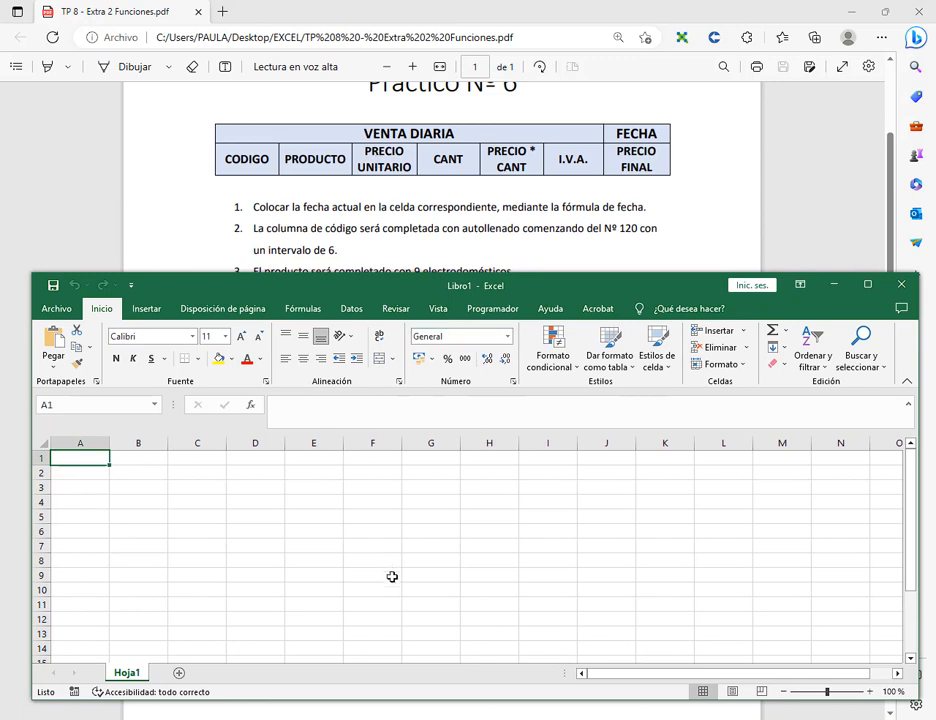
Enter the title VENTA DIARIA in cell A1.
text(V)
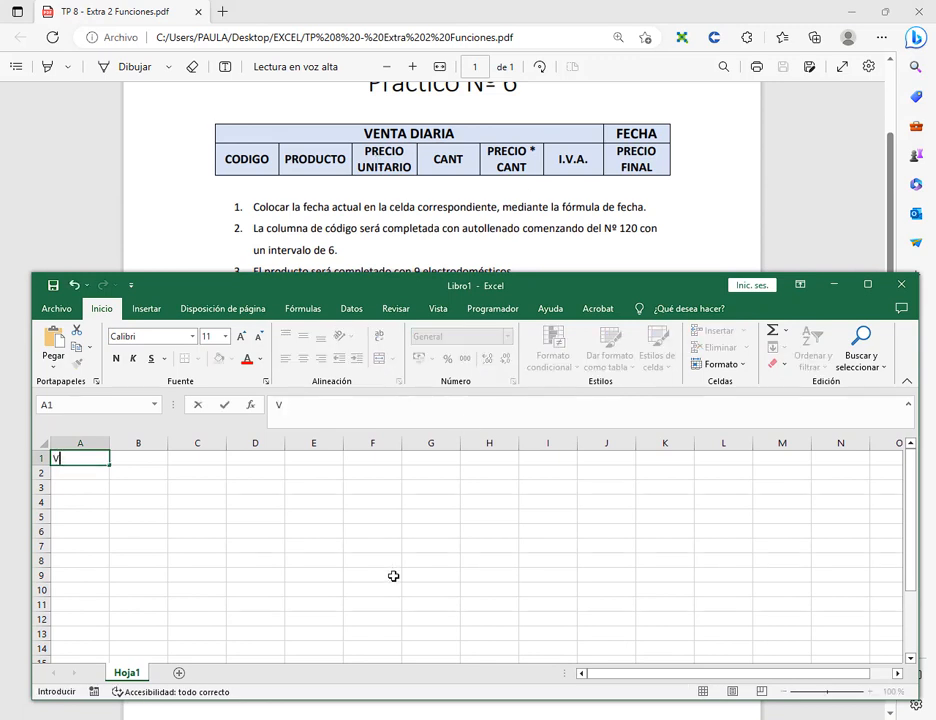
text(ENTA DIAR)
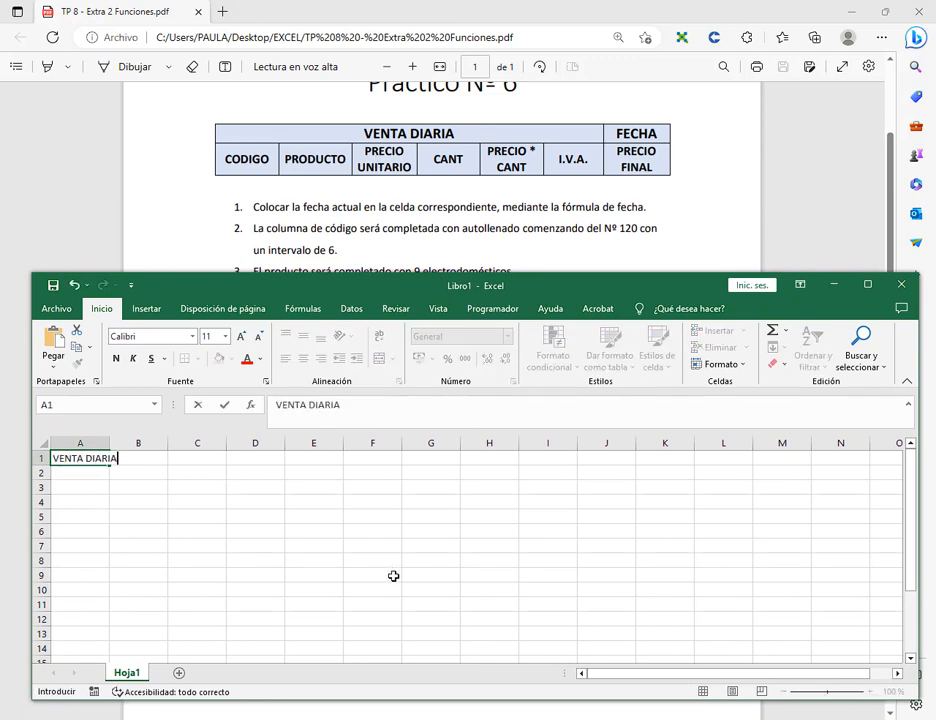
text(IA)
key(Tab)
key(Return)
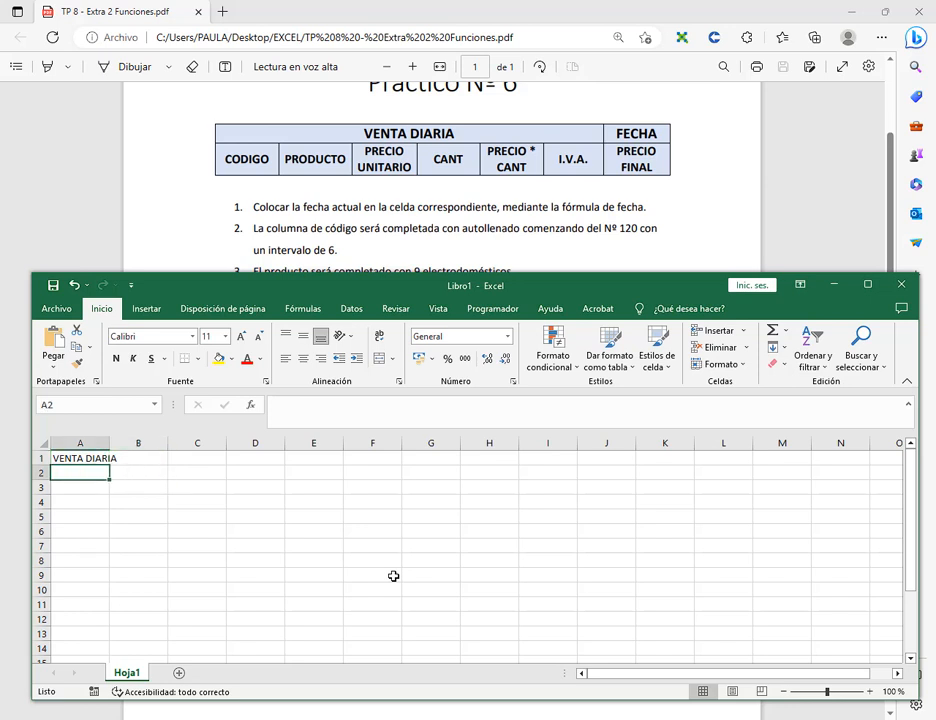
Enter the column headers CODIGO, PRODUCTO and PRECIO UNITARIO in cells A2 to C2.
text(CODIGO)
key(Tab)
text(PR)
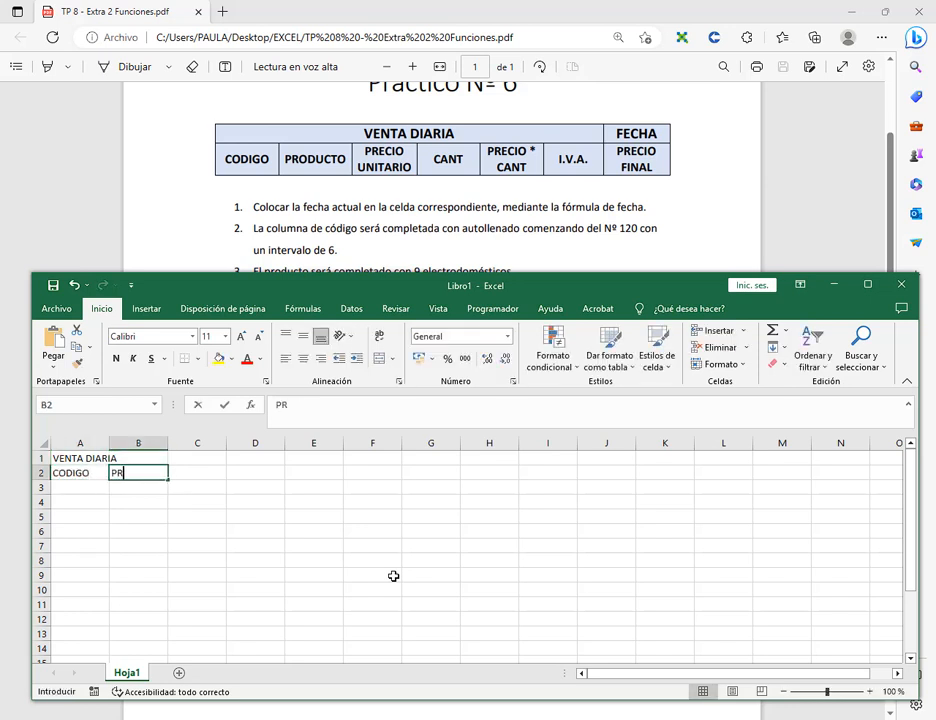
text(ODUCTO)
key(Tab)
text(PRE)
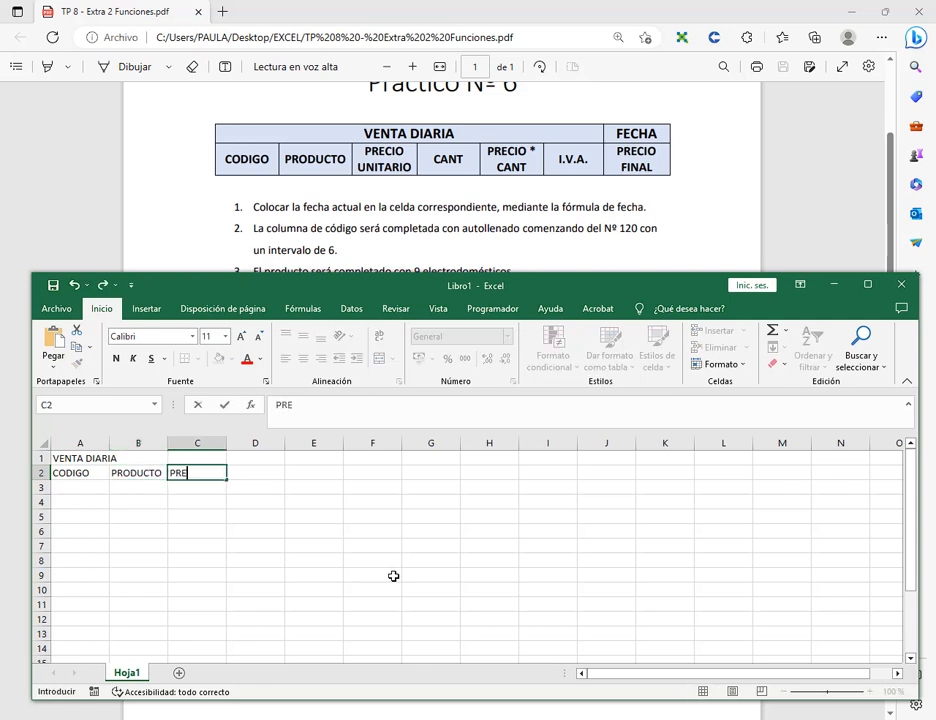
text(CIO UNITARIO)
key(Tab)
Enter the column headers CANT, PRECIO * CANT, I.V.A and PRECIO FINAL in cells D2 to G2.
text(CA)
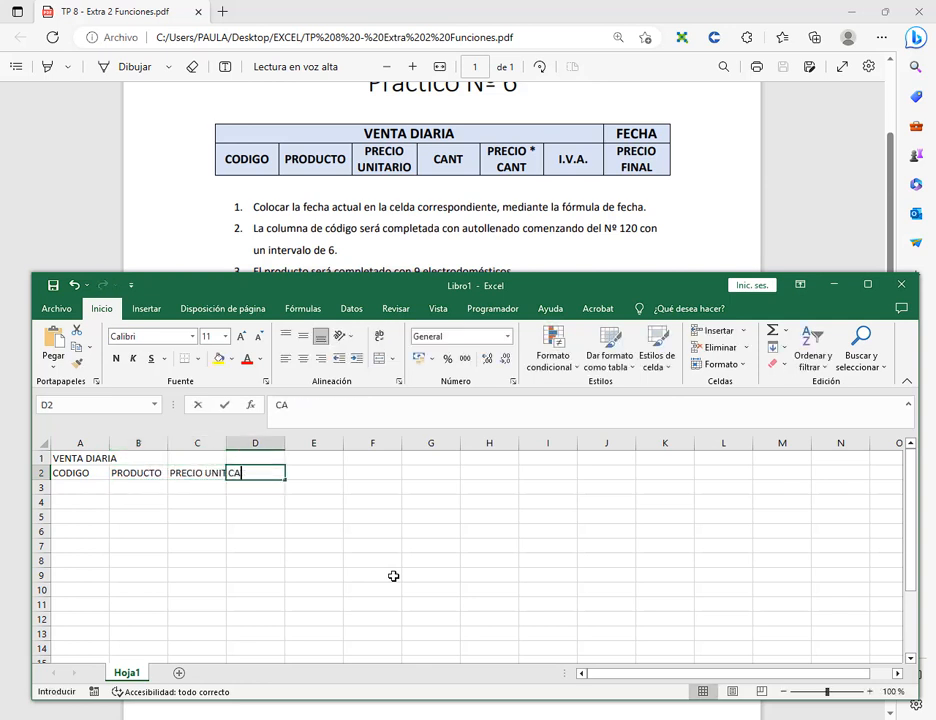
text(NT)
key(Tab)
text(PREC)
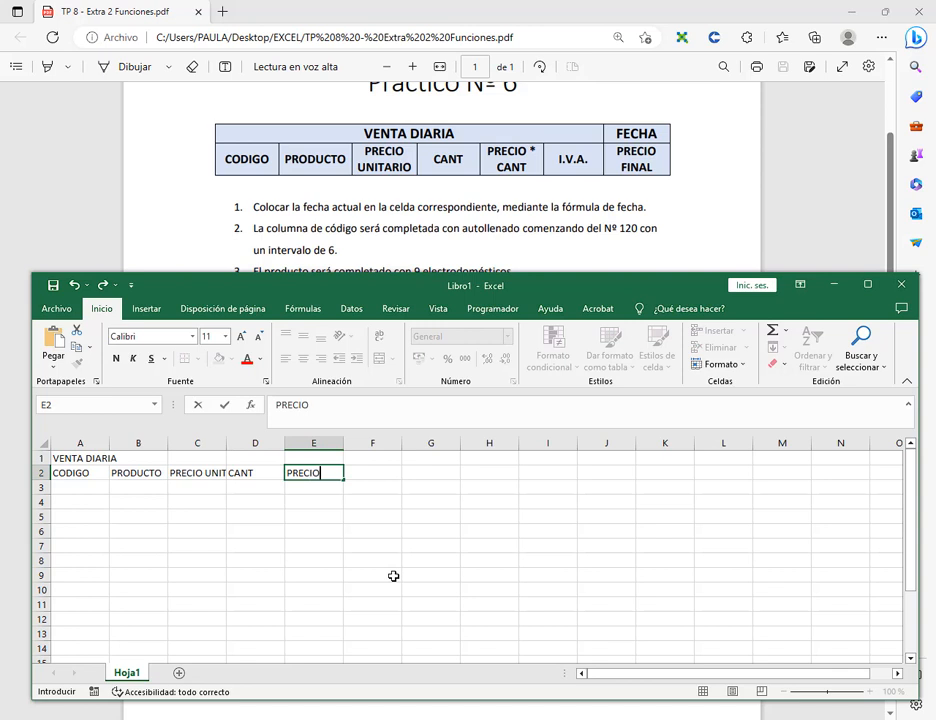
text(IO * CANT)
key(Tab)
text(I.)
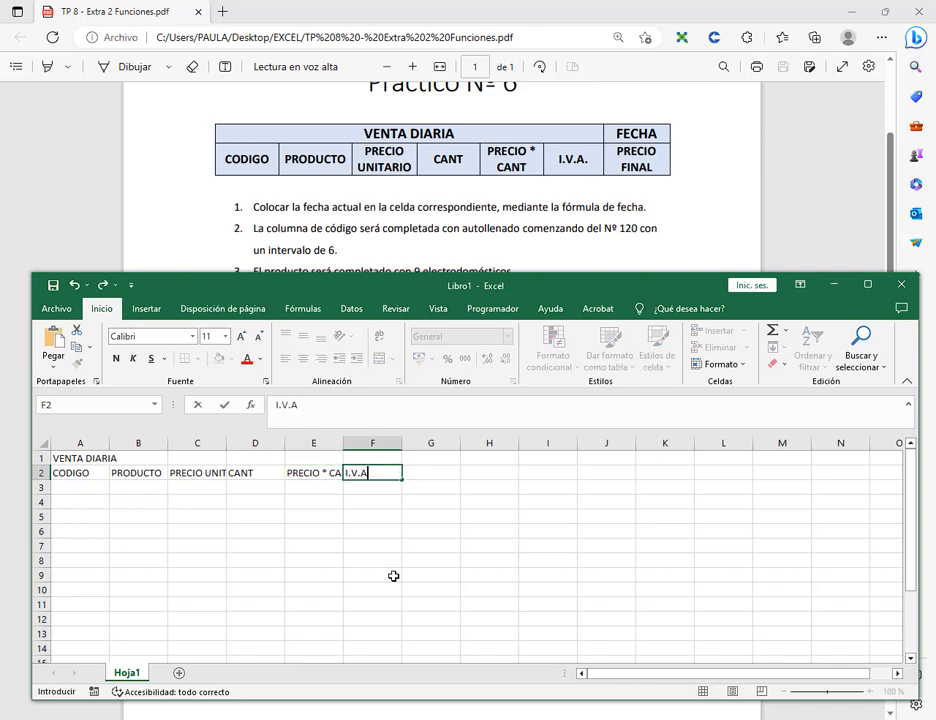
key(Tab)
text(PR)
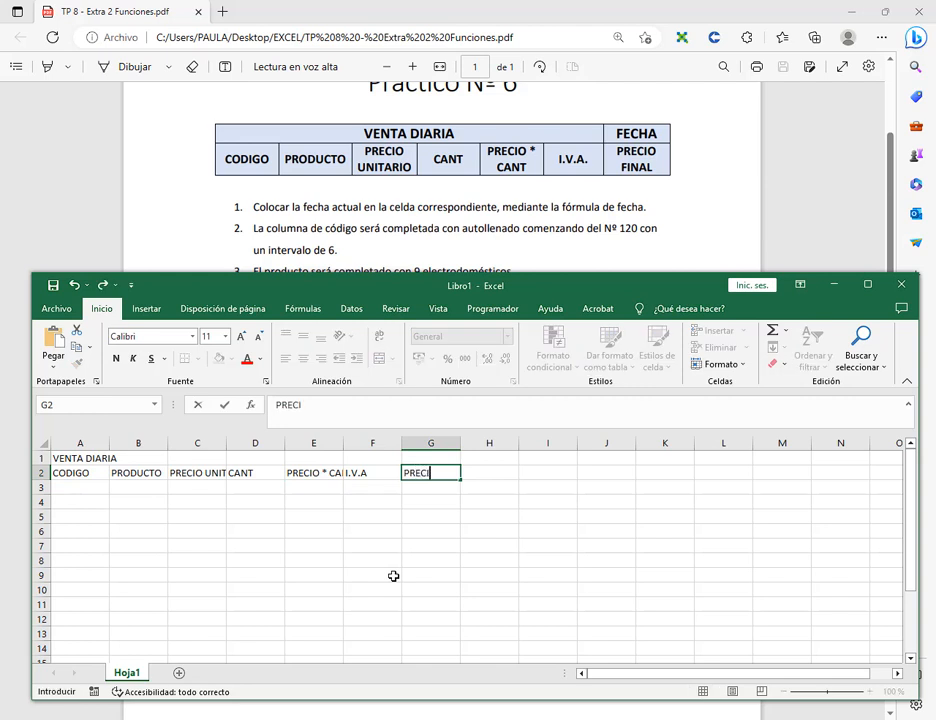
text(ECIO FINAL)
Enter the label FECHA in cell G1, above the PRECIO FINAL header.
key(Up)
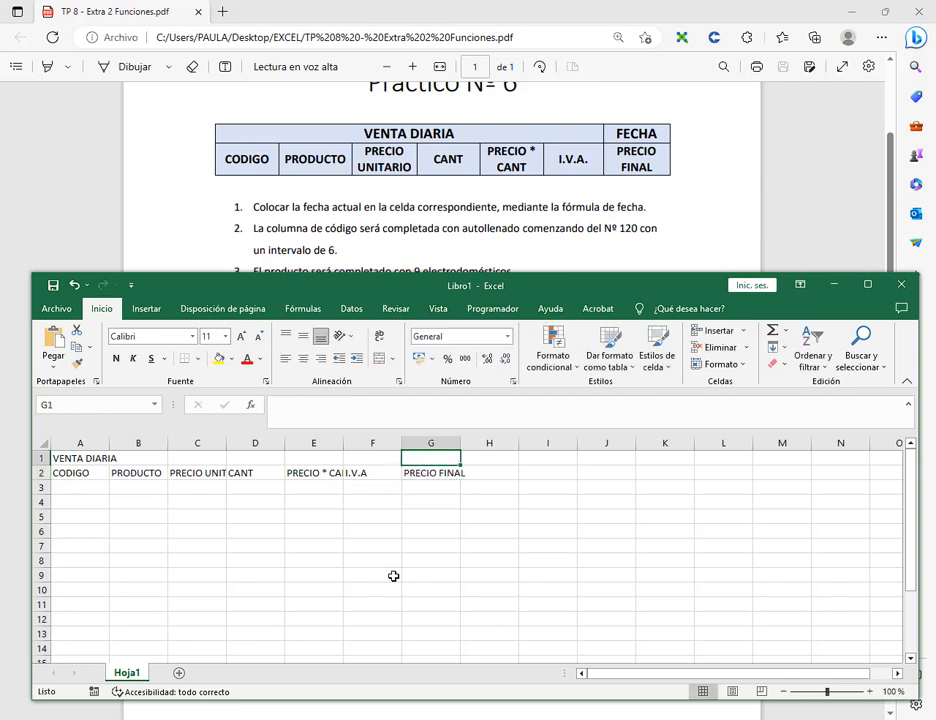
text(FECHA)
key(Return)
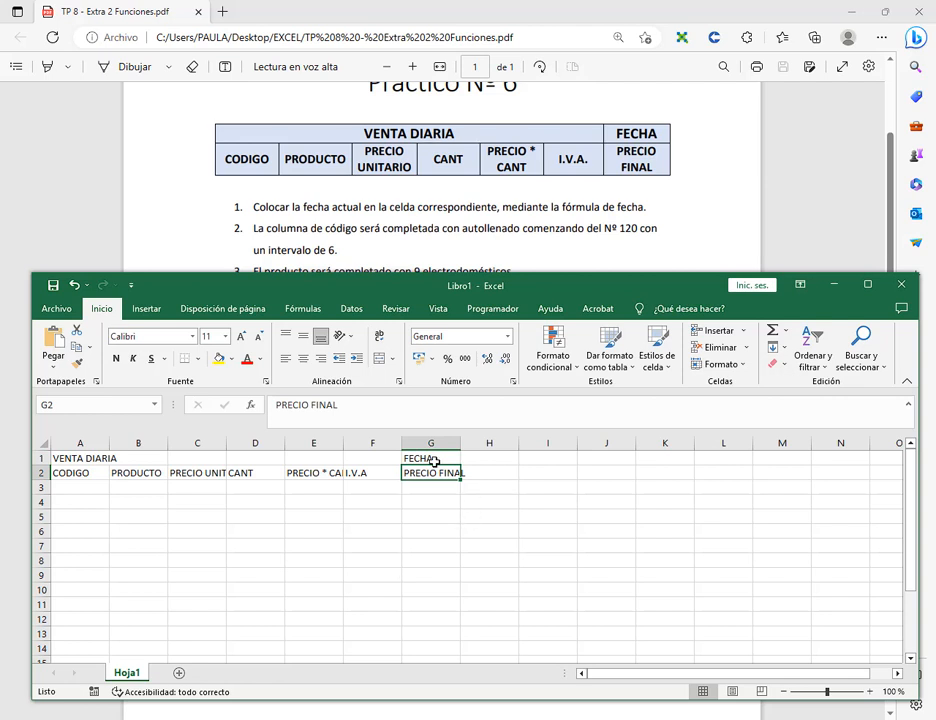
Try to merge and center the VENTA DIARIA title across A1:F1.
click(100, 472)
mouse_move(100, 472)
mouse_down()
mouse_move(360, 472)
mouse_move(372, 455)
mouse_move(96, 461)
mouse_up()
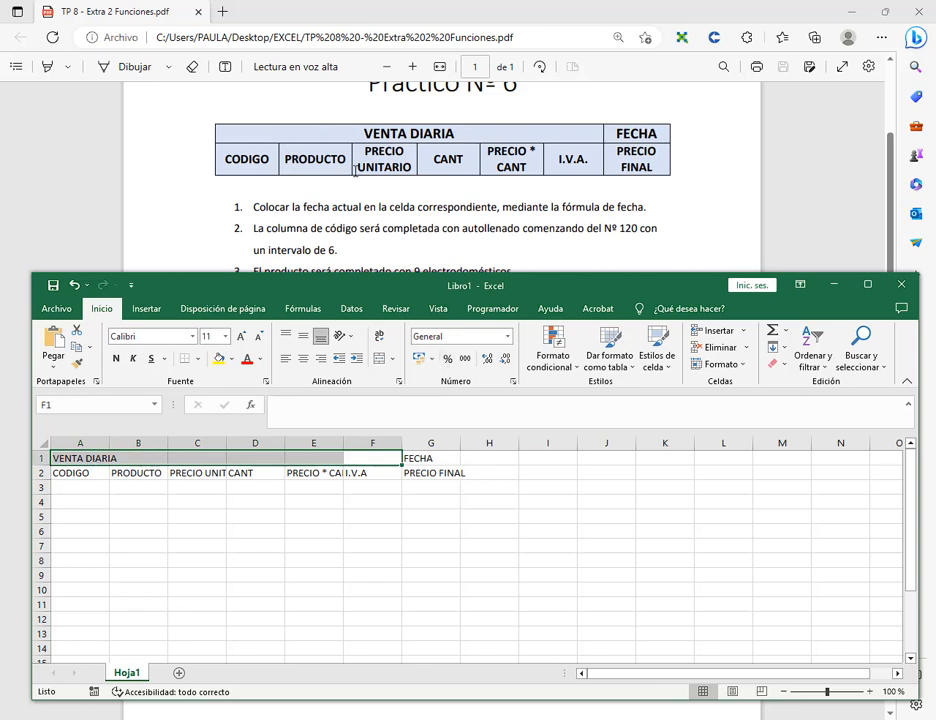
click(380, 358)
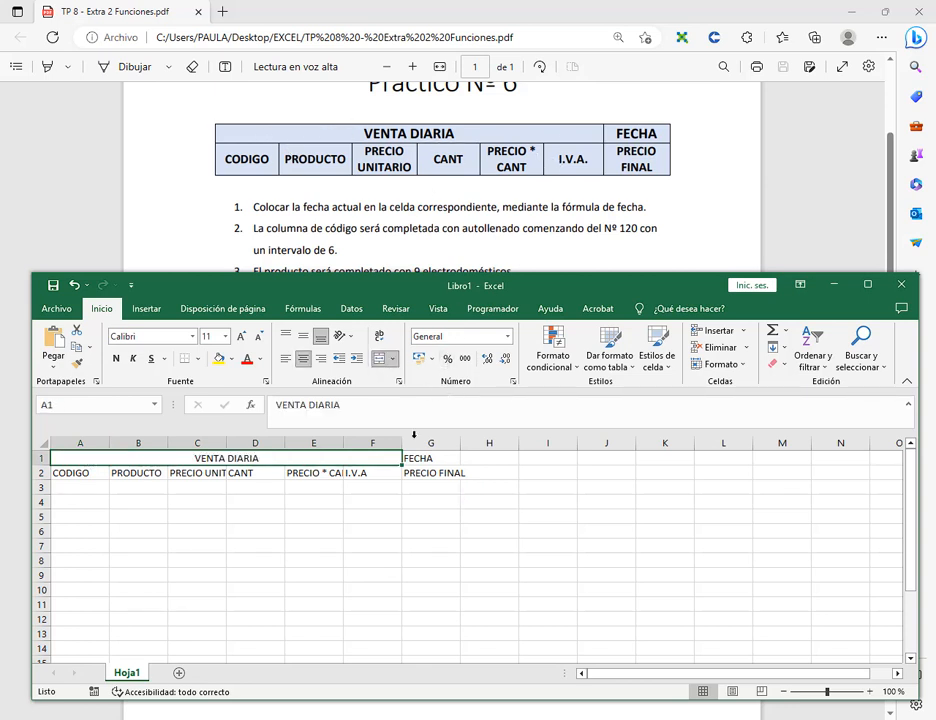
Unmerge the VENTA DIARIA title cell spanning A1:F1.
click(441, 461)
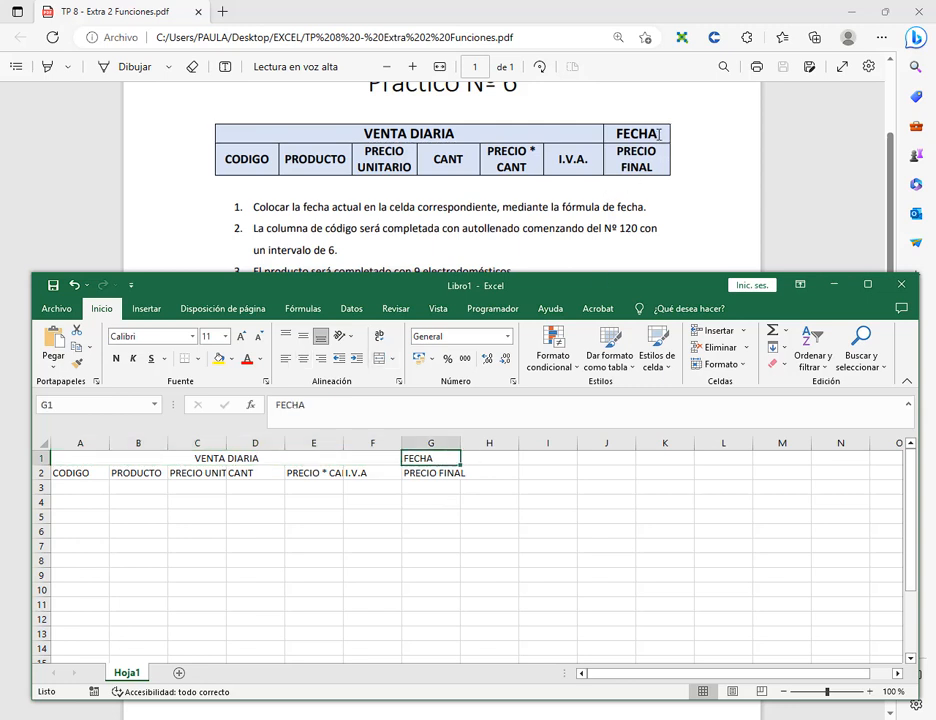
key(Left)
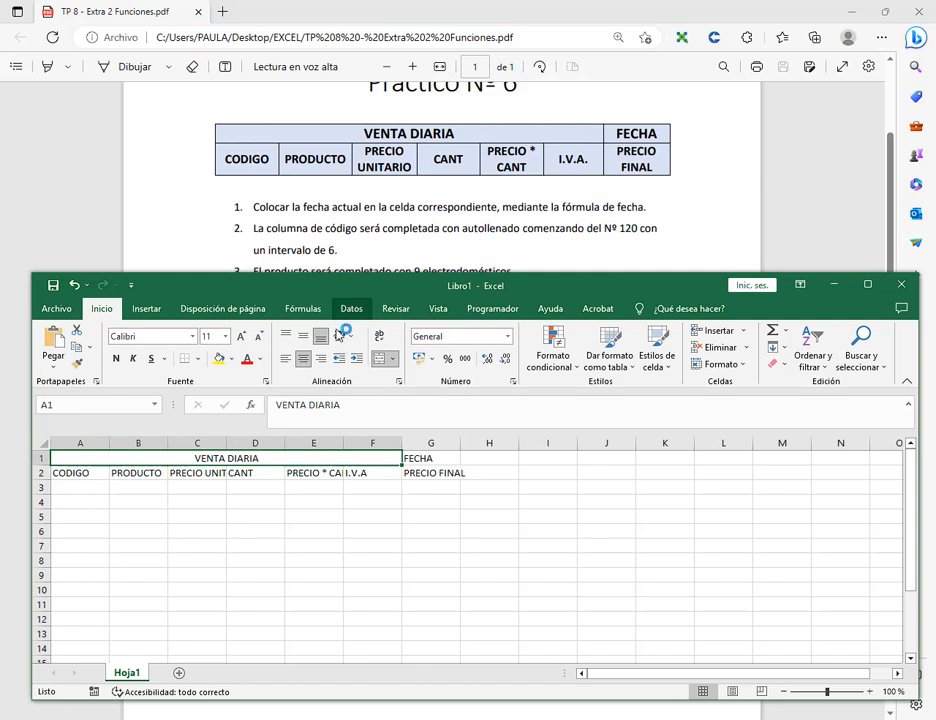
click(381, 359)
Move the FECHA label from cell G1 to cell F1, leaving G1 free for the date.
click(420, 458)
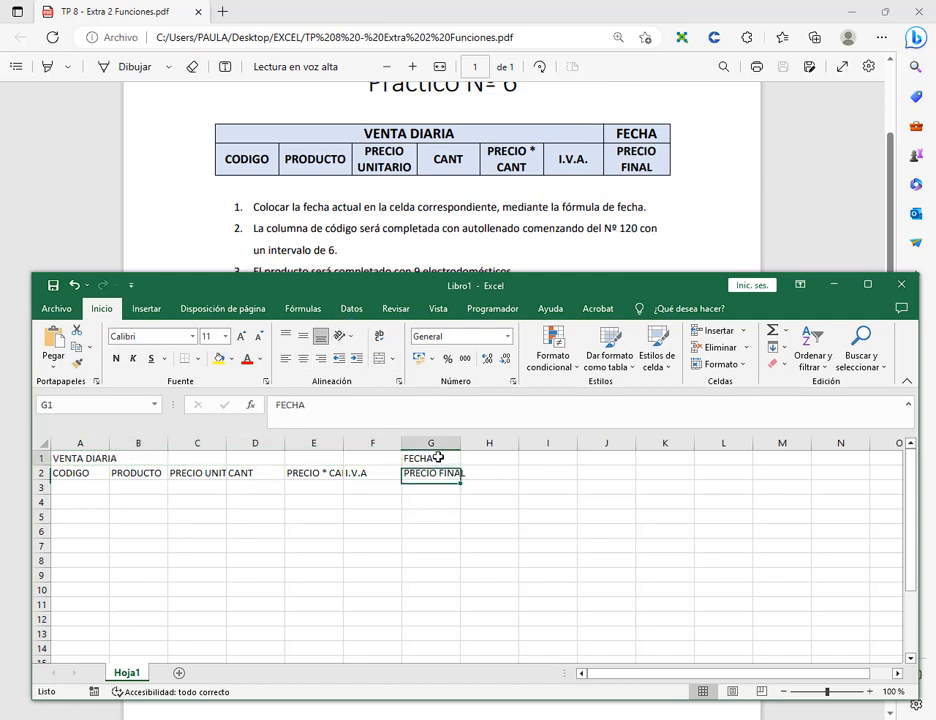
drag(403, 459, 375, 459)
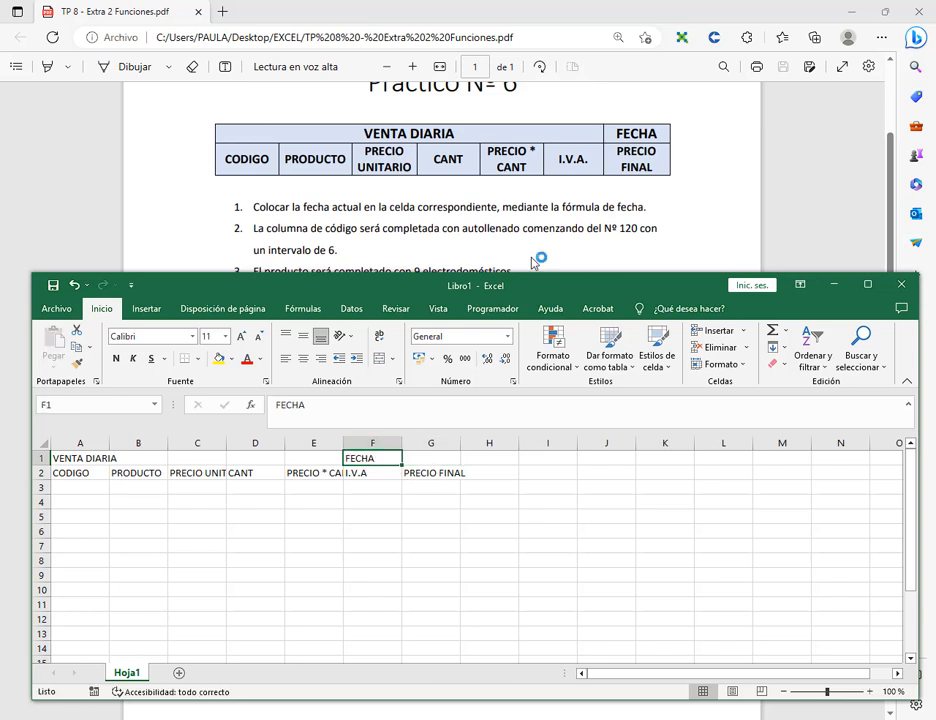
click(472, 461)
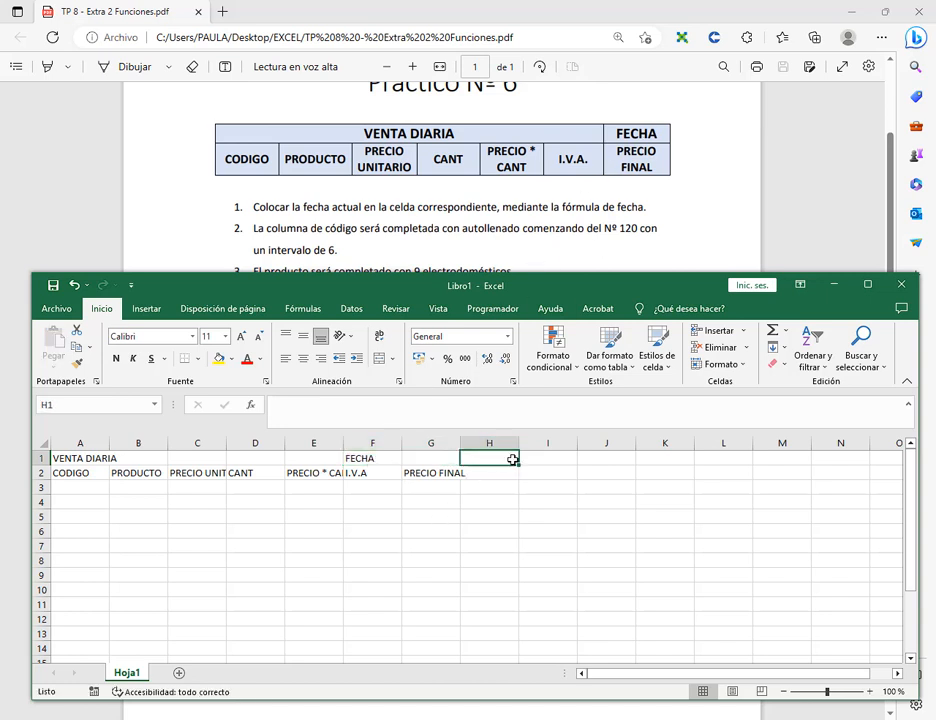
Merge and center the VENTA DIARIA title across A1:E1.
drag(323, 458, 62, 458)
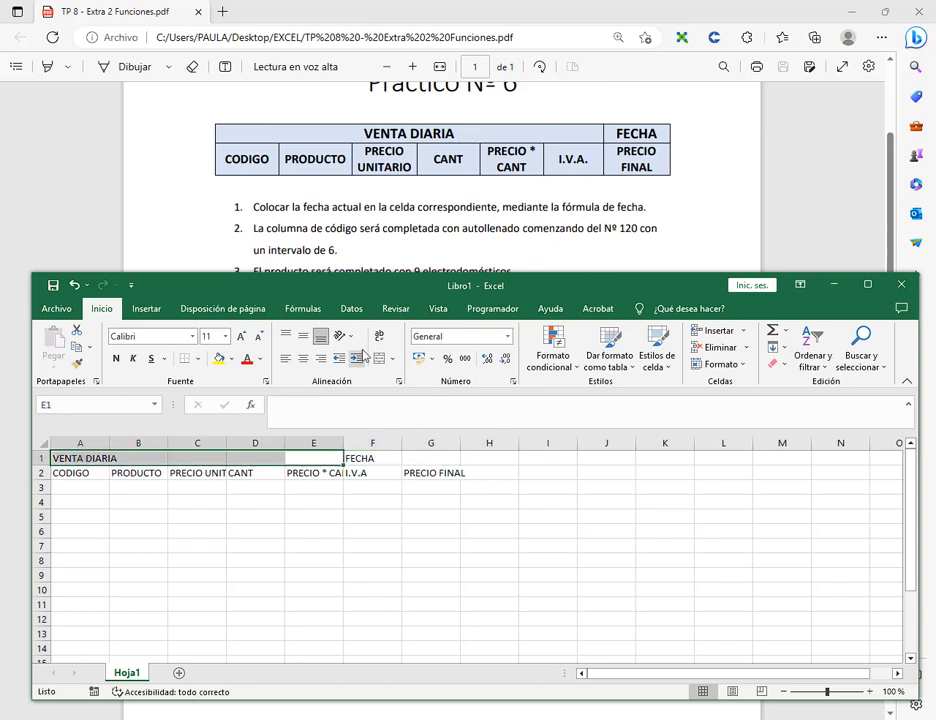
click(381, 359)
click(380, 458)
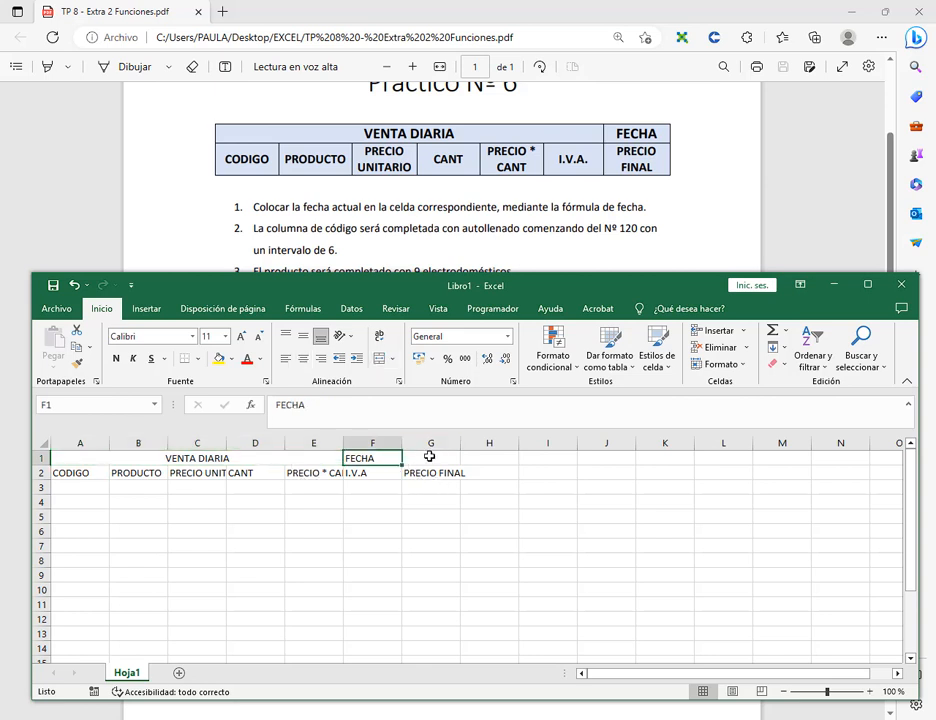
mouse_move(238, 458)
mouse_down()
mouse_move(381, 491)
mouse_move(430, 489)
mouse_move(119, 469)
mouse_move(236, 476)
mouse_up()
click(370, 456)
click(423, 458)
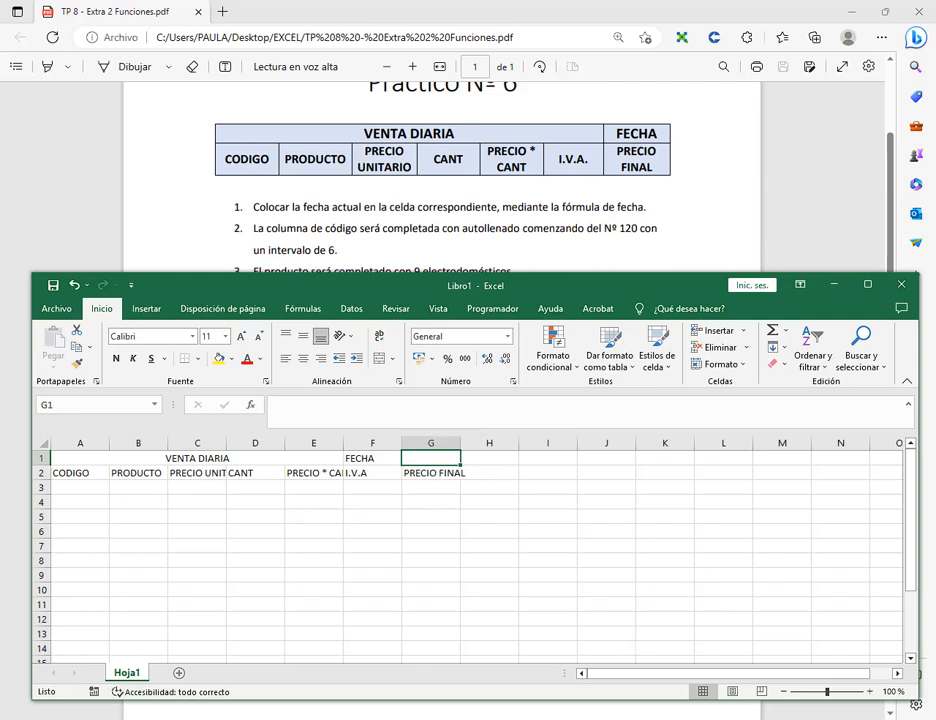
Check the Google Meet call and return to the exercise PDF.
click(190, 719)
click(137, 678)
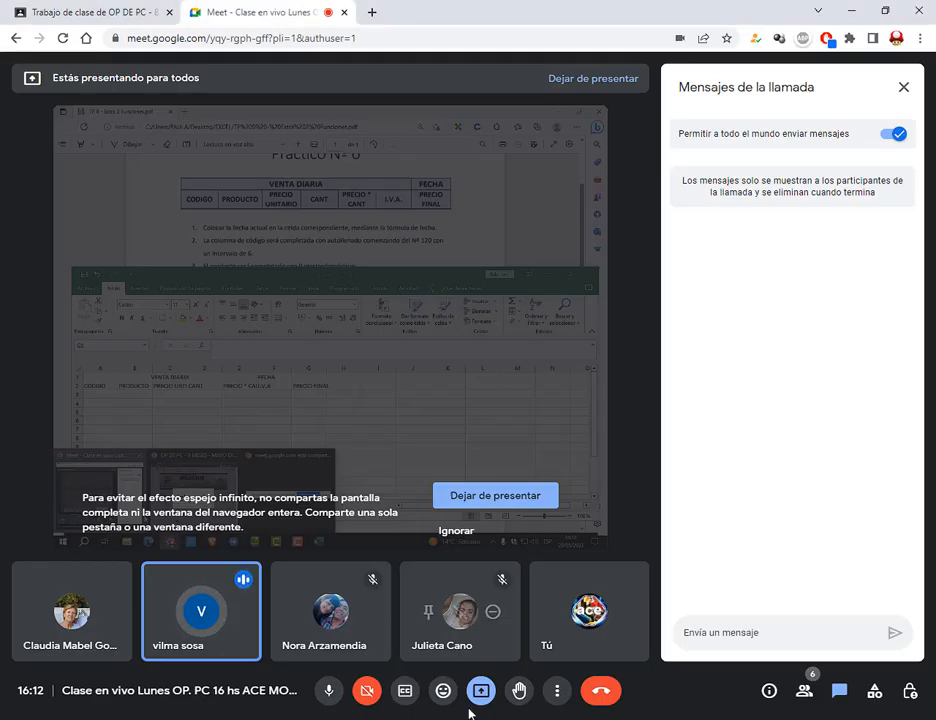
key(alt+Tab)
click(335, 474)
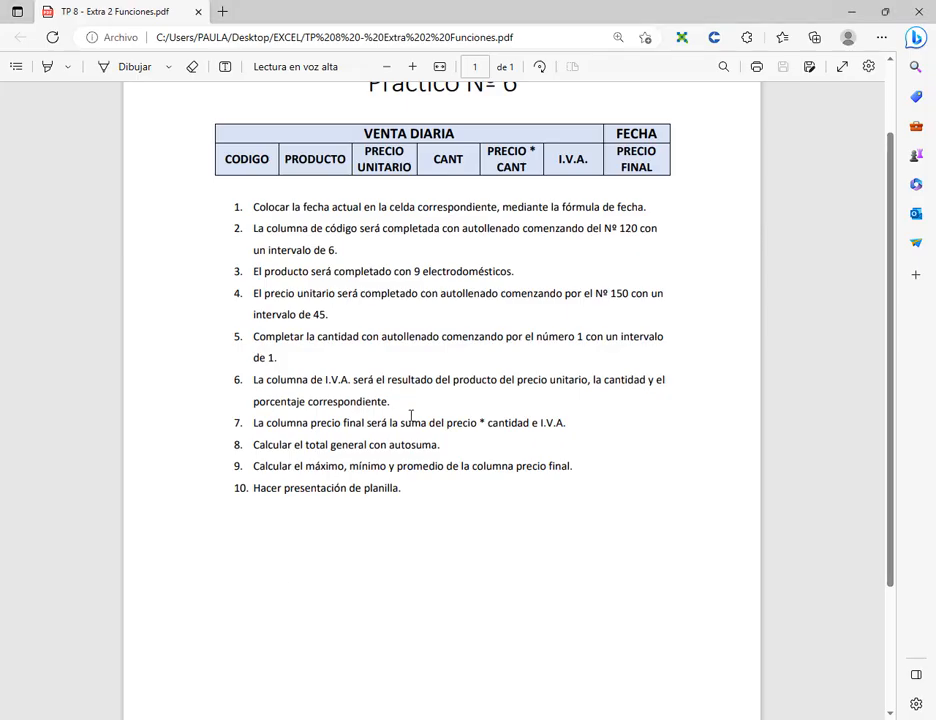
click(412, 66)
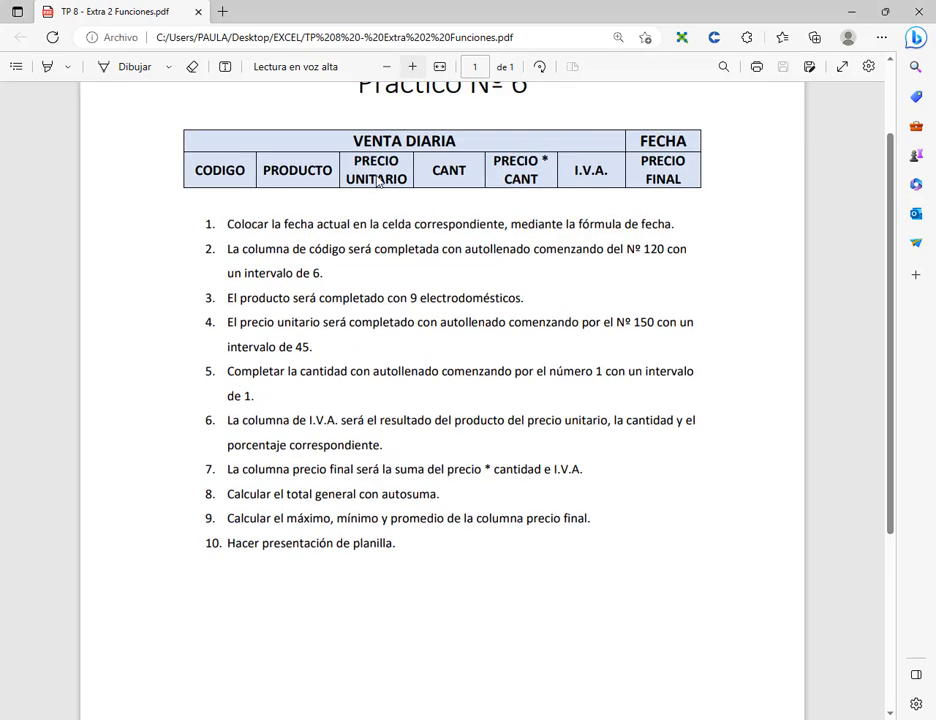
click(18, 718)
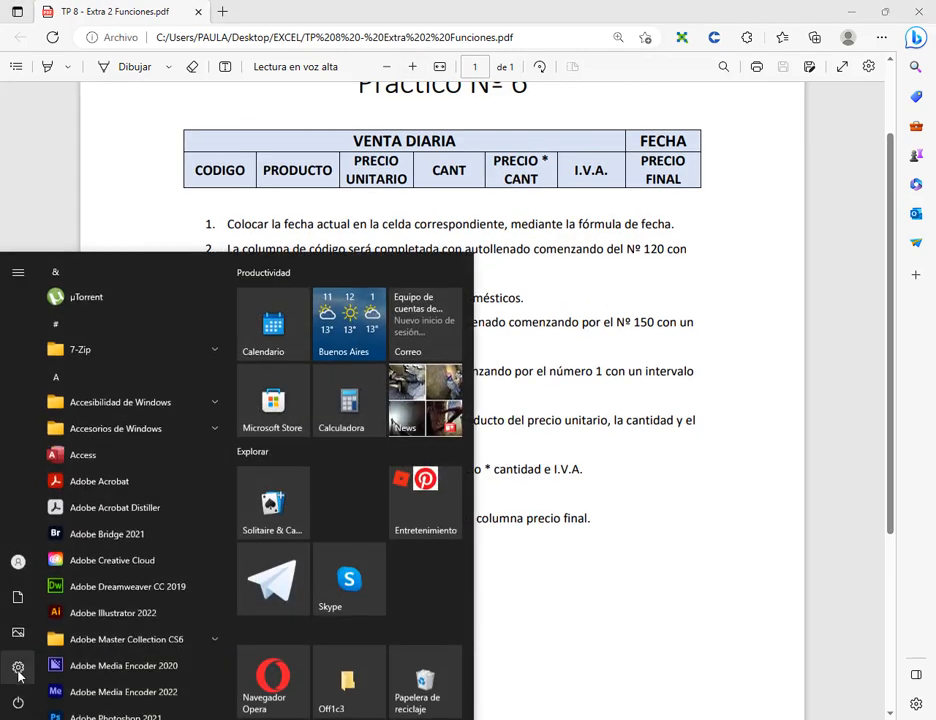
click(618, 466)
click(389, 67)
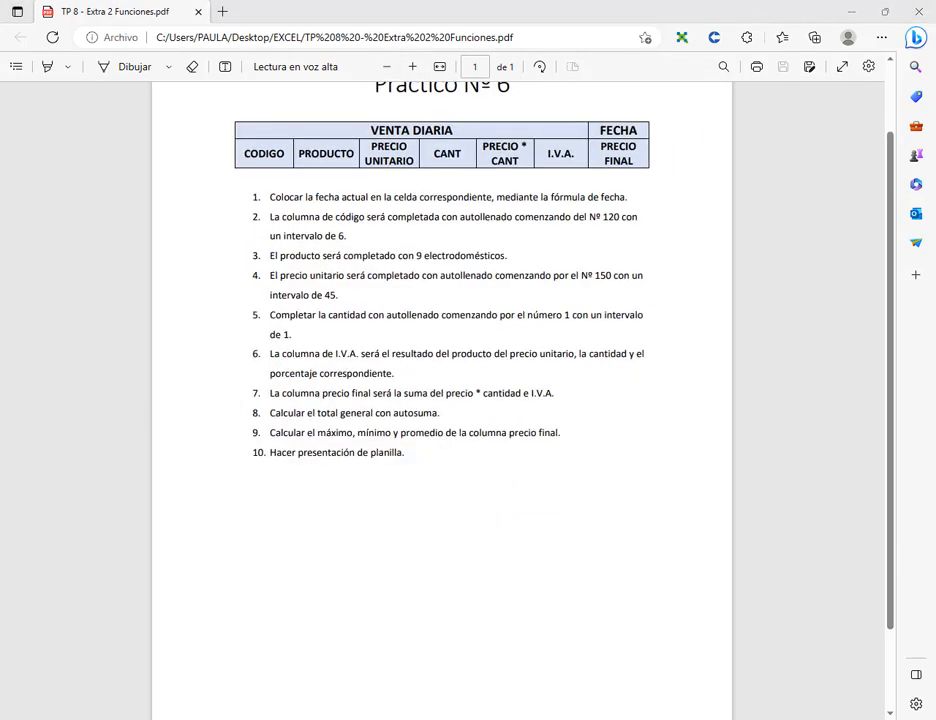
Set the size of apps and text on the main display to 125% in the Windows accessibility settings and close them.
click(18, 714)
click(106, 604)
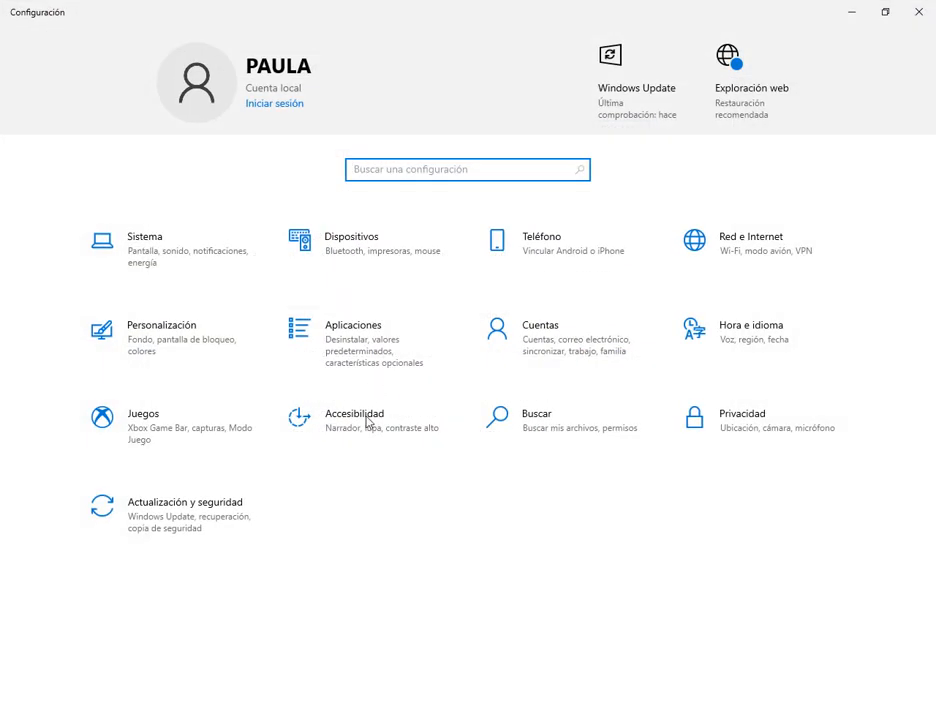
click(368, 432)
click(346, 383)
click(337, 401)
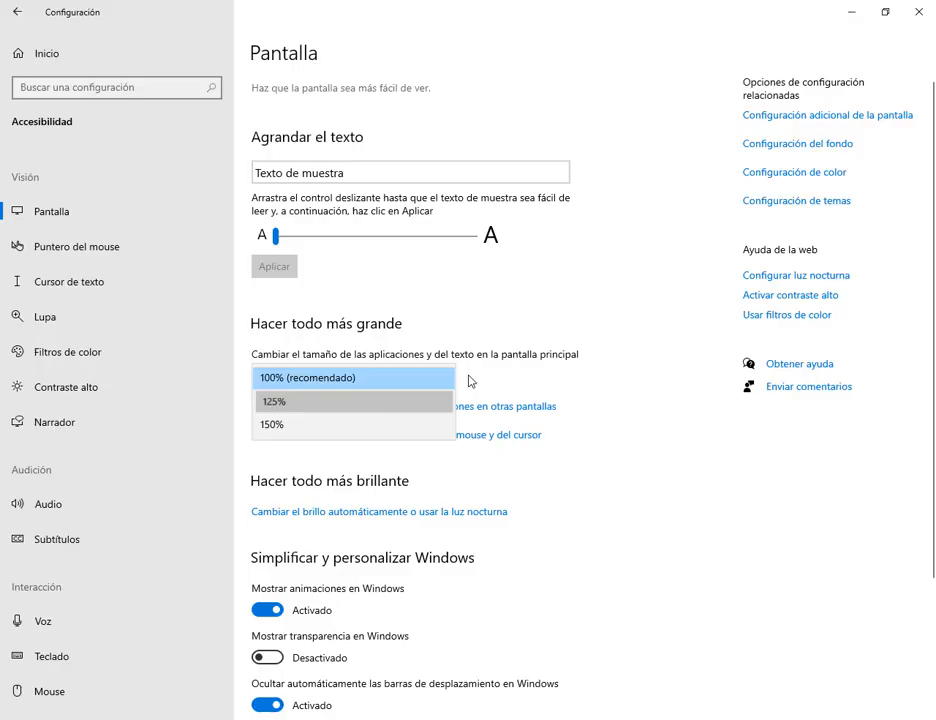
click(914, 14)
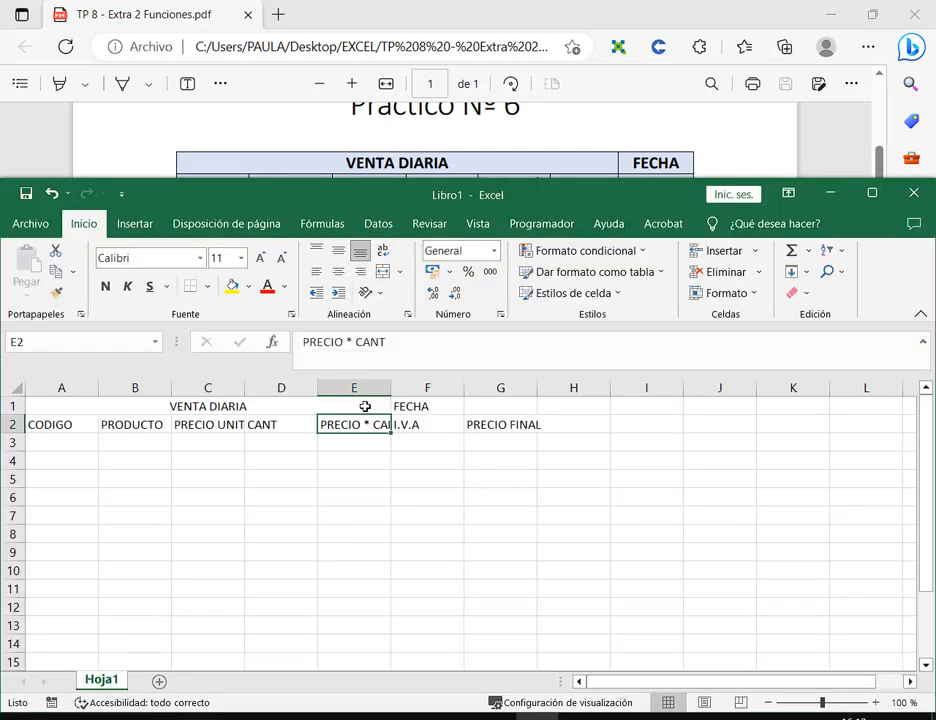
Move the Excel window lower to uncover the sample header row in the exercise PDF.
click(547, 530)
drag(550, 200, 576, 261)
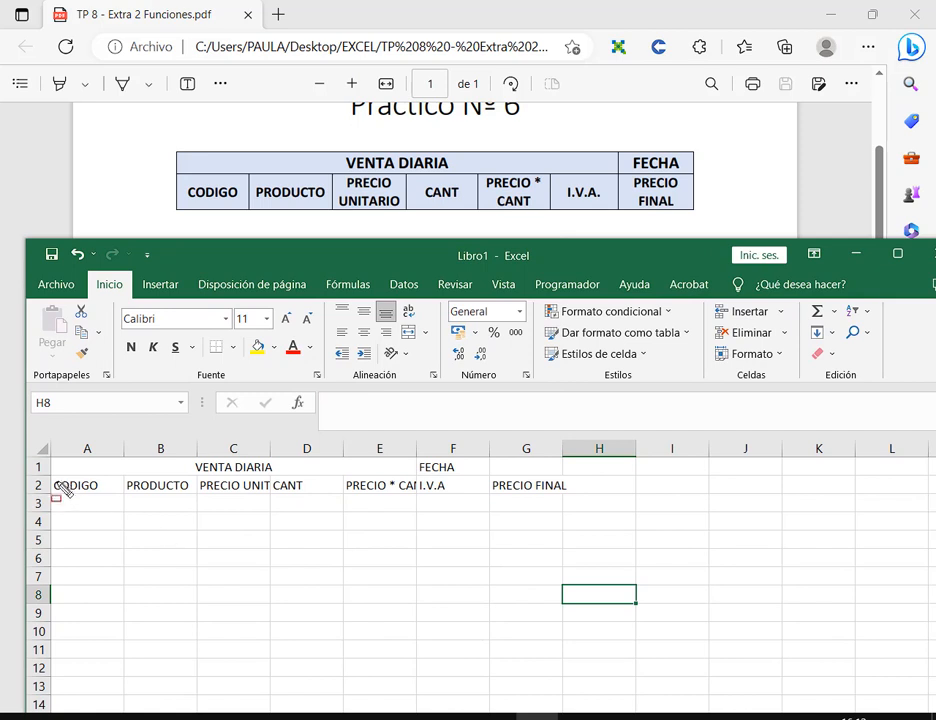
drag(333, 175, 406, 209)
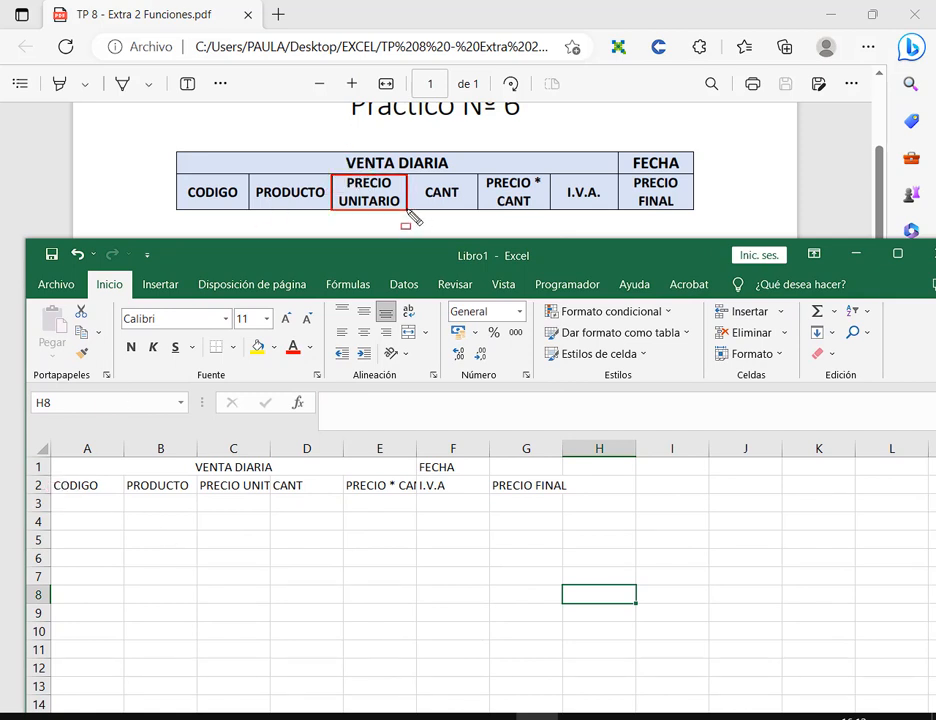
drag(480, 170, 537, 207)
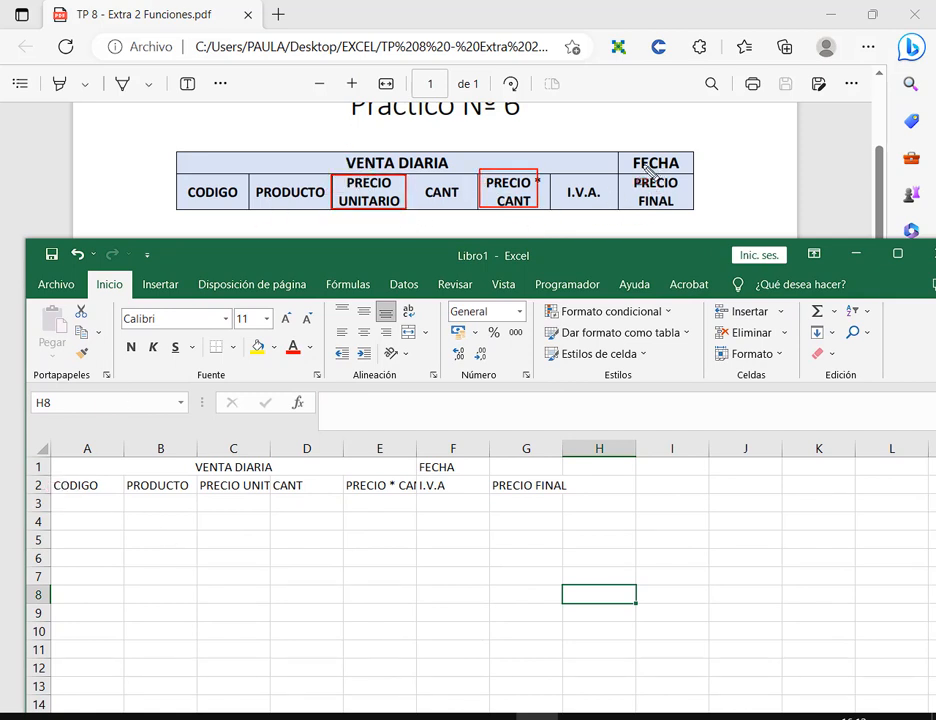
drag(628, 172, 673, 208)
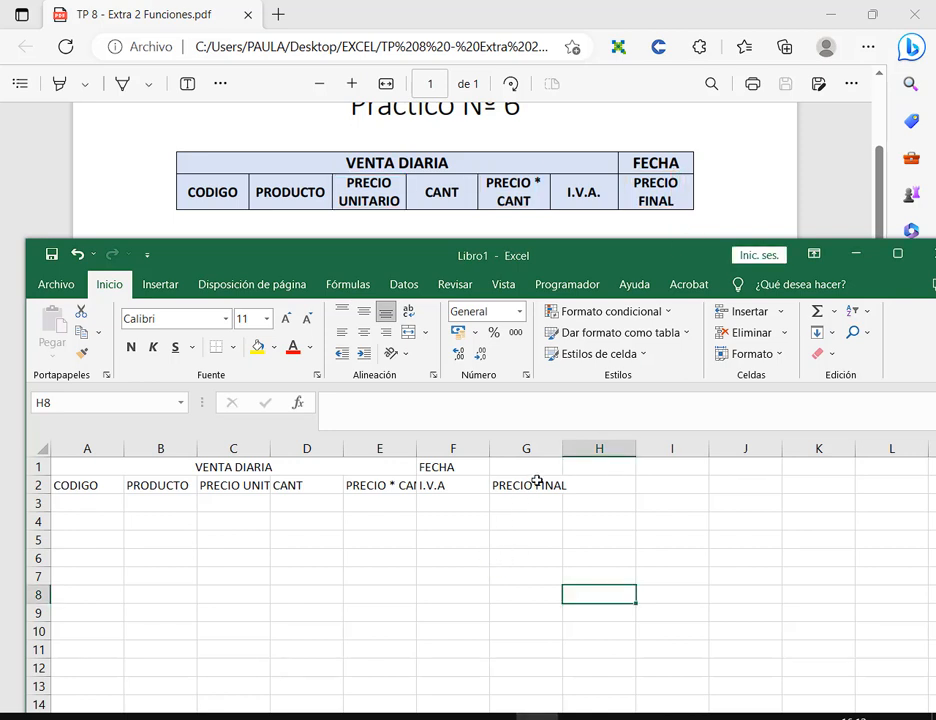
Wrap the text of the column headers in A2:G2.
drag(501, 484, 73, 485)
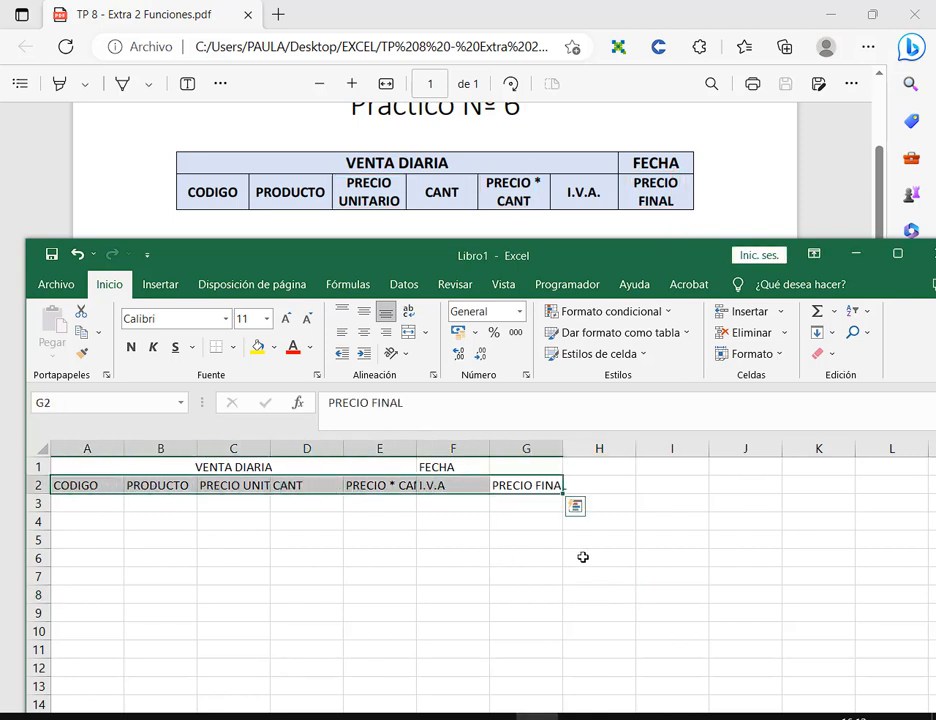
mouse_move(320, 298)
mouse_down()
mouse_move(428, 347)
mouse_move(446, 388)
mouse_up()
drag(401, 301, 421, 317)
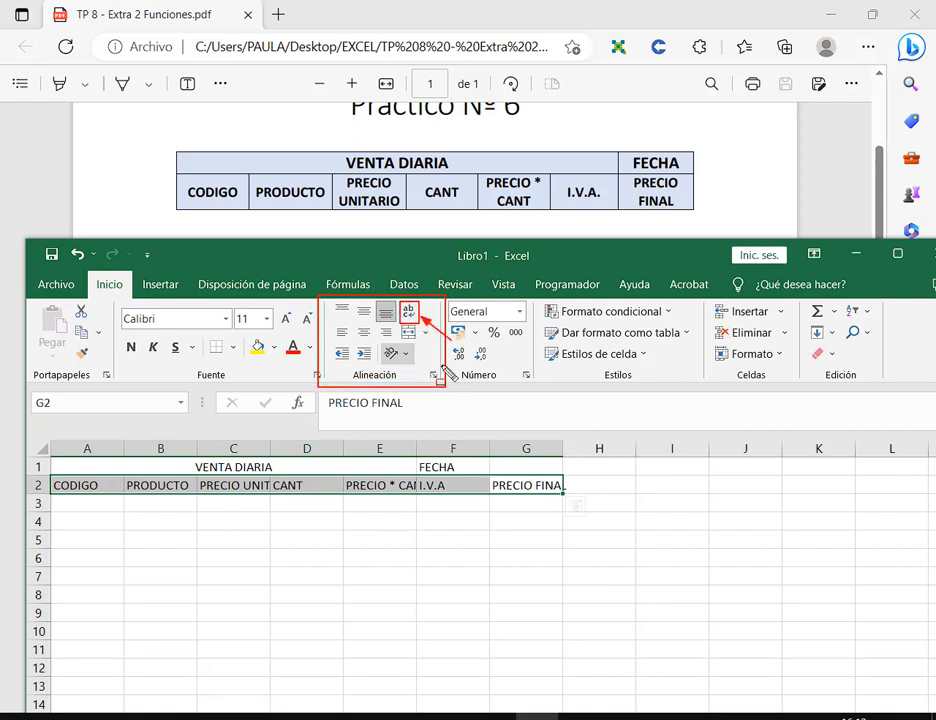
click(408, 311)
click(385, 487)
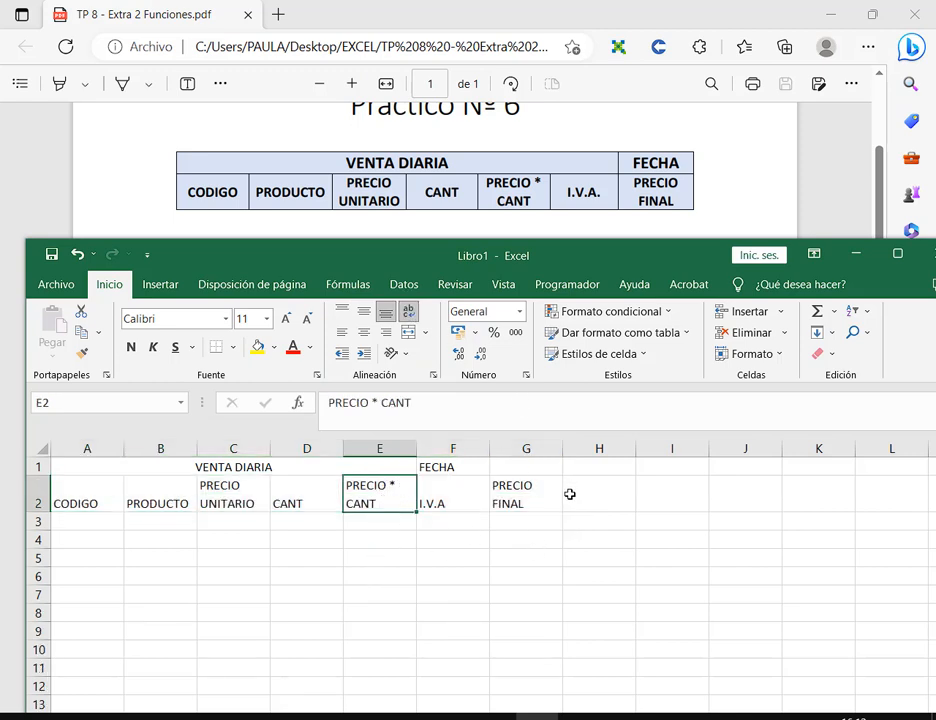
Remove the space between PRECIO and FINAL in the header in G2.
click(512, 500)
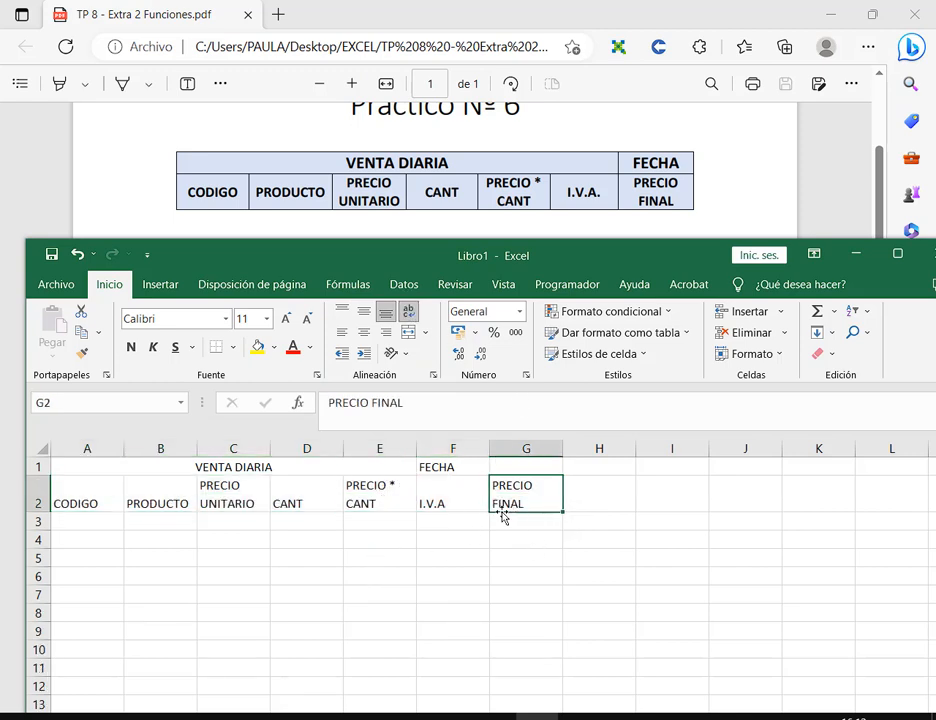
click(373, 403)
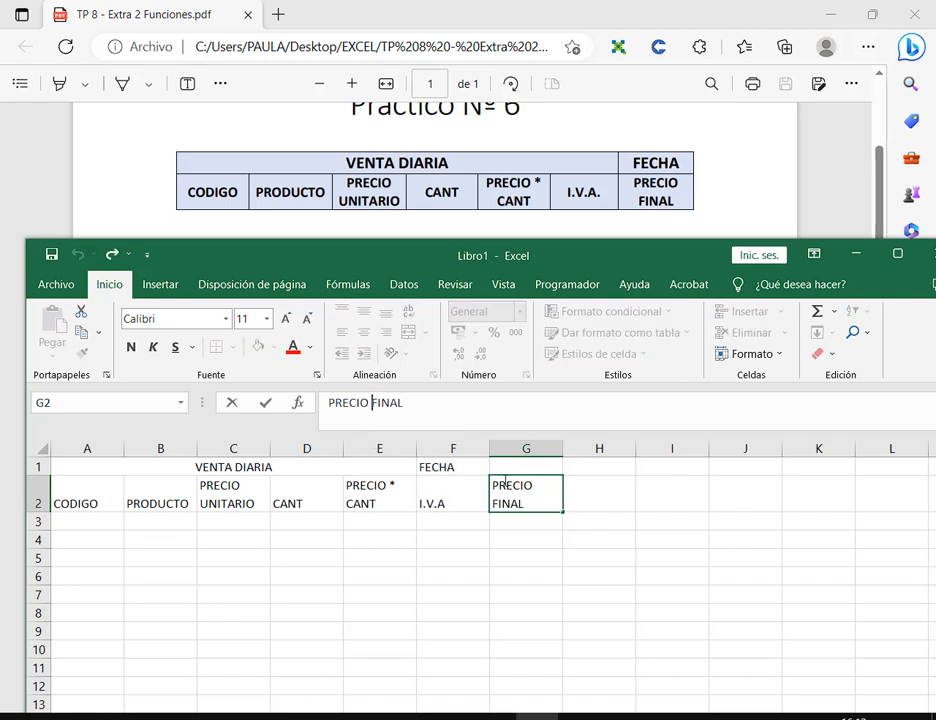
key(BackSpace)
click(380, 576)
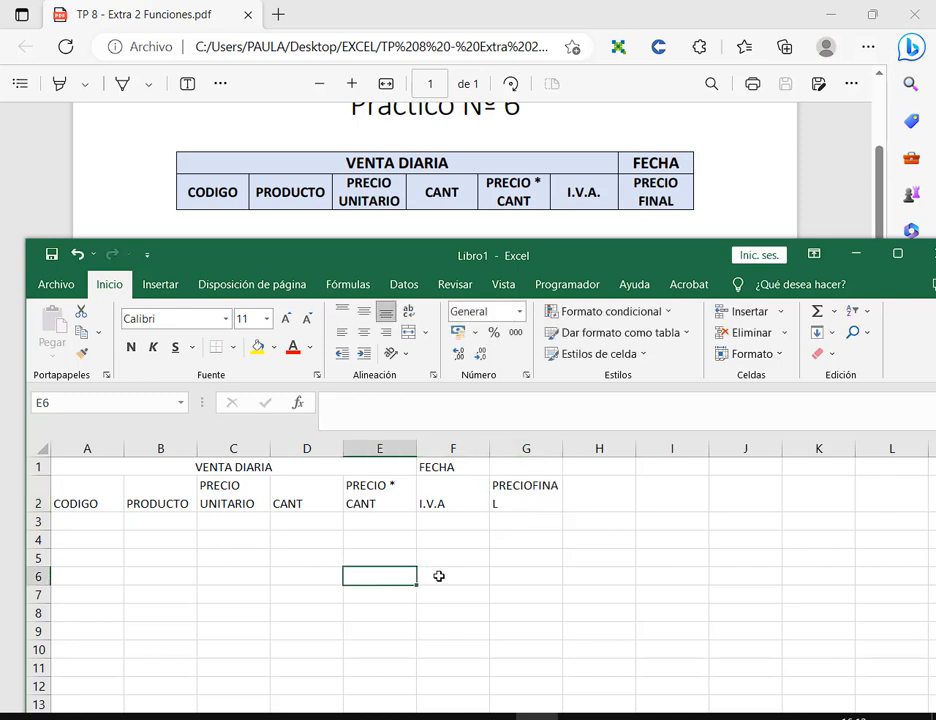
click(537, 493)
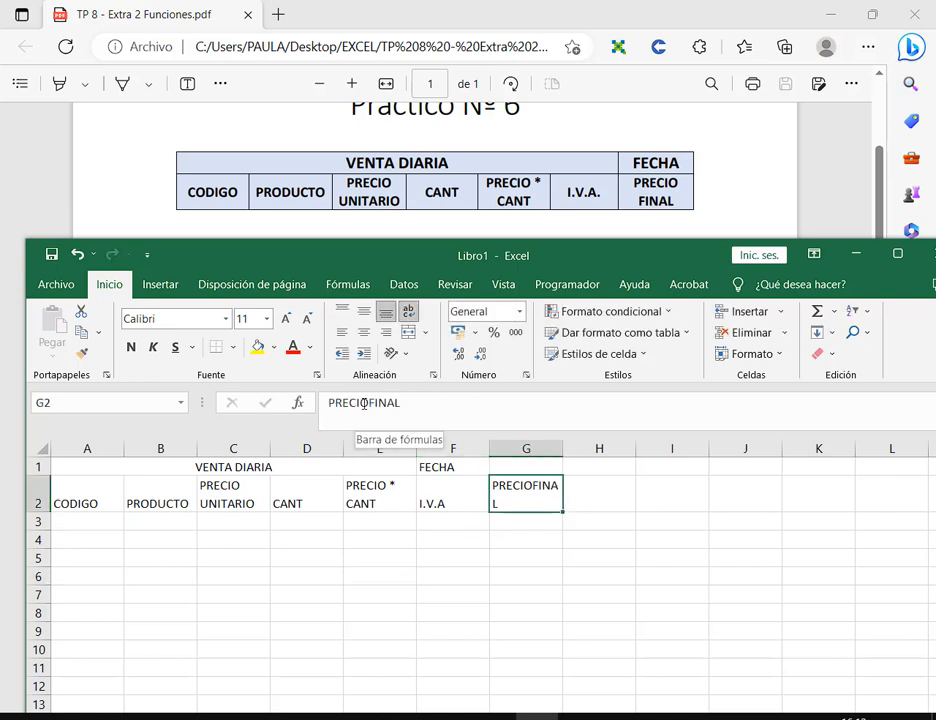
click(368, 403)
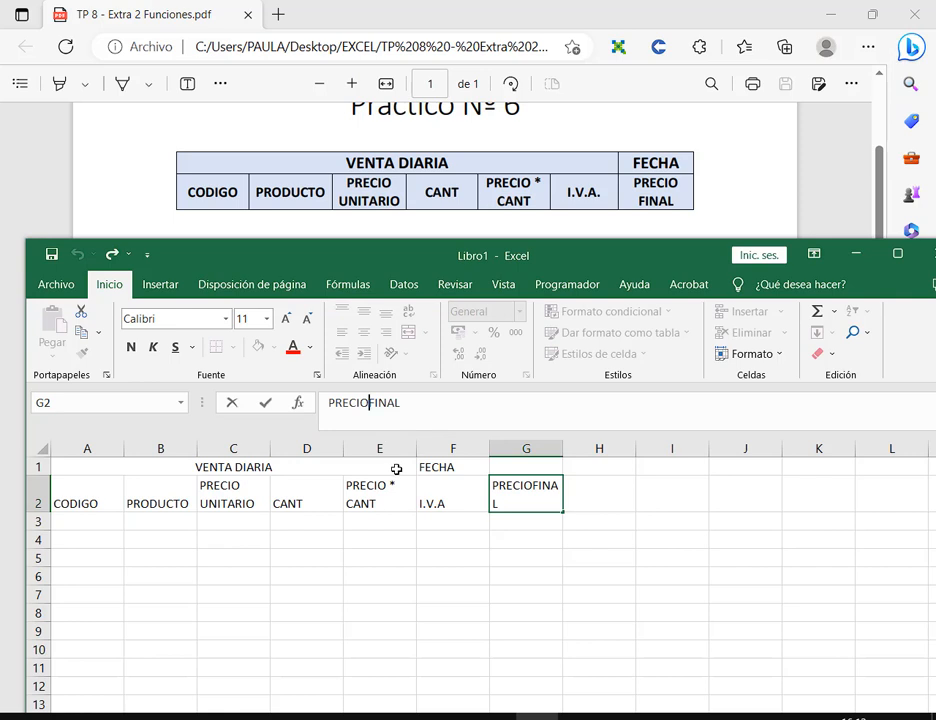
click(595, 538)
Narrow column G slightly and put the space back in the header in G2 so it reads PRECIO FINAL.
click(539, 501)
mouse_move(563, 447)
mouse_down()
mouse_move(543, 445)
mouse_move(556, 447)
mouse_up()
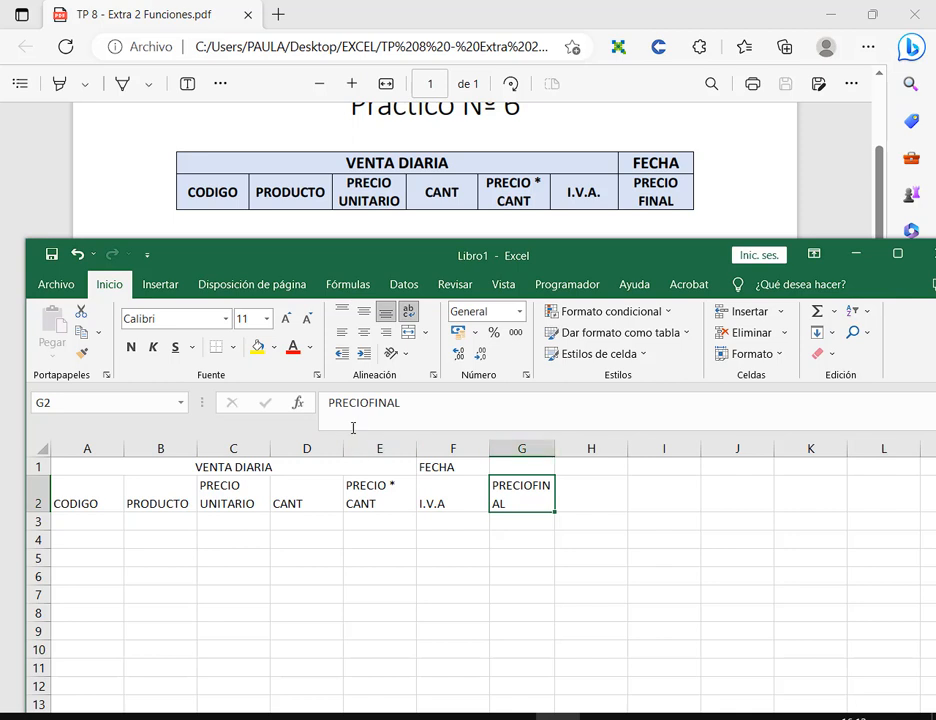
click(369, 402)
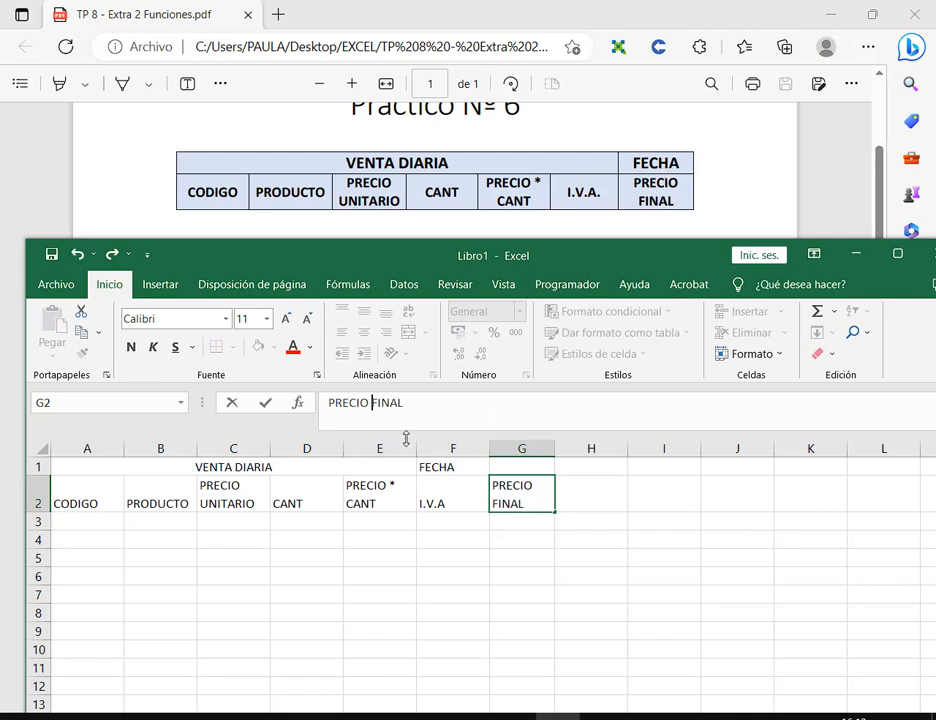
click(606, 563)
Review the wrapped header texts in row 2, from PRECIO FINAL back to PRECIO UNITARIO.
click(503, 485)
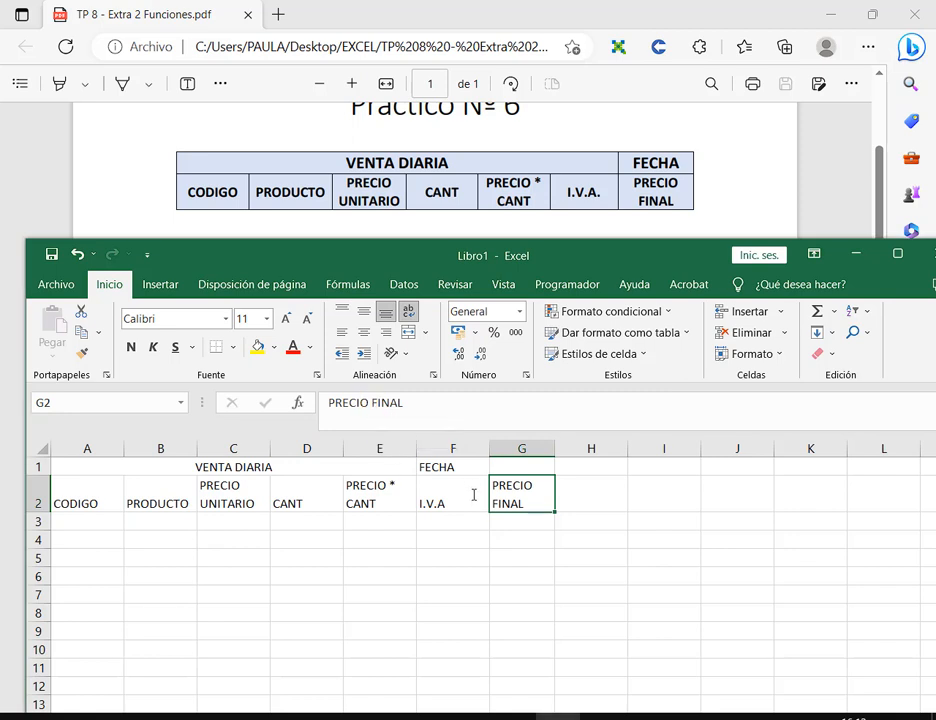
click(440, 506)
click(389, 507)
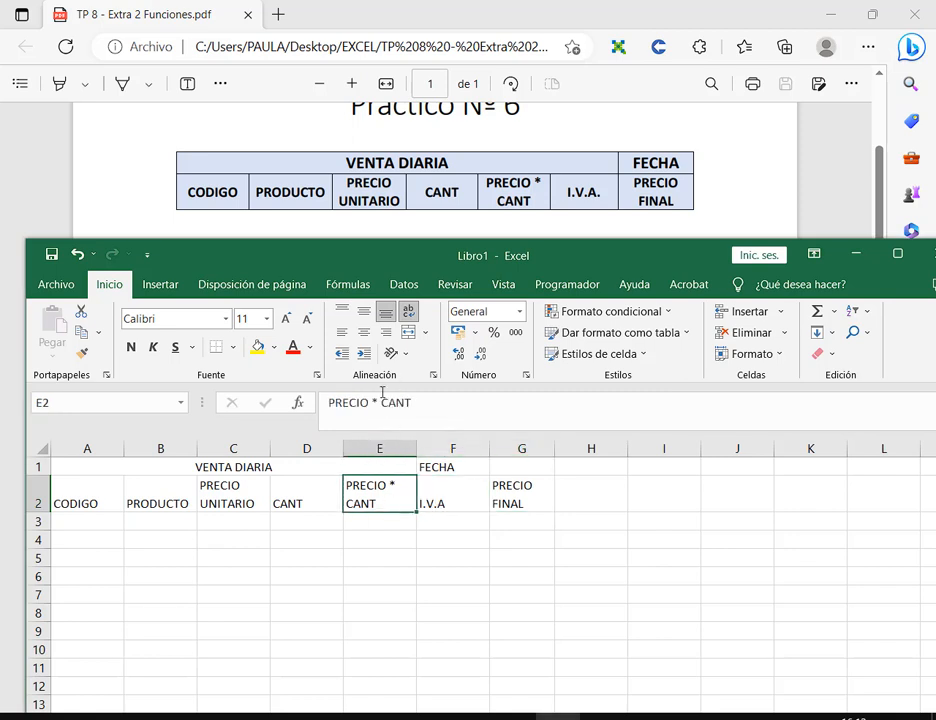
click(277, 496)
click(233, 500)
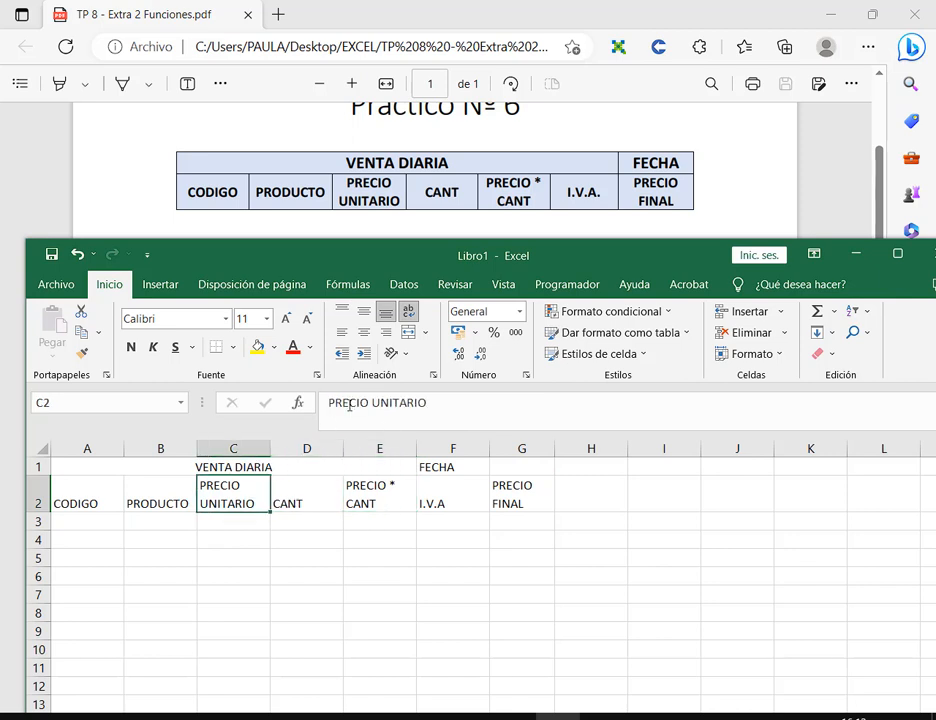
click(460, 612)
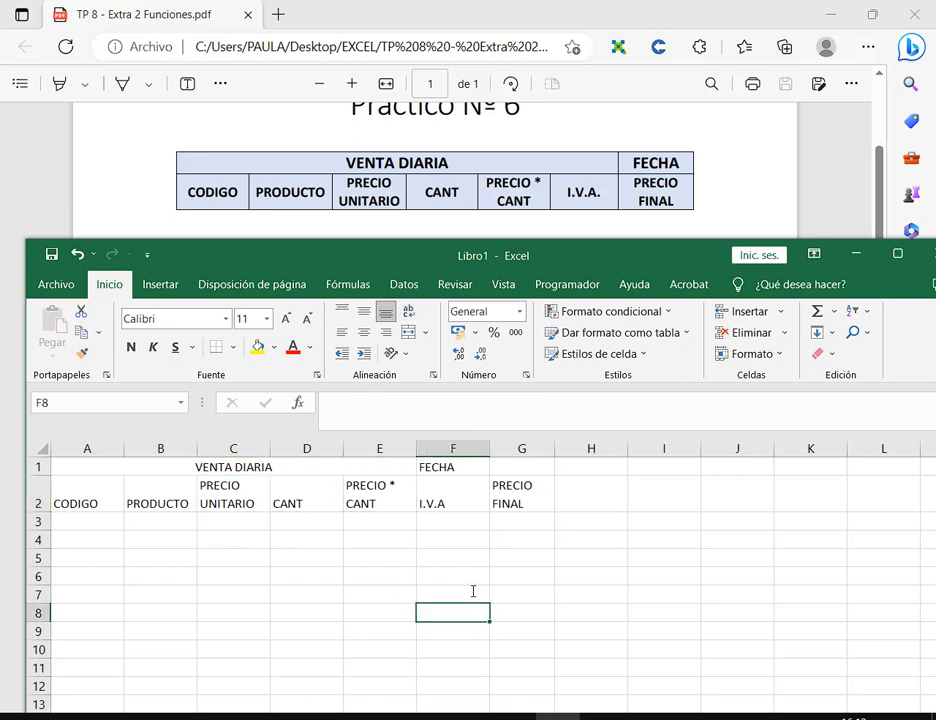
Center the headers in A2:G2 both vertically and horizontally.
drag(522, 500, 80, 503)
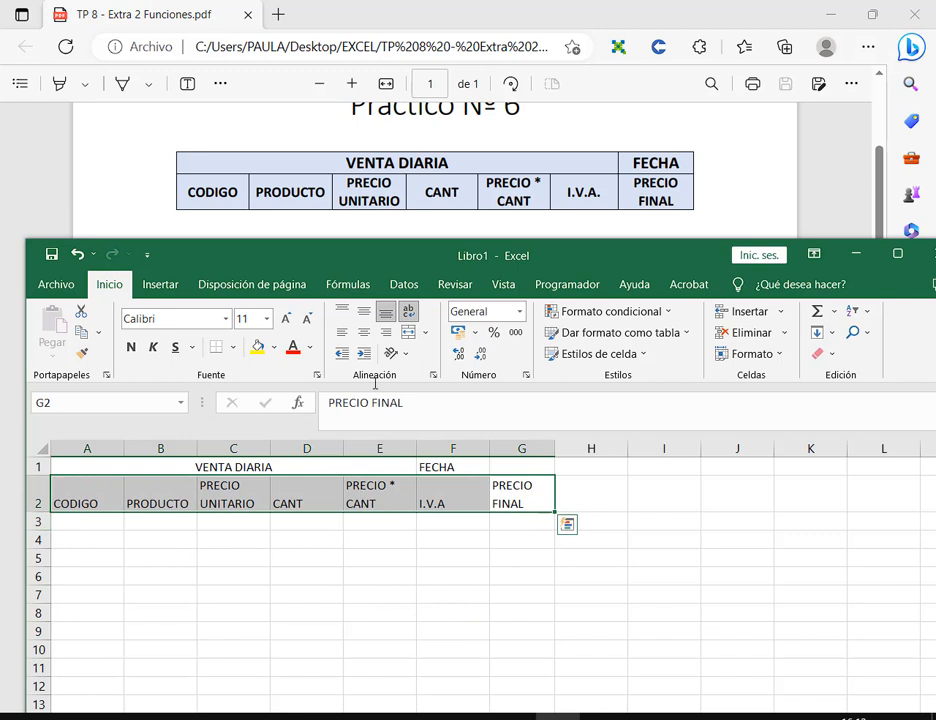
click(364, 312)
click(363, 332)
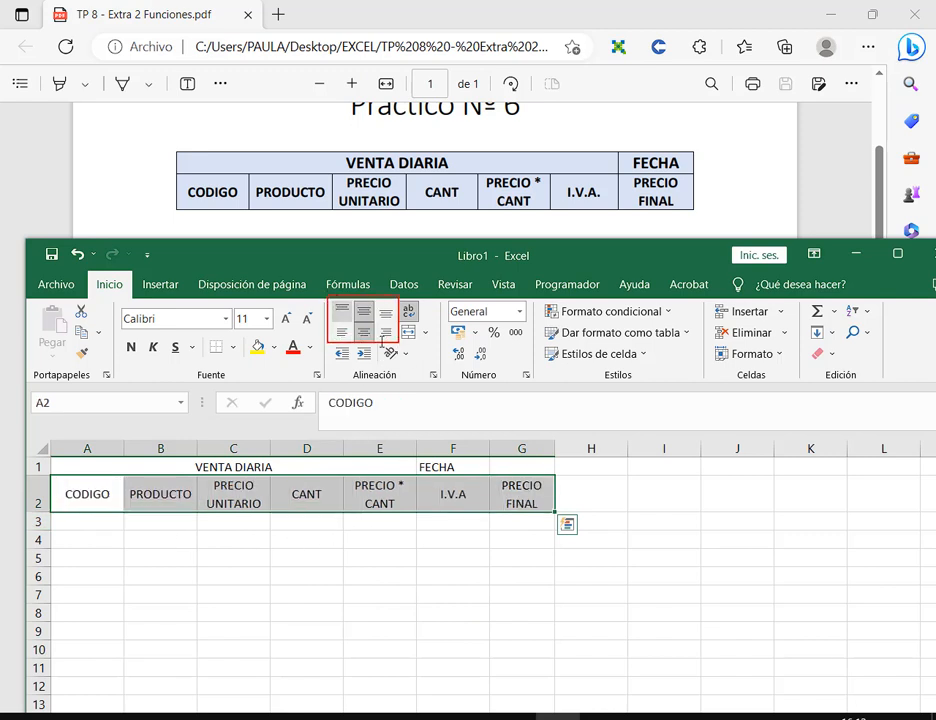
drag(332, 326, 394, 341)
drag(334, 380, 341, 338)
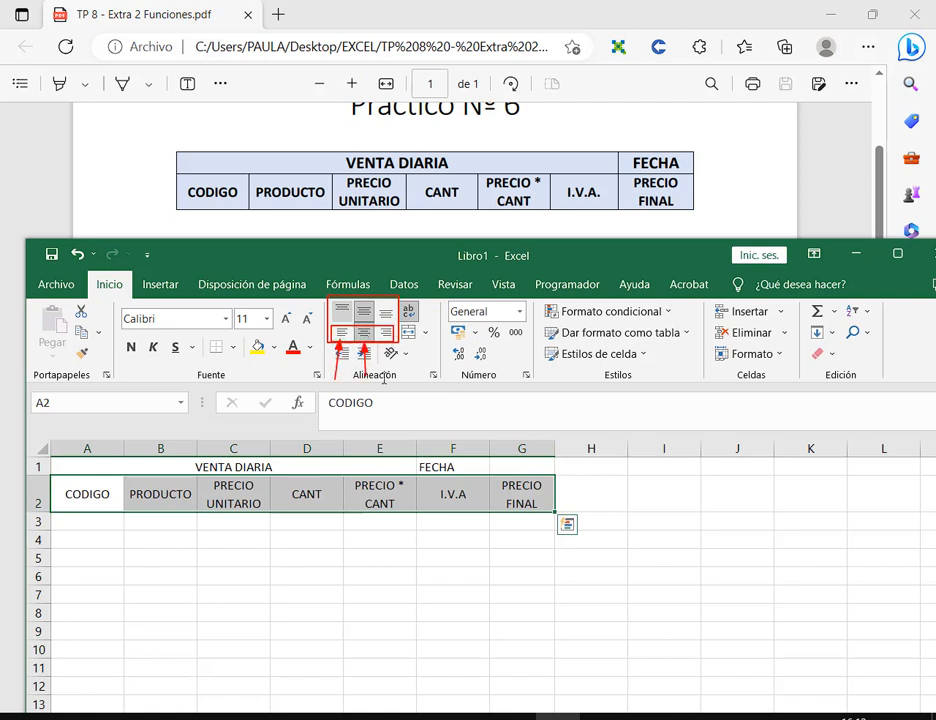
drag(389, 380, 389, 344)
key(ctrl+z)
key(ctrl+z)
key(ctrl+z)
drag(294, 300, 337, 309)
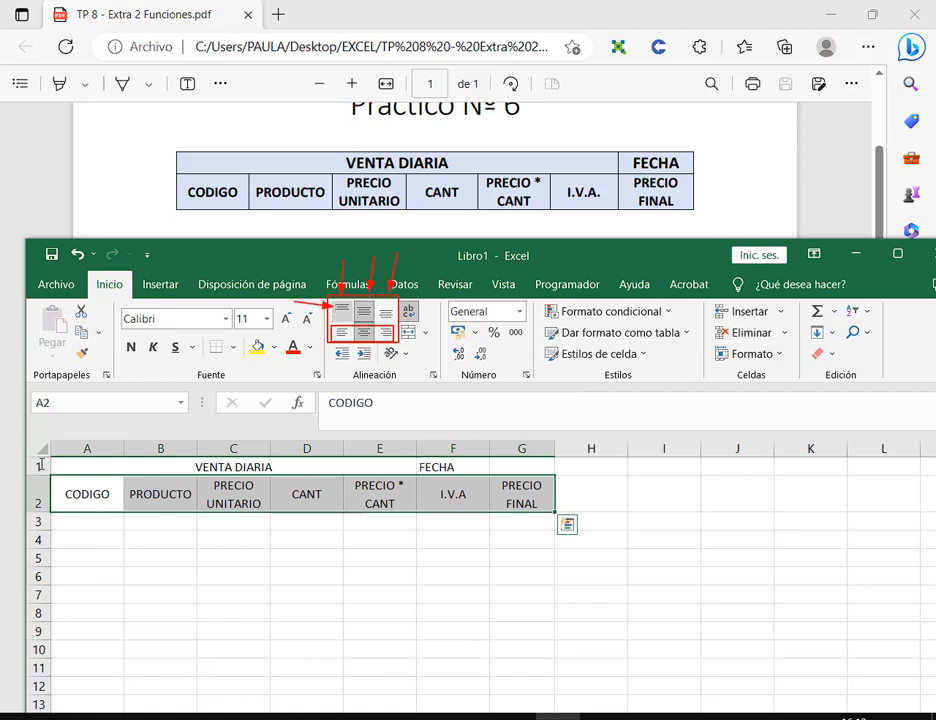
mouse_move(22, 476)
mouse_down()
mouse_move(64, 482)
mouse_move(66, 494)
mouse_up()
drag(8, 534, 60, 513)
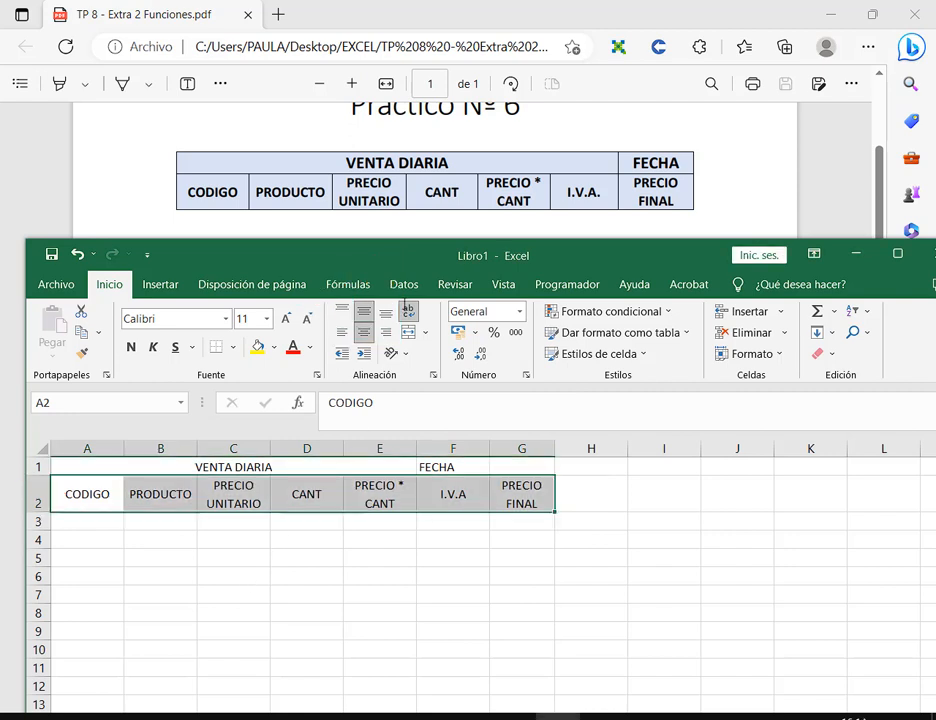
click(370, 575)
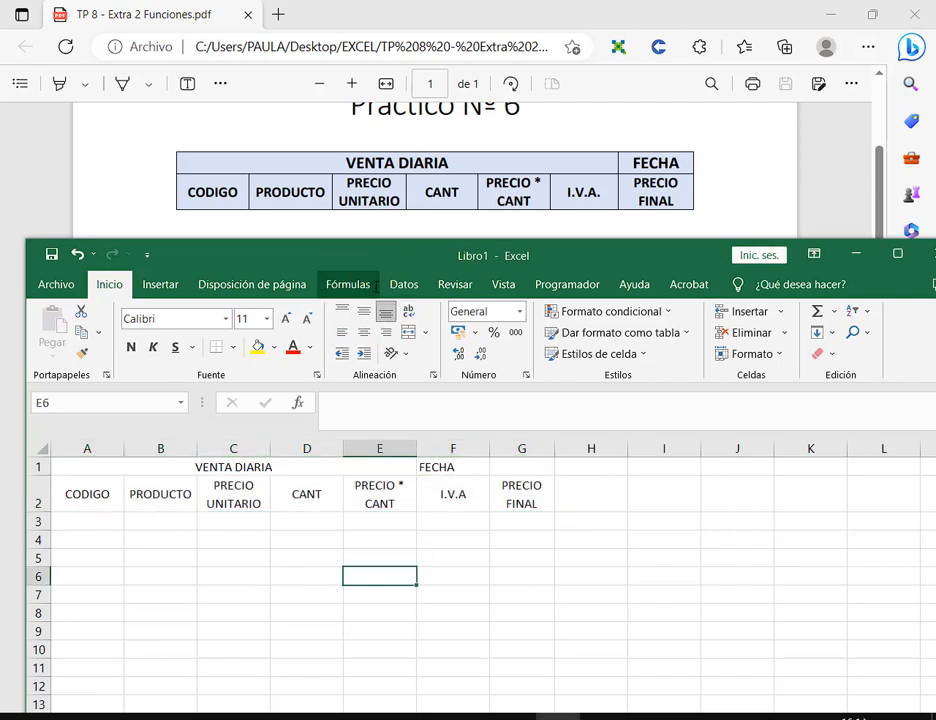
click(372, 488)
drag(331, 299, 396, 322)
mouse_move(549, 477)
mouse_down()
mouse_move(424, 513)
mouse_move(50, 513)
mouse_up()
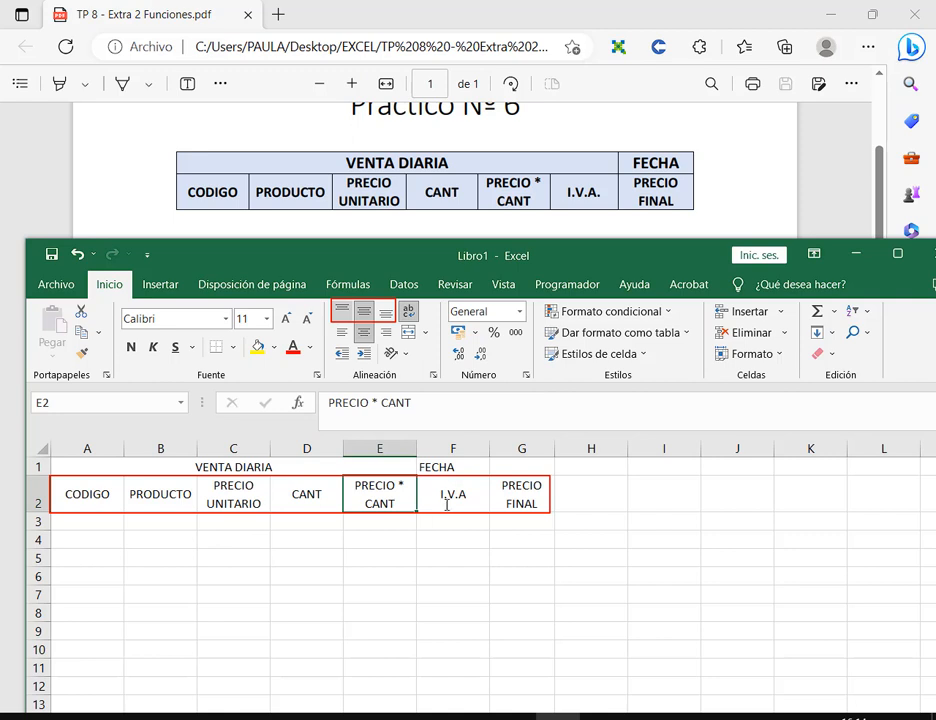
Try the top, middle and bottom vertical alignments on the FECHA label in F1, making row 1 taller to compare them.
click(467, 469)
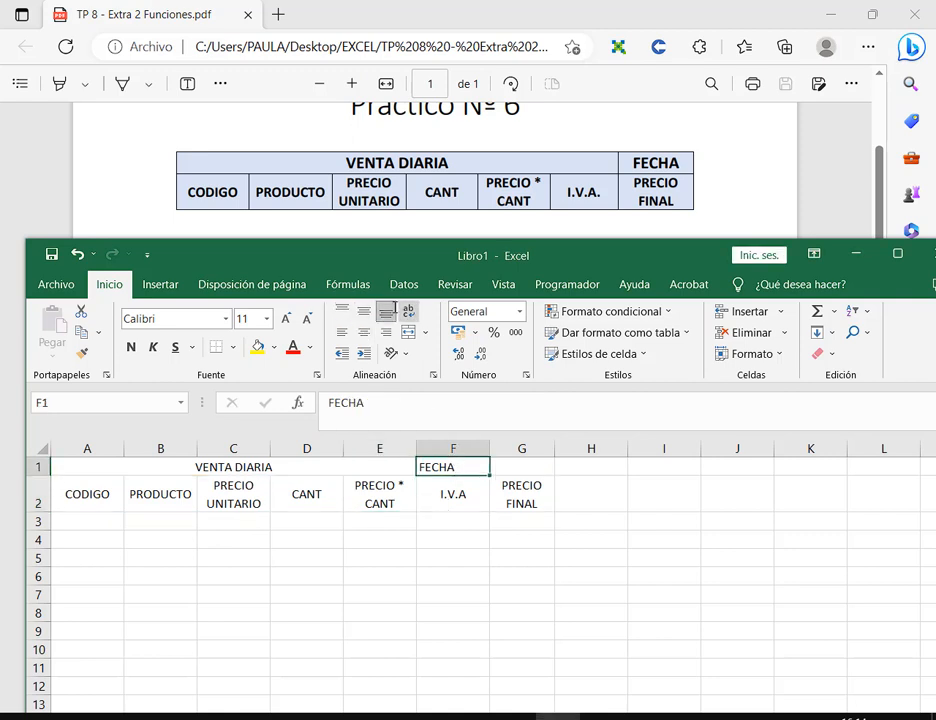
click(363, 311)
click(342, 311)
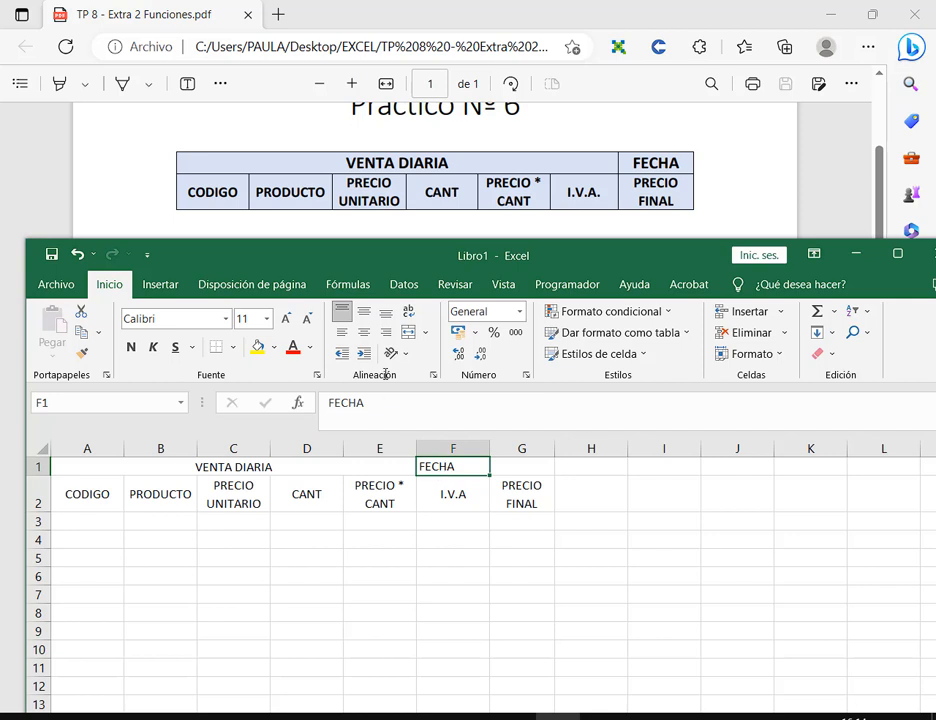
click(386, 311)
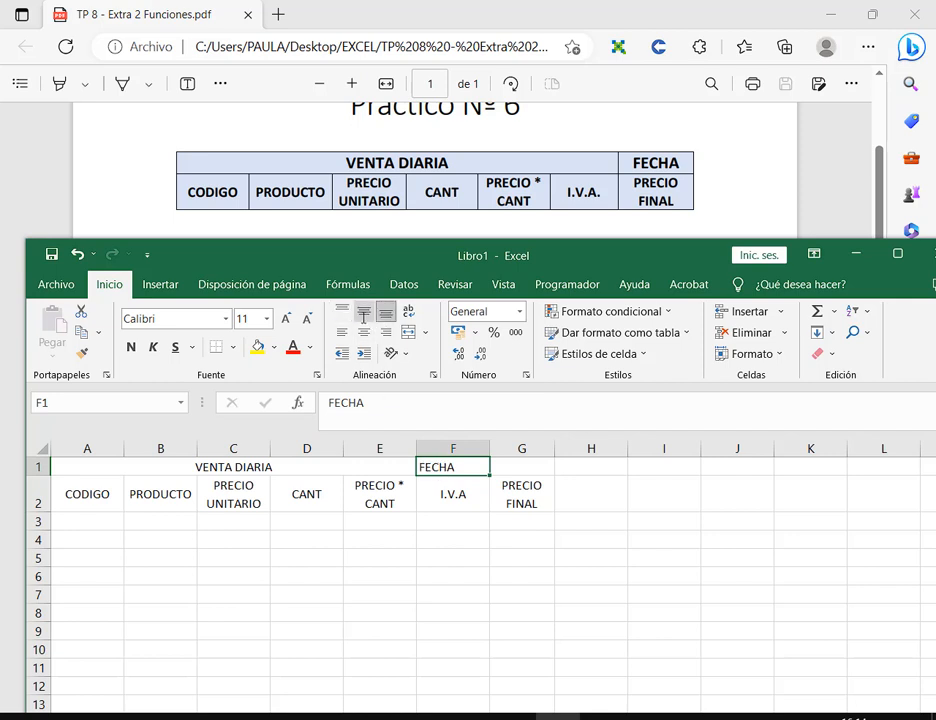
click(342, 311)
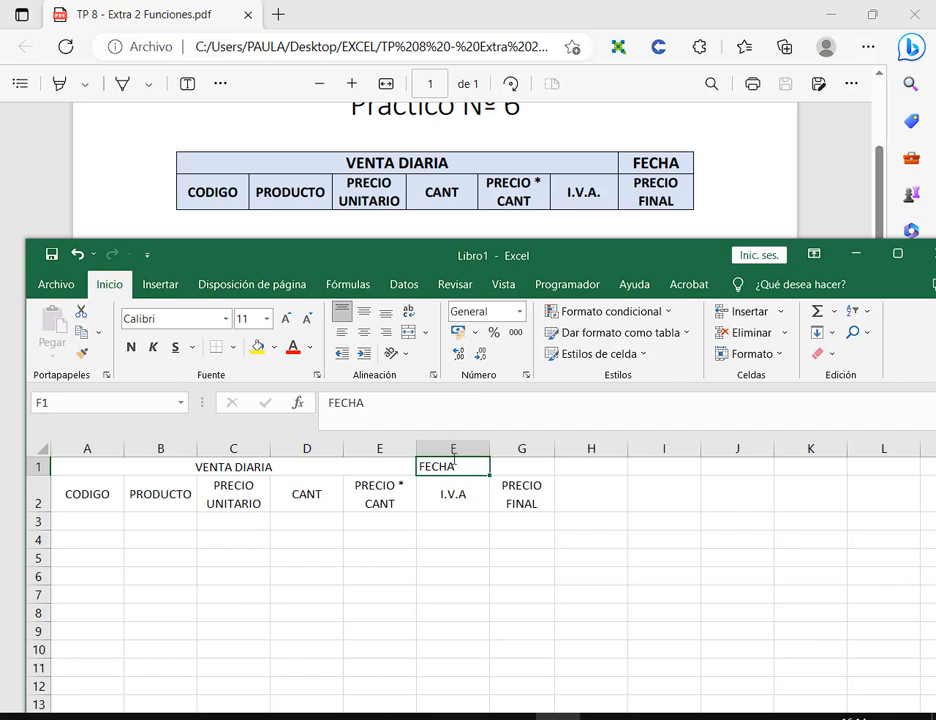
drag(43, 472, 43, 501)
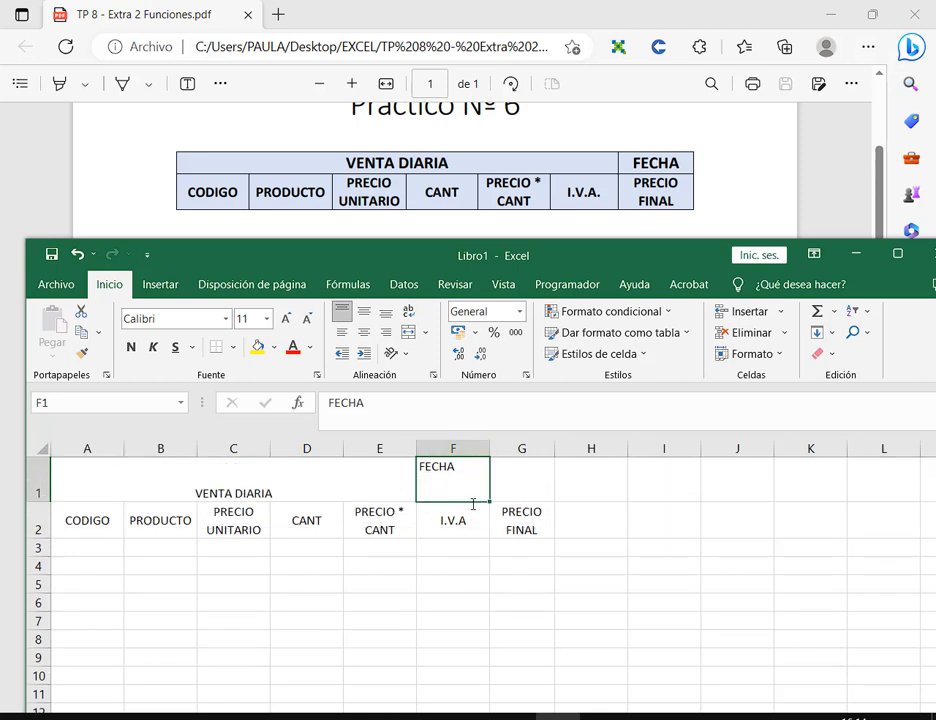
click(363, 311)
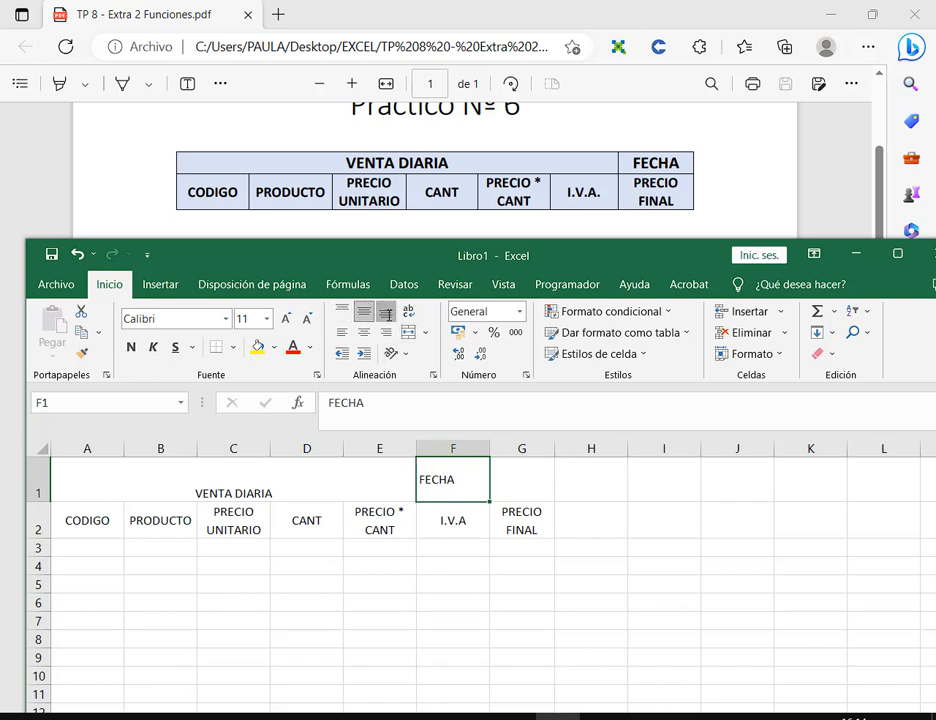
click(386, 312)
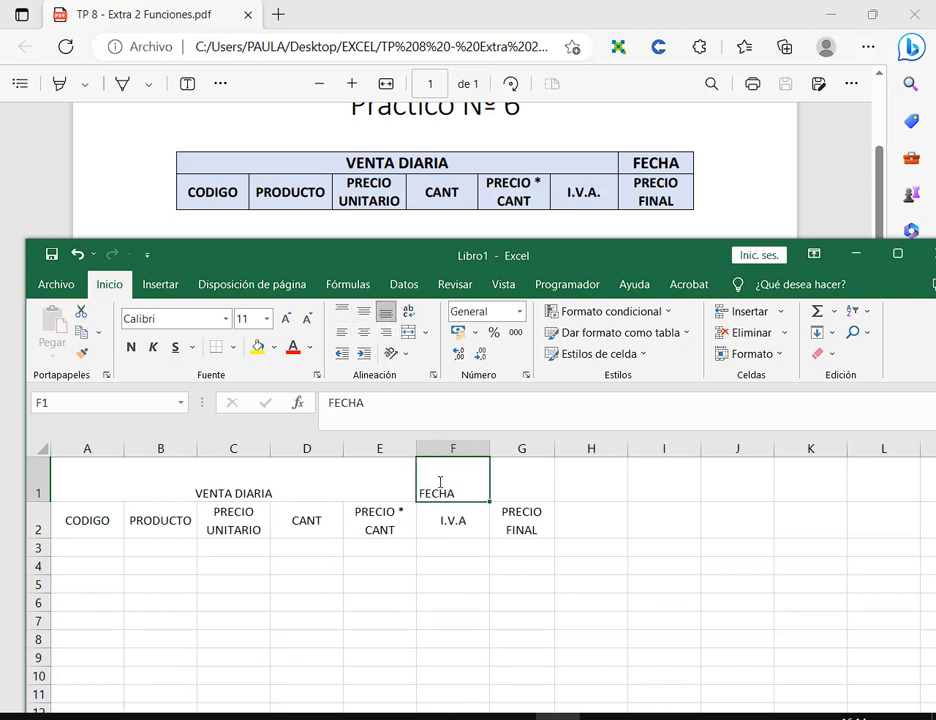
Autofit the height of row 1 and align the FECHA label in F1 vertically to the middle.
double_click(45, 502)
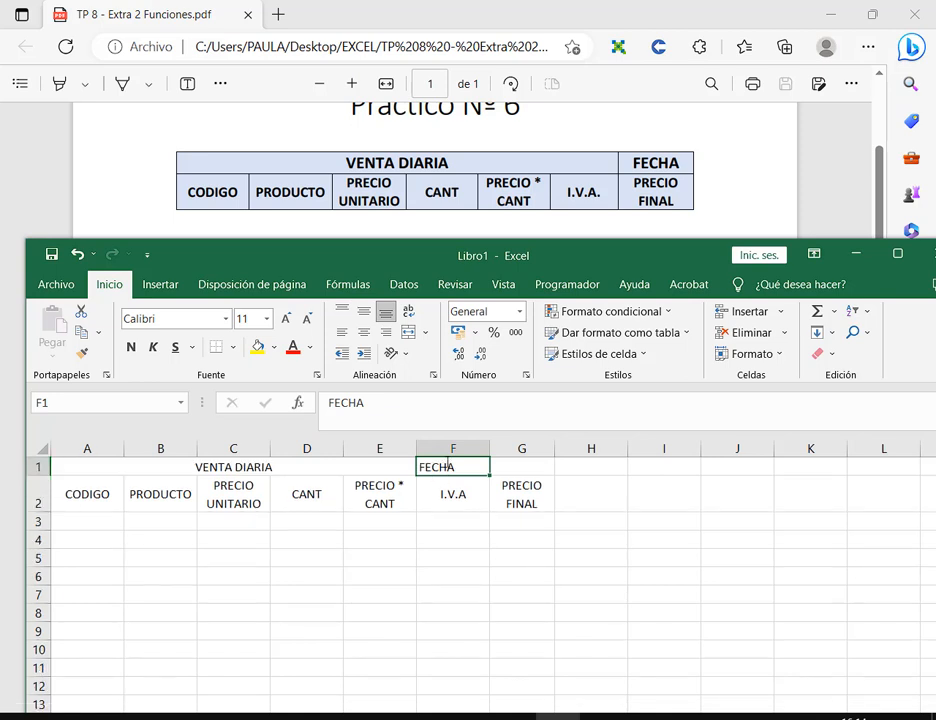
click(363, 311)
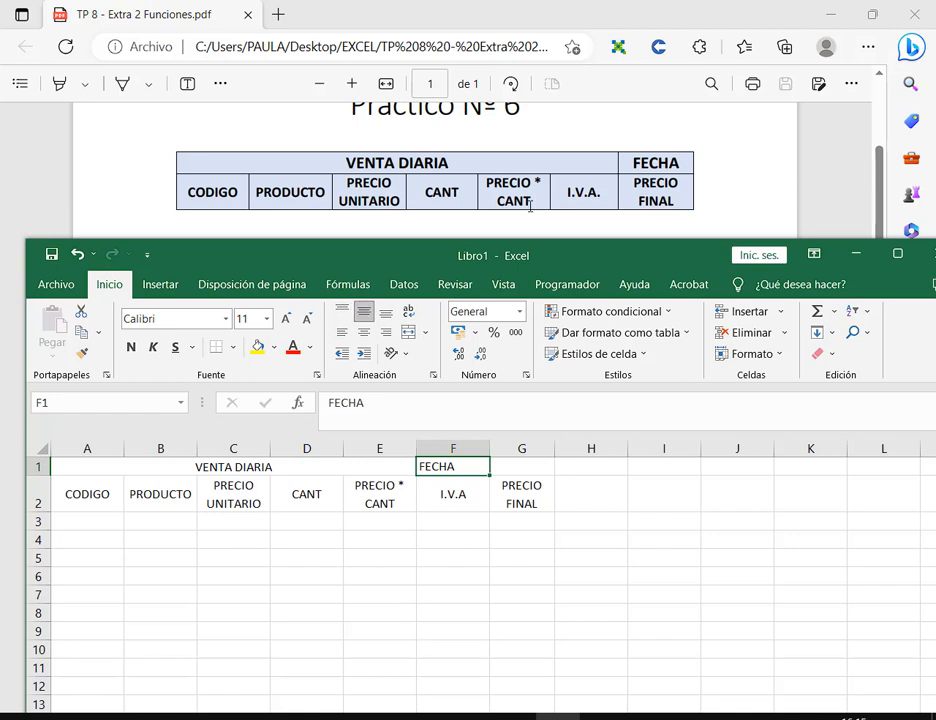
Apply all borders to the title and header range A1:G2.
drag(342, 467, 499, 503)
click(233, 347)
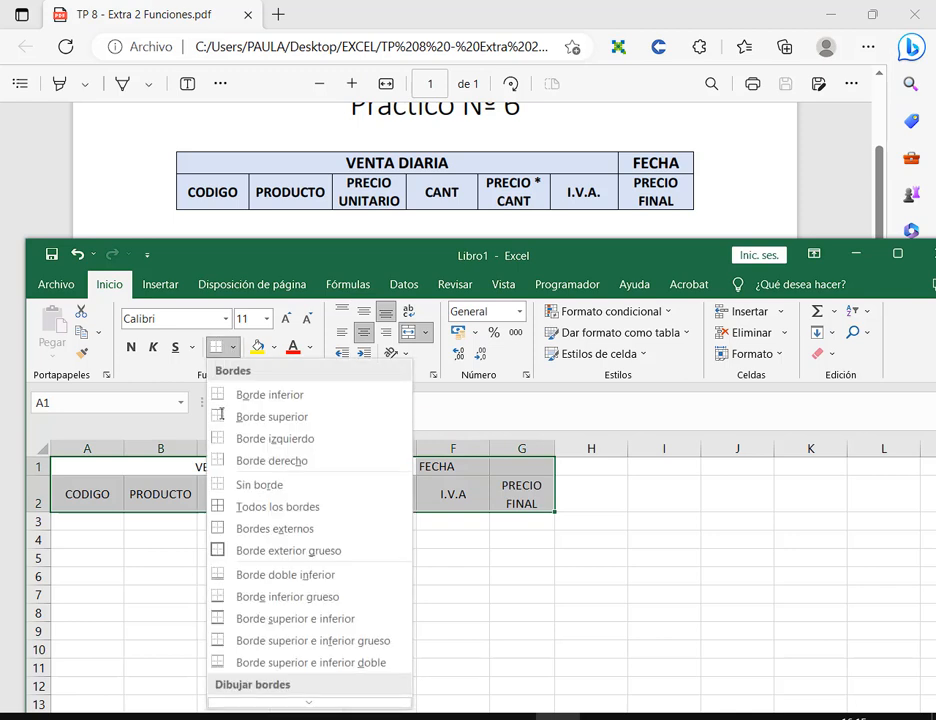
click(220, 506)
click(453, 576)
Enter =HOY() in G1 as the current date and widen column G to fit it.
click(522, 466)
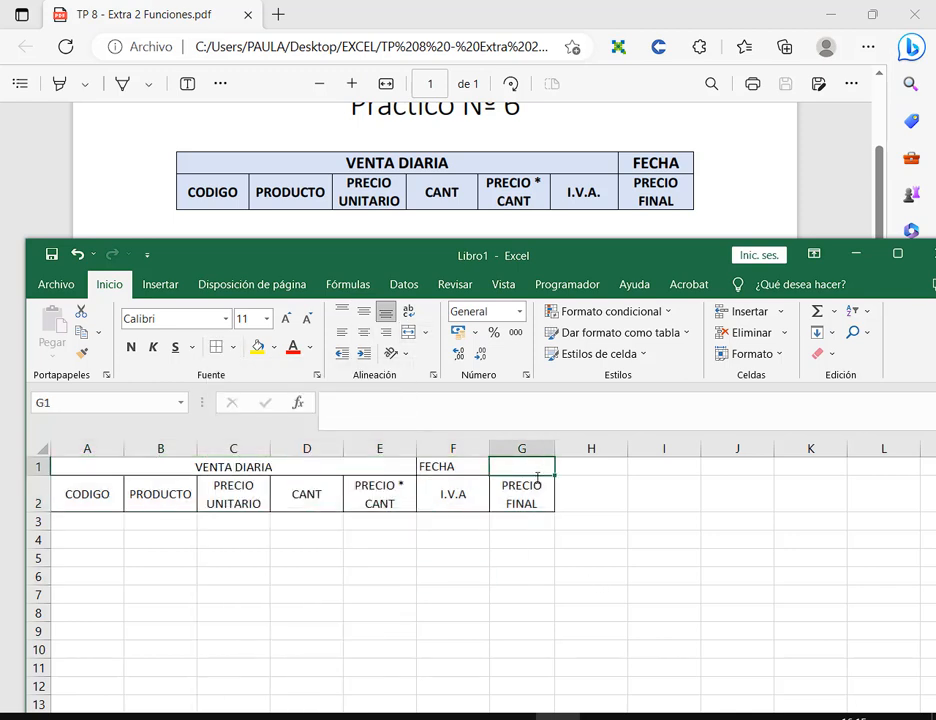
scroll(400, 150, down, 3)
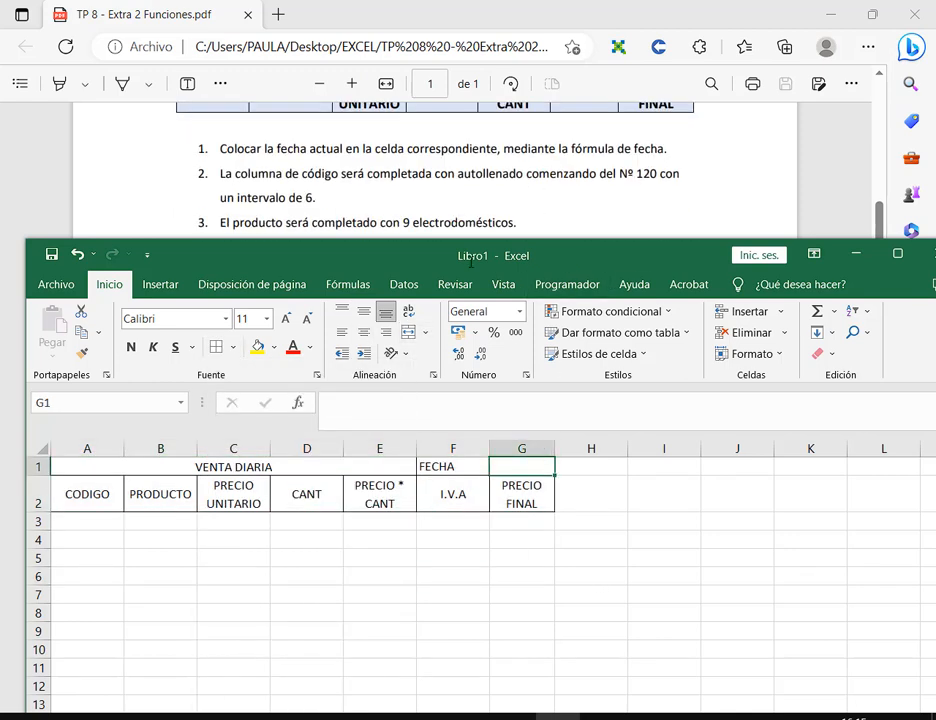
click(95, 521)
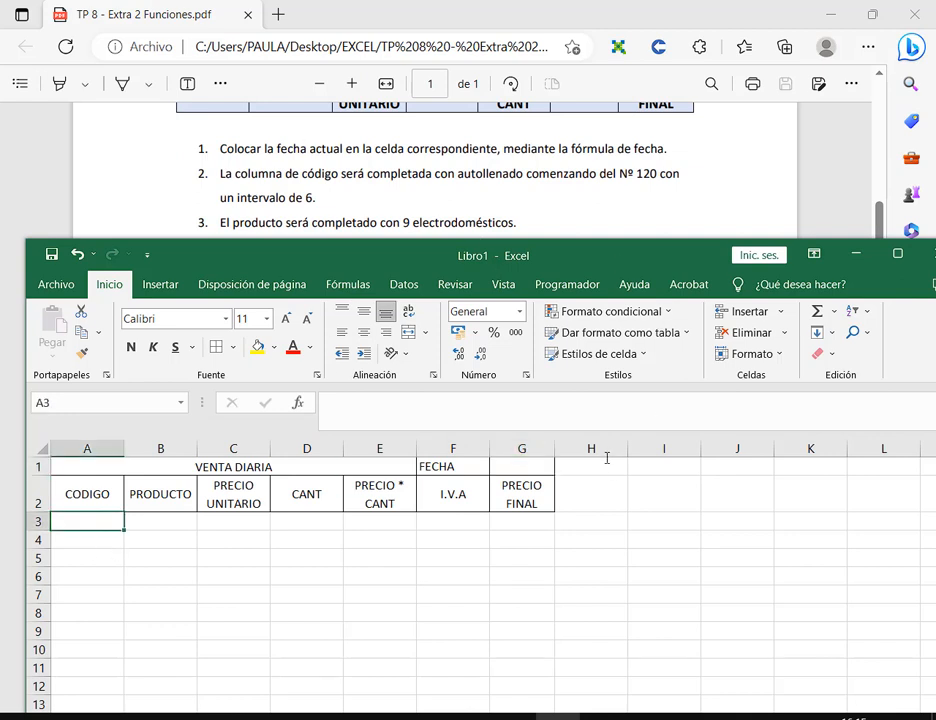
click(515, 468)
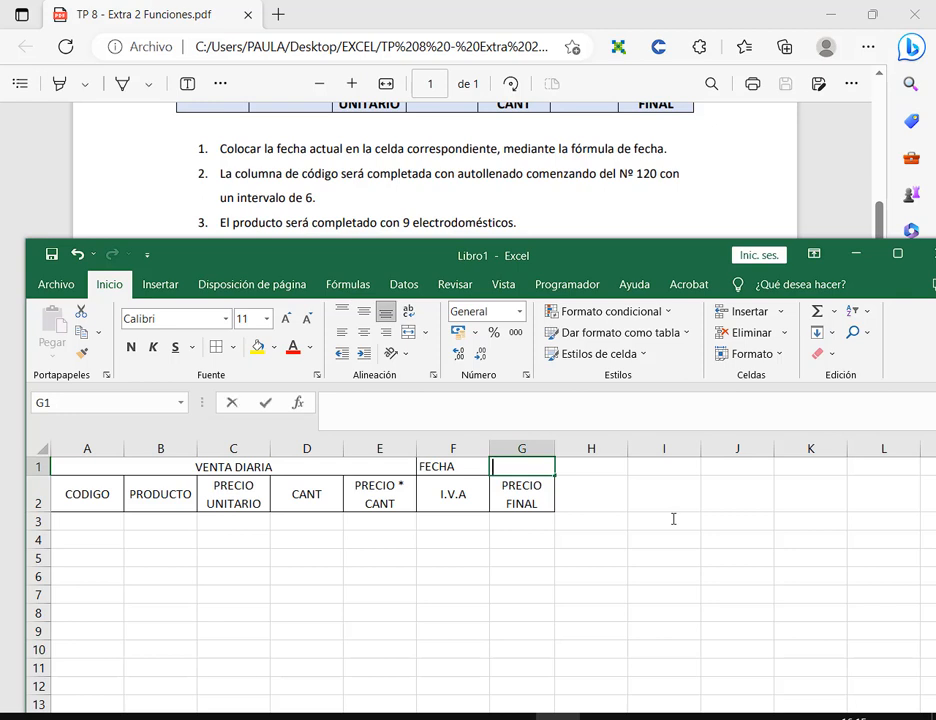
text(=HOY())
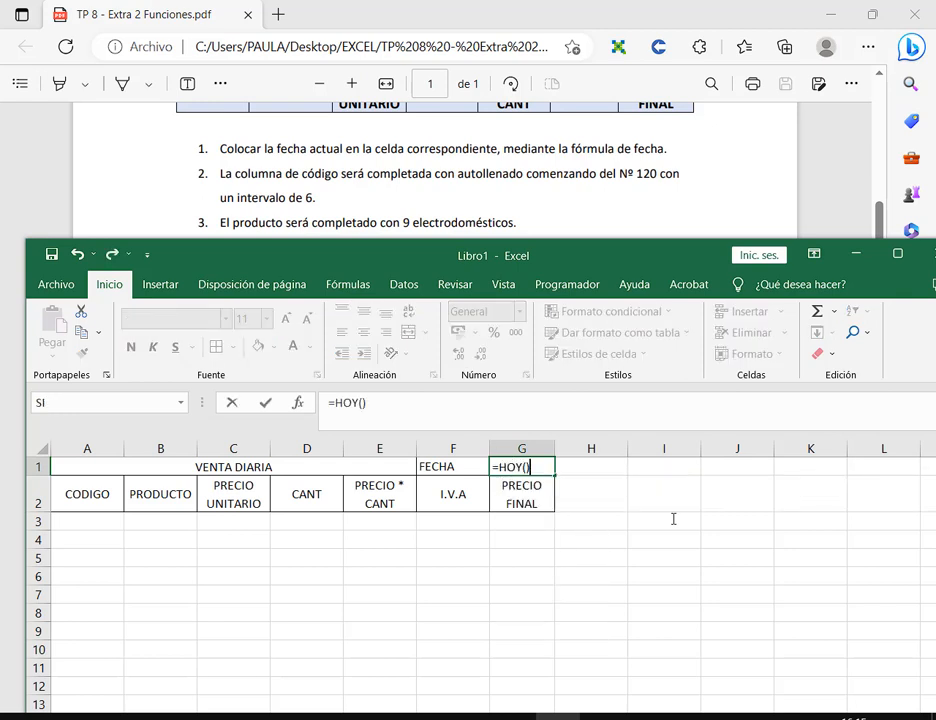
key(Return)
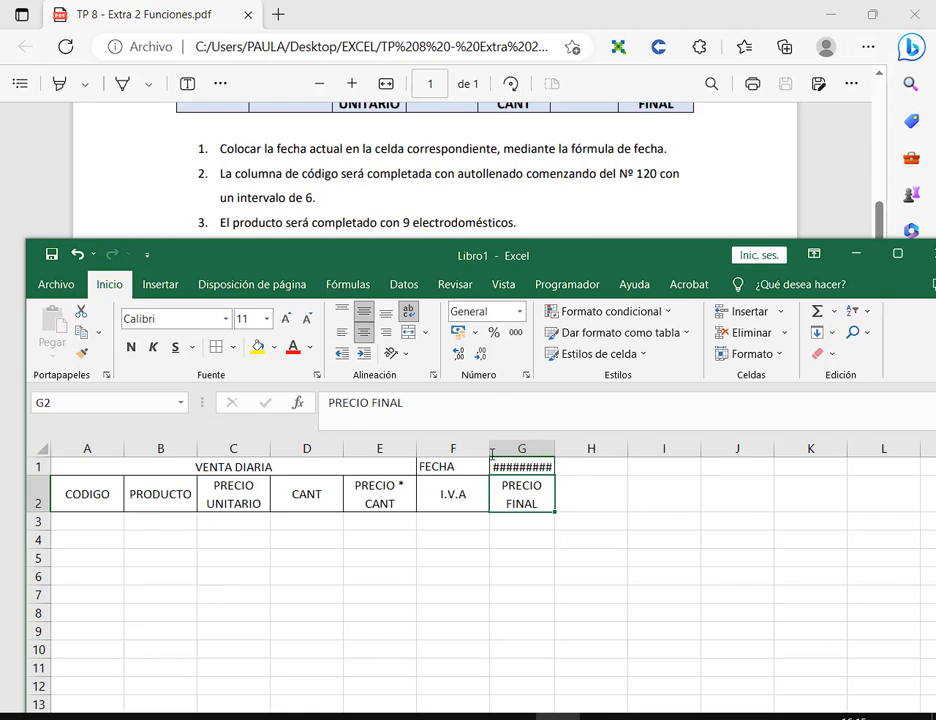
mouse_move(491, 455)
mouse_down()
mouse_move(586, 488)
mouse_move(555, 481)
mouse_up()
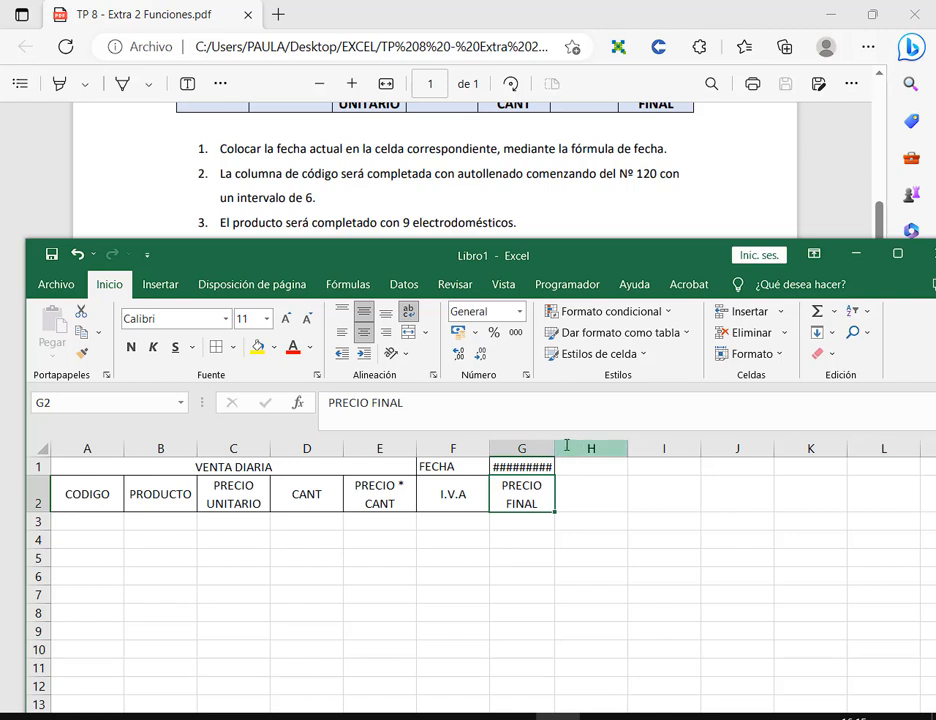
drag(556, 448, 583, 449)
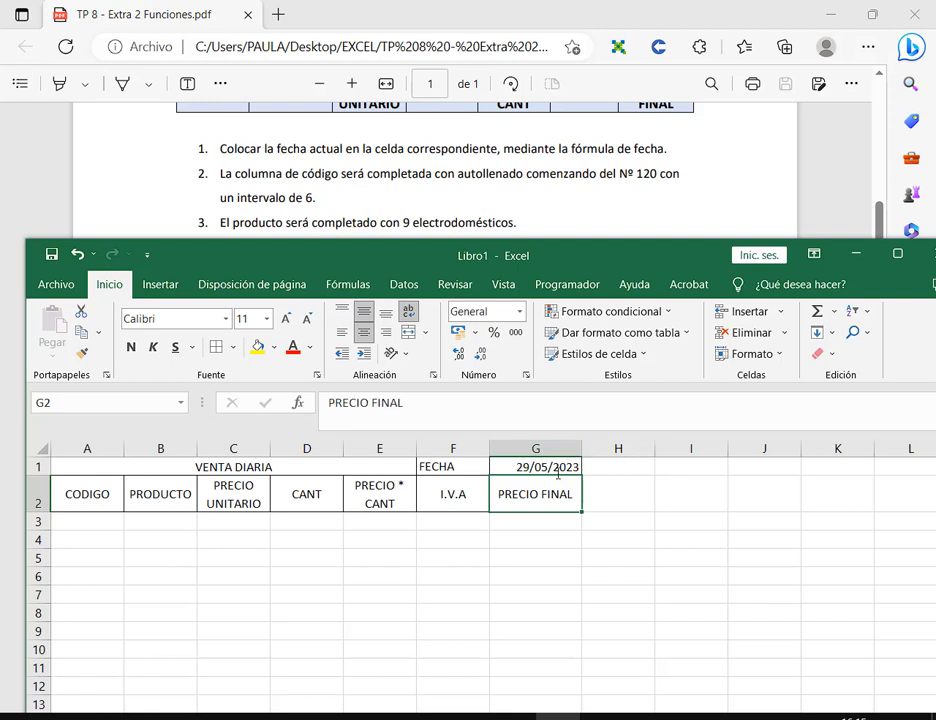
Replace the formula in G1 with =FECHA(2023;05;29).
key(Up)
key(F2)
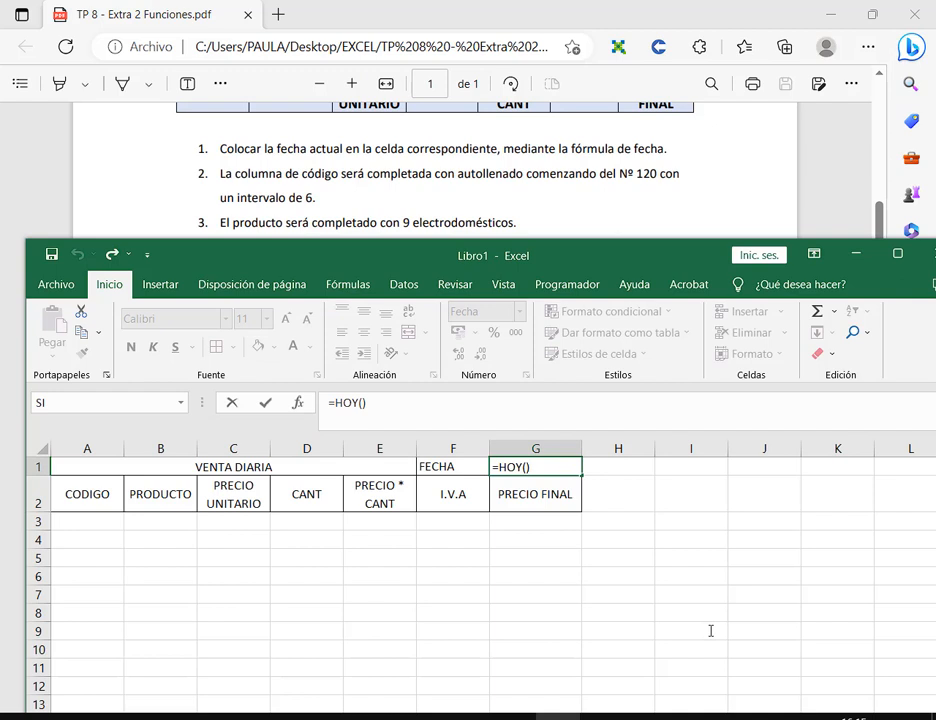
key(ctrl+Return)
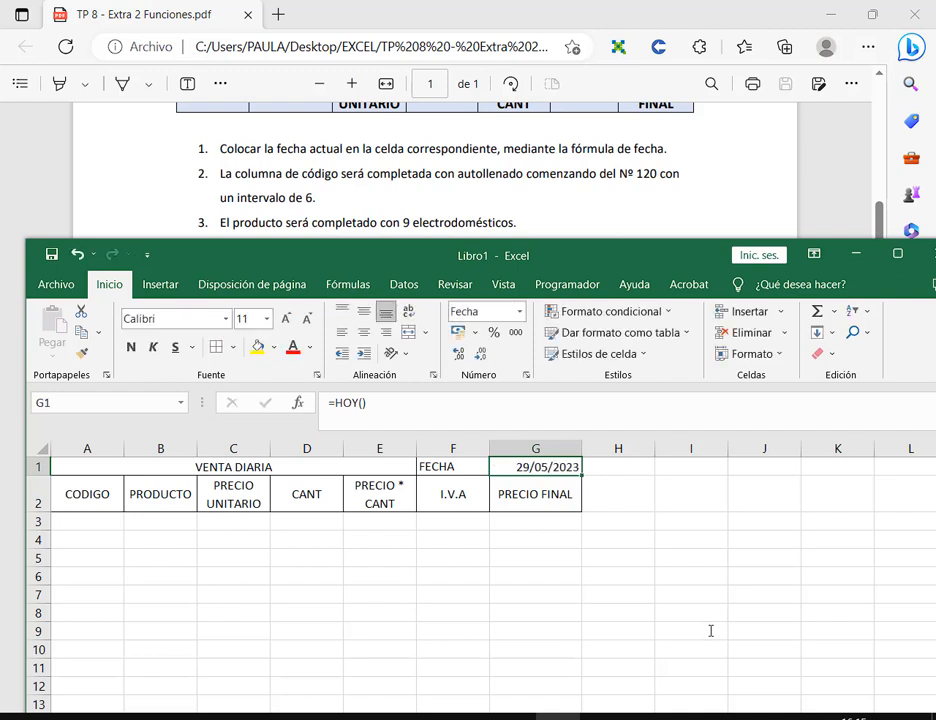
text(=f)
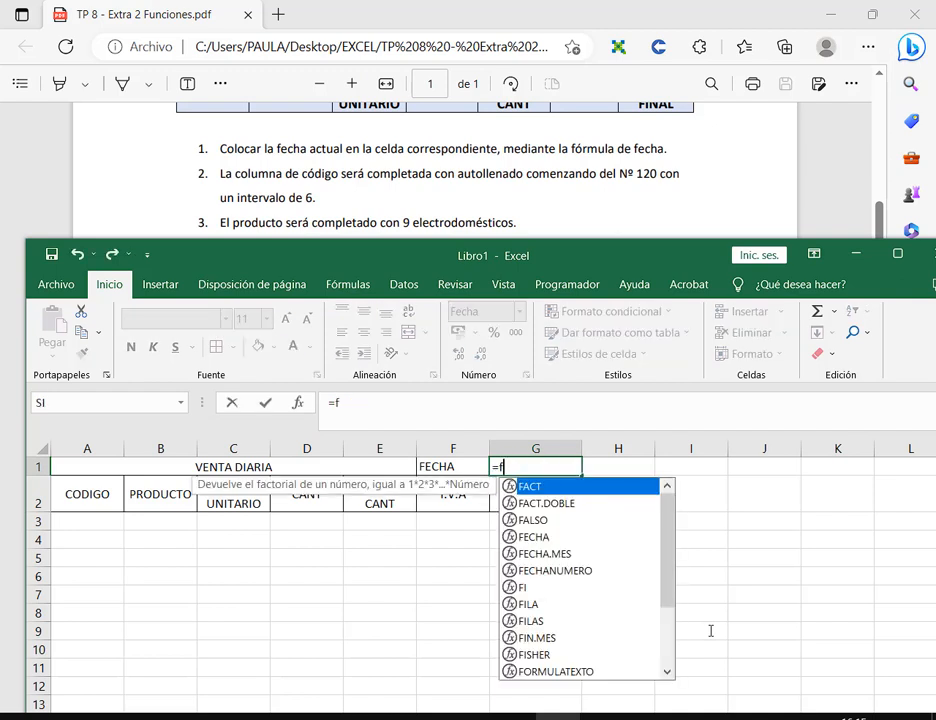
text(e)
key(Escape)
key(BackSpace)
text(e)
key(Tab)
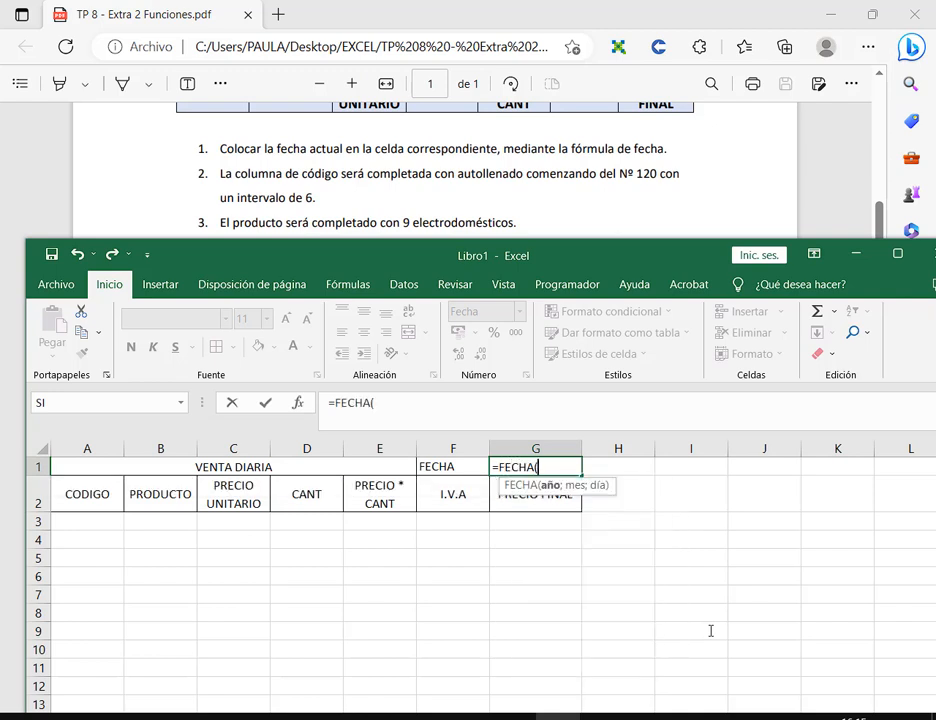
text(2023;)
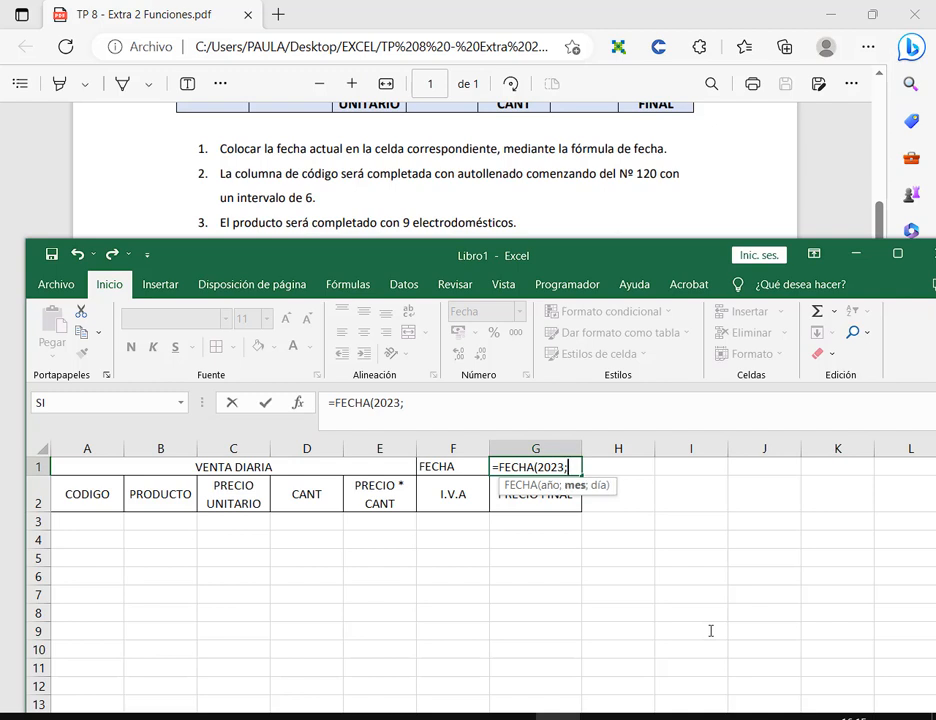
text(05;29)
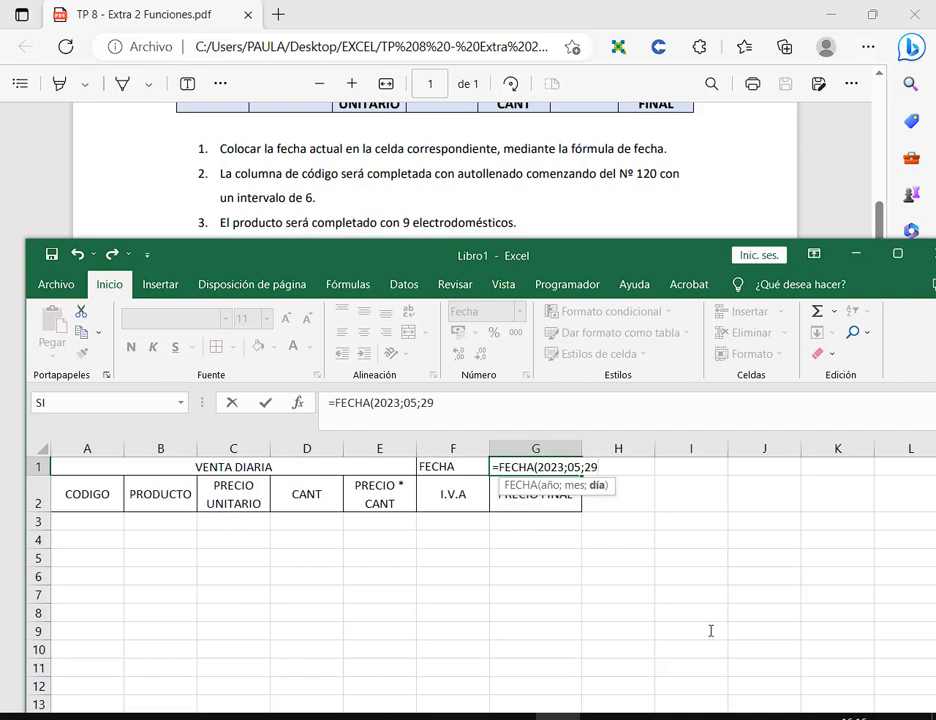
text())
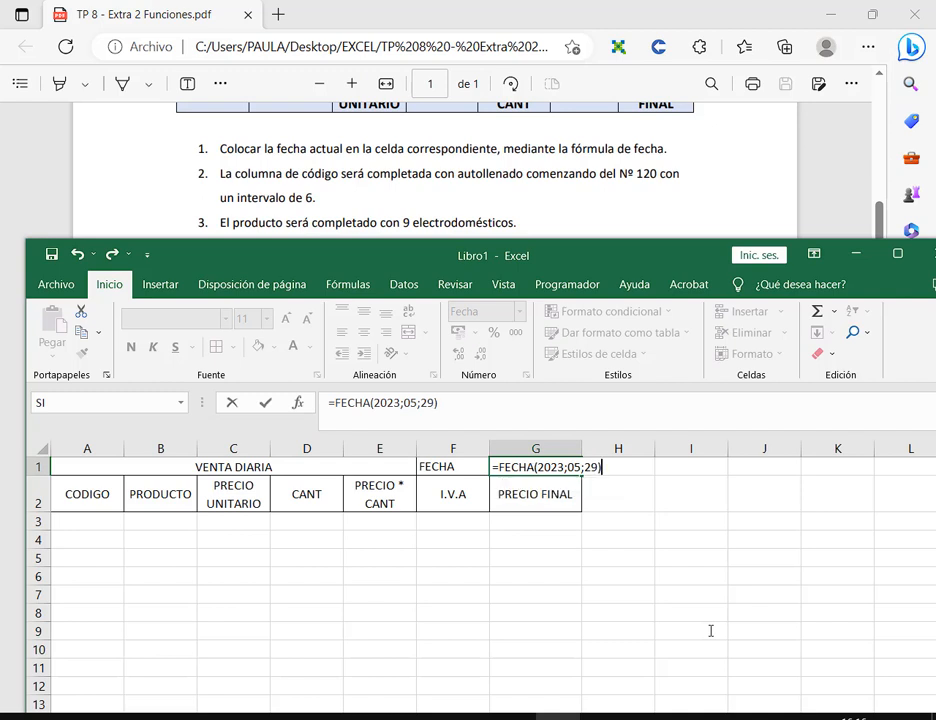
key(Return)
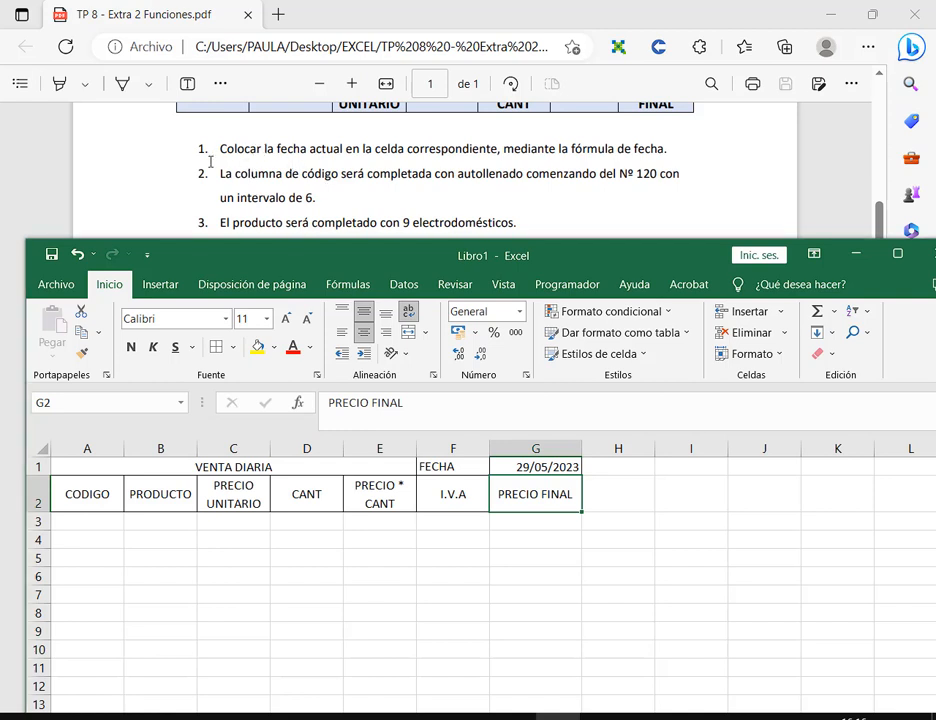
Enter 120 in A3 as the first value of the CODIGO column.
drag(213, 161, 682, 209)
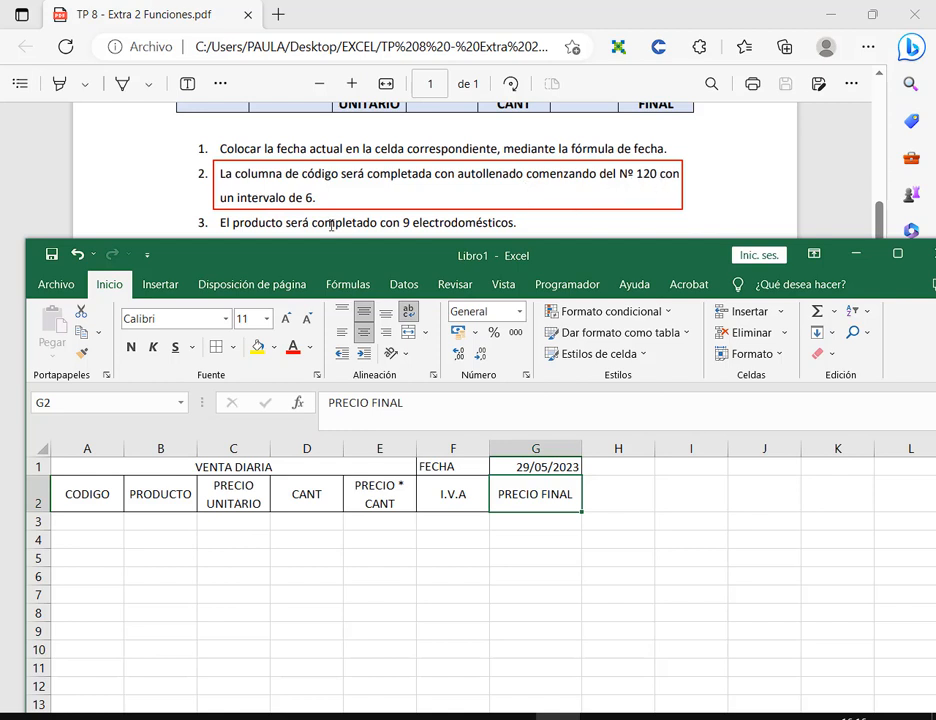
key(Escape)
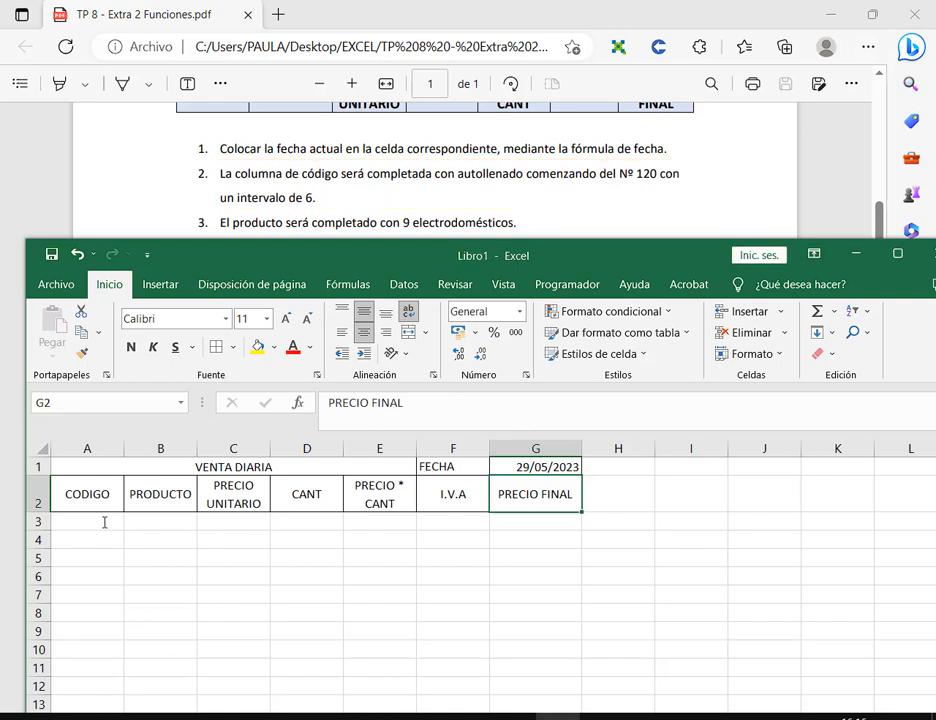
click(104, 522)
text(120)
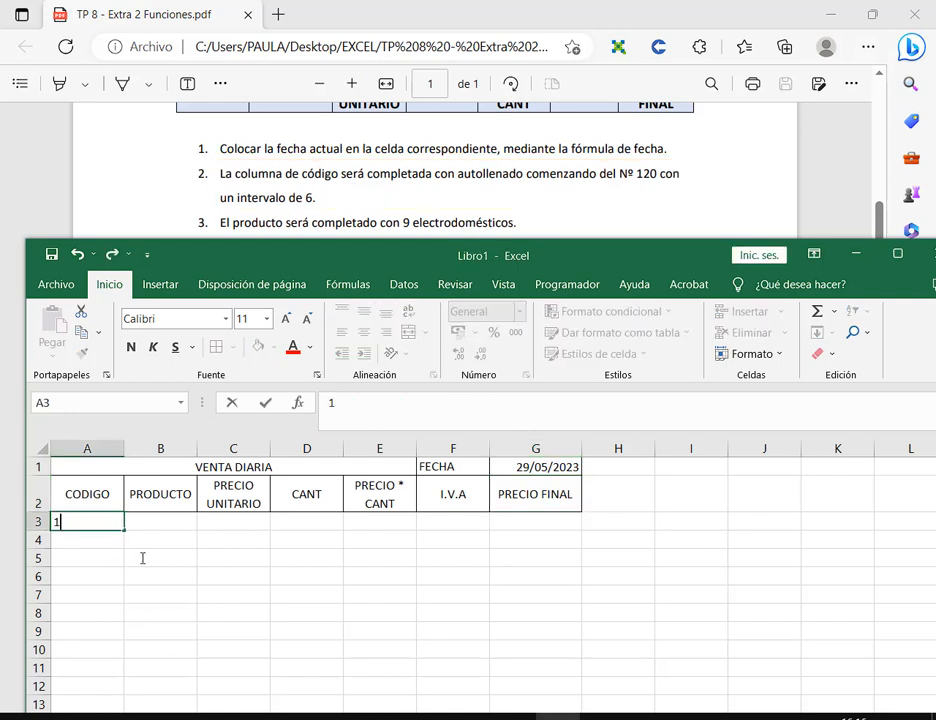
key(Return)
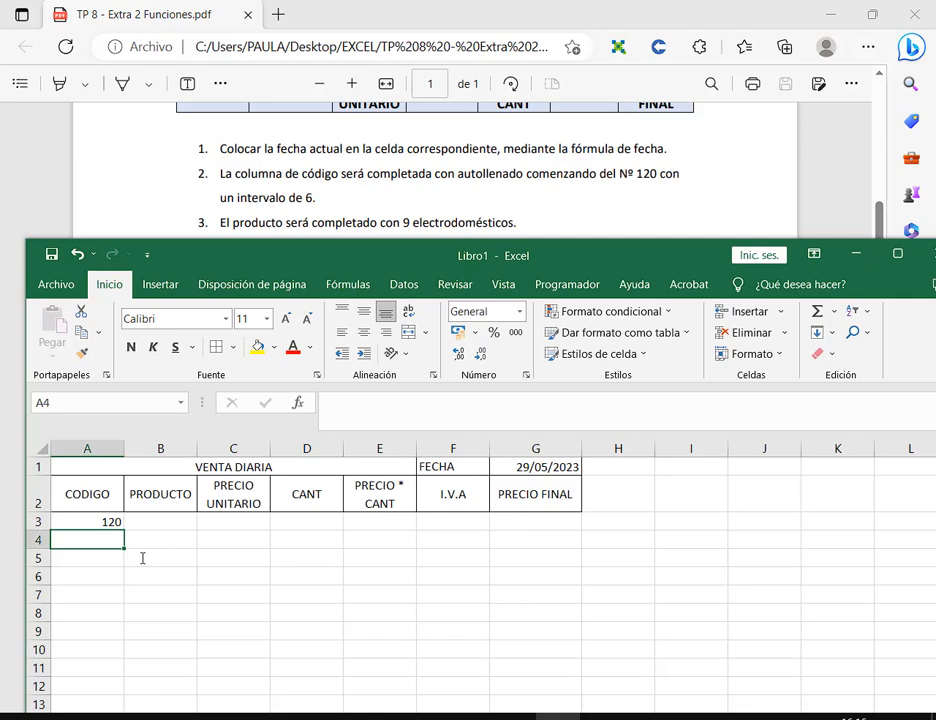
Check in the exercise PDF how many products instruction 3 asks for, and return to the Excel workbook.
drag(560, 254, 558, 121)
drag(110, 390, 113, 535)
key(alt+Tab)
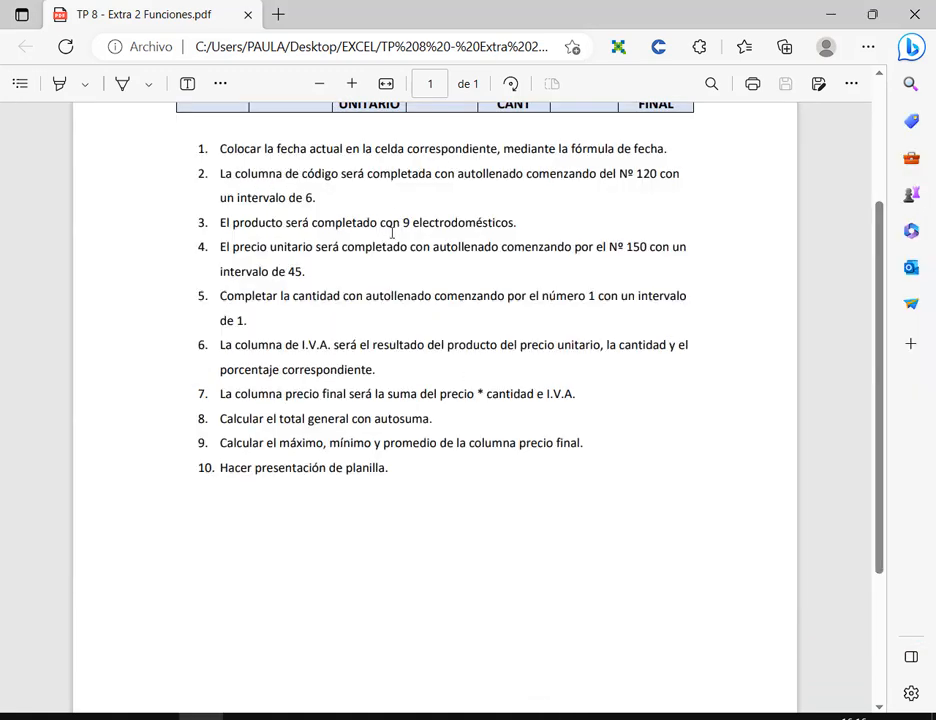
mouse_move(213, 210)
mouse_down()
mouse_move(560, 233)
mouse_move(539, 236)
mouse_up()
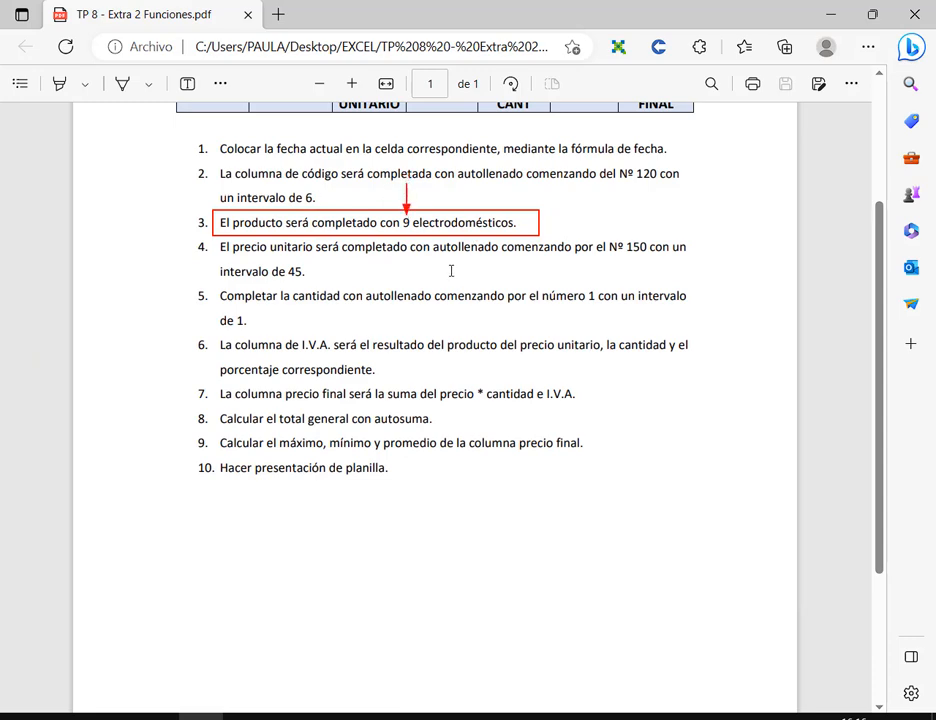
scroll(291, 197, up, 2)
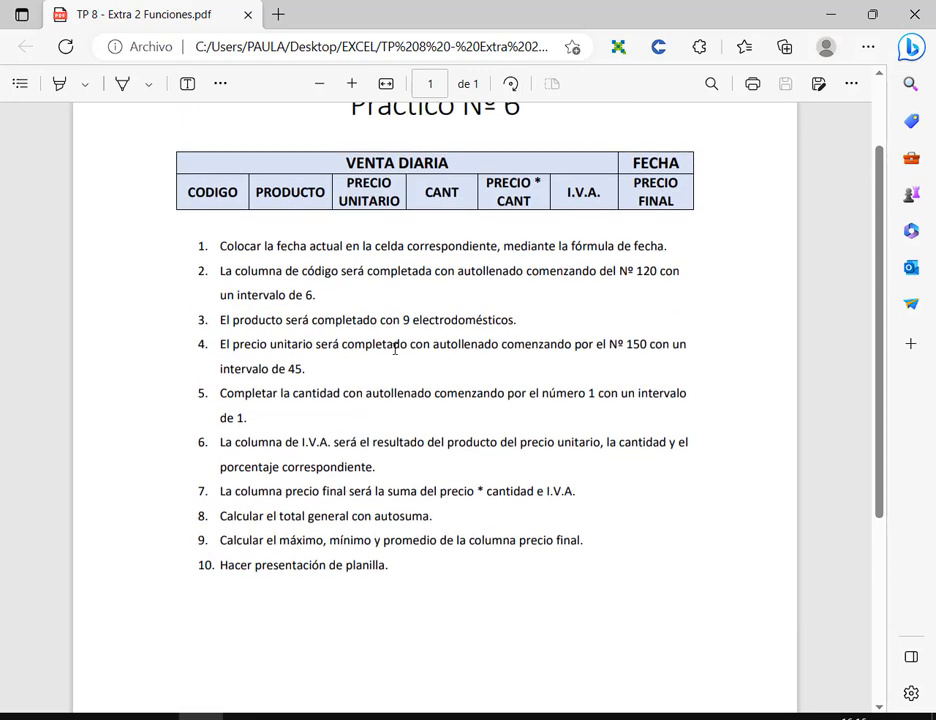
click(557, 717)
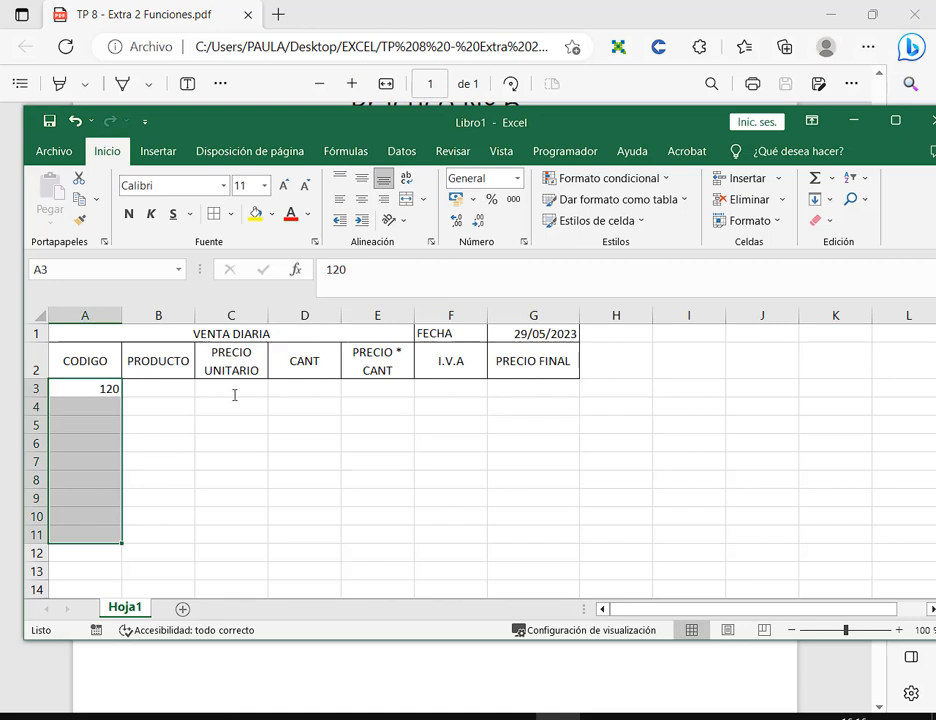
Fill A3:A11 of the CODIGO column with a linear column series using an increment of 6.
drag(101, 389, 102, 534)
drag(526, 122, 511, 122)
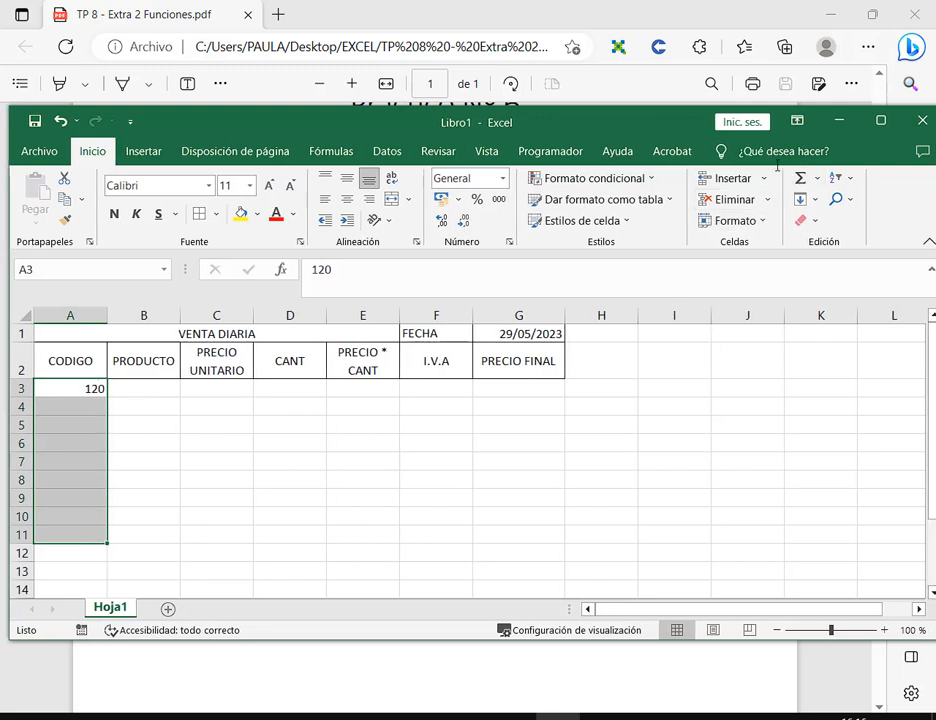
drag(797, 173, 869, 254)
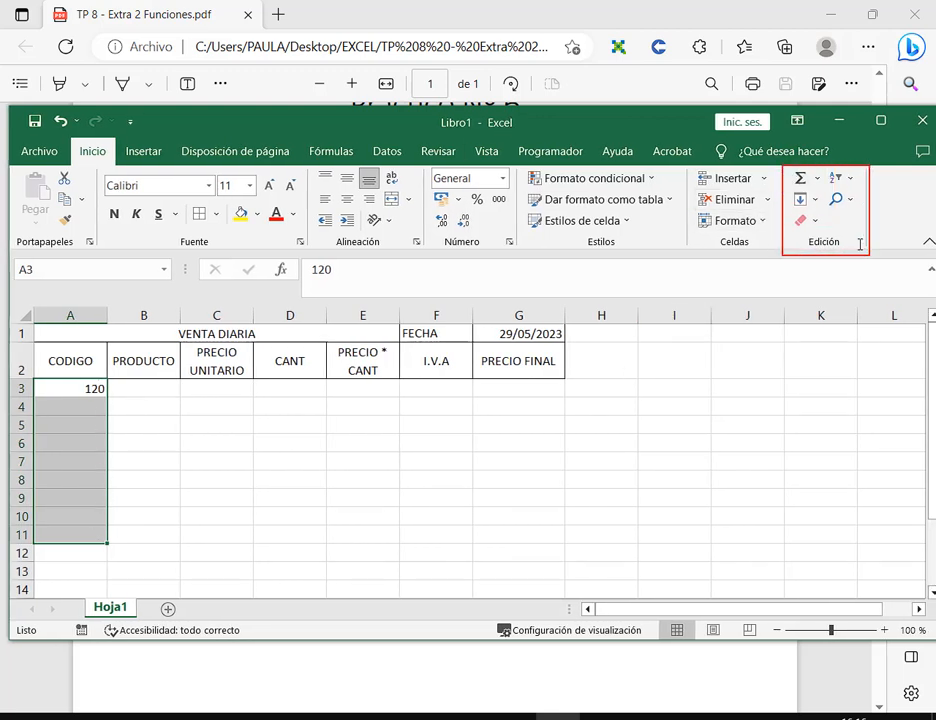
drag(790, 191, 819, 206)
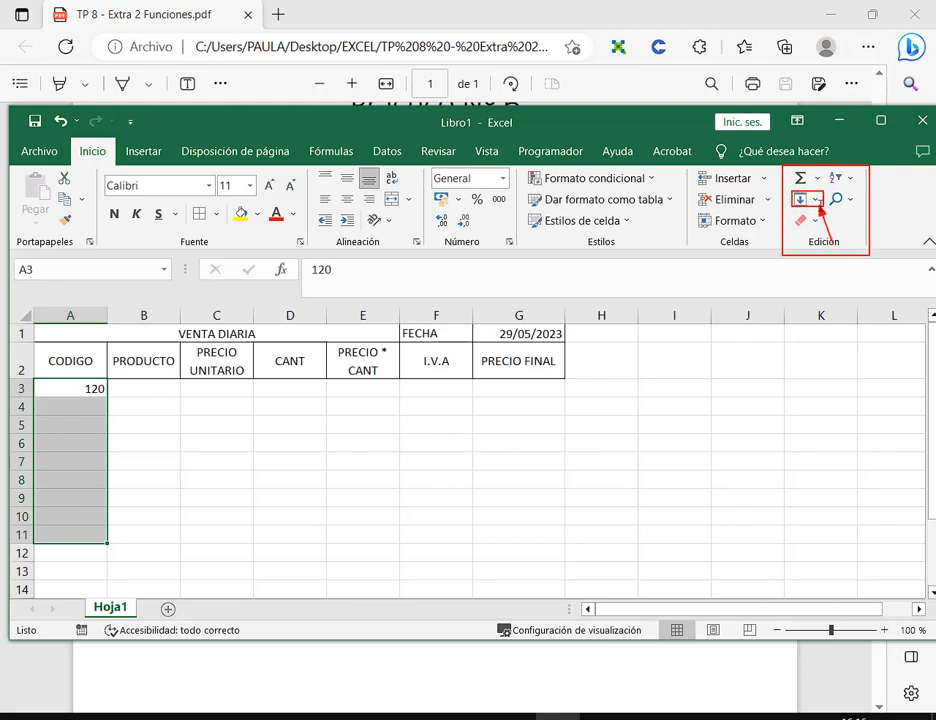
click(814, 199)
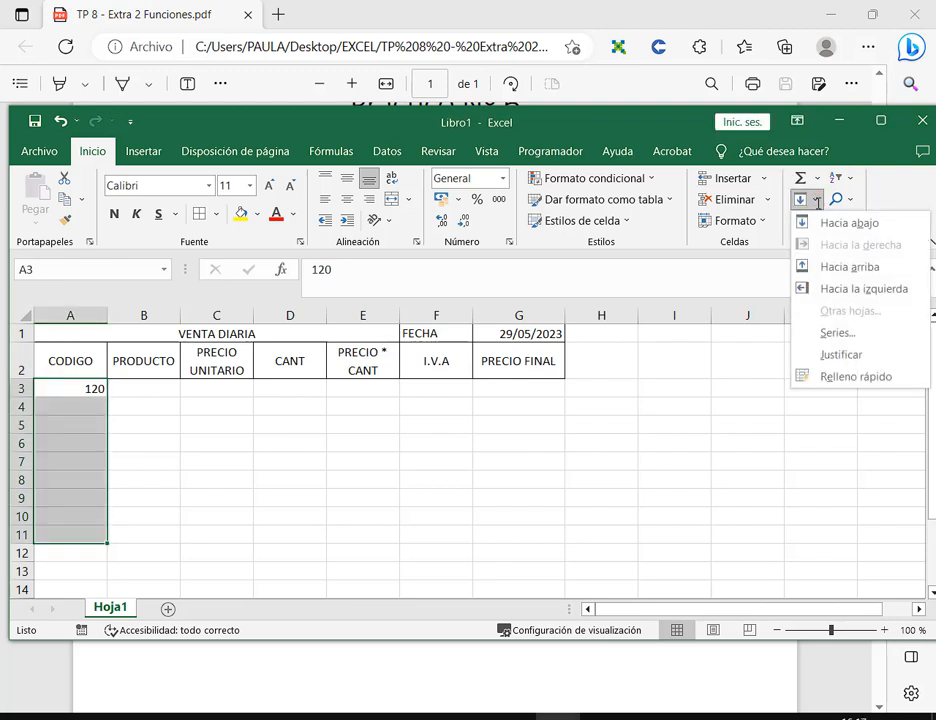
click(842, 337)
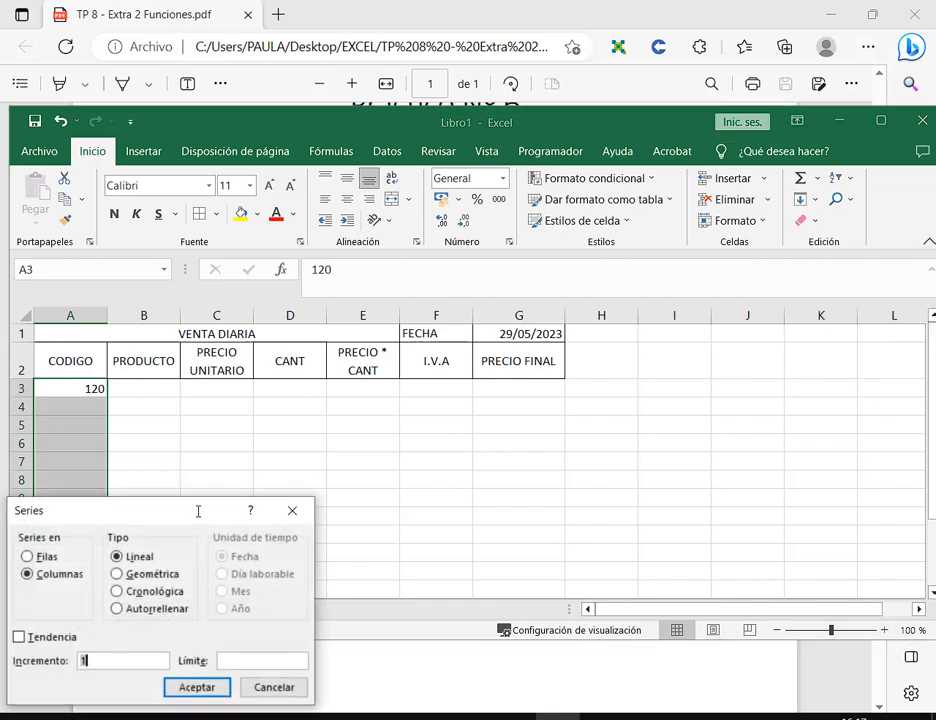
drag(198, 511, 603, 350)
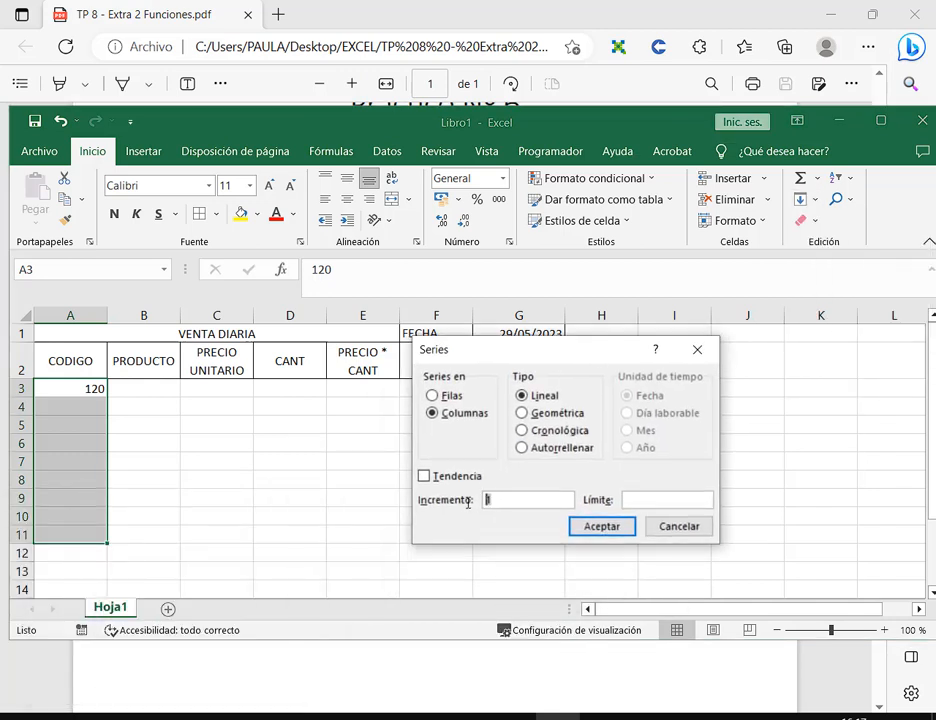
text(6)
double_click(495, 504)
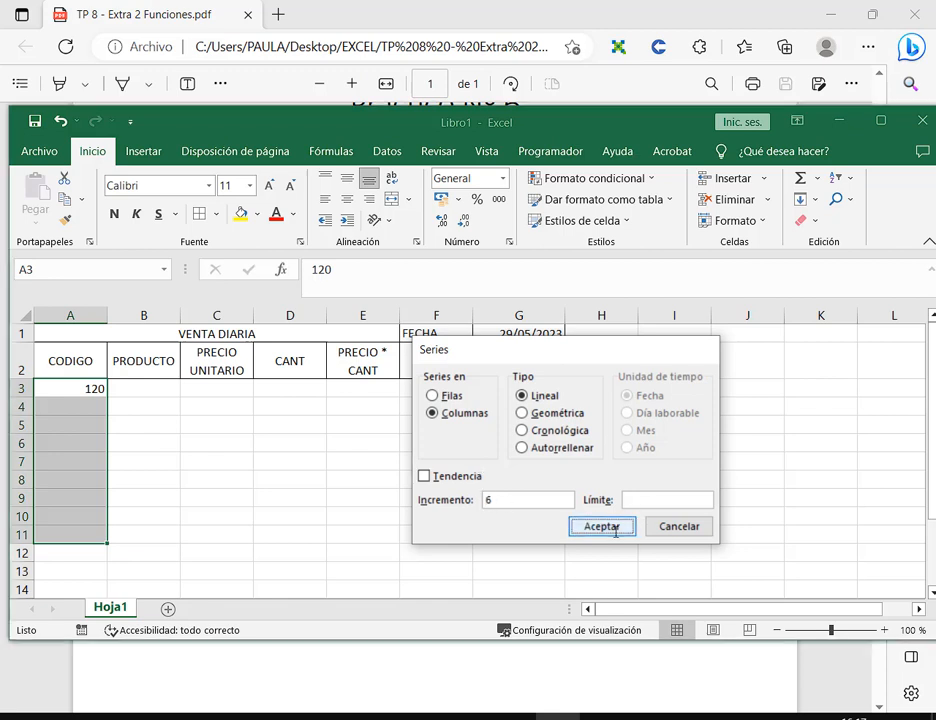
click(603, 526)
Undo the series fill in the CODIGO column and select A4.
click(75, 402)
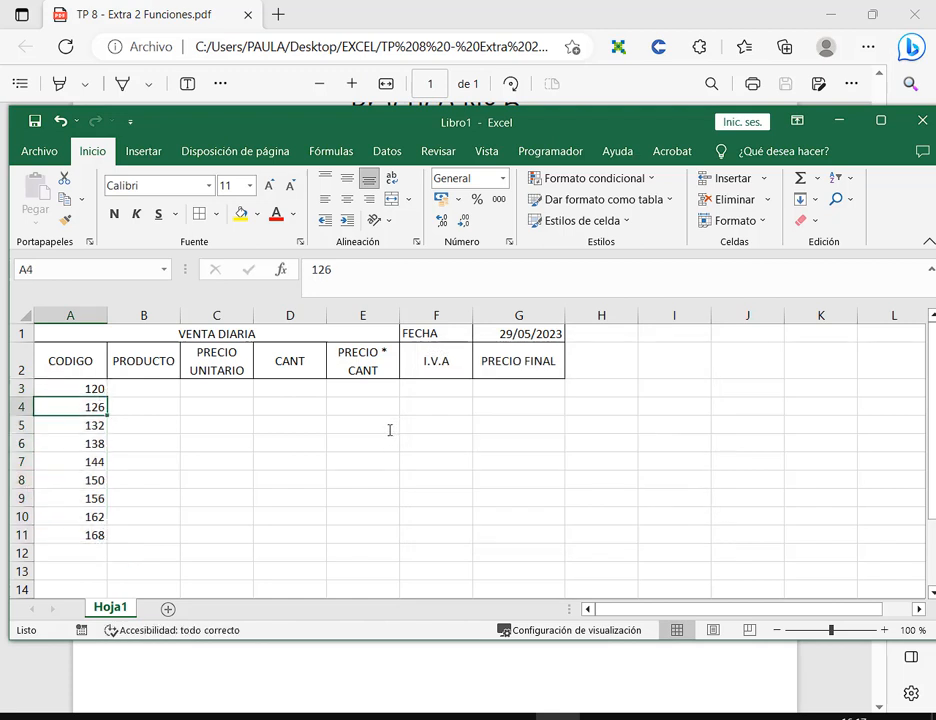
key(ctrl+z)
click(351, 438)
click(86, 405)
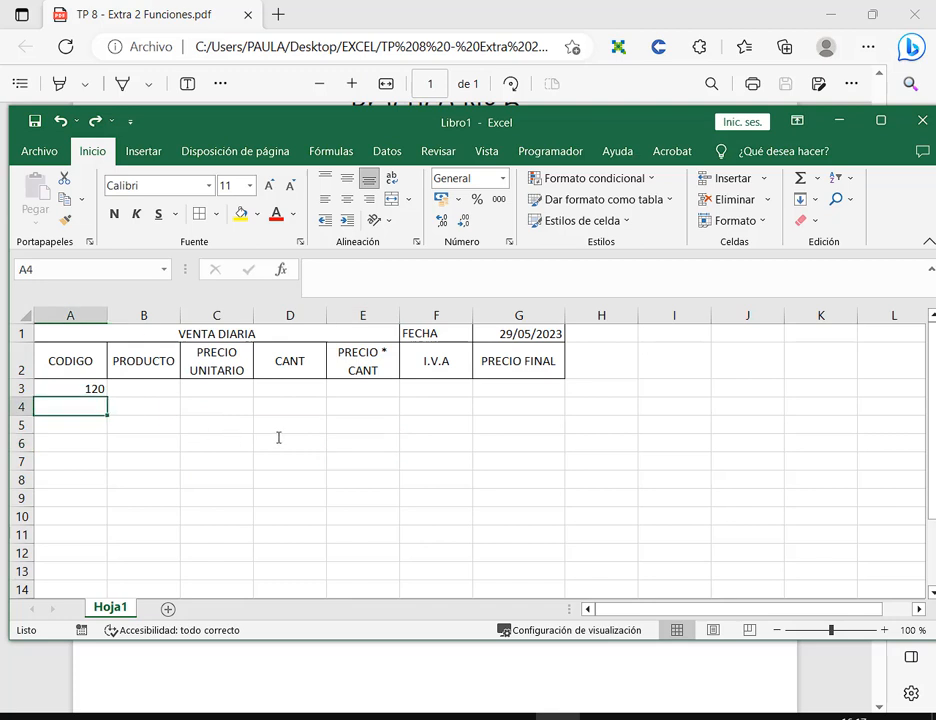
click(806, 199)
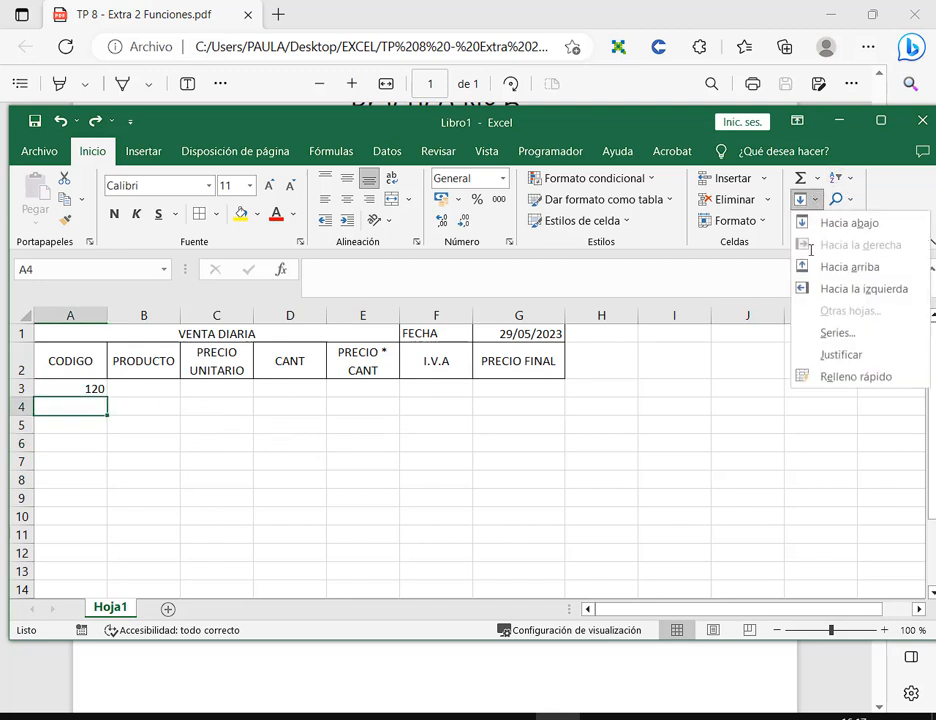
click(86, 402)
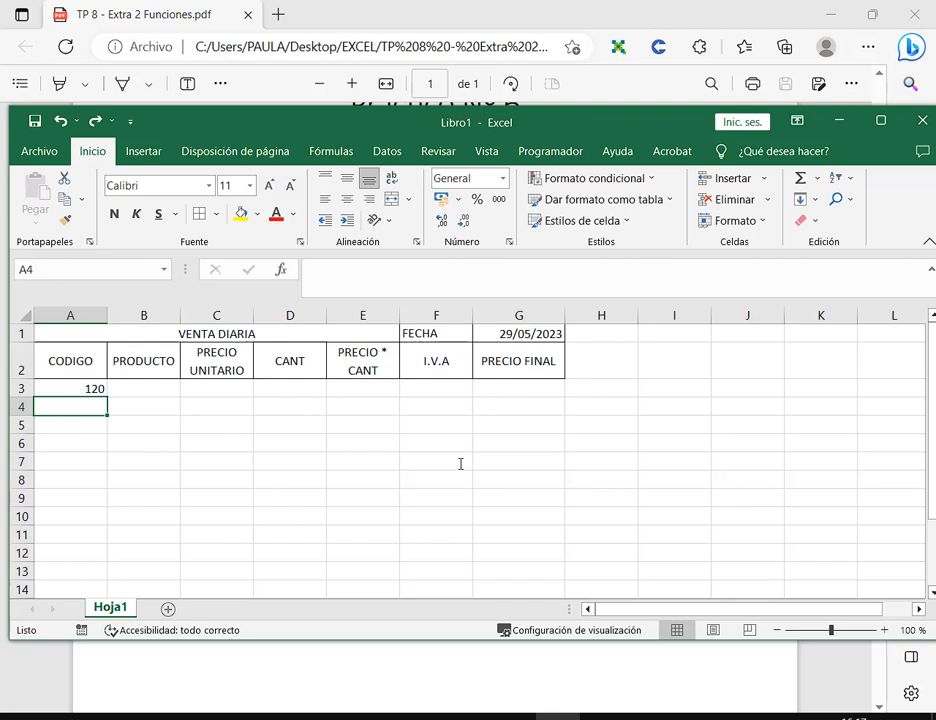
Enter 126 in A4, extend the A3:A4 pattern down the CODIGO column, and clear A12 so the series ends at A11.
text(126)
key(Return)
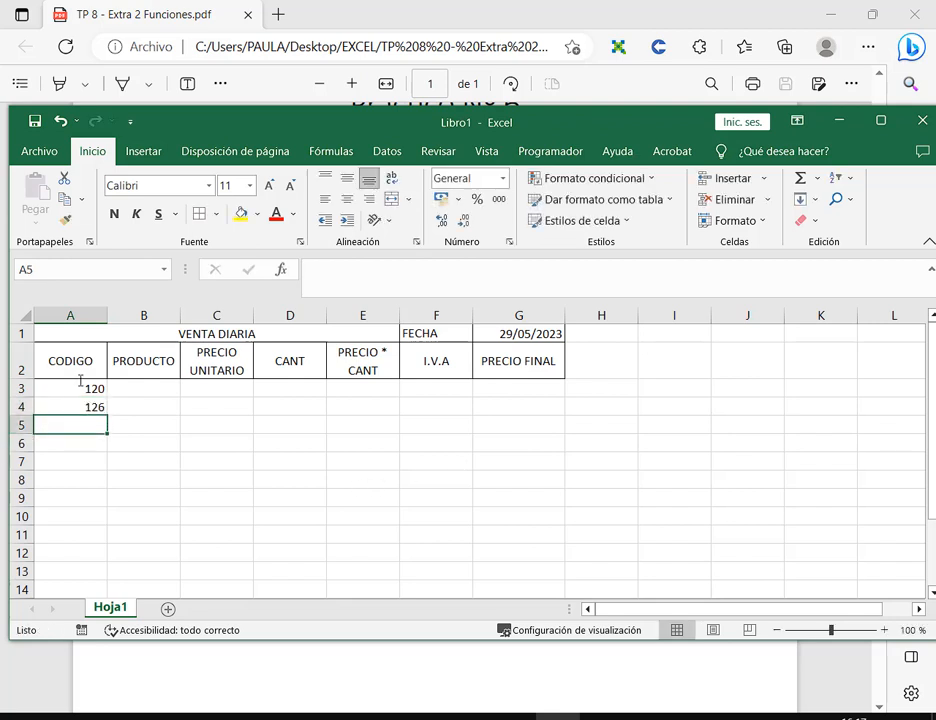
drag(87, 390, 89, 407)
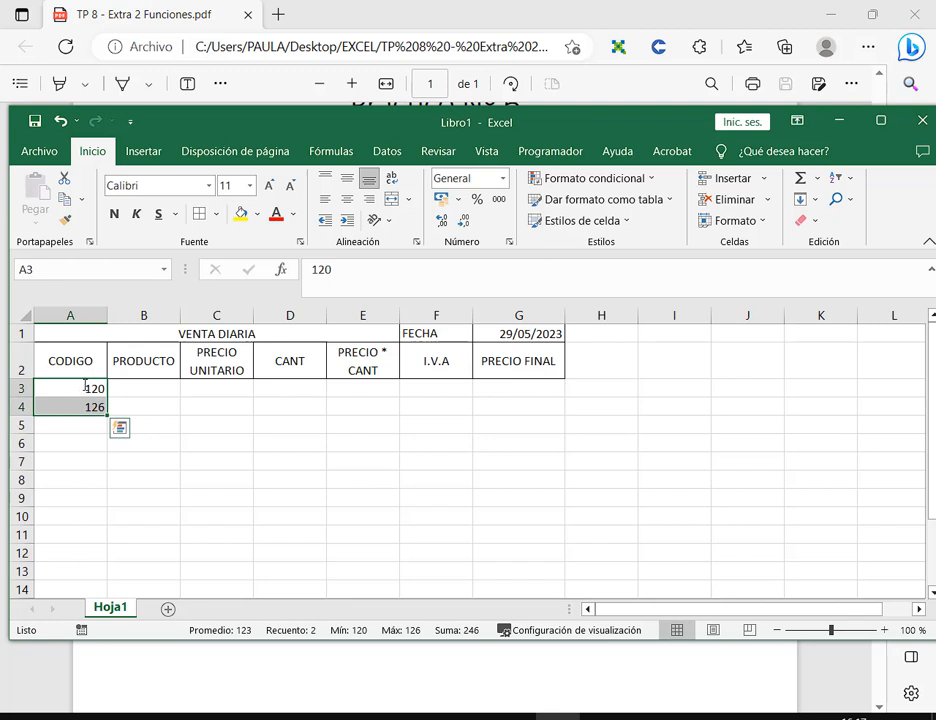
drag(108, 413, 96, 555)
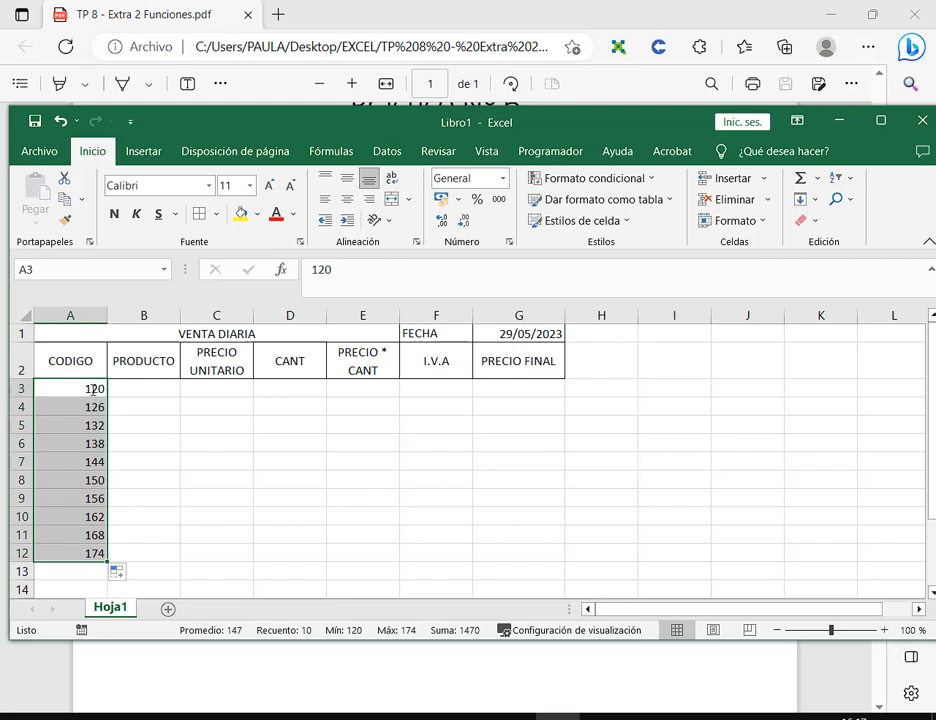
click(84, 553)
key(Delete)
drag(90, 389, 88, 535)
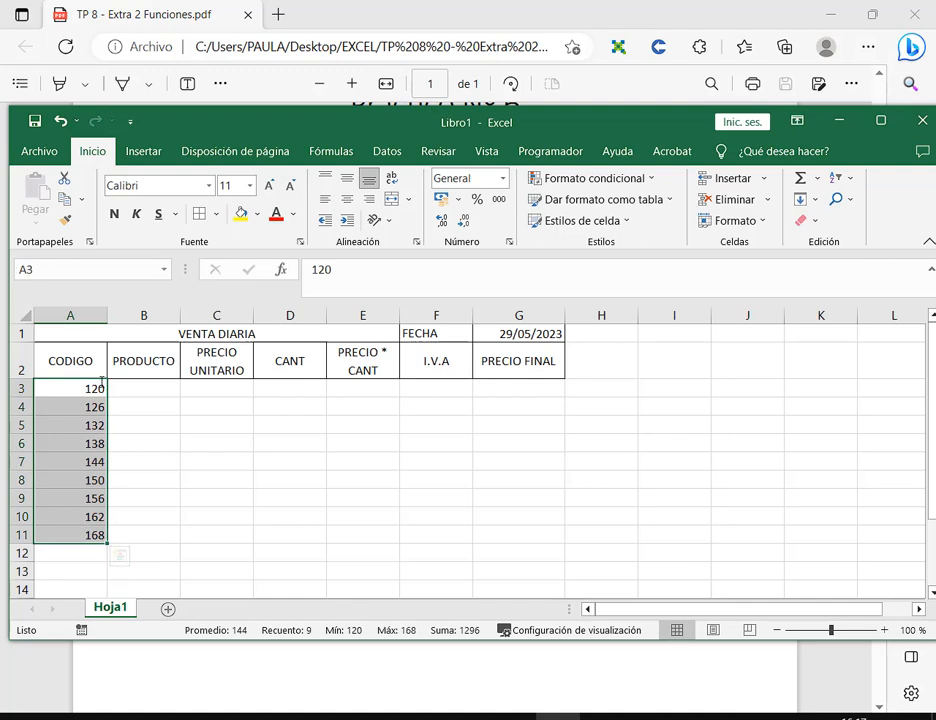
Move the workbook window aside and read instructions 3 to 5 in the exercise PDF.
click(156, 392)
drag(579, 120, 584, 265)
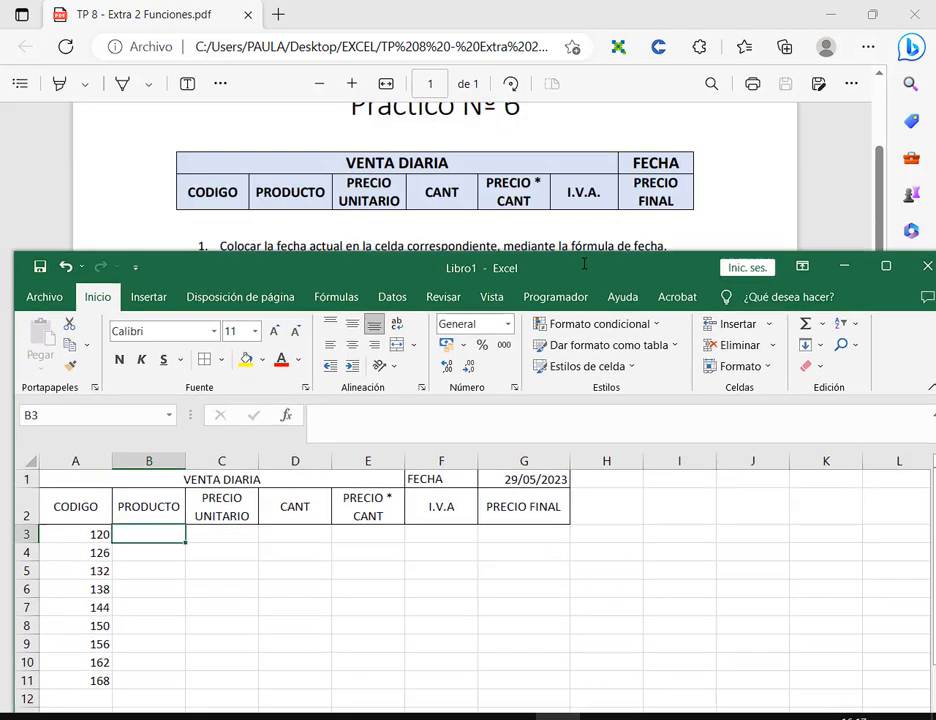
scroll(521, 194, down, 1)
drag(521, 262, 523, 222)
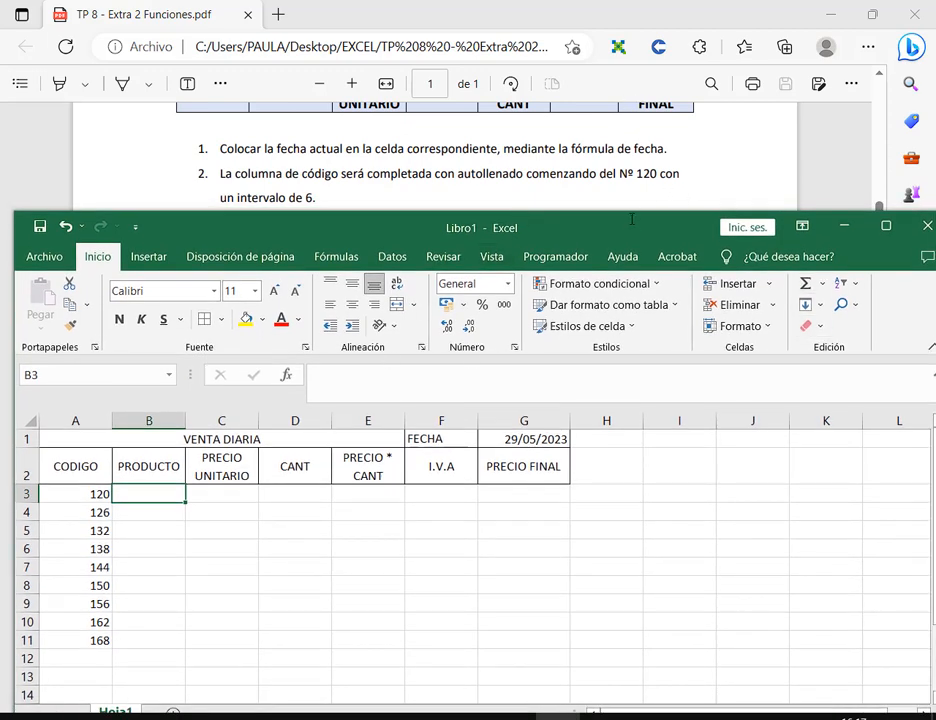
drag(631, 211, 623, 249)
scroll(509, 187, down, 1)
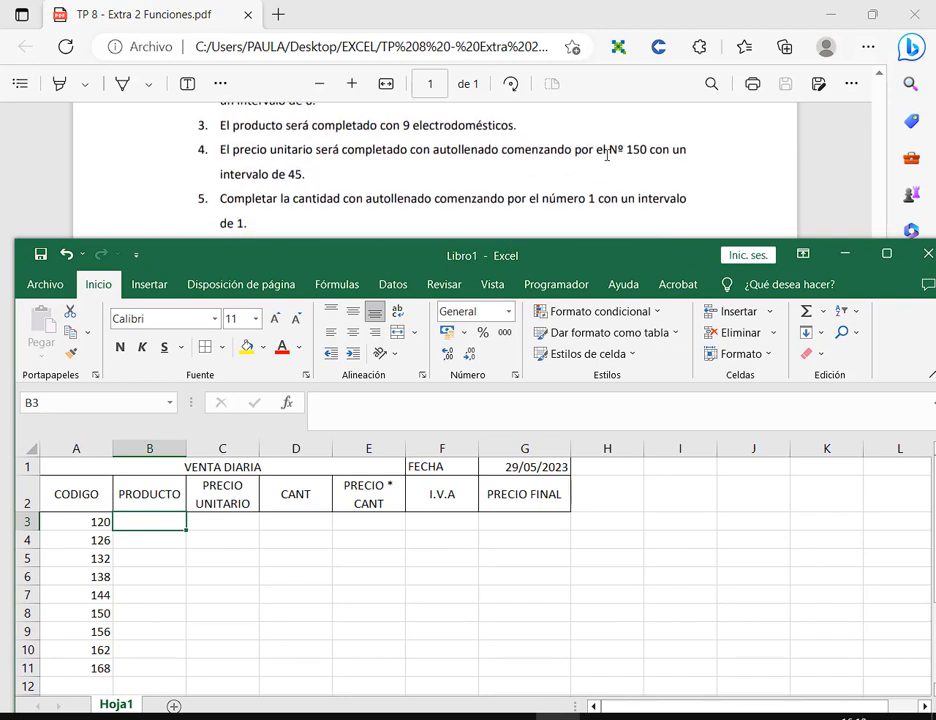
click(820, 333)
click(73, 561)
drag(84, 523, 84, 668)
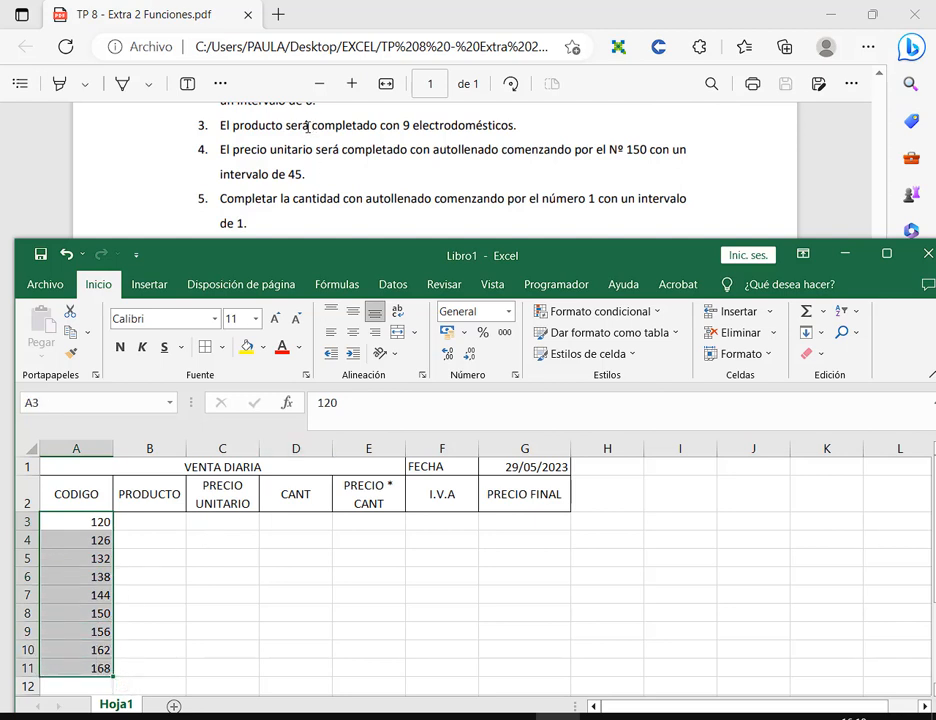
drag(165, 524, 166, 670)
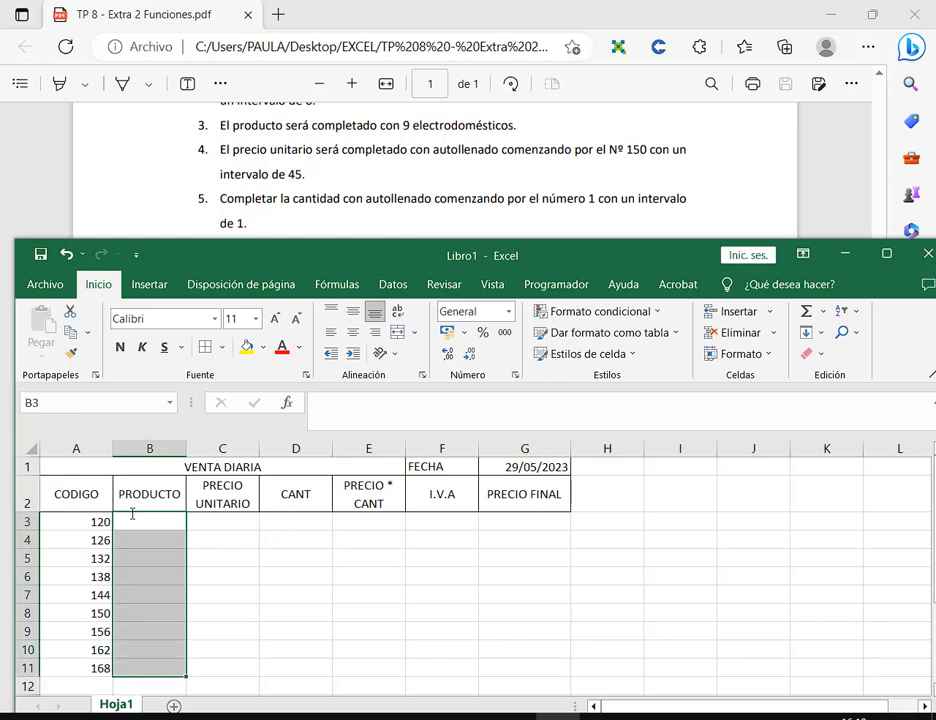
Enter 150 in C3 and fill C3:C11 of PRECIO UNITARIO with a linear column series using an increment of 45.
click(214, 519)
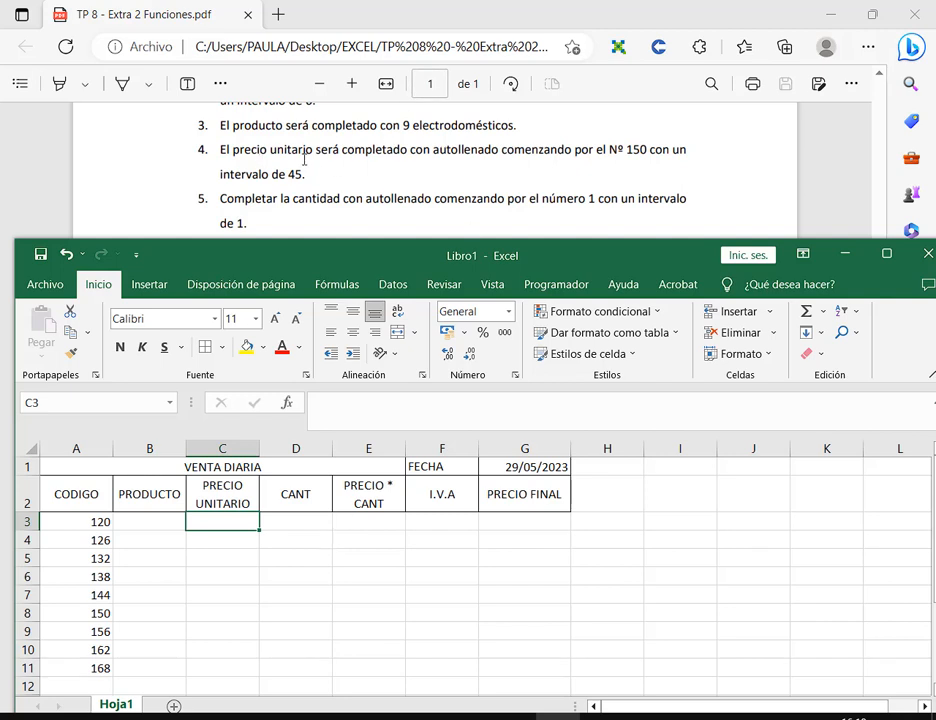
drag(216, 140, 705, 185)
text(150)
key(Return)
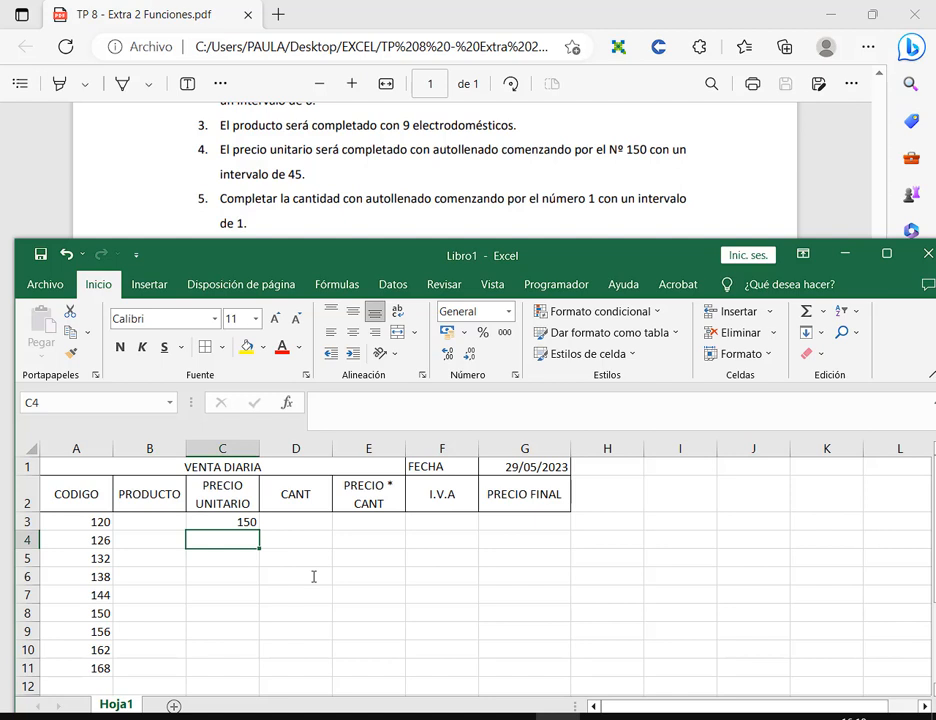
drag(245, 521, 216, 670)
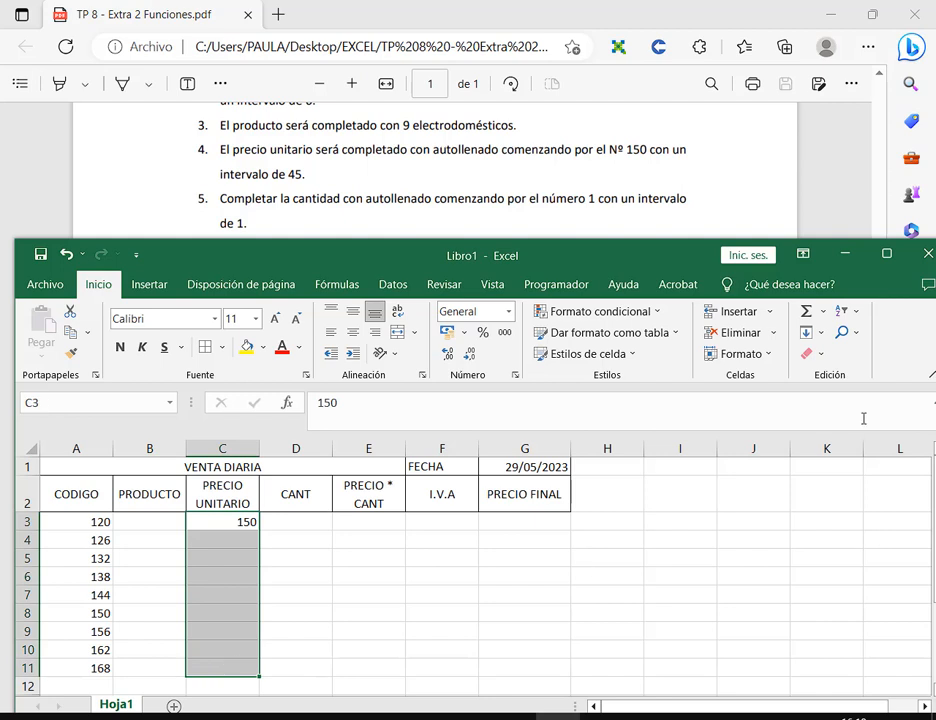
click(812, 332)
click(810, 464)
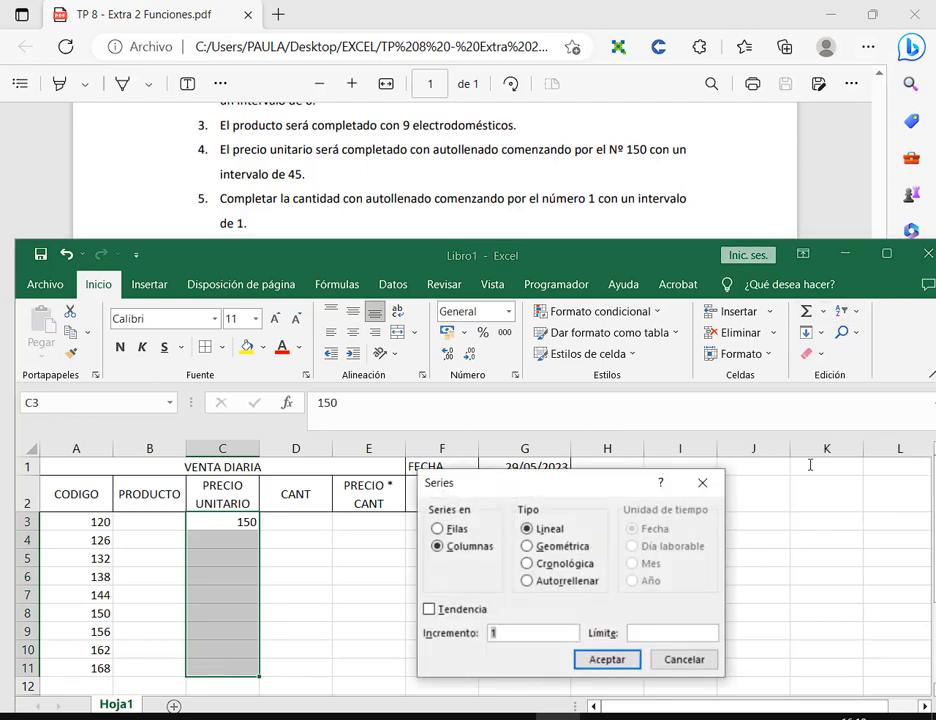
text(45)
key(Return)
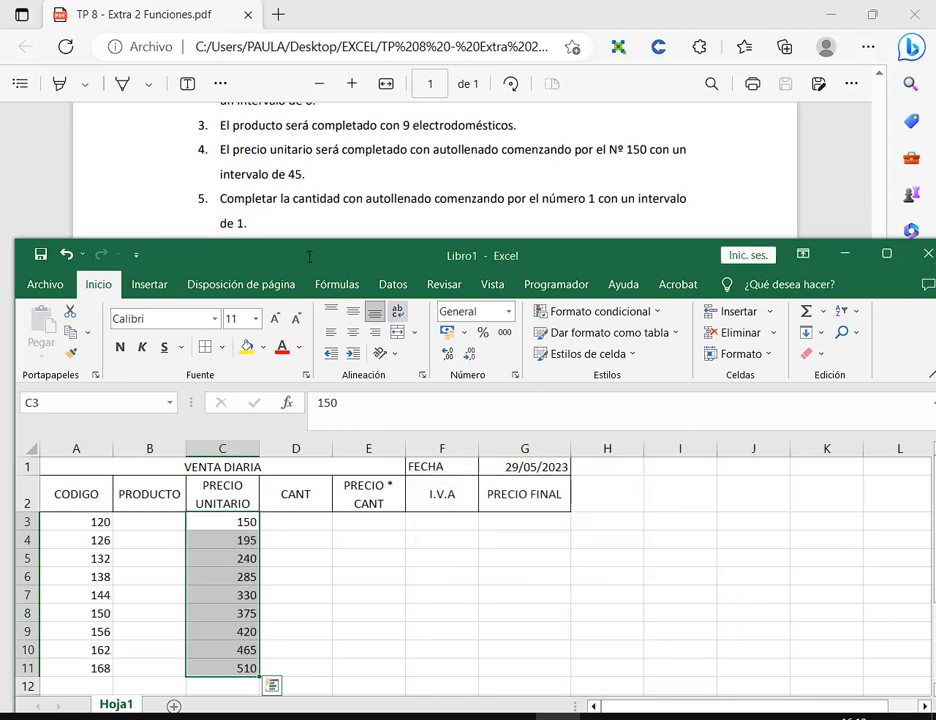
Enter 1 in D3 and 2 in D4, and extend the pattern down the CANT column to D11.
click(325, 519)
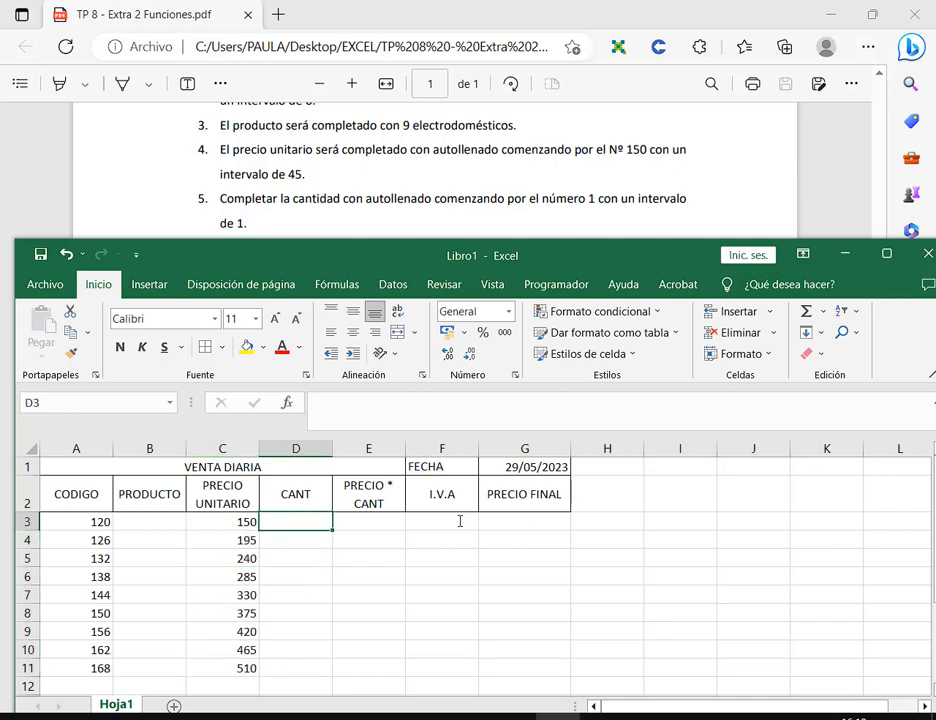
text(1)
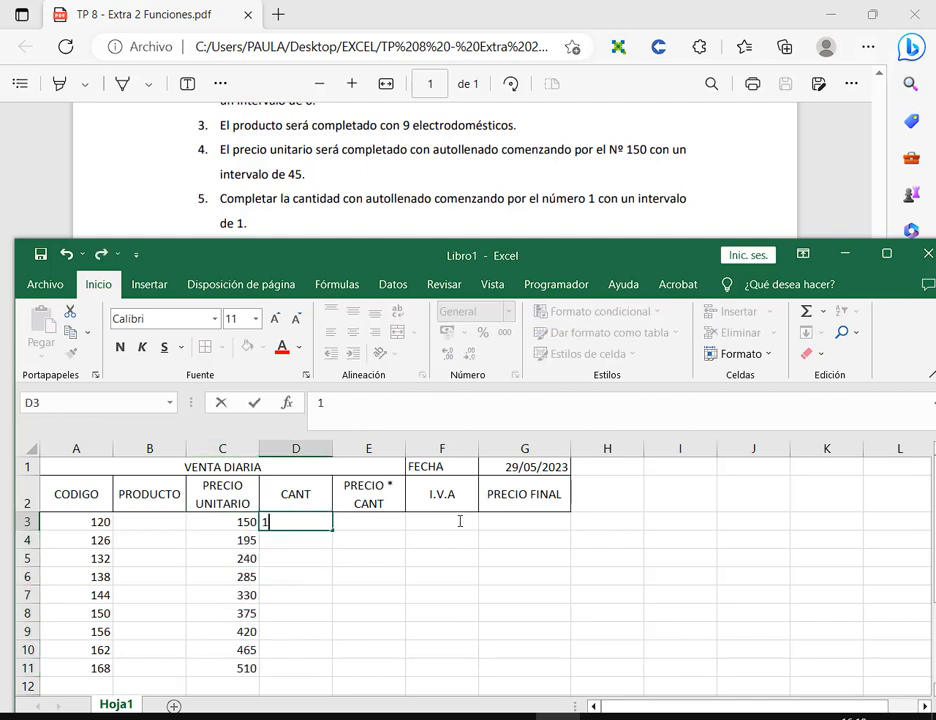
key(Return)
text(2)
key(Return)
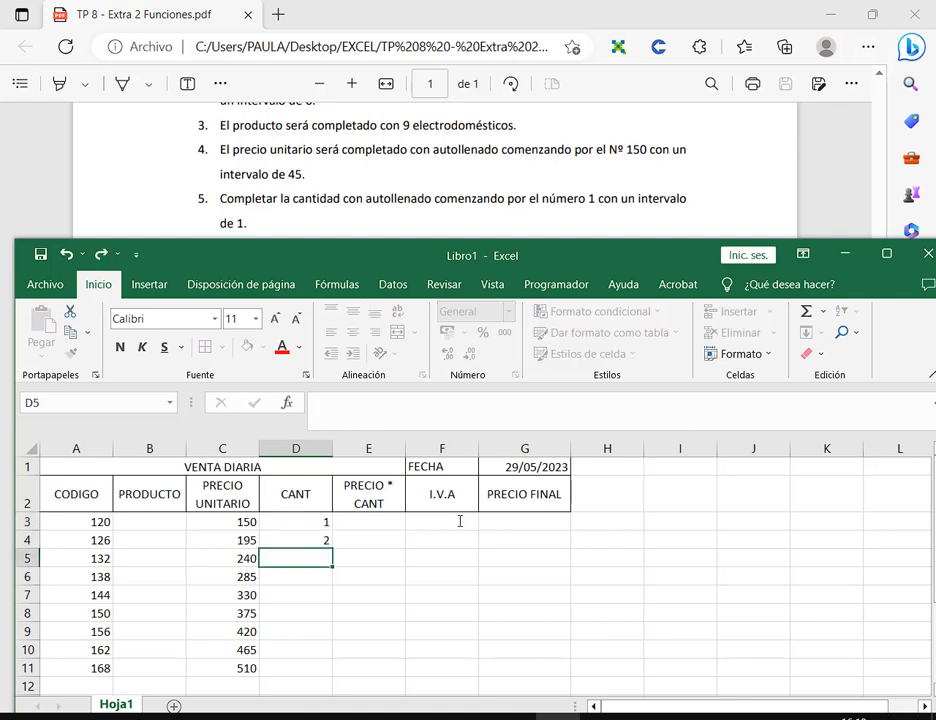
drag(319, 524, 330, 670)
key(Right)
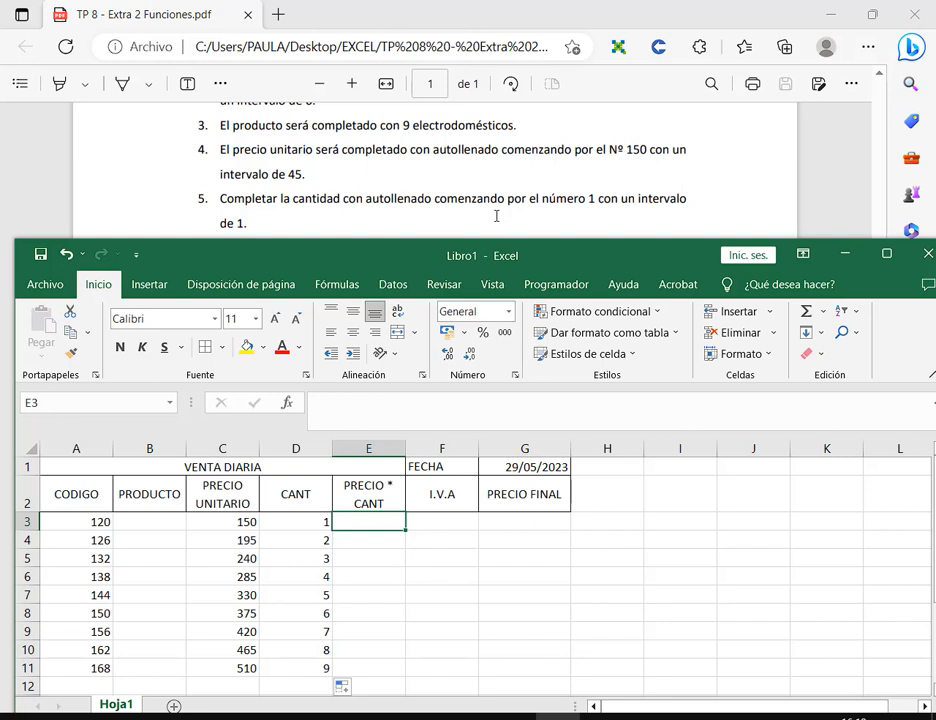
Read instruction 6 about the I.V.A. column in the PDF and examine the PRECIO * CANT header against its two source columns.
scroll(360, 126, down, 2)
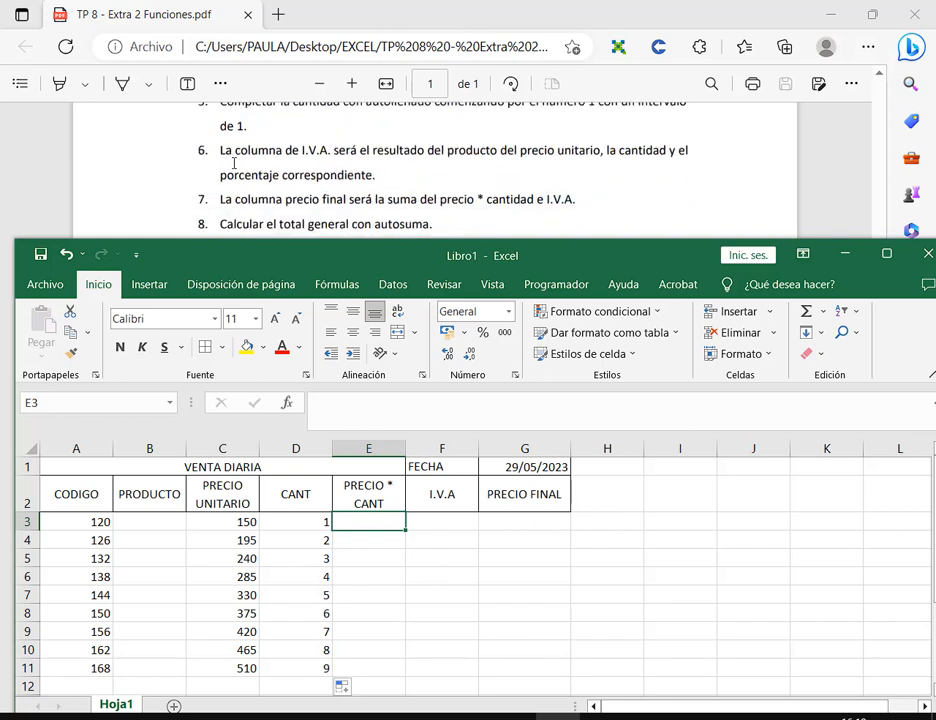
drag(215, 145, 722, 184)
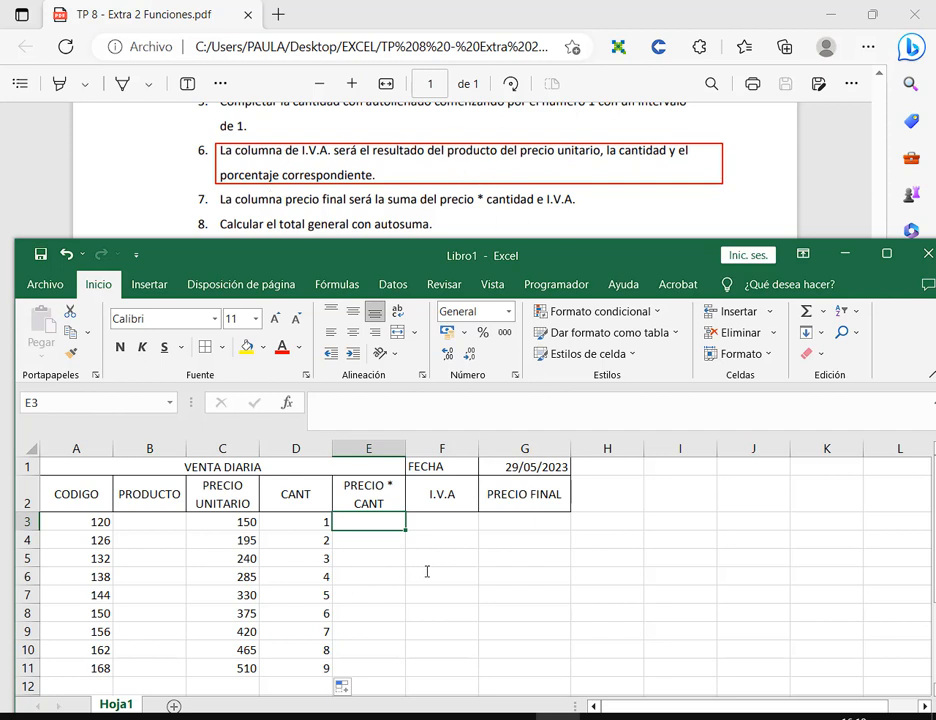
drag(335, 478, 402, 515)
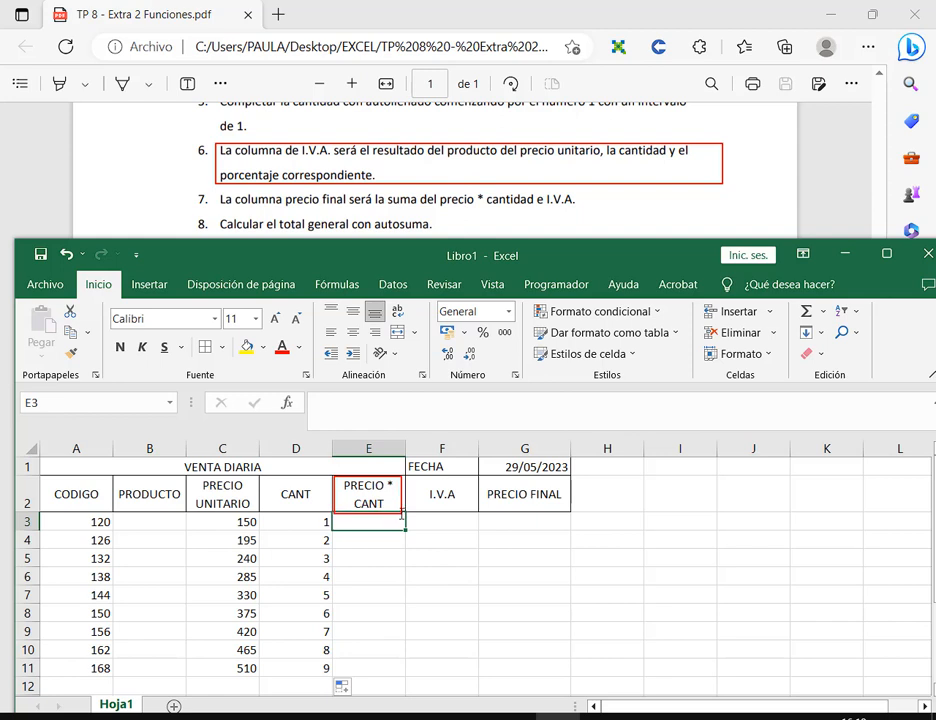
key(Escape)
click(378, 522)
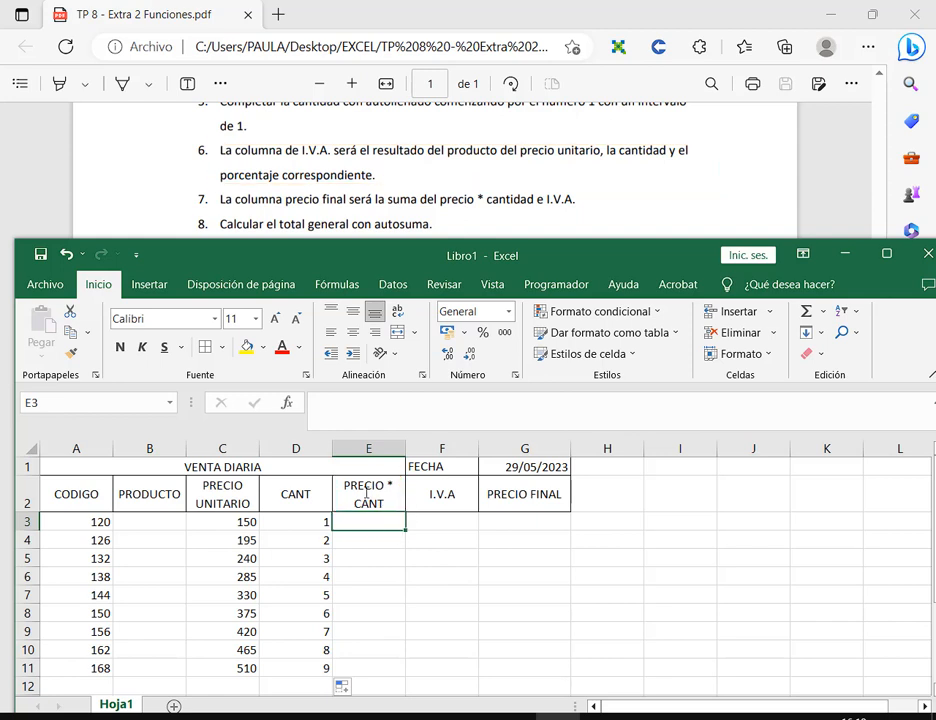
drag(340, 476, 401, 516)
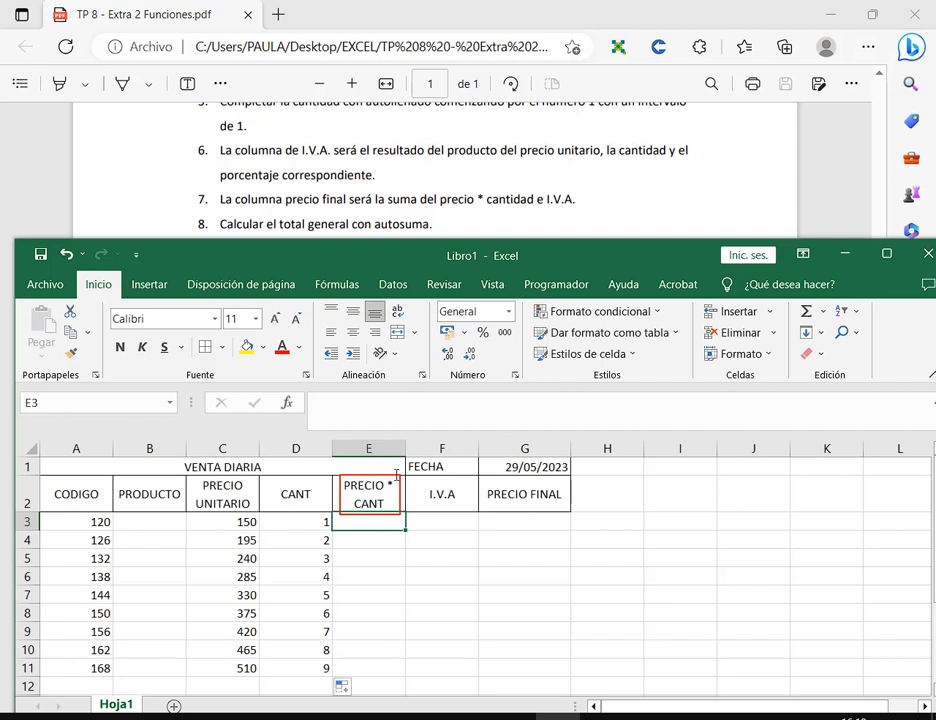
drag(265, 437, 249, 483)
drag(300, 437, 304, 474)
key(Escape)
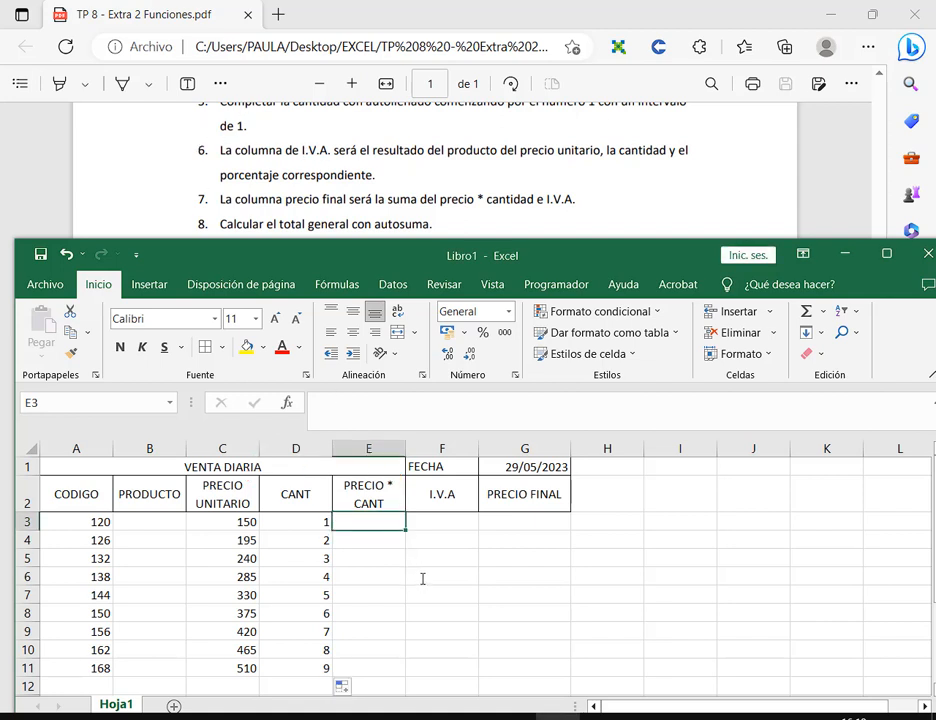
Enter the formula =C3*D3 in E3 and copy it down the PRECIO * CANT column to E11.
text(=)
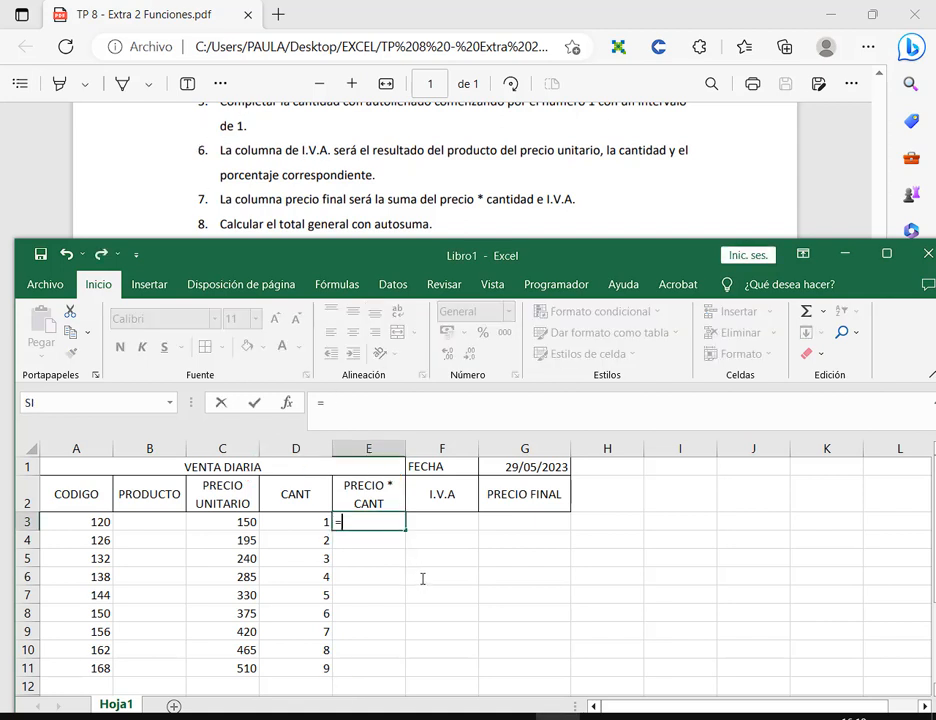
click(239, 522)
text(*)
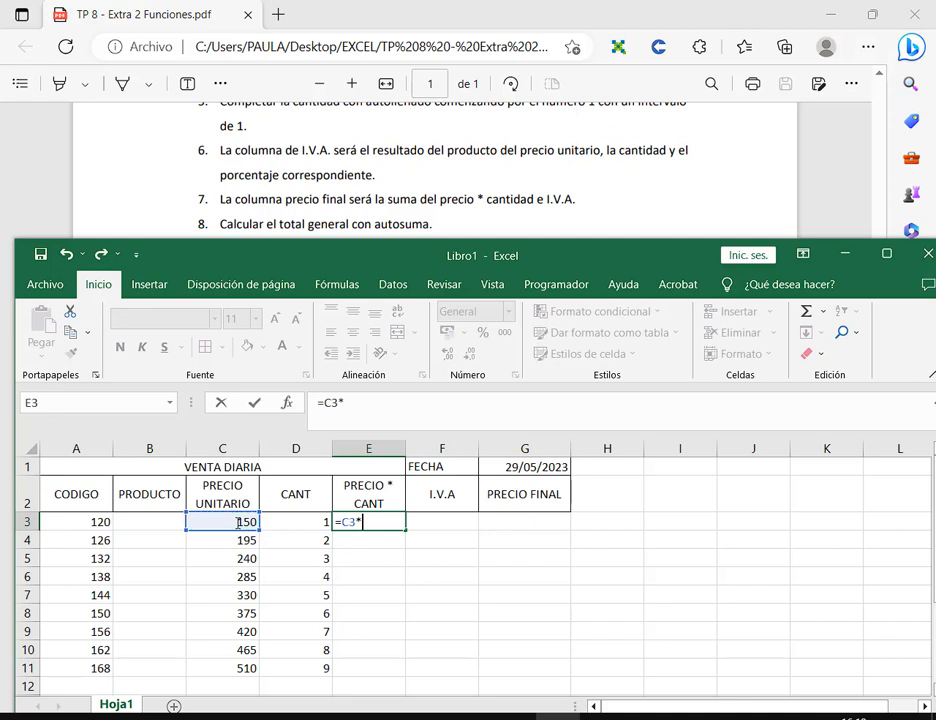
click(285, 524)
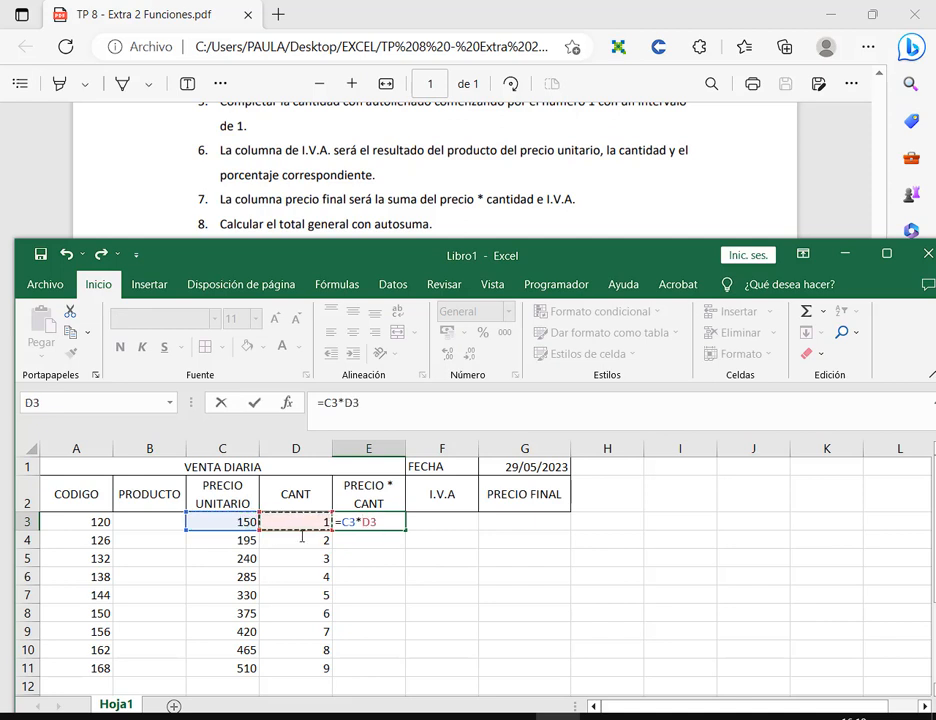
key(Return)
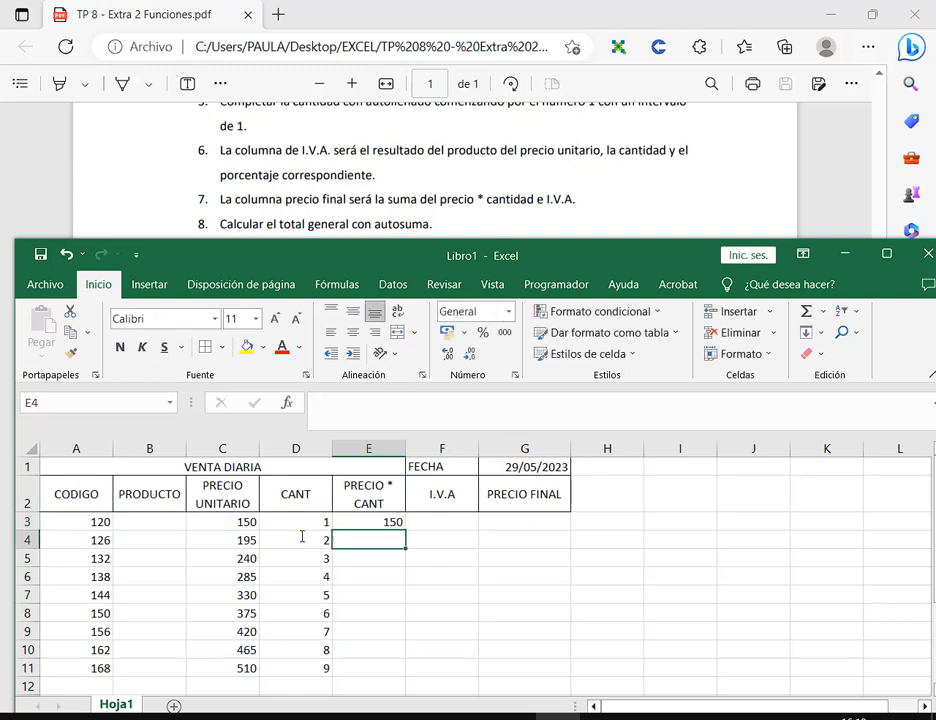
key(Up)
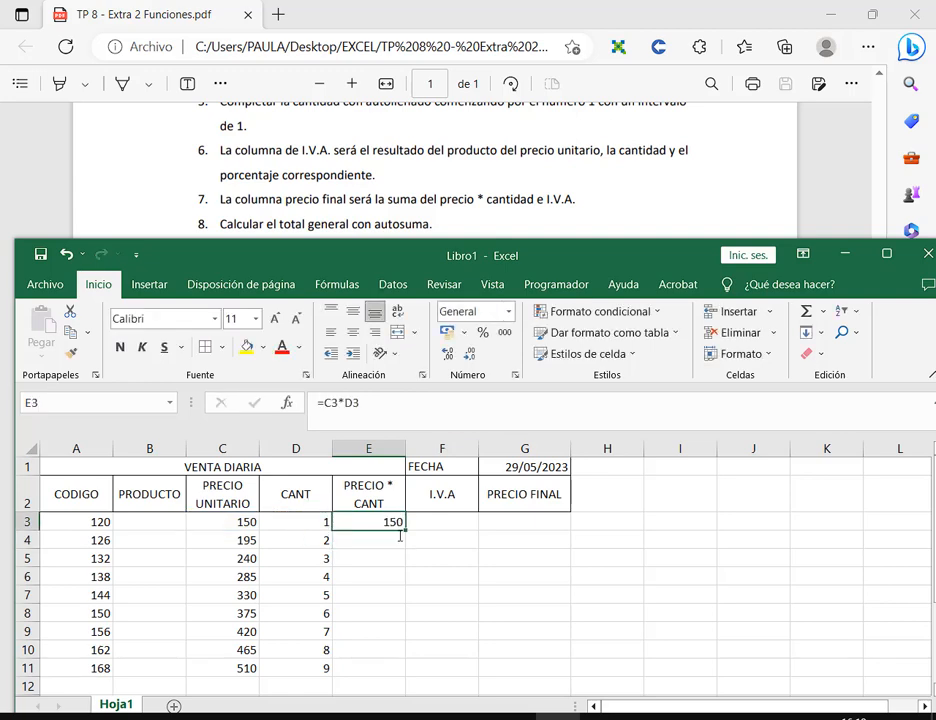
drag(406, 530, 420, 617)
scroll(420, 615, up, 1)
click(399, 522)
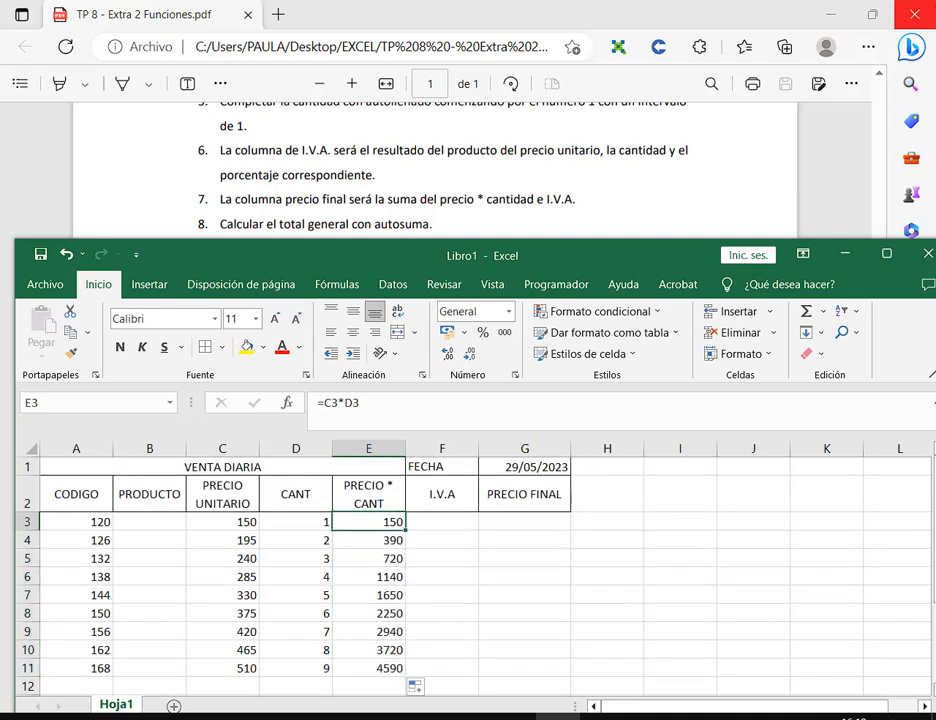
Minimise the PDF window and shrink the Excel window so the Google Meet chat and participants show beside it.
click(830, 15)
drag(657, 262, 637, 82)
drag(930, 440, 470, 443)
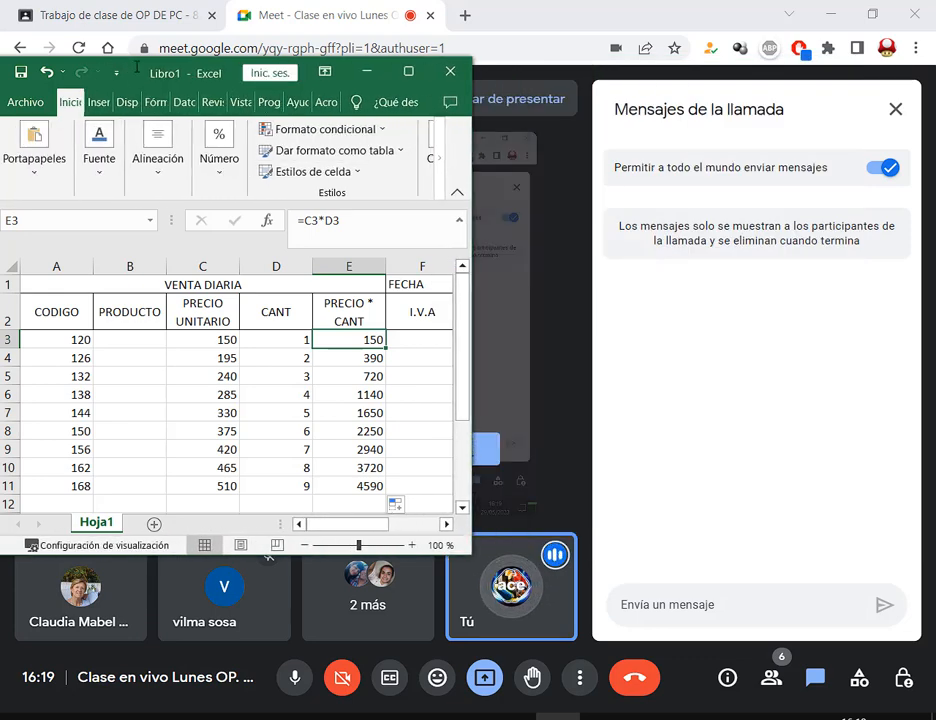
drag(136, 66, 154, 58)
drag(489, 546, 538, 540)
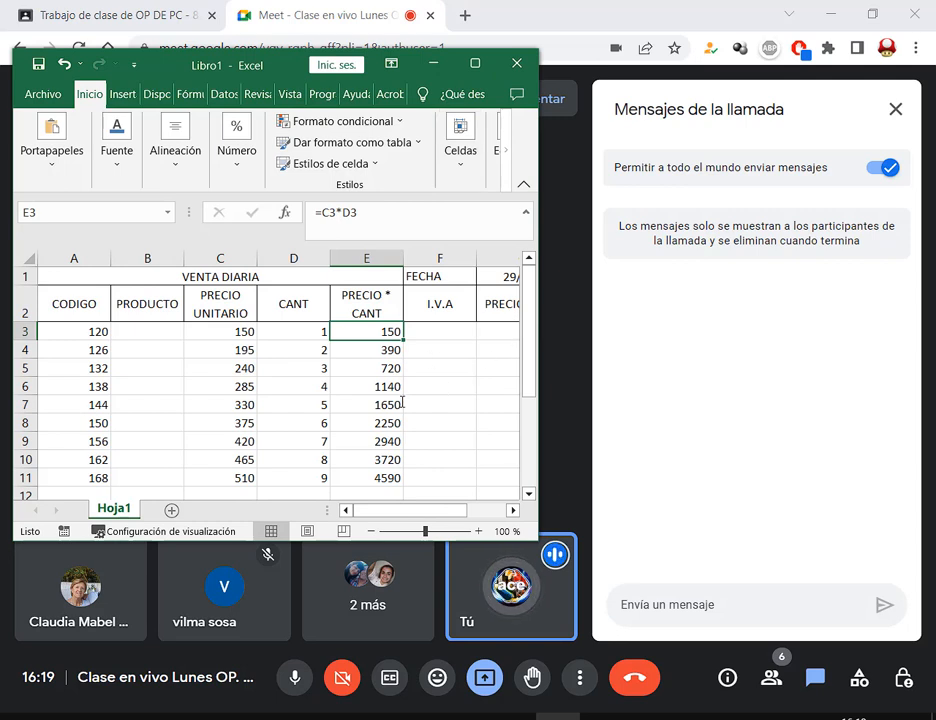
Review the cell references of the formula in E3, keep it as is, and maximise the Excel window.
key(F2)
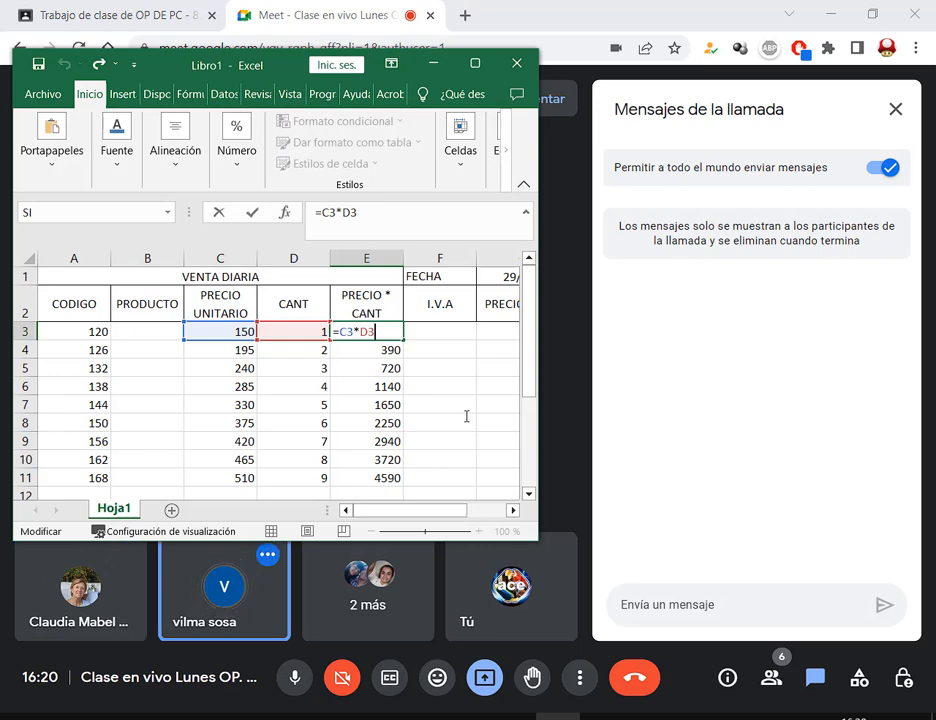
key(ctrl+Return)
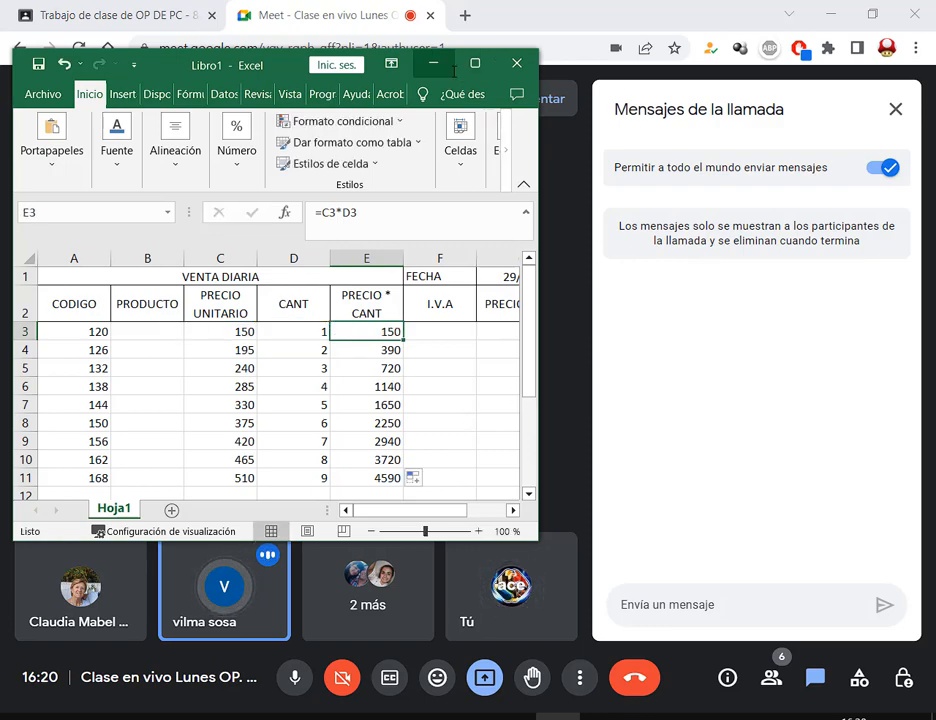
click(475, 63)
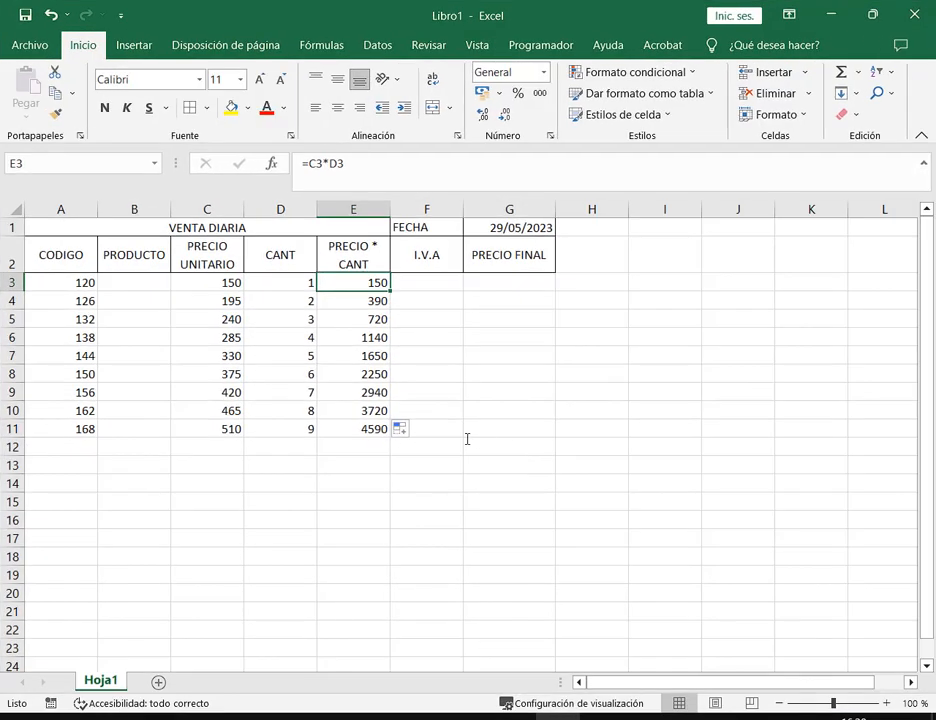
Restore the Excel window to a floating size, widen it across the screen so all columns up to PRECIO FINAL show, and lower it.
click(873, 14)
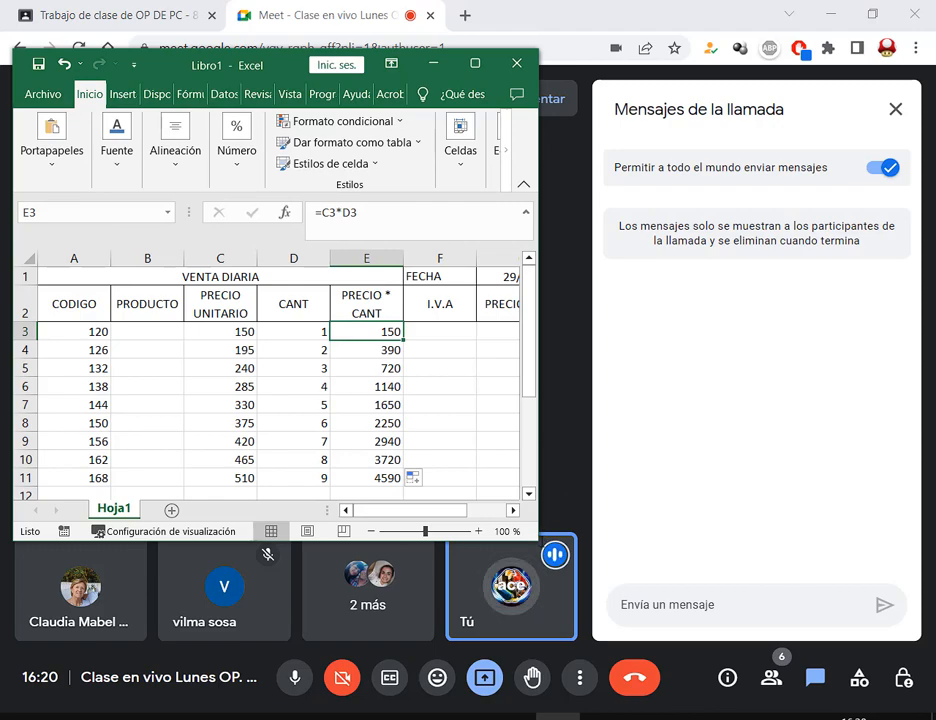
drag(539, 541, 932, 599)
drag(550, 68, 551, 124)
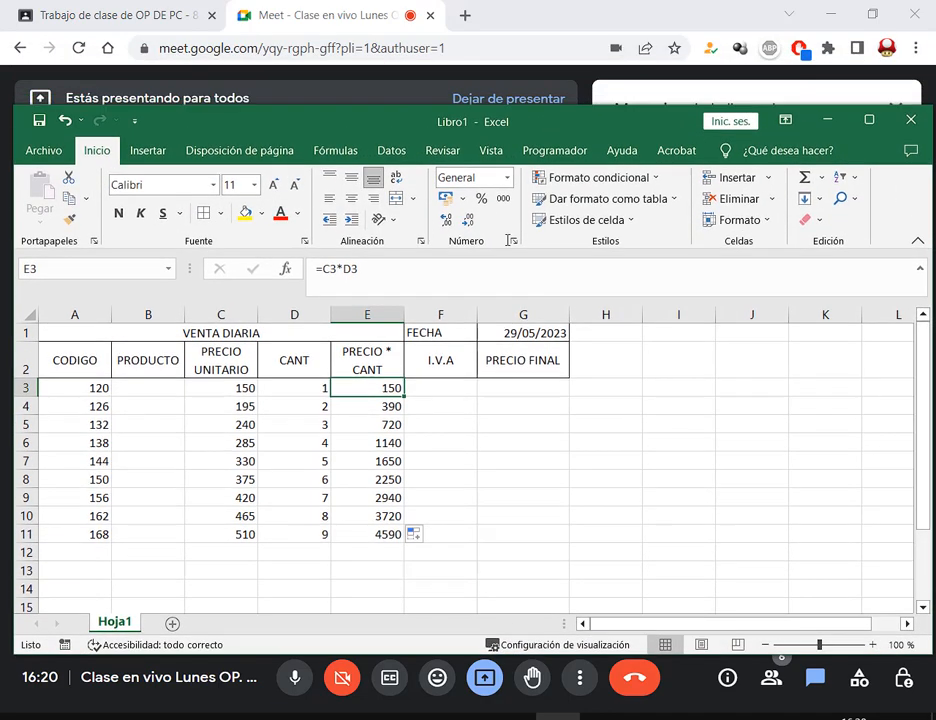
Switch to the exercise PDF and read instruction 6 on calculating I.V.A. from unit price, quantity and the corresponding percentage.
click(201, 717)
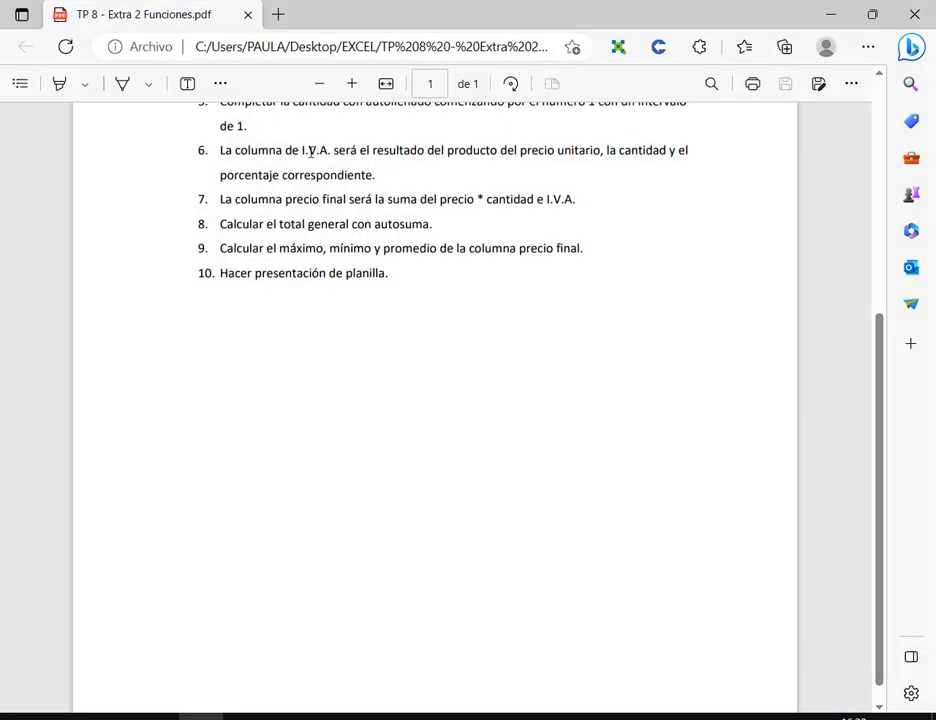
drag(246, 150, 418, 150)
drag(374, 177, 366, 176)
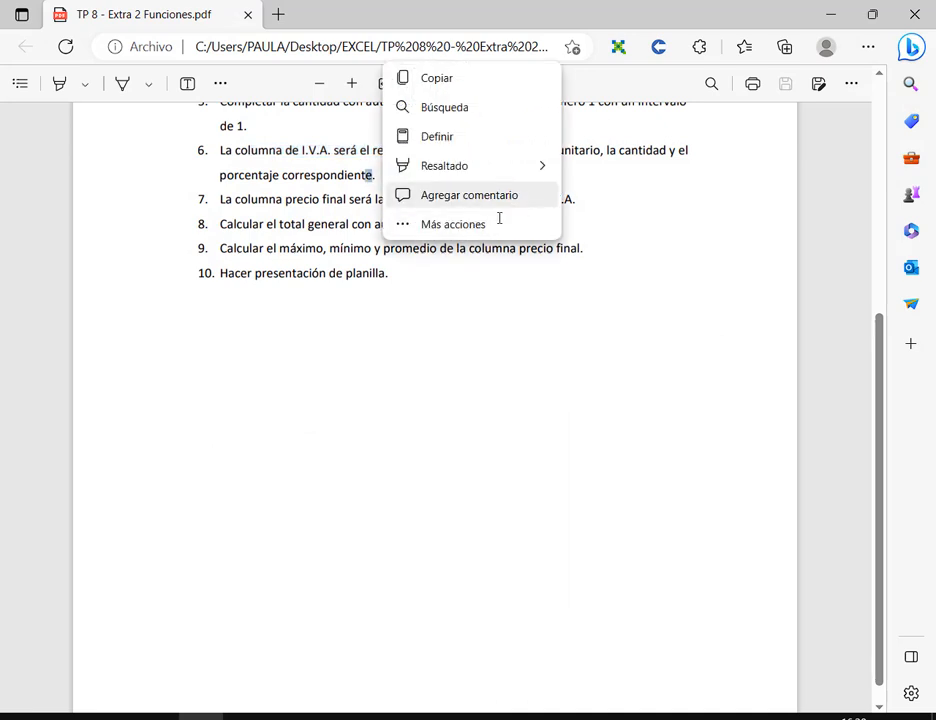
click(324, 389)
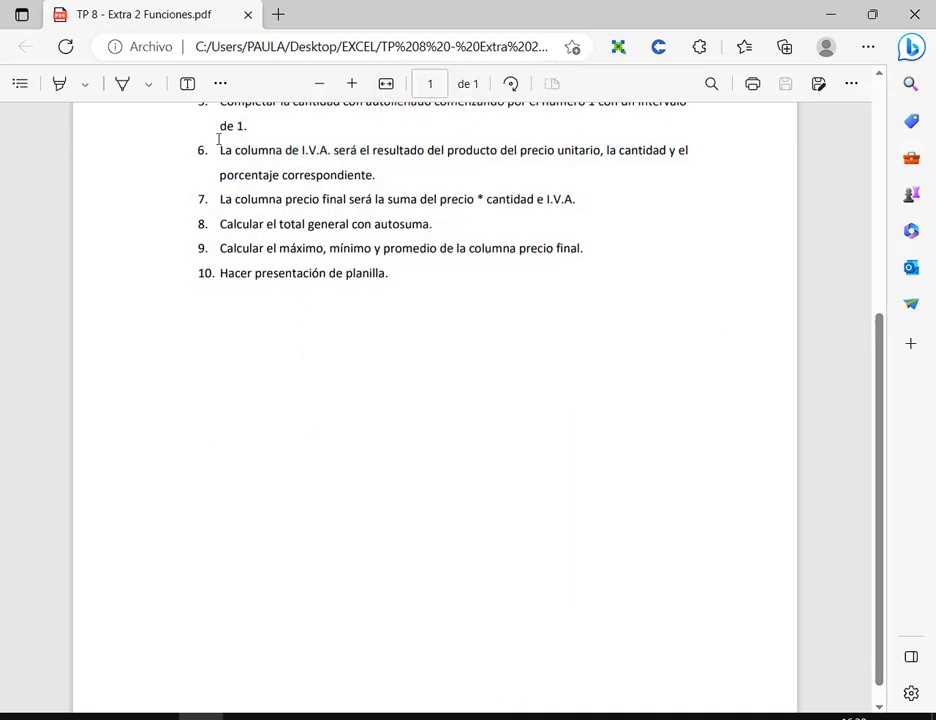
drag(217, 140, 704, 180)
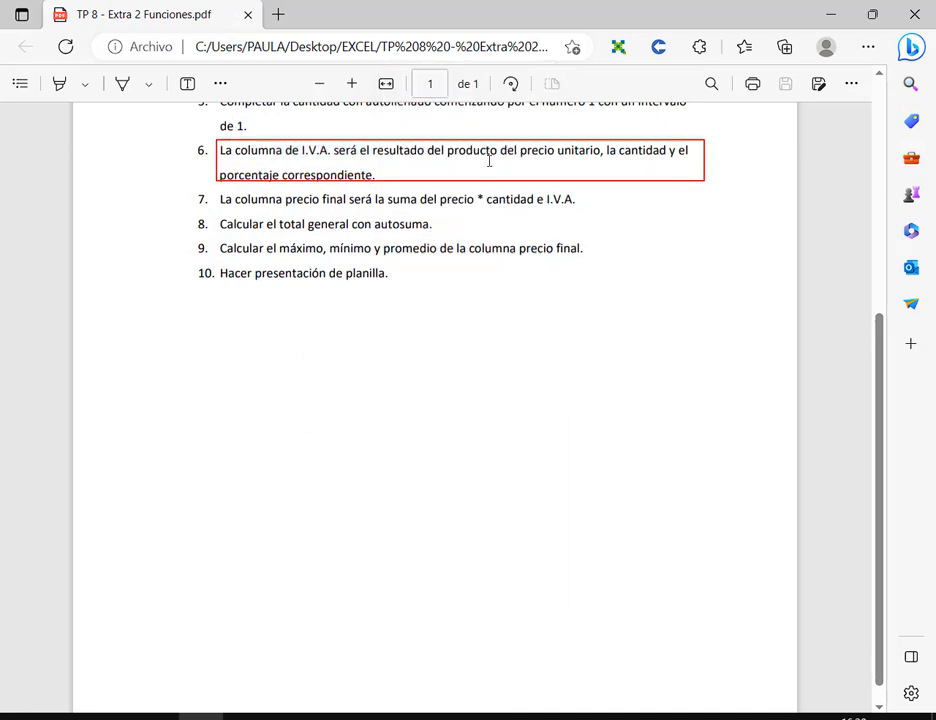
drag(476, 92, 476, 145)
key(ctrl+z)
drag(522, 157, 604, 158)
drag(640, 160, 661, 158)
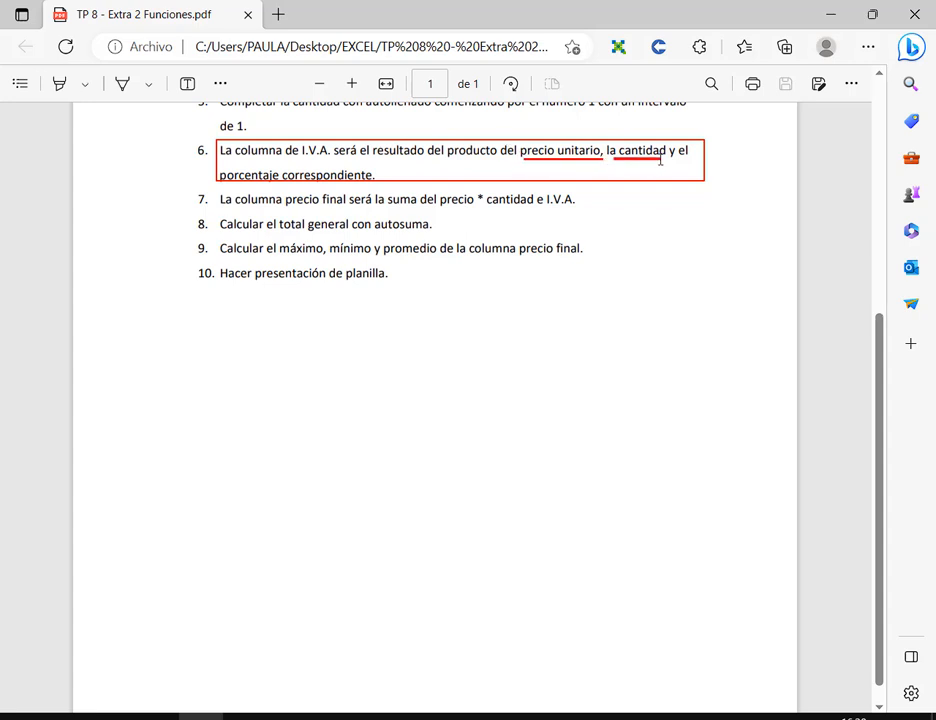
drag(218, 166, 384, 184)
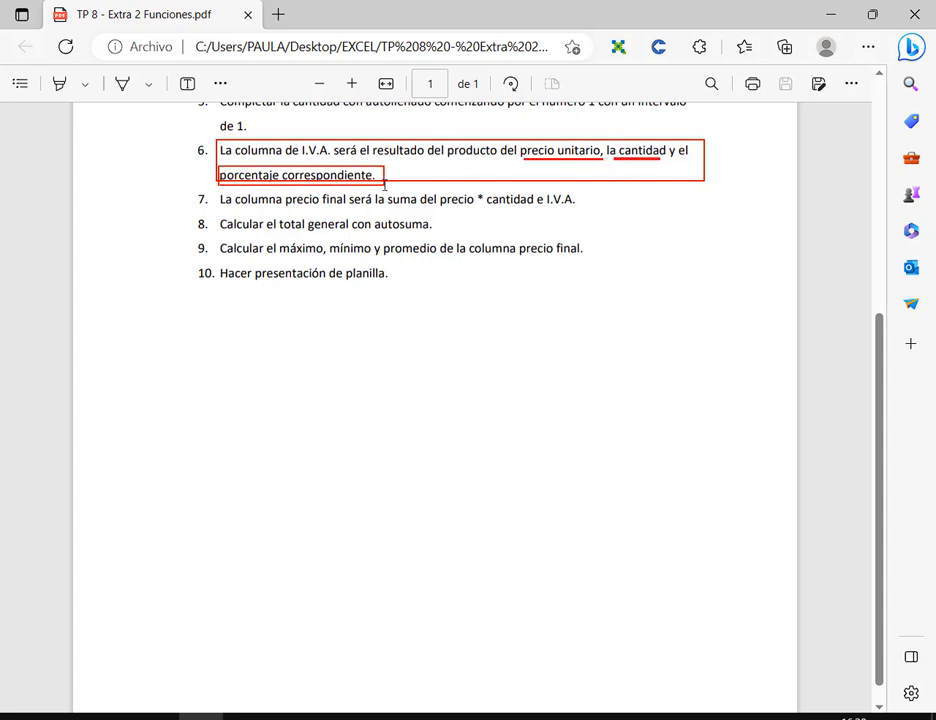
key(Escape)
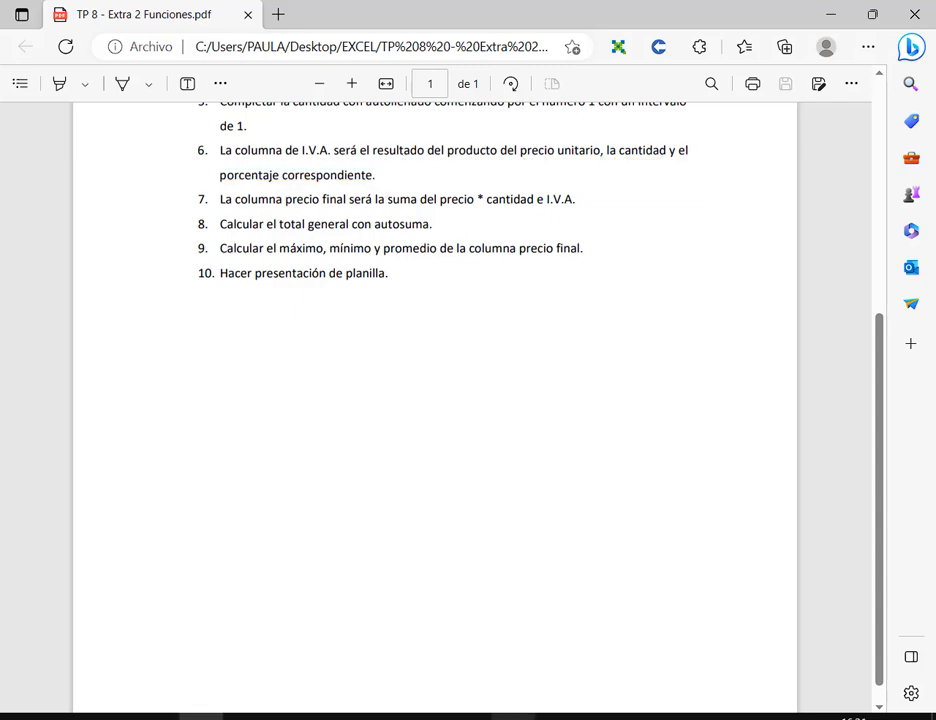
Return to Excel and enter the formula =E3*21% in F3 under I.V.A.
click(558, 717)
click(433, 392)
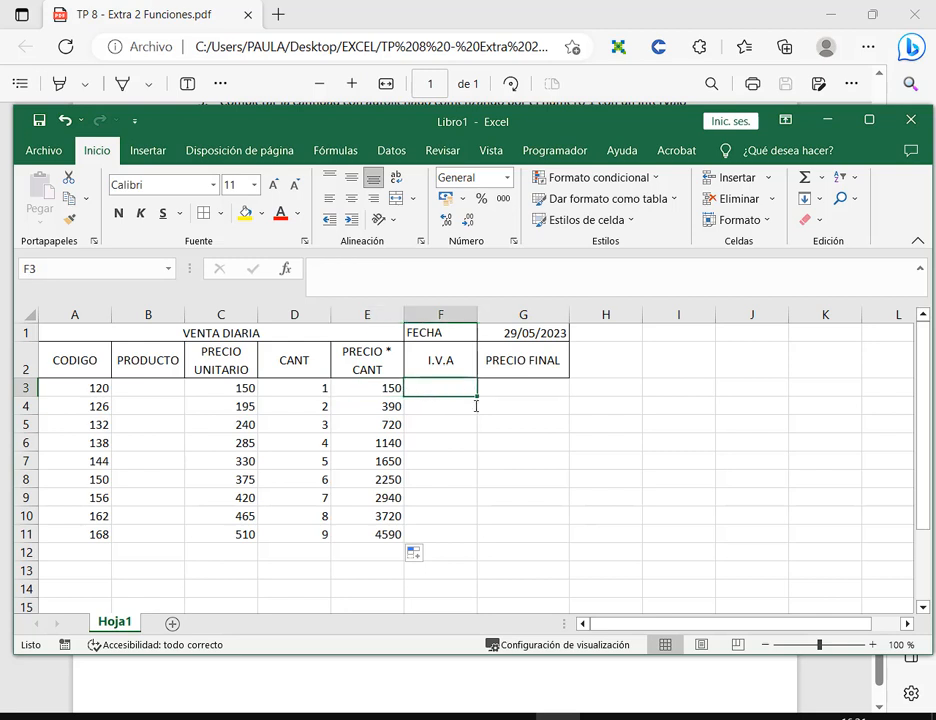
text(=)
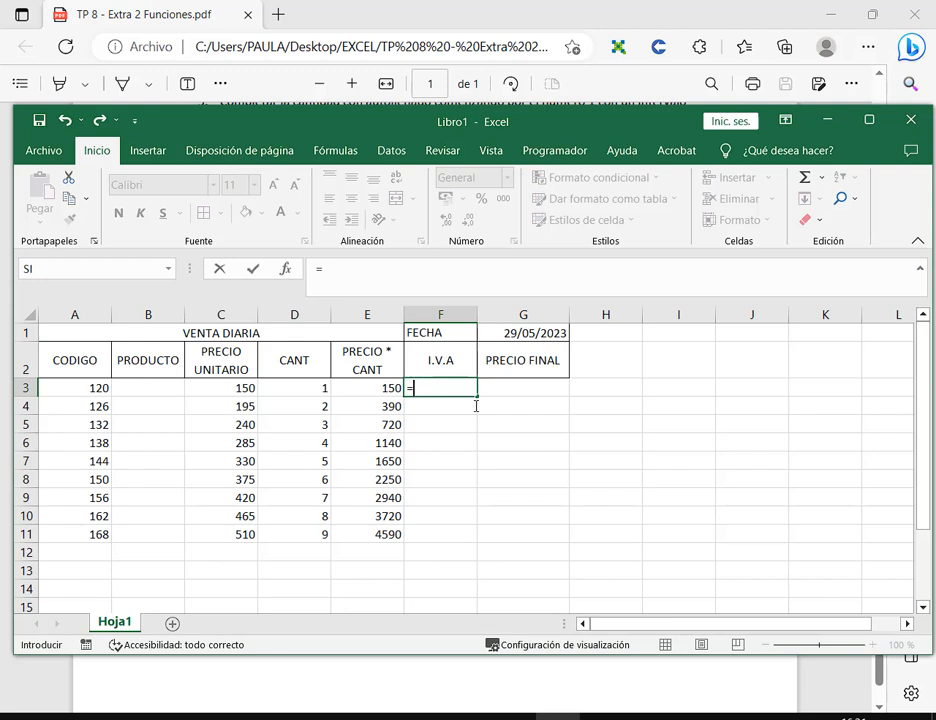
click(393, 392)
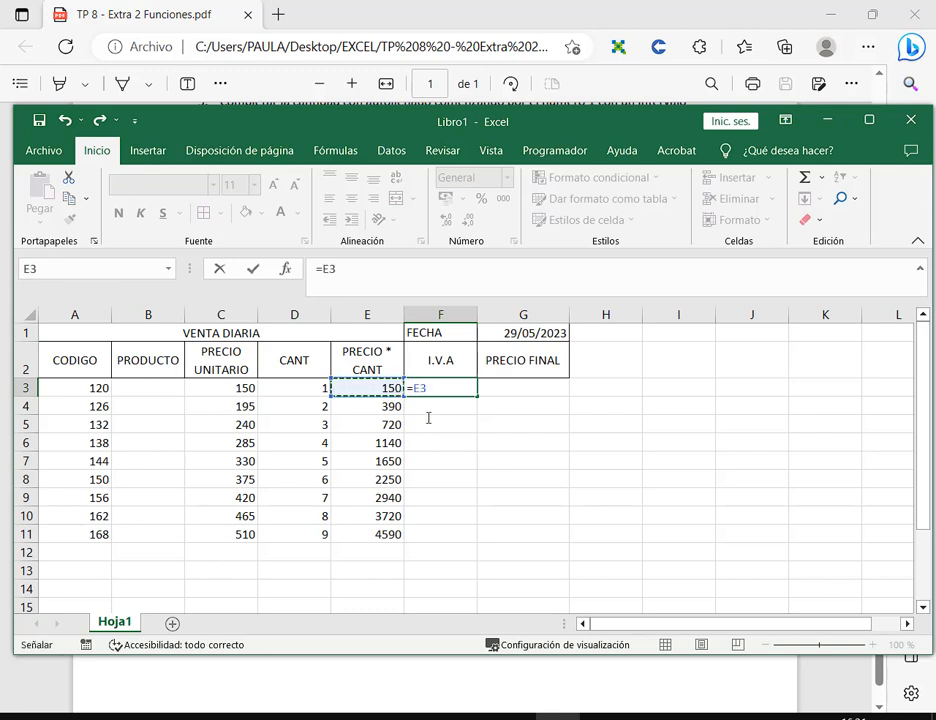
text(*)
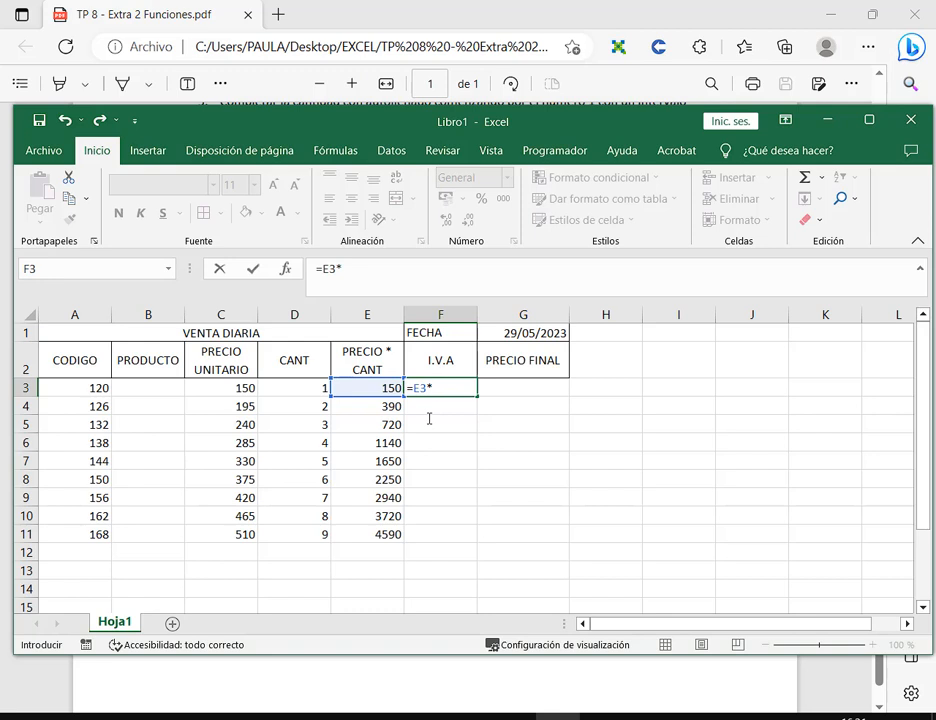
text(21%)
drag(432, 378, 464, 400)
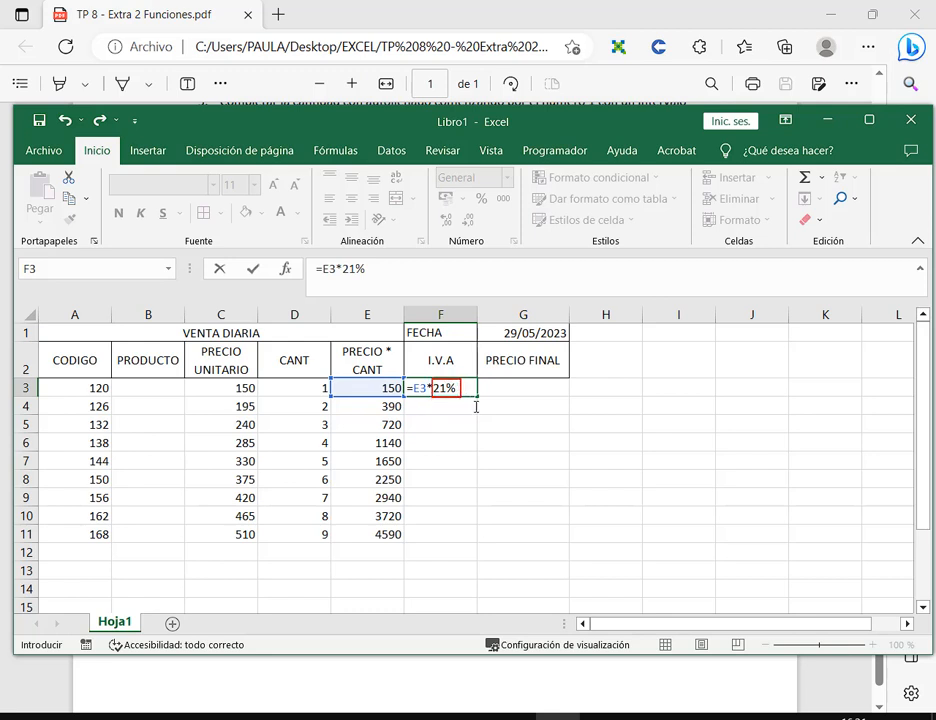
key(ctrl+Return)
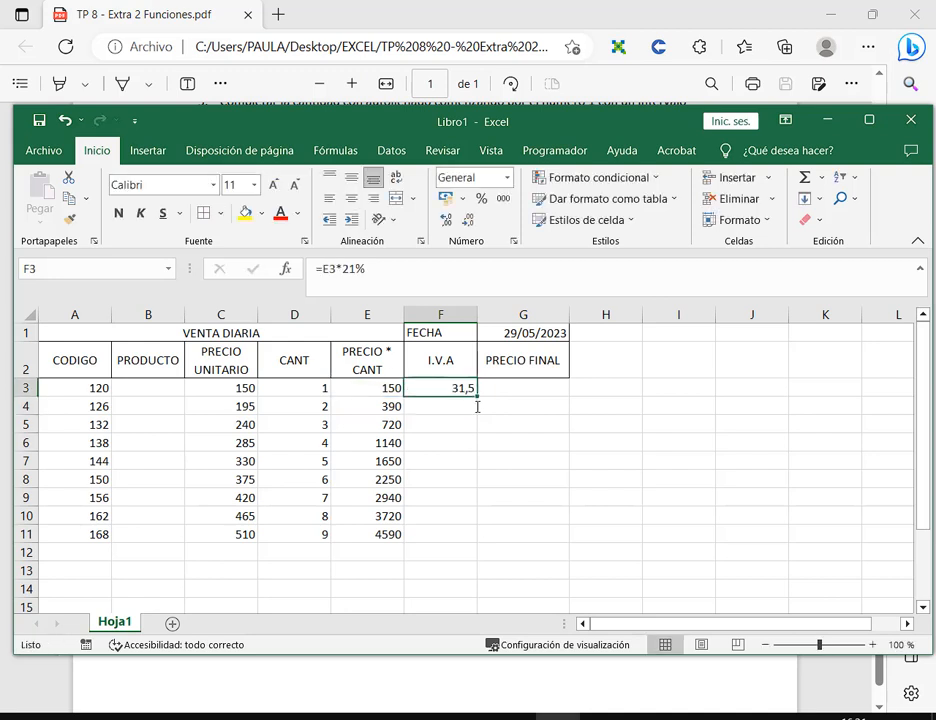
Review the cell references of the I.V.A. formula in F3 and clear the cell.
key(F2)
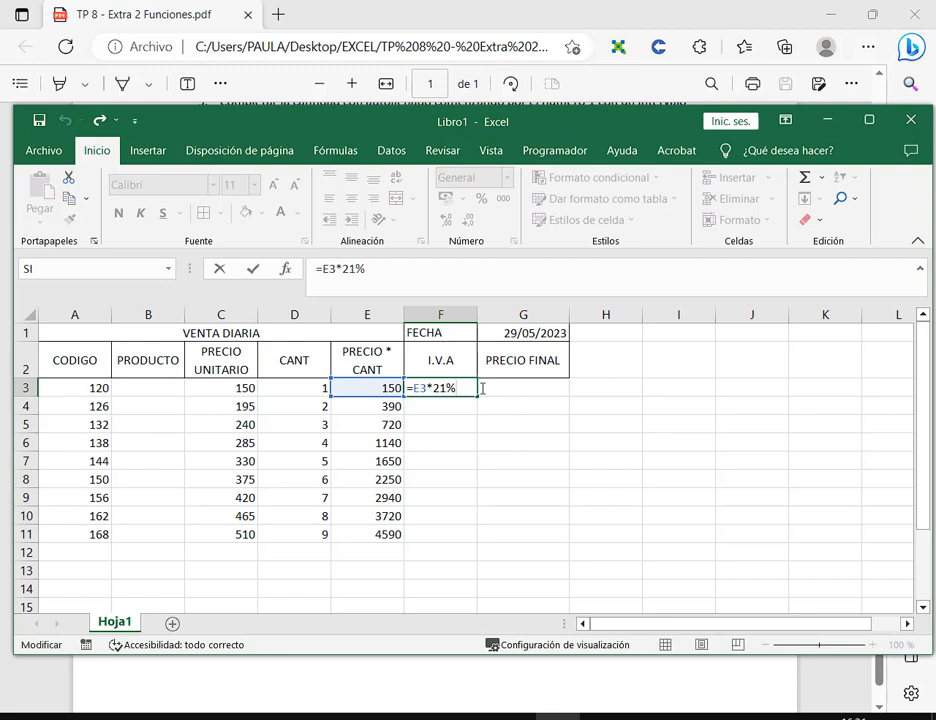
key(ctrl+Return)
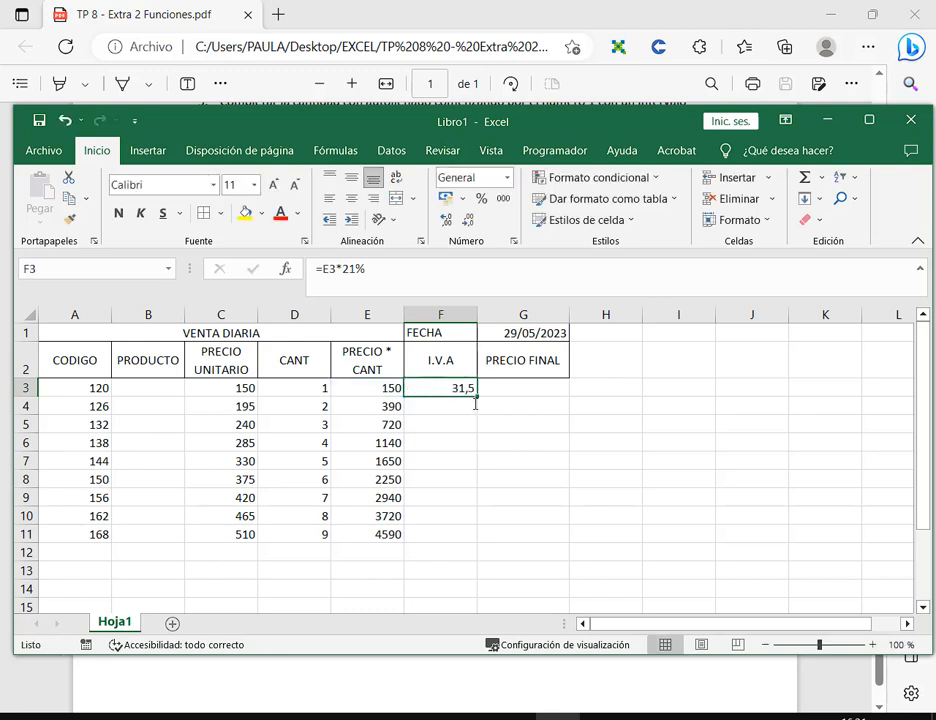
key(F2)
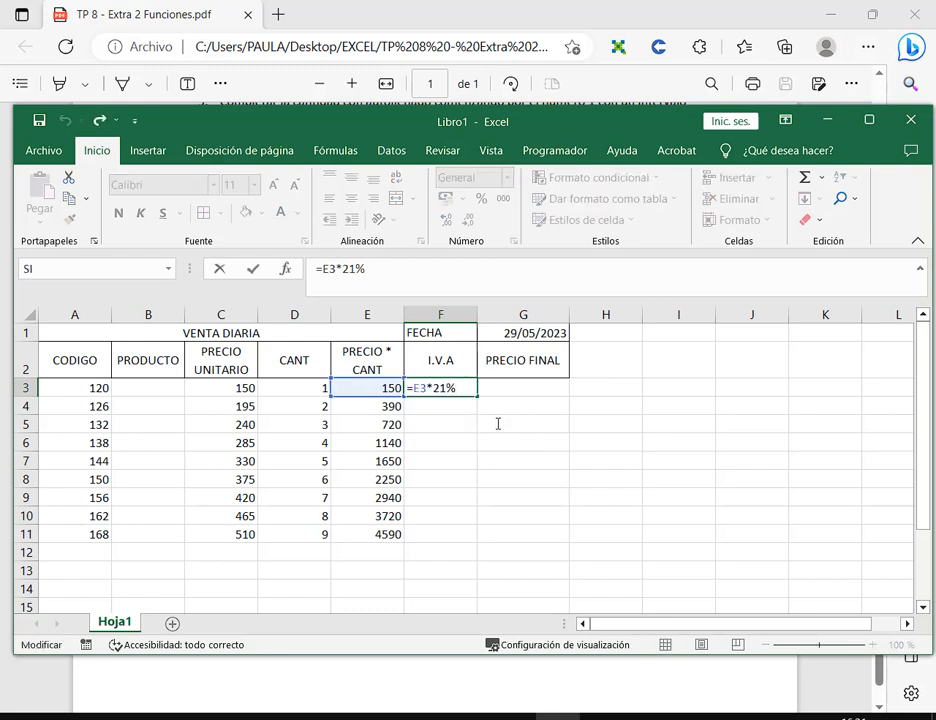
key(Escape)
key(Delete)
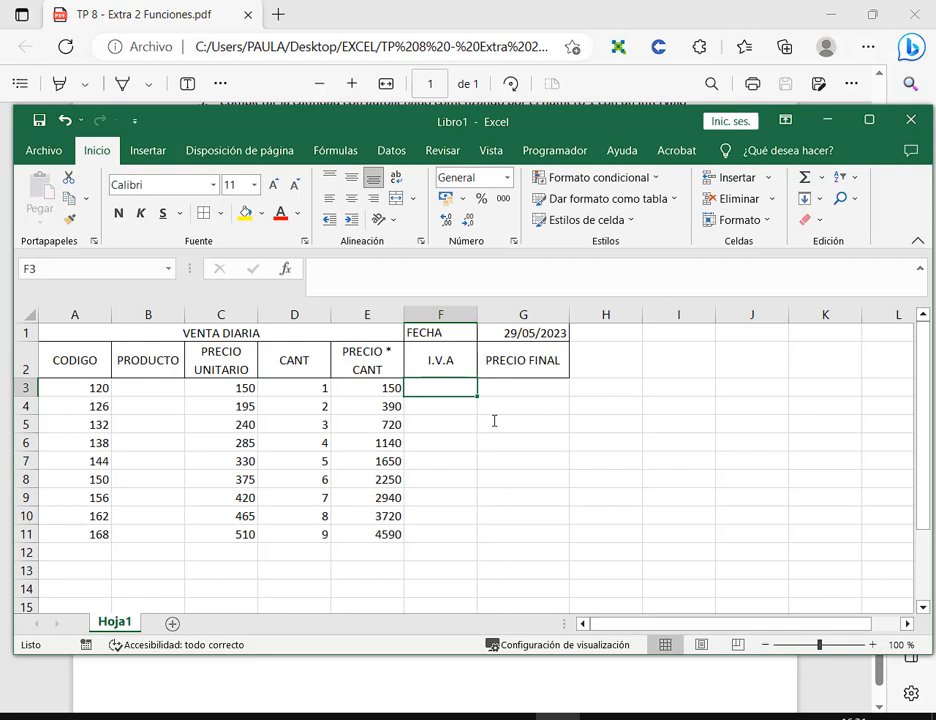
Enter the alternative formula =C3*D3*21% in F3, multiplying unit price and quantity directly by the percentage.
text(=)
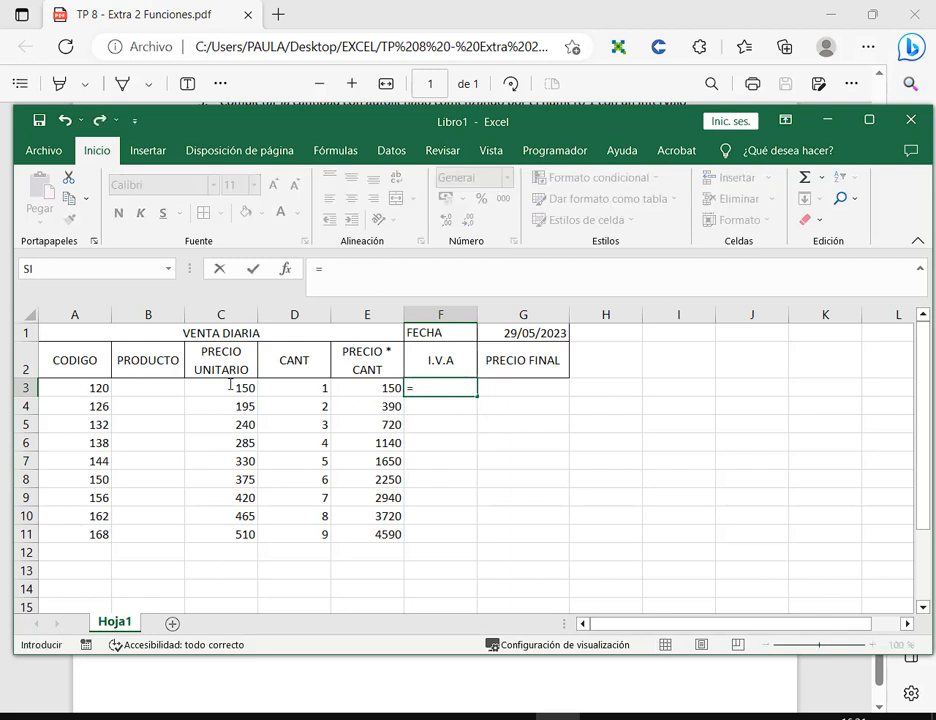
drag(209, 377, 257, 397)
click(240, 390)
text(*)
click(294, 388)
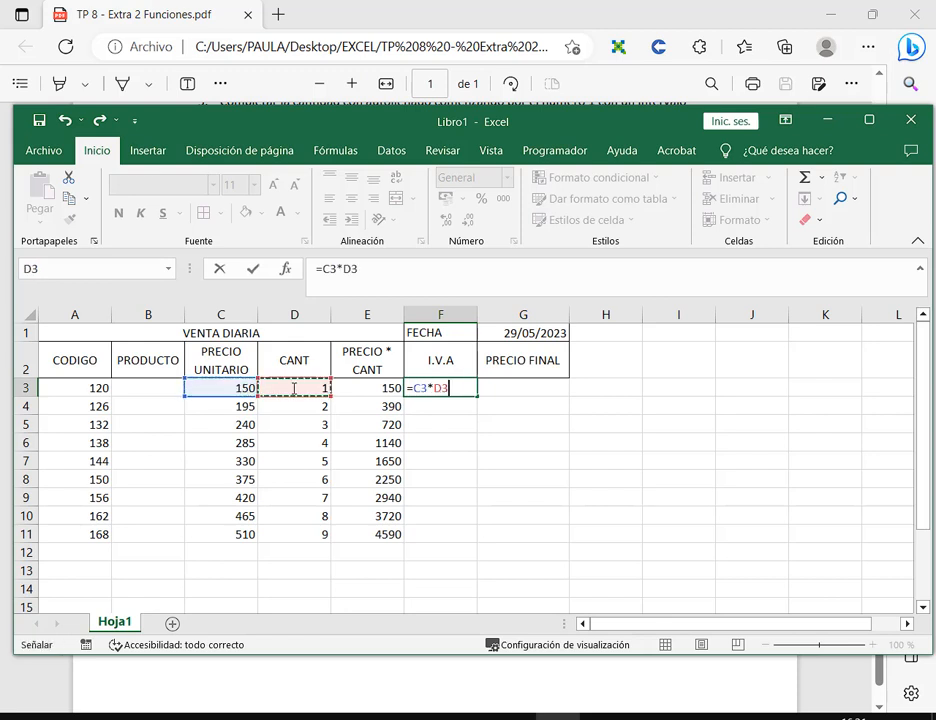
text(*)
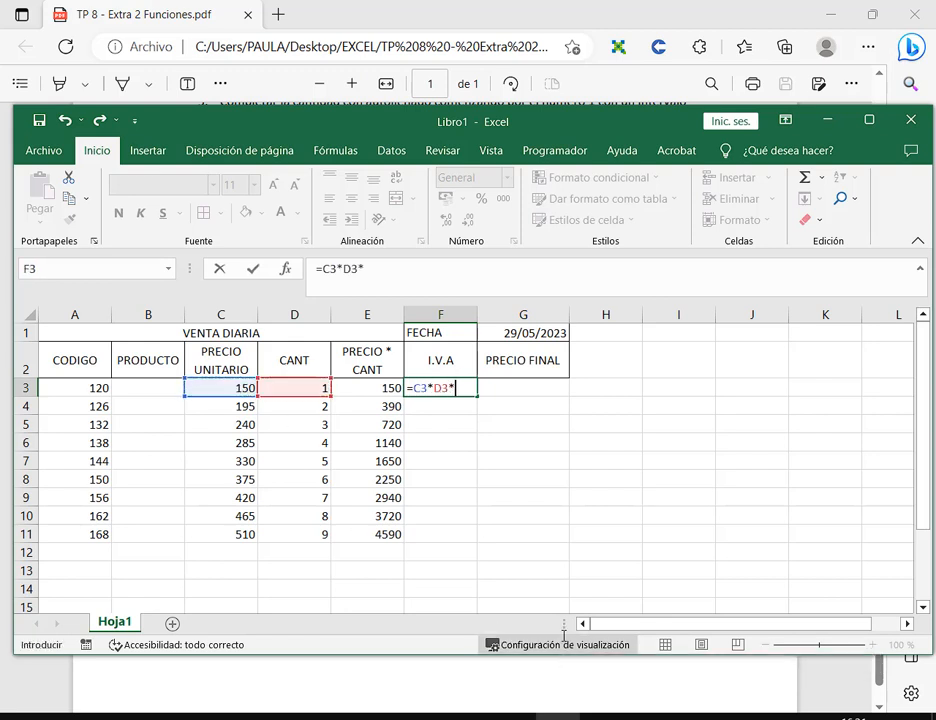
text(21%)
key(Return)
key(Up)
Compare the C3*D3 part of the F3 formula with the PRECIO * CANT value in E3, leaving the formula as is.
key(F2)
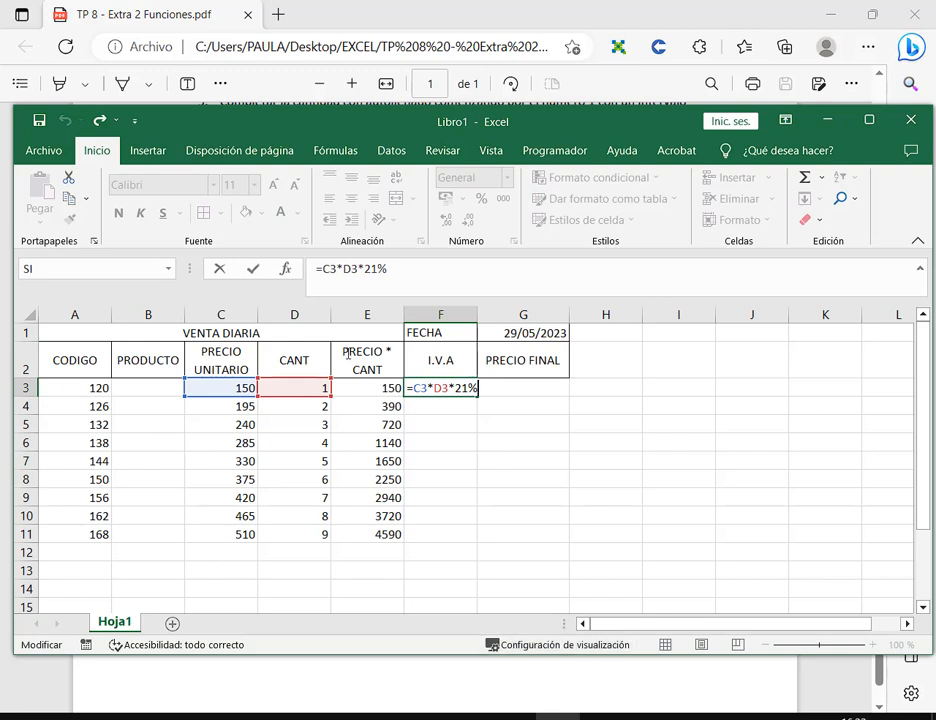
drag(368, 380, 404, 399)
mouse_move(394, 326)
mouse_down()
mouse_move(388, 385)
mouse_move(451, 399)
mouse_up()
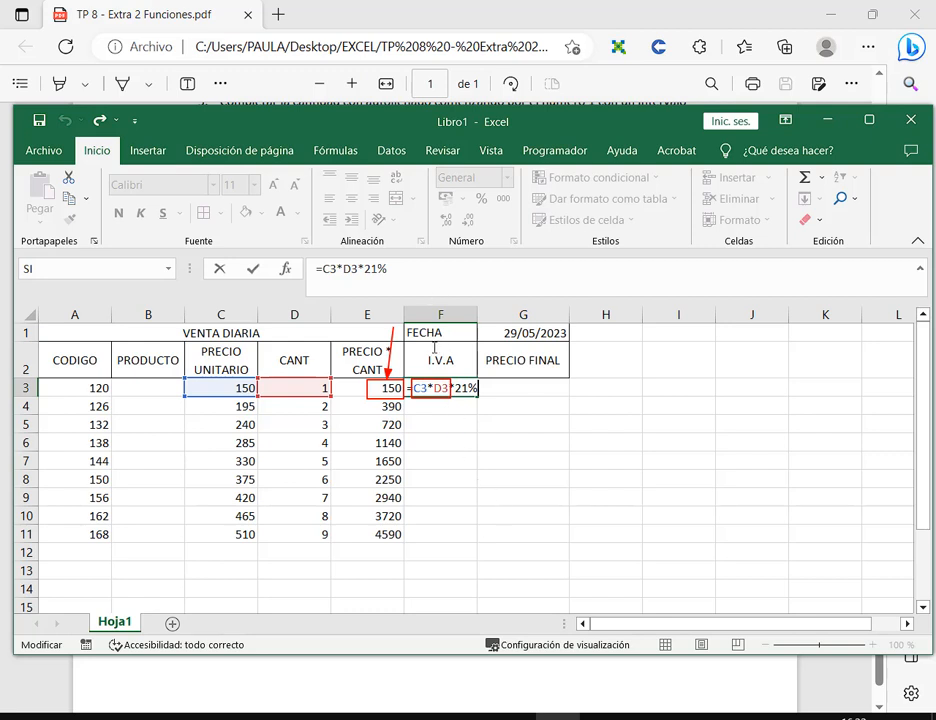
drag(436, 335, 436, 383)
key(Escape)
key(Escape)
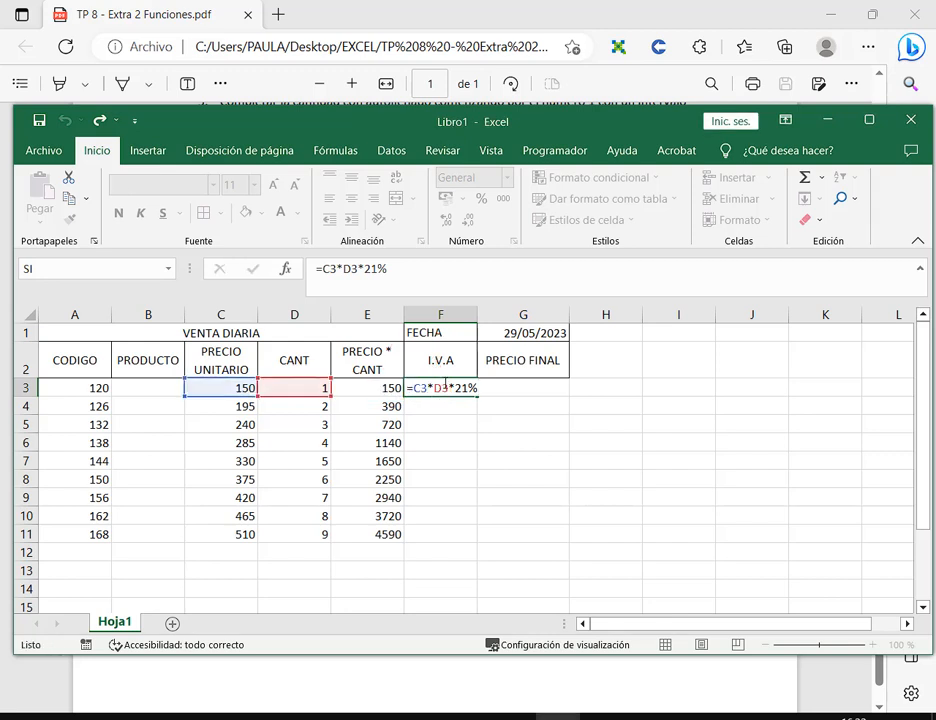
Replace the formula in F3 with =E3*21% and copy it down the I.V.A. column to F11.
text(=)
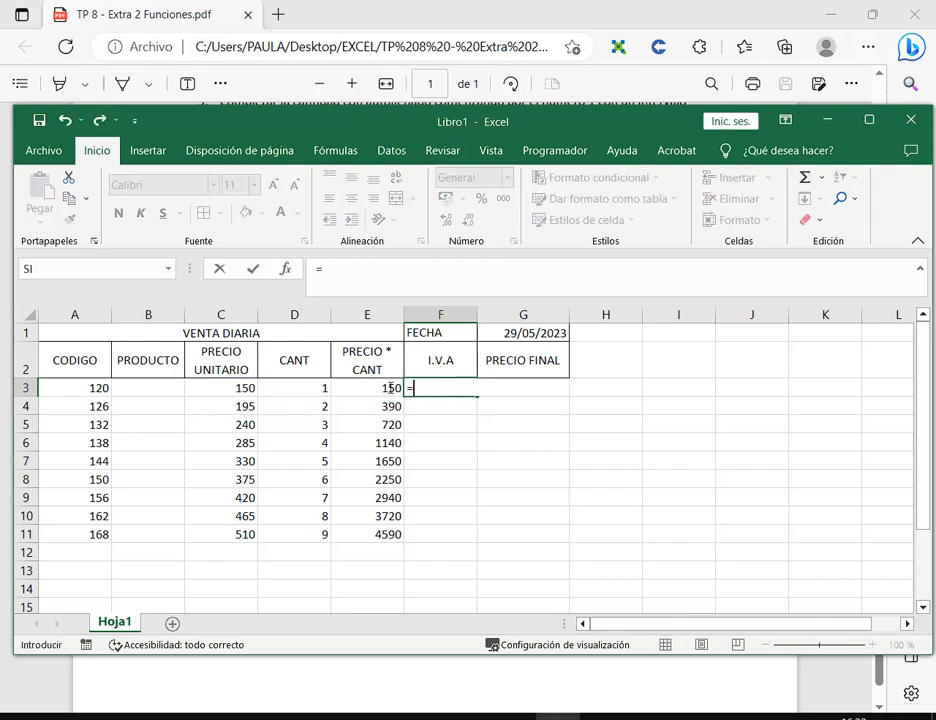
key(Left)
text(*)
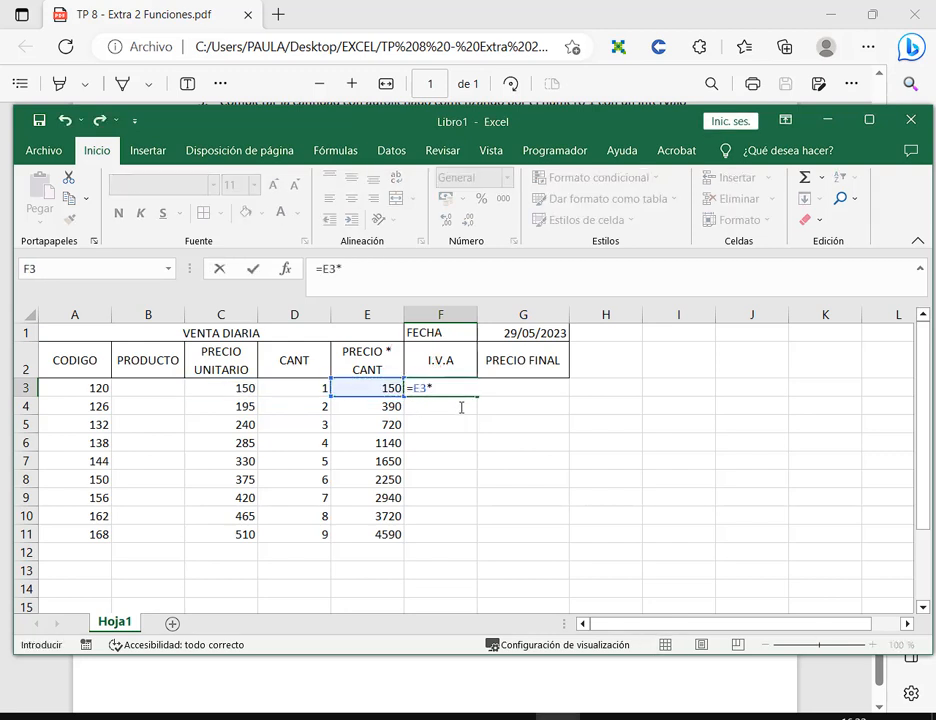
text(21%)
key(Return)
click(463, 390)
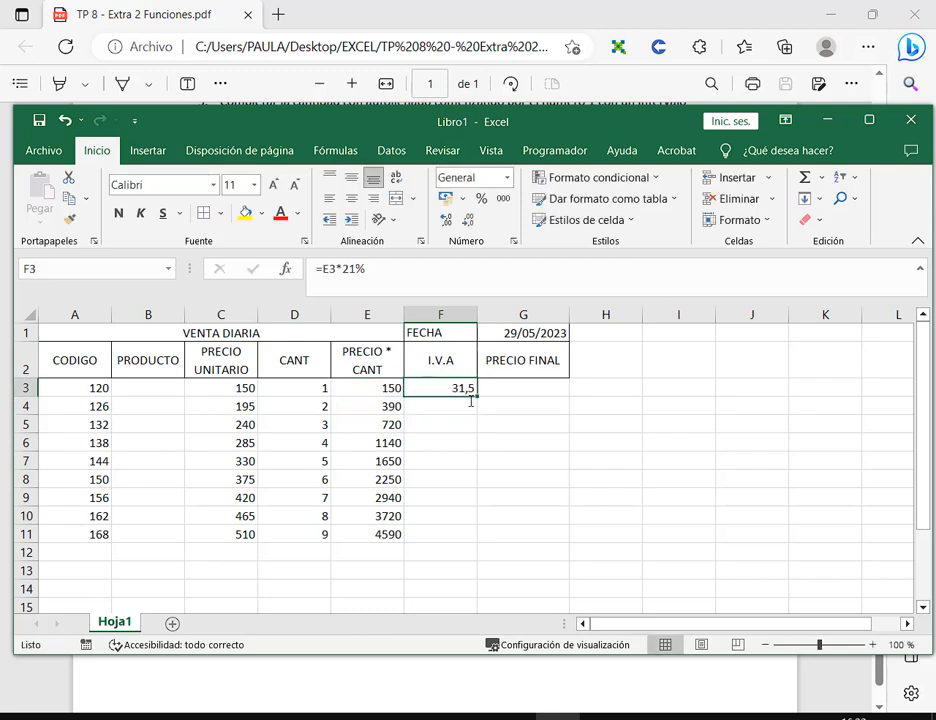
double_click(478, 397)
Display the F3 formula for review with the PDF minimised and the Excel window narrowed beside the Google Meet chat, keeping the formula.
double_click(460, 388)
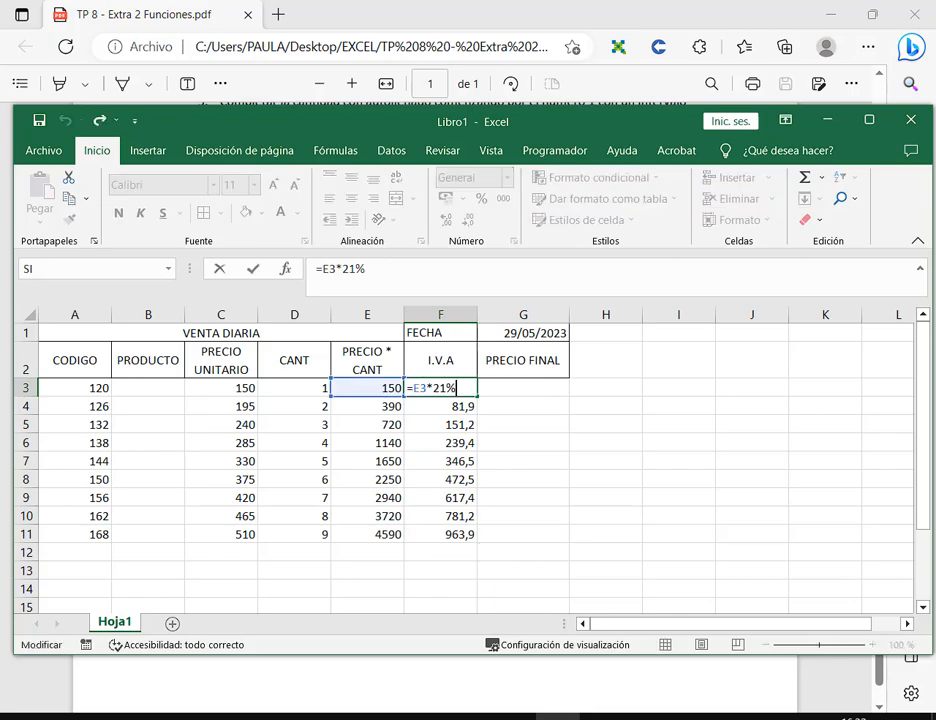
click(831, 13)
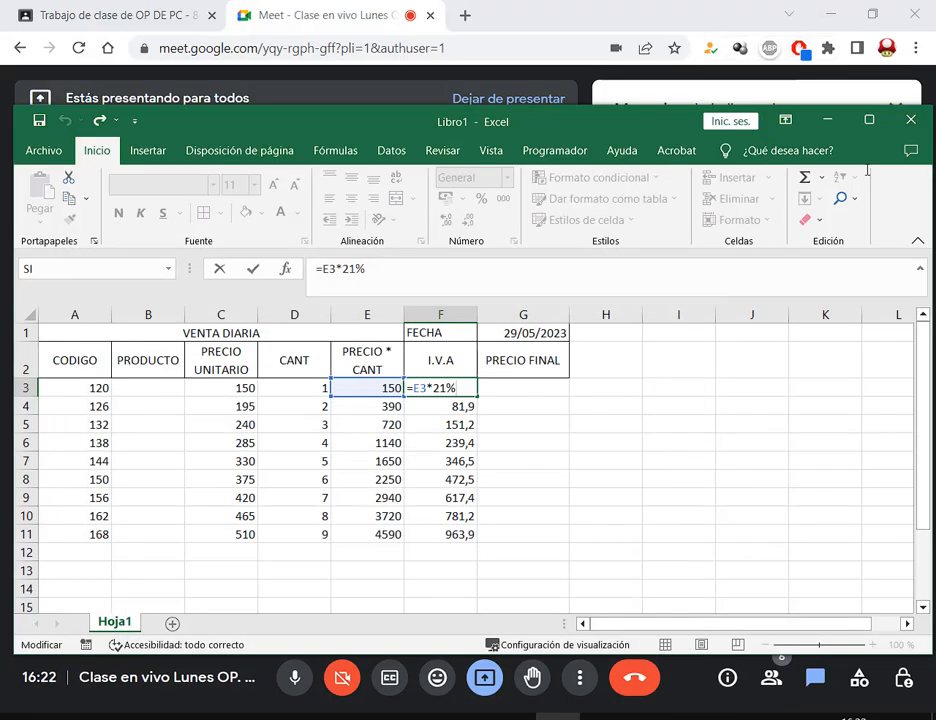
drag(670, 121, 618, 35)
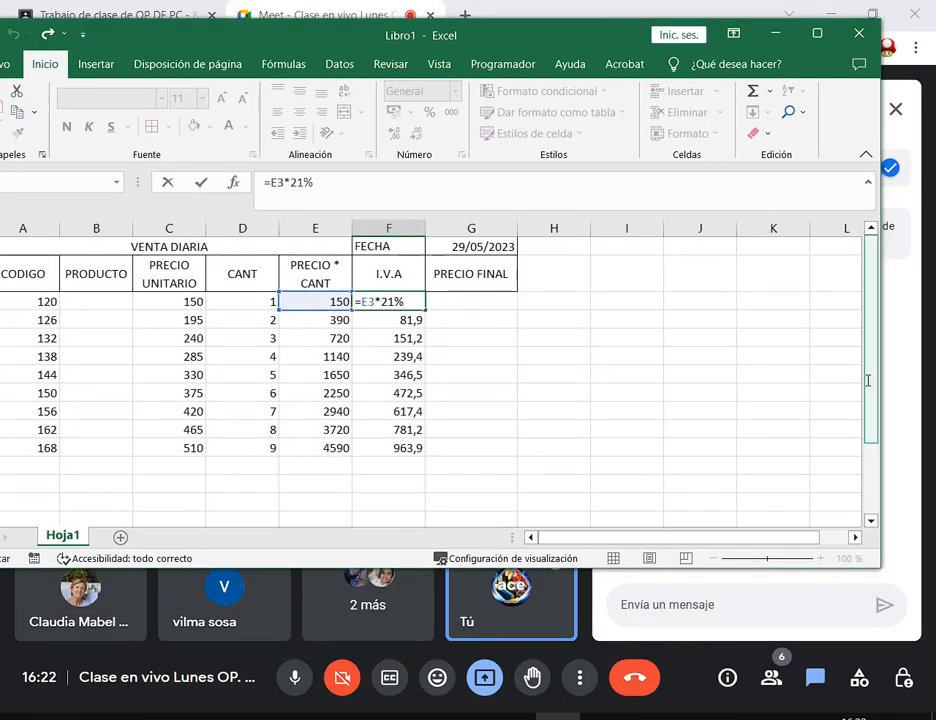
drag(881, 383, 578, 383)
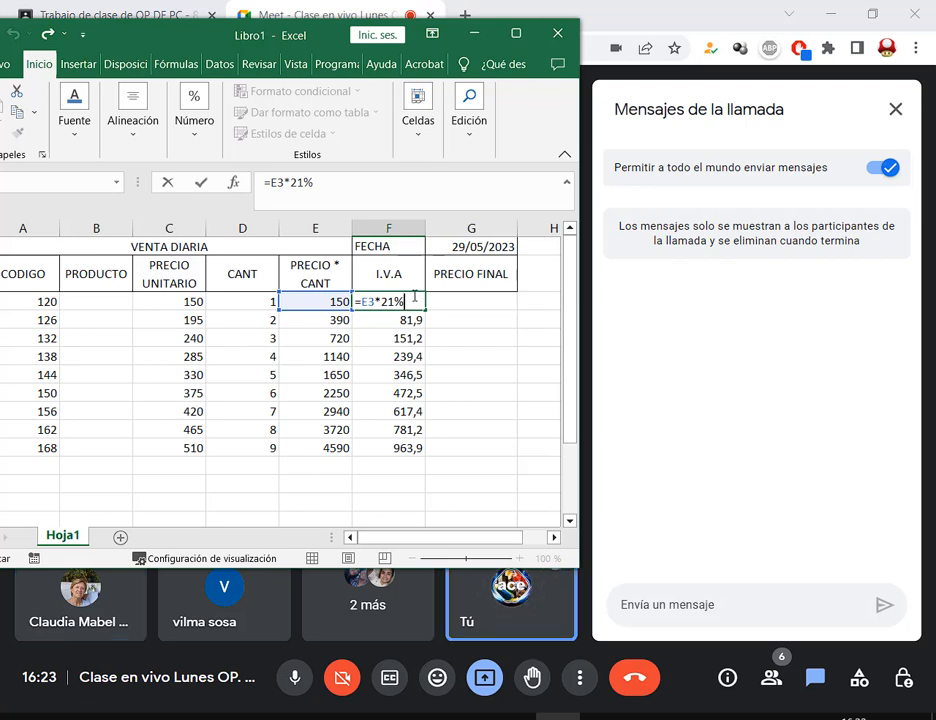
key(Tab)
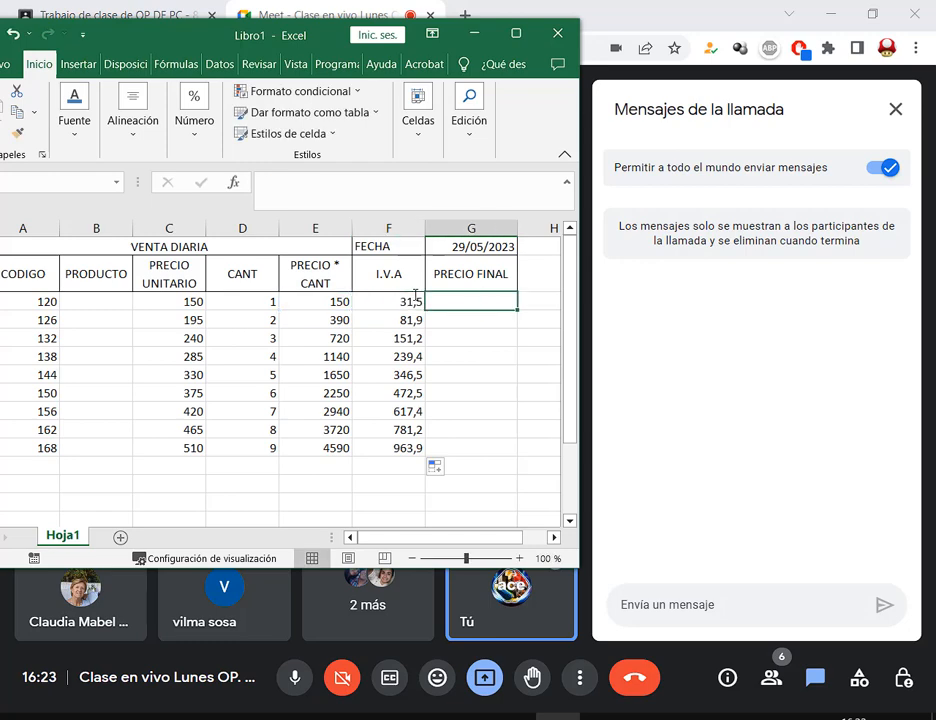
Review item 7 of the exercise PDF, which defines the final price column, and return to the spreadsheet.
key(alt+Tab)
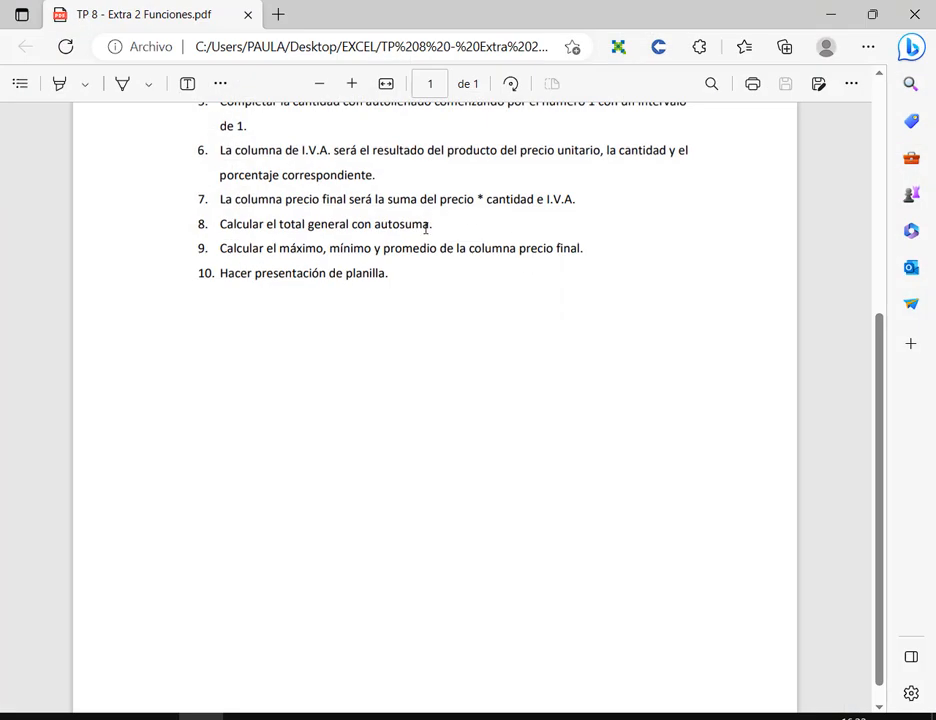
mouse_move(219, 214)
mouse_down()
mouse_move(428, 232)
mouse_move(428, 223)
mouse_move(611, 176)
mouse_move(557, 186)
mouse_up()
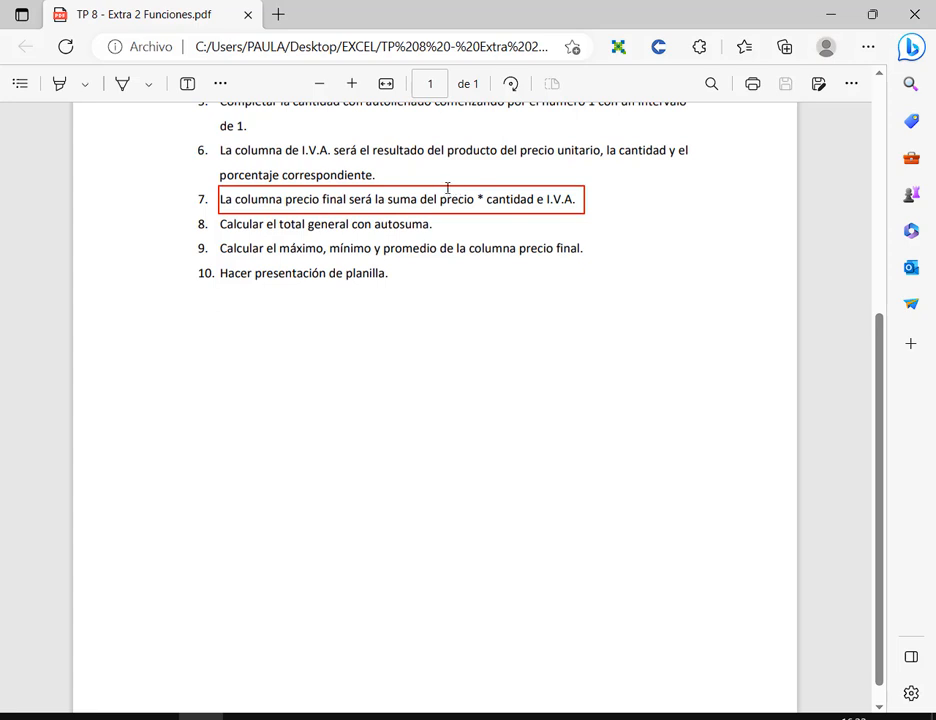
mouse_move(438, 188)
mouse_down()
mouse_move(541, 215)
mouse_move(534, 212)
mouse_move(582, 211)
mouse_up()
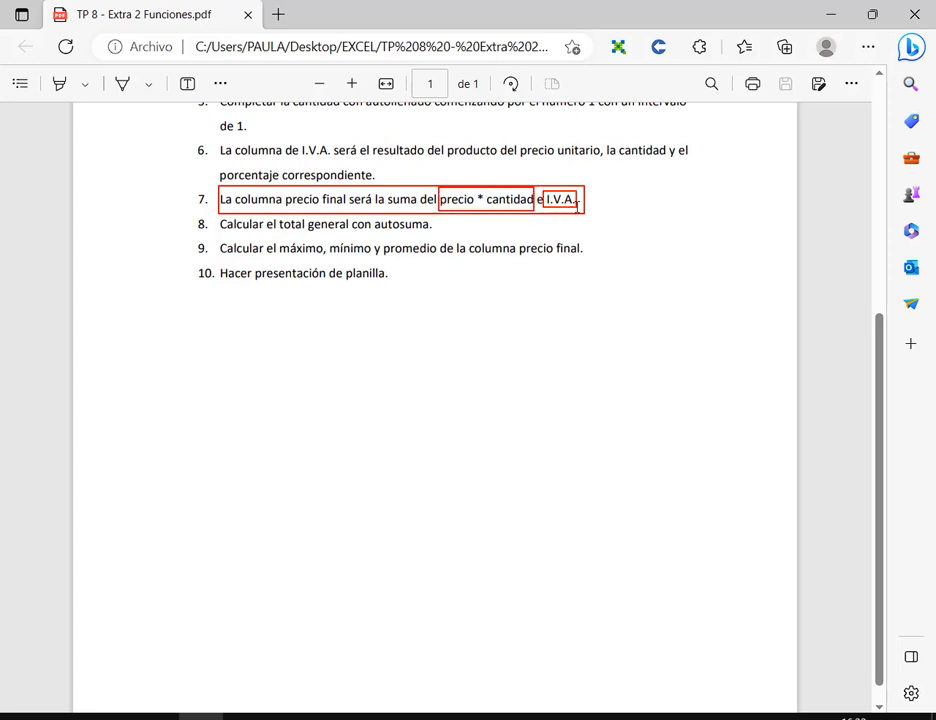
key(Escape)
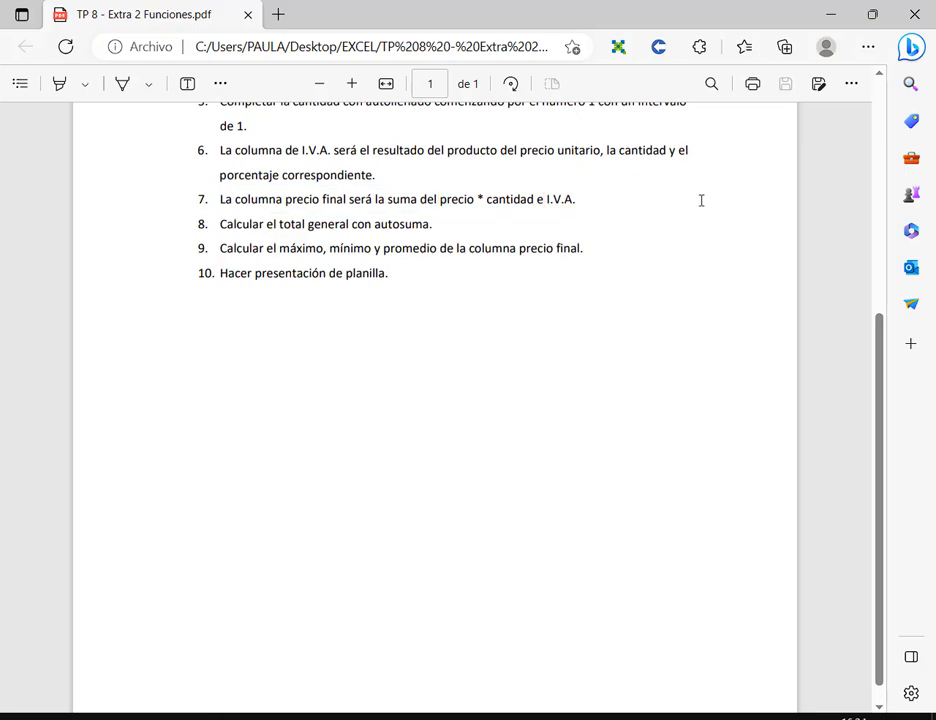
click(830, 14)
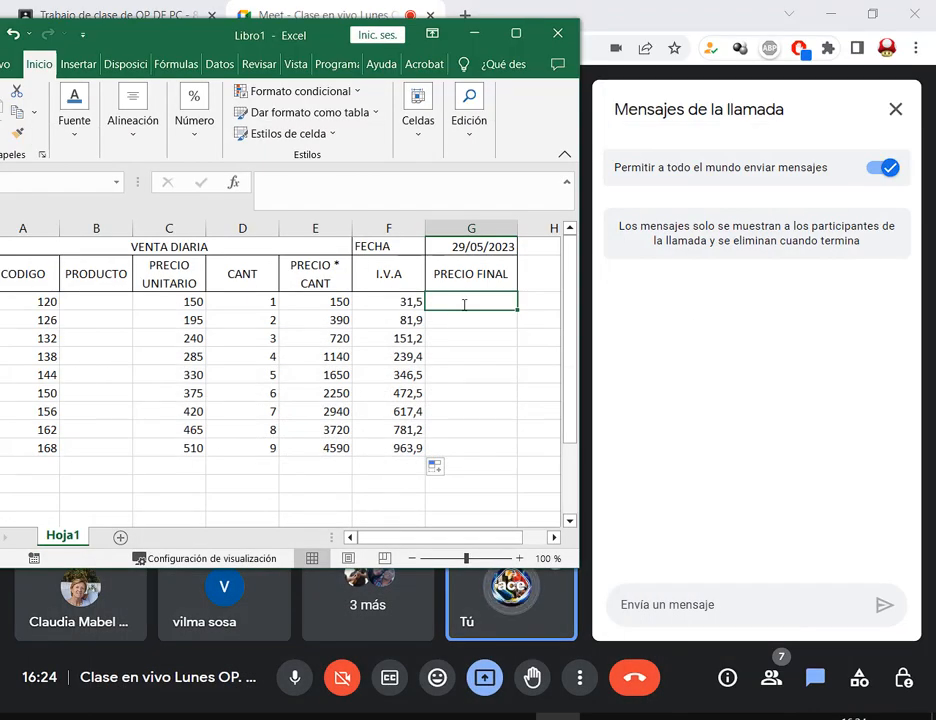
text(=suma)
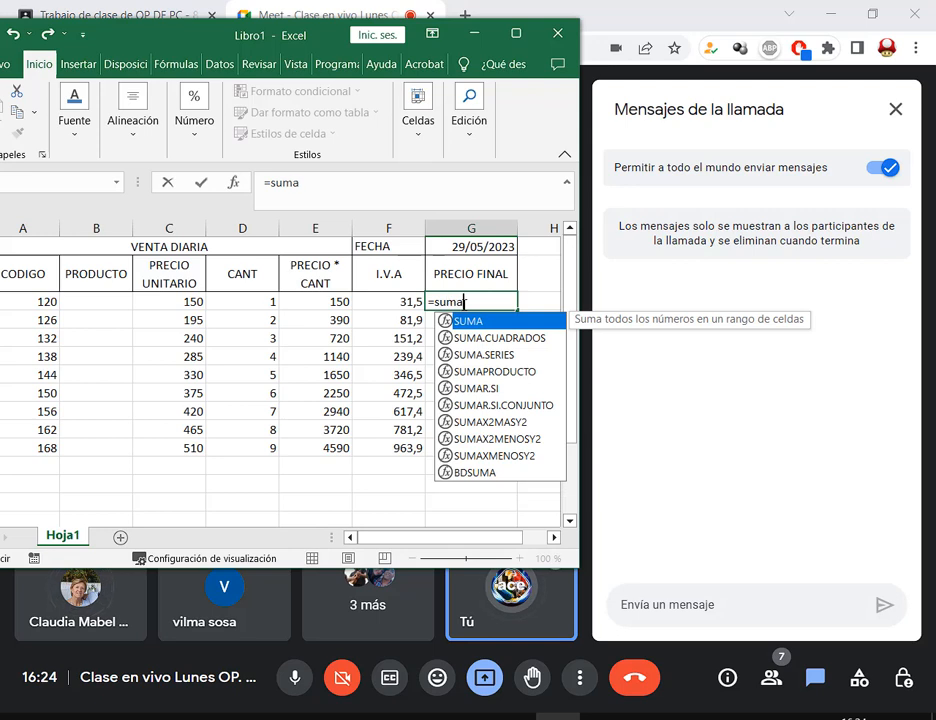
key(Tab)
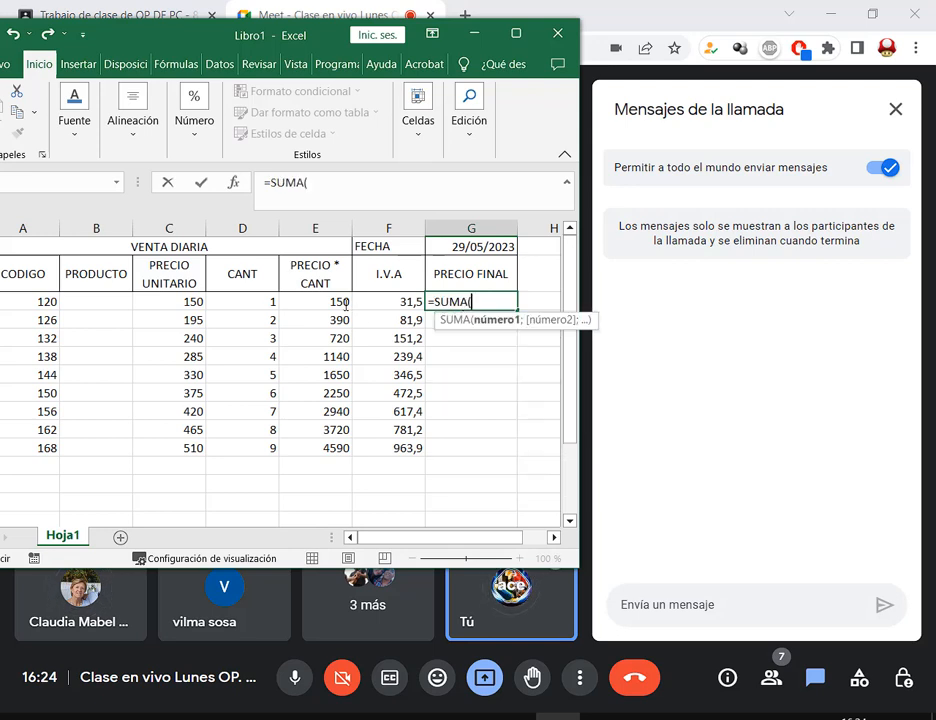
drag(341, 300, 395, 301)
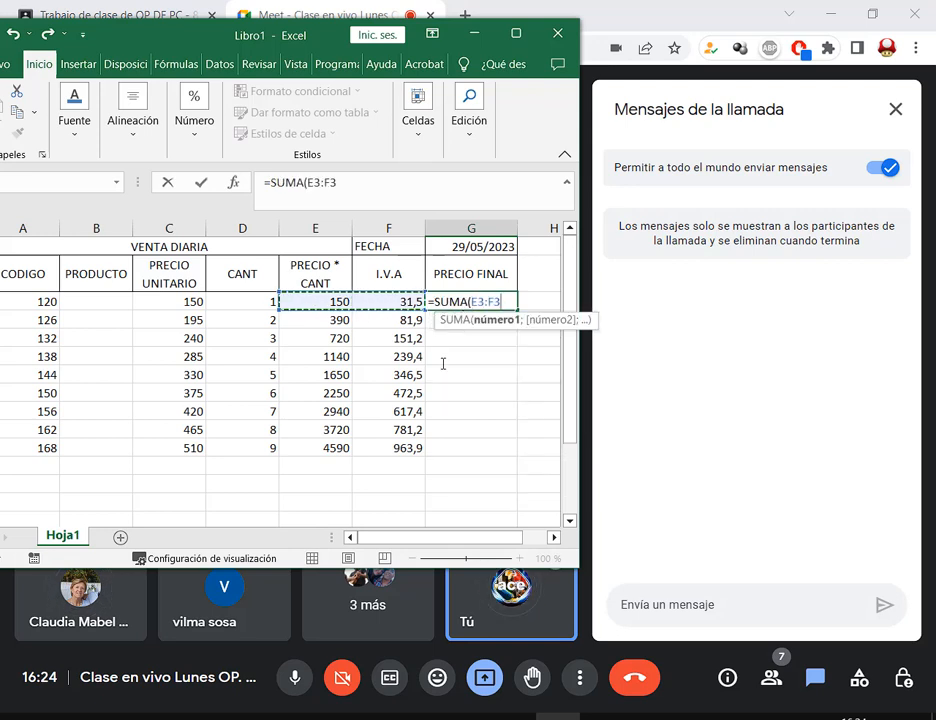
text())
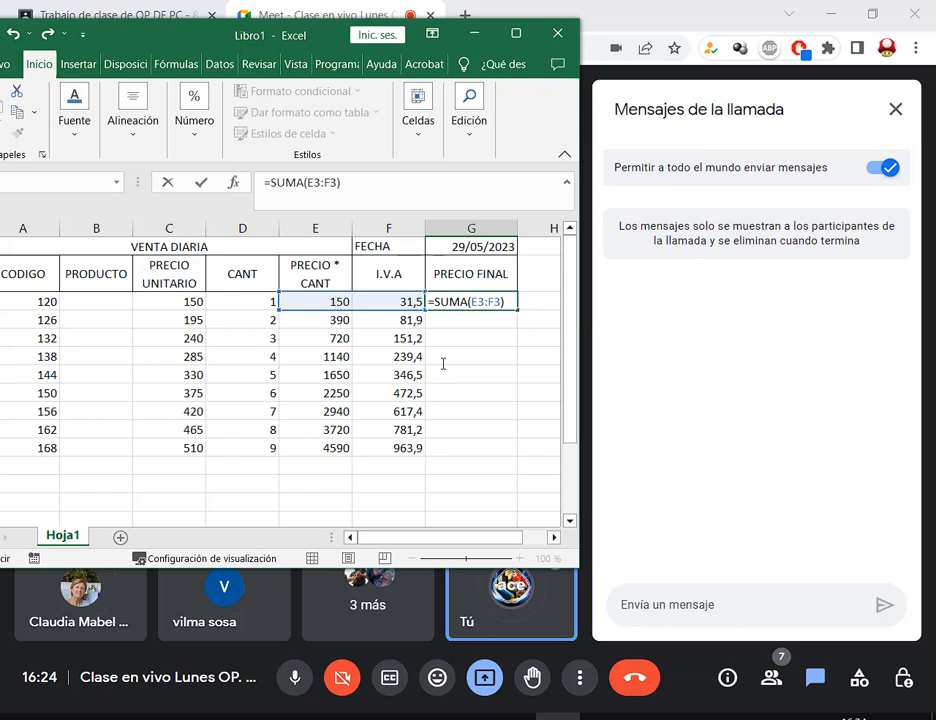
key(Escape)
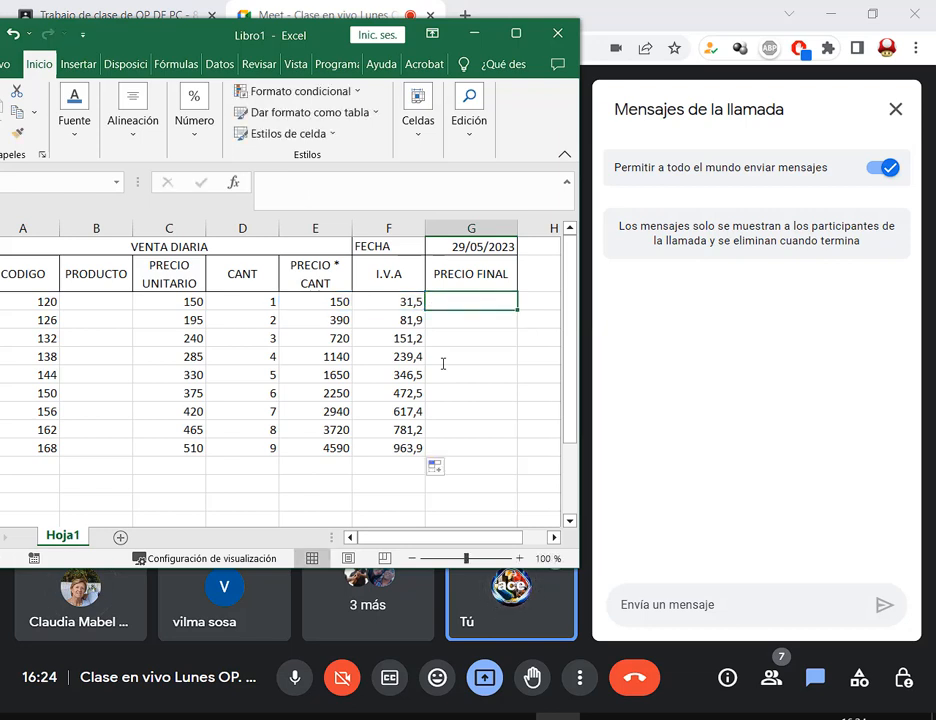
text(?)
key(BackSpace)
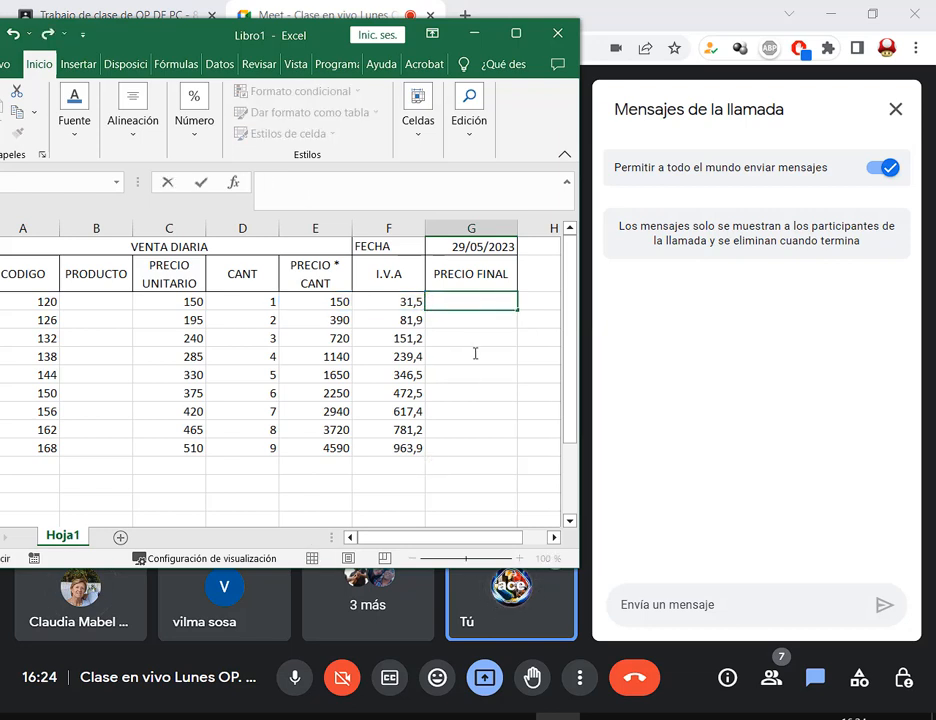
Enter the formula =E3+F3 in G3 to add PRECIO * CANT and I.V.A., and review its references.
text(=)
key(Left)
key(Left)
text(+)
click(387, 301)
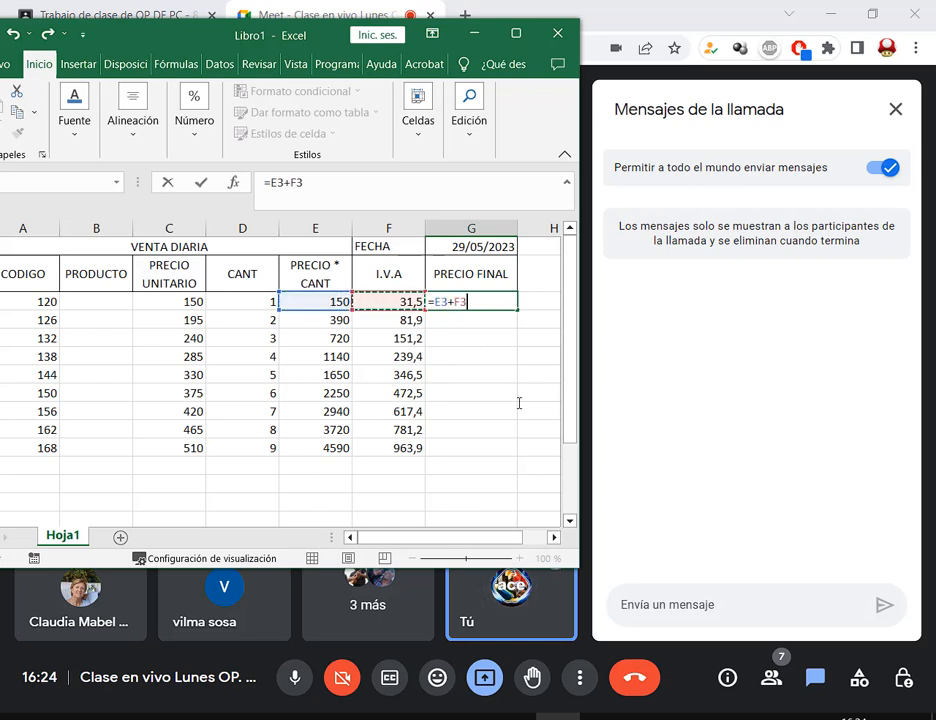
key(Return)
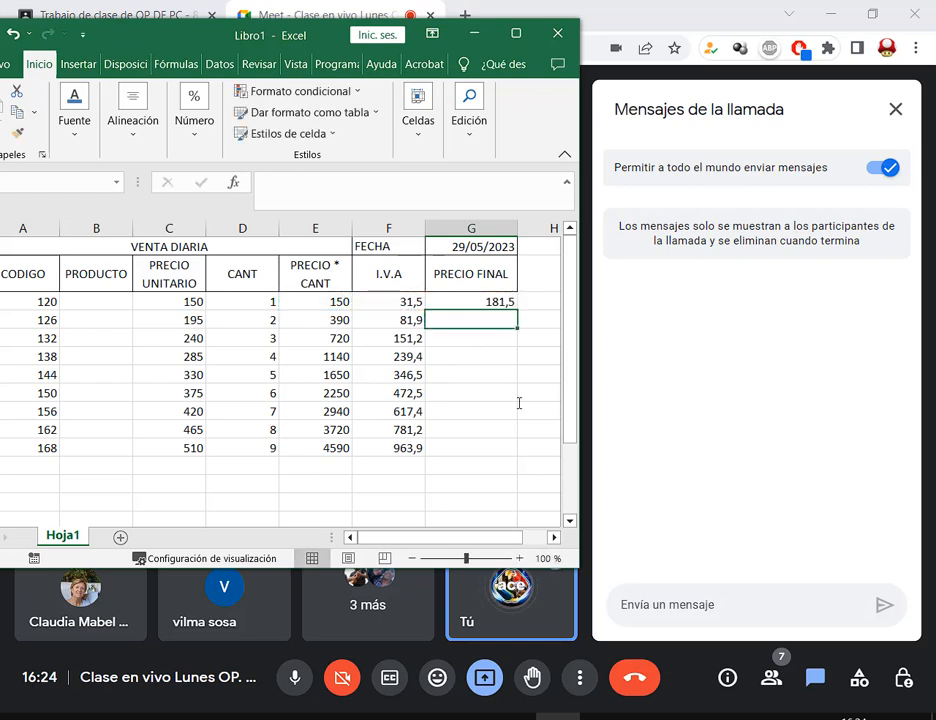
key(Up)
key(F2)
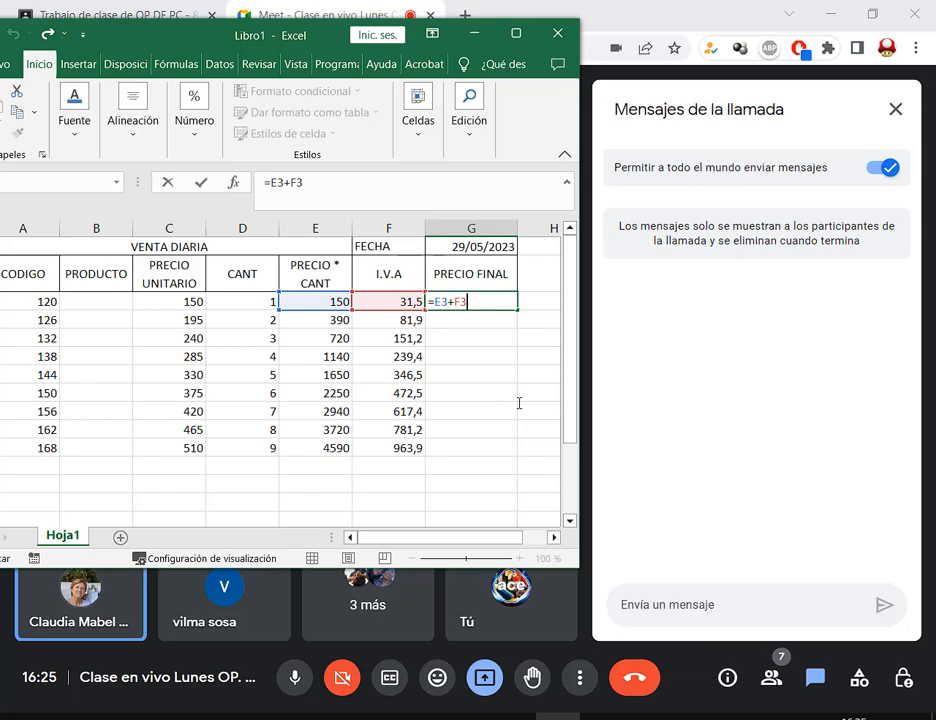
key(Return)
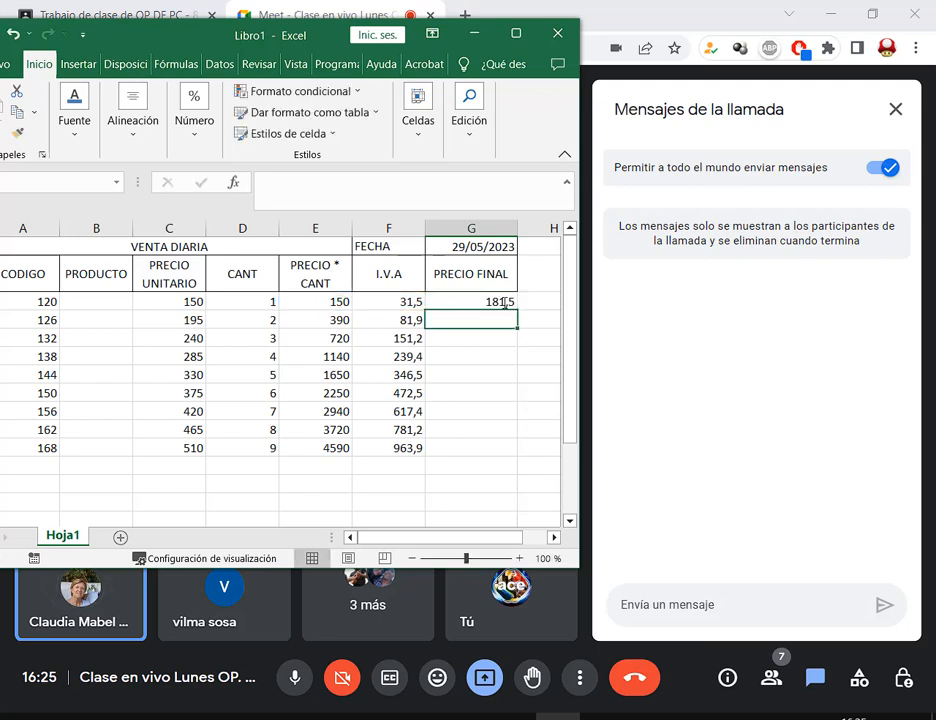
Copy the G3 formula down the PRECIO FINAL column to G11 and maximise the Excel window.
click(503, 303)
drag(517, 310, 503, 452)
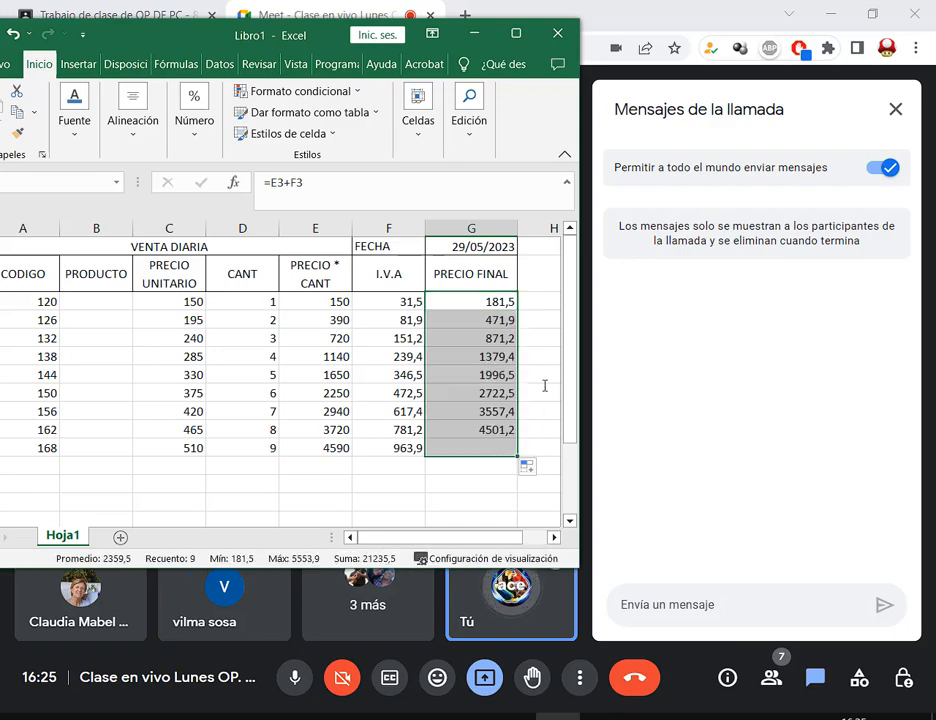
click(516, 35)
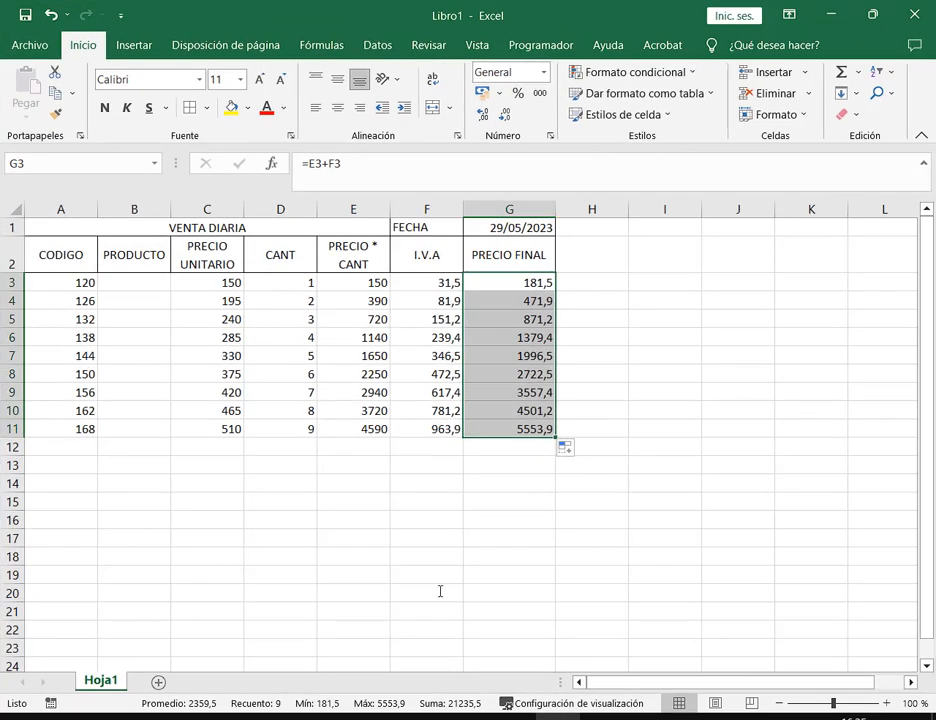
Check item 8 of the exercise PDF and enter the label TOTAL in F12, below the I.V.A. column.
click(202, 717)
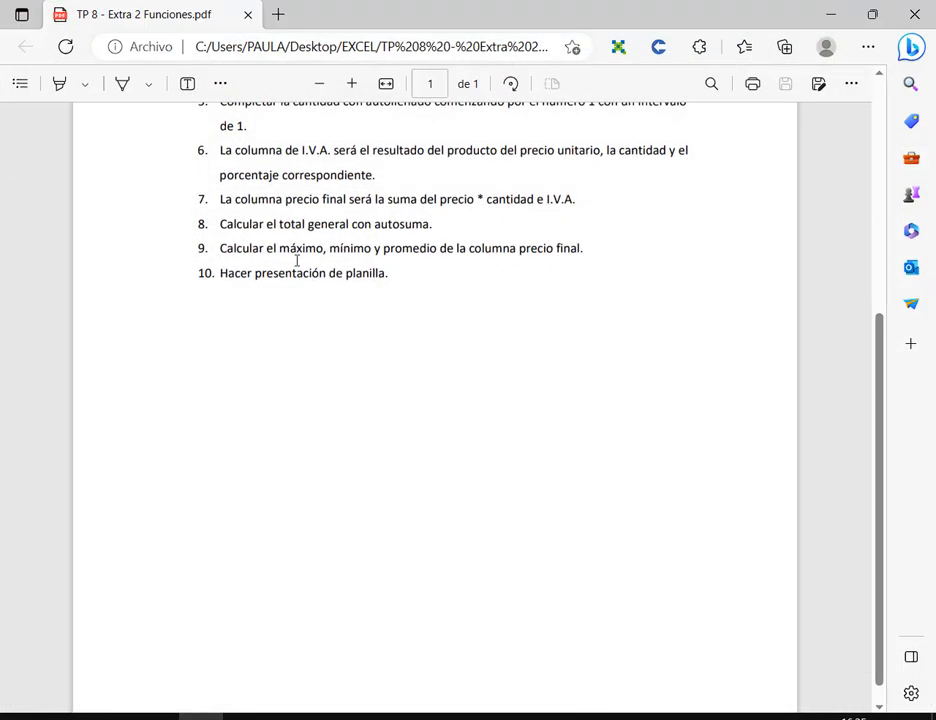
drag(215, 224, 455, 226)
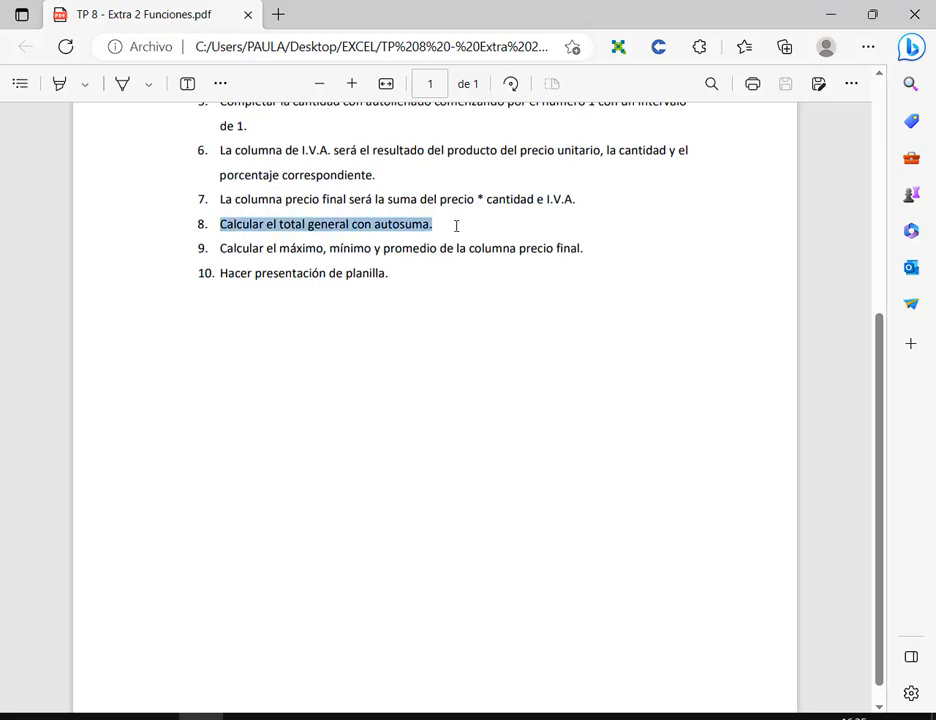
key(alt+Tab)
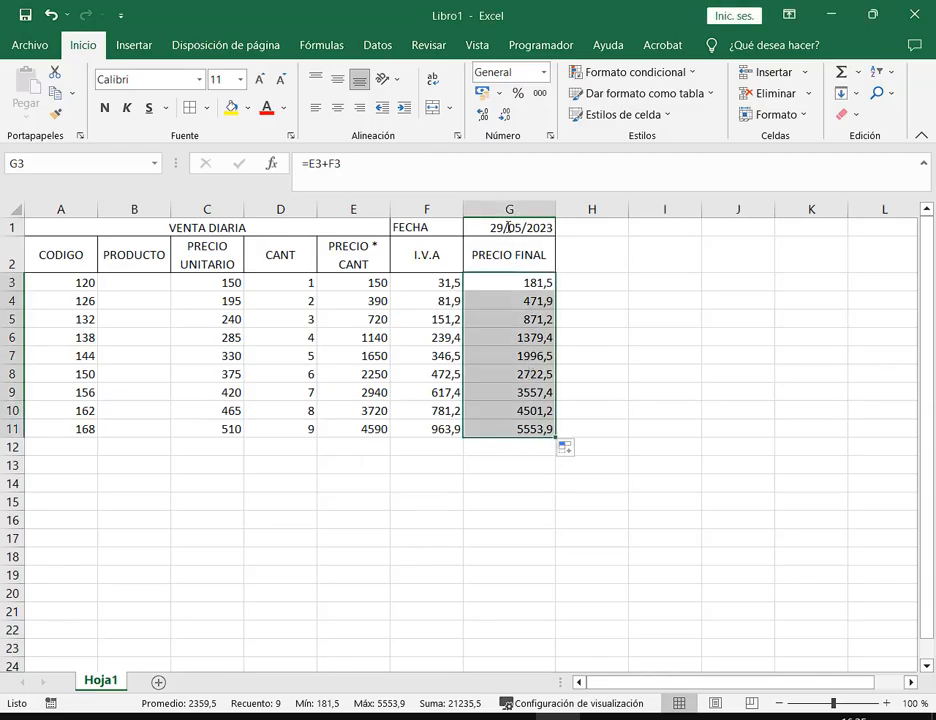
drag(509, 283, 512, 429)
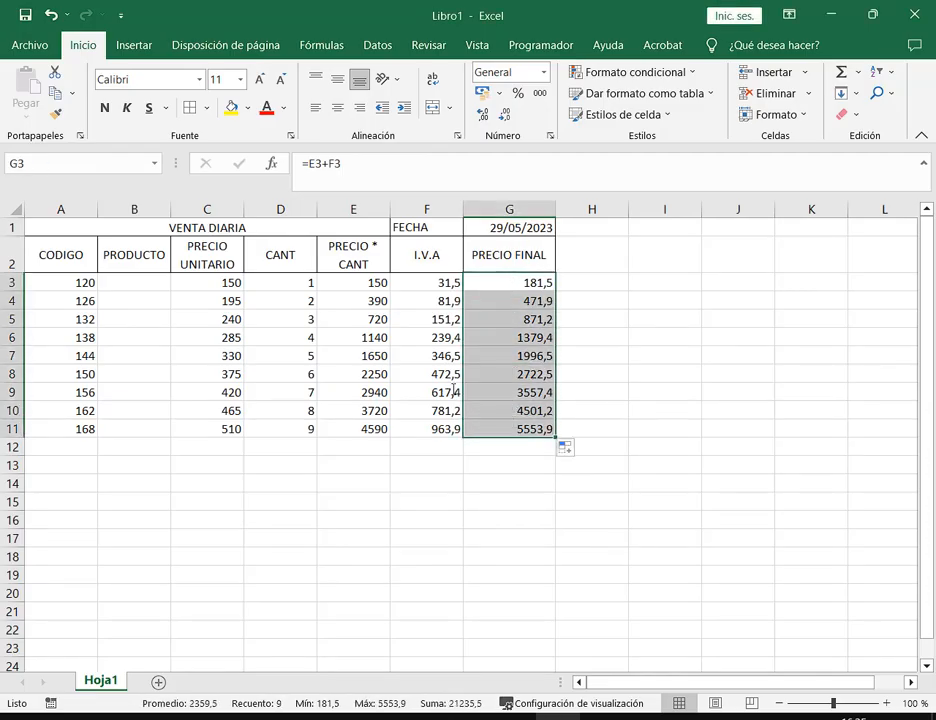
drag(449, 392, 424, 452)
click(428, 449)
text(TOTAL)
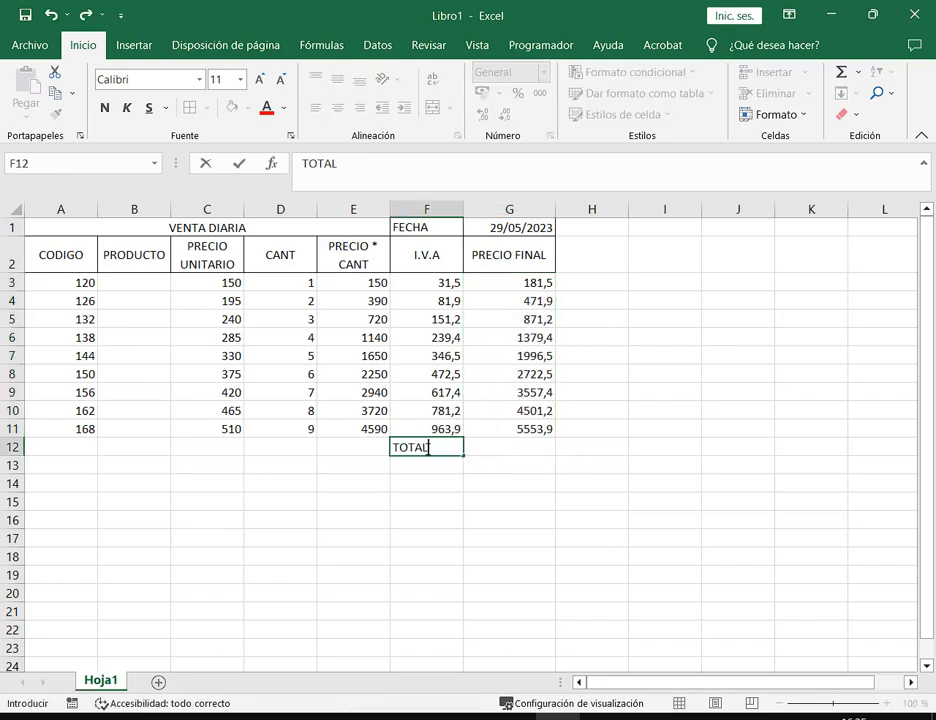
key(Tab)
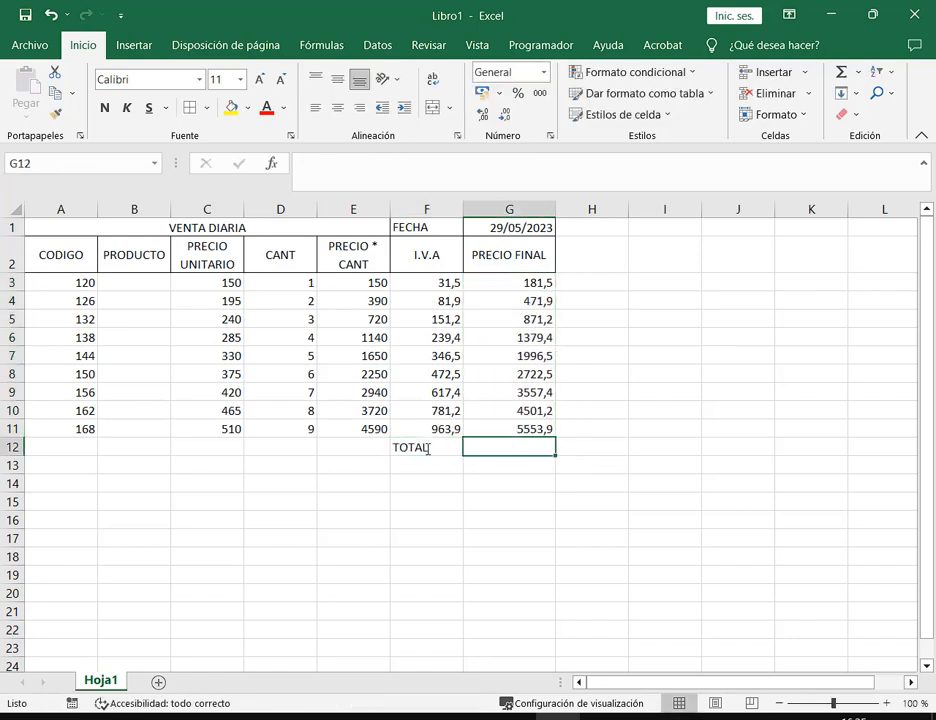
Apply all borders to the data range A3:G11 and to the total cells F12:G12.
click(431, 519)
click(432, 450)
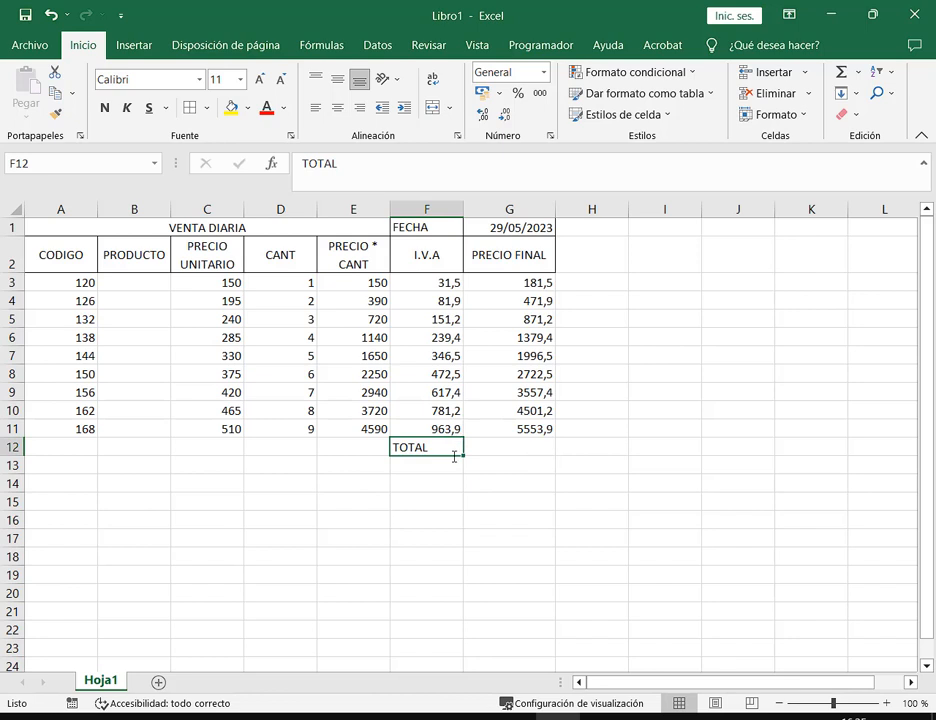
drag(61, 281, 540, 428)
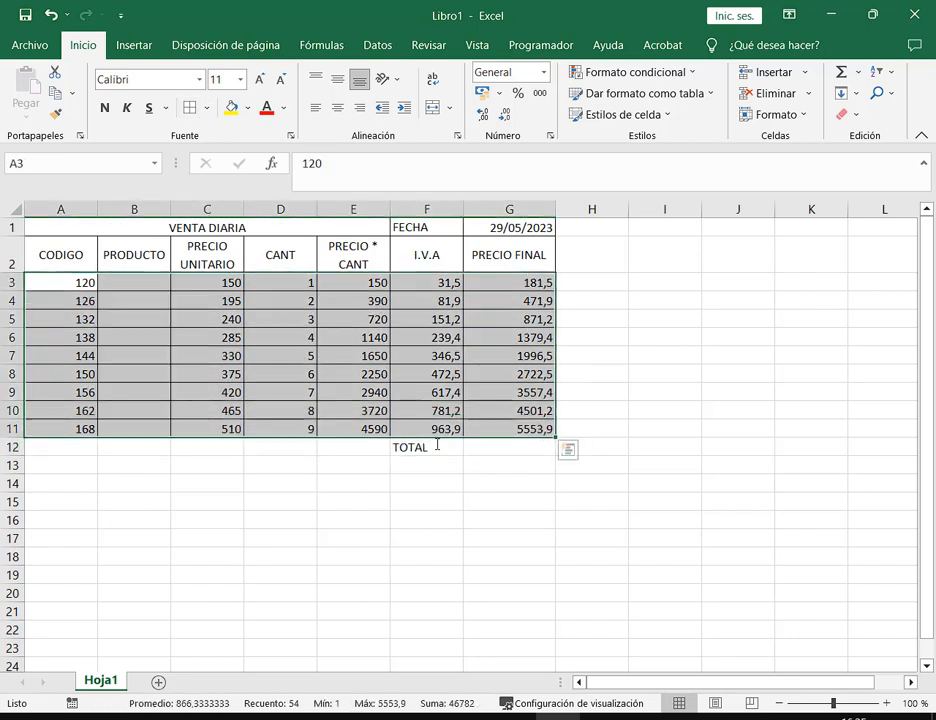
drag(437, 447, 495, 447)
click(513, 536)
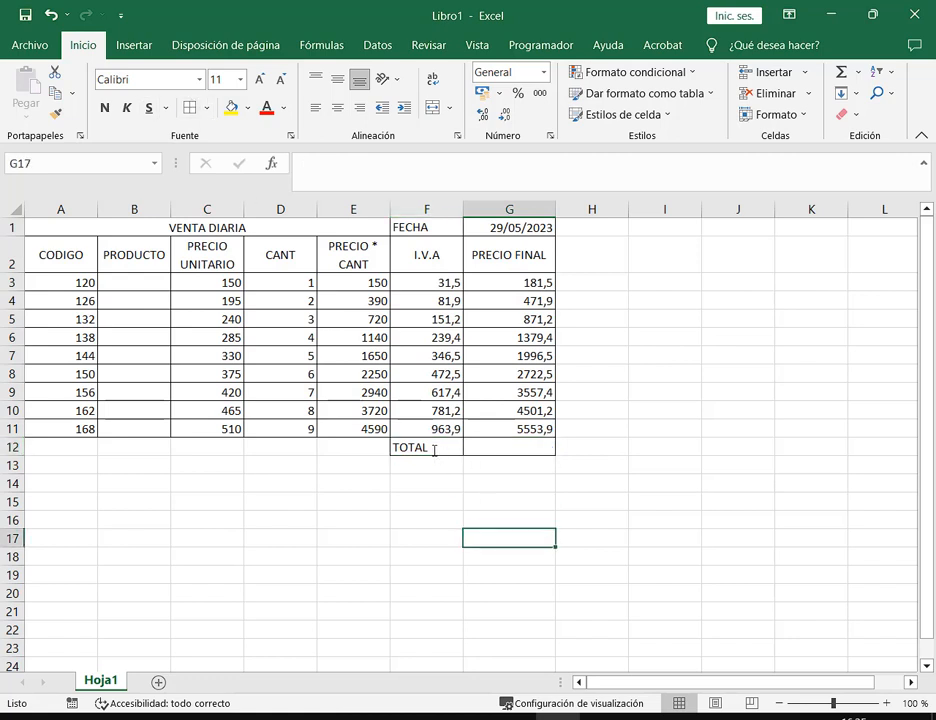
Make the TOTAL label in F12 bold and centre it horizontally.
click(432, 448)
click(104, 107)
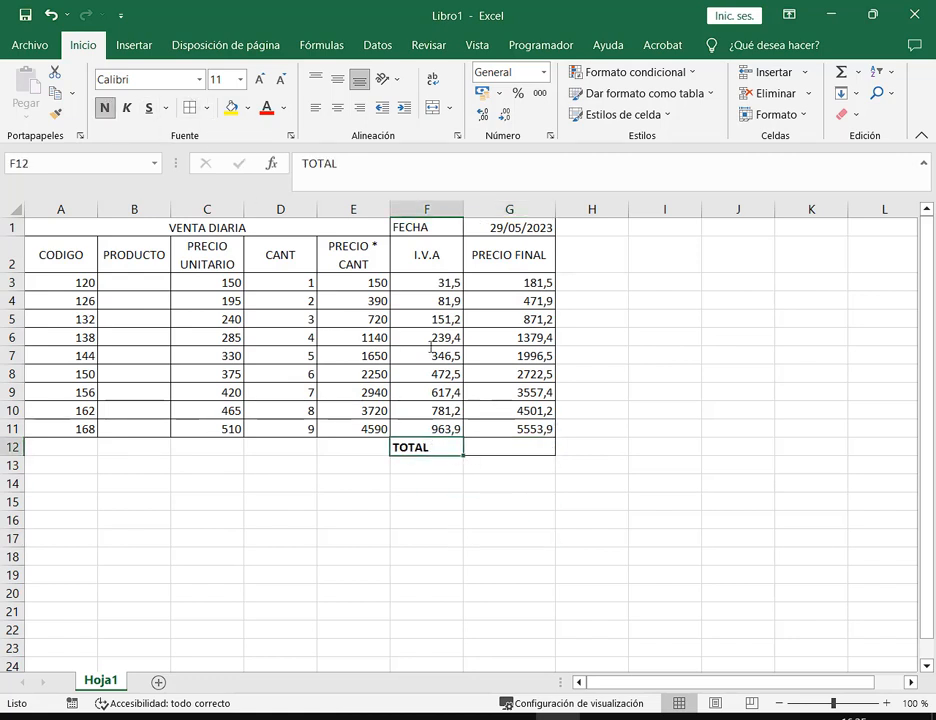
click(338, 108)
click(532, 463)
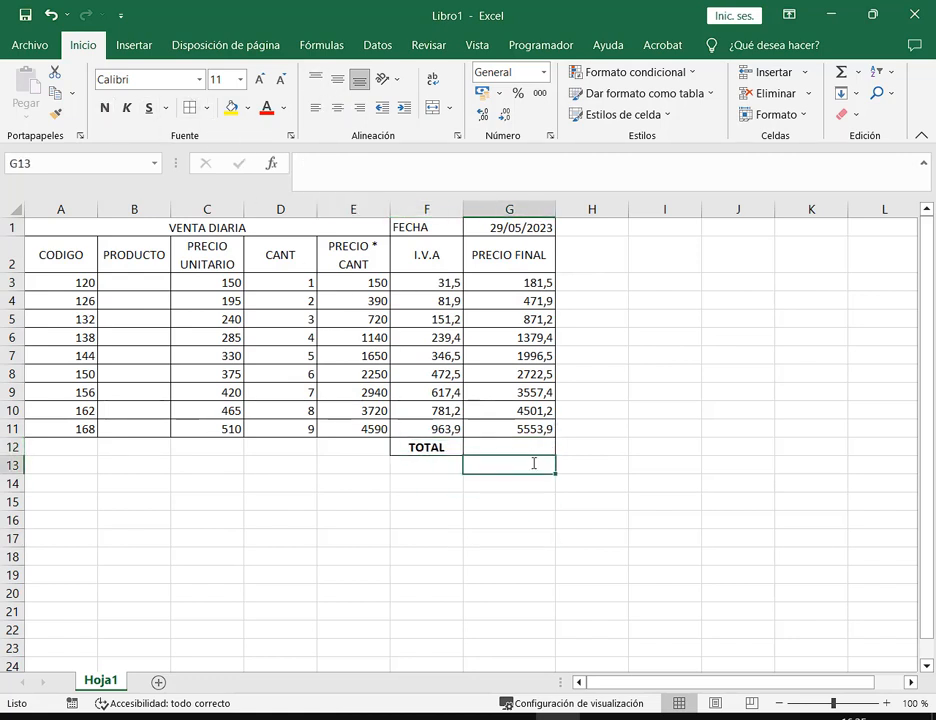
Calculate the general total in G12 with AutoSum over G3:G11, rechecking item 8 of the exercise PDF.
click(535, 451)
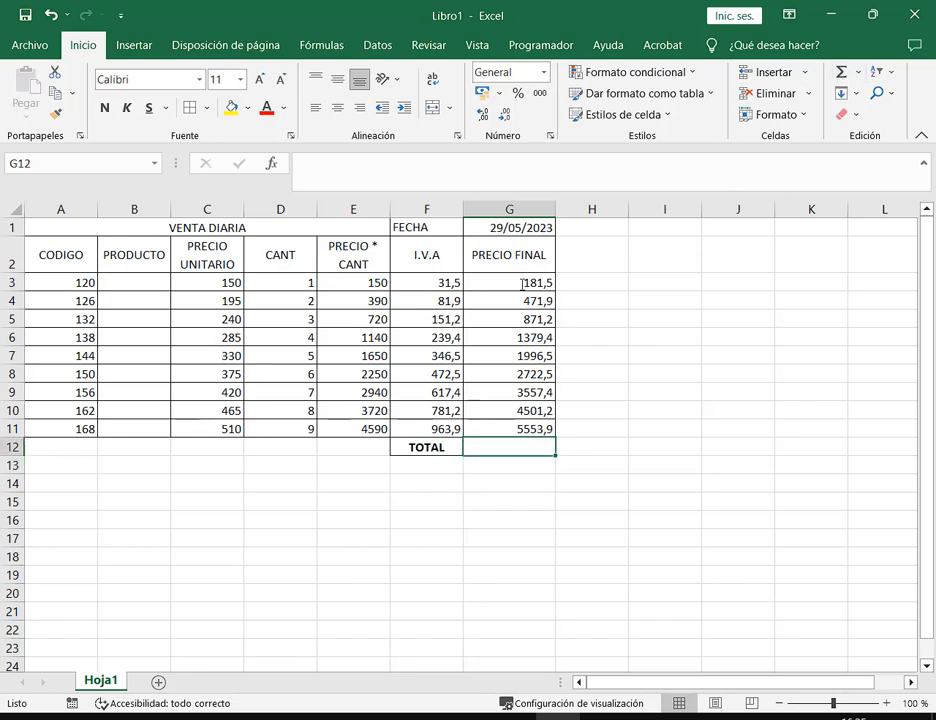
key(alt+Tab)
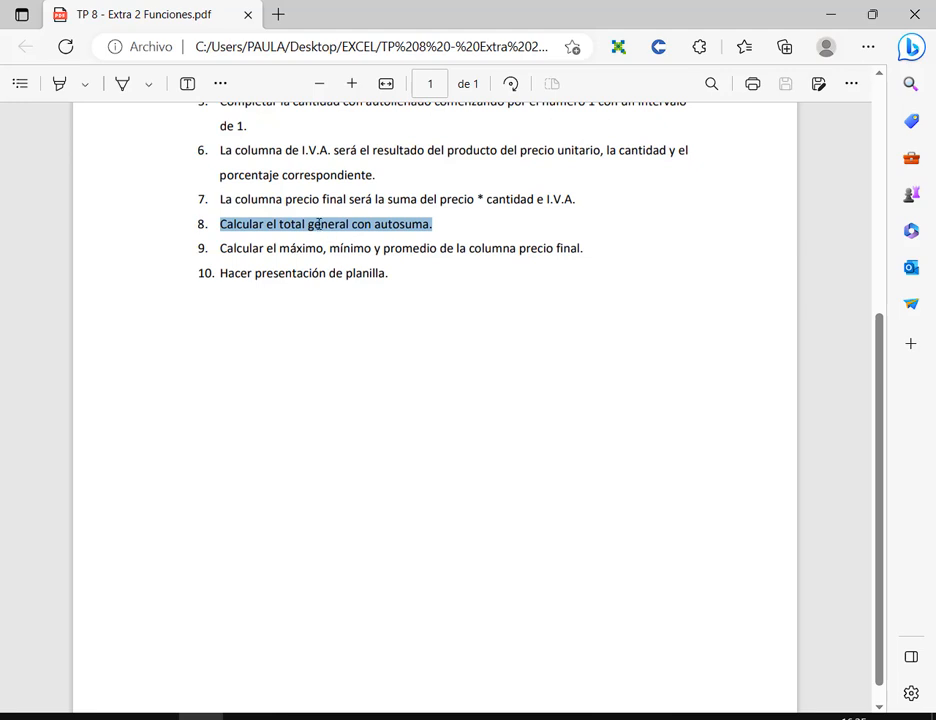
click(254, 224)
drag(221, 224, 464, 224)
drag(374, 224, 405, 224)
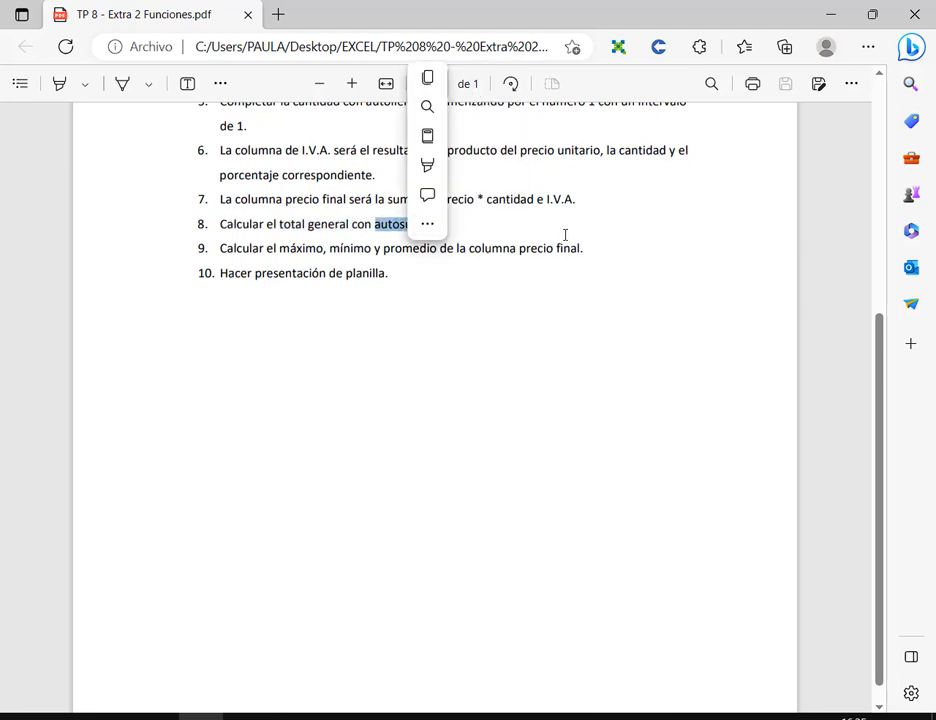
right_click(566, 235)
double_click(392, 224)
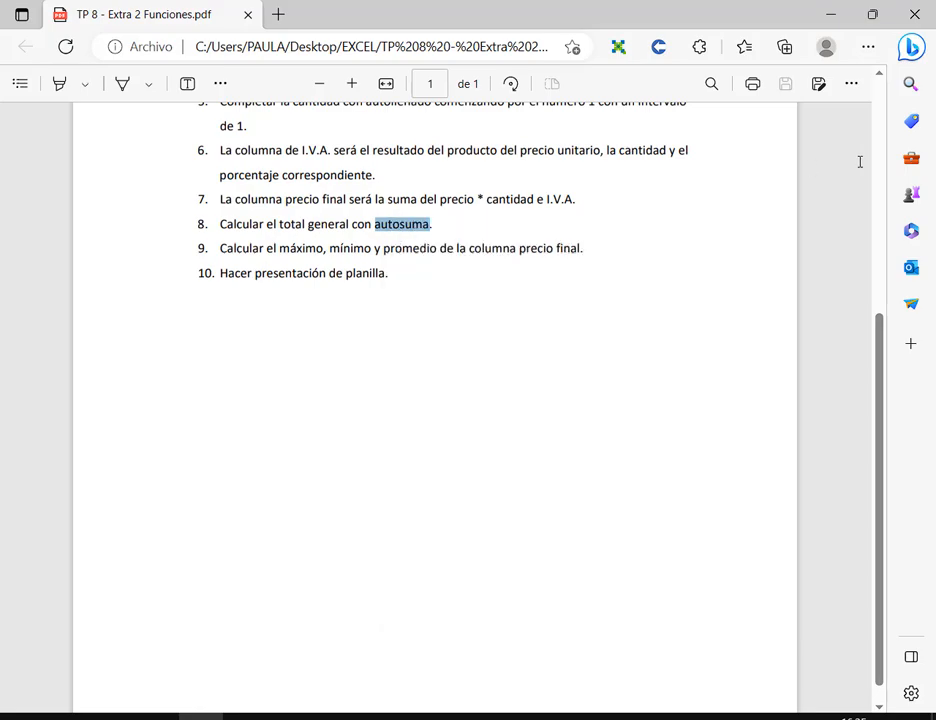
key(alt+Tab)
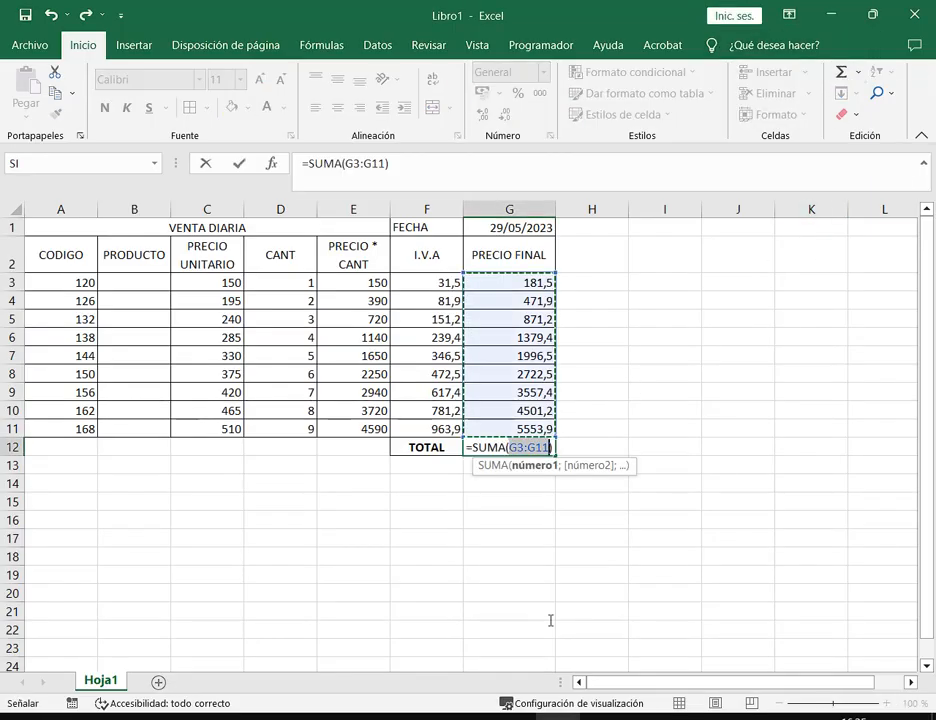
key(alt+equal)
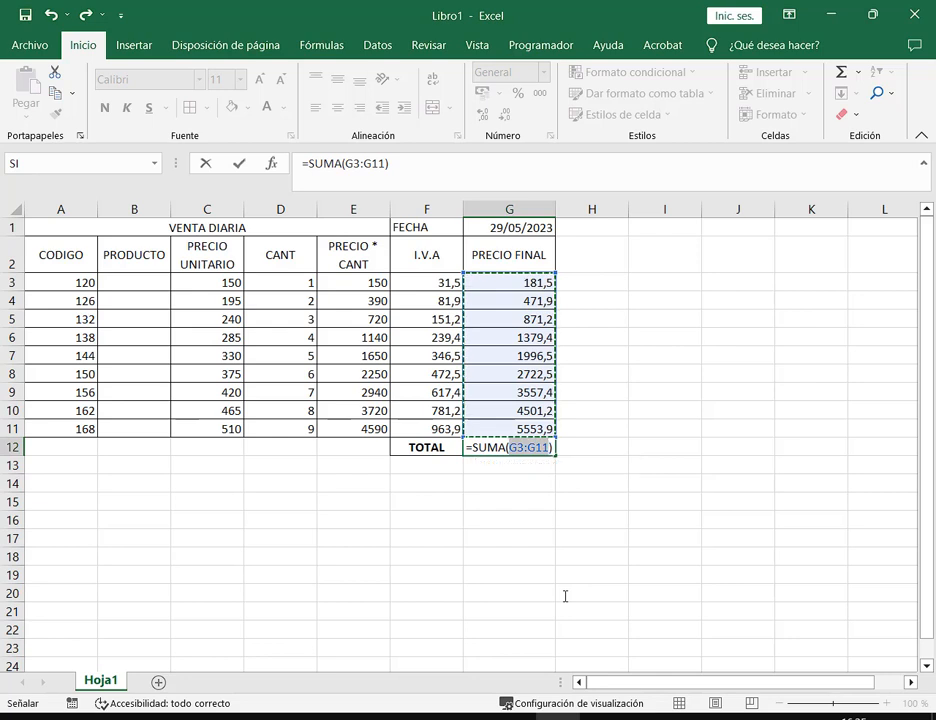
key(Return)
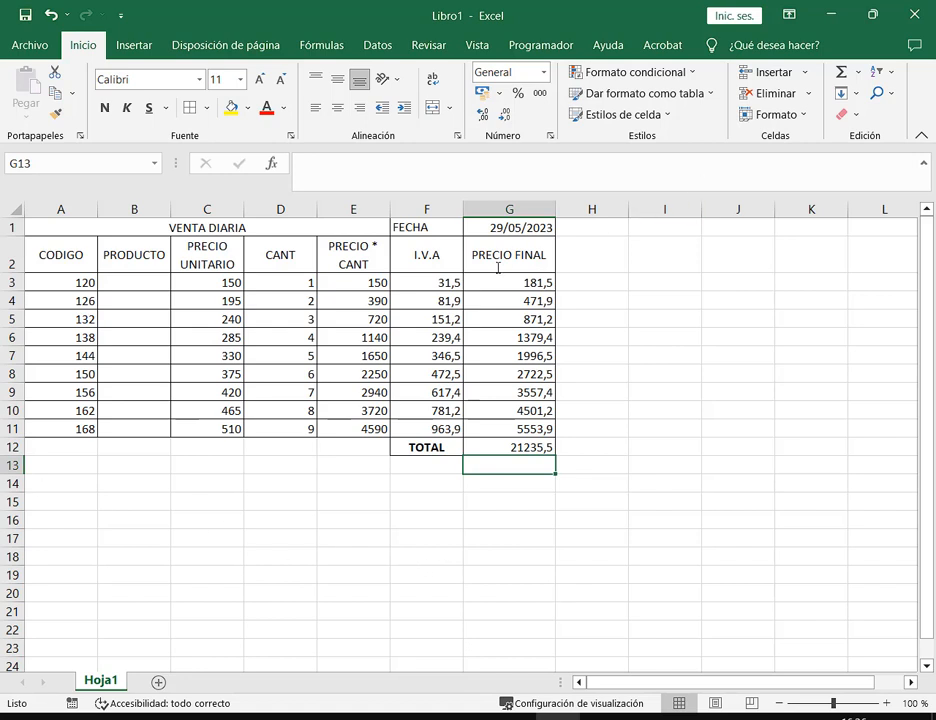
Give the column headings in A2:G2 a light blue fill and make them bold.
drag(498, 268, 25, 258)
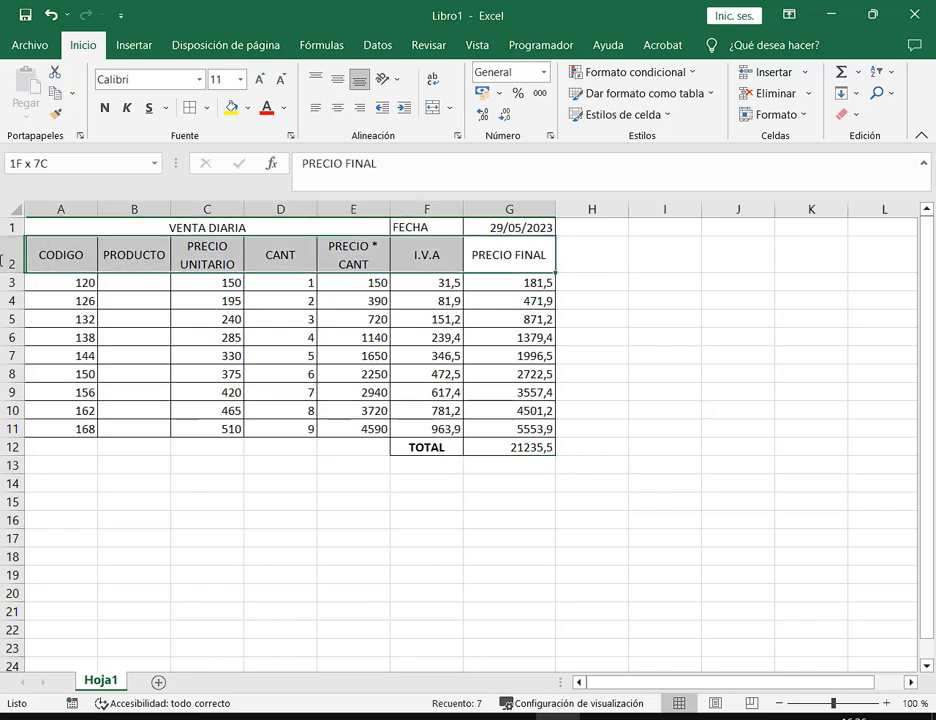
click(249, 108)
click(268, 155)
key(ctrl+n)
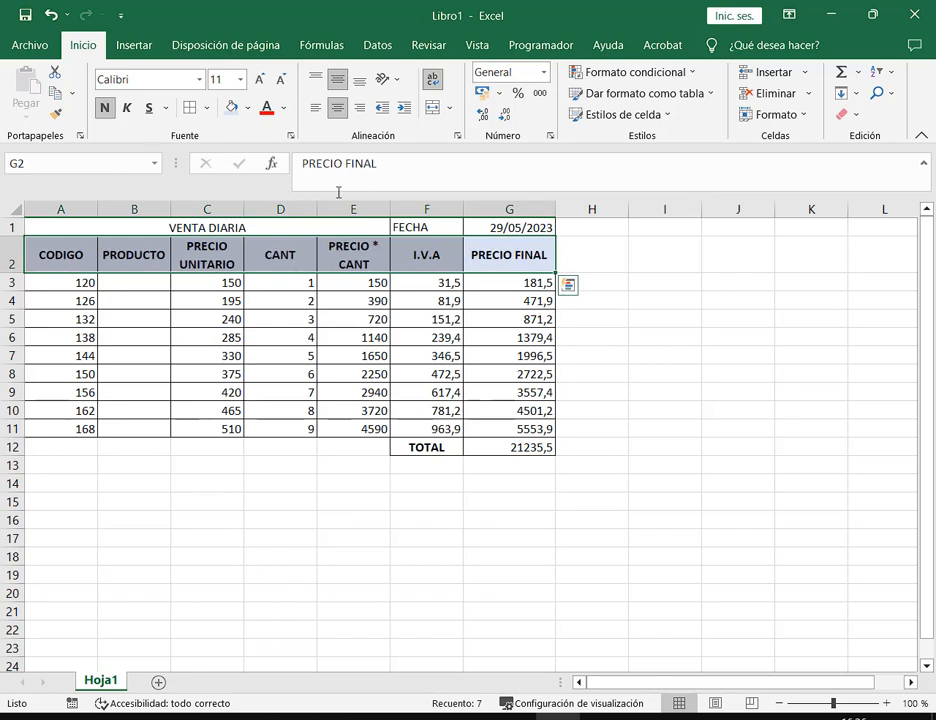
Format the title row A1:G1 with a dark blue-grey fill and white bold text.
drag(40, 227, 487, 225)
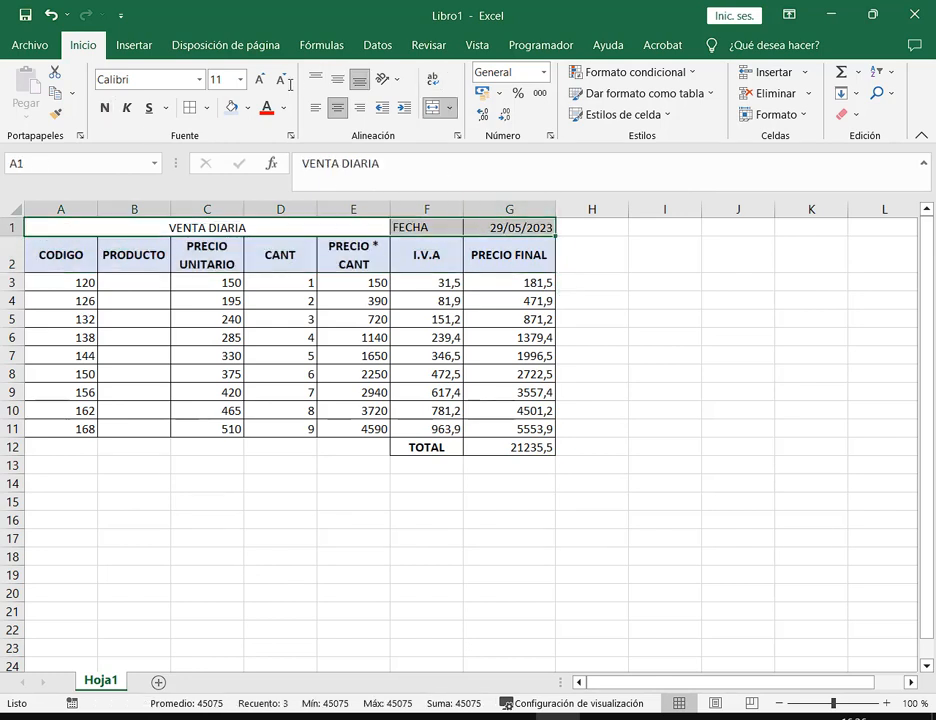
click(248, 108)
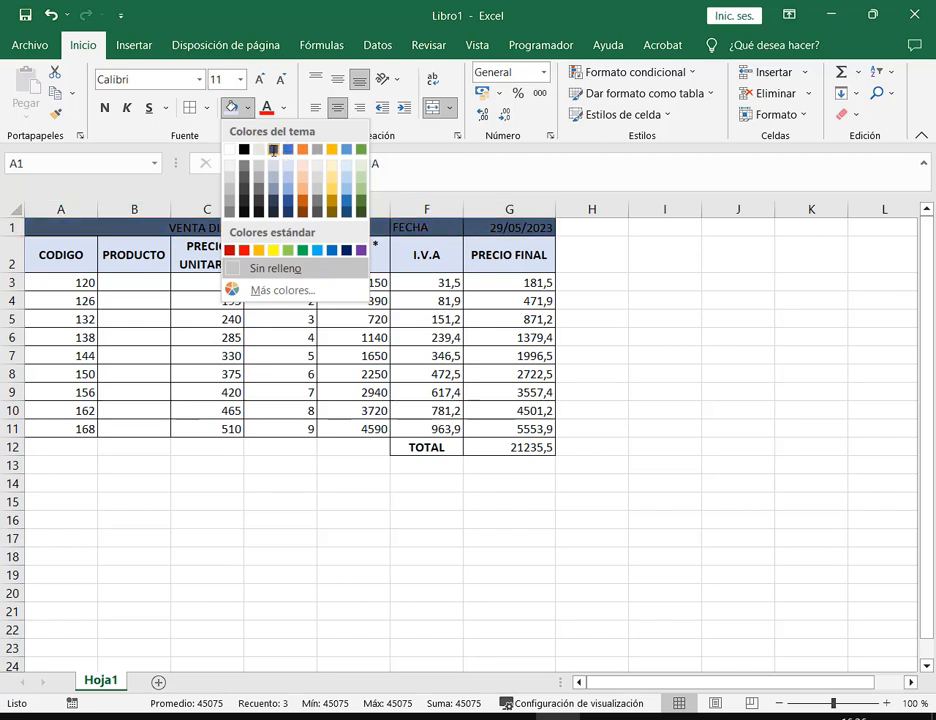
click(273, 149)
click(284, 108)
click(265, 170)
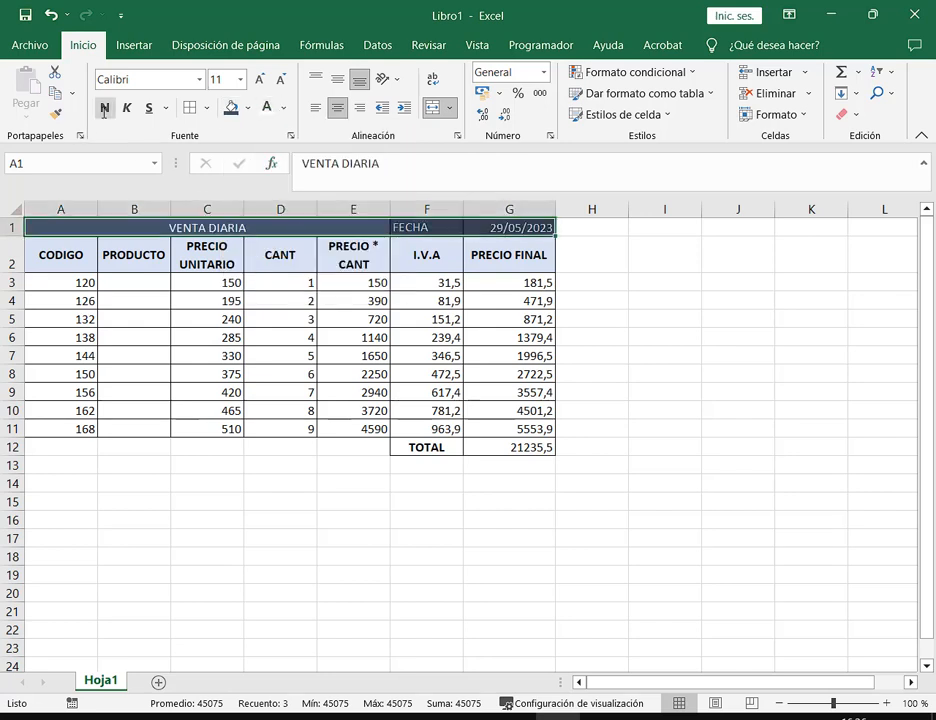
click(505, 250)
click(606, 294)
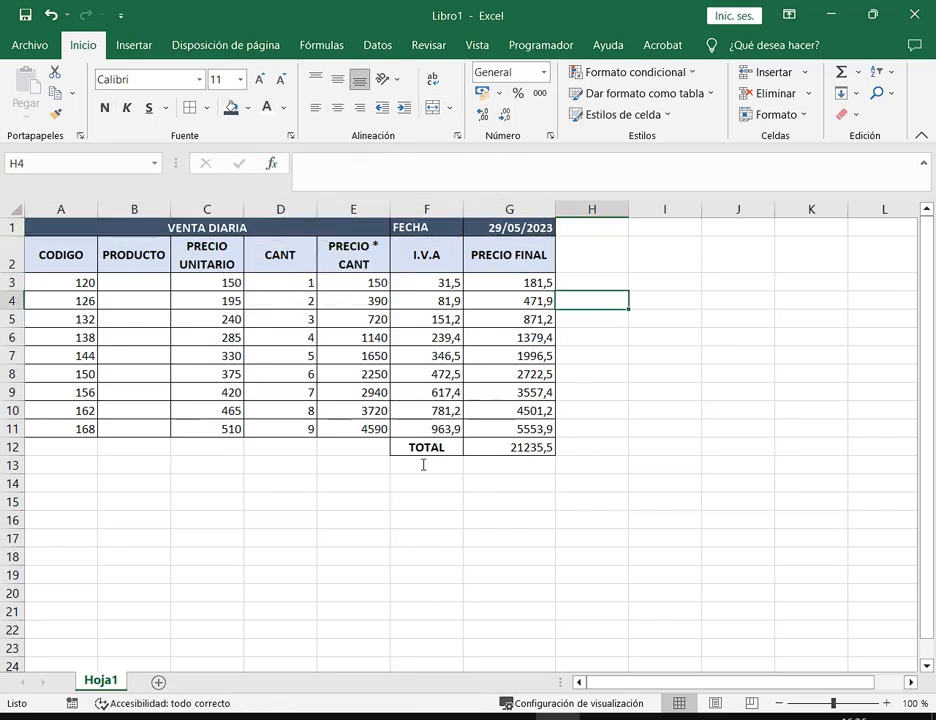
Give the TOTAL label in F12 the dark blue-grey fill with white text, and make G12 light blue and bold.
click(426, 447)
click(231, 108)
click(266, 108)
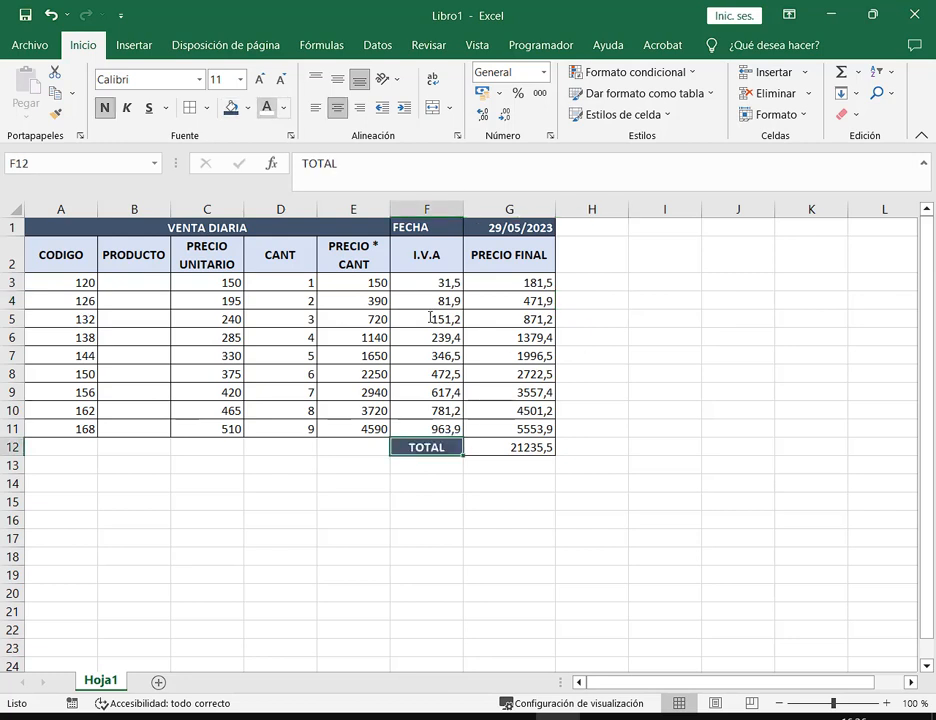
click(500, 447)
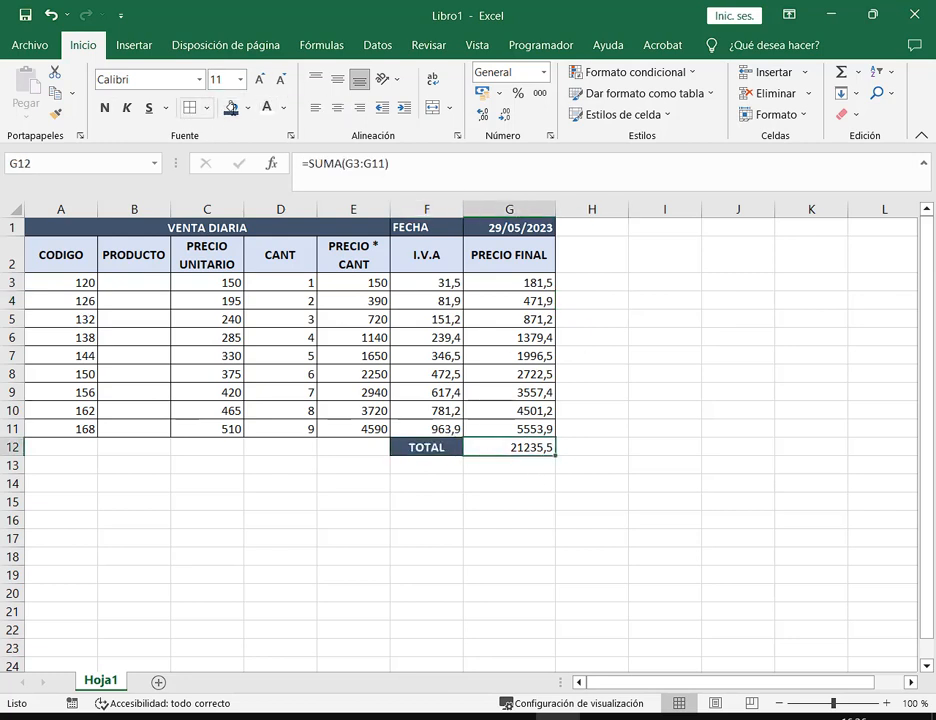
click(247, 108)
click(288, 167)
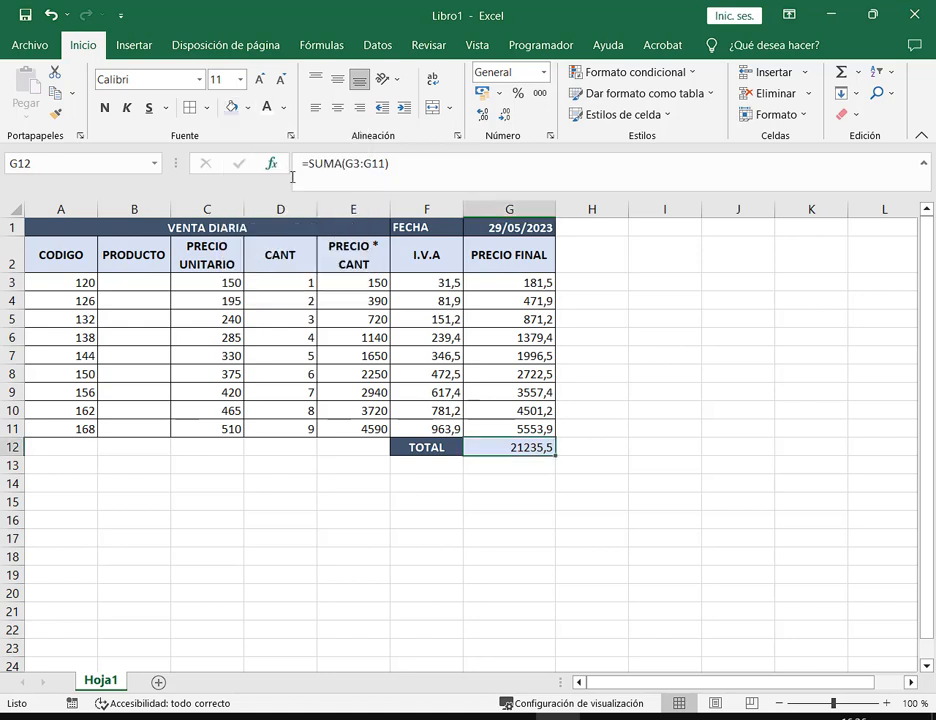
click(104, 107)
click(540, 574)
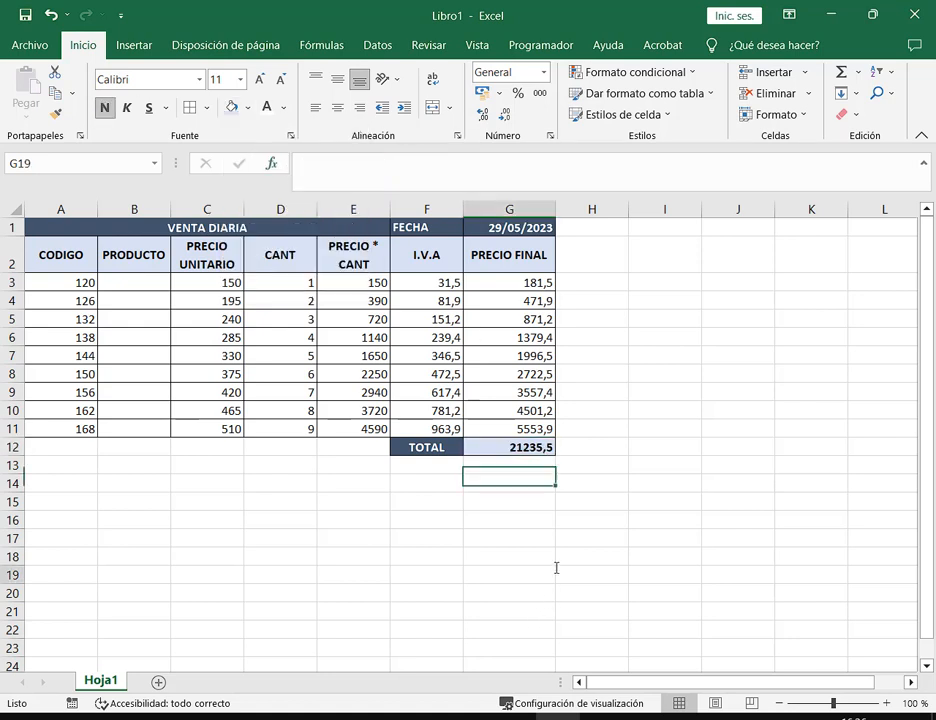
Check item 9 of the exercise PDF and enter the labels Promedio, Maximo and Minimo in F13:F15, below TOTAL.
click(201, 718)
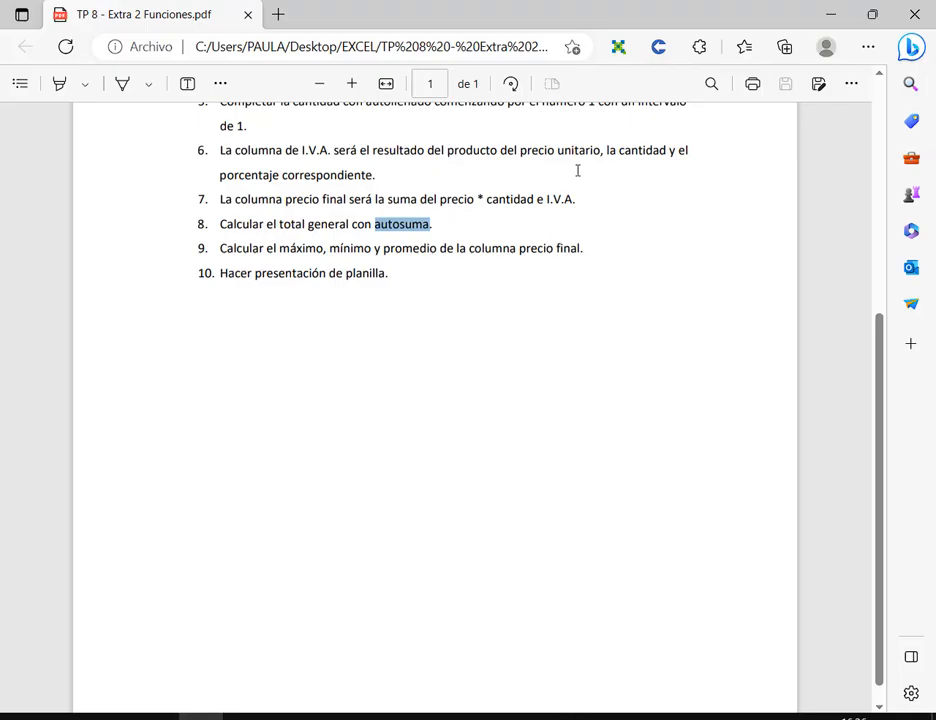
drag(217, 251, 462, 267)
click(334, 264)
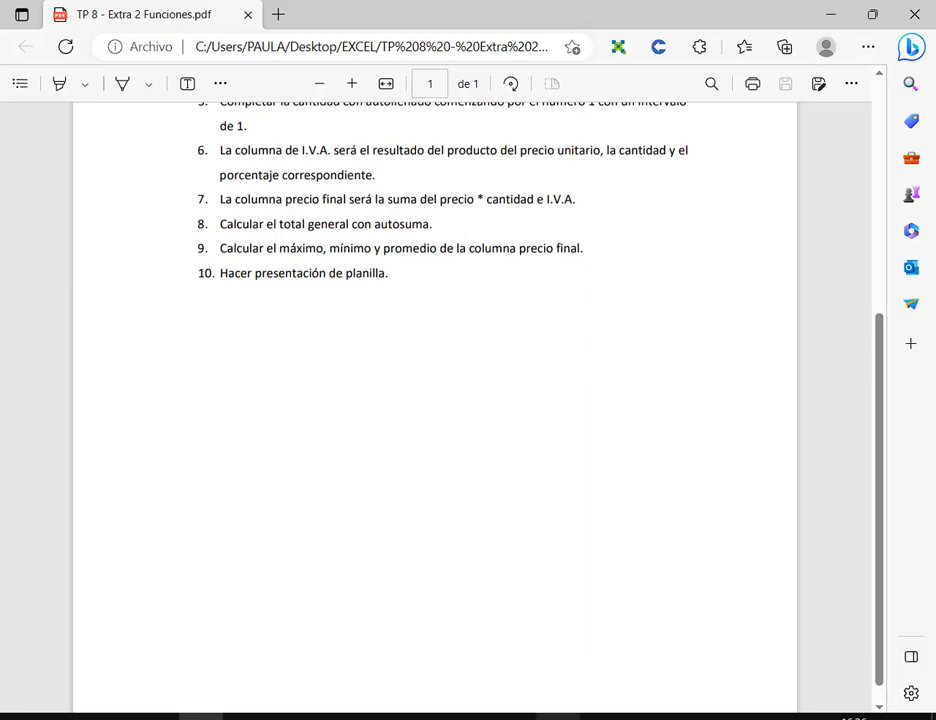
click(558, 716)
click(441, 467)
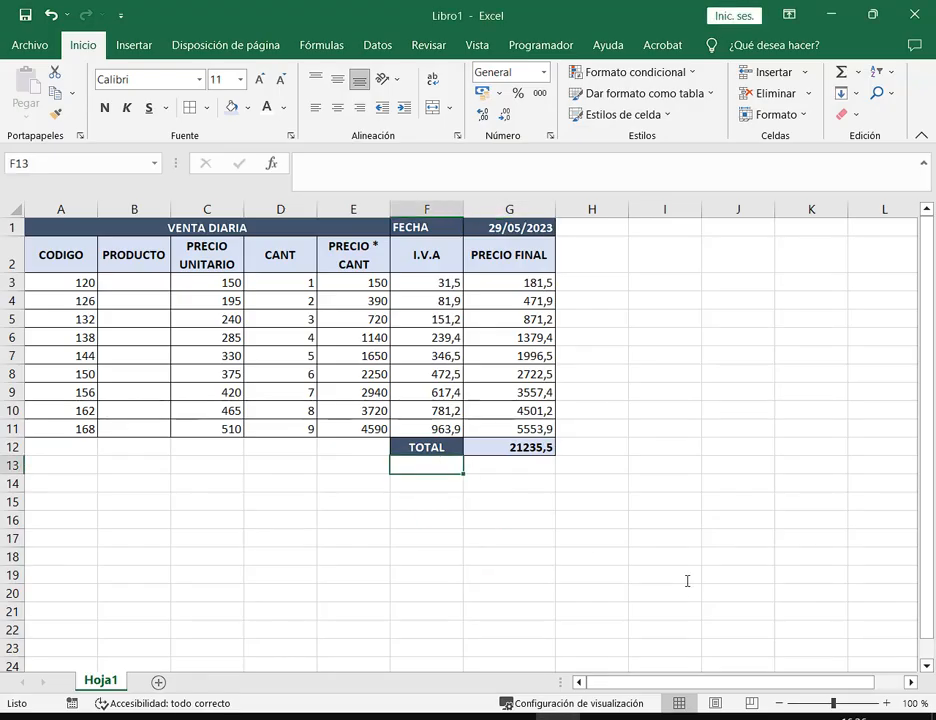
text(p)
key(BackSpace)
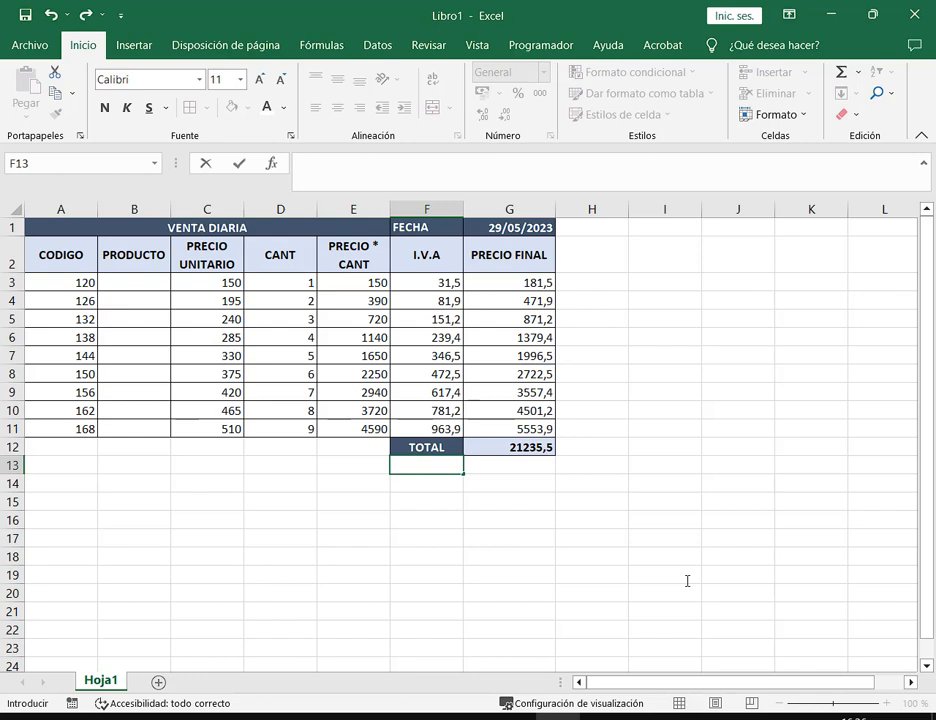
text(Promedio)
key(Return)
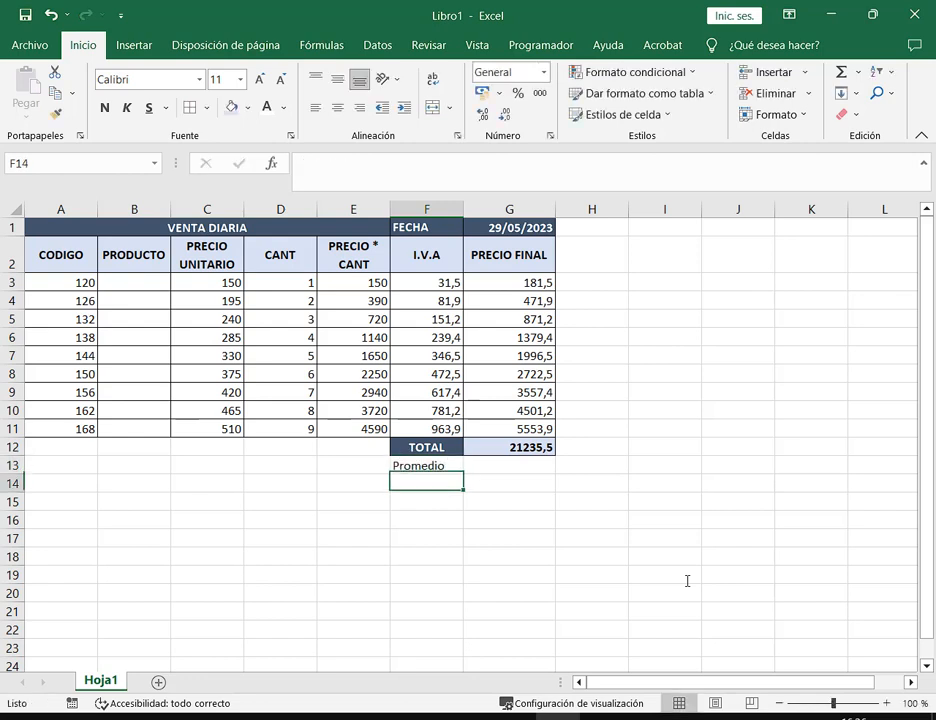
text(Maximo)
key(Return)
text(Min)
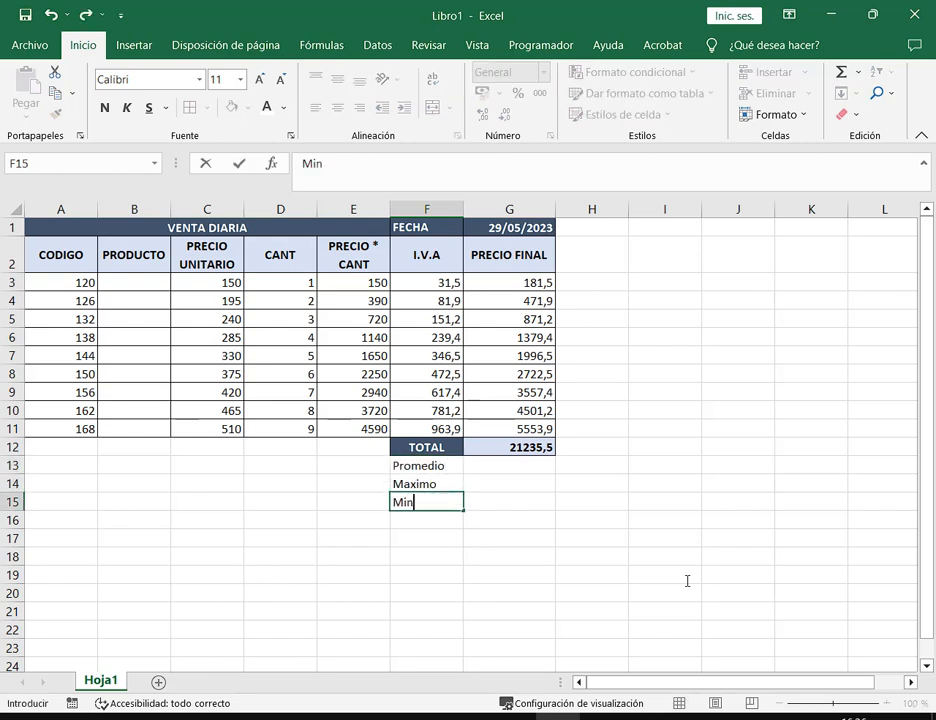
text(imo)
key(Return)
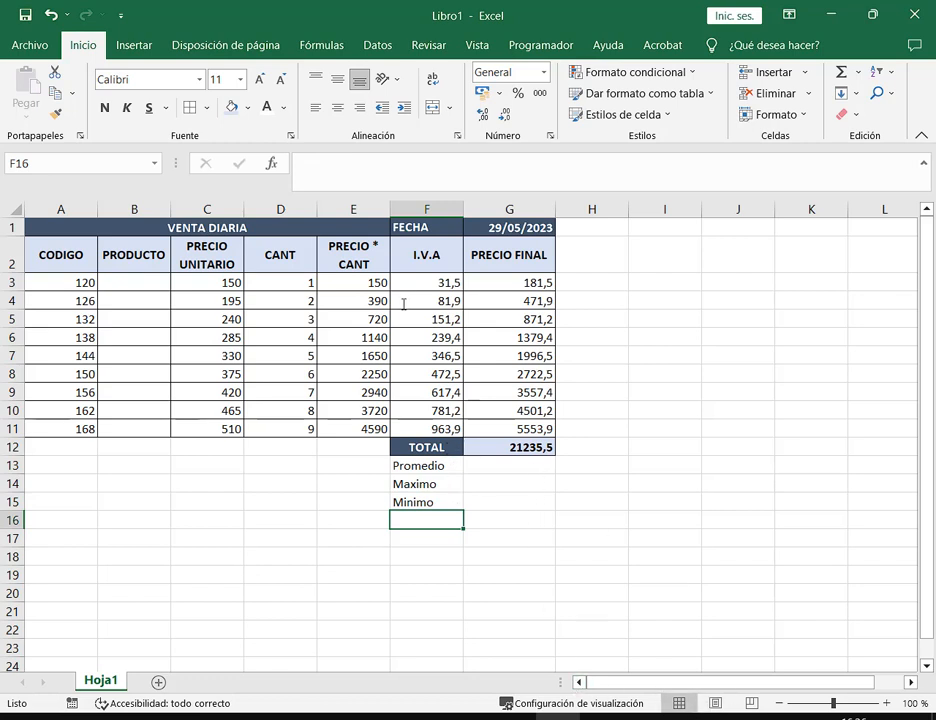
Move the summary block F12:G15 below the table, starting at A15.
drag(426, 447, 505, 500)
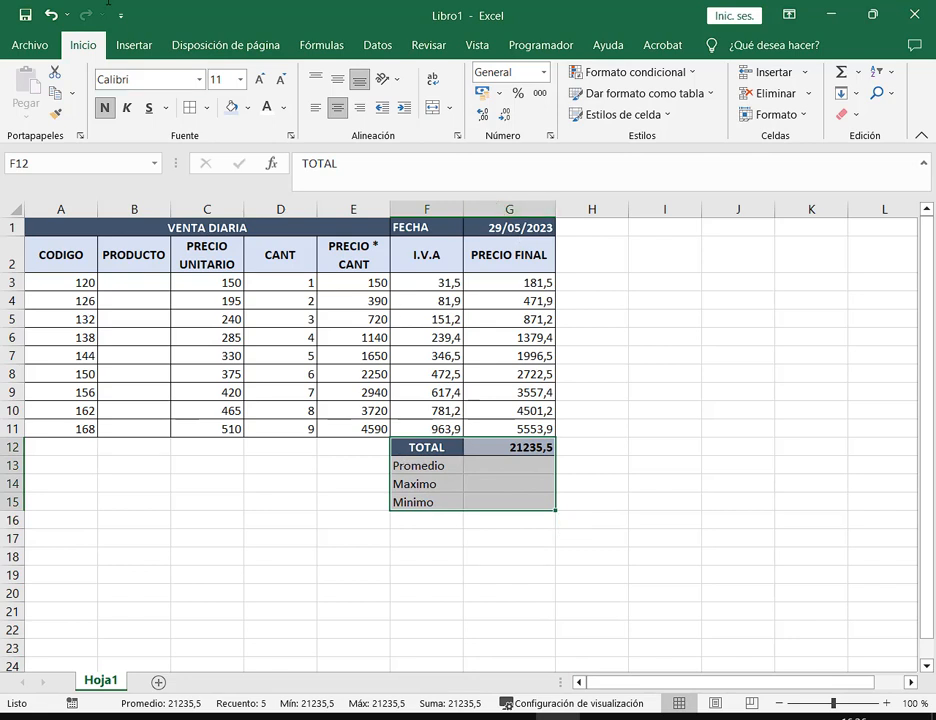
right_click(429, 468)
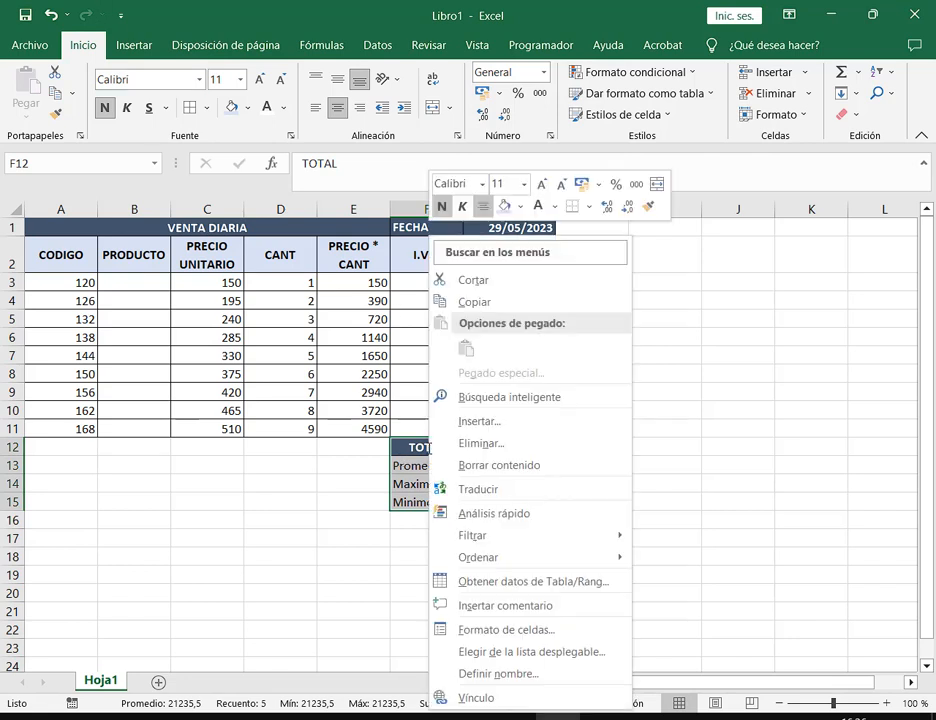
click(484, 279)
click(67, 505)
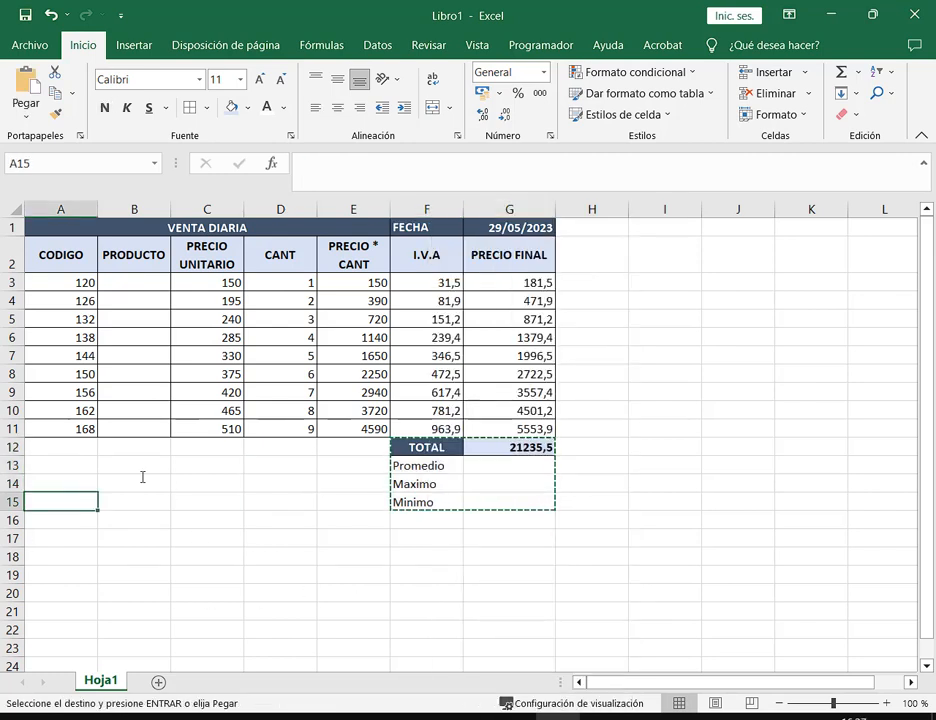
click(25, 80)
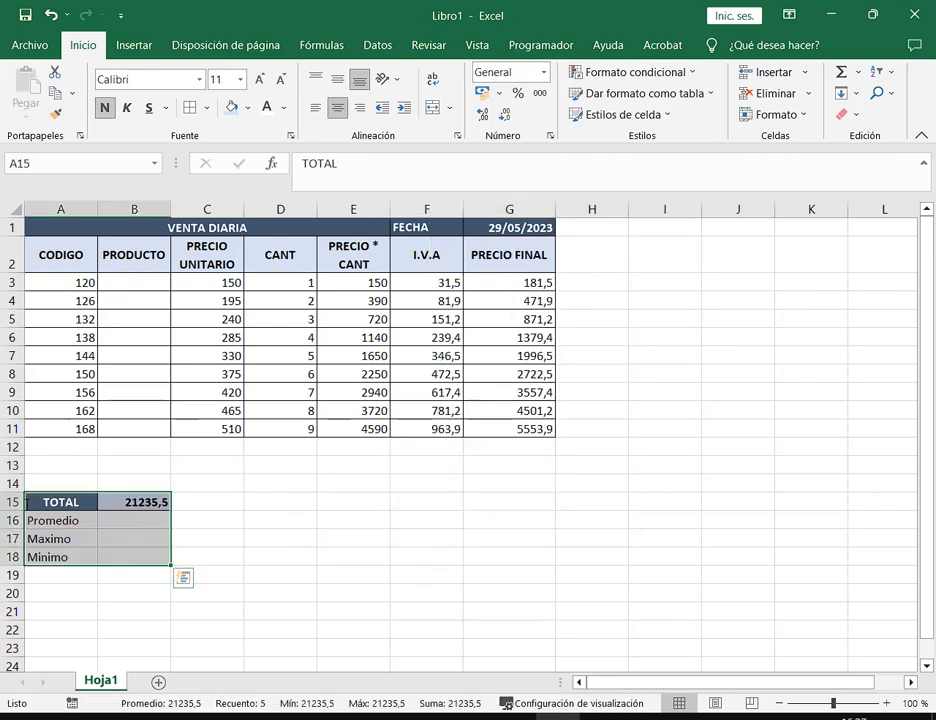
click(250, 556)
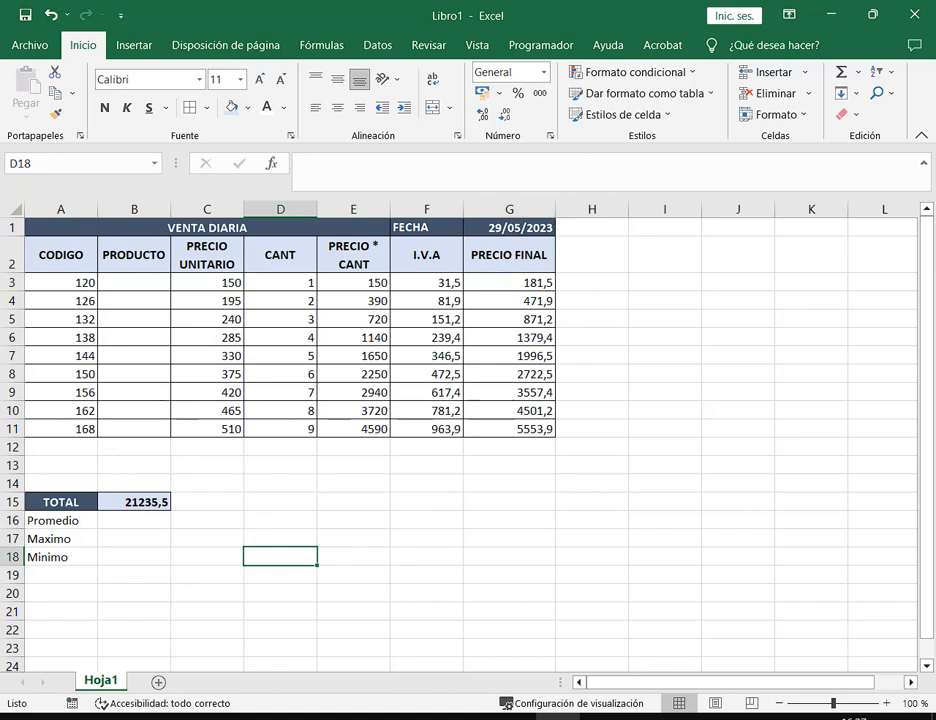
Enter the heading Precio Final in A14, above TOTAL, and merge and centre it across A14:B14.
click(75, 482)
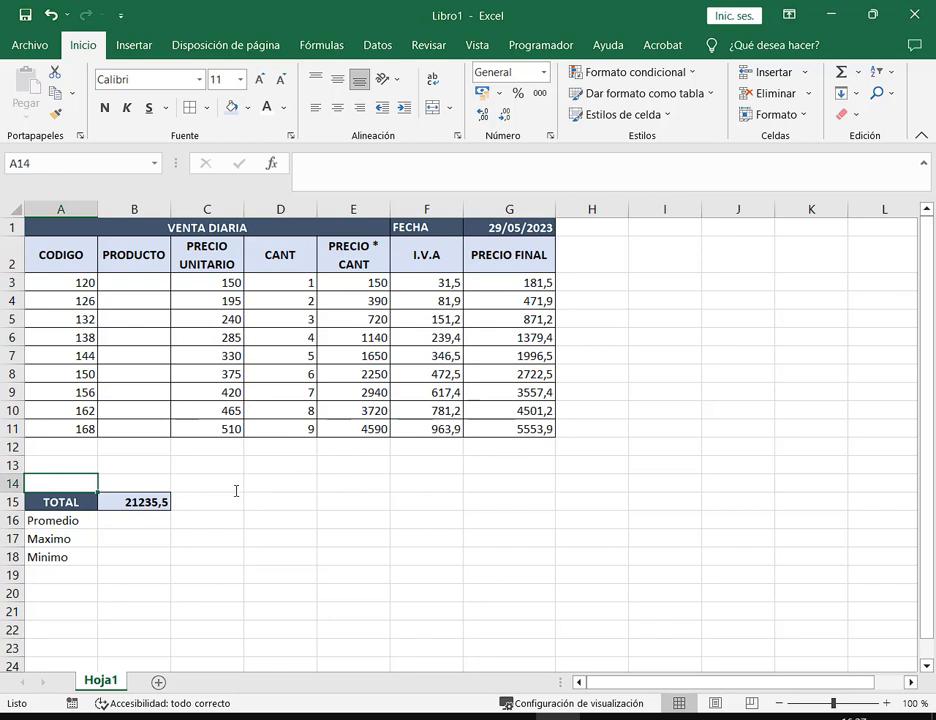
text(Promedio)
key(BackSpace)
key(BackSpace)
key(BackSpace)
key(BackSpace)
key(BackSpace)
key(BackSpace)
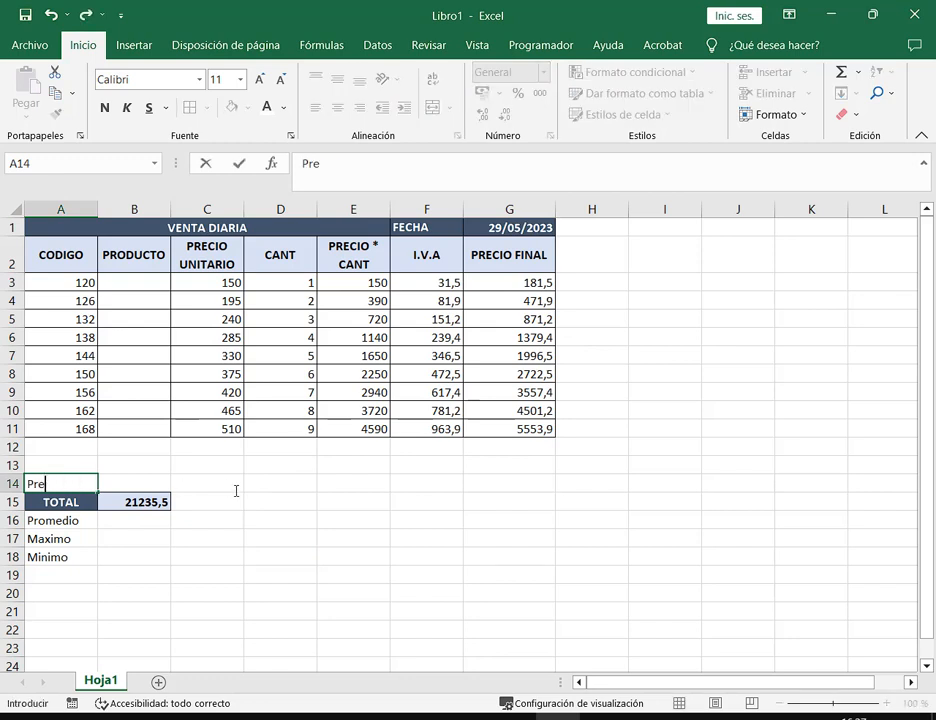
text(ecio Final)
key(Return)
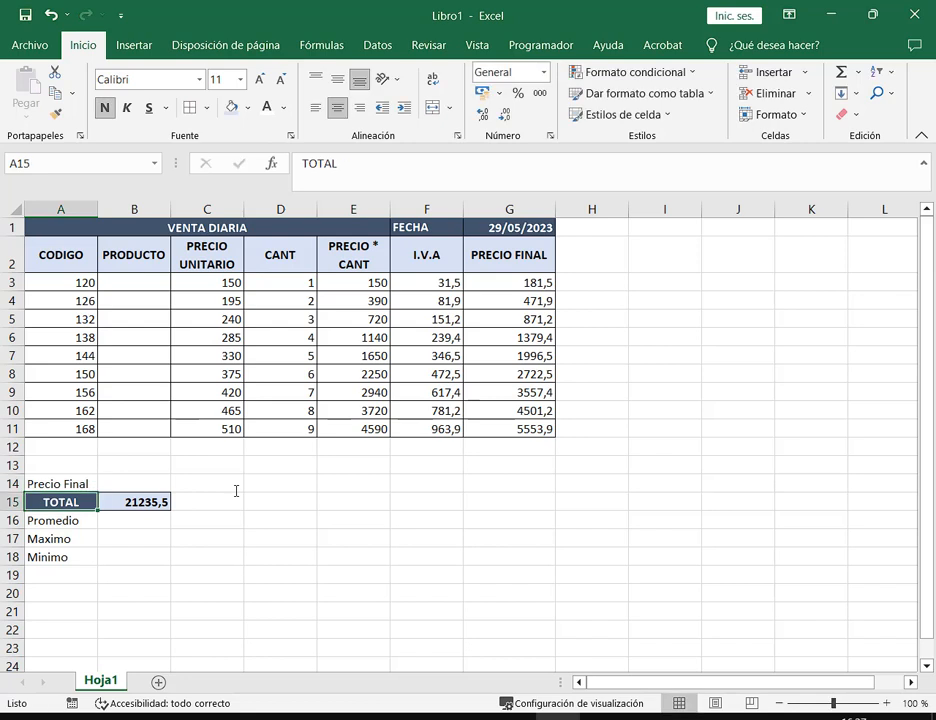
drag(50, 484, 134, 484)
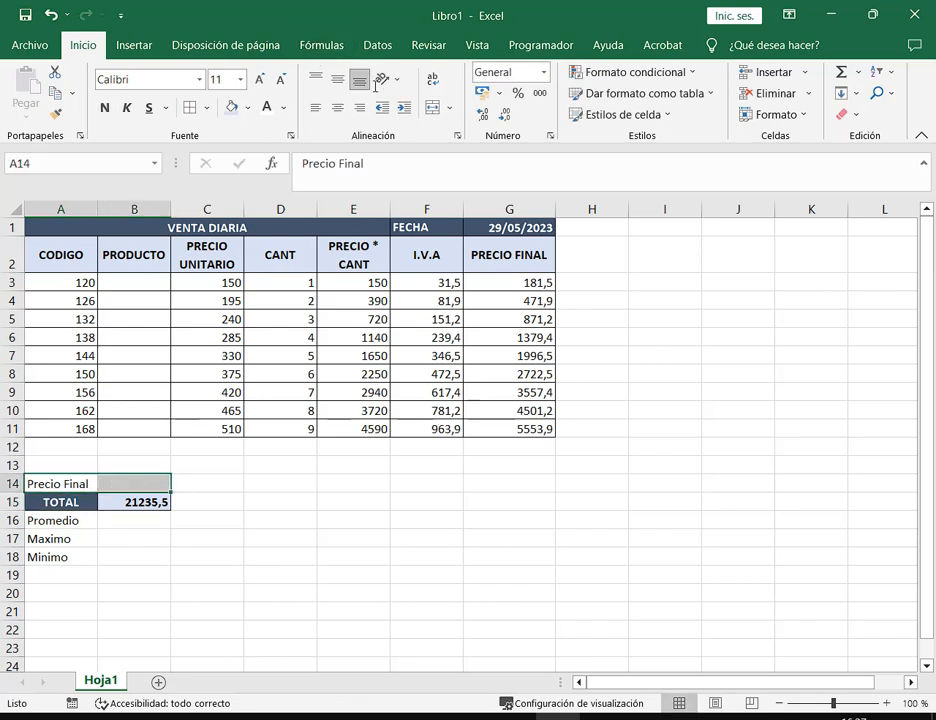
click(432, 107)
click(155, 541)
Try clearing the Precio Final heading and moving the total from B15 to G15, and undo both changes.
click(73, 484)
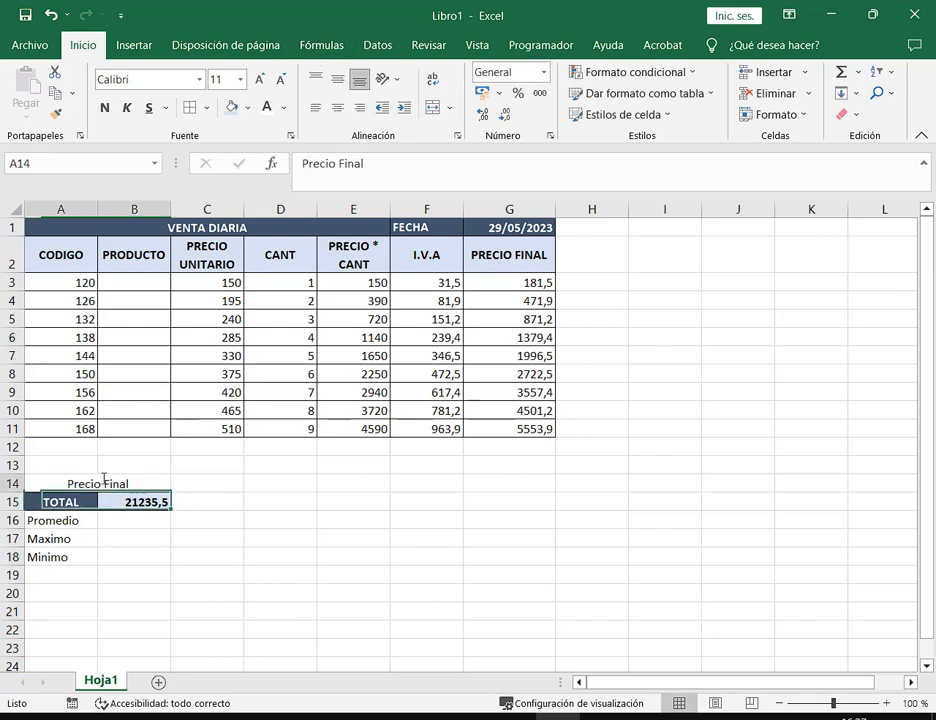
key(Delete)
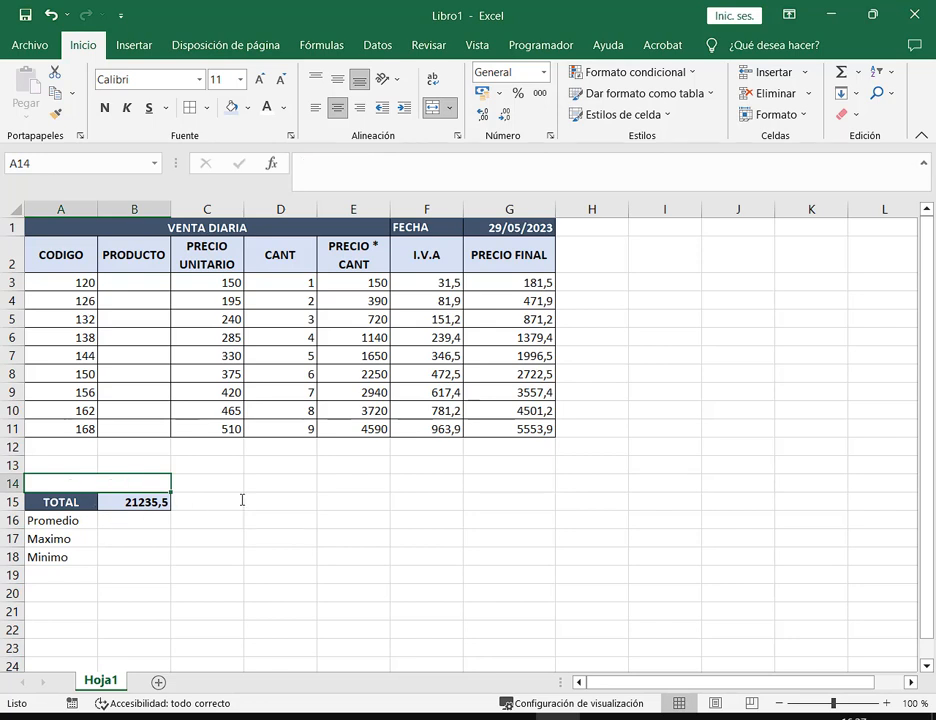
click(290, 518)
click(145, 502)
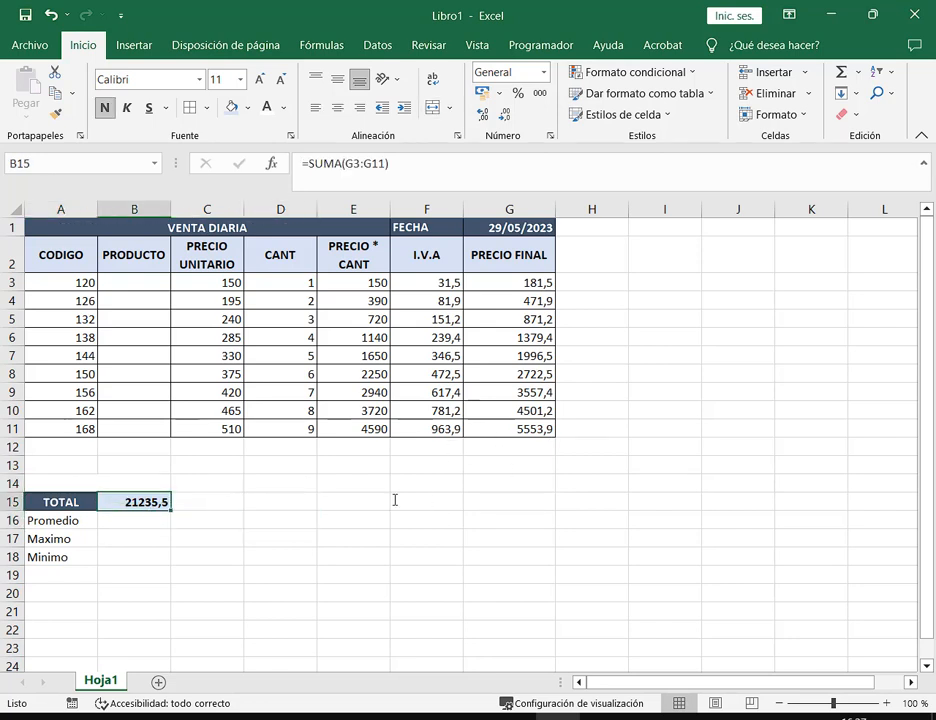
drag(153, 508, 507, 501)
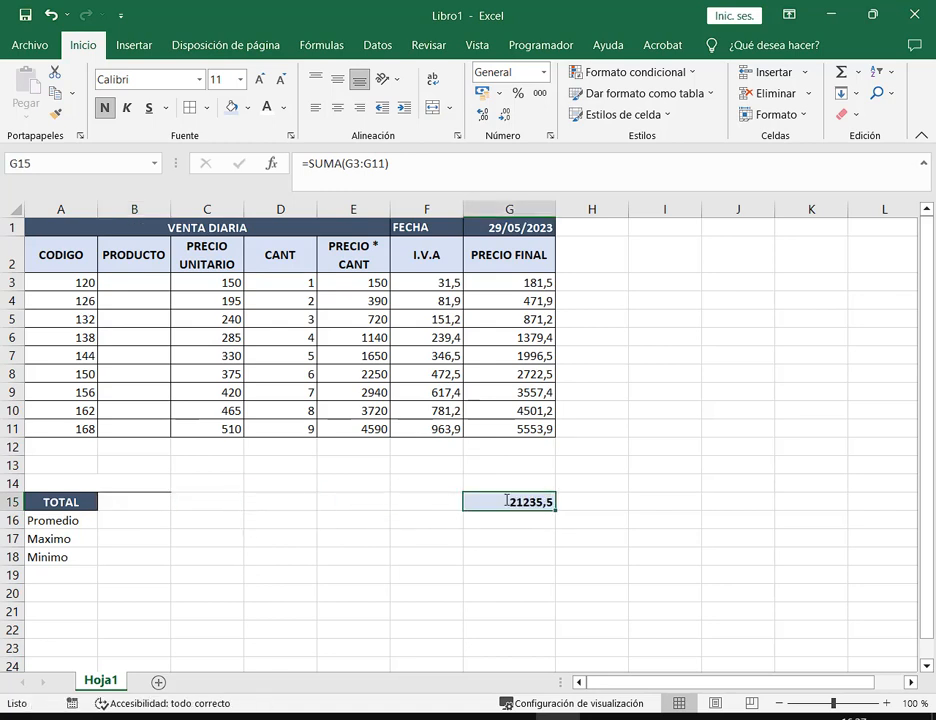
drag(109, 505, 449, 503)
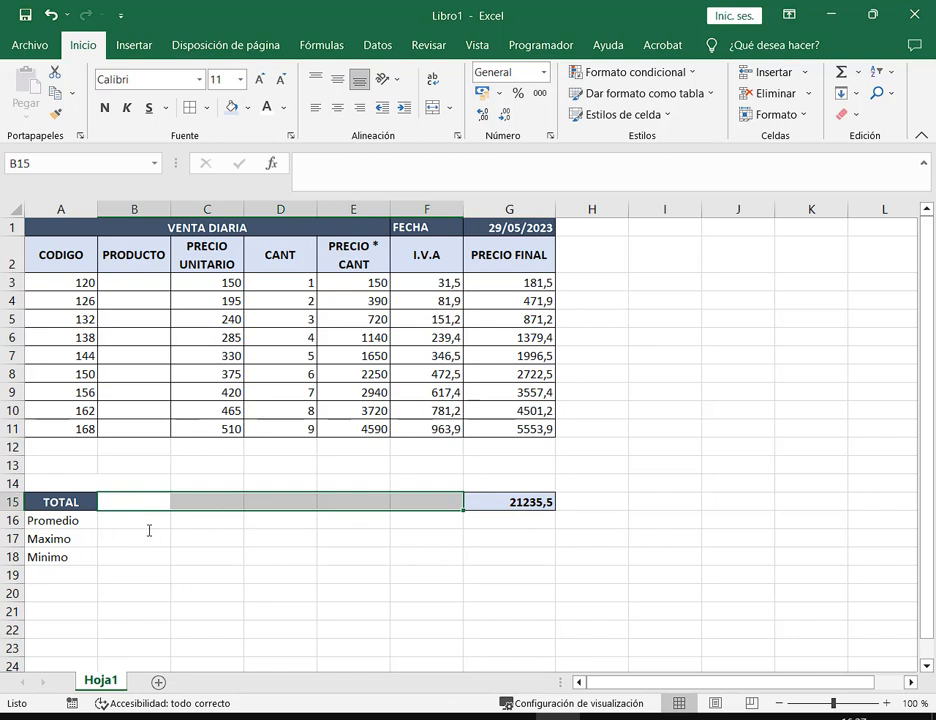
drag(520, 525, 510, 560)
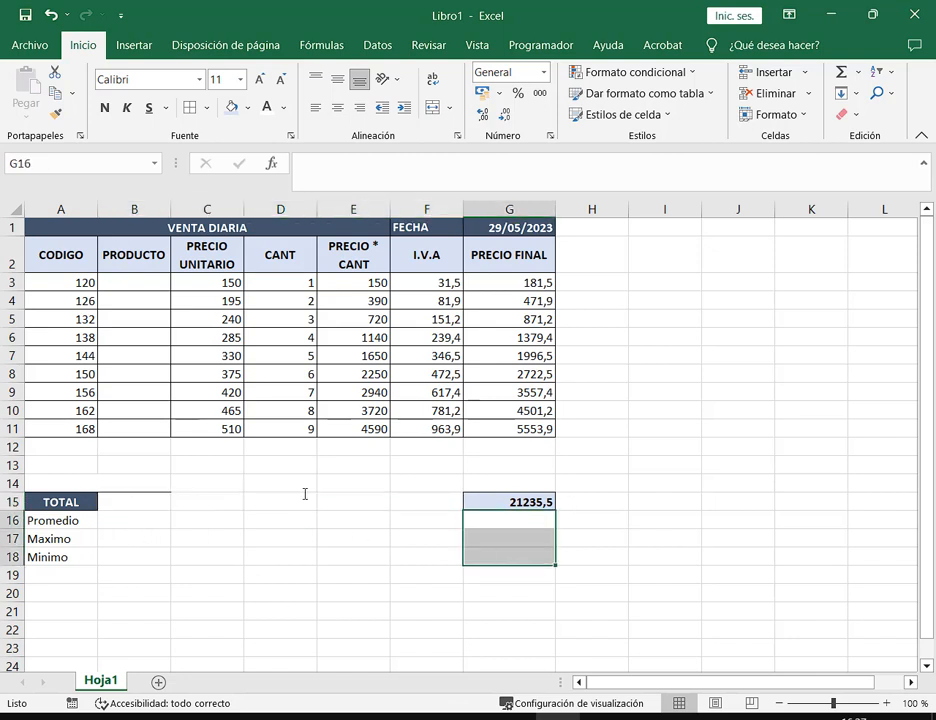
key(ctrl+z)
key(ctrl+z)
click(90, 537)
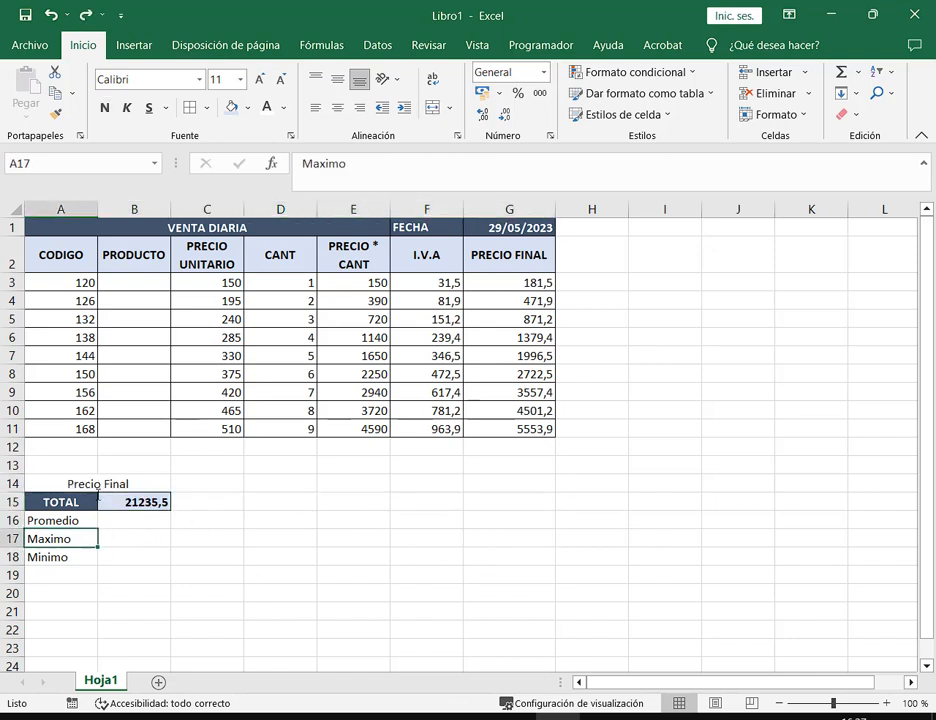
Clear the Precio Final heading in A14 and move the summary block back to F12:G15.
click(95, 485)
key(Delete)
drag(106, 502, 444, 453)
click(660, 482)
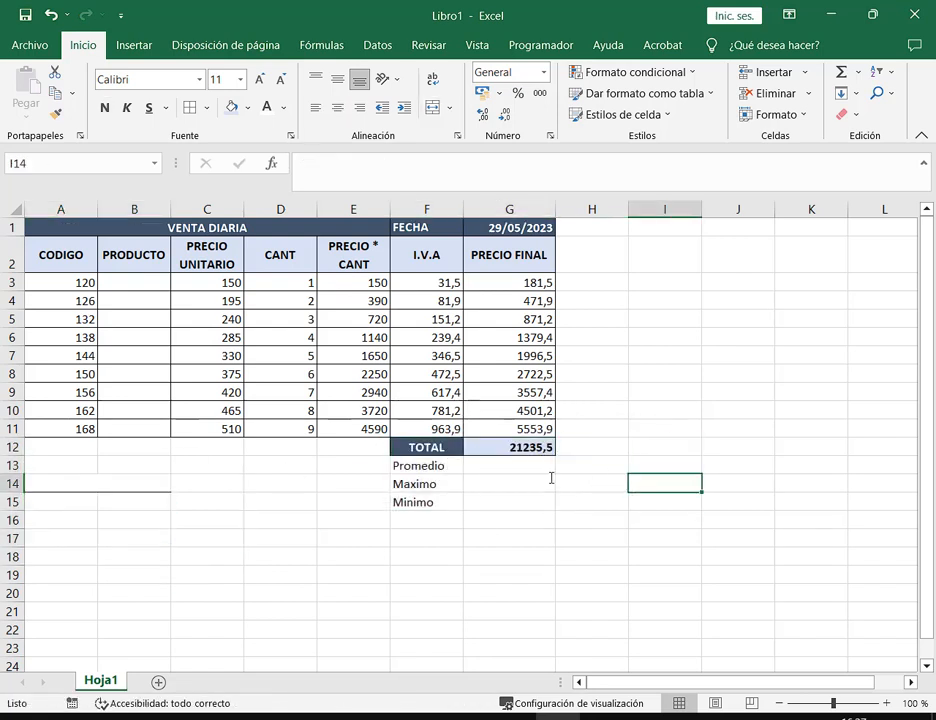
Clear the formats of the empty merged cell A14:B14 below the table.
click(137, 483)
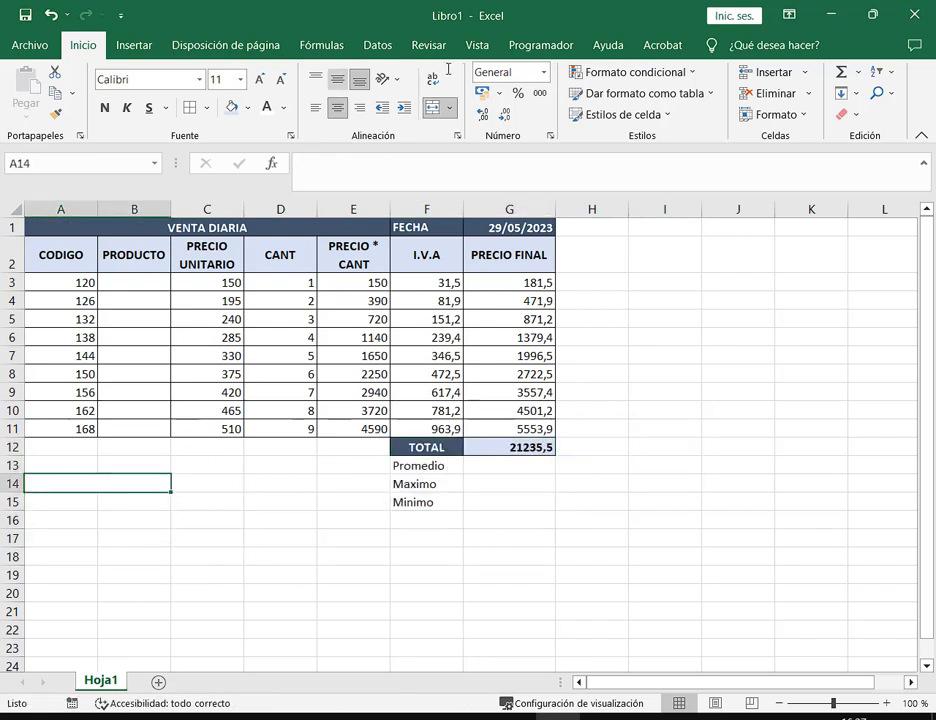
click(847, 115)
click(850, 156)
click(753, 440)
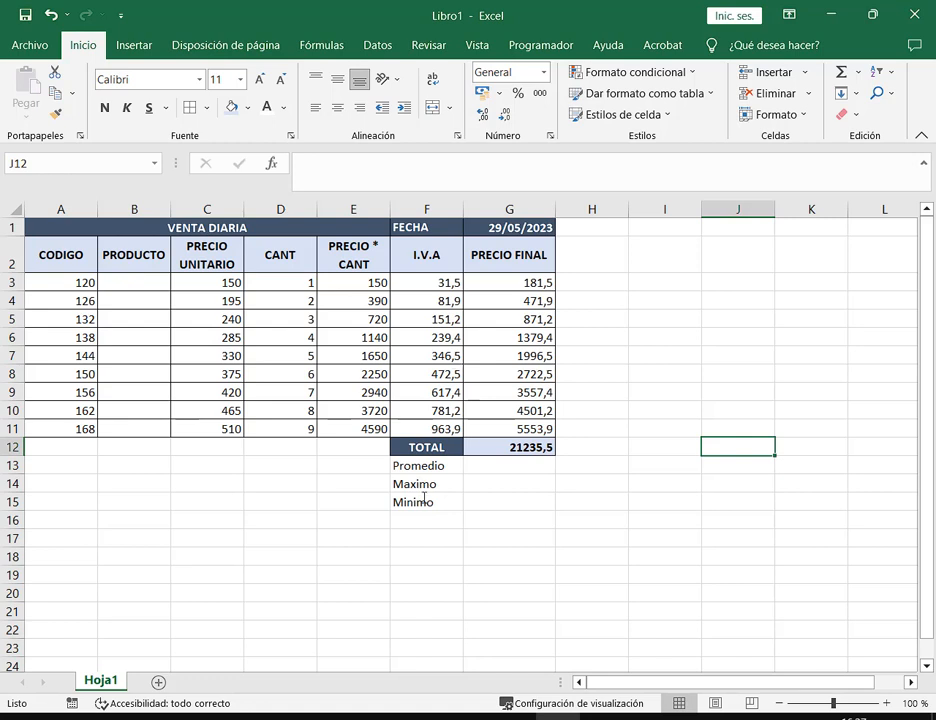
Give F13:G15 borders and a light blue fill, and make the labels in F13:F15 bold, white and centred on dark blue.
drag(439, 466, 495, 503)
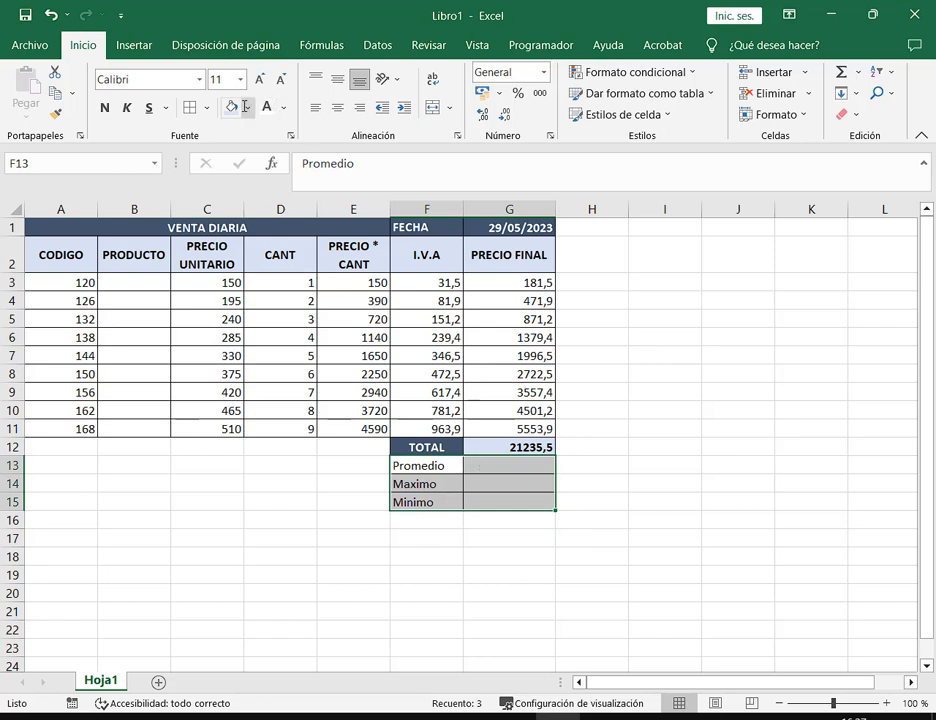
click(232, 107)
drag(425, 466, 432, 501)
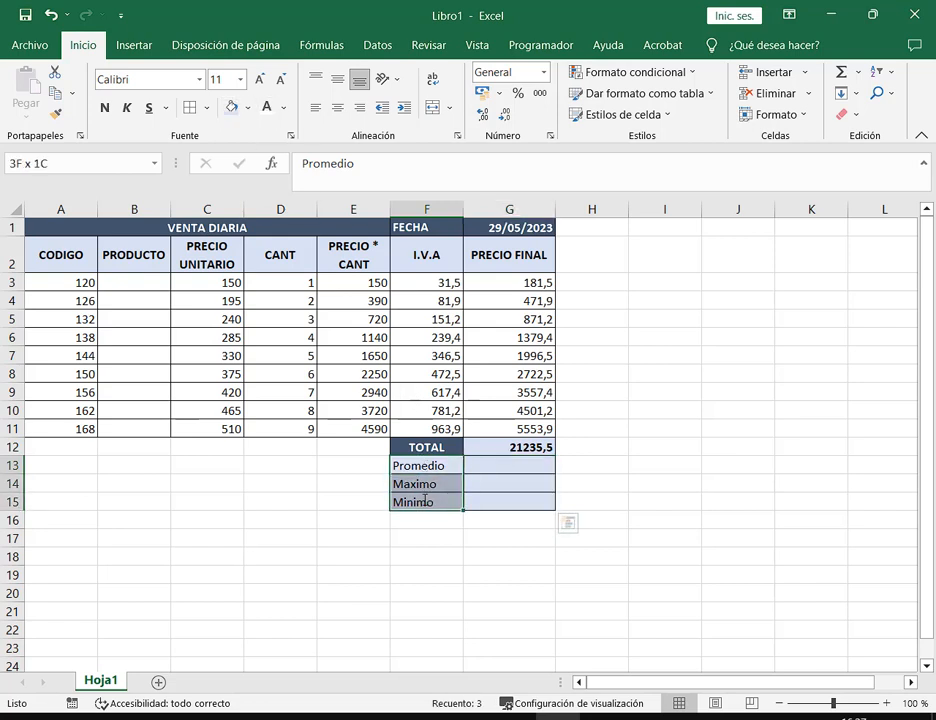
click(267, 107)
click(105, 107)
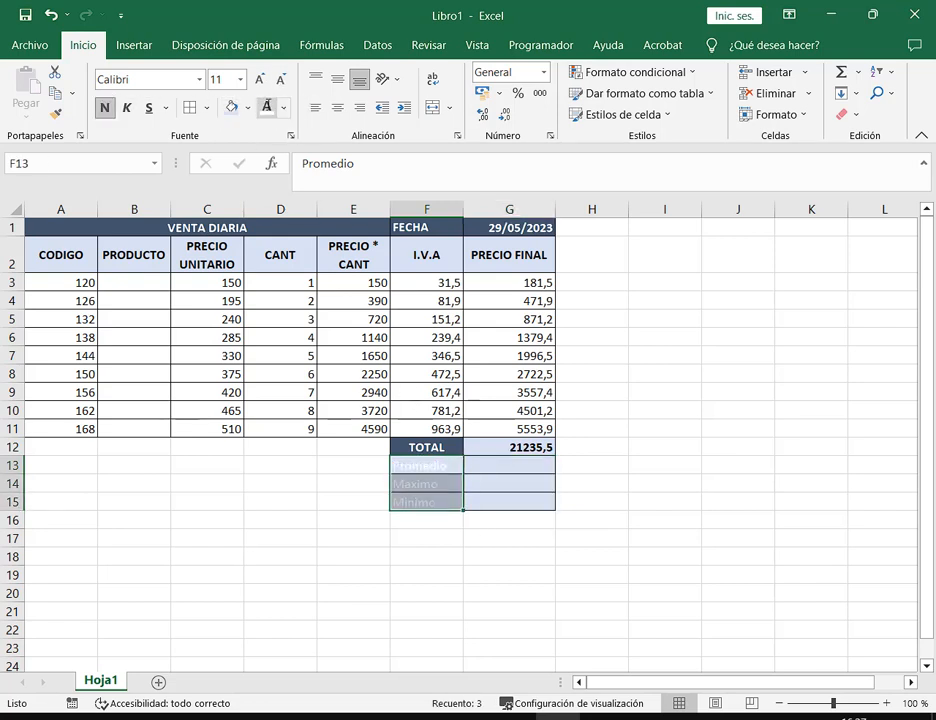
click(247, 107)
click(277, 148)
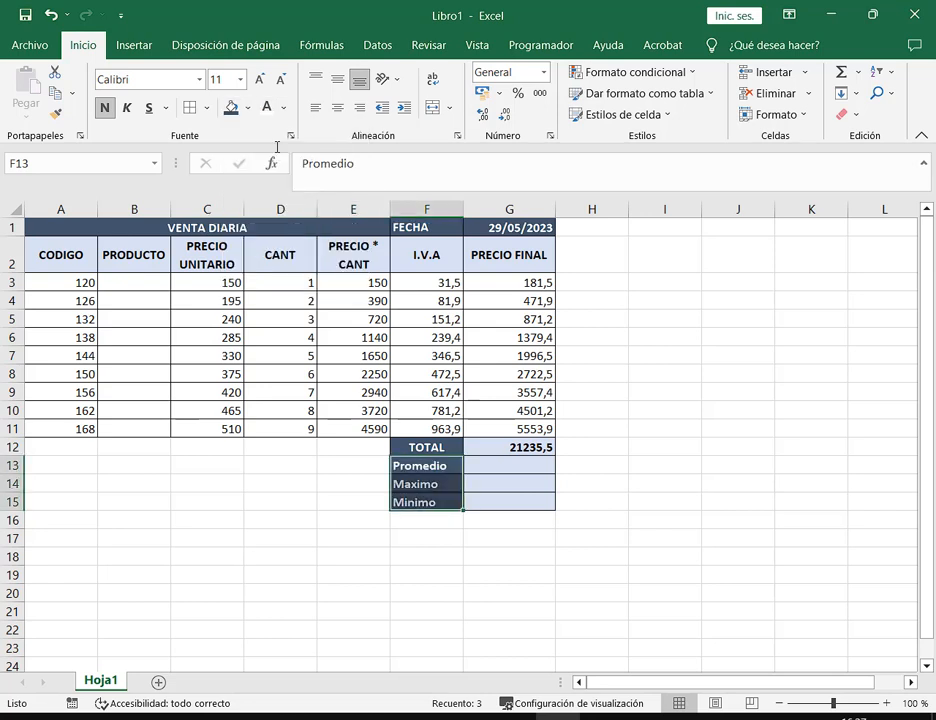
click(337, 107)
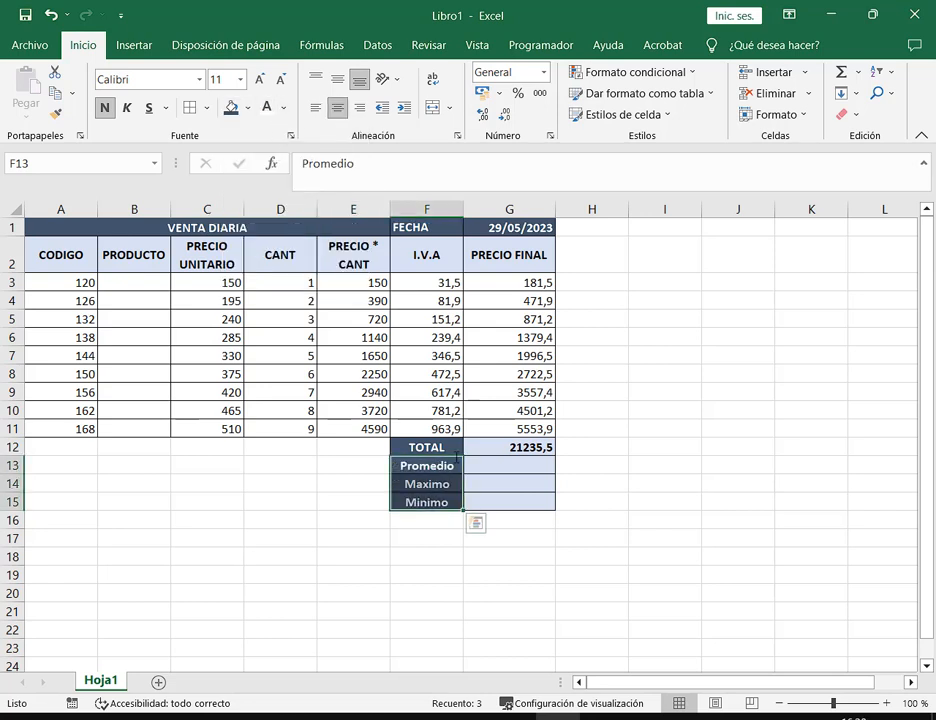
Enter the average of the PRECIO FINAL values in G13 as =PROMEDIO(G3:G11), leaving the total out of the range.
click(485, 465)
click(435, 461)
key(Right)
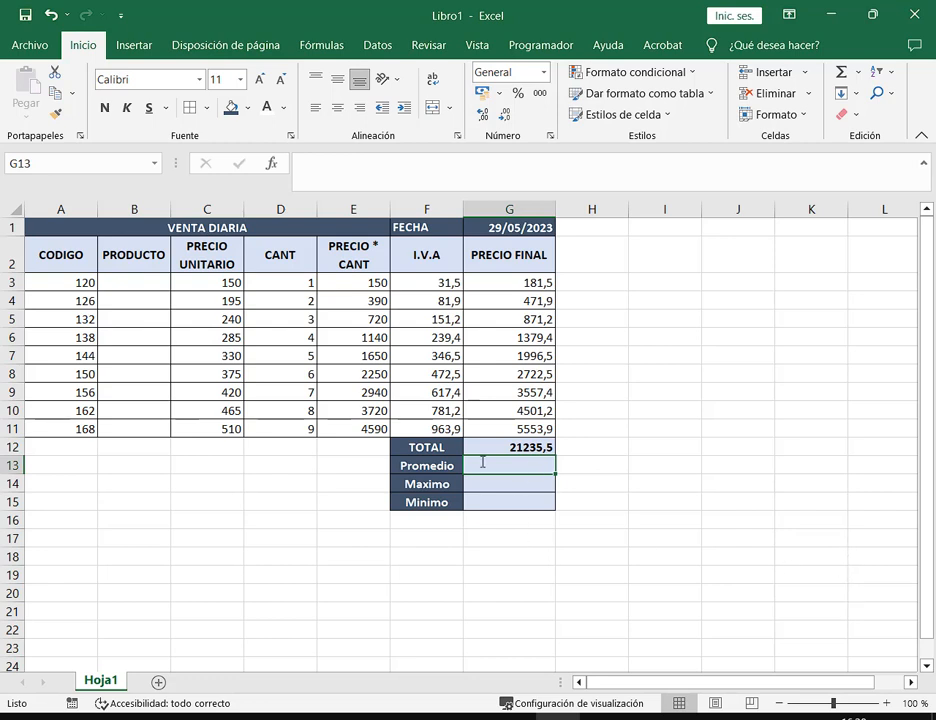
click(858, 73)
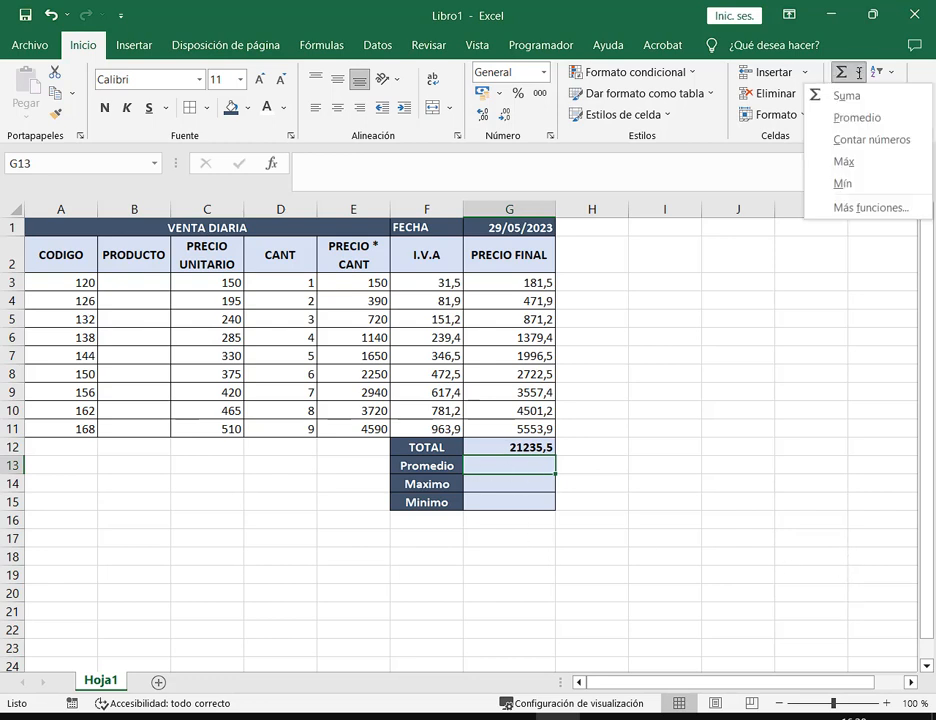
click(859, 73)
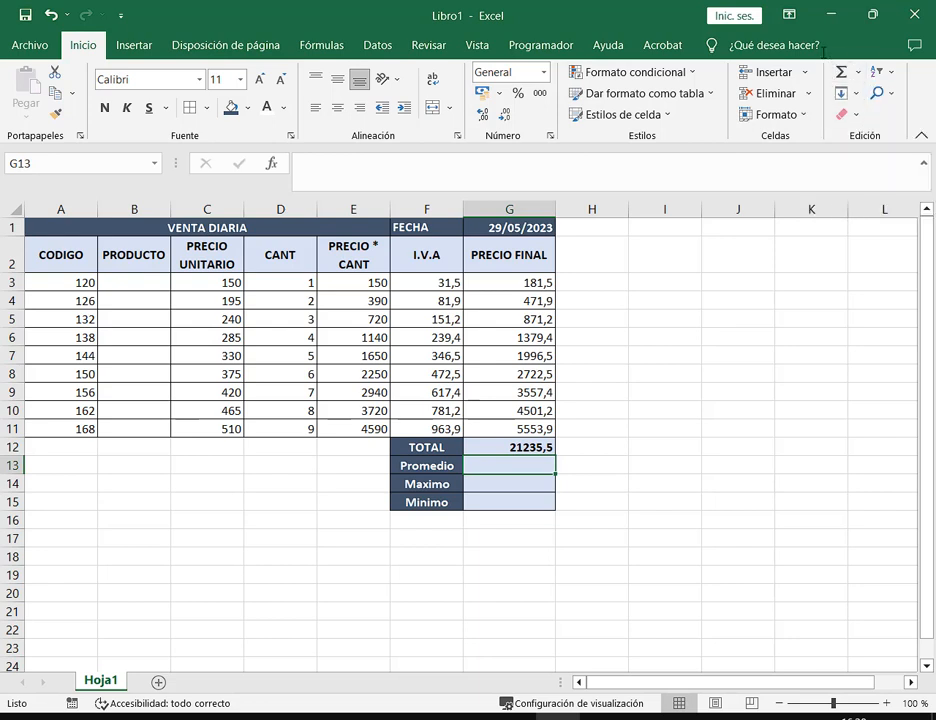
drag(827, 58, 908, 130)
drag(831, 58, 872, 84)
drag(867, 38, 862, 68)
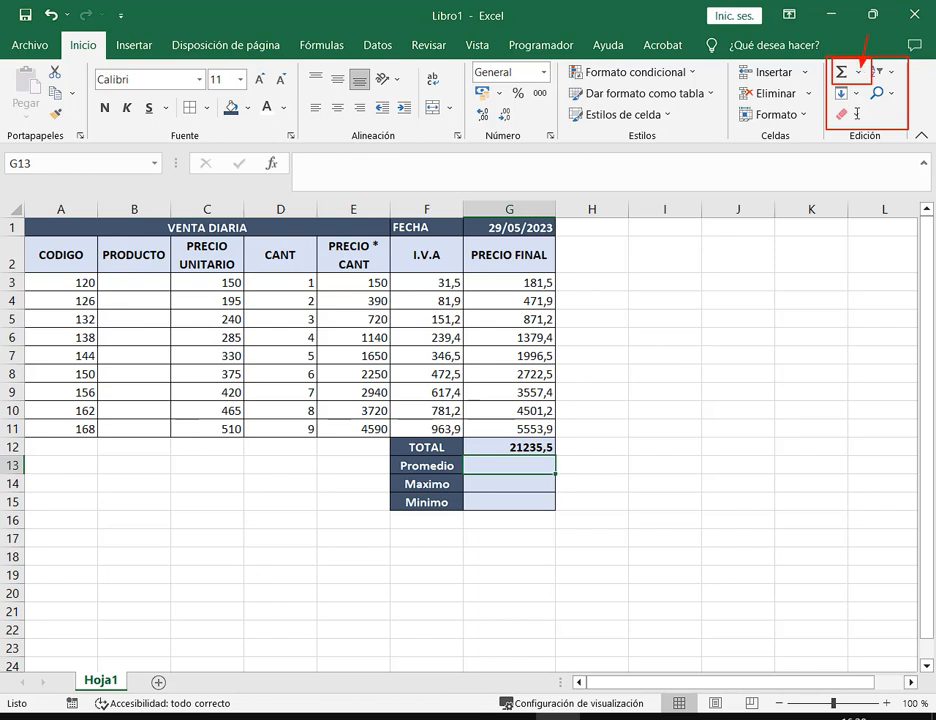
key(Escape)
click(858, 71)
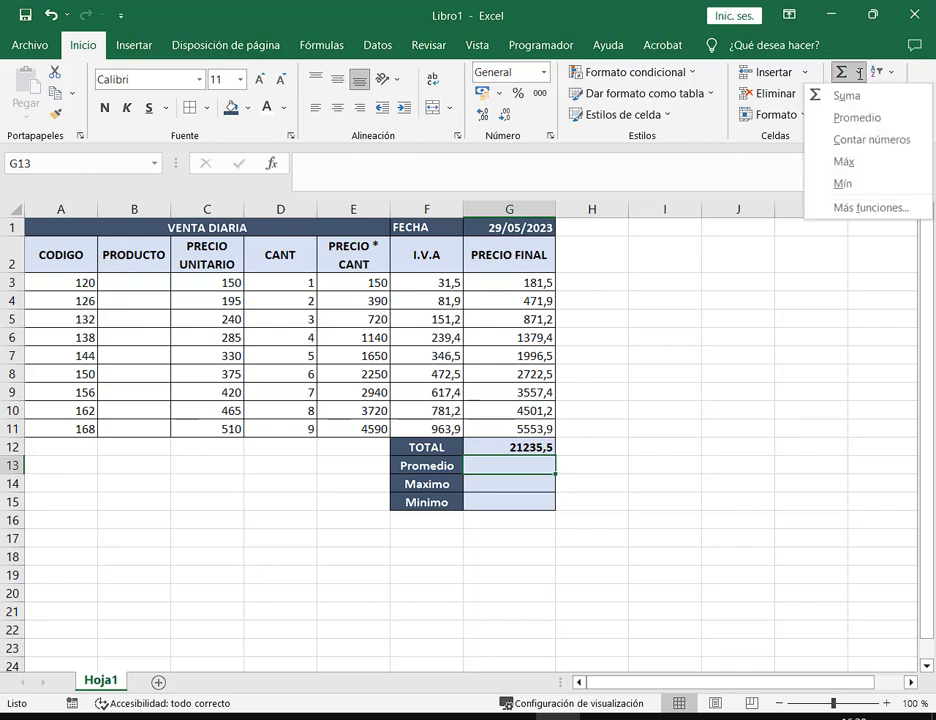
click(858, 117)
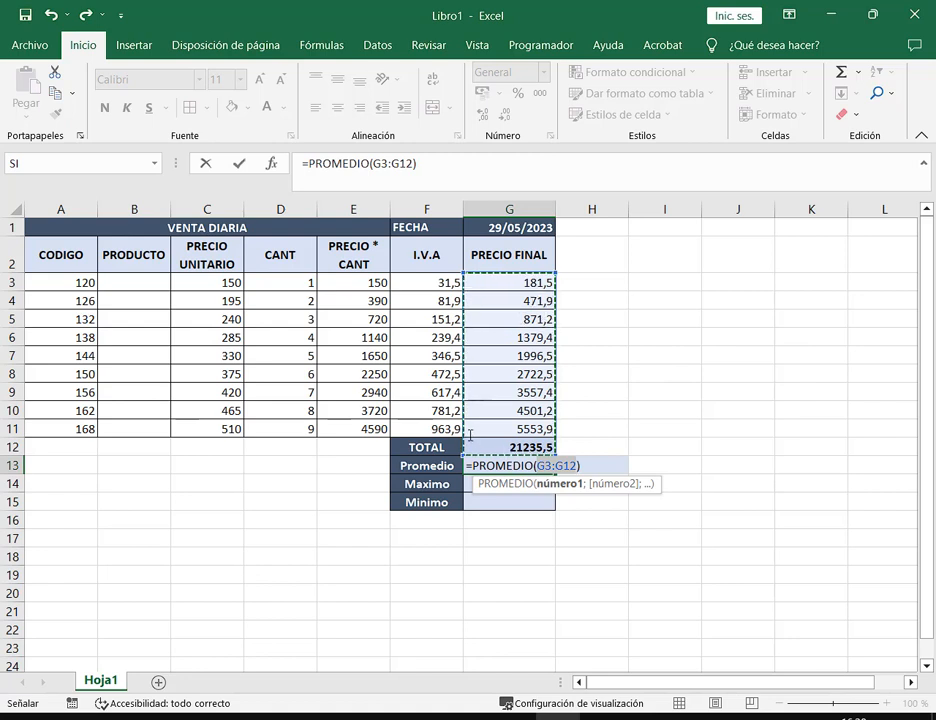
drag(462, 436, 555, 456)
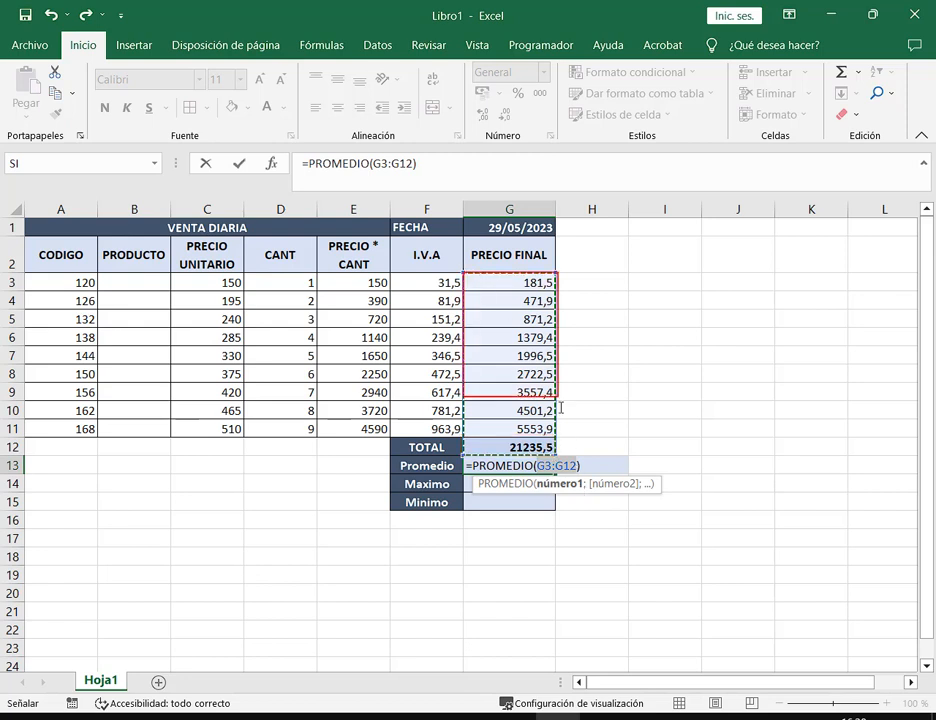
drag(561, 407, 563, 432)
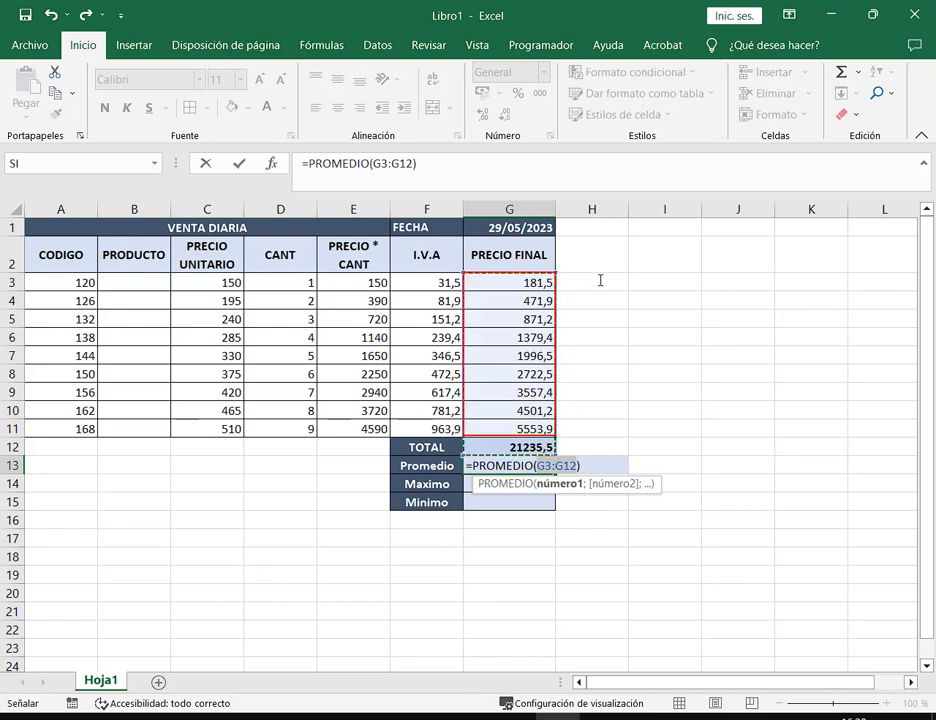
mouse_move(620, 273)
mouse_down()
mouse_move(515, 330)
mouse_move(545, 428)
mouse_up()
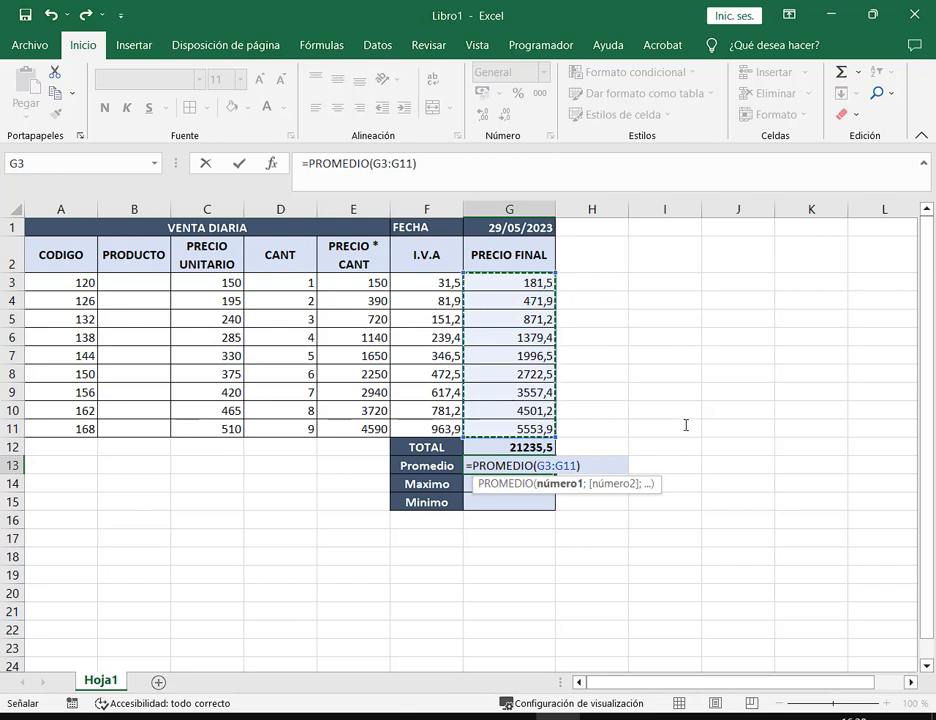
key(Return)
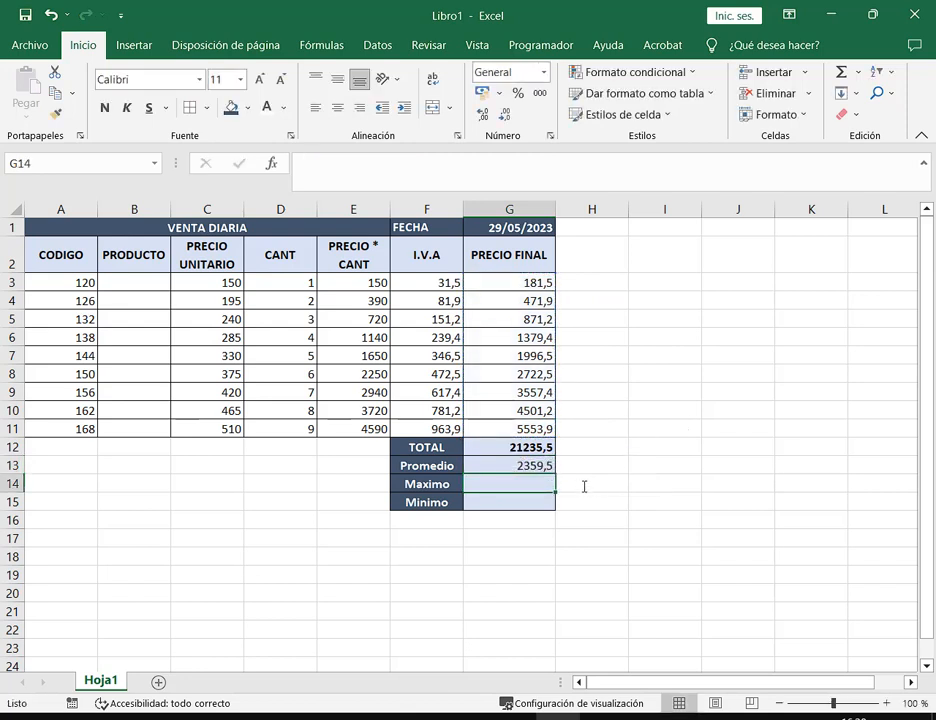
Enter the maximum of the PRECIO FINAL values in G14 as =MAX(G3:G11).
click(859, 74)
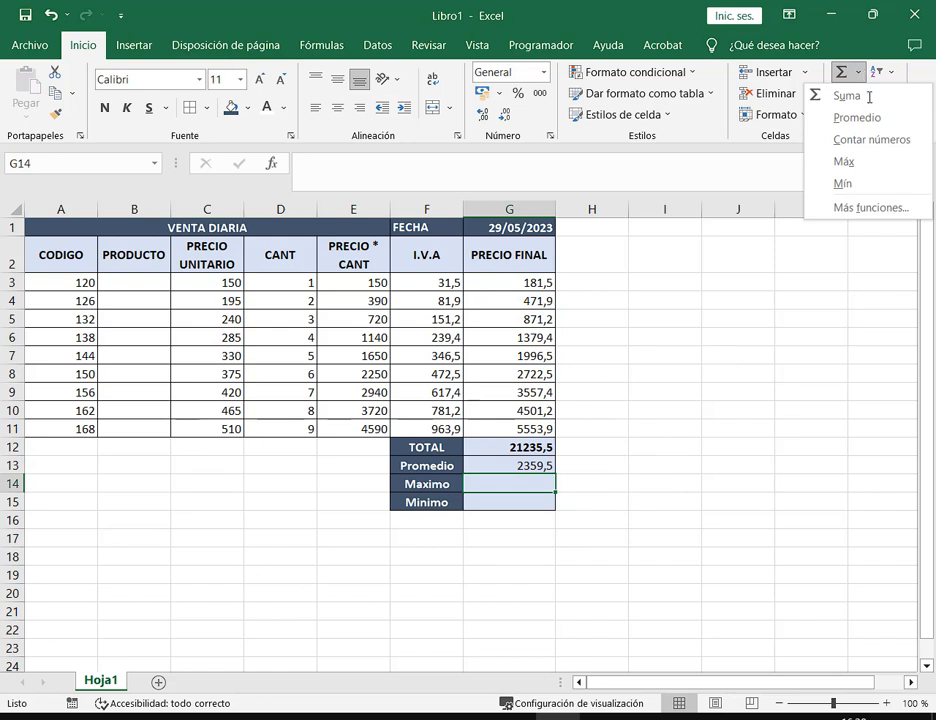
click(861, 160)
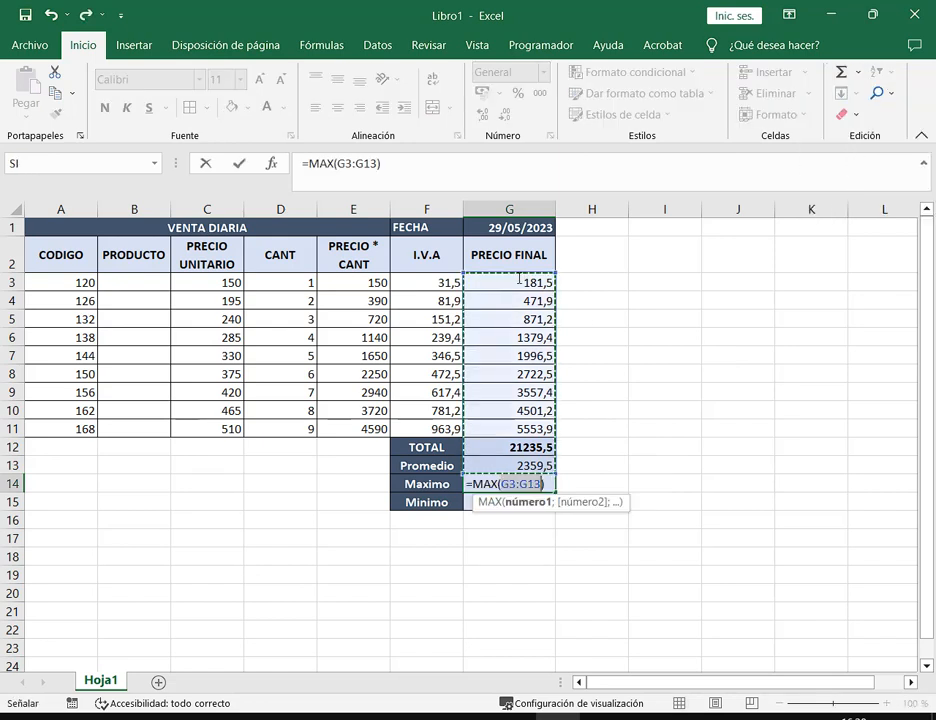
drag(520, 282, 521, 422)
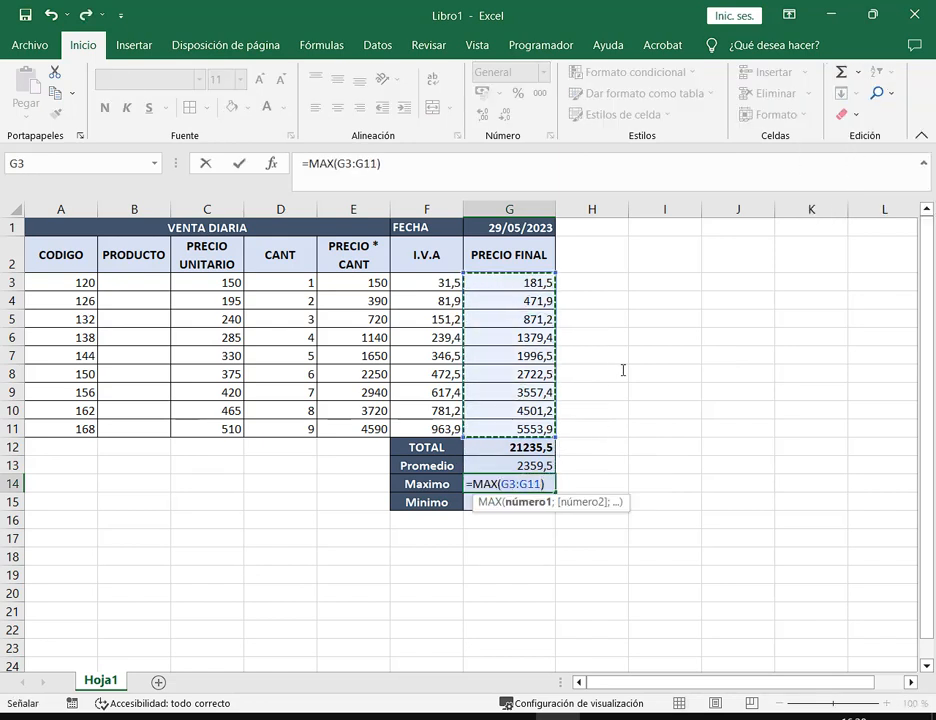
key(Return)
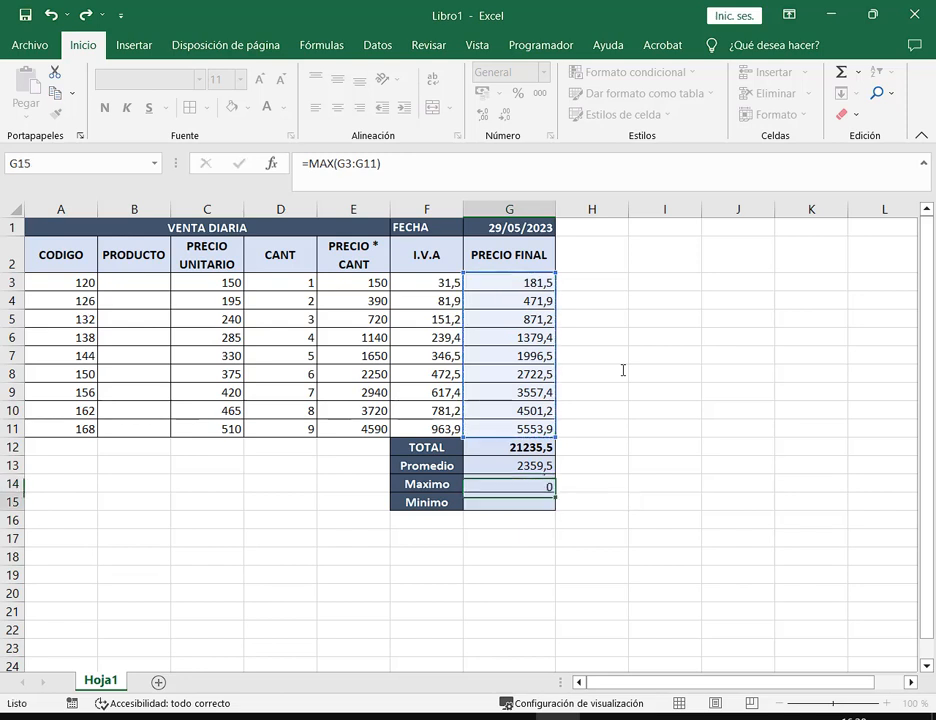
Enter the minimum of the PRECIO FINAL values in G15 as =MIN(G3:G11).
click(857, 73)
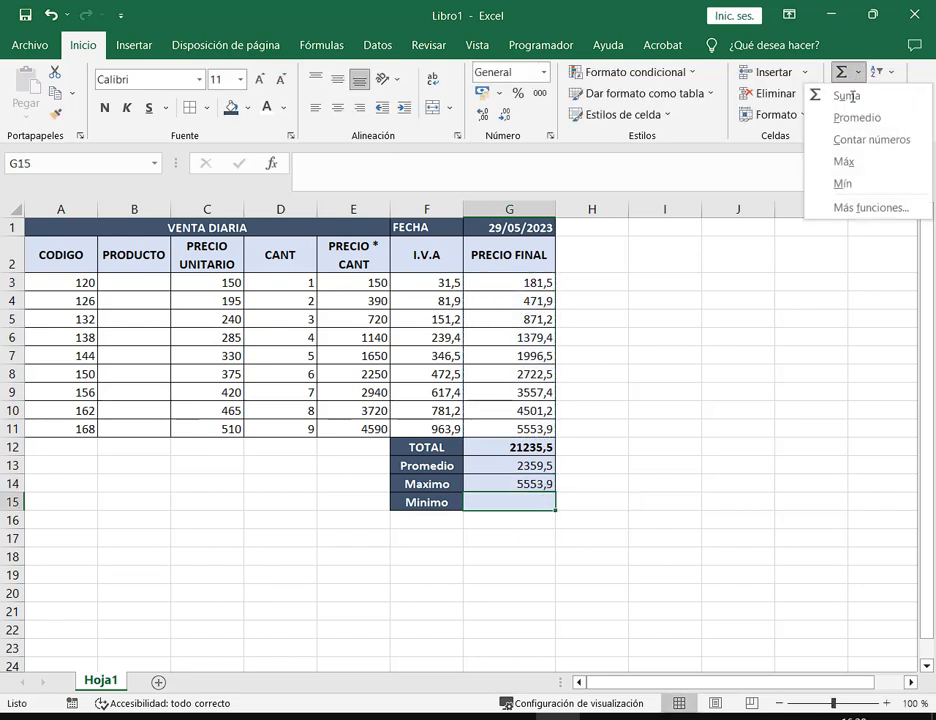
click(842, 182)
drag(549, 282, 520, 430)
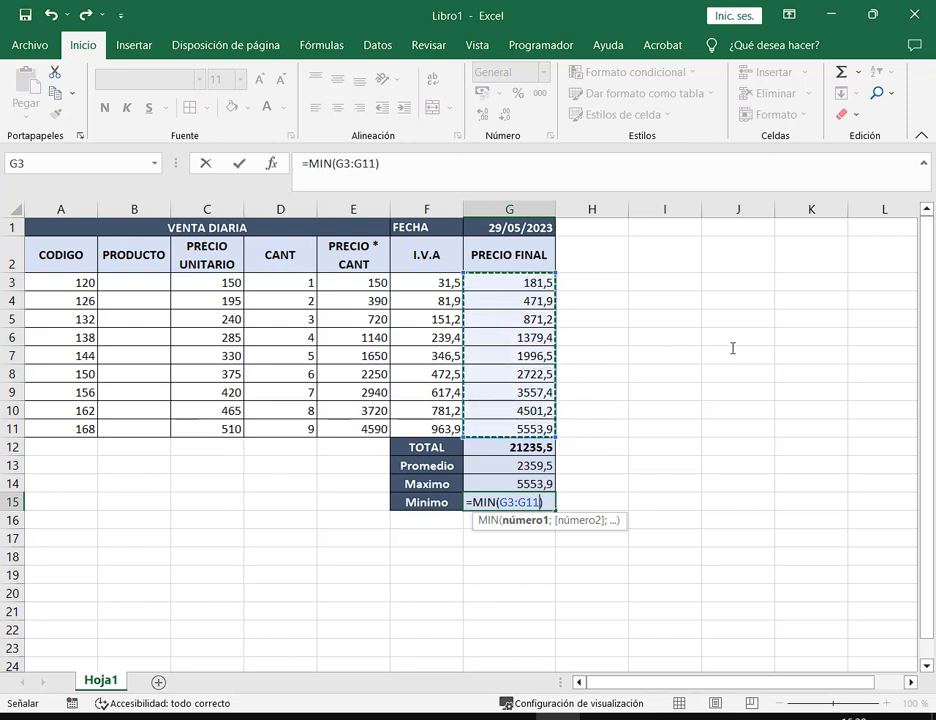
key(Return)
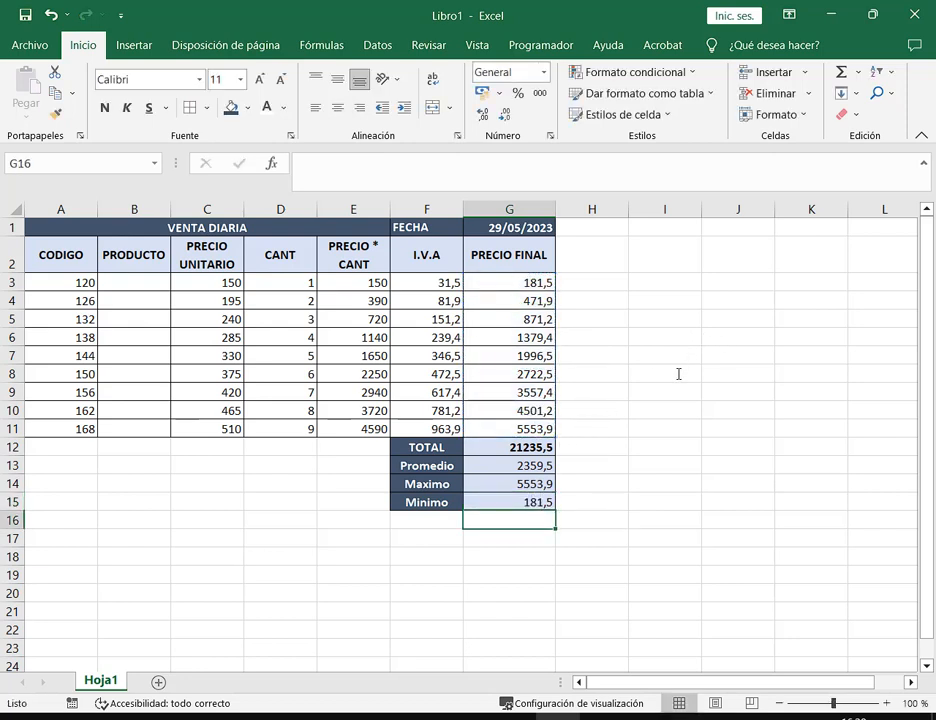
Review the Minimo formula in G15 and the cell range it refers to.
click(518, 497)
key(F2)
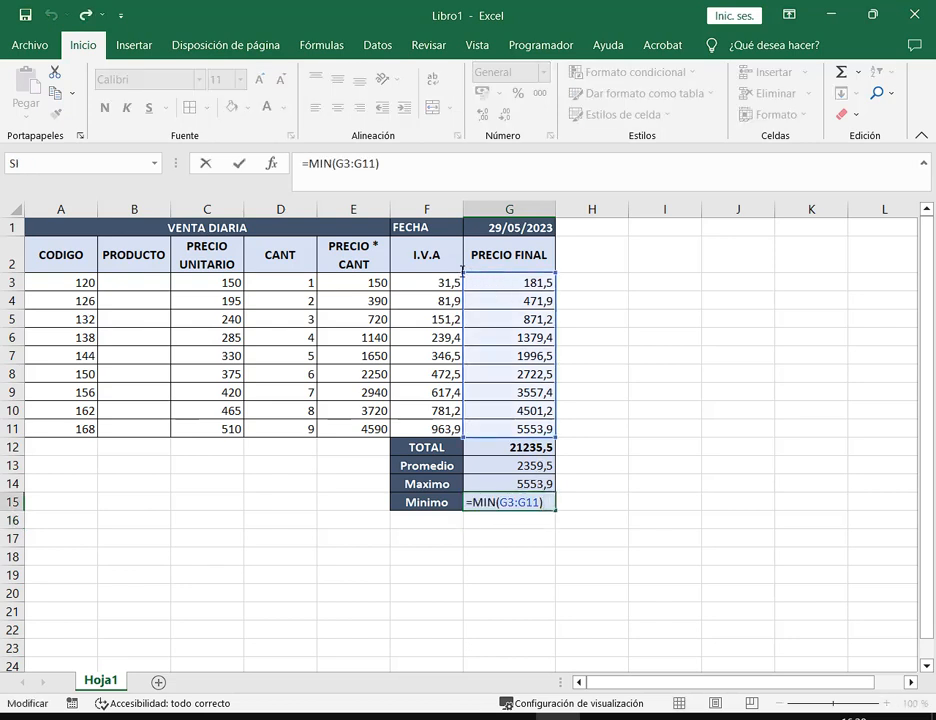
mouse_move(461, 271)
mouse_down()
mouse_move(541, 431)
mouse_move(559, 438)
mouse_up()
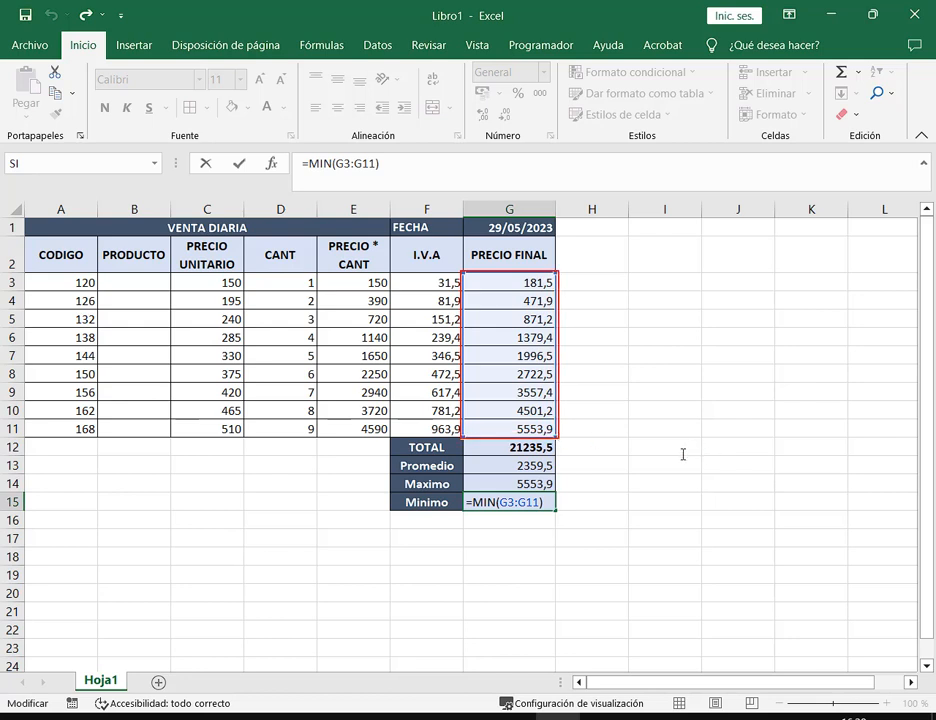
key(Escape)
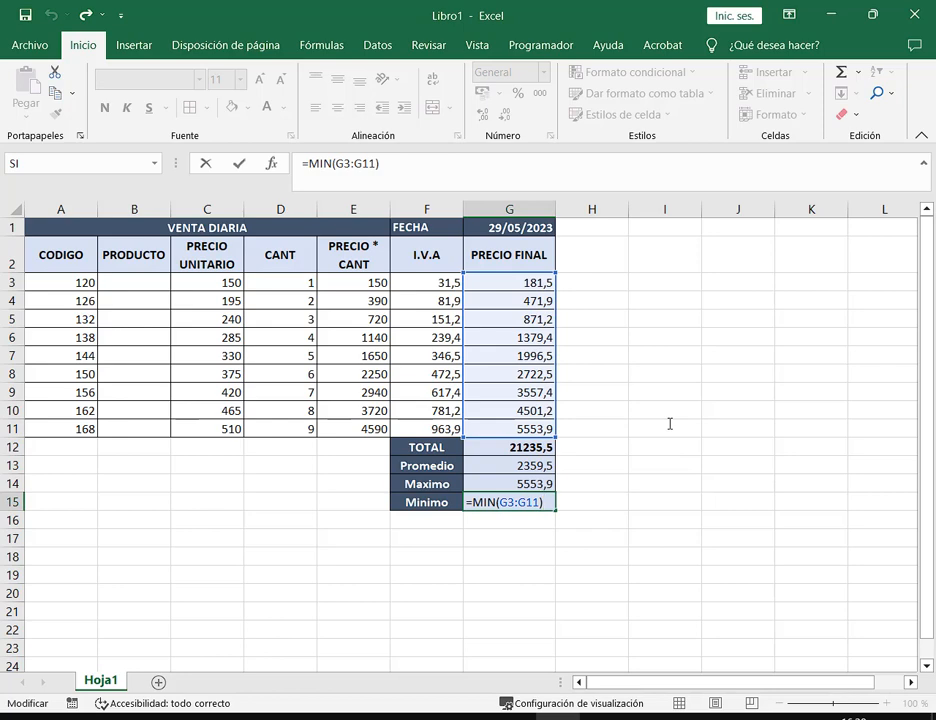
key(ctrl+Return)
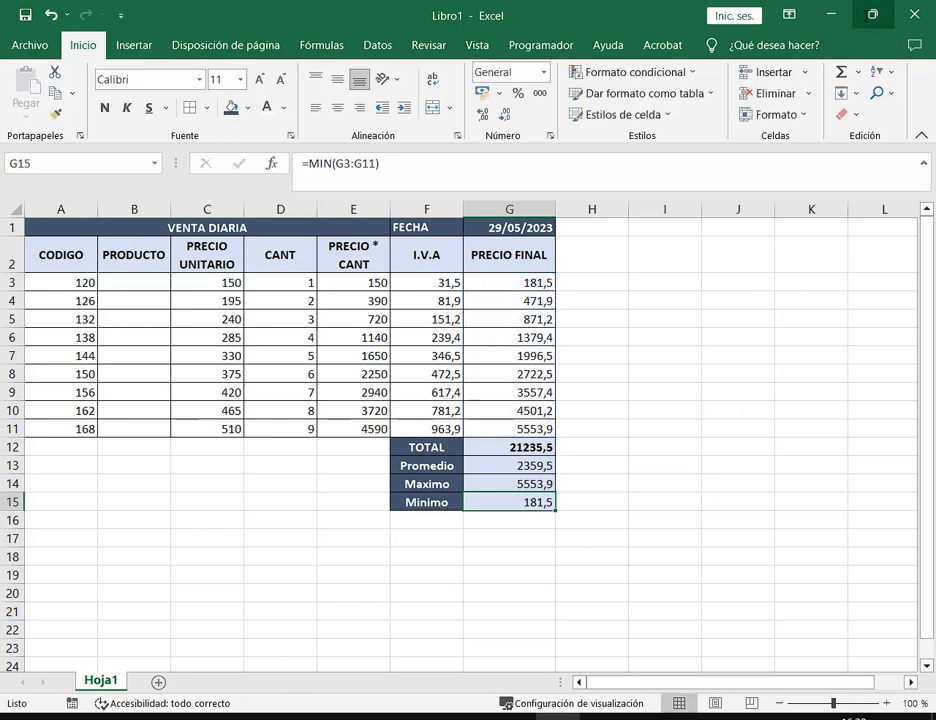
Restore the workbook window to a smaller size and lengthen it to show the table down to the Minimo row.
click(873, 14)
click(830, 13)
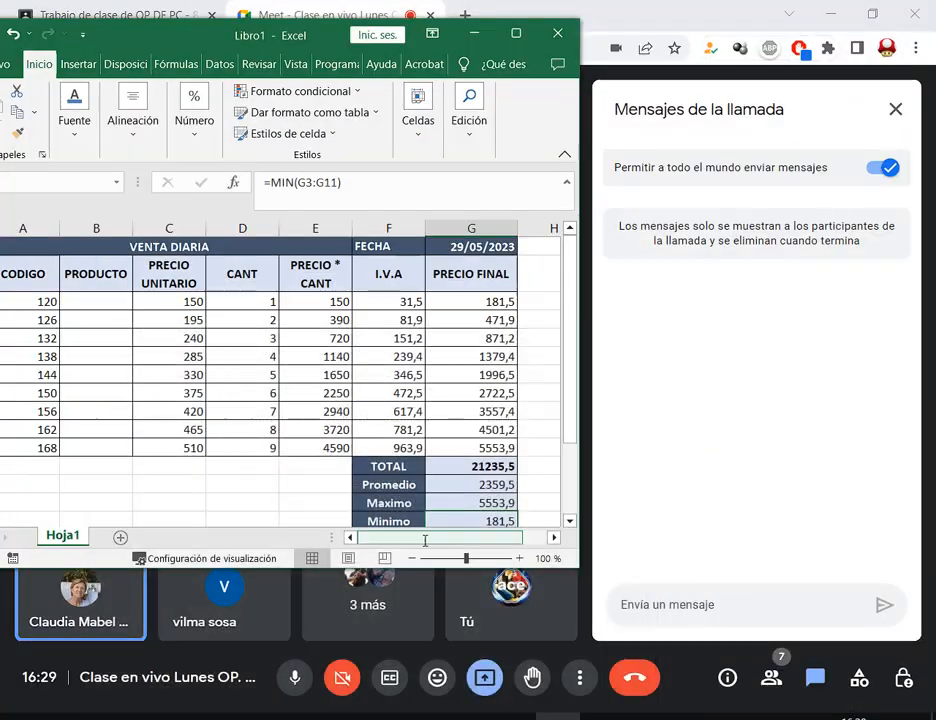
drag(579, 568, 575, 642)
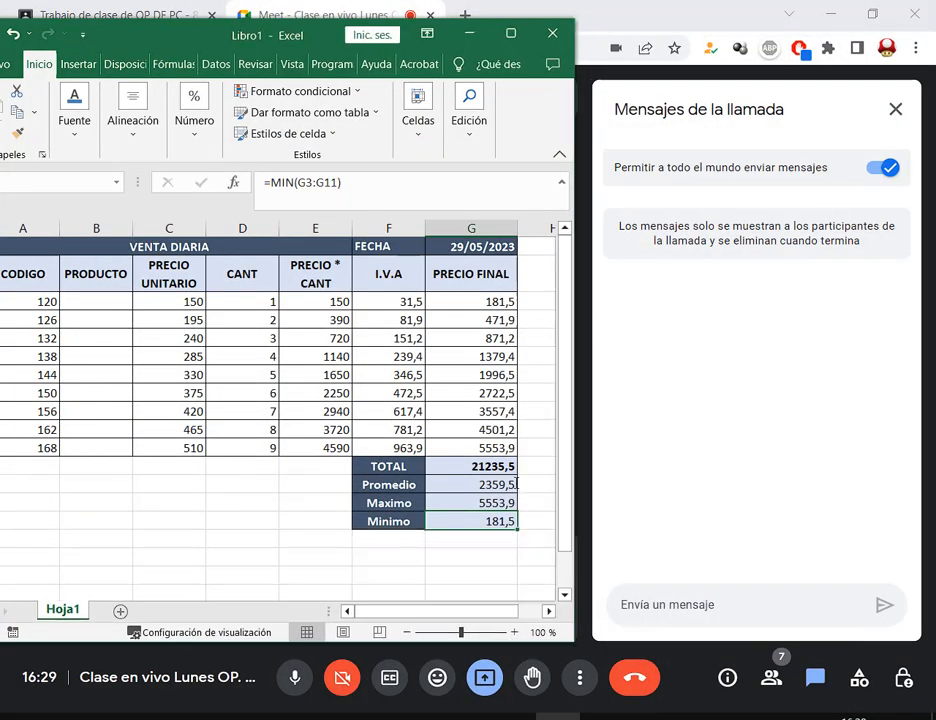
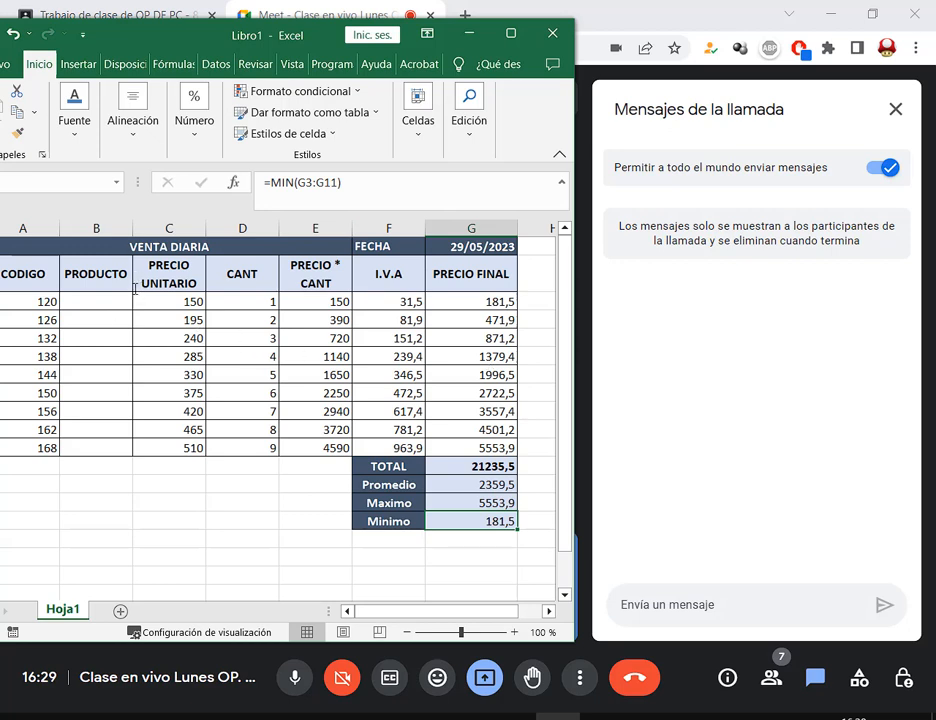
mouse_move(134, 289)
mouse_down()
mouse_move(578, 449)
mouse_move(515, 458)
mouse_move(519, 530)
mouse_up()
key(Escape)
click(219, 321)
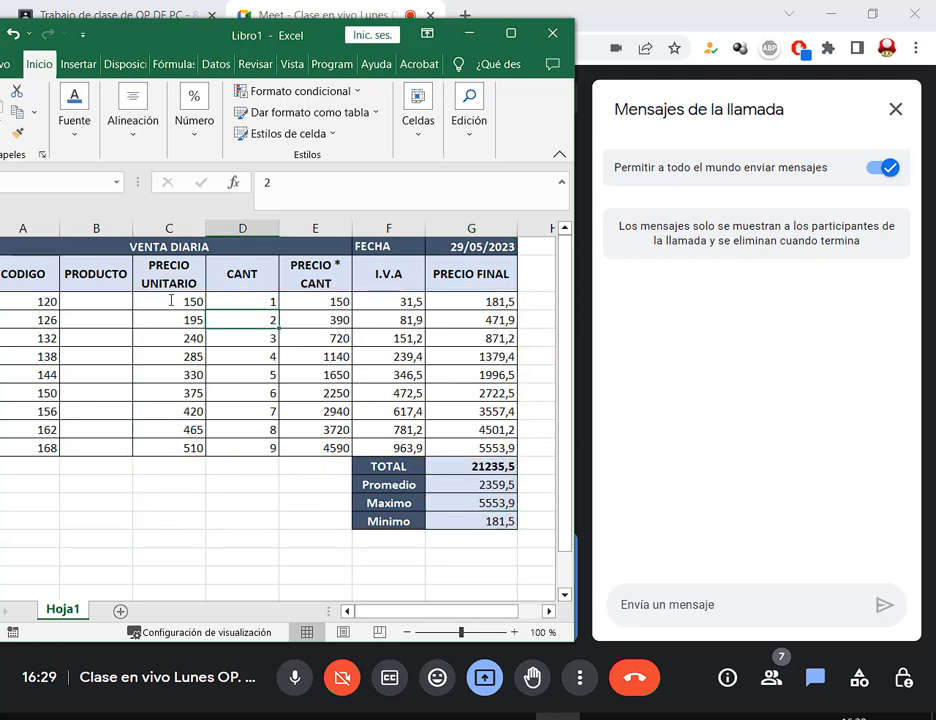
drag(171, 300, 170, 448)
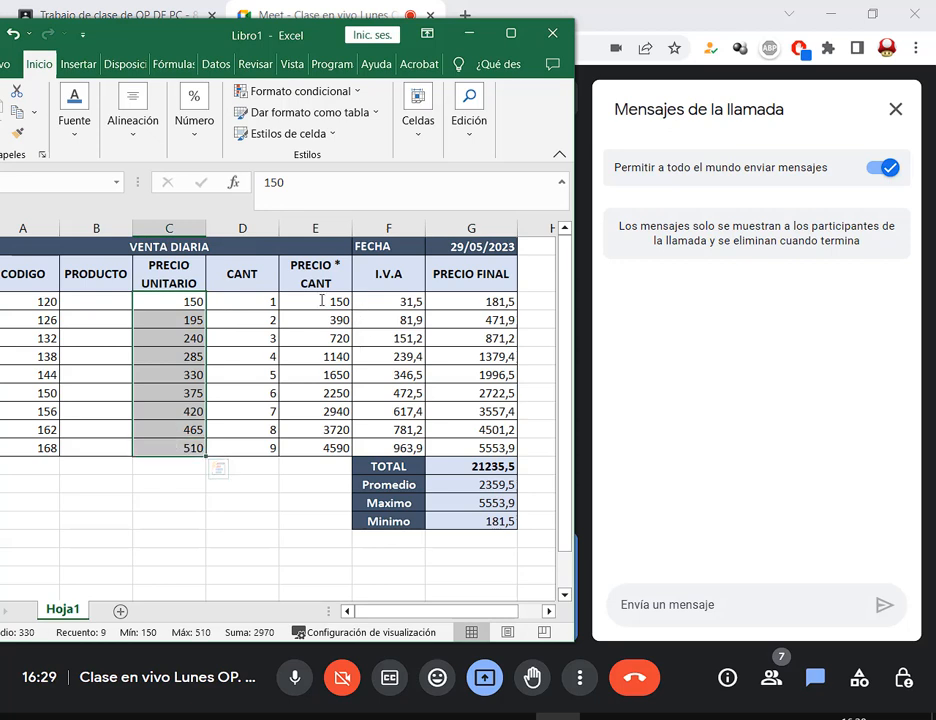
drag(322, 300, 470, 448)
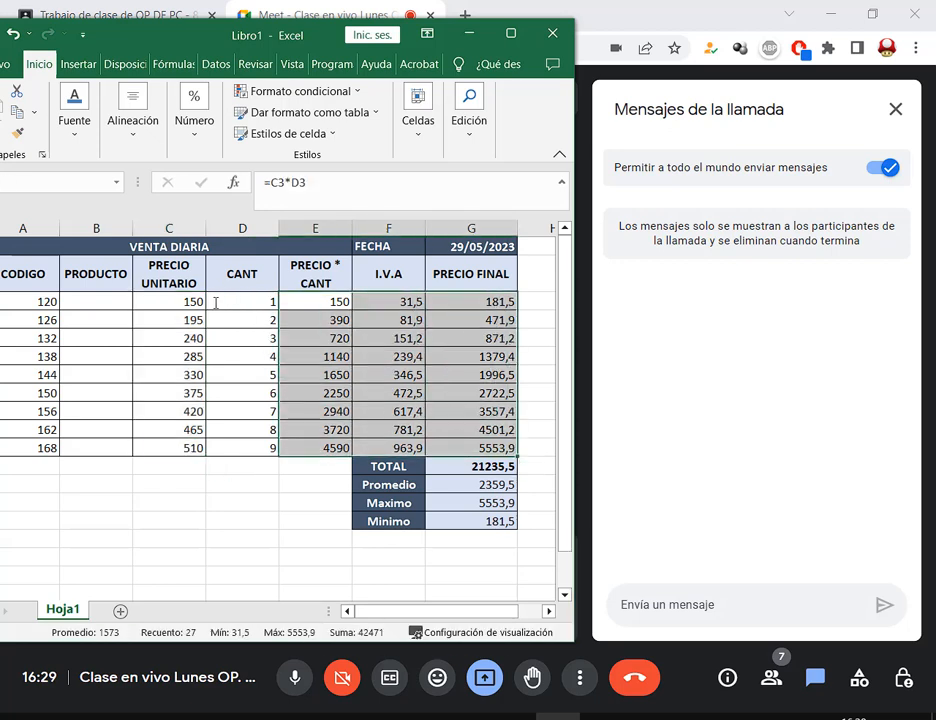
drag(196, 302, 200, 447)
ctrl+click(462, 466)
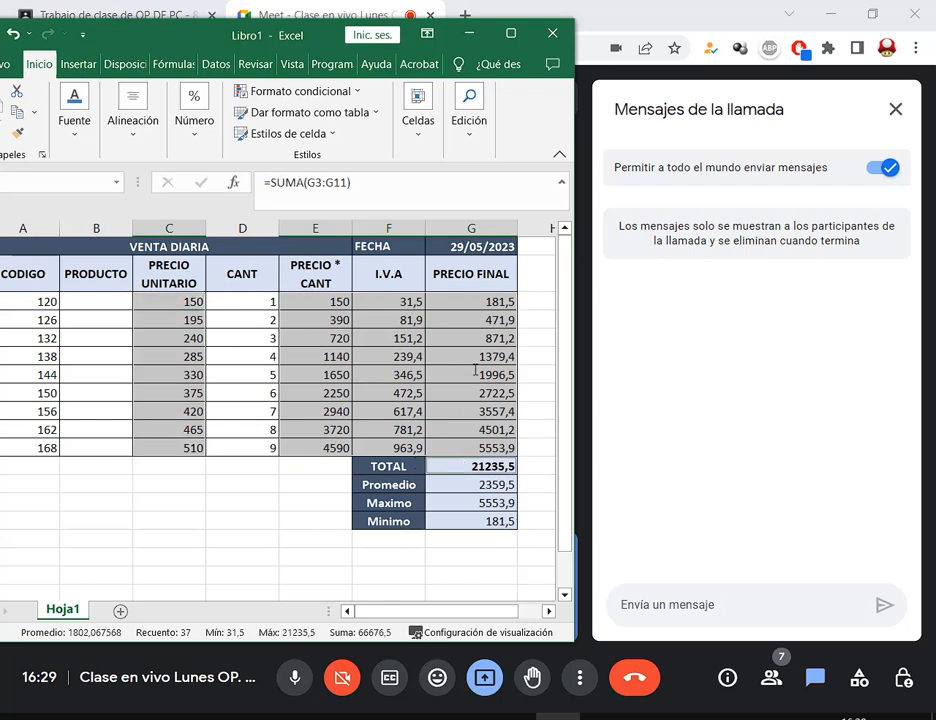
Apply the dollar accounting format to the PRECIO UNITARIO, PRECIO * CANT, I.V.A and PRECIO FINAL amounts, including TOTAL through Minimo.
drag(471, 301, 479, 521)
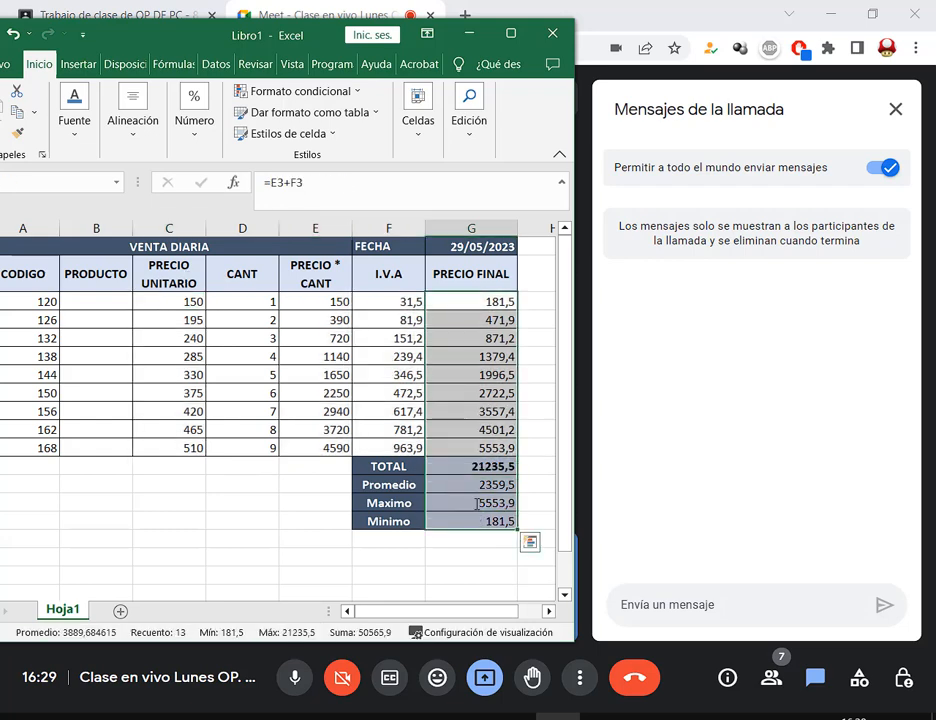
drag(389, 302, 382, 418)
drag(315, 301, 335, 447)
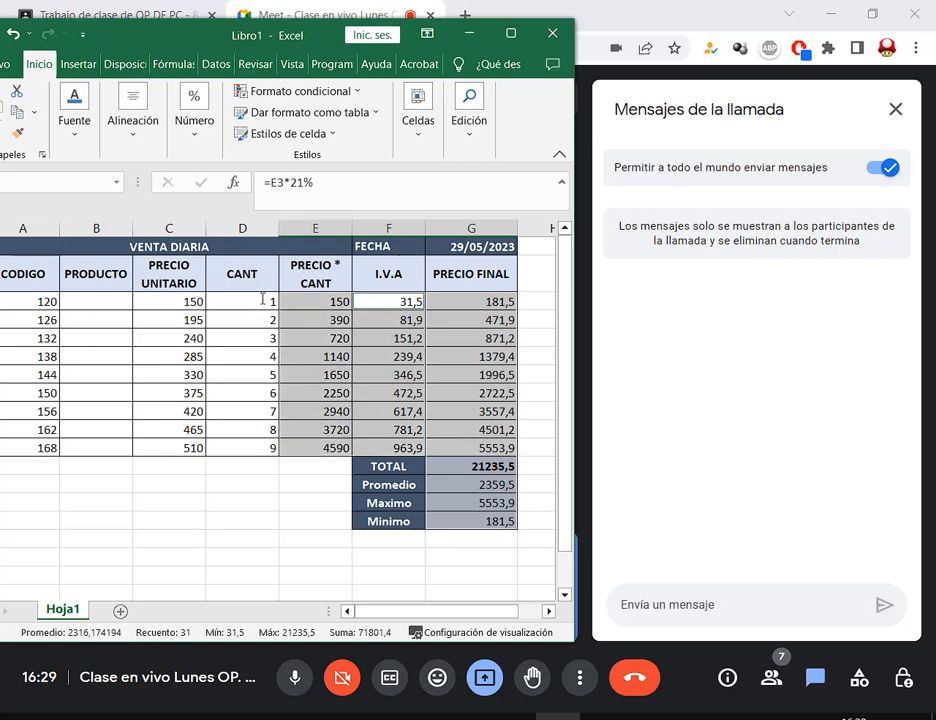
drag(195, 301, 138, 447)
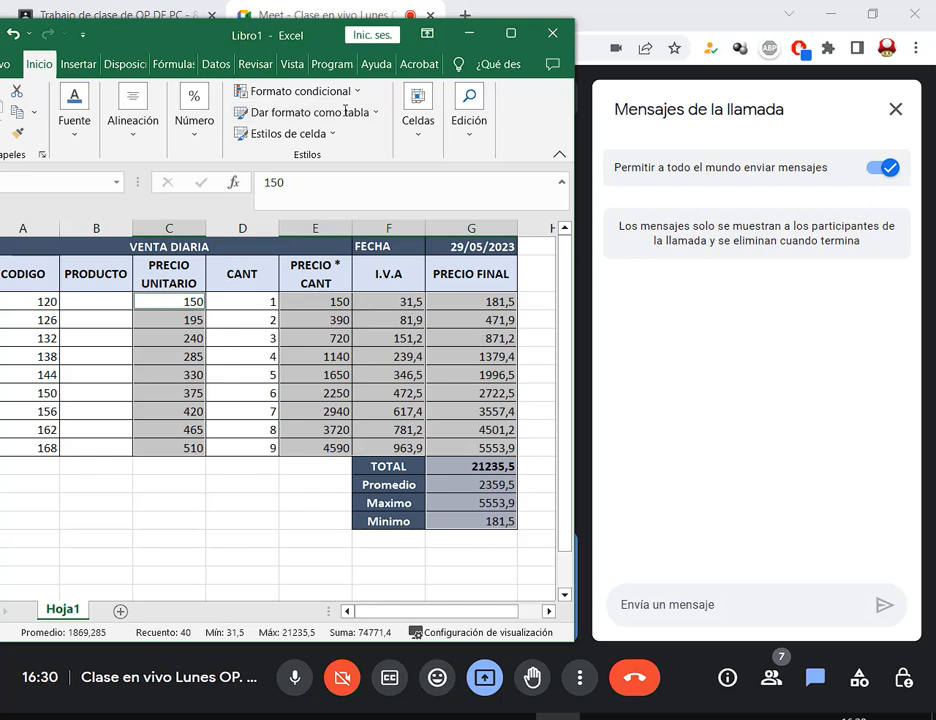
click(196, 118)
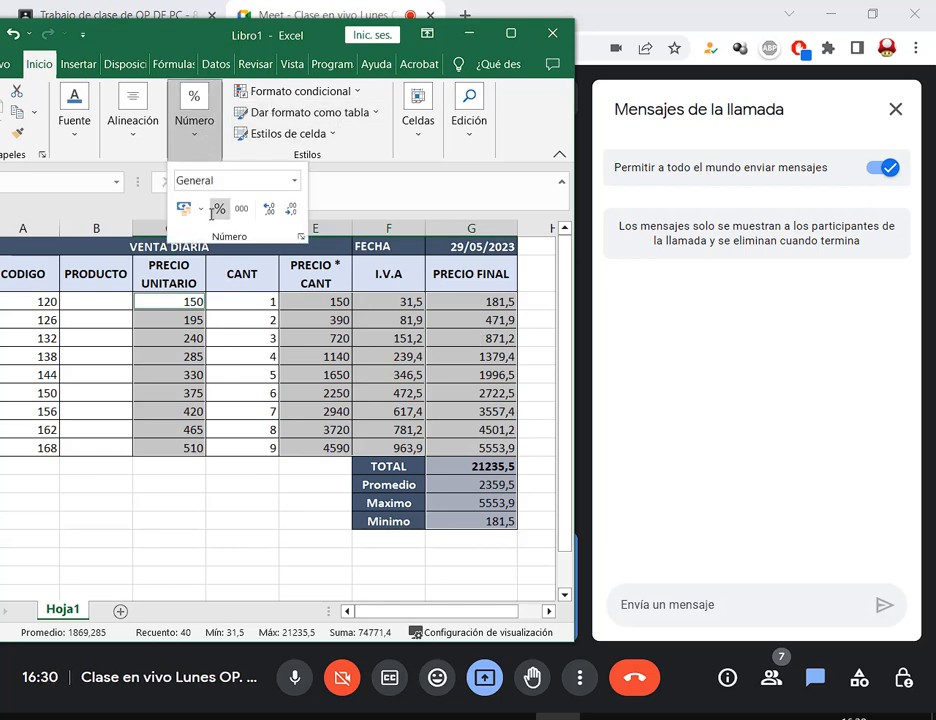
click(201, 208)
click(245, 252)
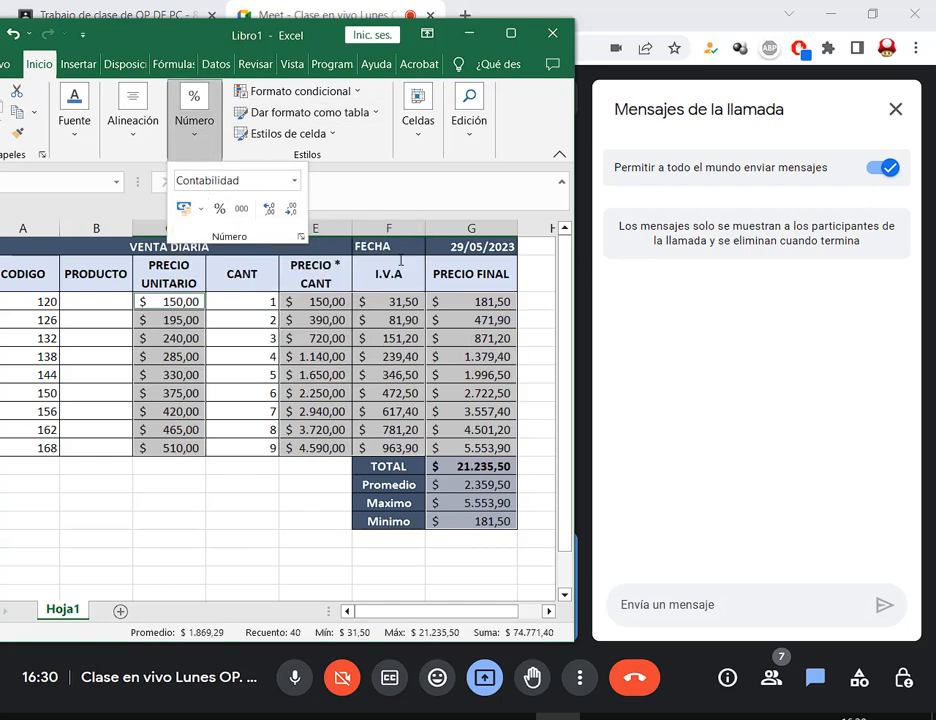
click(513, 432)
click(505, 468)
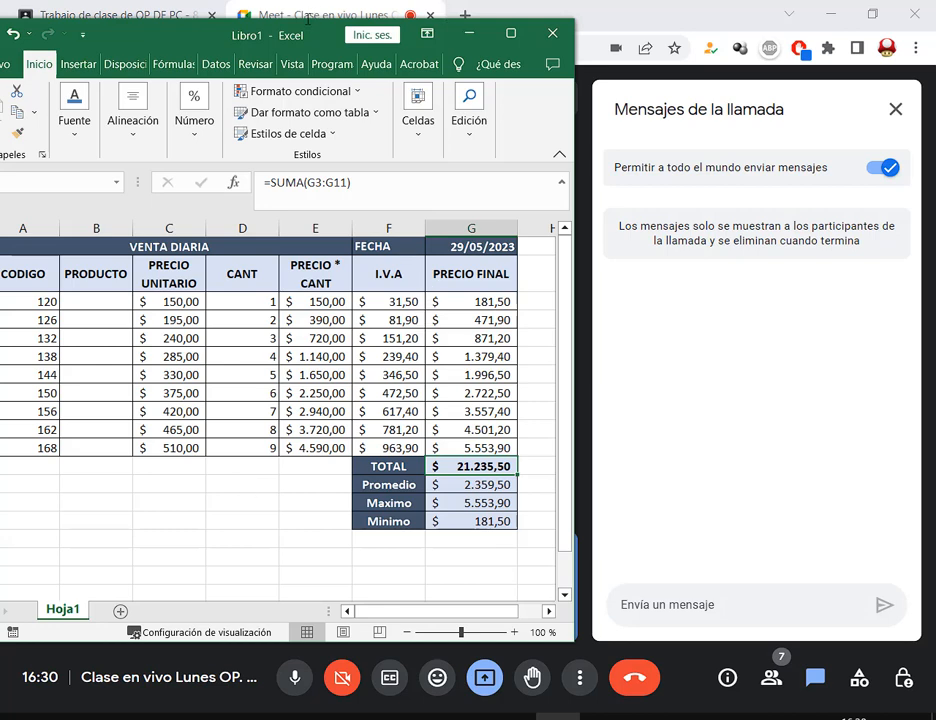
Switch to Google Classroom in Chrome and open the Clase 3 Drive folder attached to the Excel - Clase 3 task.
click(100, 12)
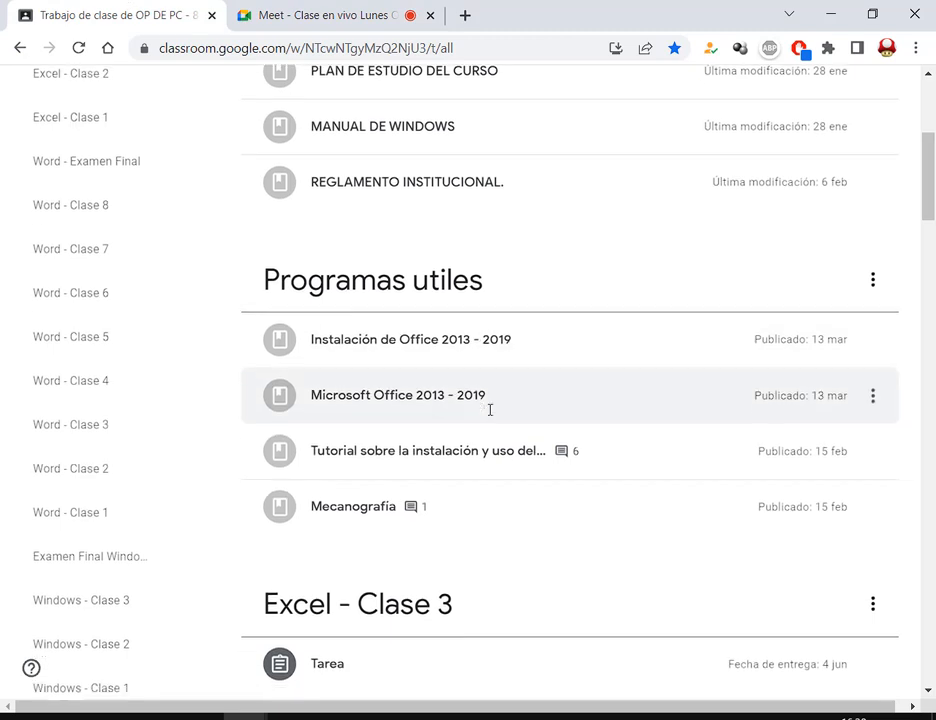
scroll(490, 409, down, 2)
click(372, 491)
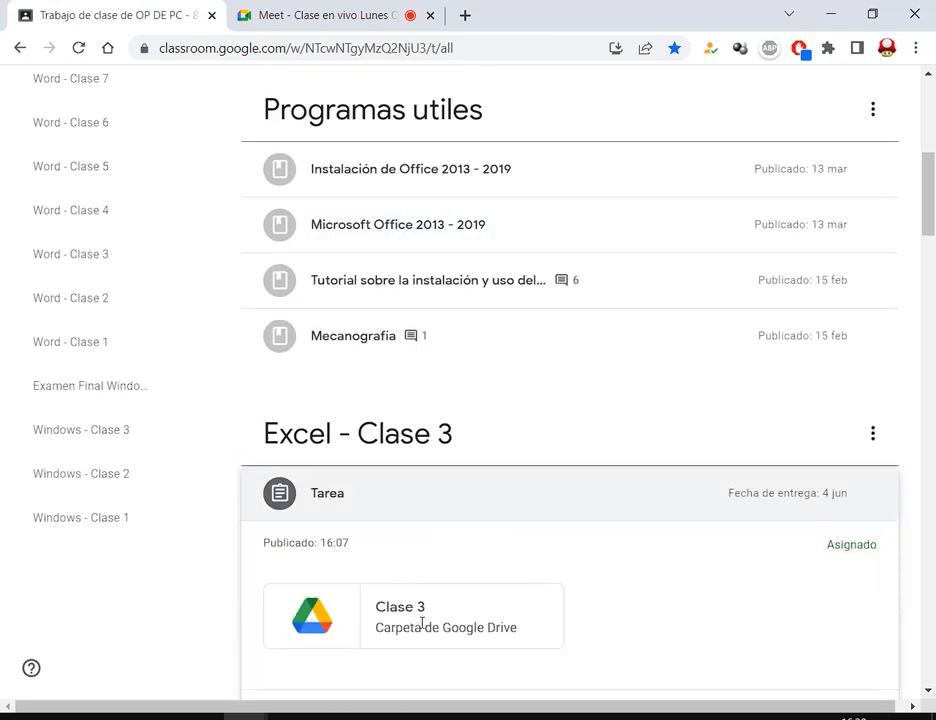
click(391, 605)
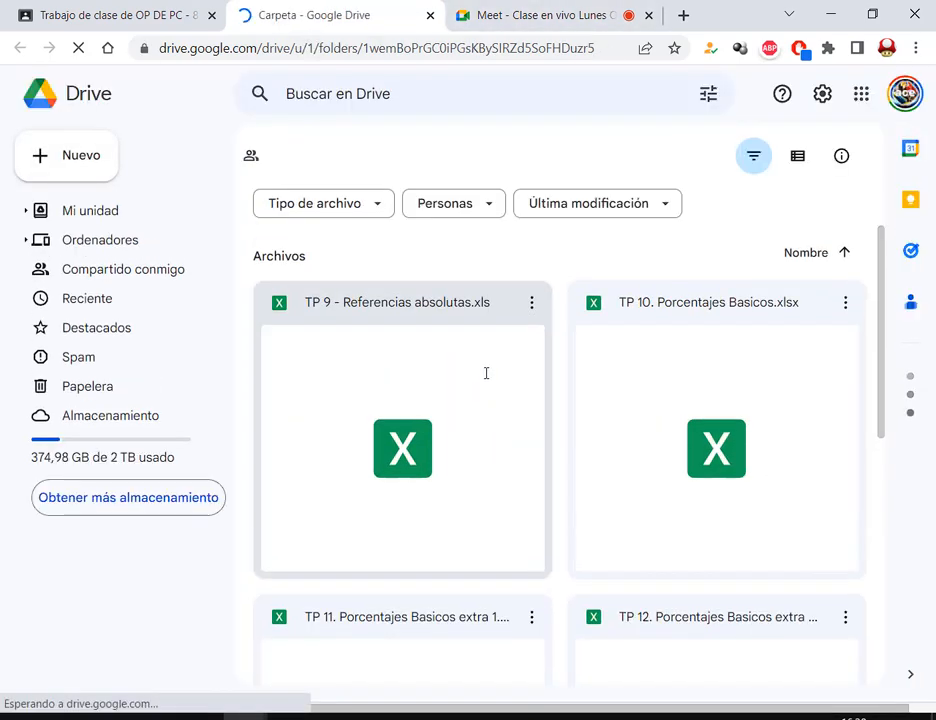
Look through the exercise files in the Clase 3 folder and download TP 9 - Referencias absolutas.xls.
scroll(506, 245, down, 1)
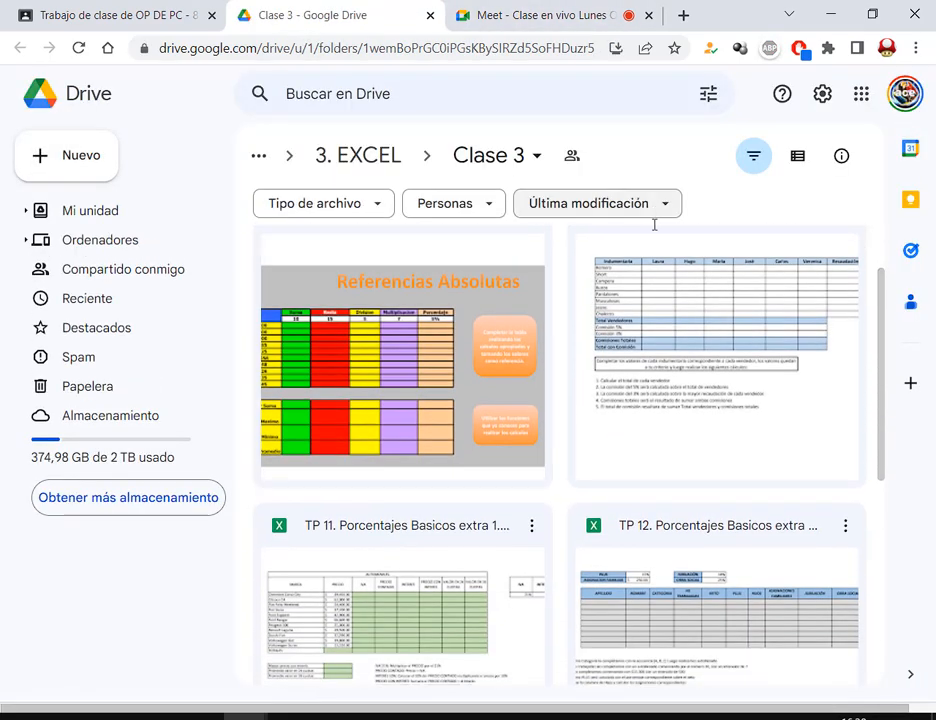
scroll(654, 225, up, 1)
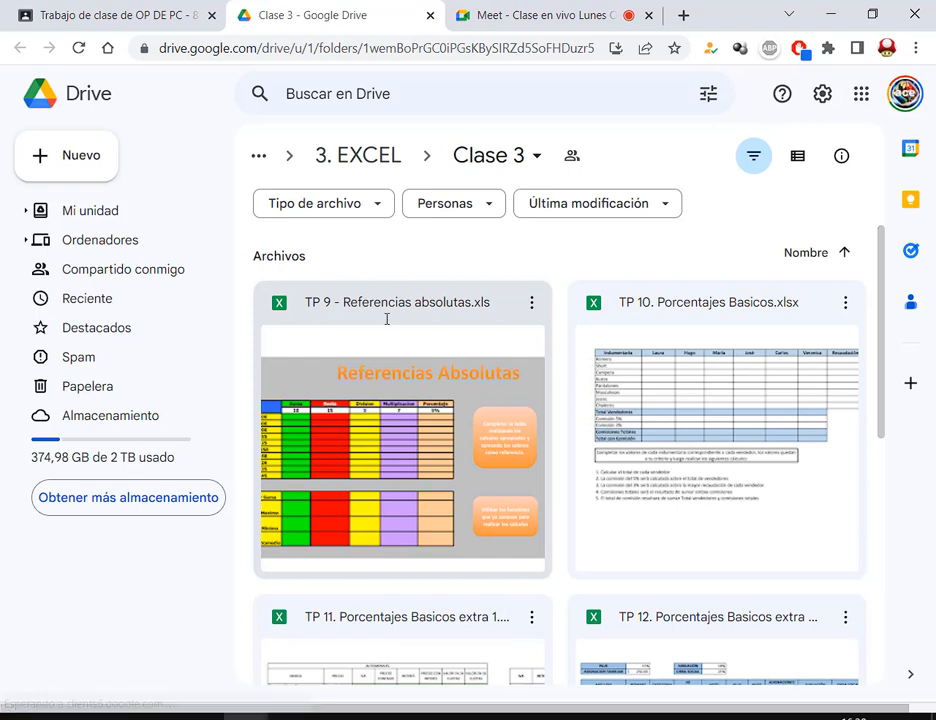
scroll(556, 301, down, 5)
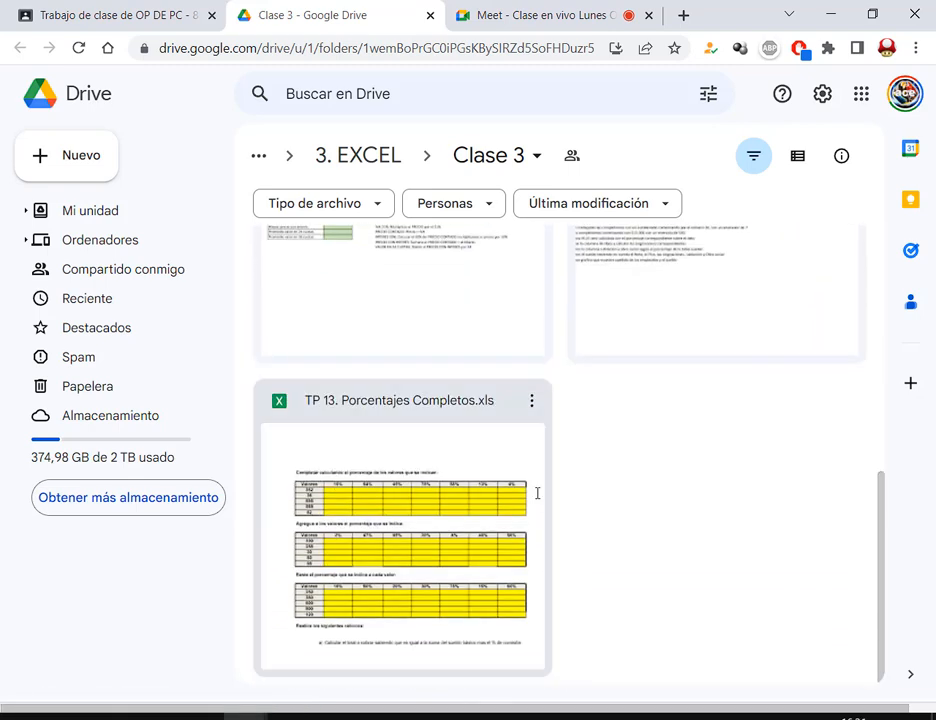
scroll(537, 495, up, 4)
scroll(434, 339, up, 2)
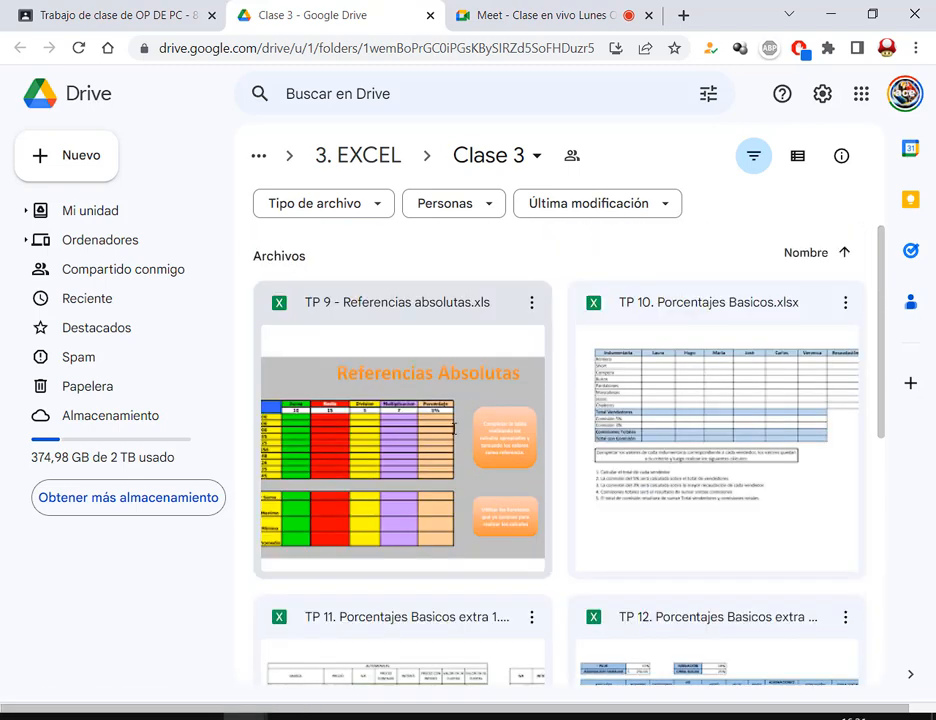
scroll(434, 559, down, 5)
scroll(532, 526, up, 5)
right_click(415, 341)
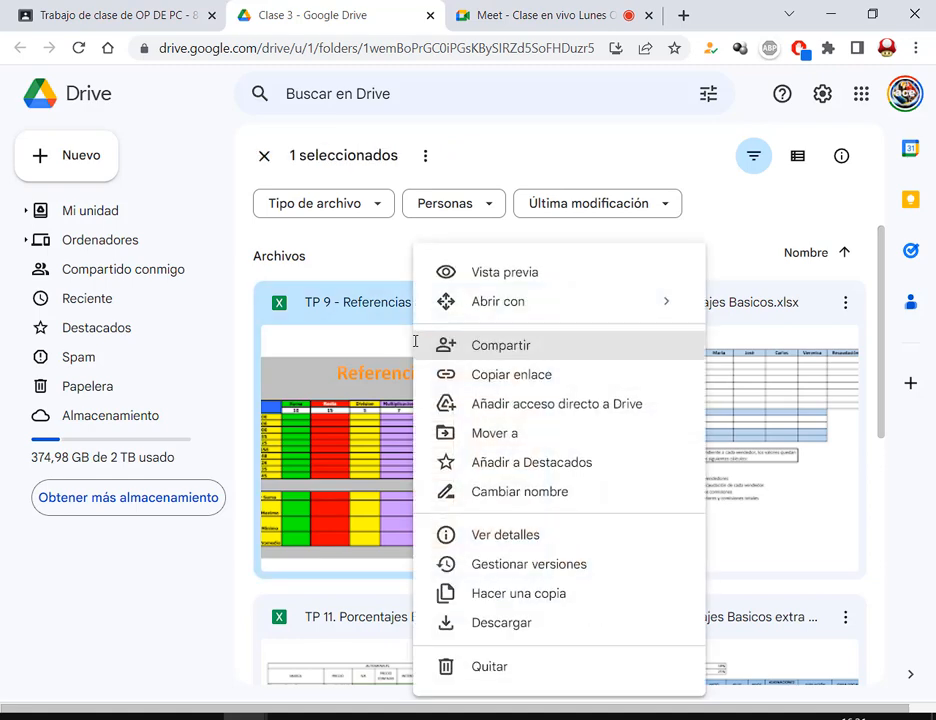
click(500, 624)
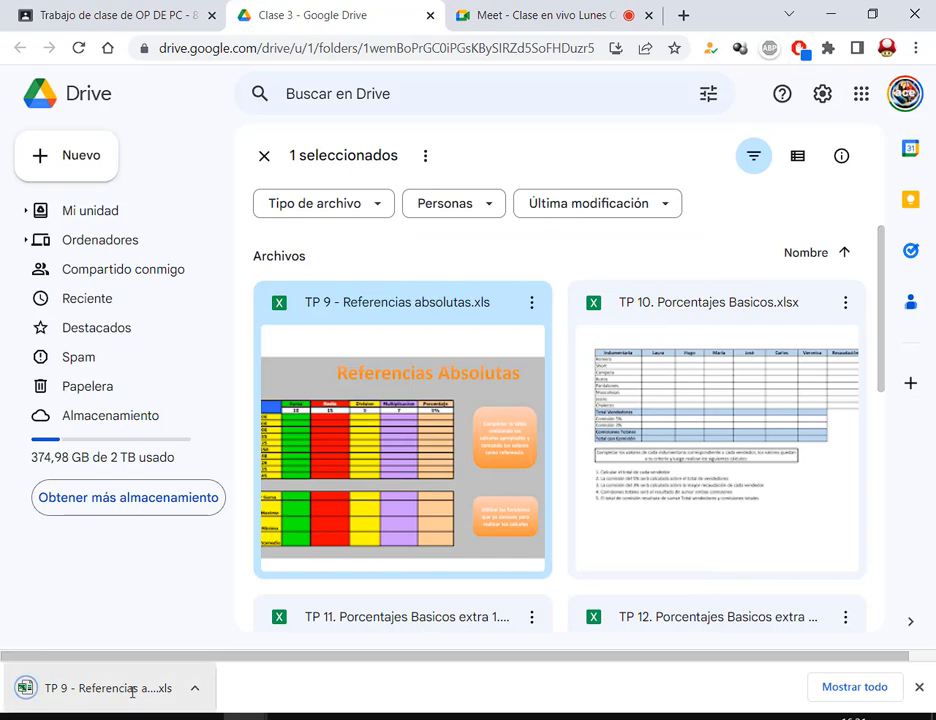
Open the downloaded TP 9 workbook in Excel, minimize Libro1, maximize the new workbook and enable editing.
click(131, 690)
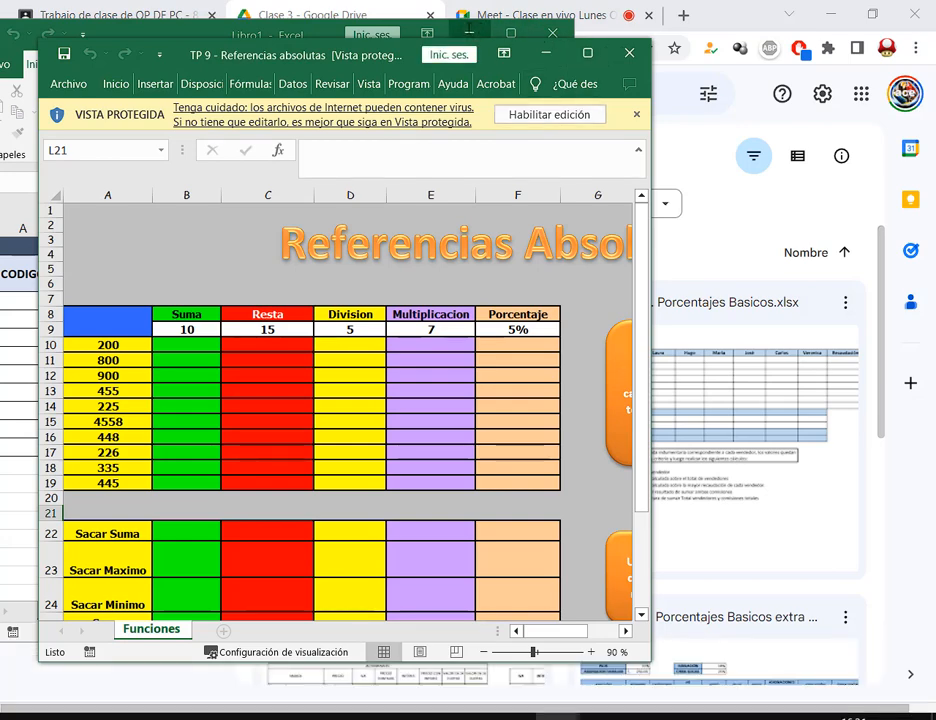
click(470, 33)
click(588, 53)
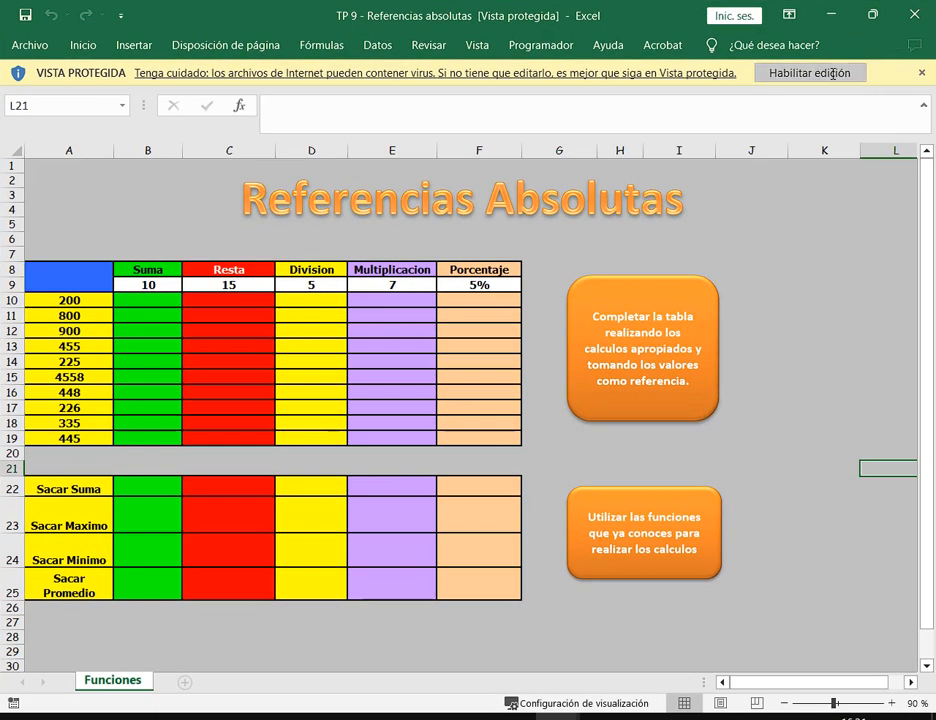
click(843, 71)
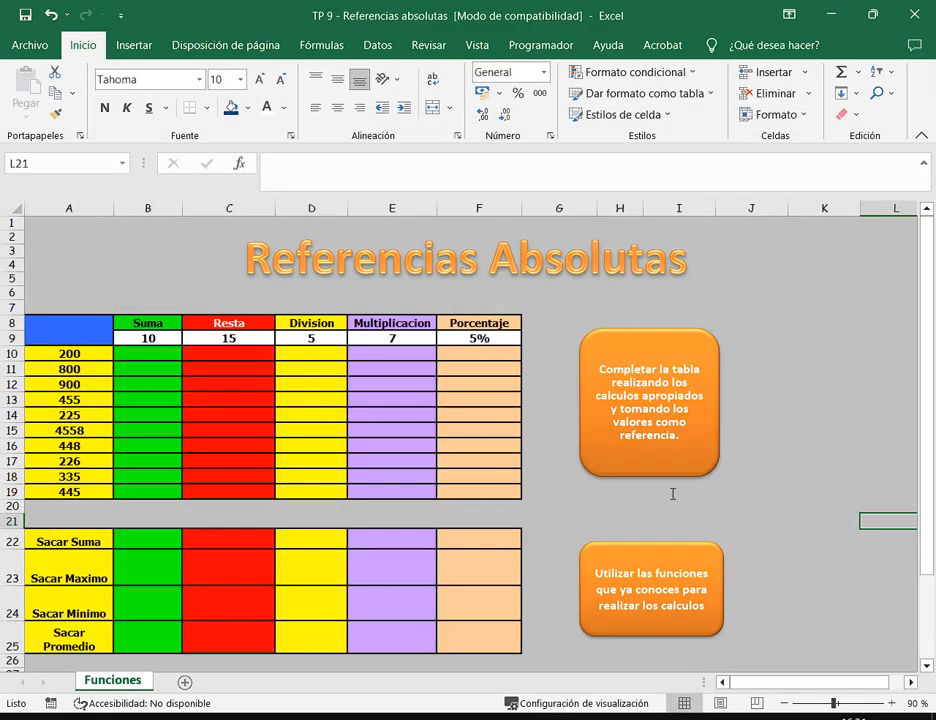
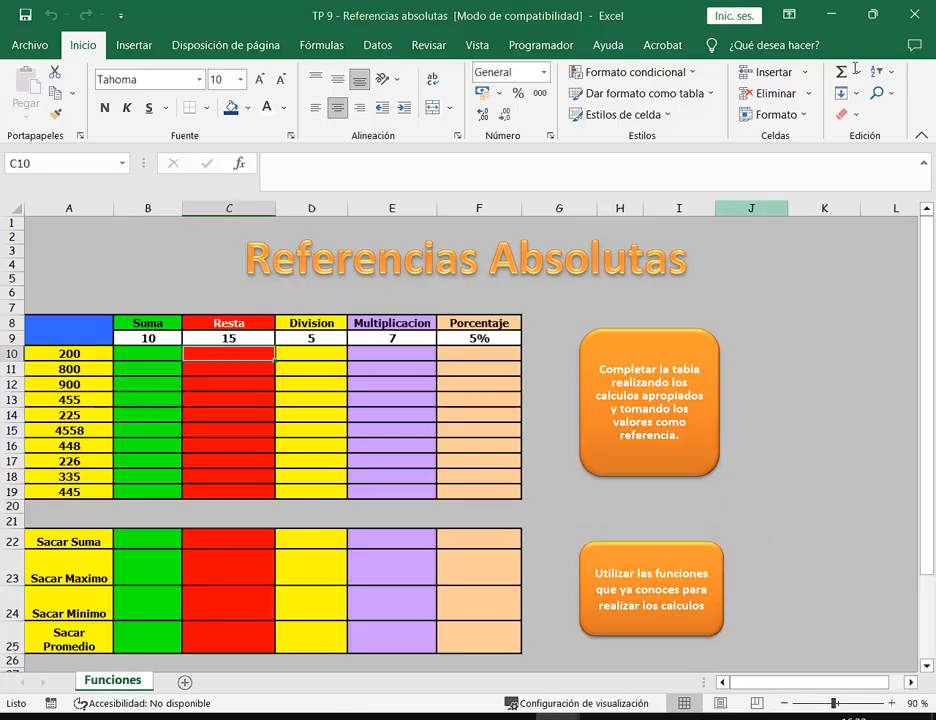
click(873, 14)
drag(317, 79, 254, 33)
scroll(543, 416, down, 1)
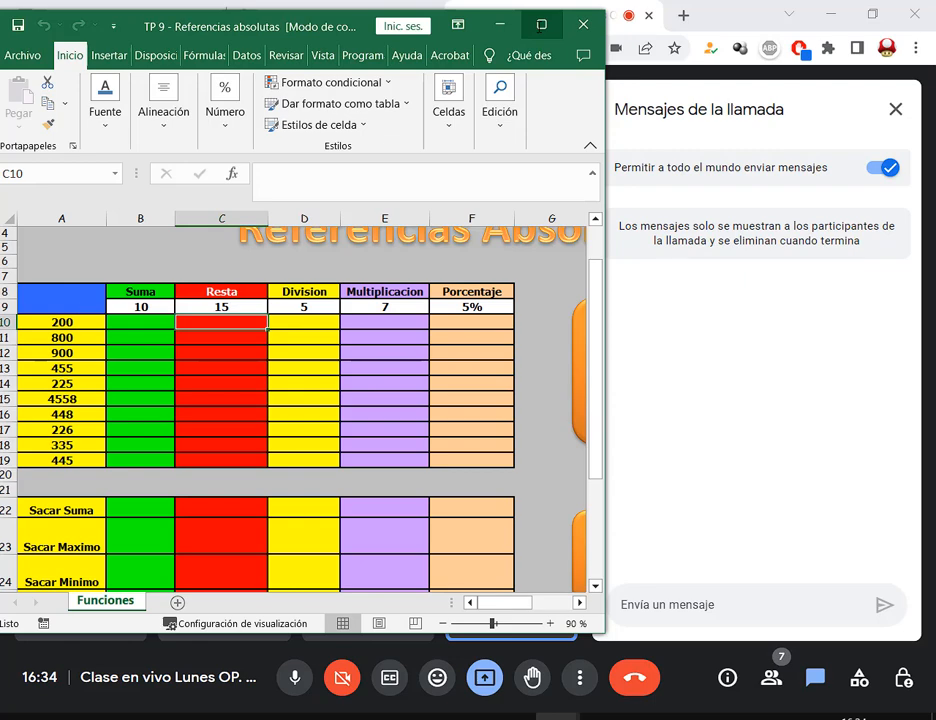
click(541, 24)
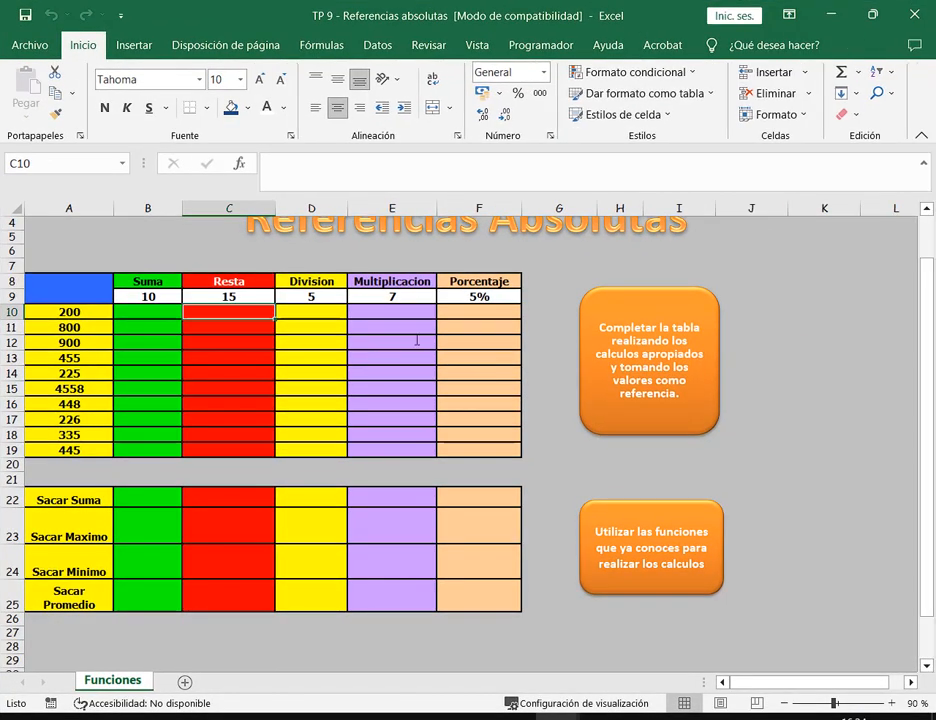
scroll(141, 320, up, 1)
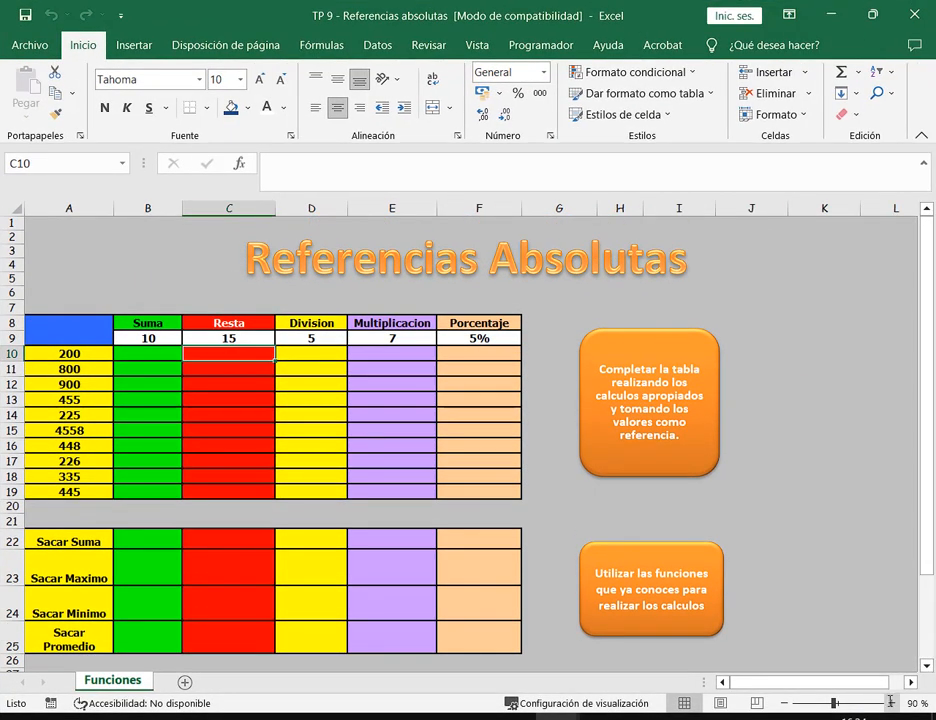
Set the Funciones sheet's zoom to 100% and switch to the recovered Libro1 workbook.
click(853, 698)
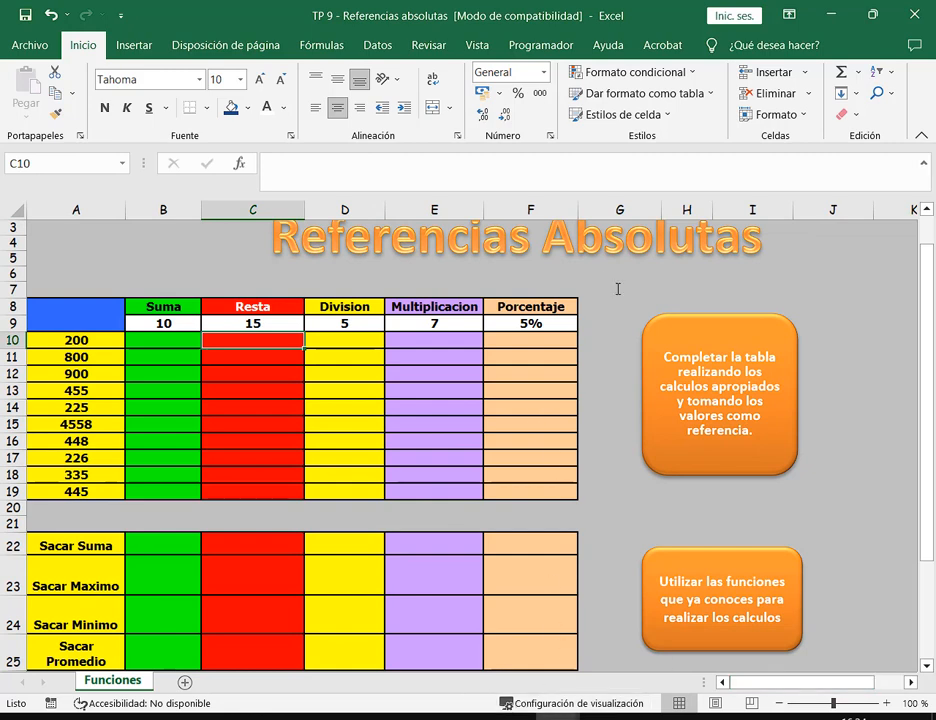
mouse_move(553, 715)
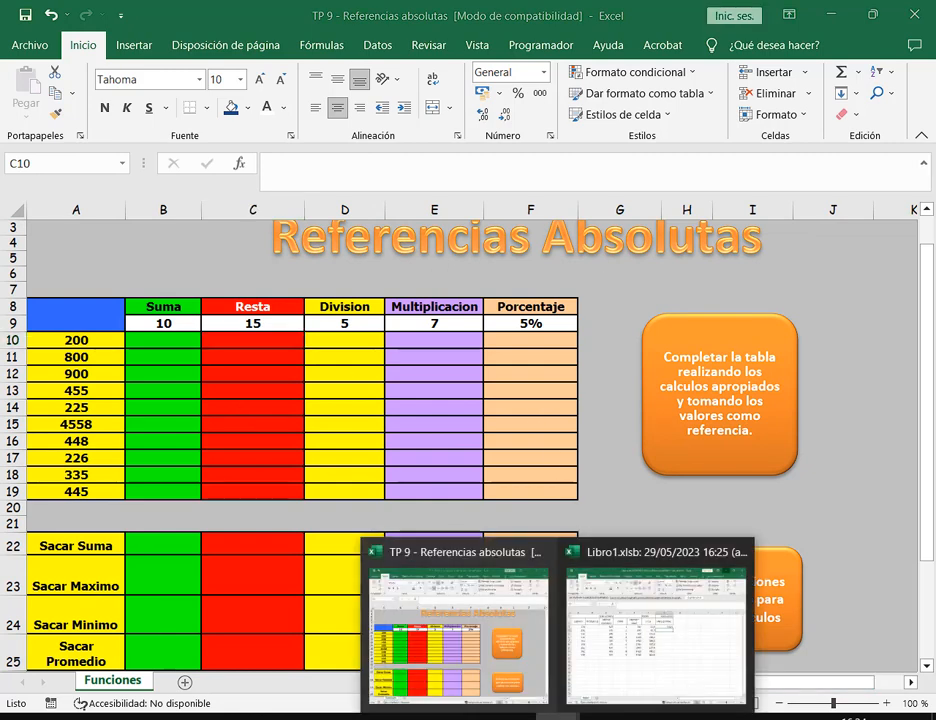
click(650, 630)
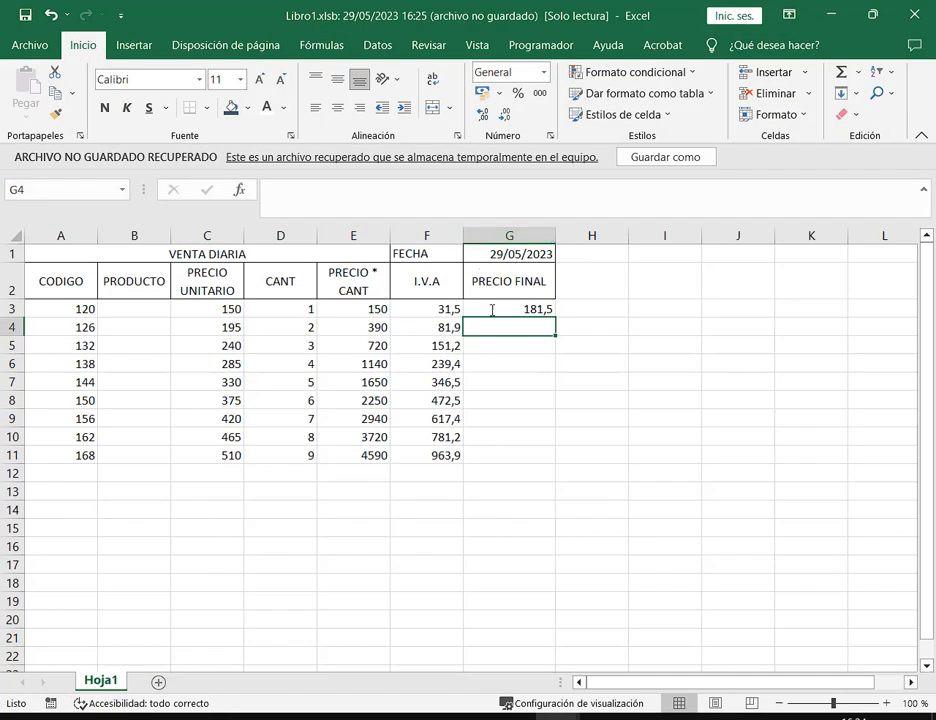
Clear the PRECIO * CANT and I.V.A cells in rows 4 to 11, keeping the formulas in row 3.
click(366, 308)
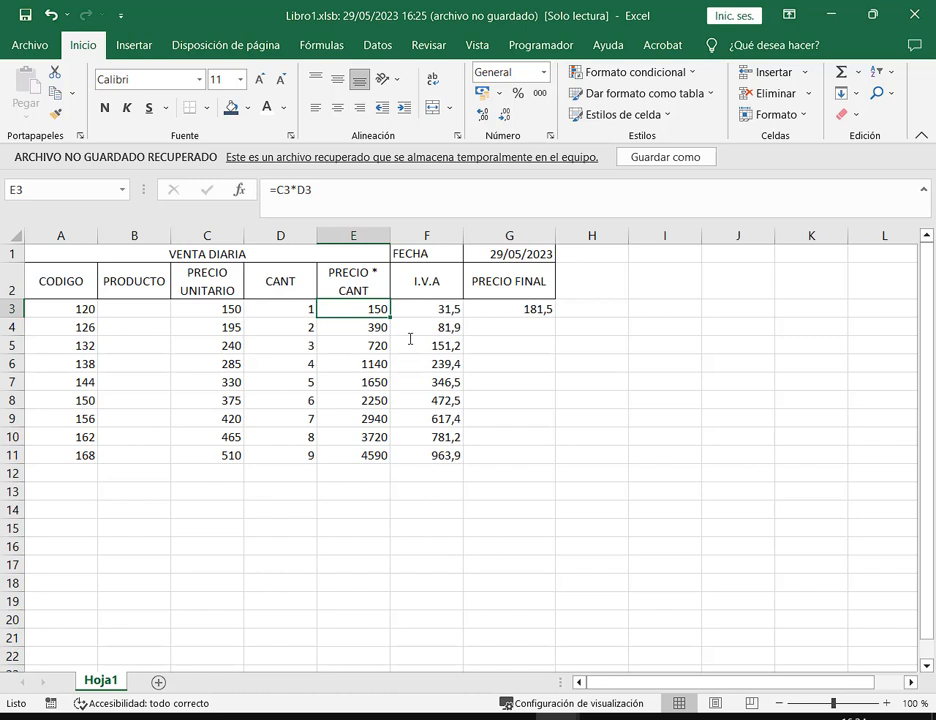
click(219, 314)
drag(219, 314, 440, 456)
click(365, 313)
key(Delete)
Review the row 3 formulas for PRECIO * CANT, I.V.A and PRECIO FINAL and the cells they refer to.
click(376, 312)
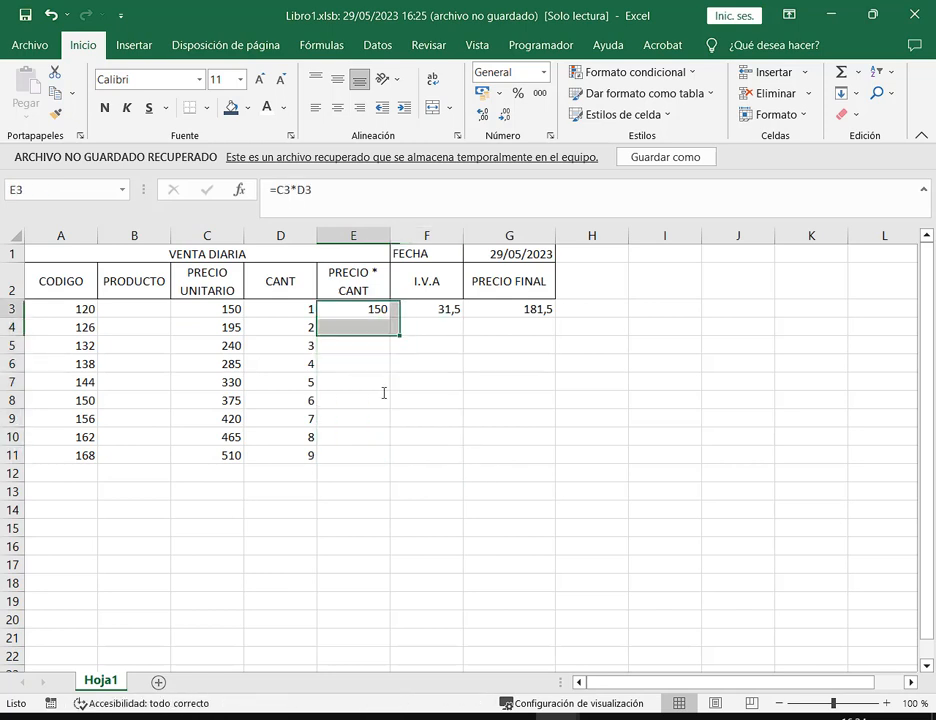
double_click(370, 308)
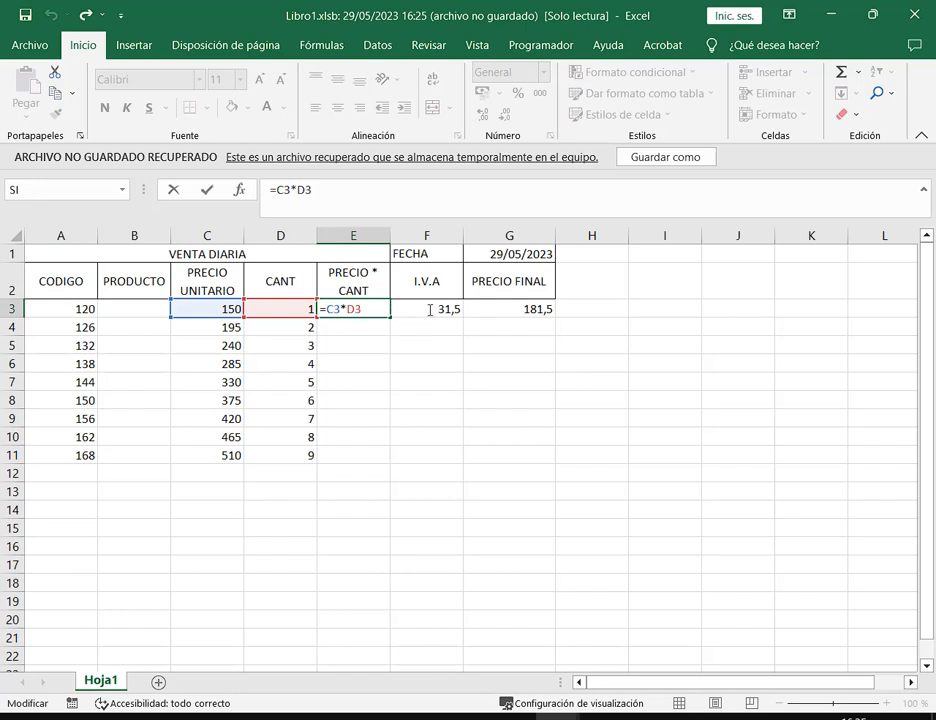
click(430, 309)
key(F2)
key(Escape)
double_click(530, 308)
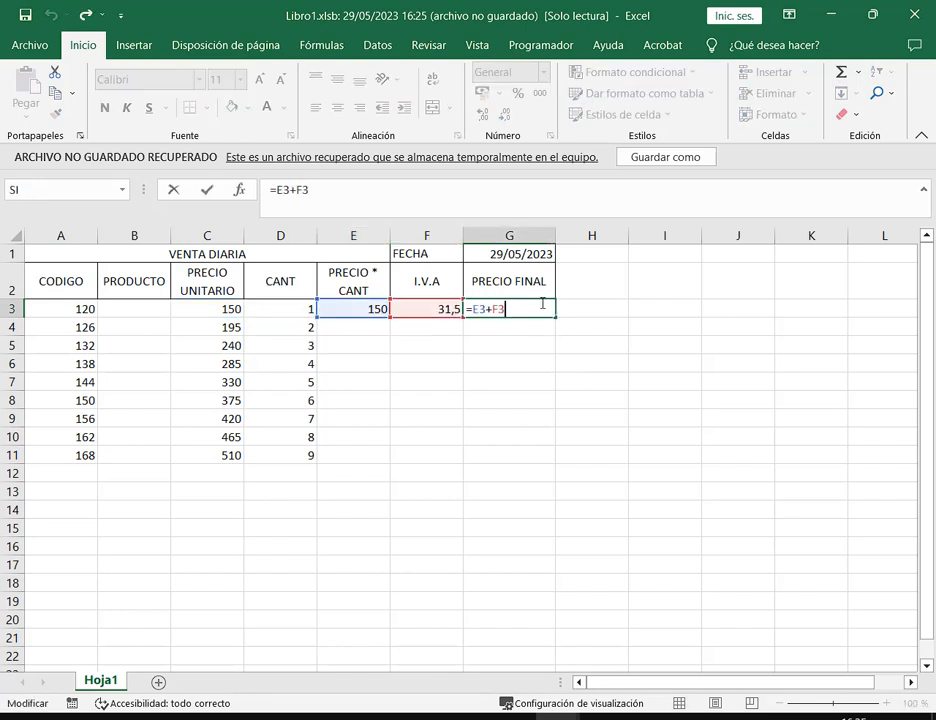
key(Escape)
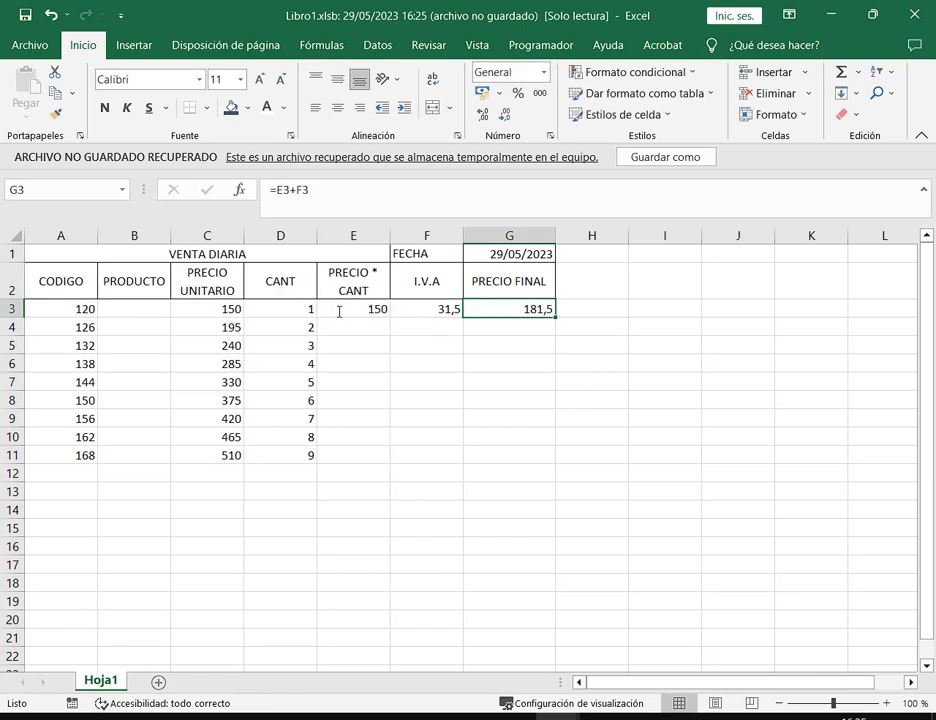
Fill the PRECIO * CANT formula from E3 down to E11.
drag(361, 327, 363, 449)
click(373, 313)
drag(395, 321, 389, 460)
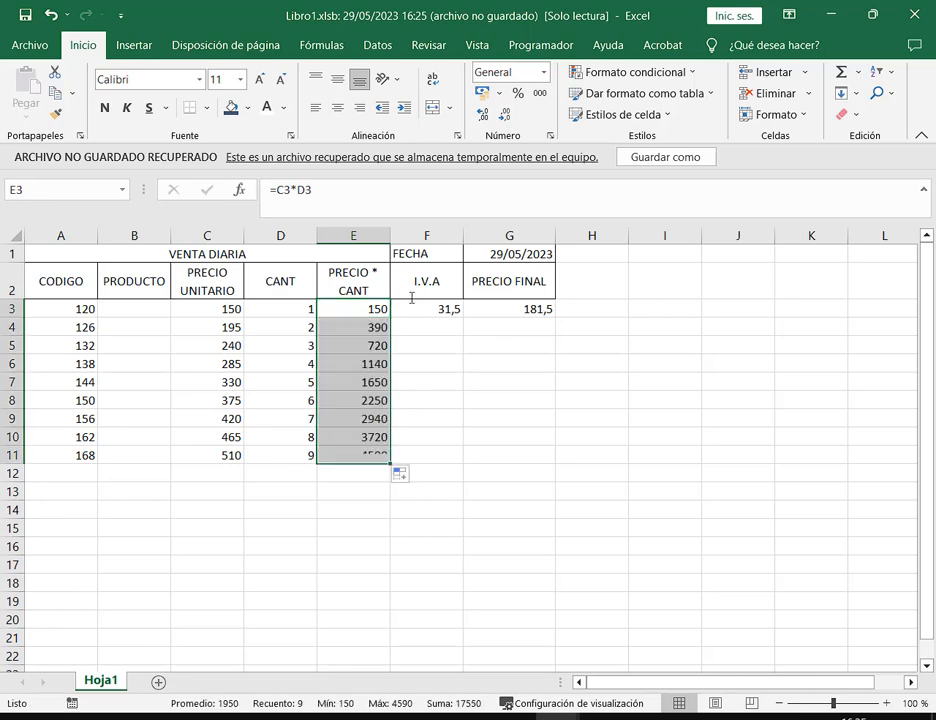
Compare the PRECIO * CANT formulas in E3 and E4 and the row cells each one refers to.
click(371, 326)
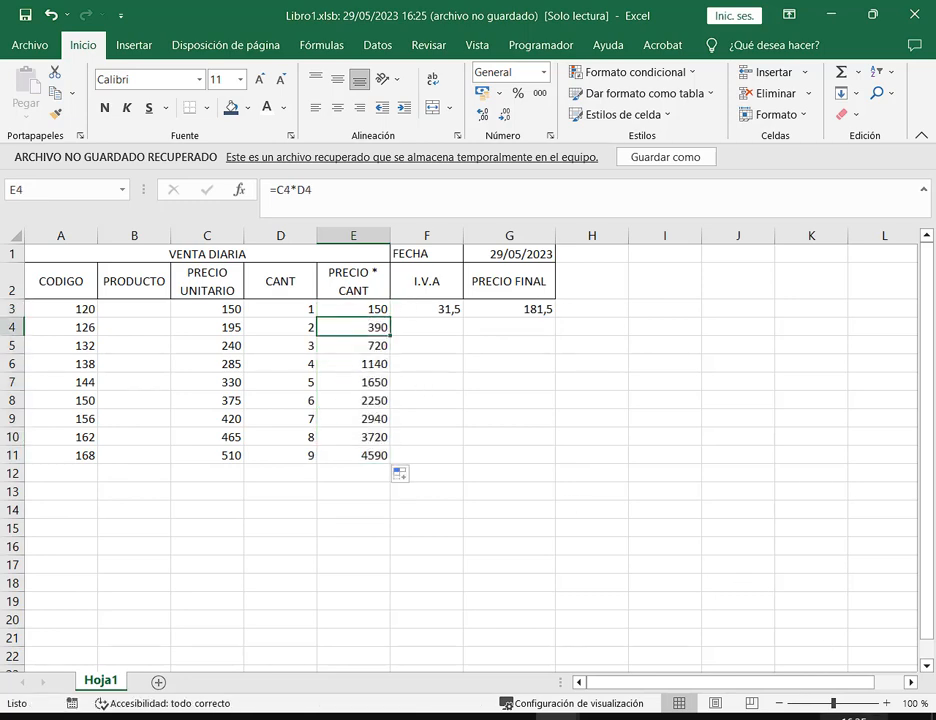
click(886, 703)
click(886, 703)
click(886, 703)
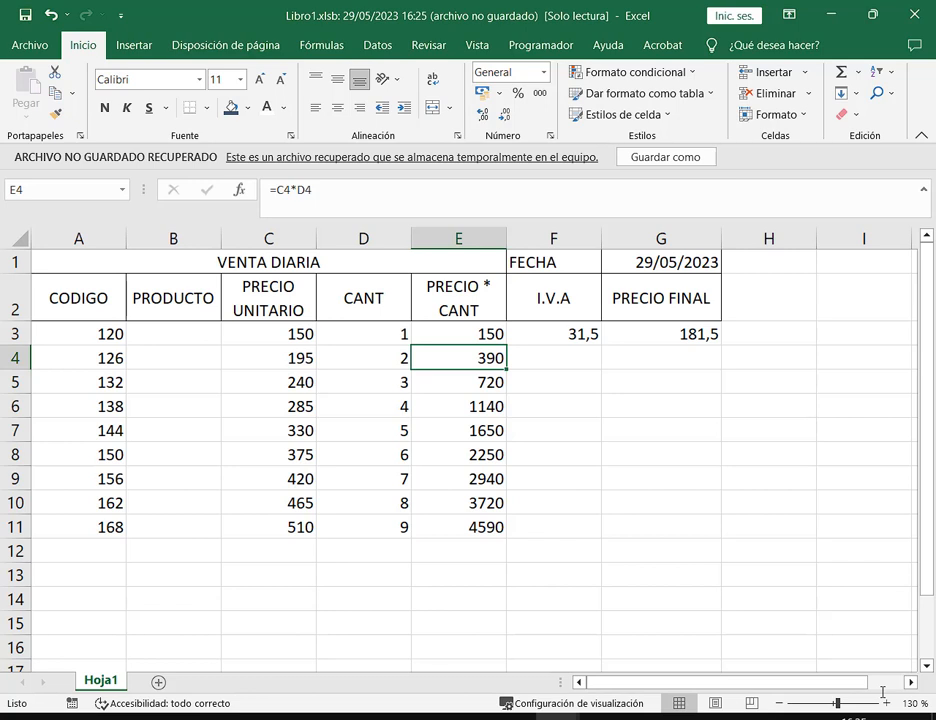
double_click(494, 333)
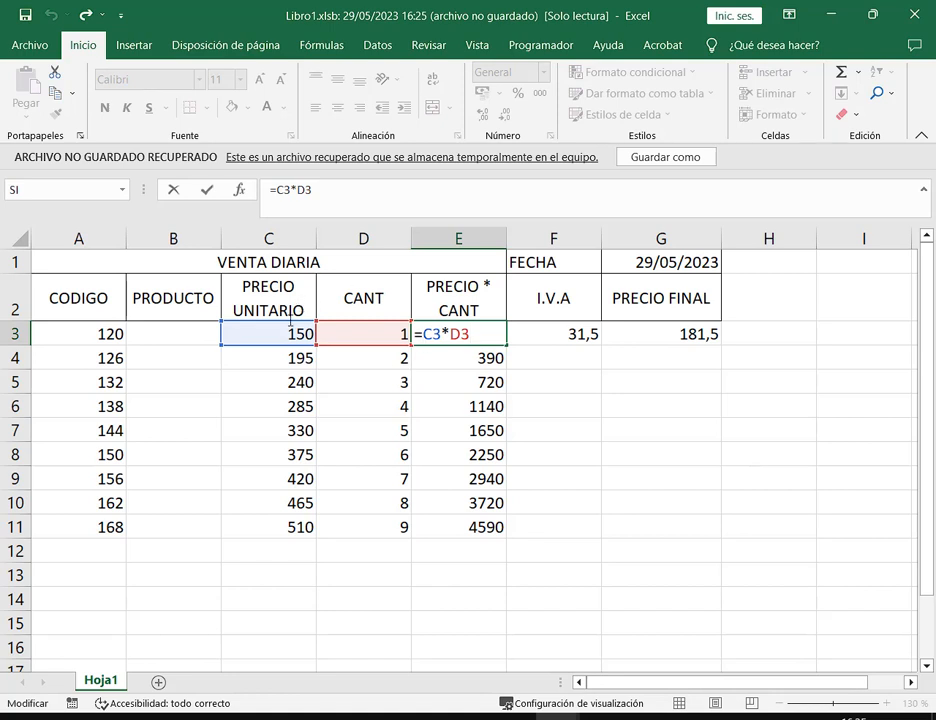
mouse_move(346, 344)
mouse_down()
mouse_move(539, 345)
mouse_move(505, 347)
mouse_up()
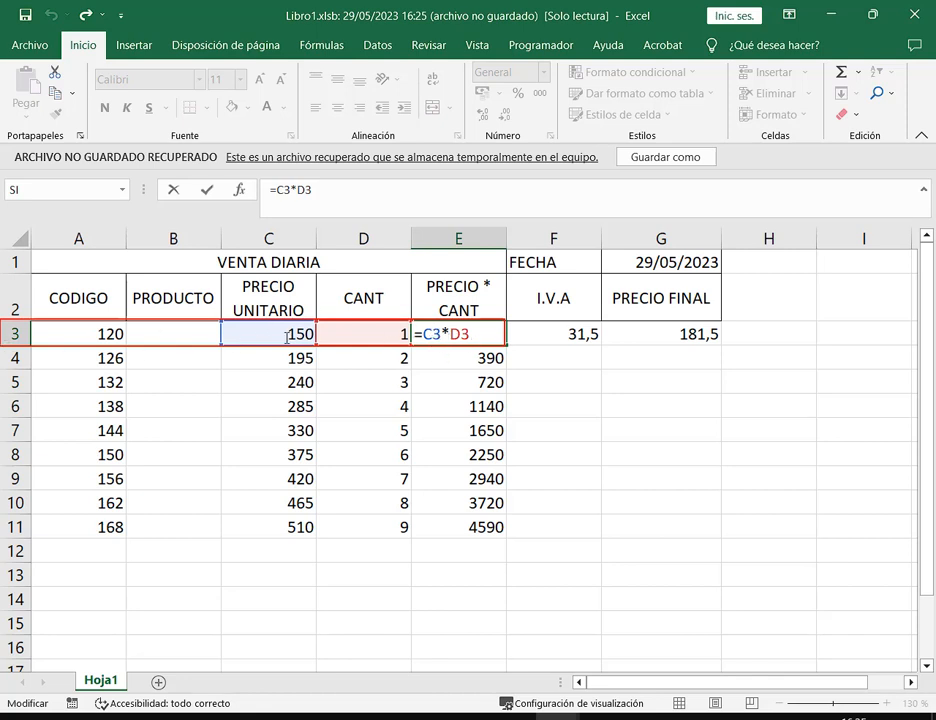
click(480, 360)
double_click(495, 360)
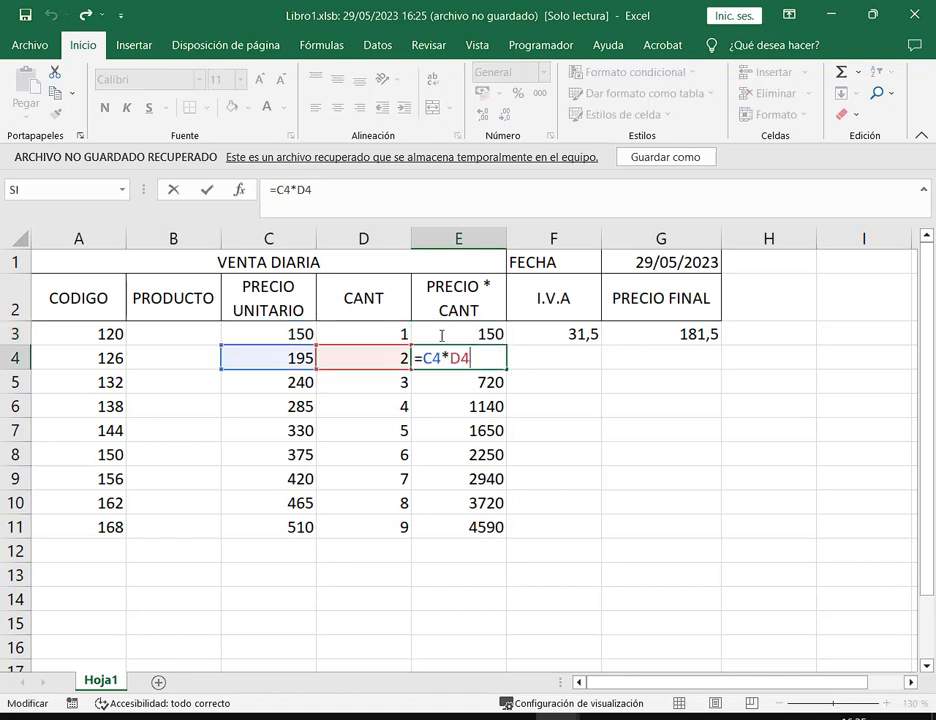
mouse_move(3, 344)
mouse_down()
mouse_move(31, 372)
mouse_move(430, 376)
mouse_move(412, 372)
mouse_up()
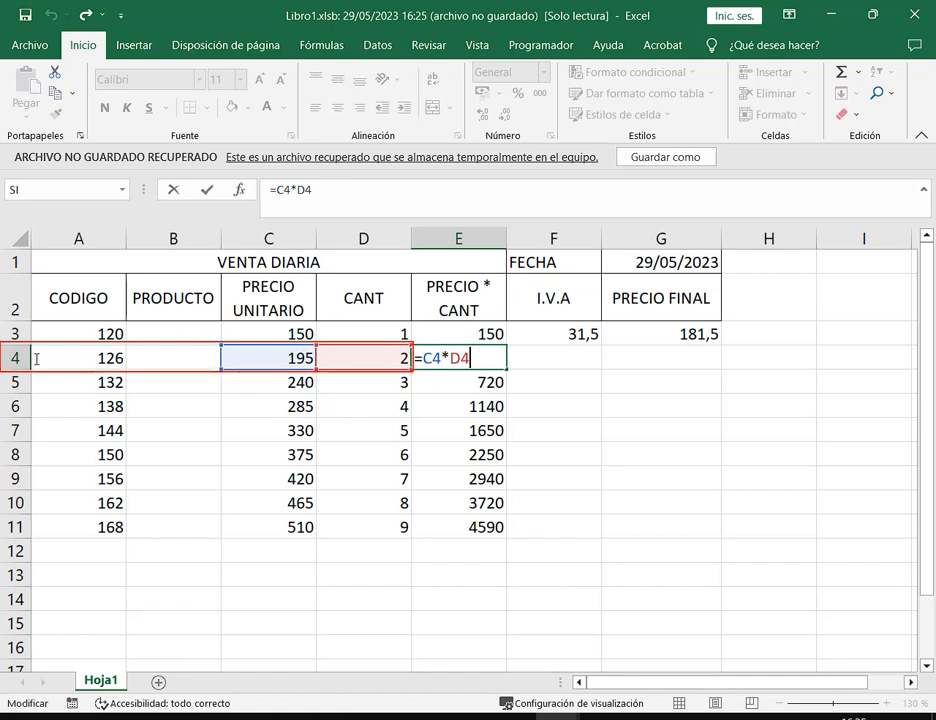
key(Return)
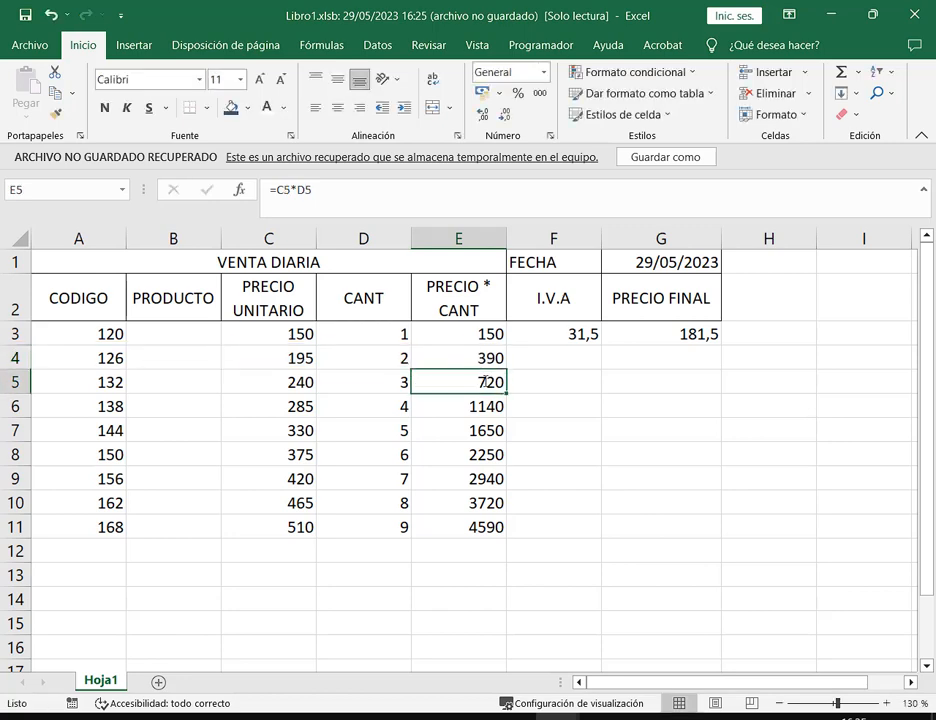
Check the copied PRECIO * CANT formulas in E5, E6 and E11 against their own rows.
double_click(485, 381)
key(Return)
double_click(438, 409)
key(Escape)
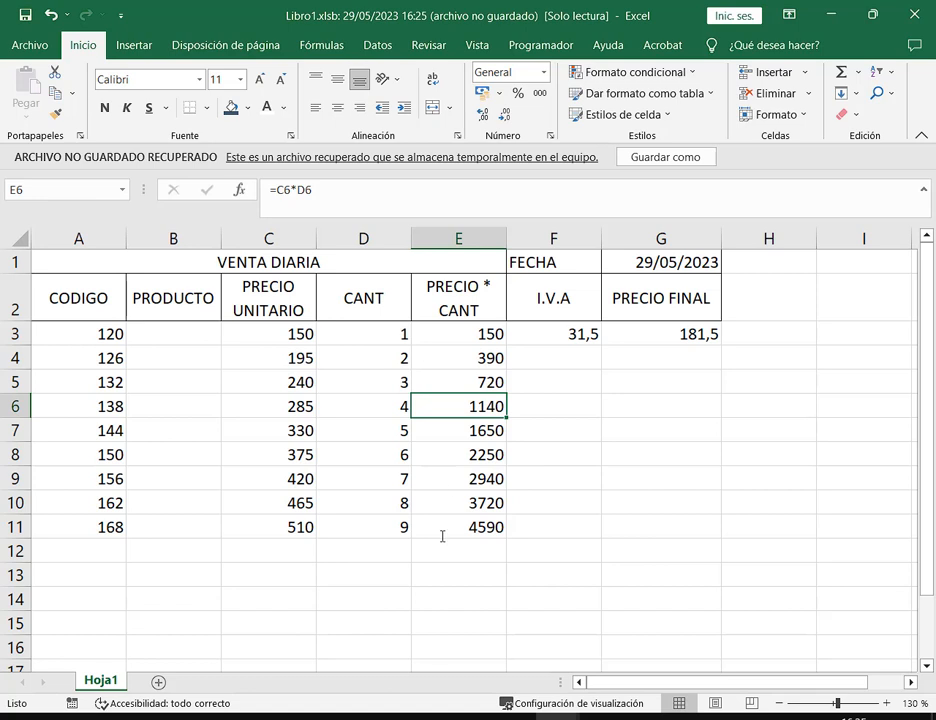
click(450, 529)
double_click(450, 529)
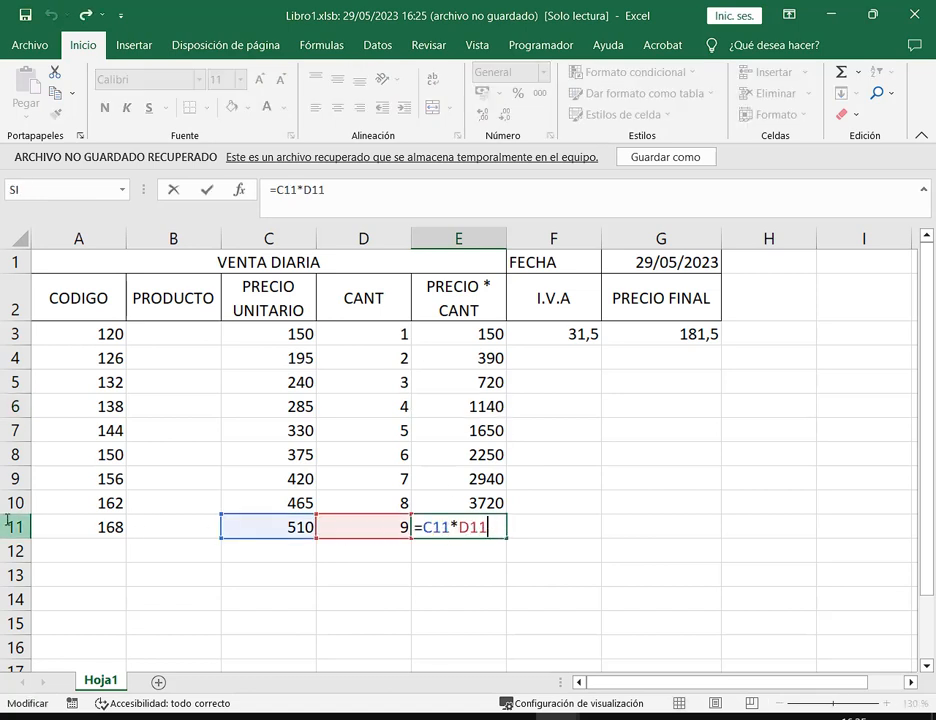
drag(2, 513, 412, 541)
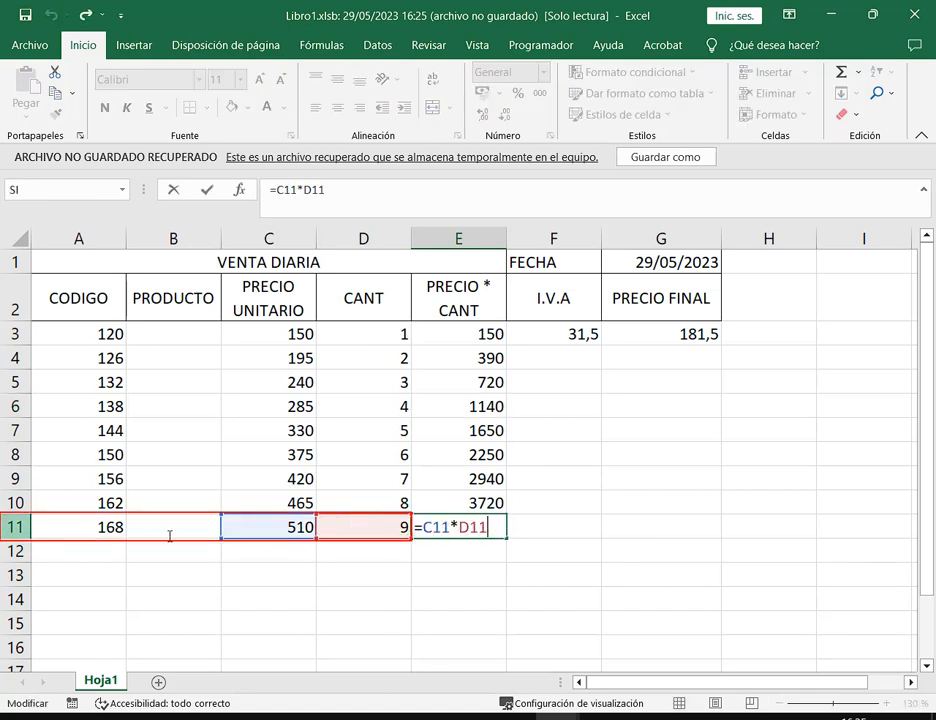
key(ctrl+Return)
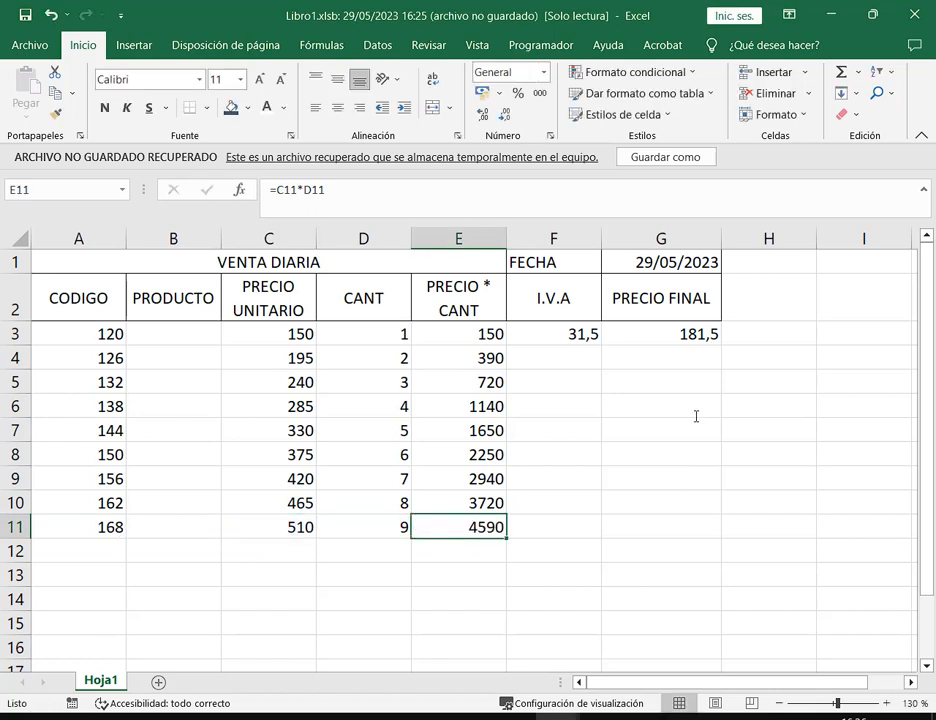
Fill the I.V.A formula from F3 down to F11 to inspect the copy in F4, and undo the fill.
double_click(581, 337)
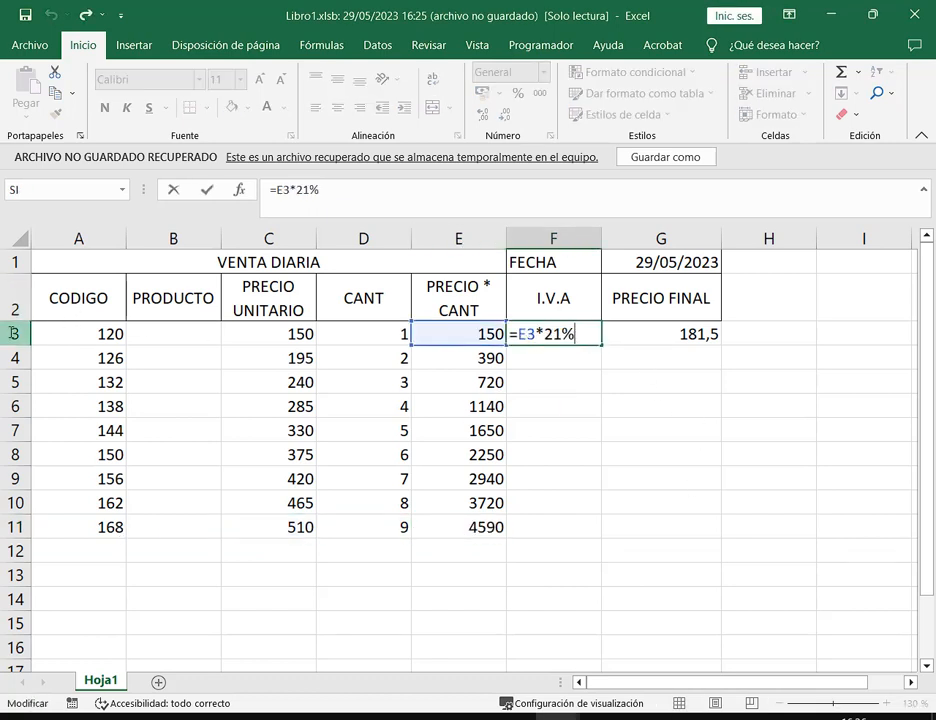
key(ctrl+Return)
drag(603, 347, 602, 539)
double_click(570, 358)
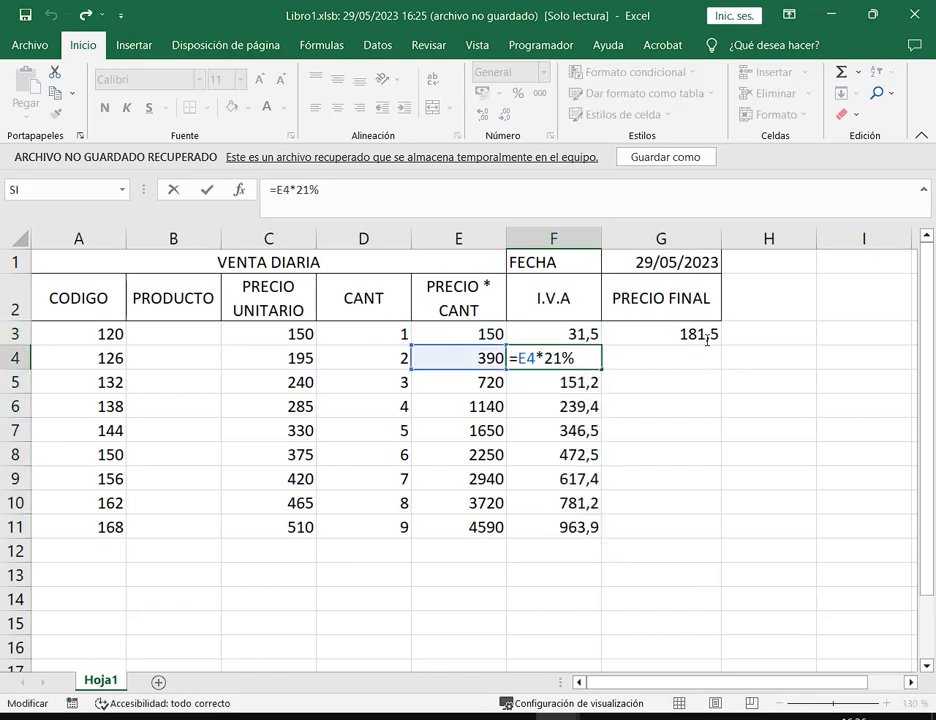
key(ctrl+Return)
key(ctrl+z)
key(ctrl+z)
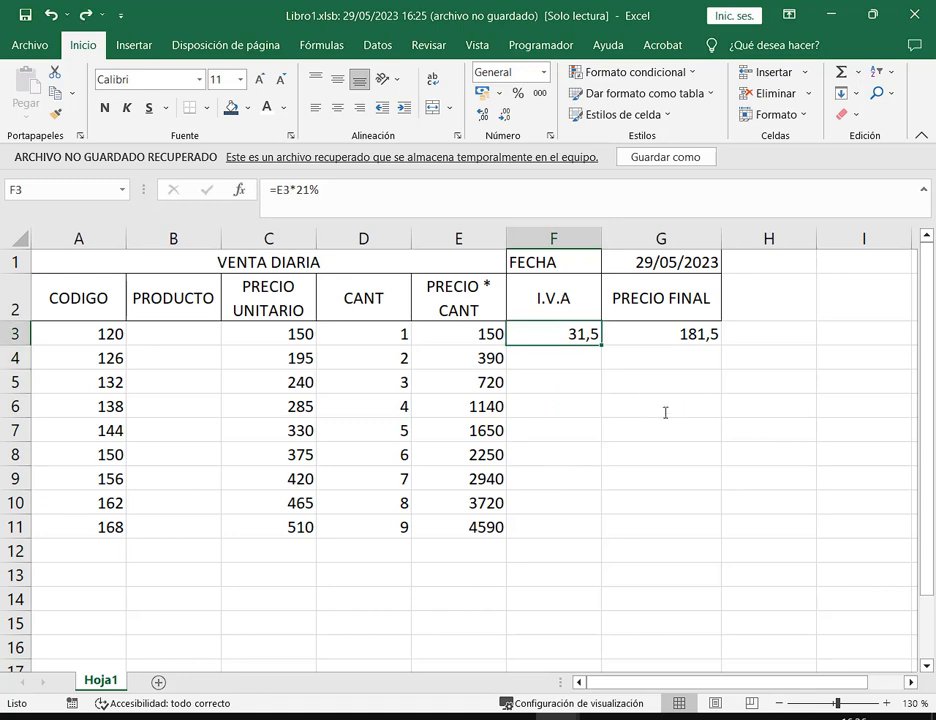
Switch to the TP 9 - Referencias absolutas workbook and set the Funciones sheet's zoom to 120%.
click(831, 15)
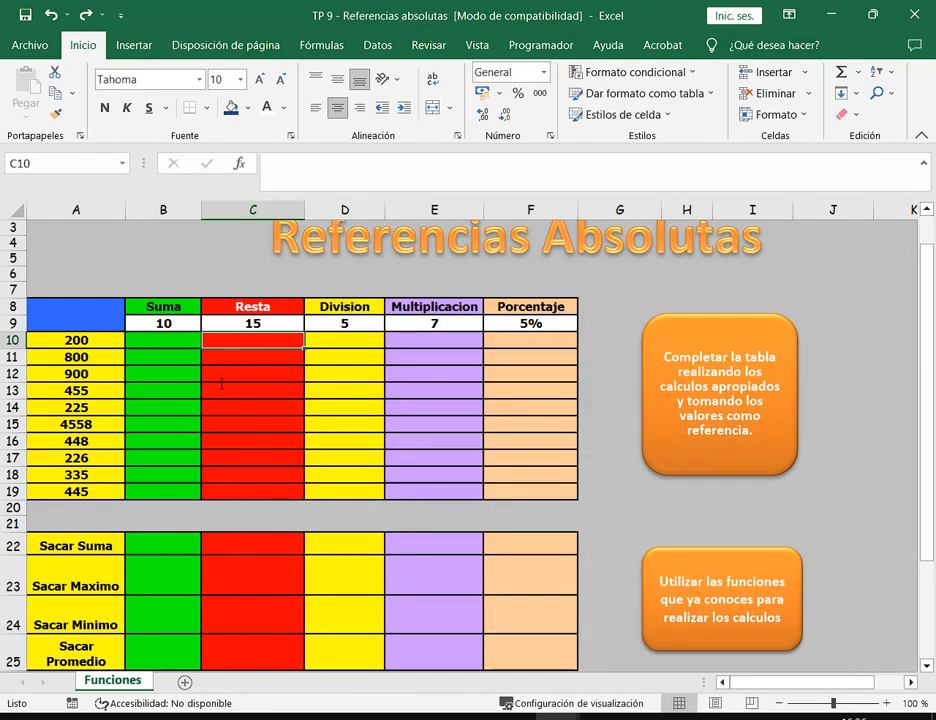
click(183, 343)
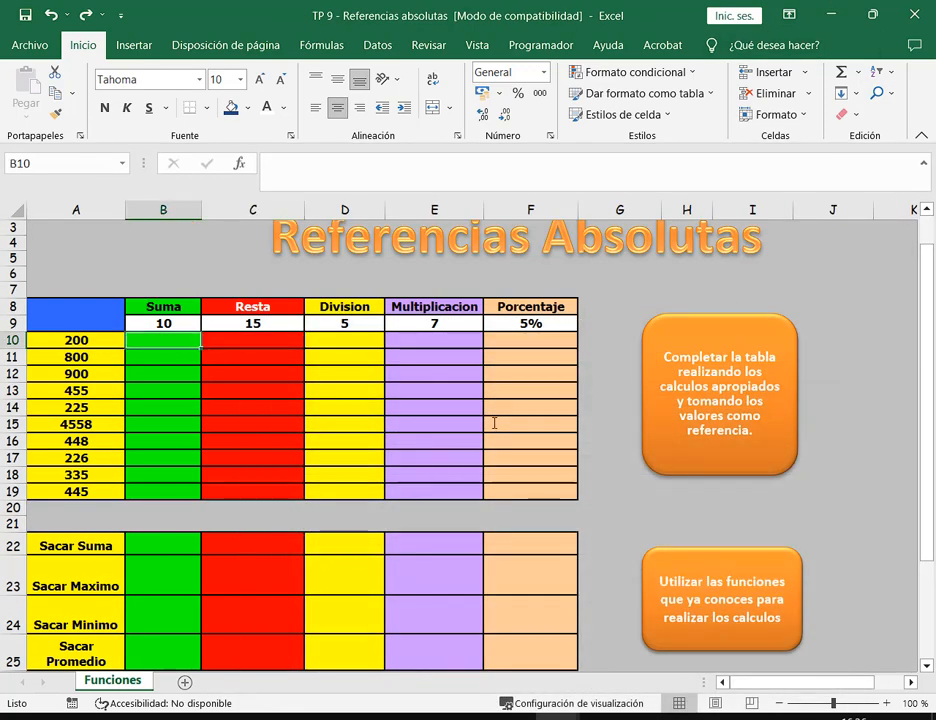
click(886, 703)
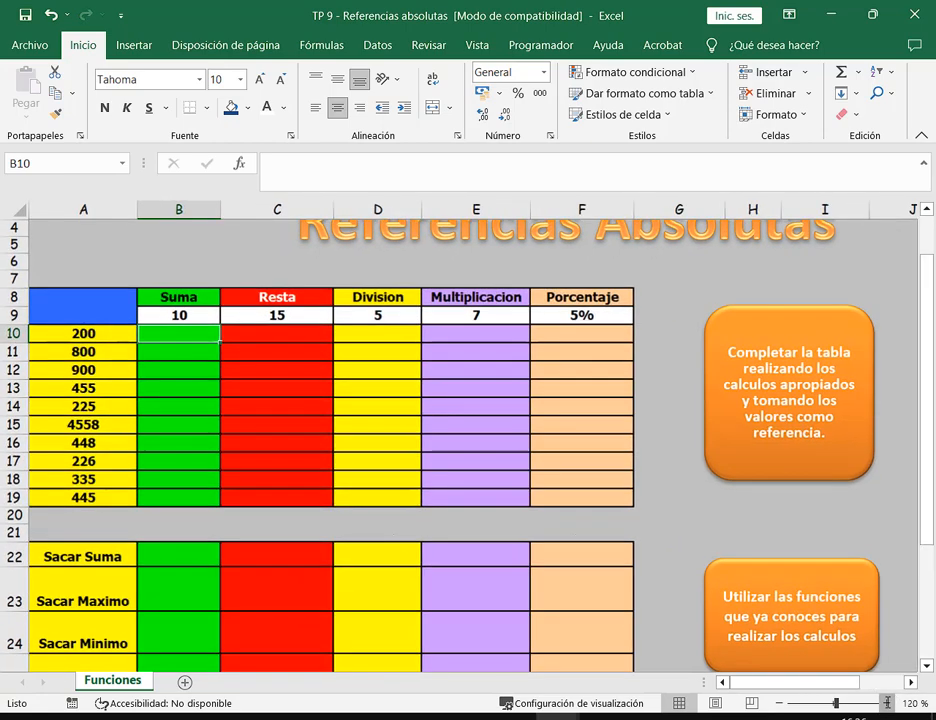
click(886, 703)
Increase the height of row 10 slightly on the Funciones sheet.
drag(15, 331, 15, 515)
click(208, 330)
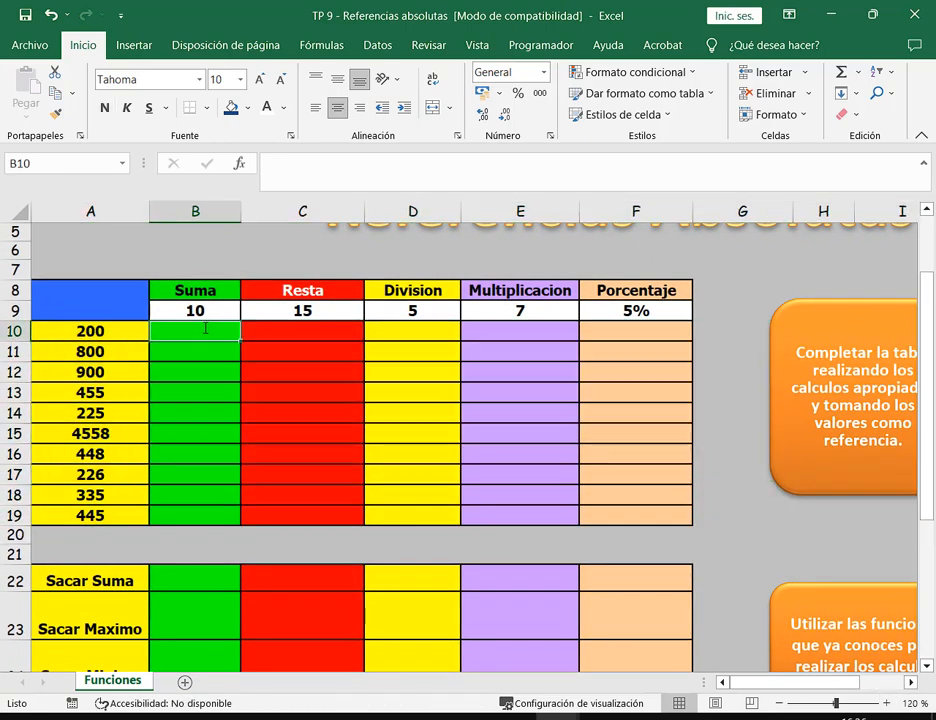
drag(20, 341, 20, 351)
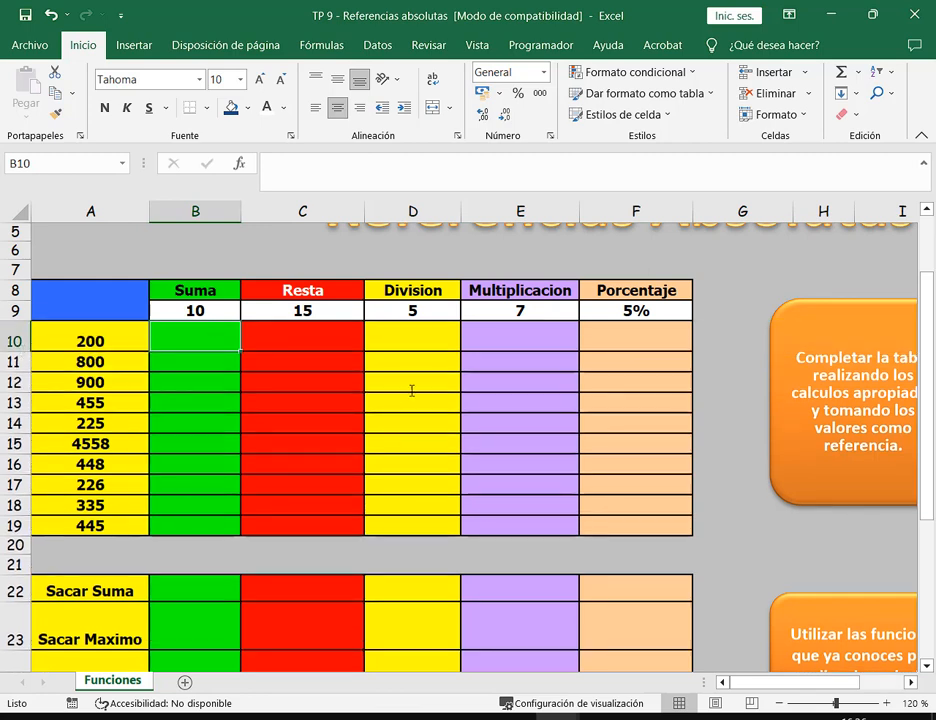
Give the calculation cells B10:F19 a white fill and black font color.
mouse_move(182, 341)
mouse_down()
mouse_move(650, 562)
mouse_move(673, 522)
mouse_up()
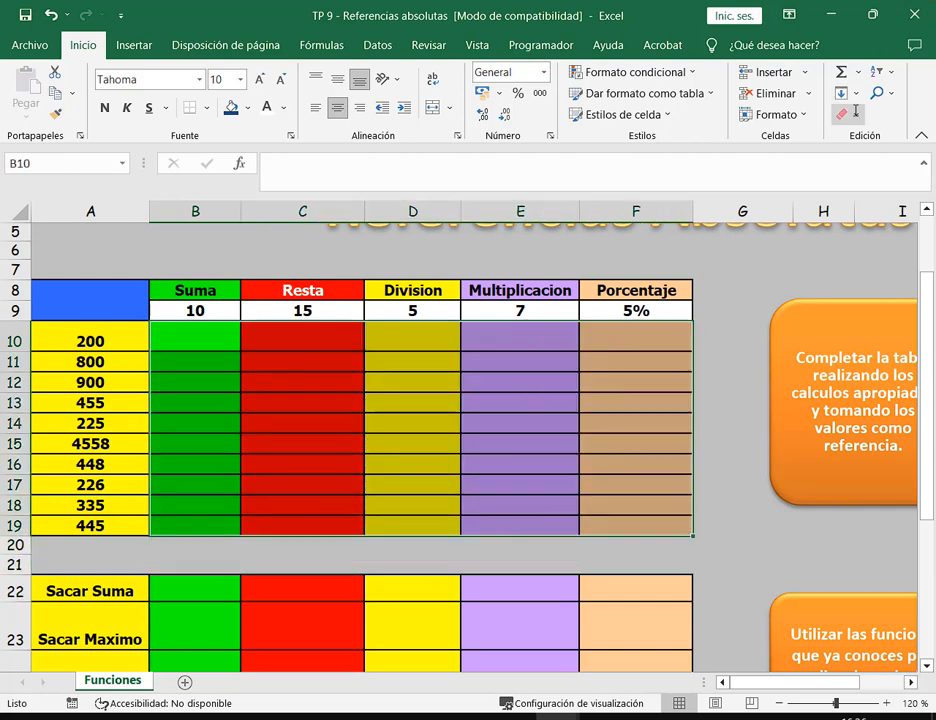
click(249, 108)
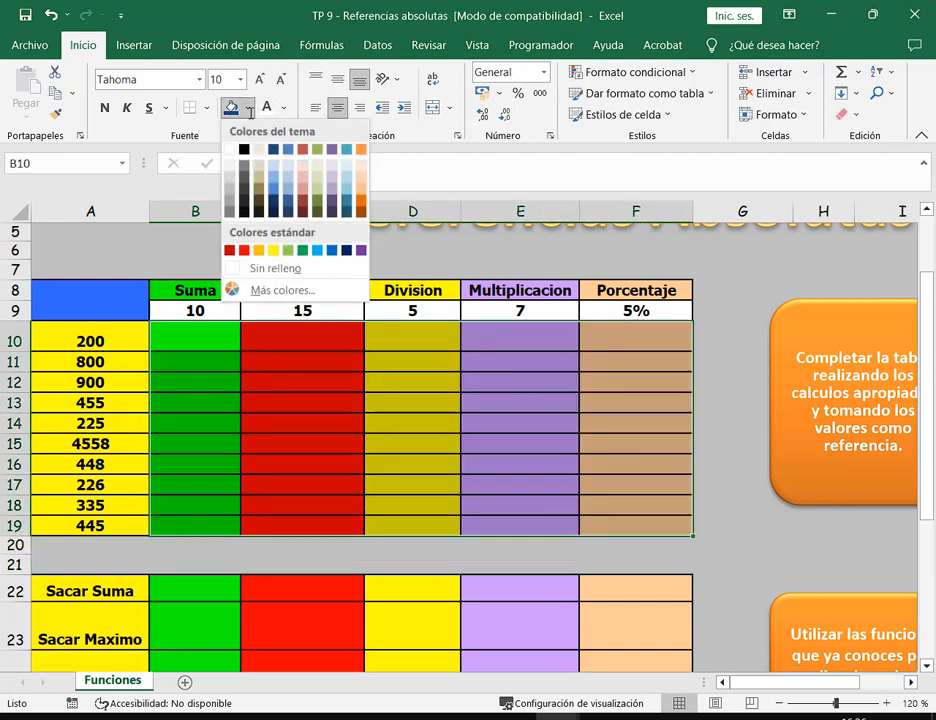
click(229, 149)
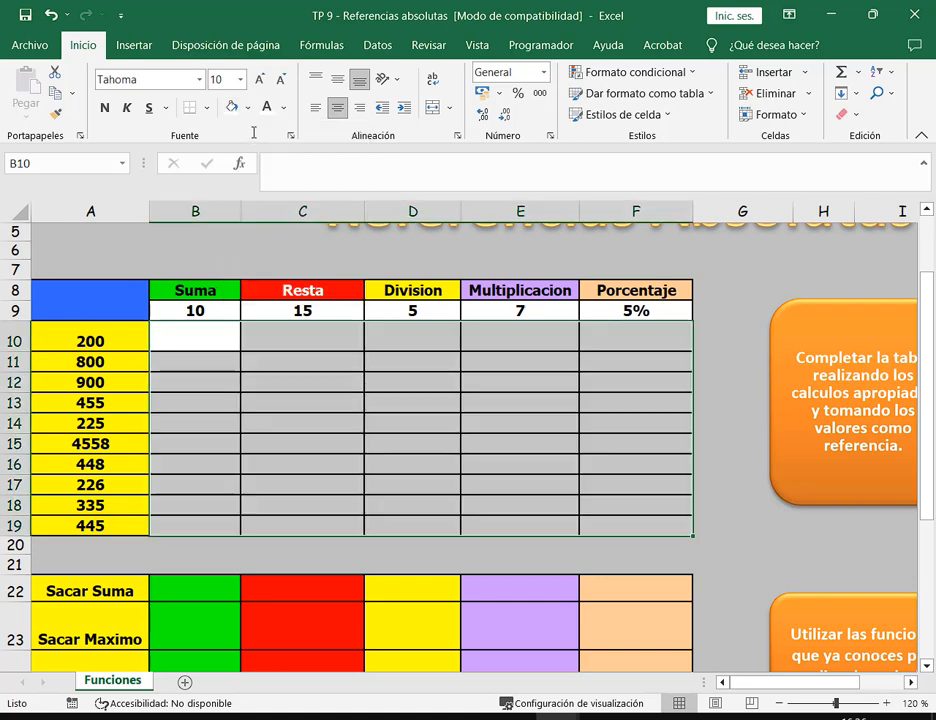
click(284, 108)
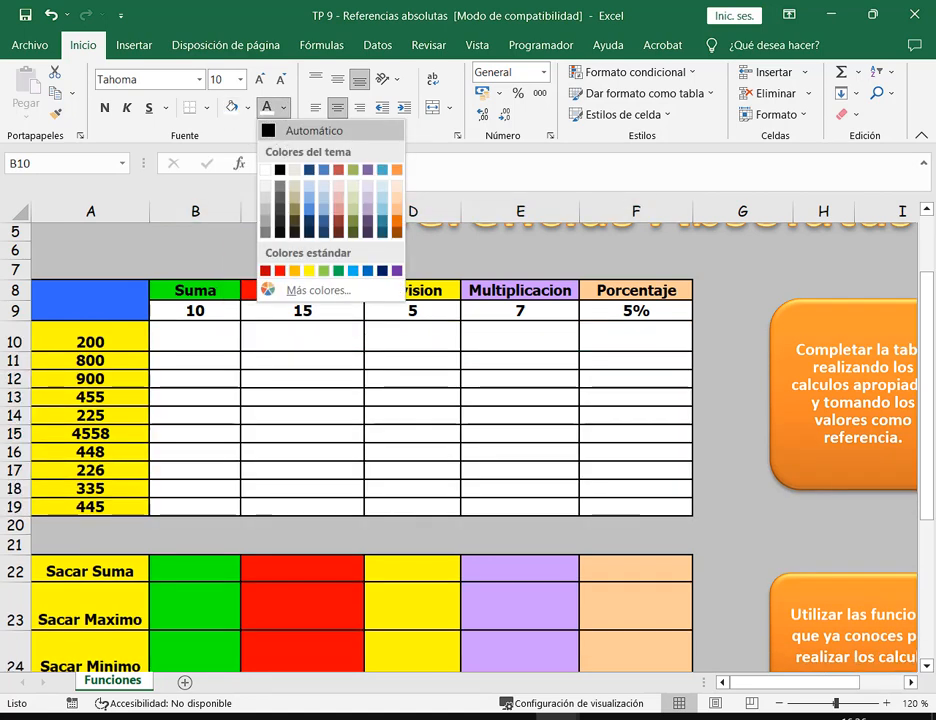
click(280, 172)
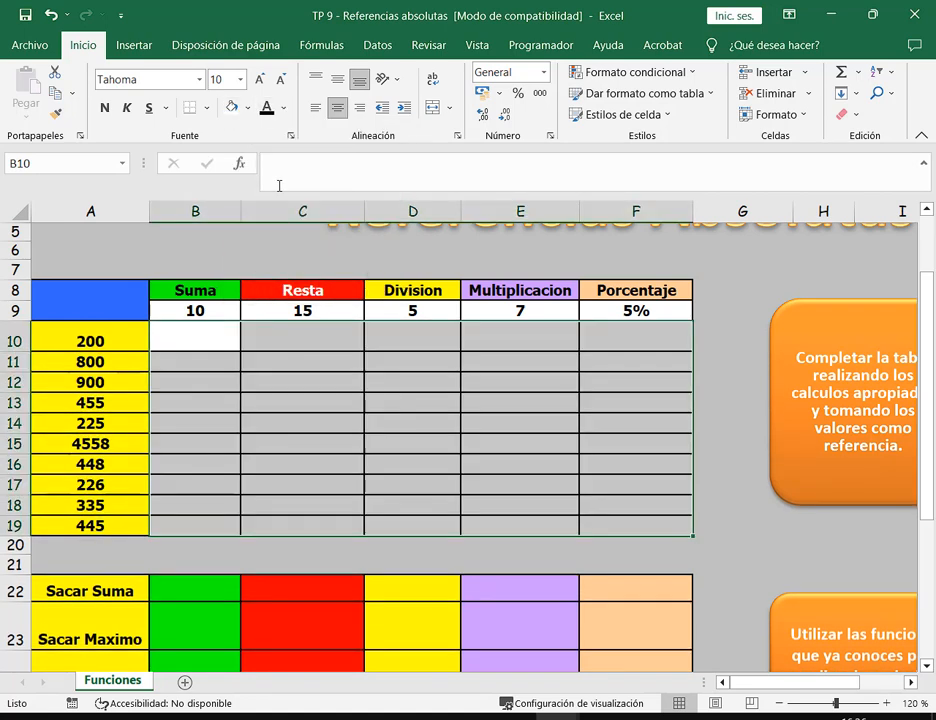
click(198, 337)
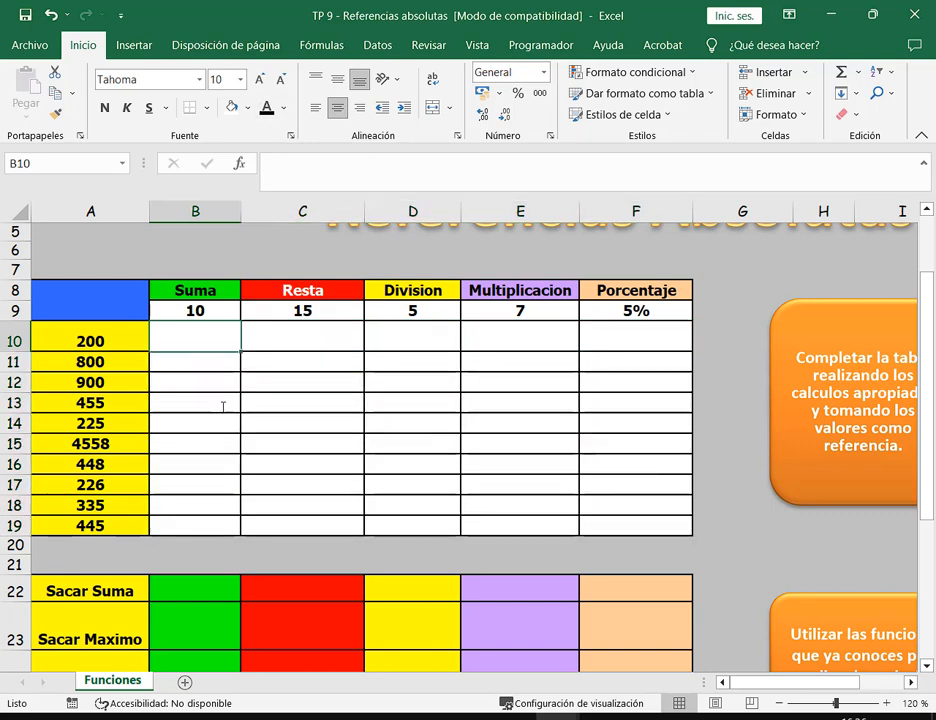
text(hg)
key(BackSpace)
key(BackSpace)
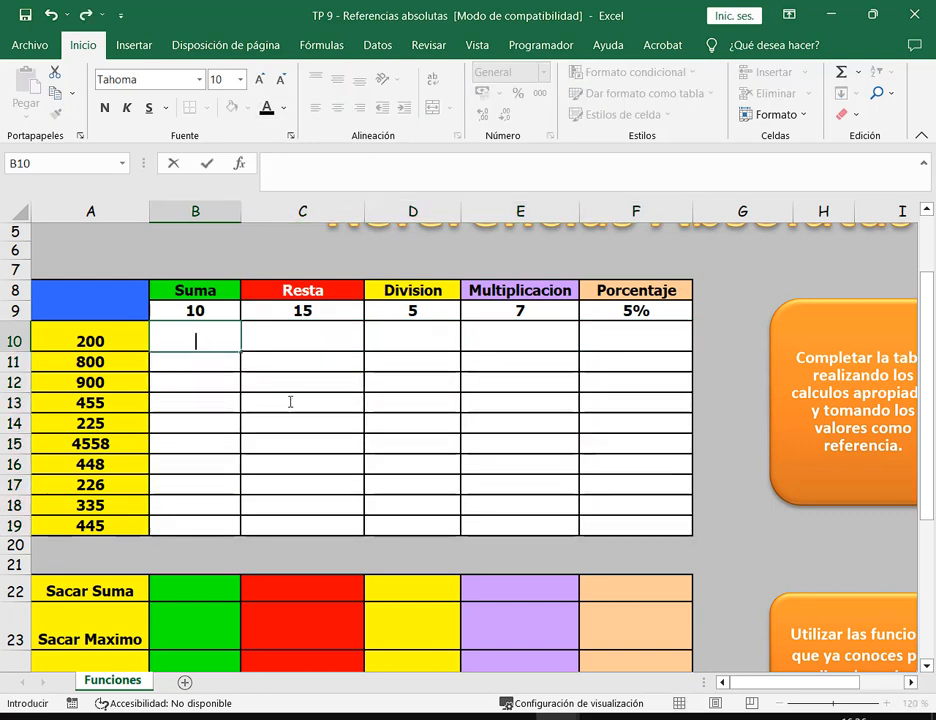
click(210, 339)
text(=)
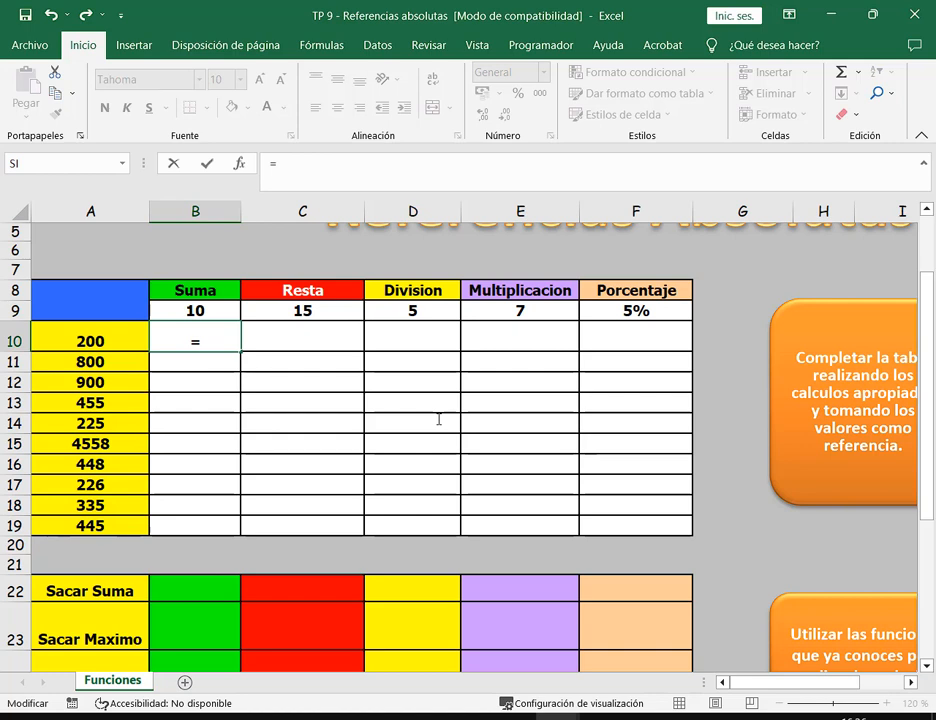
click(130, 340)
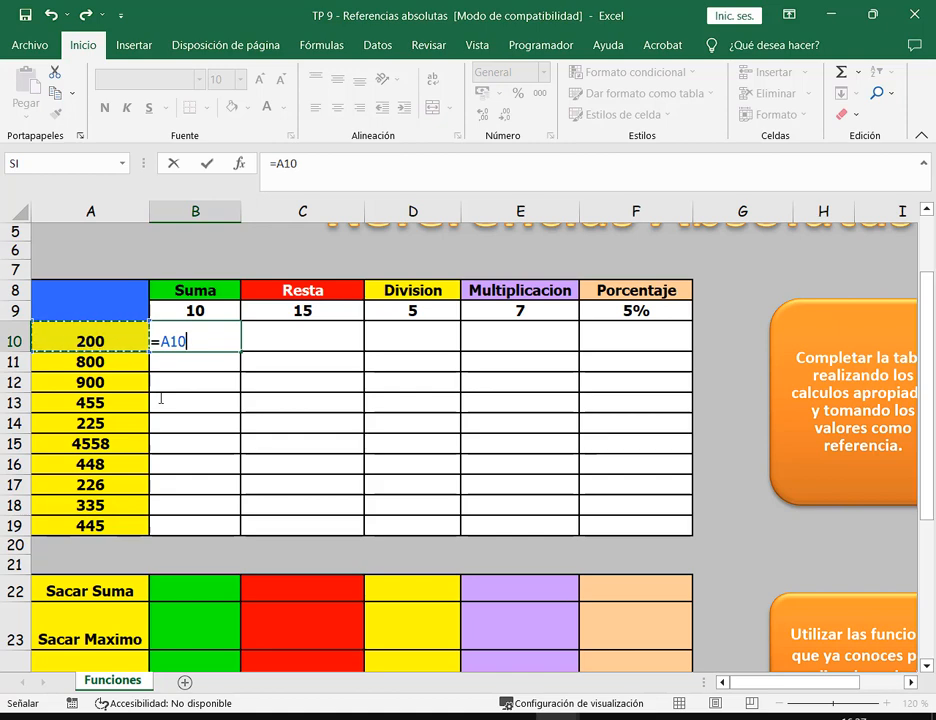
key(Escape)
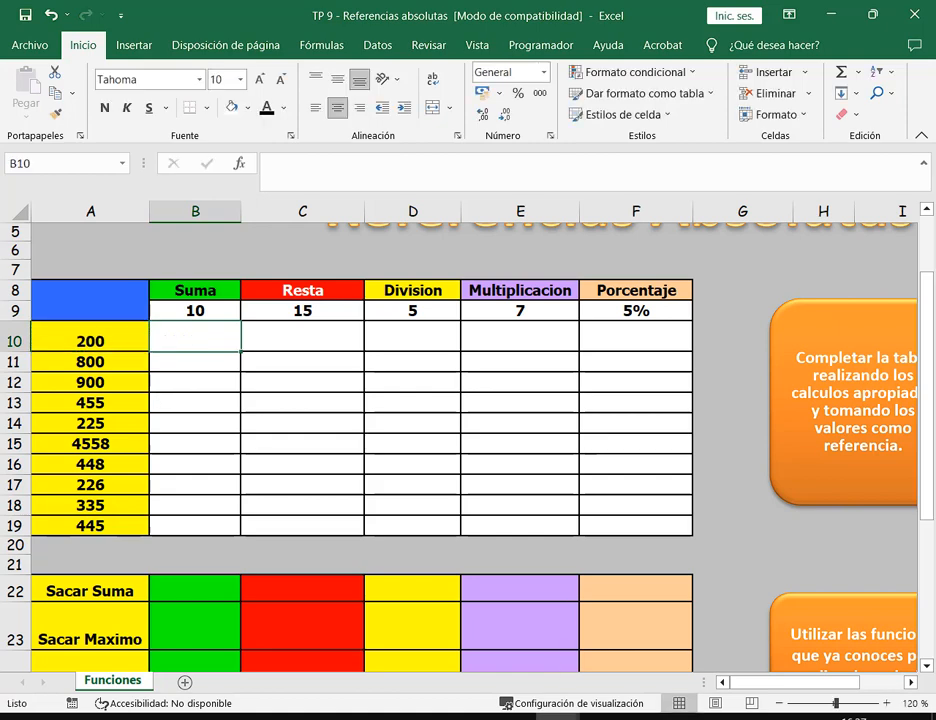
Switch to the Libro1 workbook, review the 21% rate in the F3 I.V.A formula, and return to TP 9 - Referencias absolutas.
click(558, 717)
click(638, 634)
double_click(582, 336)
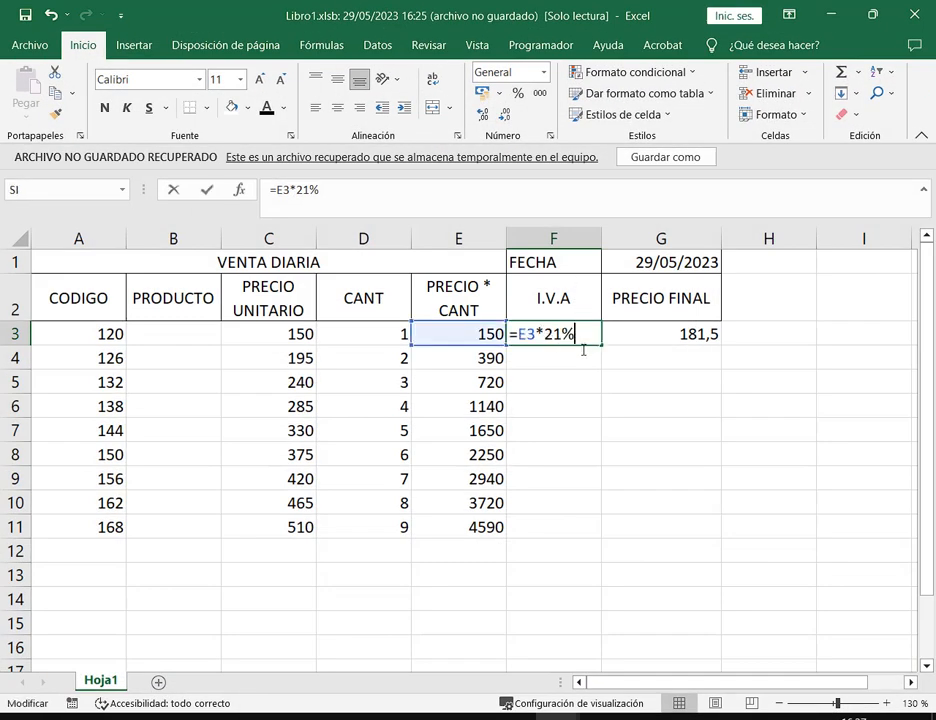
double_click(585, 333)
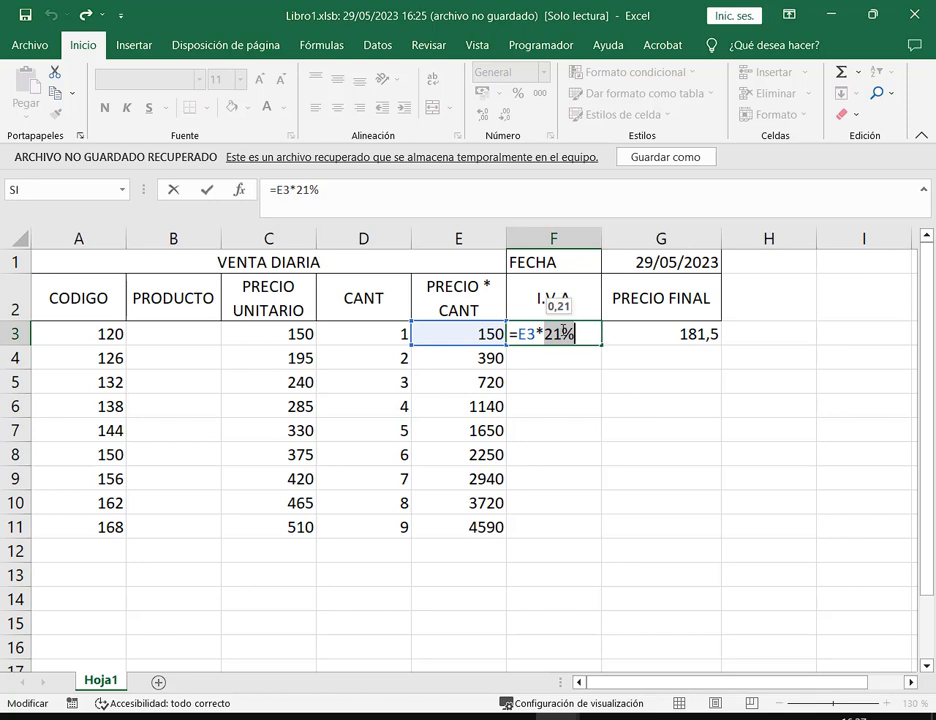
key(ctrl+Return)
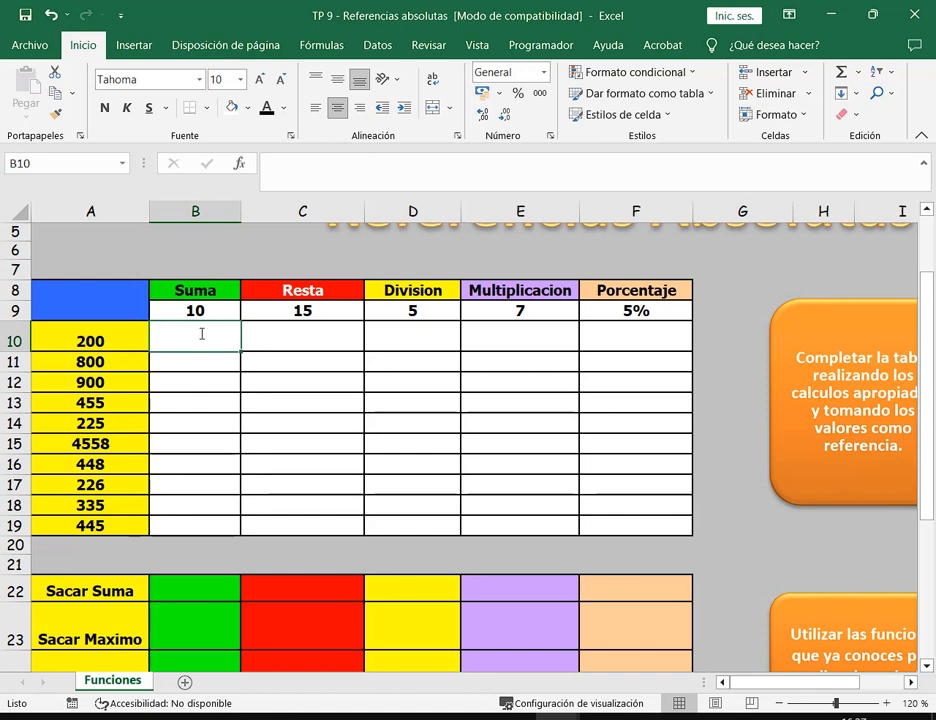
Enter the formula =A10+B9 in cell B10 of the Suma column.
text(=)
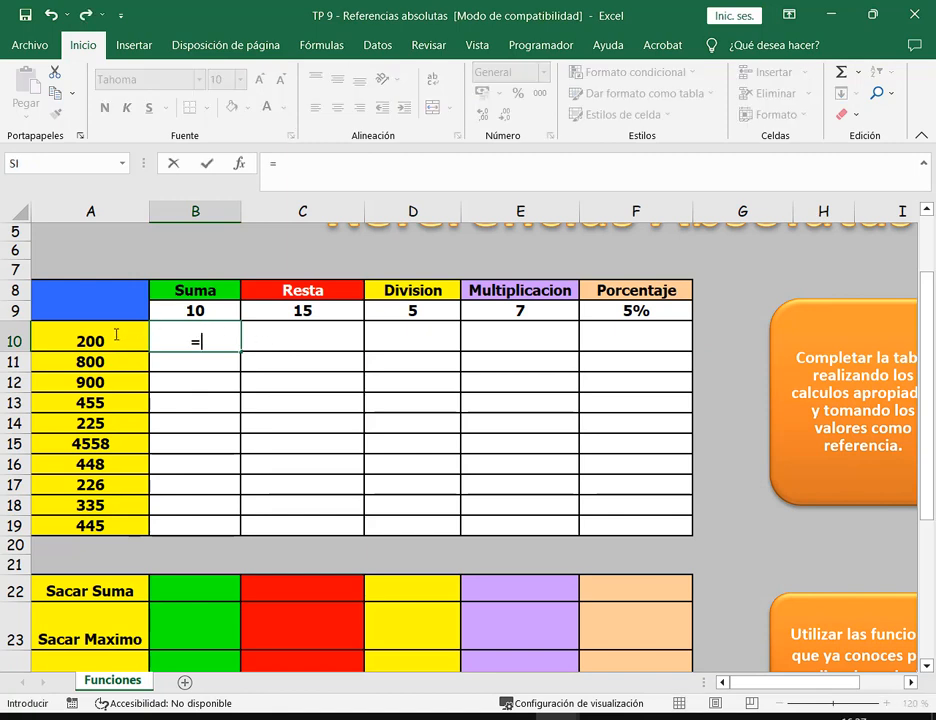
click(117, 333)
text(+)
click(193, 310)
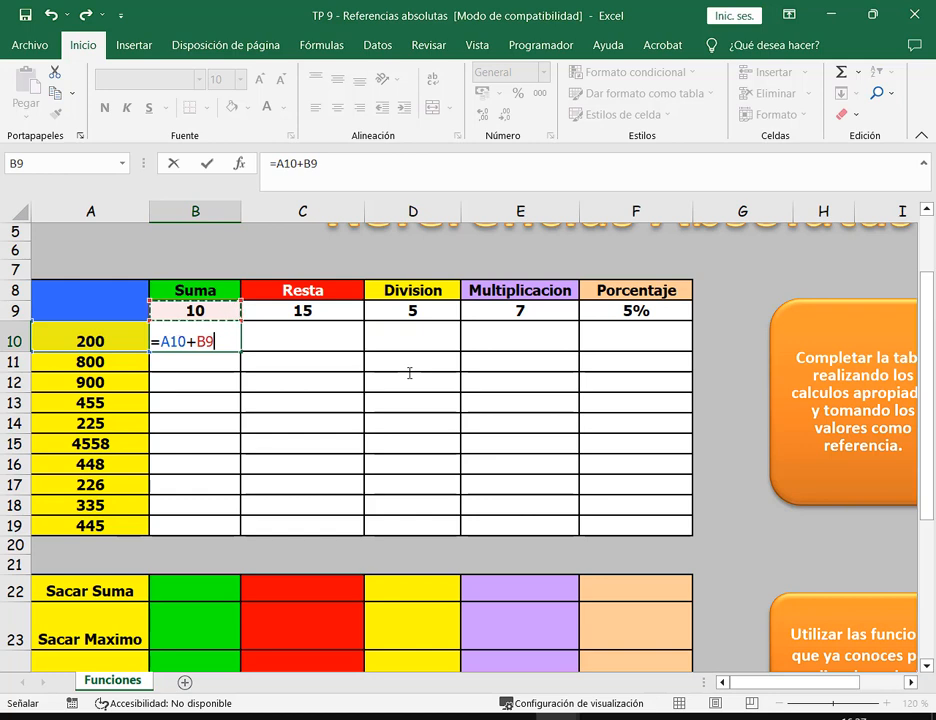
key(Return)
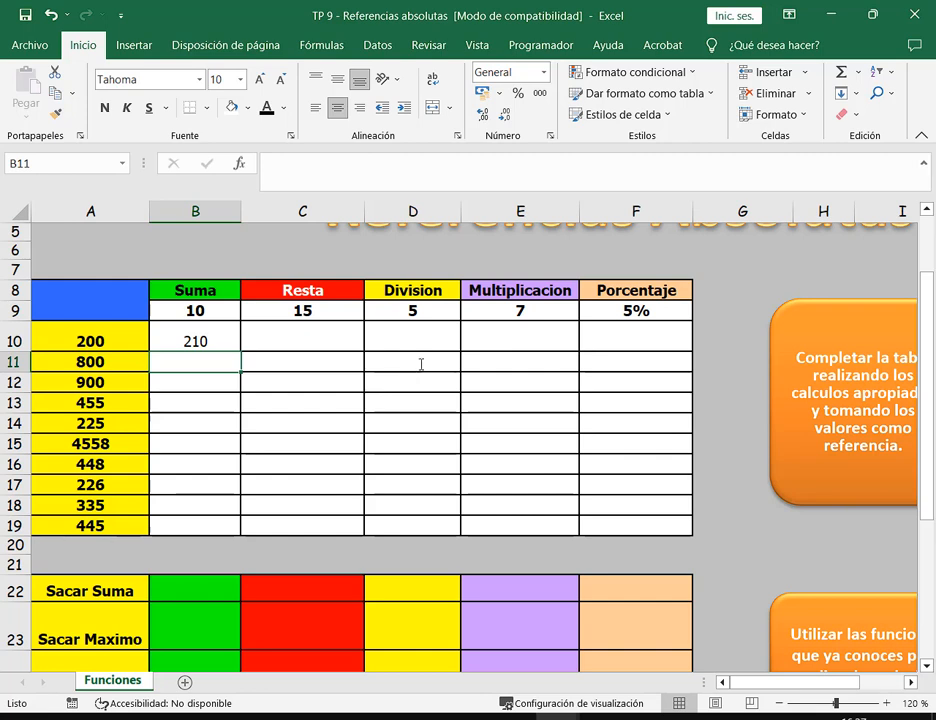
Copy the Suma formula from B10 down through B19 and check the references in the copied B11 formula.
click(216, 341)
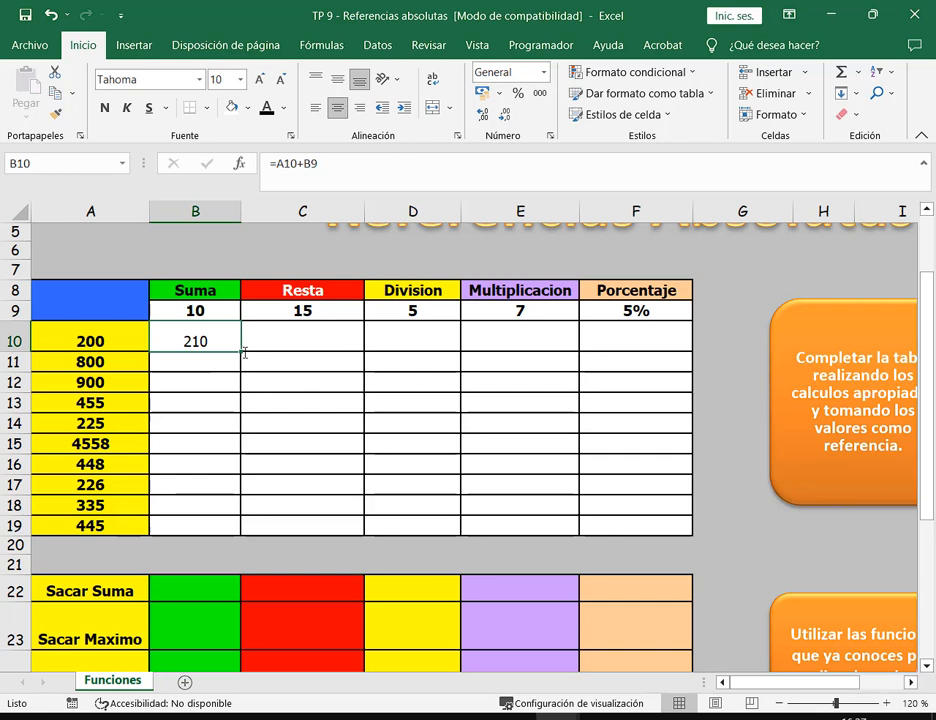
drag(244, 353, 237, 530)
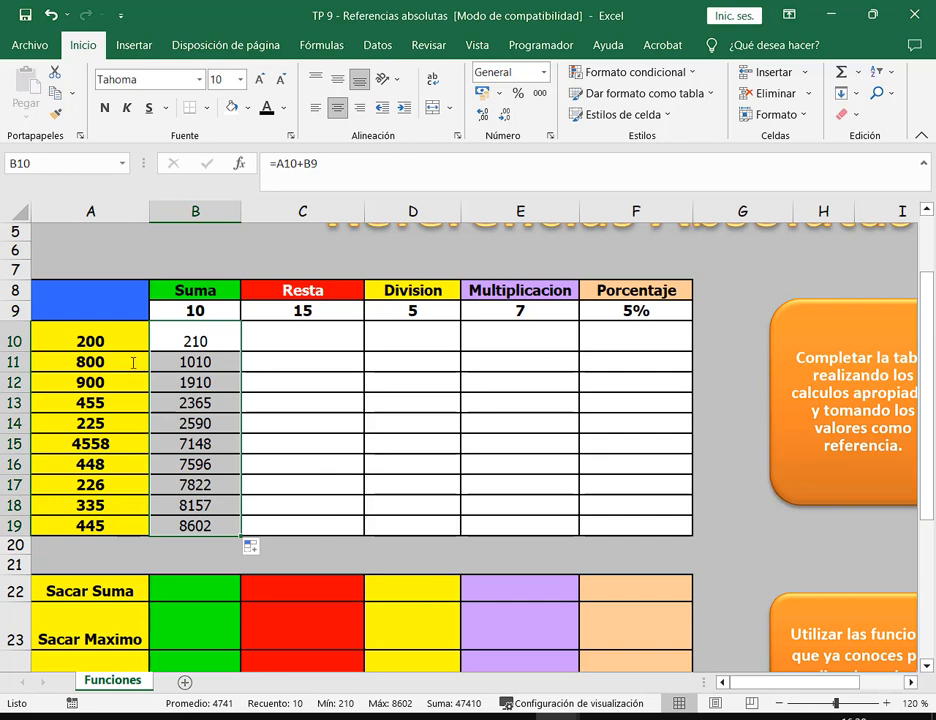
click(182, 361)
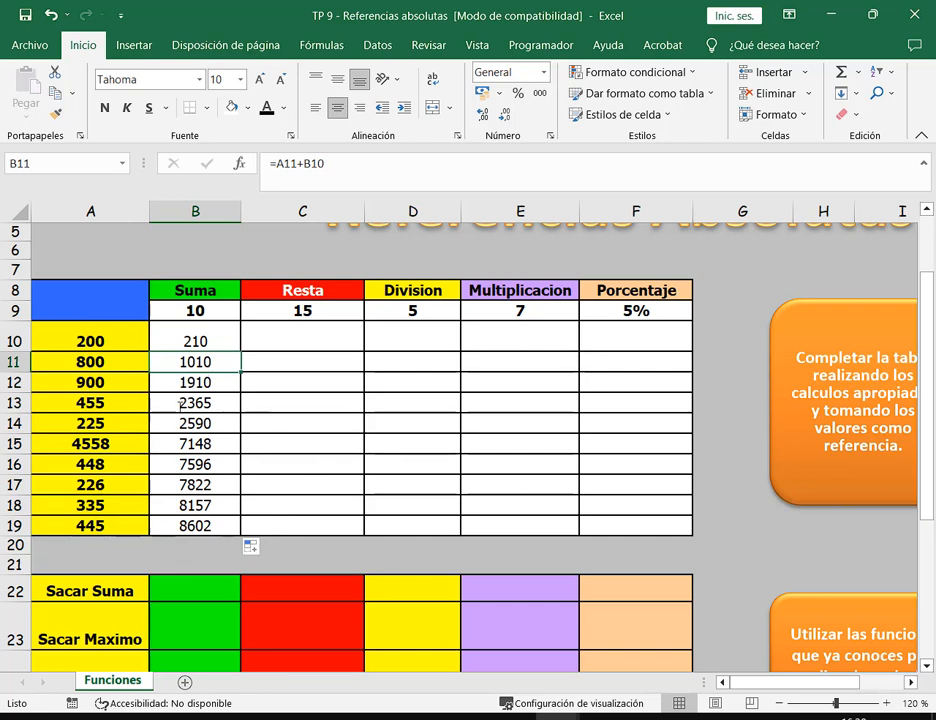
click(122, 360)
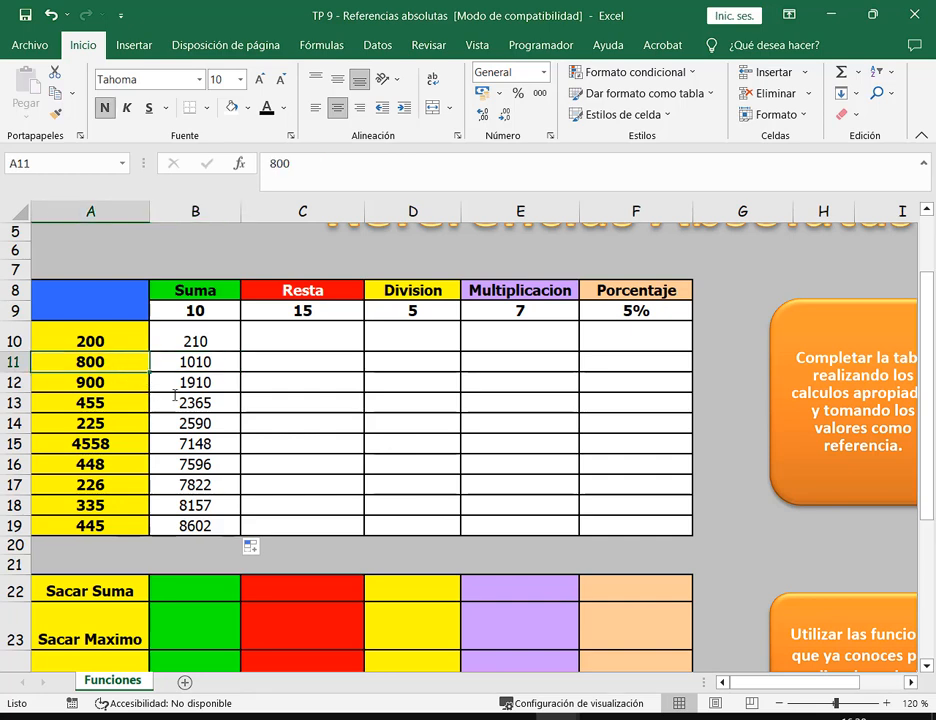
click(219, 360)
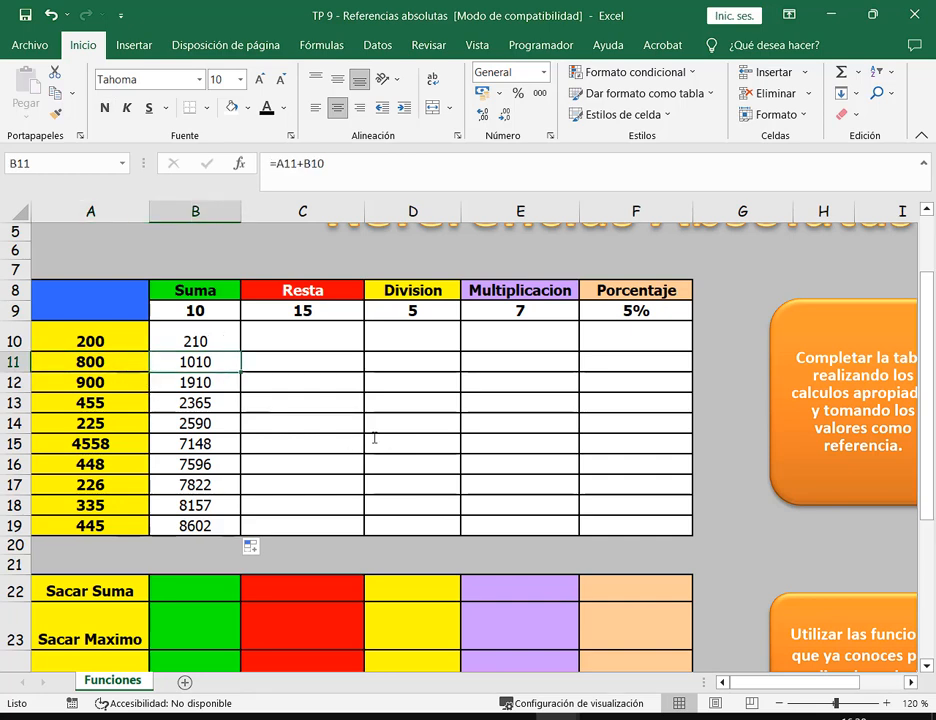
Examine the copied Suma formulas cell by cell from B12 down to B19.
click(213, 383)
click(208, 403)
click(205, 423)
click(203, 443)
click(201, 464)
key(Down)
key(Down)
key(Down)
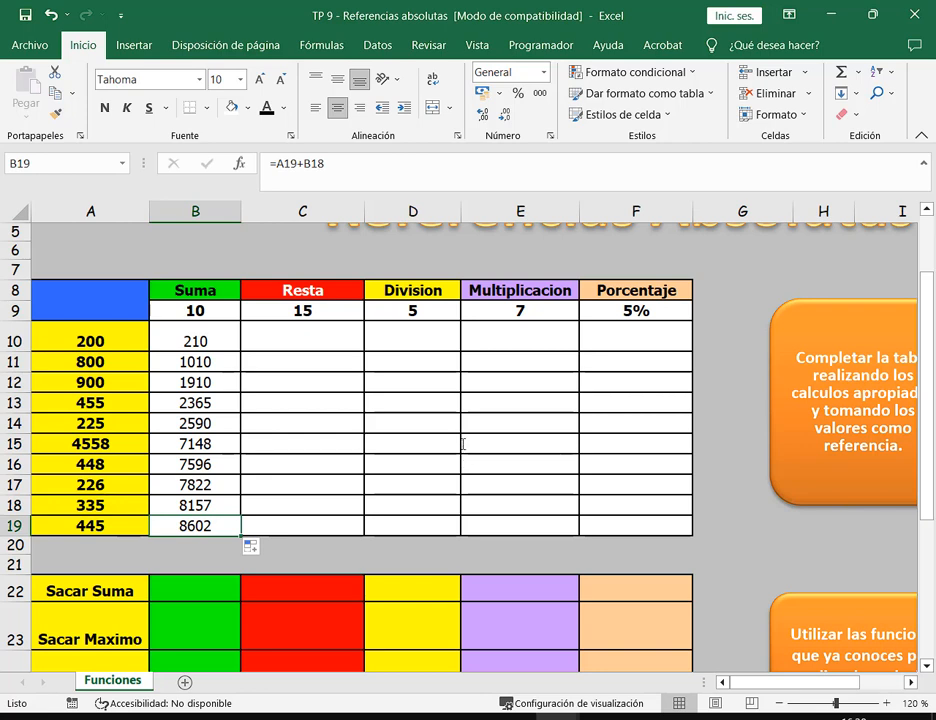
Switch to the Libro1 workbook and clear the copied PRECIO * CANT formulas in E4:E11.
click(557, 717)
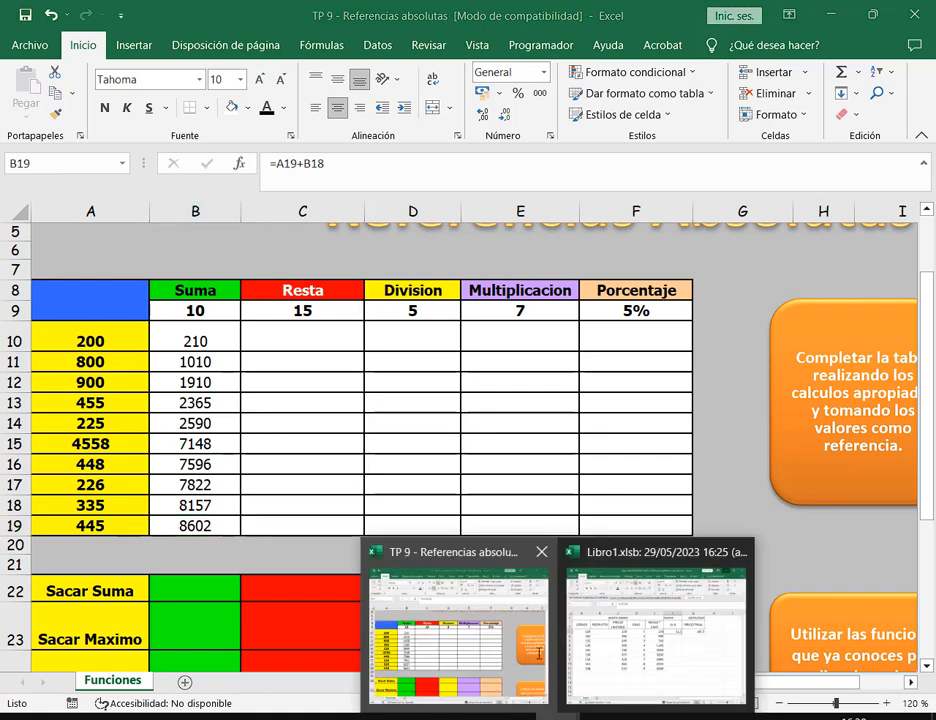
click(628, 655)
drag(486, 350, 480, 527)
key(Delete)
click(487, 333)
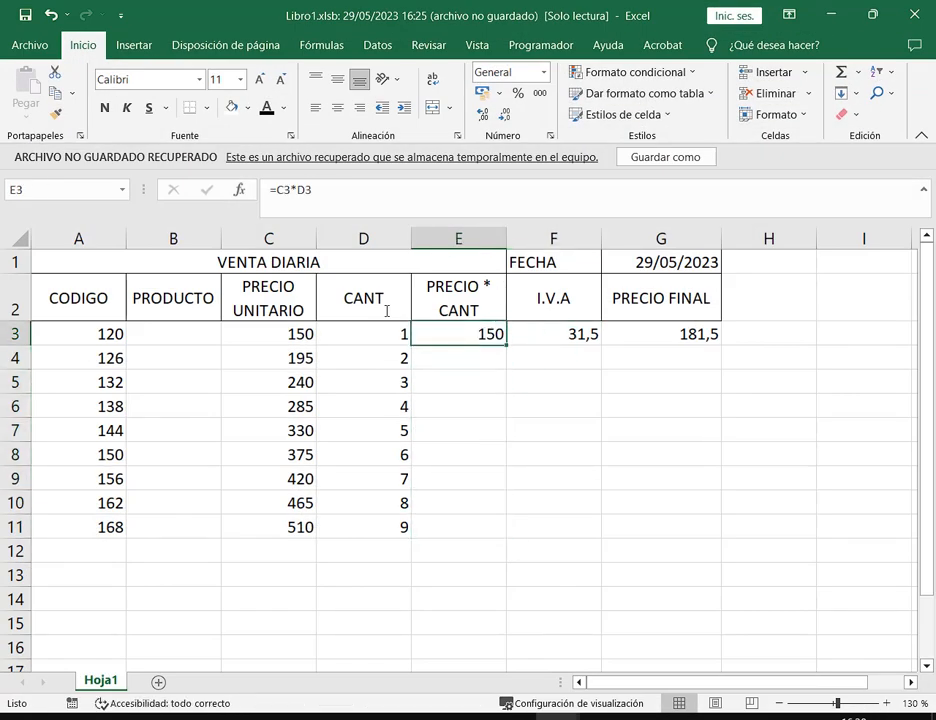
Review the formula =C3*D3 in E3 and copy it down through E11.
double_click(497, 338)
drag(426, 333, 469, 334)
click(473, 334)
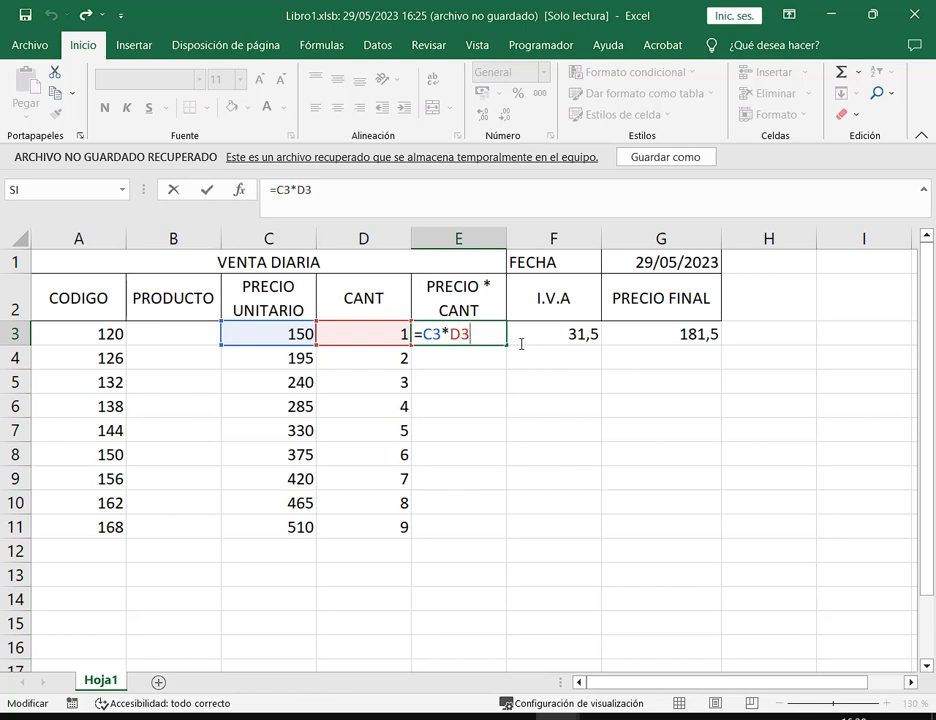
key(ctrl+Return)
drag(506, 345, 487, 532)
Examine the cell references used by the PRECIO * CANT formulas in E3, E4 and E5.
double_click(446, 334)
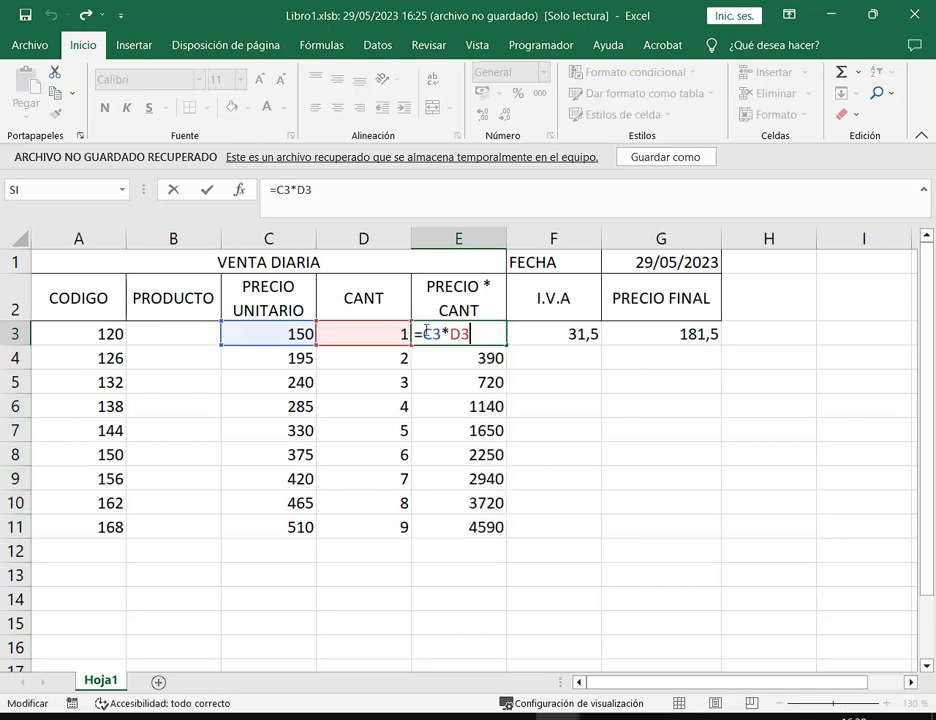
key(Escape)
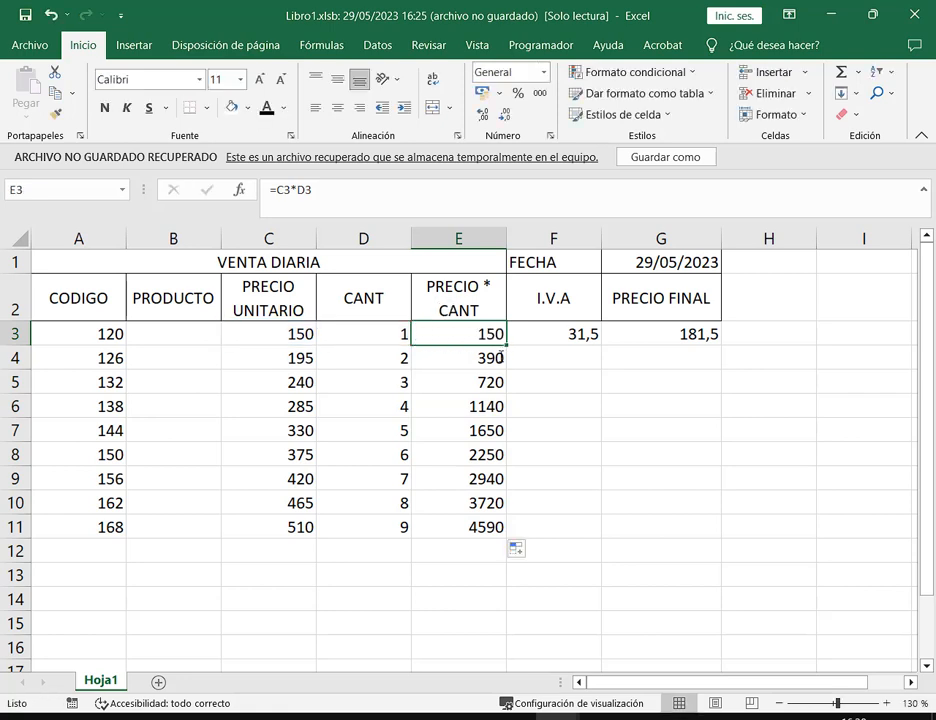
click(493, 357)
double_click(493, 357)
drag(418, 357, 477, 357)
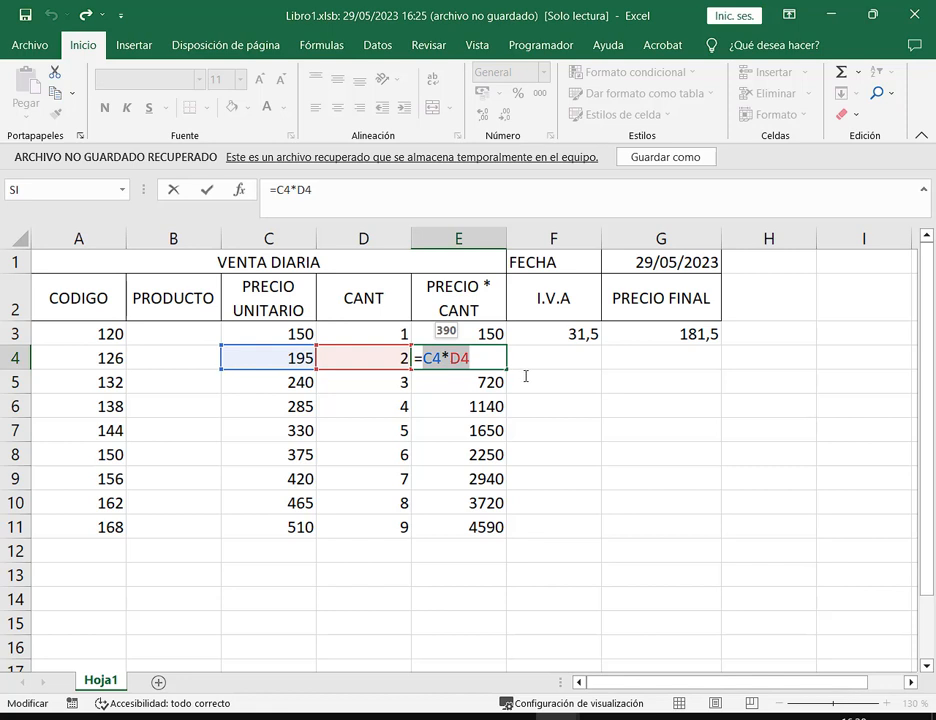
key(Return)
double_click(458, 385)
drag(420, 383, 470, 384)
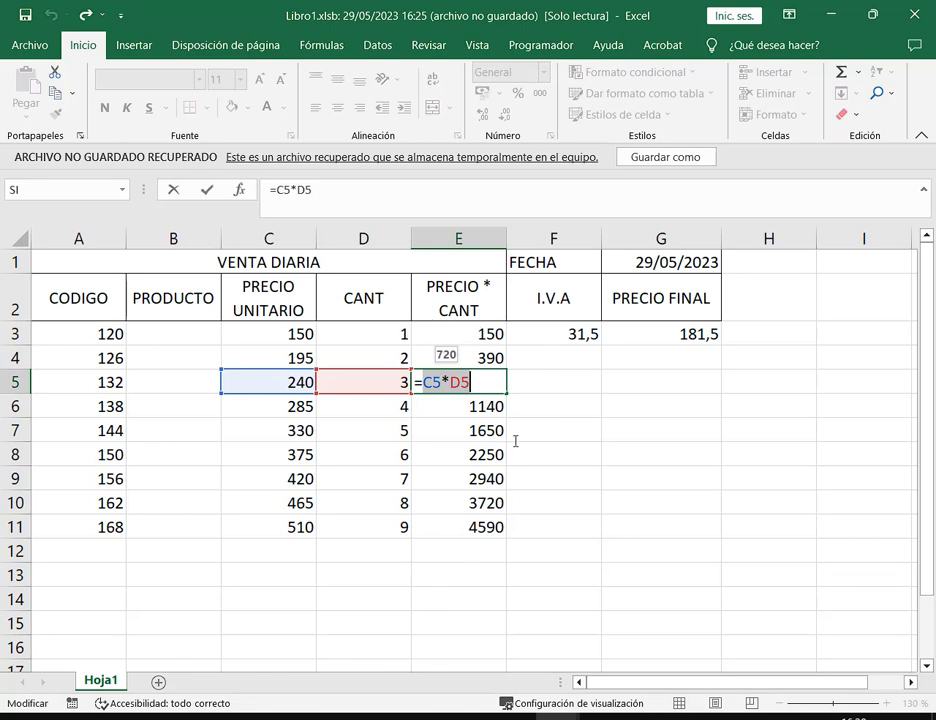
key(Escape)
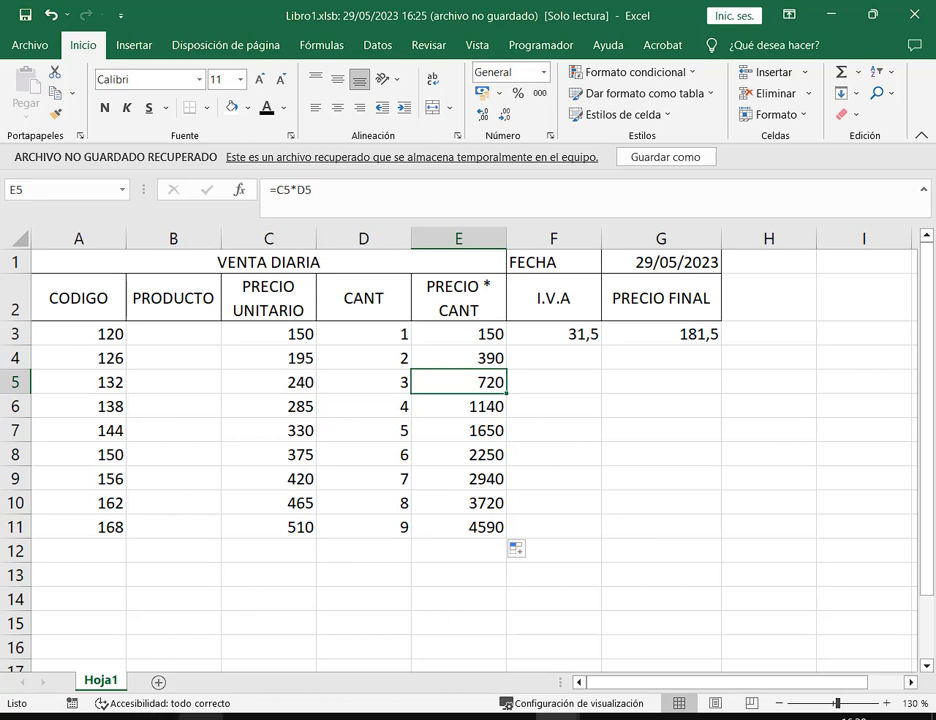
Examine how the row references shift in the PRECIO * CANT formulas from E4 down to E8.
click(468, 358)
key(F2)
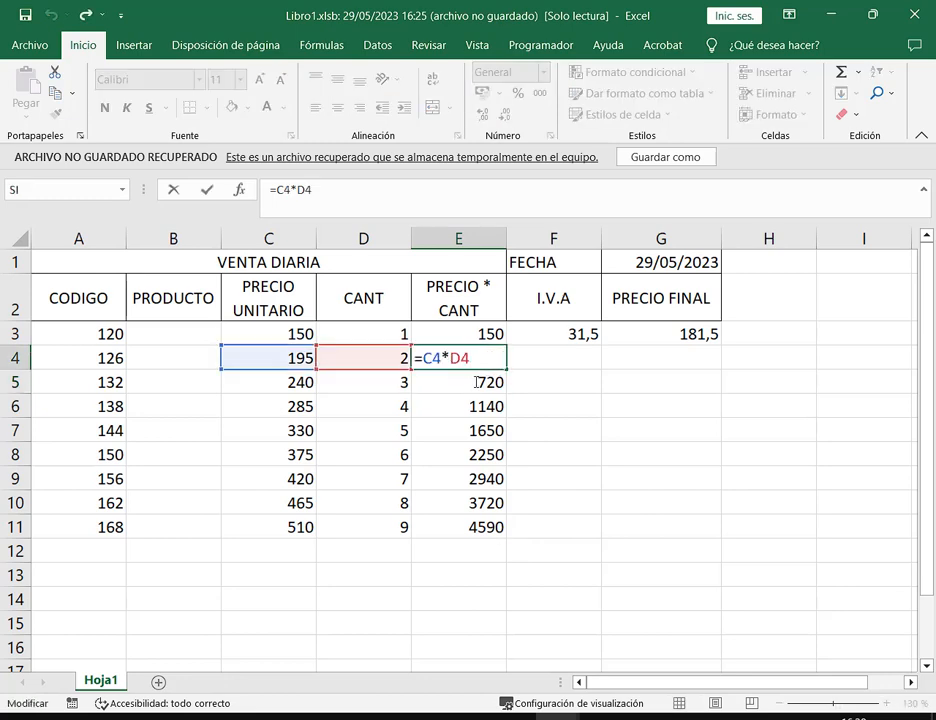
click(470, 380)
key(F2)
click(468, 404)
key(F2)
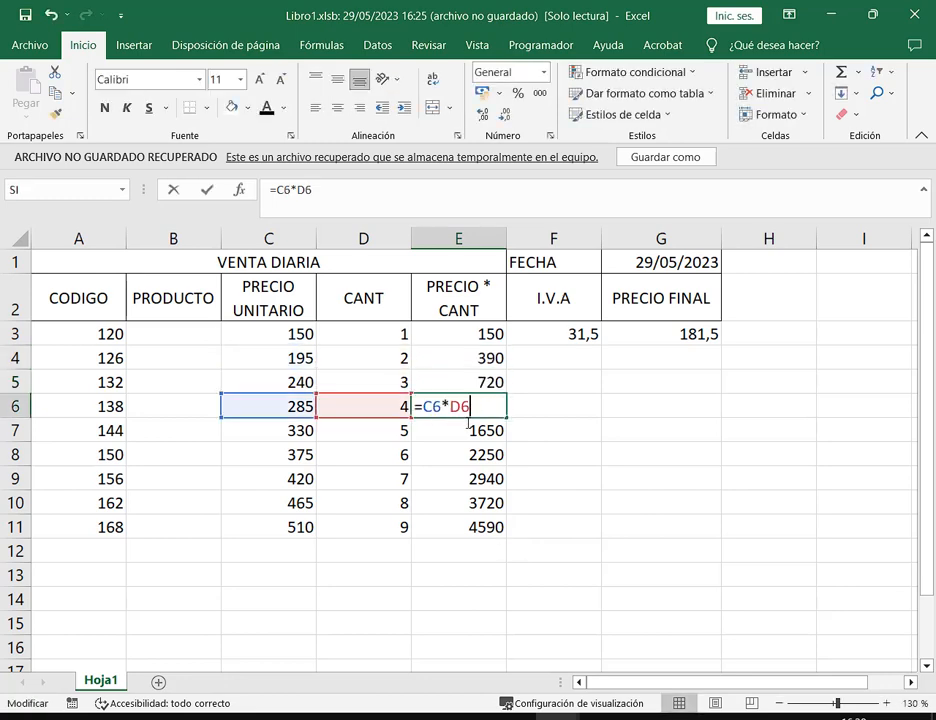
click(468, 428)
key(F2)
click(468, 452)
key(F2)
key(Escape)
Return to the TP 9 - Referencias absolutas workbook and inspect the row and column of the B9 reference in the B10 formula.
mouse_move(557, 717)
click(511, 656)
click(210, 341)
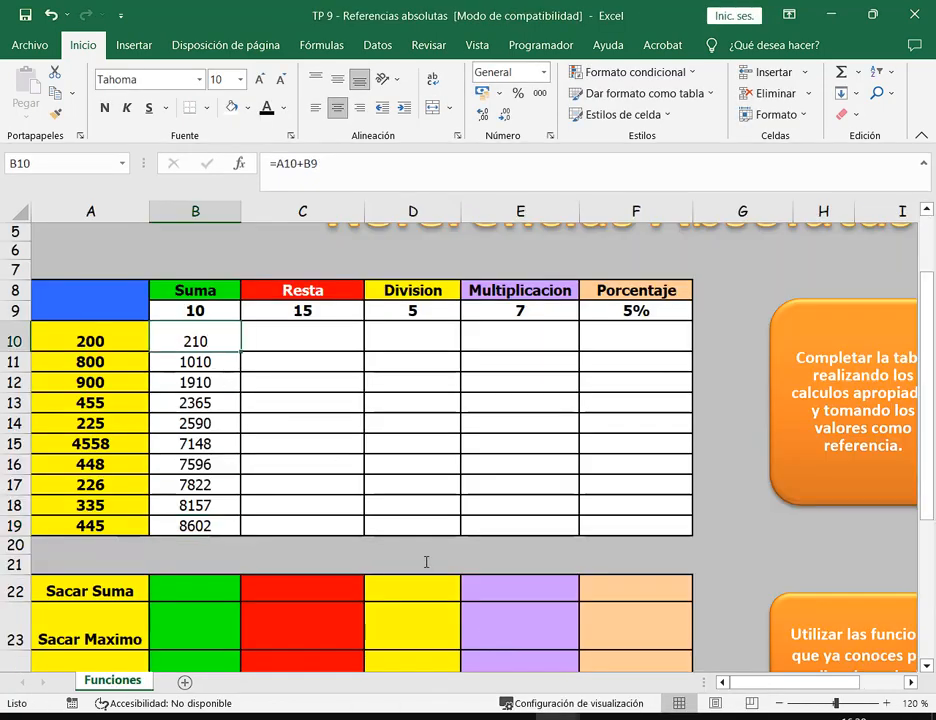
key(F2)
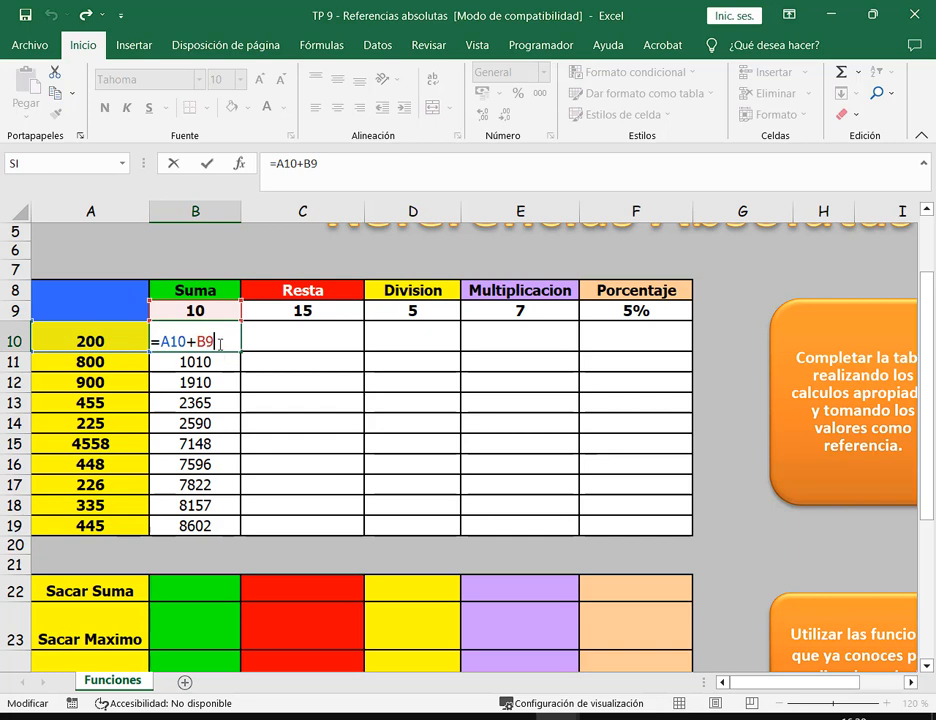
drag(1, 300, 244, 325)
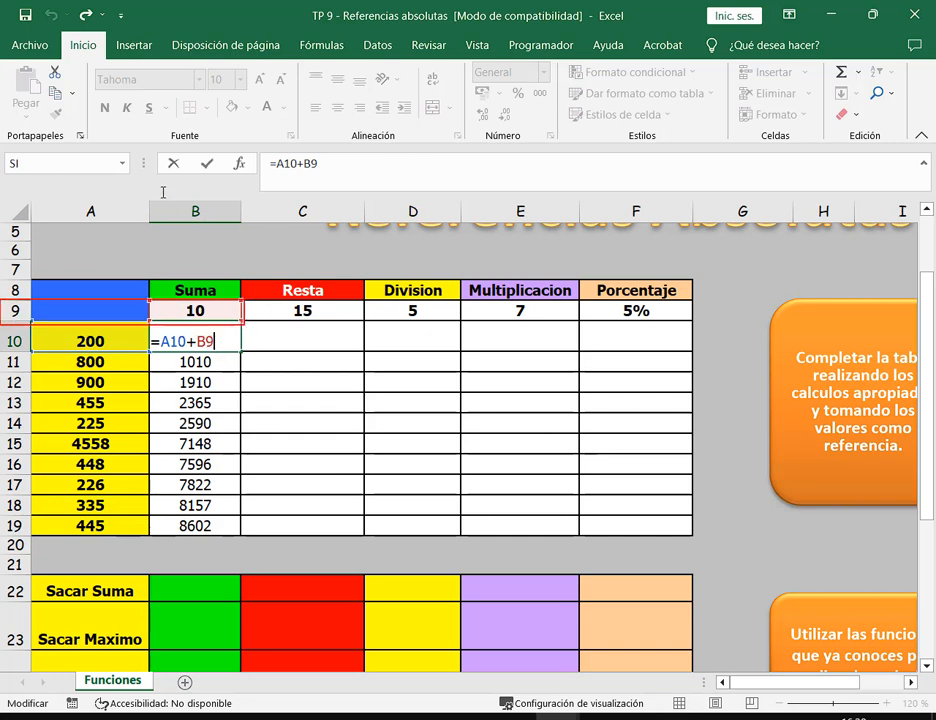
mouse_move(150, 200)
mouse_down()
mouse_move(243, 316)
mouse_move(243, 300)
mouse_up()
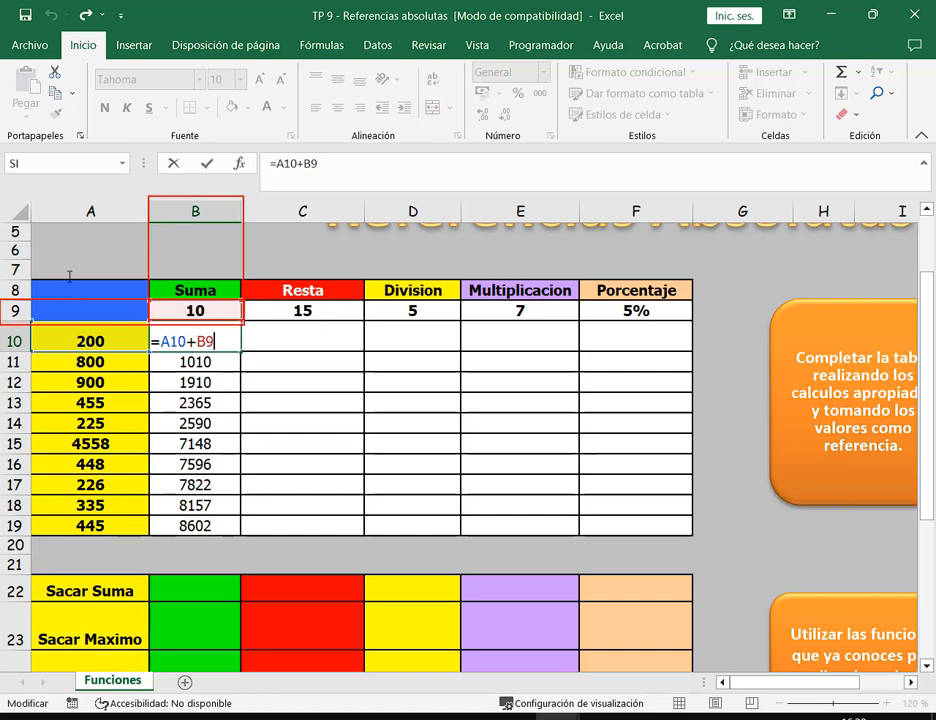
mouse_move(73, 271)
mouse_down()
mouse_move(23, 315)
mouse_move(73, 258)
mouse_move(27, 309)
mouse_up()
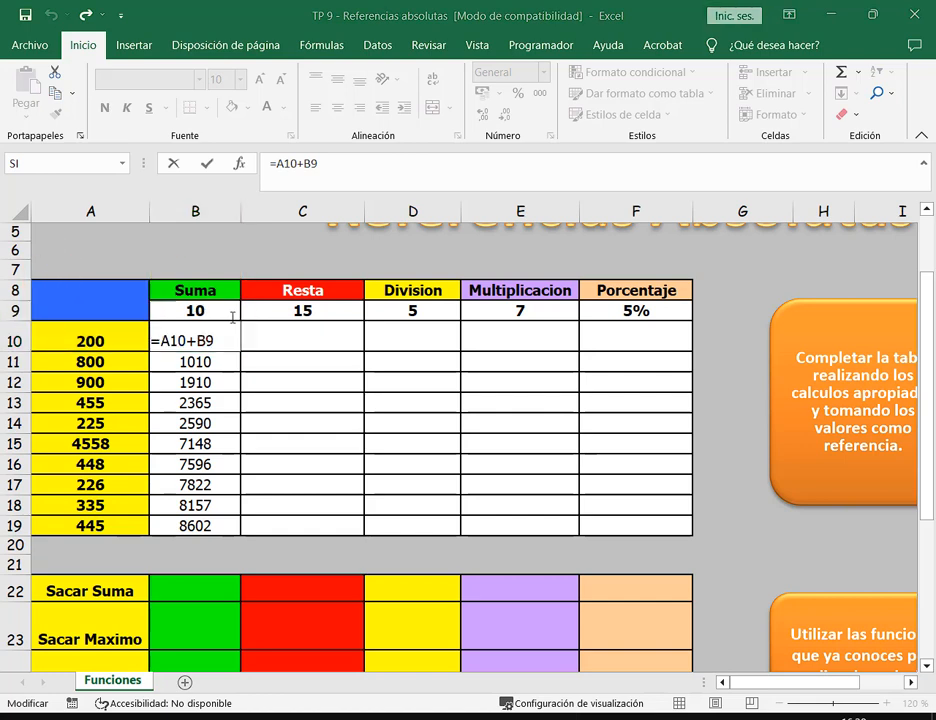
key(ctrl+Return)
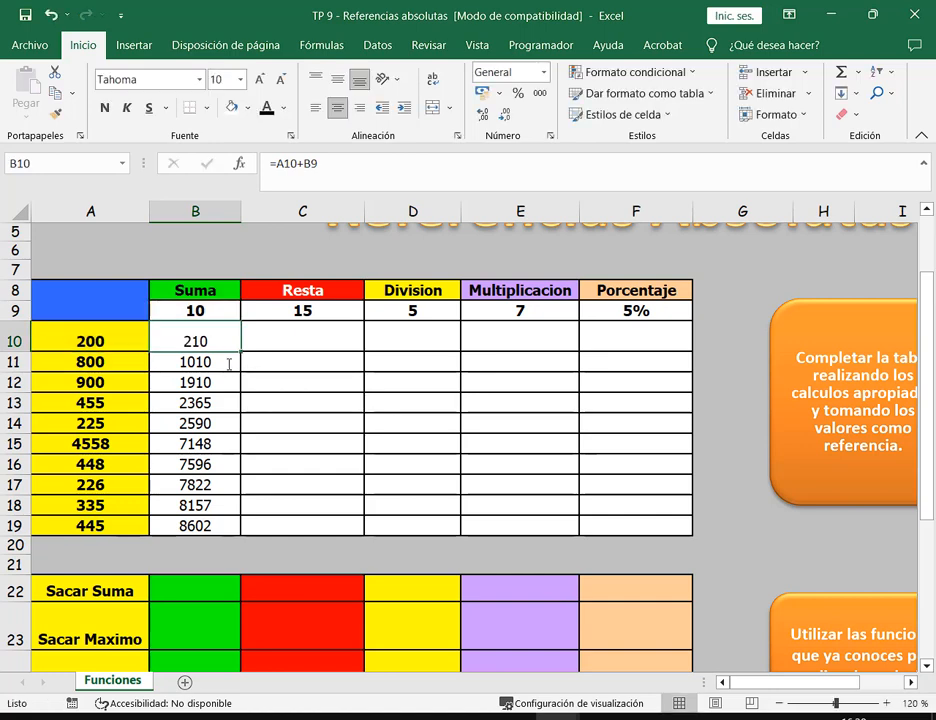
Inspect the A11 and B10 references in the copied Suma formula in B11 against the intended cell B9.
click(229, 364)
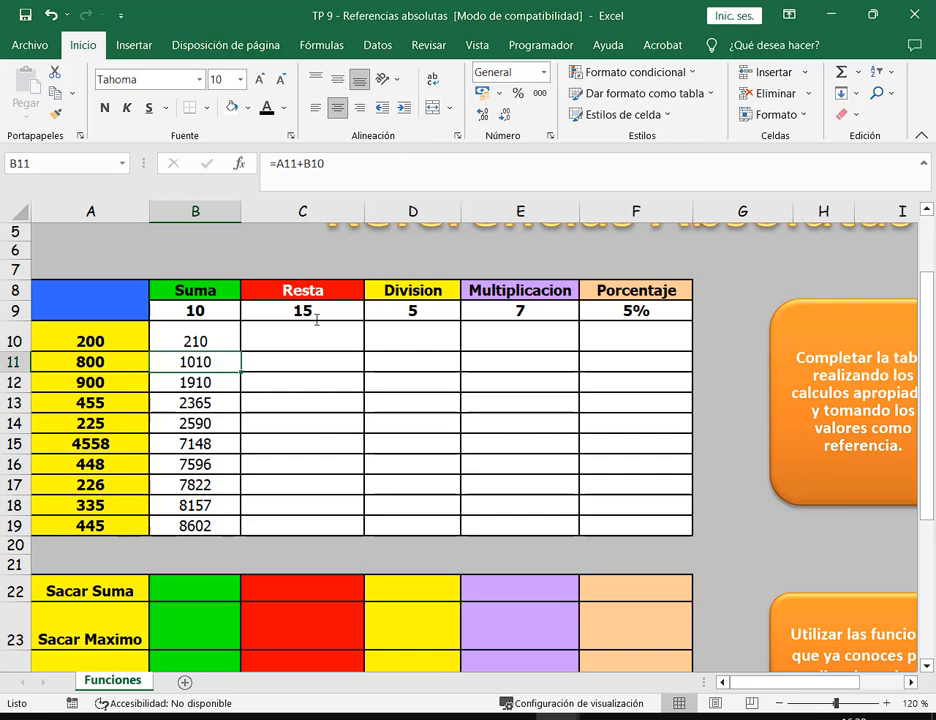
double_click(178, 362)
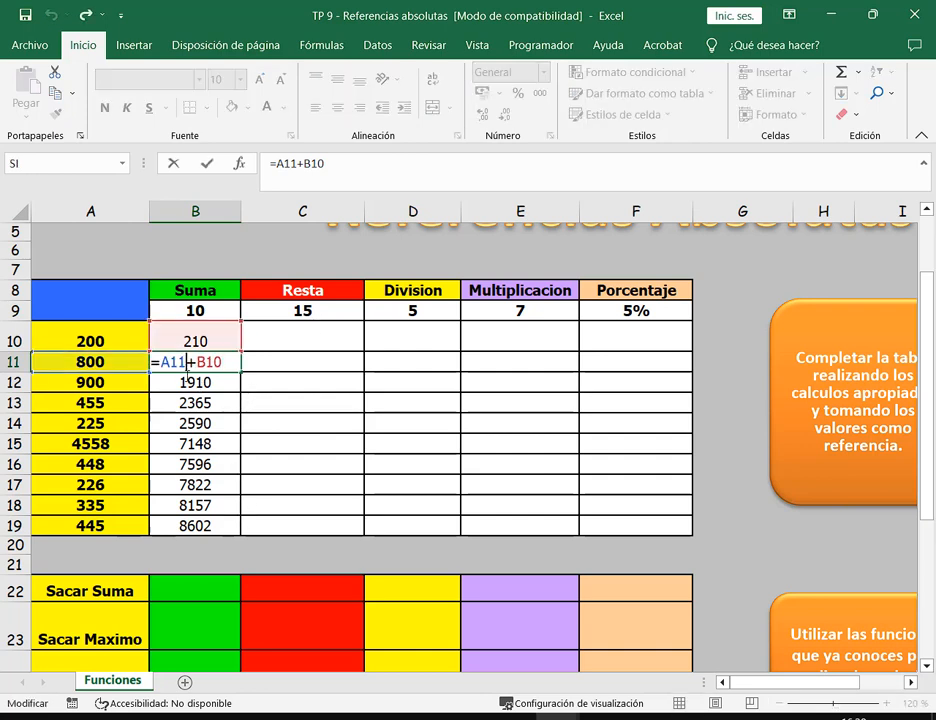
drag(2, 346, 151, 376)
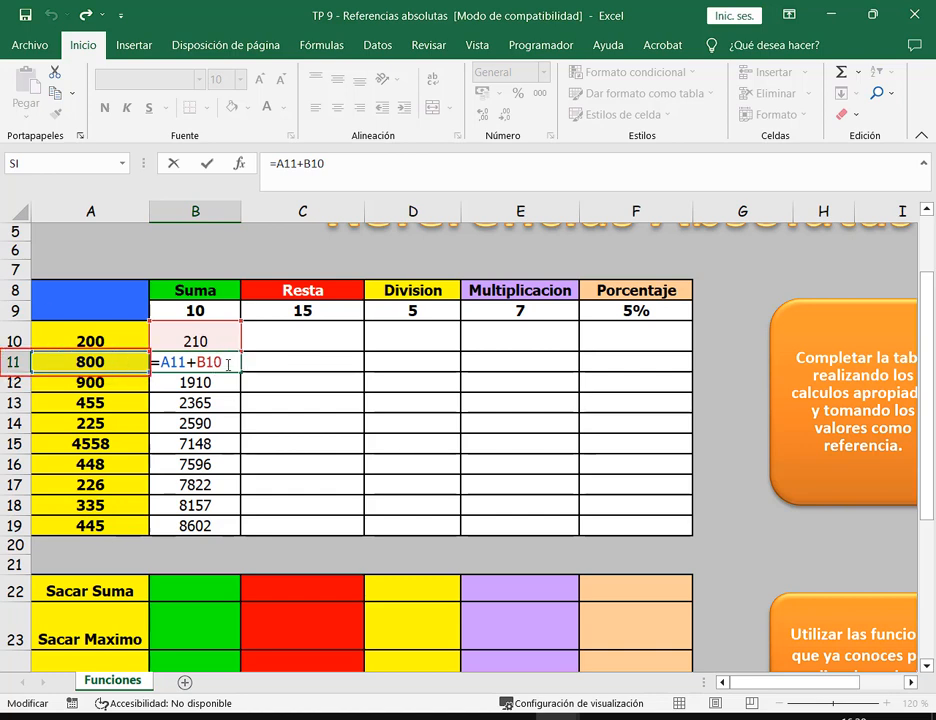
mouse_move(150, 200)
mouse_down()
mouse_move(250, 331)
mouse_move(238, 553)
mouse_move(247, 534)
mouse_up()
drag(62, 287, 24, 326)
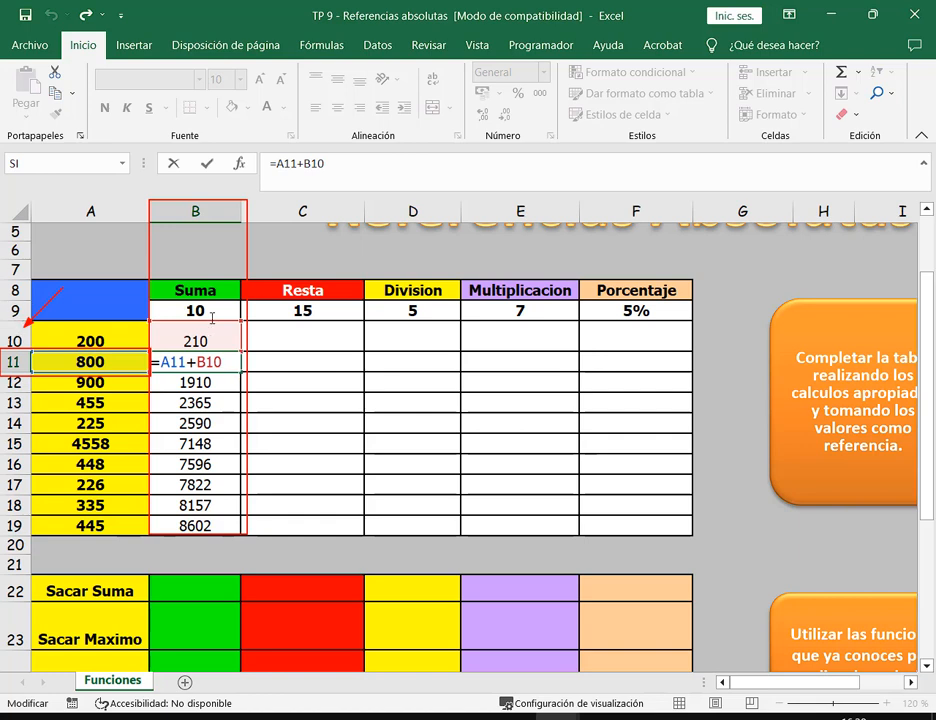
key(ctrl+z)
drag(77, 267, 24, 315)
key(Escape)
key(Escape)
Examine the references in the B12 Suma formula and compare the formulas in B10 through B13 one by one.
double_click(217, 382)
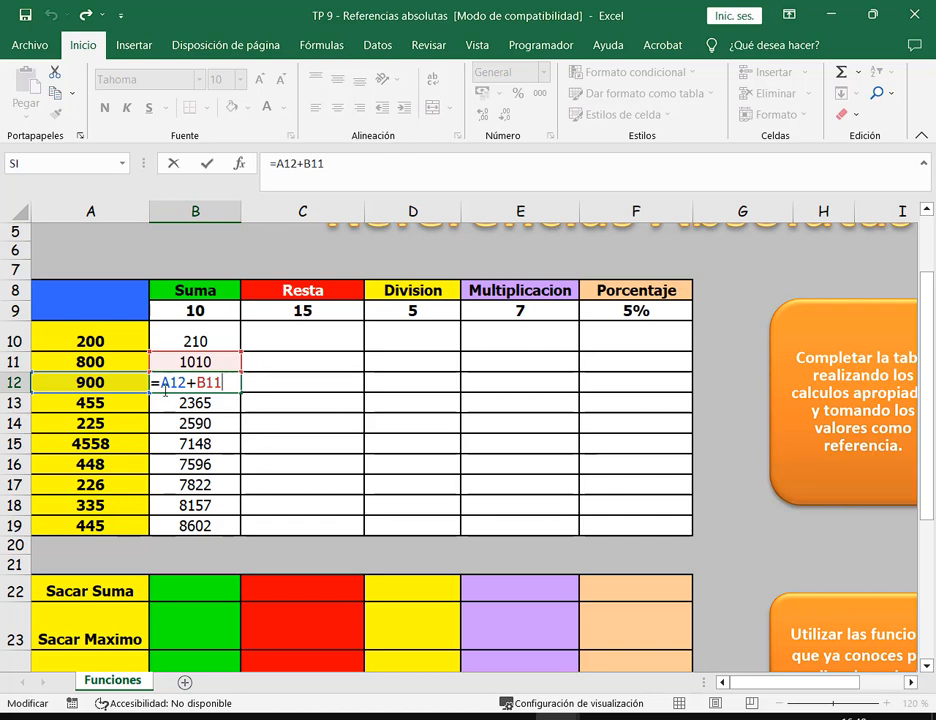
drag(159, 382, 227, 383)
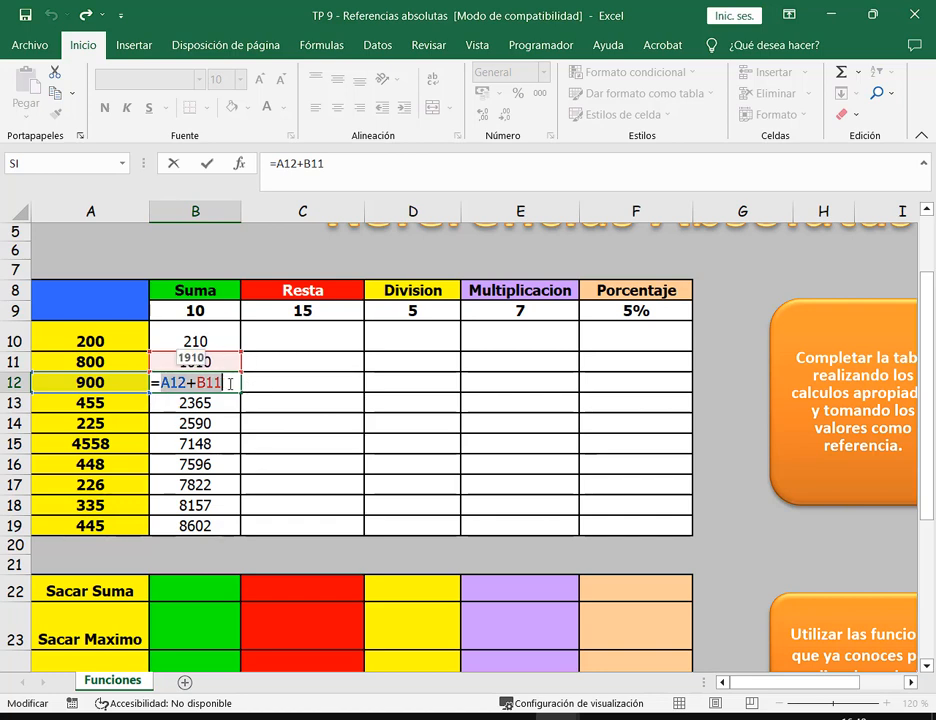
click(227, 383)
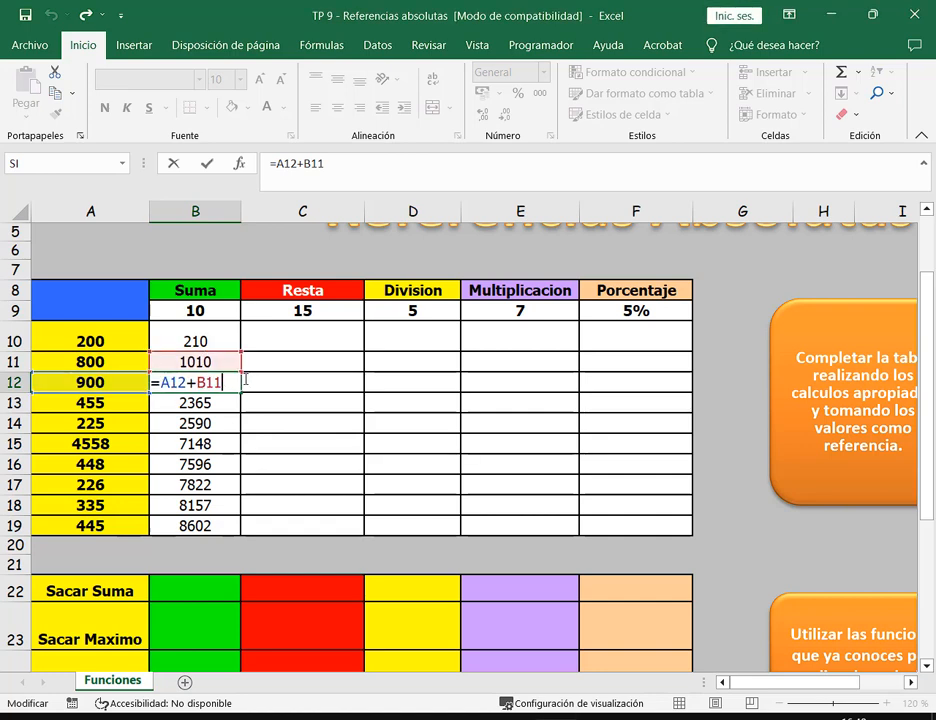
key(ctrl+Return)
double_click(220, 337)
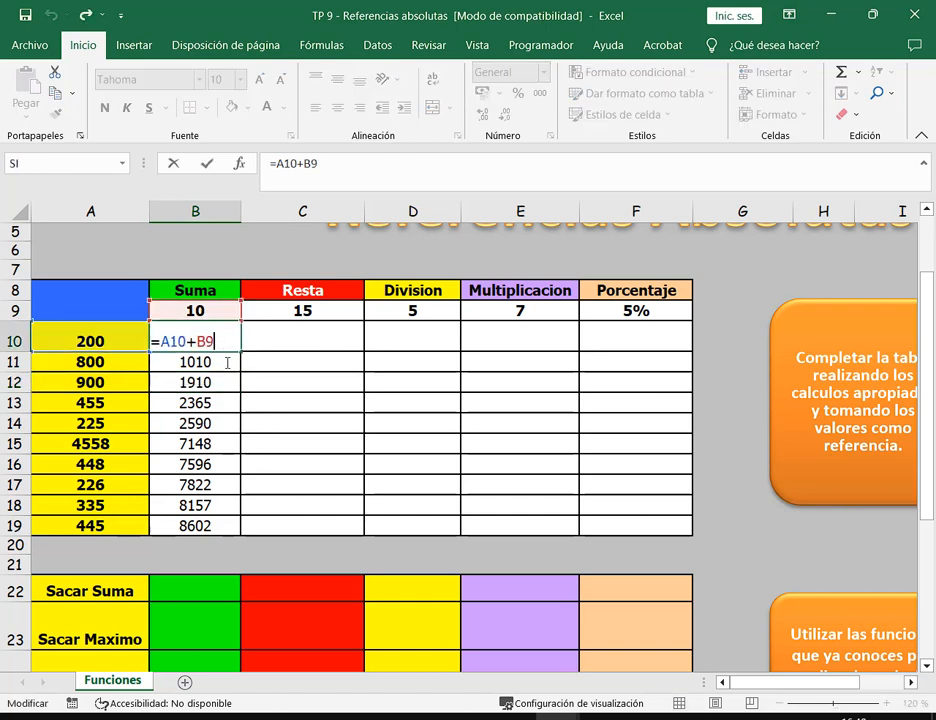
key(ctrl+Return)
double_click(222, 360)
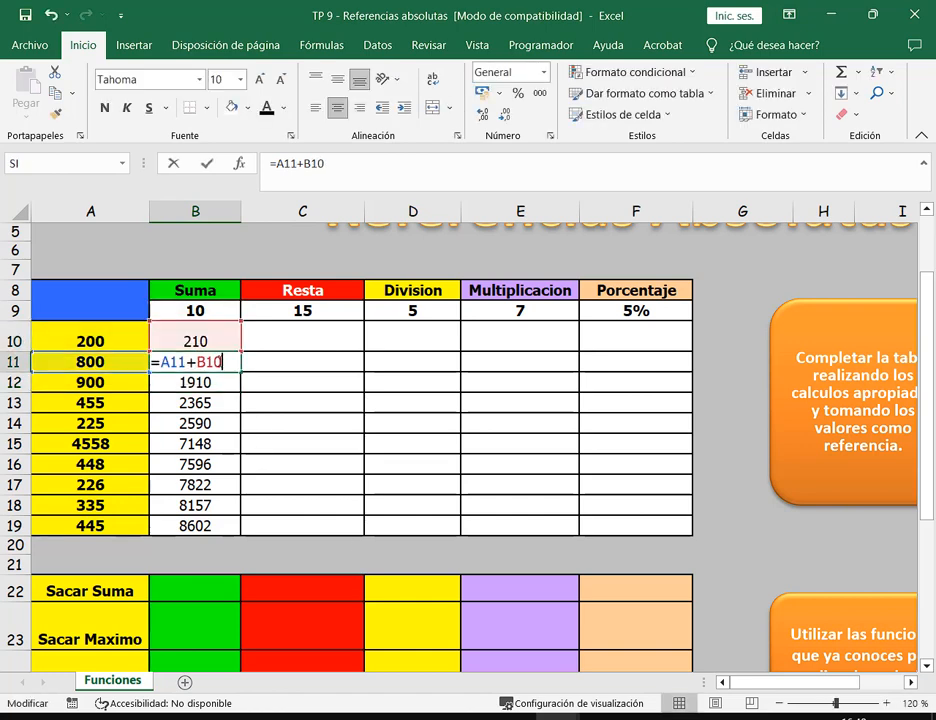
key(Return)
double_click(215, 383)
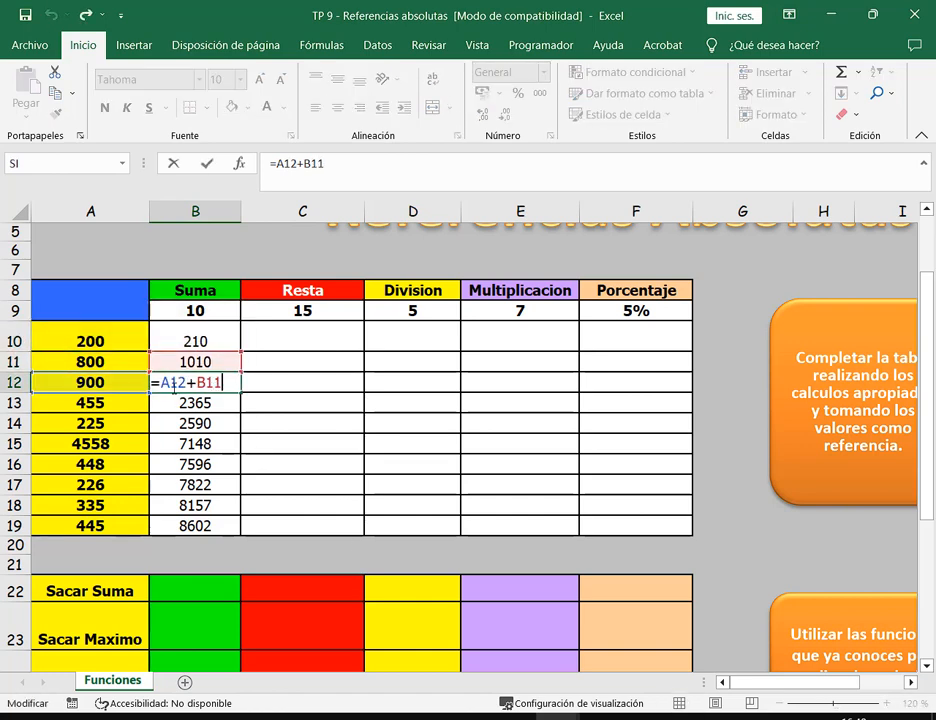
key(ctrl+Return)
double_click(233, 401)
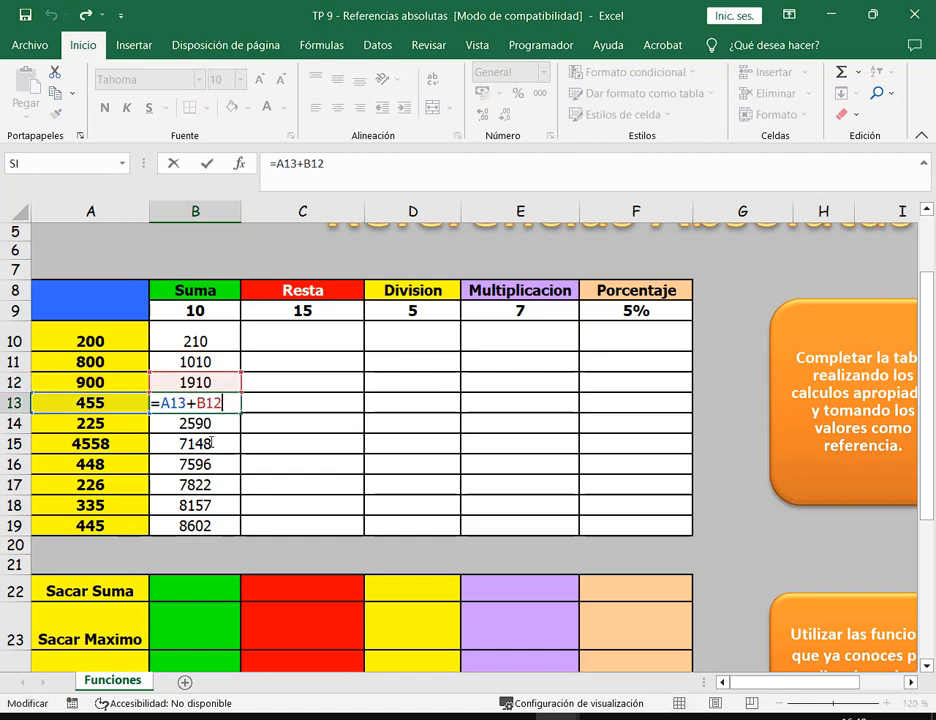
key(ctrl+Return)
Switch to the Libro1 workbook and compare the references in the PRECIO * CANT formulas in E3 and E4.
mouse_move(550, 716)
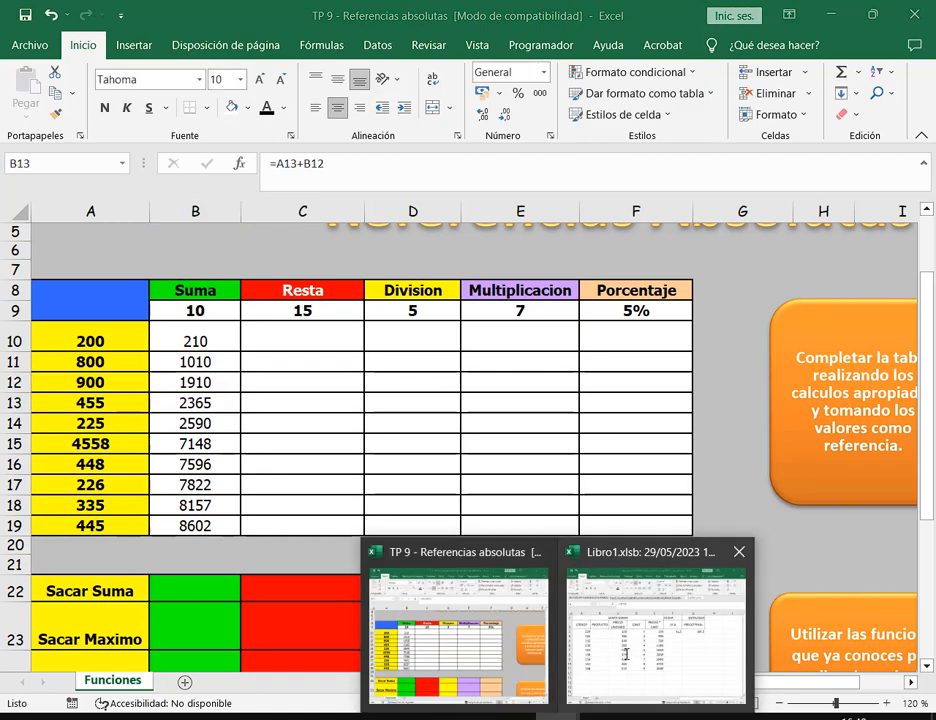
click(652, 616)
double_click(498, 334)
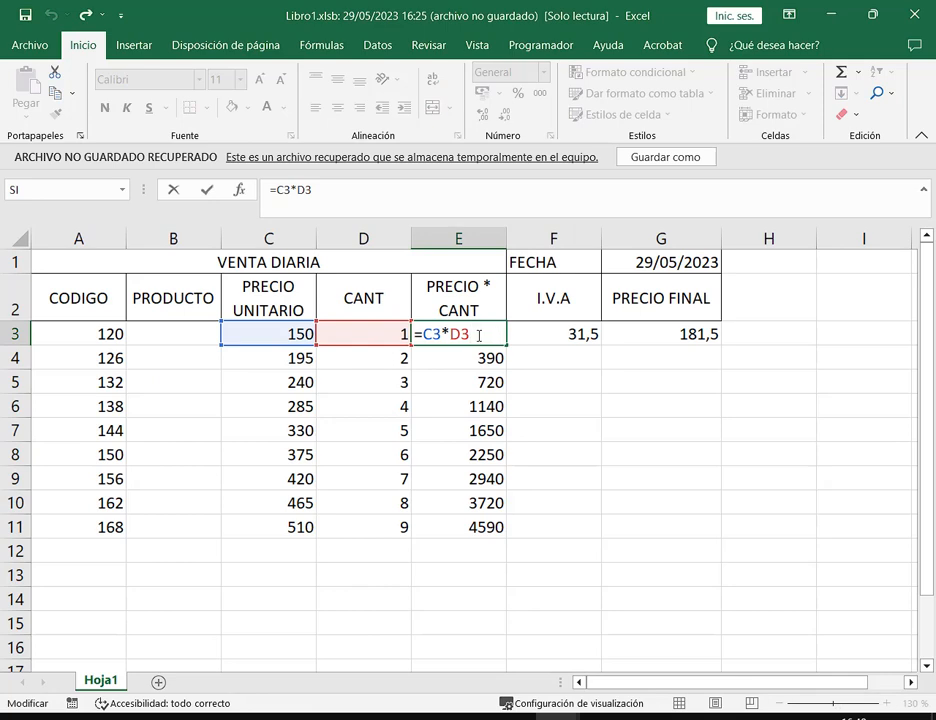
key(ctrl+Return)
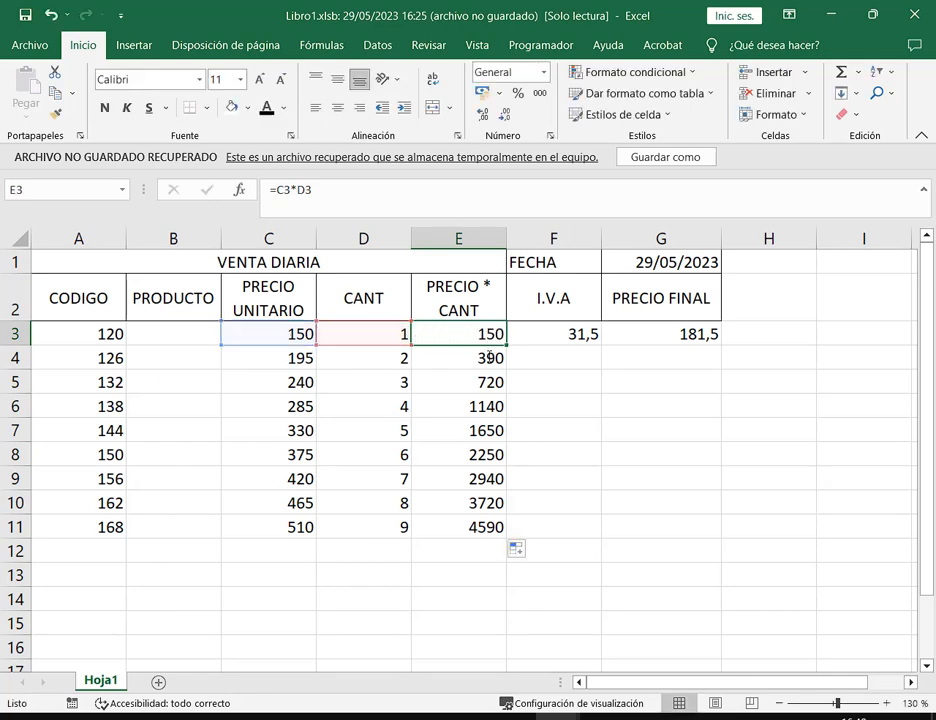
double_click(489, 357)
key(ctrl+Return)
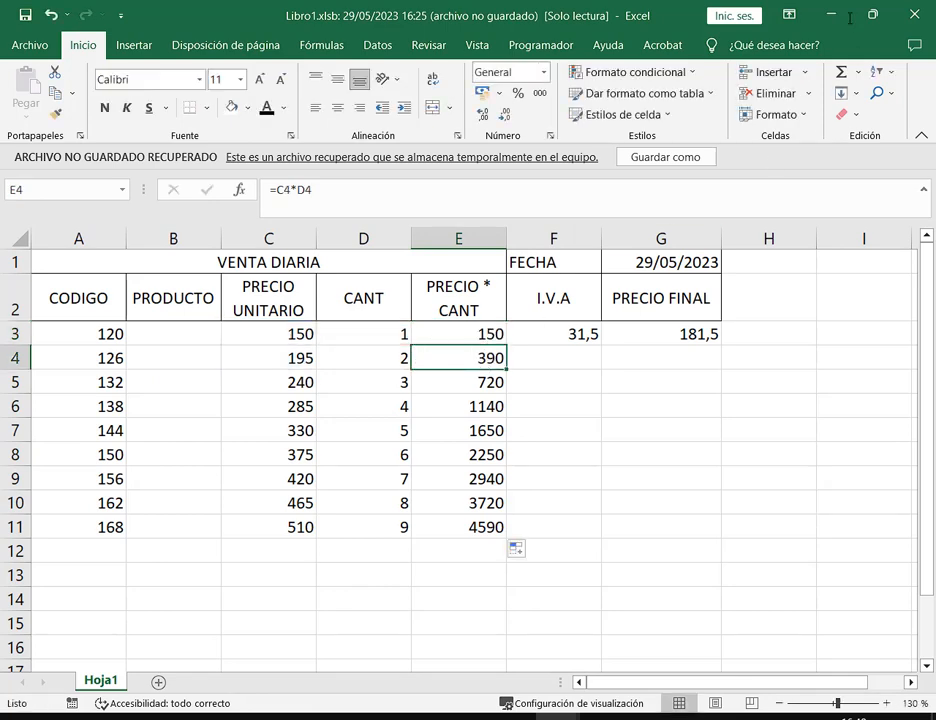
Return to the TP 9 - Referencias absolutas workbook and examine the B19 Suma formula's references against A10:A19 and the intended cell B9.
key(alt+Tab)
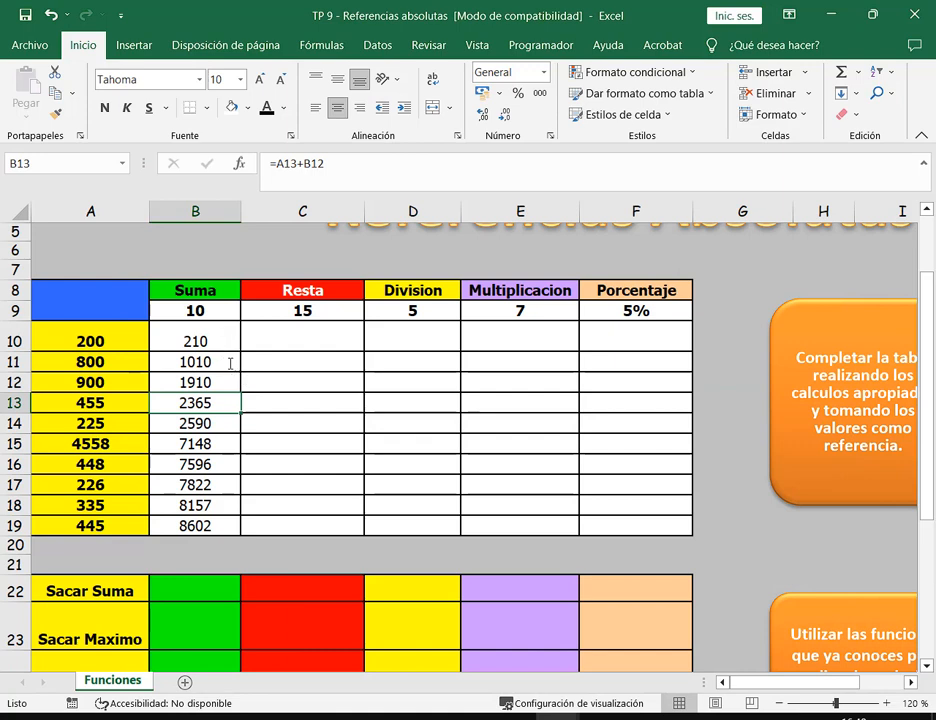
click(228, 334)
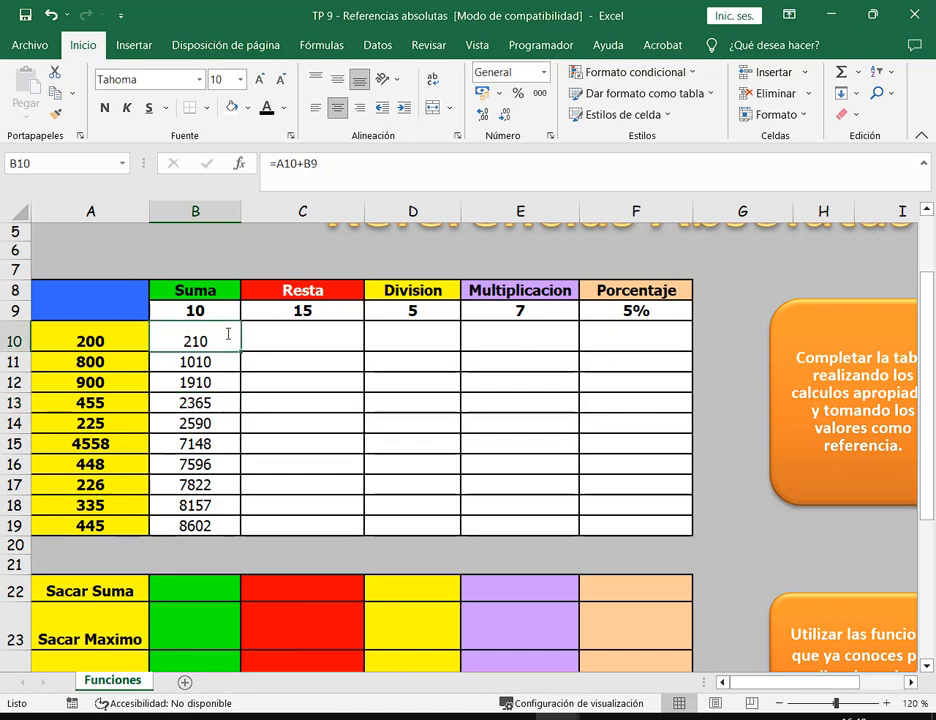
key(ctrl+Down)
double_click(204, 522)
drag(204, 523, 226, 524)
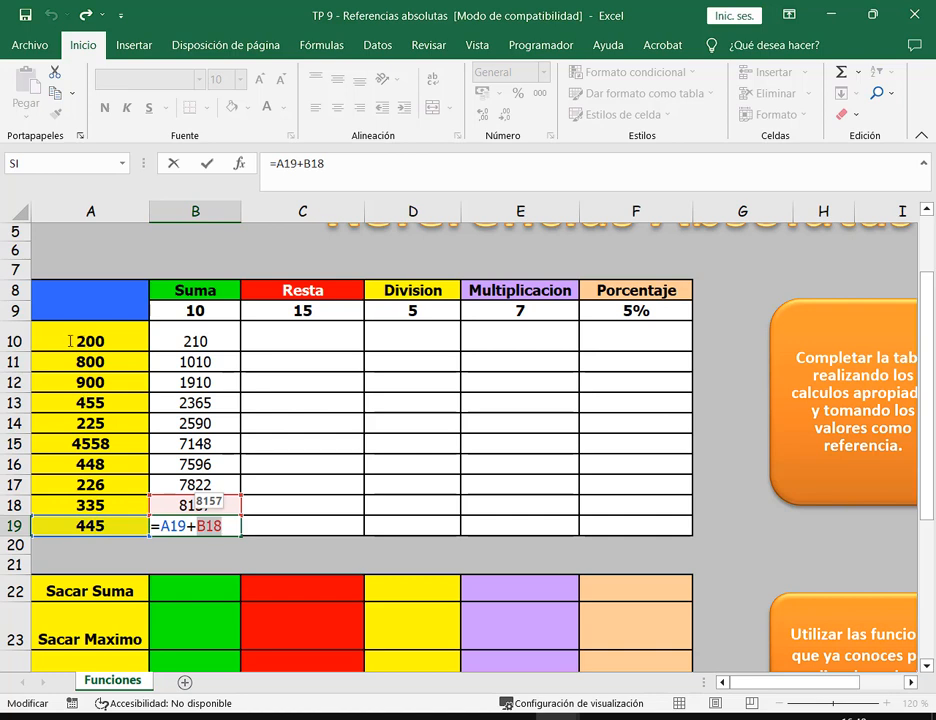
mouse_move(63, 332)
mouse_down()
mouse_move(100, 540)
mouse_move(119, 540)
mouse_up()
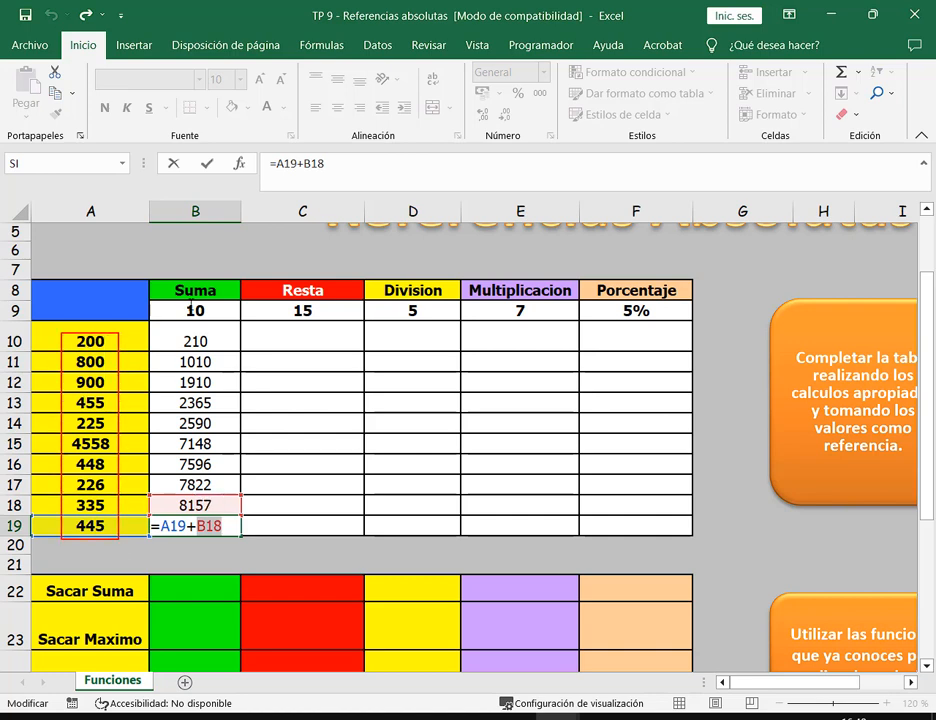
drag(182, 300, 211, 321)
key(Escape)
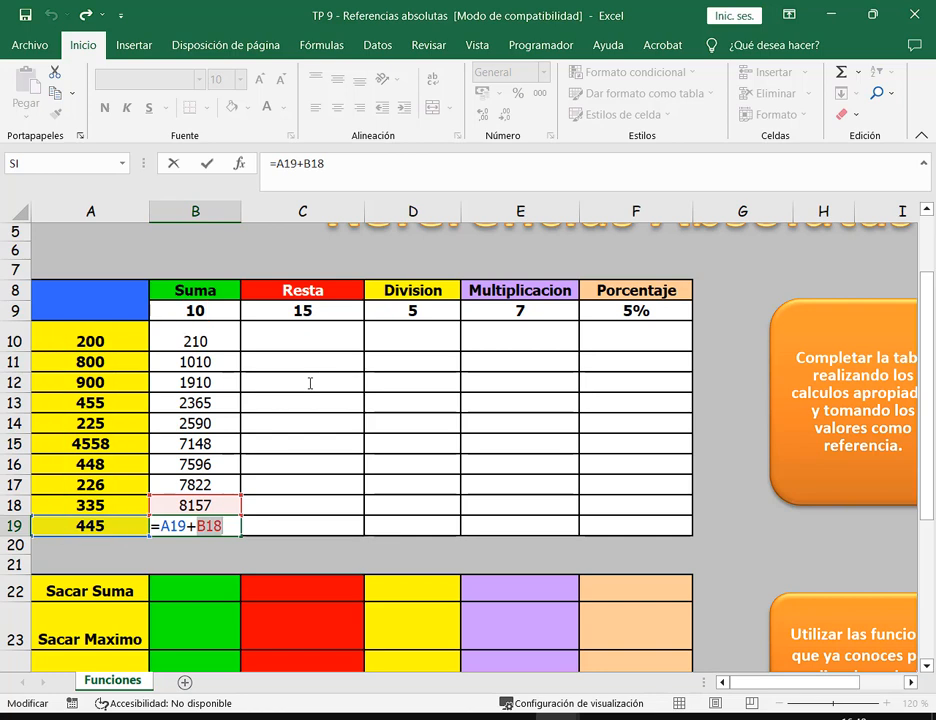
key(Escape)
Clear the Suma formulas from B10 through B19.
drag(218, 340, 228, 526)
key(Delete)
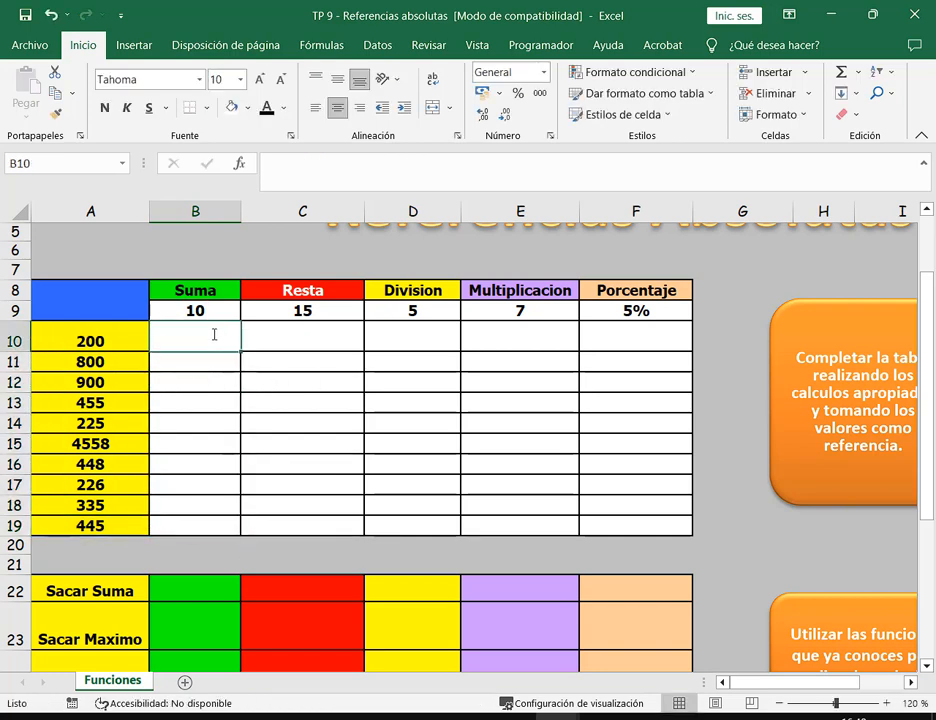
Enter the formula =A10+10 in B10 and copy it down to B19.
text(=)
click(137, 331)
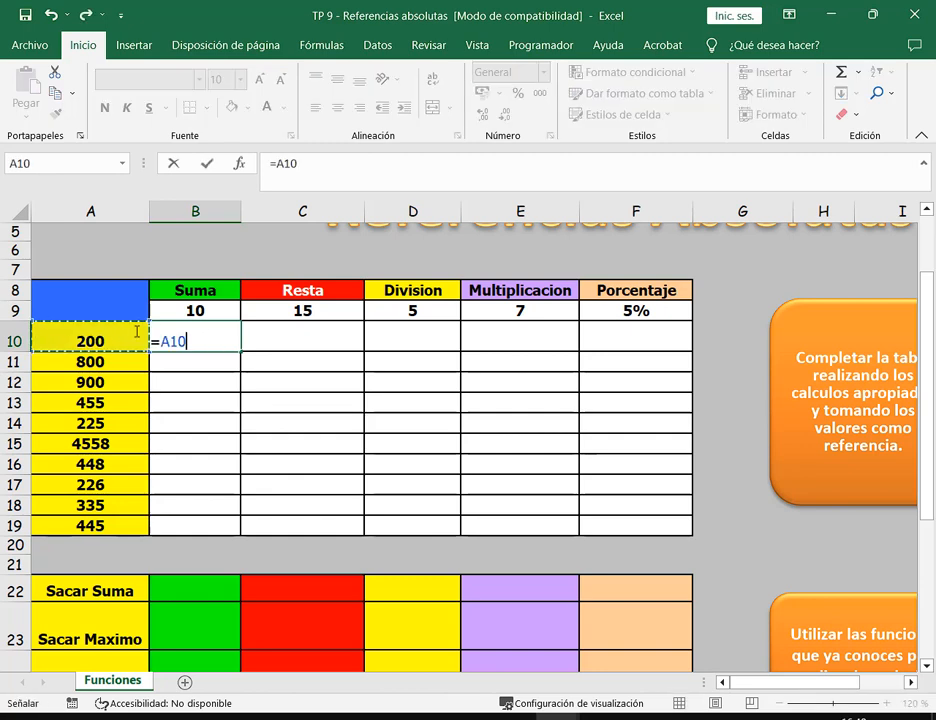
text(+10)
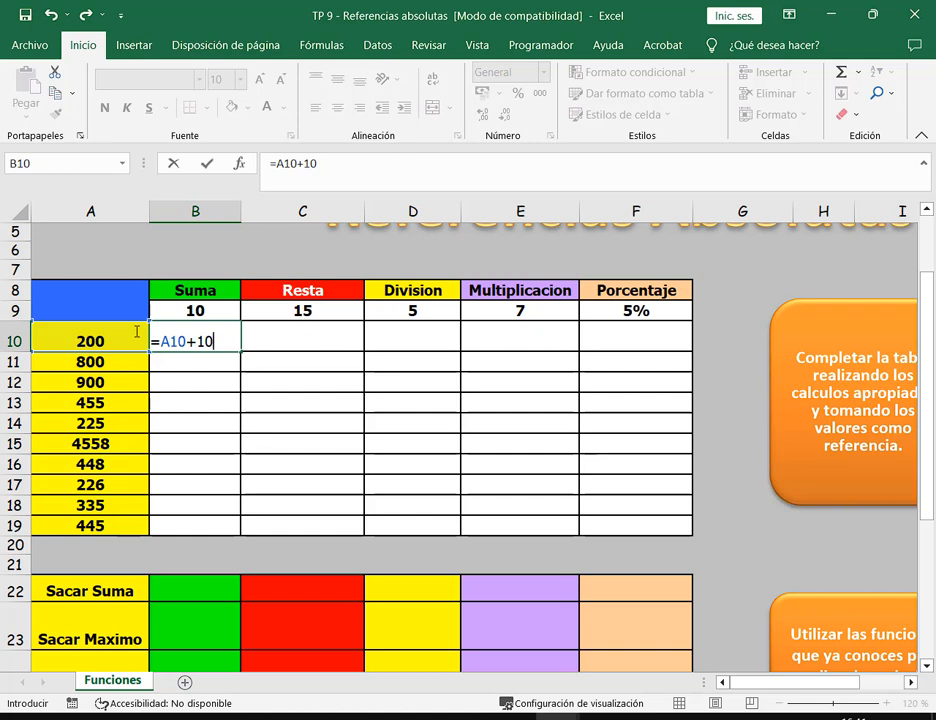
key(Return)
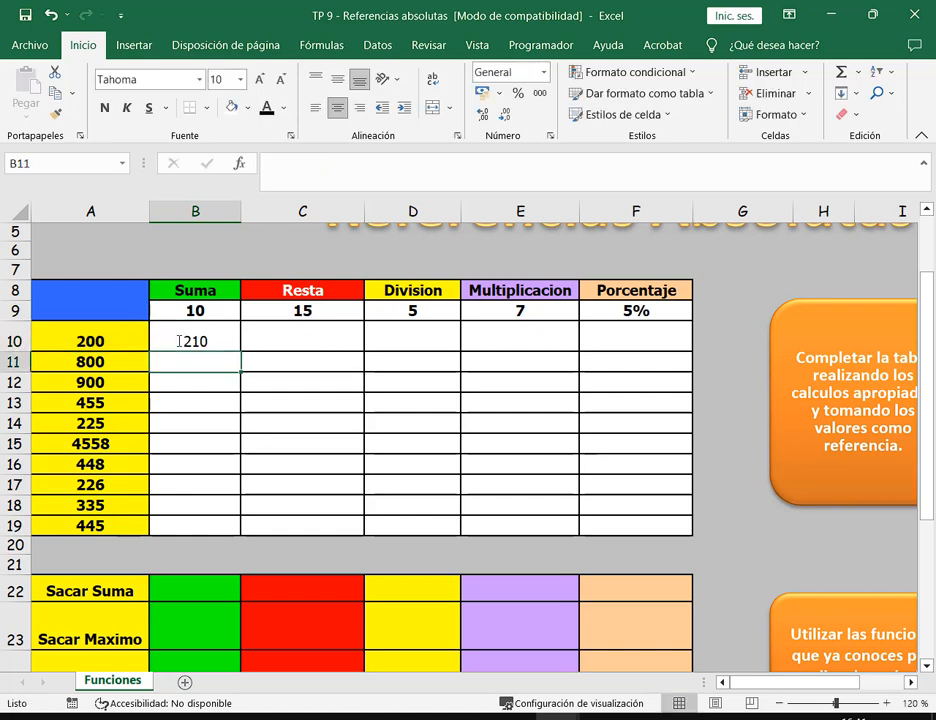
click(177, 343)
drag(239, 351, 222, 530)
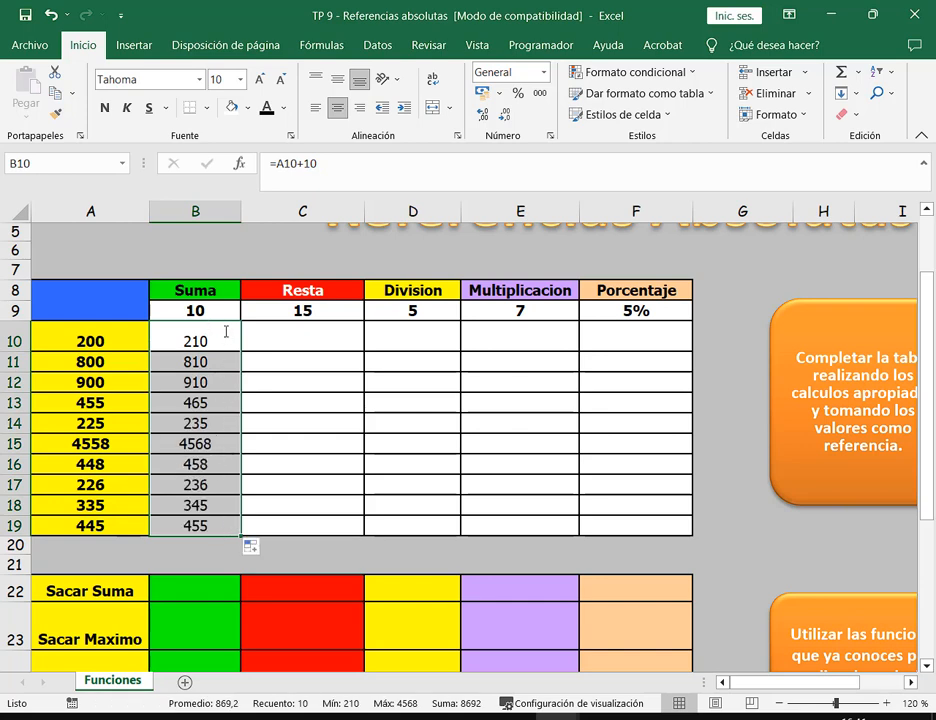
Inspect the copied formulas in B11, B13 and B15, comparing the cell reference with the constant being added.
double_click(223, 364)
double_click(216, 364)
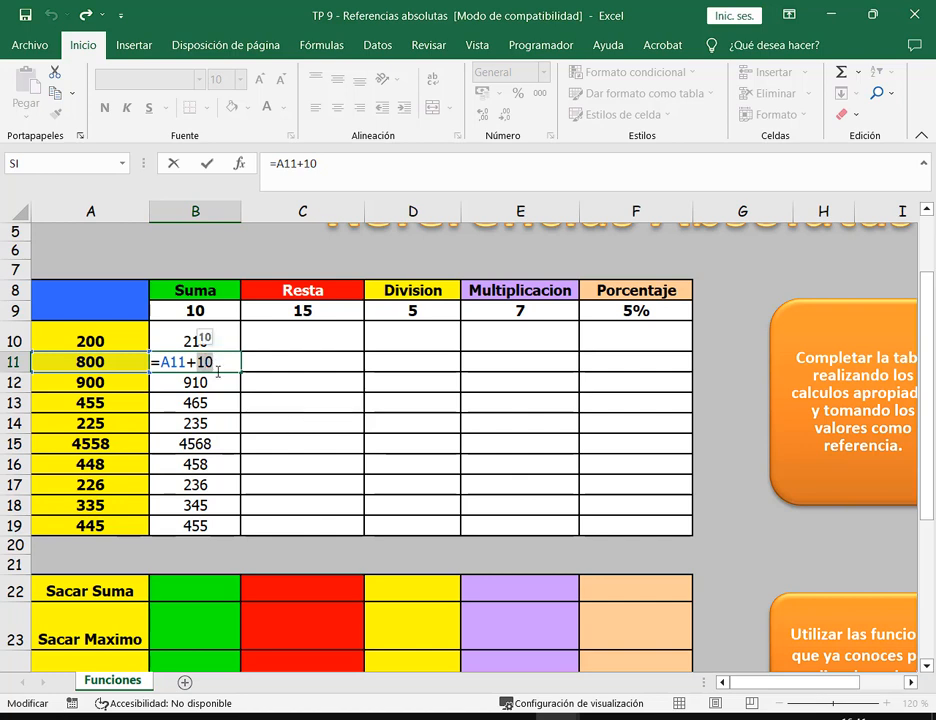
click(219, 364)
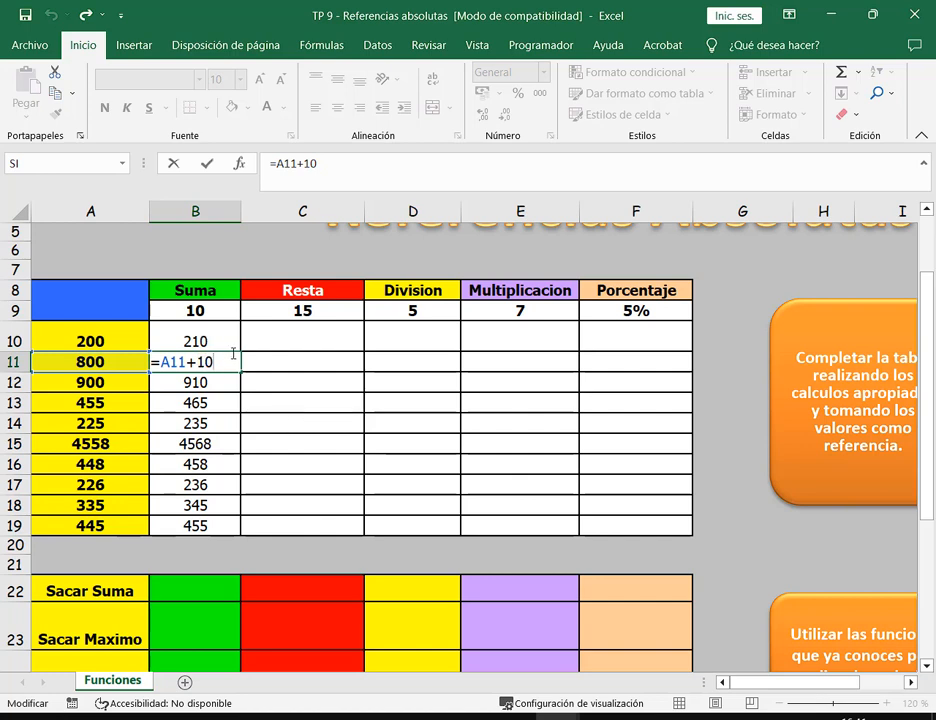
key(Escape)
click(210, 404)
double_click(203, 403)
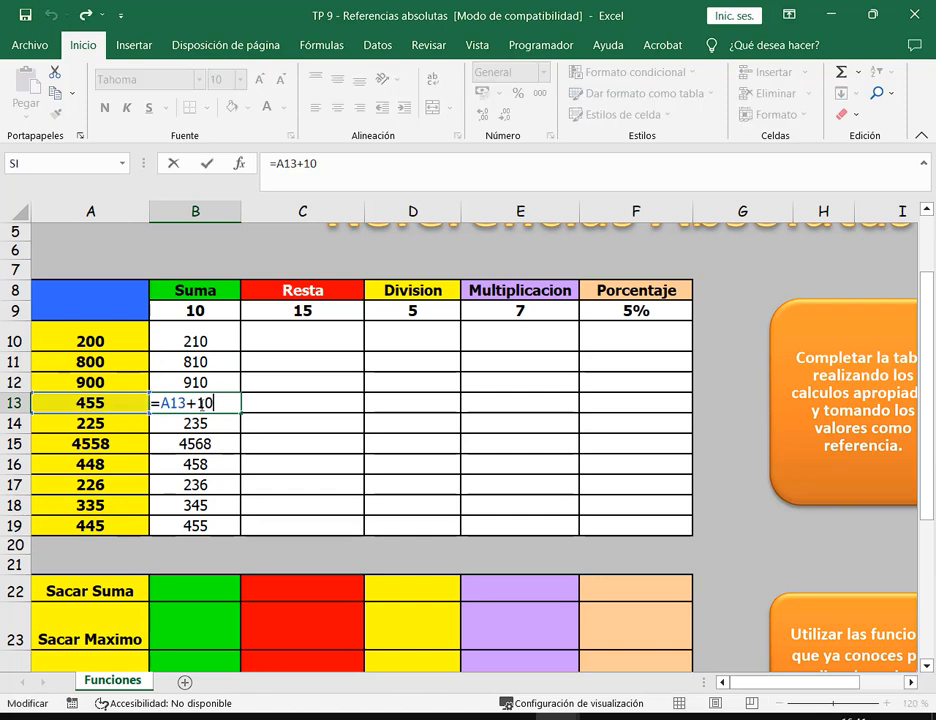
double_click(185, 403)
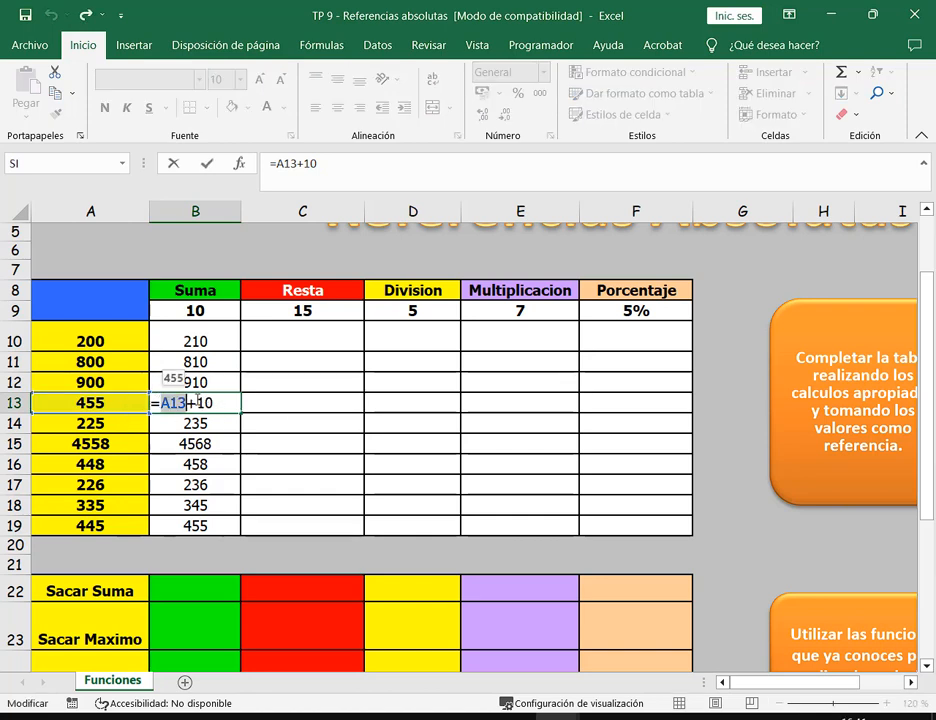
double_click(204, 403)
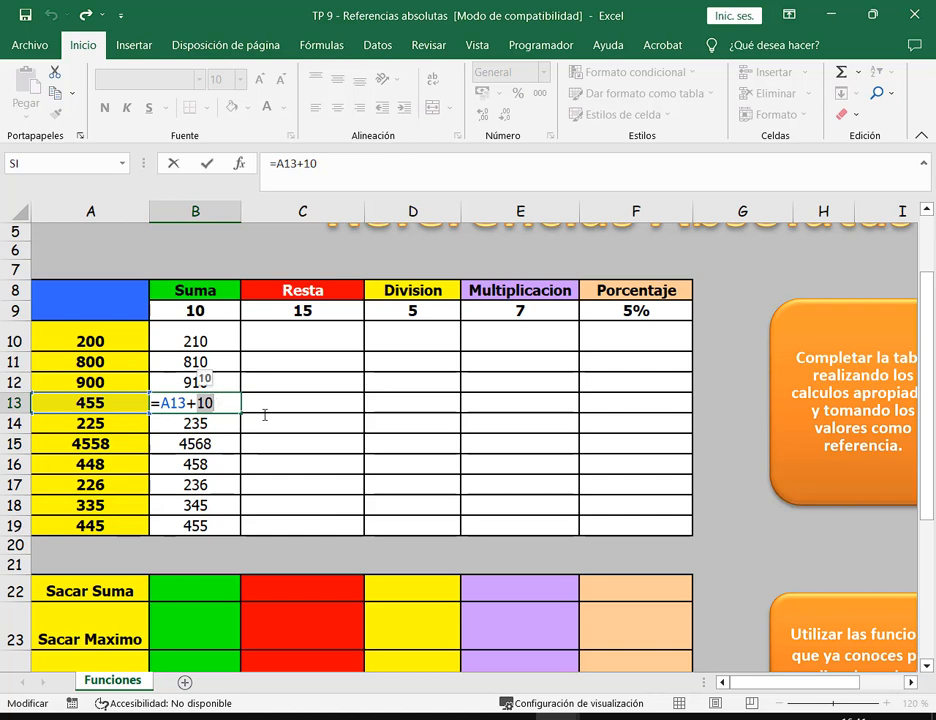
click(217, 440)
key(F2)
key(ctrl+Return)
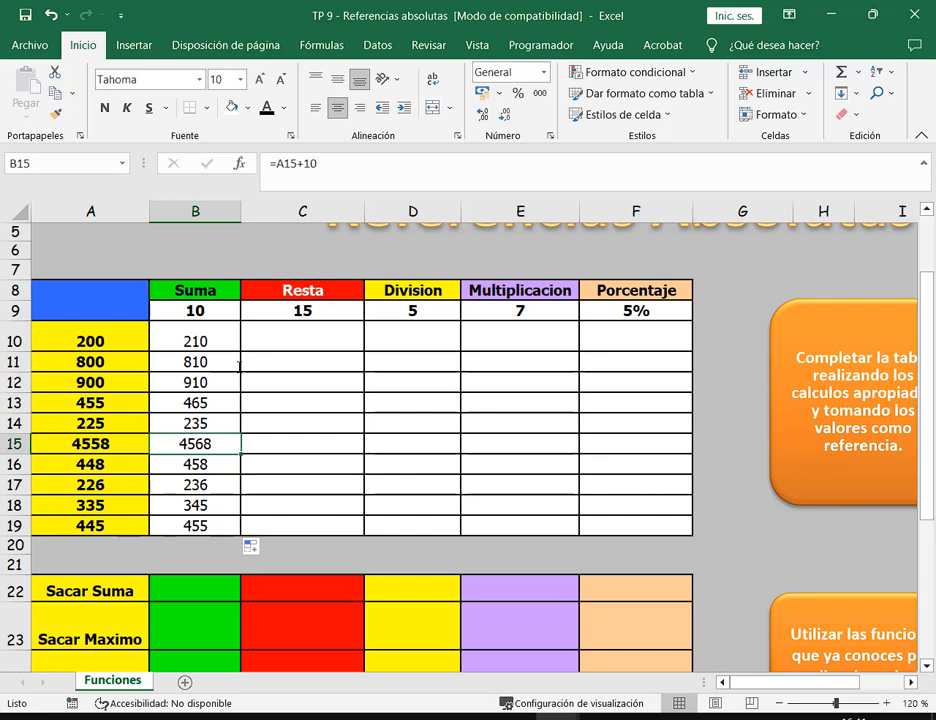
Compare the Suma value in B9 with the constant used in B10's formula.
click(212, 314)
click(269, 314)
click(212, 307)
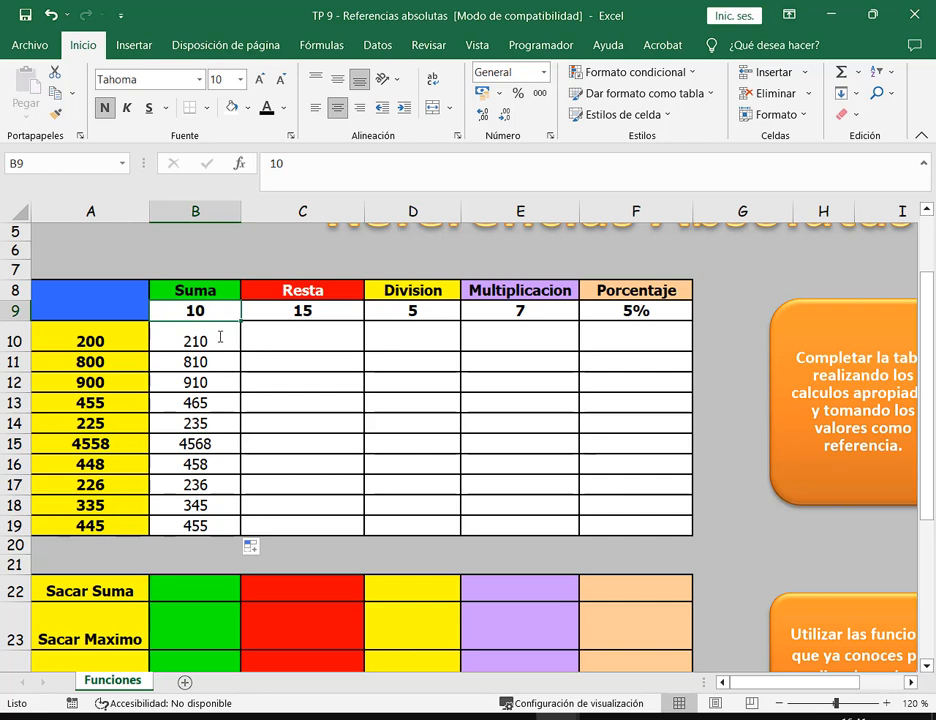
double_click(220, 337)
drag(199, 341, 213, 341)
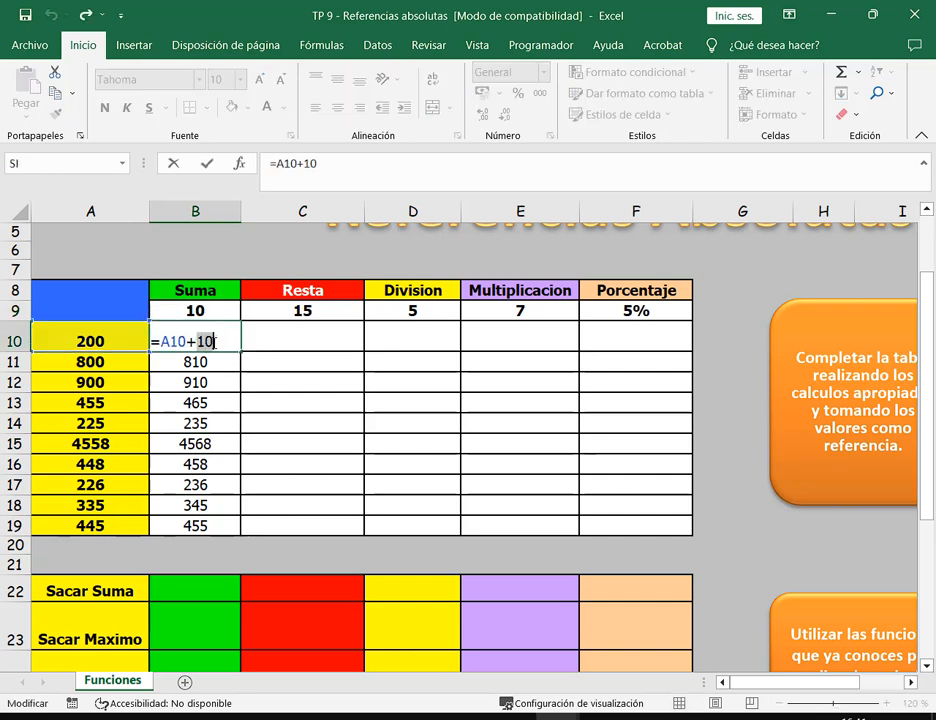
click(207, 341)
key(Escape)
click(183, 317)
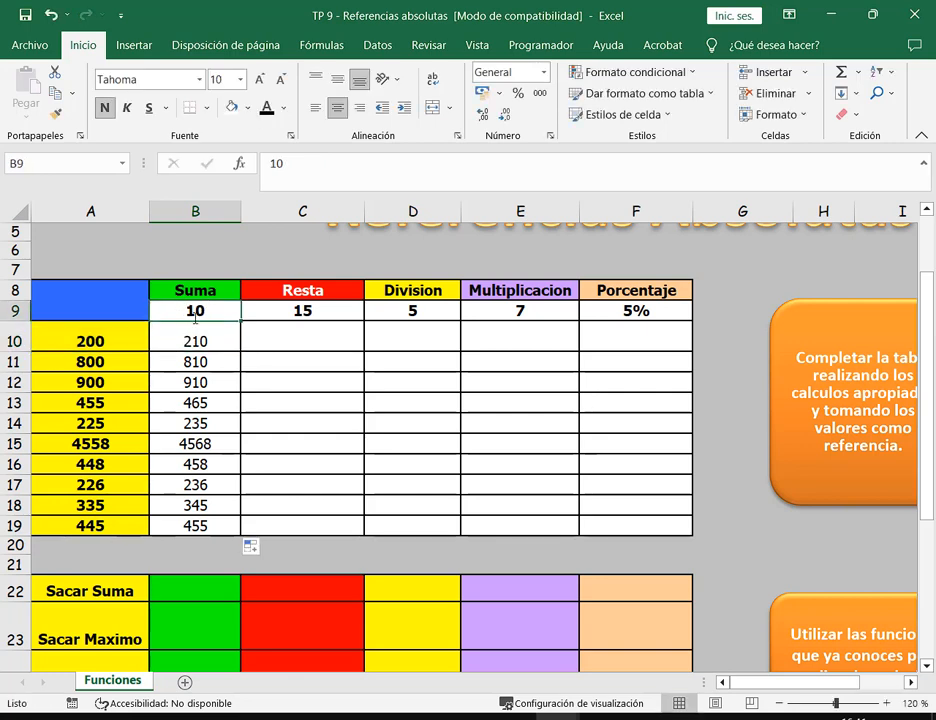
Clear B10:B19 and build the formula =A10+B9 in B10.
drag(200, 338, 200, 524)
key(Delete)
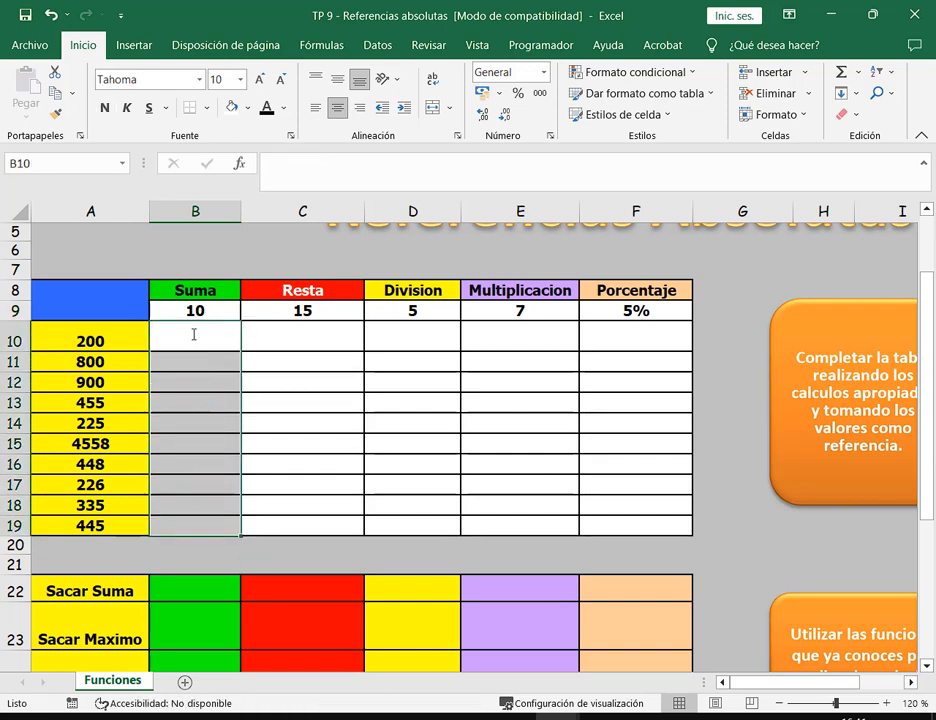
click(192, 334)
text(=)
click(90, 340)
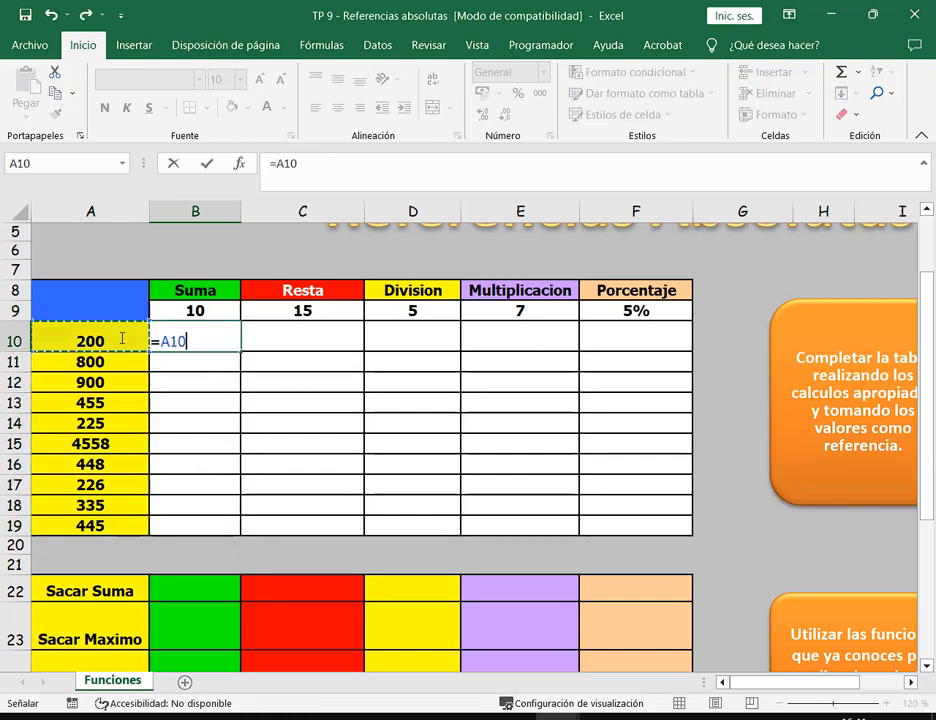
text(+)
click(195, 310)
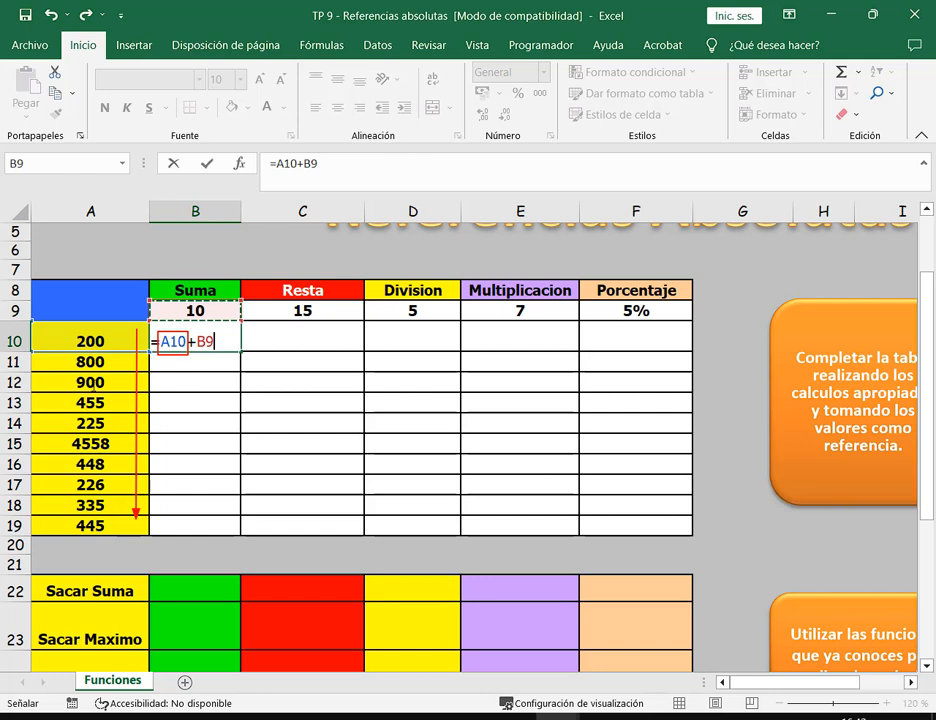
Make the B9 reference absolute so that B10's formula is =A10+$B$9, and confirm it.
click(207, 342)
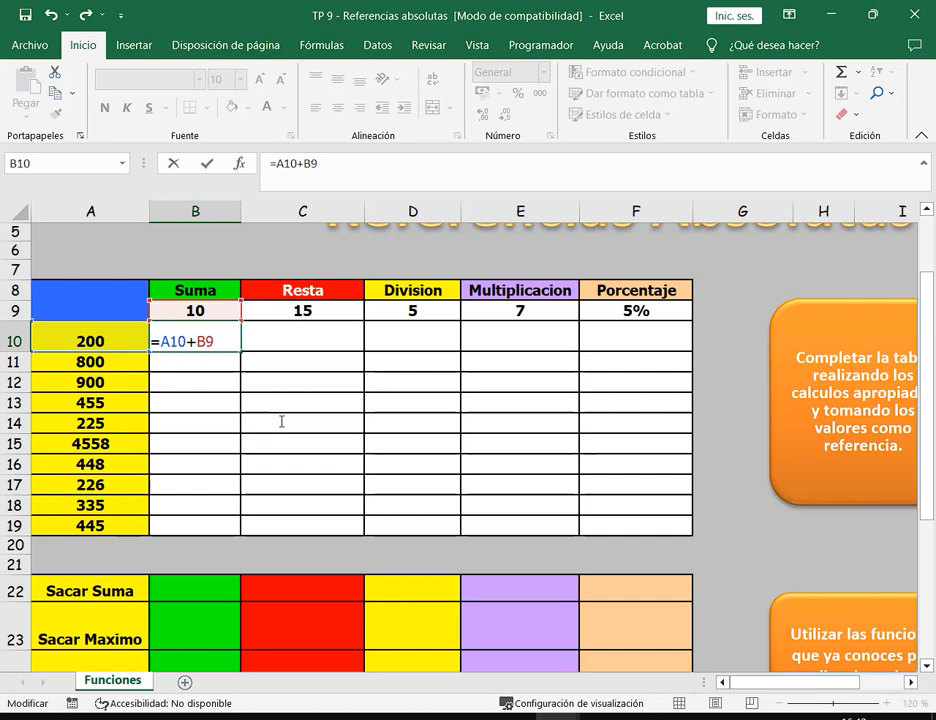
key(Left)
key(F4)
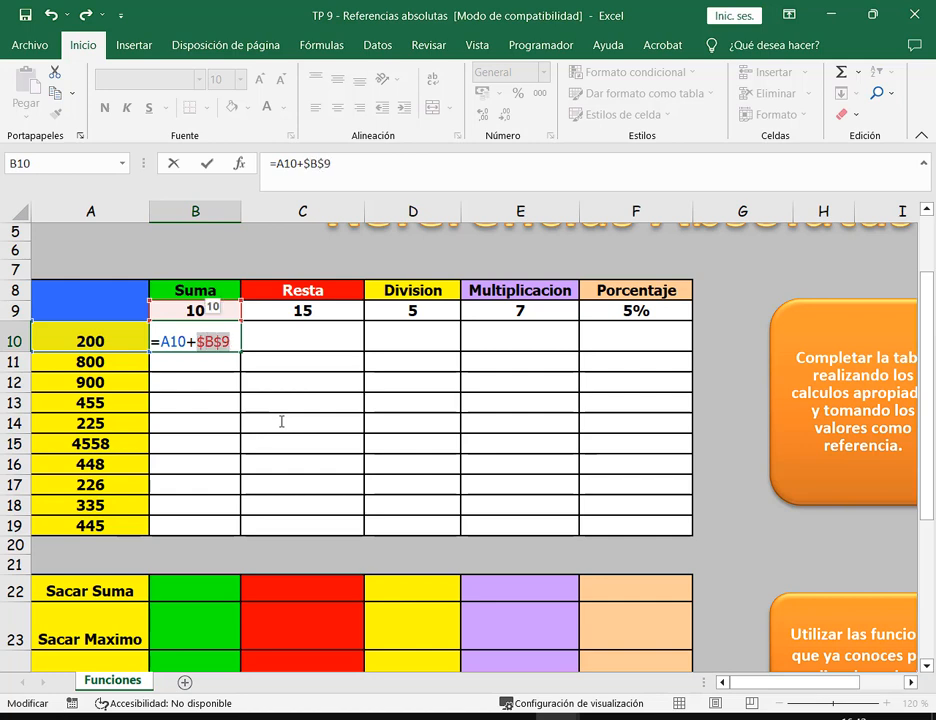
click(234, 341)
drag(197, 341, 221, 341)
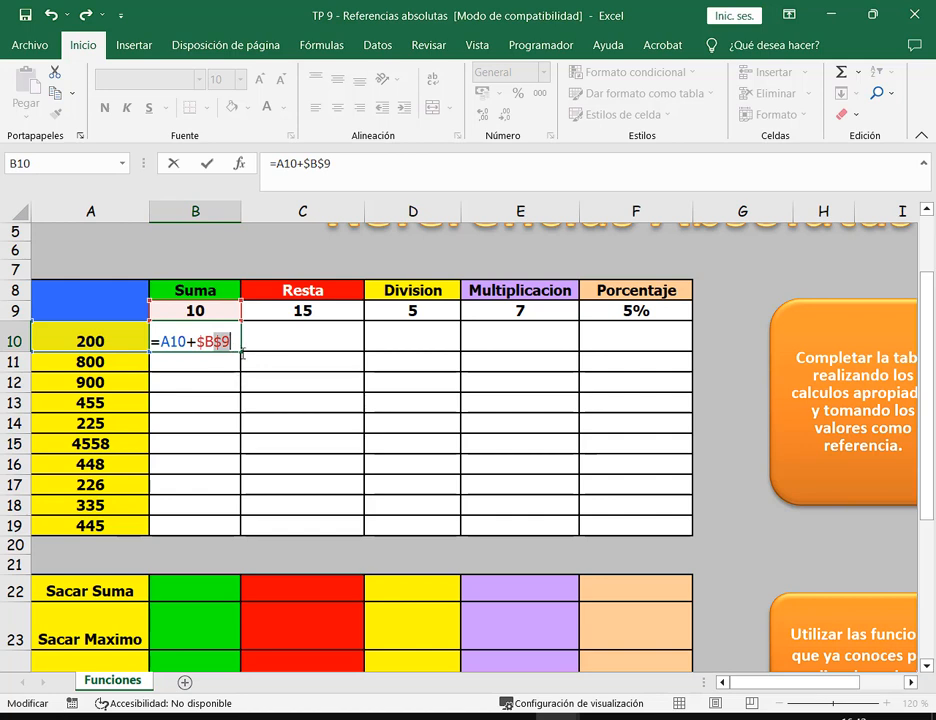
key(F4)
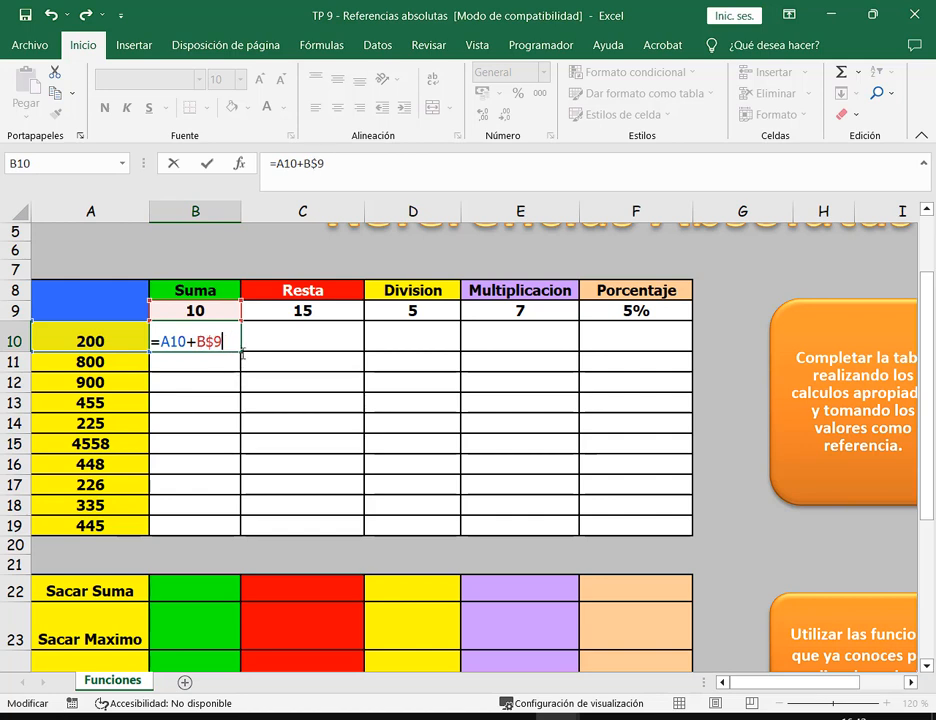
key(F4)
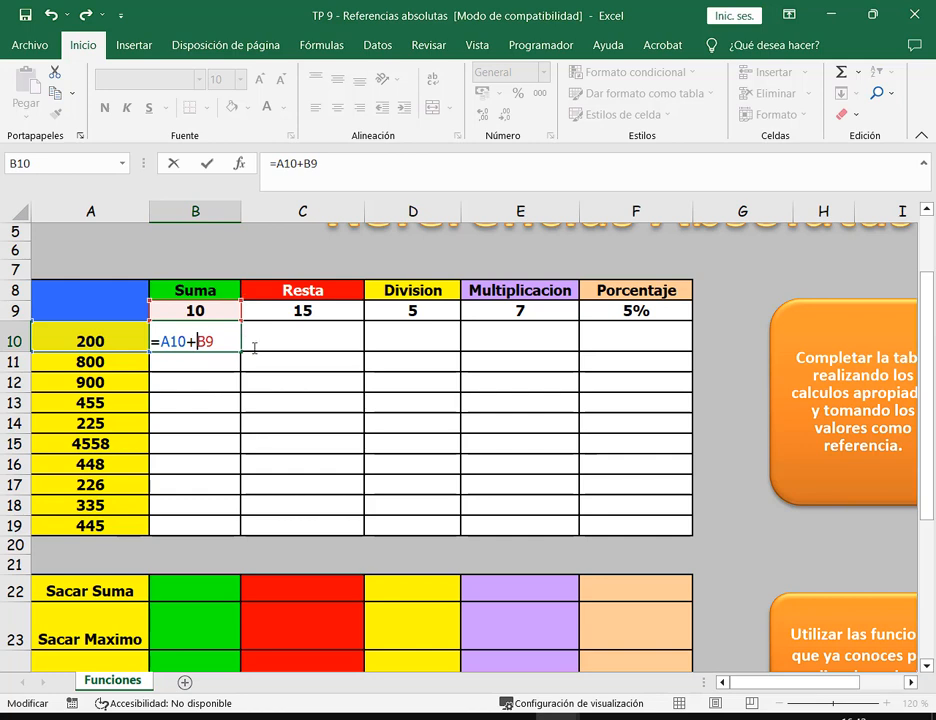
text($B$)
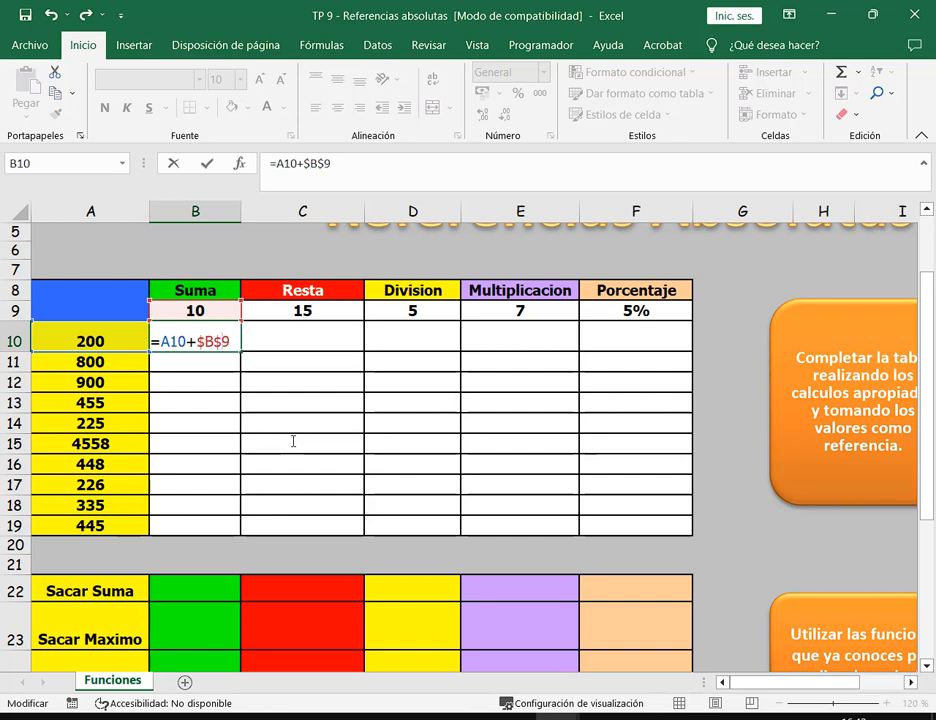
key(Return)
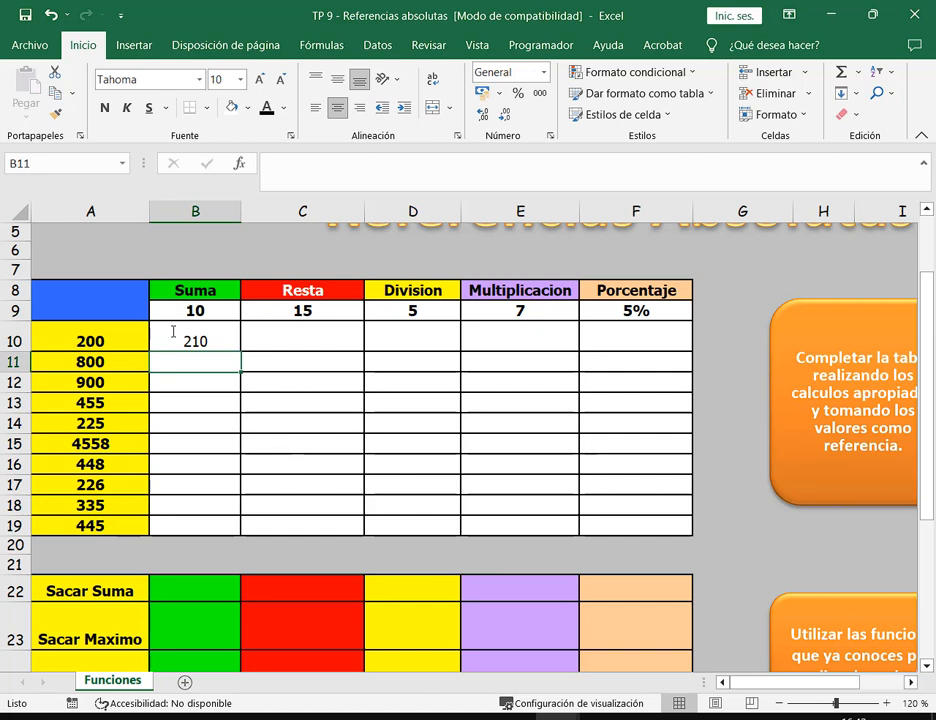
Review the absolute reference in B10 and copy its formula down to B19.
click(232, 340)
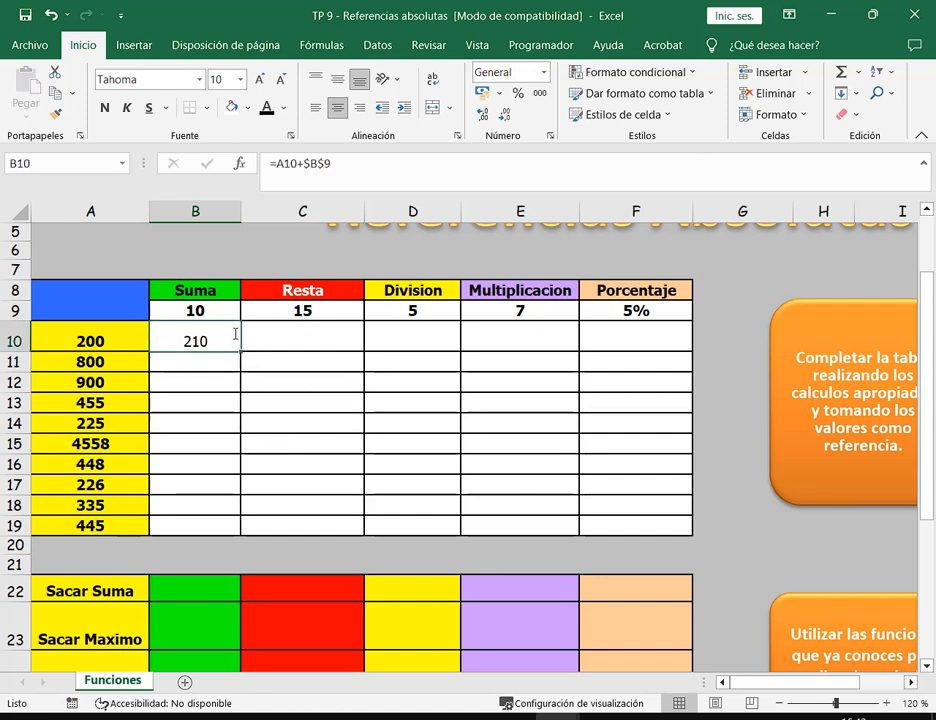
double_click(239, 347)
drag(197, 342, 232, 342)
key(Escape)
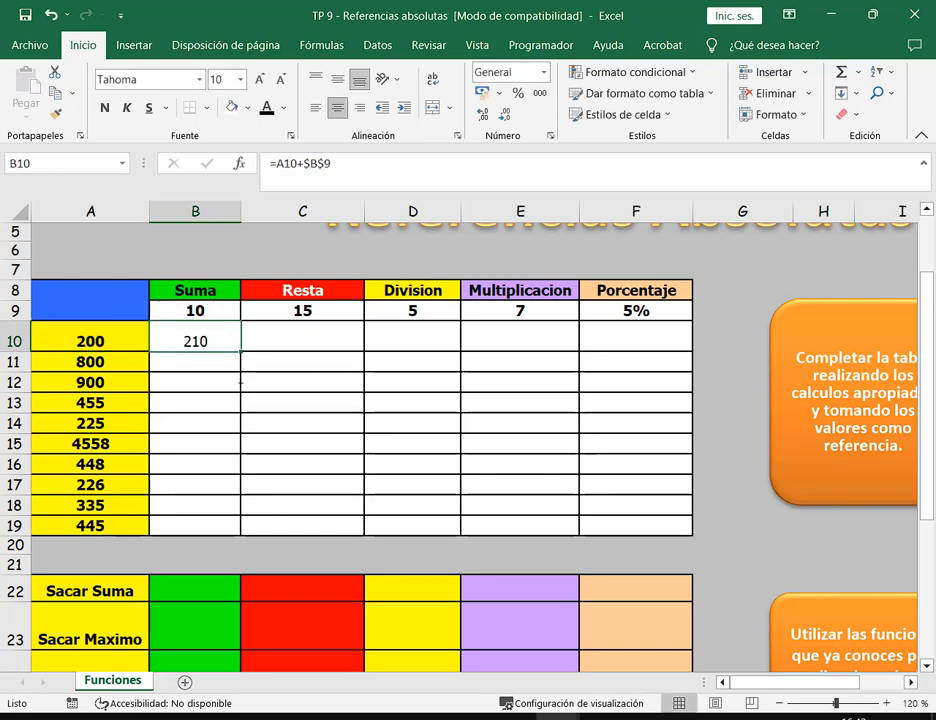
drag(239, 352, 209, 533)
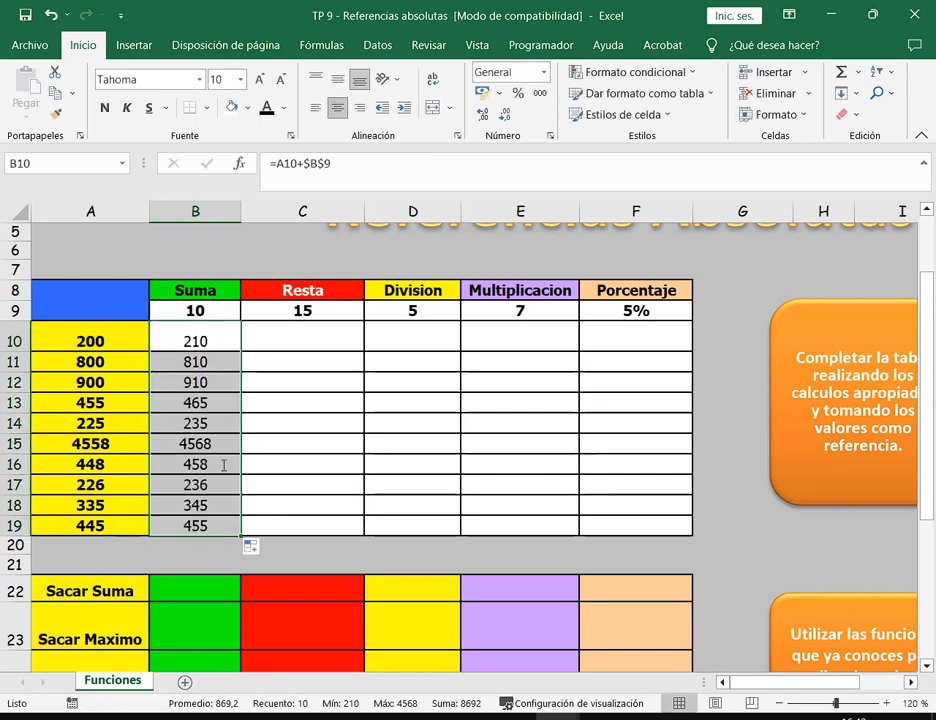
Inspect the relative and absolute references in the copied formulas of B11, B12 and B13.
click(201, 361)
key(F2)
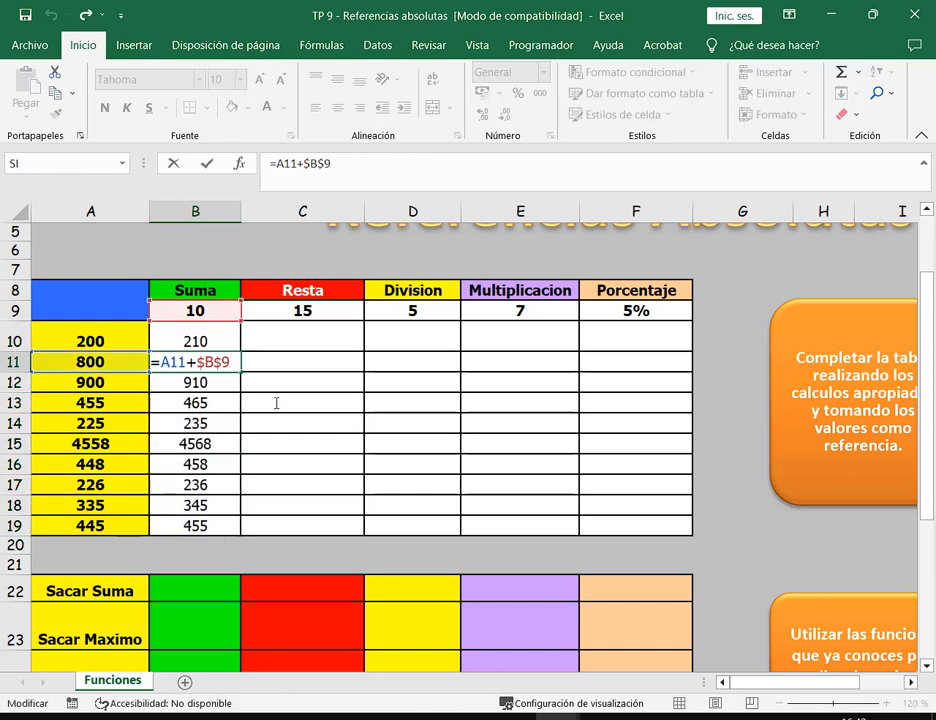
drag(160, 361, 184, 361)
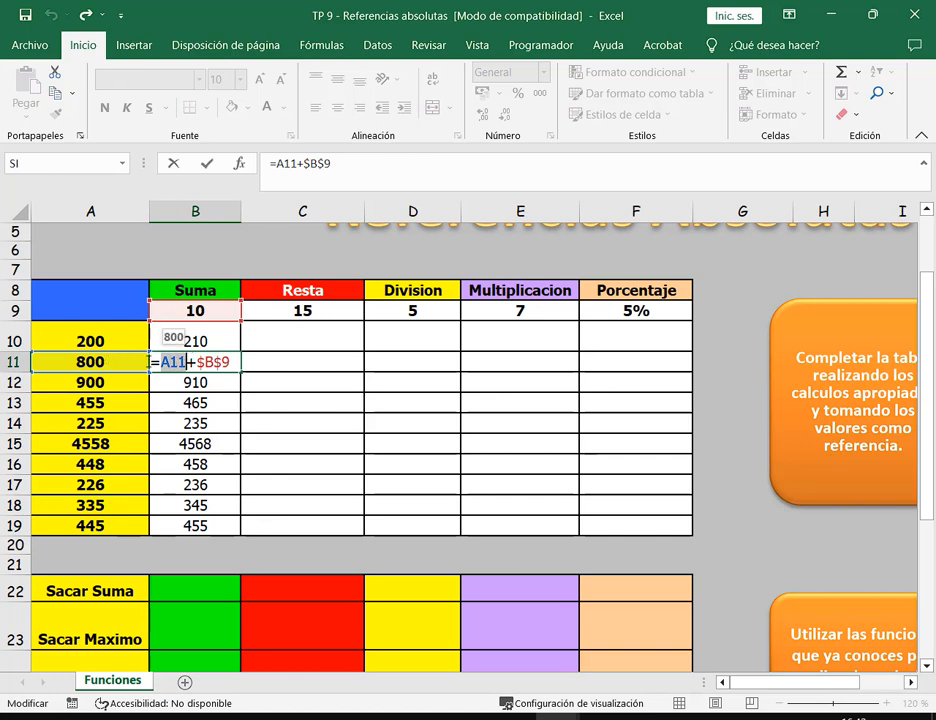
key(ctrl+Return)
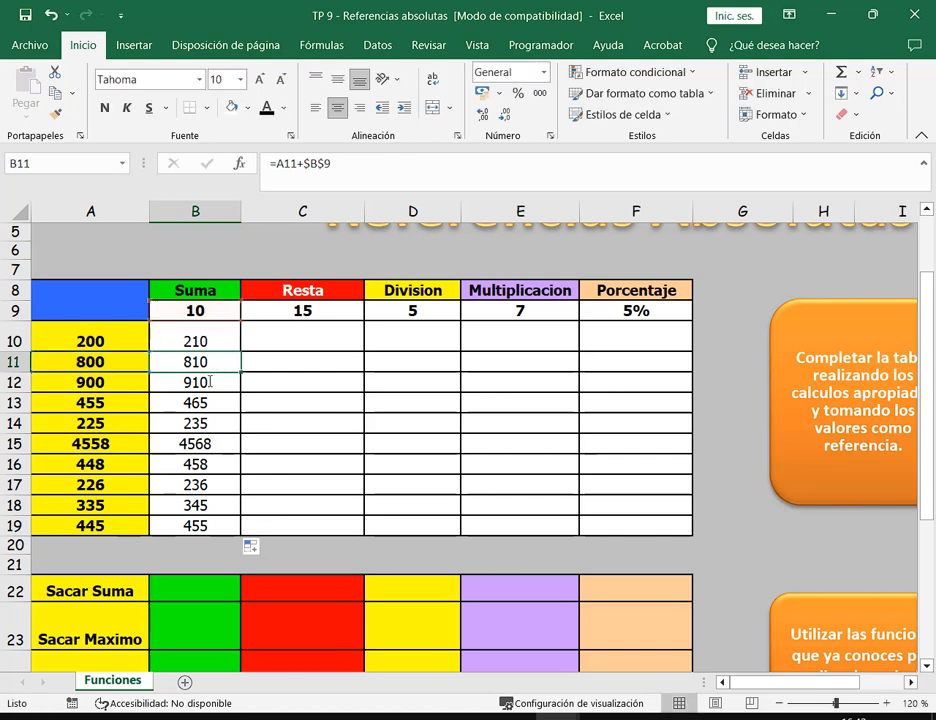
double_click(210, 381)
drag(162, 382, 178, 402)
click(201, 382)
key(ctrl+Return)
double_click(205, 402)
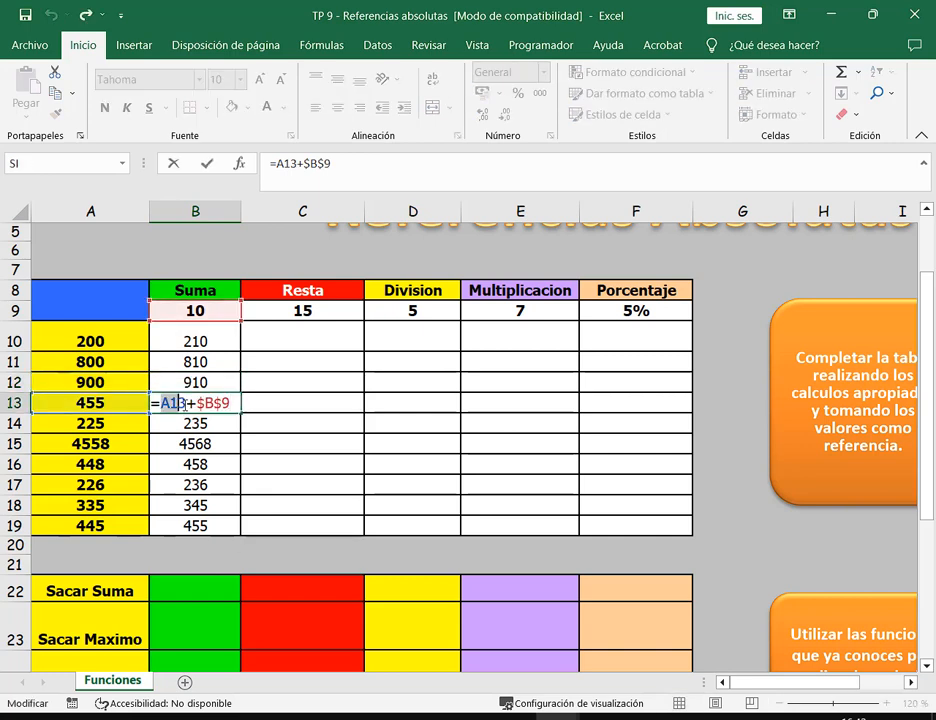
click(212, 402)
key(ctrl+Return)
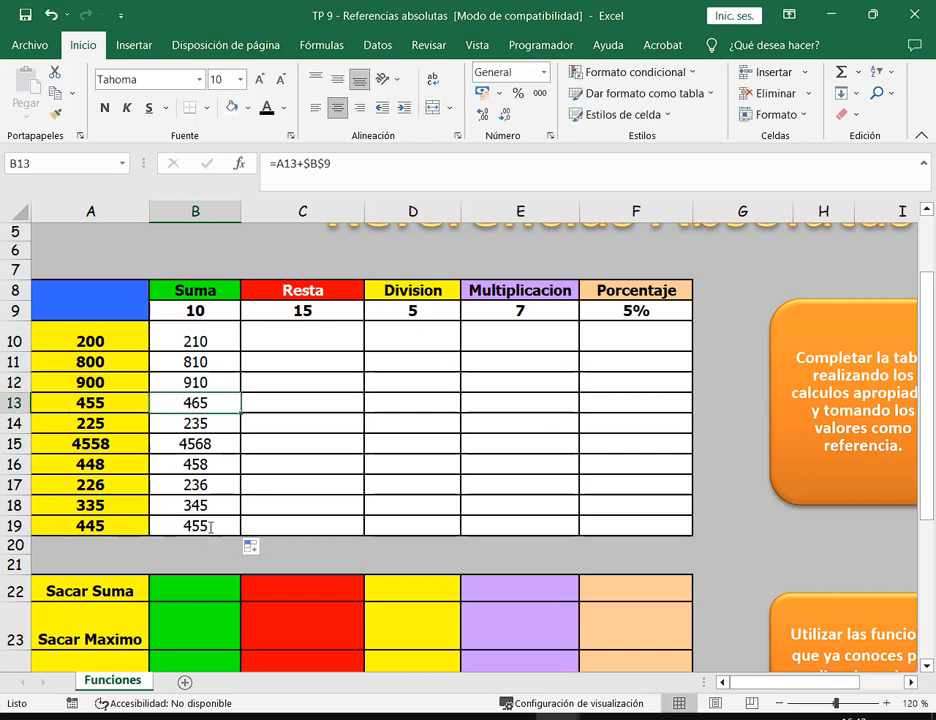
Inspect the absolute $B$9 reference in the formulas of B19 and B10.
double_click(208, 528)
drag(197, 526, 232, 526)
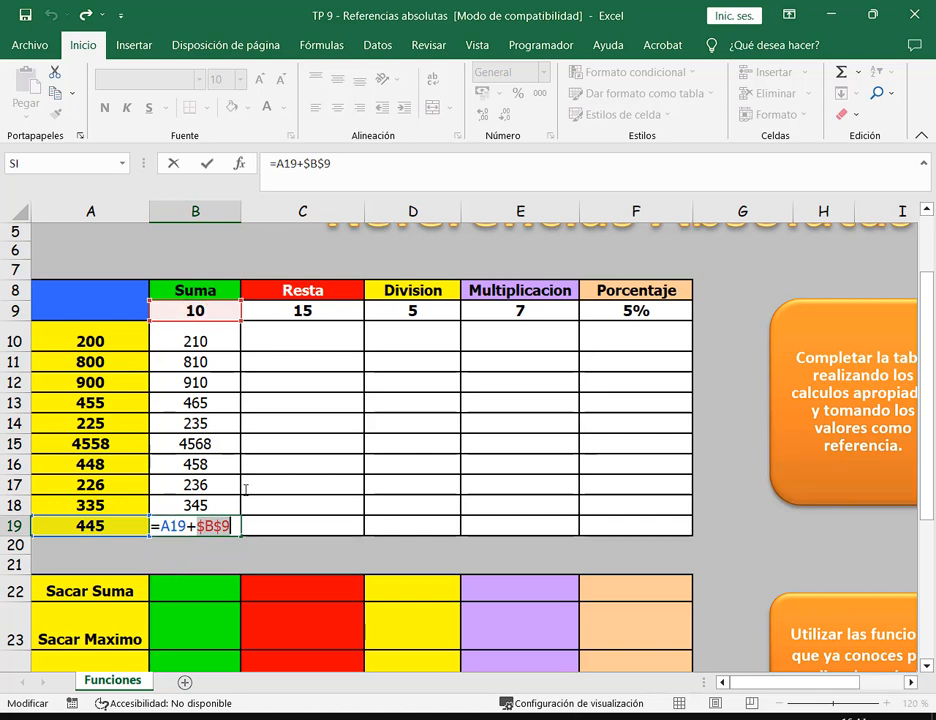
key(ctrl+Return)
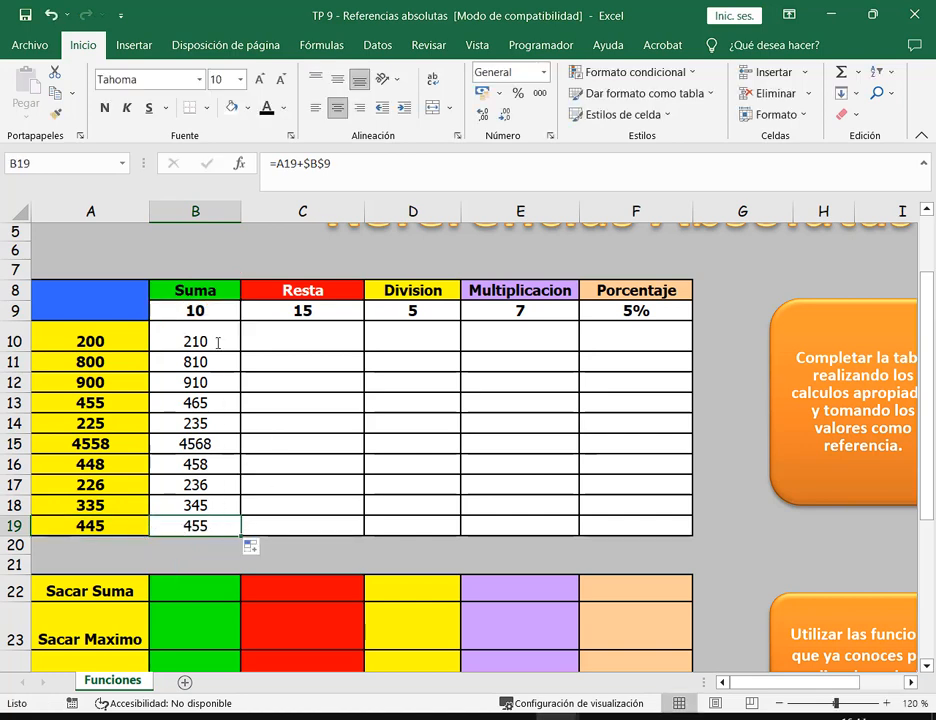
click(217, 343)
scroll(418, 430, up, 2)
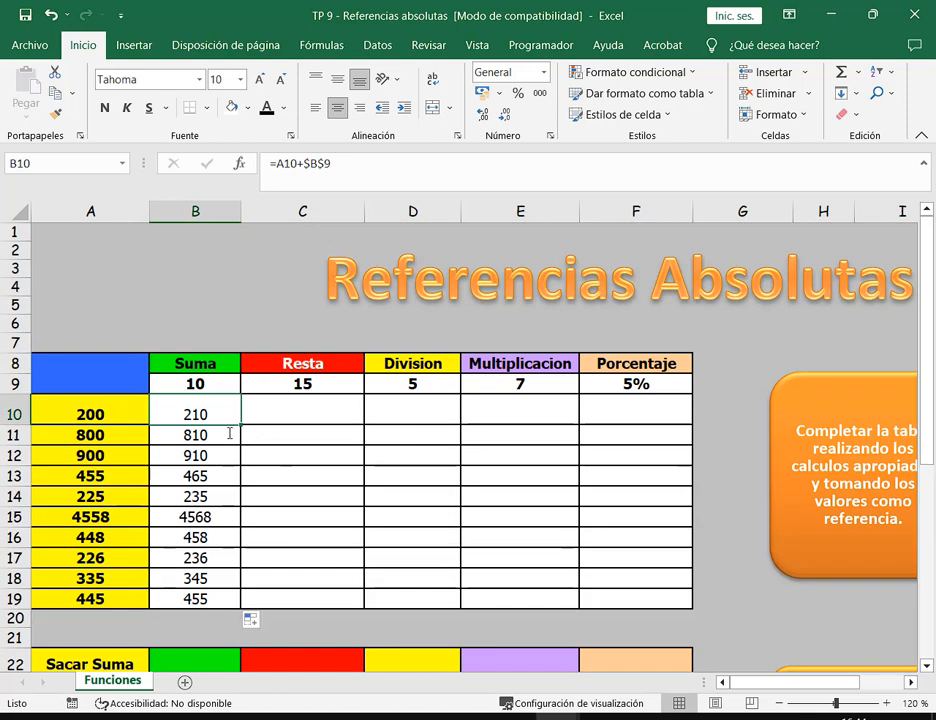
double_click(220, 413)
drag(197, 414, 232, 414)
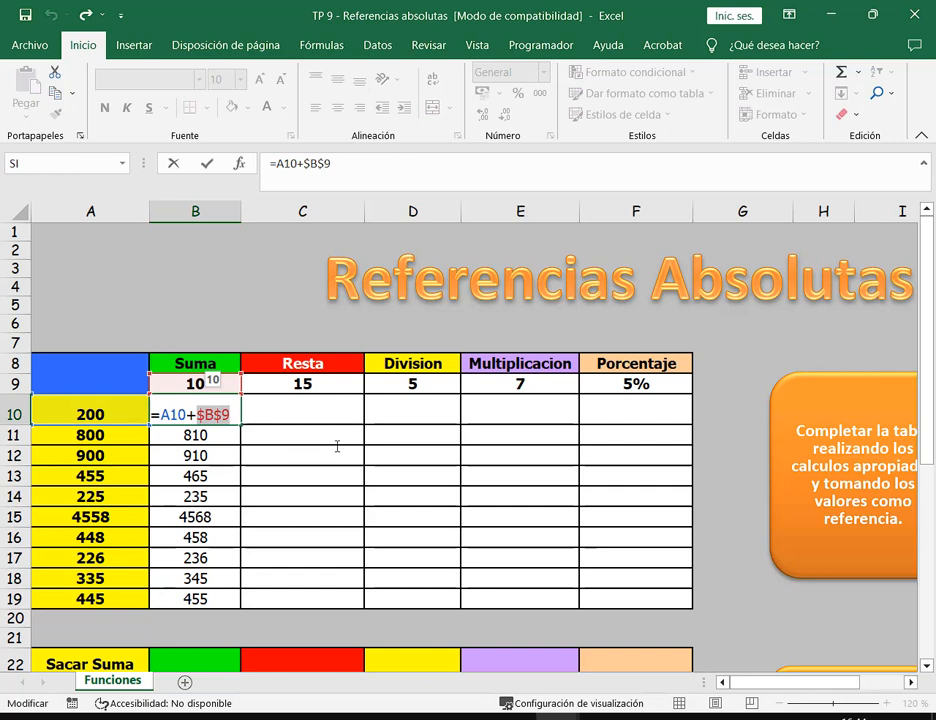
key(ctrl+Return)
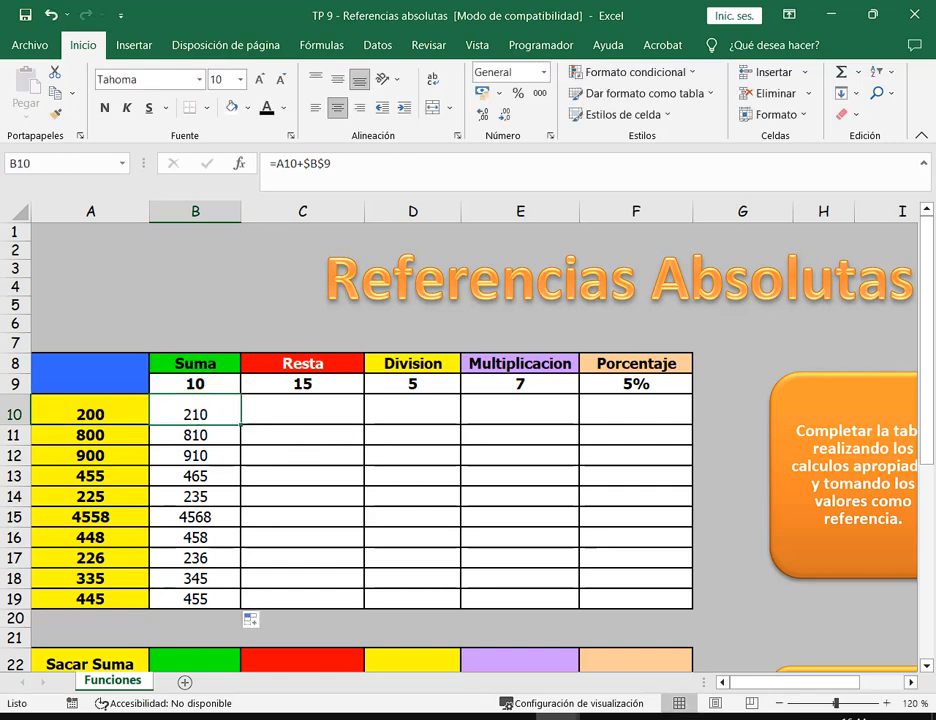
Switch to the Libro1 workbook, enter the label IVA in I1 and the rate 21% in I2.
click(655, 630)
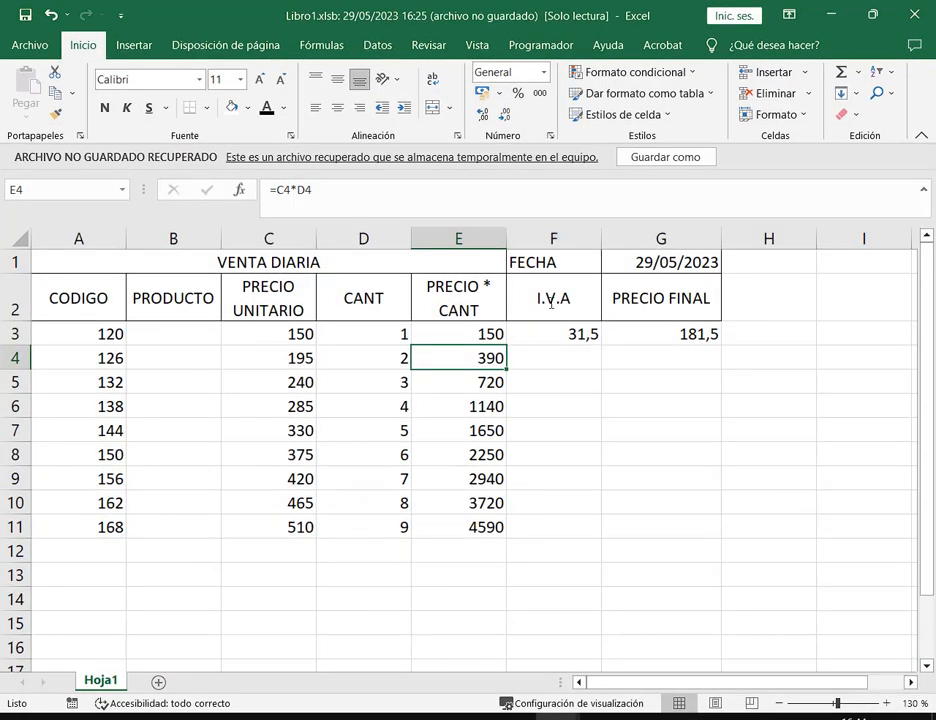
click(540, 332)
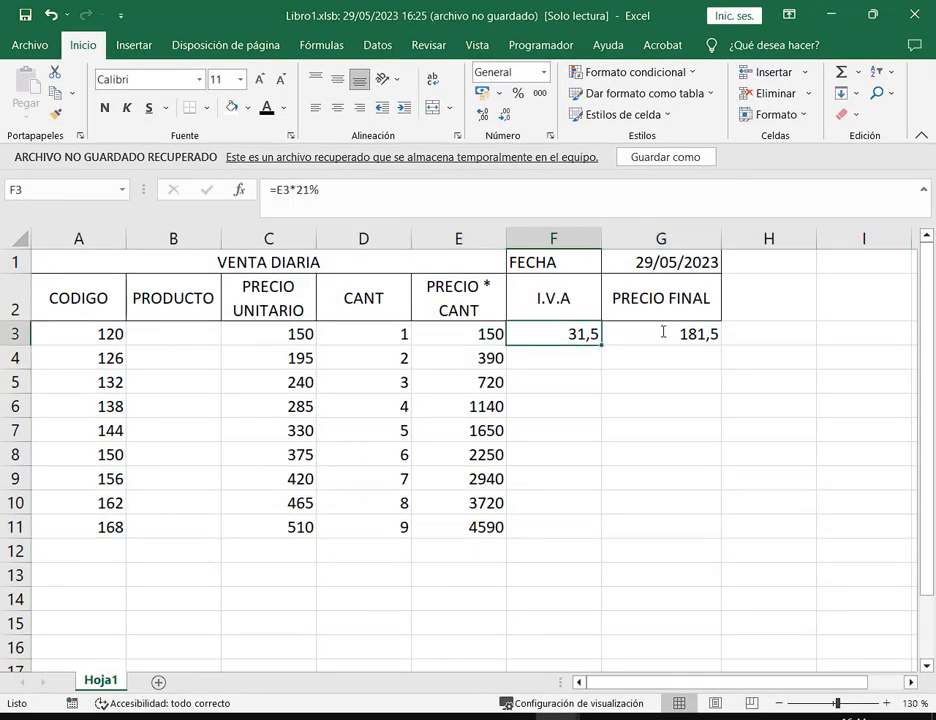
click(832, 262)
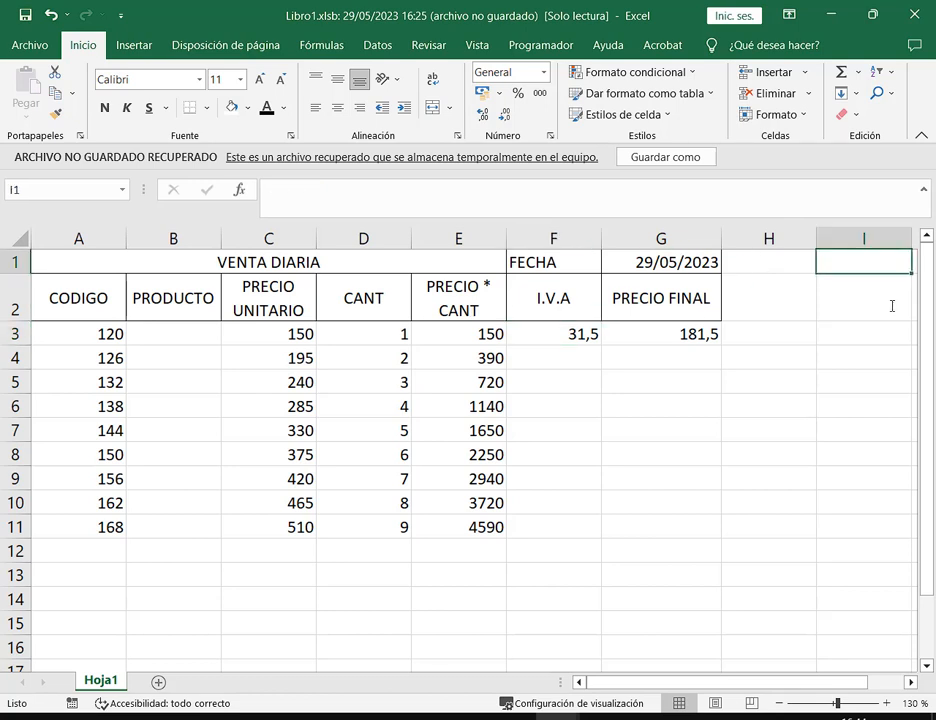
text(IVA)
key(Return)
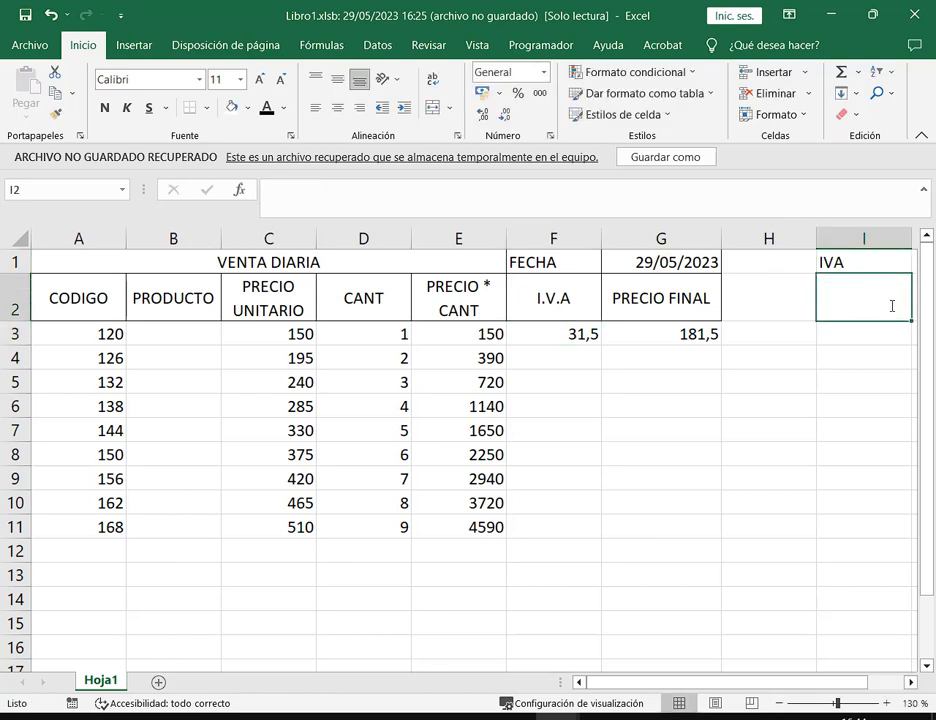
text(21%)
key(Return)
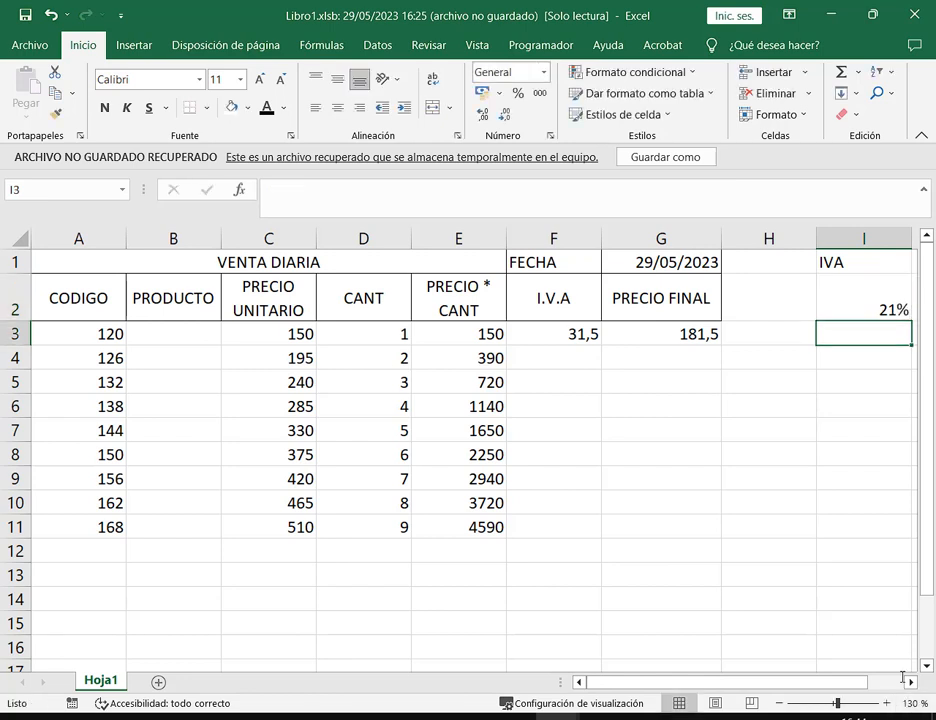
Replace the I.V.A formula in F3 with =E3*I2.
scroll(660, 495, right, 2)
click(483, 333)
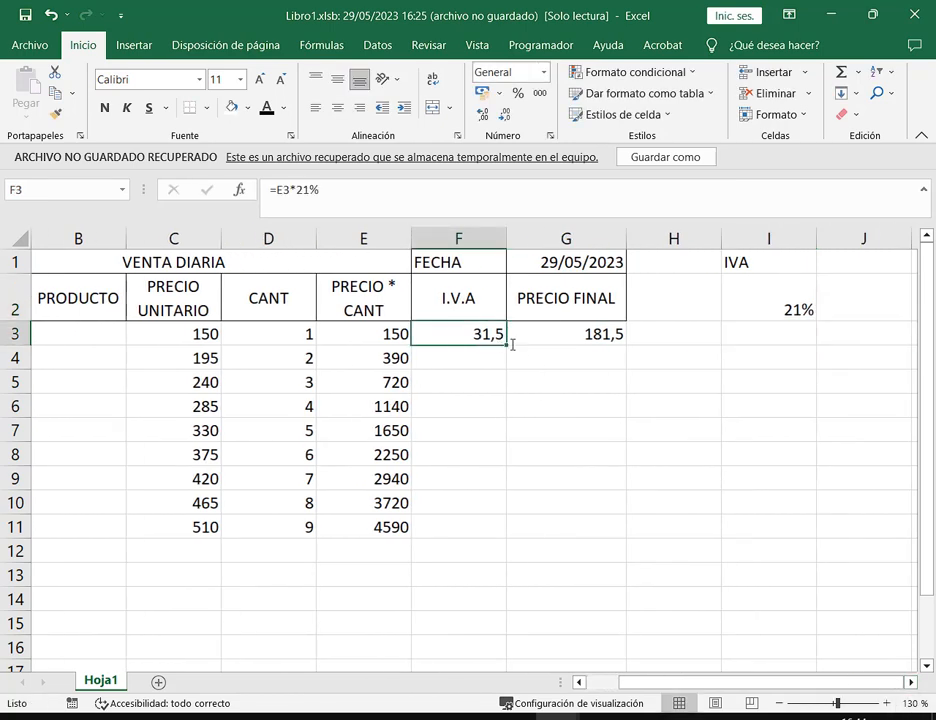
key(Delete)
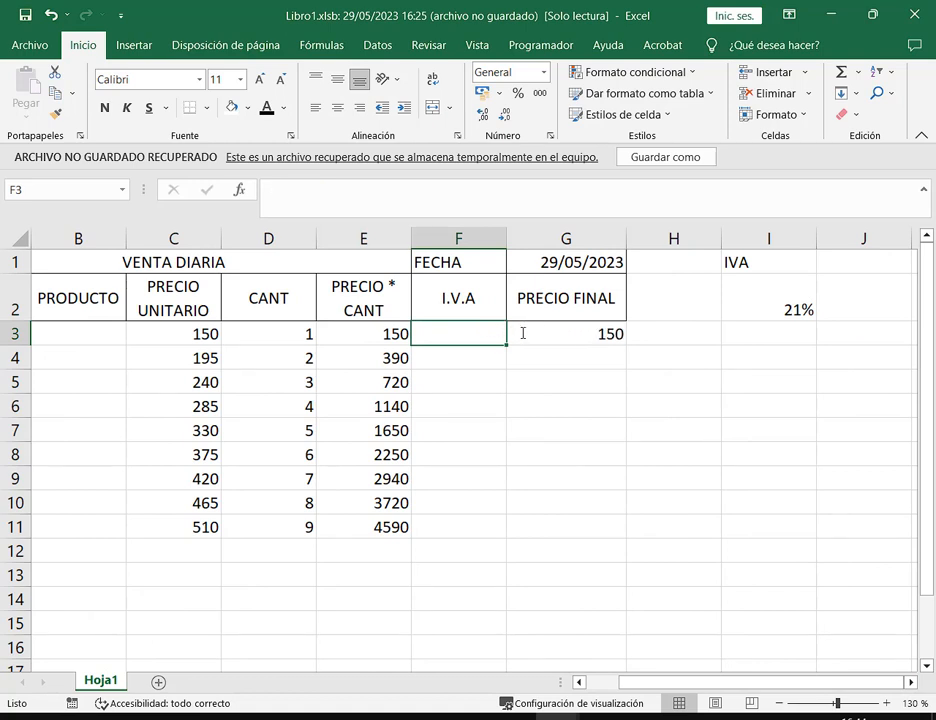
text(=)
click(401, 340)
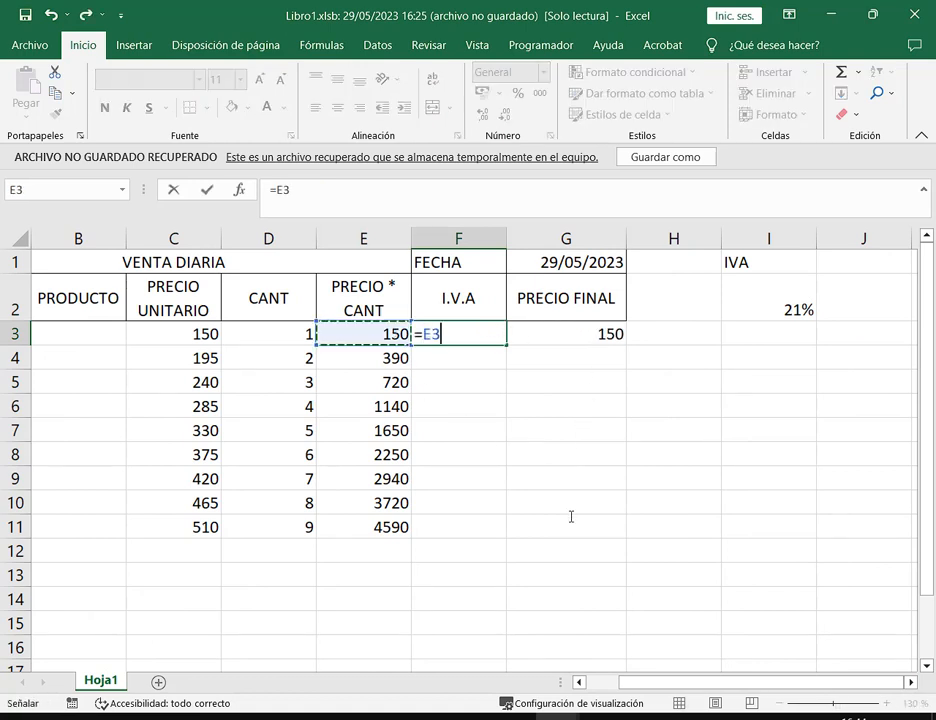
text(*)
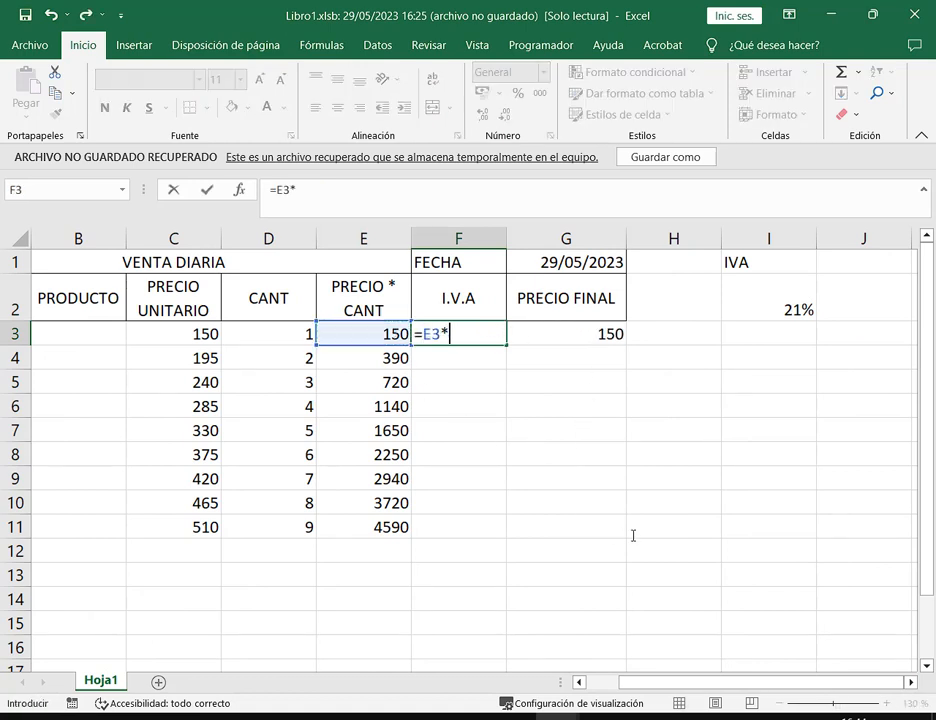
click(777, 285)
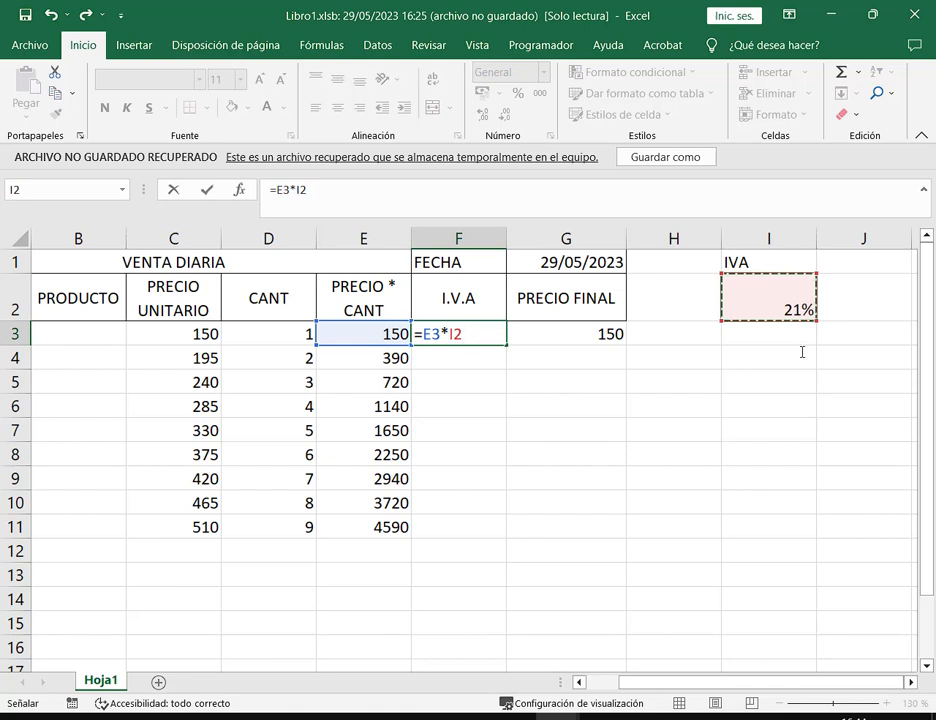
key(Return)
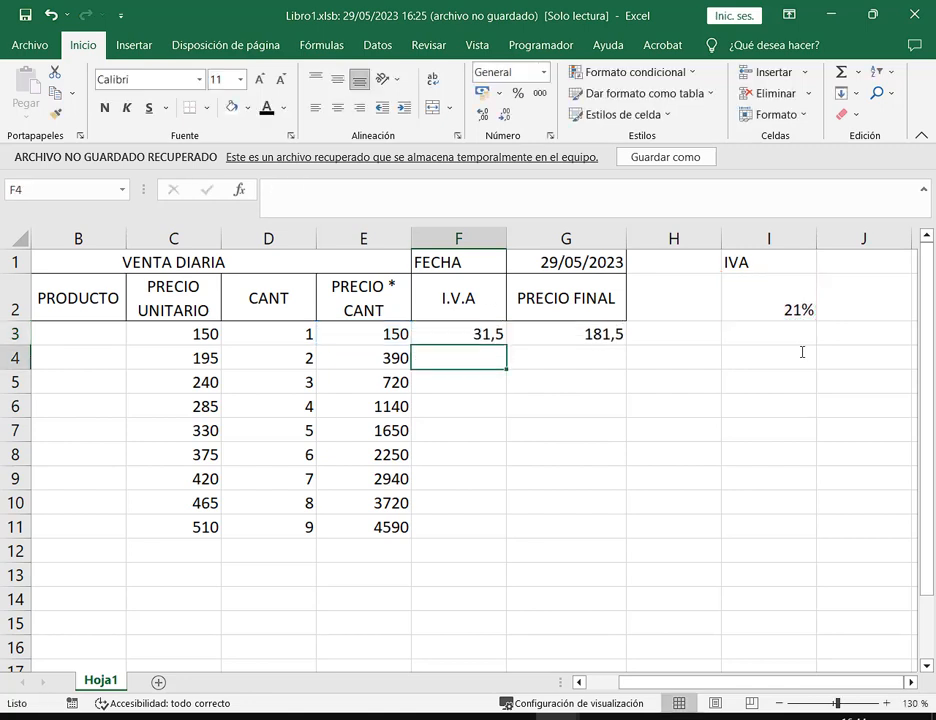
Copy F3's formula down to F11 and review the E3 and I2 references in F3.
click(485, 333)
drag(506, 345, 489, 537)
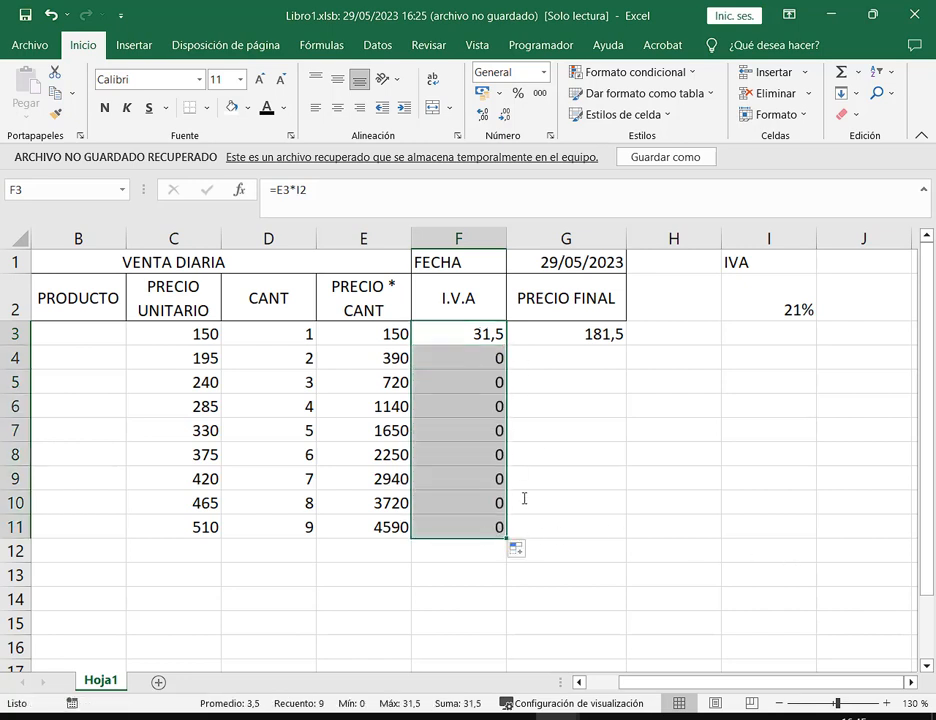
click(485, 334)
key(F2)
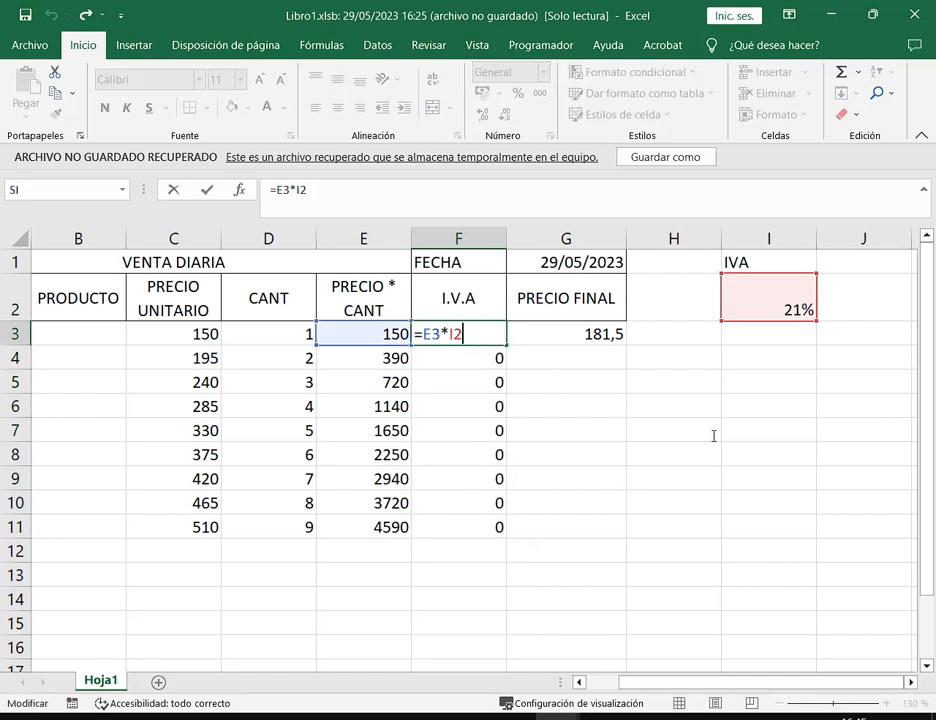
drag(422, 334, 441, 334)
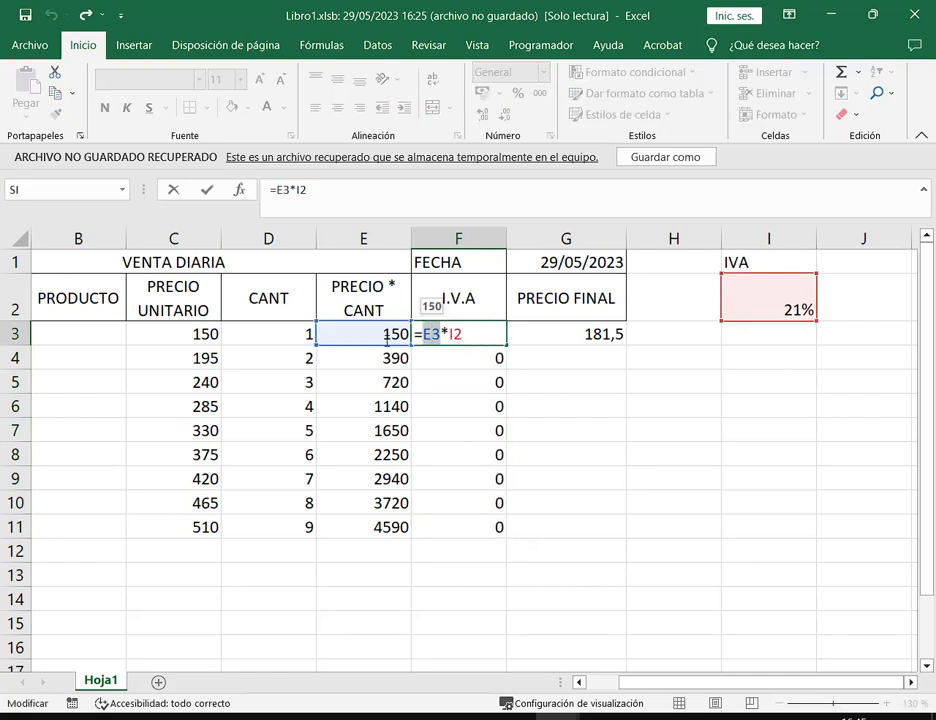
drag(449, 334, 463, 334)
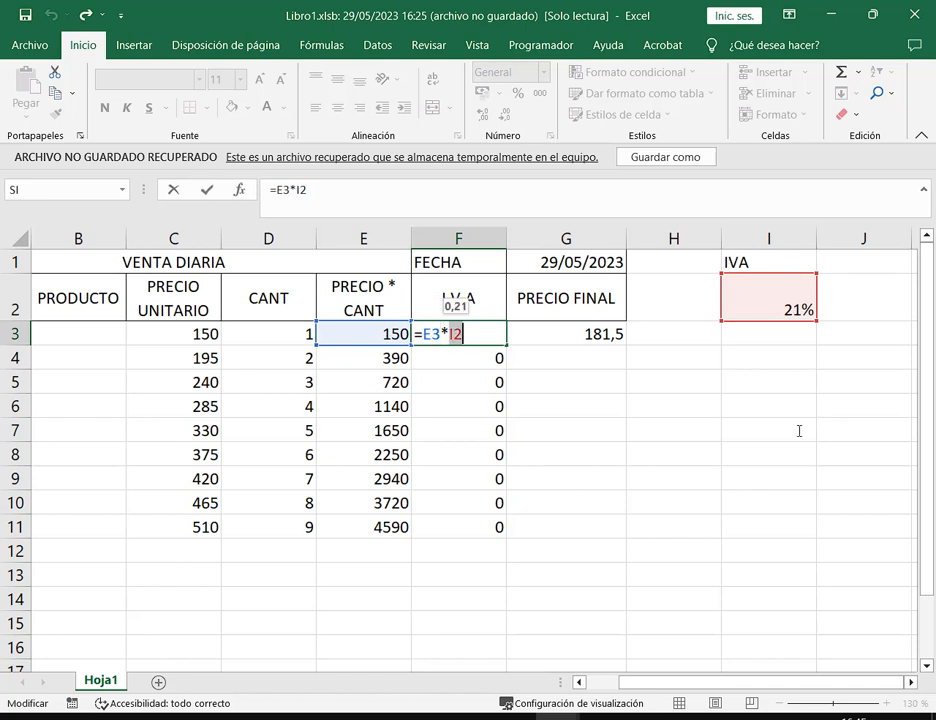
key(ctrl+Return)
Inspect which cells the copied I.V.A formulas in F4 and F5 refer to.
click(496, 357)
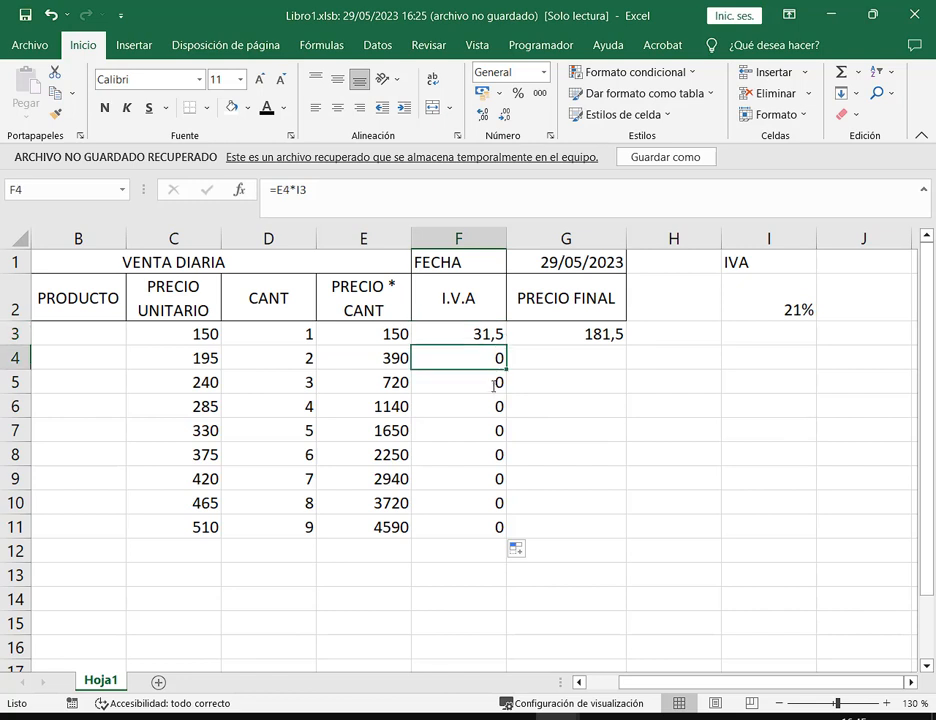
key(F2)
drag(449, 357, 466, 357)
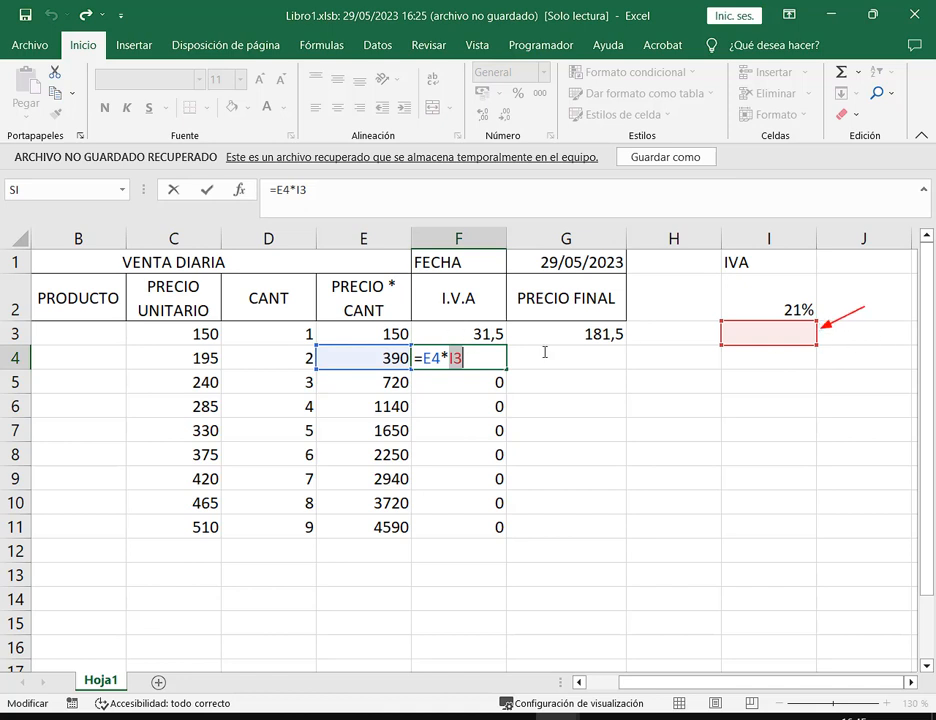
key(Escape)
double_click(493, 382)
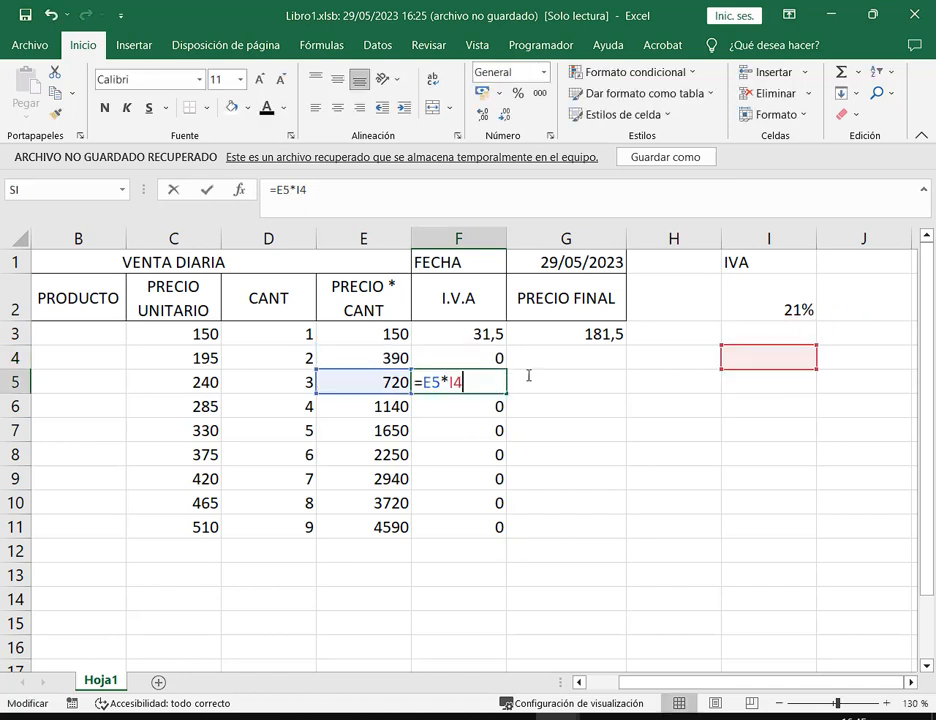
key(Escape)
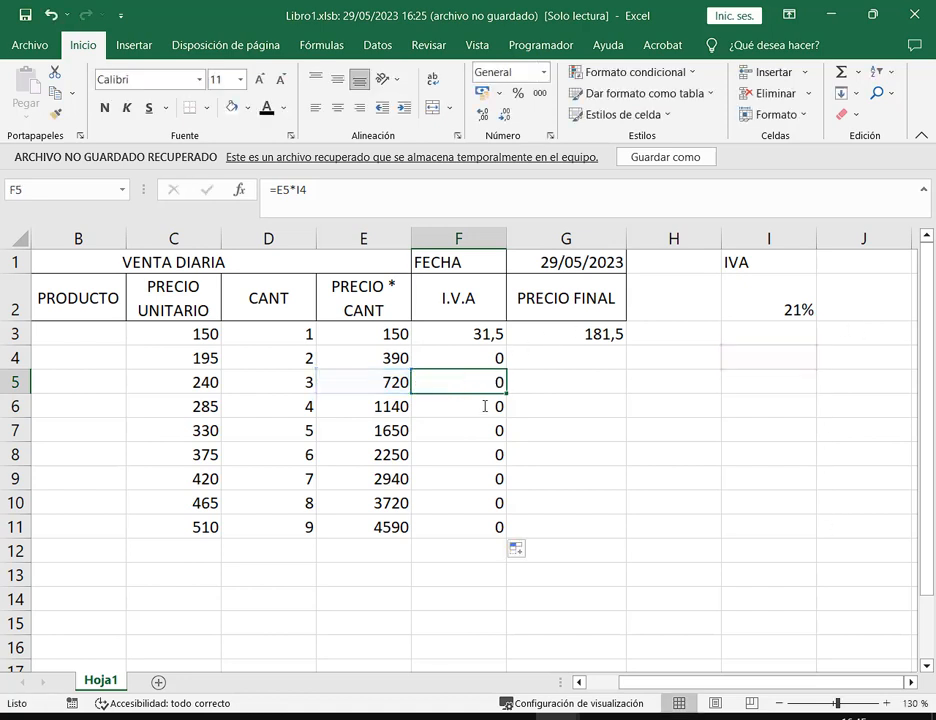
Inspect the references in the copied I.V.A formulas from F6 down to F11, comparing them with the rate cell I2.
double_click(483, 405)
key(Escape)
double_click(472, 431)
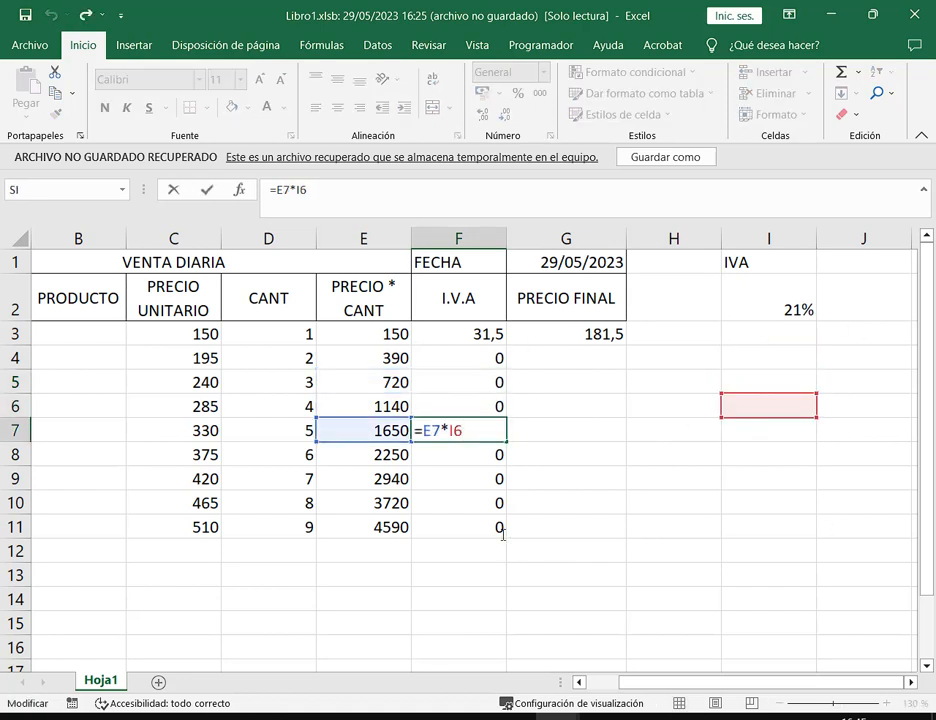
key(Escape)
double_click(464, 452)
key(Escape)
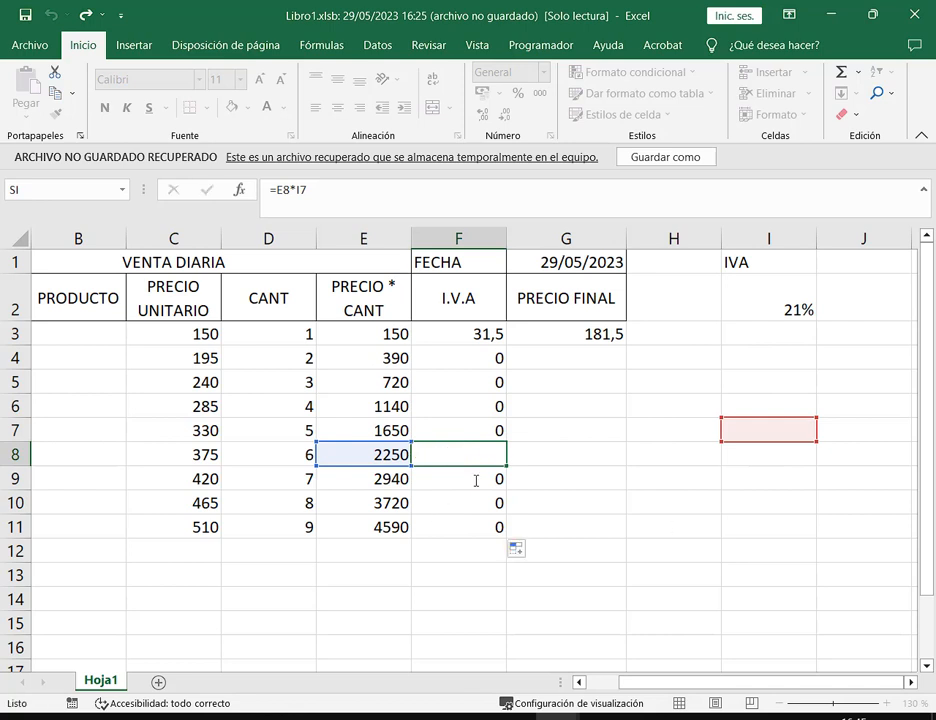
double_click(468, 479)
key(Escape)
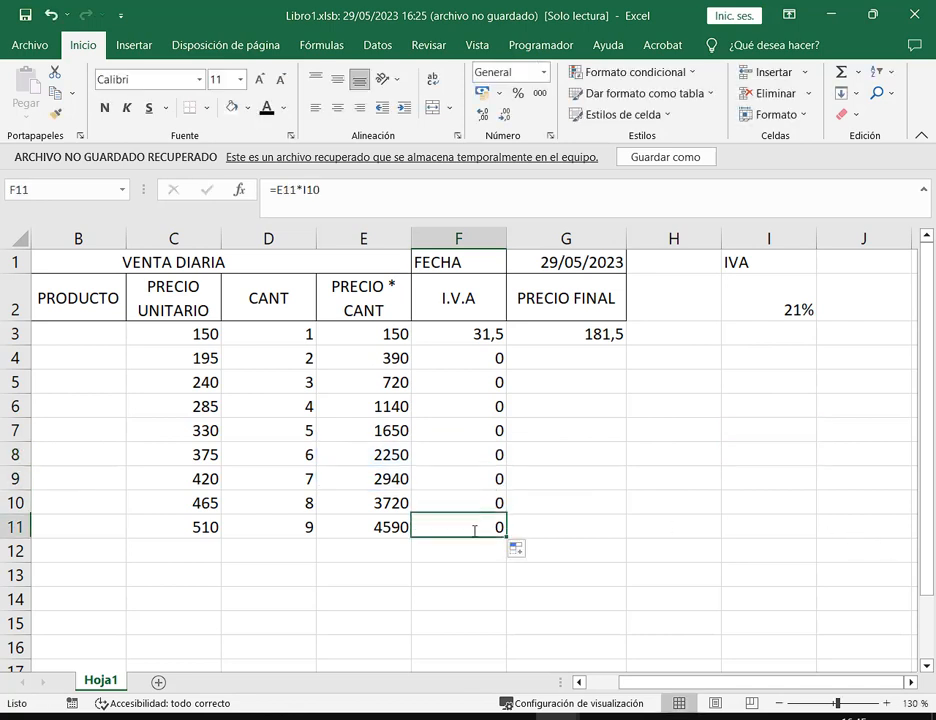
double_click(476, 530)
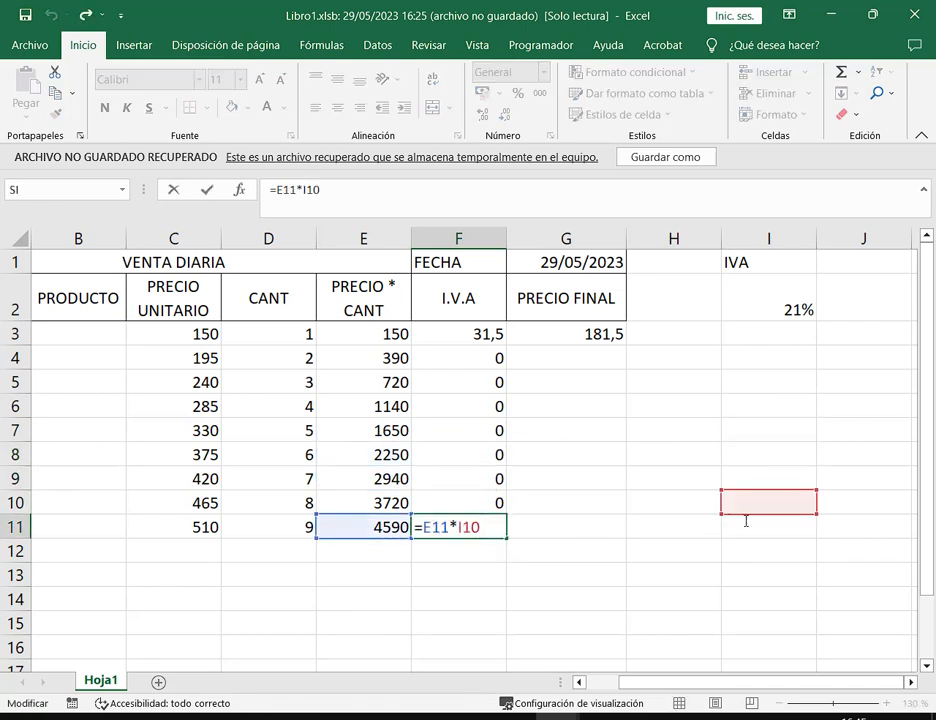
drag(737, 491, 840, 541)
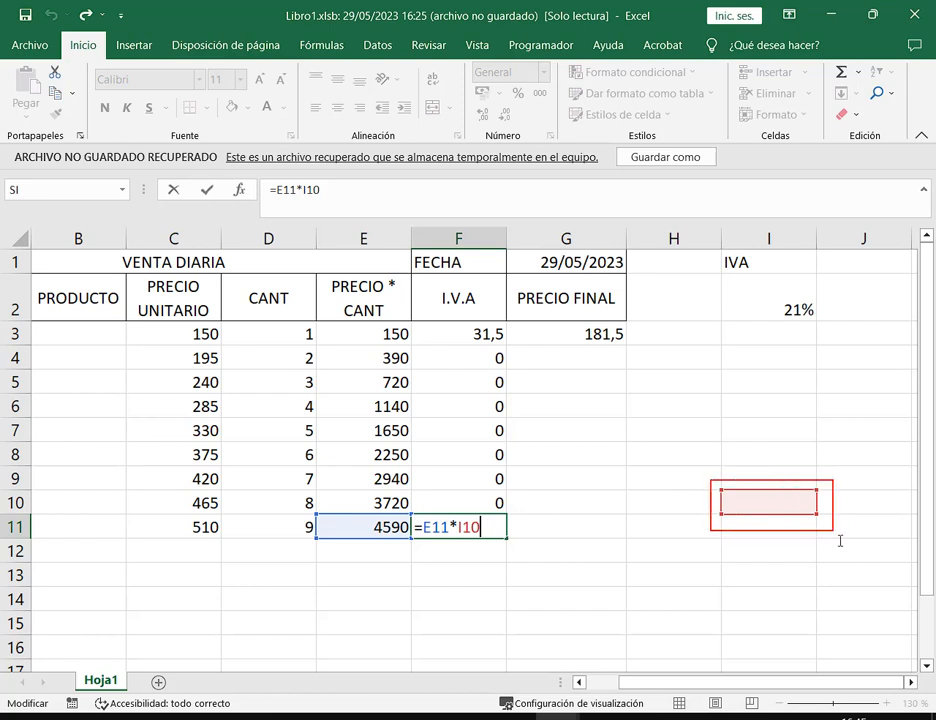
drag(781, 291, 816, 323)
key(Escape)
key(Escape)
Clear F4:F11 and make the I2 reference absolute so that F3's formula is =E3*$I$2.
click(479, 363)
drag(470, 358, 487, 527)
click(497, 334)
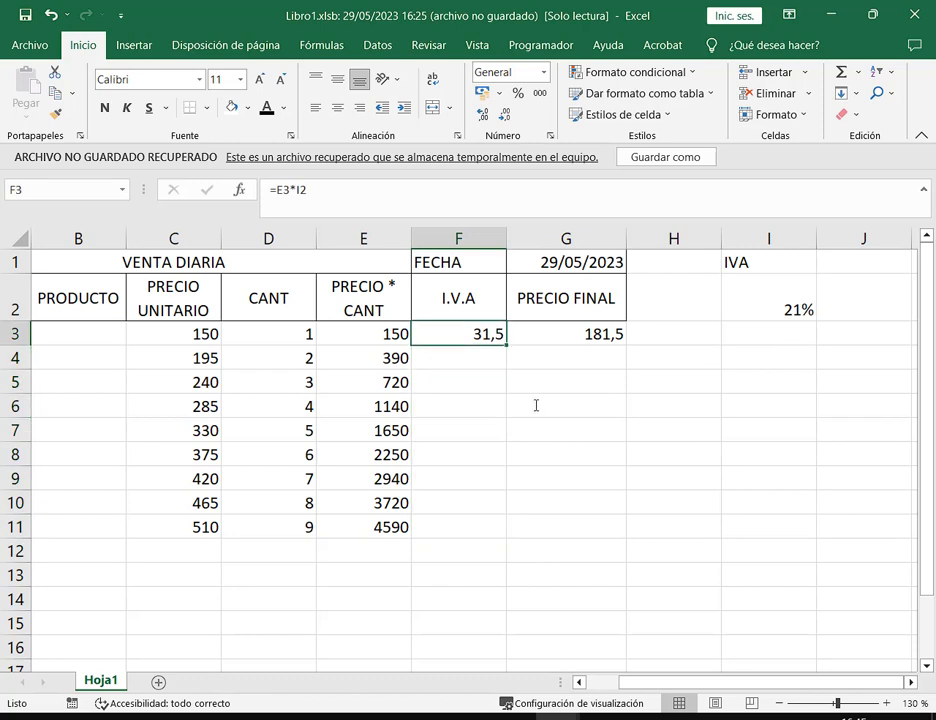
key(F2)
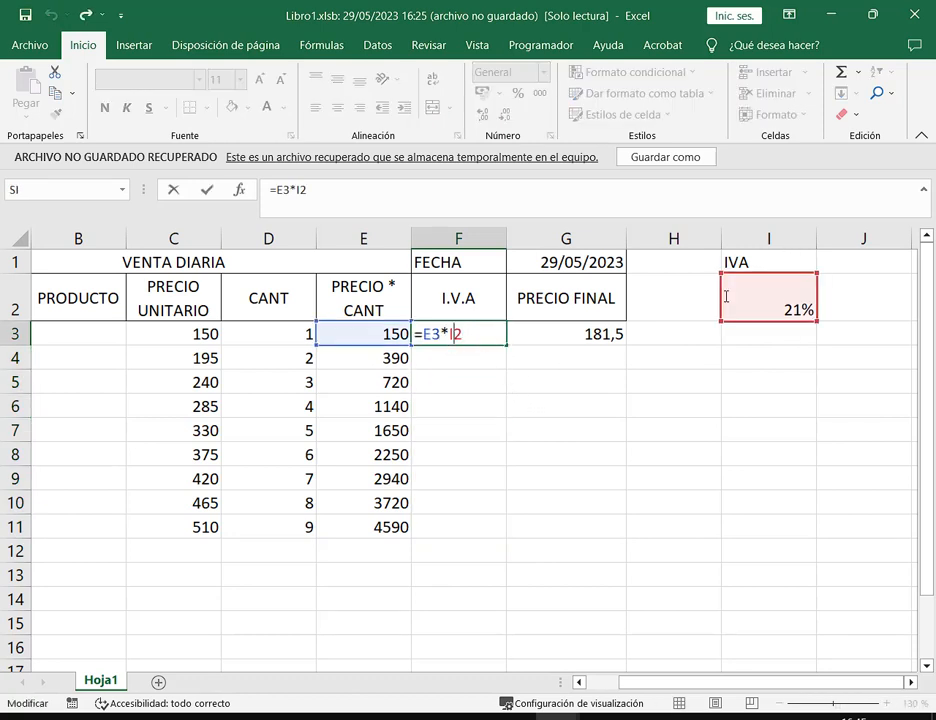
key(Left)
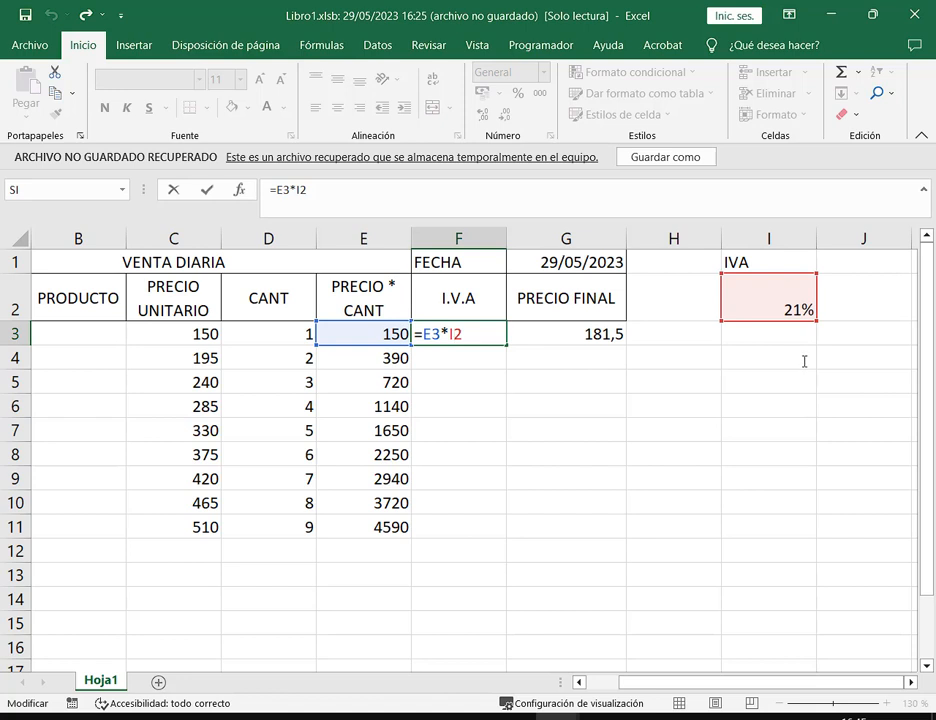
key(F4)
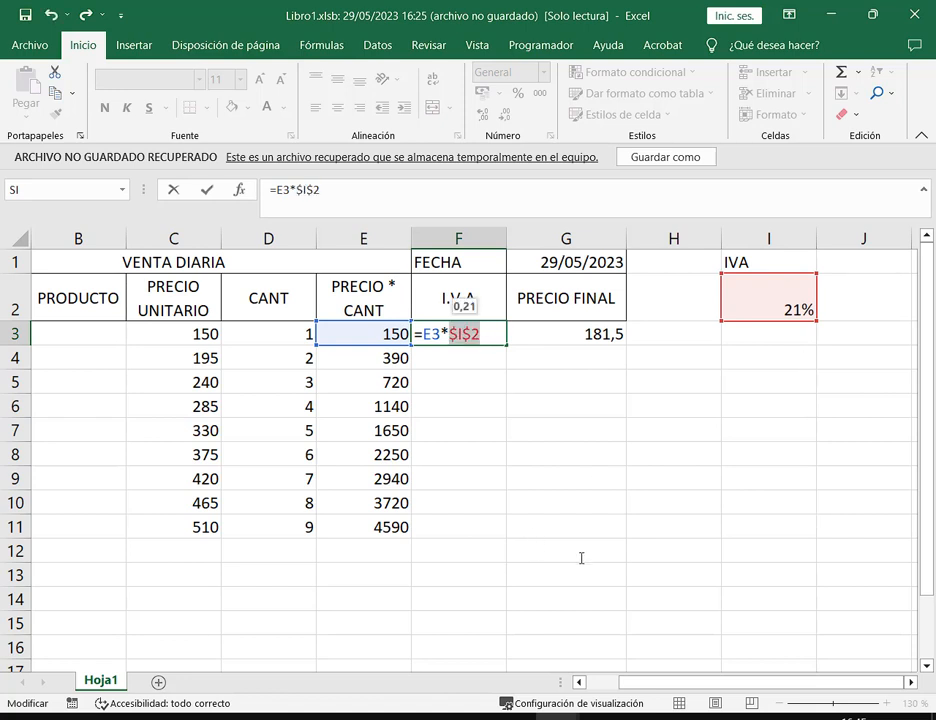
key(Return)
Copy F3's absolute-reference formula down to F11 and check the references in F4.
click(493, 337)
drag(506, 344, 500, 532)
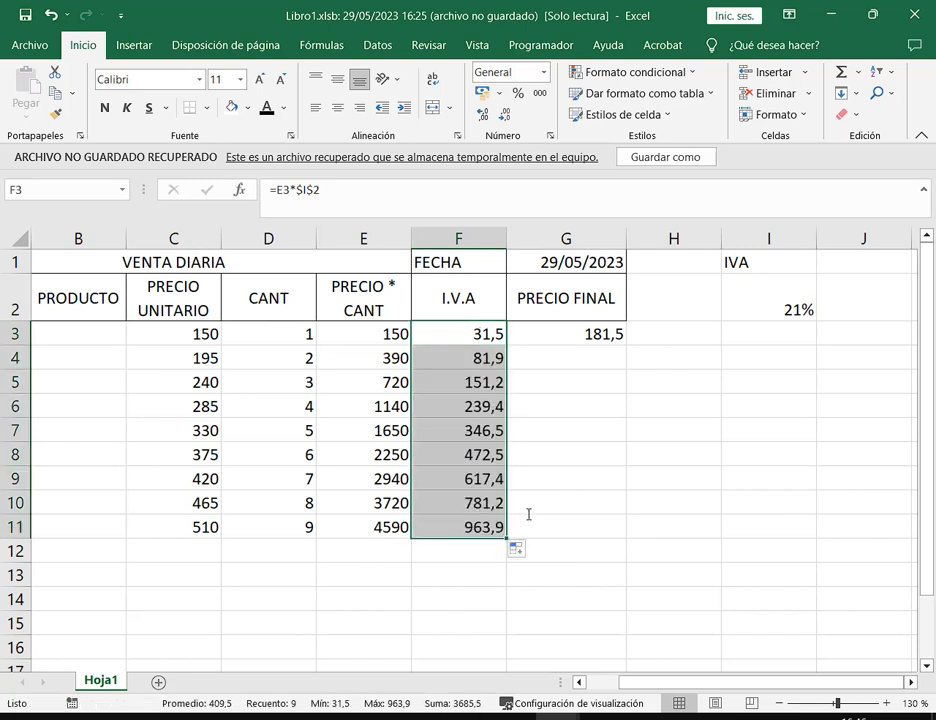
click(499, 360)
double_click(499, 360)
key(Escape)
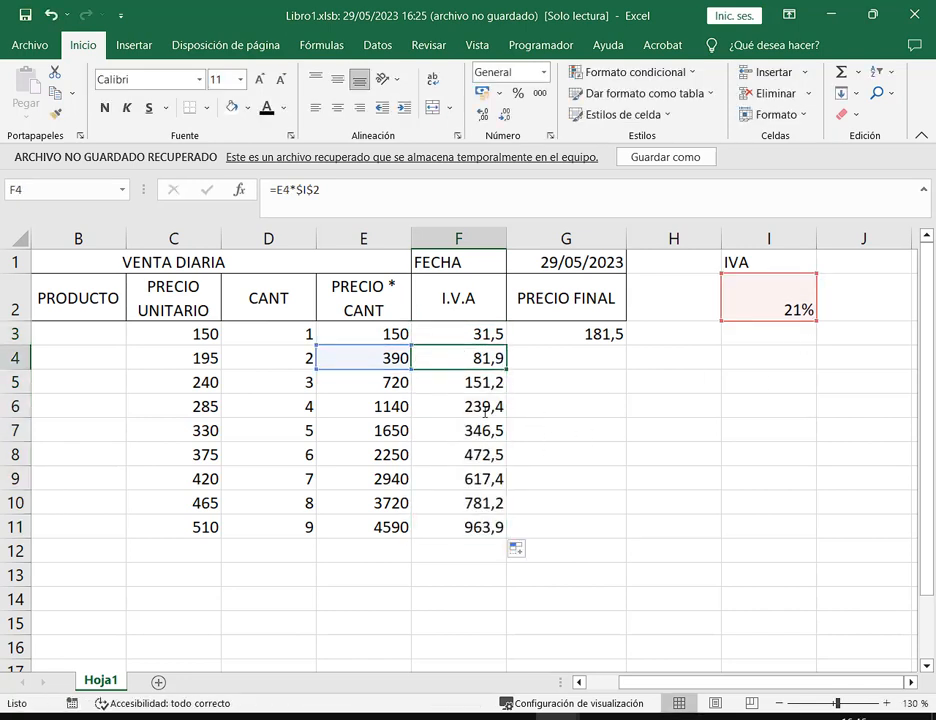
Inspect which cells the copied I.V.A formulas in F6 and F11 refer to.
click(487, 407)
double_click(487, 407)
key(Escape)
click(467, 527)
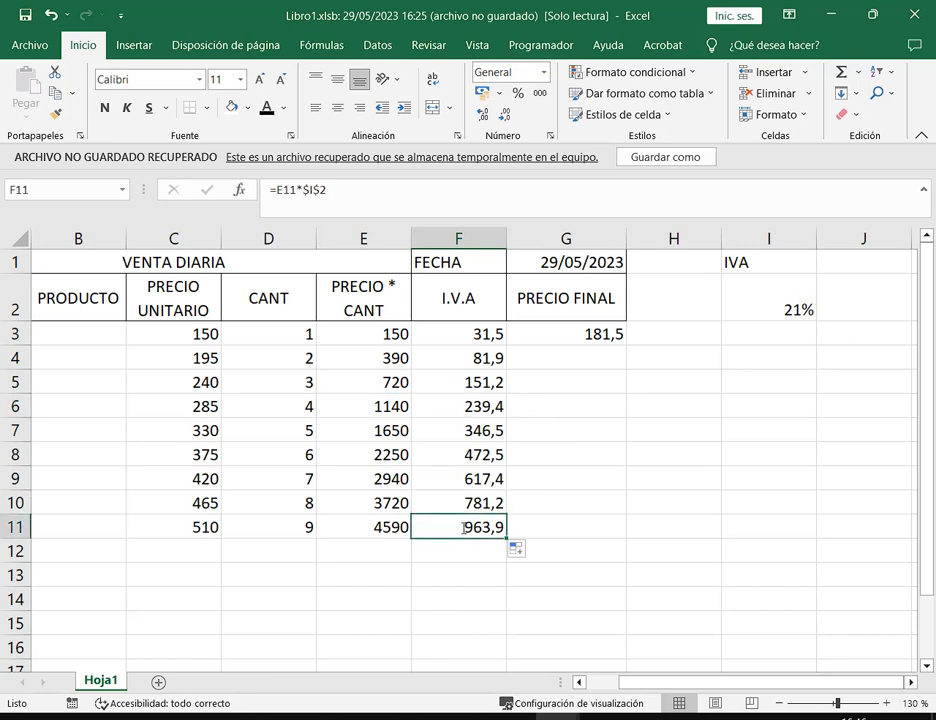
double_click(467, 527)
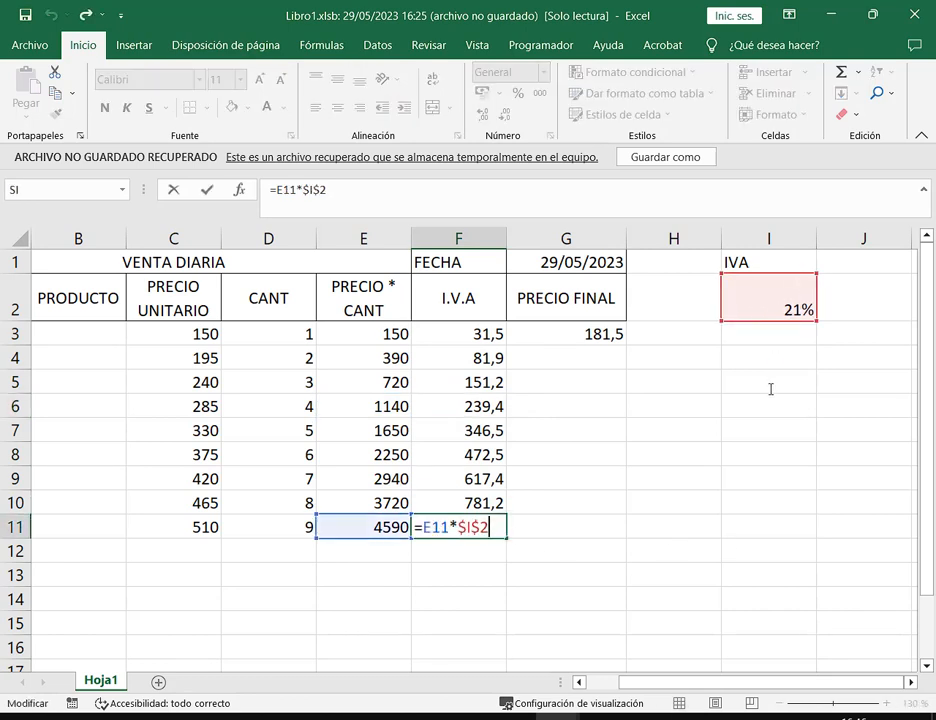
key(Escape)
Set the IVA rate in I2 to 19%.
click(778, 318)
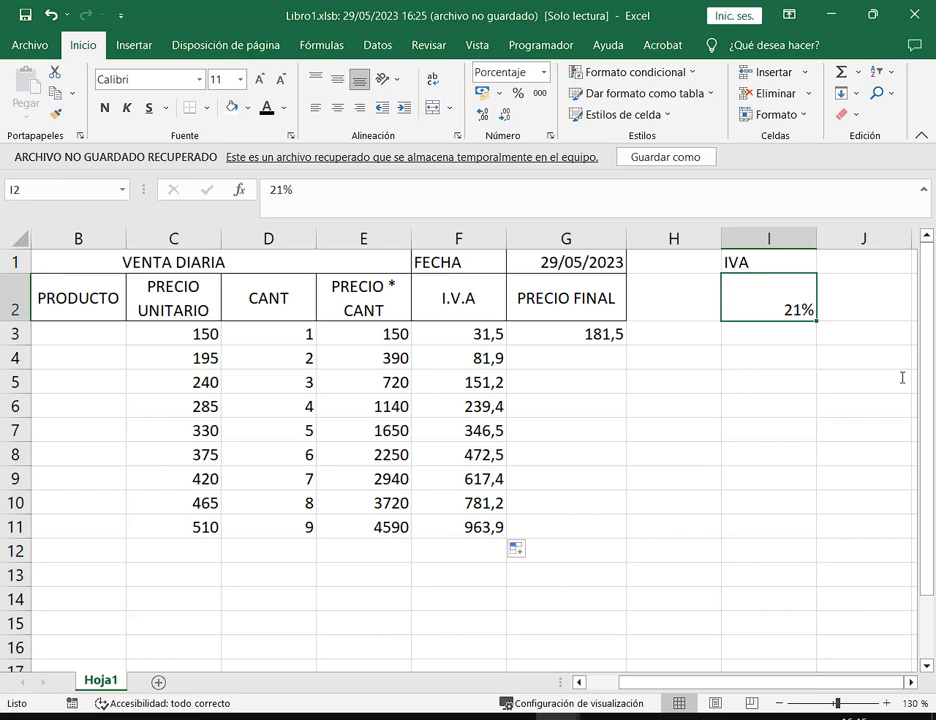
text(19)
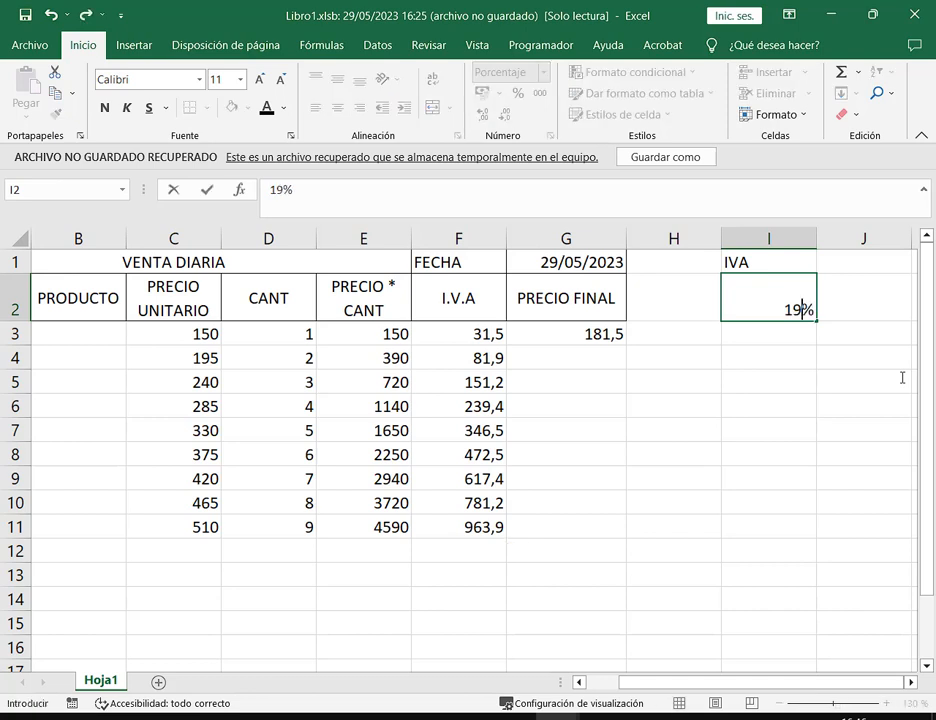
key(Return)
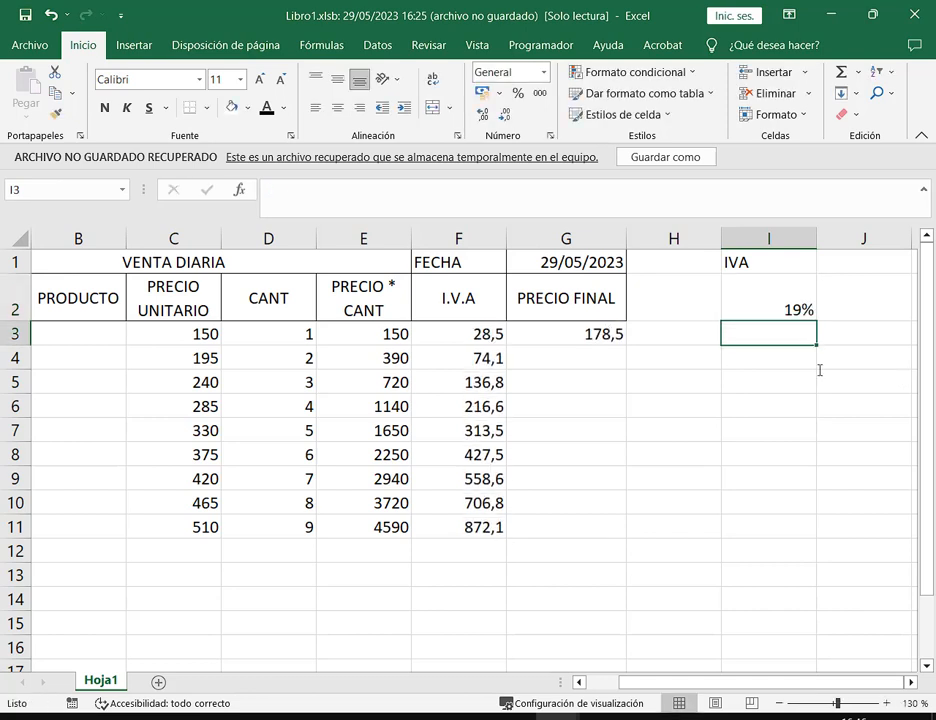
Mark the I.V.A values in F3:F11 with a temporary box and two arrows, and inspect the references in F3's formula.
drag(454, 317, 510, 545)
drag(577, 370, 517, 401)
drag(596, 416, 503, 477)
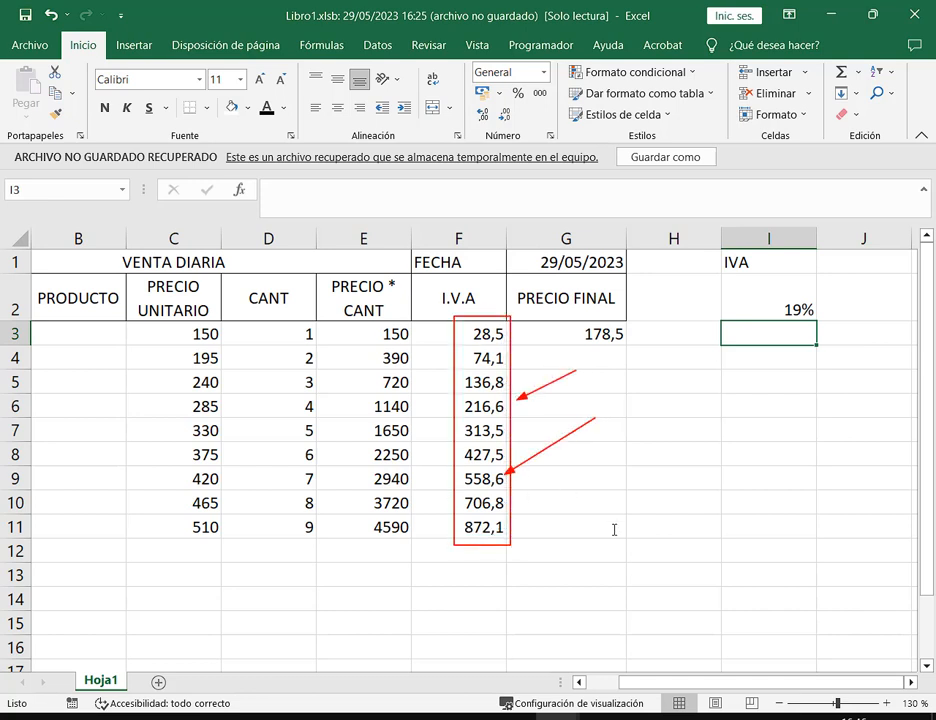
key(Escape)
double_click(492, 335)
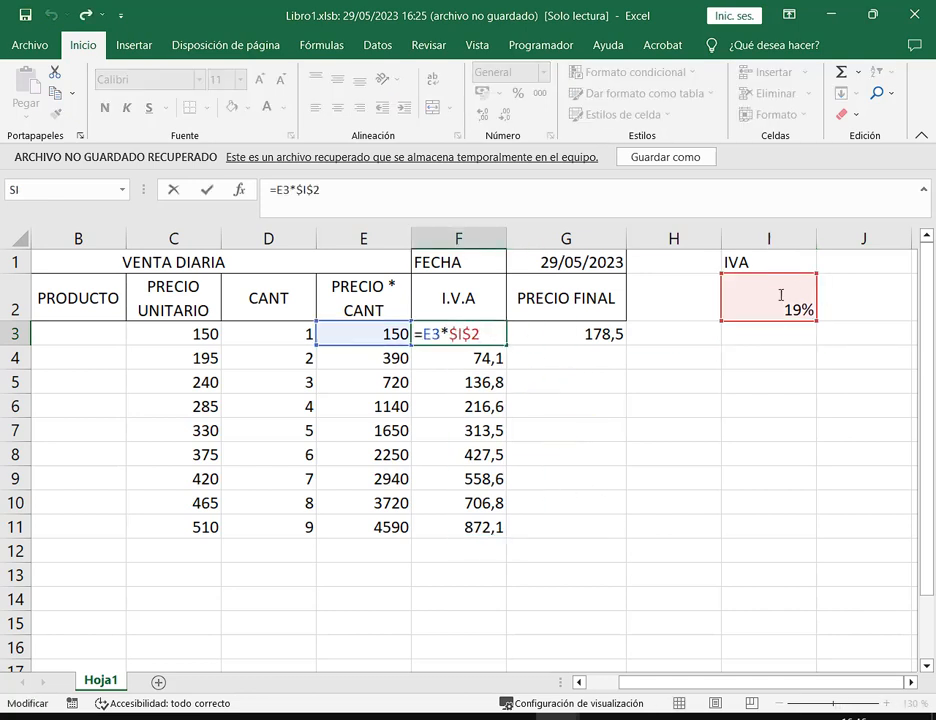
key(Escape)
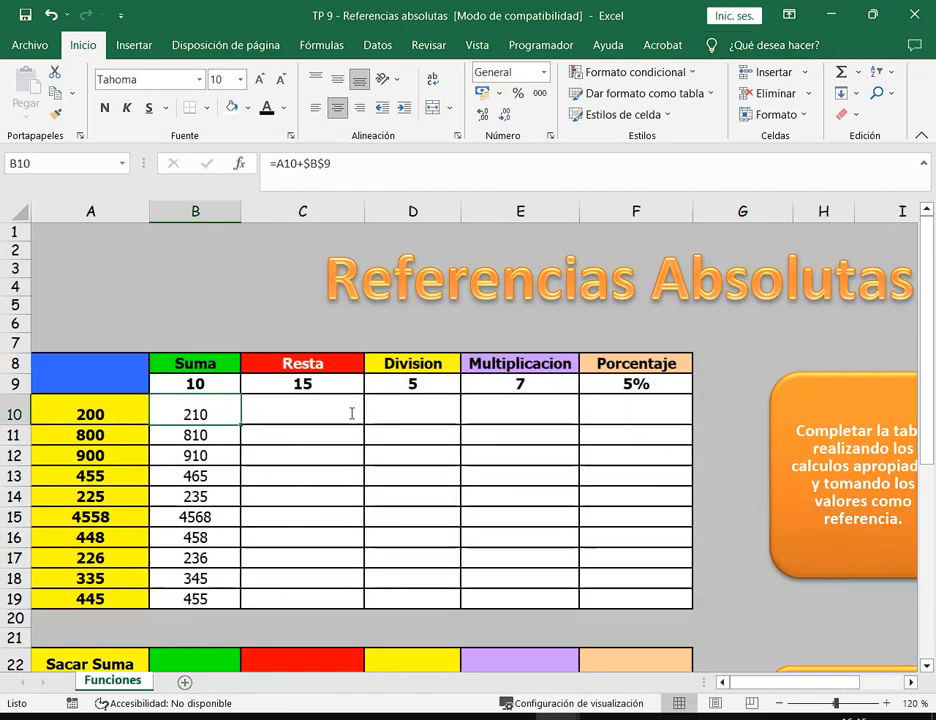
In the TP 9 - Referencias absolutas workbook, enter =A10-$C$9 in C10, the first Resta cell.
click(352, 413)
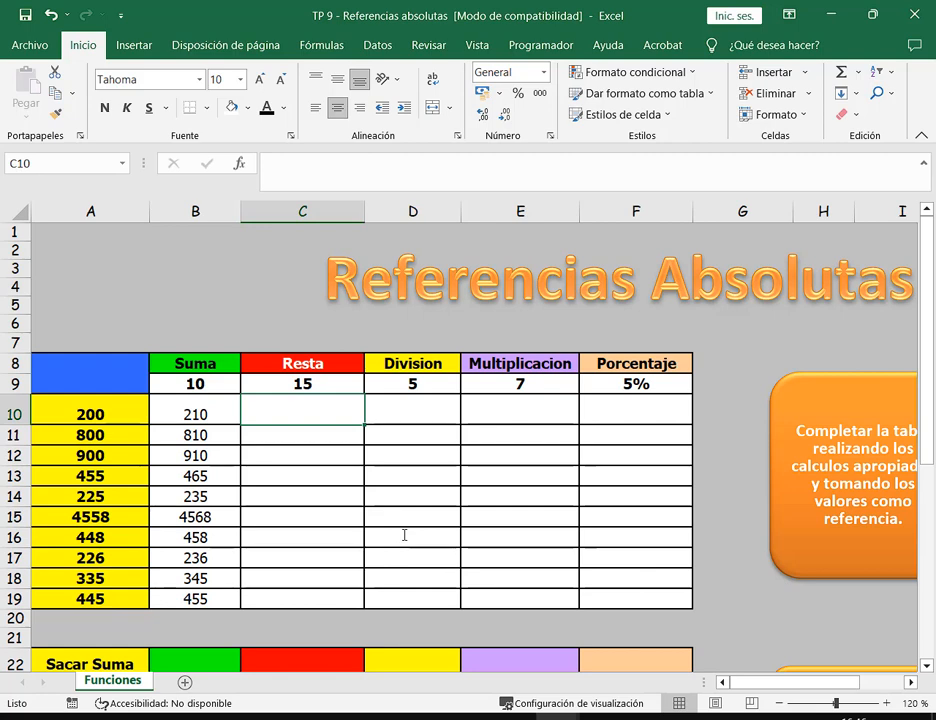
text(=)
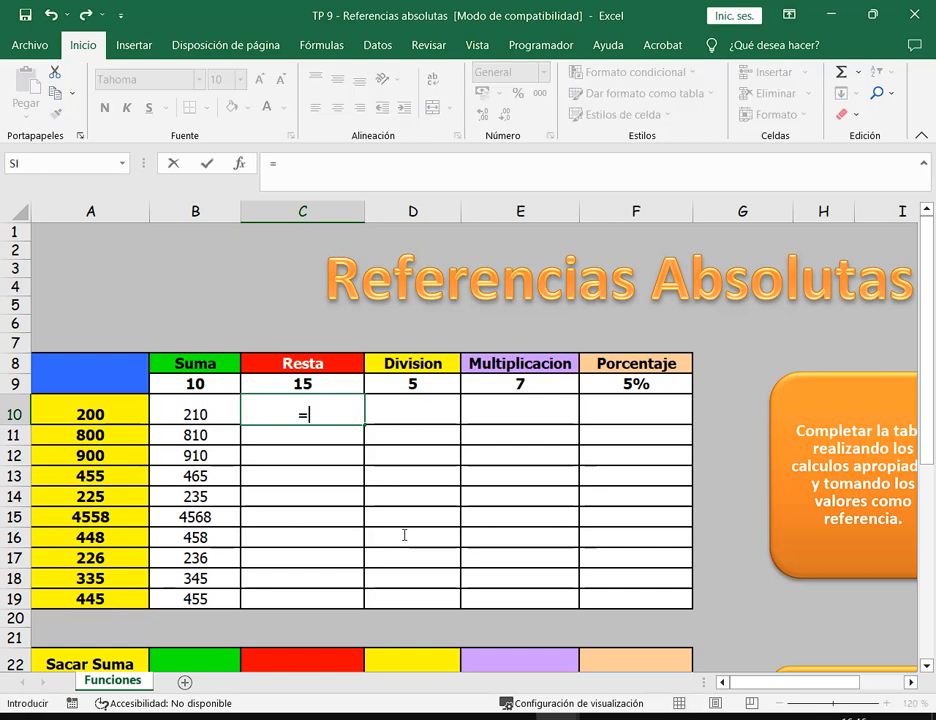
click(78, 413)
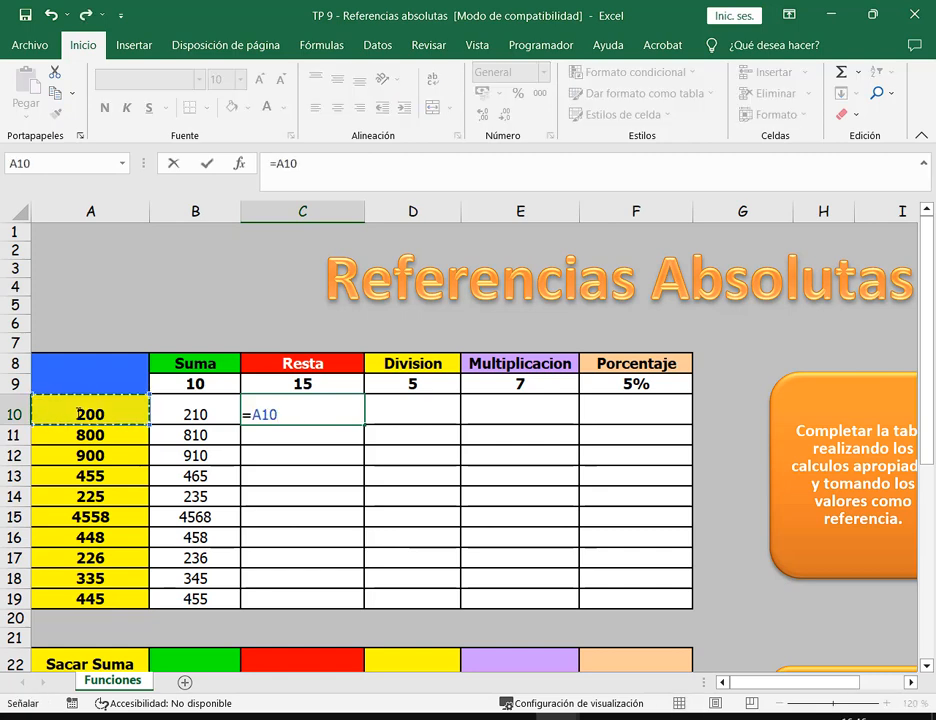
text(-)
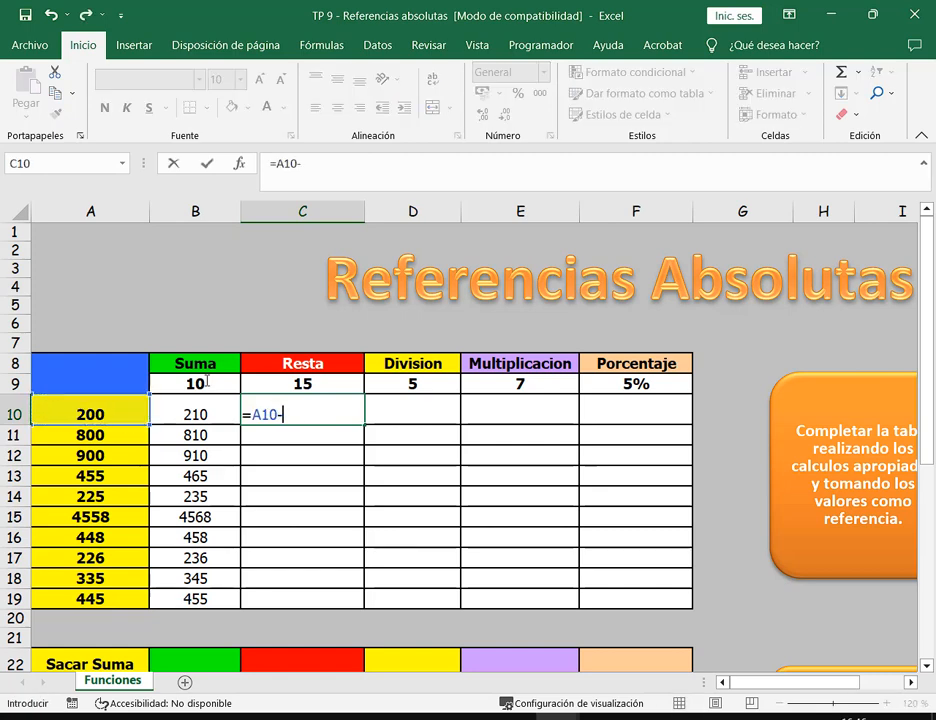
click(286, 382)
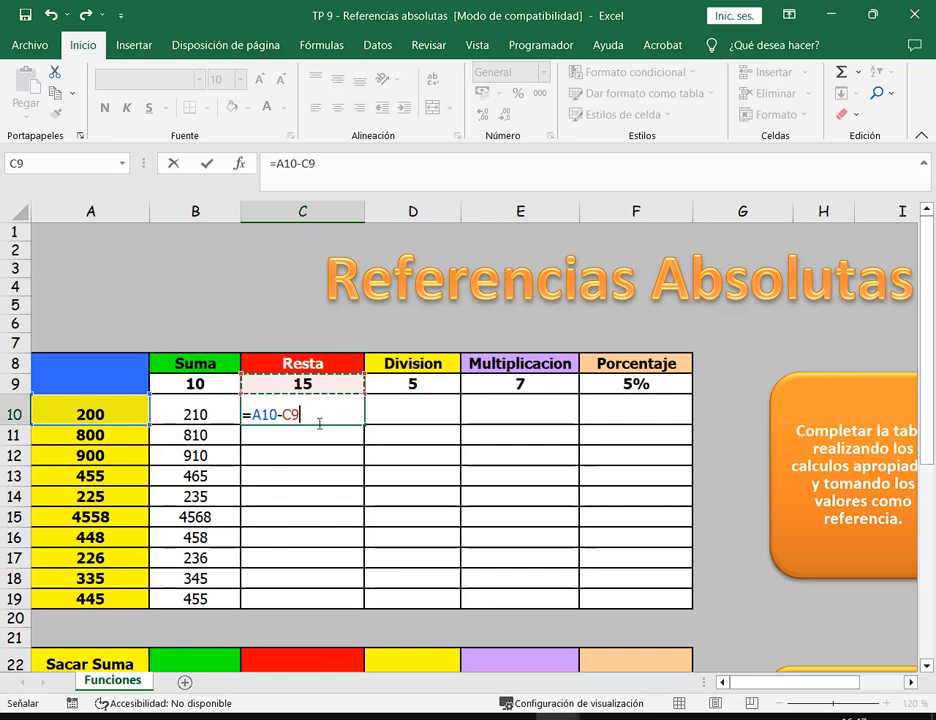
key(F4)
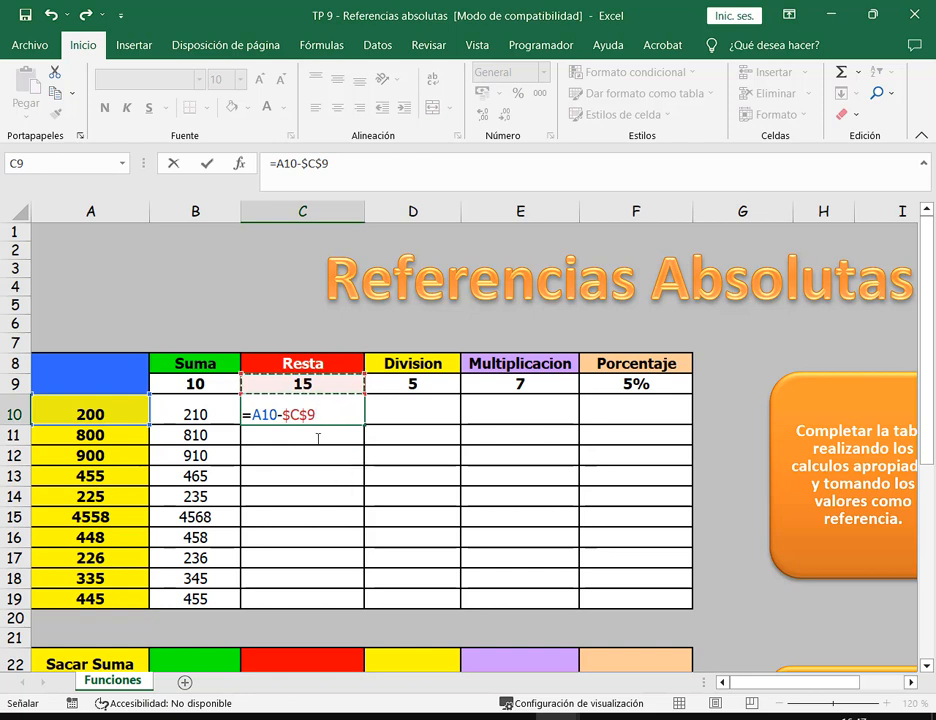
click(288, 414)
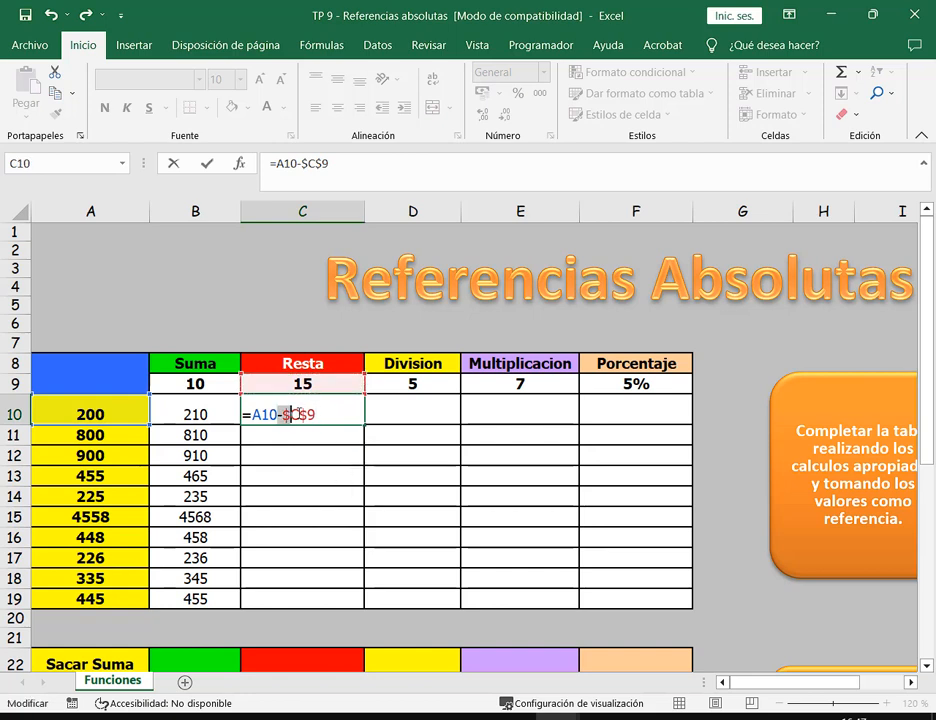
drag(283, 415, 309, 415)
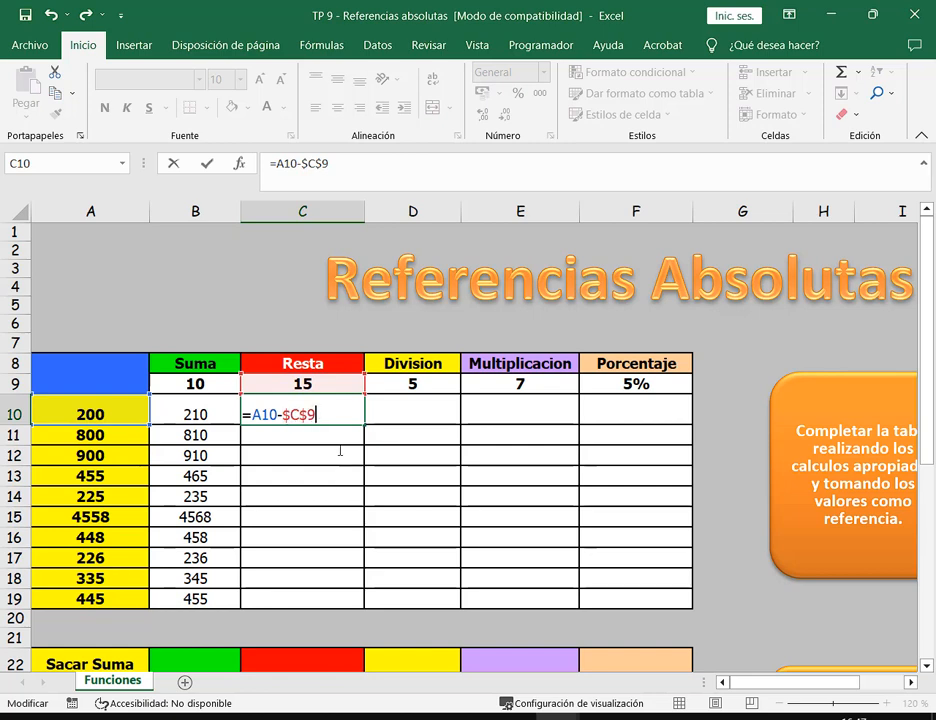
key(Return)
Copy C10's Resta formula down to C19.
click(355, 419)
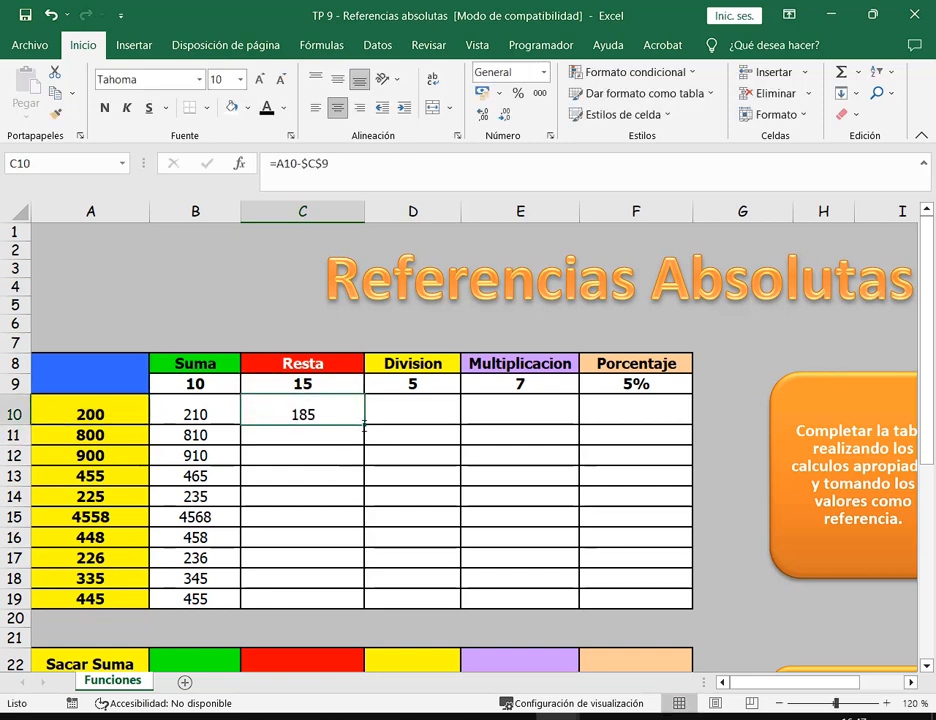
double_click(357, 416)
key(Escape)
drag(364, 424, 433, 606)
Inspect the references in the copied Resta formulas in C11, C14 and C17.
click(320, 437)
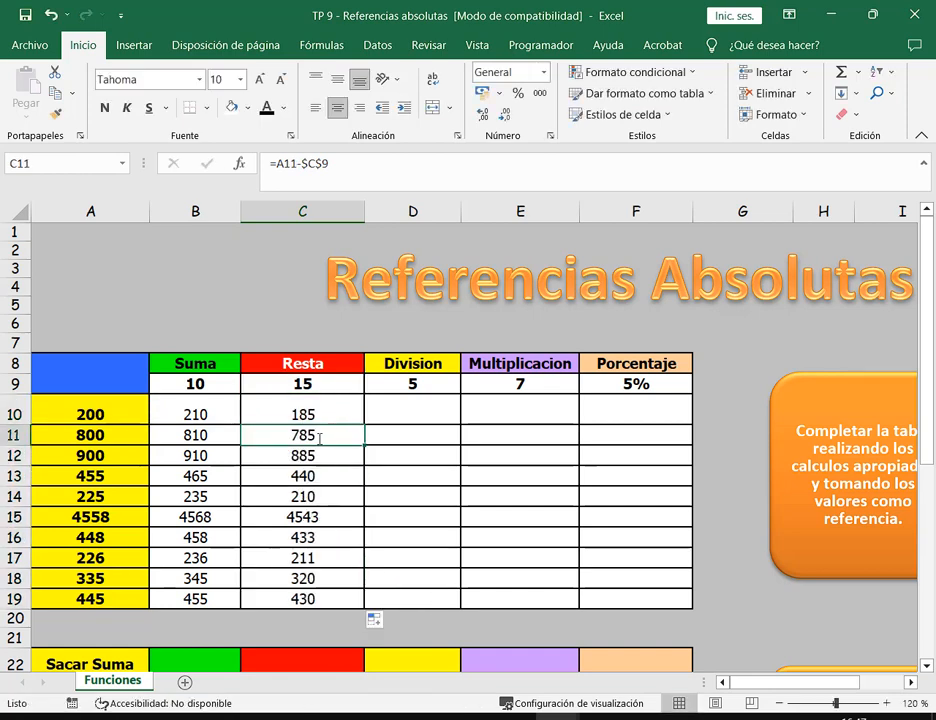
double_click(323, 446)
key(Escape)
double_click(333, 488)
key(Escape)
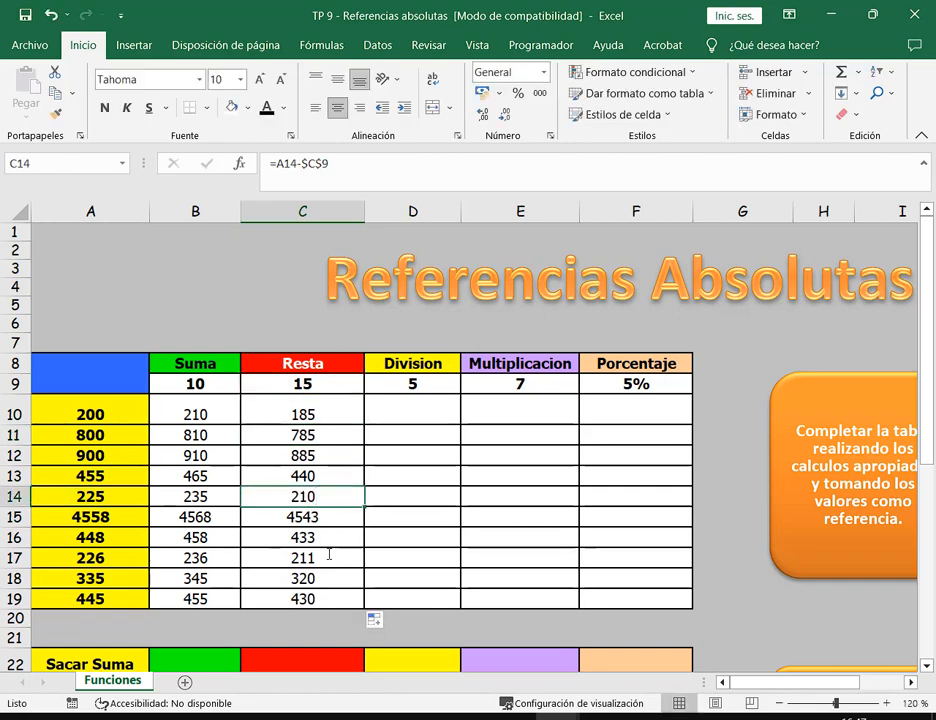
double_click(328, 556)
key(Escape)
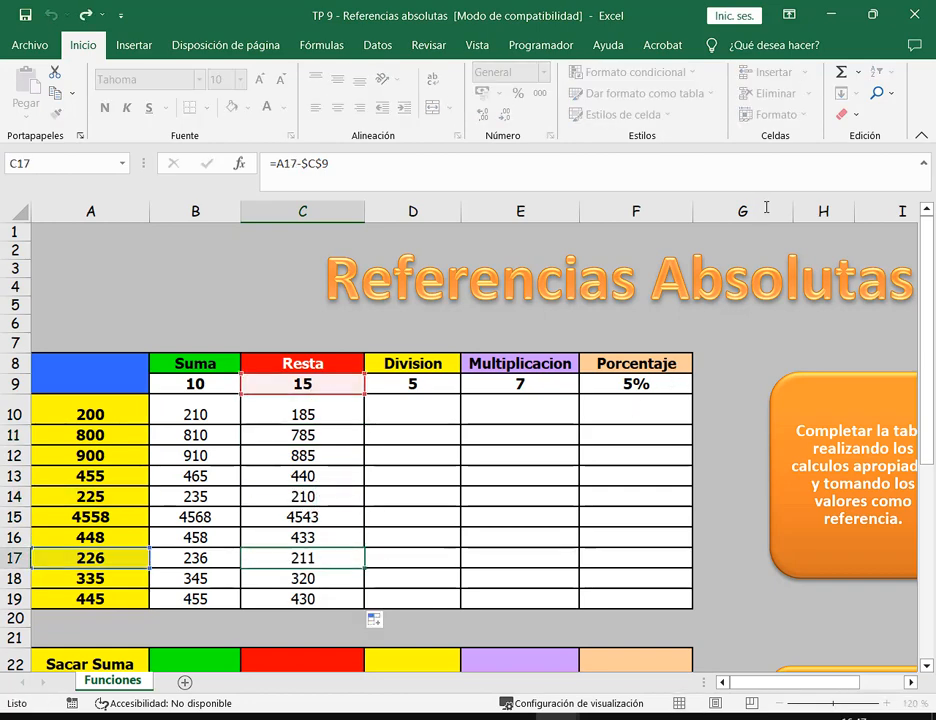
Restore the workbook window to a smaller size and fit it beside the Google Meet chat.
click(873, 14)
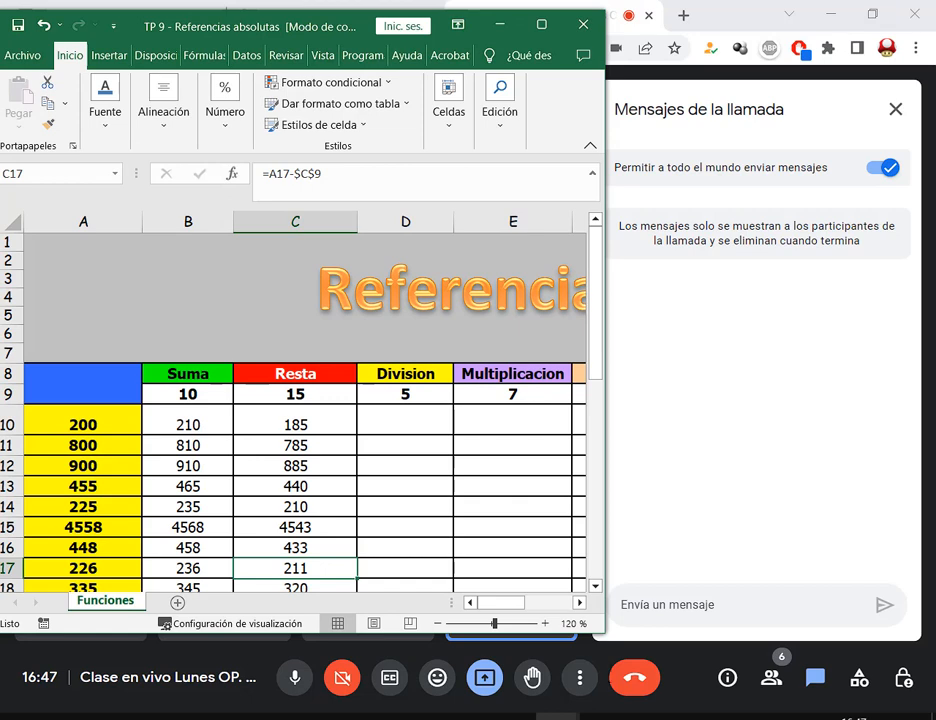
drag(604, 632, 590, 672)
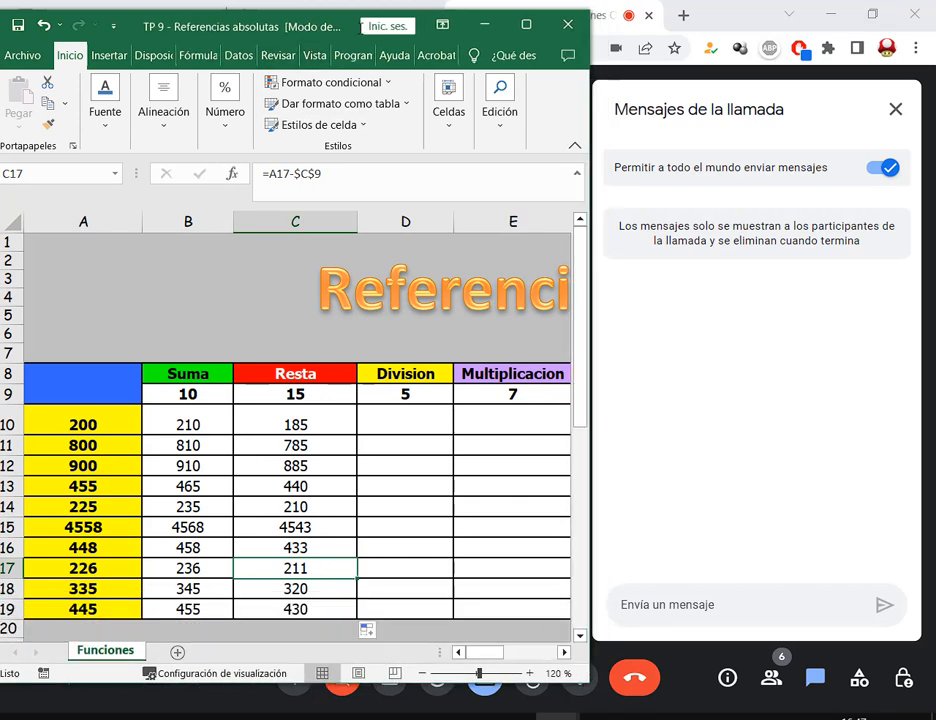
drag(337, 14, 339, 14)
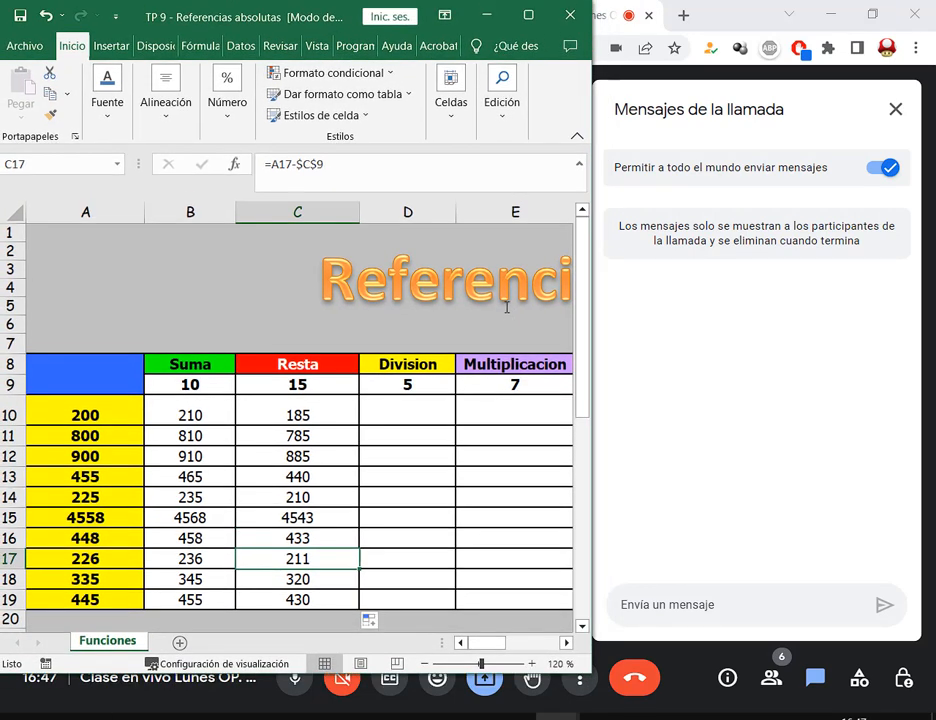
Inspect C10's formula, highlighting the dollar sign of its absolute reference to C9.
double_click(316, 413)
click(280, 414)
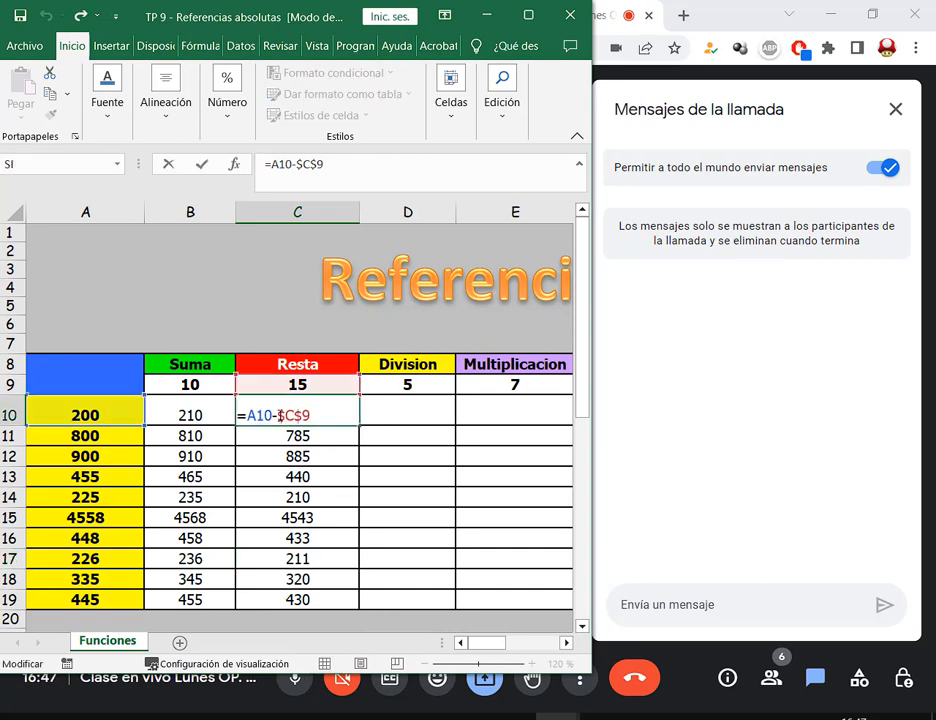
drag(279, 415, 286, 415)
key(Escape)
click(354, 435)
double_click(334, 418)
key(Escape)
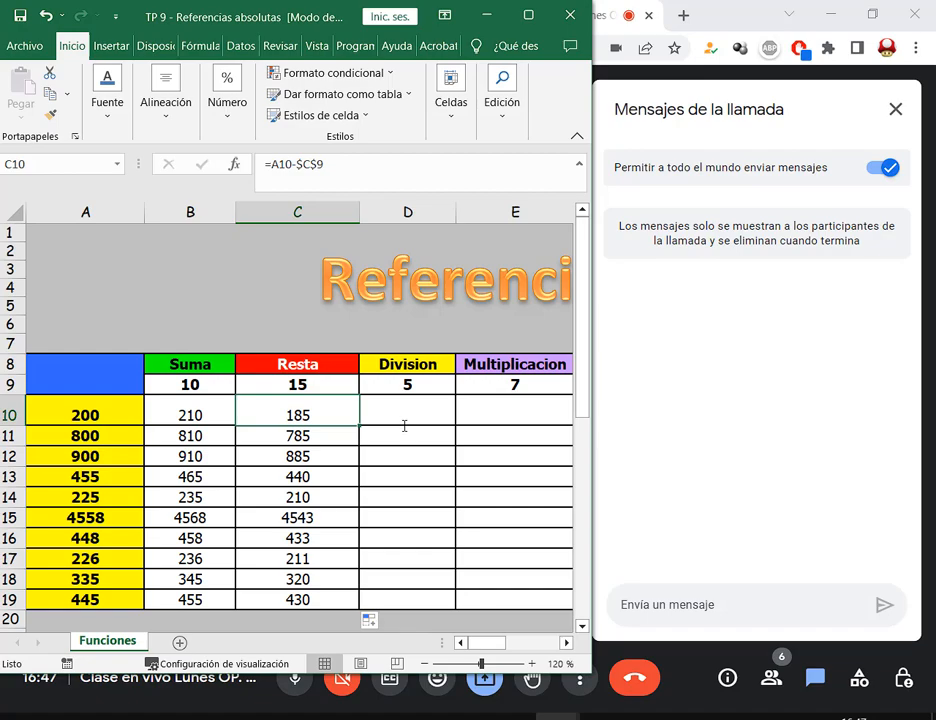
Maximize the workbook window, switch to Chrome and search Google in a new tab for "notebook teclado".
click(527, 15)
click(831, 14)
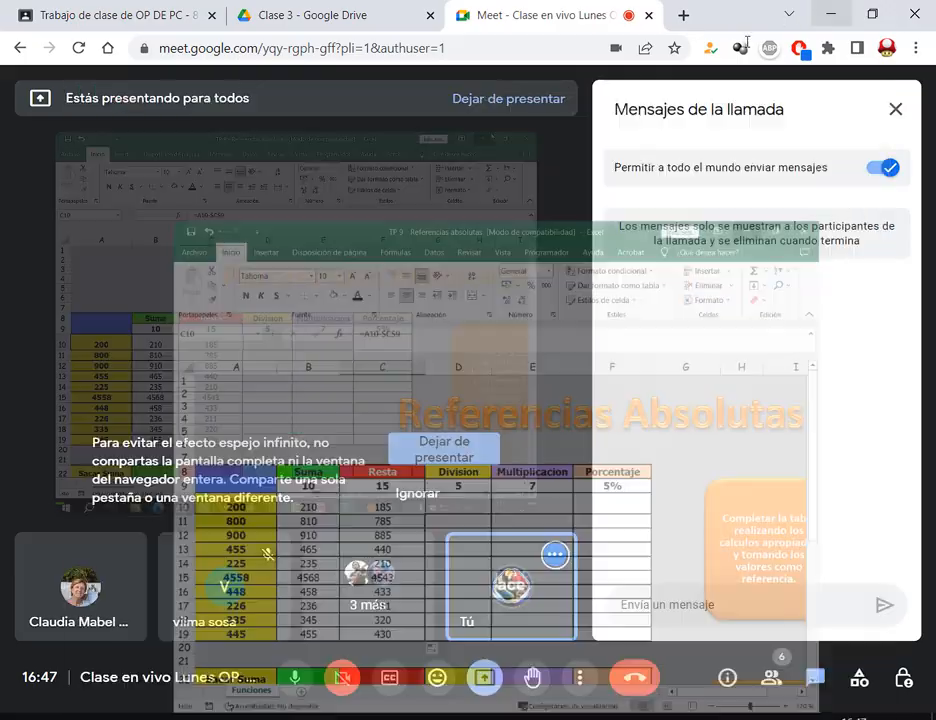
click(681, 14)
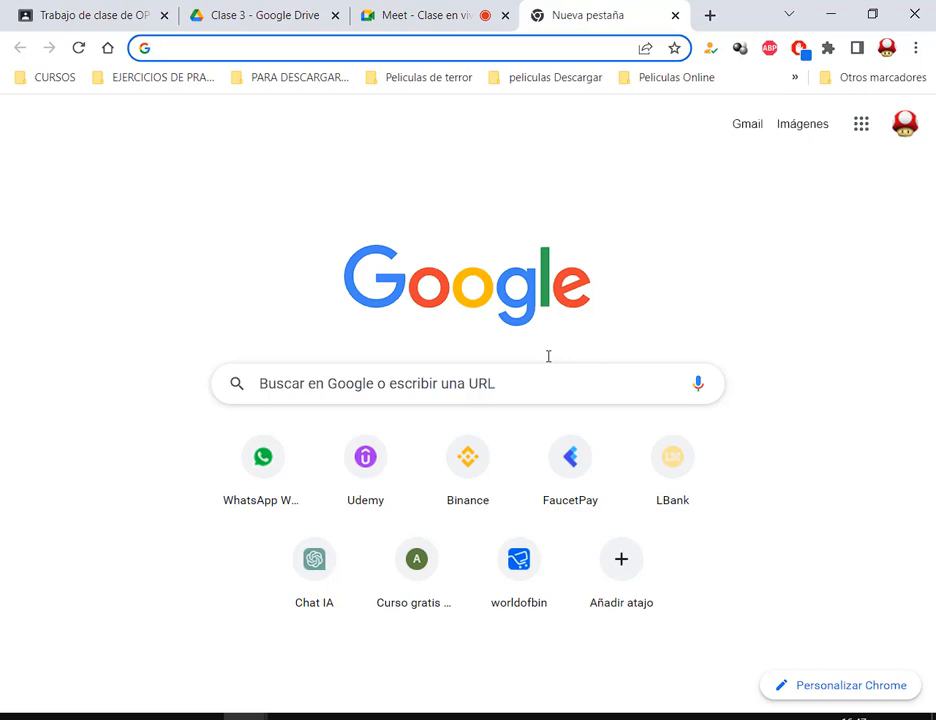
text(notebook )
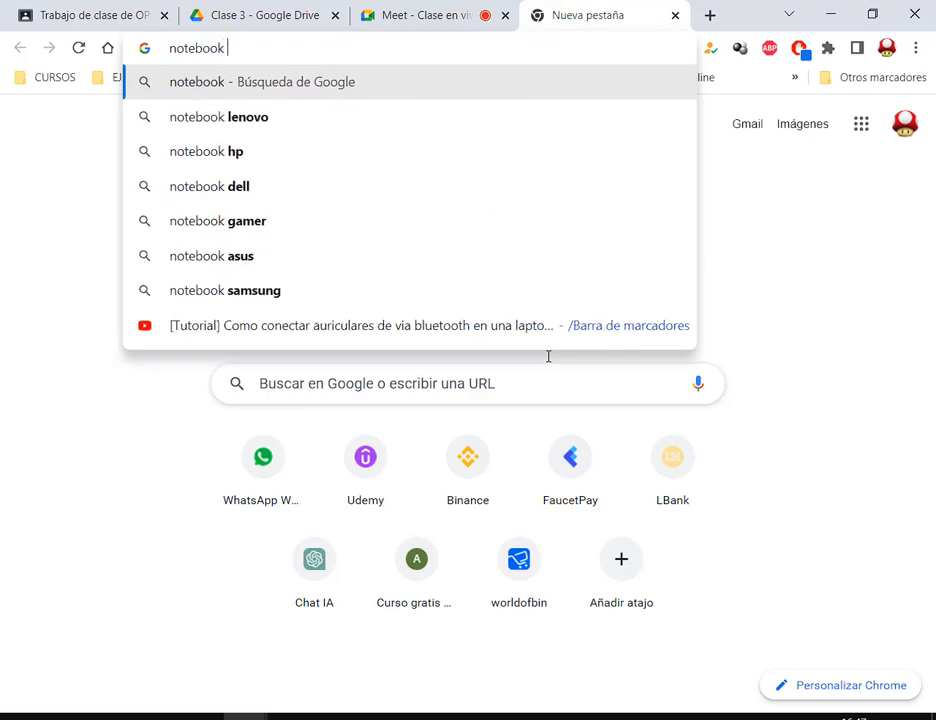
text(teclado)
key(Return)
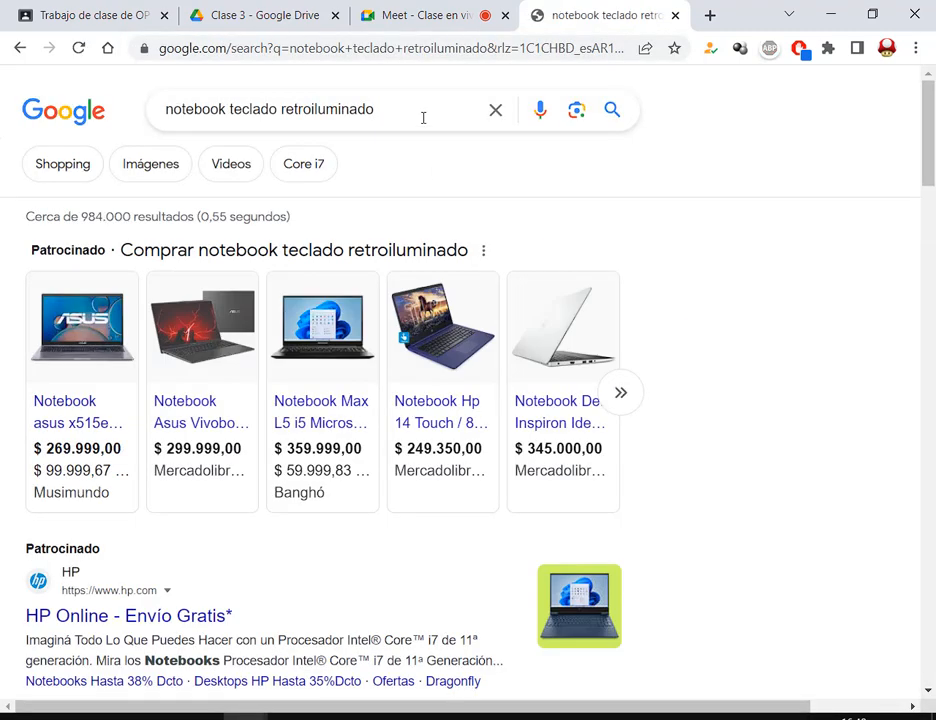
double_click(348, 110)
key(BackSpace)
key(Return)
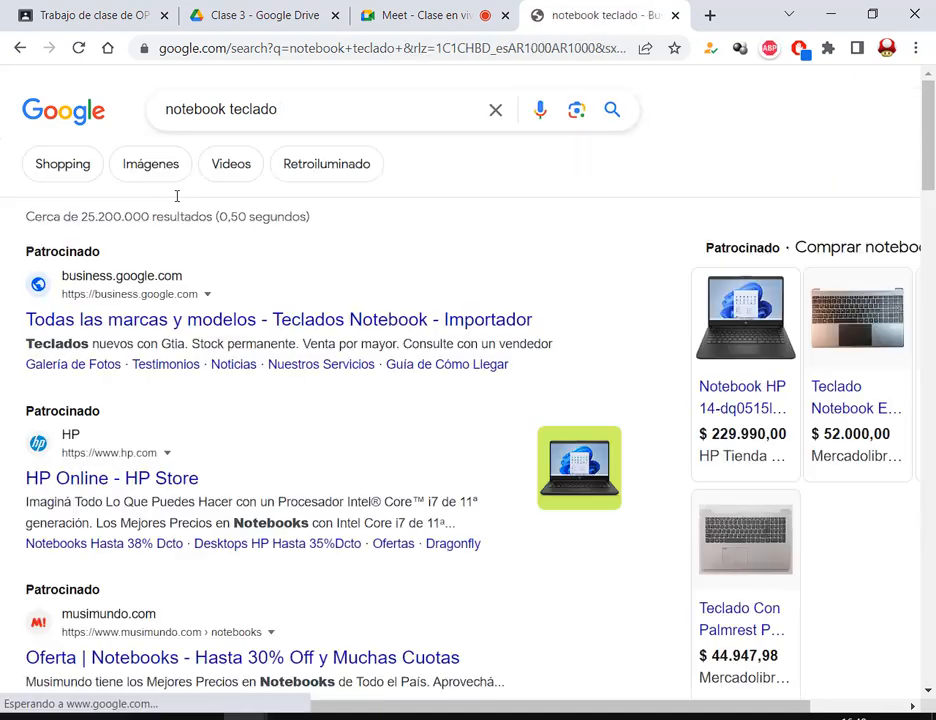
Show the image results and preview several notebook keyboard pictures, ending with the HP.com laptop photo.
click(148, 162)
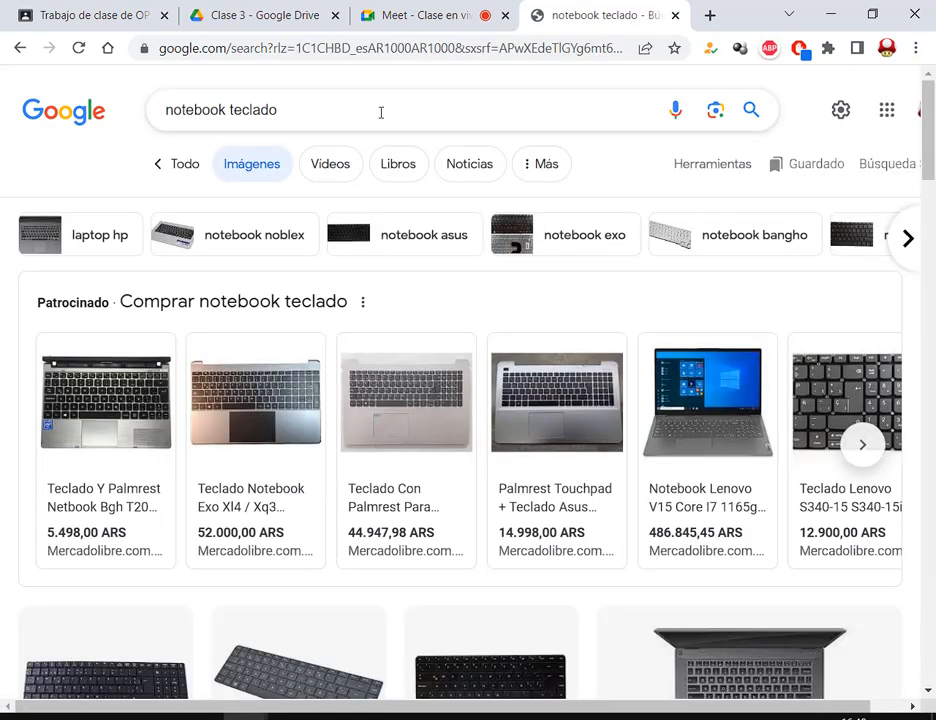
scroll(556, 380, down, 3)
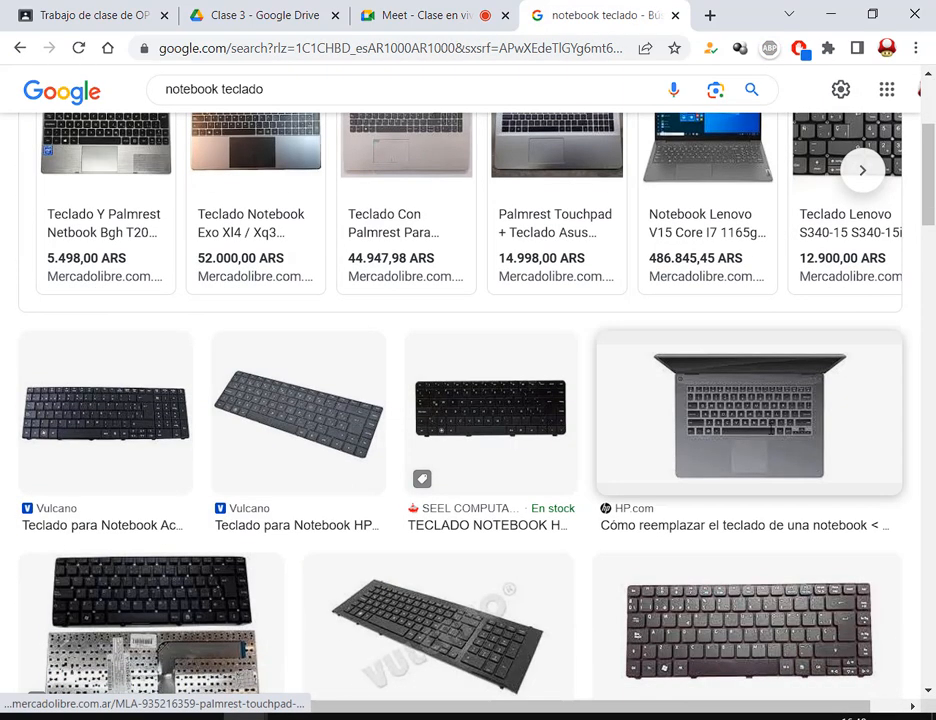
click(752, 600)
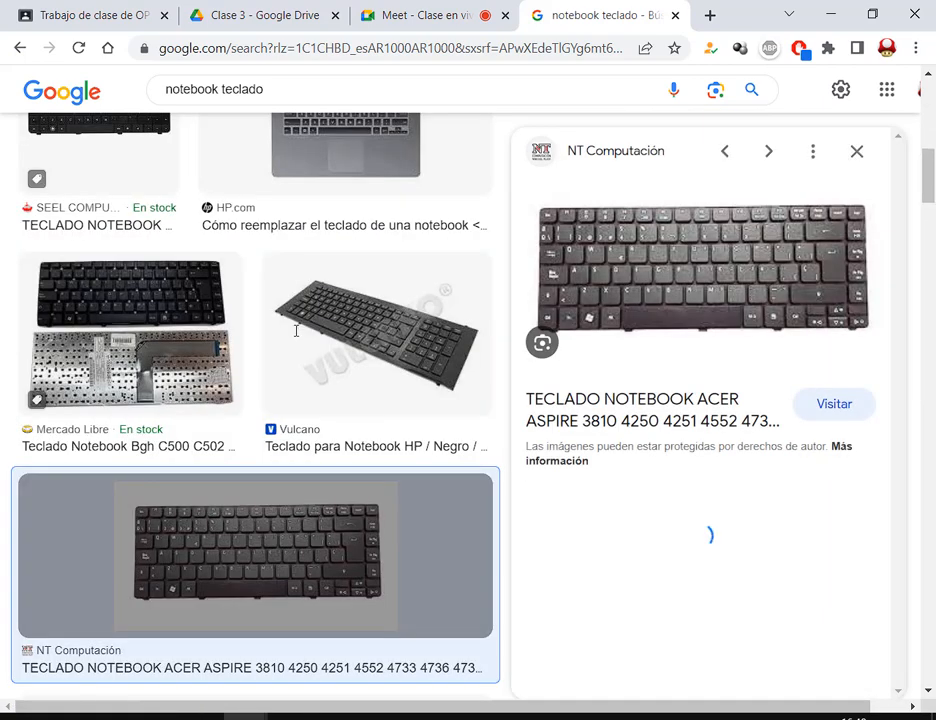
click(125, 330)
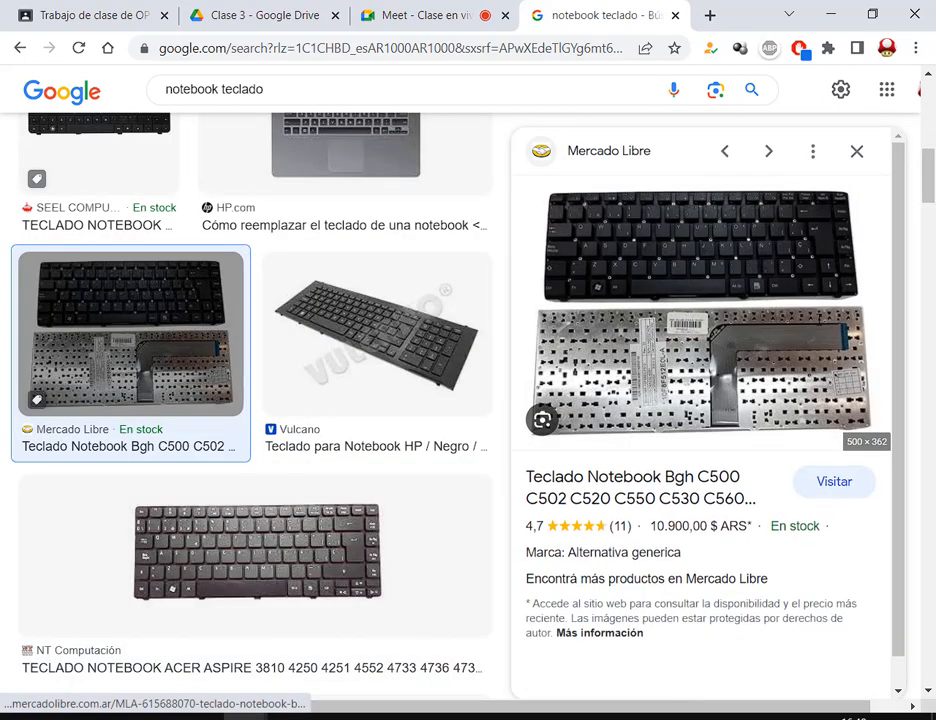
click(330, 350)
click(334, 140)
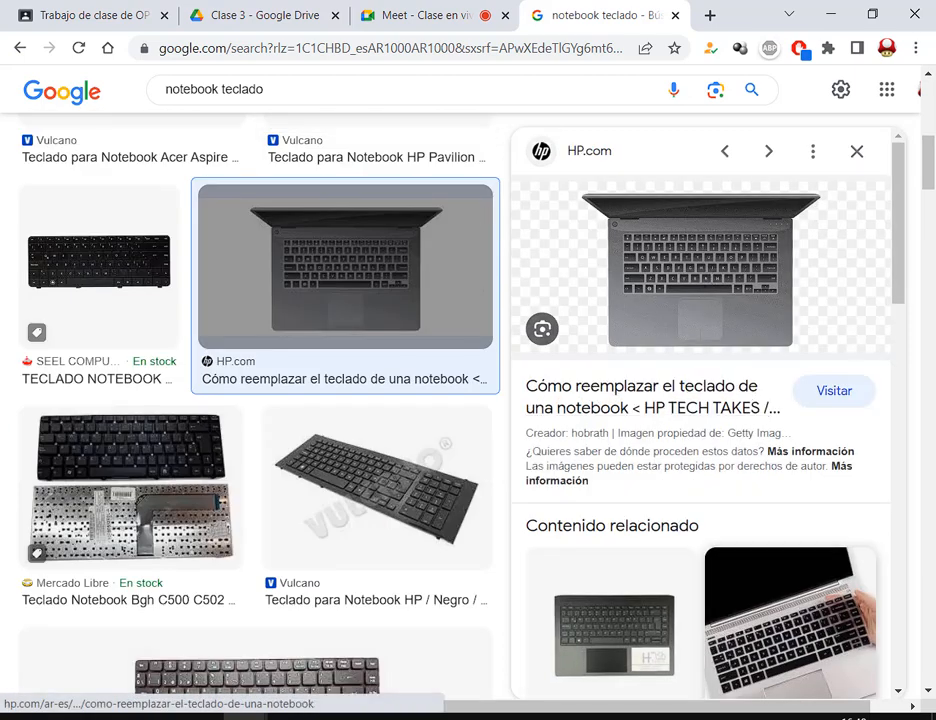
Preview the ATUKASA HP laptop keyboard picture, glance at its product page and close that page again.
click(790, 620)
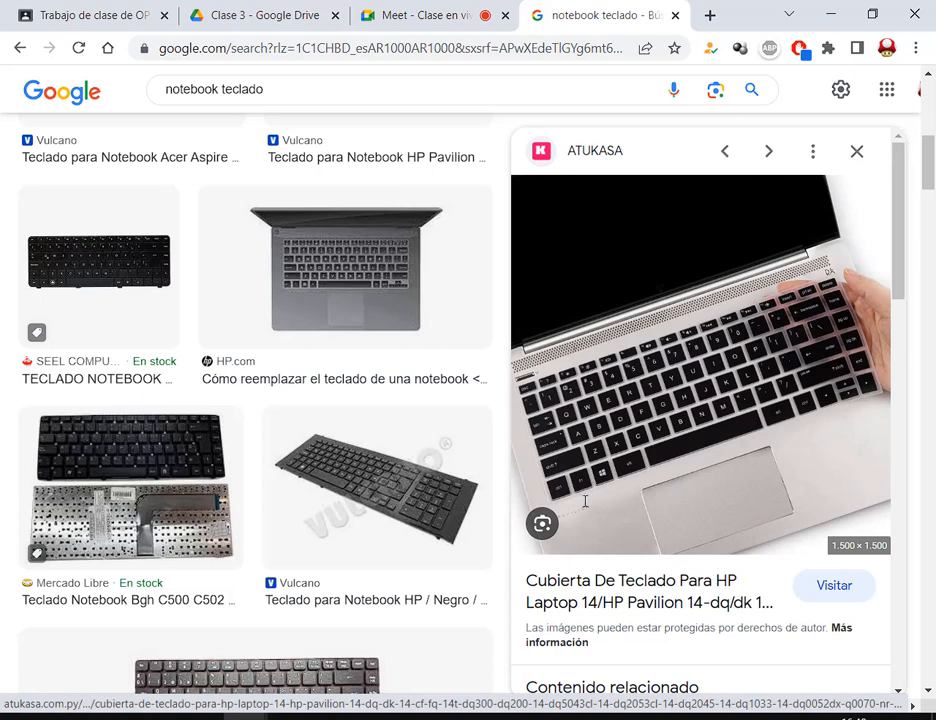
click(585, 501)
click(480, 15)
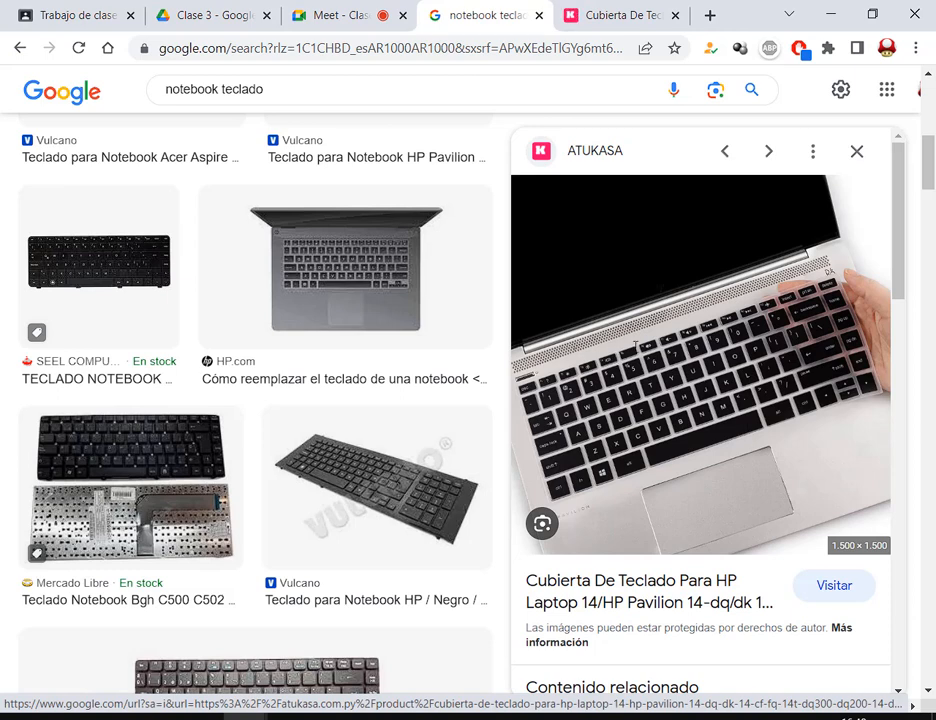
click(621, 14)
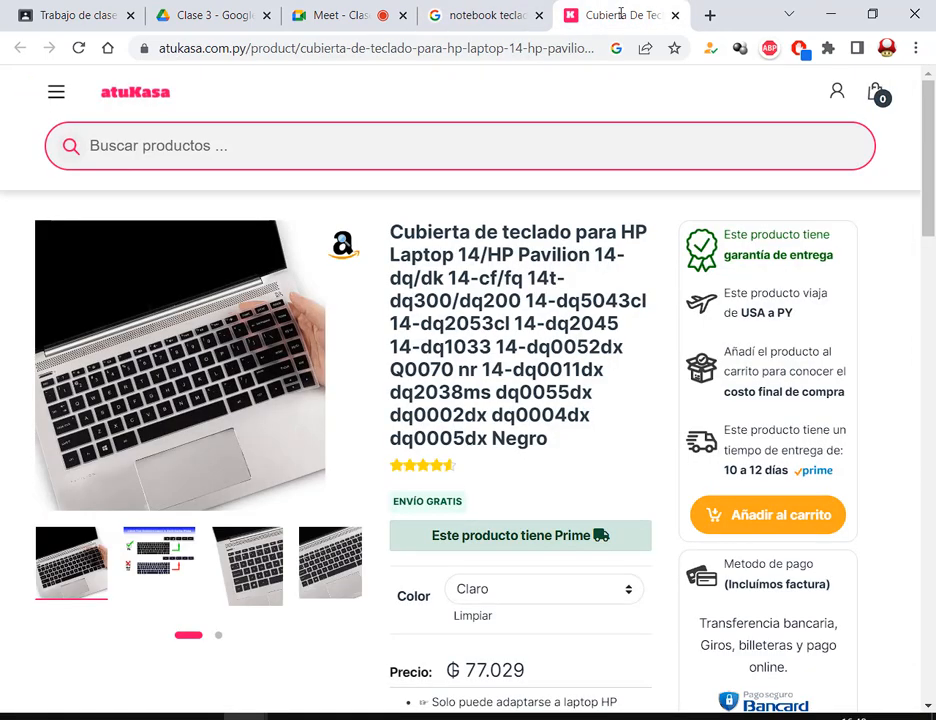
click(484, 8)
click(675, 15)
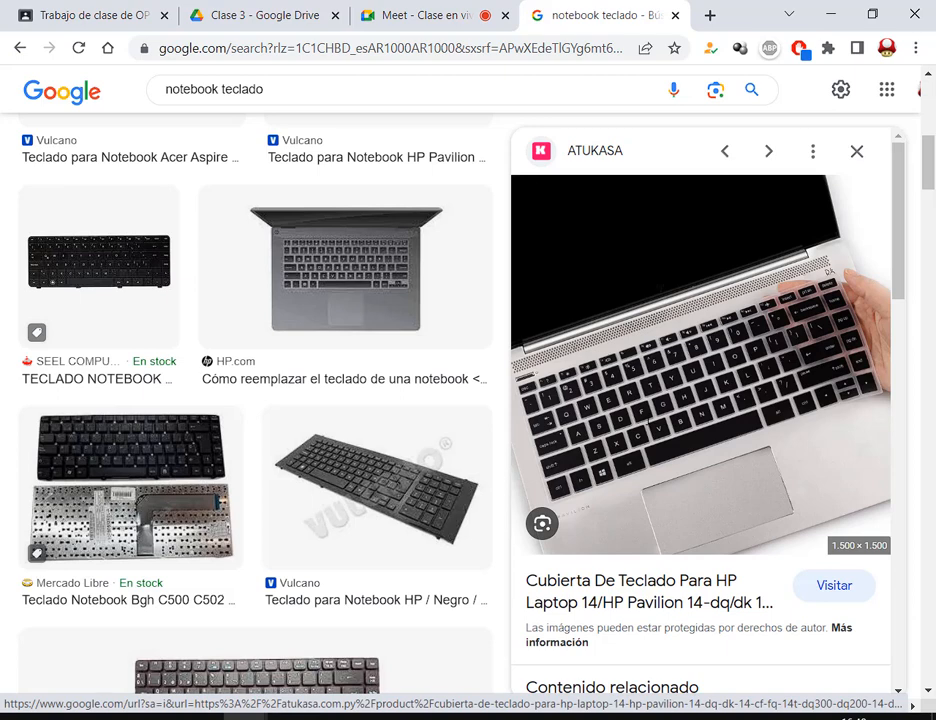
Browse further through the keyboard images and preview the Novabook 32gb Flex picture.
scroll(120, 300, down, 5)
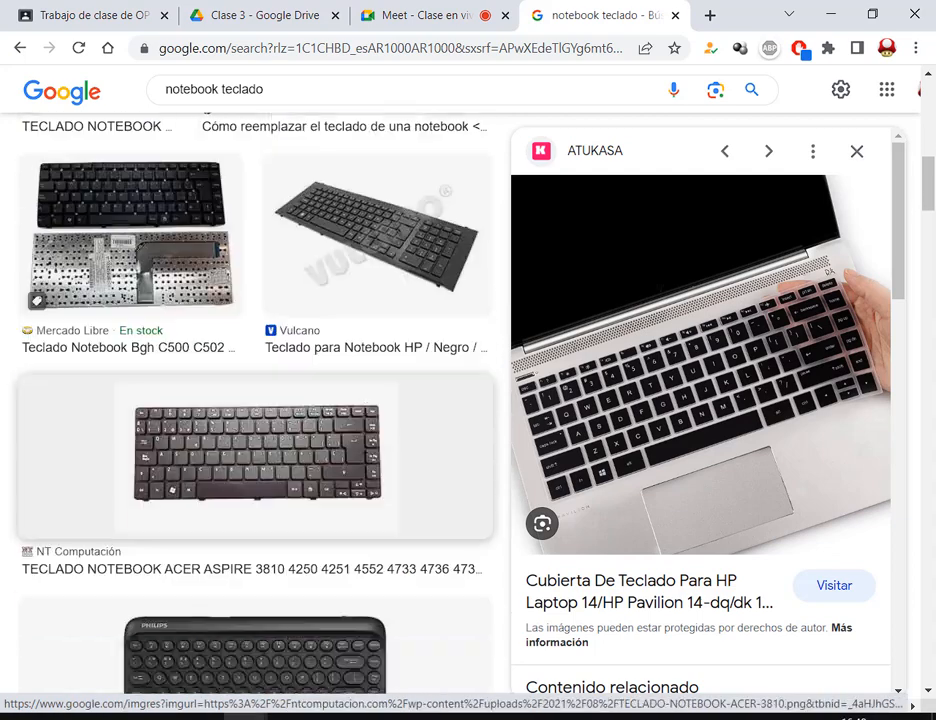
scroll(365, 457, down, 1)
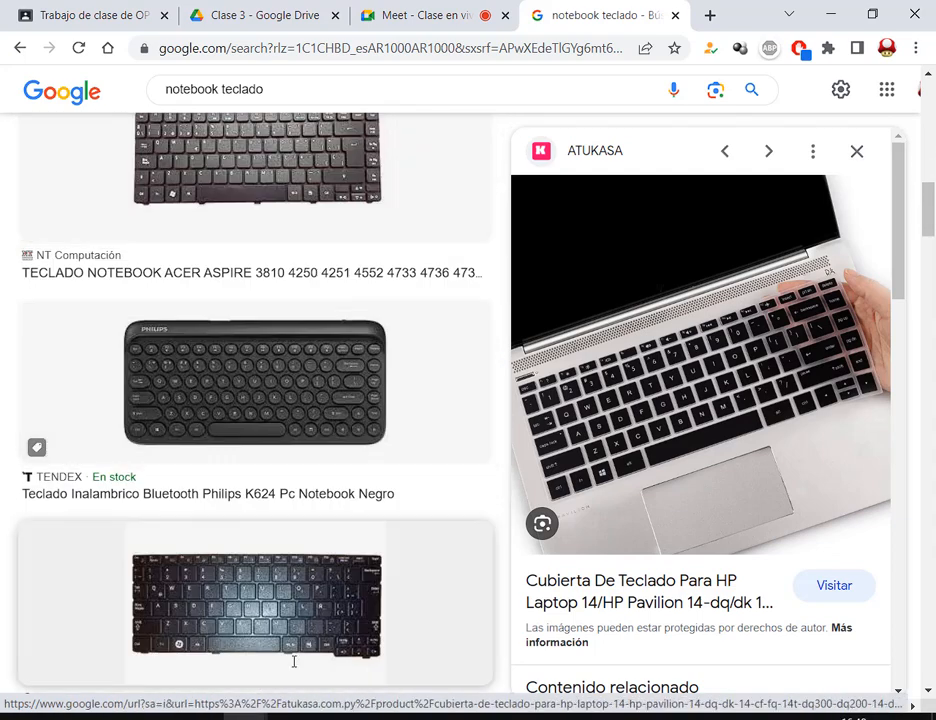
scroll(324, 585, down, 5)
click(365, 383)
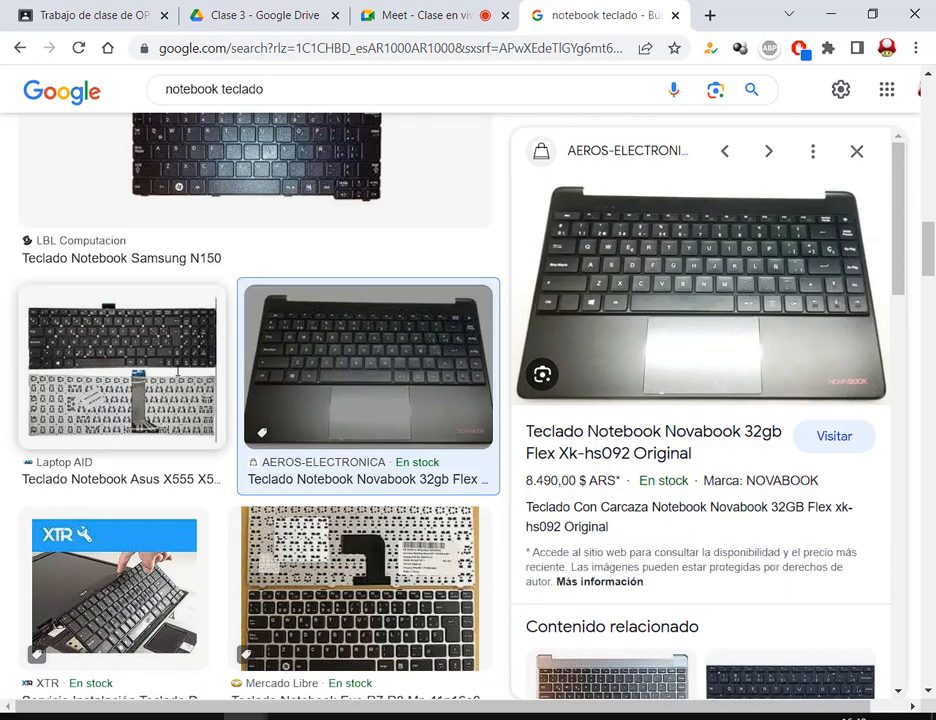
scroll(405, 435, down, 3)
scroll(405, 435, down, 5)
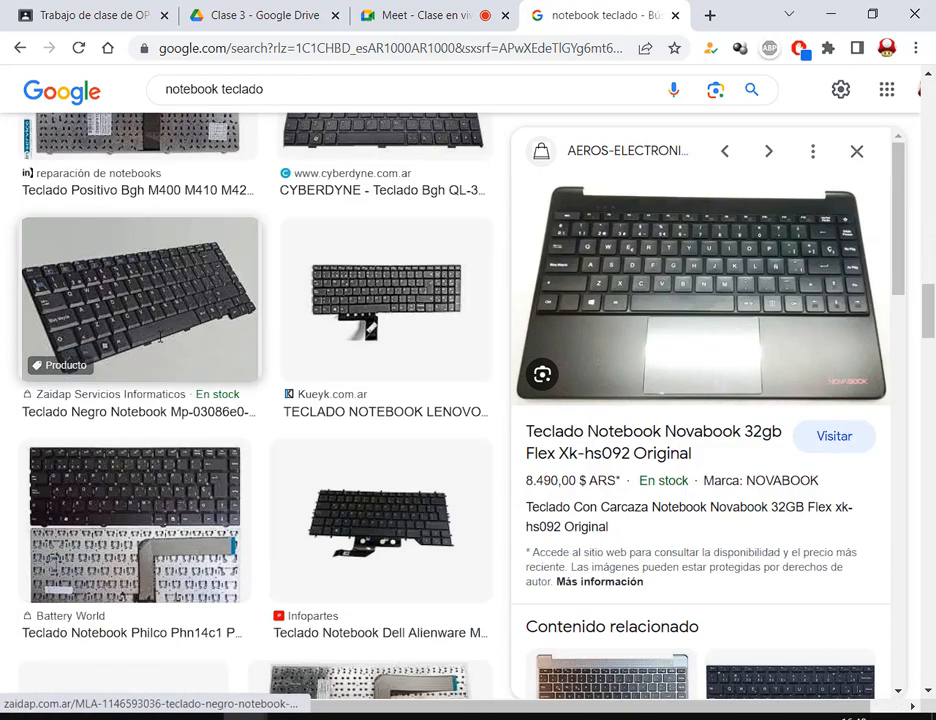
scroll(390, 483, down, 8)
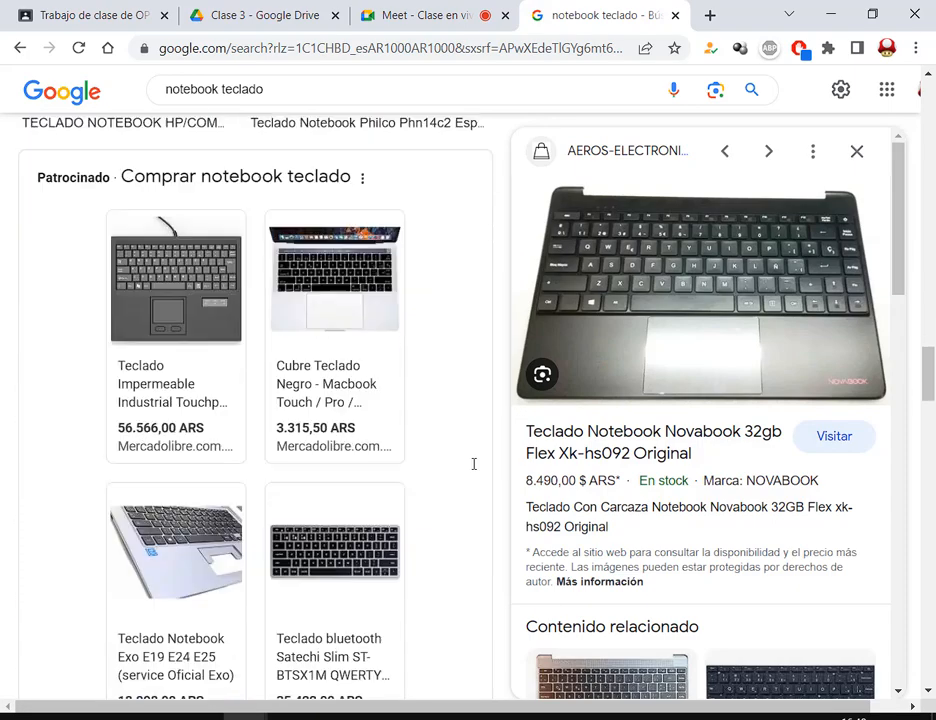
Open a sponsored keyboard listing in a new tab, continue browsing the image results, and close the listing.
click(205, 270)
click(482, 15)
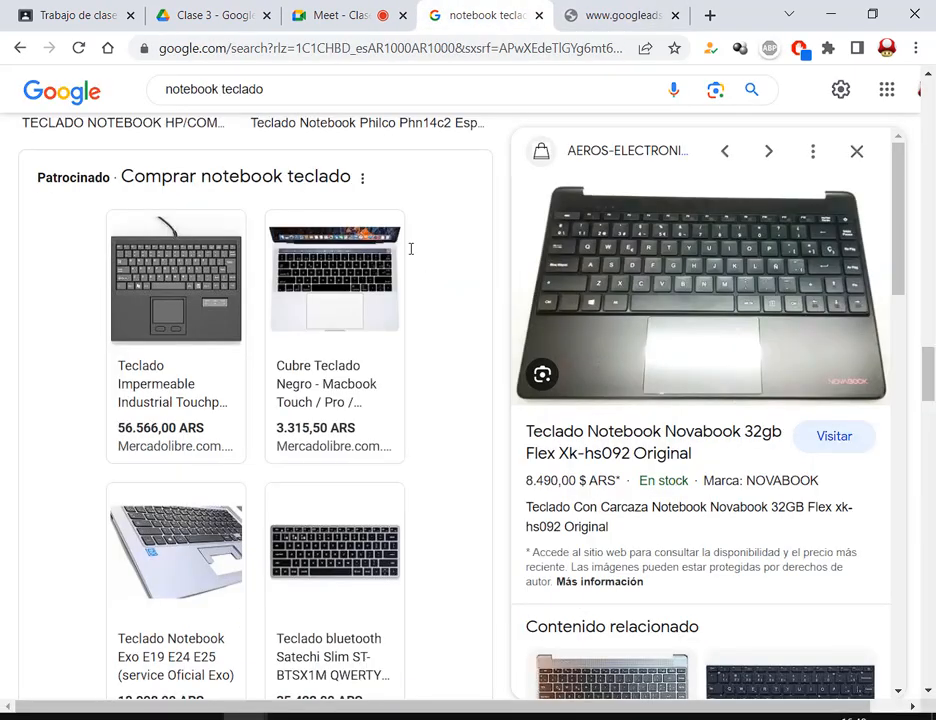
scroll(497, 340, down, 3)
scroll(508, 488, down, 5)
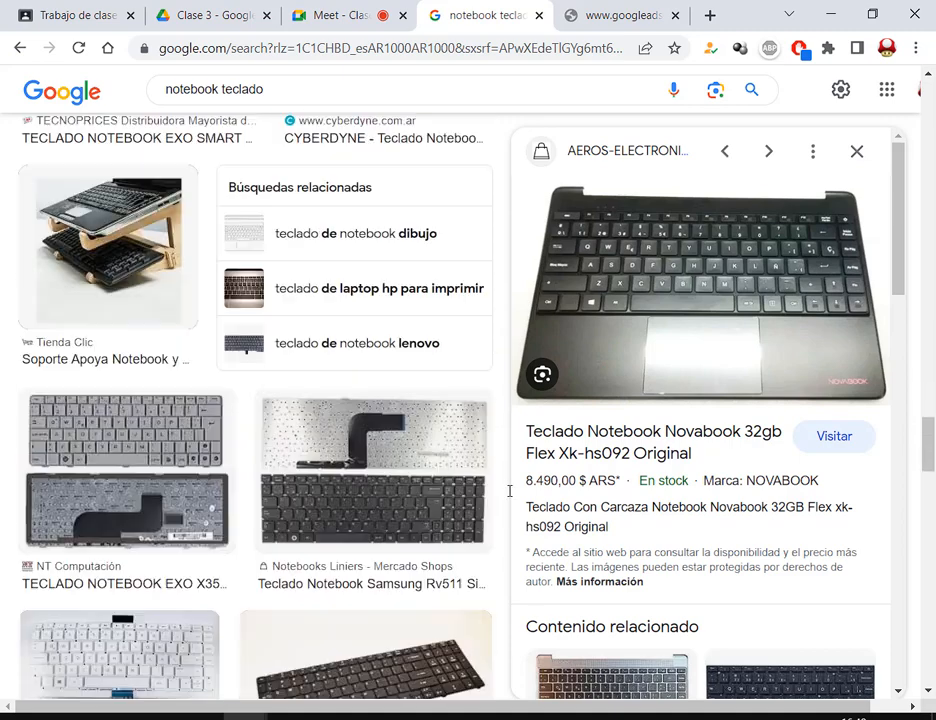
click(675, 15)
Close the image search tab and switch to the maximized Excel workbook TP 9 - Referencias absolutas.
click(430, 15)
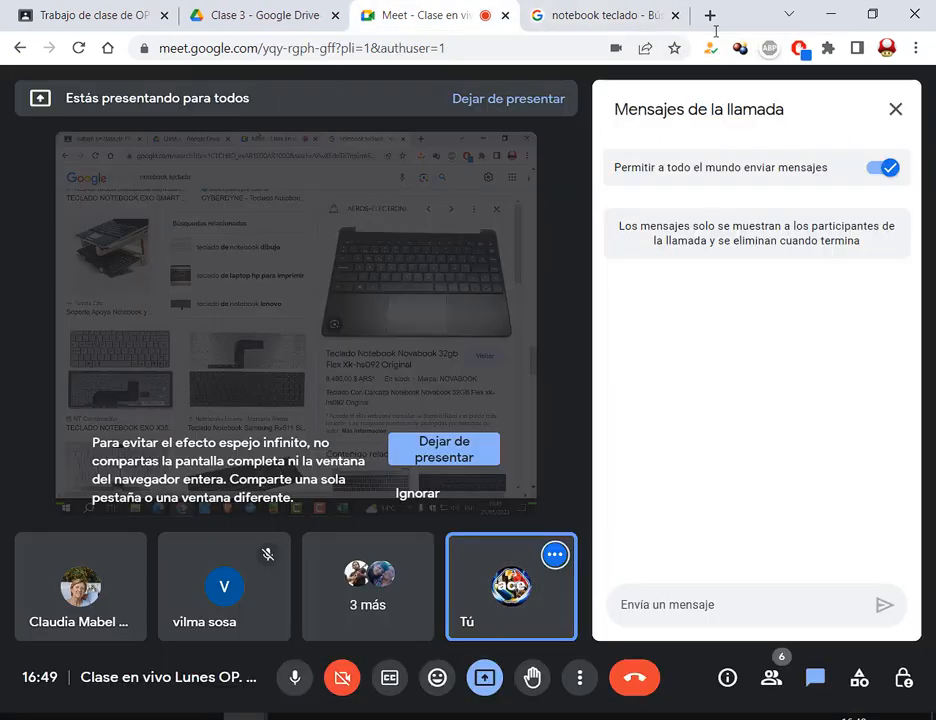
click(691, 15)
mouse_move(558, 716)
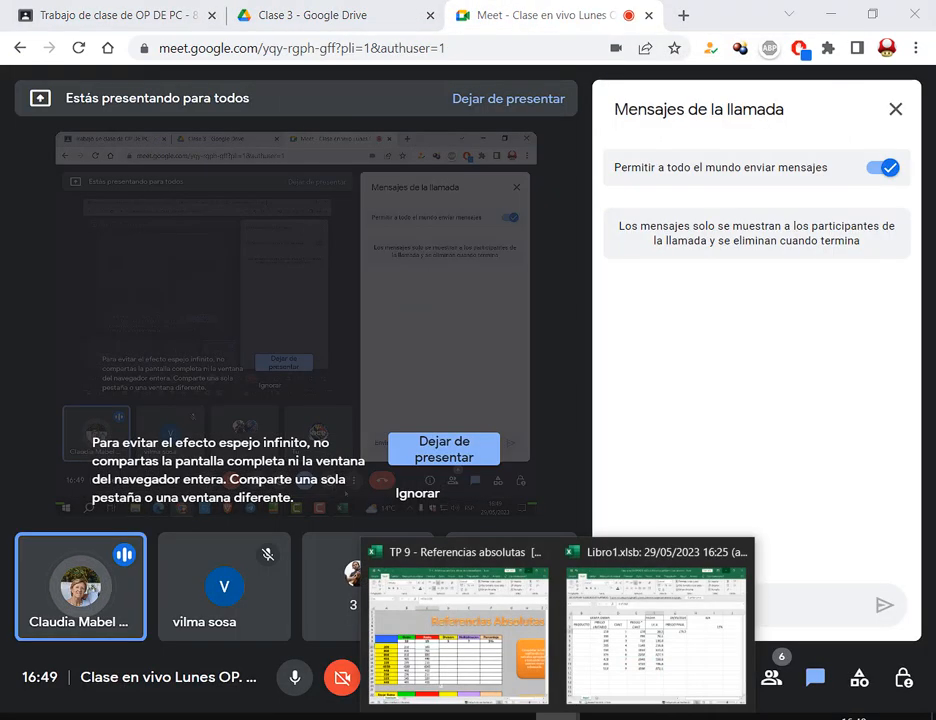
click(604, 663)
click(458, 630)
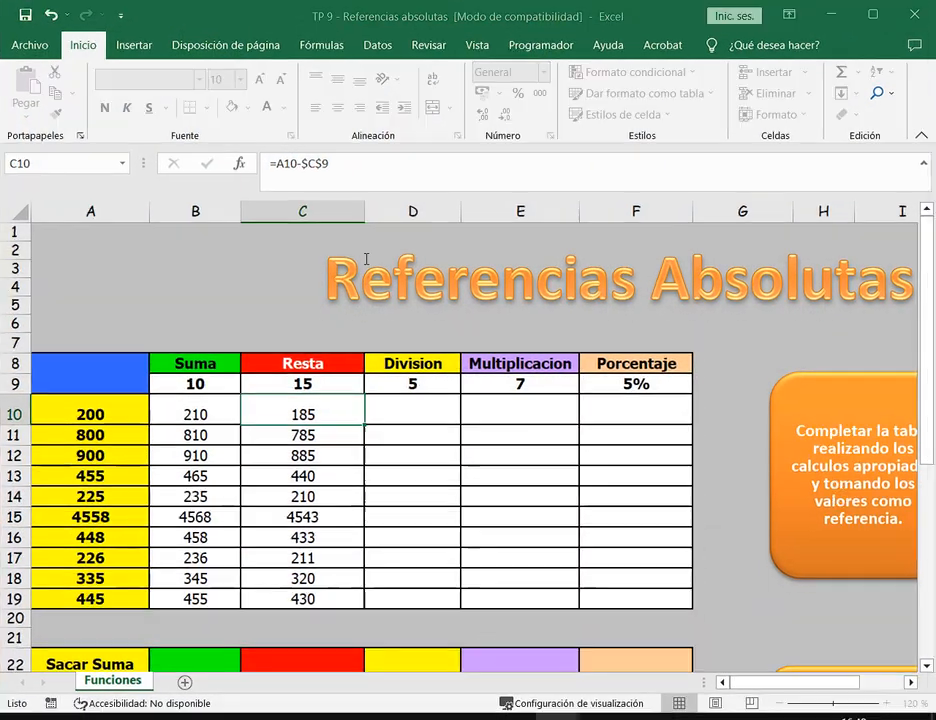
click(873, 12)
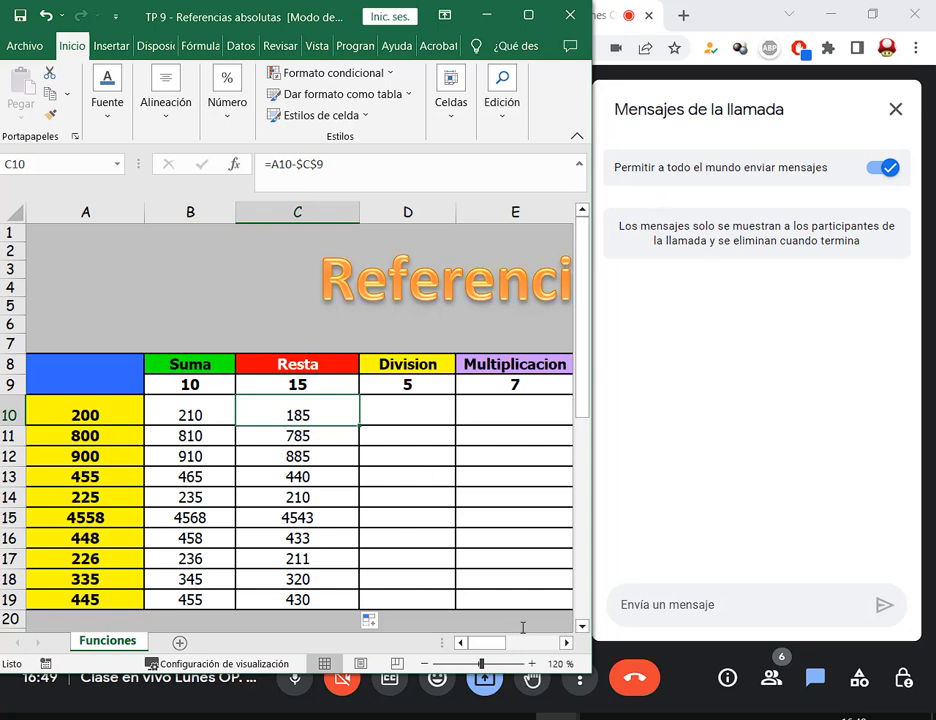
click(529, 15)
Start a formula in Division cell D10 that divides A10 by D9.
click(422, 413)
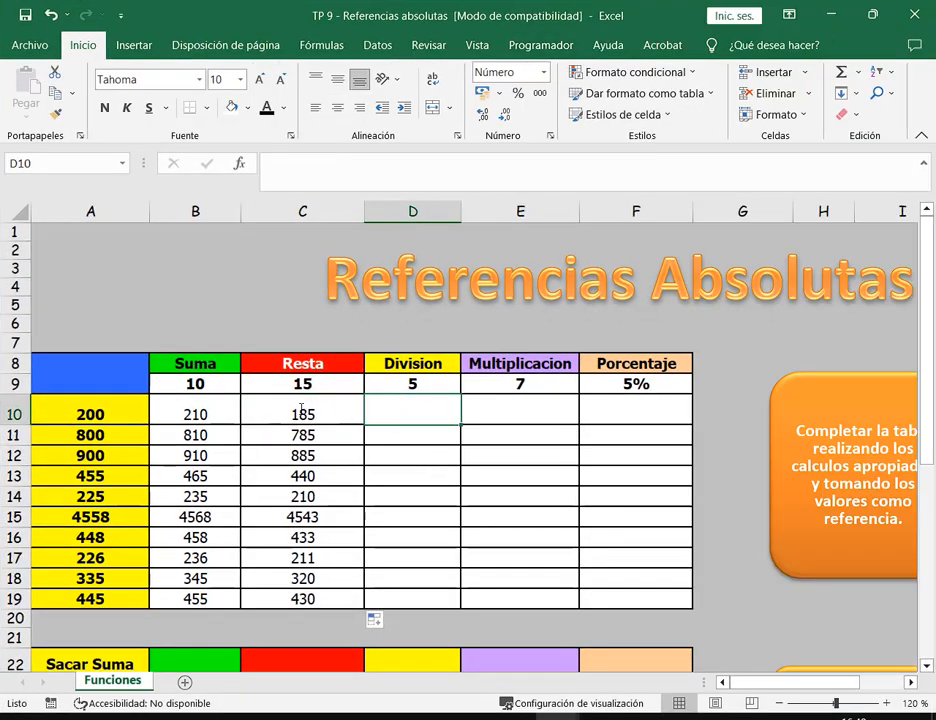
click(215, 414)
click(300, 414)
click(418, 414)
text(=)
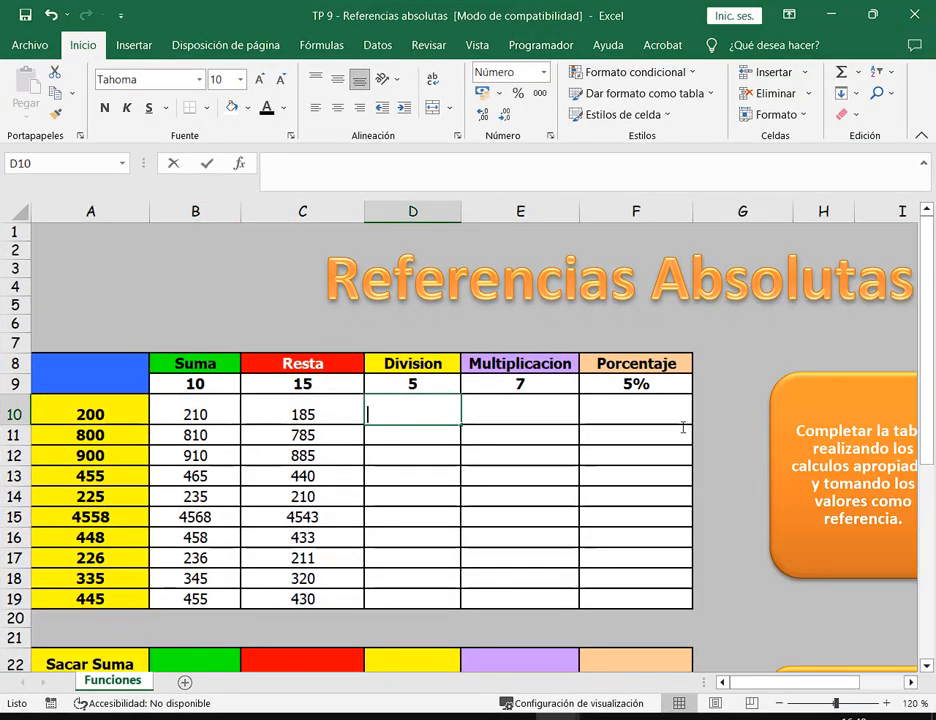
click(48, 410)
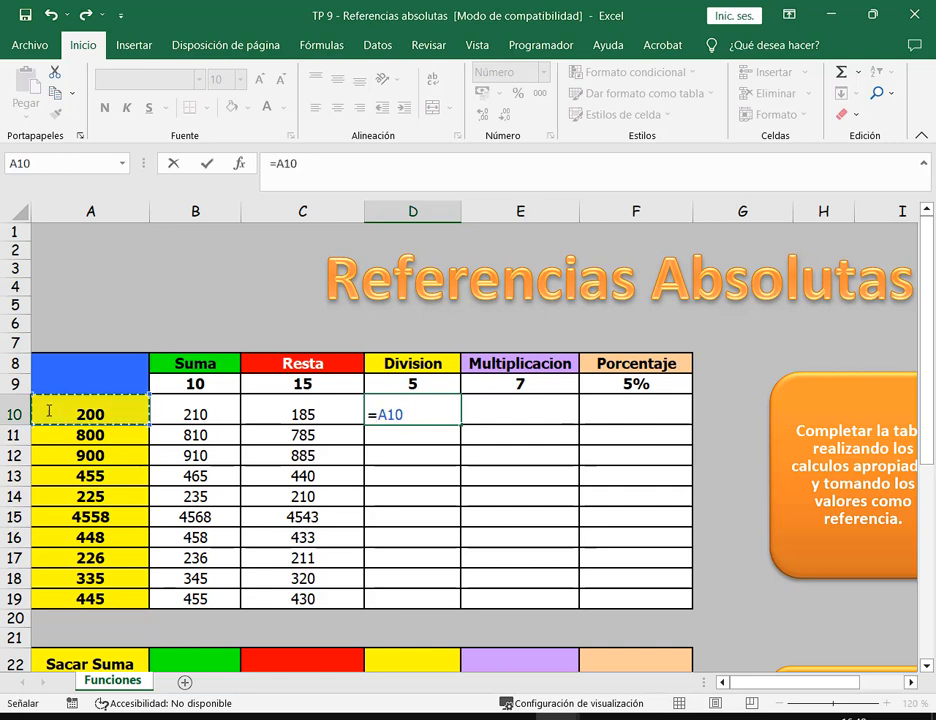
text(/)
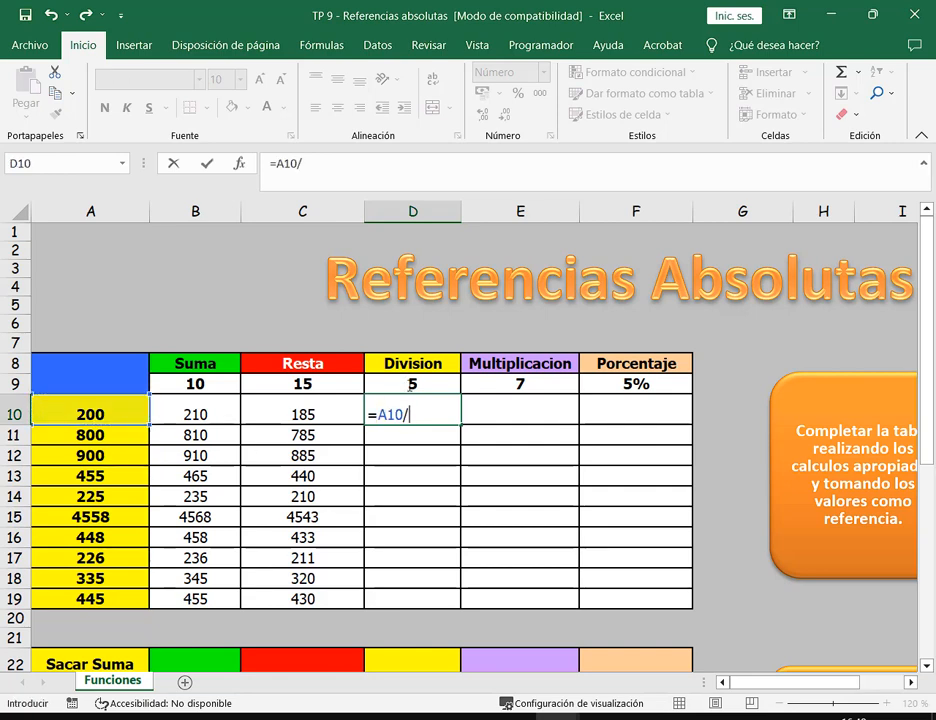
click(412, 384)
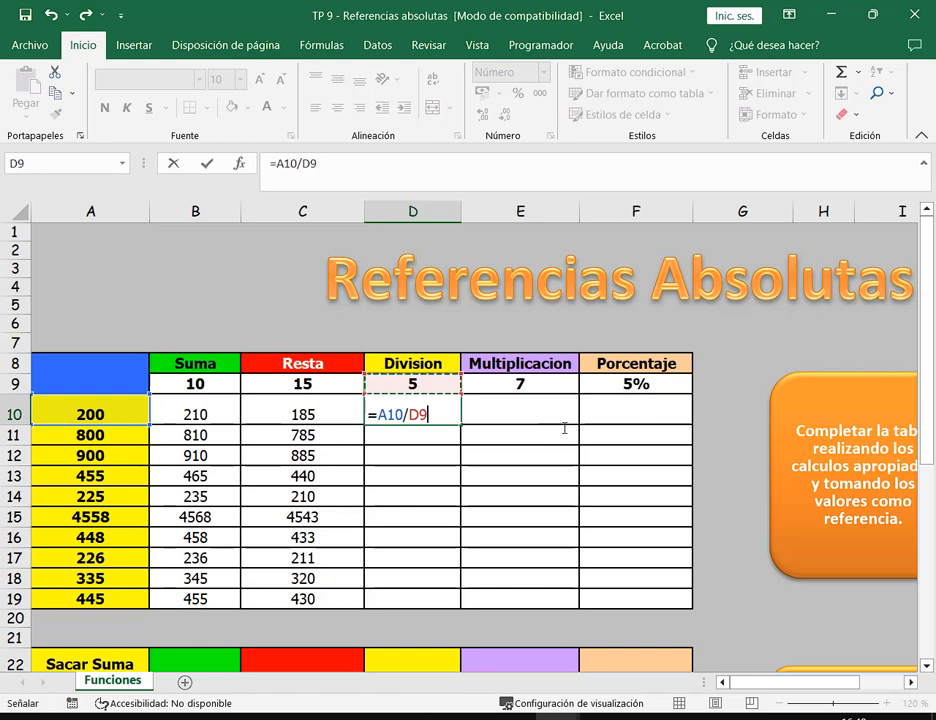
Make the D9 reference absolute so D10 reads =A10/$D$9, and fill the formula down through D19.
click(410, 414)
text($)
key(Right)
key(Right)
text($)
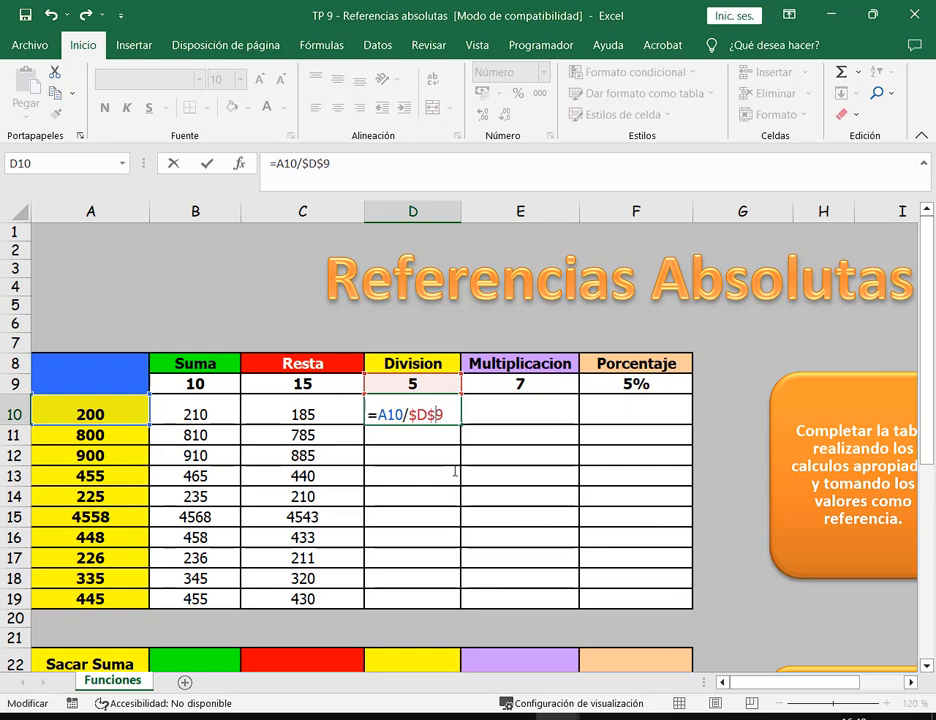
key(Return)
click(447, 403)
drag(461, 424, 445, 600)
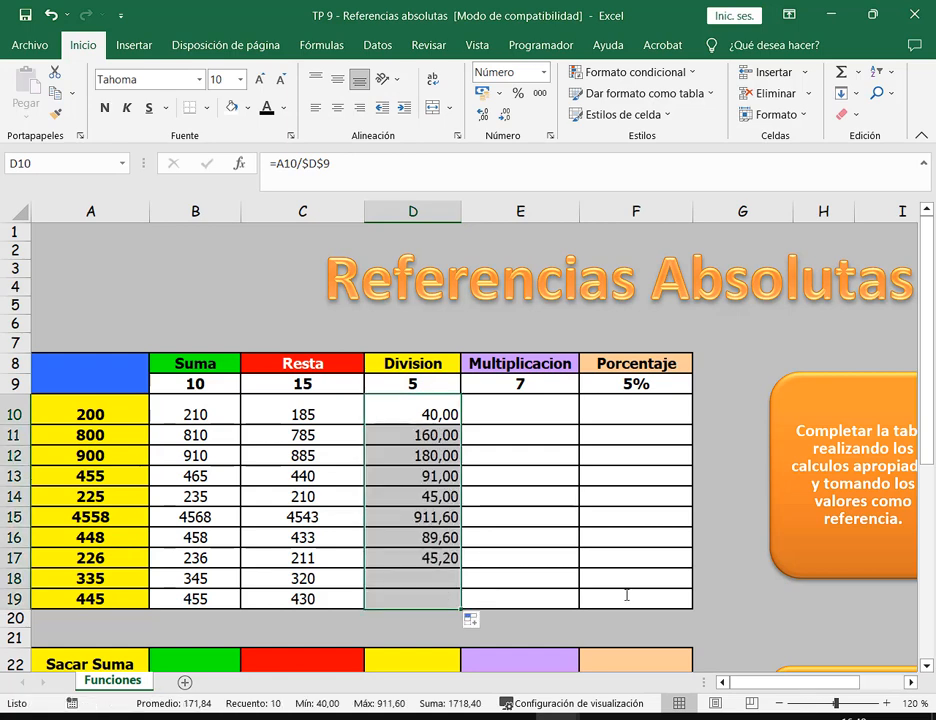
Start a formula in Multiplicacion cell E10 that multiplies A10 by E9.
click(515, 416)
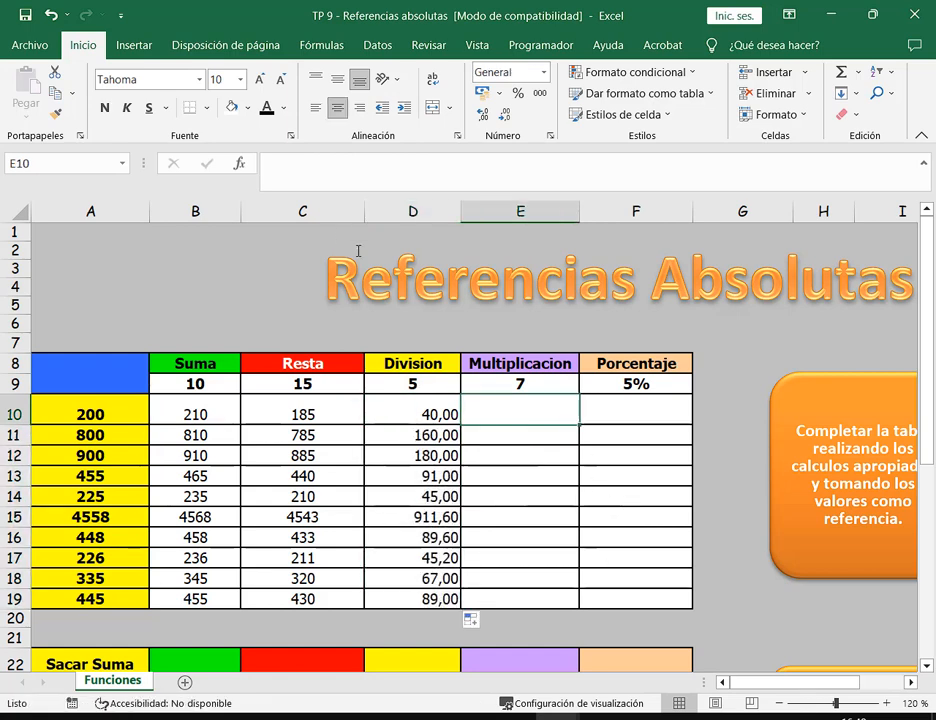
text(=)
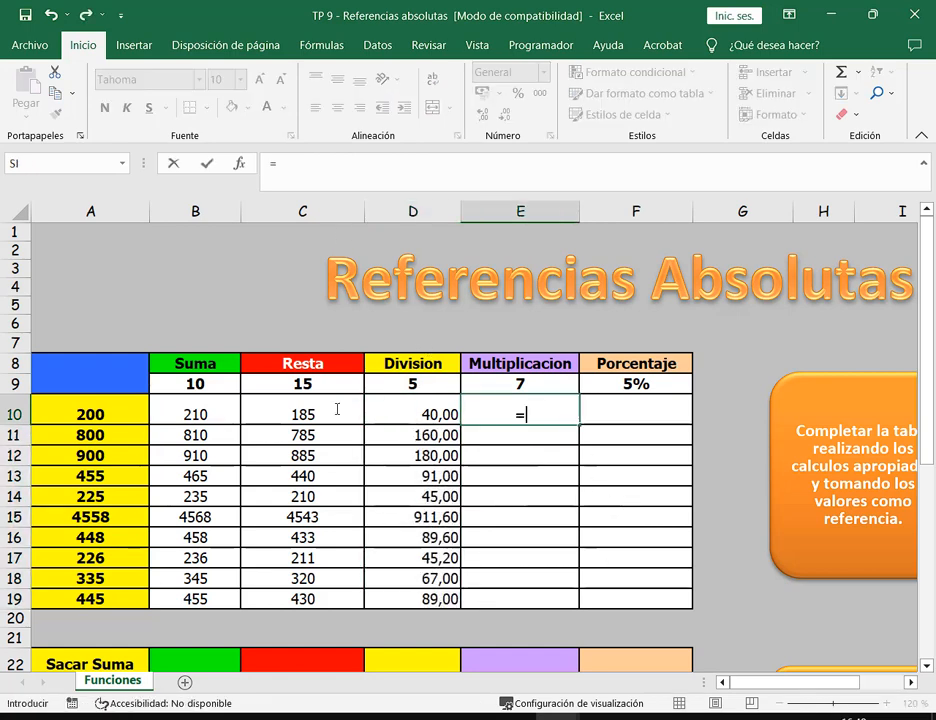
click(145, 413)
text(*)
click(526, 384)
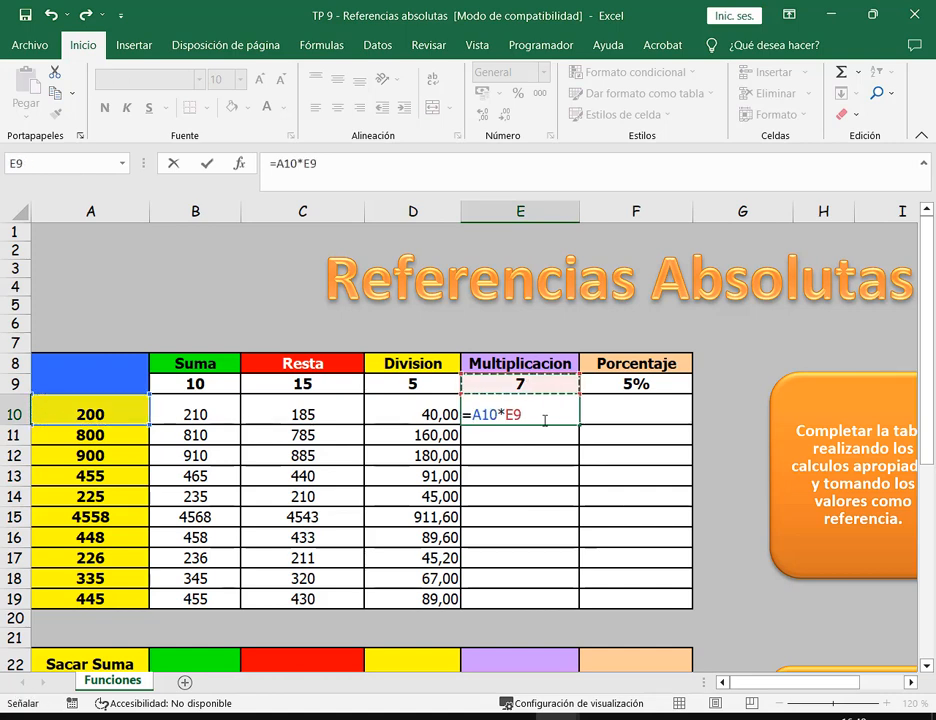
Fix the E9 reference with dollar signs so E10's formula reads =A10*$E$9.
click(508, 414)
click(515, 417)
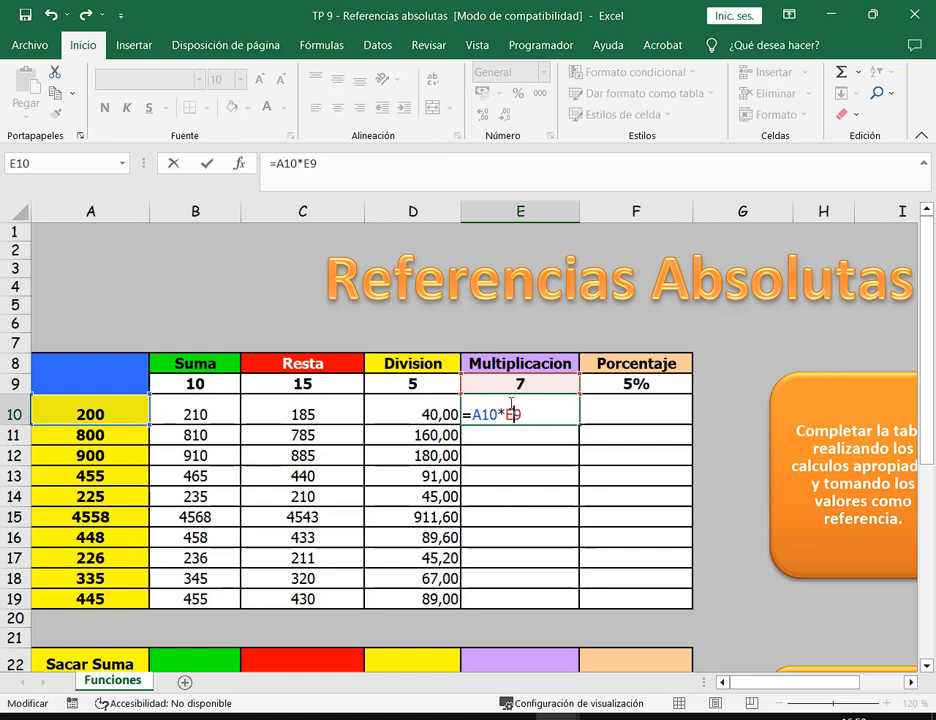
click(507, 416)
text($)
key(Right)
text($)
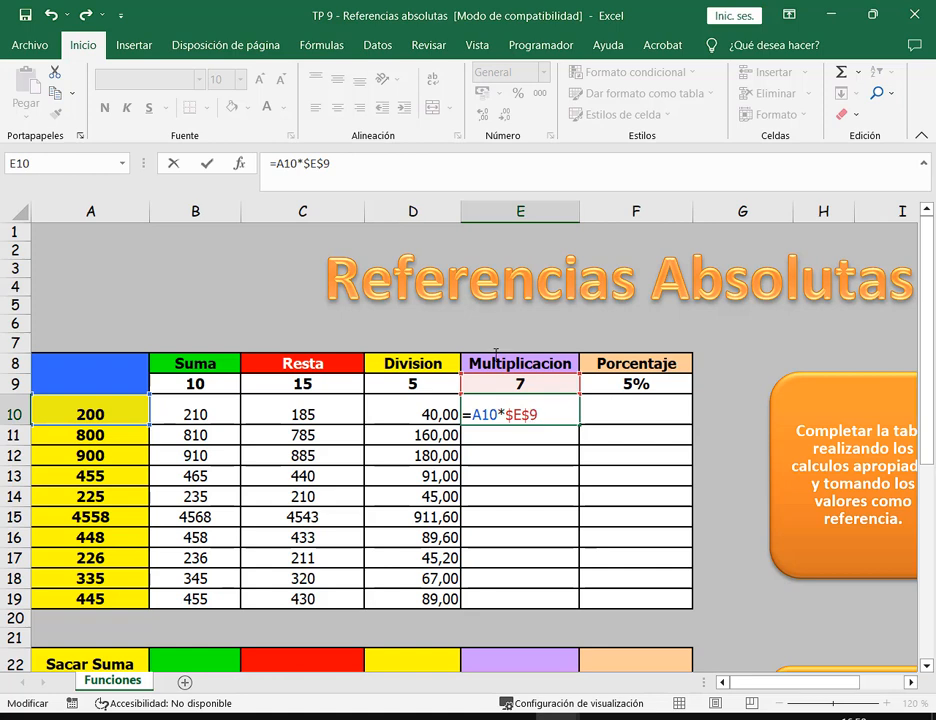
Highlight the $E$9 reference, confirm the formula in E10 and fill it down through E19.
drag(505, 416, 543, 416)
click(543, 416)
key(Return)
click(568, 416)
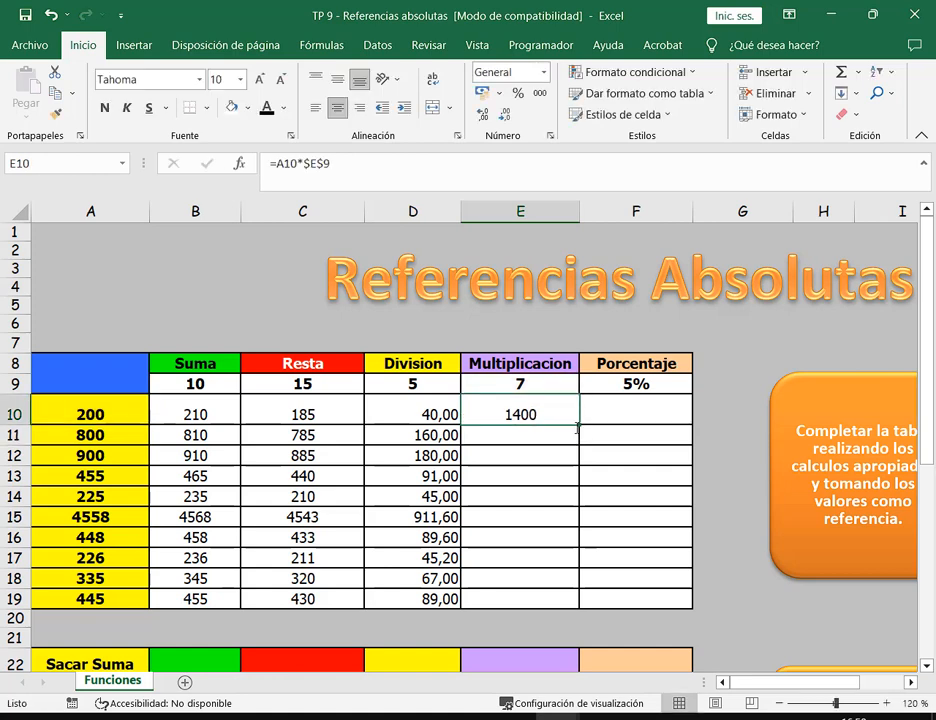
drag(578, 424, 575, 600)
Inspect E10's formula and the cells it references.
click(649, 410)
click(562, 408)
key(F2)
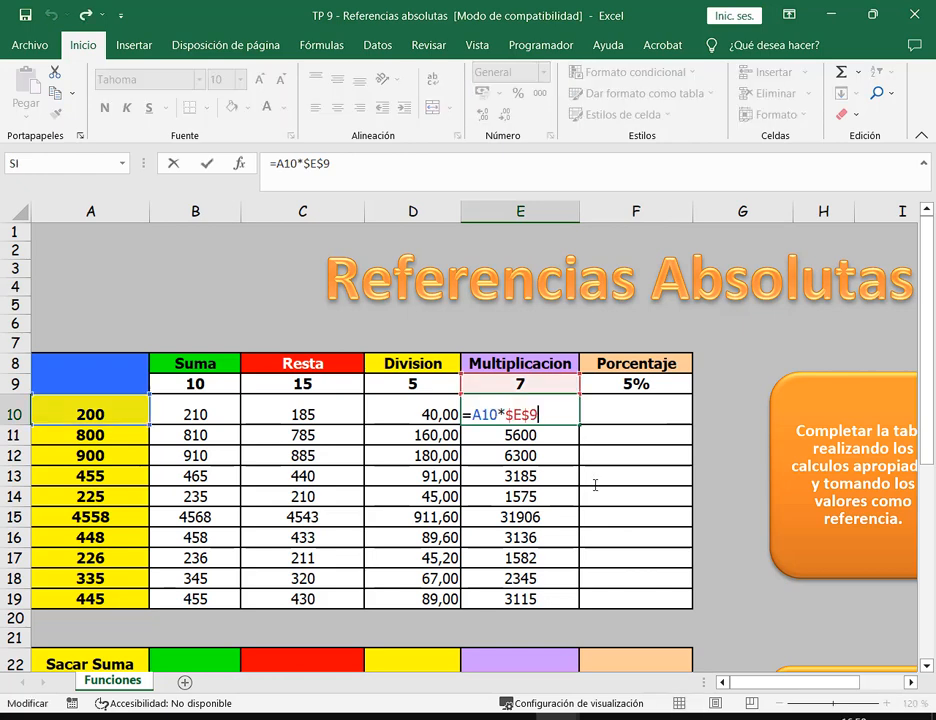
Start a formula in Porcentaje cell F10 that multiplies A10 by F9.
click(634, 413)
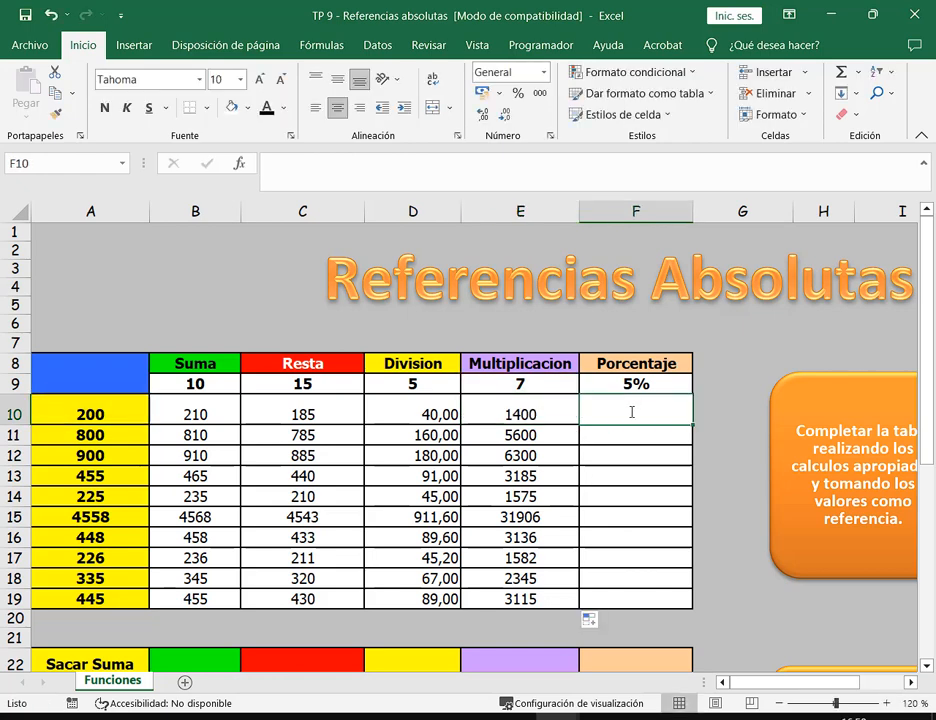
text(=)
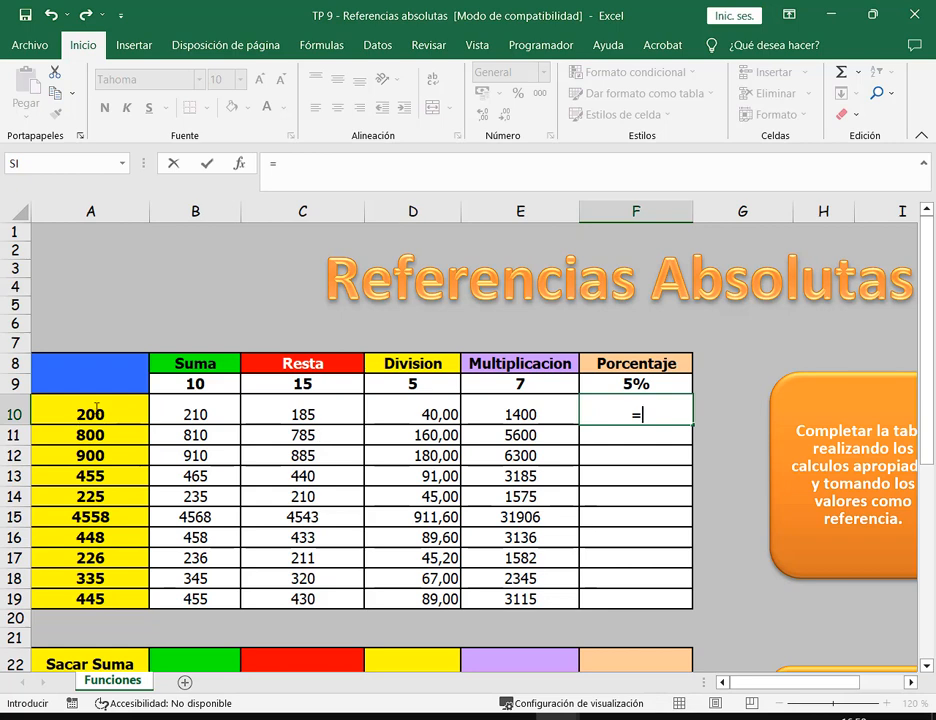
key(Left)
key(Left)
key(Left)
key(Left)
key(Left)
text(*)
key(Up)
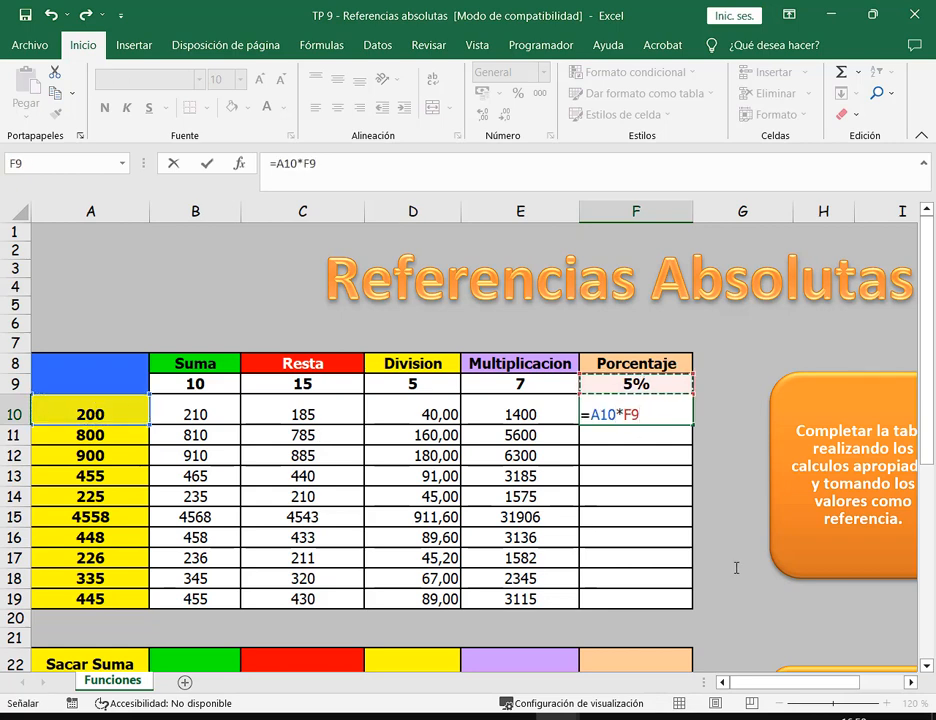
Make the F9 reference absolute so F10 reads =A10*$F$9, and fill the formula down through F19.
key(F4)
key(Return)
click(680, 414)
drag(691, 424, 669, 610)
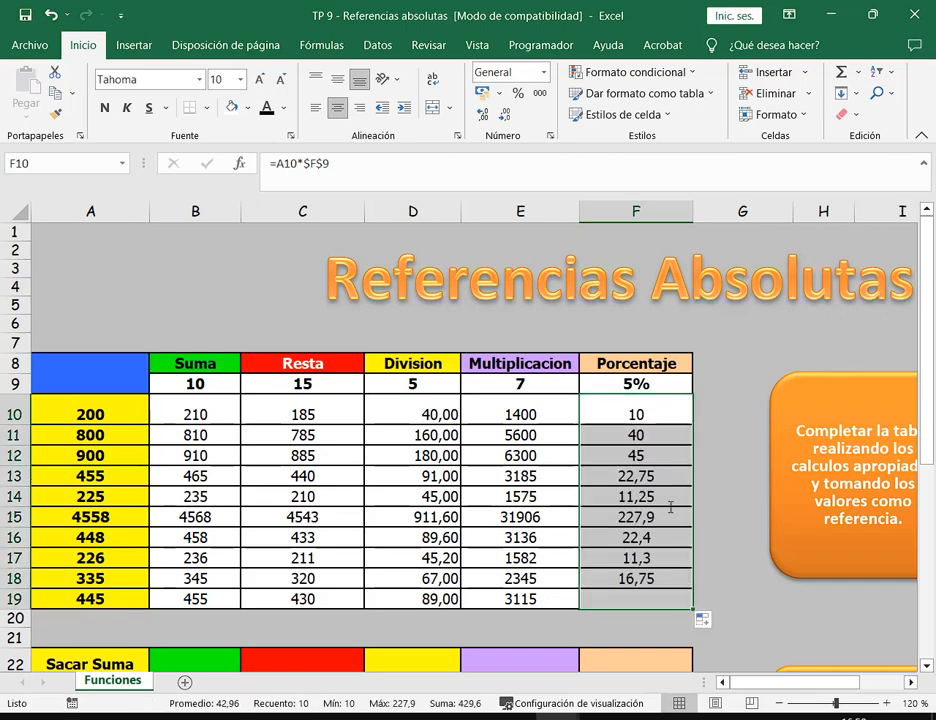
Restore the workbook window beside the Google Meet chat and review the formulas in B10 and C10.
click(657, 414)
click(874, 15)
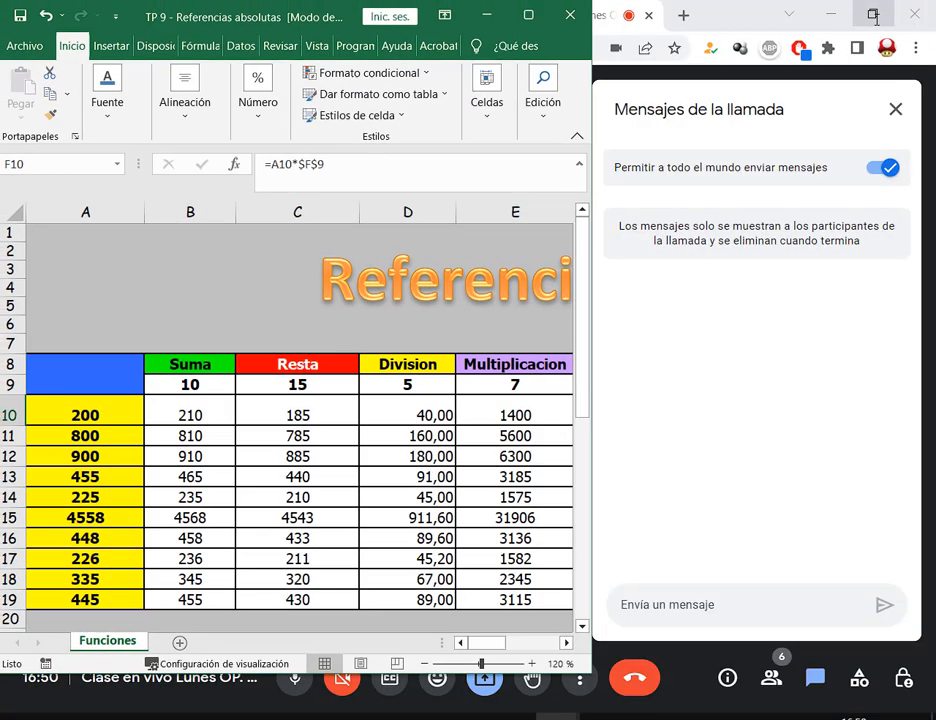
scroll(155, 360, down, 1)
click(158, 360)
click(335, 359)
double_click(335, 359)
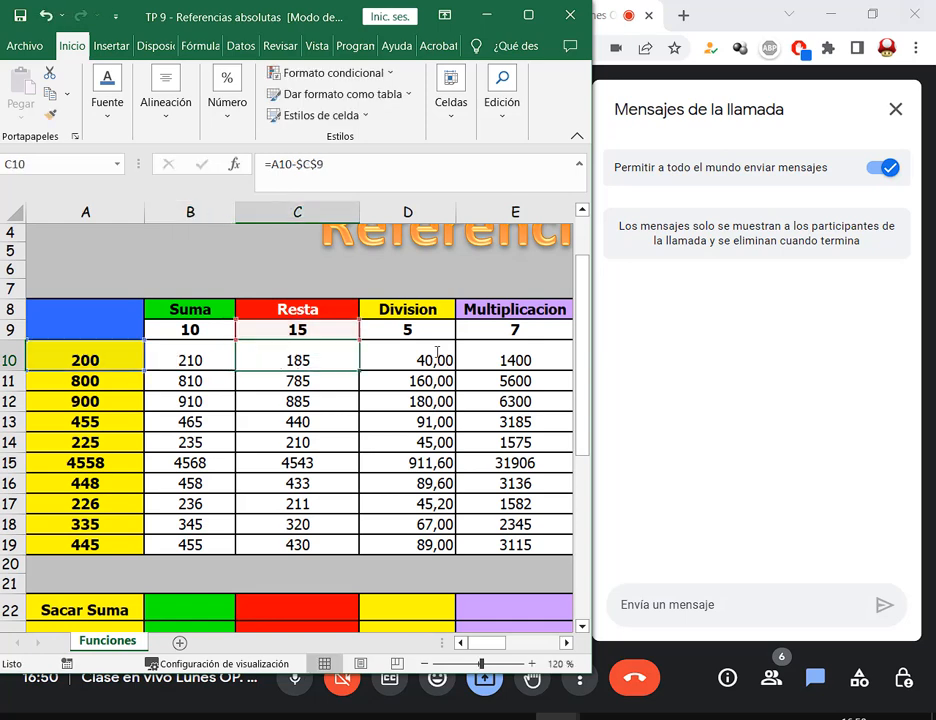
Review the formulas in D10, E10 and F10 and the row 9 cells they reference.
double_click(420, 360)
double_click(533, 360)
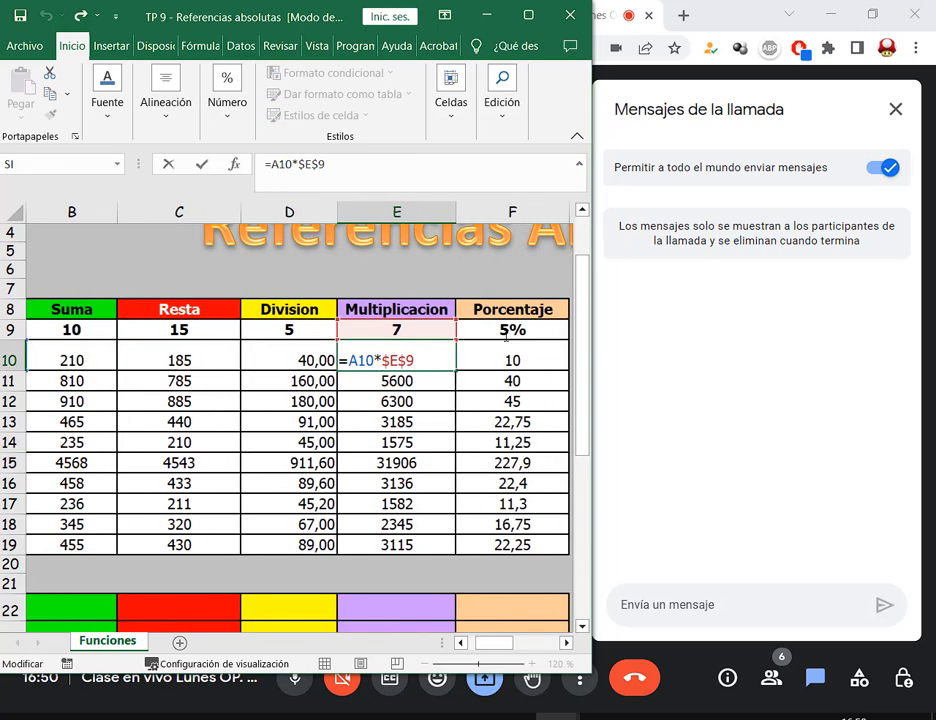
click(533, 358)
double_click(533, 360)
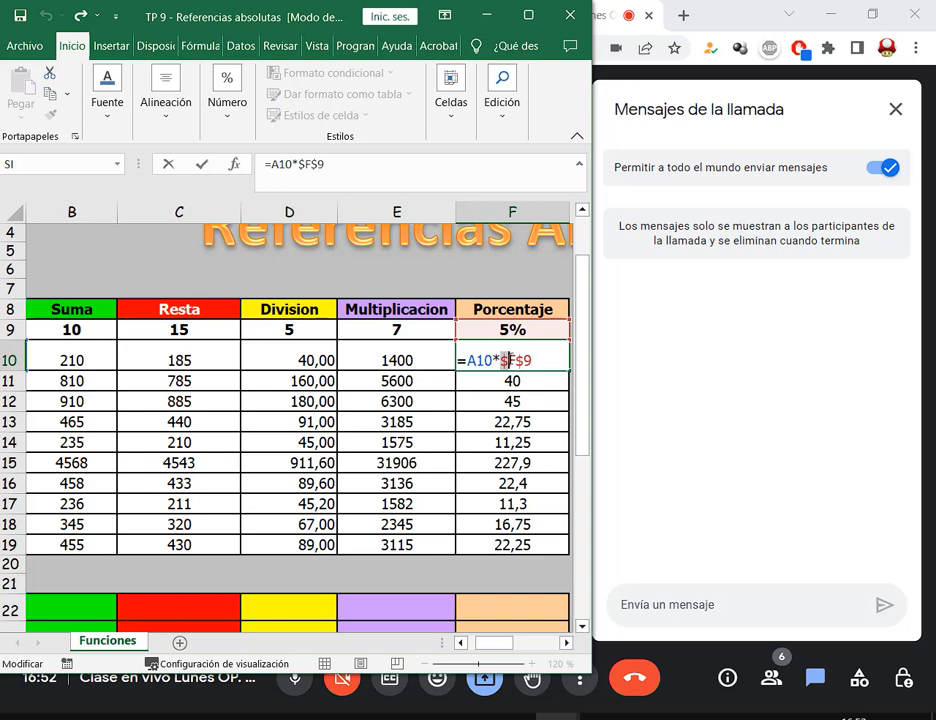
key(ctrl+Return)
Open the Windows on-screen keyboard (Teclado en pantalla), point out the Mayús key and reposition the keyboard over the workbook.
key(super)
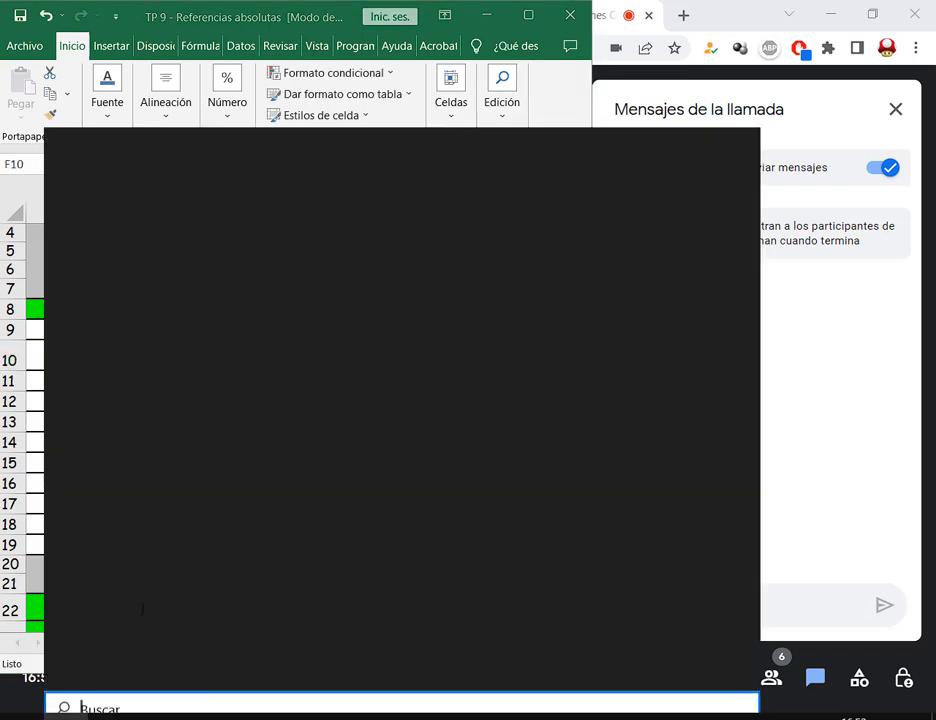
text(te)
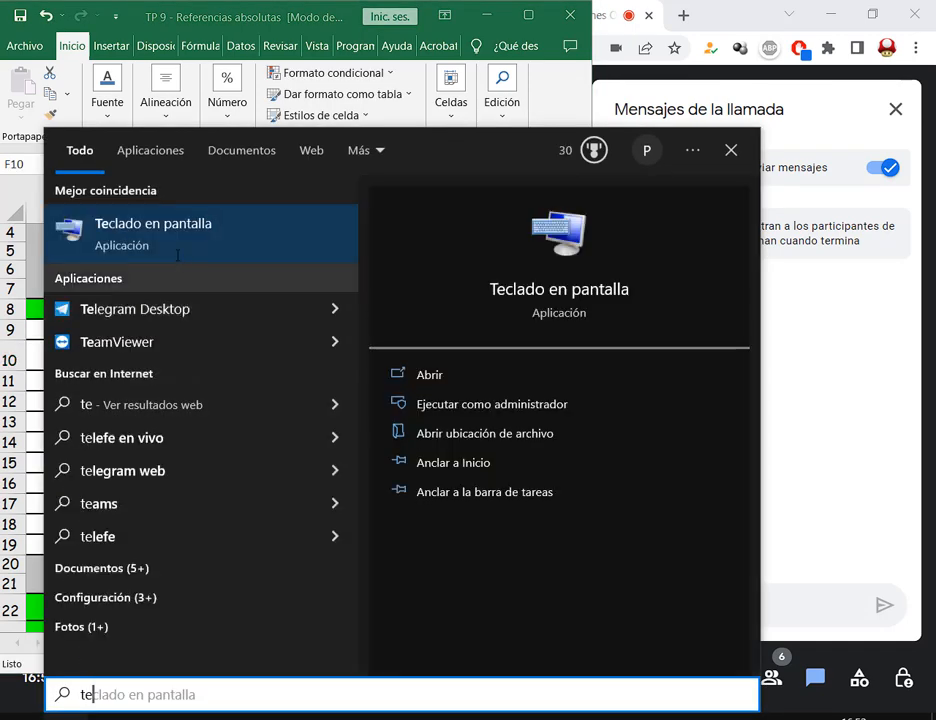
click(180, 235)
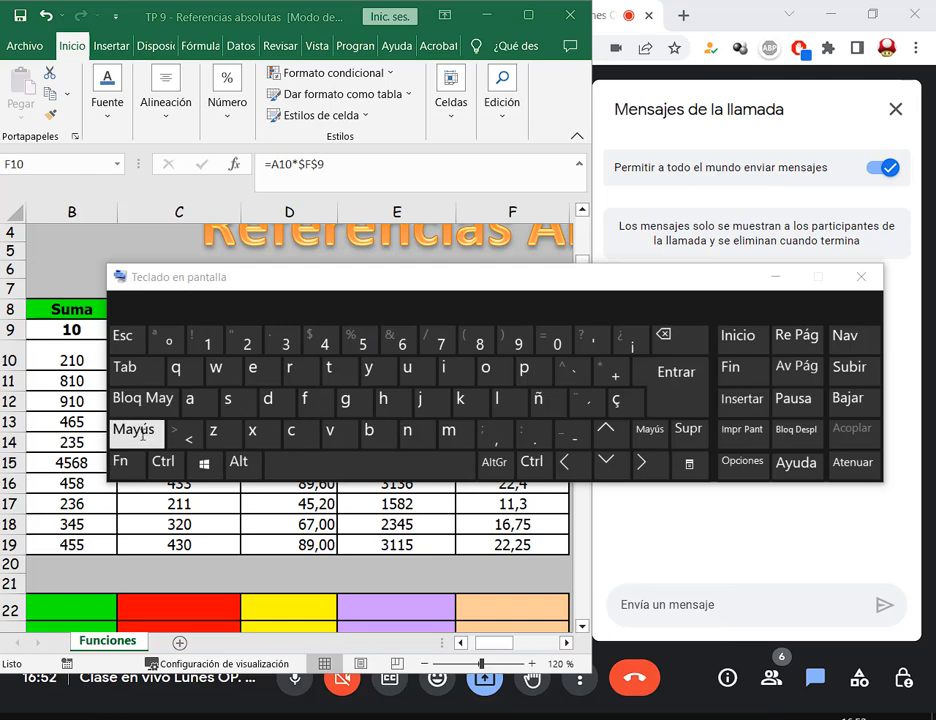
click(139, 432)
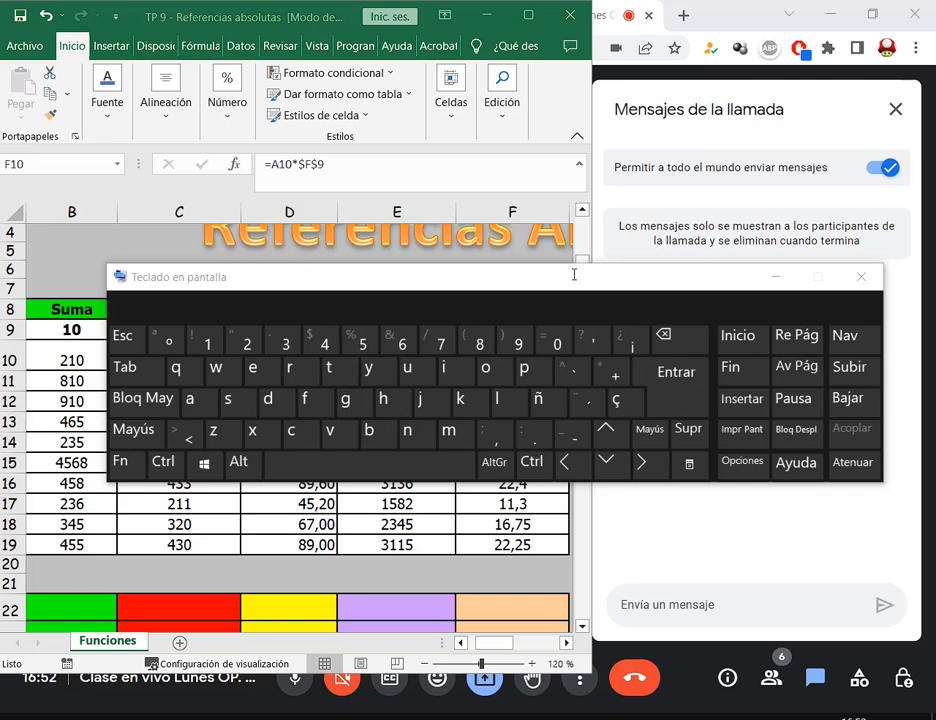
drag(579, 270, 541, 236)
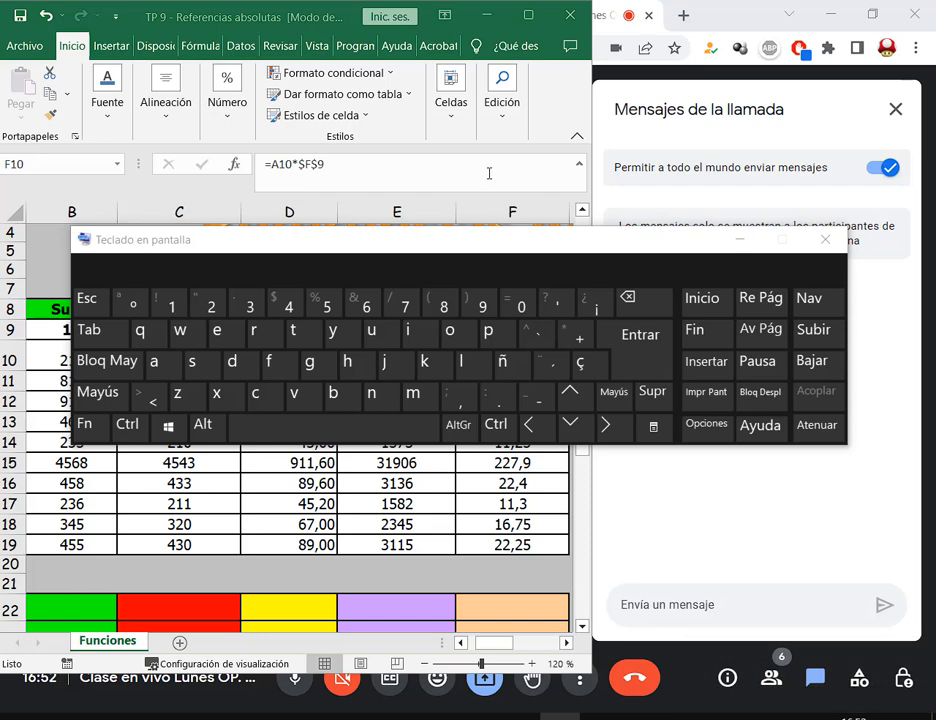
drag(465, 251, 482, 327)
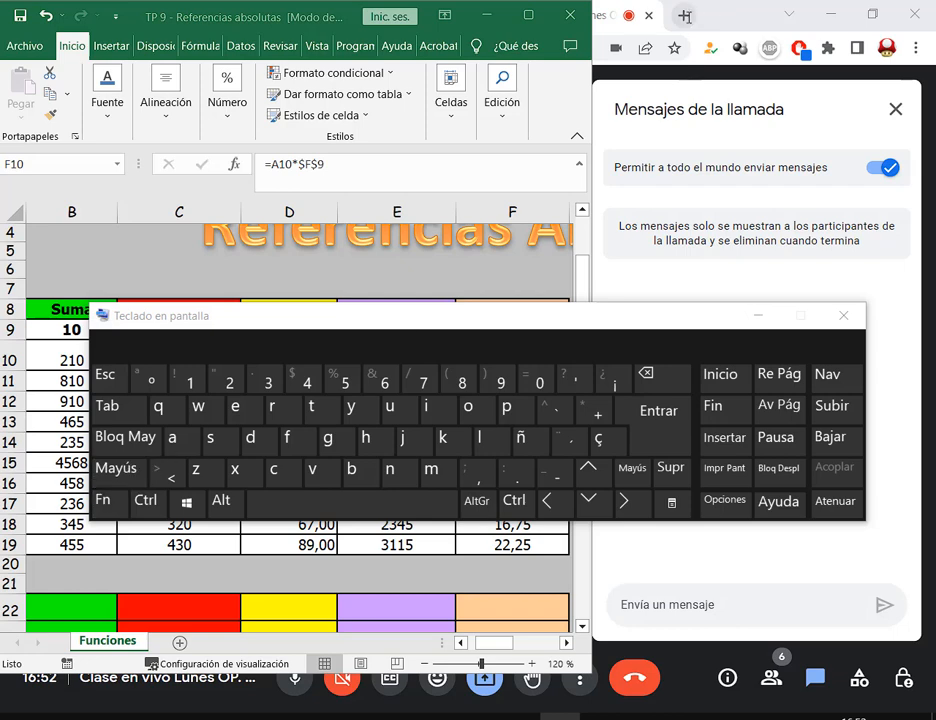
Search Google in a new Chrome tab for "teclado notebook" and browse the keyboard images.
click(685, 15)
text(tecla)
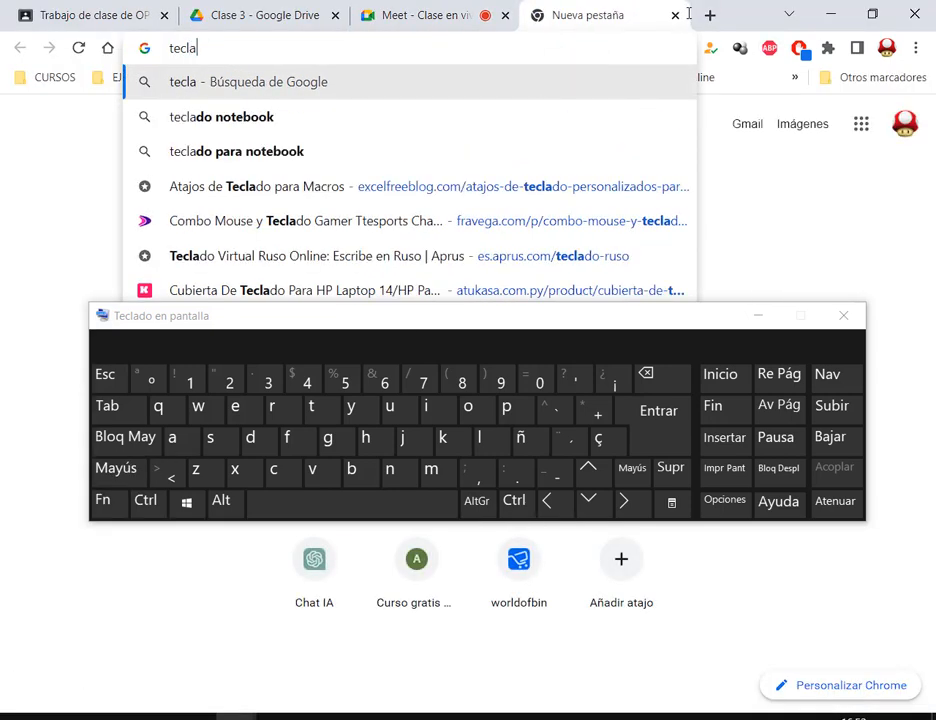
click(269, 119)
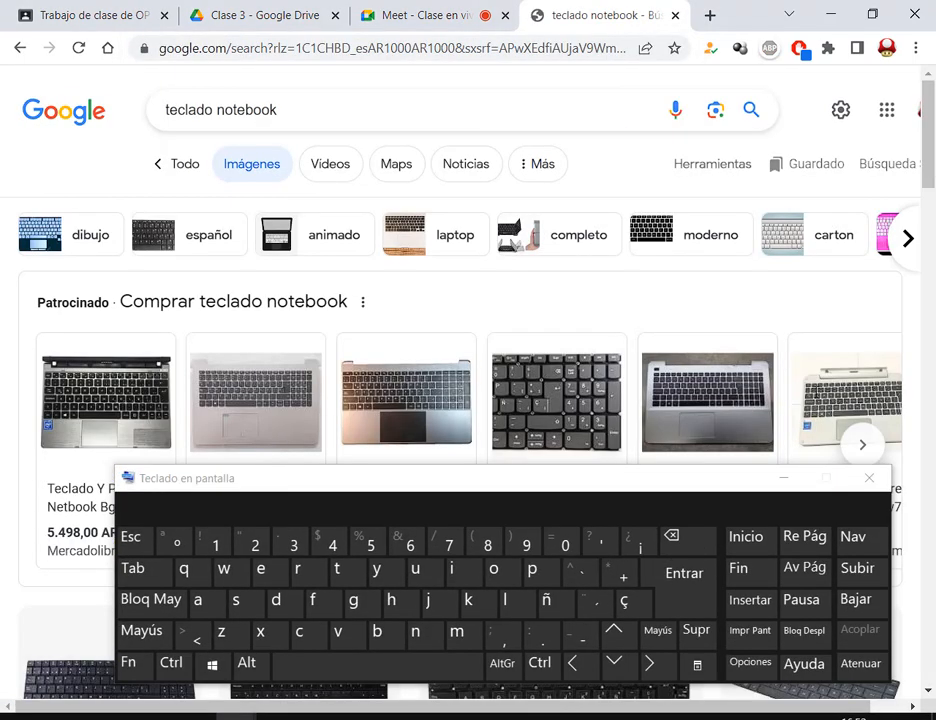
scroll(251, 198, down, 3)
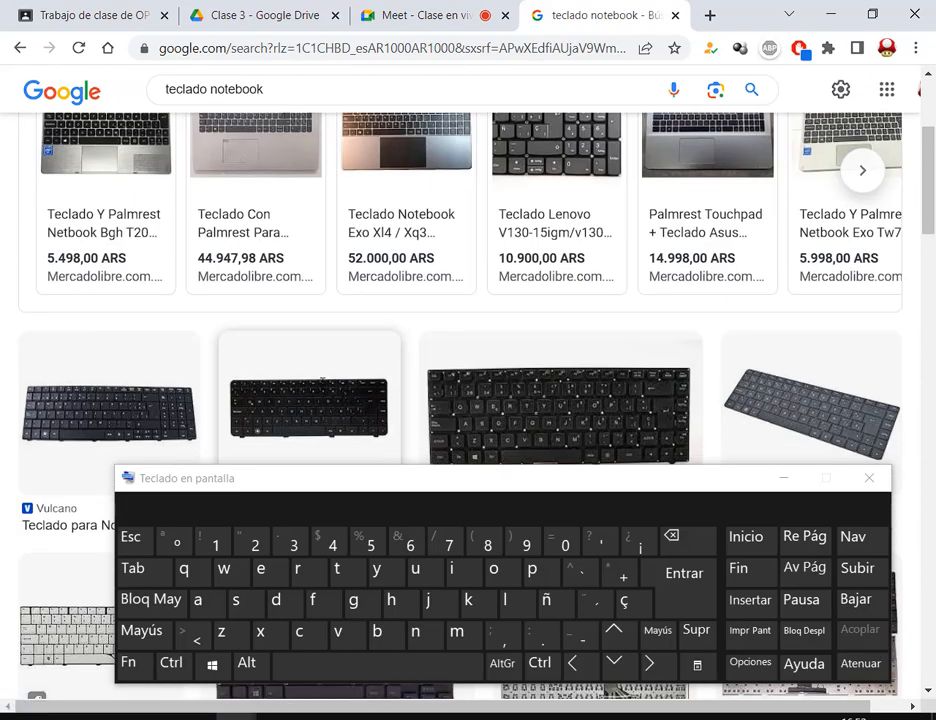
scroll(810, 380, down, 3)
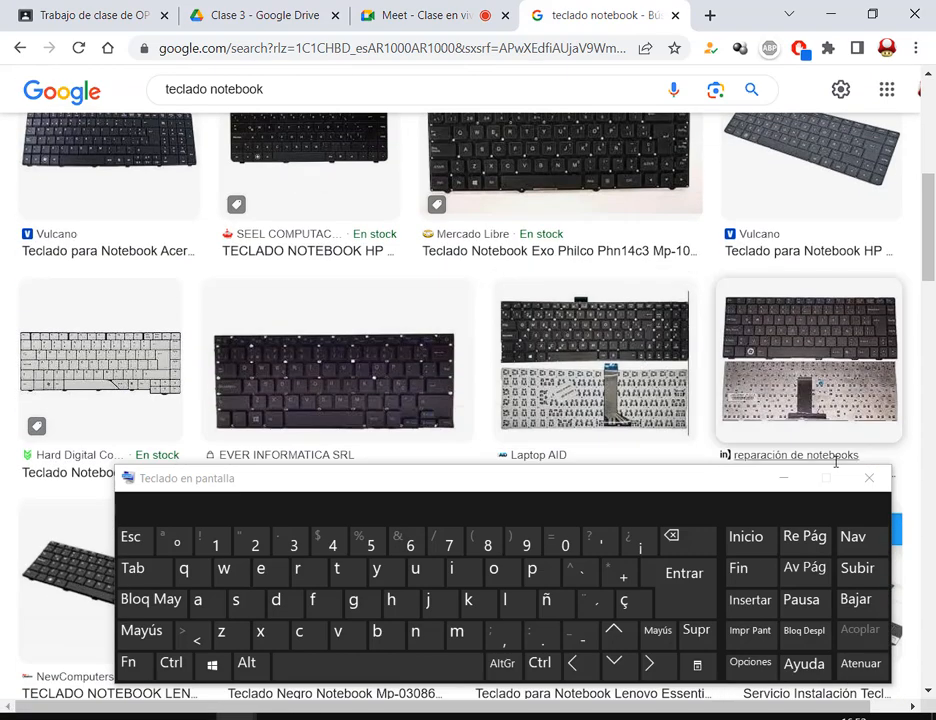
Close the on-screen keyboard and the image search tab, and switch back to the TP 9 - Referencias absolutas workbook.
click(869, 478)
click(420, 15)
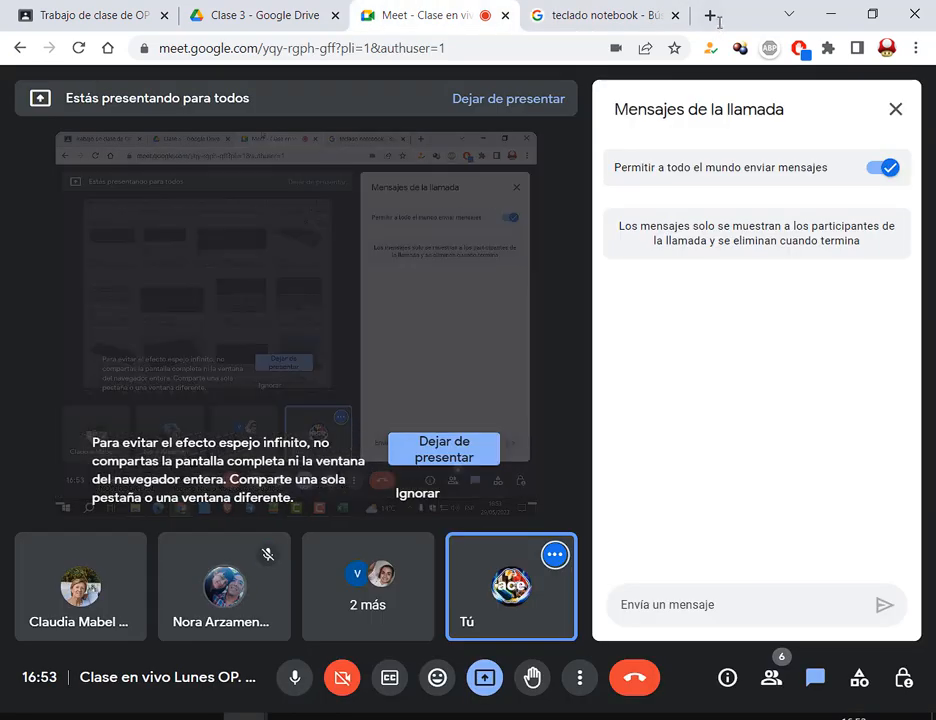
click(675, 15)
mouse_move(555, 714)
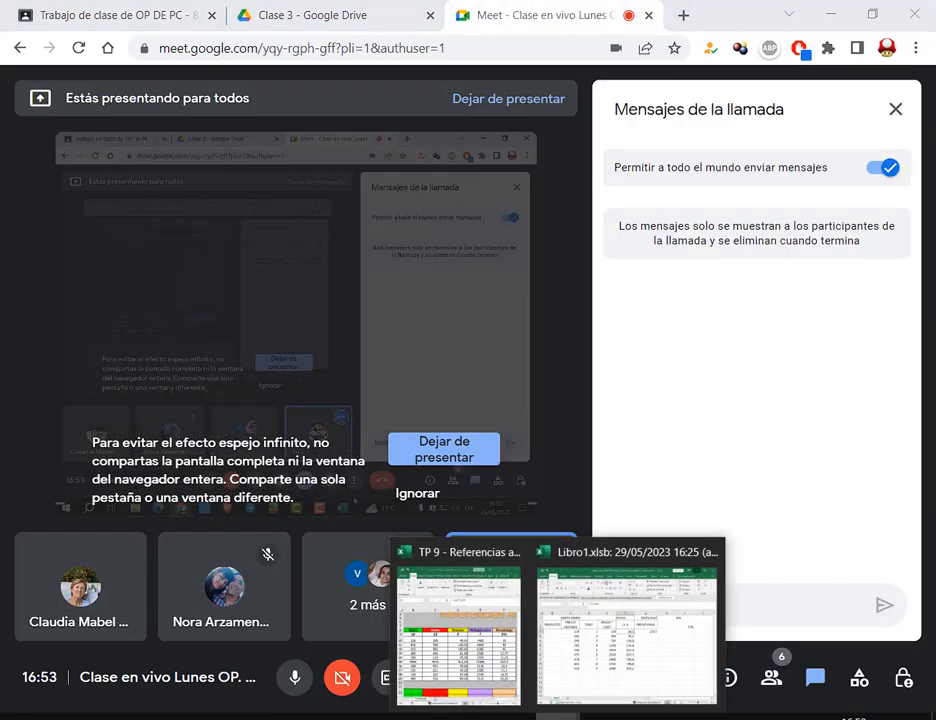
click(455, 625)
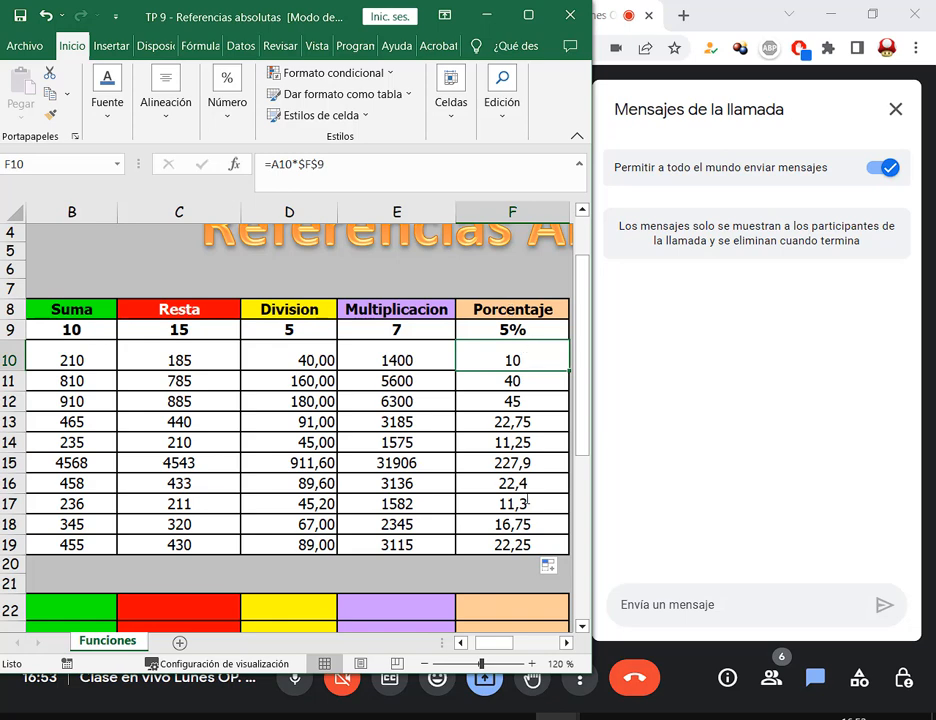
Examine the formulas in F10 and B10, highlighting the absolute reference $B$9 in B10.
double_click(479, 360)
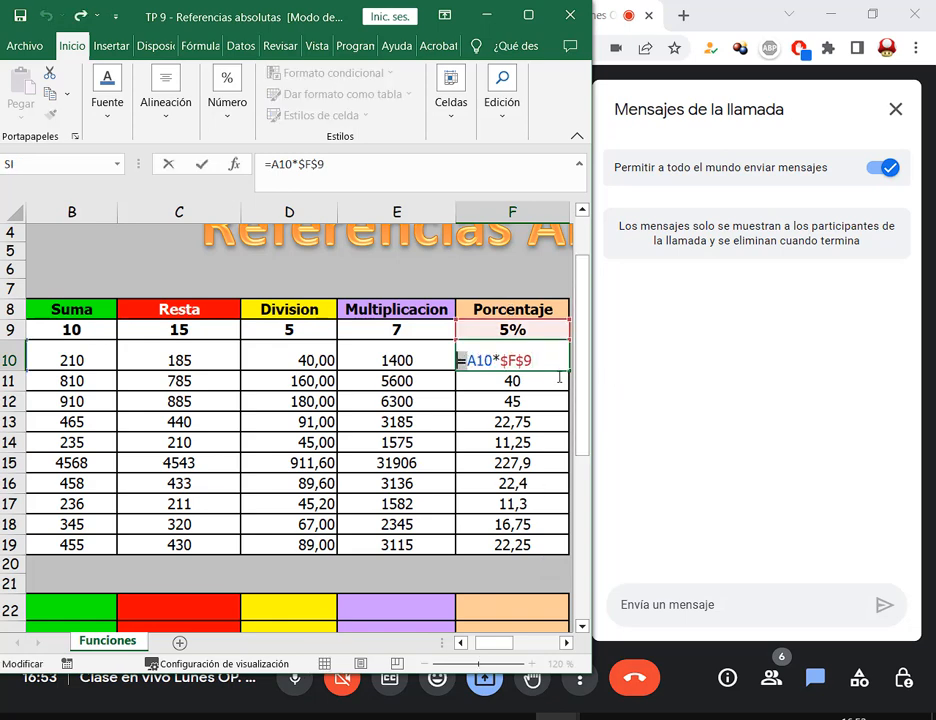
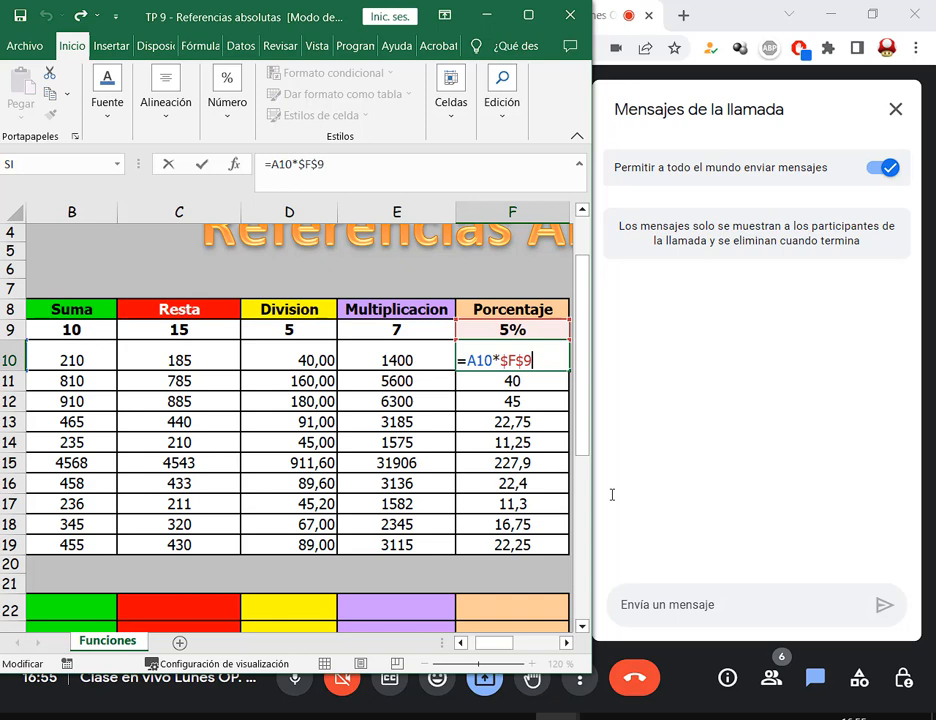
key(ctrl+Return)
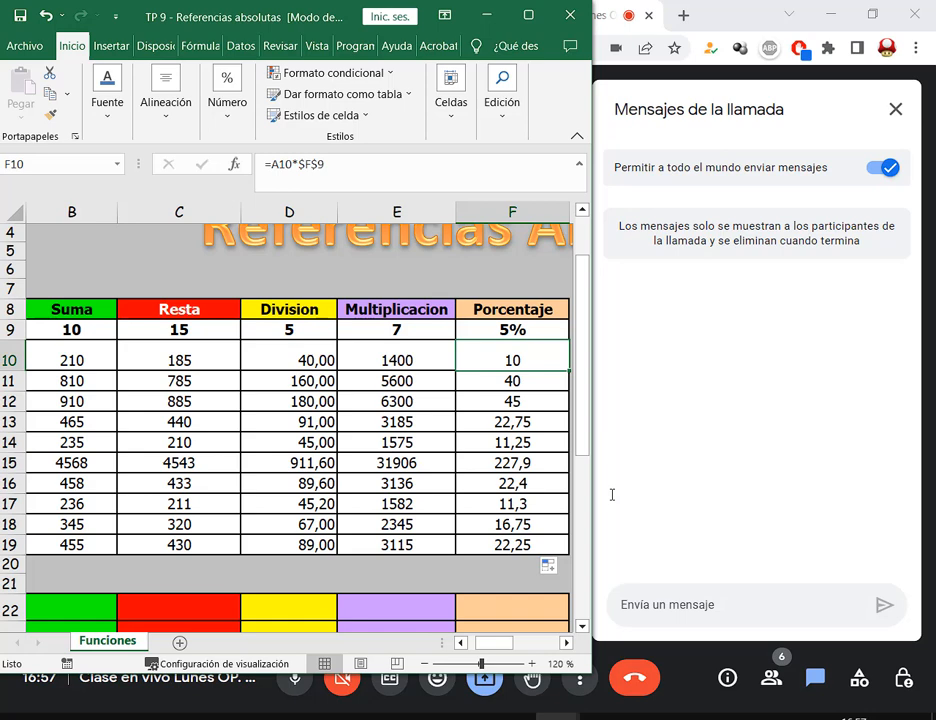
click(461, 643)
click(461, 643)
click(205, 358)
double_click(211, 345)
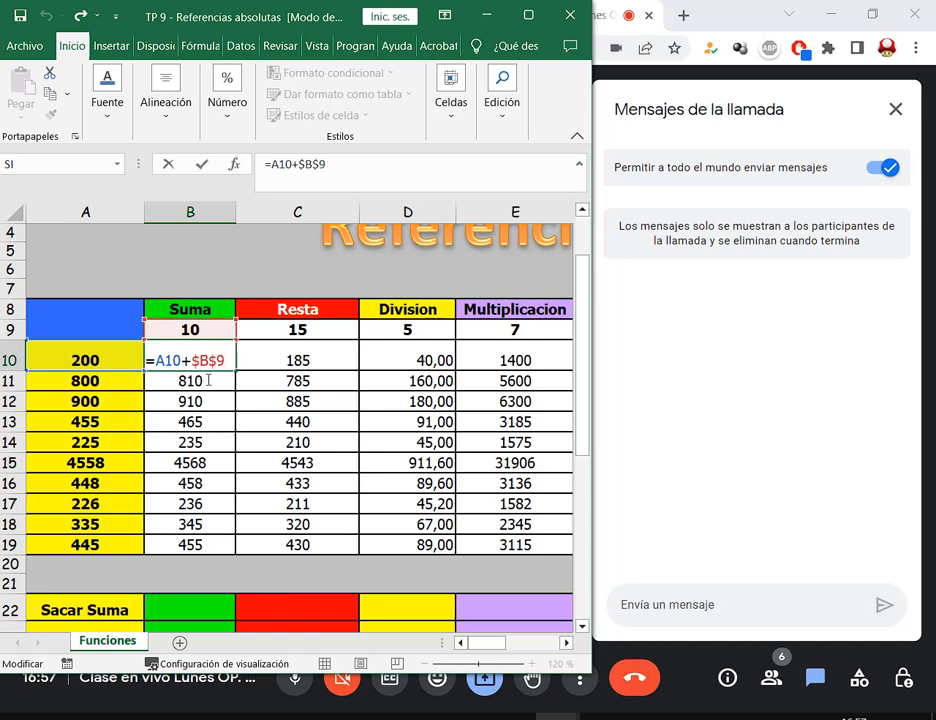
drag(196, 360, 228, 362)
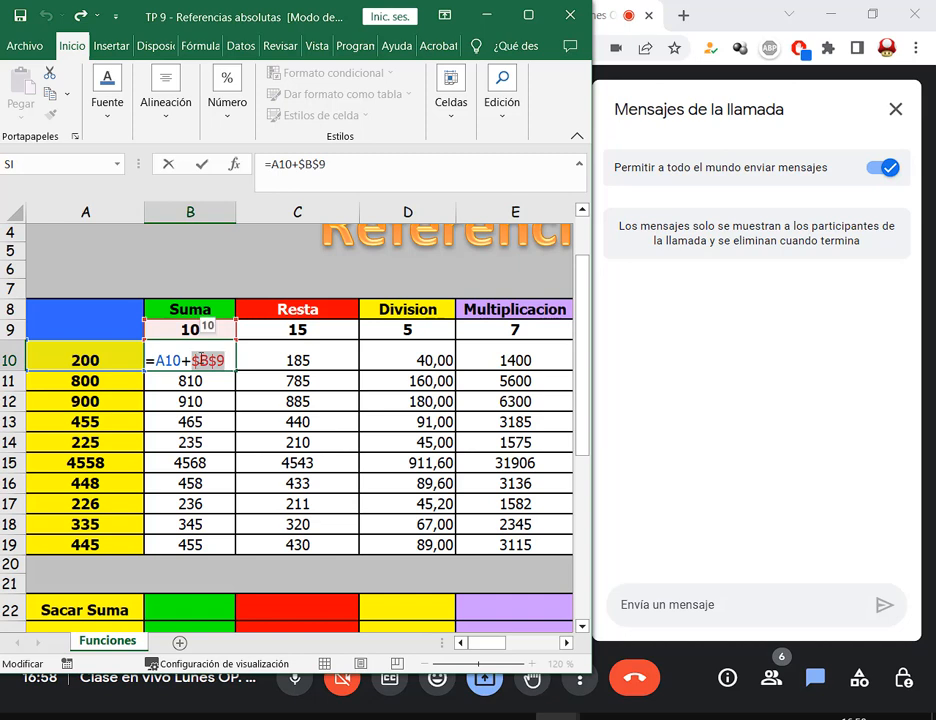
click(227, 361)
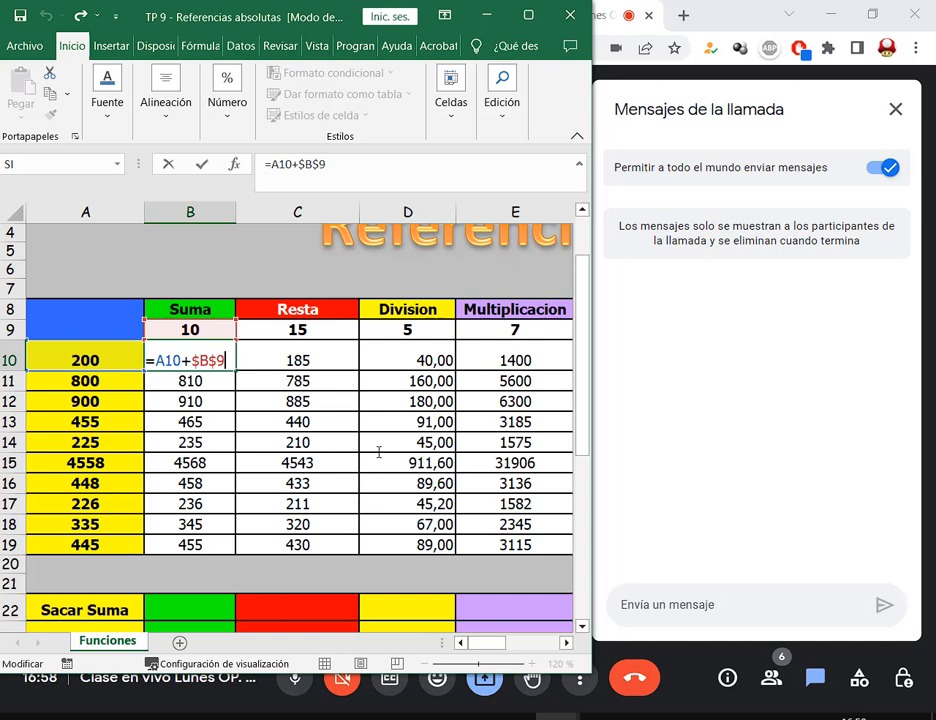
Try to enter B10's formula as =A10+$, and cut it back to =A10+.
key(BackSpace)
key(BackSpace)
key(BackSpace)
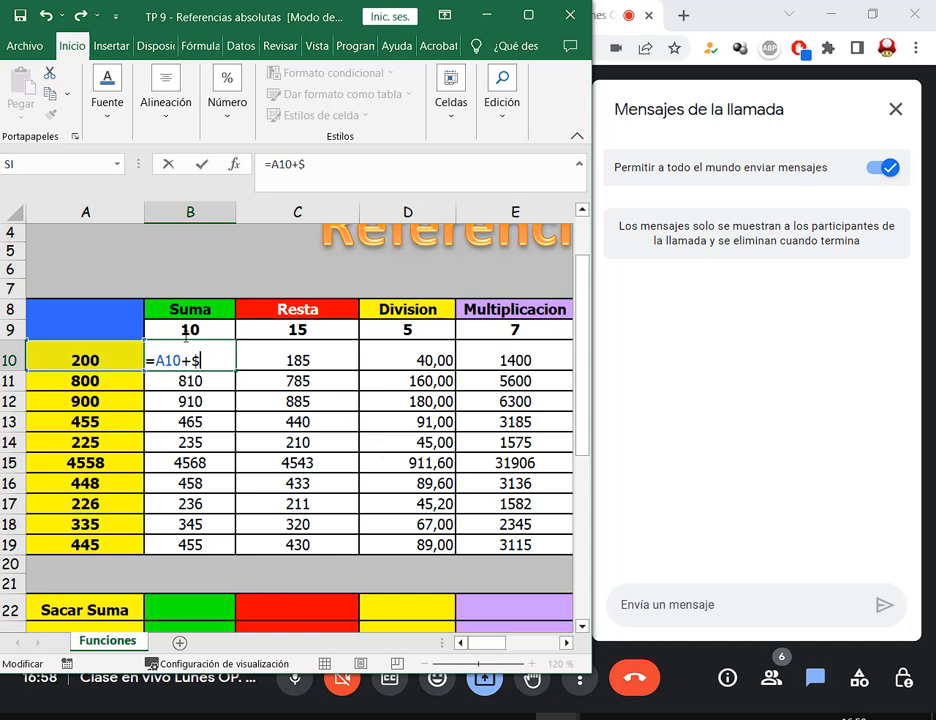
key(Return)
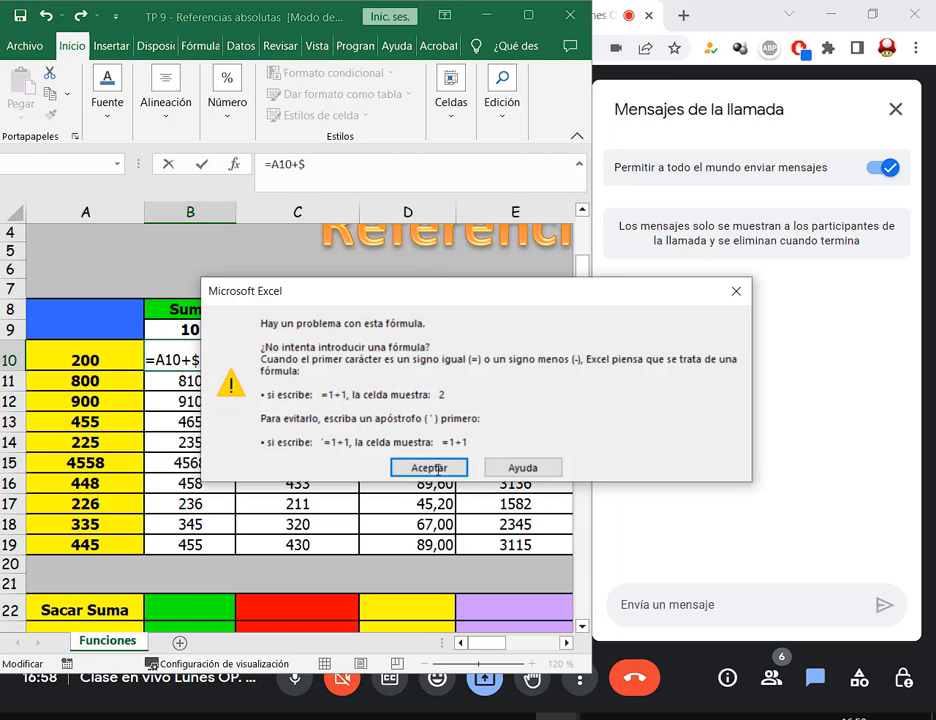
click(447, 468)
click(207, 358)
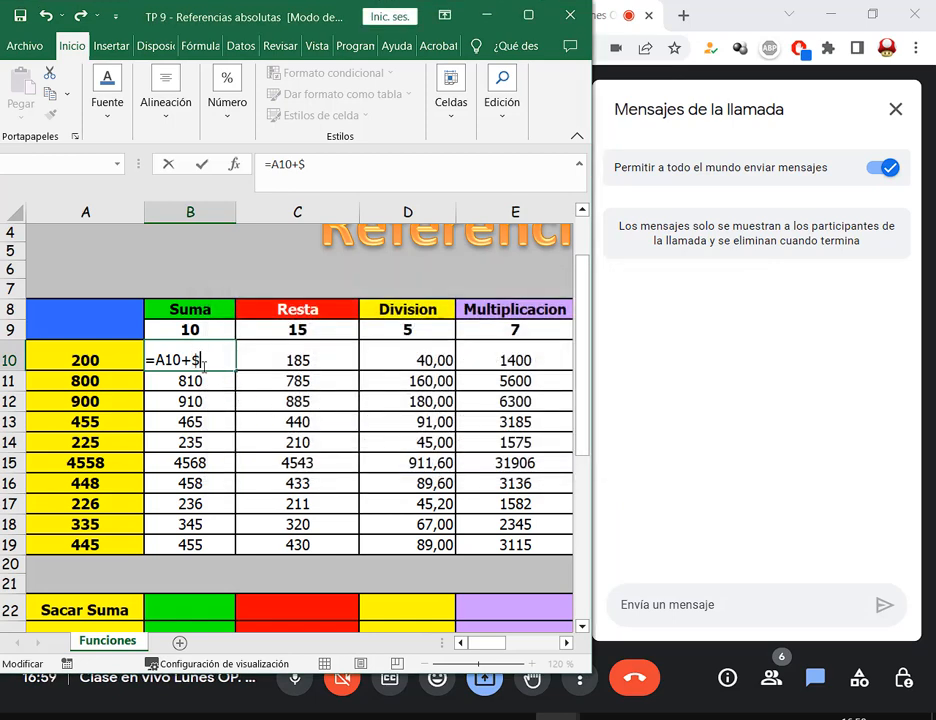
key(BackSpace)
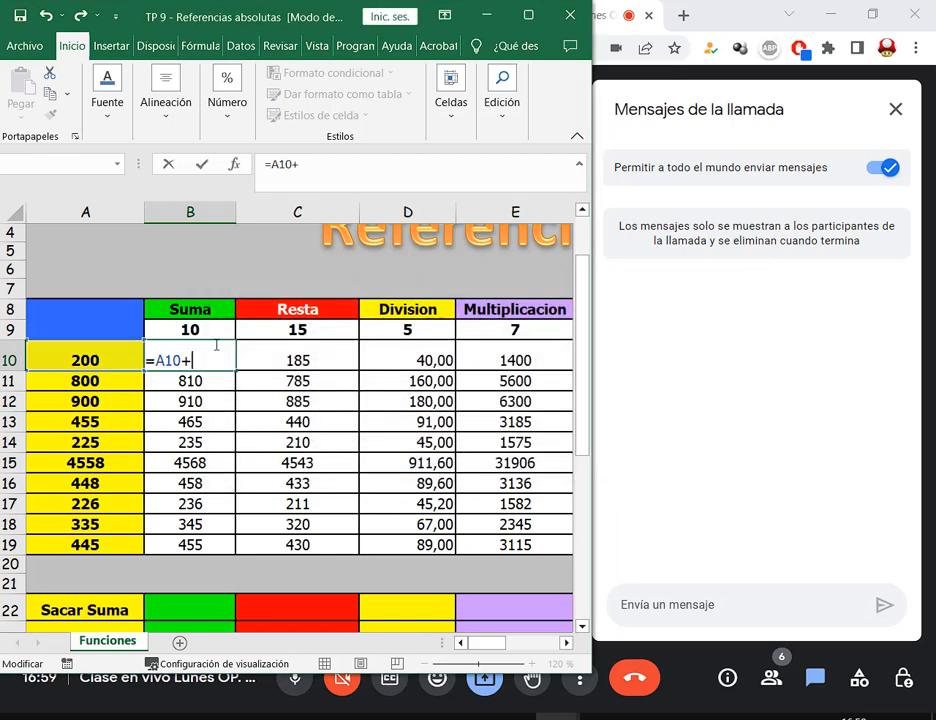
Add a relative reference to B9 in B10's formula twice, removing it each time.
click(215, 330)
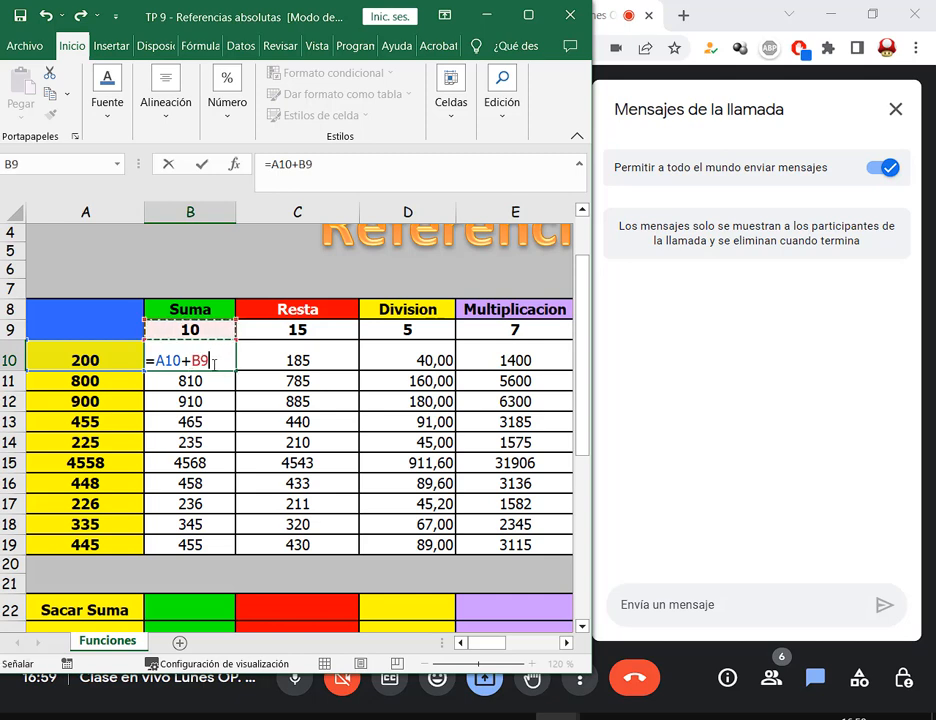
key(BackSpace)
key(BackSpace)
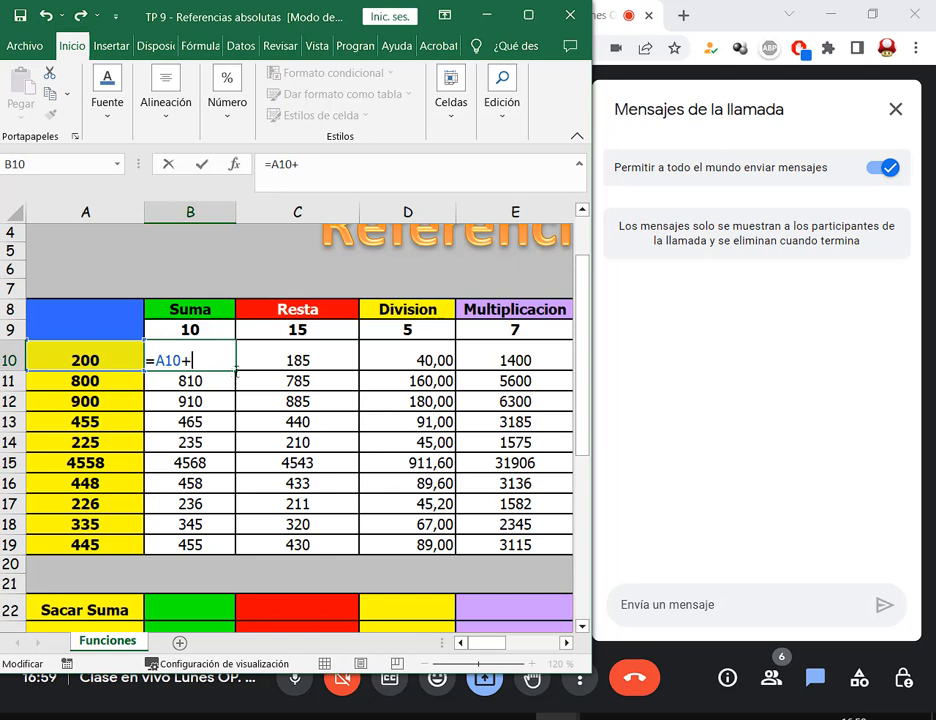
click(207, 322)
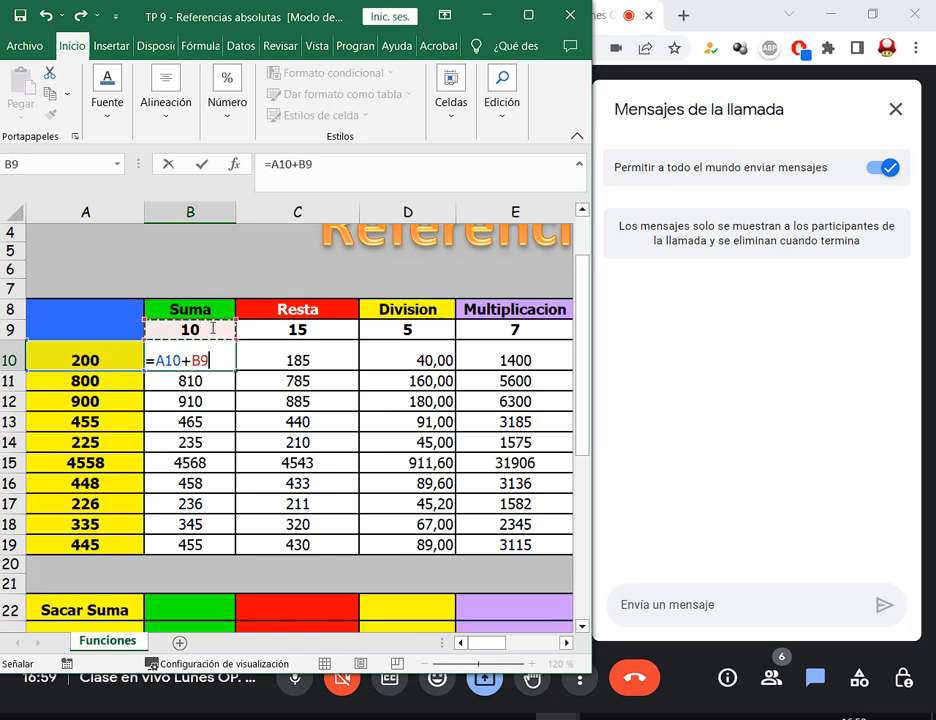
key(BackSpace)
key(BackSpace)
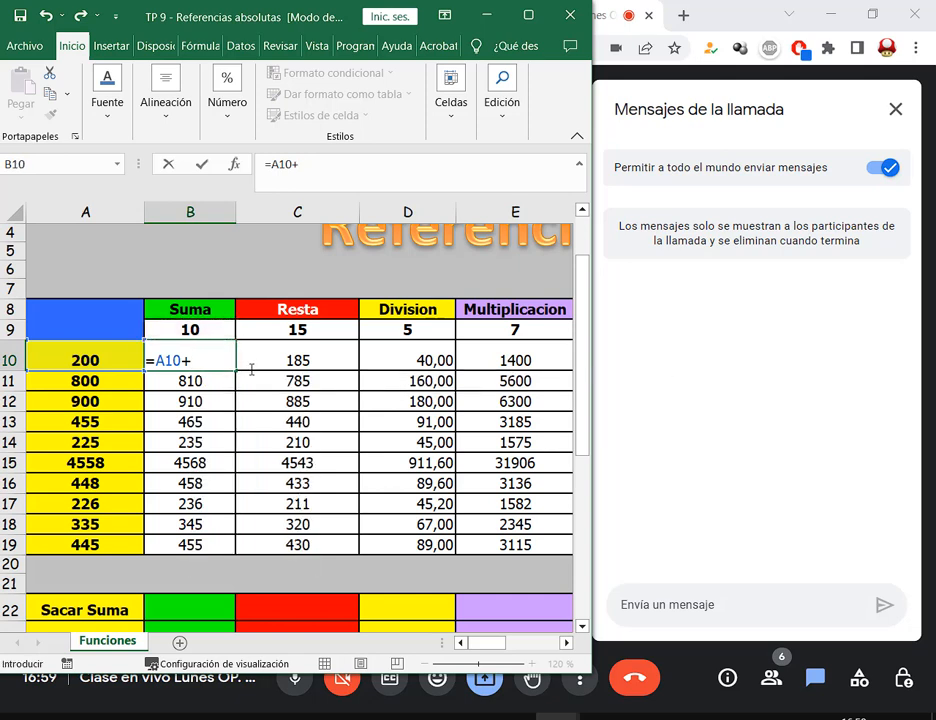
Write the absolute reference $b$9 by hand in B10's formula, and delete it again.
text($b$9)
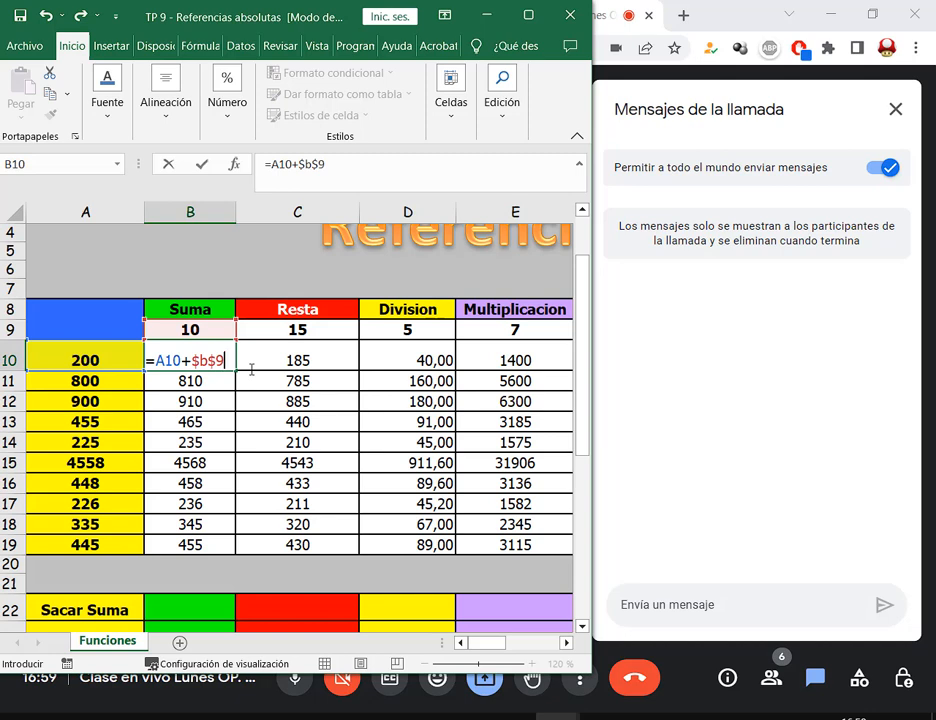
drag(192, 362, 226, 364)
key(BackSpace)
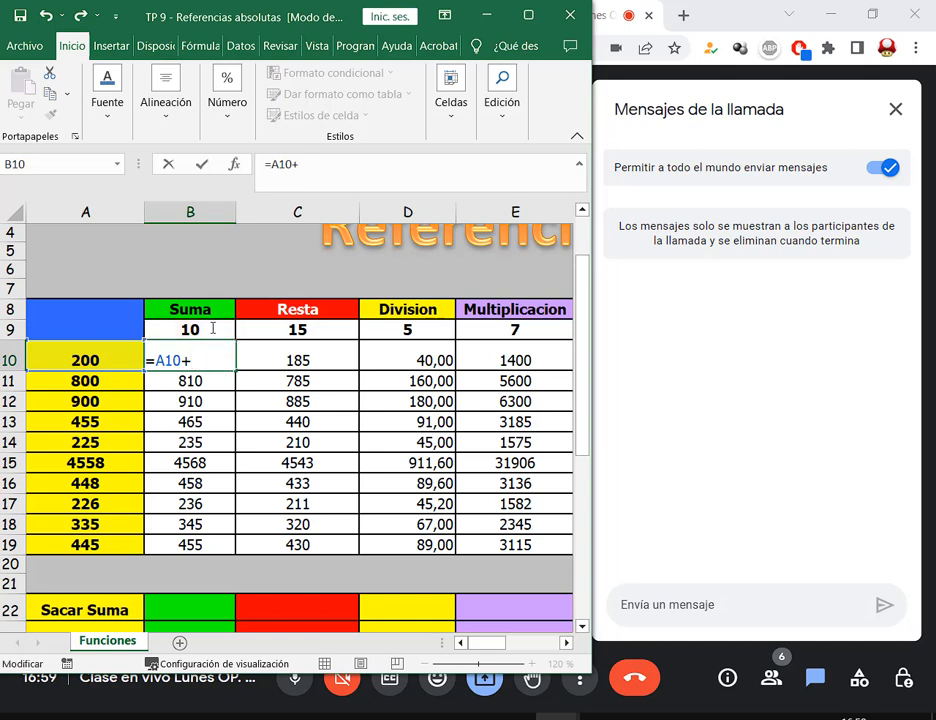
Add B9 to B10's formula and make the reference absolute so it reads =A10+$B$9.
click(212, 328)
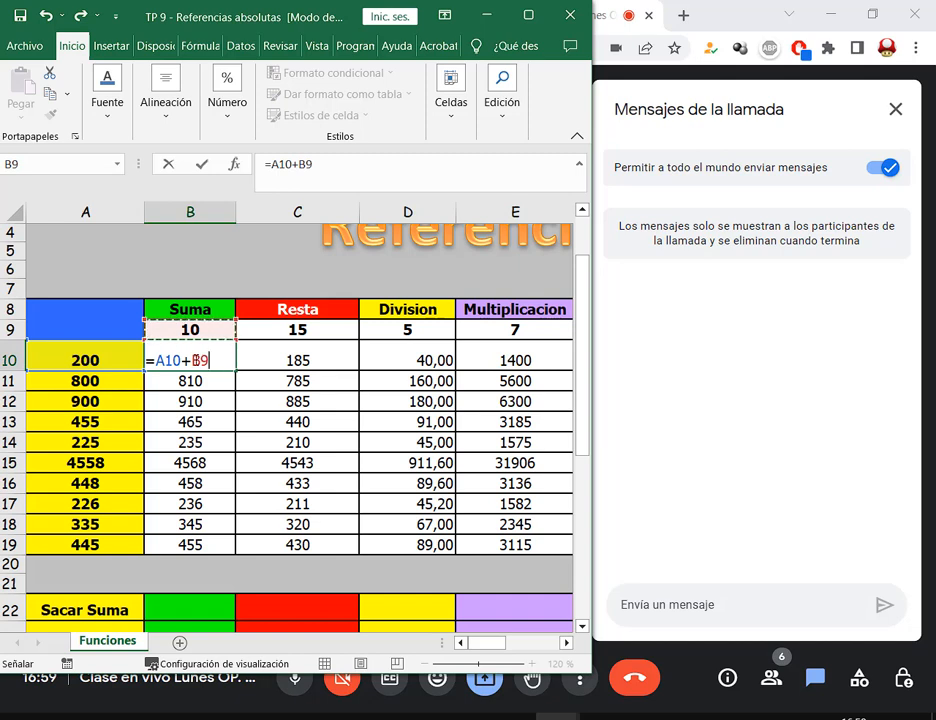
click(300, 164)
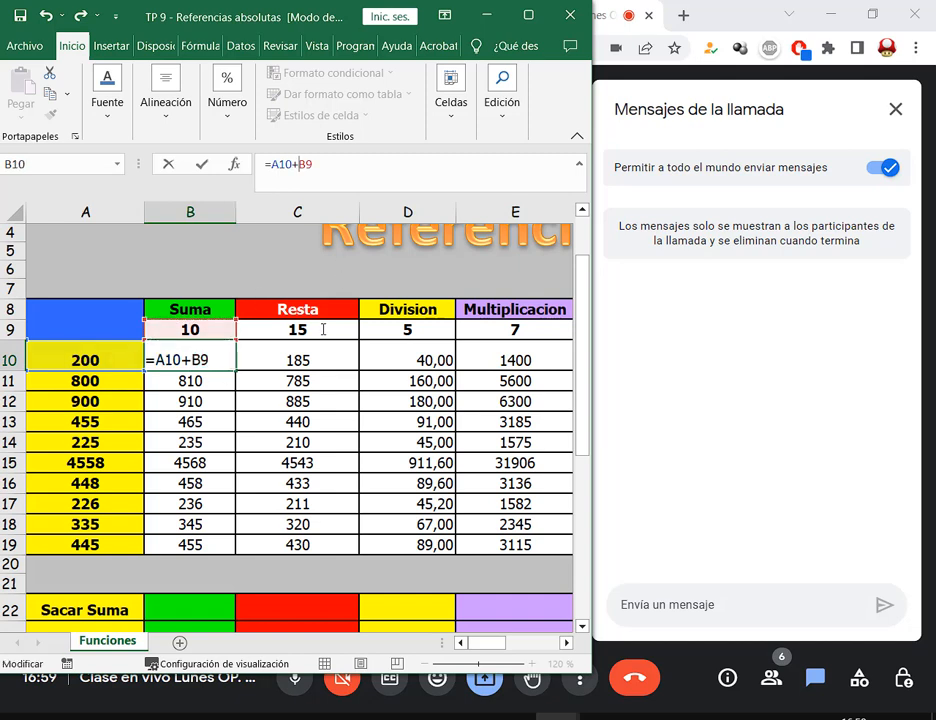
click(193, 361)
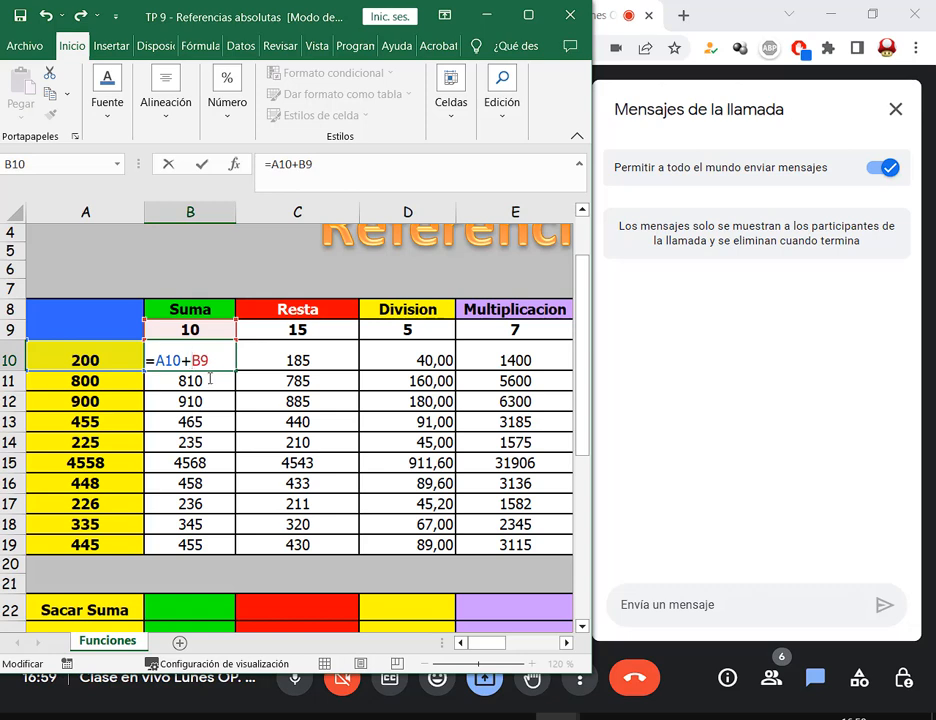
text($)
key(Right)
text($)
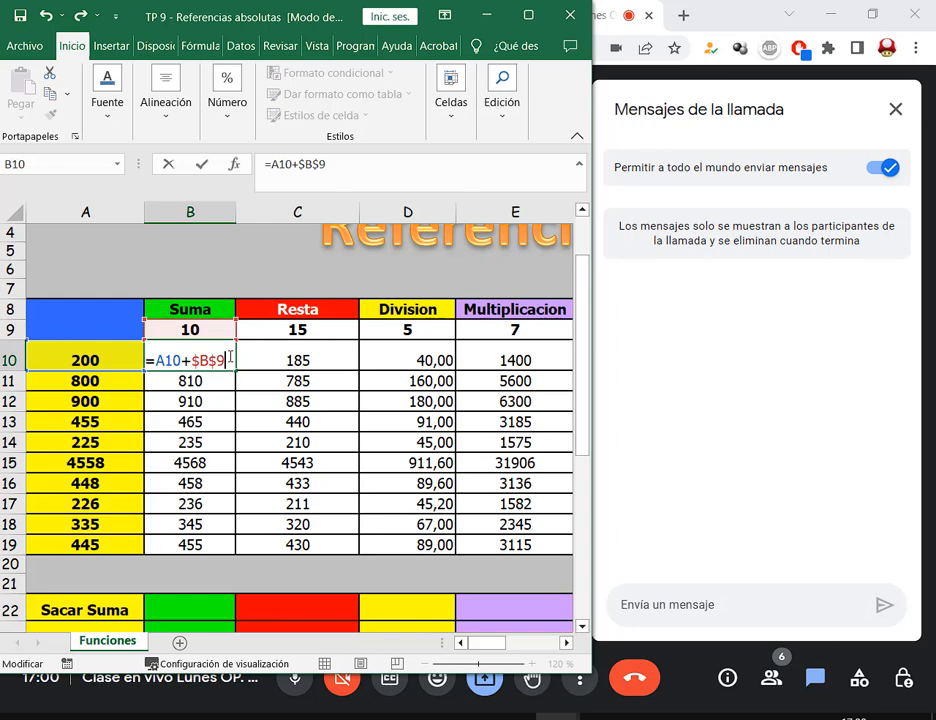
Confirm B10's formula and add a second worksheet to the workbook, returning to the Funciones sheet.
key(ctrl+Return)
double_click(365, 17)
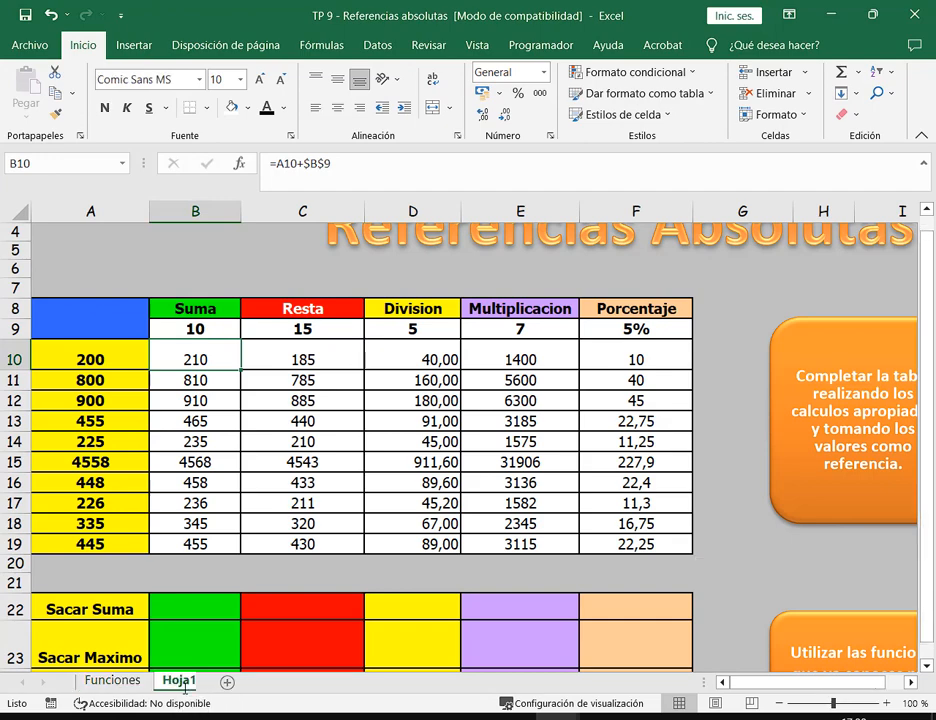
click(185, 684)
click(130, 680)
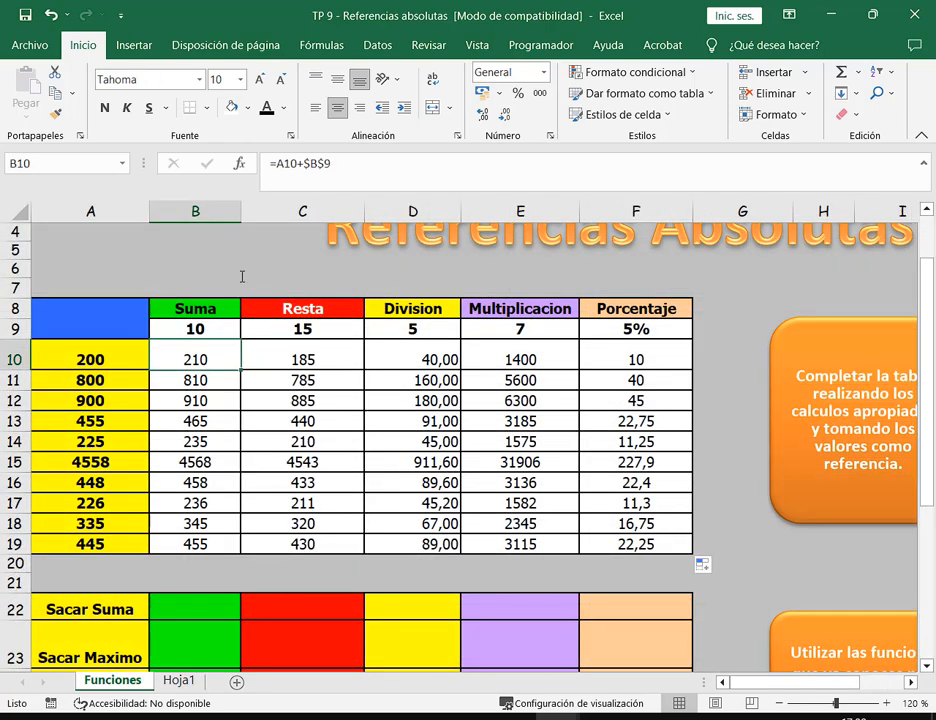
Copy the Suma header and its value from B8:B9 of Funciones into Hoja1 starting at B1.
drag(195, 308, 195, 329)
key(ctrl+c)
click(180, 680)
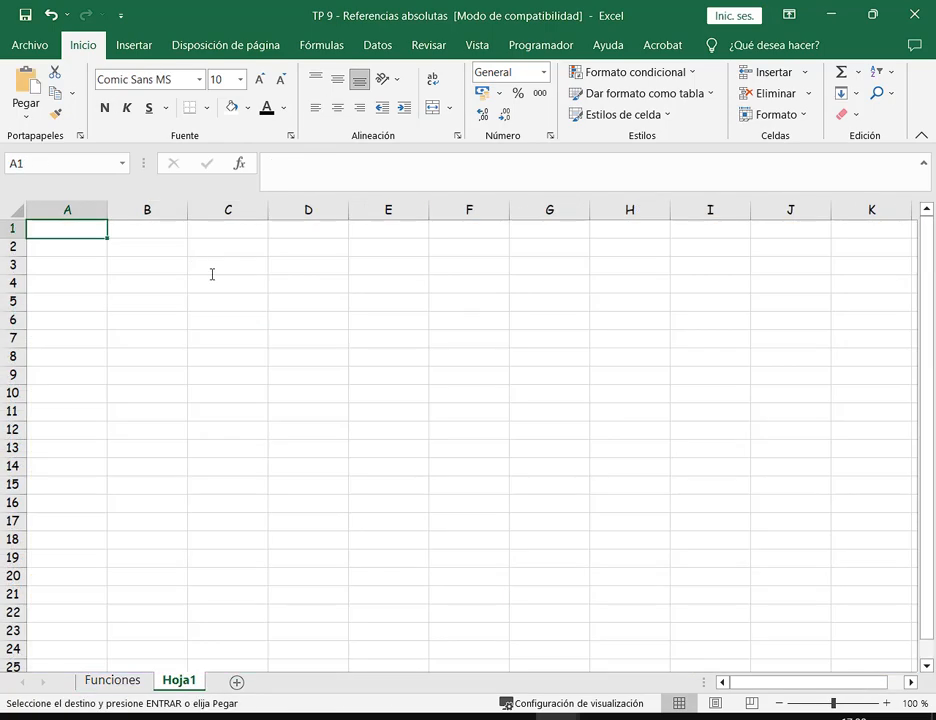
click(161, 232)
key(ctrl+v)
key(Escape)
click(172, 256)
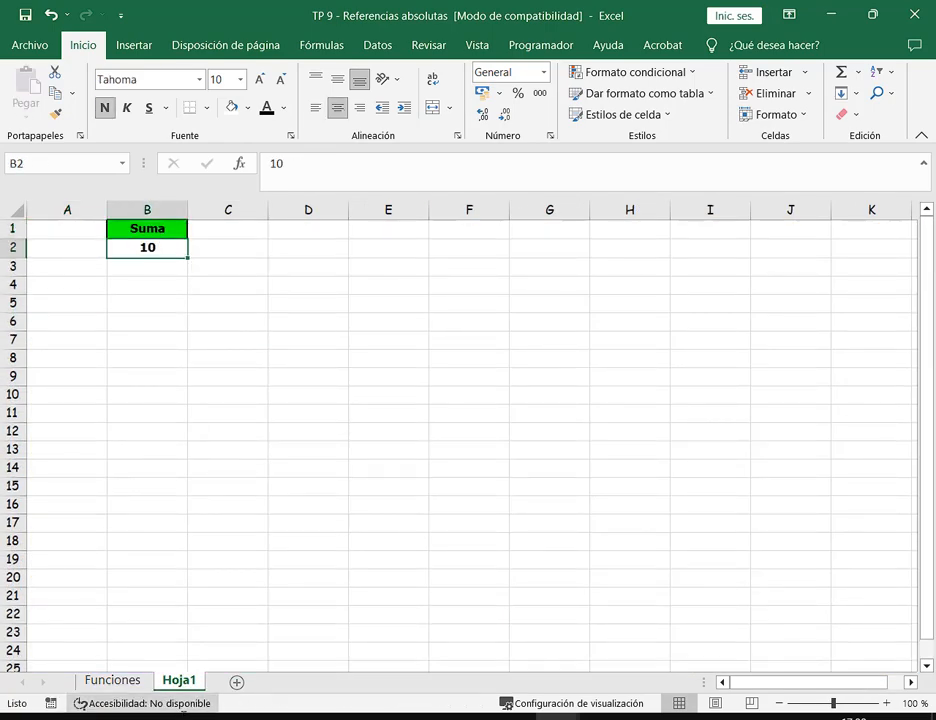
Rewrite B10's formula on Funciones as =A10+Hoja1!B2, picking the second reference from Hoja1.
click(126, 678)
click(202, 358)
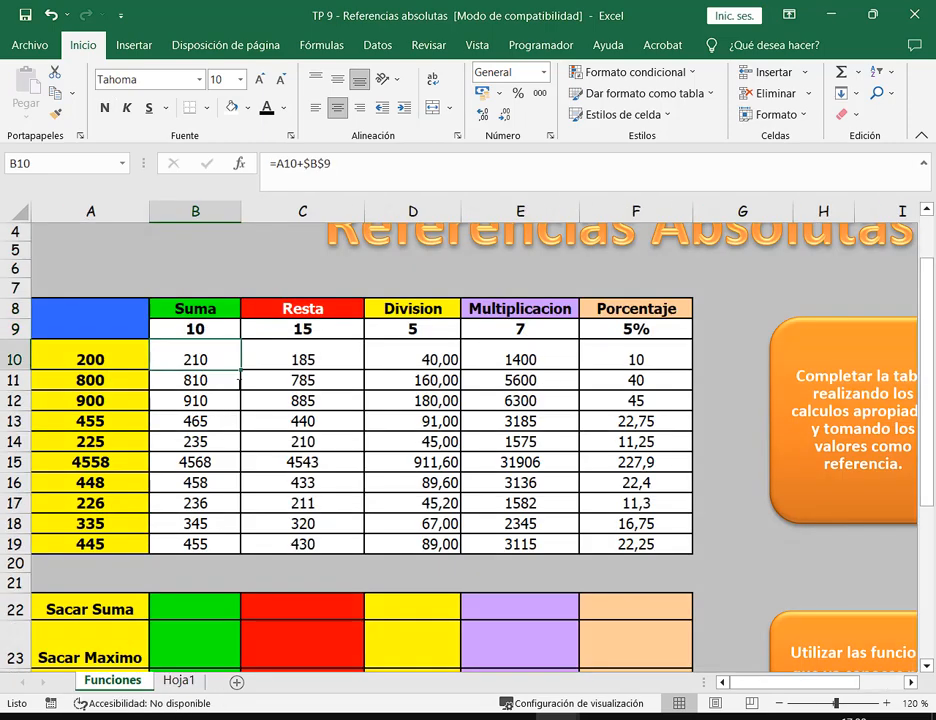
text(=)
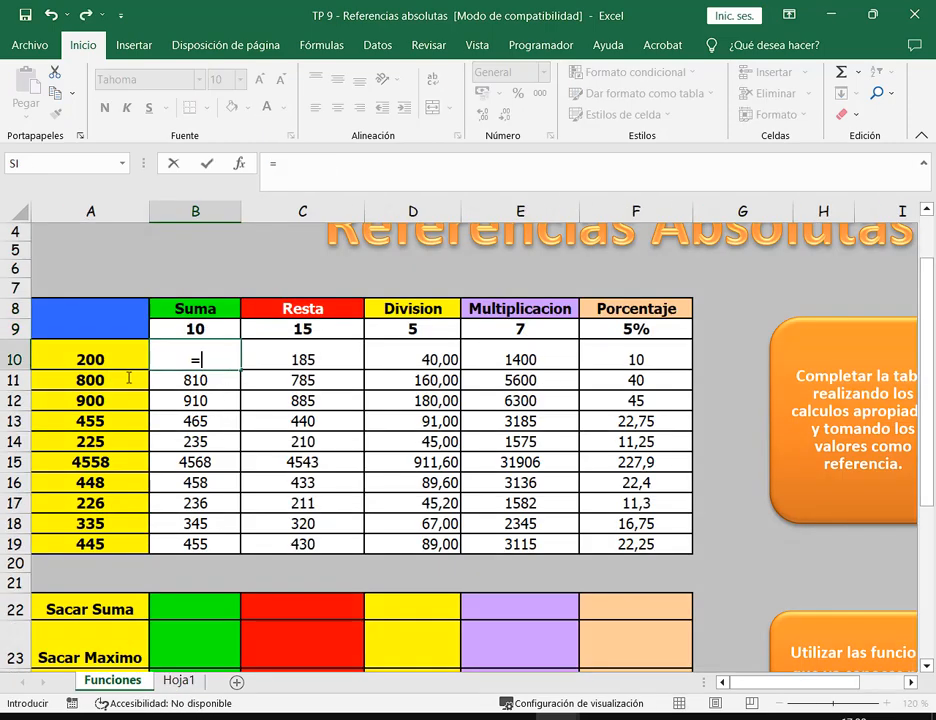
click(118, 360)
text(+)
click(179, 680)
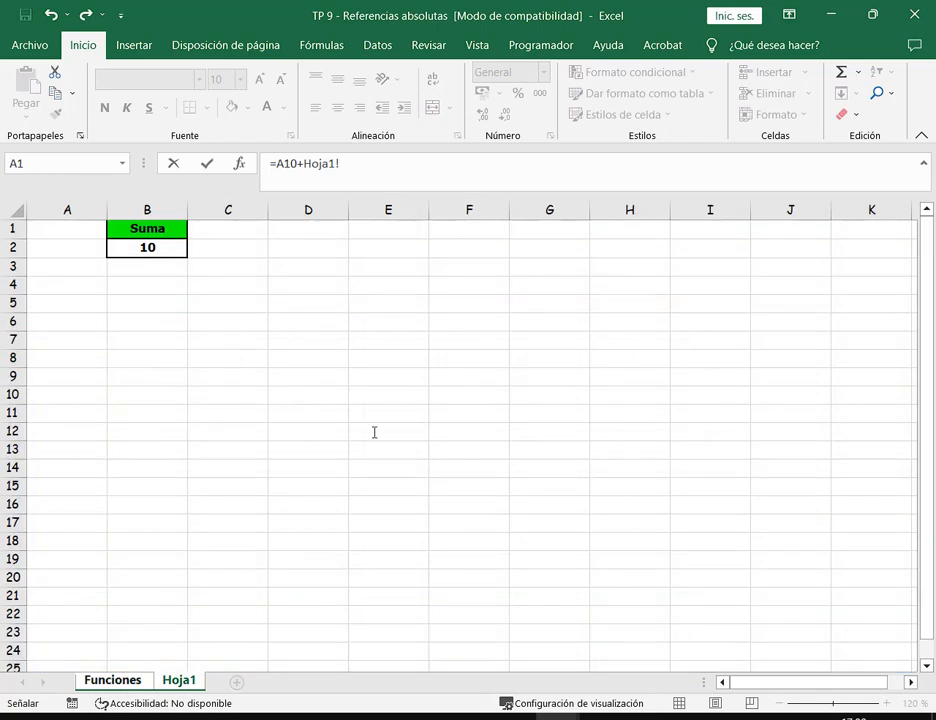
click(170, 248)
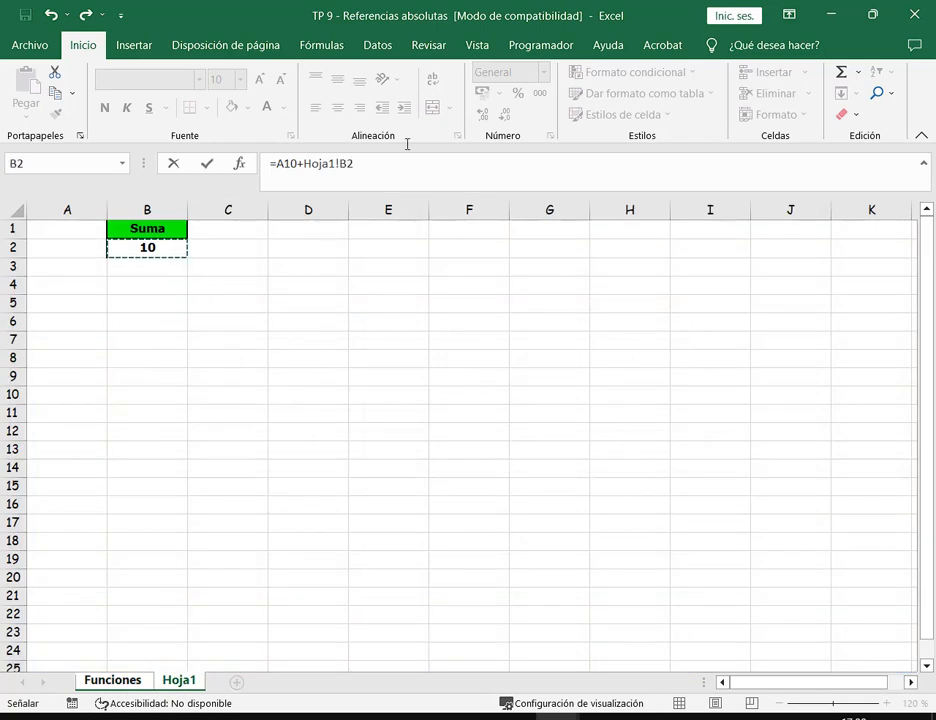
drag(269, 152, 374, 177)
drag(316, 122, 316, 150)
drag(177, 625, 177, 668)
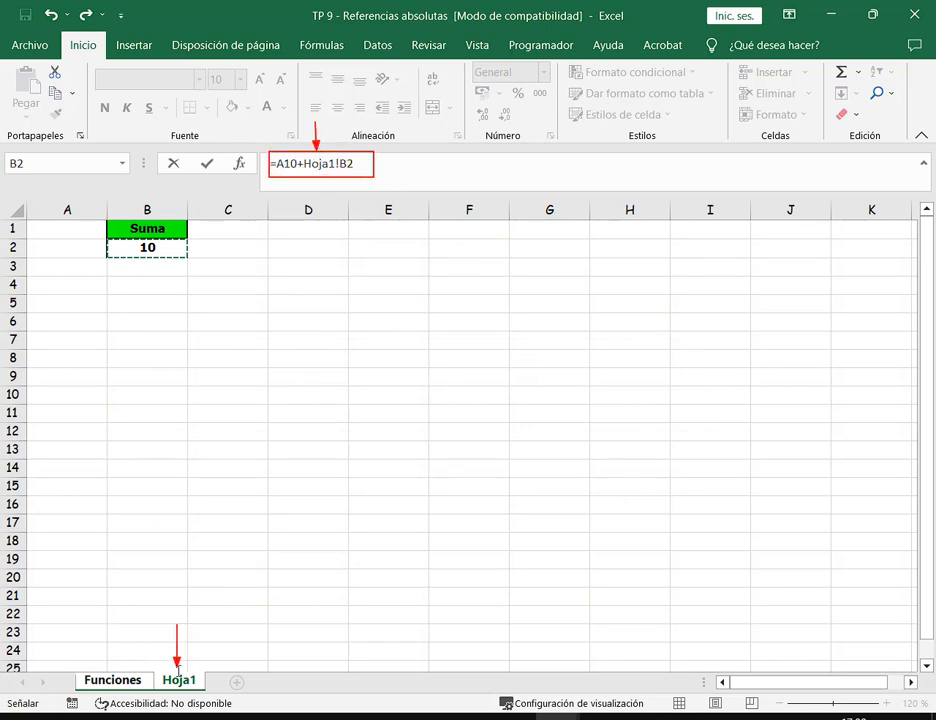
key(Escape)
Delete the Hoja1!B2 reference from B10's formula and pick cell B2 of Hoja1 again.
click(354, 161)
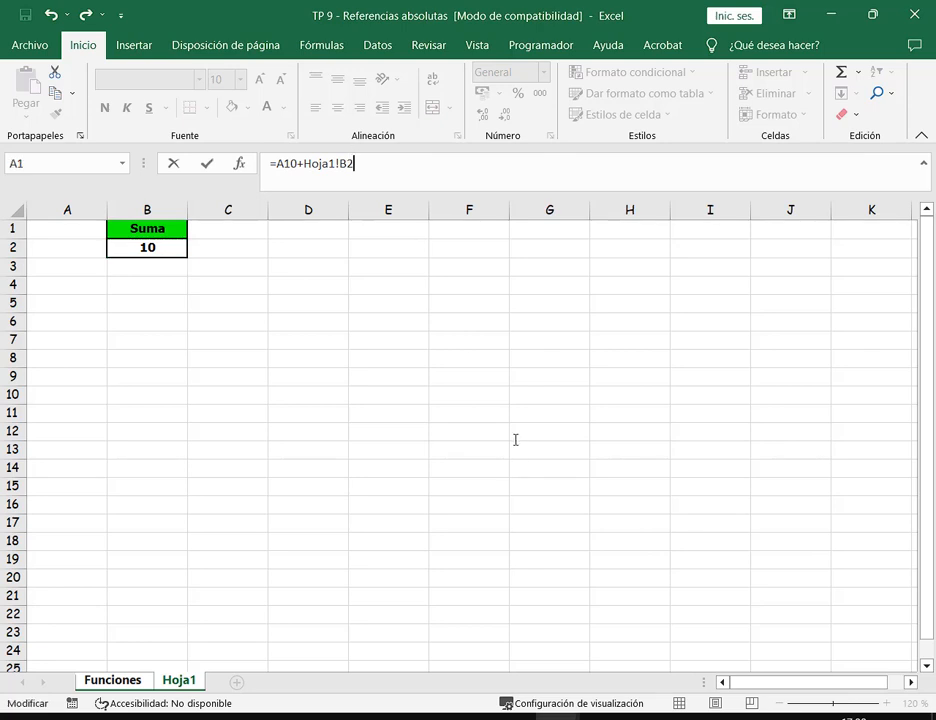
click(340, 164)
drag(302, 163, 366, 163)
key(ctrl+Page_Up)
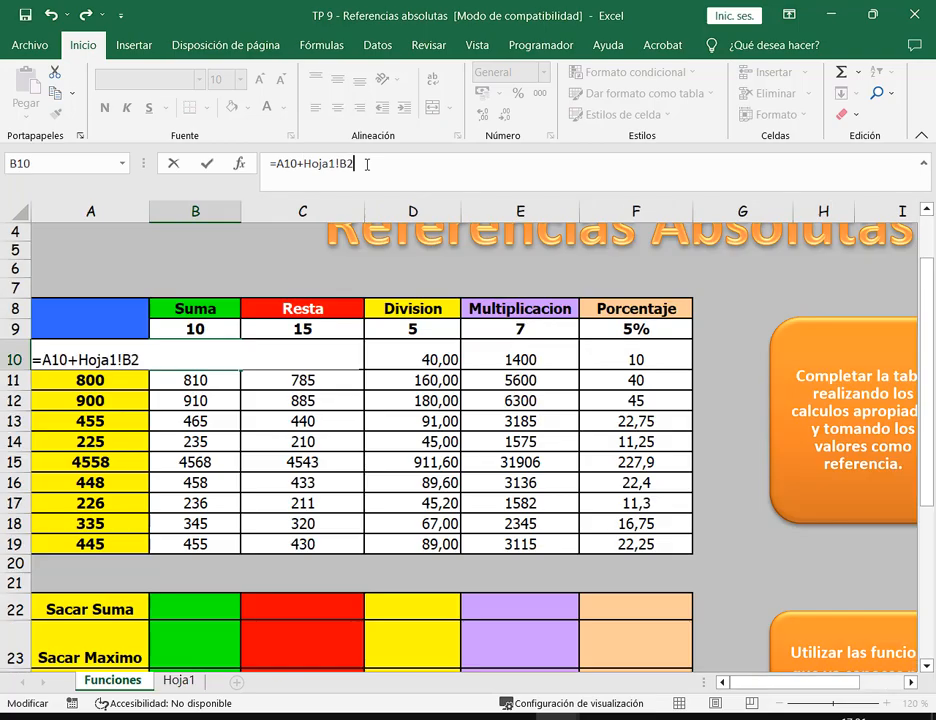
click(180, 680)
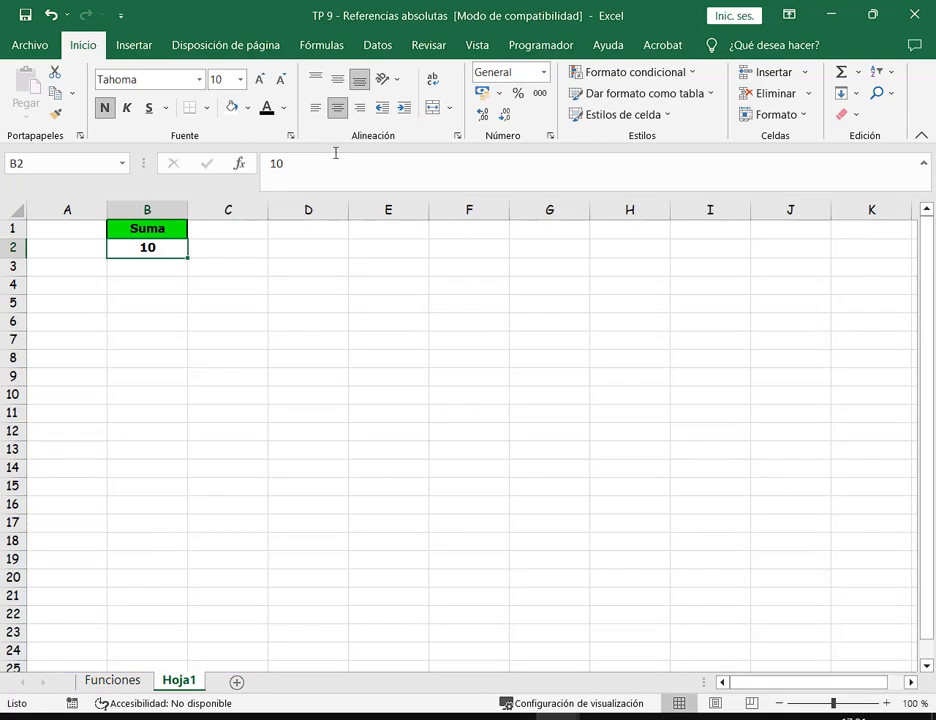
click(108, 680)
click(349, 163)
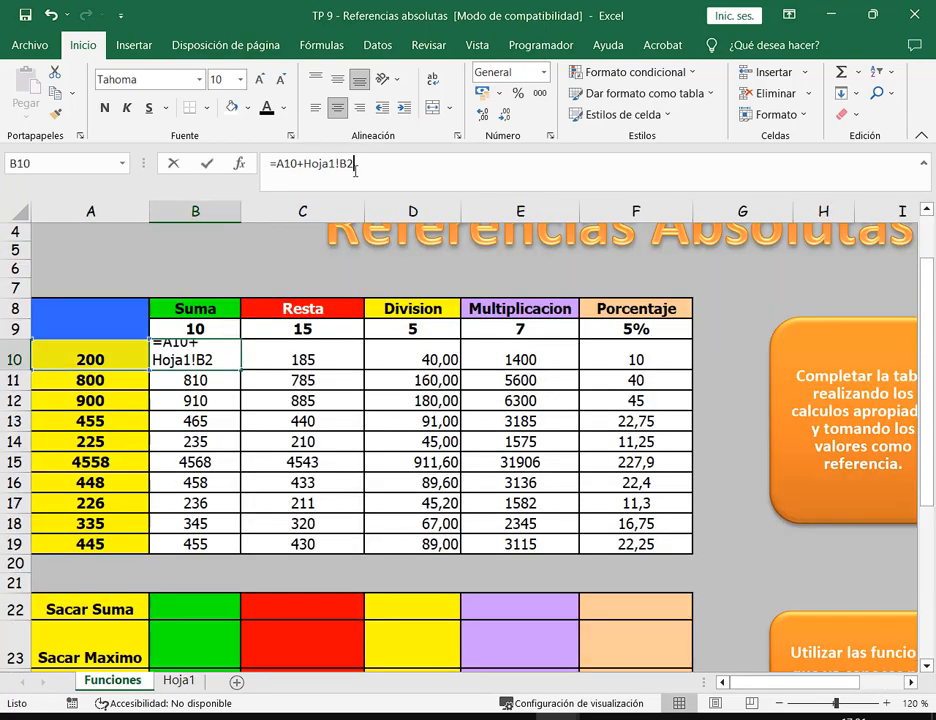
drag(304, 162, 402, 160)
key(BackSpace)
click(180, 680)
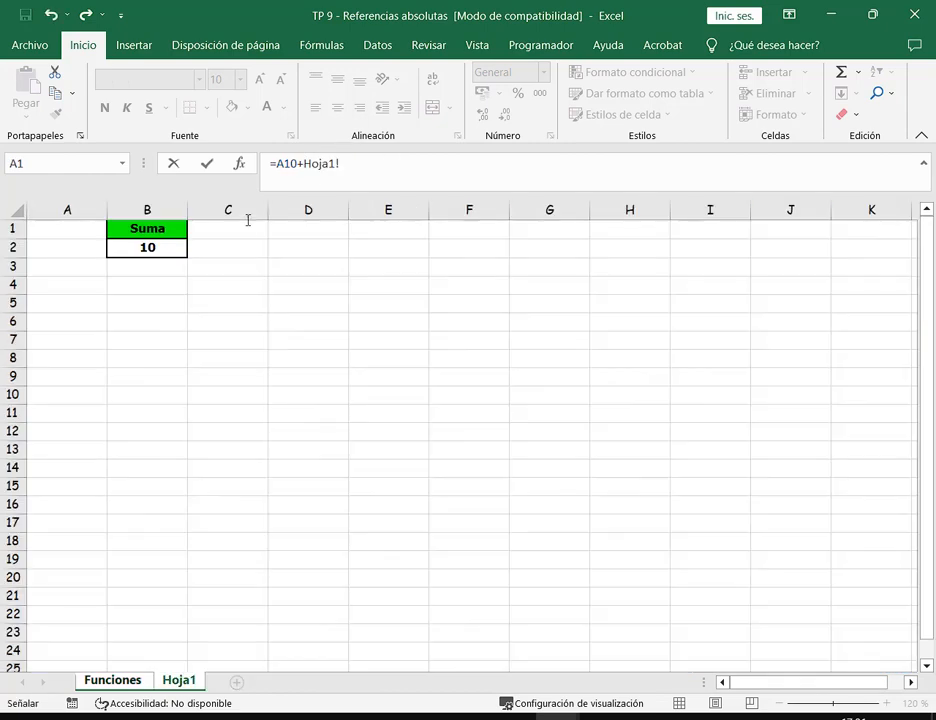
click(172, 249)
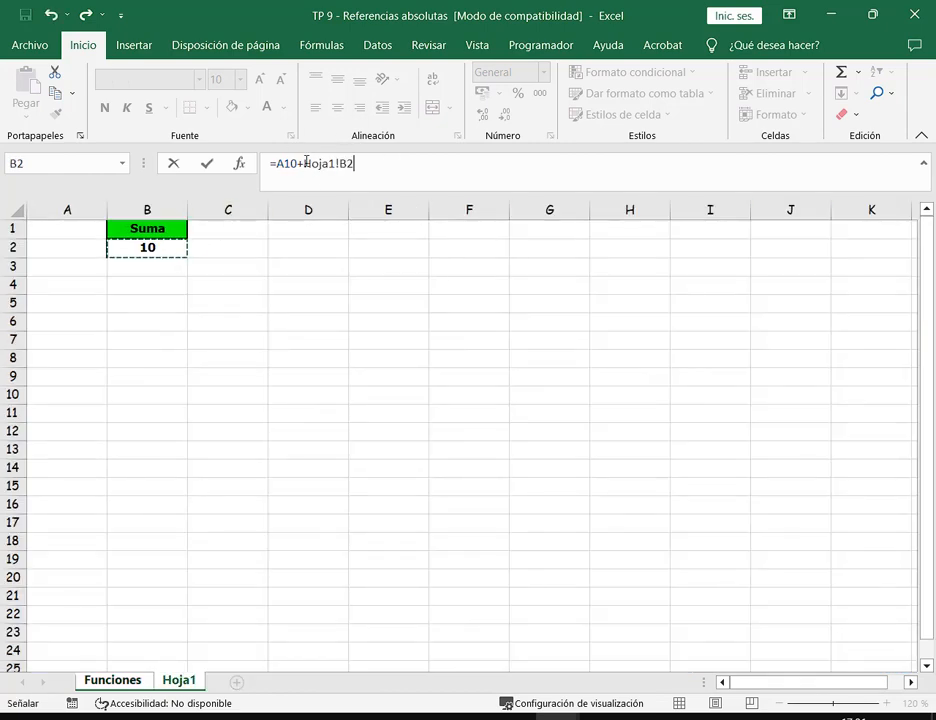
Try pointing the second reference in B10's formula at the Funciones sheet, including the range B23:B24.
click(131, 680)
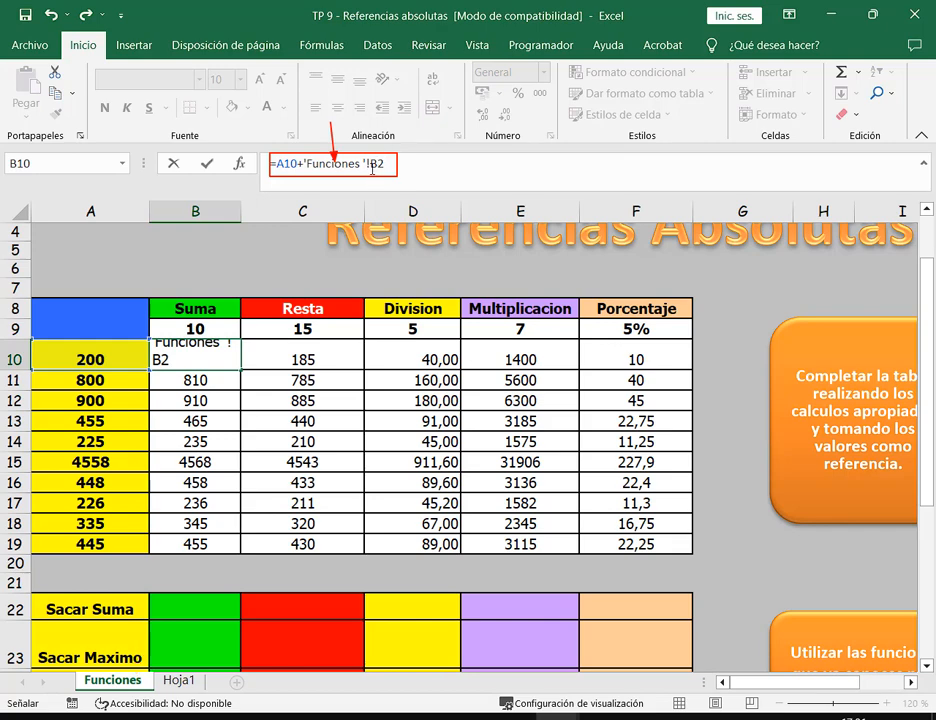
click(180, 672)
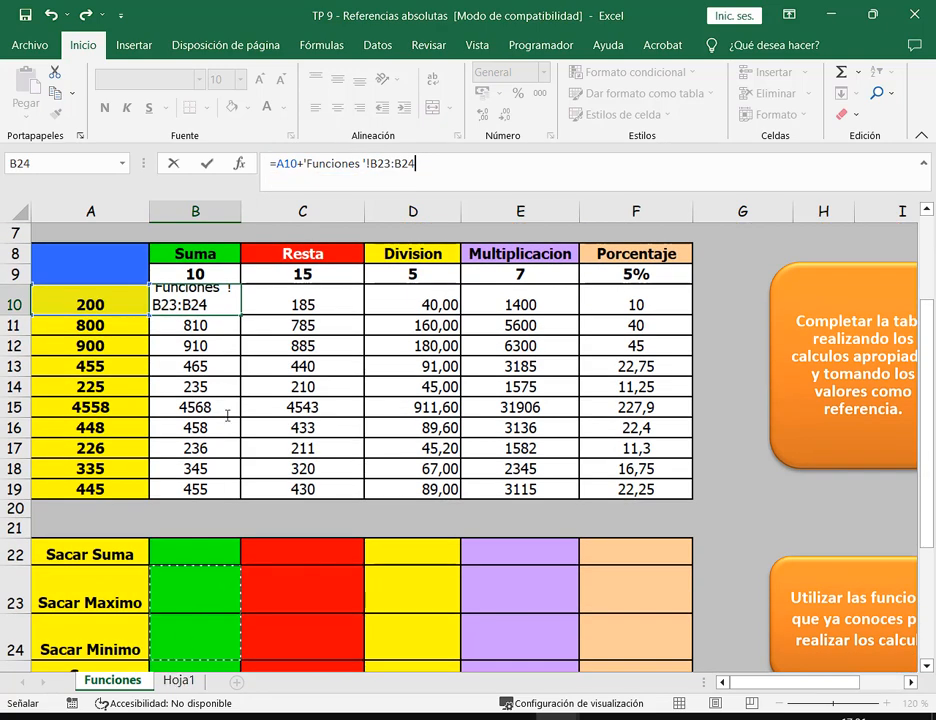
scroll(226, 400, up, 2)
click(179, 680)
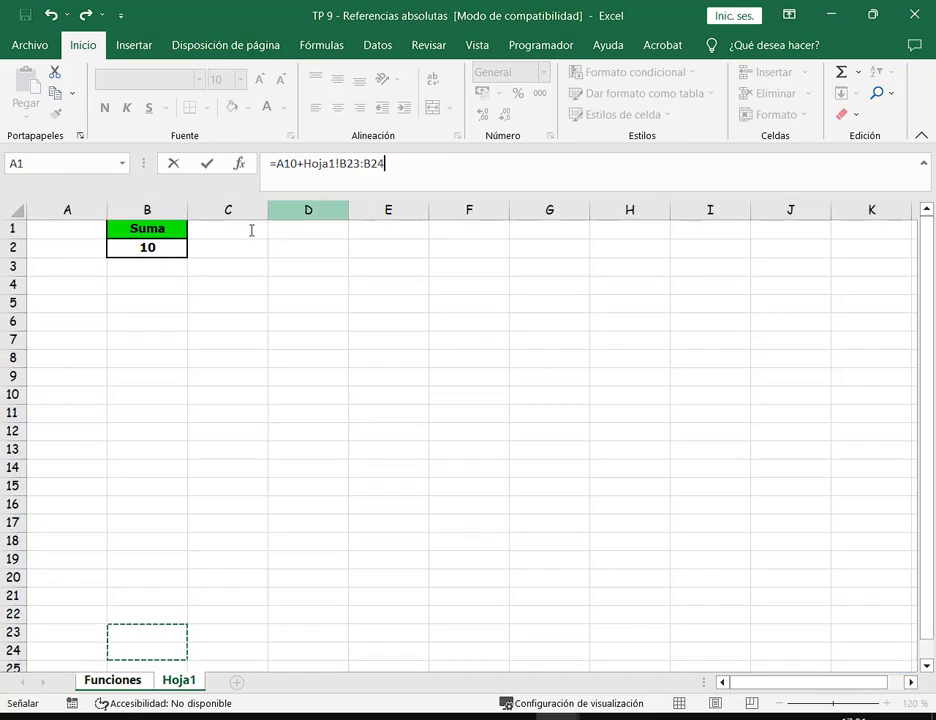
Replace the second reference with cell B2 of Hoja1, make it absolute, and enter B10's formula as =A10+Hoja1!$B$2.
drag(305, 163, 430, 163)
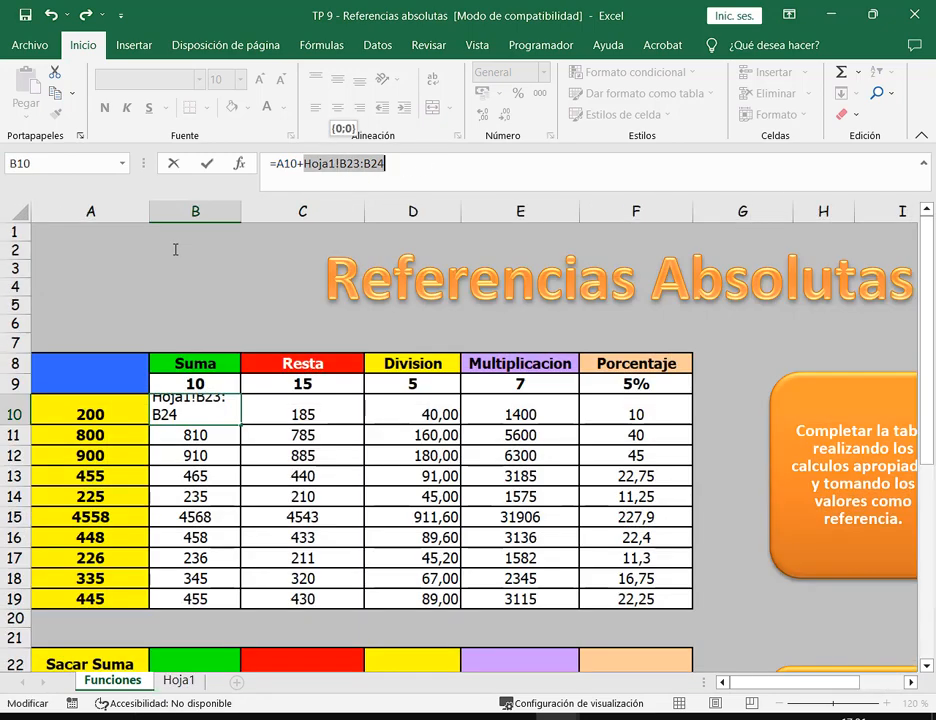
click(179, 680)
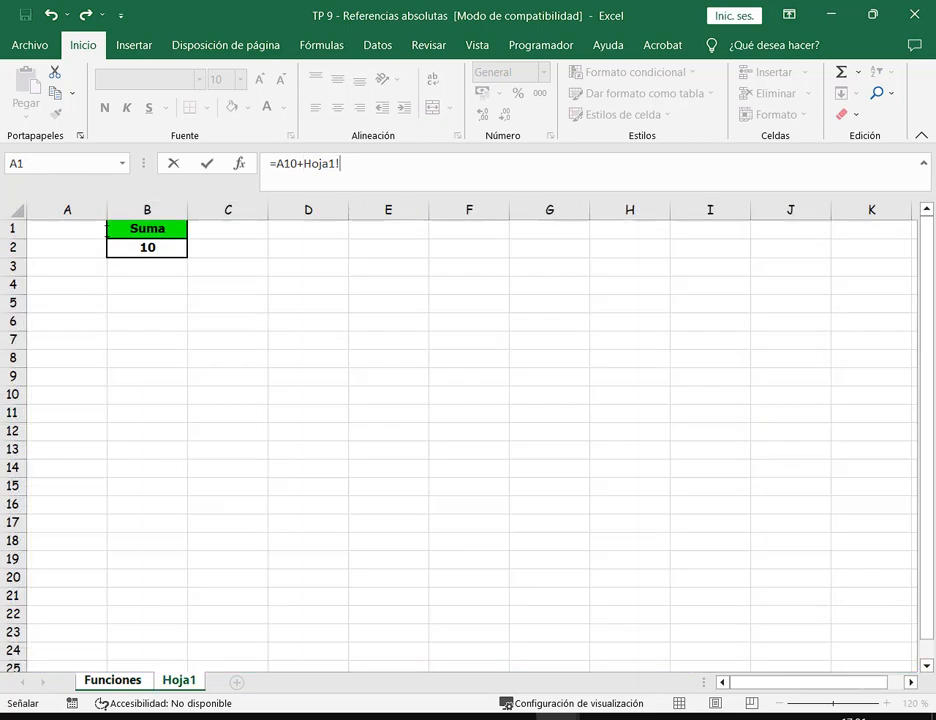
click(146, 250)
click(345, 163)
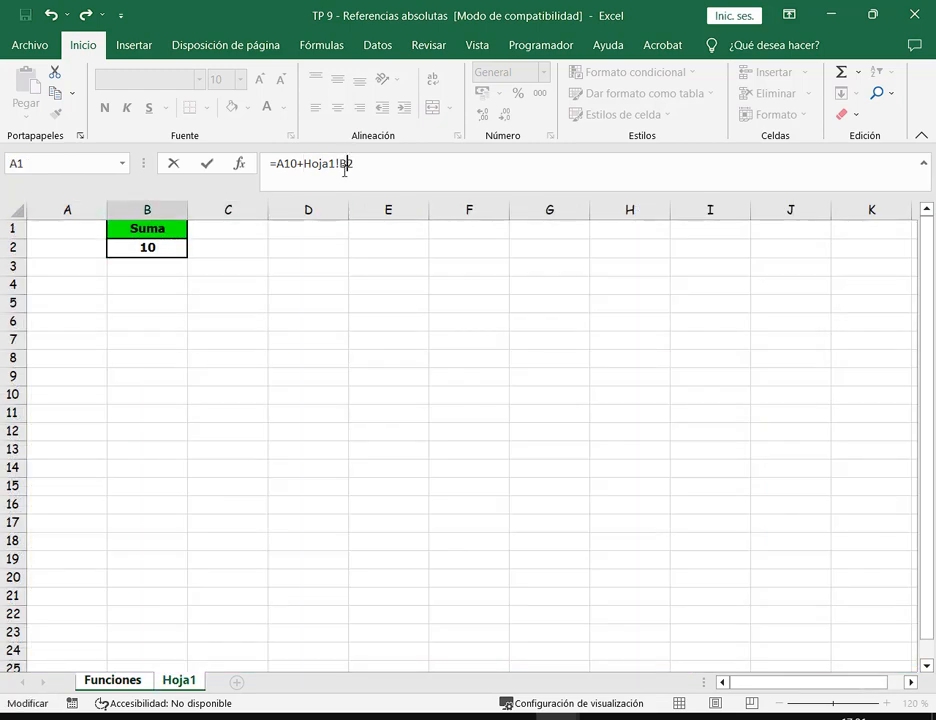
key(F4)
key(Return)
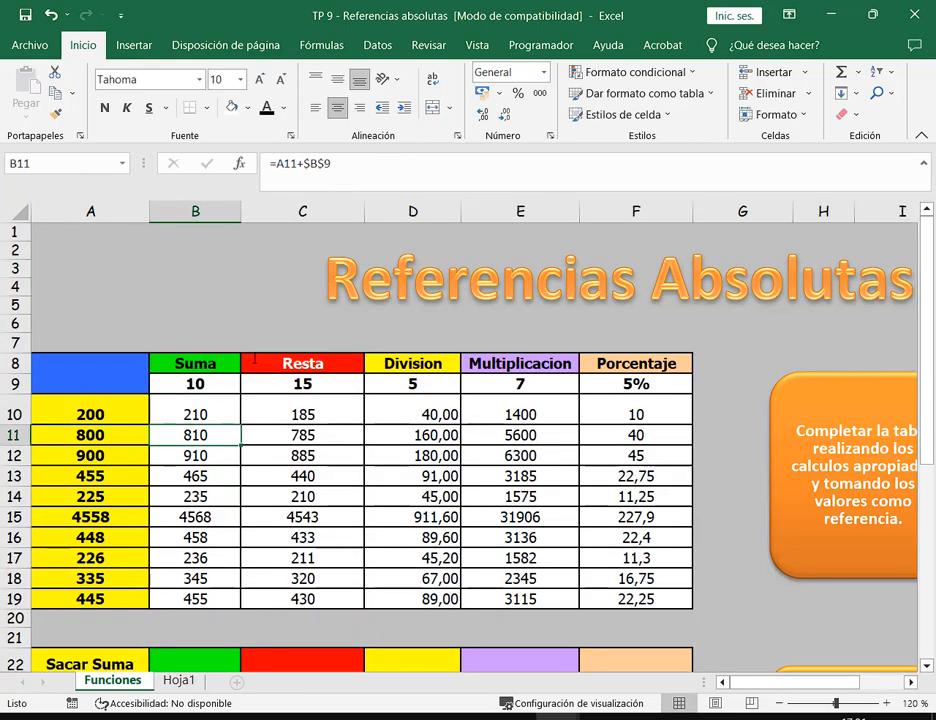
key(Up)
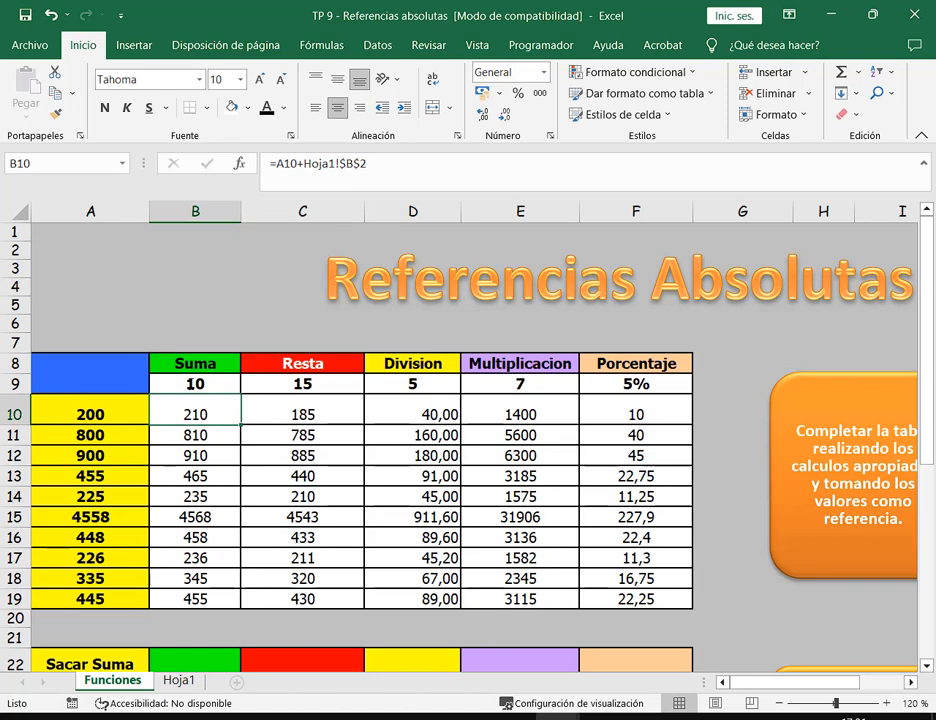
Undo the cross-sheet reference in B10 and confirm its formula as =A10+$B$9.
click(216, 435)
drag(237, 421, 232, 407)
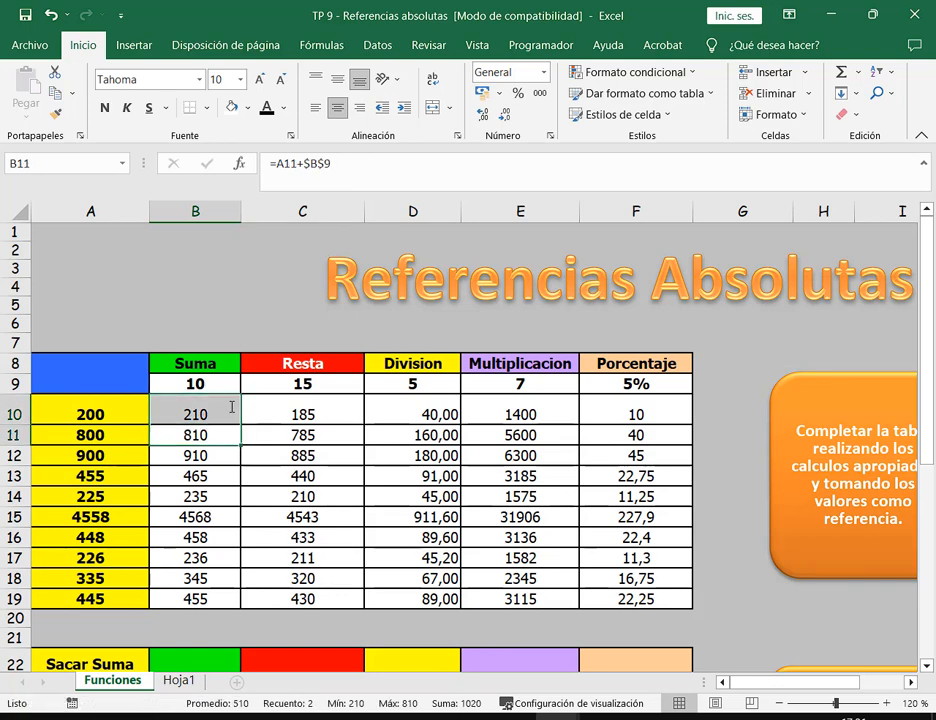
key(Up)
key(F2)
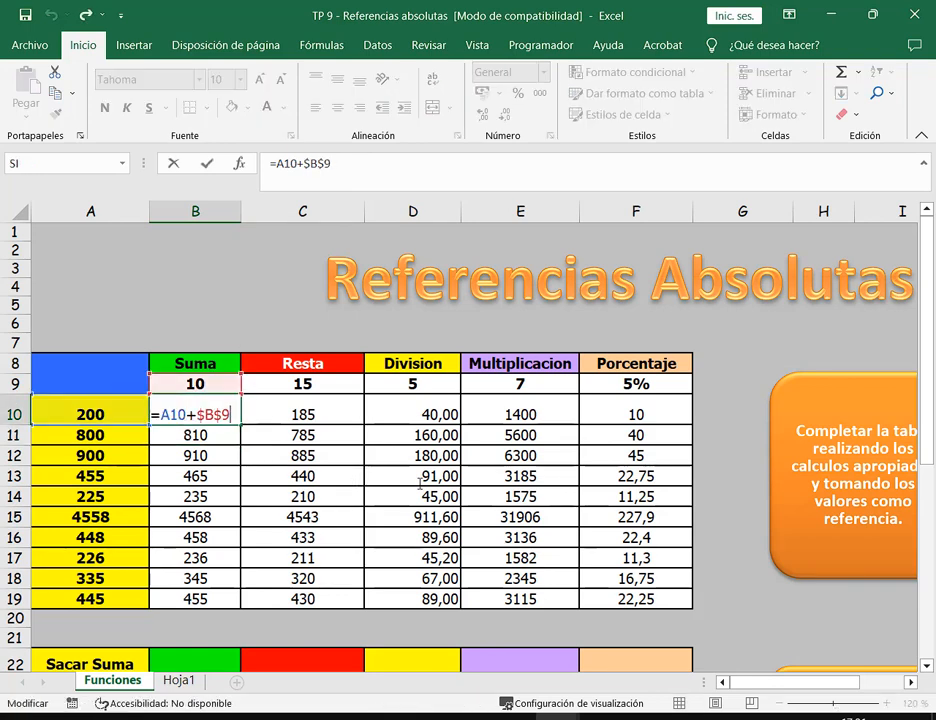
click(873, 14)
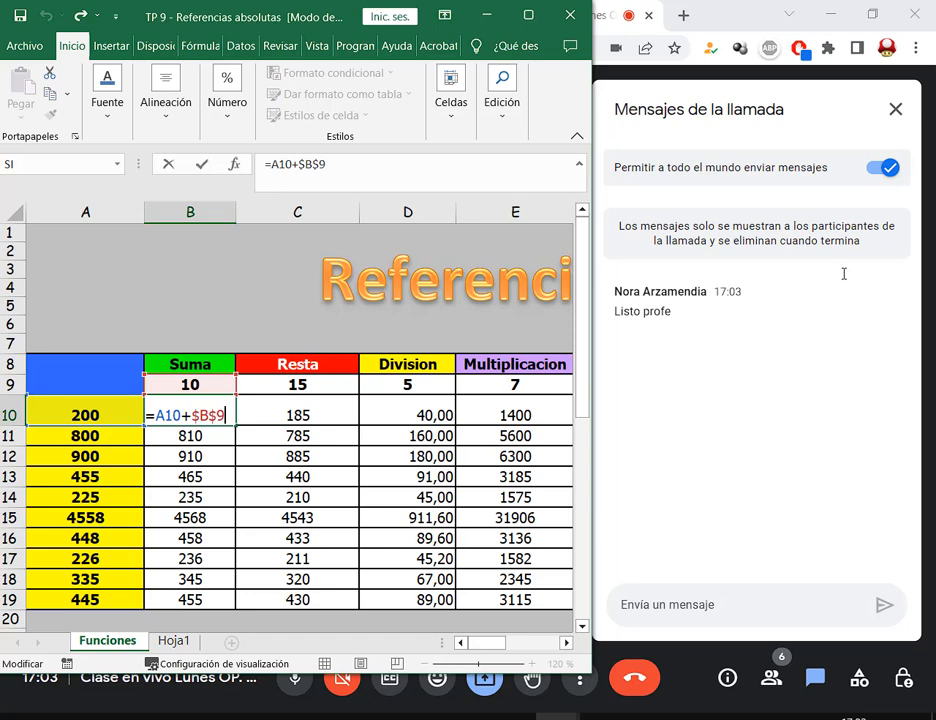
key(ctrl+Return)
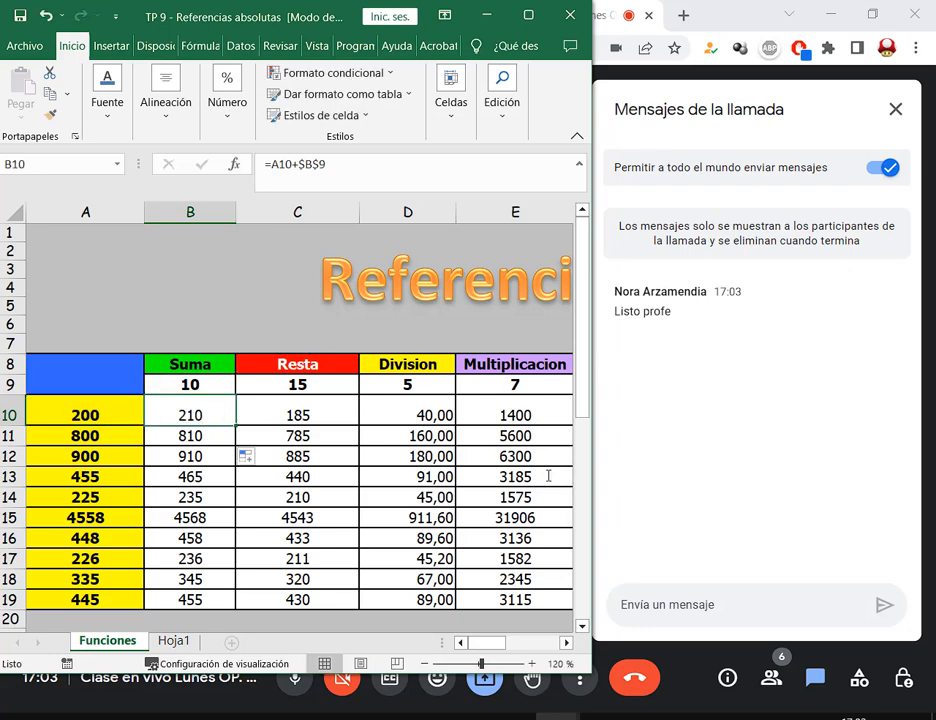
click(529, 15)
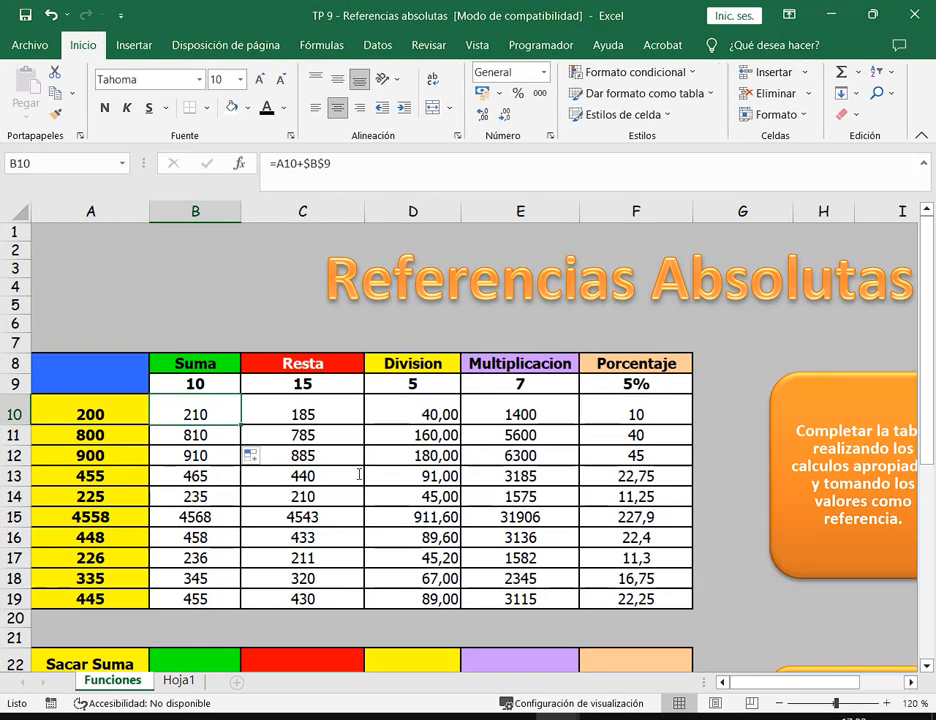
Give the empty summary cells B22:F25 a white background.
scroll(366, 480, down, 1)
click(191, 613)
scroll(255, 556, down, 2)
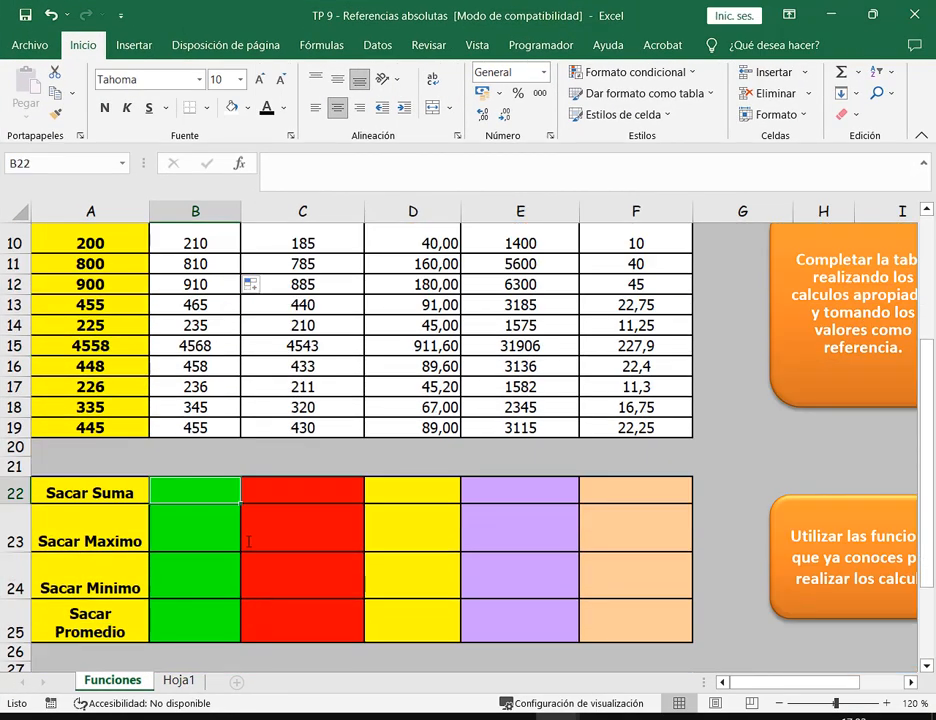
drag(233, 497, 224, 632)
click(195, 490)
scroll(260, 555, up, 1)
scroll(198, 492, down, 1)
mouse_move(198, 492)
mouse_down()
mouse_move(197, 626)
mouse_move(208, 502)
mouse_up()
drag(221, 493, 650, 620)
click(231, 108)
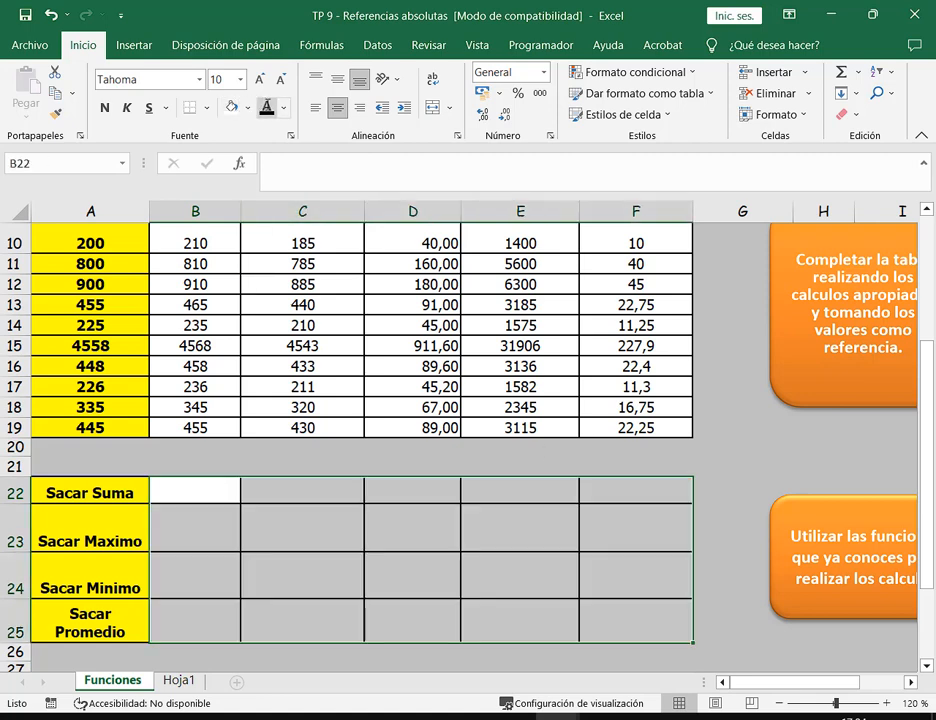
click(219, 488)
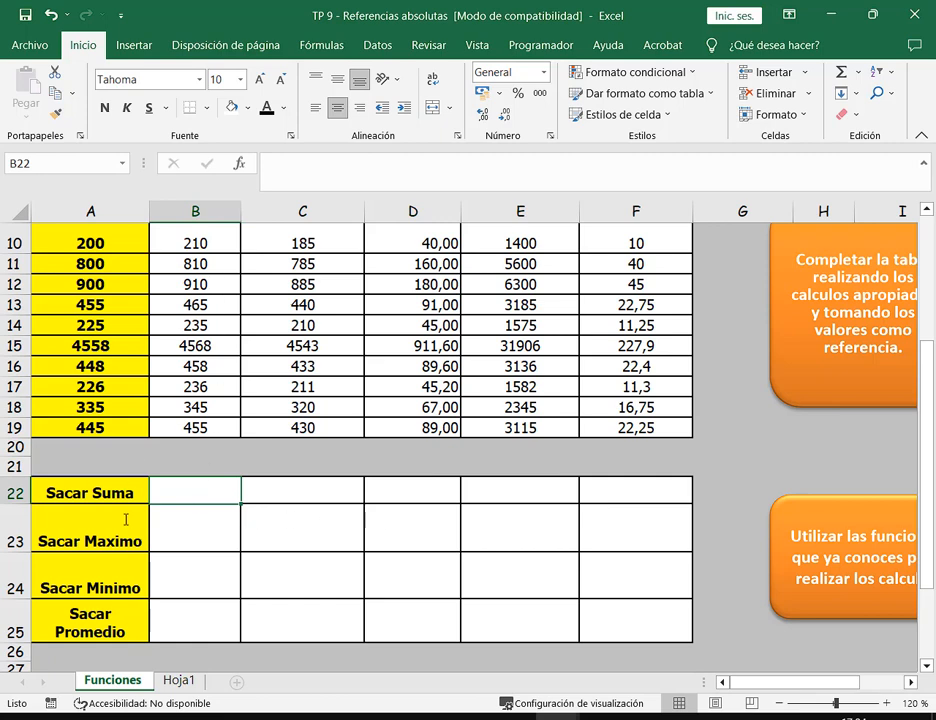
Examine the summary cells B22:B25 together with the Suma and Resta result columns above them.
drag(198, 494, 202, 631)
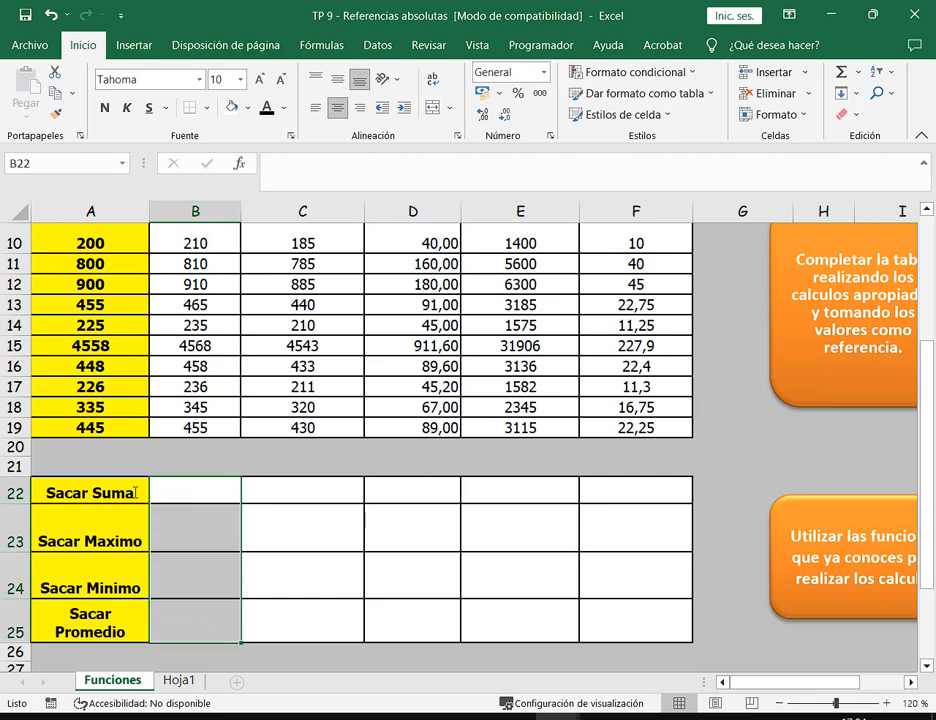
scroll(195, 560, up, 2)
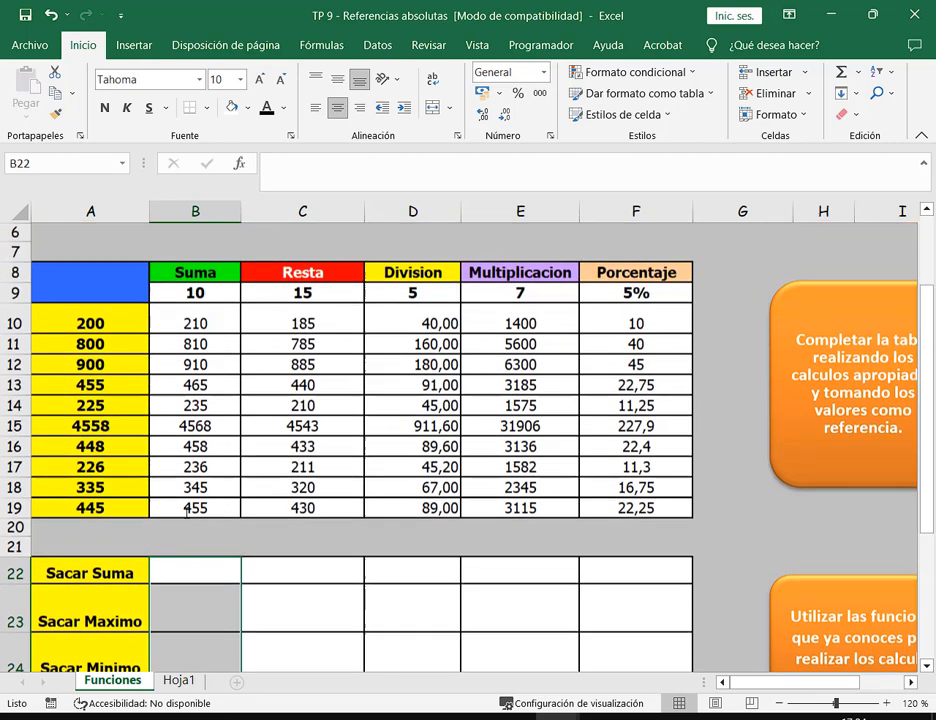
drag(213, 358, 217, 545)
drag(300, 358, 300, 544)
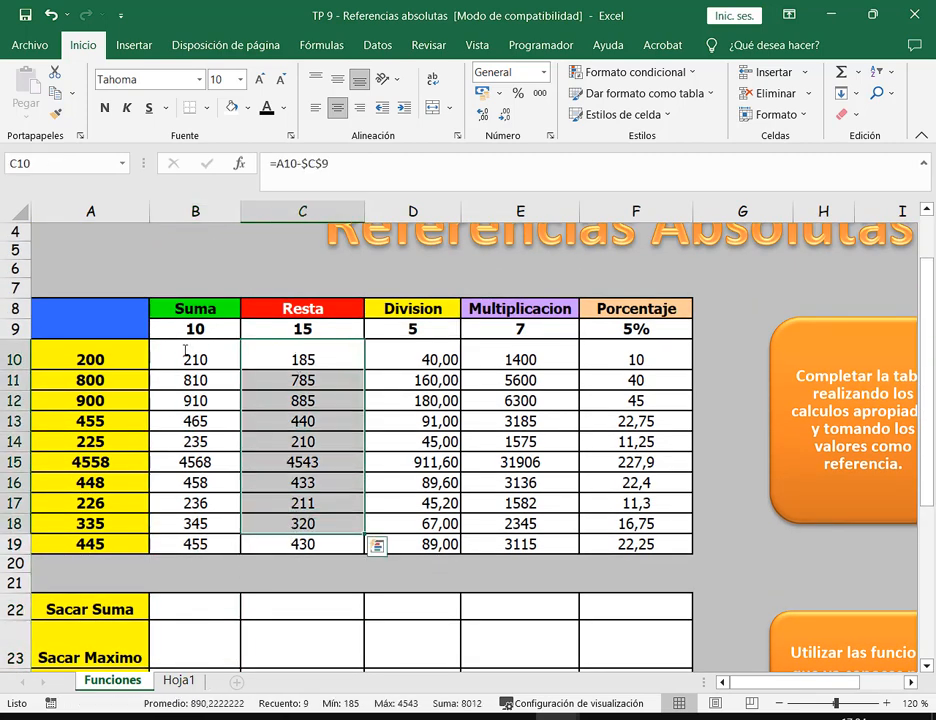
mouse_move(151, 320)
mouse_down()
mouse_move(254, 541)
mouse_move(245, 552)
mouse_up()
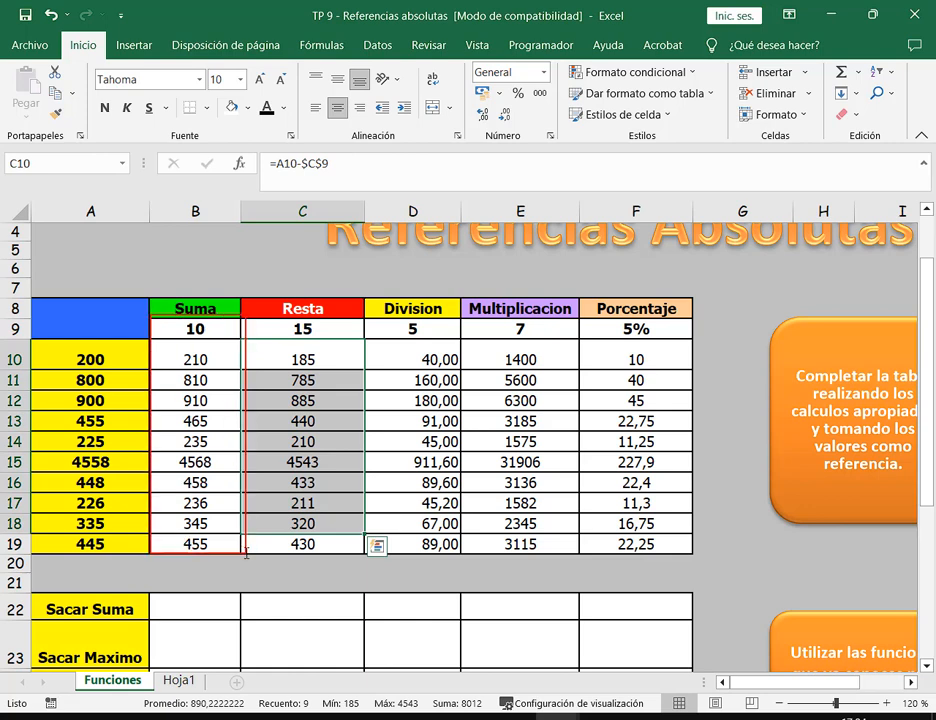
Examine the Suma results B10:B19 without the 10 in B9, along with the Sacar Suma cells C22:F22.
drag(253, 267, 220, 322)
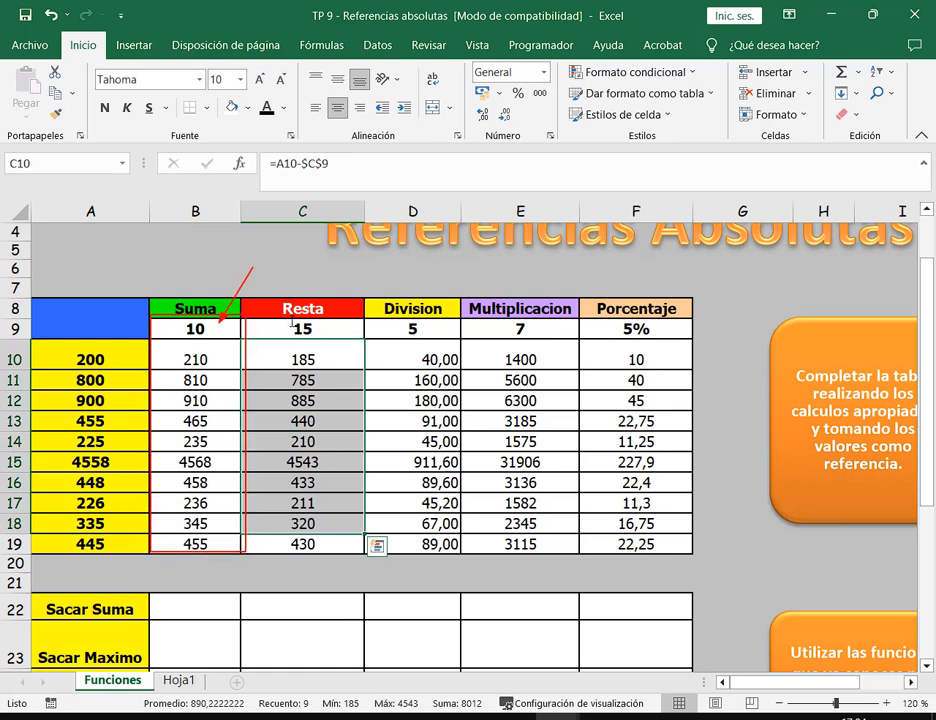
key(Escape)
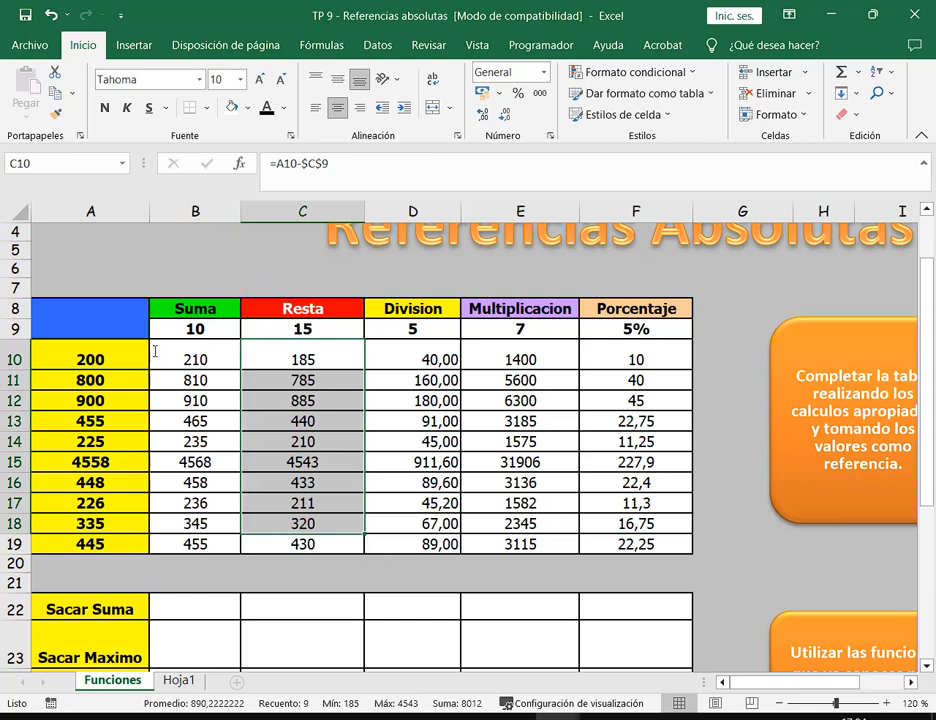
mouse_move(148, 340)
mouse_down()
mouse_move(171, 418)
mouse_move(242, 555)
mouse_up()
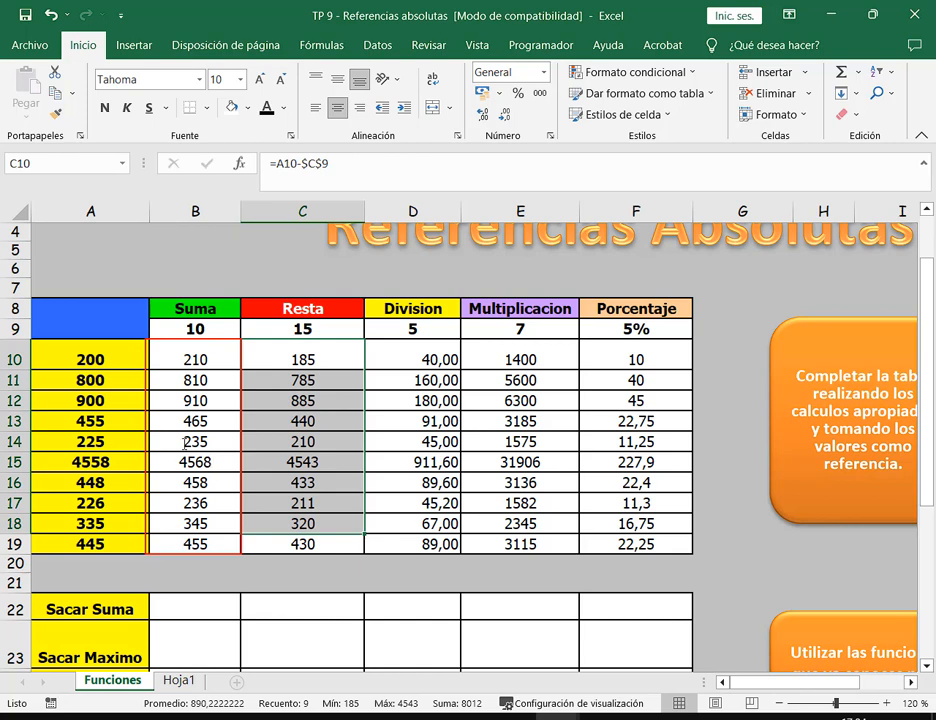
drag(266, 320, 243, 350)
key(Escape)
click(283, 605)
click(441, 611)
click(506, 615)
click(622, 618)
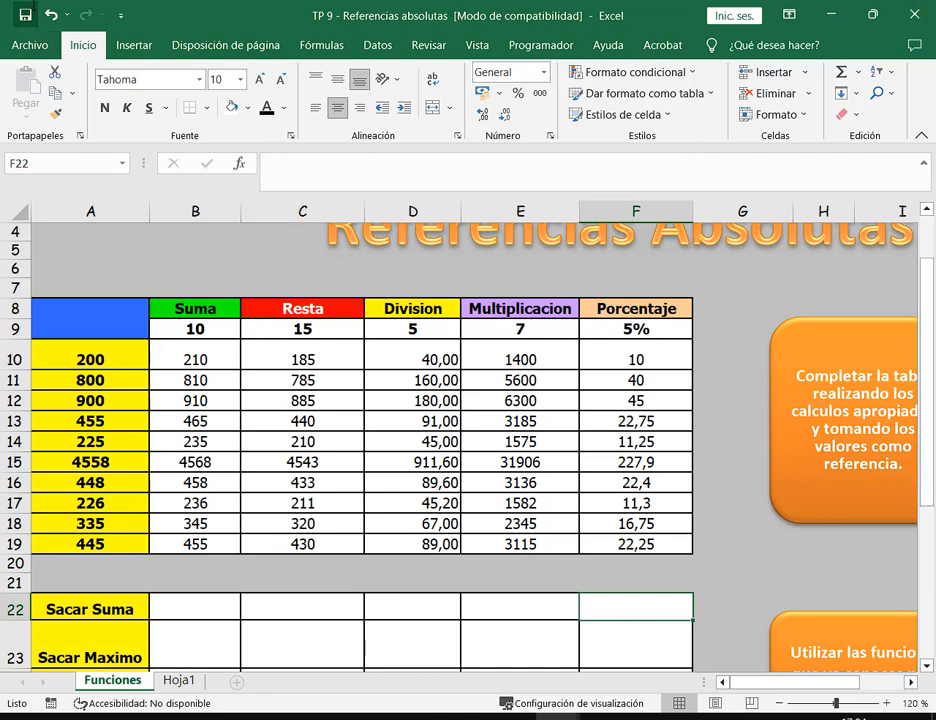
Save the workbook in its current format and turn off its compatibility check on saving.
click(24, 14)
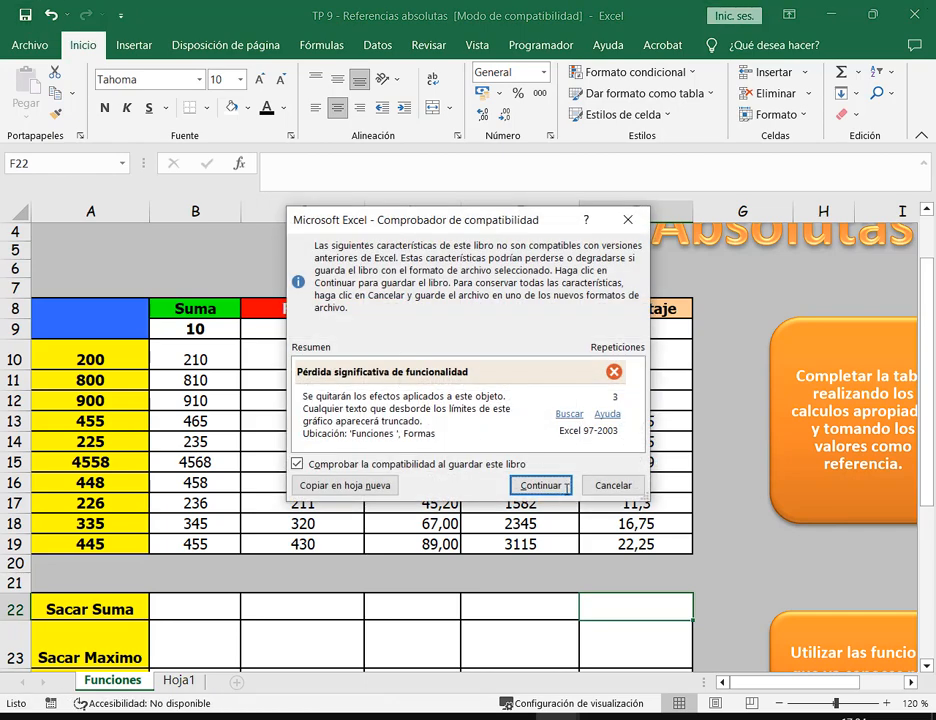
drag(495, 219, 485, 204)
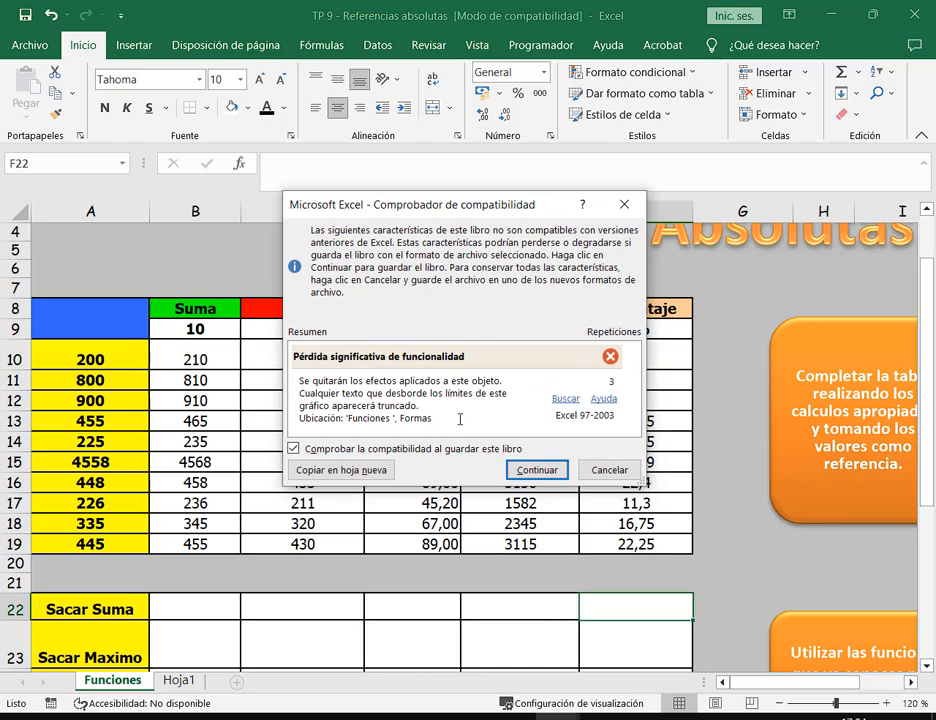
drag(441, 215, 431, 168)
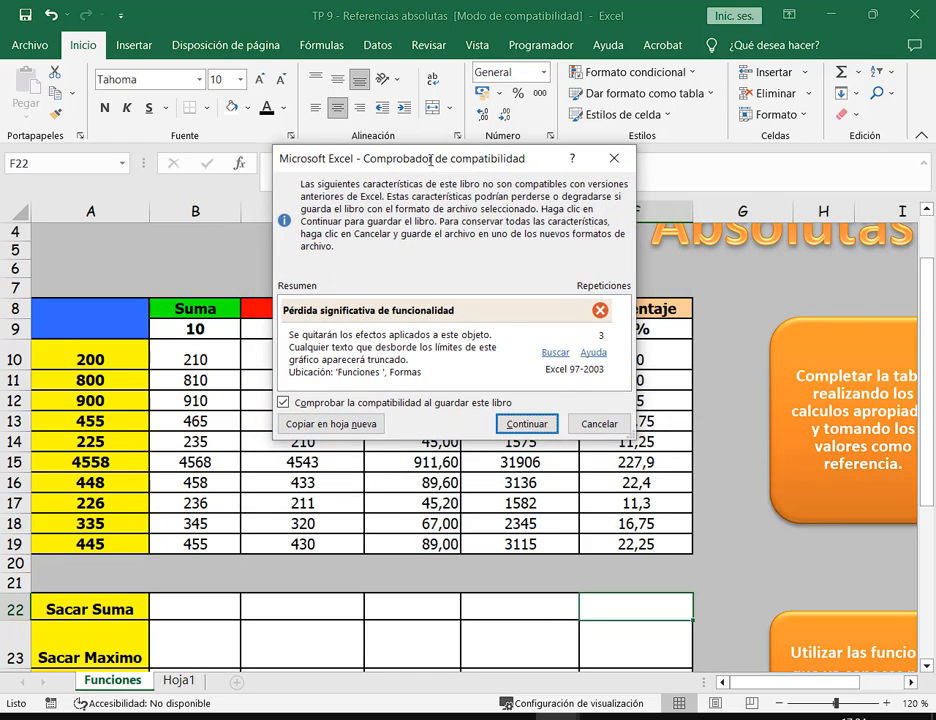
mouse_move(281, 147)
mouse_down()
mouse_move(460, 168)
mouse_move(531, 160)
mouse_up()
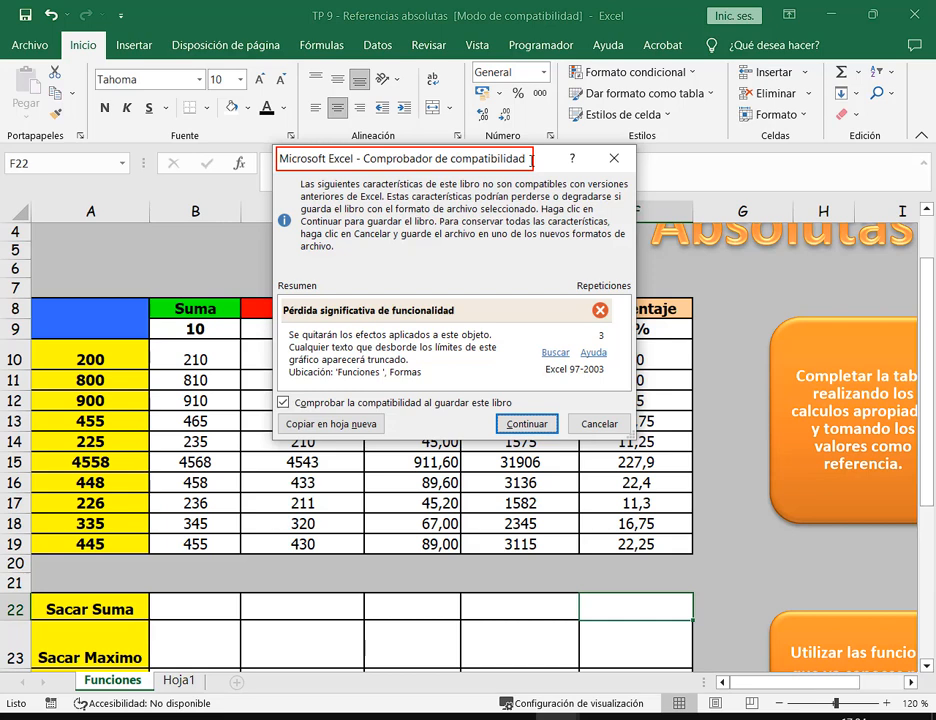
click(284, 402)
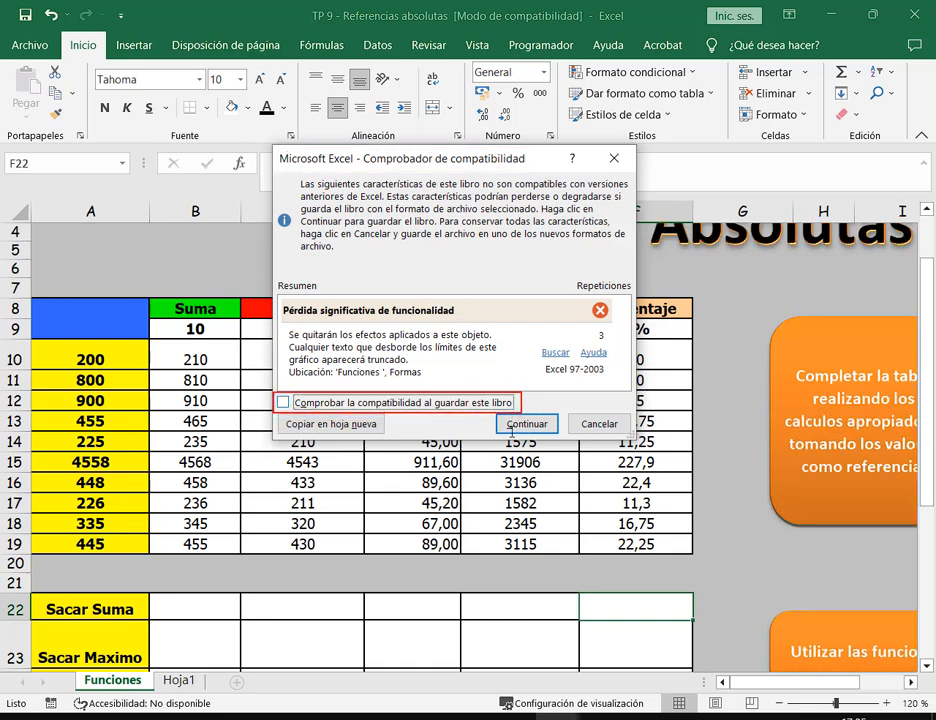
click(369, 402)
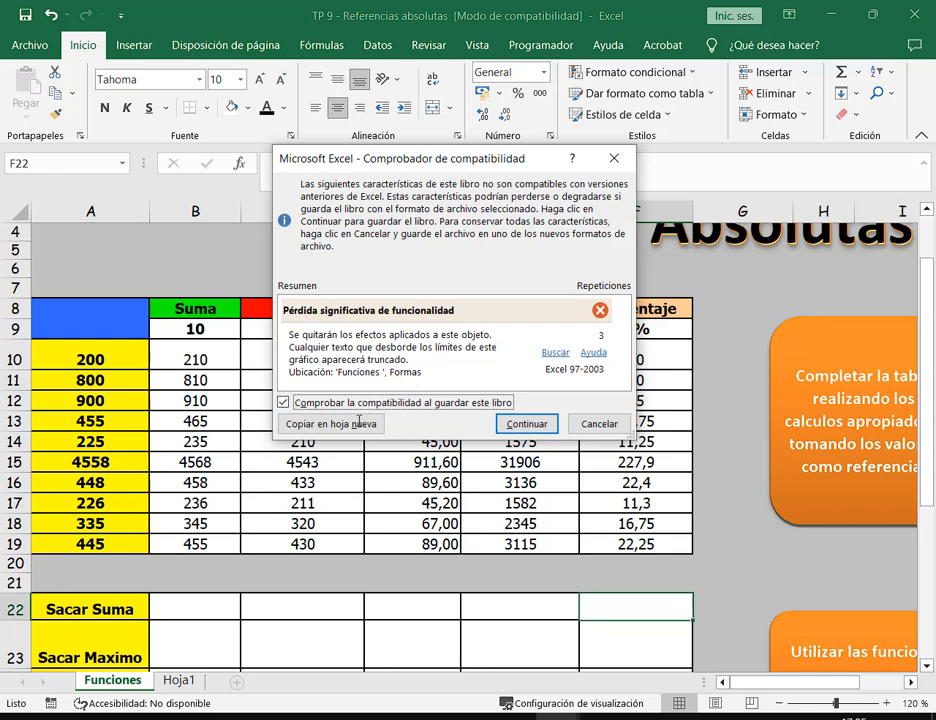
click(436, 402)
click(513, 426)
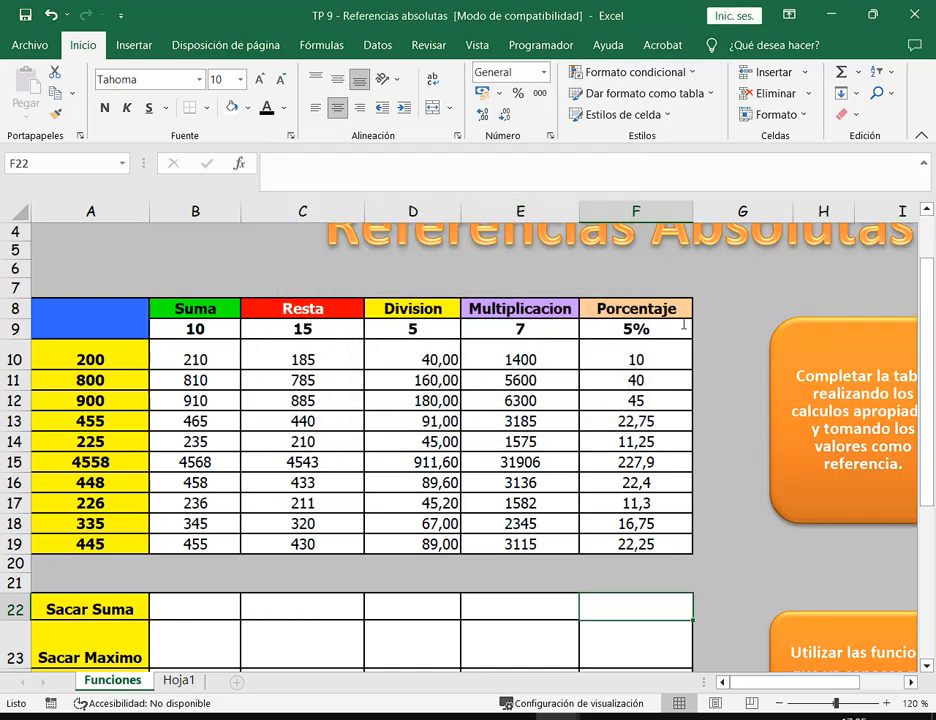
Examine the Referencias Absolutas title and the instruction box beside the calculation table.
scroll(748, 345, up, 1)
drag(313, 244, 905, 315)
drag(660, 205, 645, 267)
key(Escape)
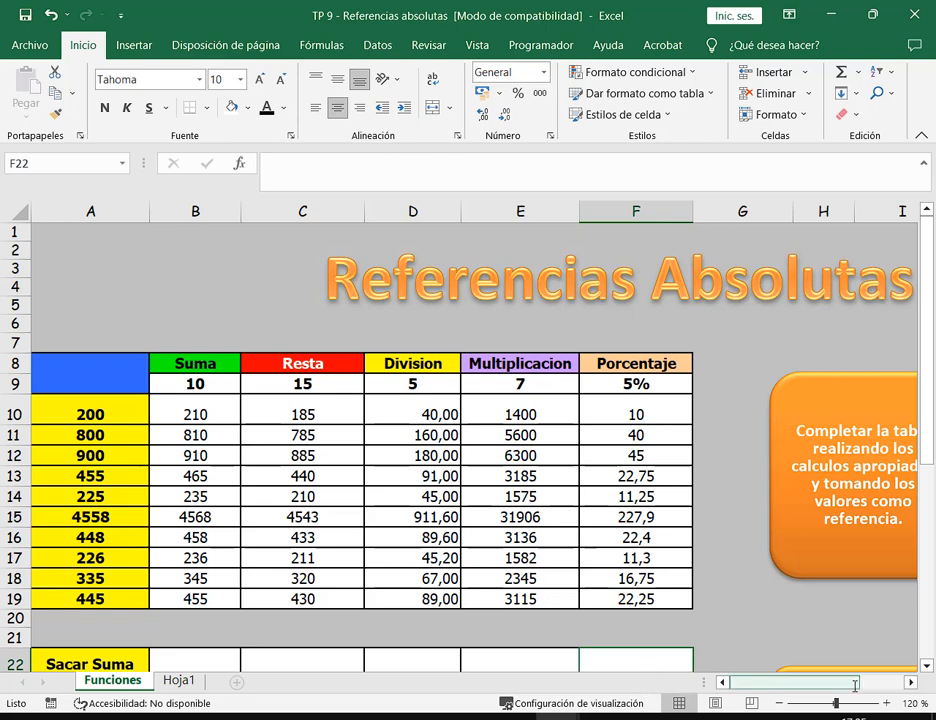
drag(844, 682, 842, 682)
mouse_move(762, 359)
mouse_down()
mouse_move(892, 522)
mouse_move(904, 567)
mouse_up()
drag(845, 335, 845, 385)
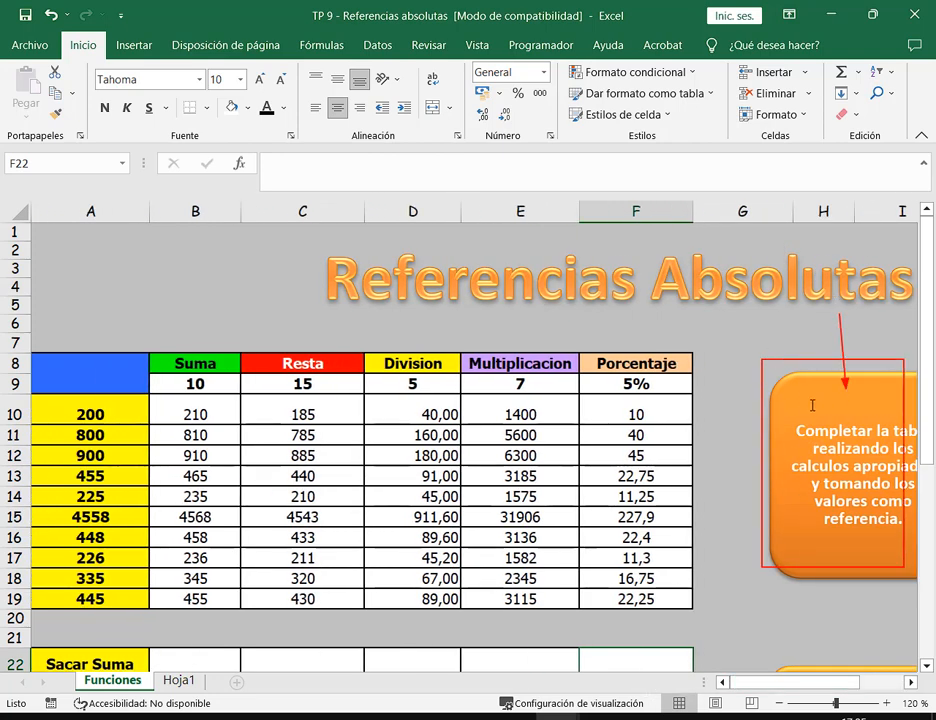
key(Escape)
click(718, 373)
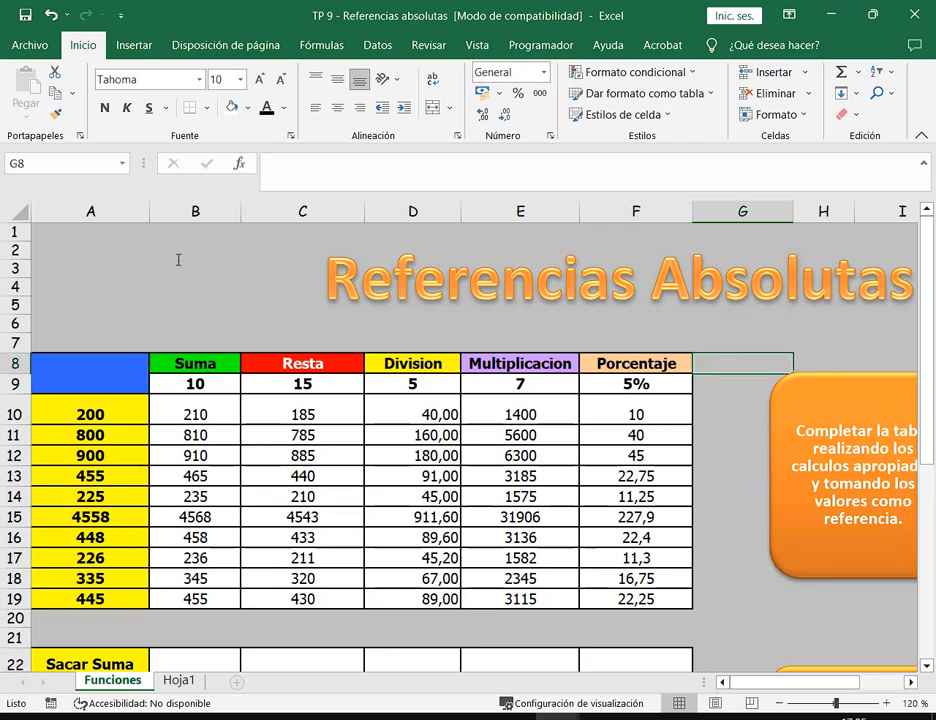
click(130, 300)
click(121, 259)
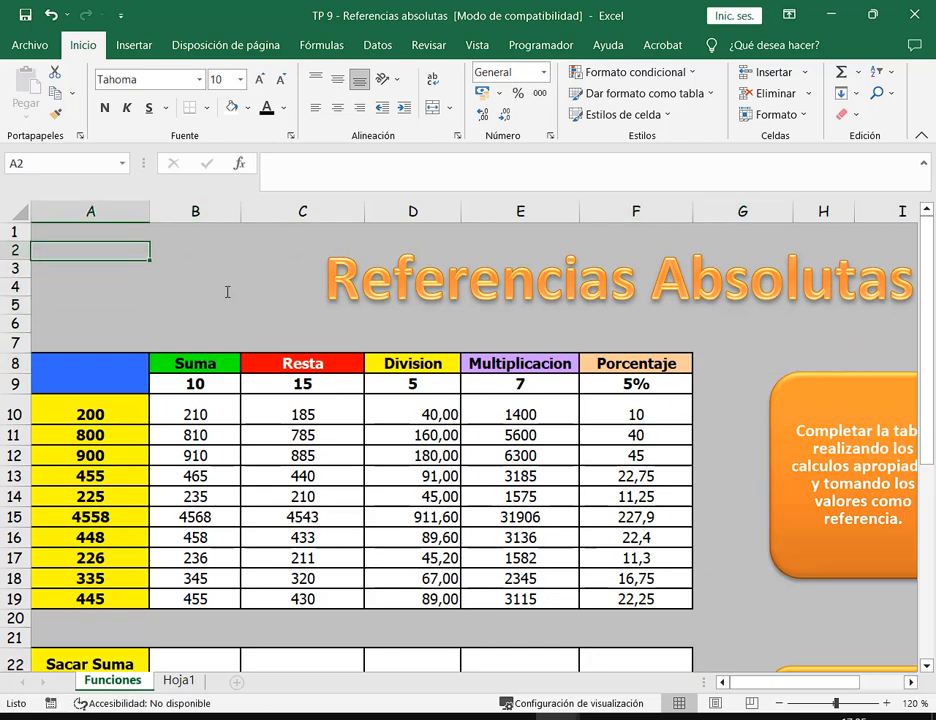
click(809, 340)
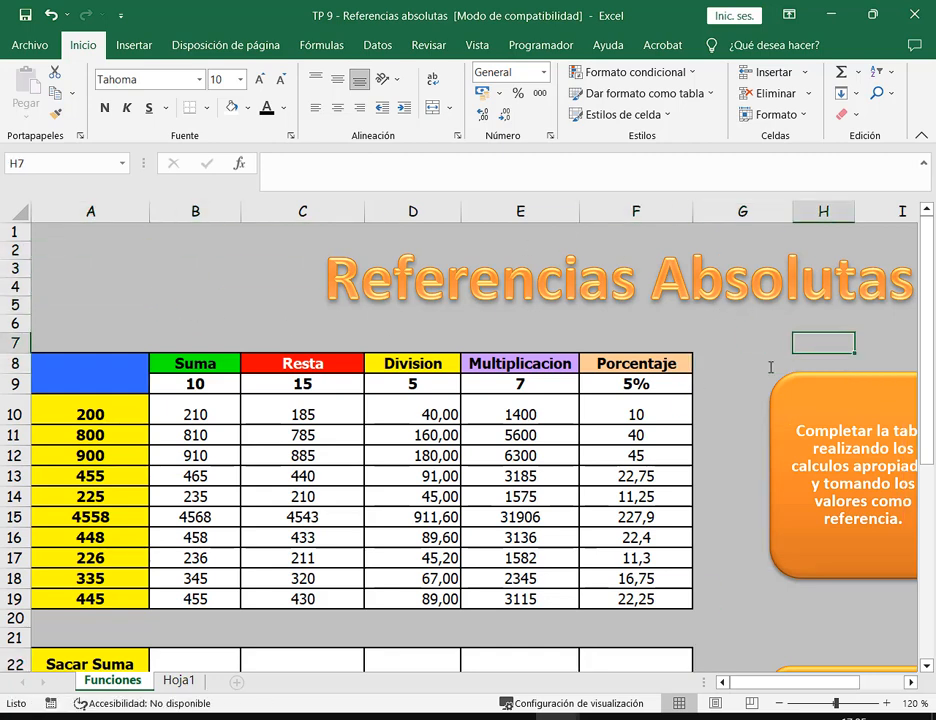
click(738, 413)
drag(200, 286, 100, 286)
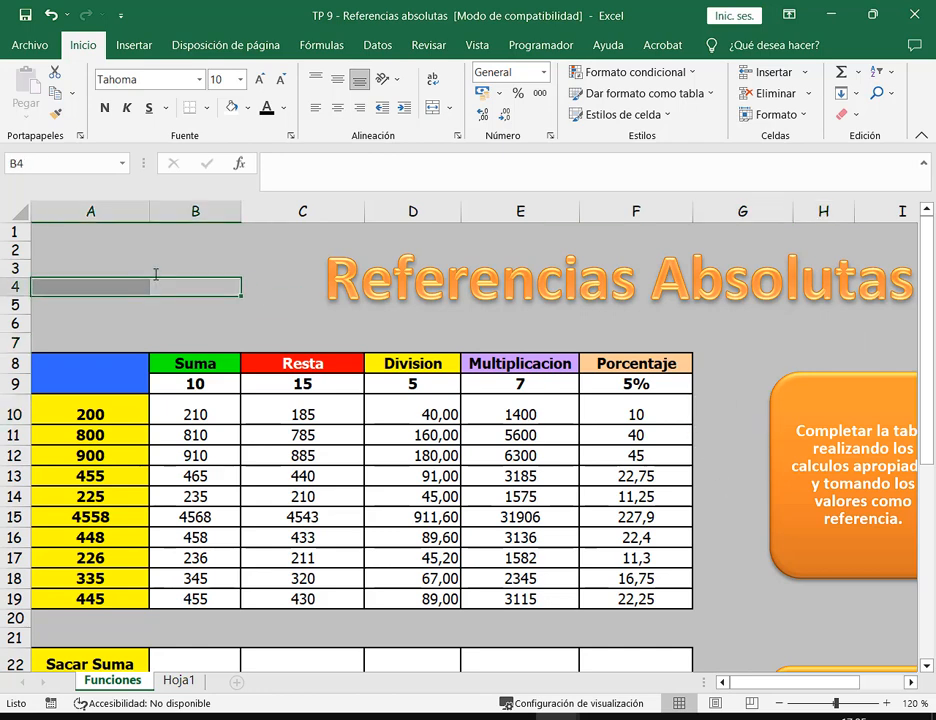
click(104, 247)
click(99, 268)
click(98, 248)
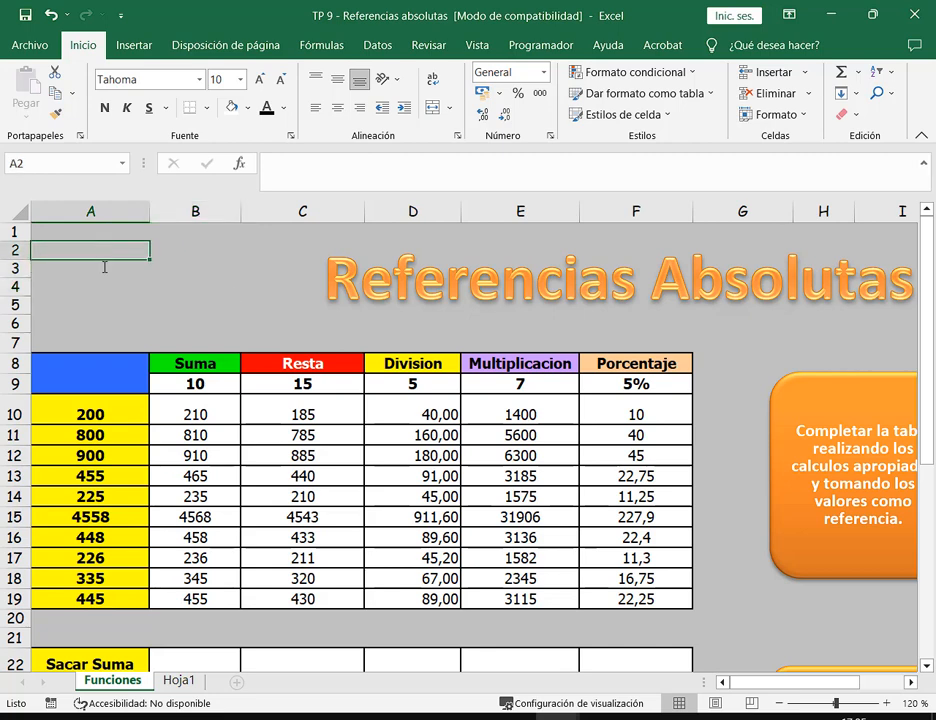
Close the TP 9 workbook and close the recovered Libro1 workbook without saving its changes.
click(914, 14)
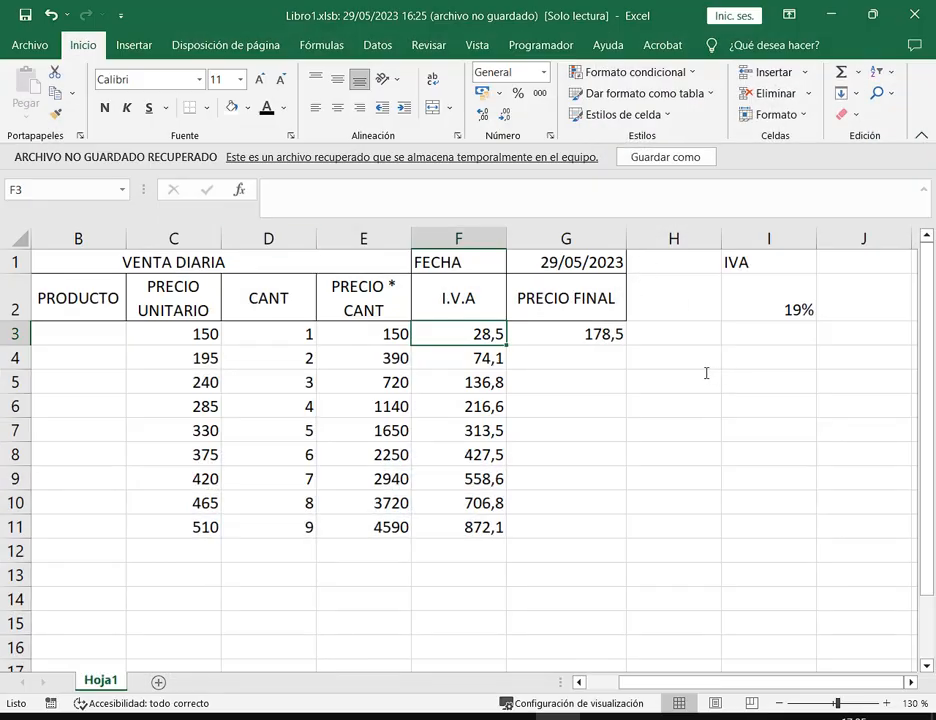
click(695, 362)
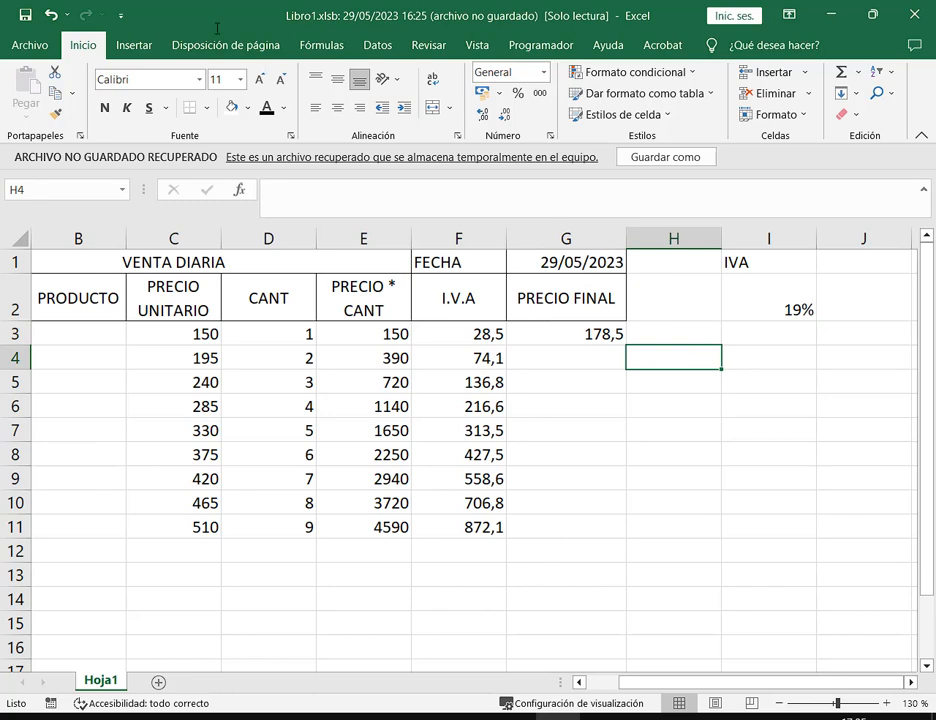
click(922, 13)
click(508, 394)
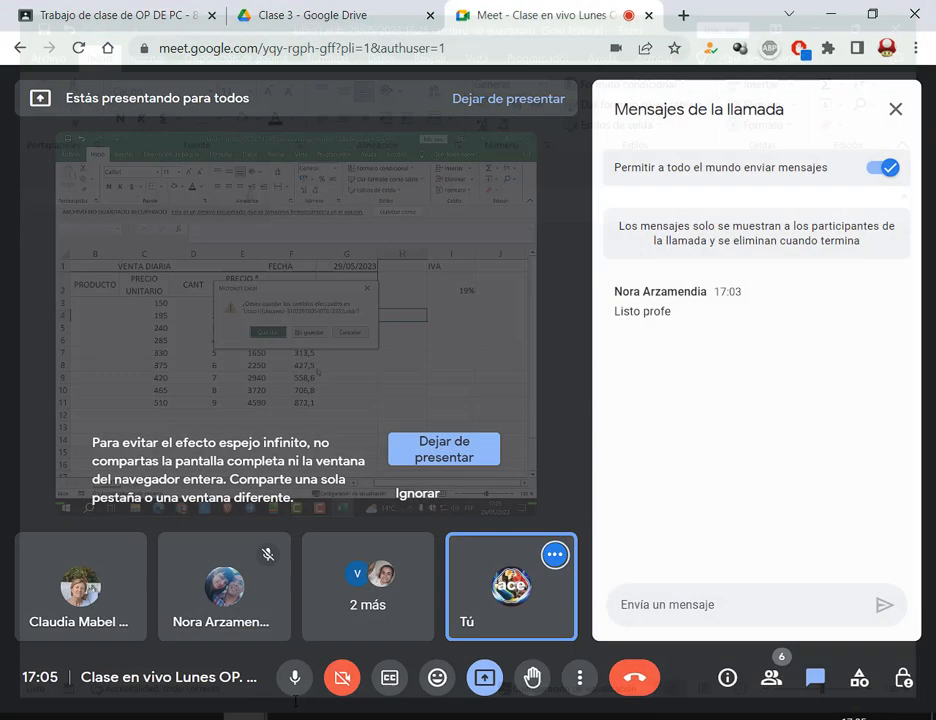
Switch to the Clase 3 folder in Google Drive and select TP 10. Porcentajes Basicos.xlsx.
click(376, 8)
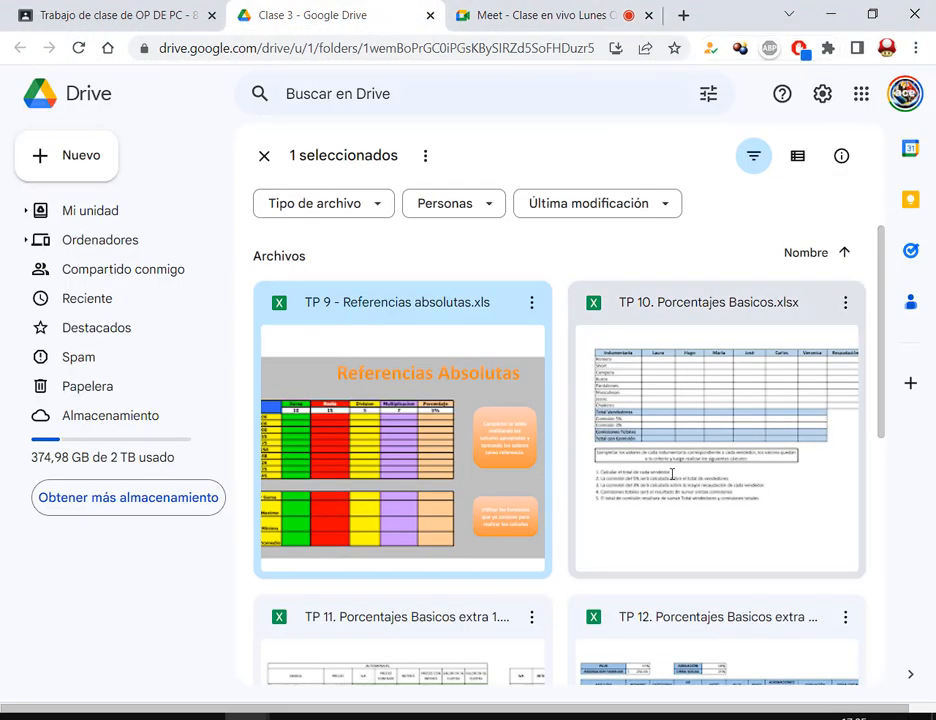
click(792, 376)
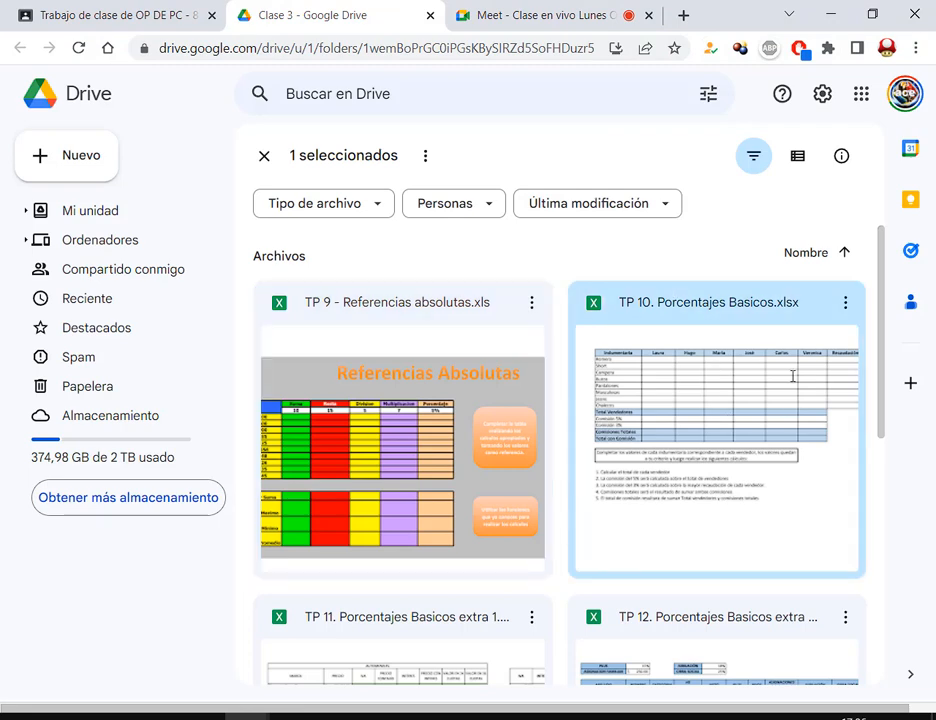
right_click(739, 428)
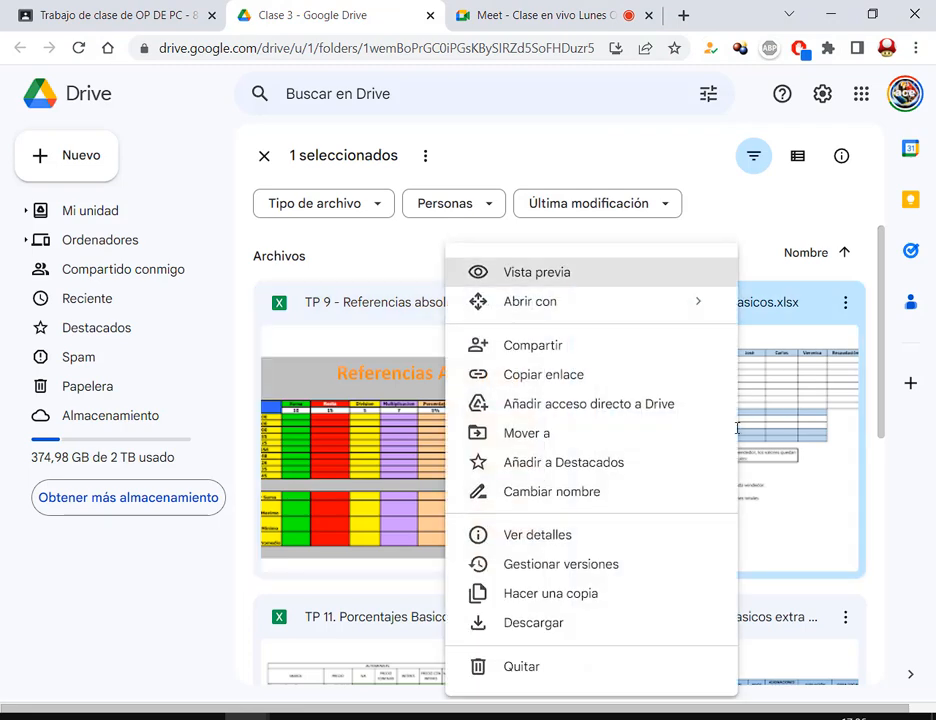
click(542, 623)
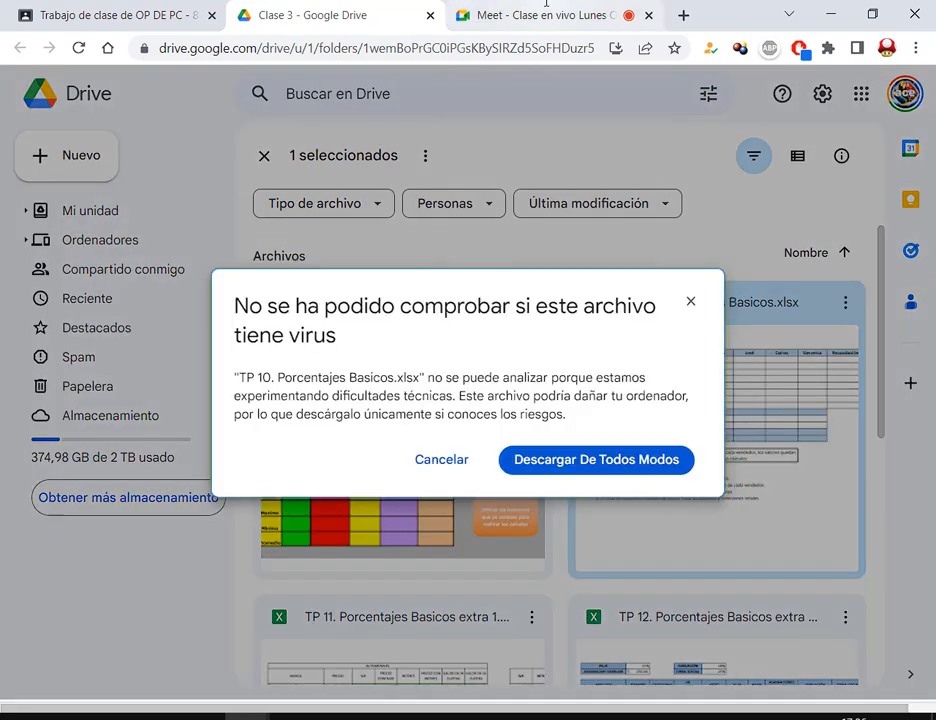
click(690, 301)
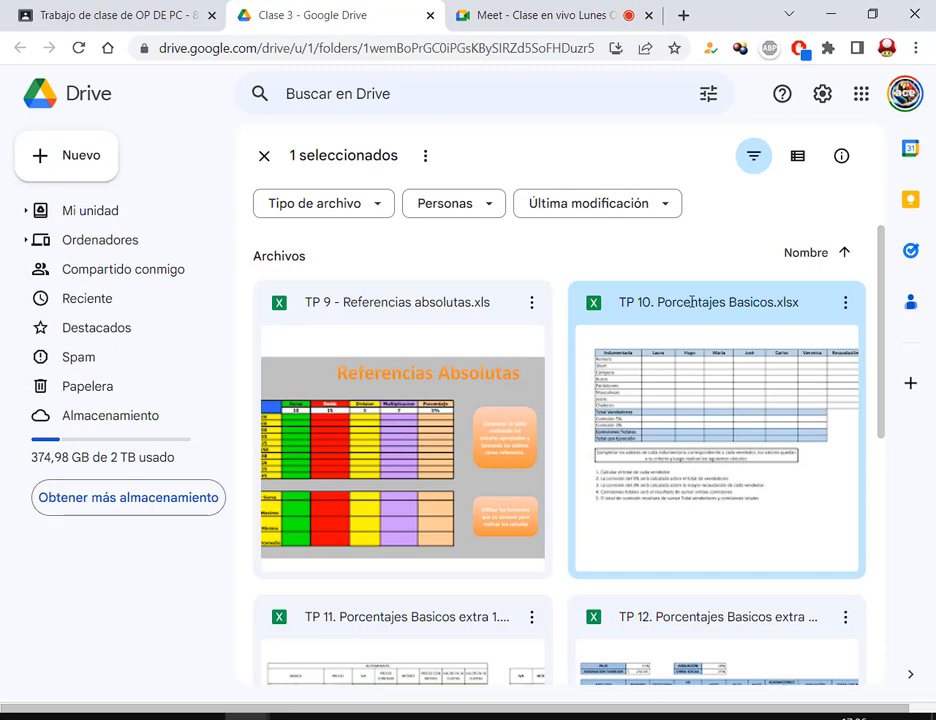
Download TP 10. Porcentajes Basicos.xlsx from the Clase 3 Drive folder.
right_click(705, 412)
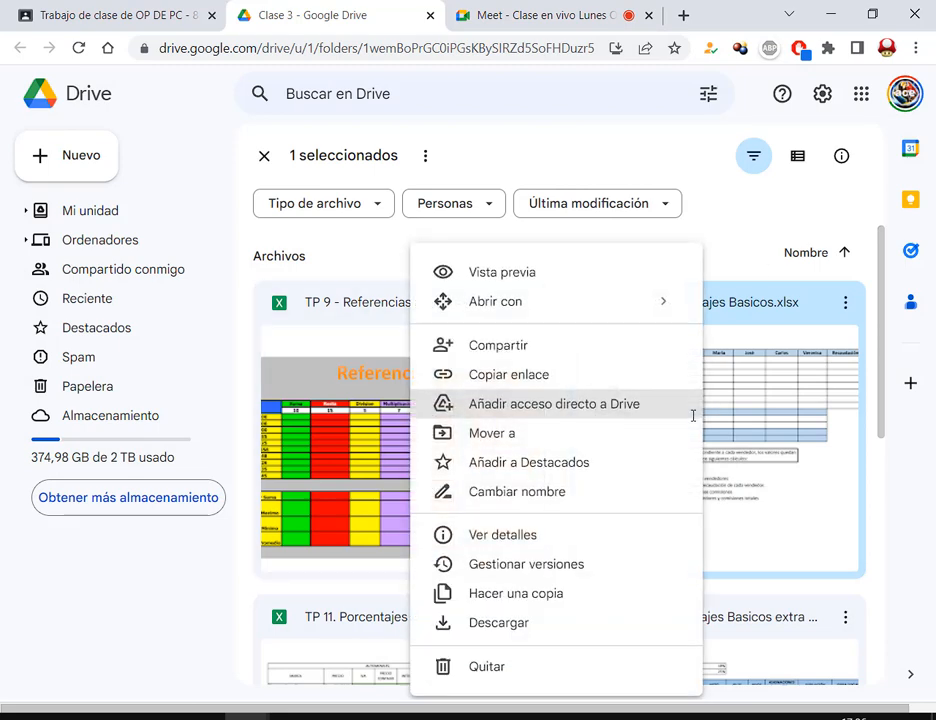
click(527, 621)
scroll(519, 468, down, 5)
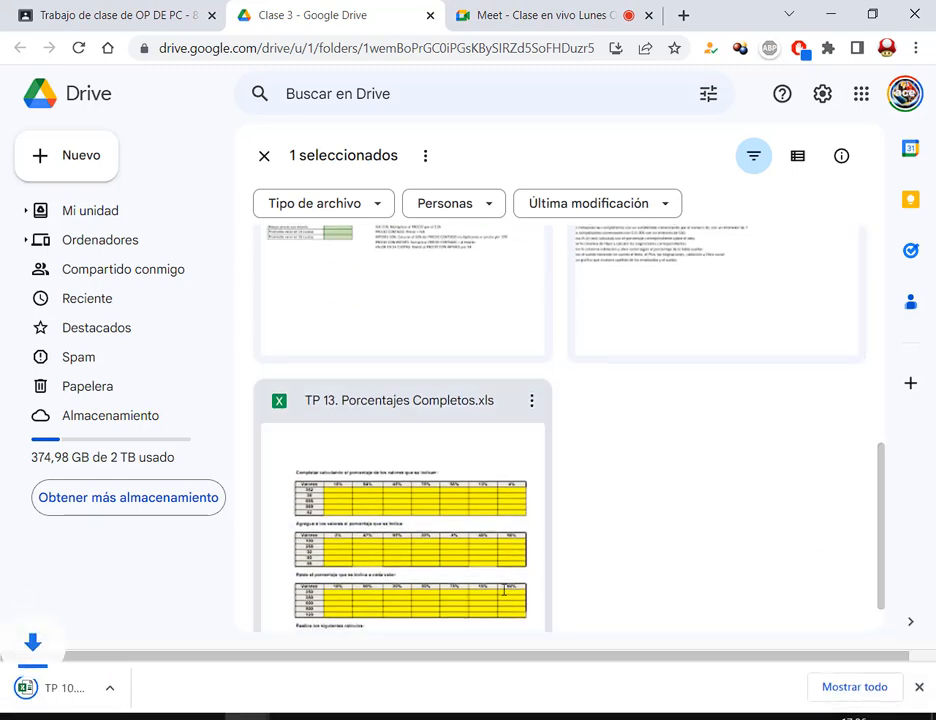
scroll(711, 513, up, 5)
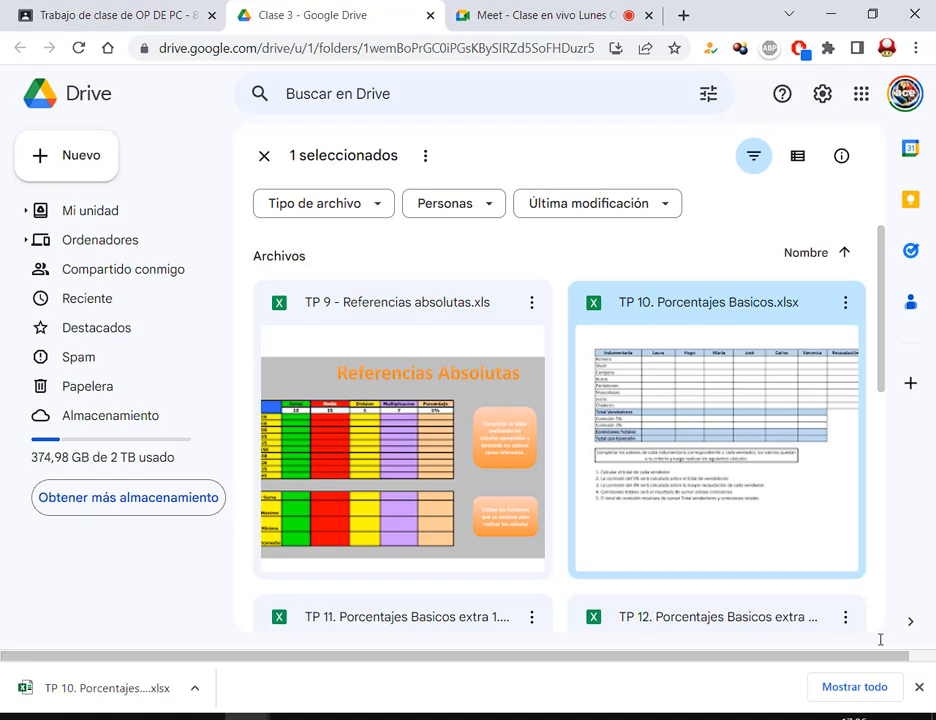
Open the downloaded TP 10. Porcentajes Basicos workbook in Excel and enable editing.
scroll(666, 251, down, 2)
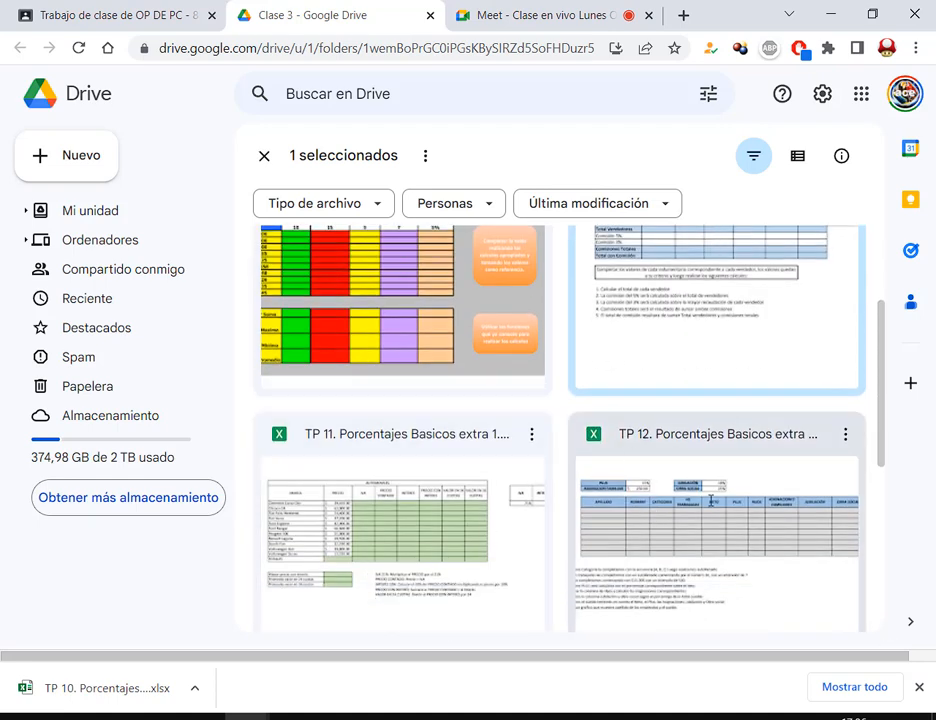
scroll(710, 500, down, 3)
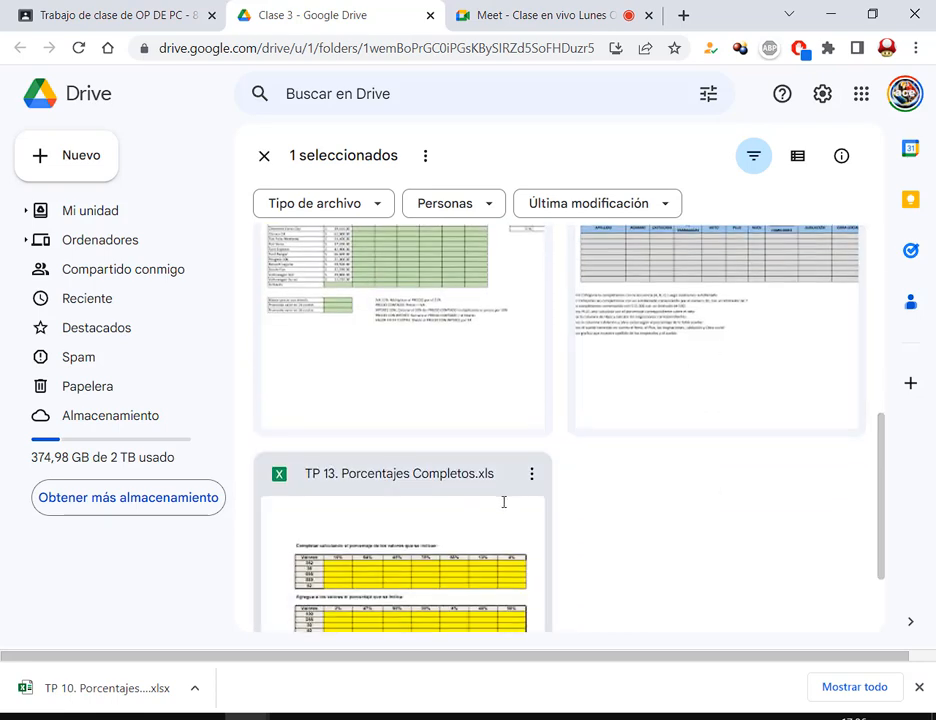
scroll(817, 437, up, 5)
click(107, 688)
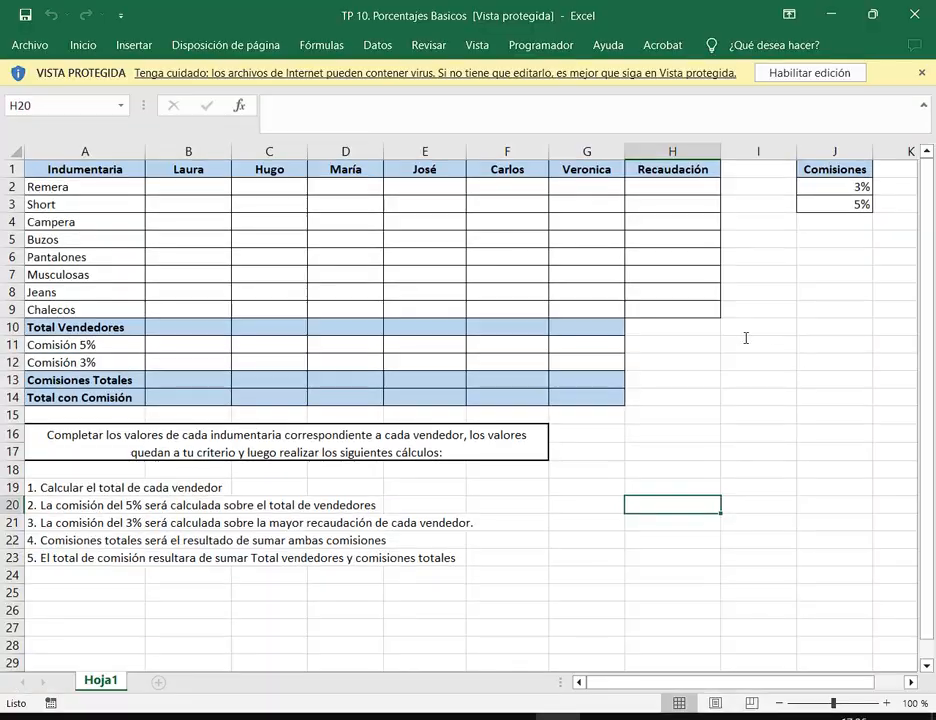
click(838, 73)
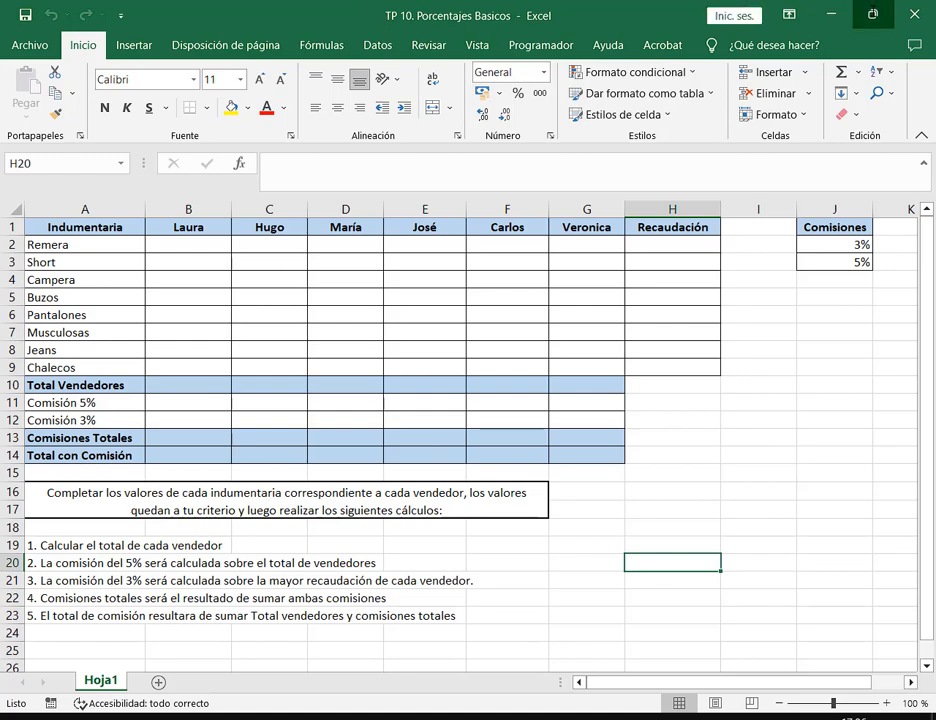
Reduce the TP 10 workbook window and place it beside the message panel of the Google Meet call.
click(872, 14)
drag(400, 42, 238, 53)
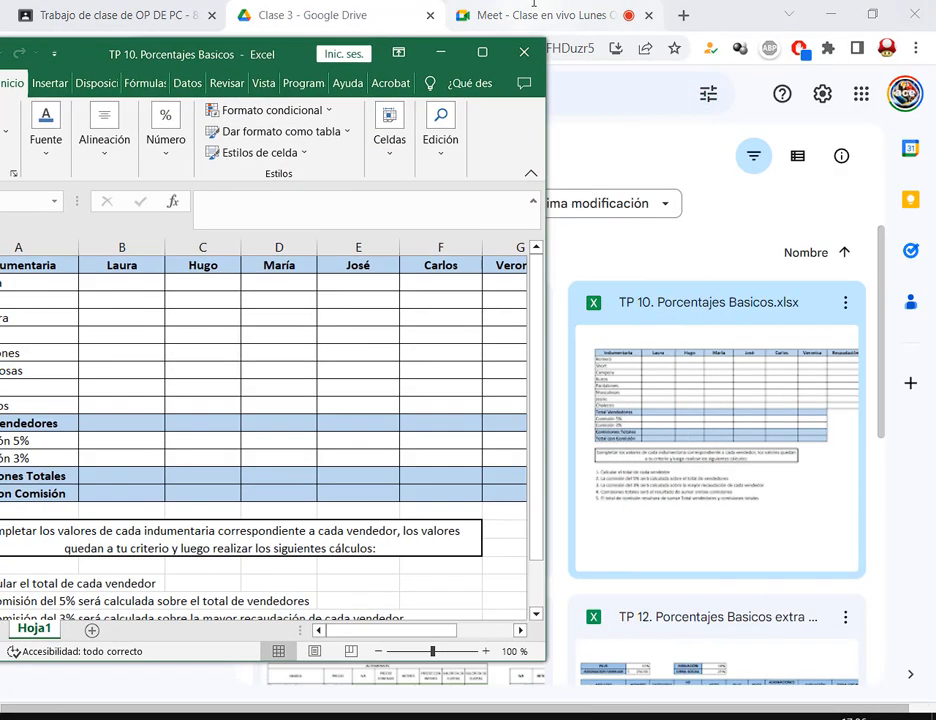
click(520, 15)
click(556, 717)
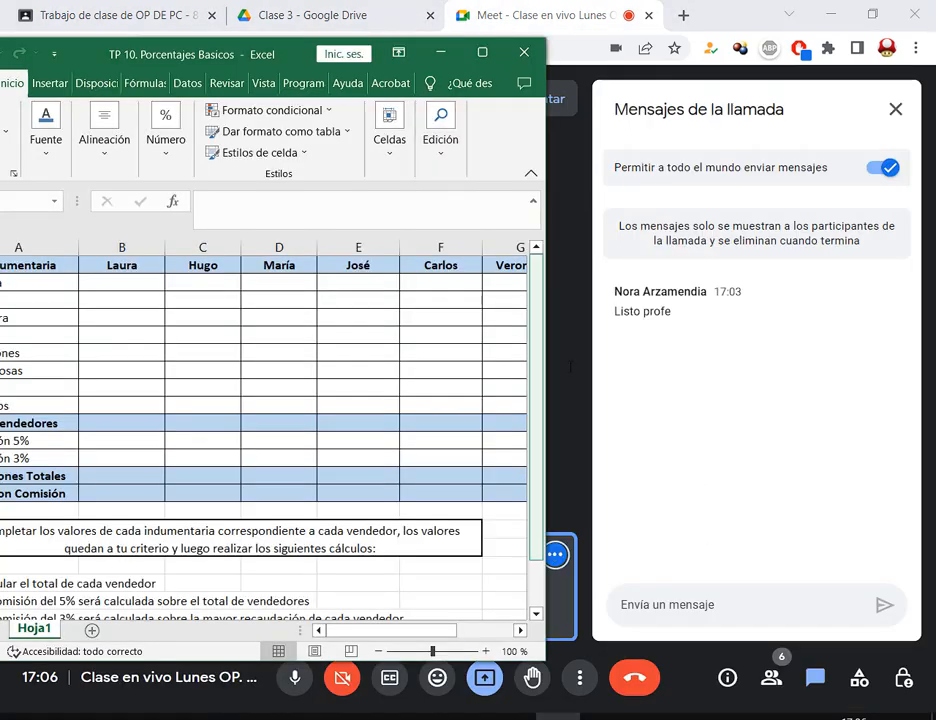
Reposition and resize the workbook window to show the whole table, and highlight the empty sales cells B2:G9 of all sellers.
drag(269, 54, 312, 37)
drag(188, 268, 495, 315)
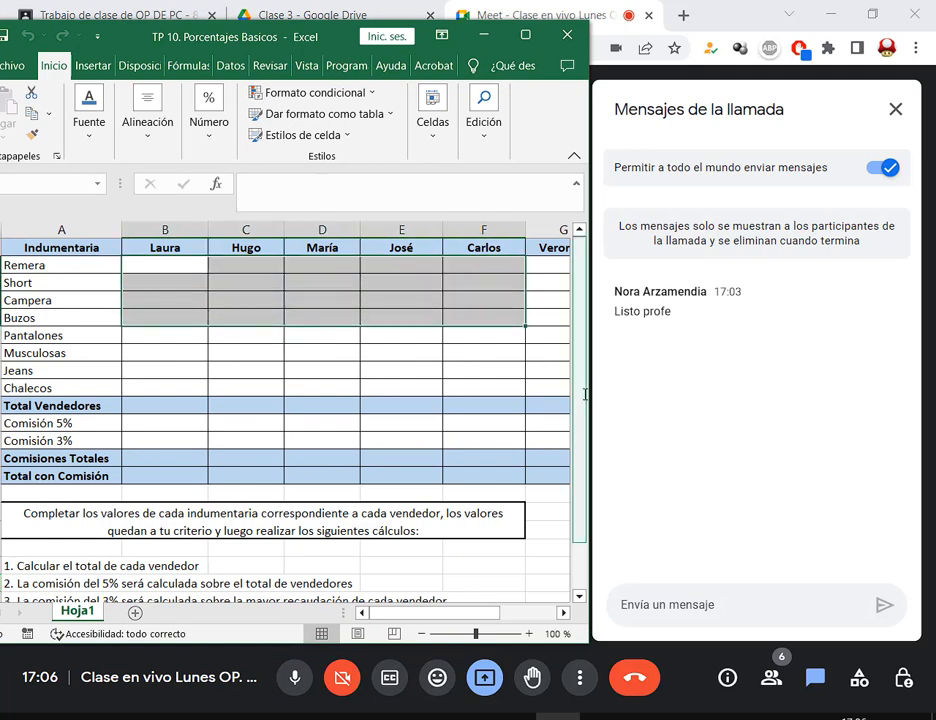
drag(591, 393, 760, 384)
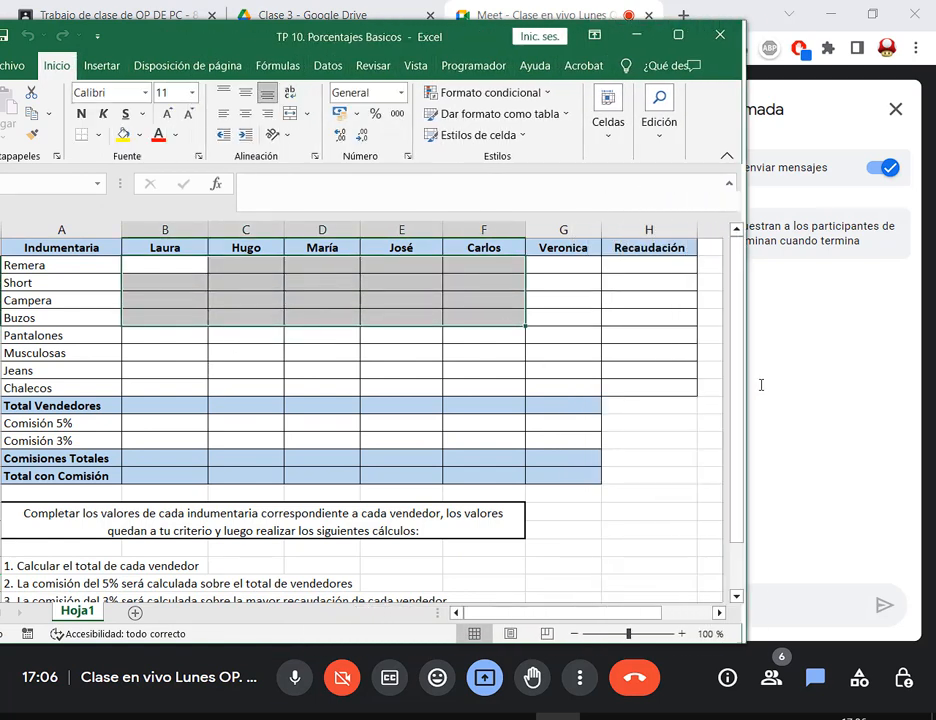
drag(570, 267, 188, 384)
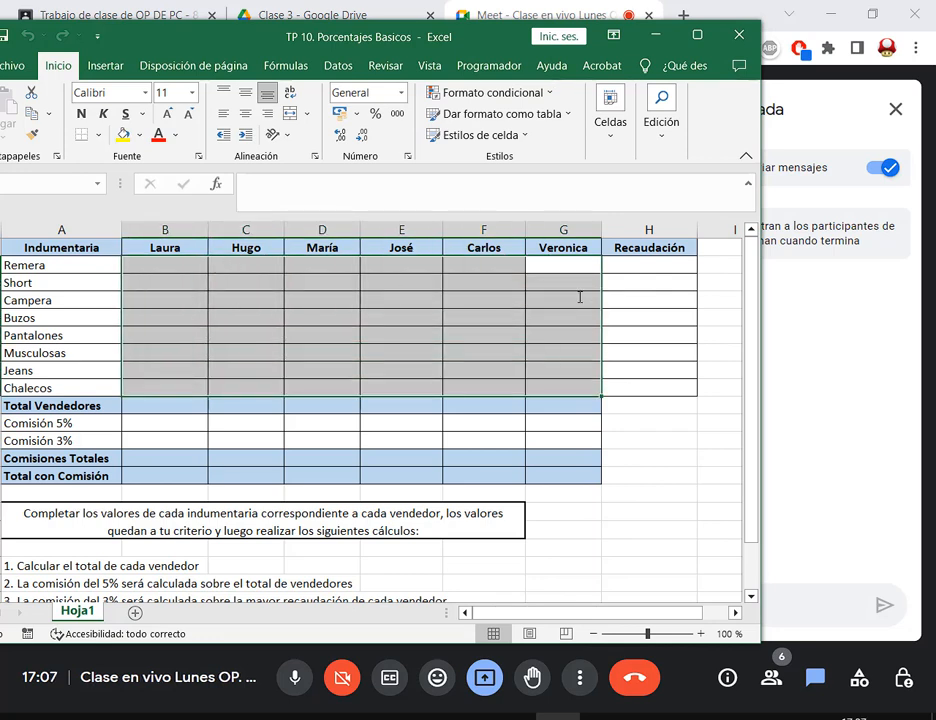
drag(587, 265, 161, 386)
drag(761, 273, 600, 298)
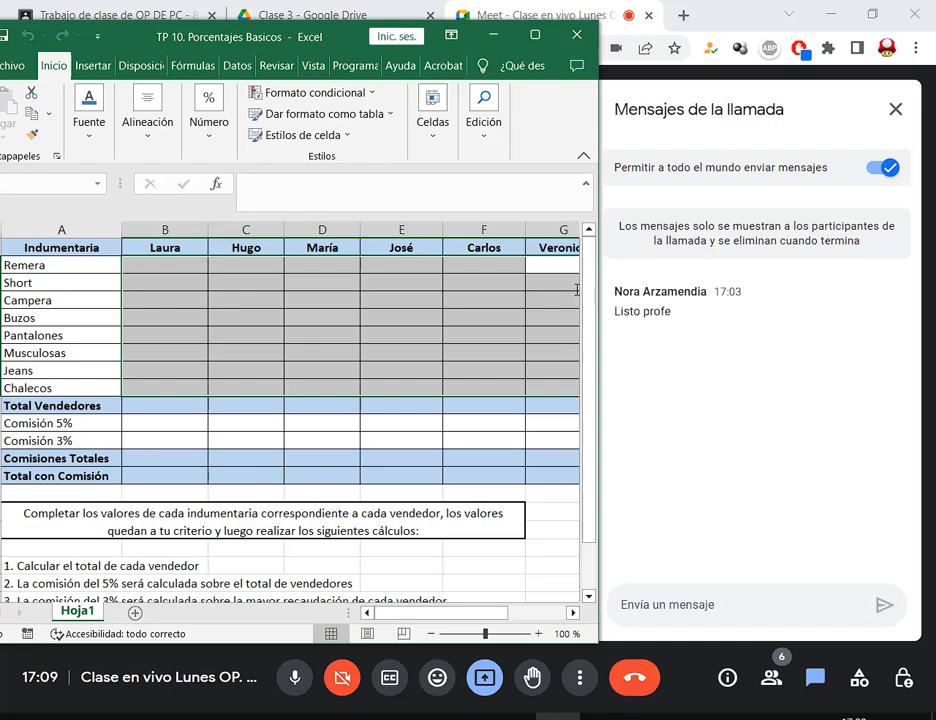
Maximize the workbook window and enlarge the sheet display to 120 %.
key(super+Up)
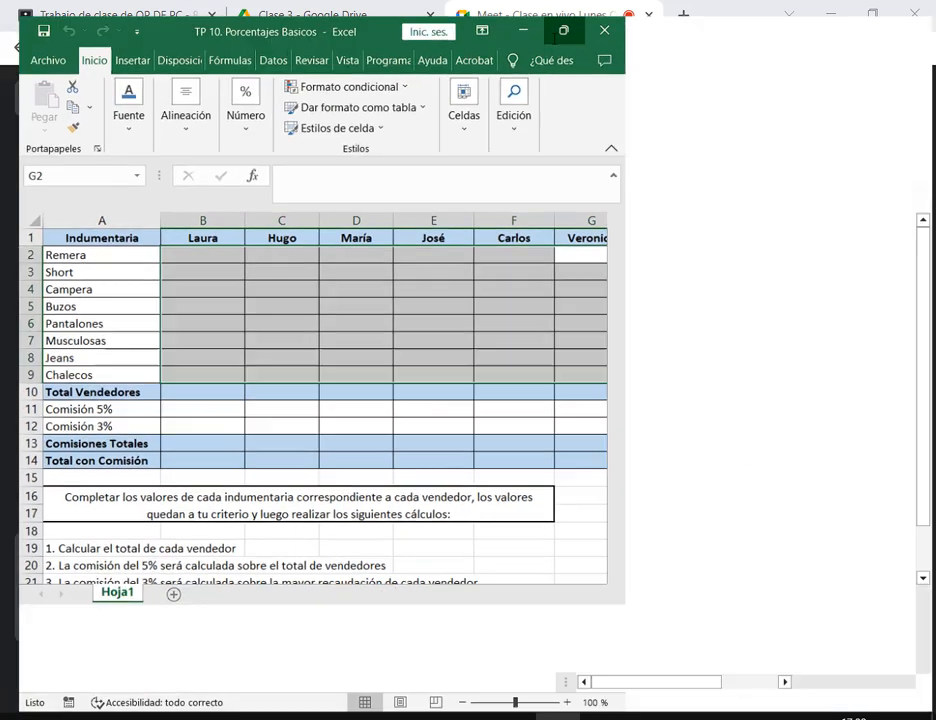
click(572, 298)
click(205, 244)
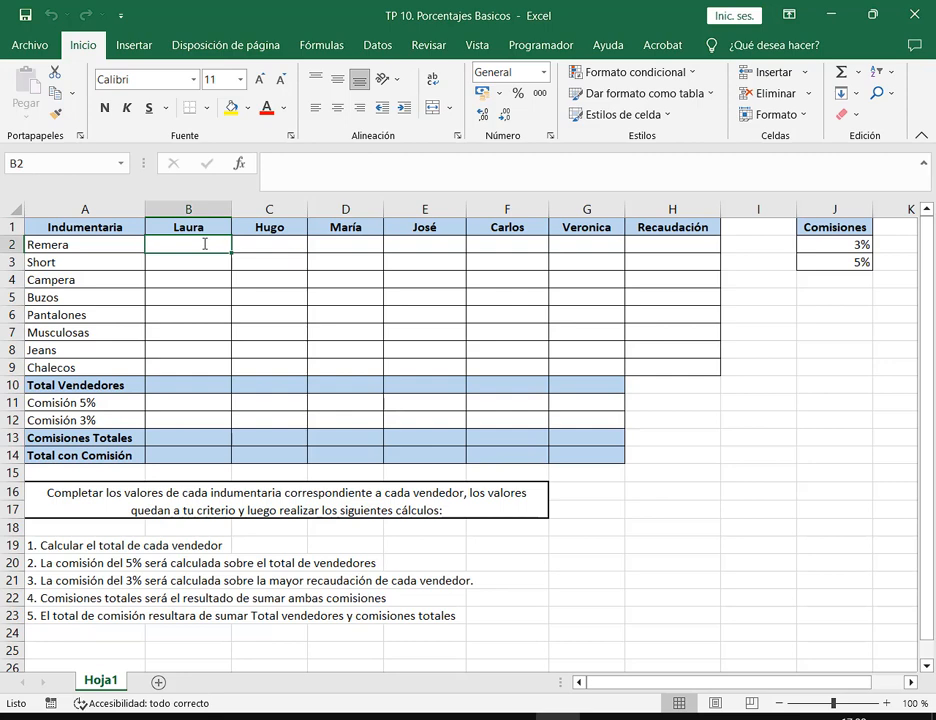
drag(203, 250, 585, 366)
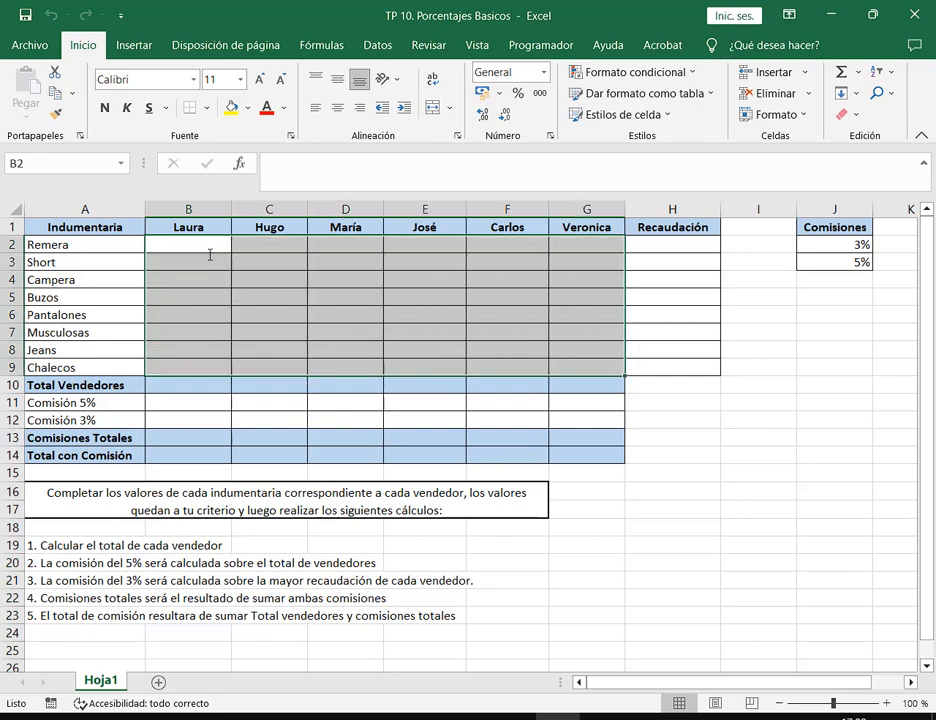
click(887, 703)
click(887, 703)
drag(860, 684, 746, 675)
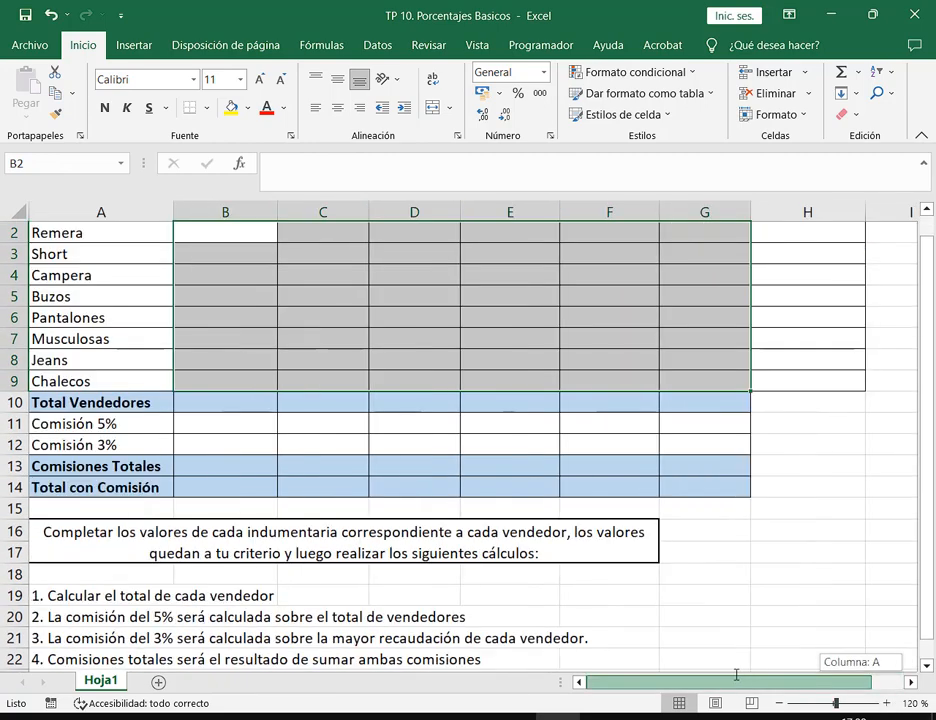
scroll(288, 387, up, 1)
Highlight the empty sales range B2:G9, the first seller's cells B2:B9 and the other sellers' cells C2:G9.
drag(257, 249, 737, 398)
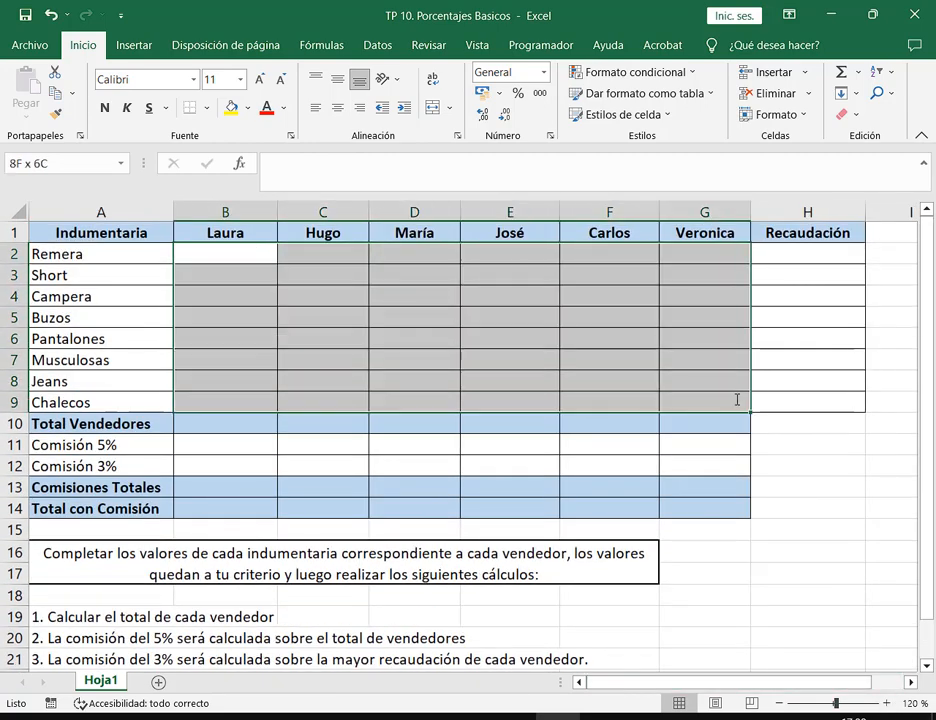
click(244, 254)
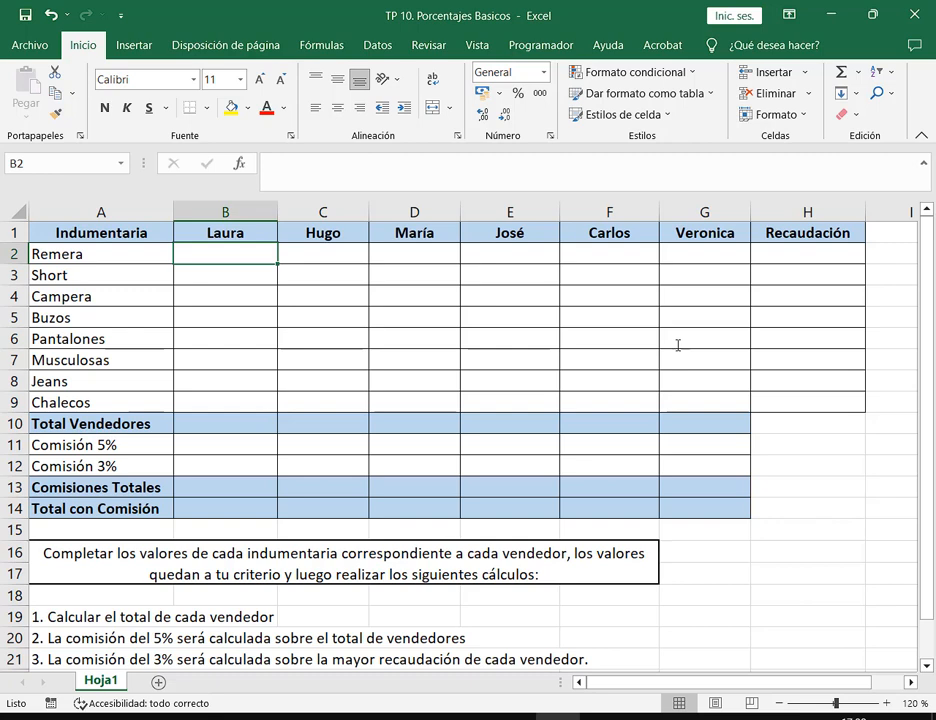
drag(250, 256, 242, 400)
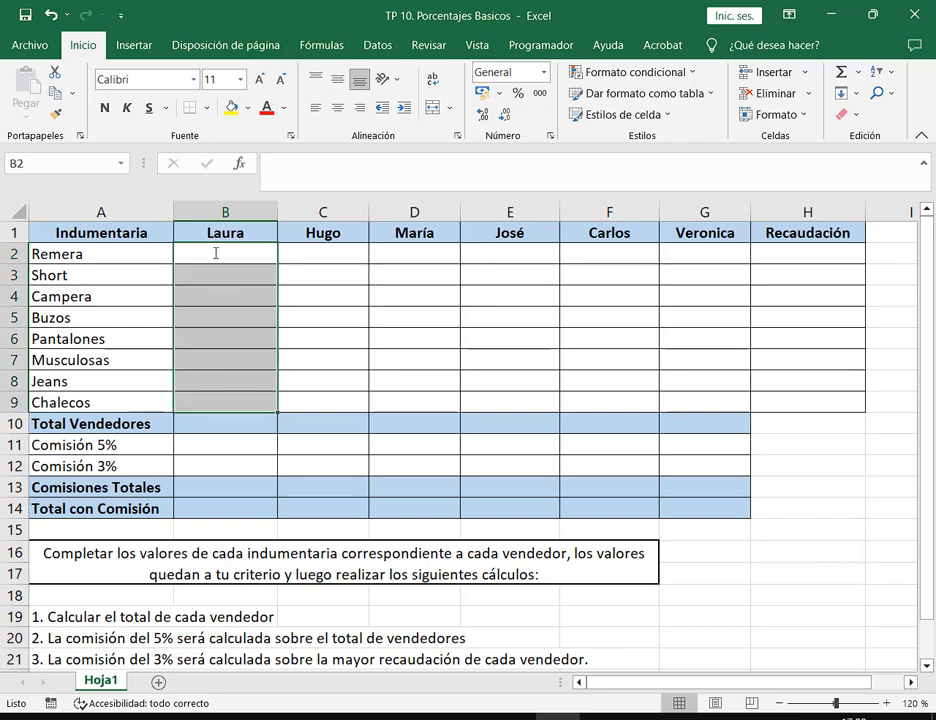
drag(320, 253, 690, 395)
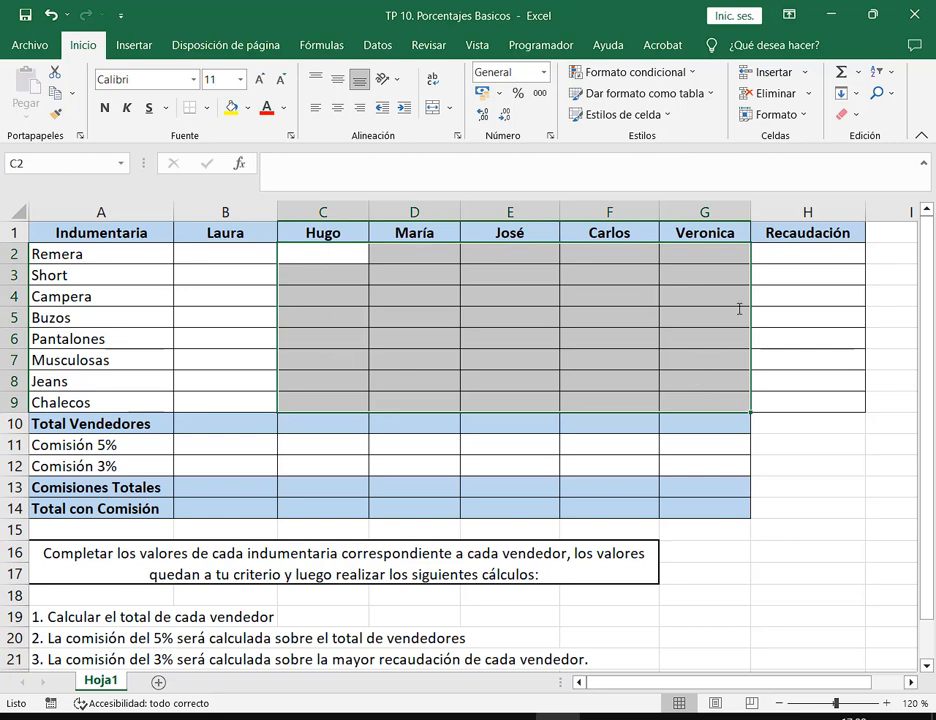
Start an ALEATORIO.ENTRE formula in the first seller's Remera cell, B2.
click(220, 258)
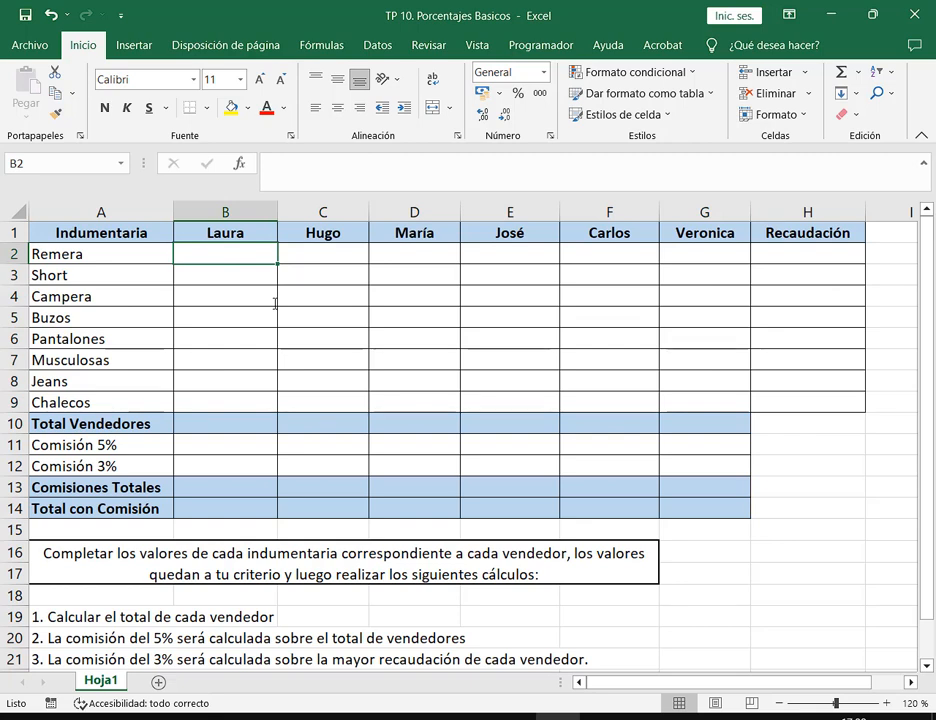
text(=)
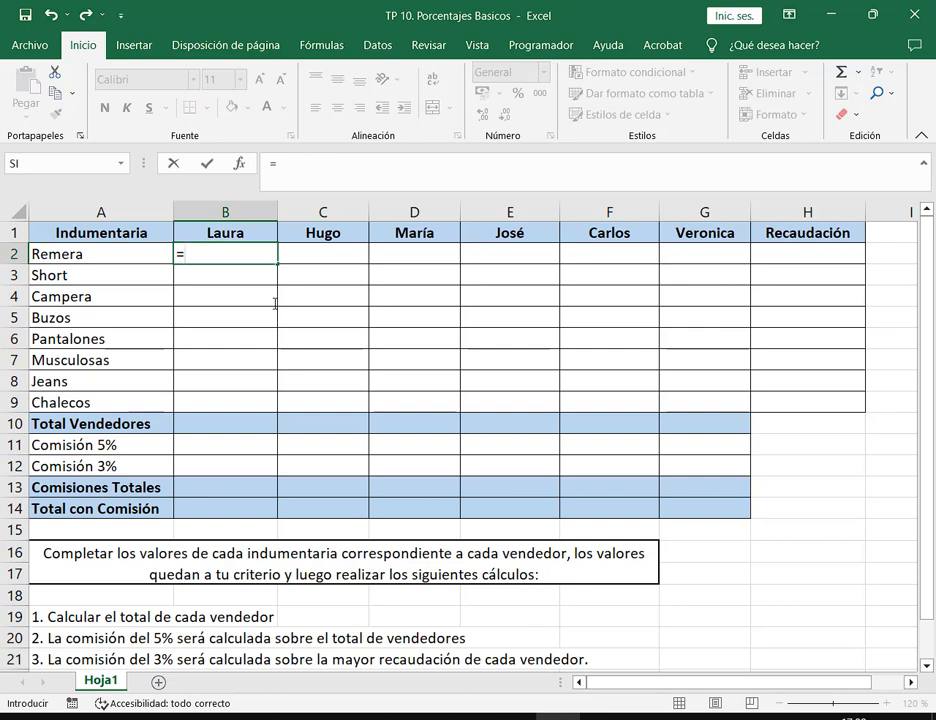
text(ALEA)
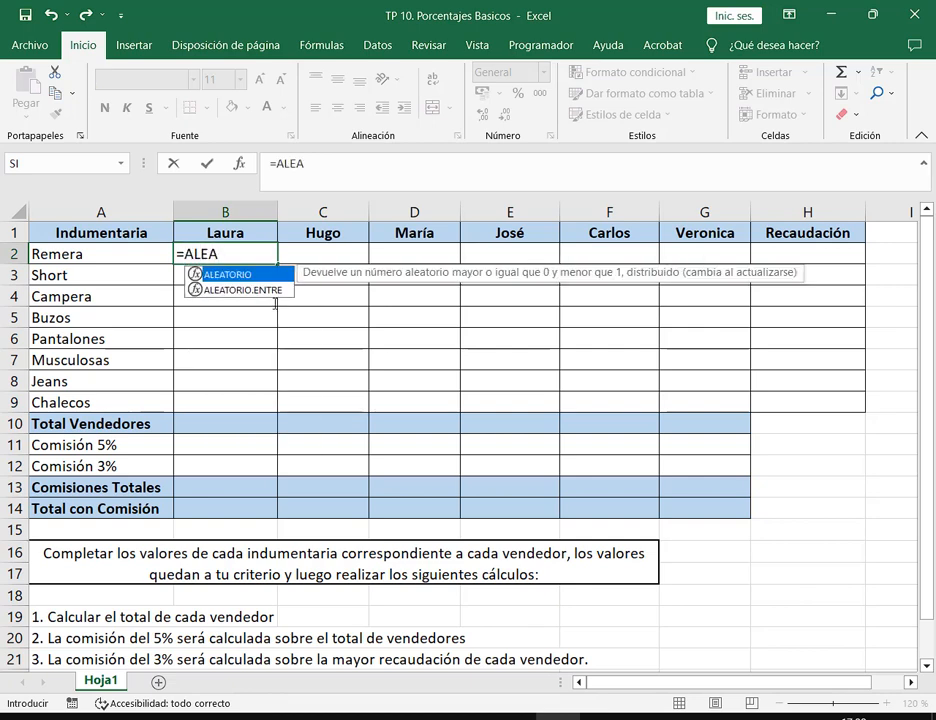
key(Down)
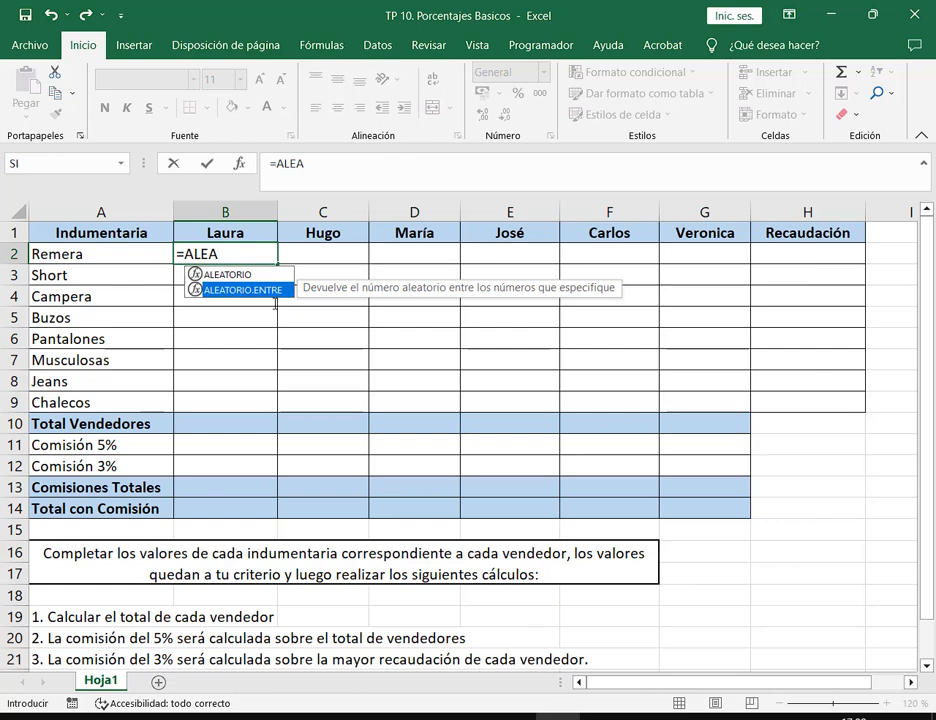
key(Tab)
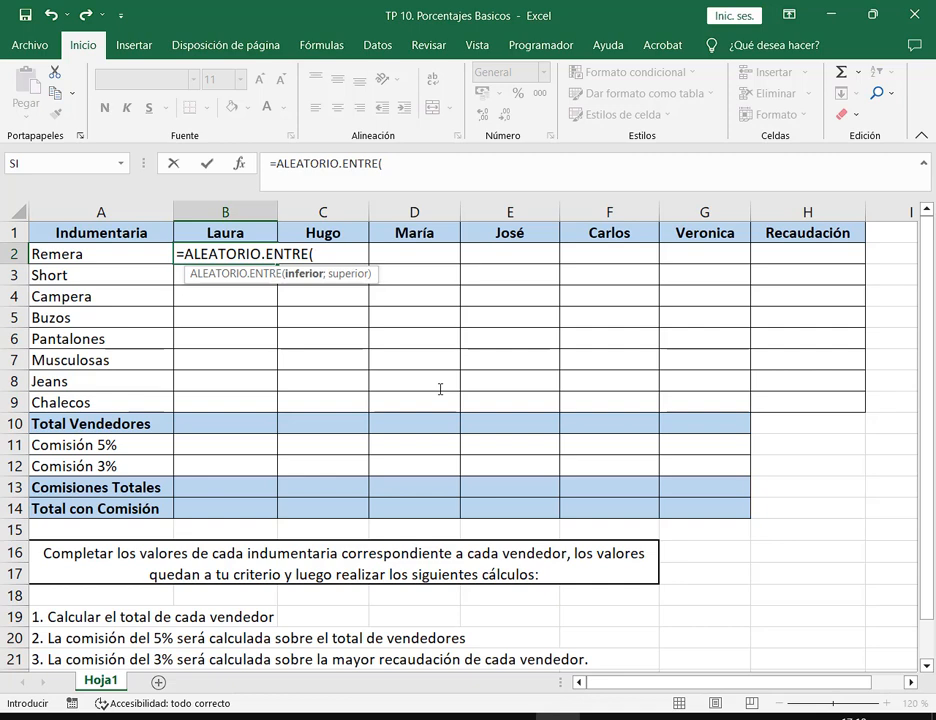
text(100;500)
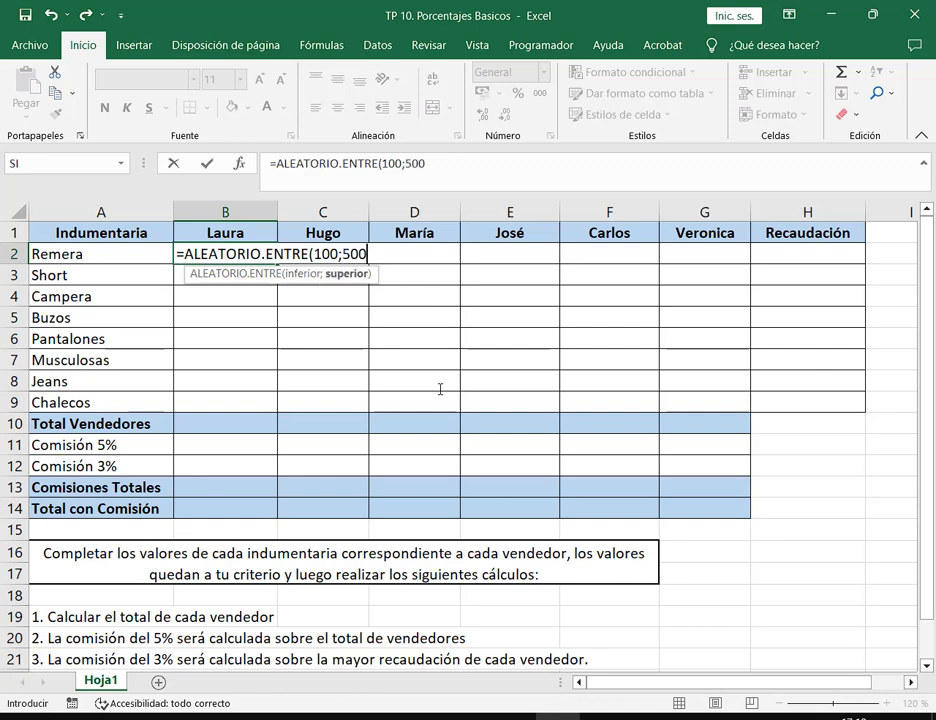
key(BackSpace)
key(BackSpace)
key(BackSpace)
key(BackSpace)
key(BackSpace)
key(BackSpace)
key(BackSpace)
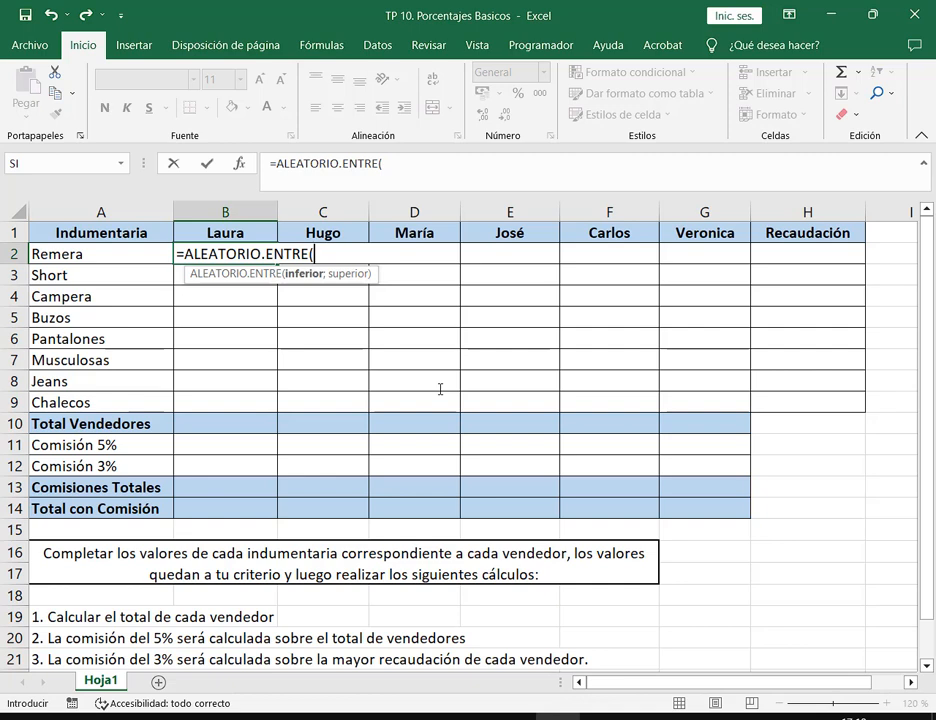
Complete the random-number formula in B2 with a lower limit of 2000 and an upper limit of 5600.
text(2000;)
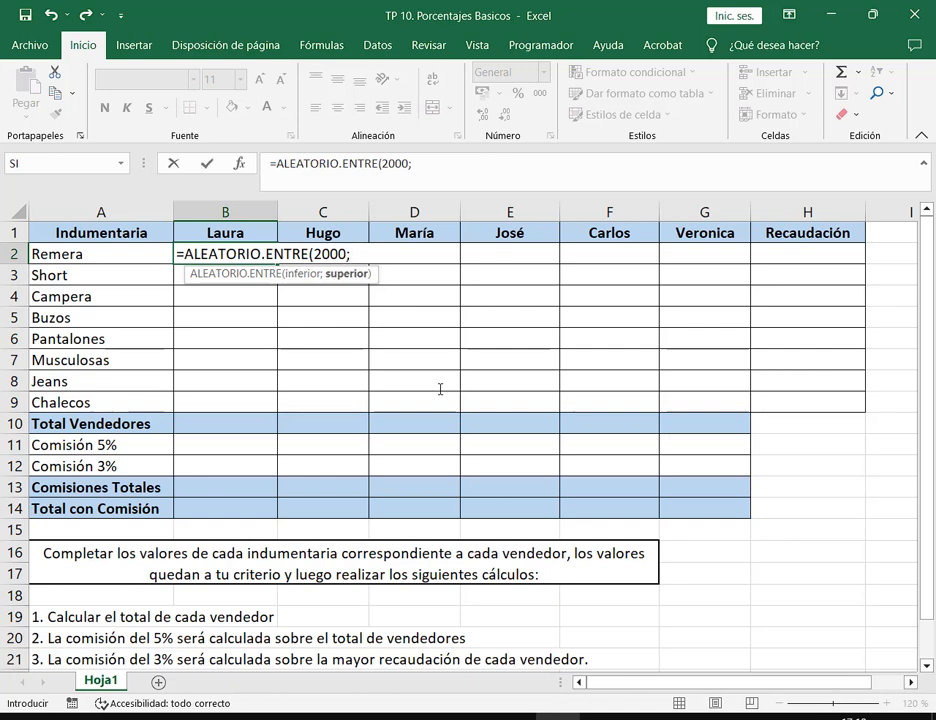
text(5600))
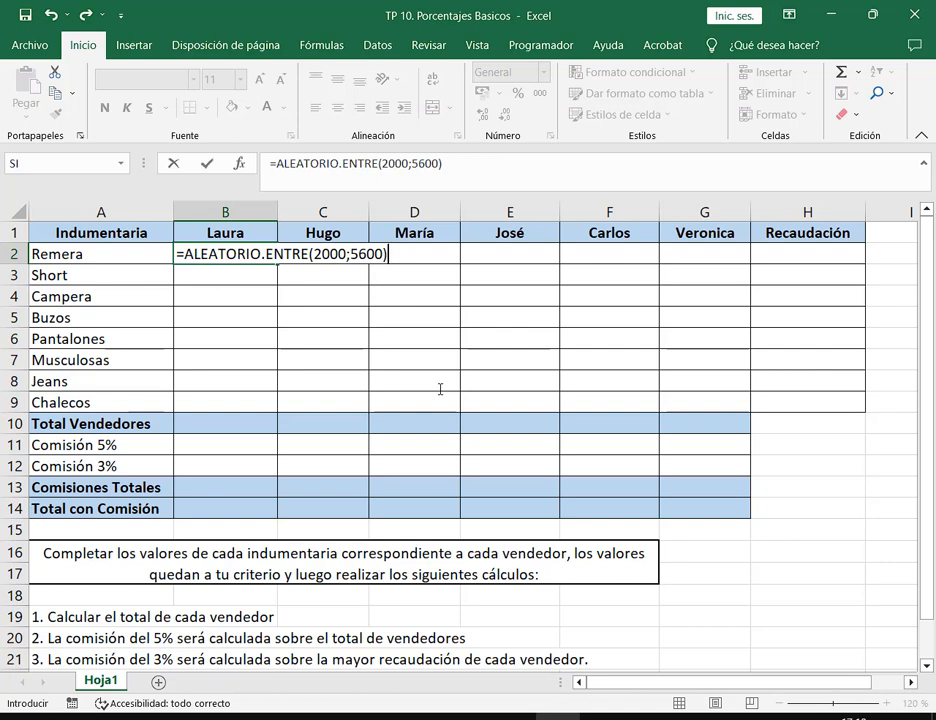
key(Return)
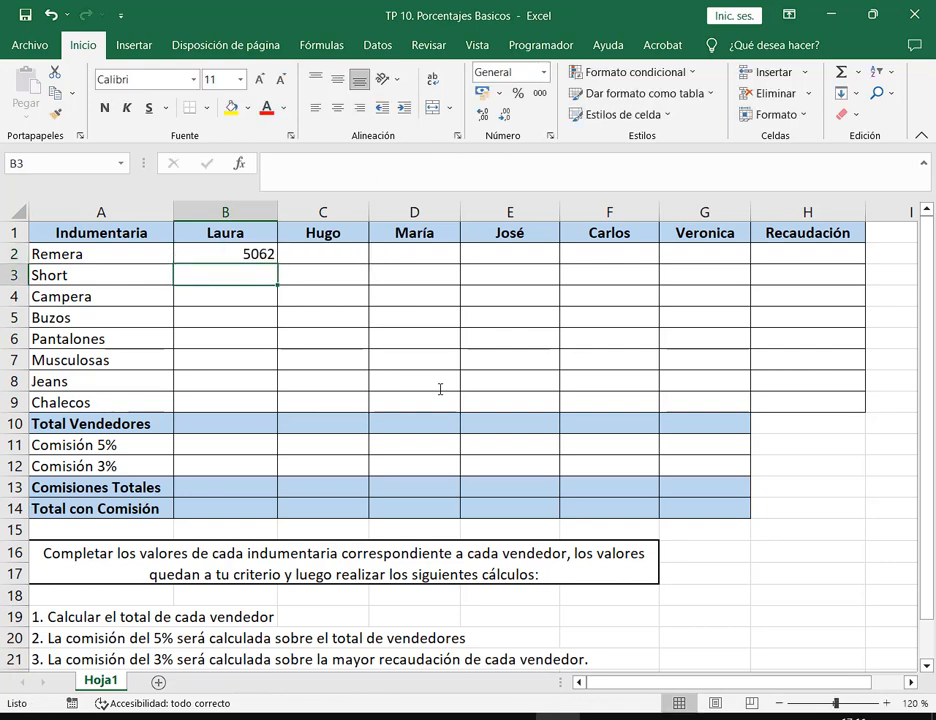
Check the formula in B2 and fill it down the first seller's column to the Chalecos row, B9.
key(Up)
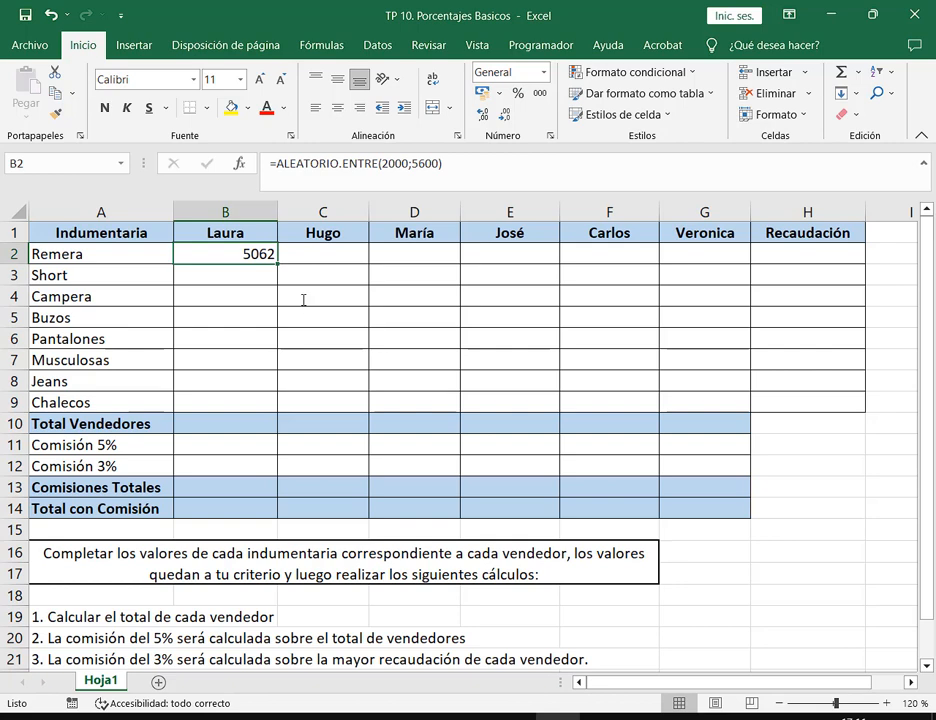
key(F2)
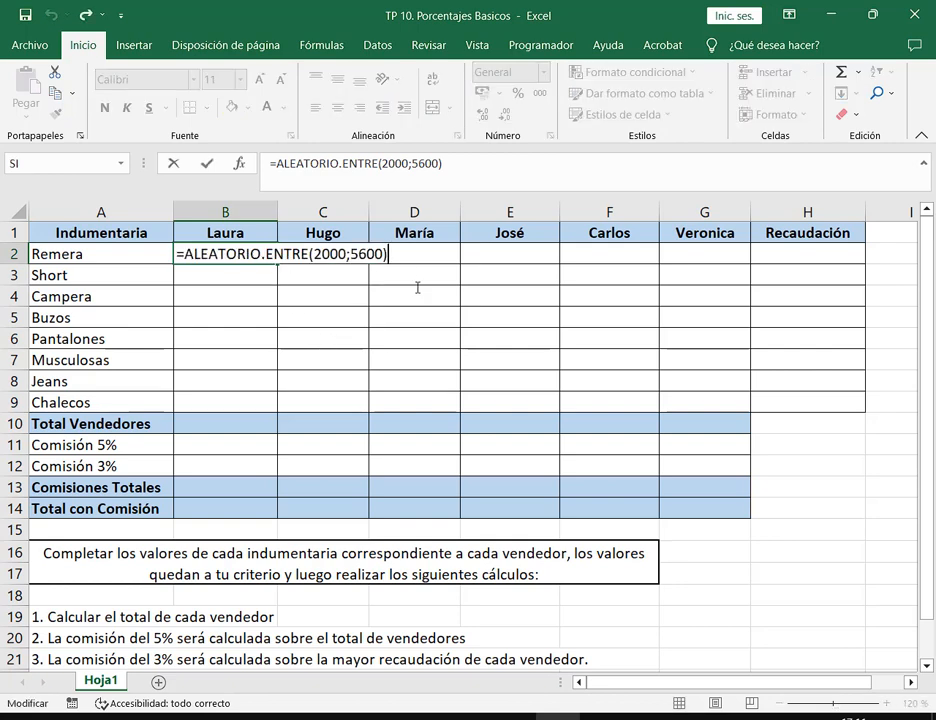
key(Escape)
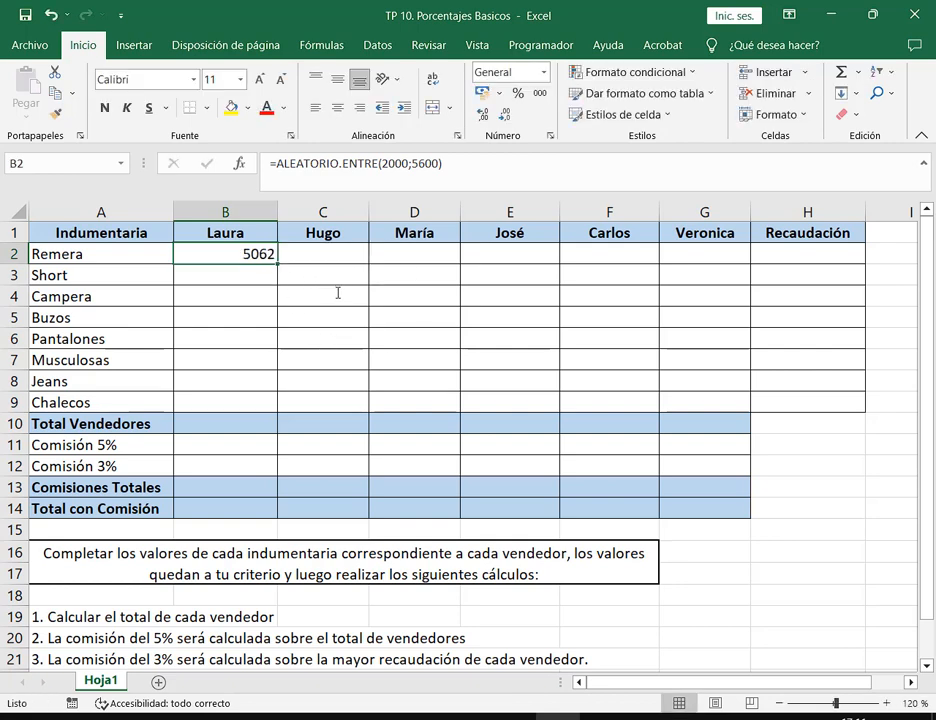
drag(278, 265, 272, 414)
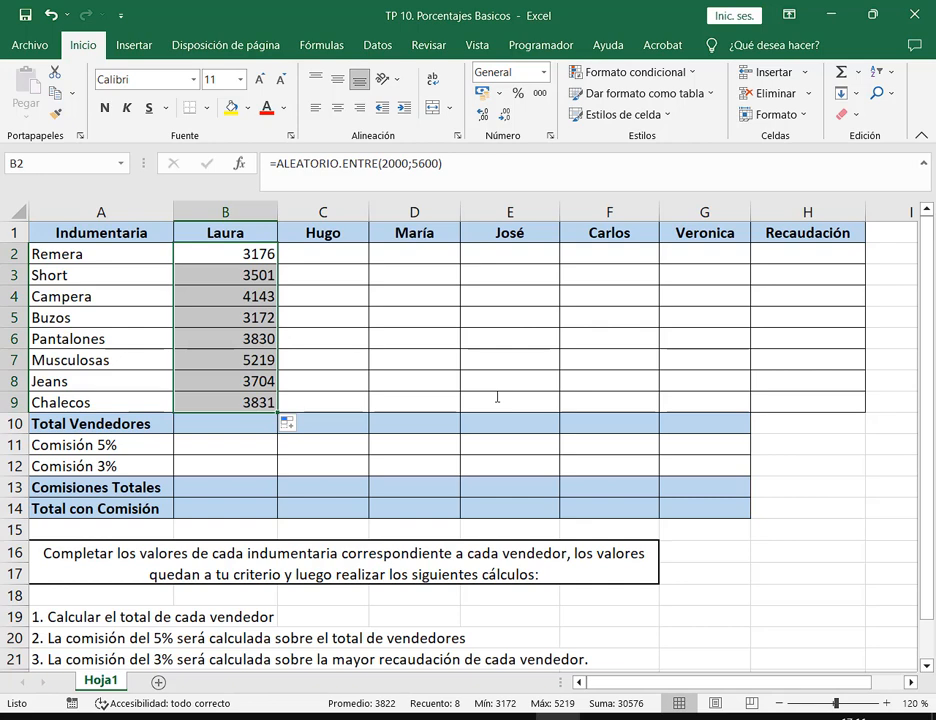
key(Right)
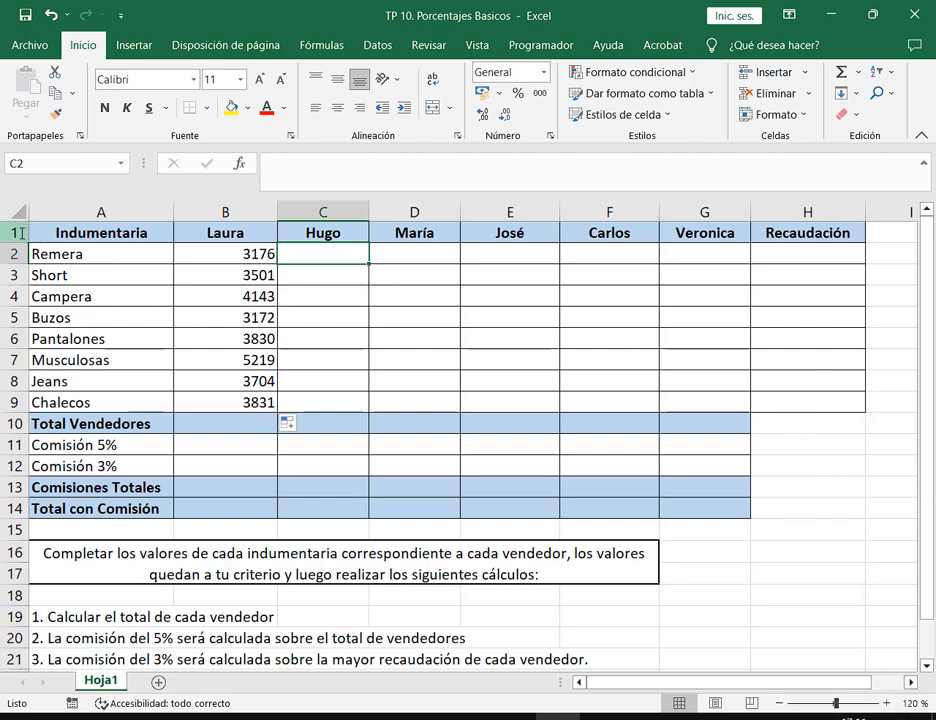
Enter the formula =HOY() in the blank cell H16 and delete it again.
click(775, 552)
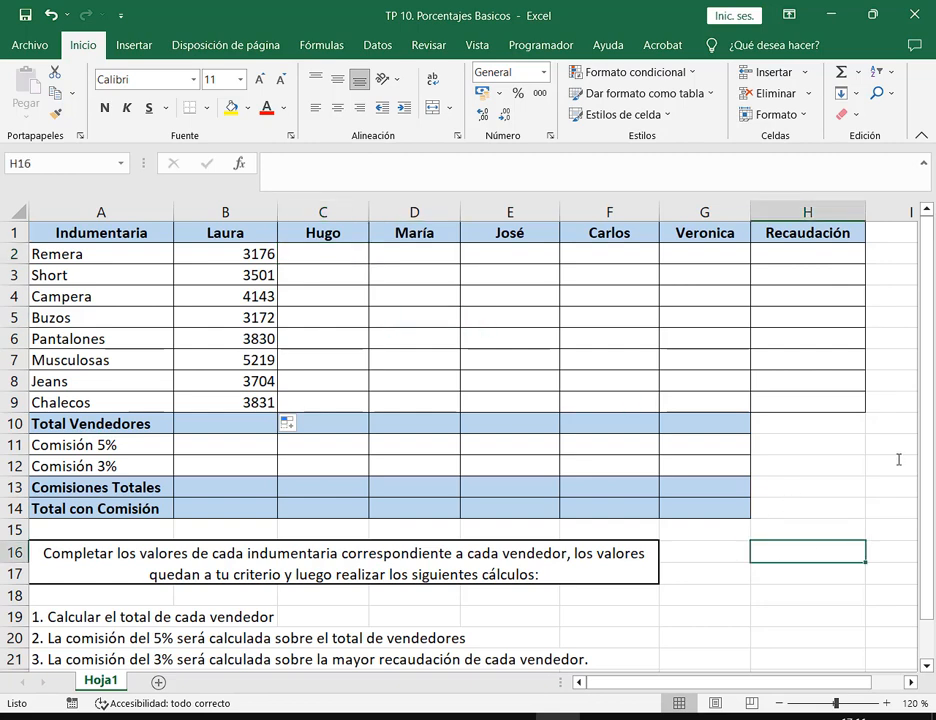
text(=HO)
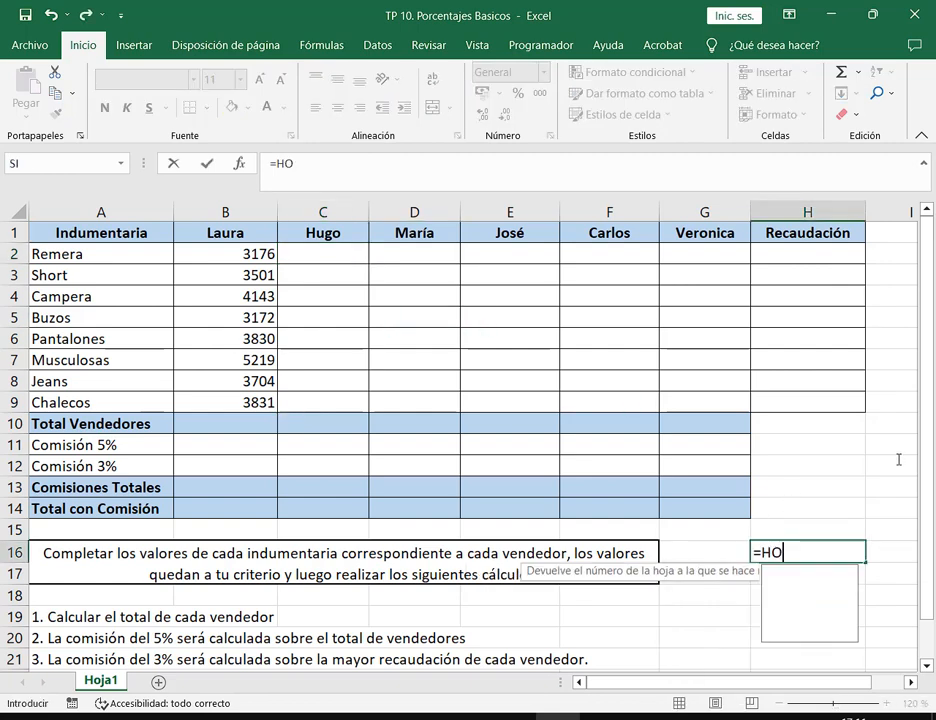
text(Y())
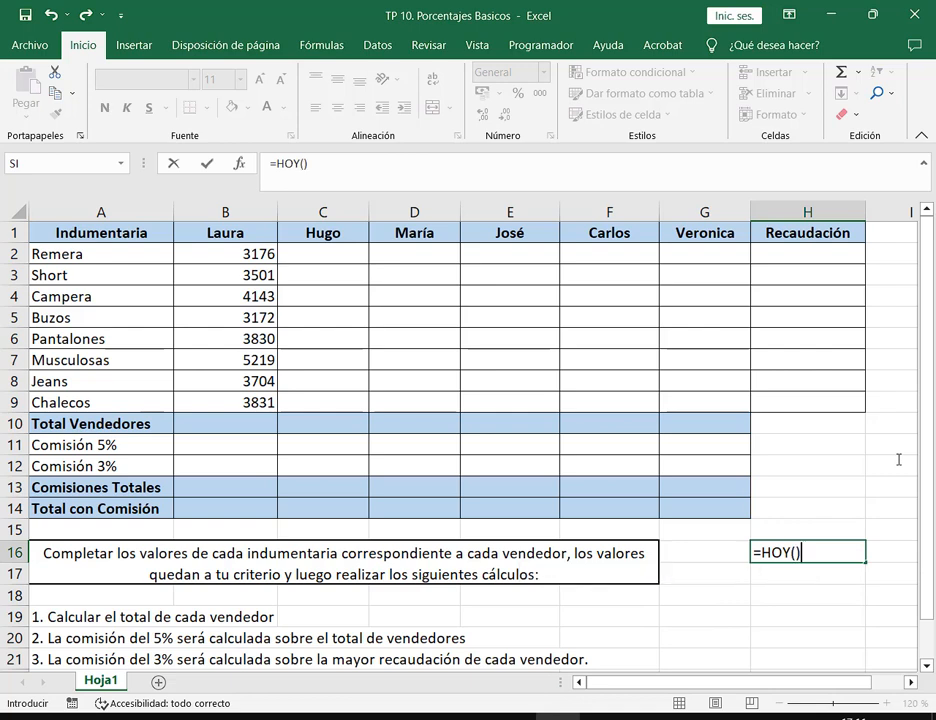
key(Return)
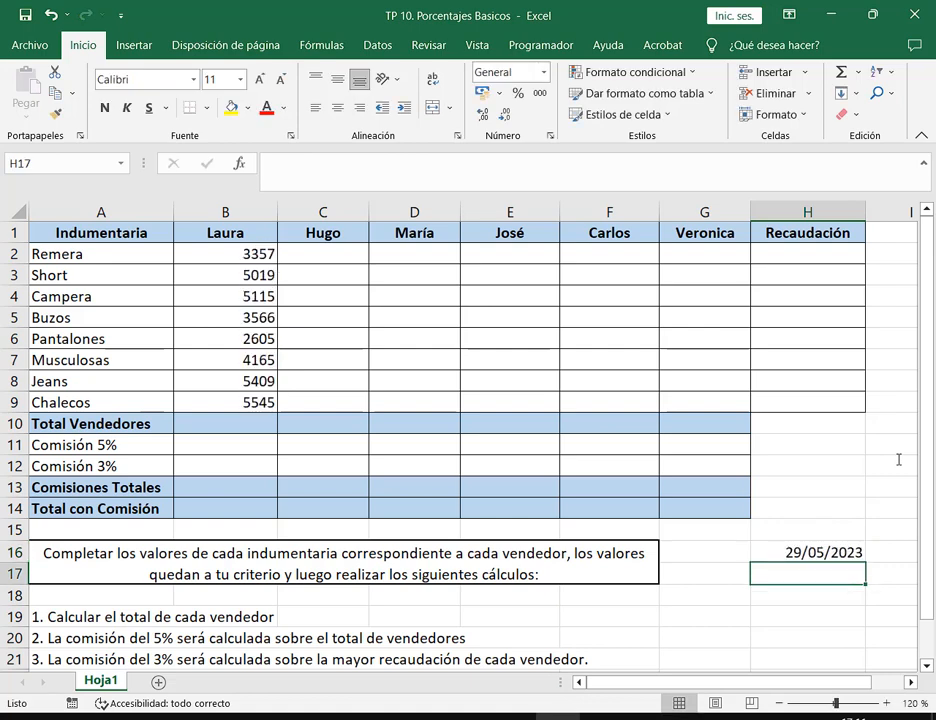
key(Up)
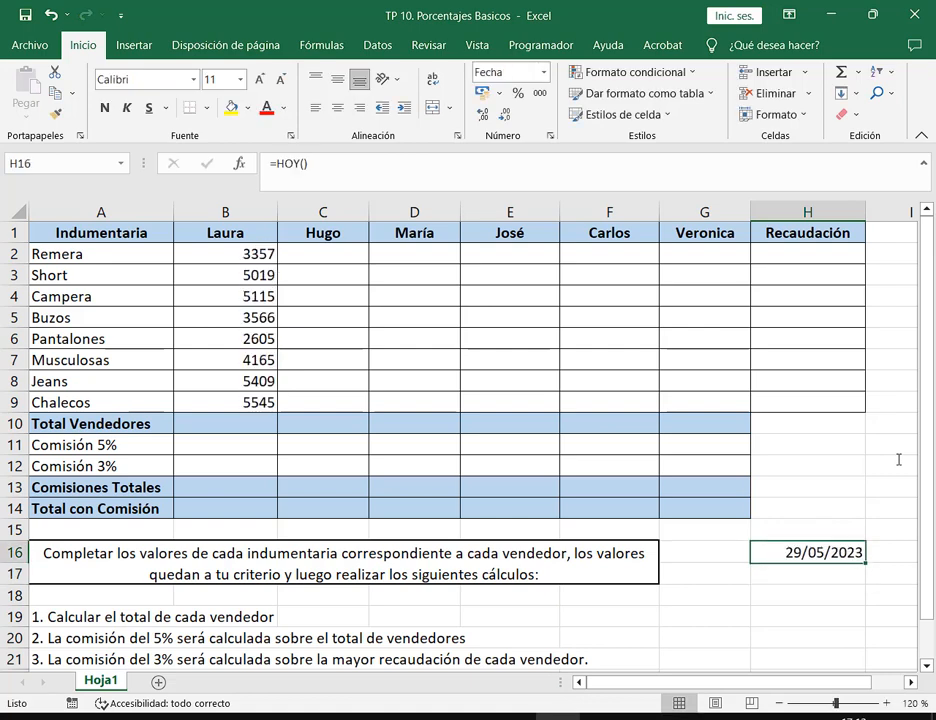
key(Delete)
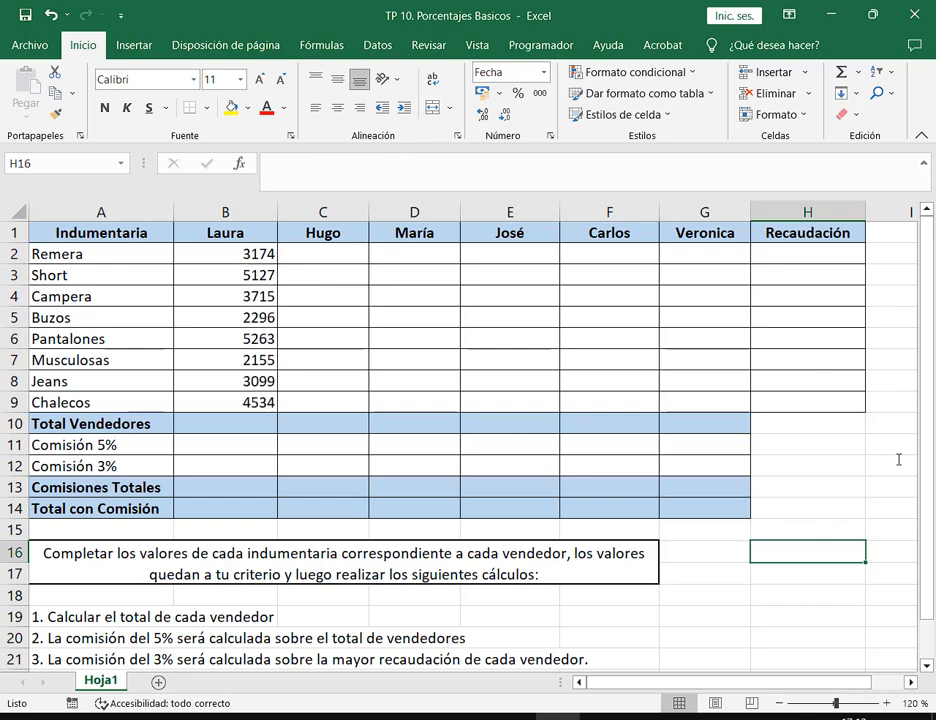
Highlight the first seller's random sales values in B2:B9 and examine the formula in B2.
drag(240, 254, 240, 402)
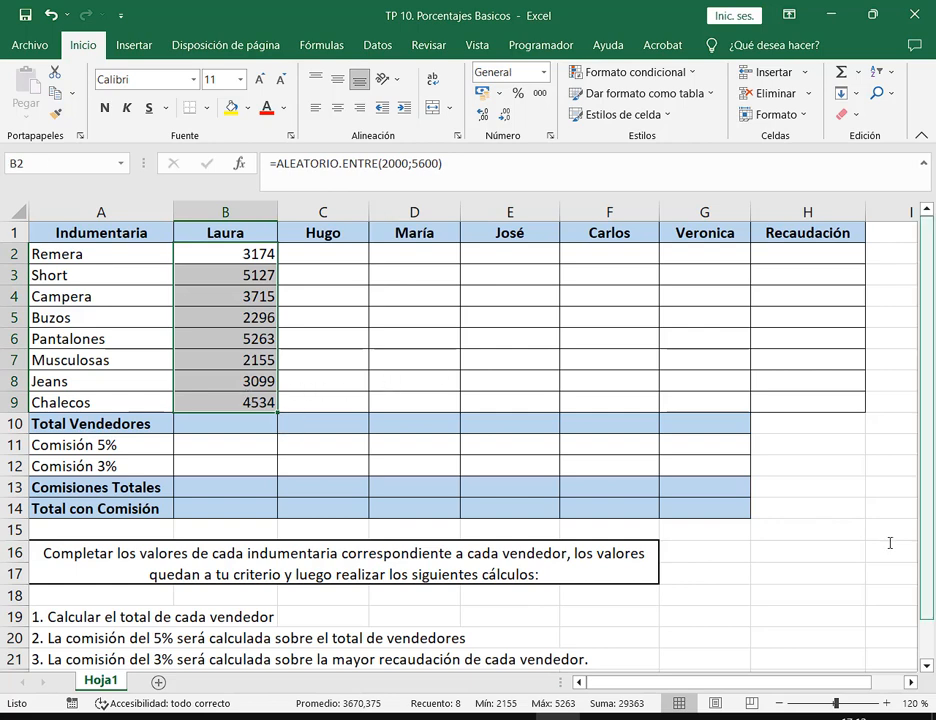
click(310, 256)
click(260, 255)
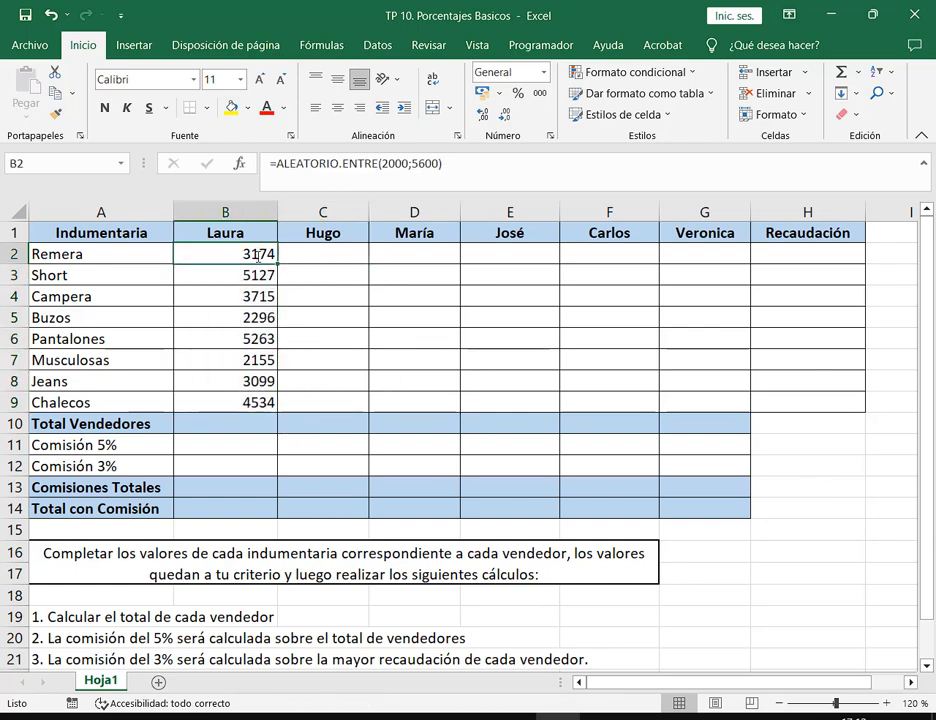
Examine the lower and upper limit arguments of the random-number formula in B2.
click(422, 170)
click(419, 168)
click(389, 165)
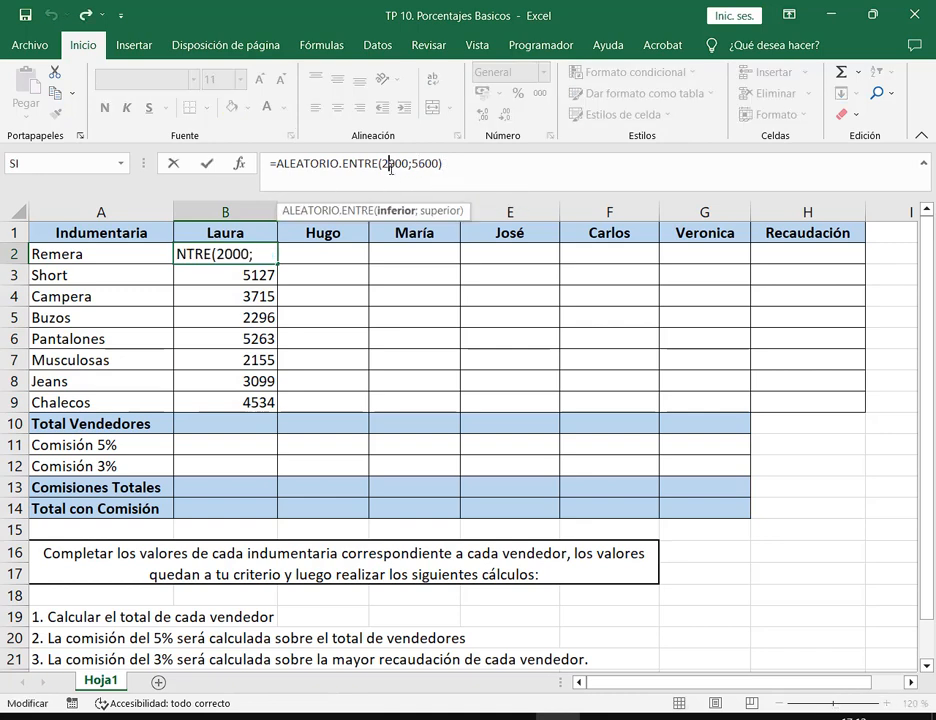
drag(379, 163, 442, 163)
click(268, 254)
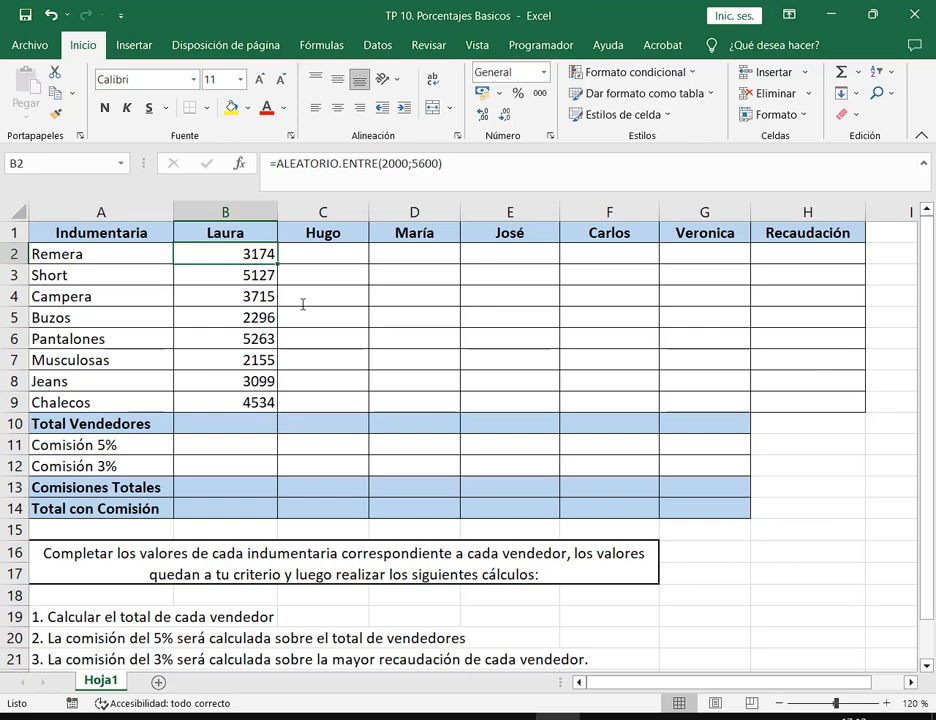
Copy the first seller's random sales in B2:B9.
drag(226, 256, 258, 406)
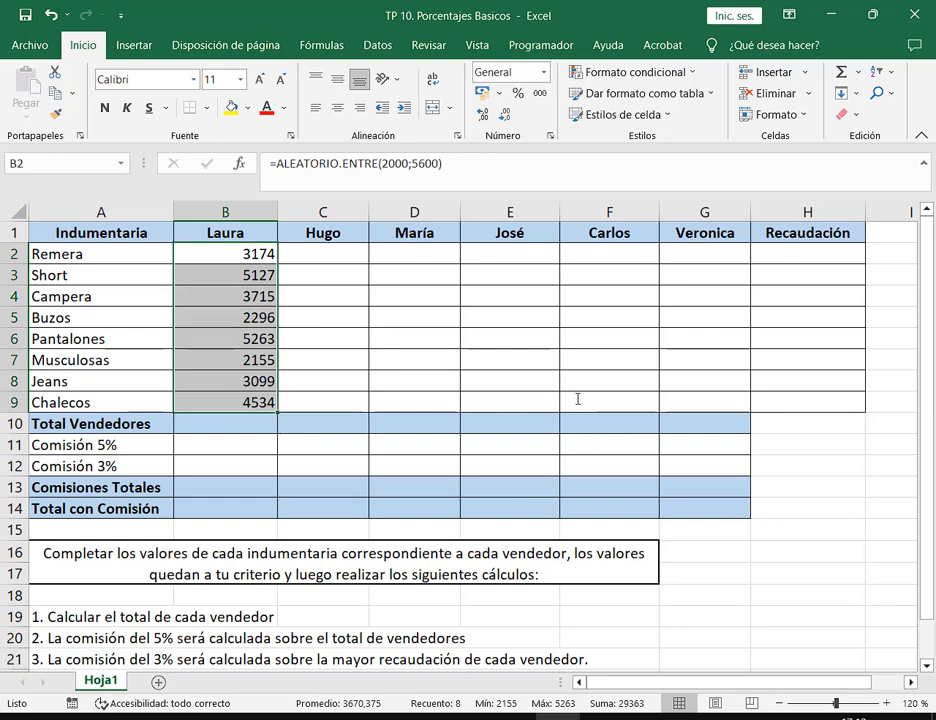
right_click(213, 262)
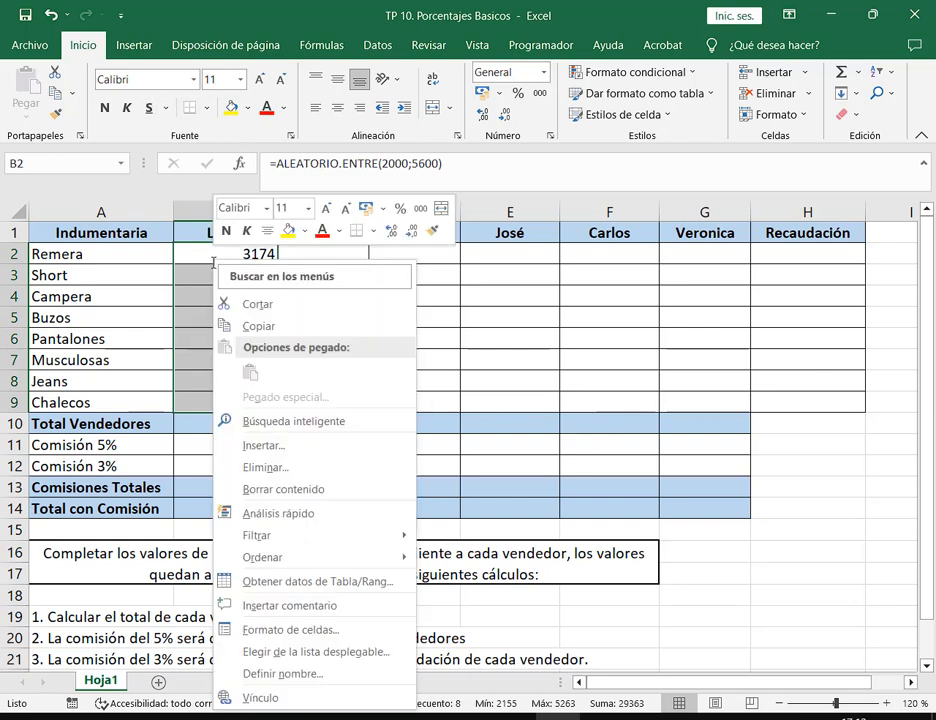
click(250, 326)
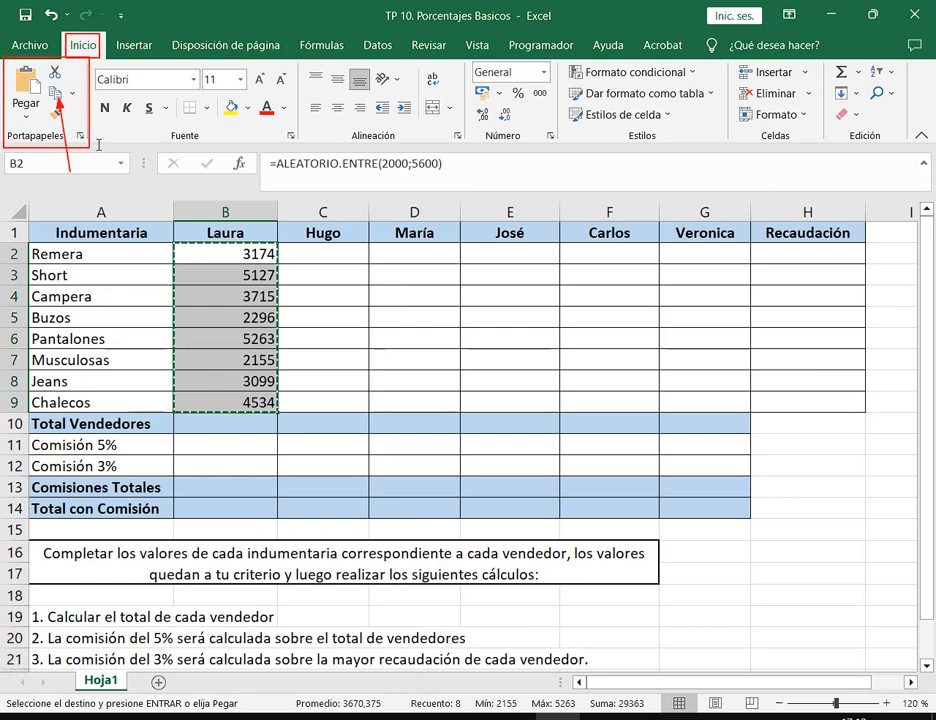
click(73, 92)
click(78, 117)
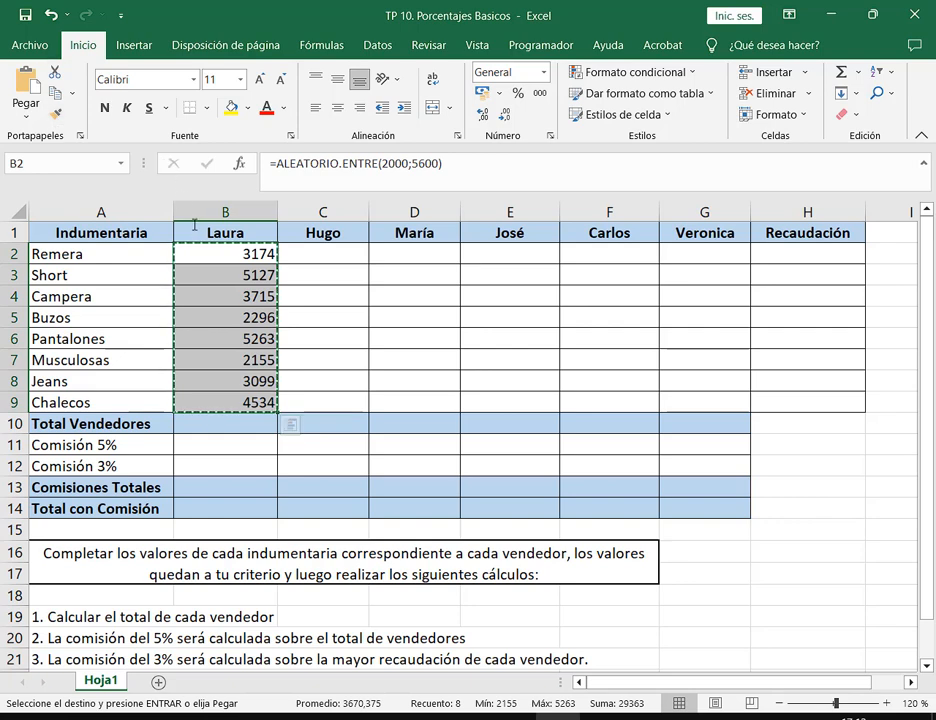
Paste the copied sales over B2:B9 as values only, replacing the random-number formulas.
click(25, 85)
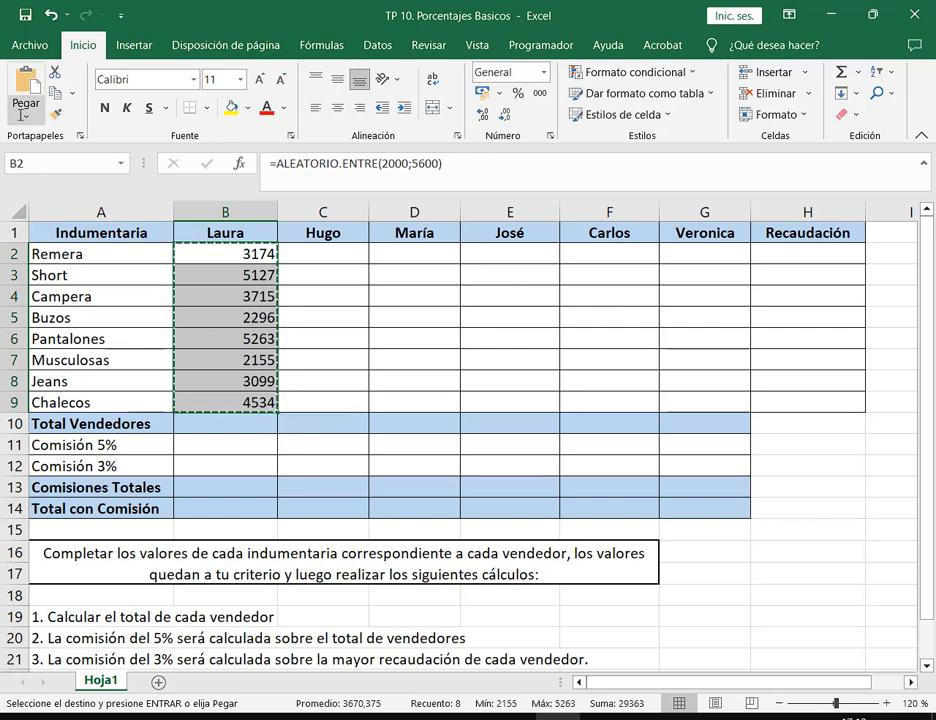
right_click(227, 254)
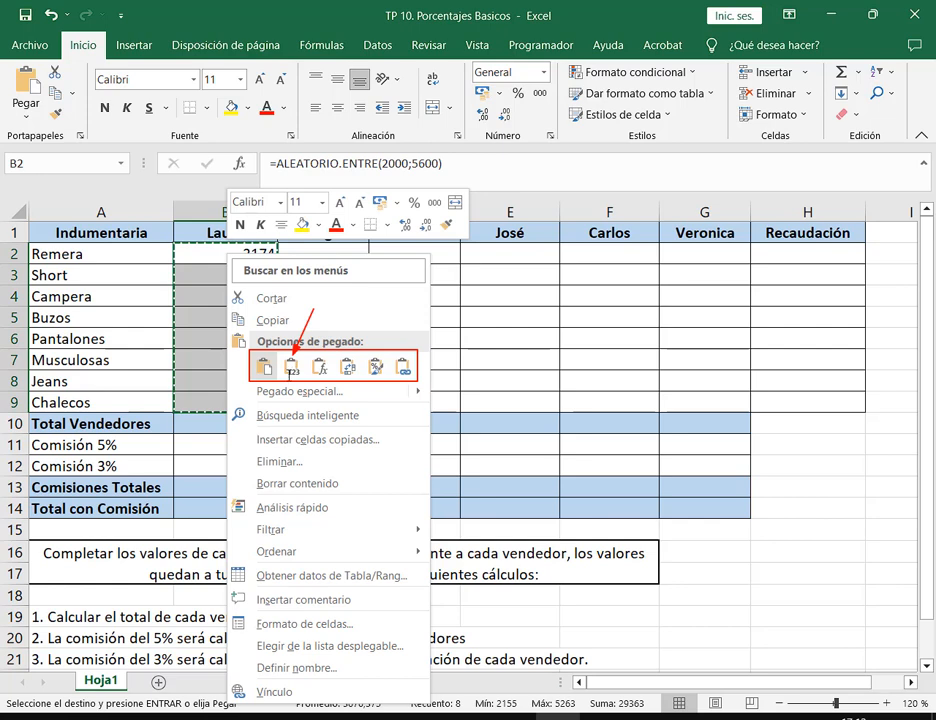
click(292, 367)
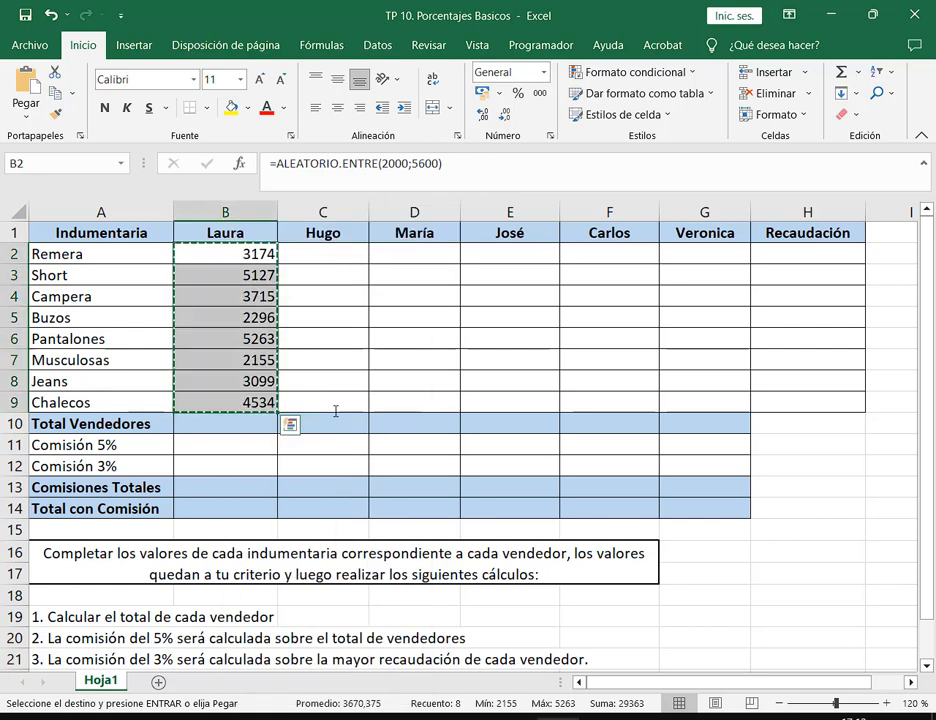
click(30, 118)
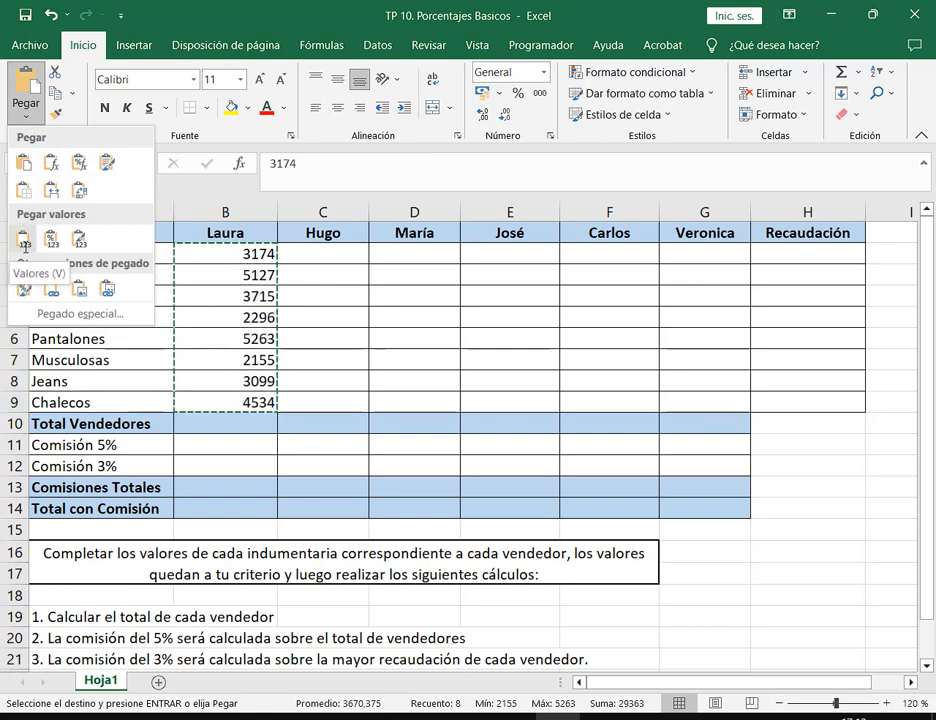
click(277, 153)
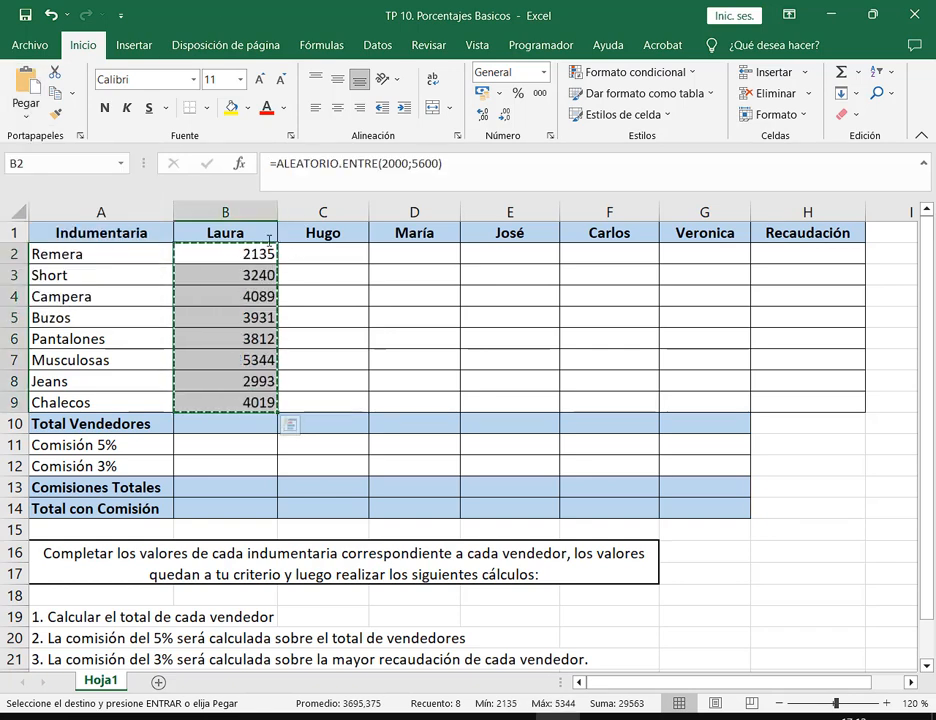
click(27, 115)
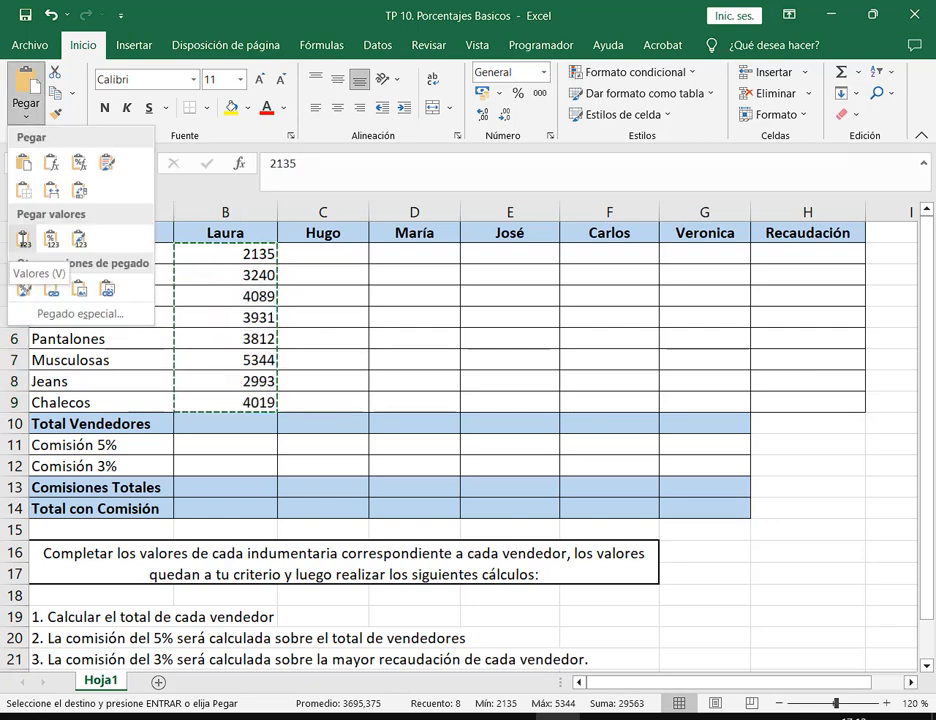
click(23, 240)
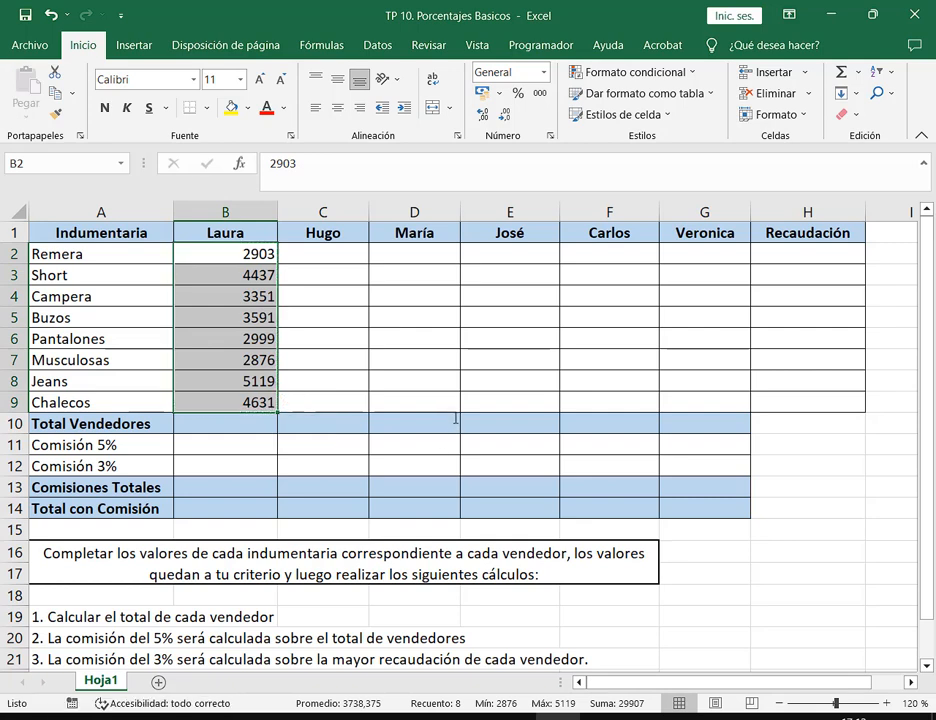
click(521, 364)
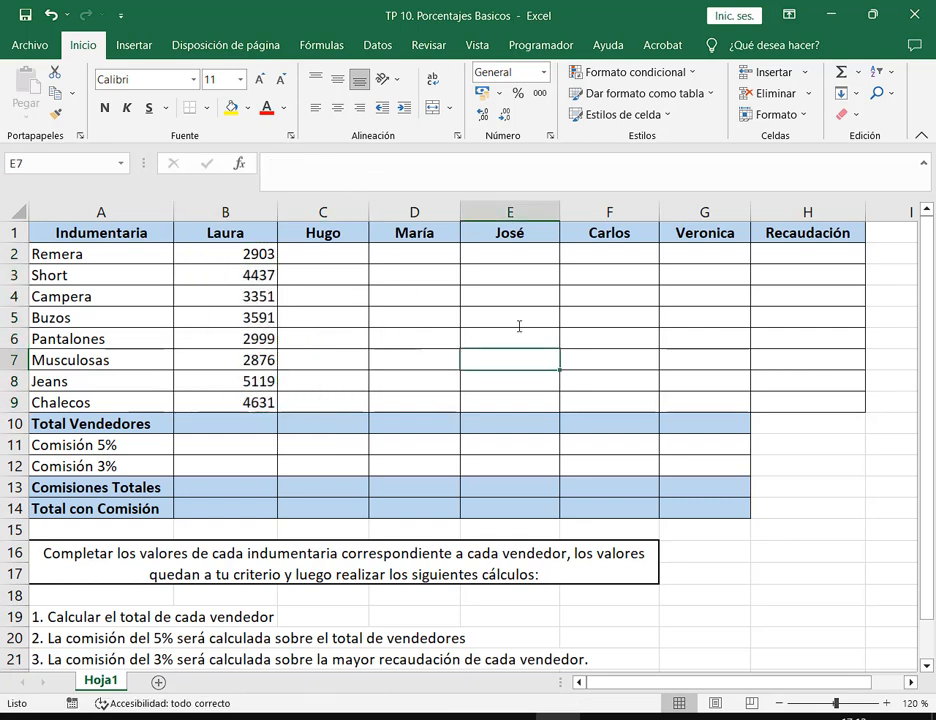
Inspect cells B2, B3 and B4 to check whether they contain plain numbers or formulas.
click(273, 255)
double_click(276, 163)
click(254, 276)
double_click(271, 163)
key(Escape)
click(253, 301)
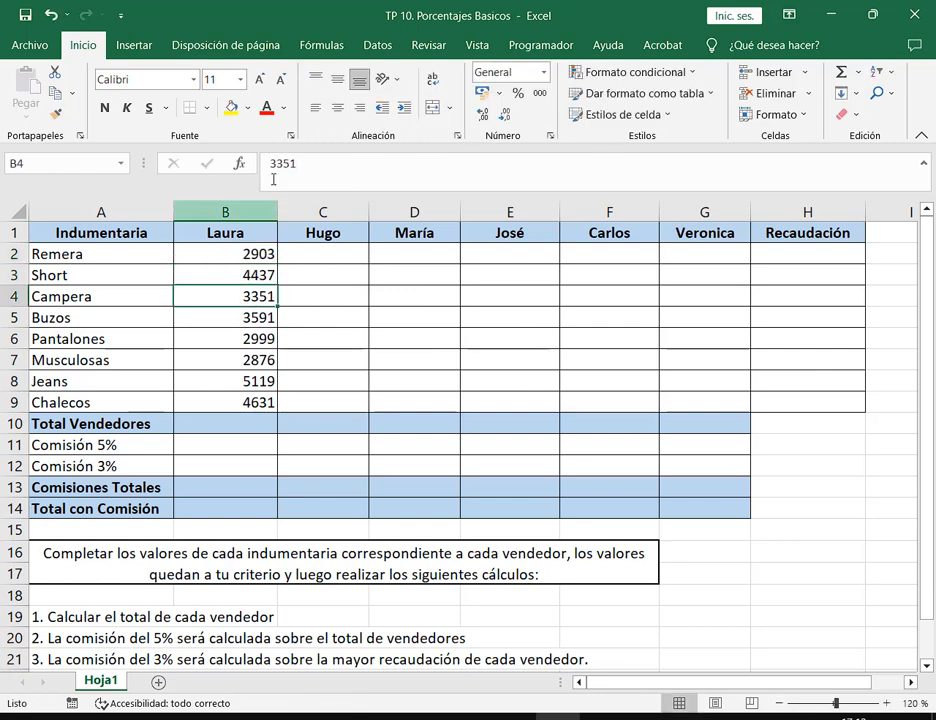
Enter =HOY() in the blank cell H16 to test whether B2:B9 recalculates, and clear H16 again.
click(793, 553)
text(=)
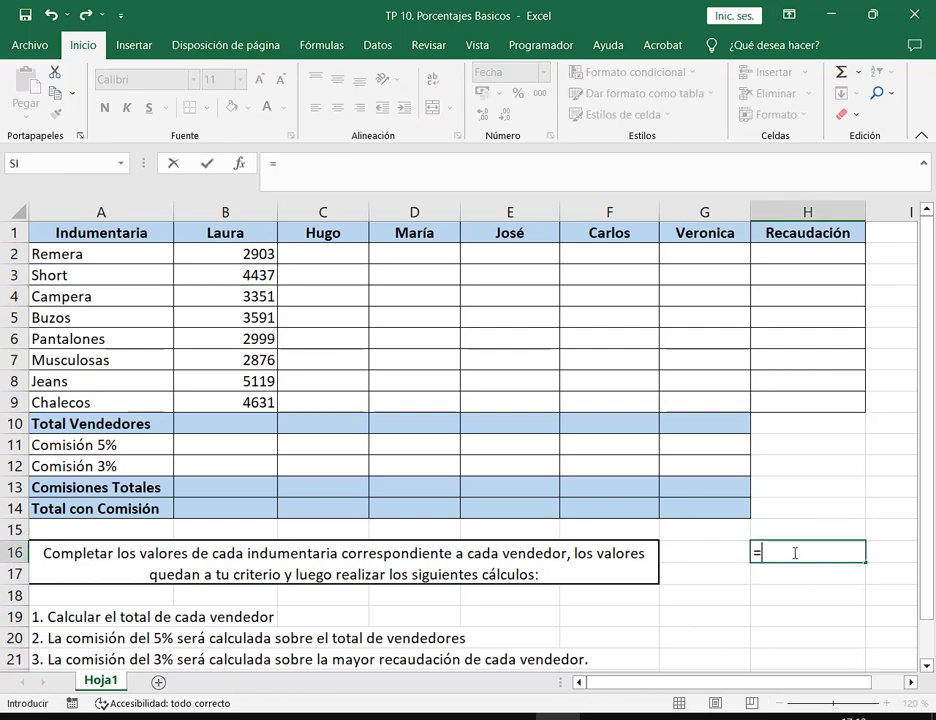
text(HOY())
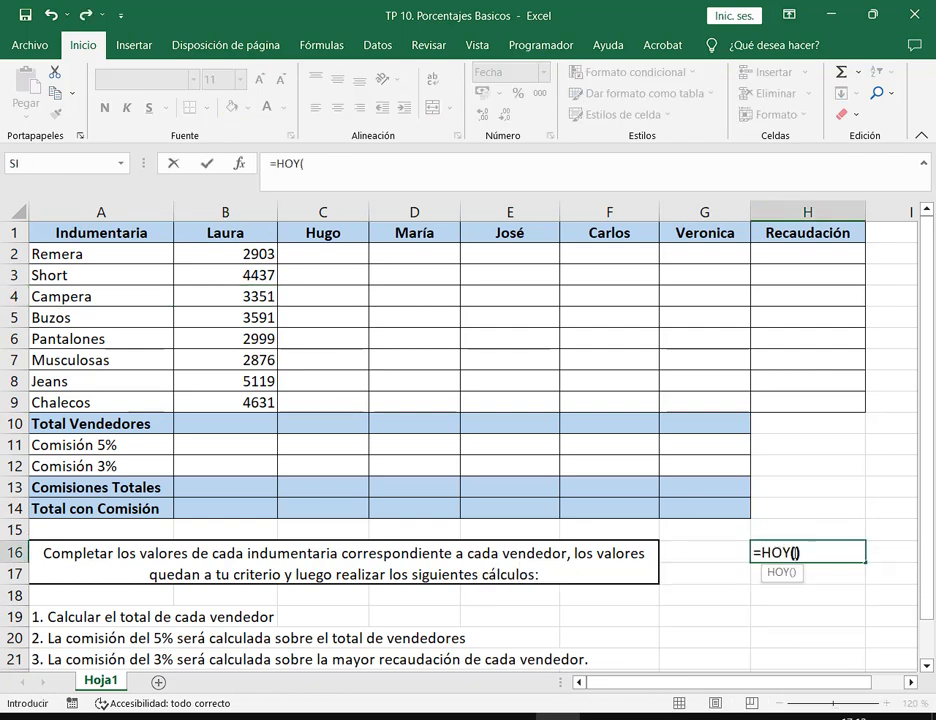
key(Return)
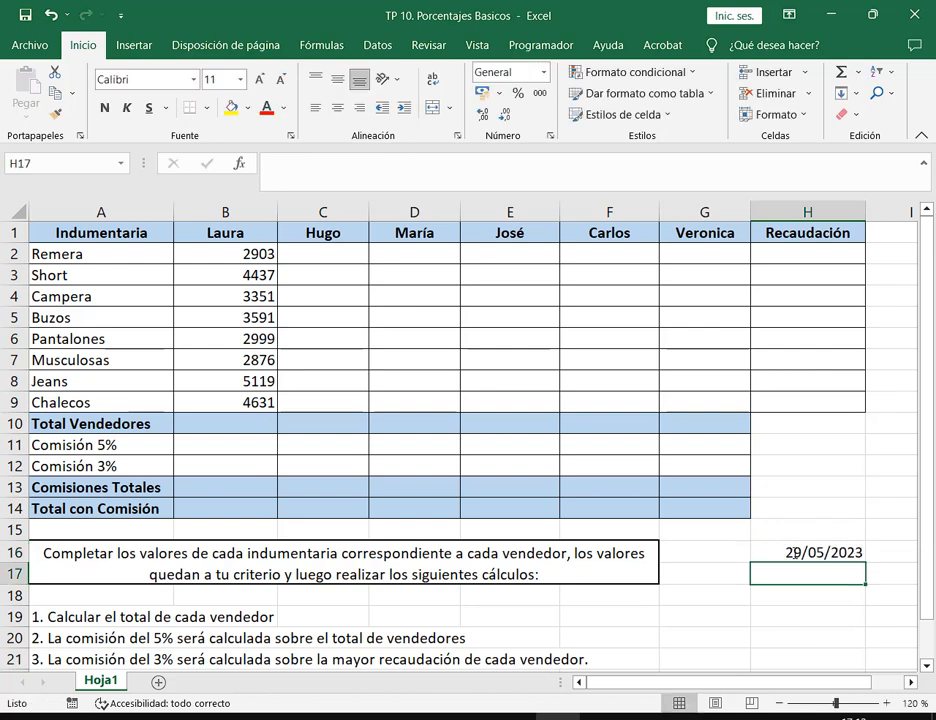
drag(261, 253, 250, 404)
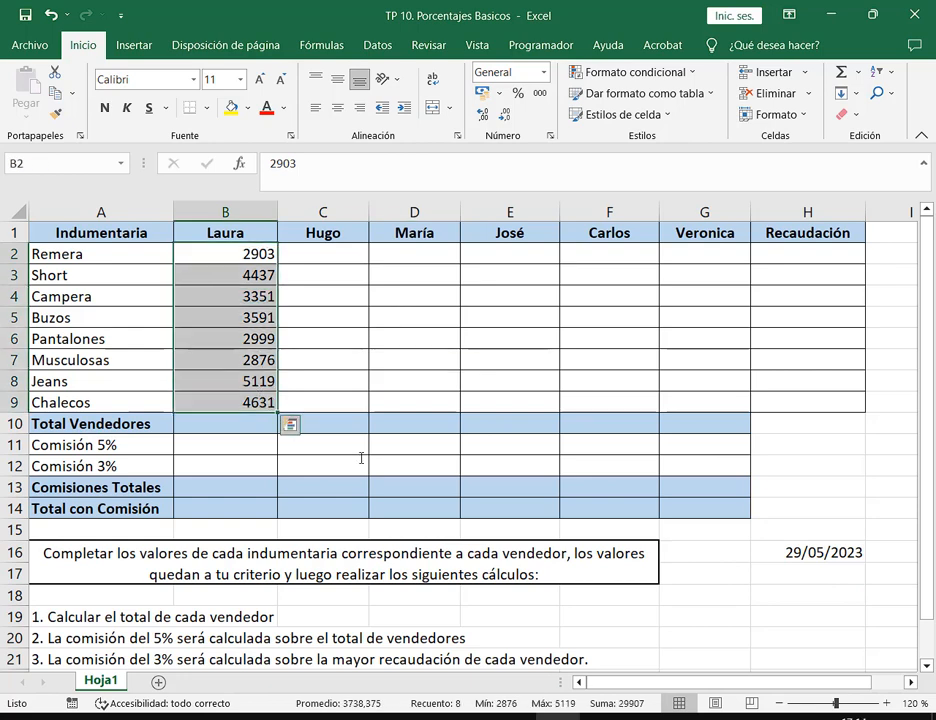
click(836, 555)
key(Delete)
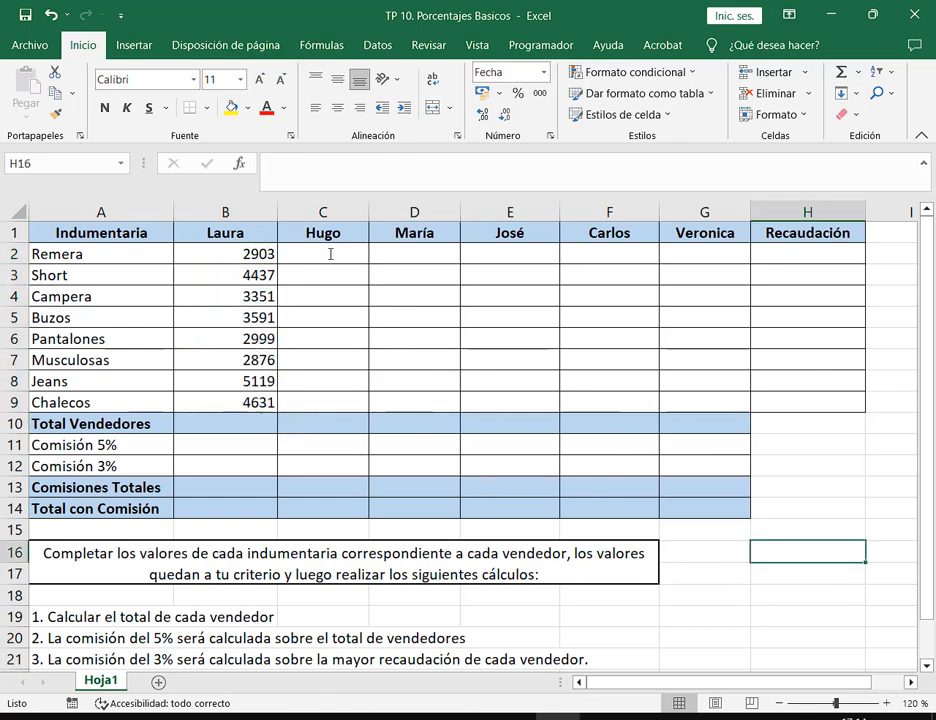
click(330, 253)
click(237, 258)
click(321, 254)
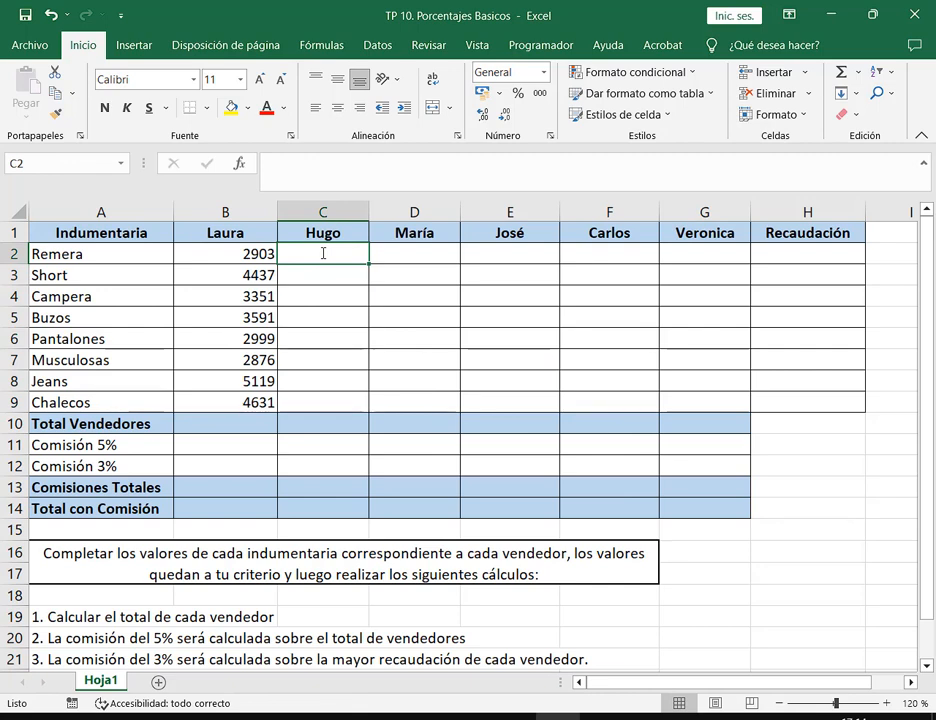
click(324, 273)
click(328, 295)
click(334, 319)
click(336, 338)
click(342, 361)
click(343, 382)
click(343, 402)
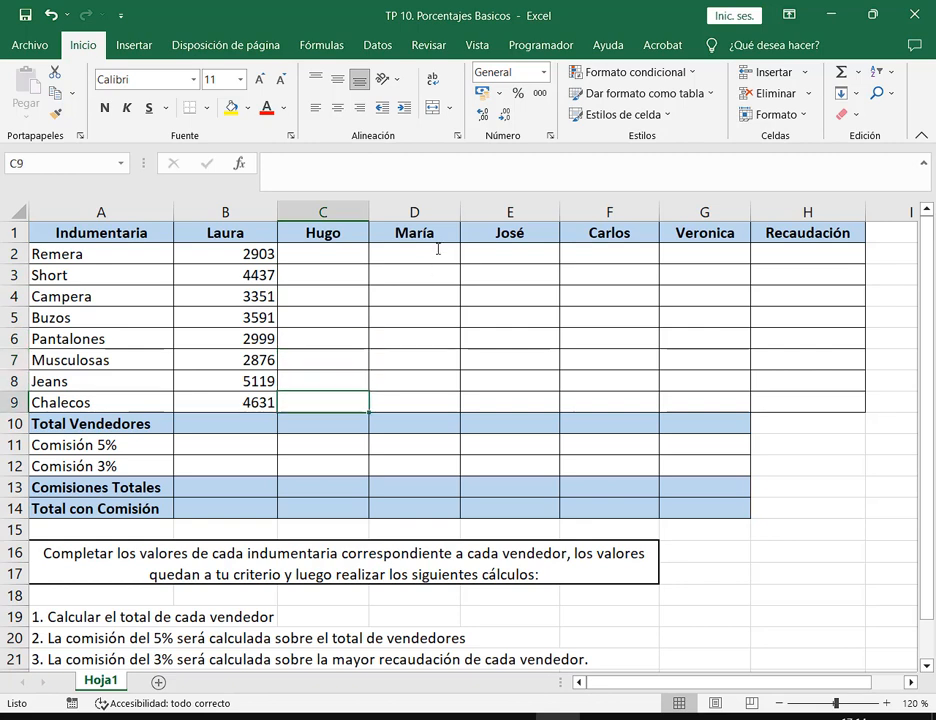
click(437, 298)
drag(366, 258, 658, 401)
text(=al)
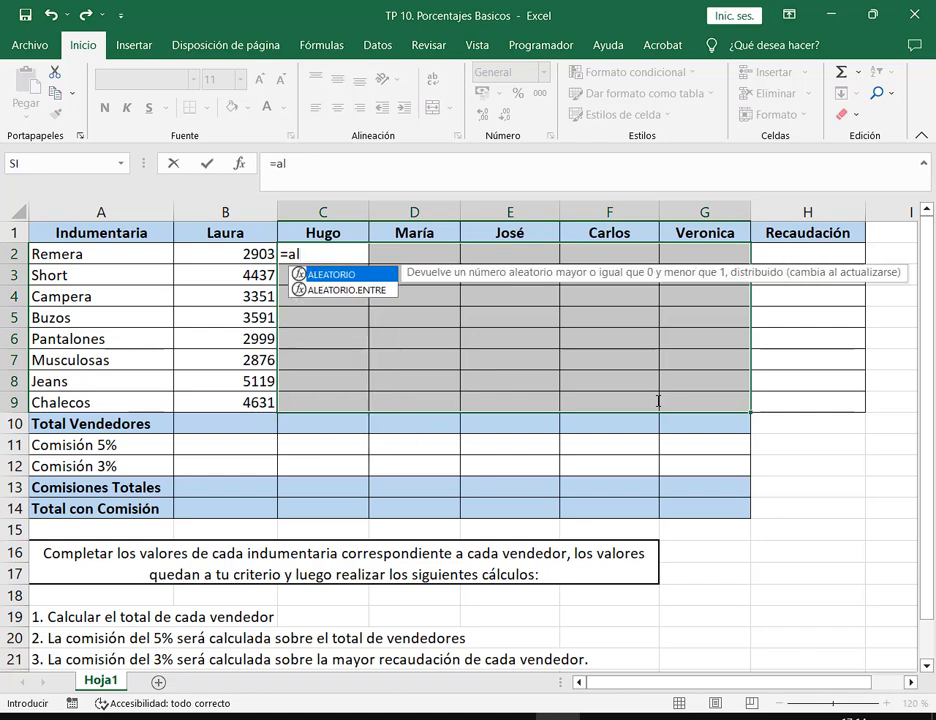
key(Escape)
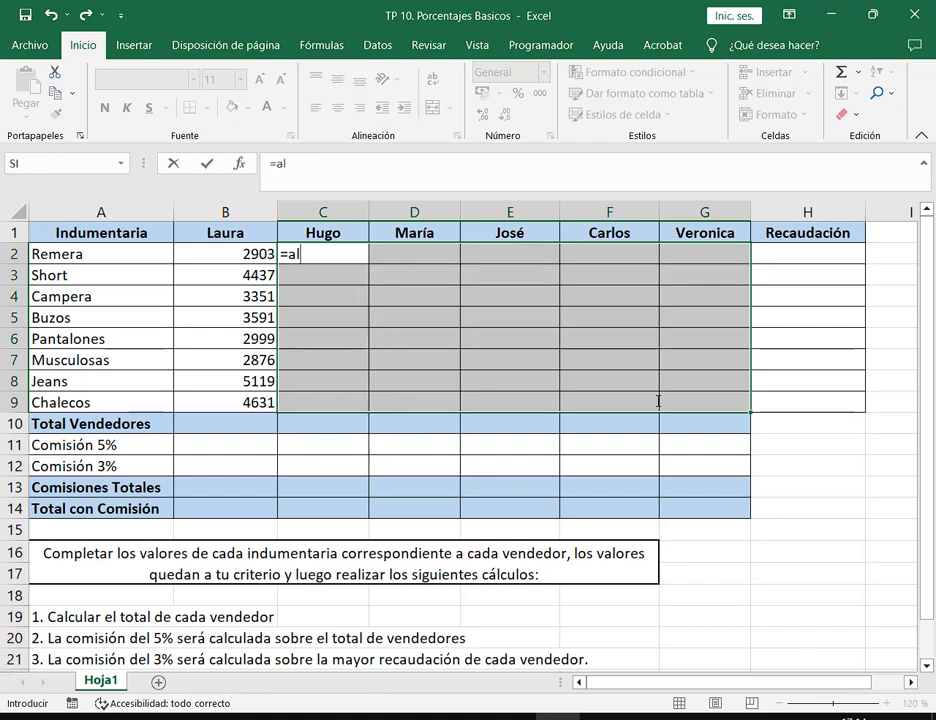
text(E)
key(Down)
key(Tab)
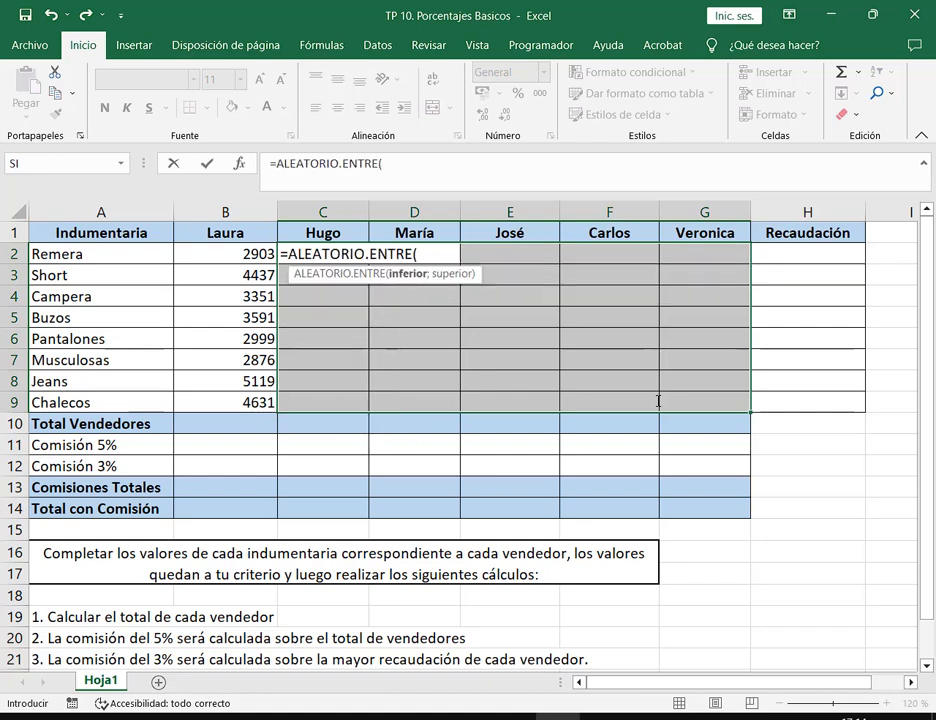
text(2000;5600)
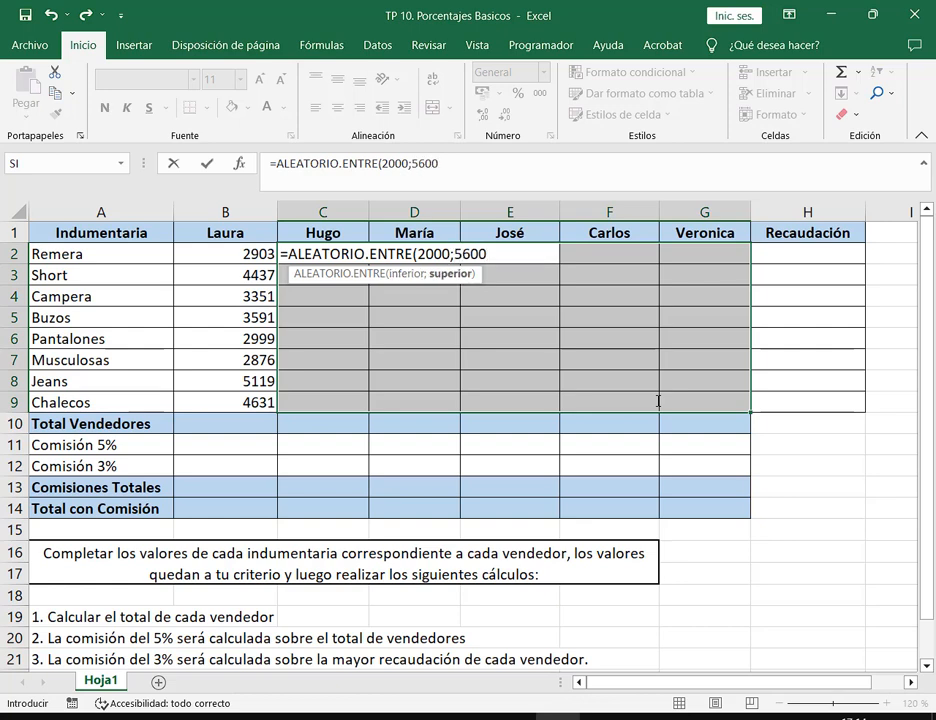
text())
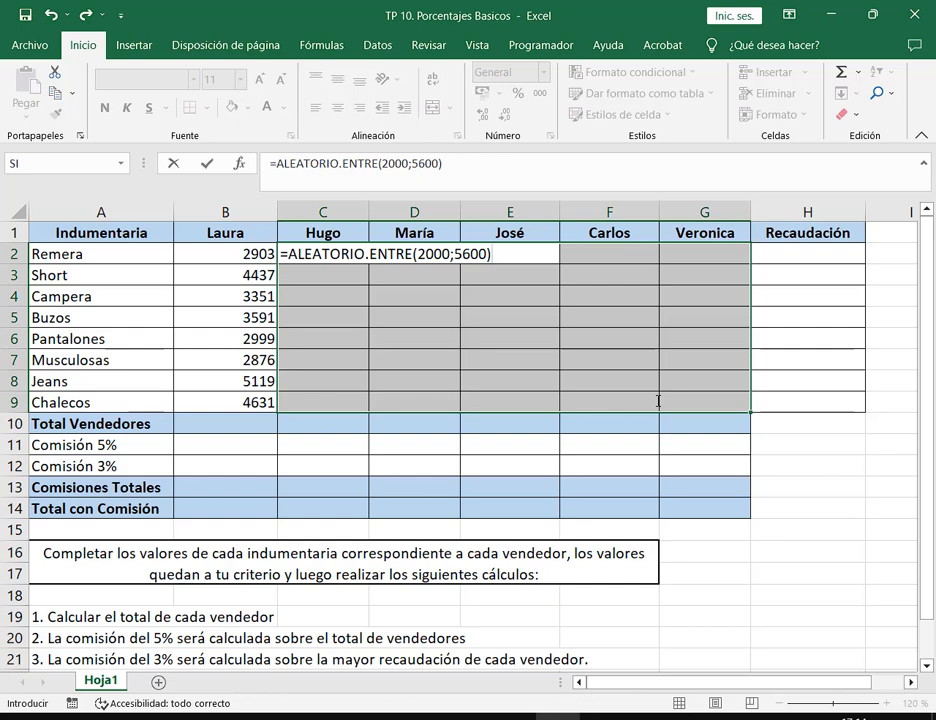
key(Escape)
click(416, 278)
Enter =ALEATORIO.ENTRE(2000;5600) in C2 and fill it down the second seller's column to C9.
click(333, 255)
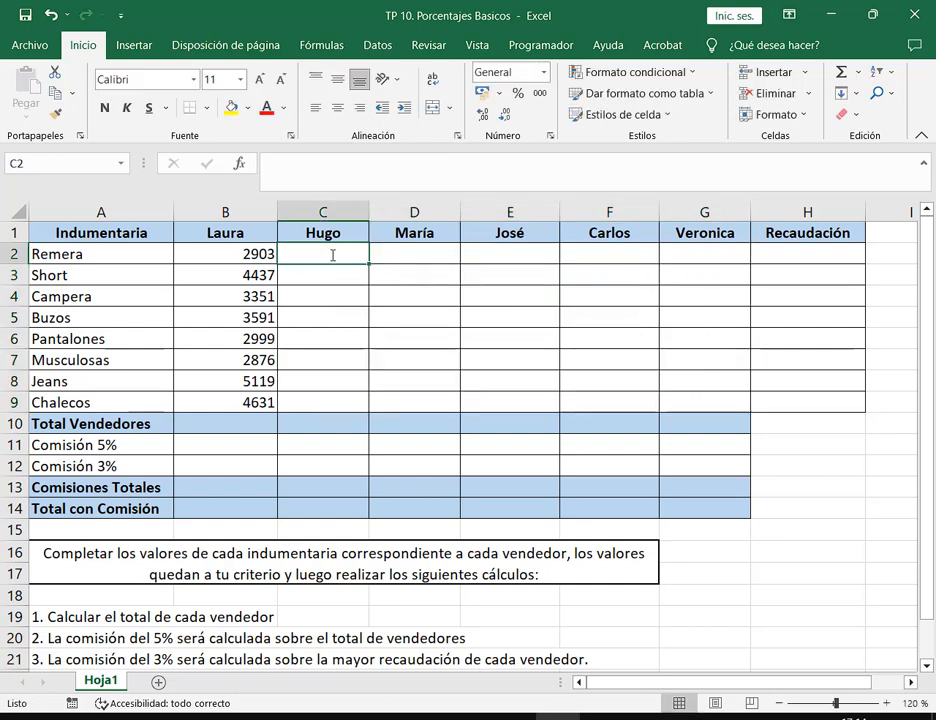
text(=ALE)
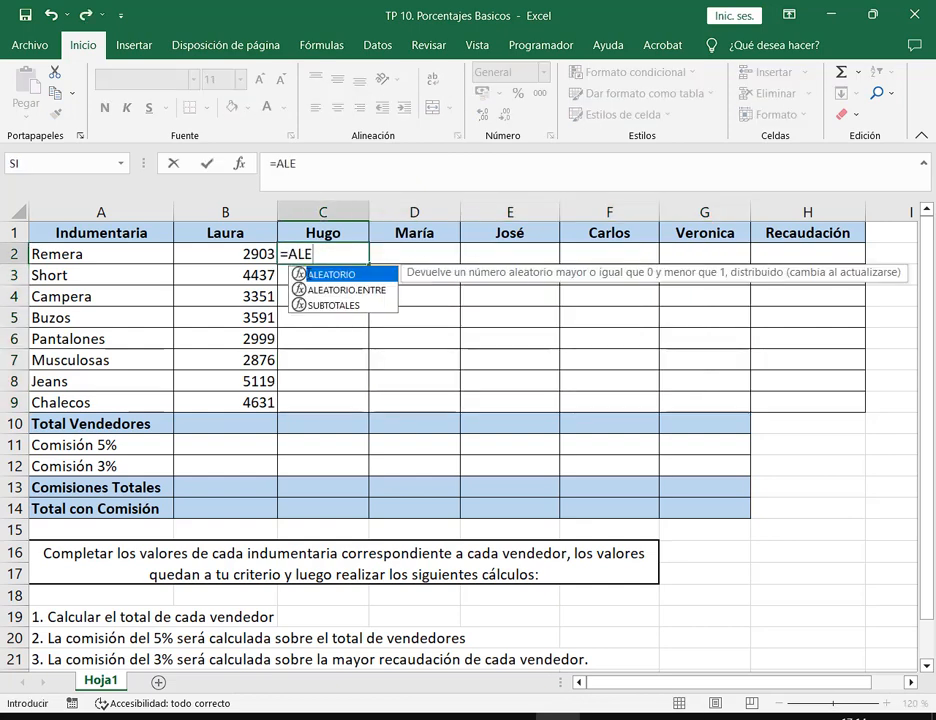
double_click(322, 289)
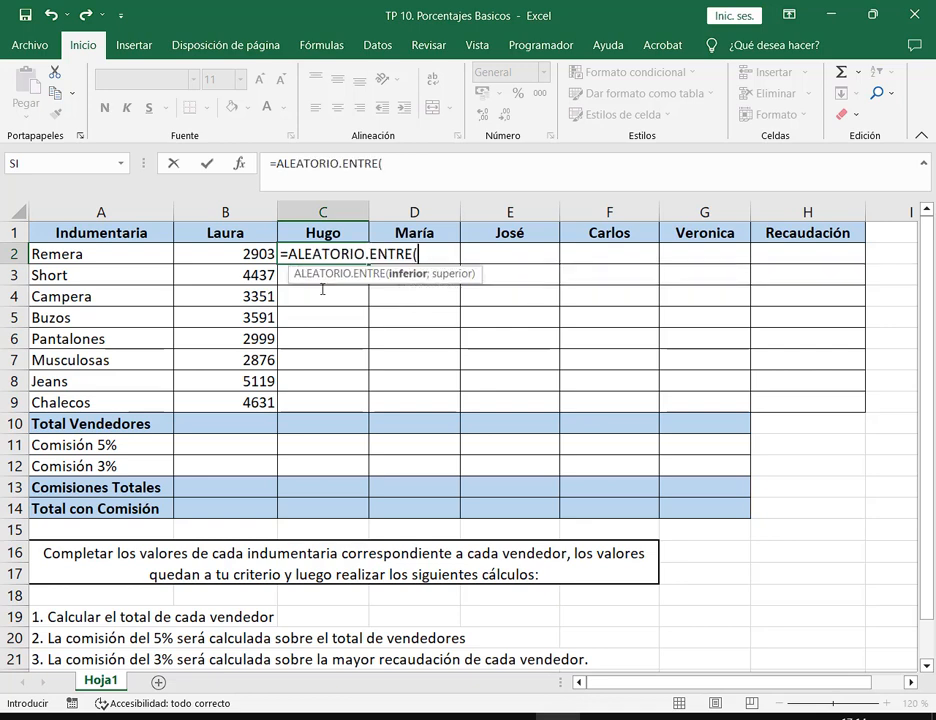
text(2000;5600)
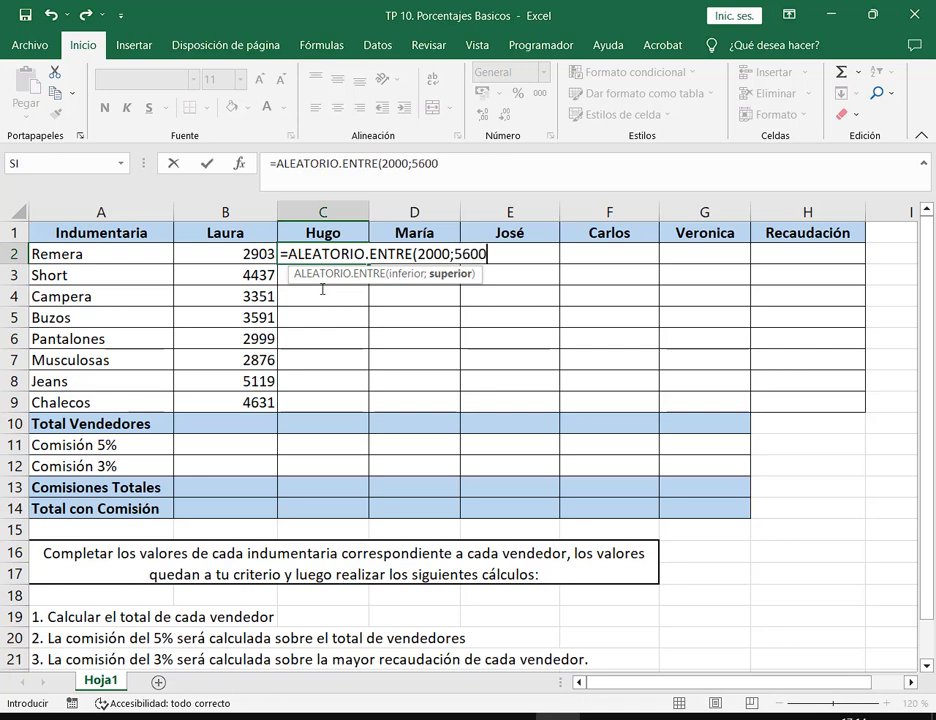
text())
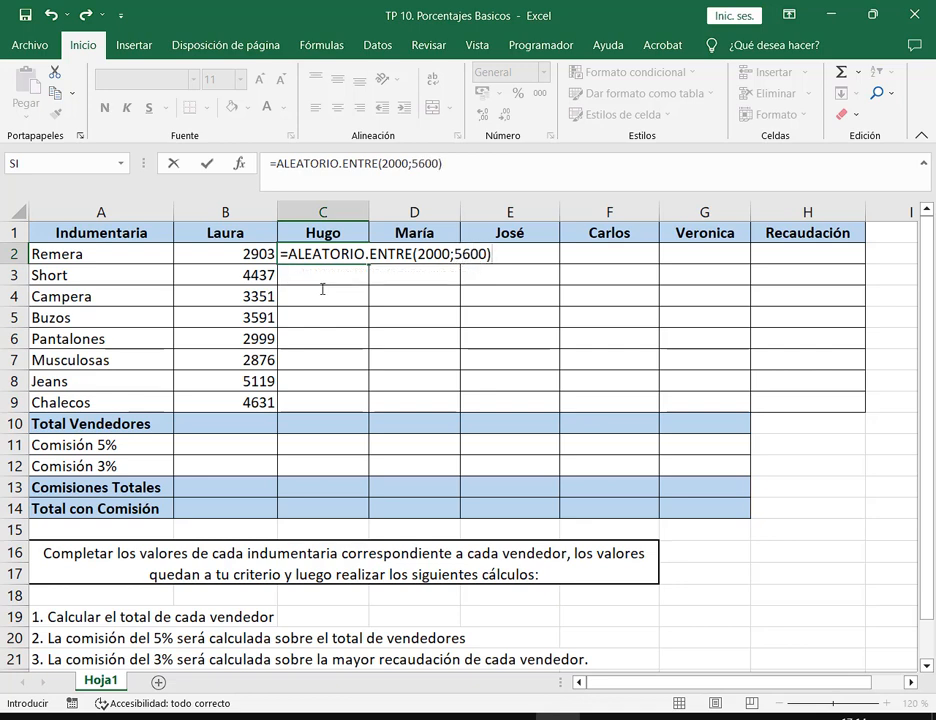
key(Return)
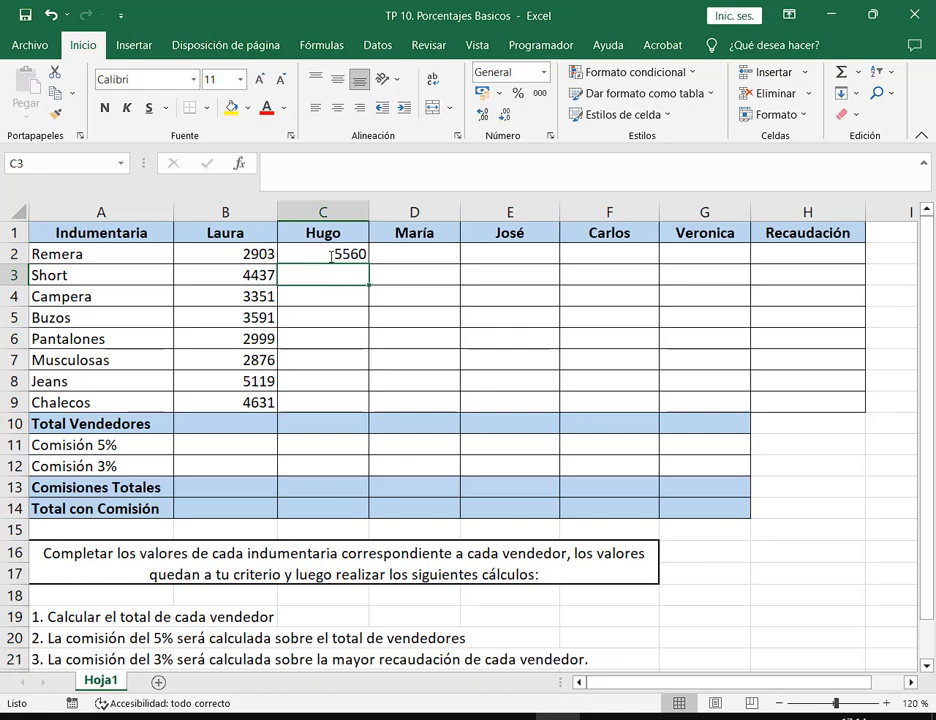
click(359, 260)
drag(369, 261, 350, 404)
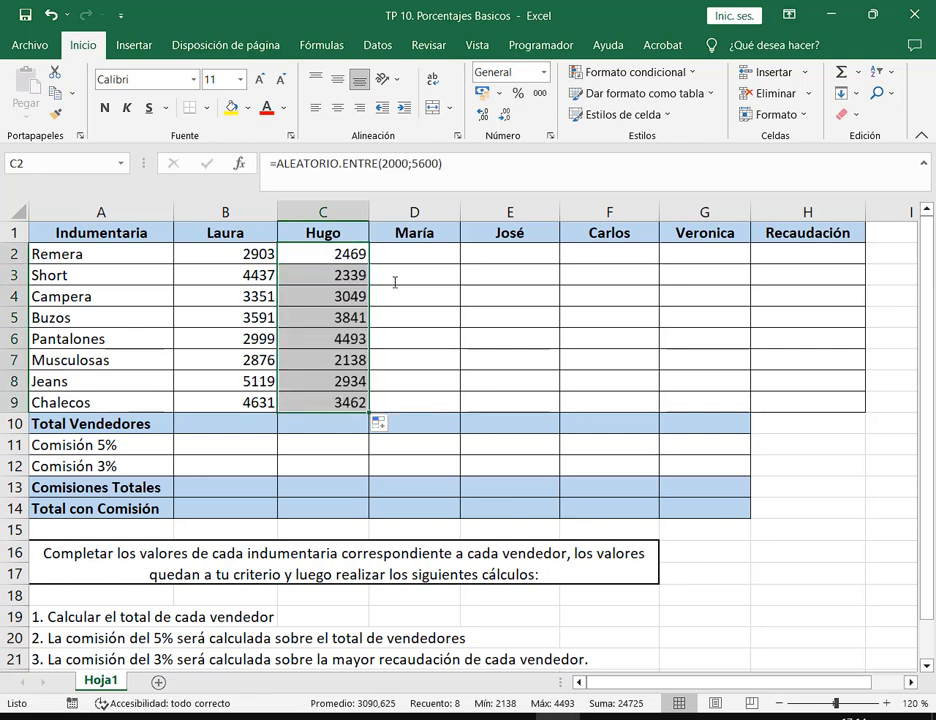
Copy C2:C9 and paste it over itself as values only, replacing the random-number formulas.
click(57, 93)
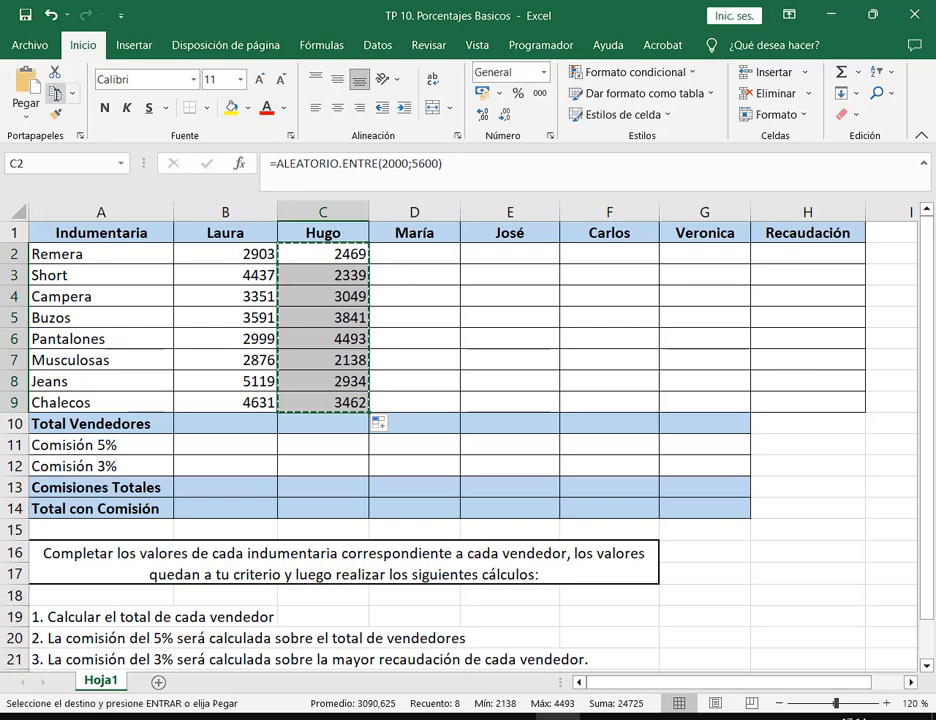
click(37, 117)
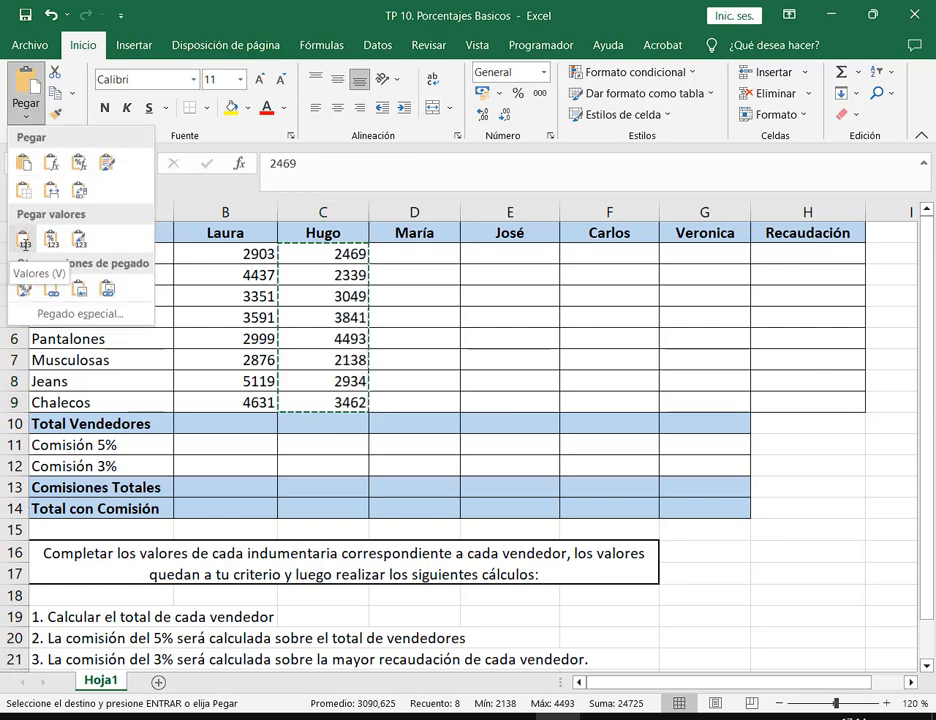
click(24, 240)
key(Escape)
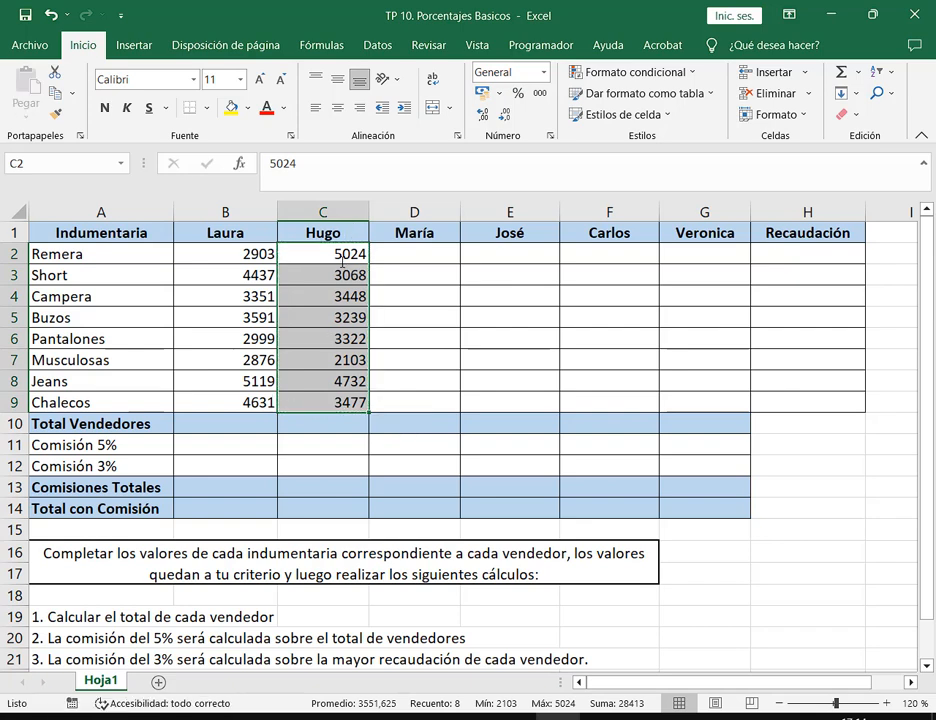
Inspect cells in C2:C7 and B4:B7 to check whether they hold plain numbers or formulas.
click(343, 258)
double_click(344, 280)
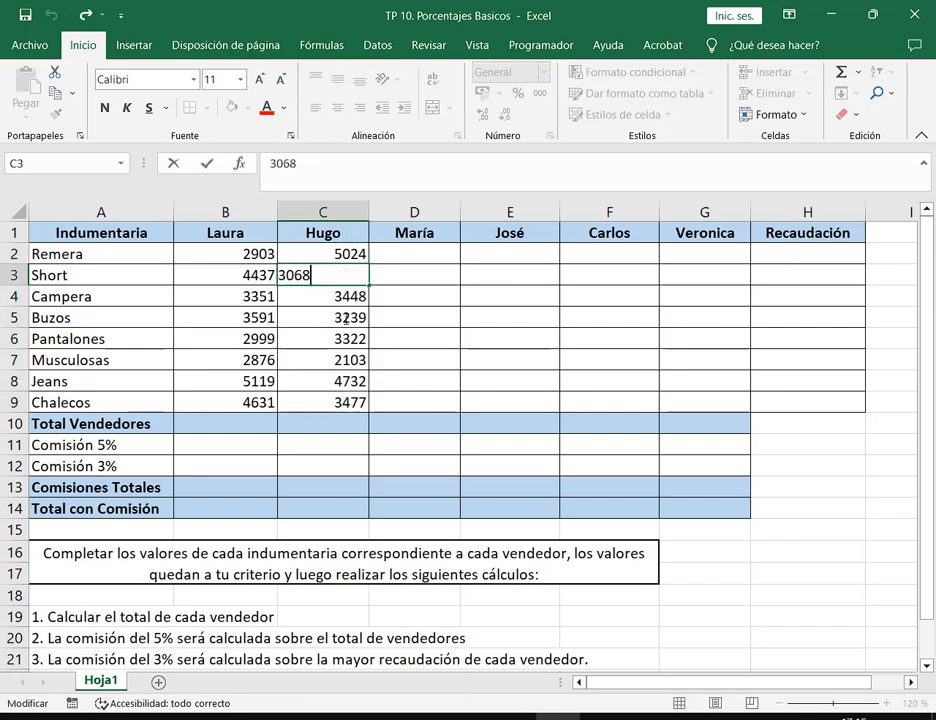
click(346, 316)
double_click(346, 316)
click(330, 360)
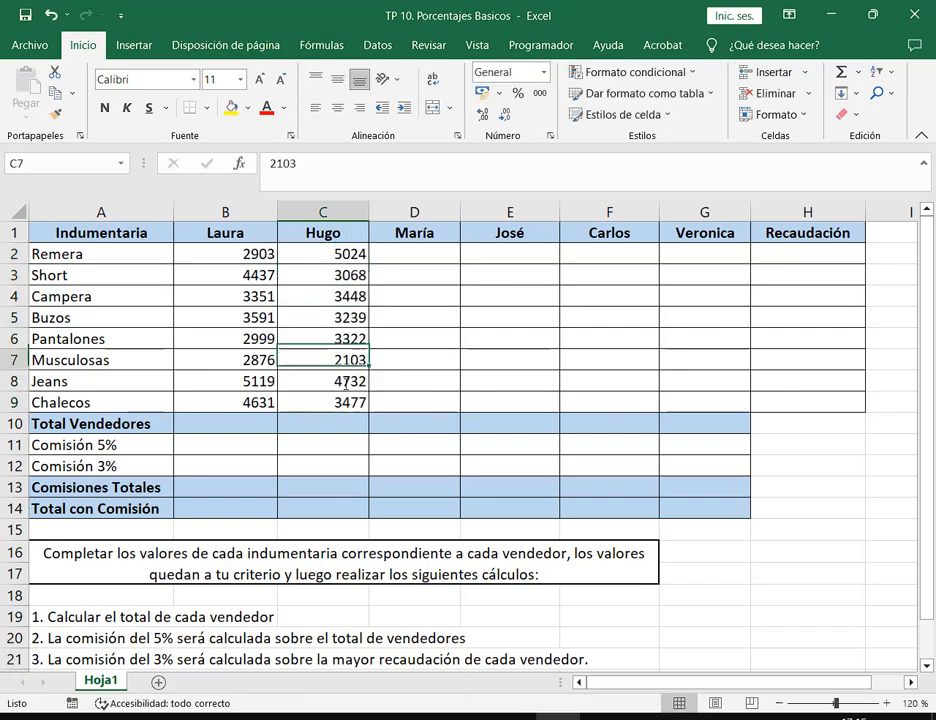
click(270, 358)
click(252, 317)
click(244, 296)
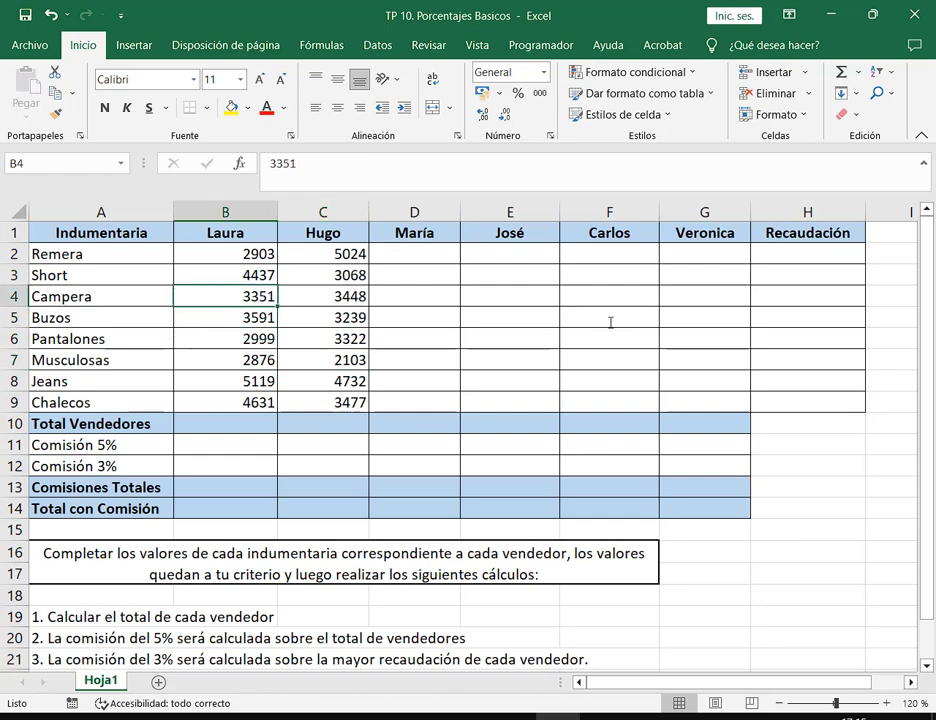
click(435, 260)
click(873, 15)
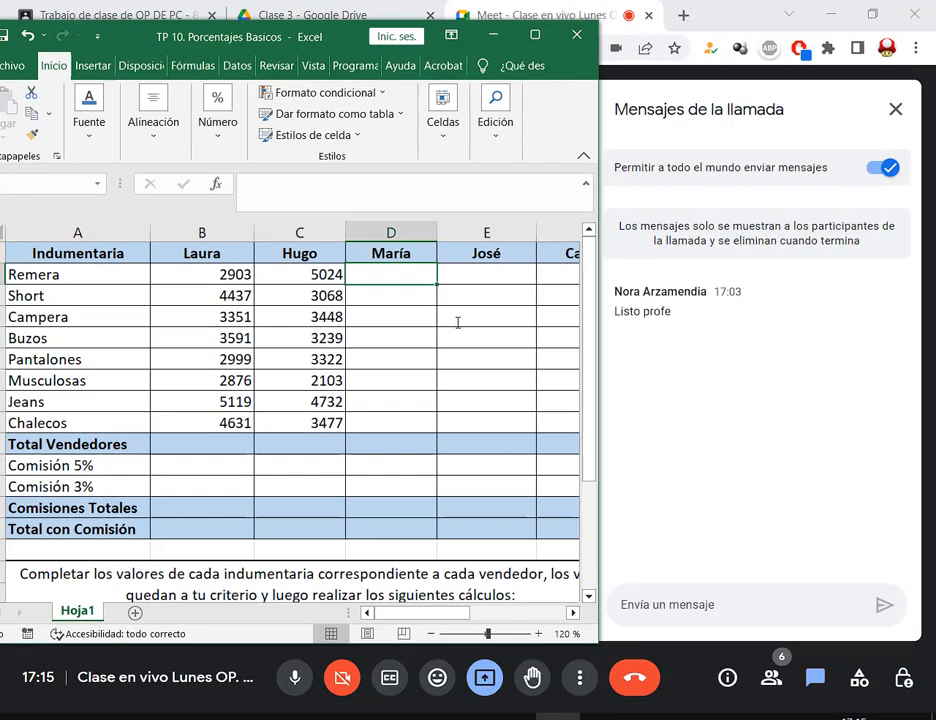
click(534, 36)
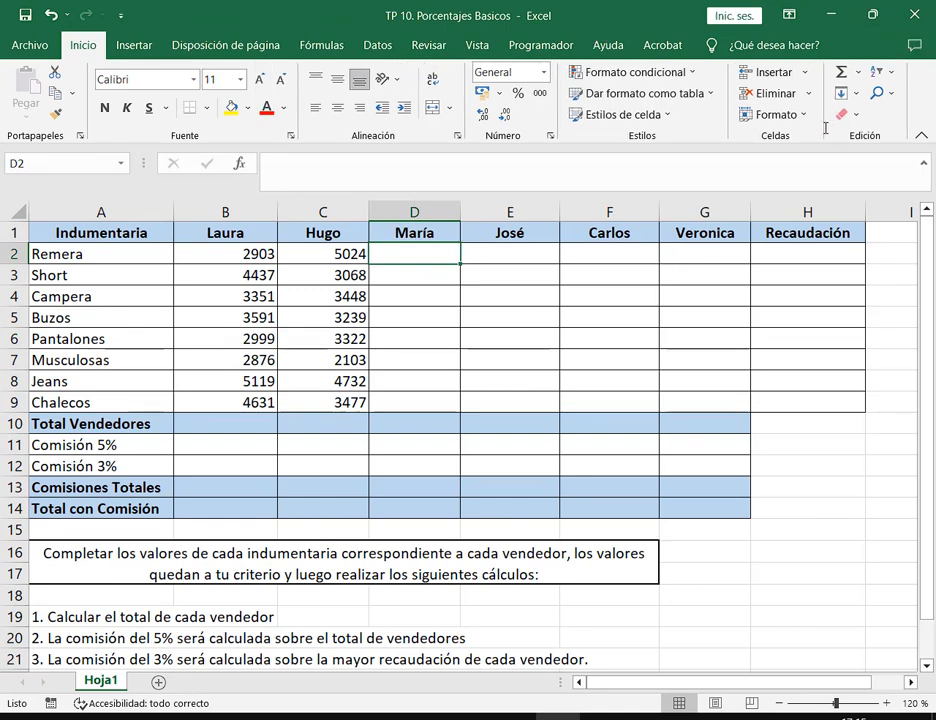
click(337, 254)
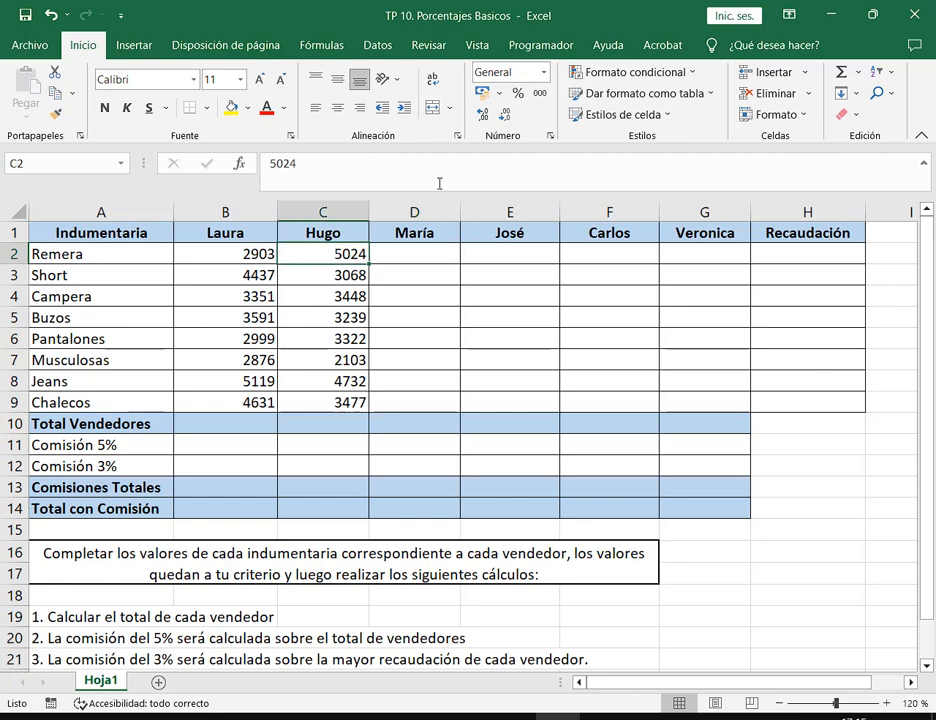
click(389, 256)
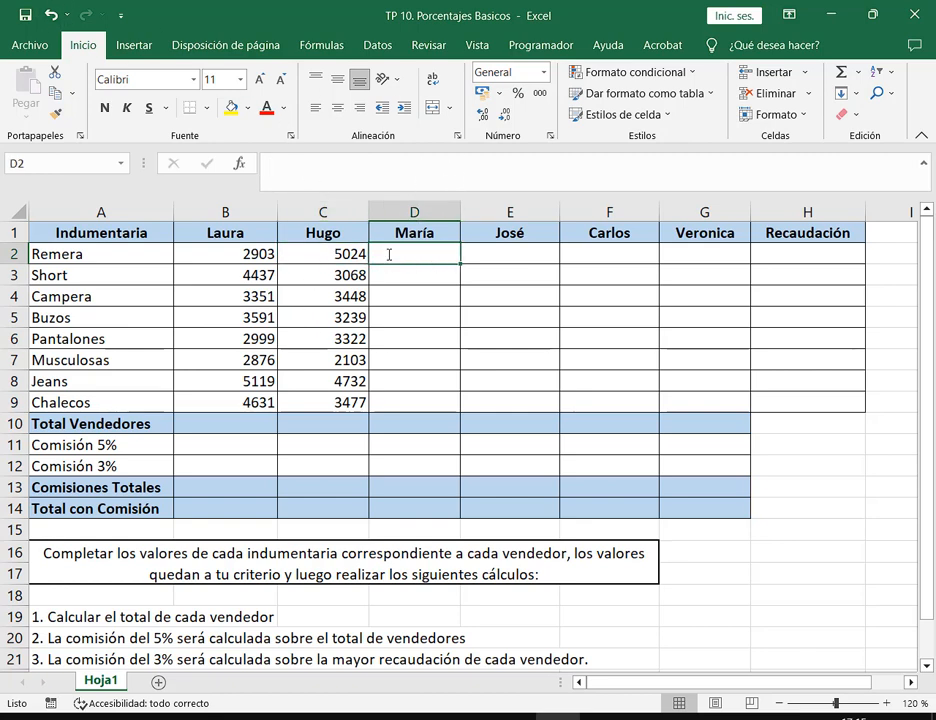
Clear the second seller's sales in C2:C9 and write =ALEATORIO.ENTRE(2000;5600) in C2.
drag(356, 254, 345, 402)
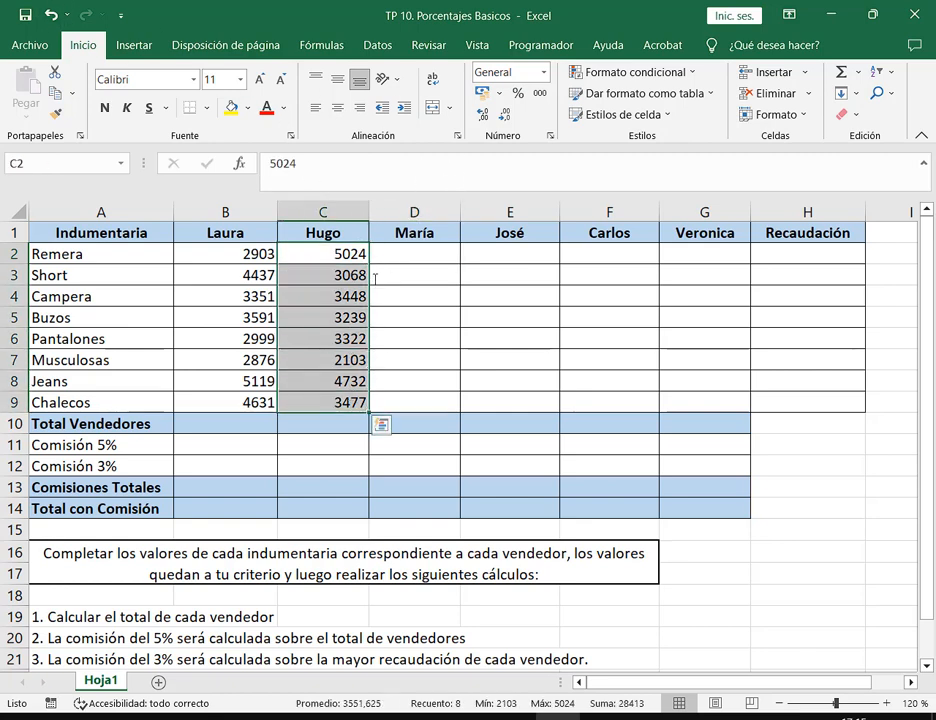
key(Delete)
click(356, 251)
text(=AL)
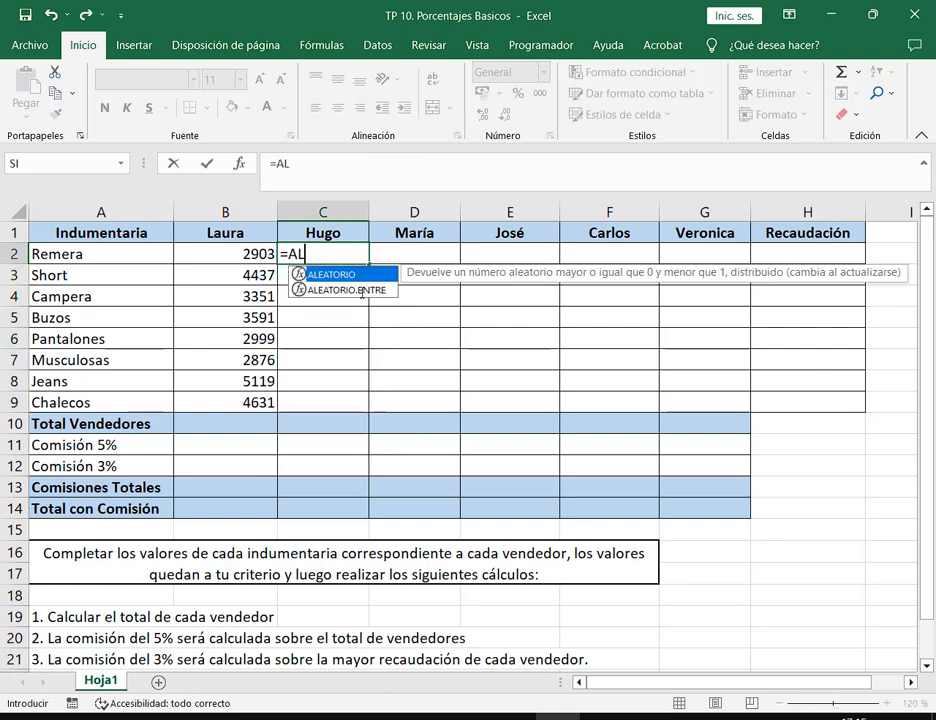
double_click(365, 290)
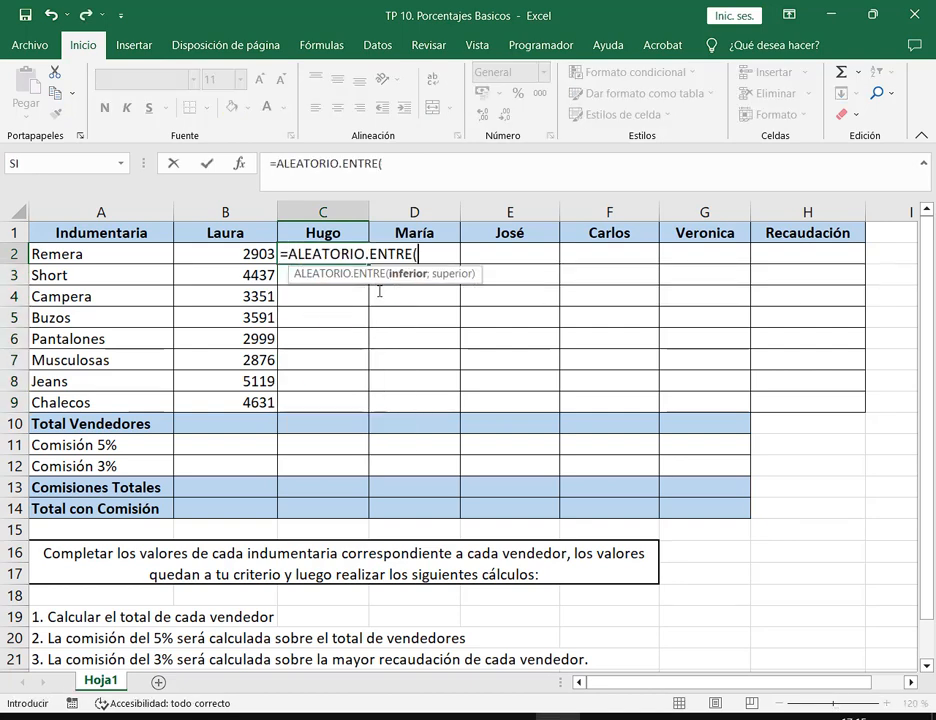
text(2000;56)
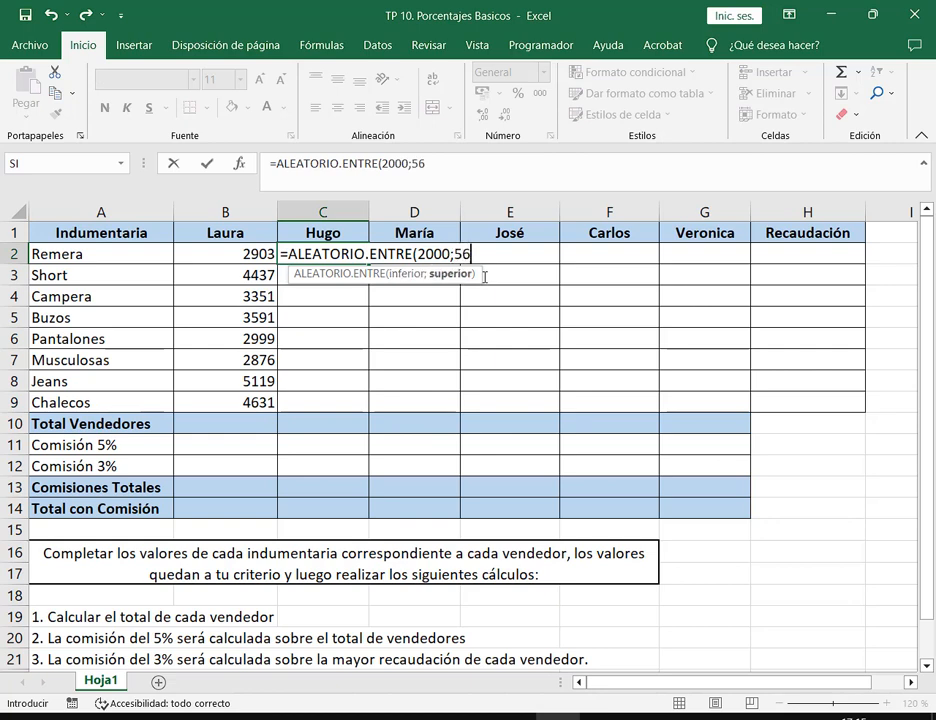
text(00))
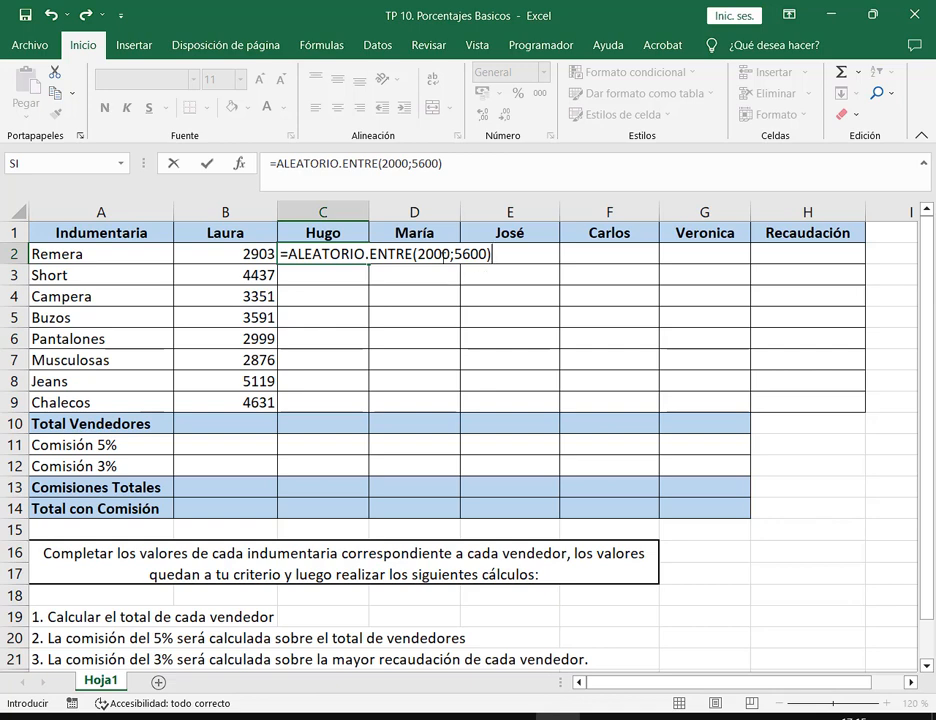
Try limits 1 and 10 in C2's ALEATORIO.ENTRE formula, fill it down to C9, and undo the fill.
drag(416, 253, 452, 254)
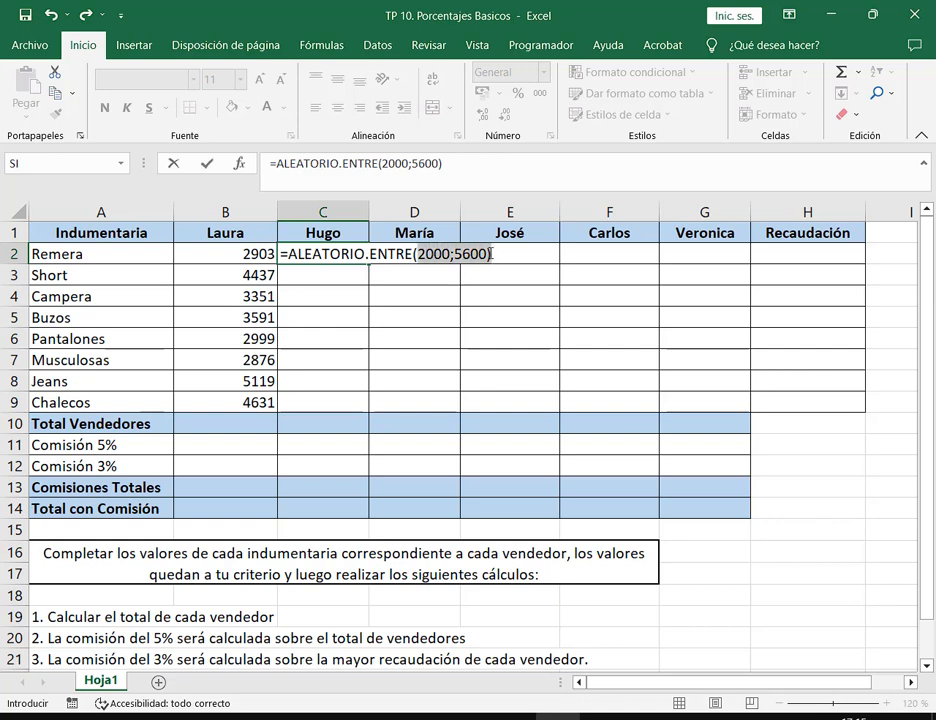
click(488, 254)
text(1;)
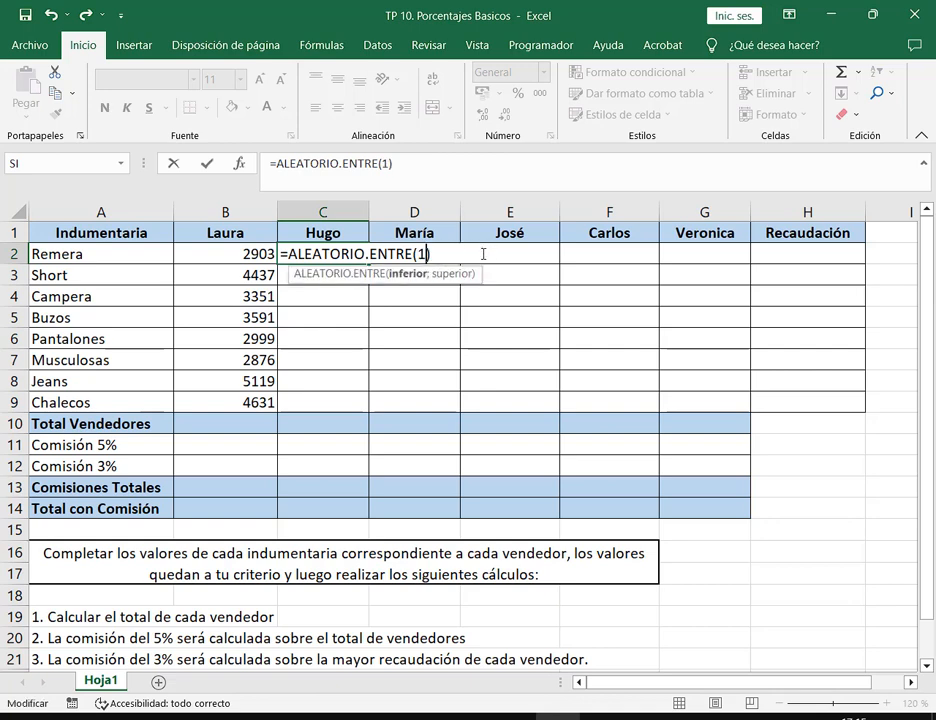
text(10)
key(Right)
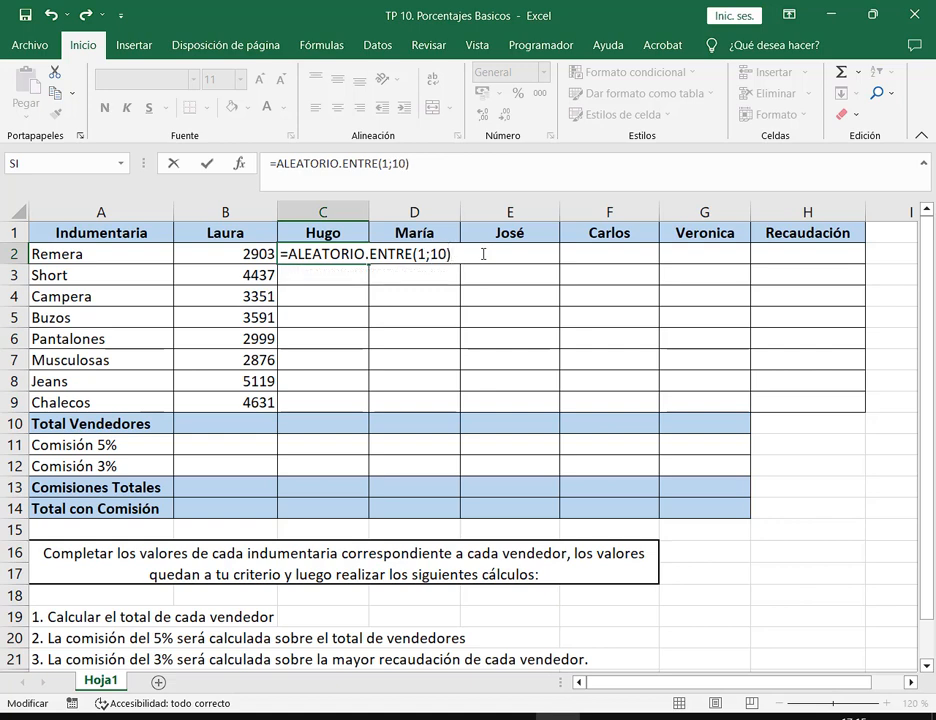
key(Return)
key(Up)
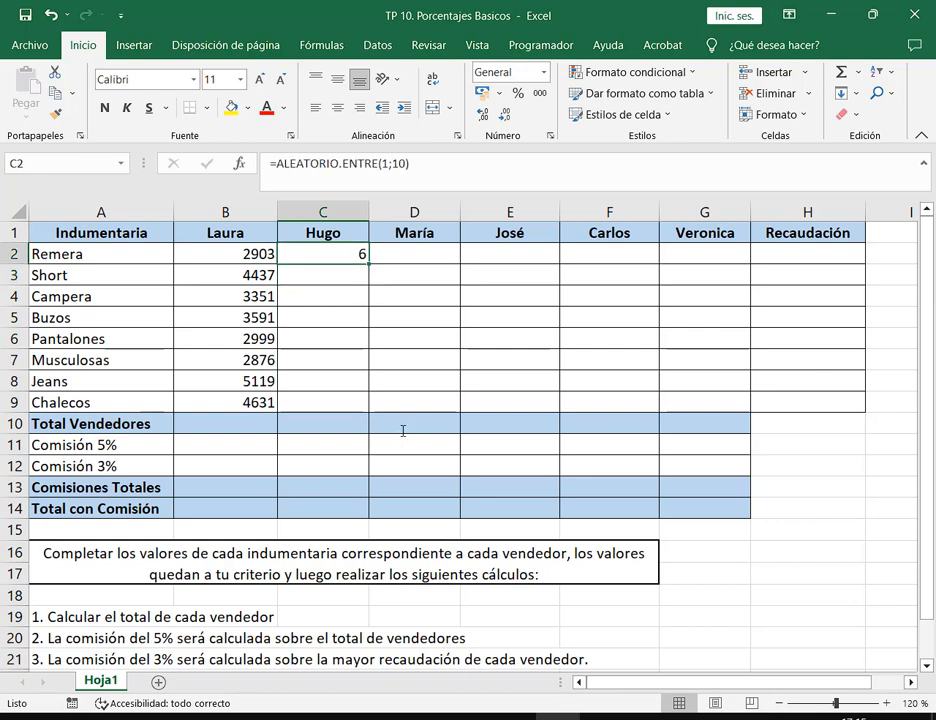
drag(369, 264, 366, 405)
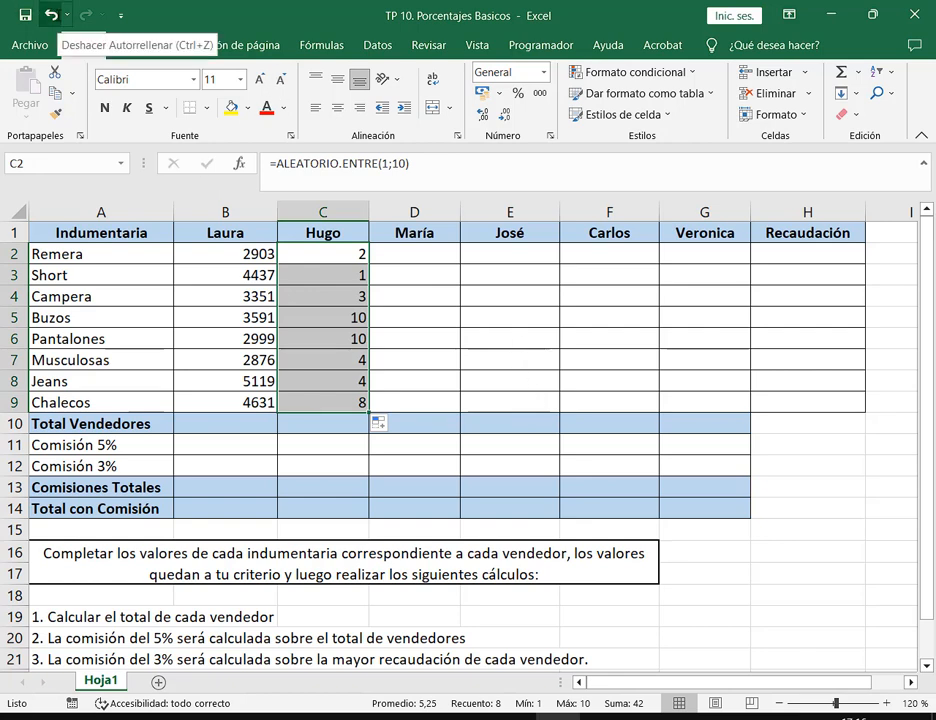
click(50, 15)
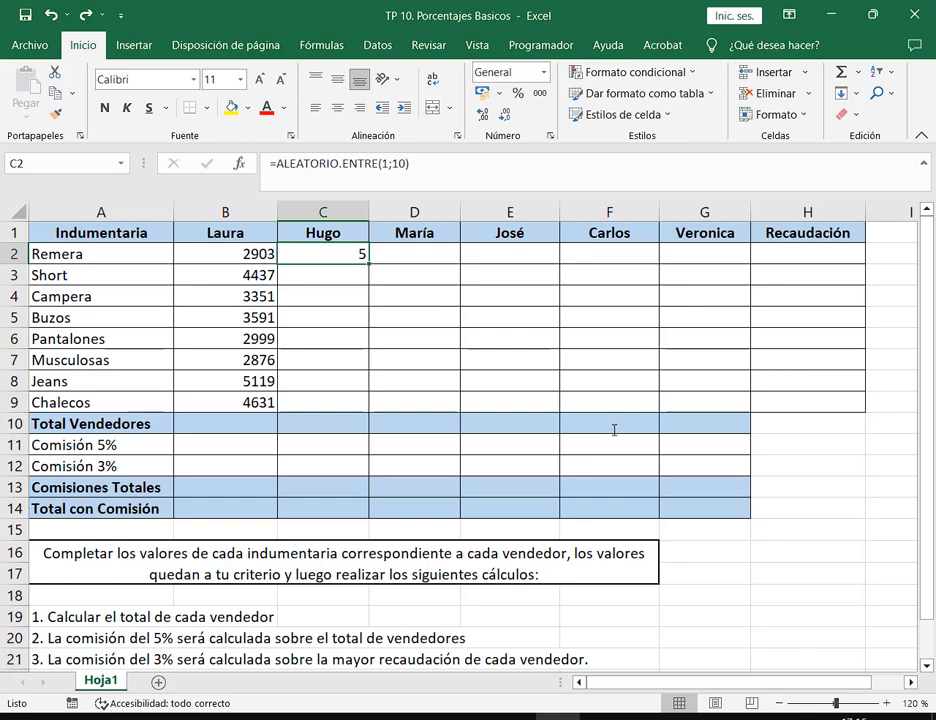
Compare the contents of C2 and B2 to see which holds a formula and which a plain number.
key(F2)
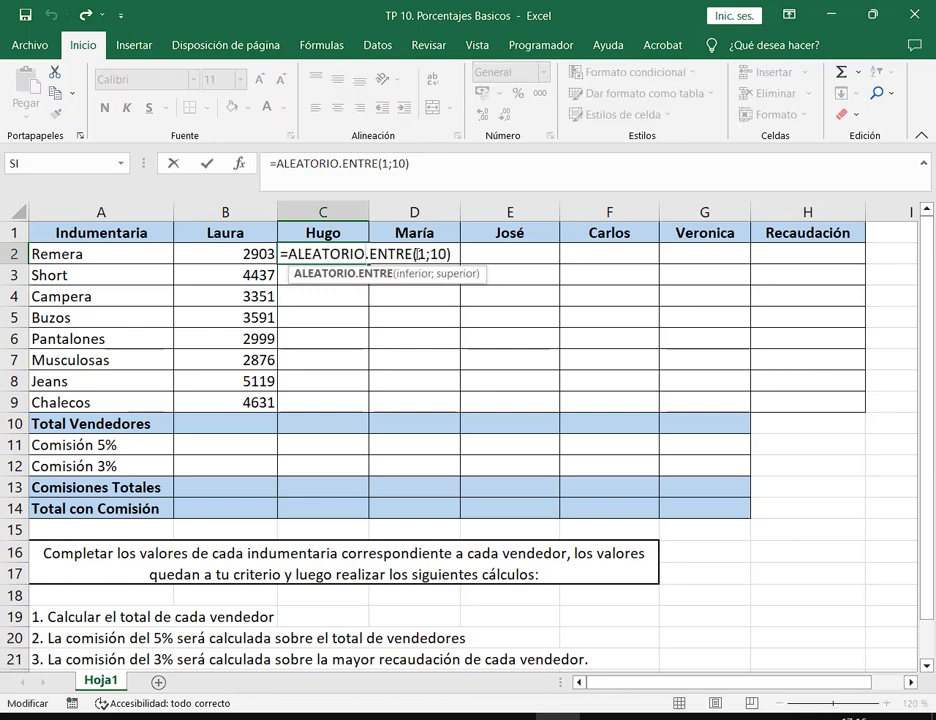
key(Escape)
click(268, 253)
key(F2)
key(Escape)
click(340, 256)
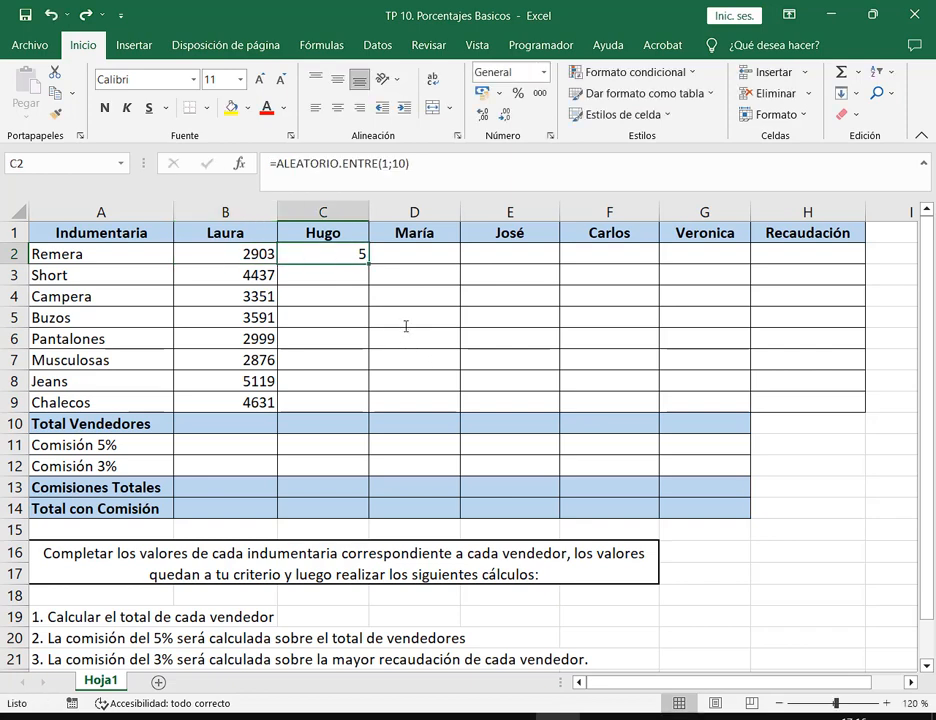
Change C2's formula to =ALEATORIO.ENTRE(2000;5600) and fill it down to C9.
double_click(370, 253)
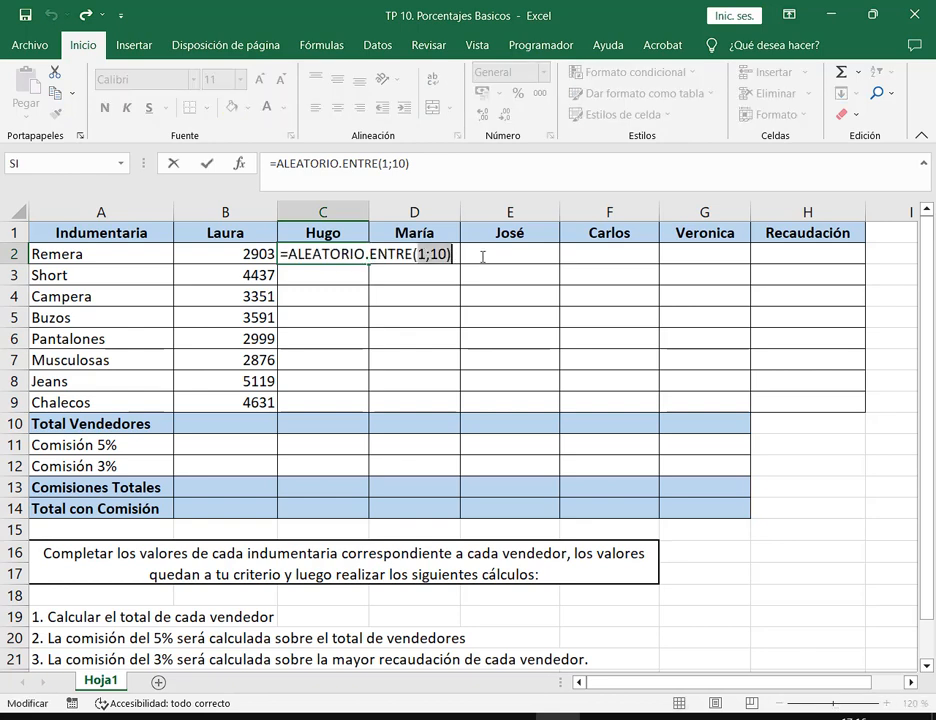
text(2000)
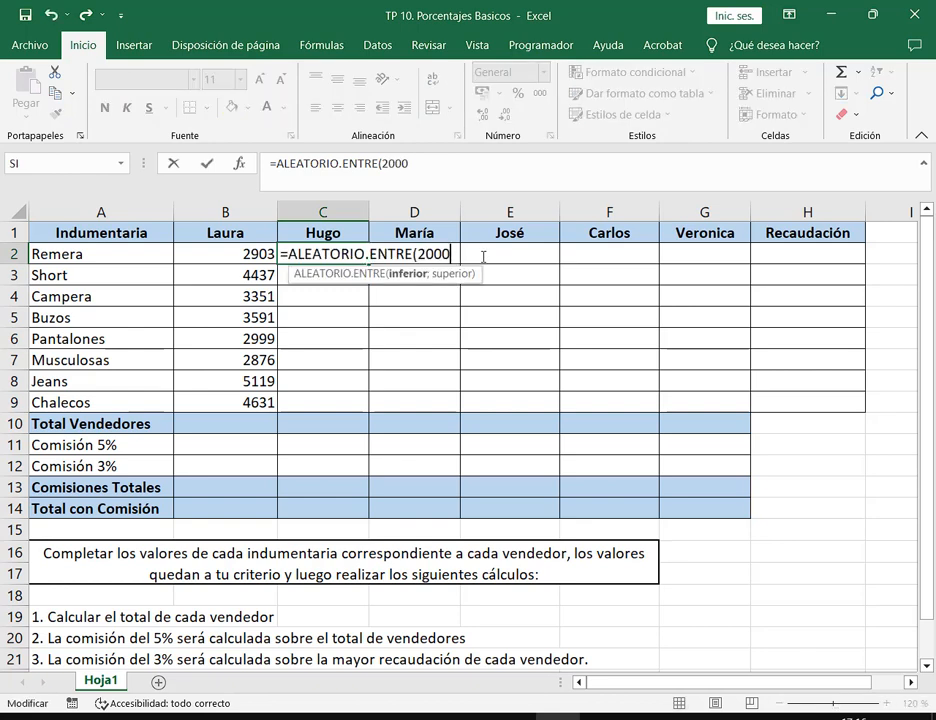
text(;5600)
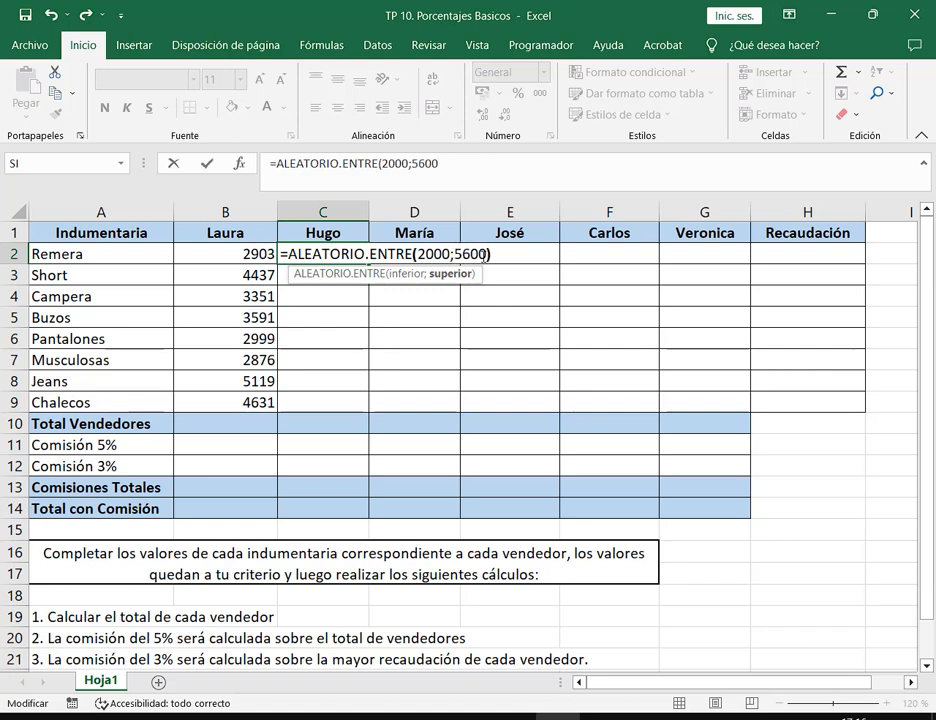
key(Return)
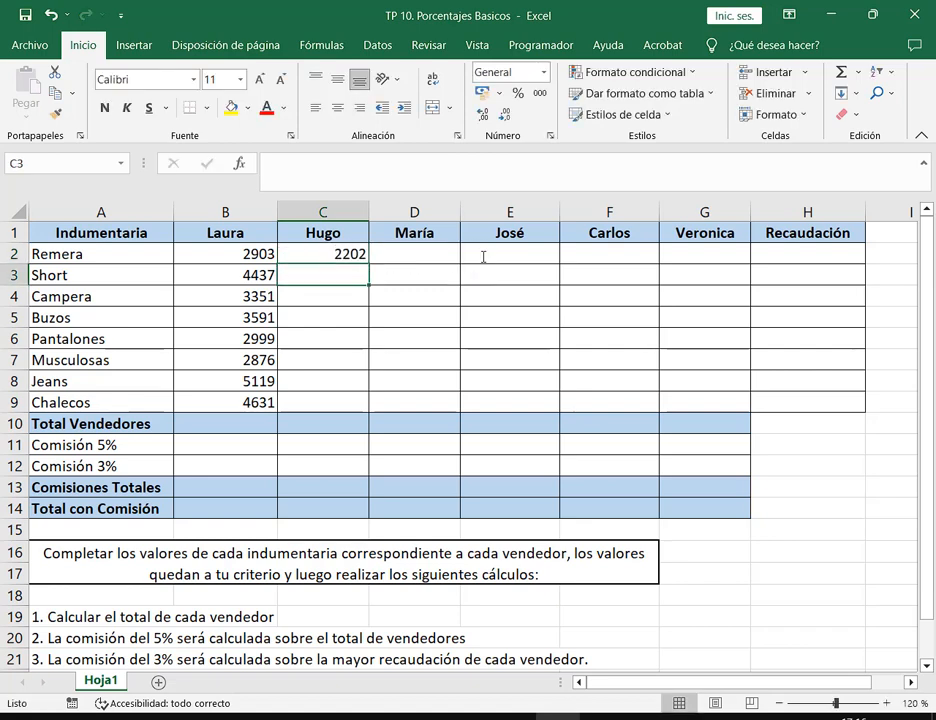
click(358, 261)
drag(368, 268, 368, 411)
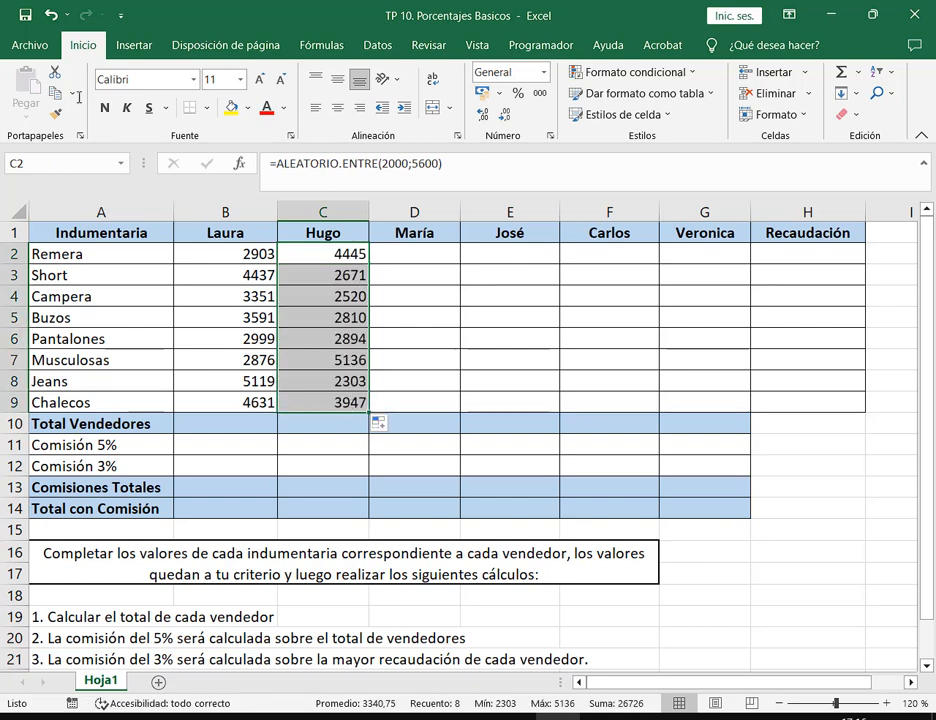
Convert the second seller's random-number formulas in C2:C9 to fixed values by copying and pasting values only.
key(ctrl+c)
click(26, 112)
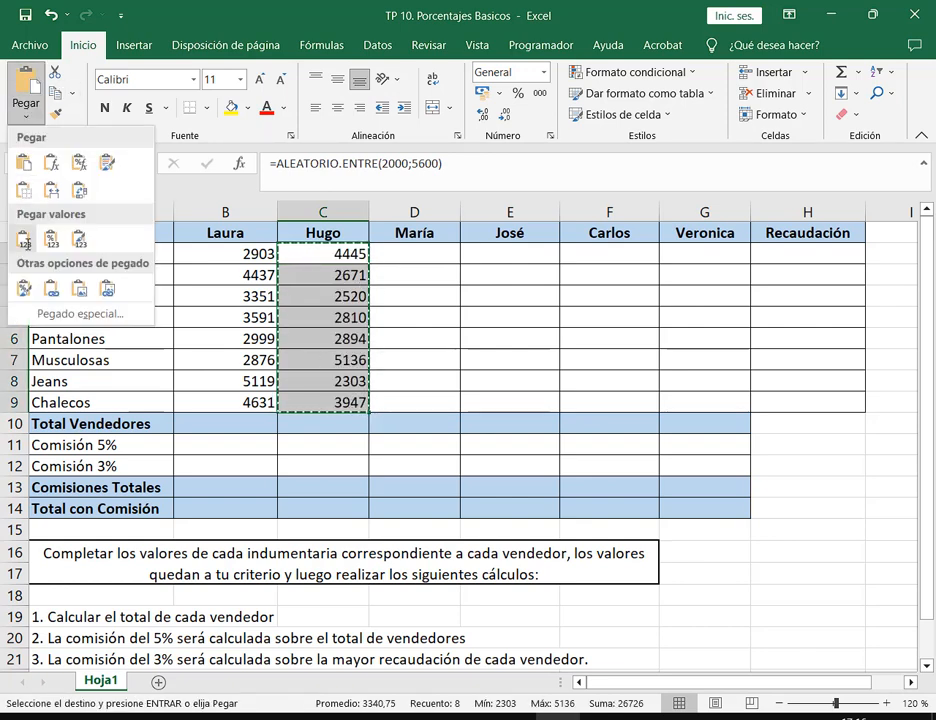
click(23, 239)
click(614, 378)
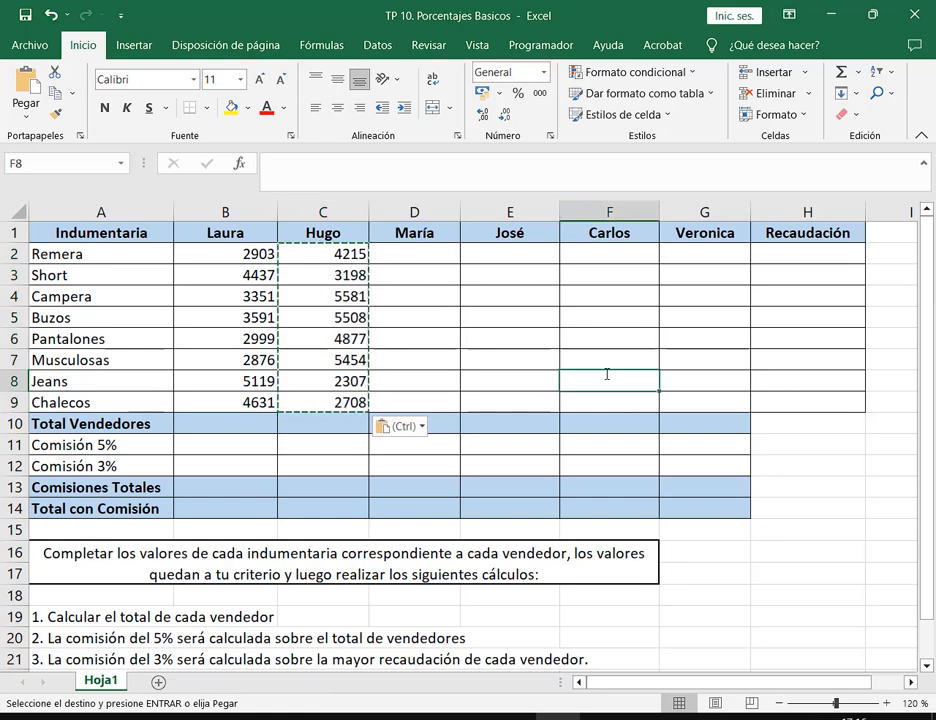
key(Escape)
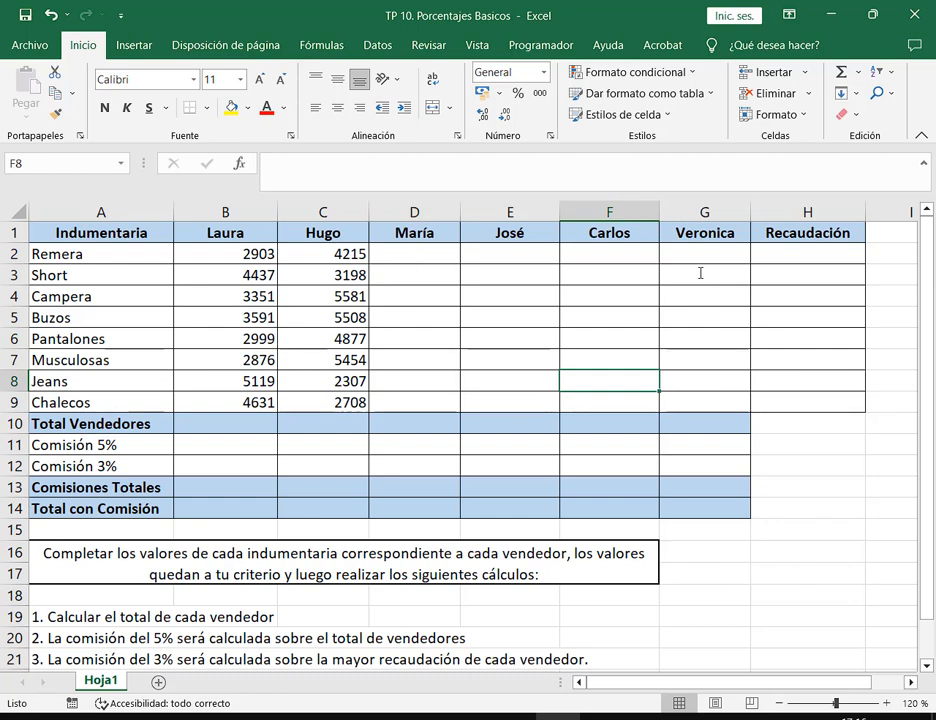
Try entering =ALEATORIO.ENTRE(2000;5600) as a single array formula in D2:G9, and undo it.
click(455, 262)
drag(455, 262, 700, 401)
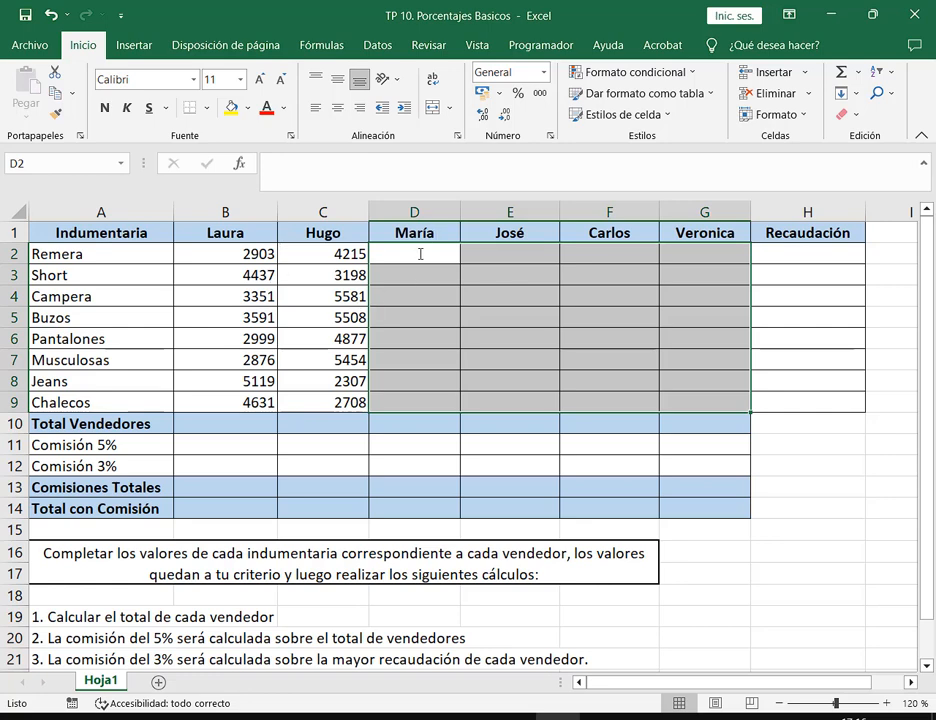
drag(420, 257, 690, 400)
text(=ale)
key(Down)
key(Tab)
text(2000)
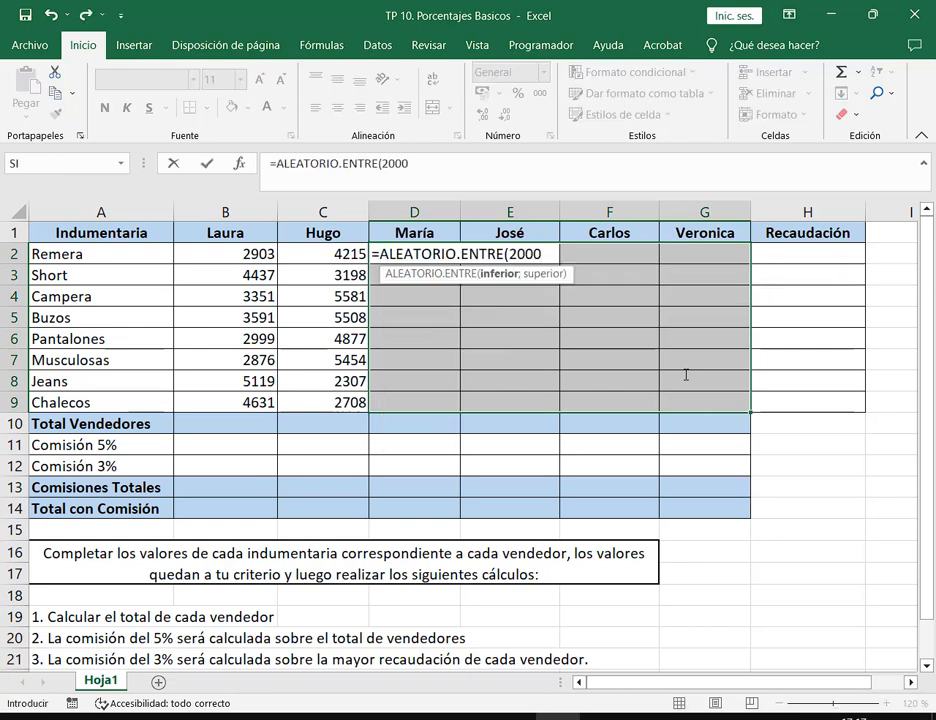
text(;)
text(2)
key(BackSpace)
text(650)
key(BackSpace)
key(BackSpace)
key(BackSpace)
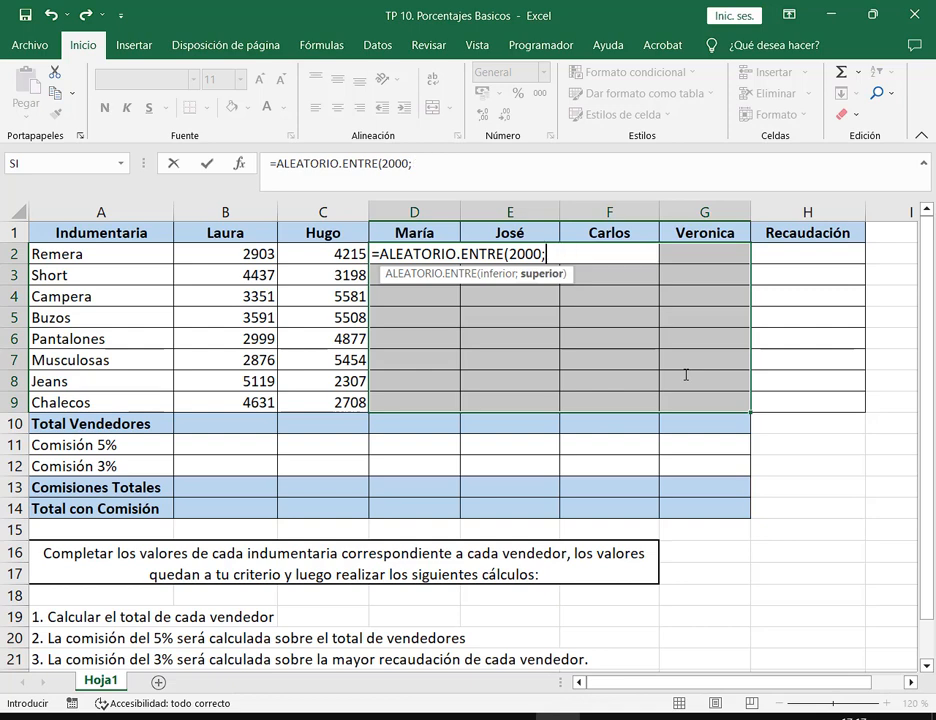
text(5600))
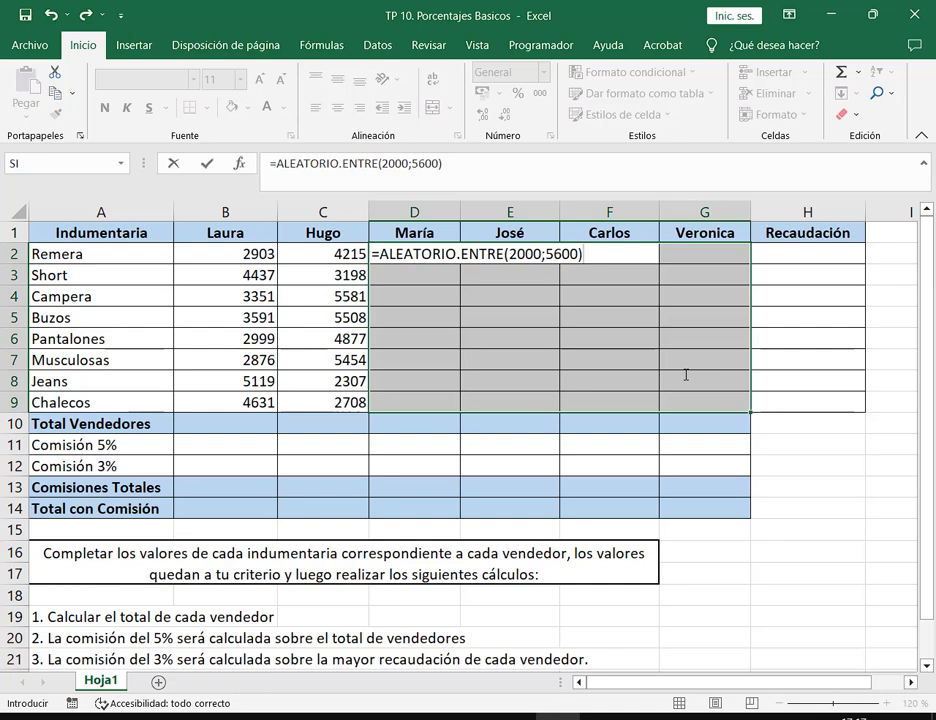
key(ctrl+shift+Return)
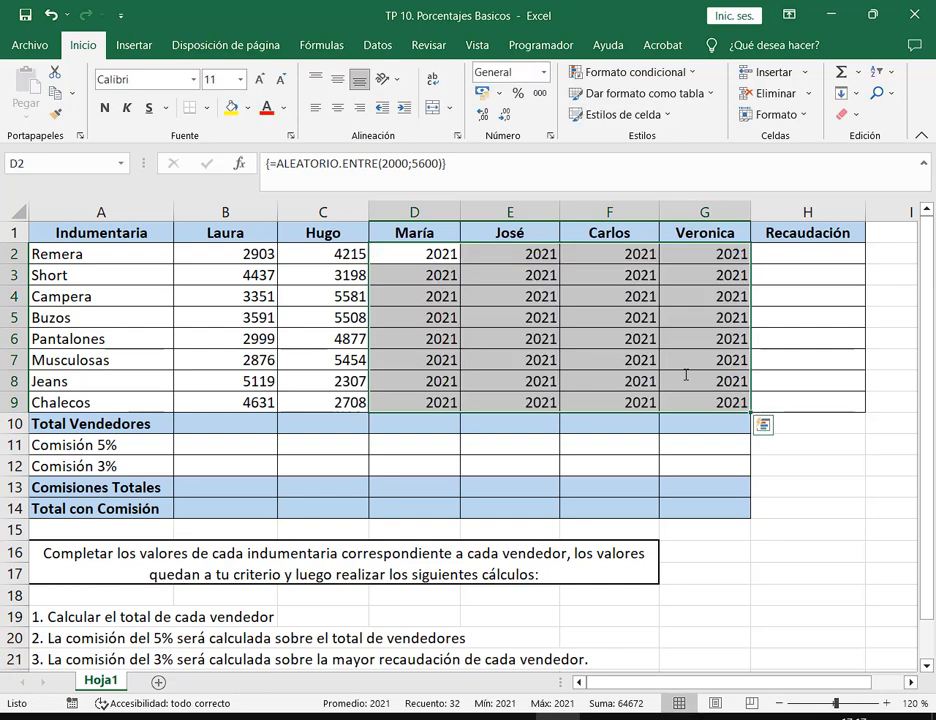
key(ctrl+z)
Enter =ALEATORIO.ENTRE(2000;5600) in D2 alone.
click(432, 256)
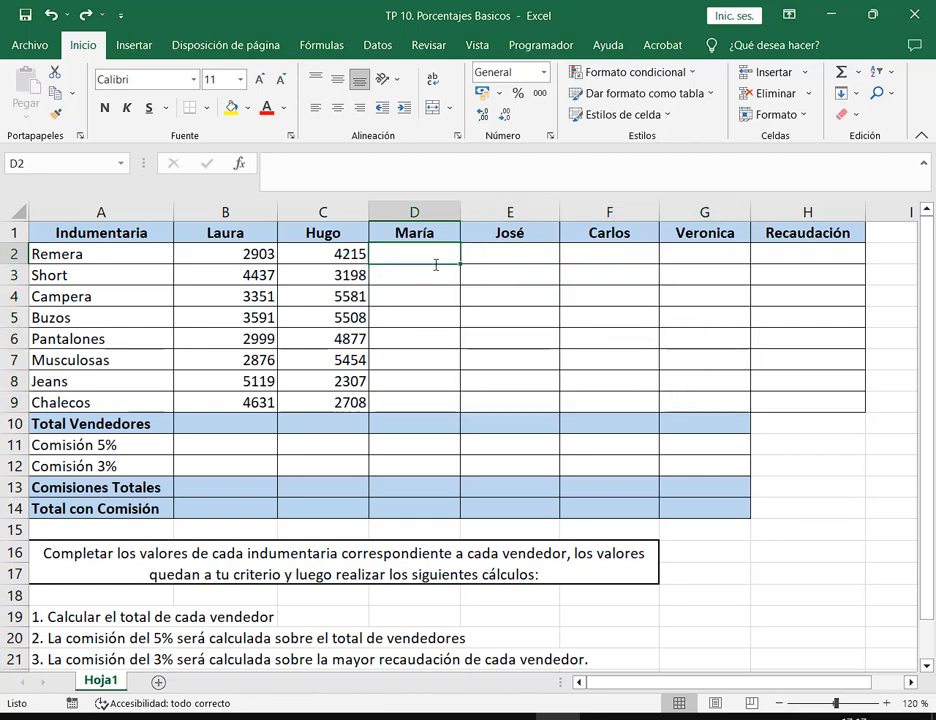
text(=ale)
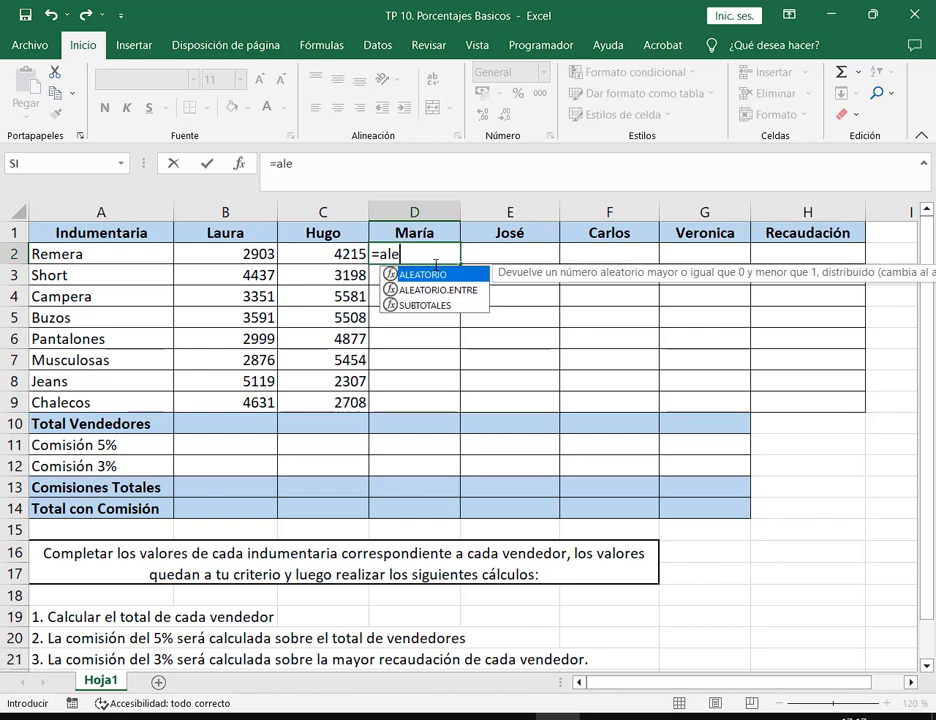
key(Tab)
key(BackSpace)
text(.)
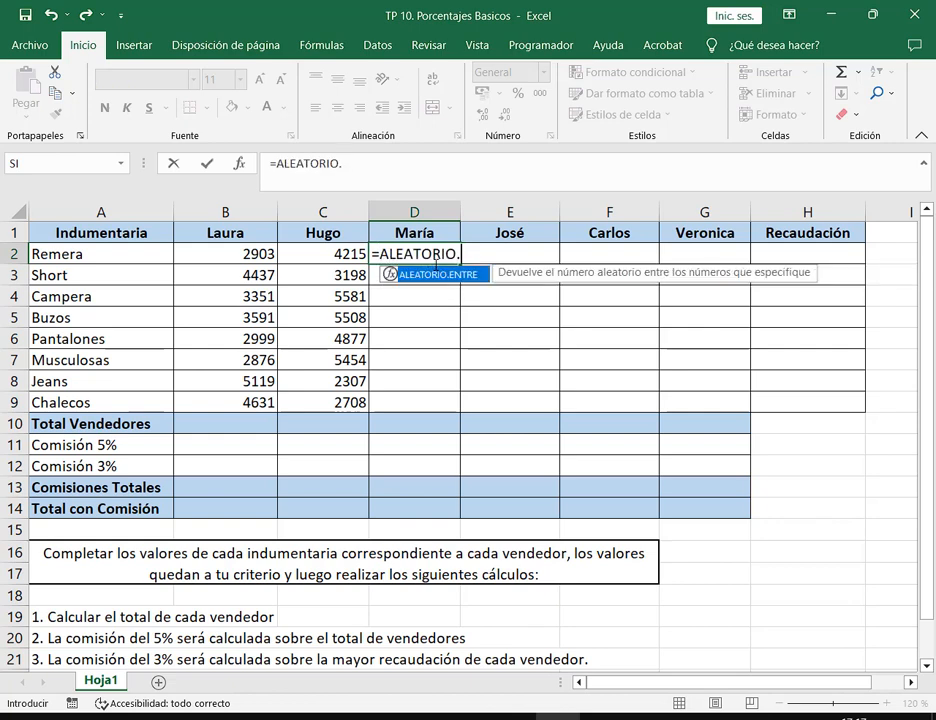
key(Tab)
text(2000;)
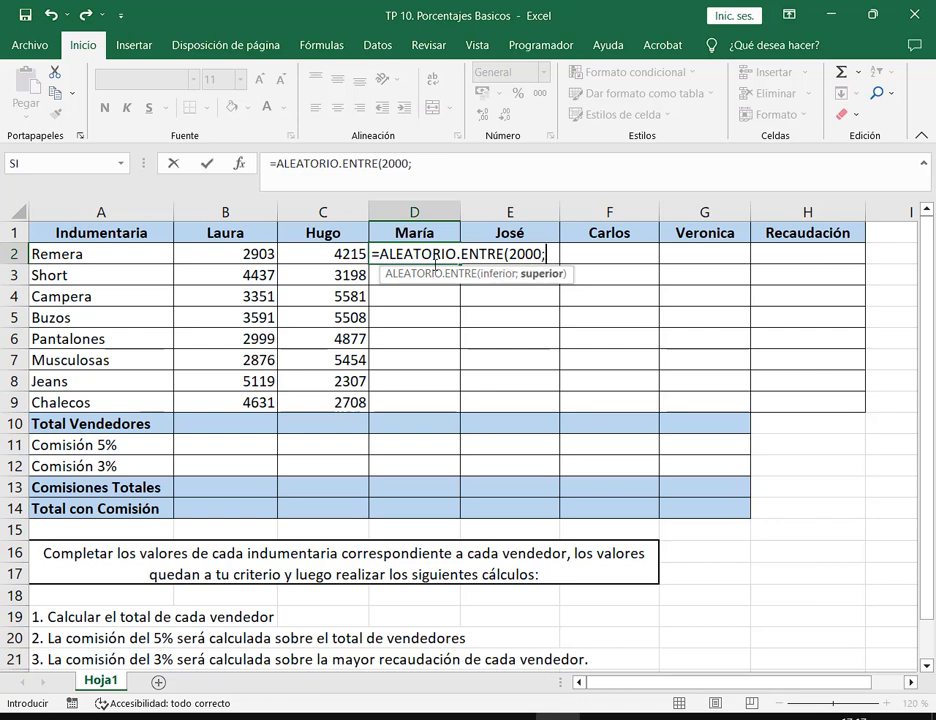
text(5600=)
key(BackSpace)
text())
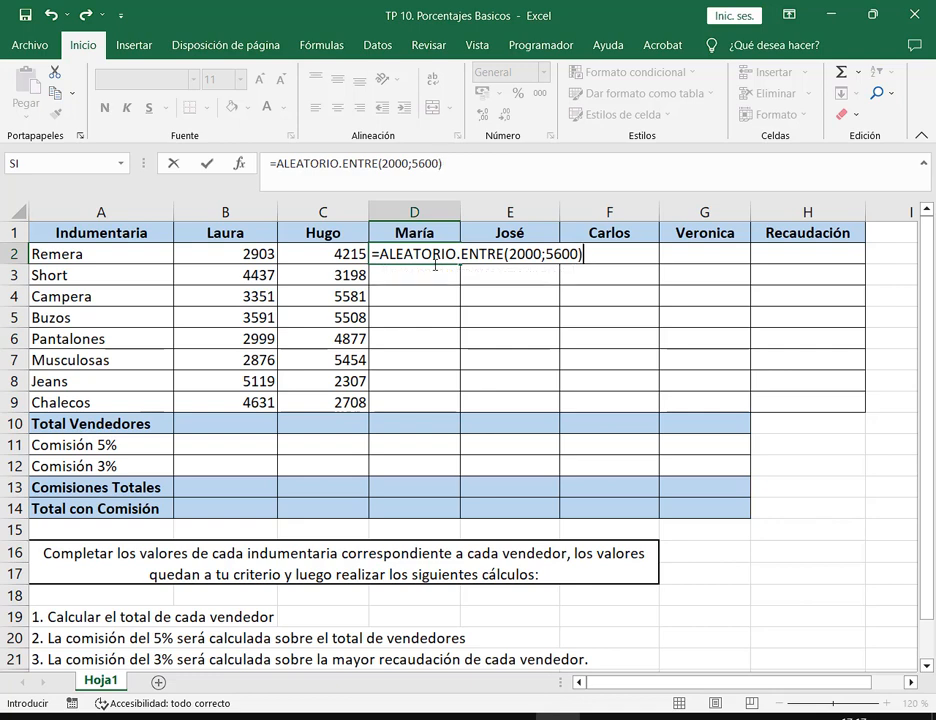
key(ctrl+Return)
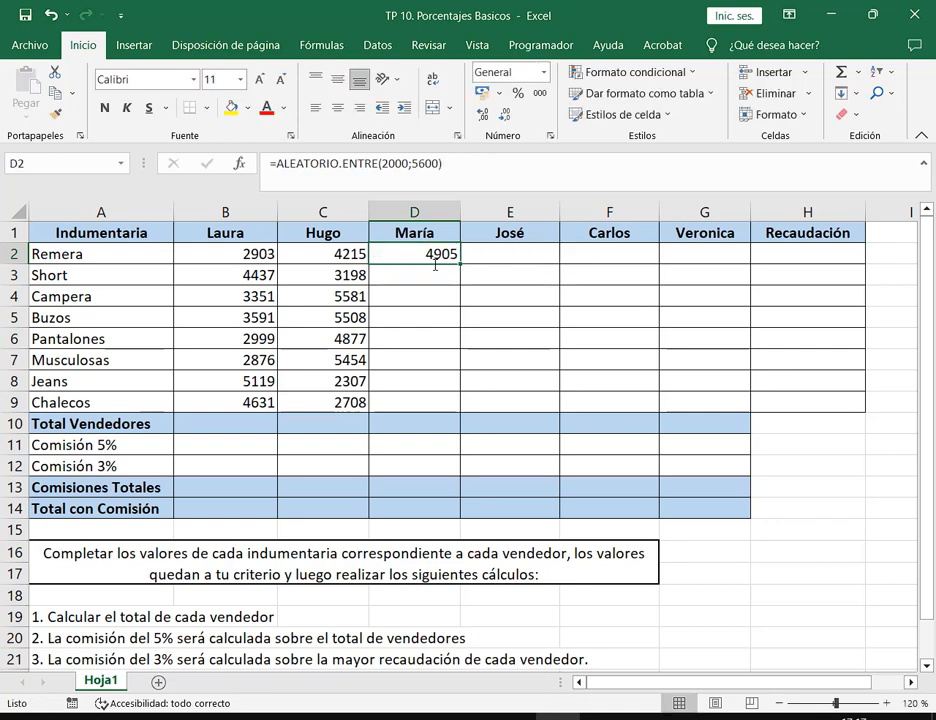
Fill every cell of D2:G9 at once with =ALEATORIO.ENTRE(2000;5600) as individual formulas.
drag(435, 265, 692, 401)
text(=ale)
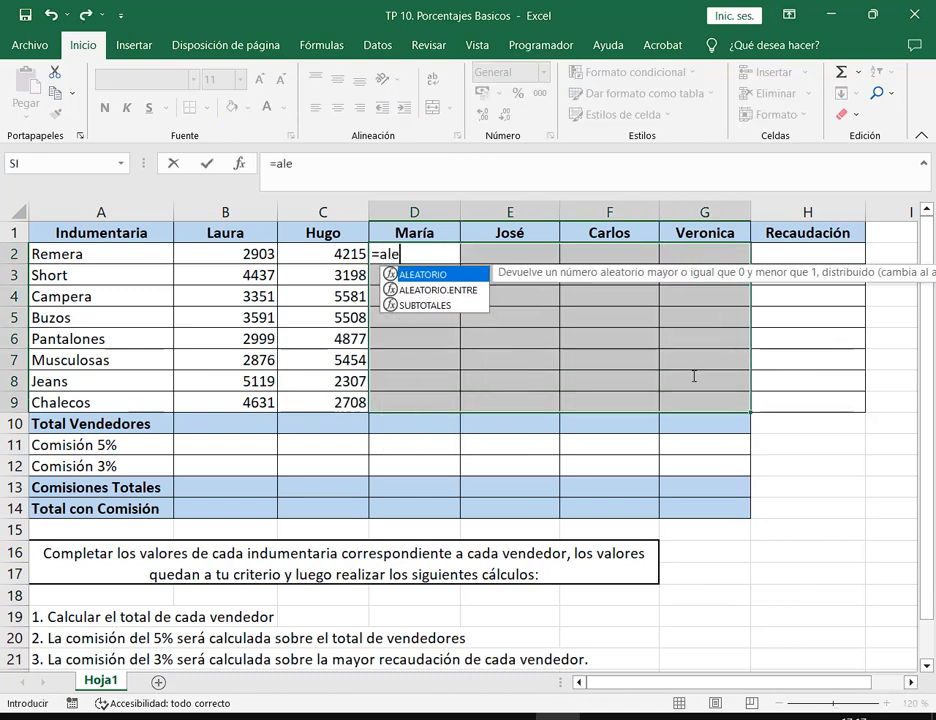
key(Down)
key(Tab)
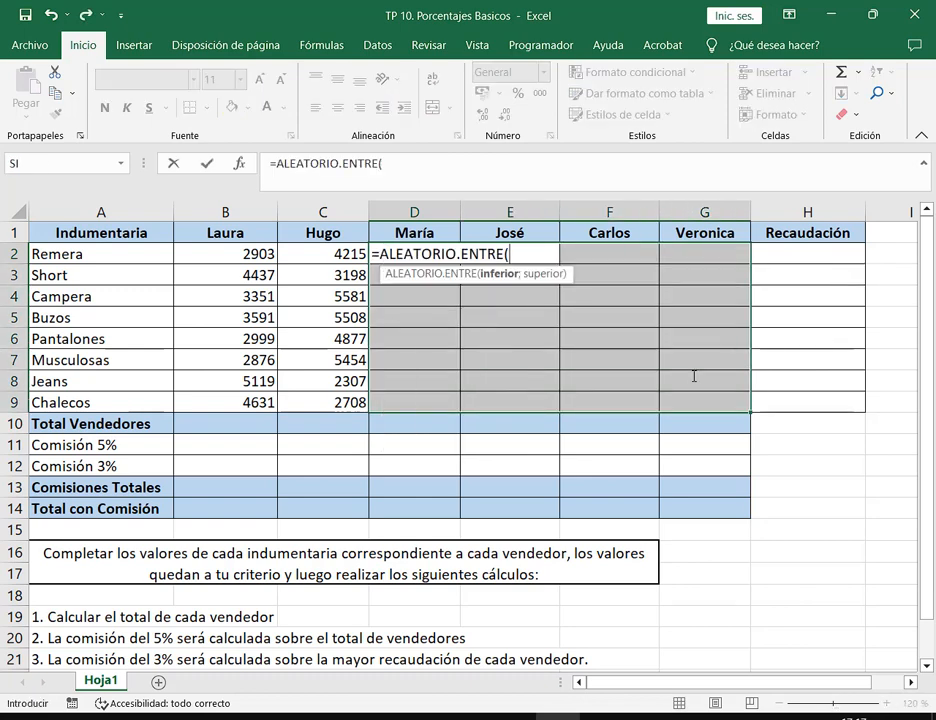
text(2000)
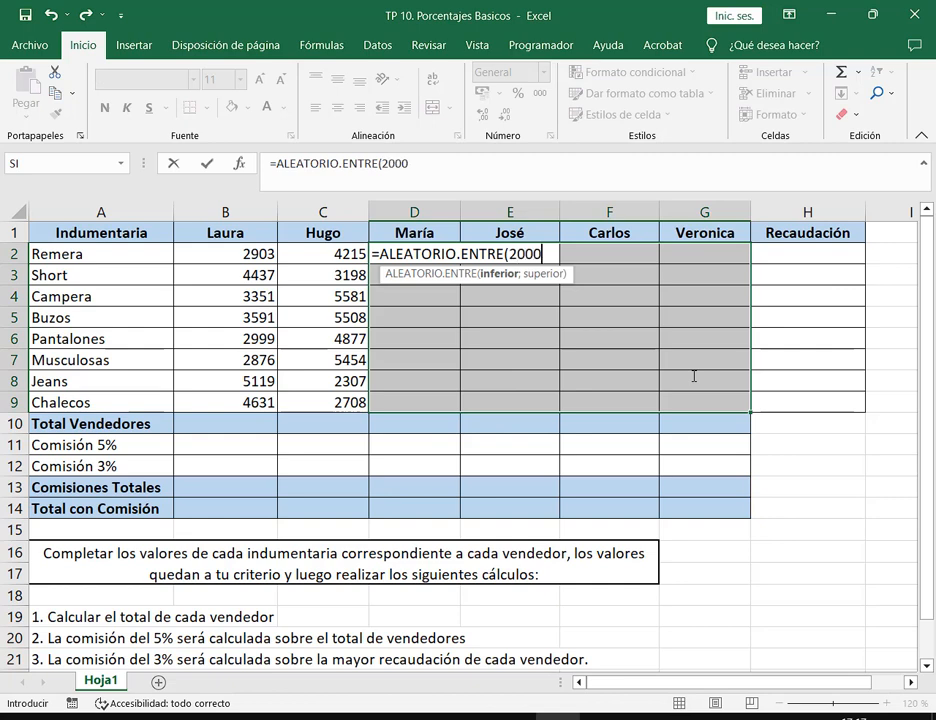
text(;5600)
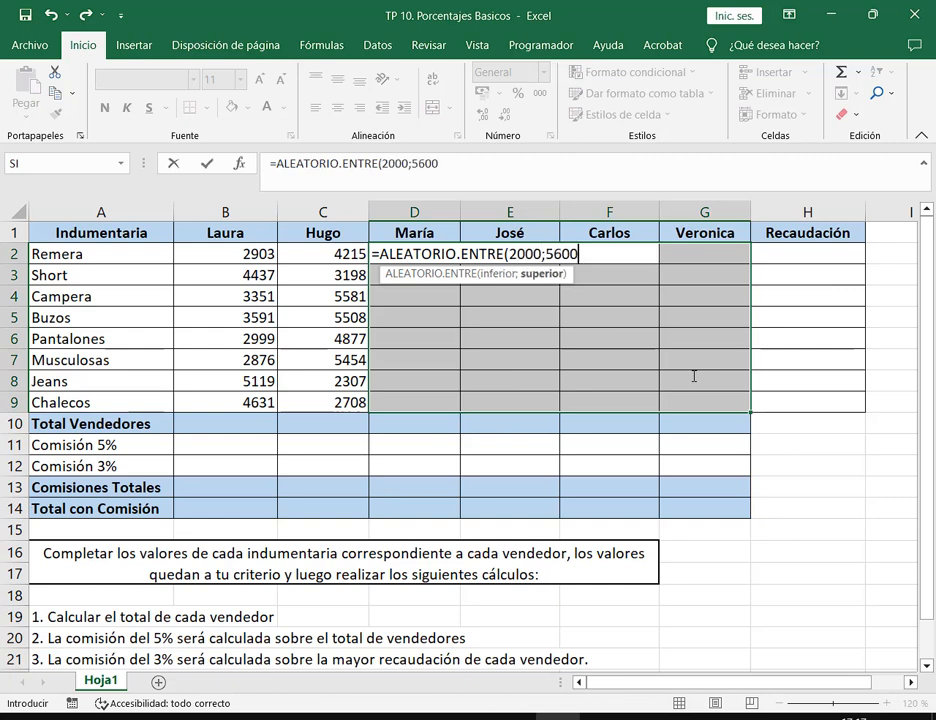
text())
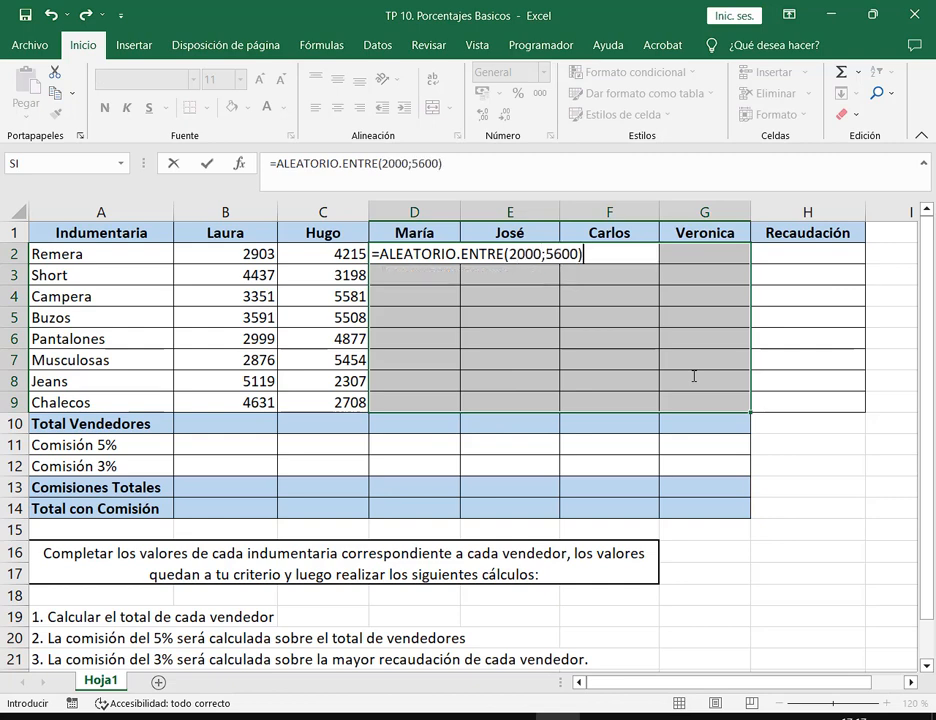
key(ctrl+Return)
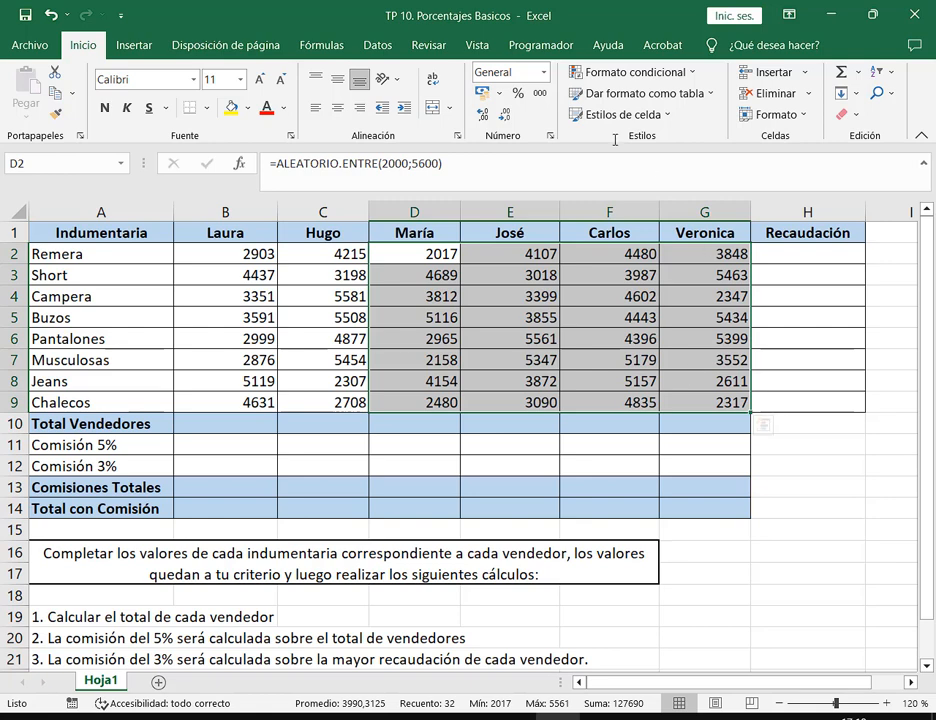
Convert the random-number formulas in D2:G9 to fixed values by copying and pasting values only in place.
click(55, 93)
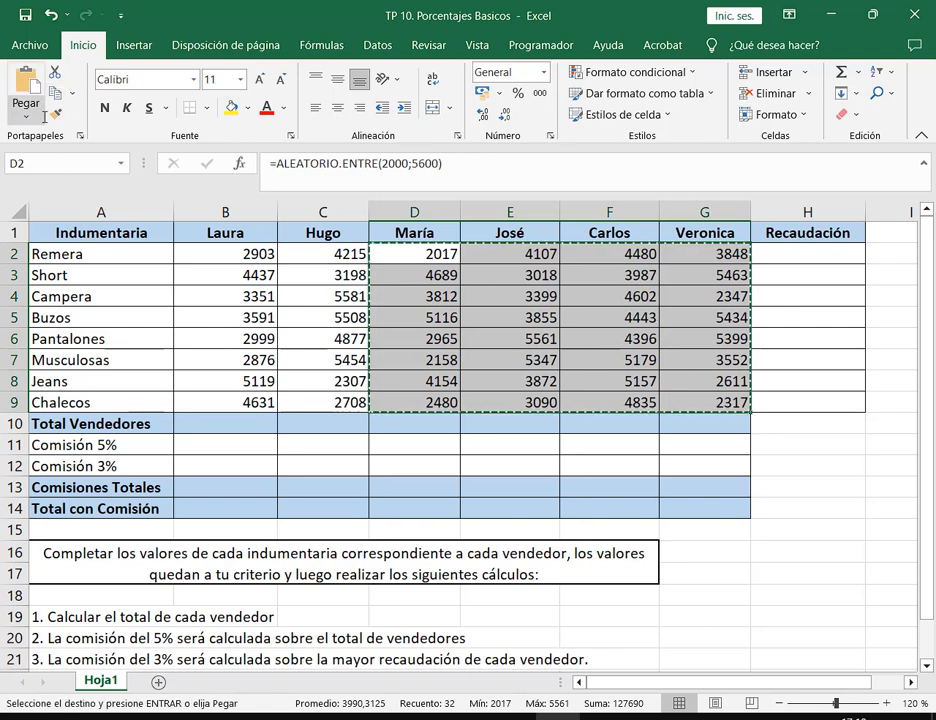
click(26, 117)
click(30, 240)
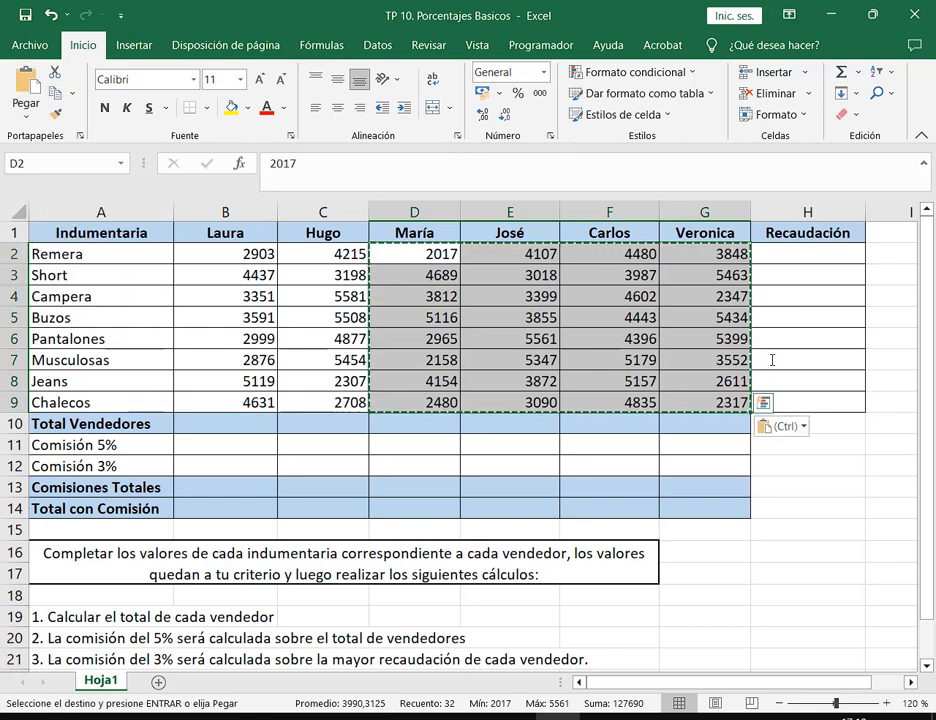
key(Escape)
Check cells across the sellers' sales table to see whether they hold plain numbers or formulas.
click(692, 321)
click(634, 298)
click(623, 277)
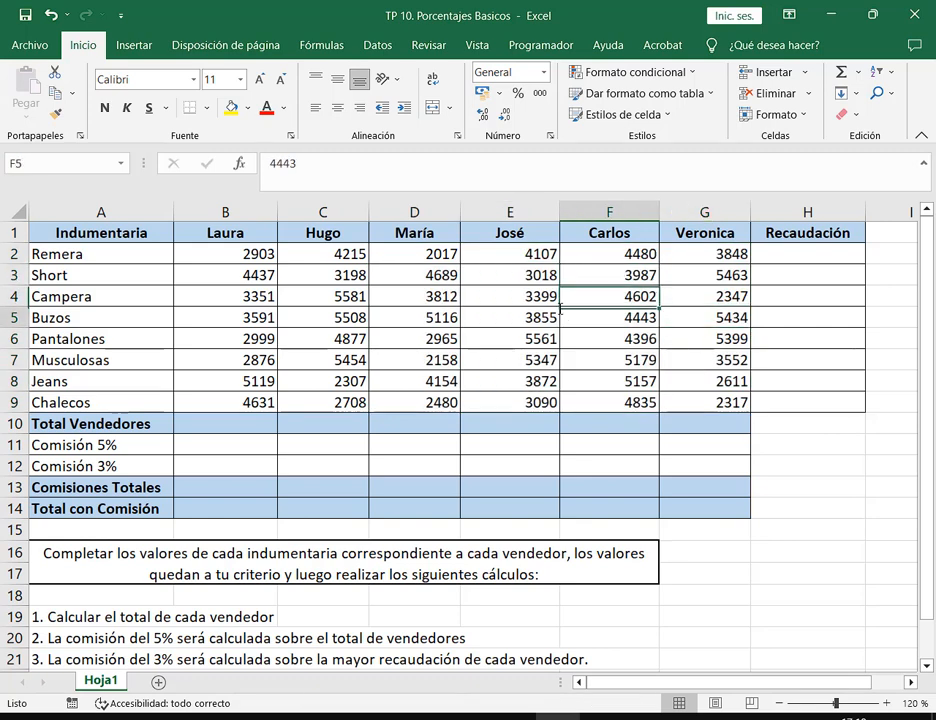
click(569, 315)
click(525, 277)
click(495, 333)
click(420, 318)
click(332, 303)
click(340, 257)
click(620, 298)
click(690, 258)
click(762, 312)
click(705, 339)
click(530, 358)
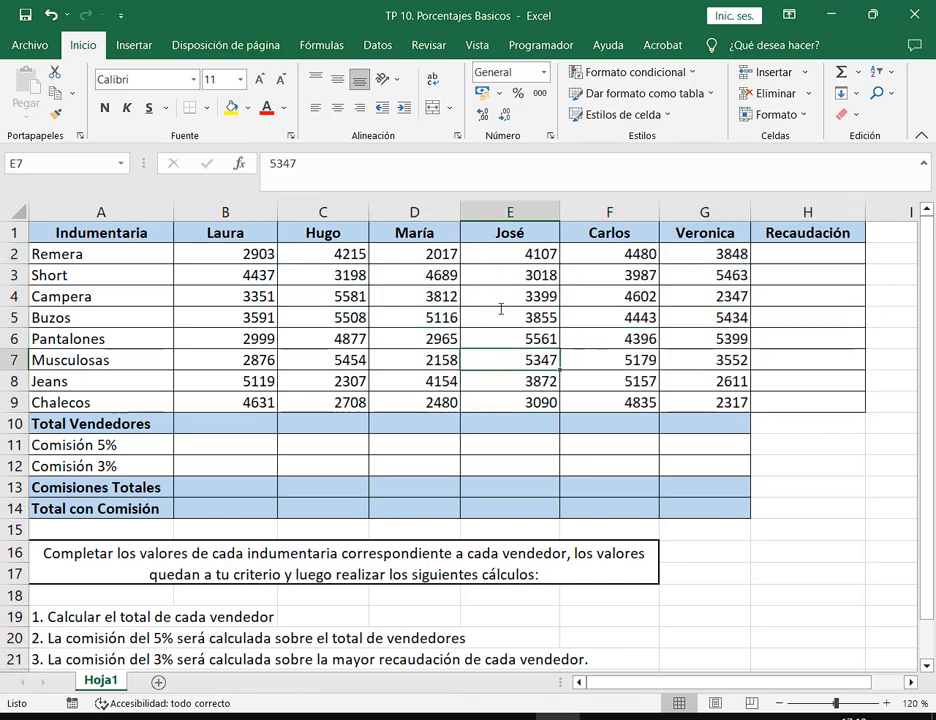
click(598, 293)
click(735, 296)
click(453, 338)
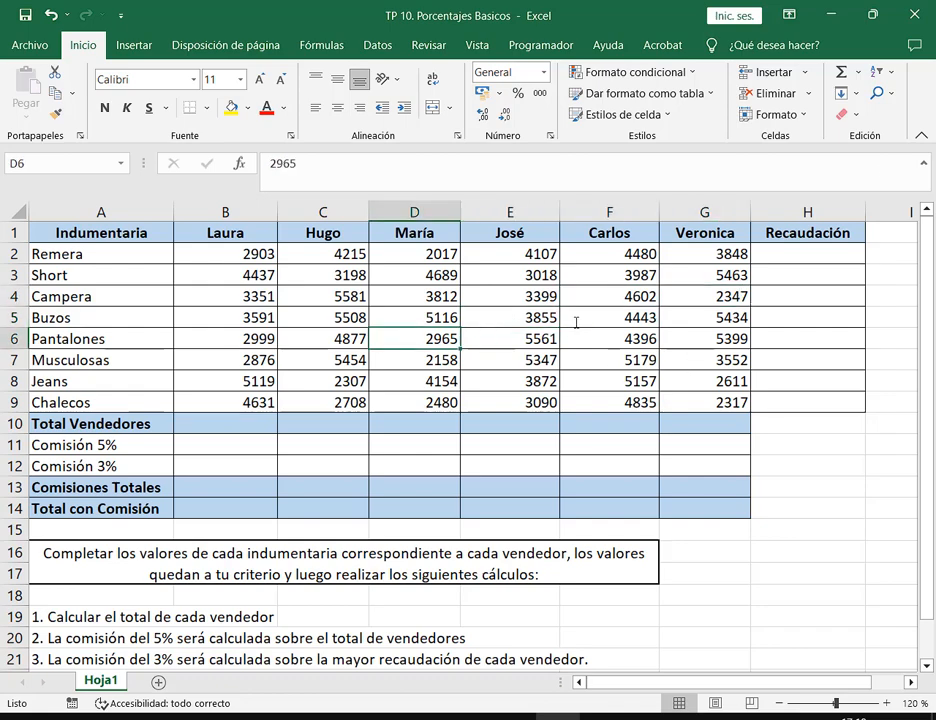
Shrink the workbook window to view the Meet call's messages beside it, and maximize the workbook again.
double_click(645, 10)
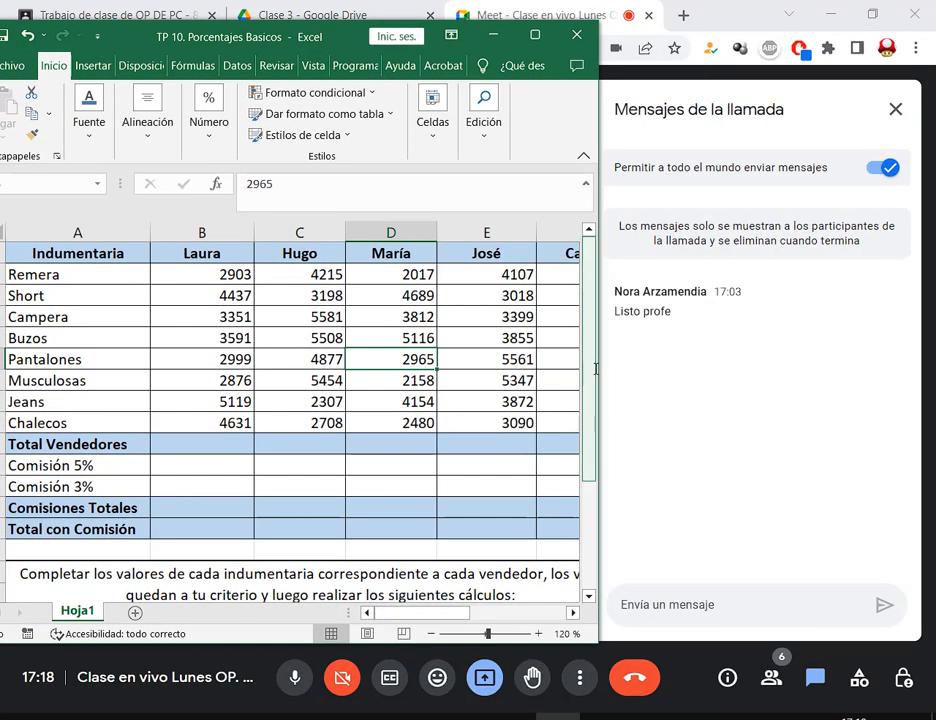
drag(603, 373, 563, 373)
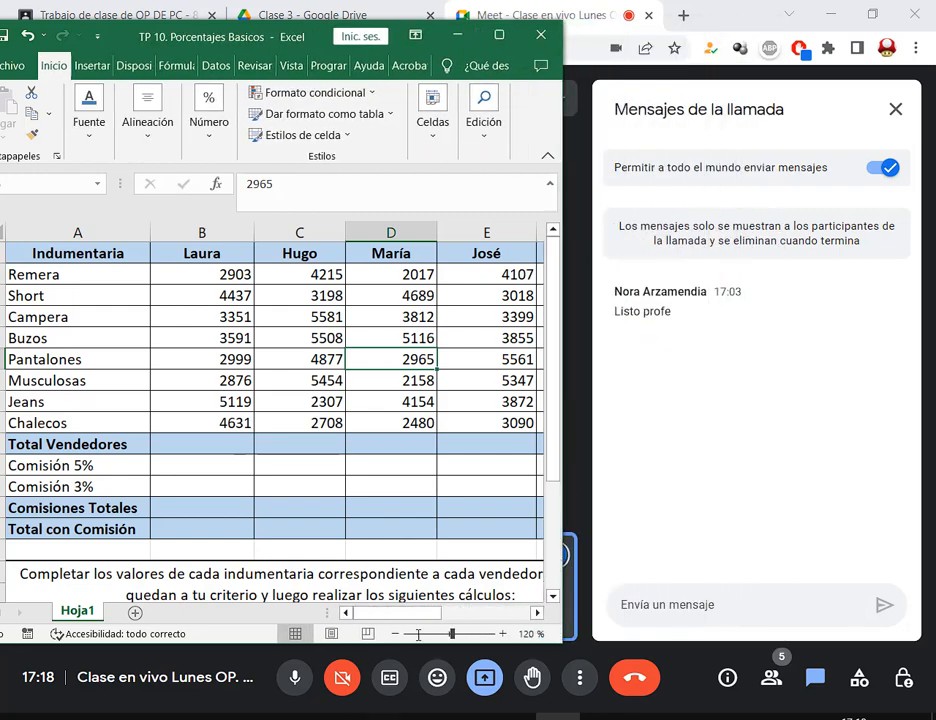
drag(418, 612, 453, 612)
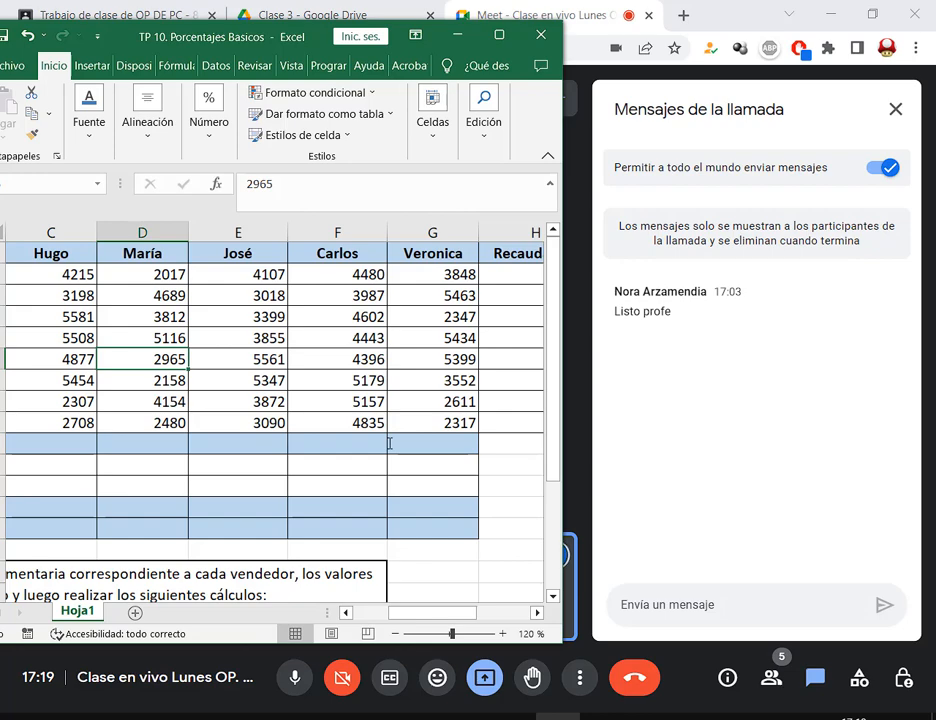
double_click(368, 25)
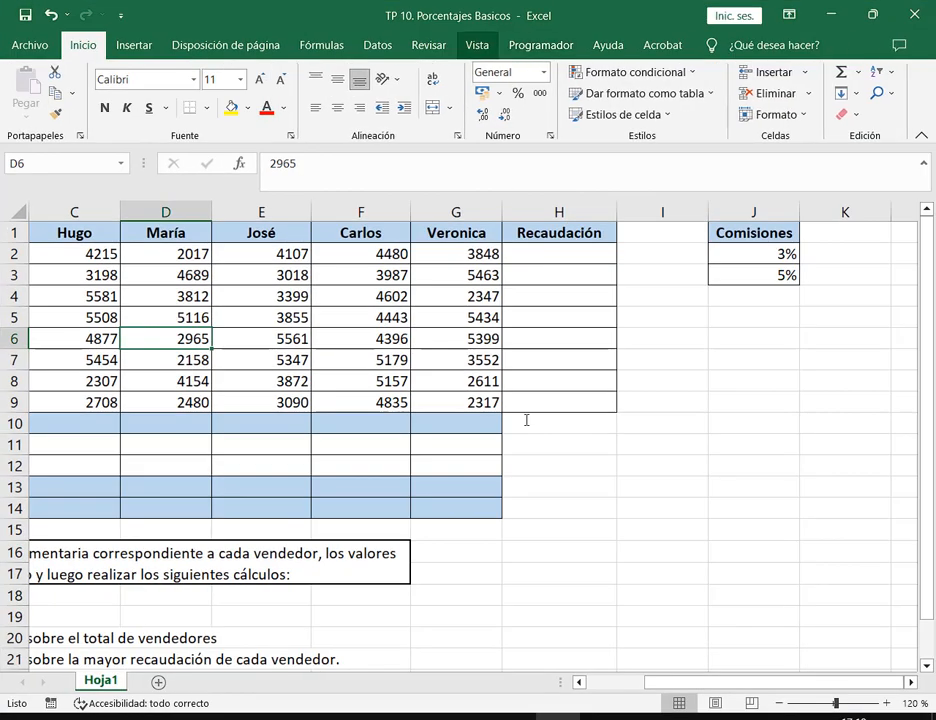
drag(719, 680, 630, 683)
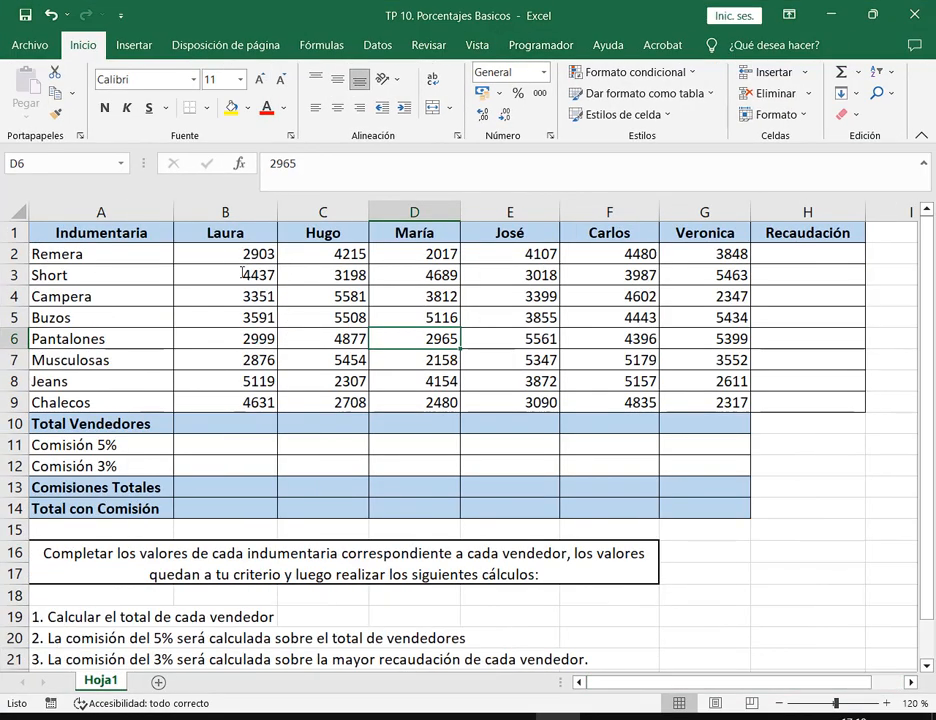
Total the first seller's sales in B10 with =SUMA(B2:B9) and copy the formula across to G10.
click(794, 253)
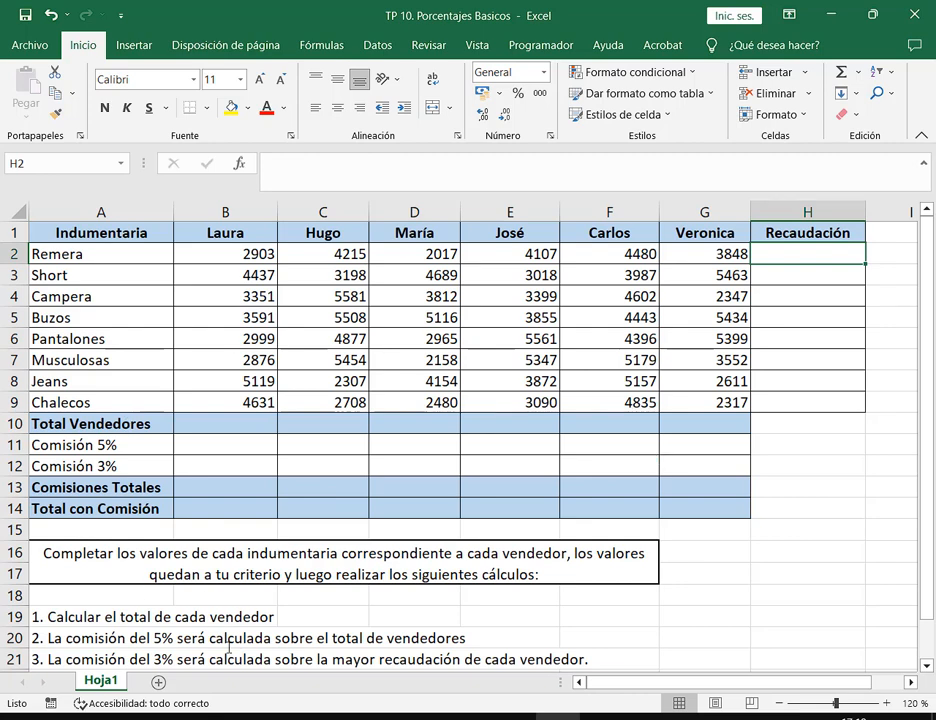
click(200, 423)
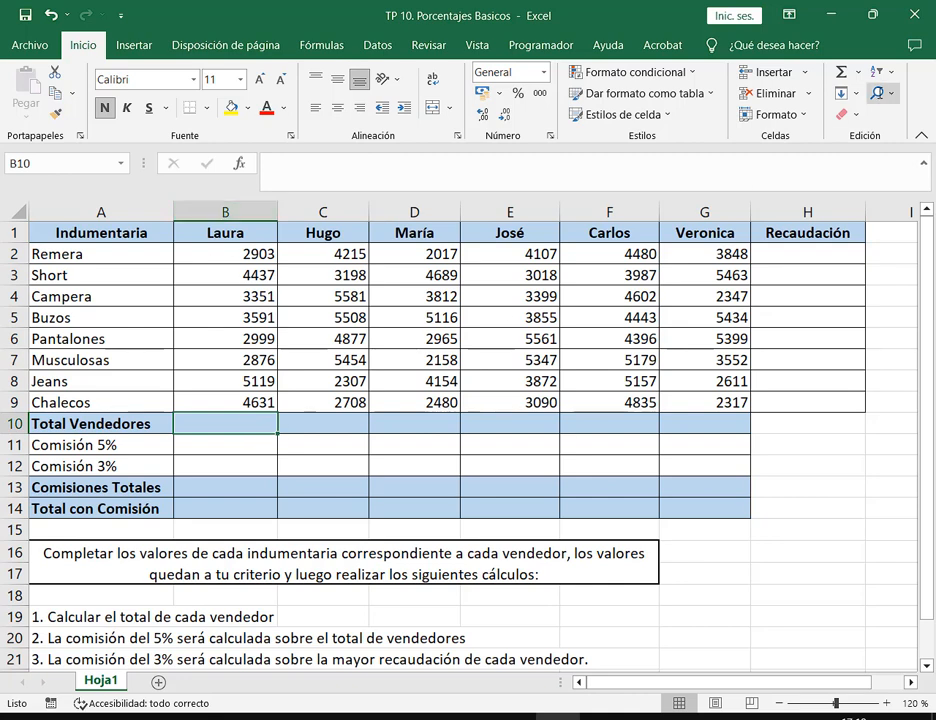
click(841, 72)
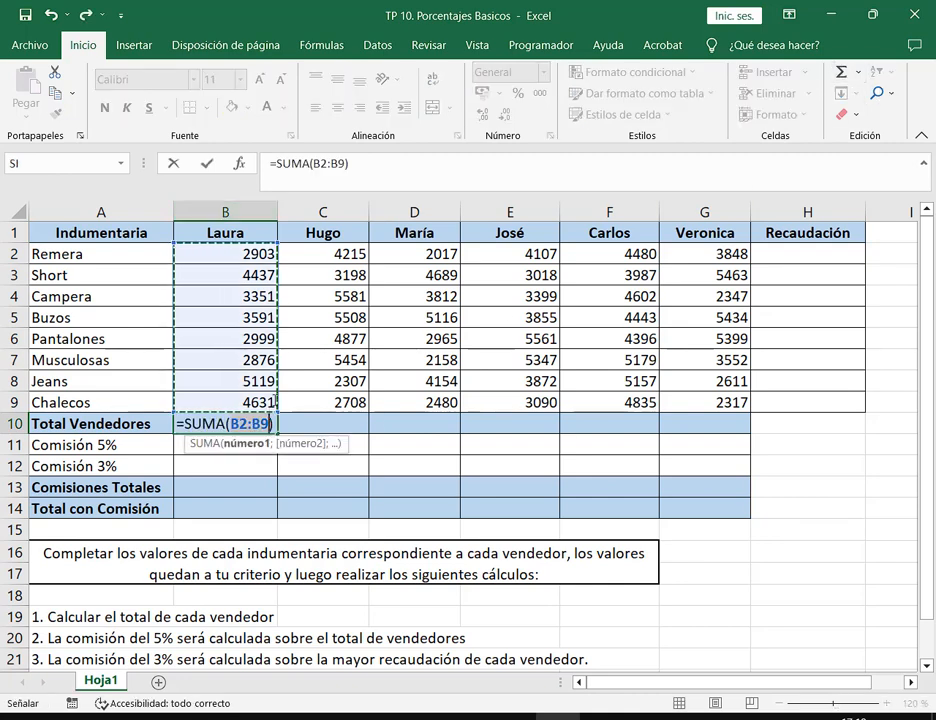
key(Return)
click(253, 428)
drag(277, 433, 705, 440)
Calculate the Remera revenue in H2 with =SUMA(B2:G2).
click(804, 249)
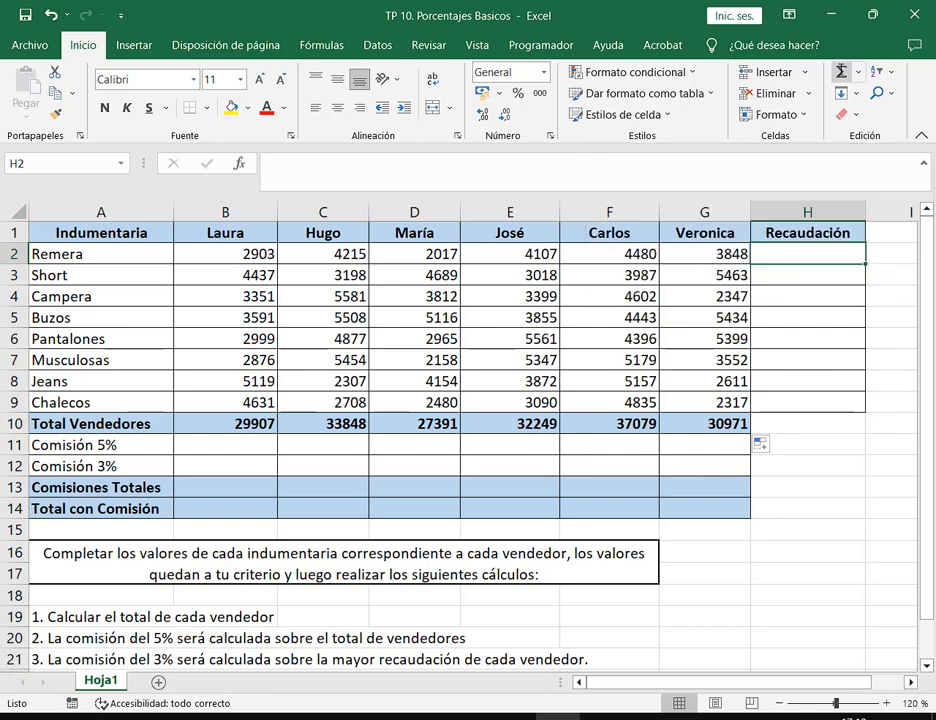
click(841, 71)
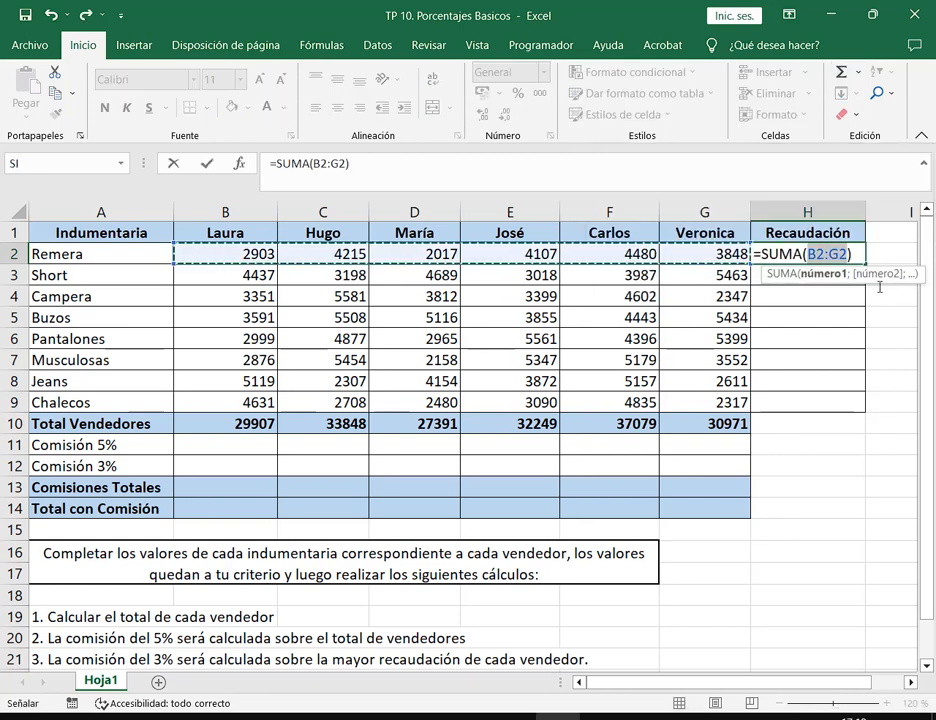
key(Return)
Clear the copied seller totals in C10:G10 and review the SUMA formula in B10.
double_click(240, 424)
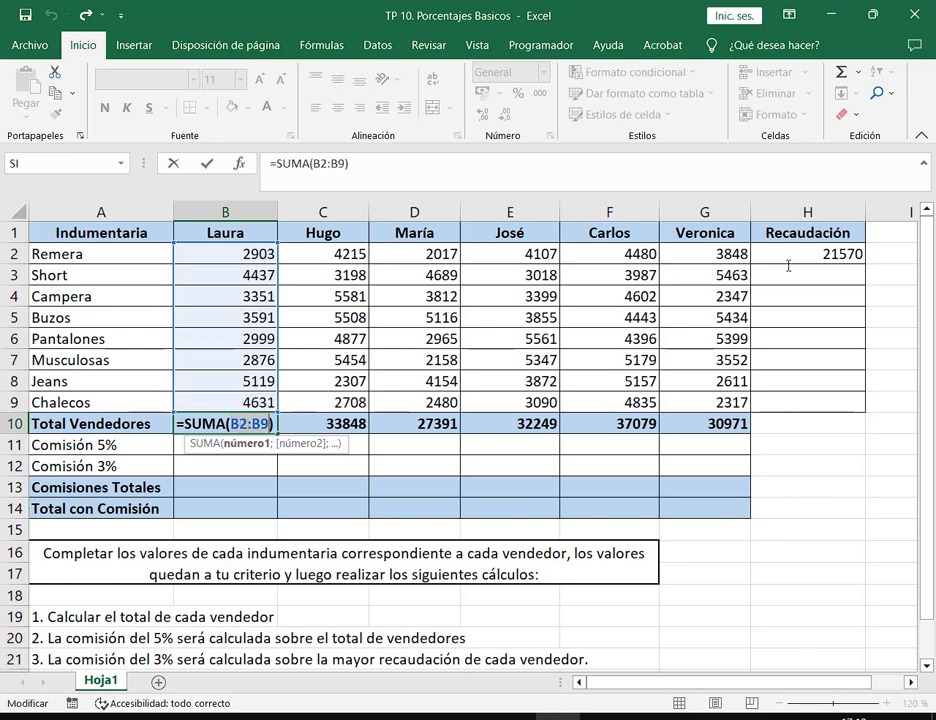
key(Return)
drag(322, 424, 659, 437)
key(Delete)
double_click(250, 424)
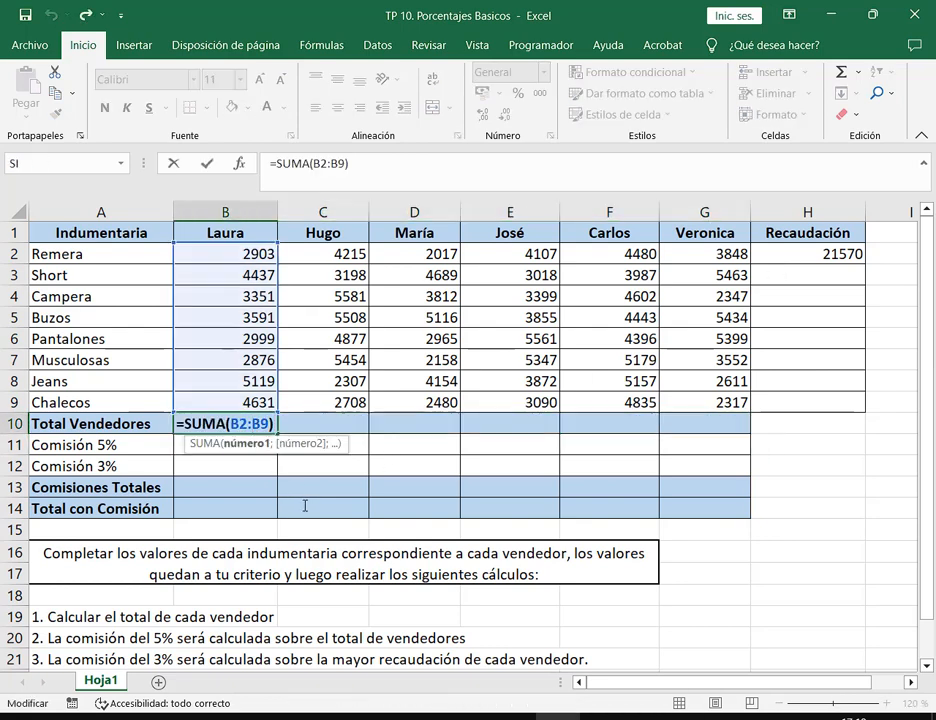
key(Return)
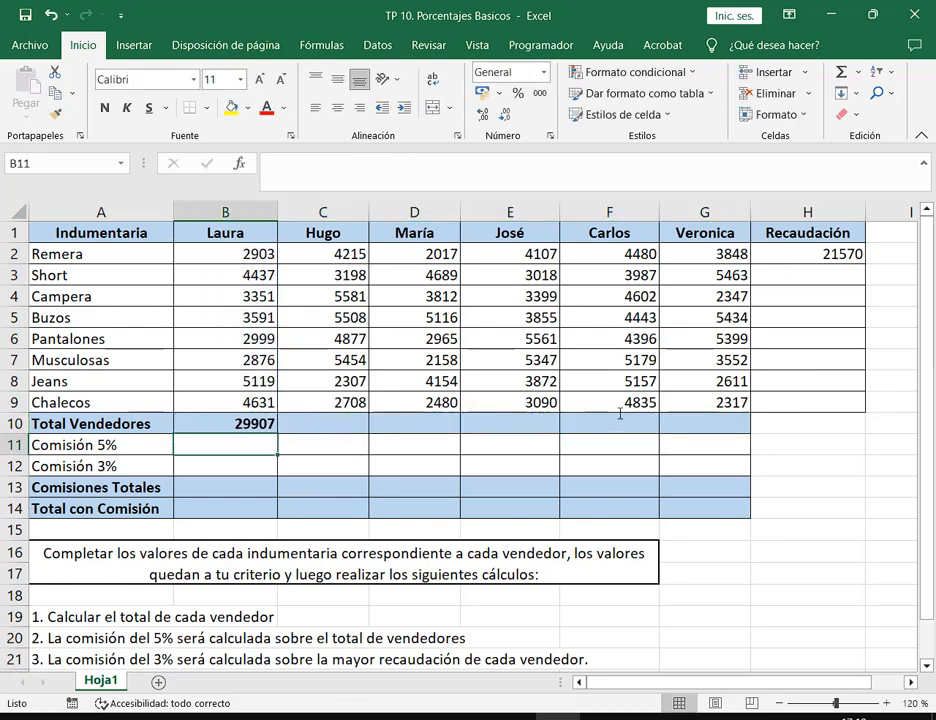
Copy B10's SUMA formula across C10:G10 and check the ranges in the copied formulas.
click(254, 424)
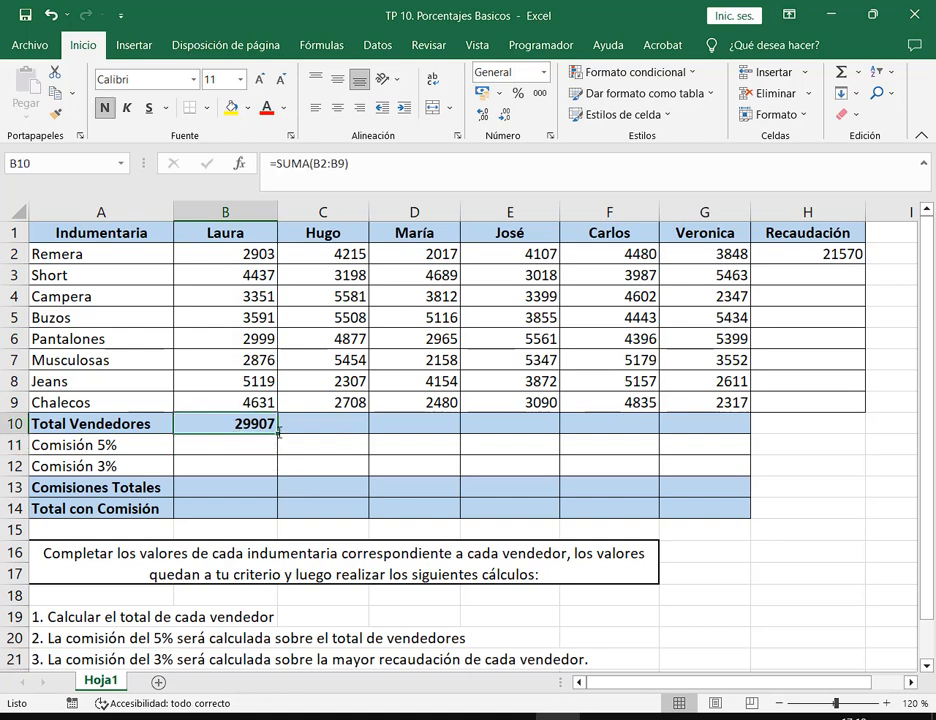
drag(279, 431, 722, 428)
click(725, 428)
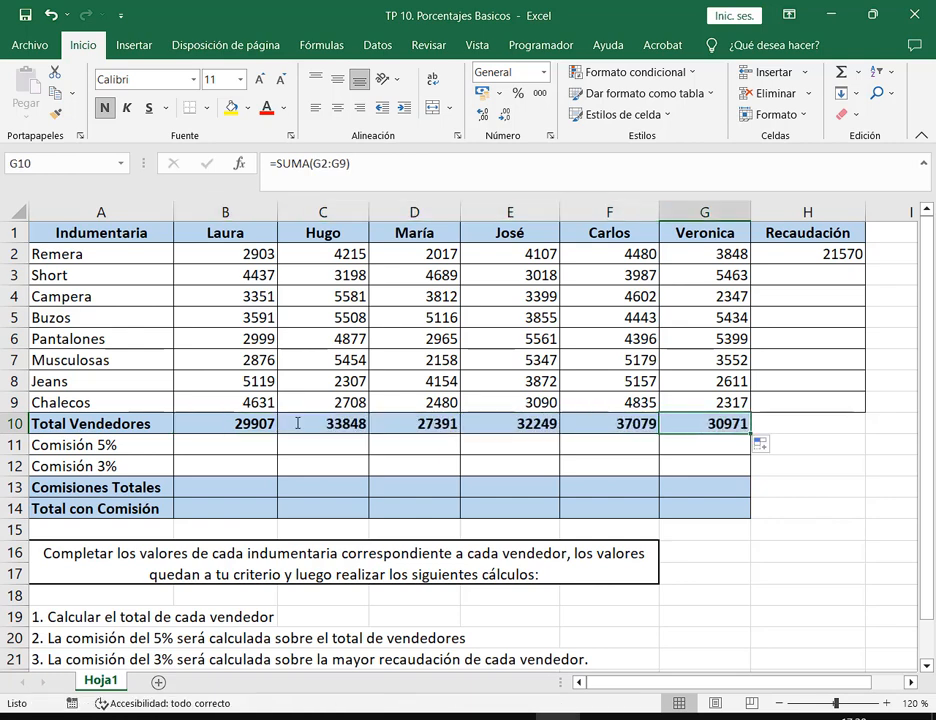
double_click(299, 422)
double_click(449, 426)
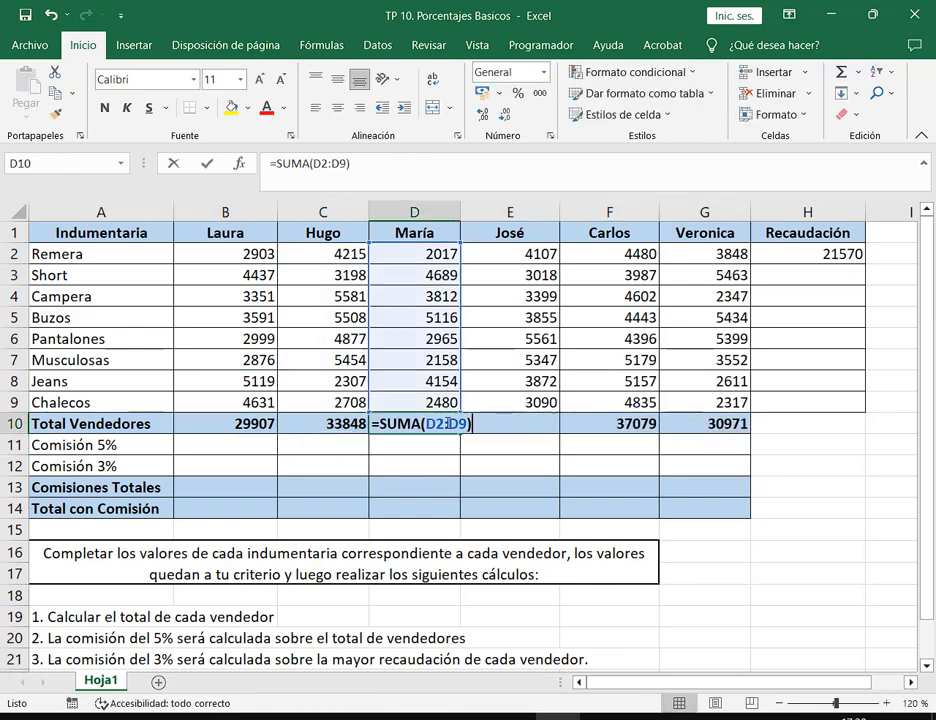
Review the SUMA formulas behind the seller totals in row 10, from B10 to G10.
key(Return)
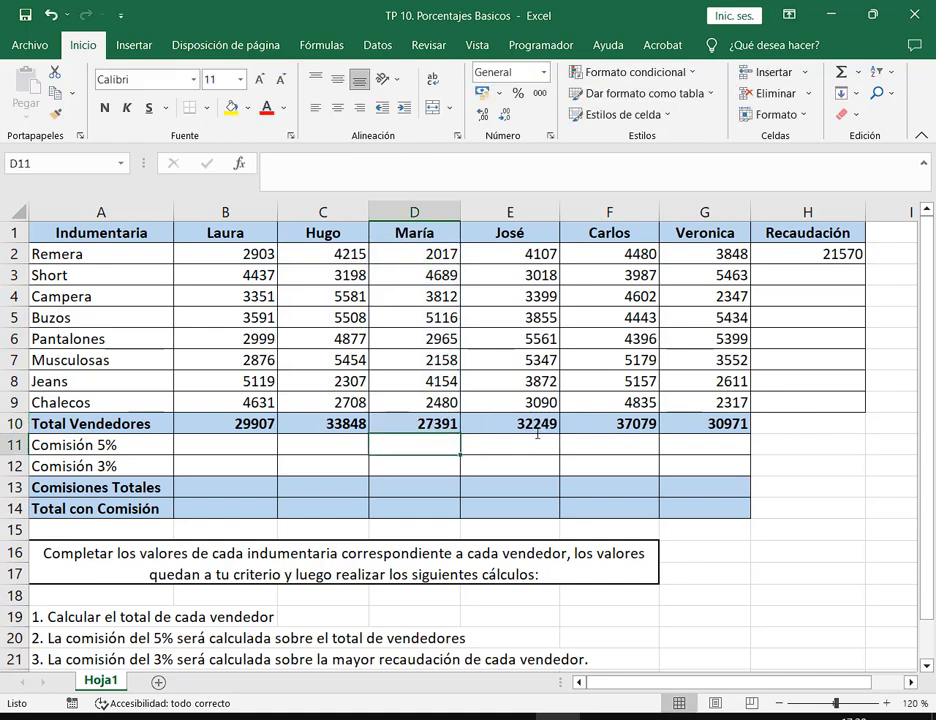
double_click(535, 424)
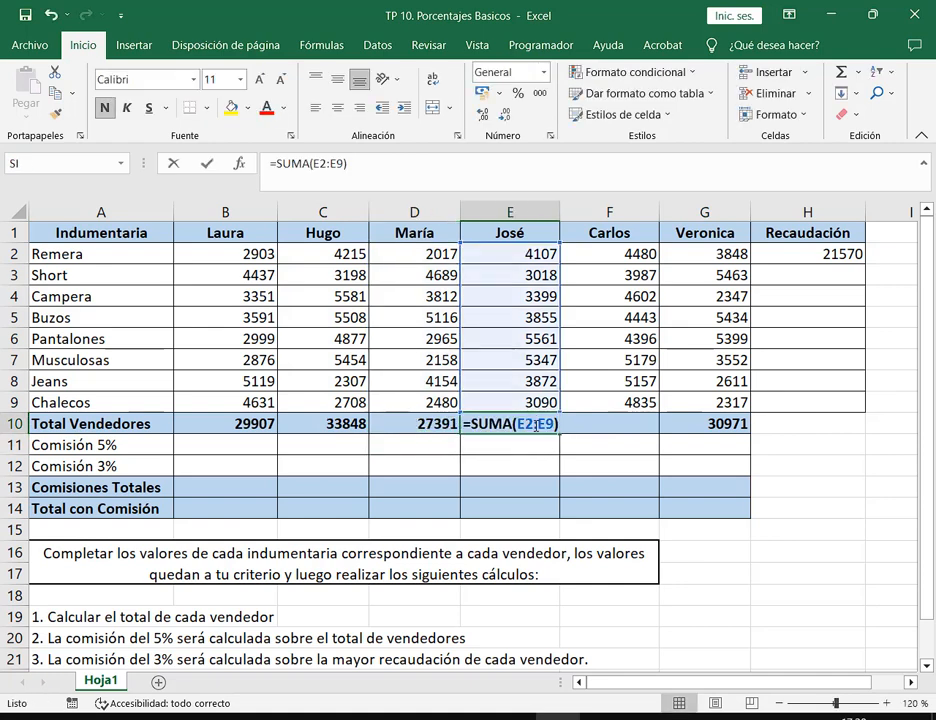
key(Return)
double_click(626, 421)
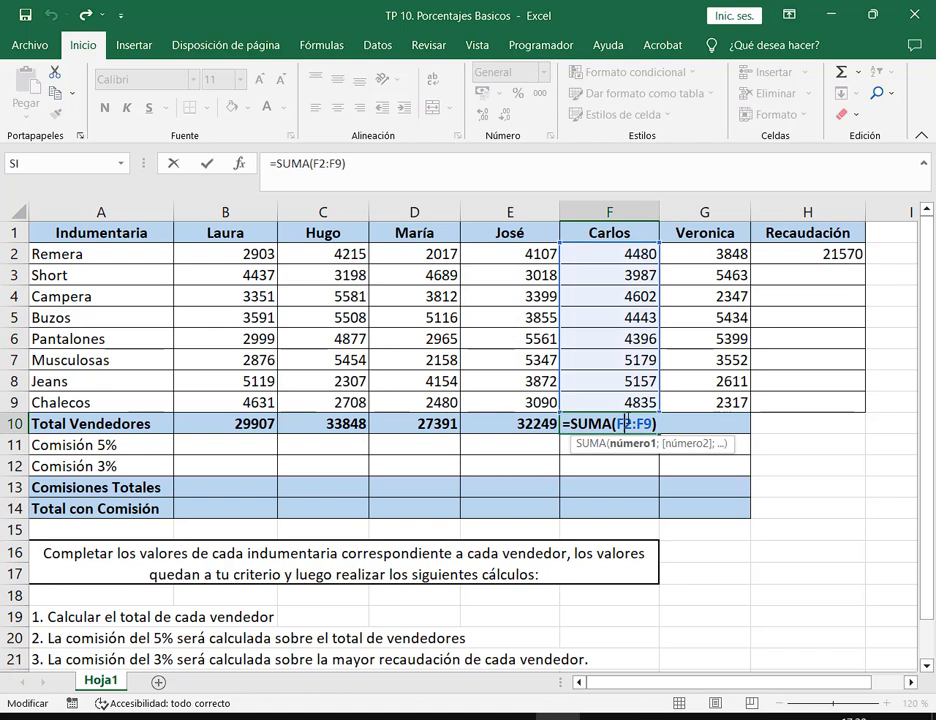
key(Return)
double_click(705, 423)
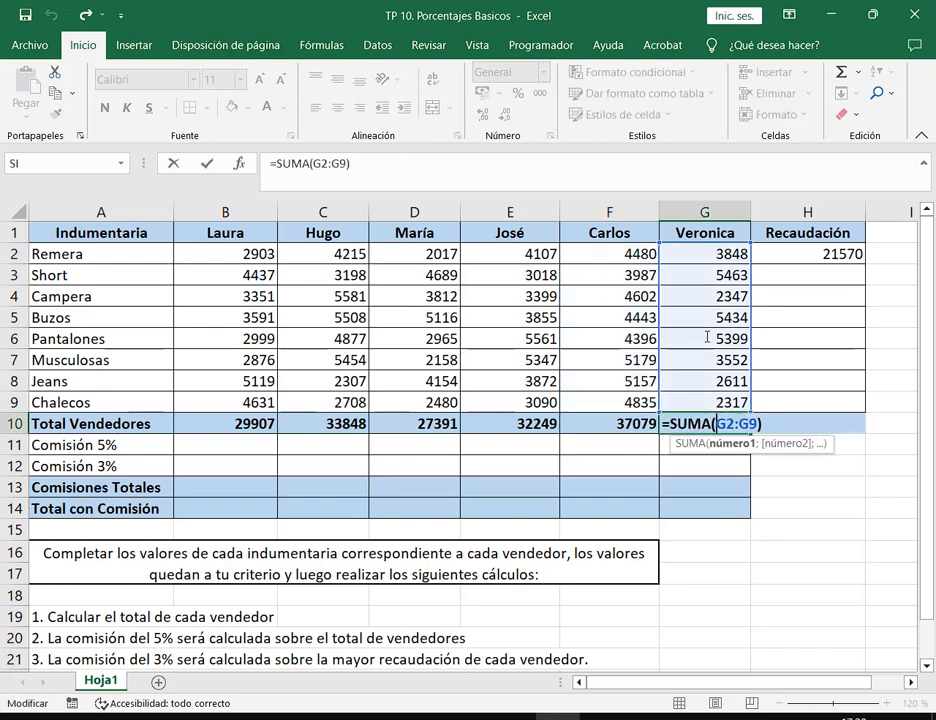
key(Return)
click(260, 426)
click(324, 424)
click(416, 424)
click(476, 425)
click(630, 424)
click(702, 424)
Clear the seller totals in C10:G10 and refill them by extending B10's SUMA formula across, checking the copied formulas.
drag(347, 424, 705, 424)
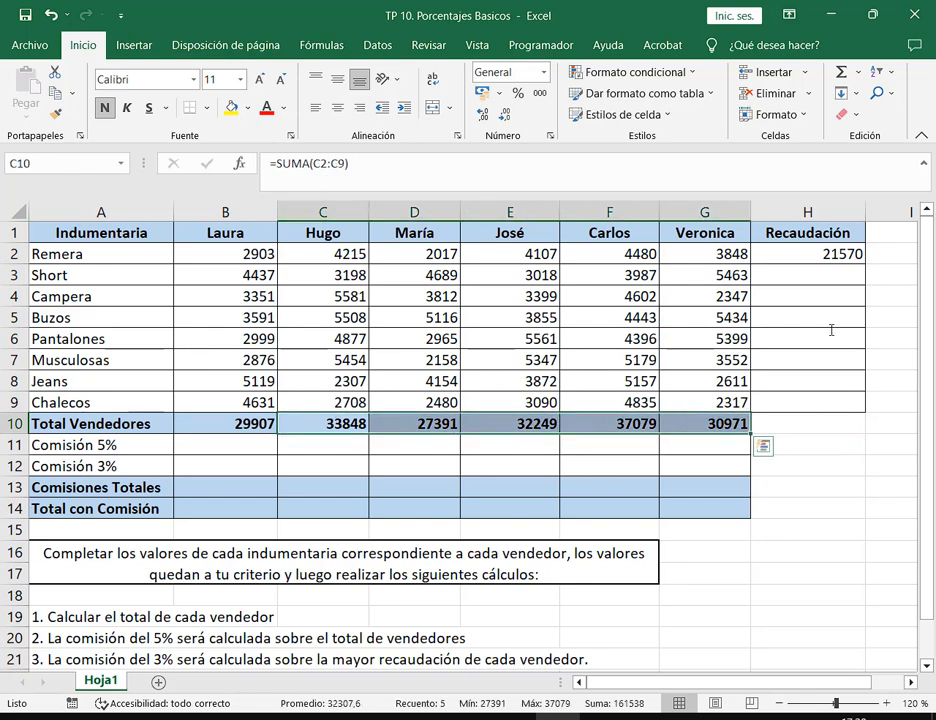
key(Delete)
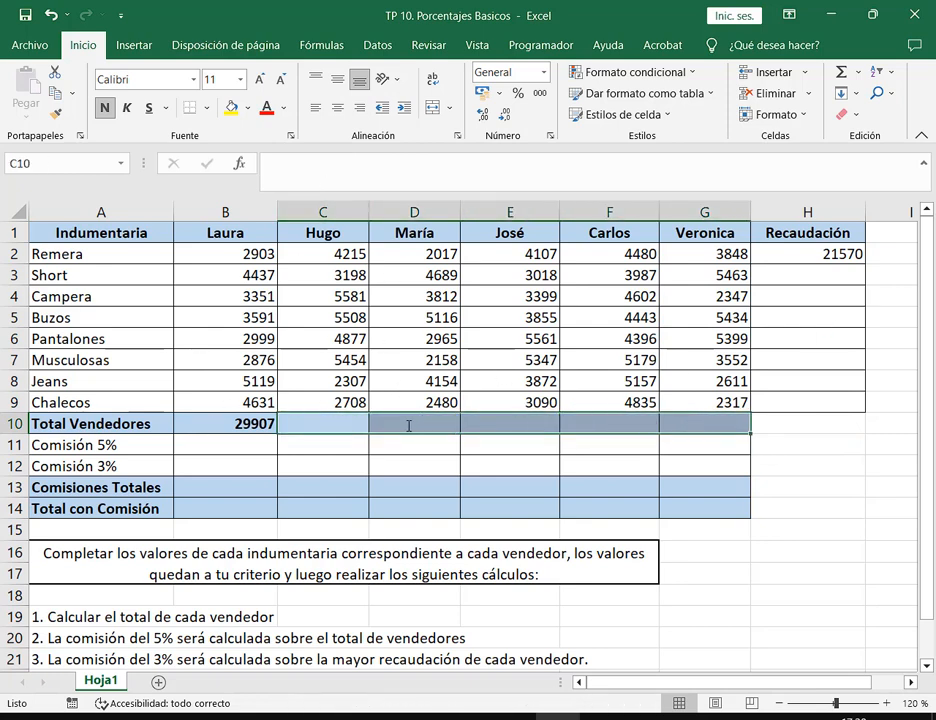
click(272, 428)
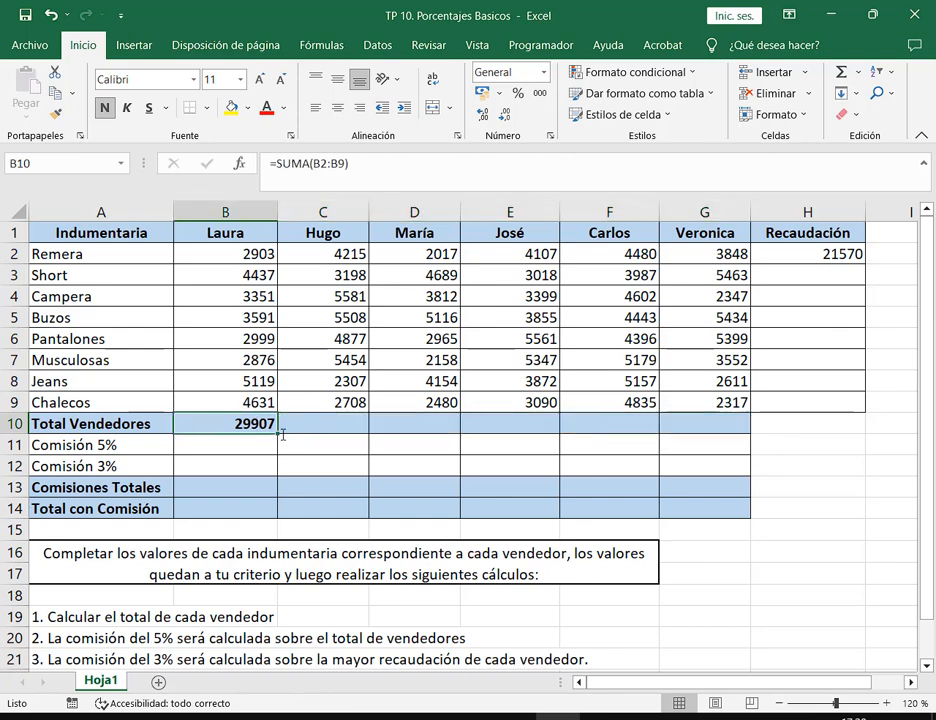
drag(277, 432, 740, 428)
key(Right)
double_click(350, 424)
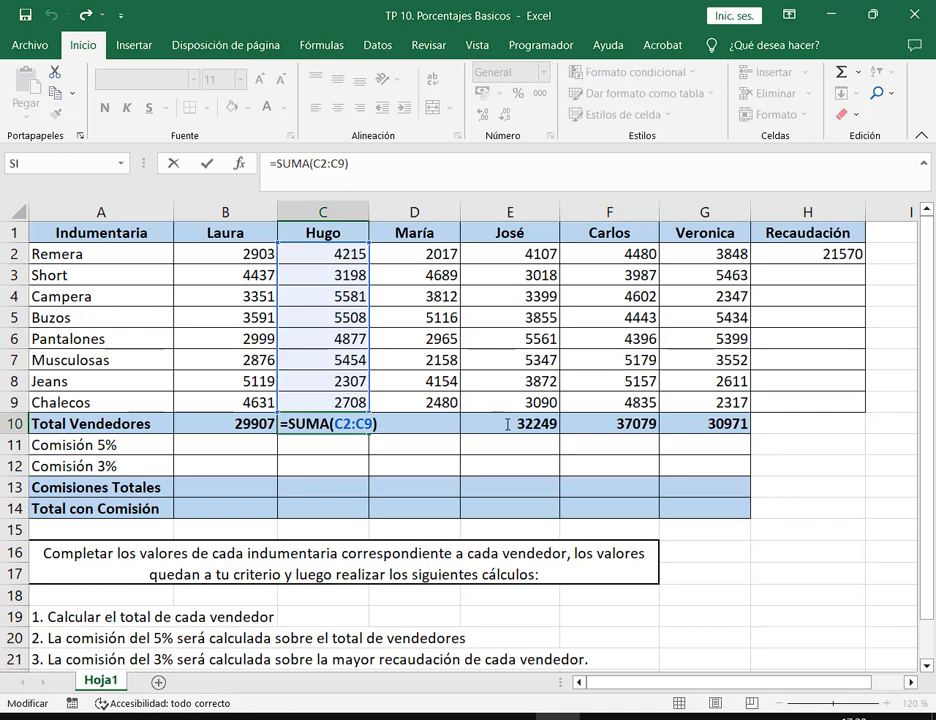
double_click(509, 424)
key(Escape)
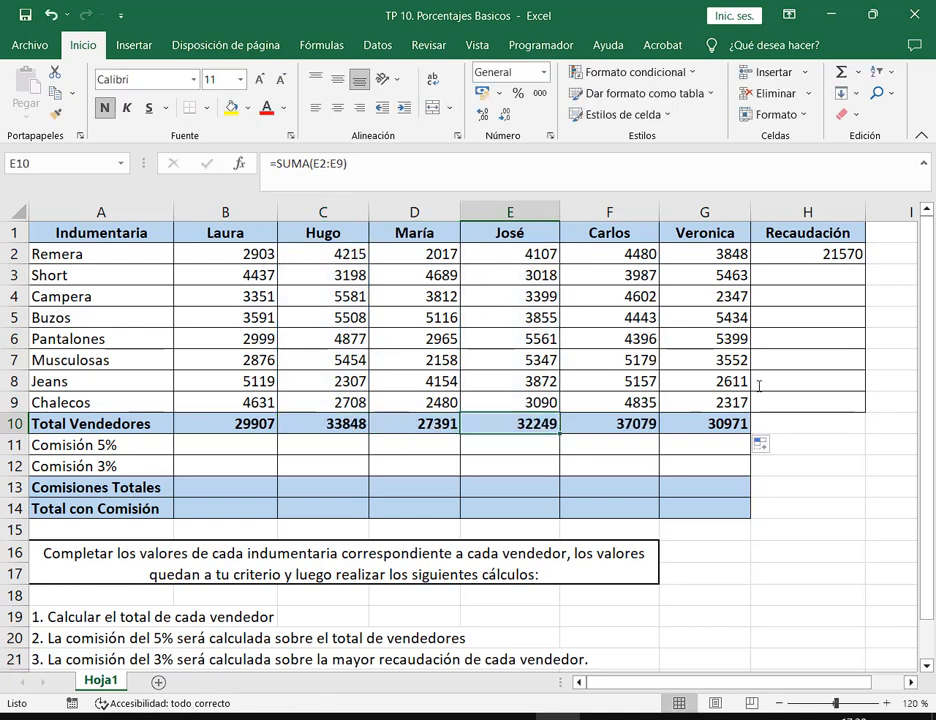
Fill H2's Recaudación sum formula down to H9 and check the copied formula in H3.
click(812, 255)
drag(865, 263, 836, 405)
click(838, 255)
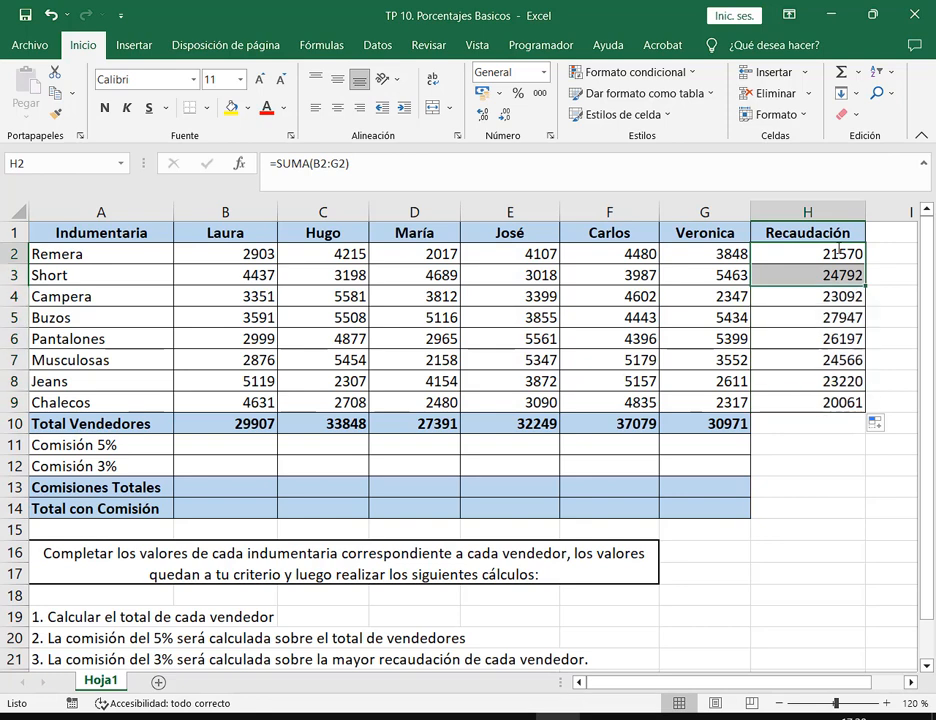
click(836, 401)
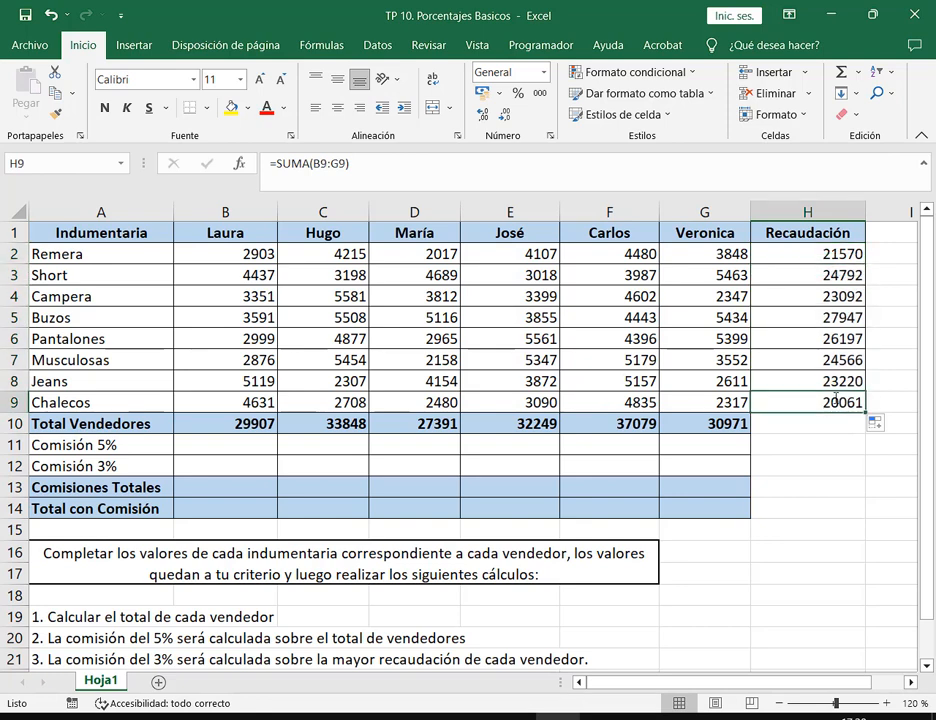
click(840, 273)
double_click(840, 274)
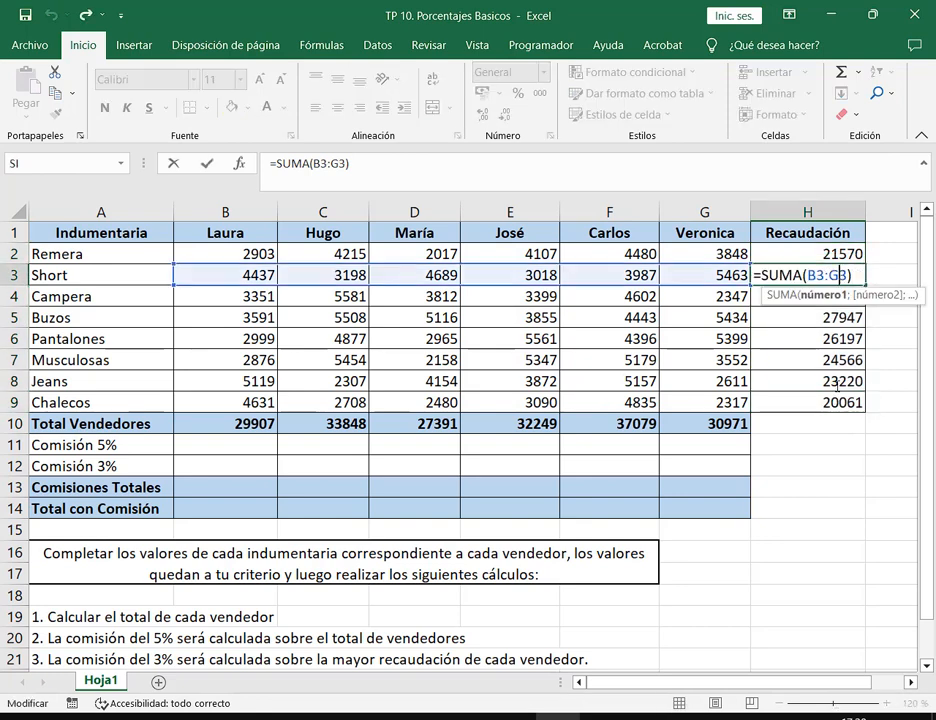
key(Escape)
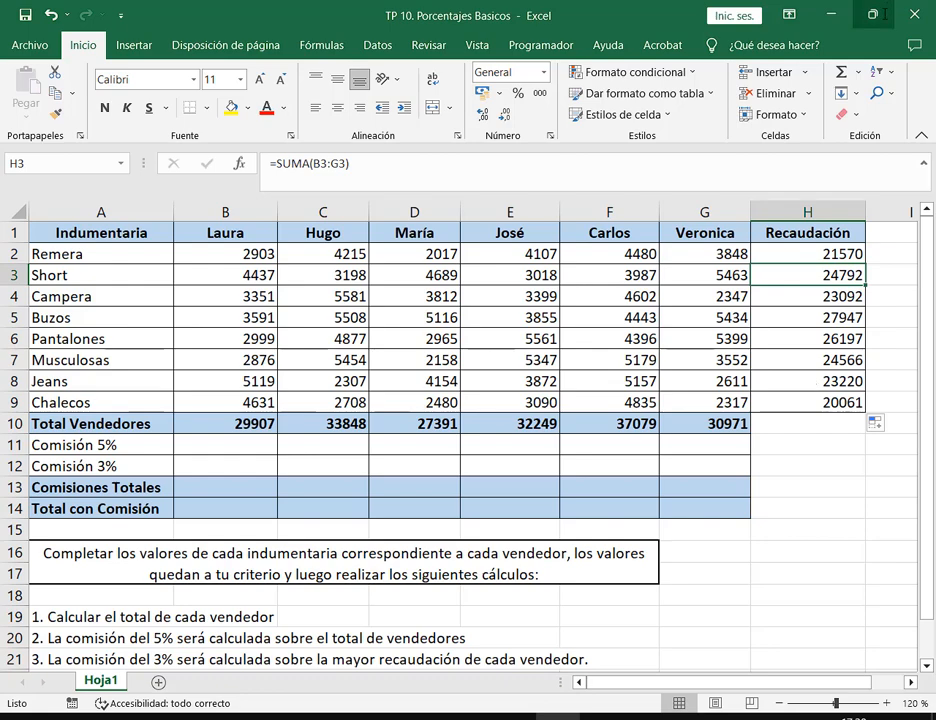
click(876, 15)
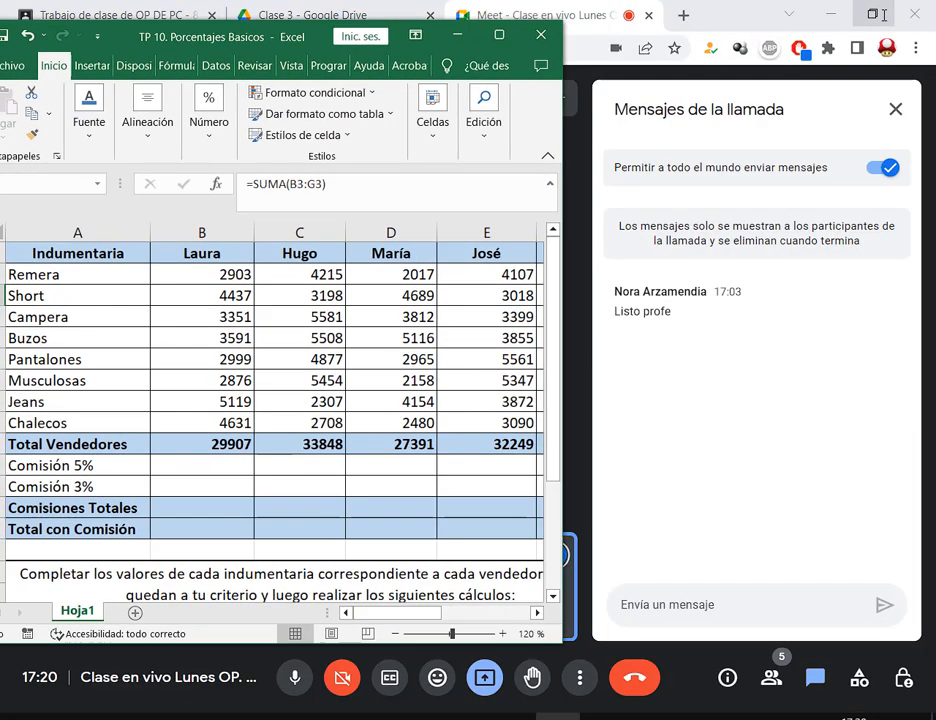
drag(432, 613, 360, 612)
click(203, 465)
scroll(250, 400, down, 1)
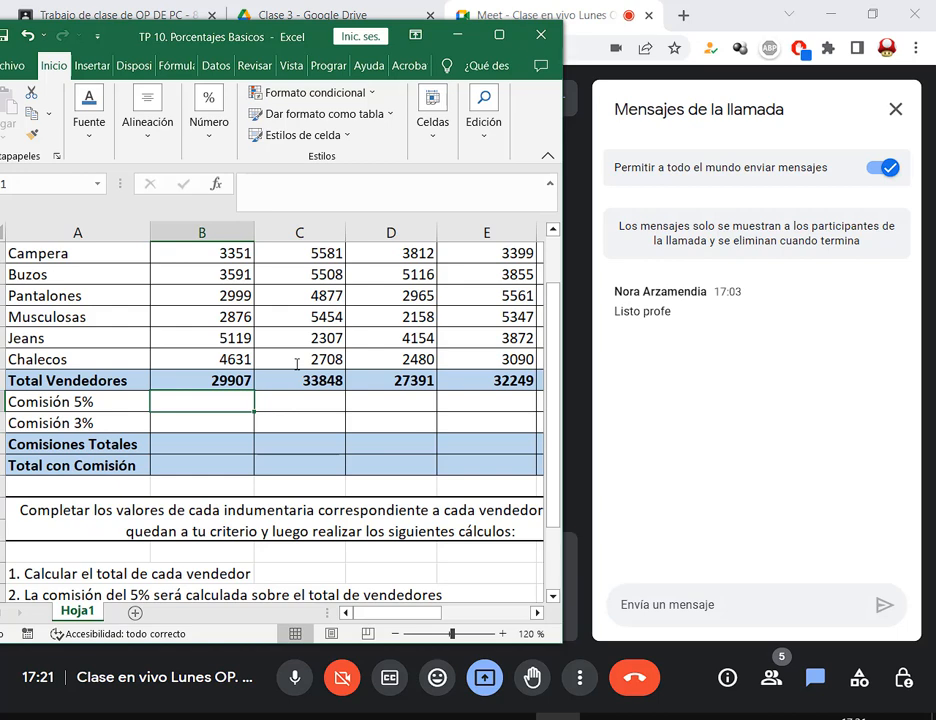
click(499, 35)
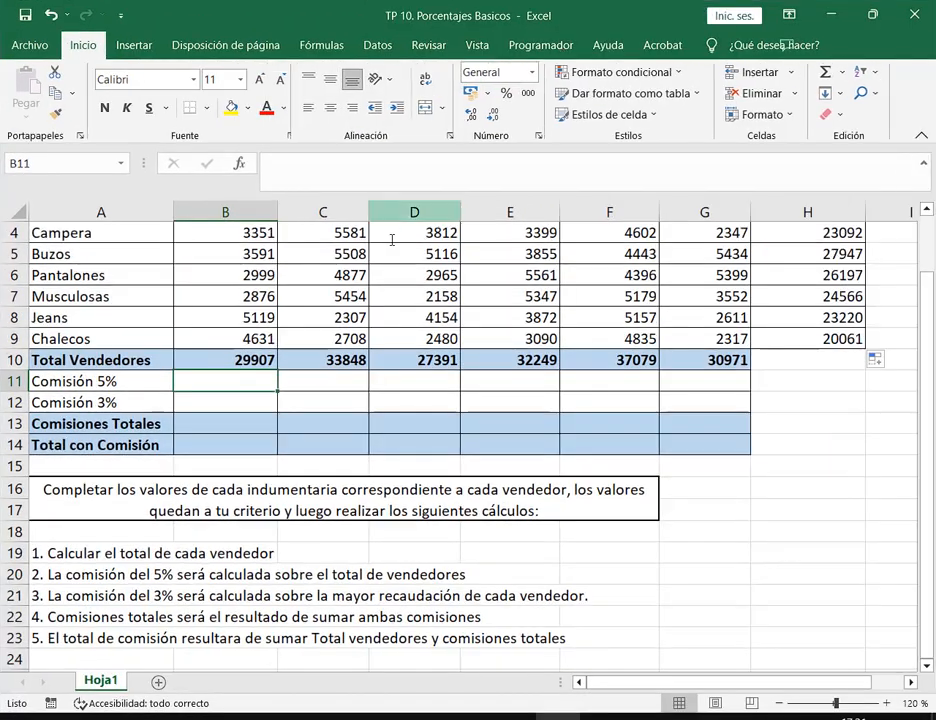
scroll(297, 302, up, 1)
click(245, 253)
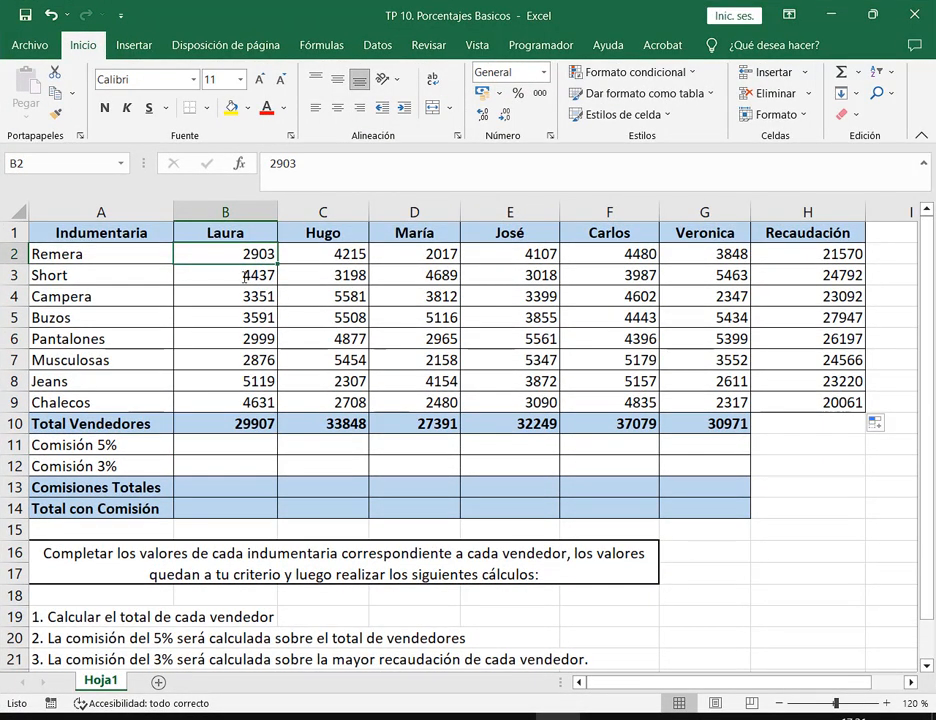
click(187, 281)
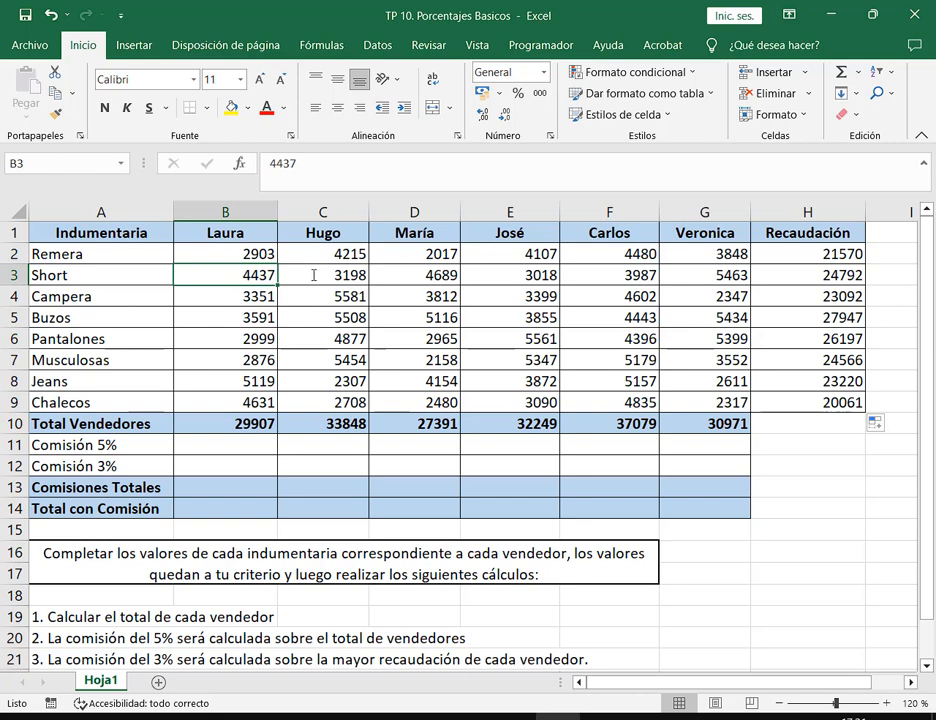
text(=)
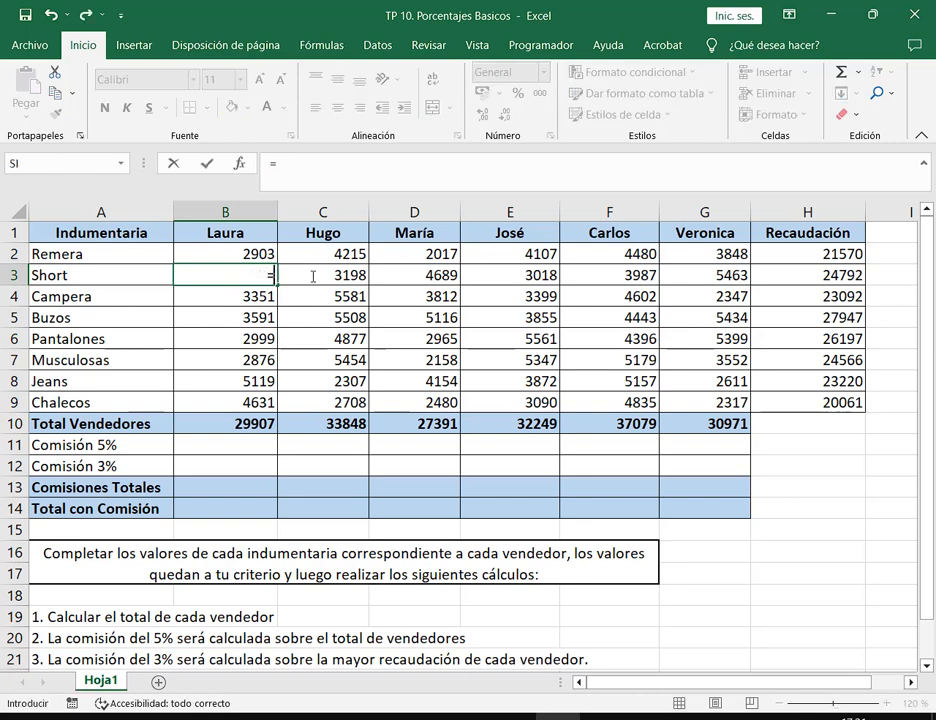
text(aleato)
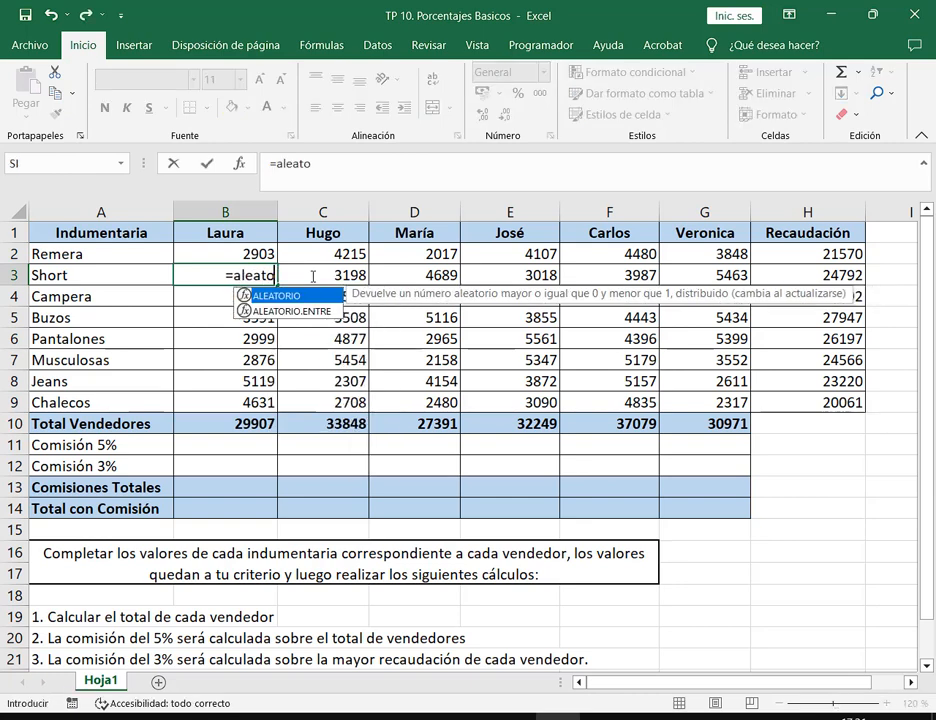
key(Down)
key(Tab)
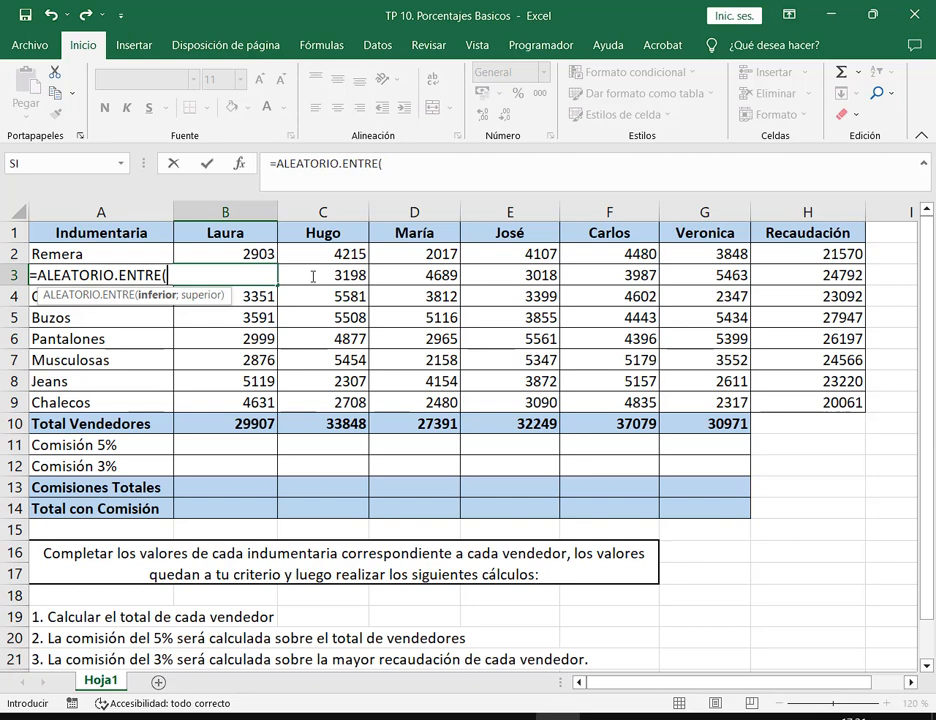
click(185, 279)
key(Escape)
Try an ALEATORIO.ENTRE formula in B3 with 2000 as the lower limit, leaving the cell without committing it.
text(=al)
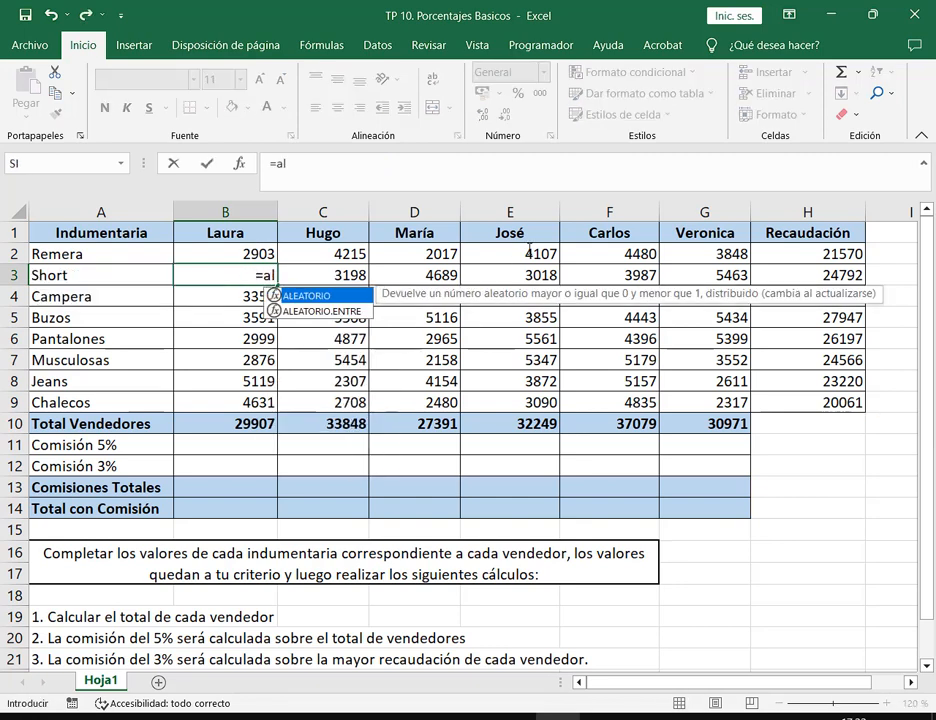
key(Down)
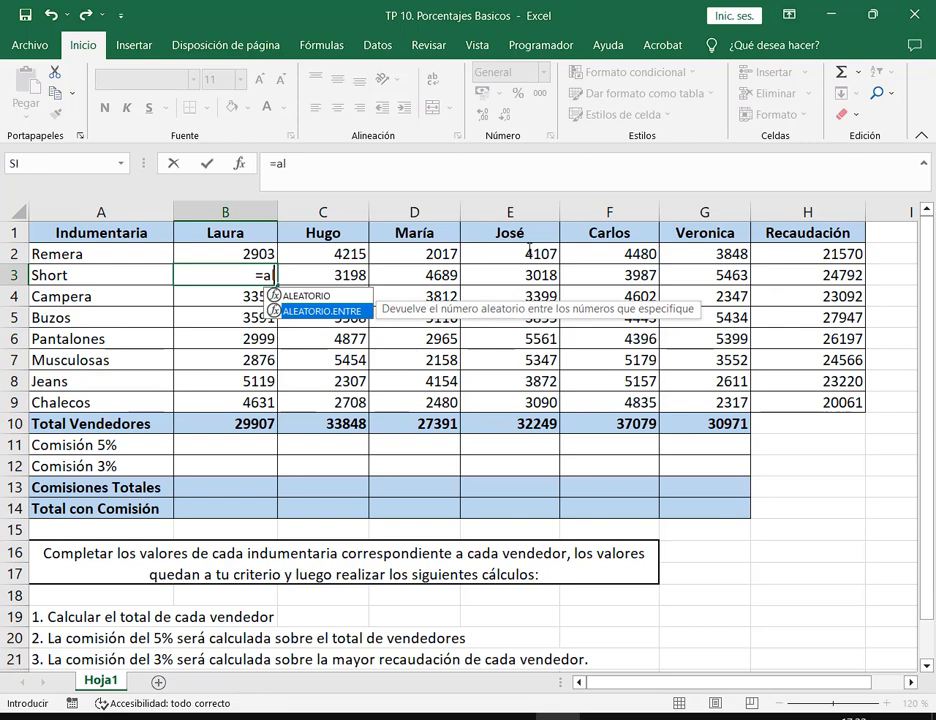
key(Tab)
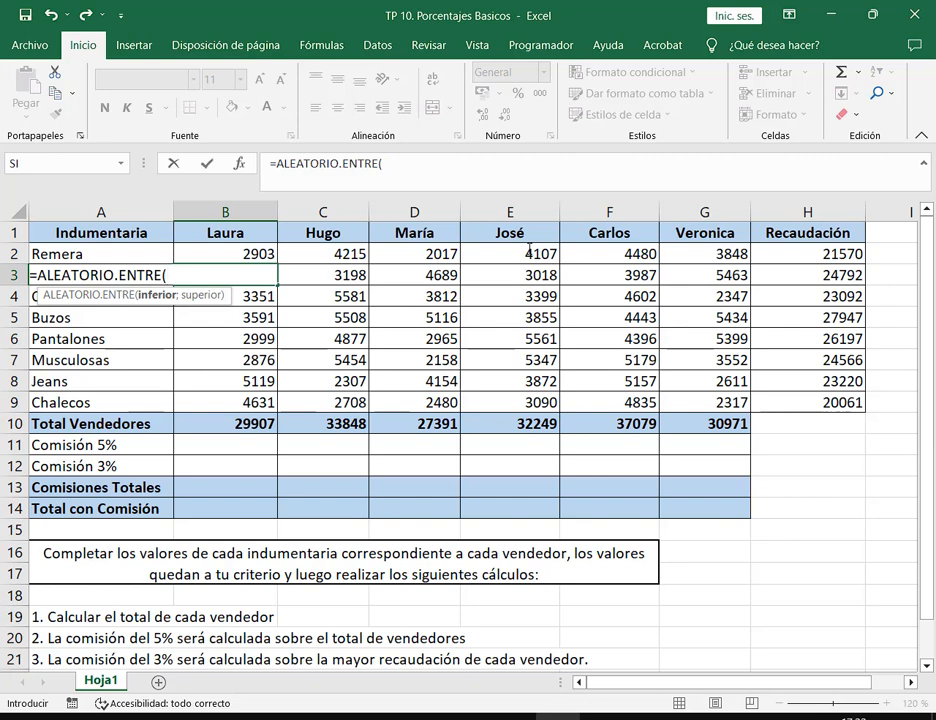
text(2000;)
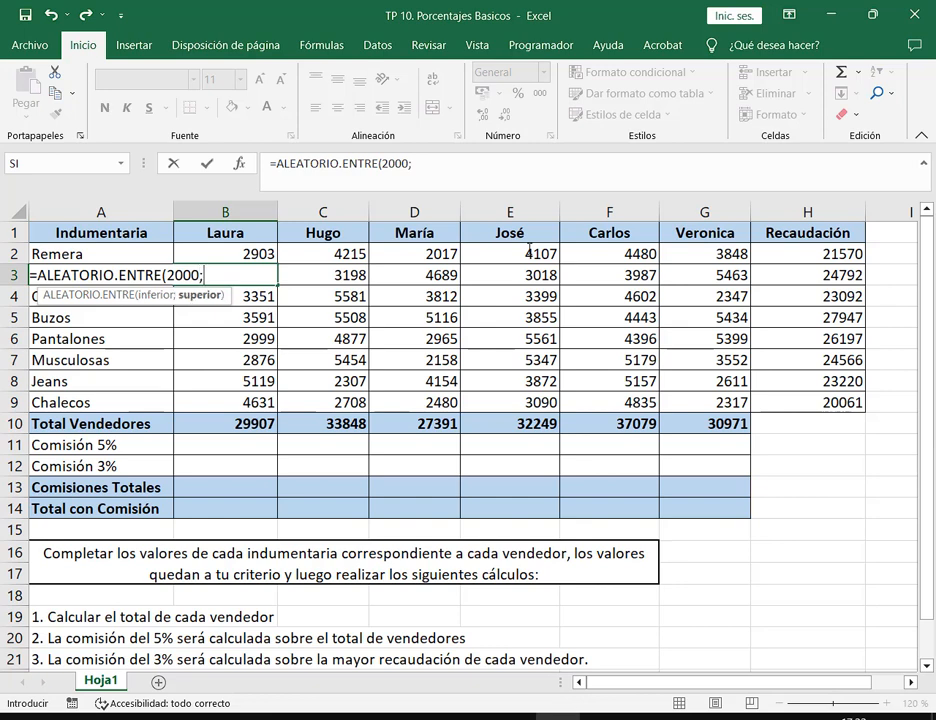
drag(170, 289, 228, 308)
drag(206, 352, 205, 305)
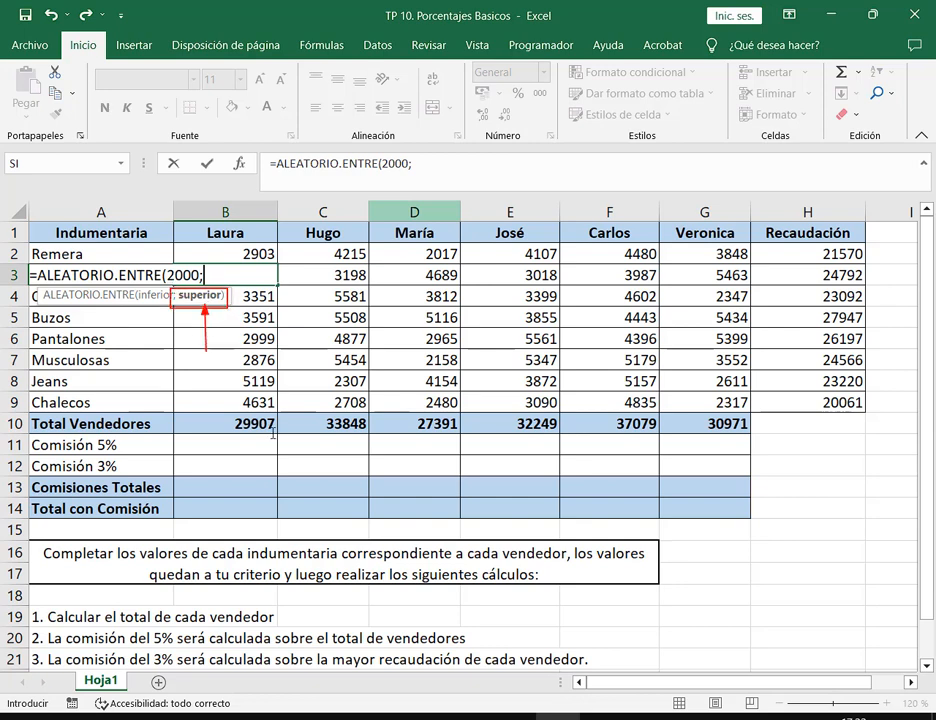
key(Escape)
click(207, 275)
drag(168, 275, 226, 279)
click(228, 277)
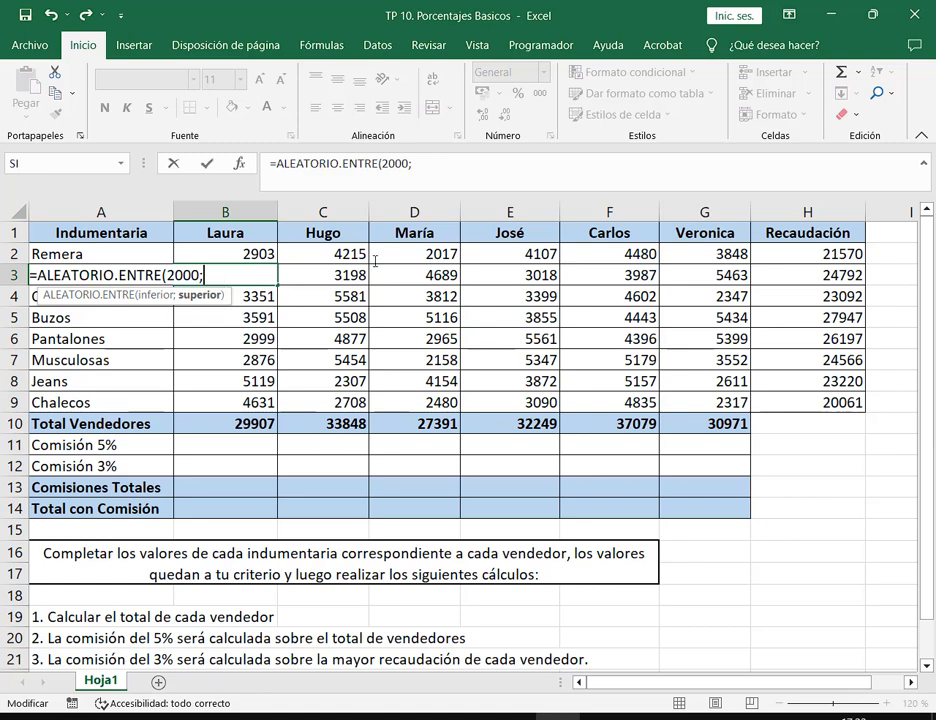
key(Escape)
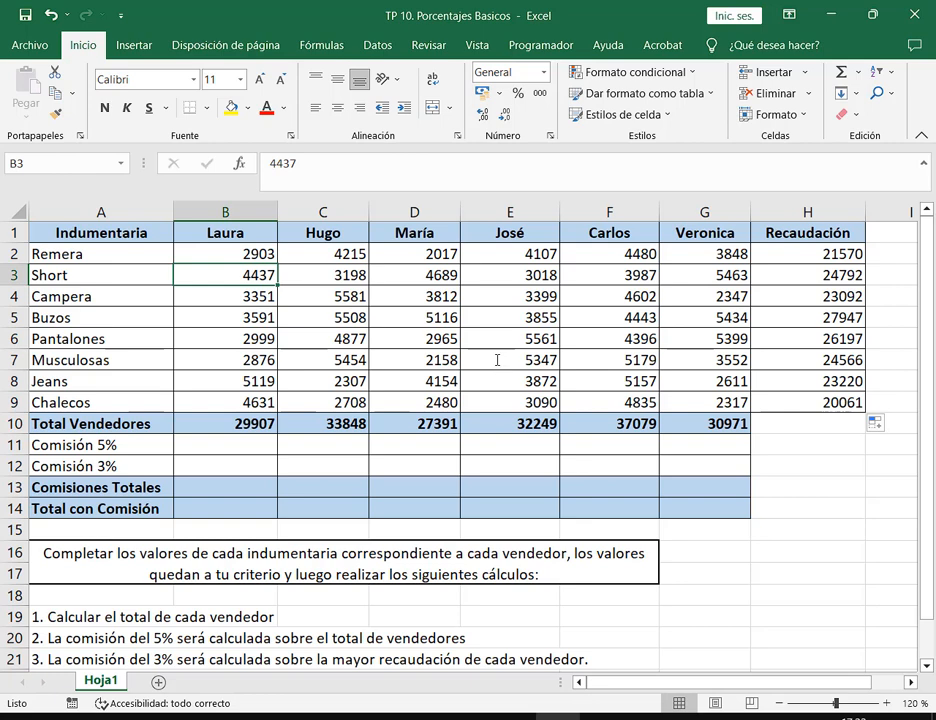
Restore the workbook window to a smaller size and start an ALEATORIO.ENTRE formula in B2 with 2000 as the lower limit.
click(324, 254)
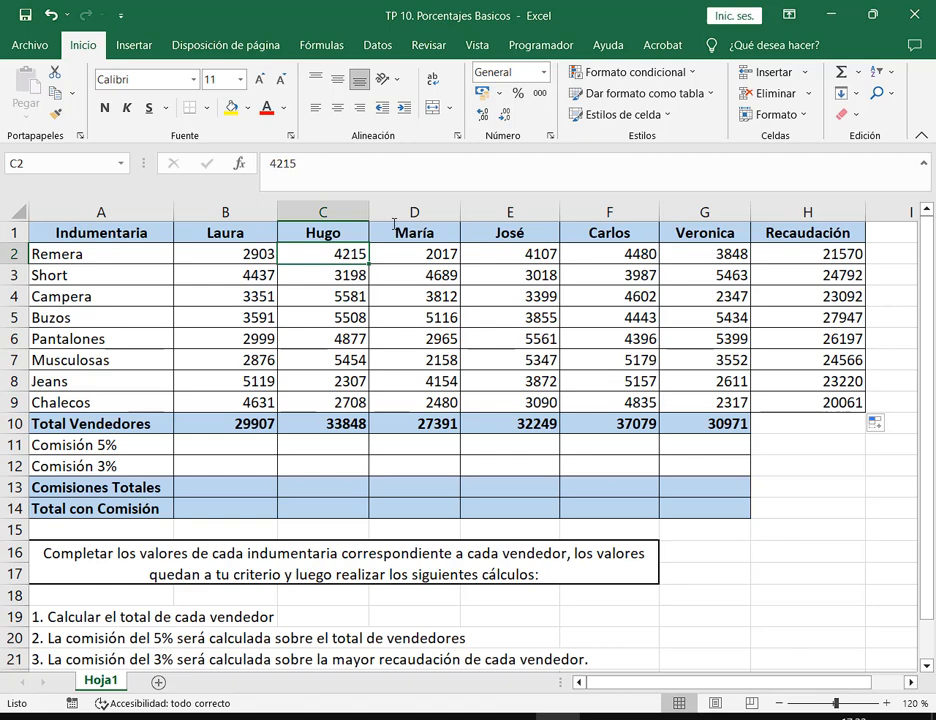
click(876, 14)
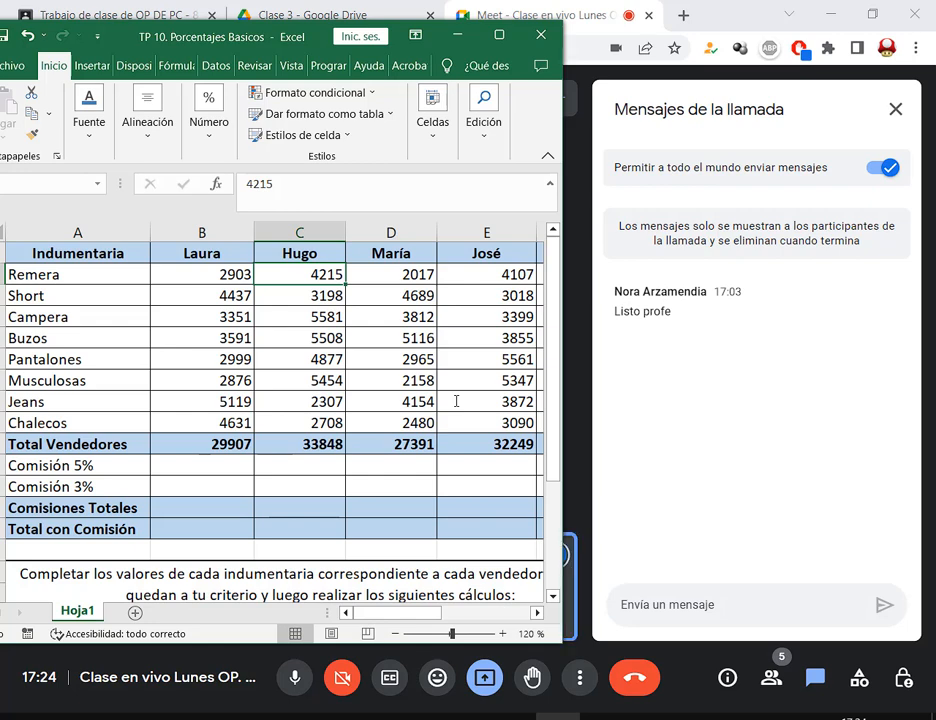
key(Left)
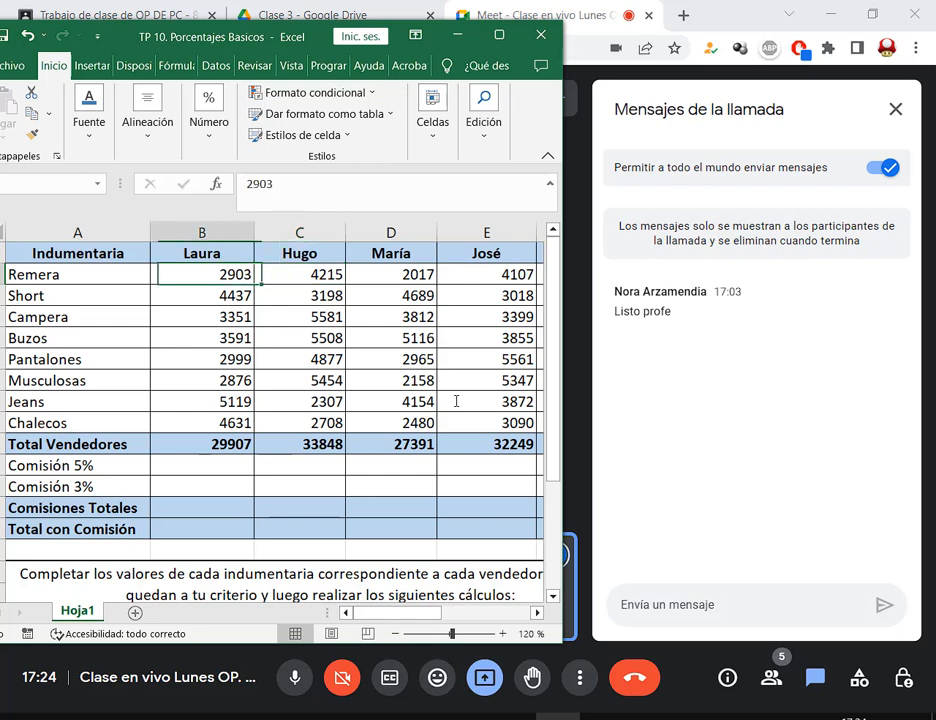
text(=ale)
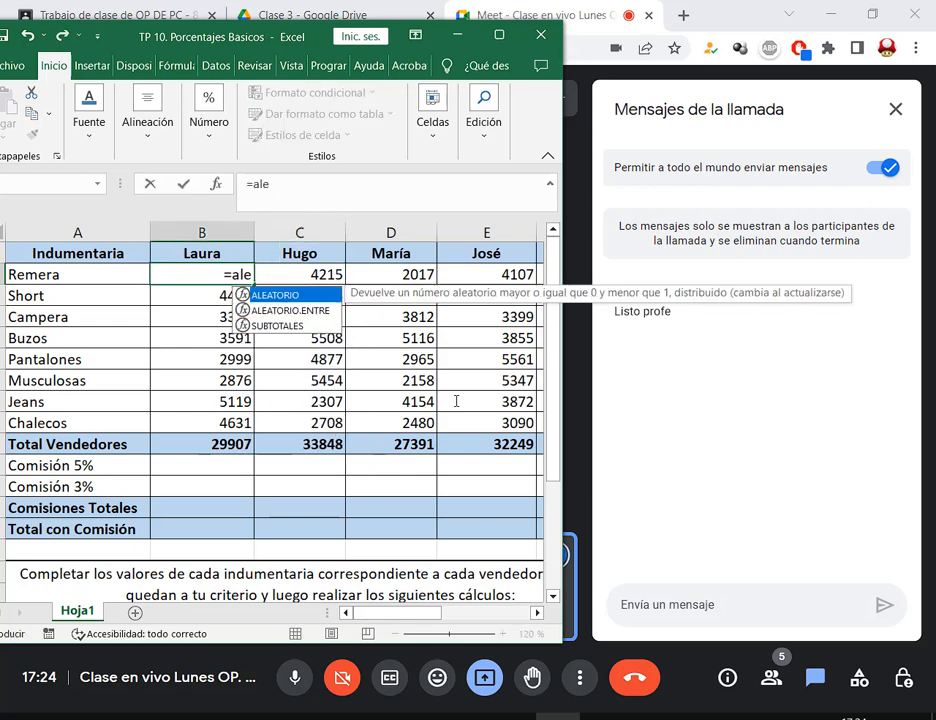
key(Down)
key(Tab)
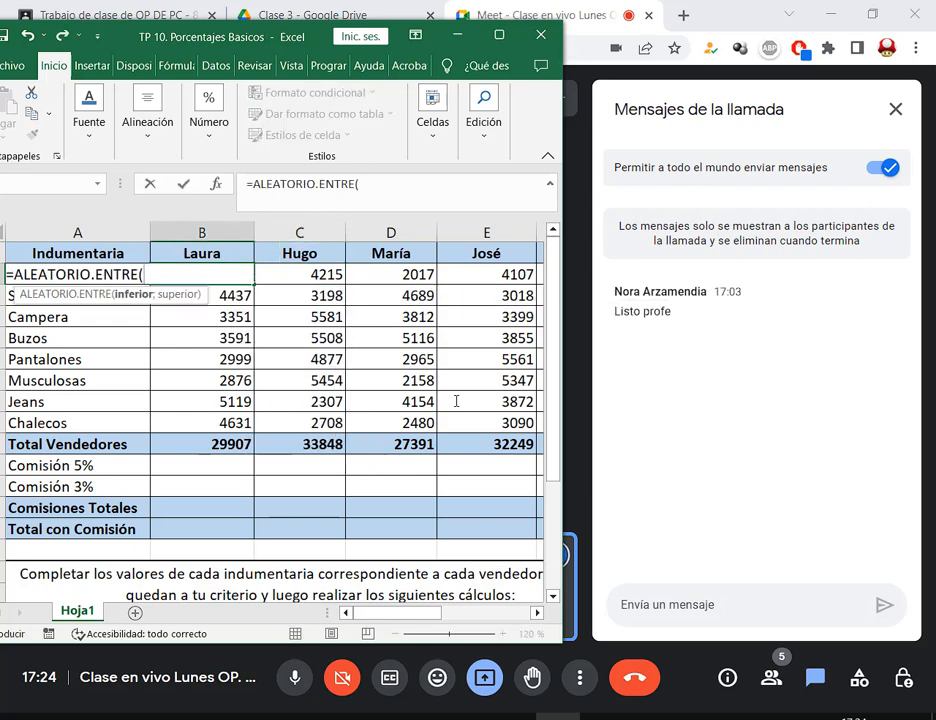
text(2000;)
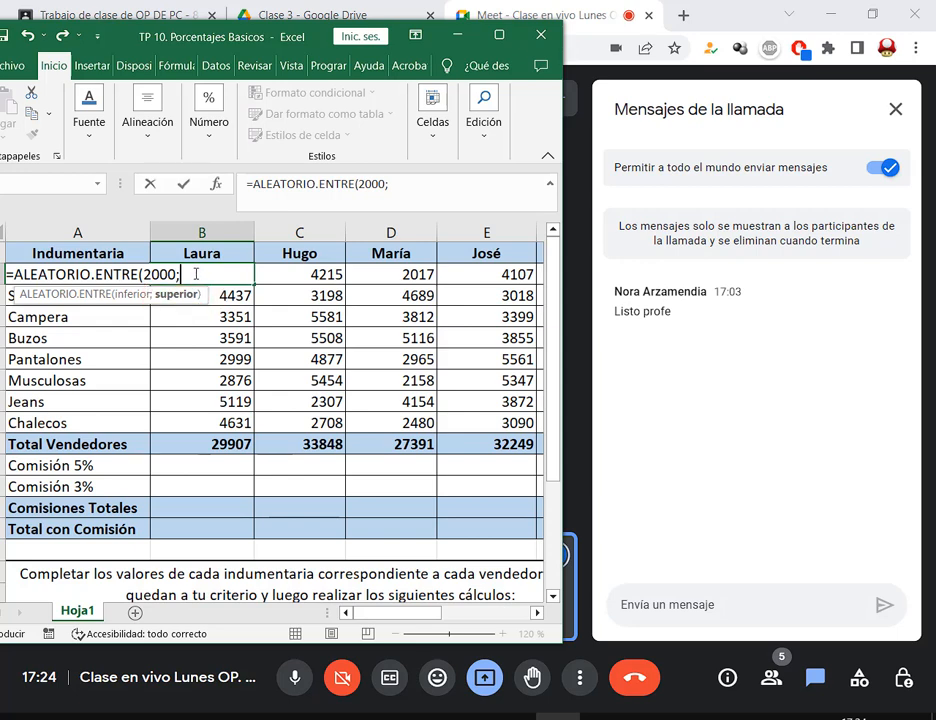
Remove and re-enter the semicolon in B2's ALEATORIO.ENTRE formula to compare the inferior and superior arguments, abandoning the formula at the end.
key(BackSpace)
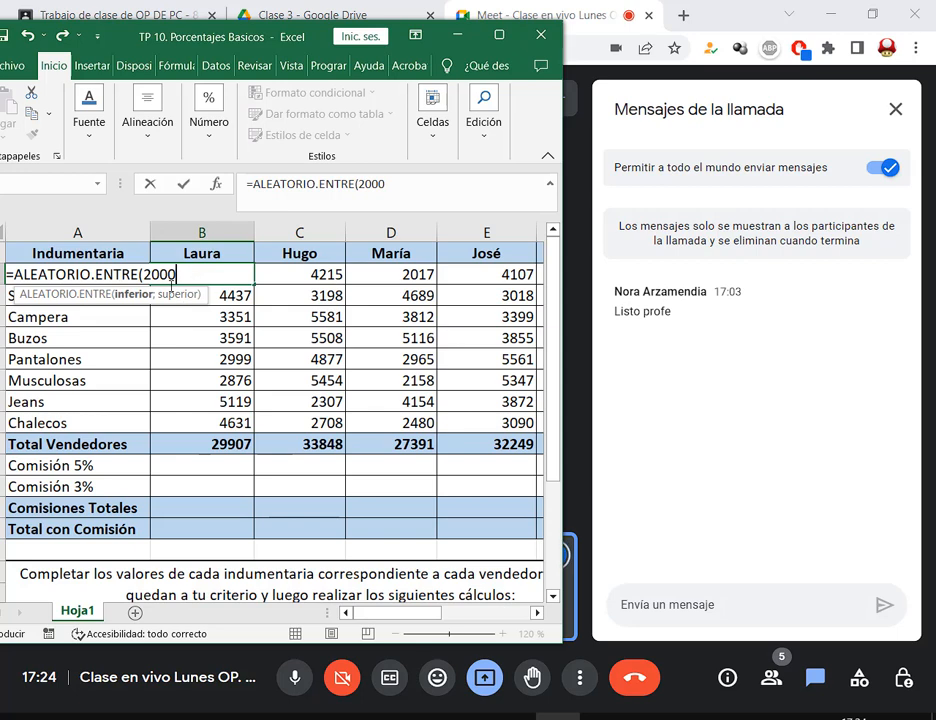
drag(151, 303, 139, 302)
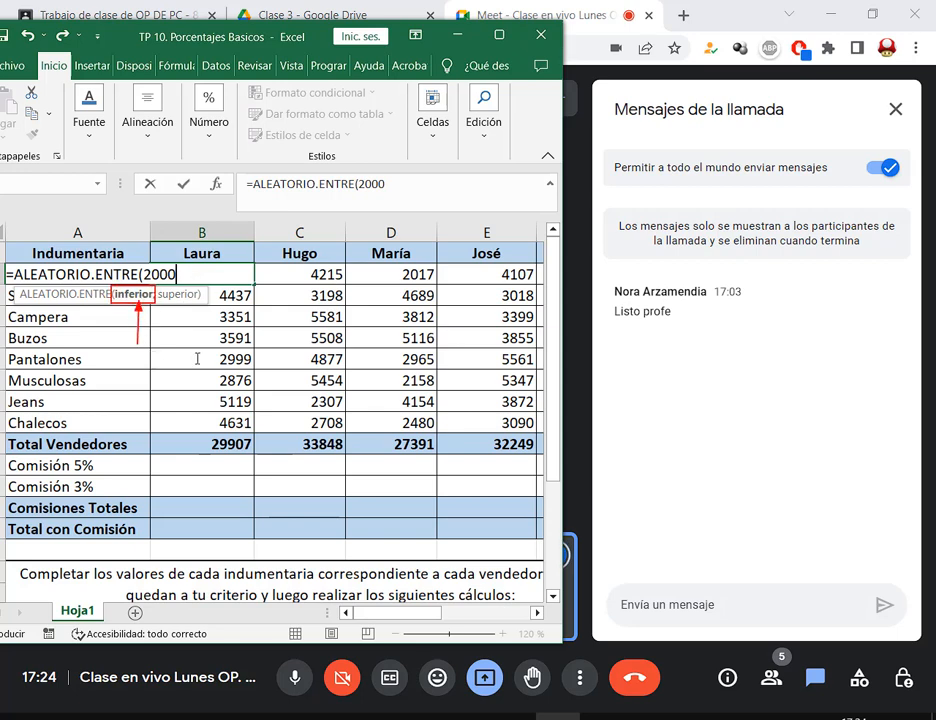
key(Escape)
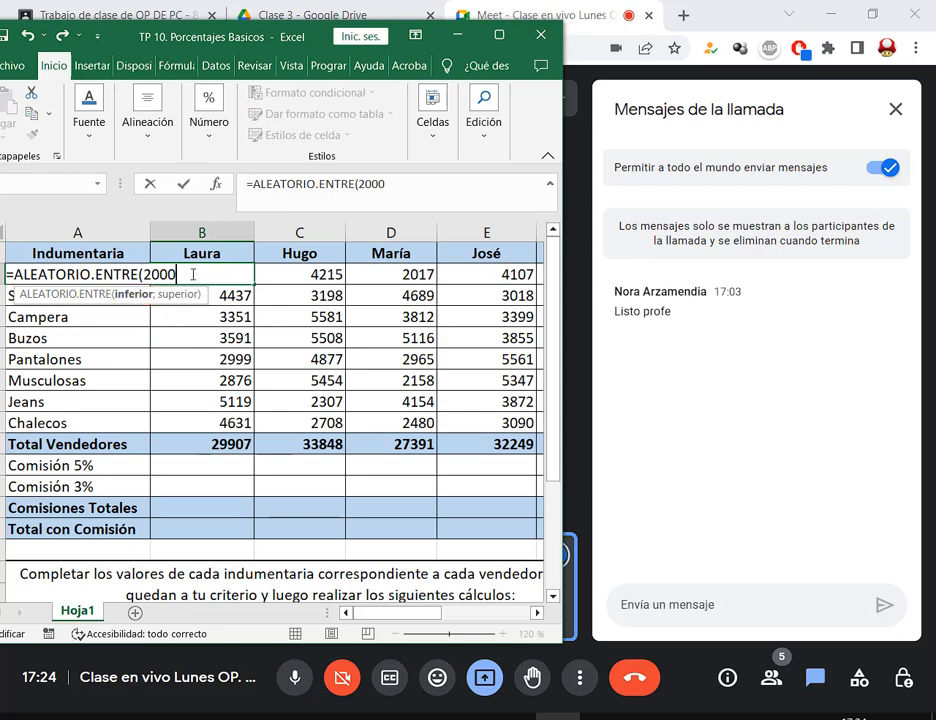
text(;)
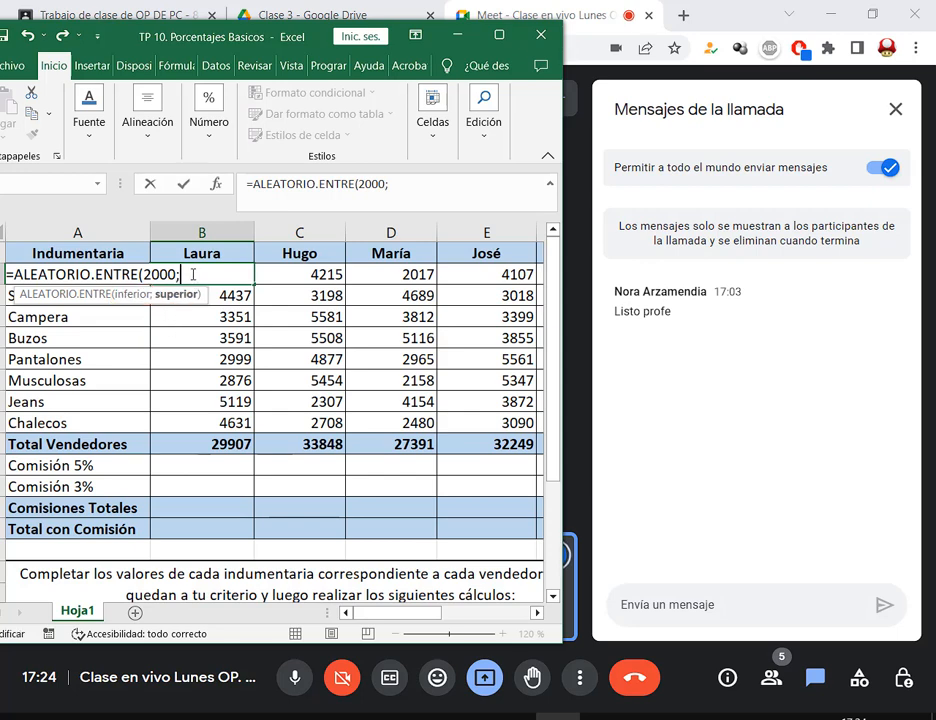
drag(152, 286, 201, 304)
drag(175, 345, 175, 302)
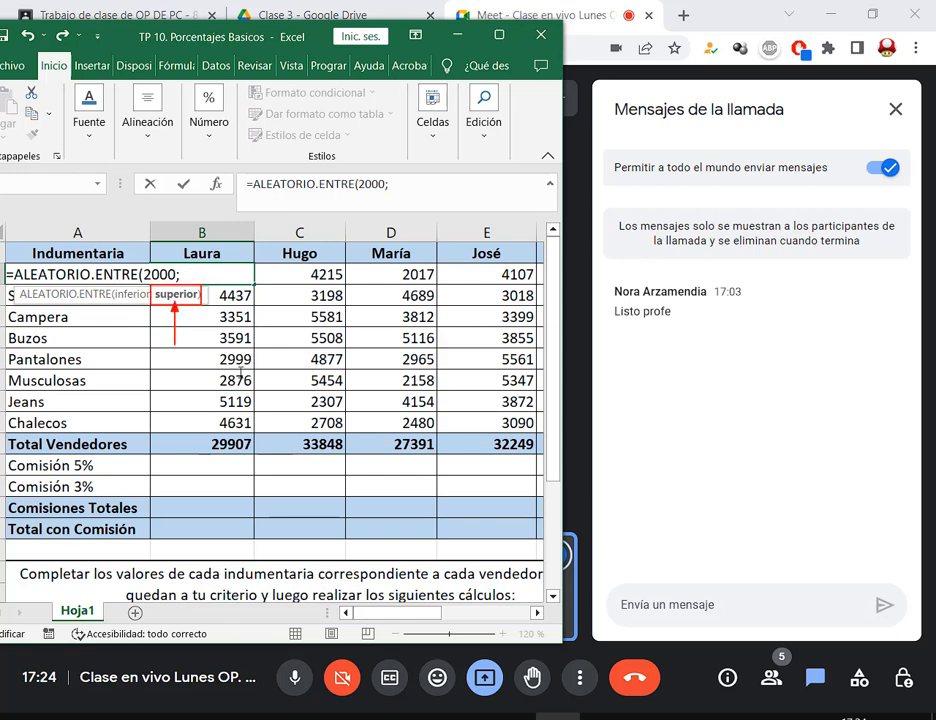
key(Escape)
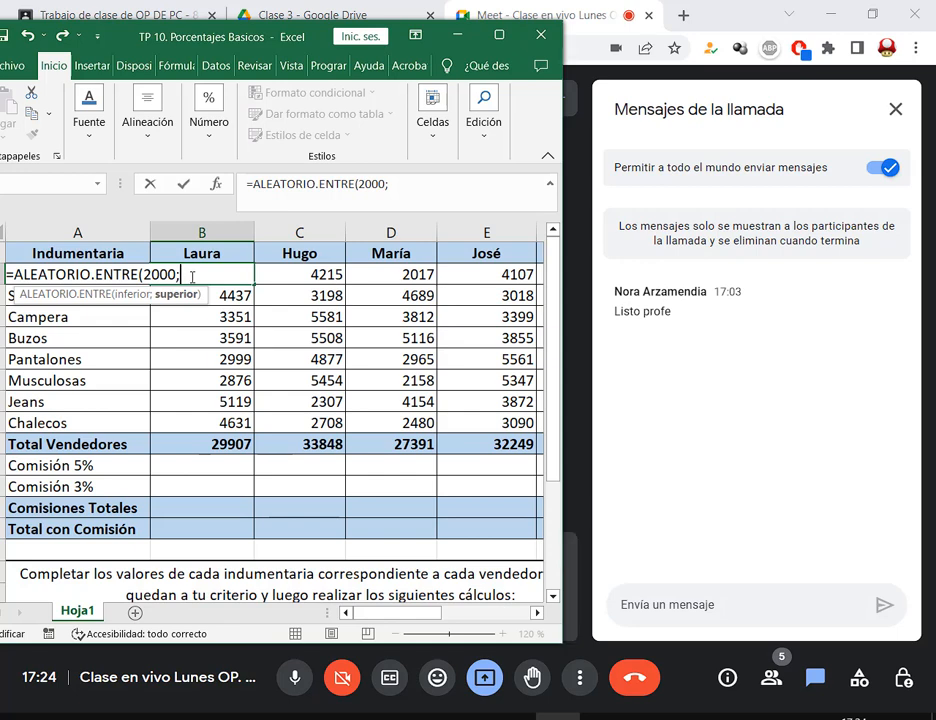
key(BackSpace)
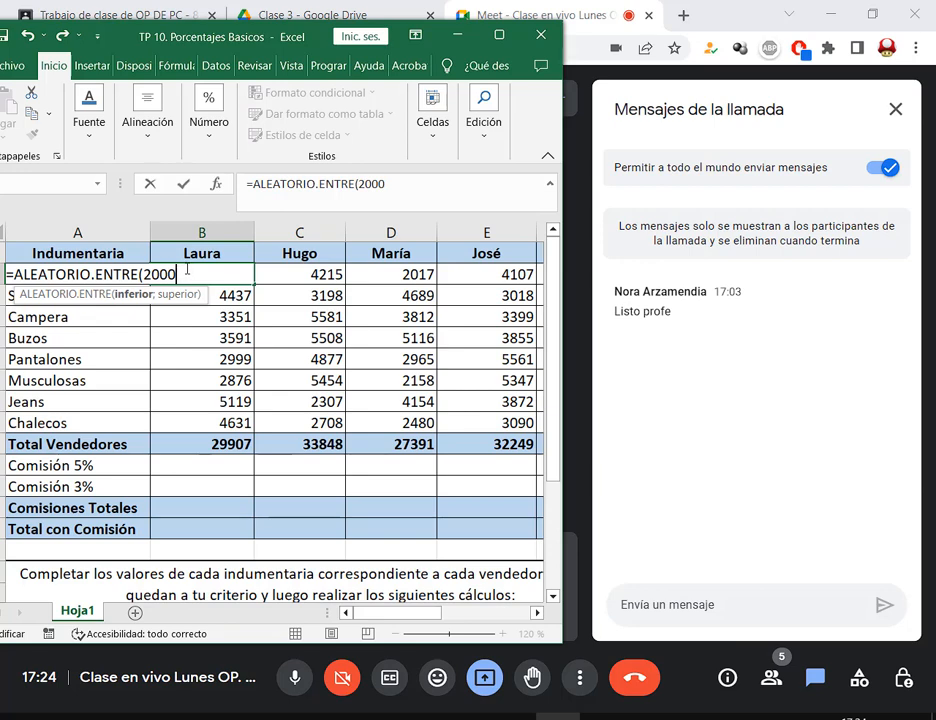
text(;)
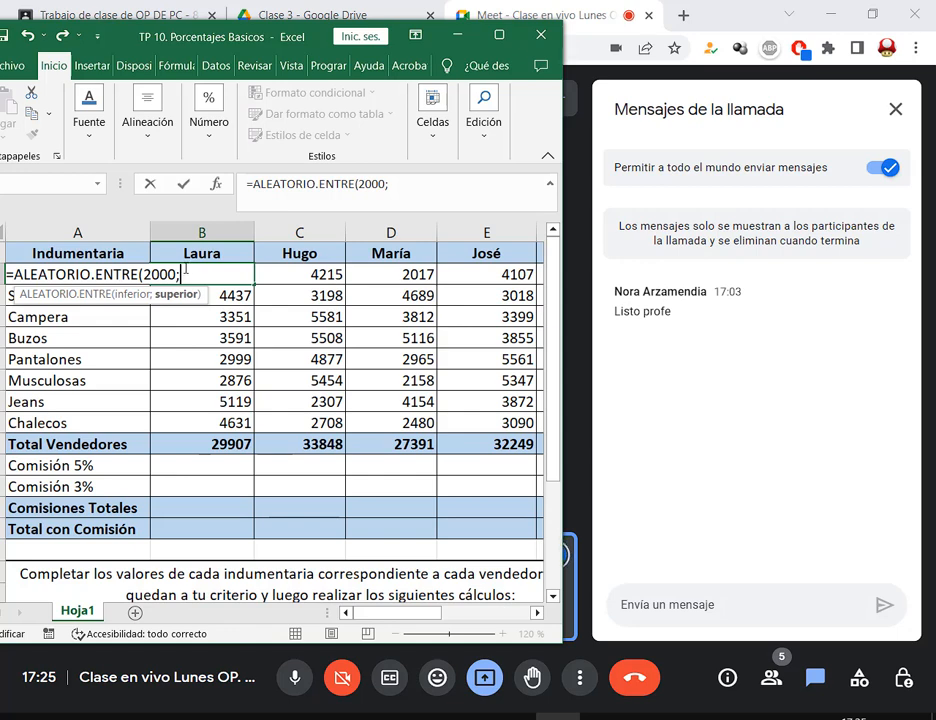
key(BackSpace)
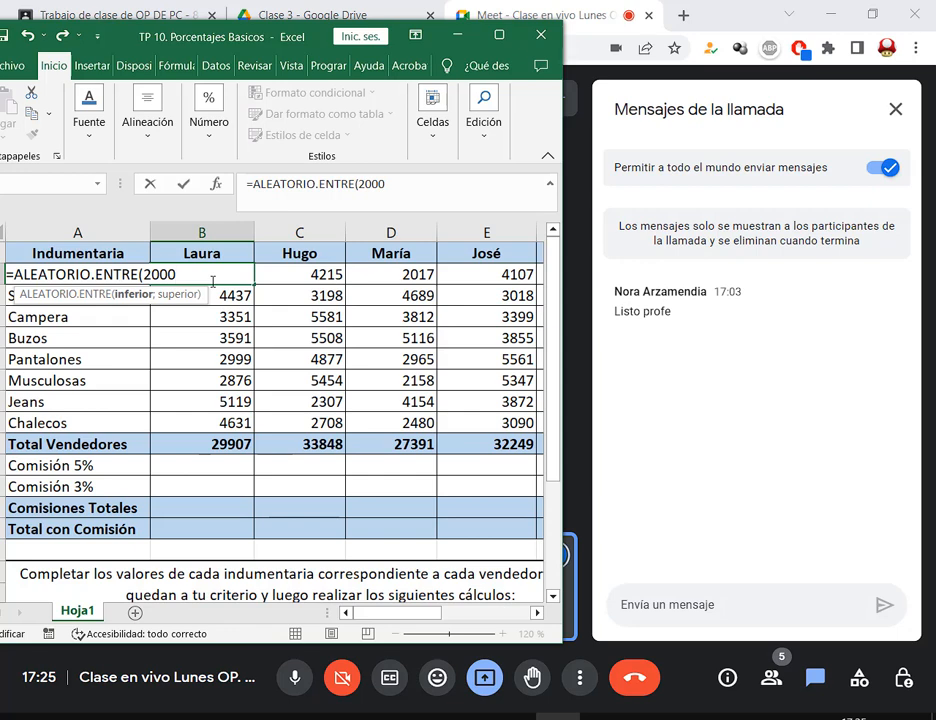
text(;)
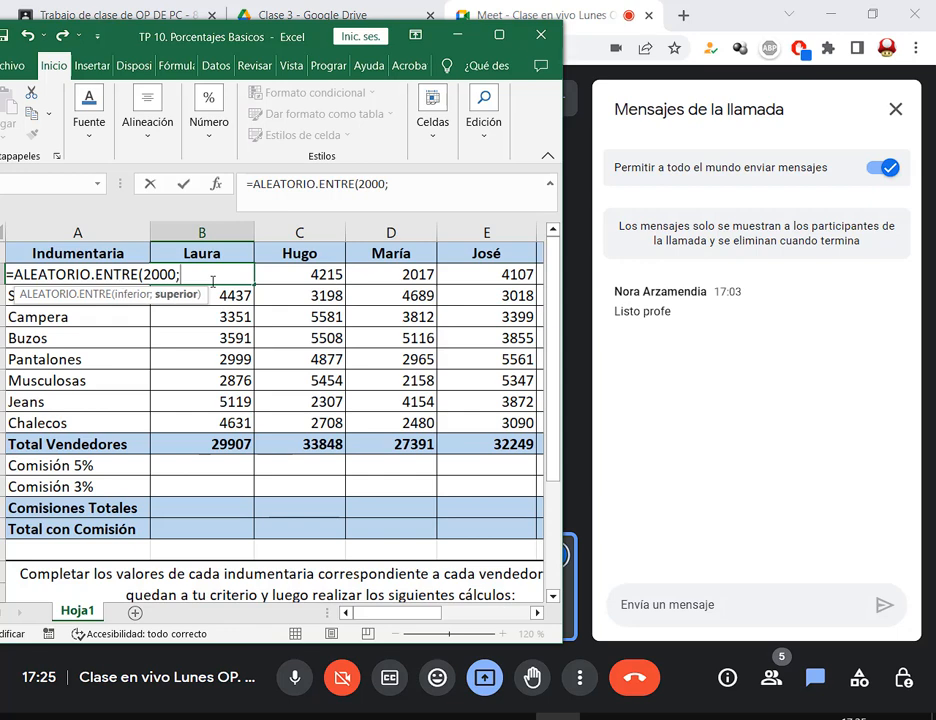
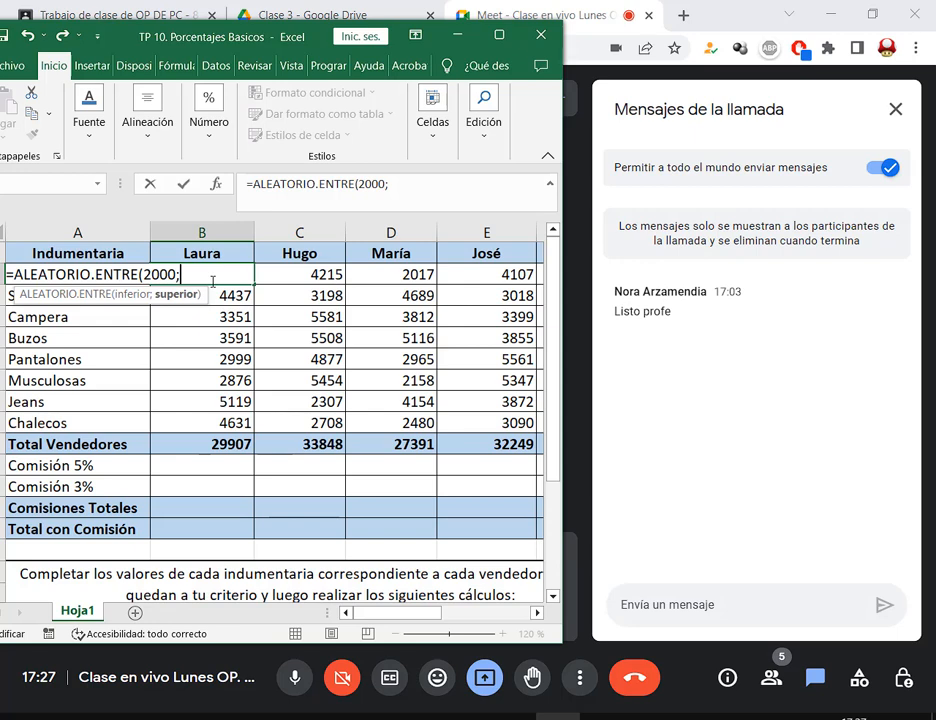
key(Escape)
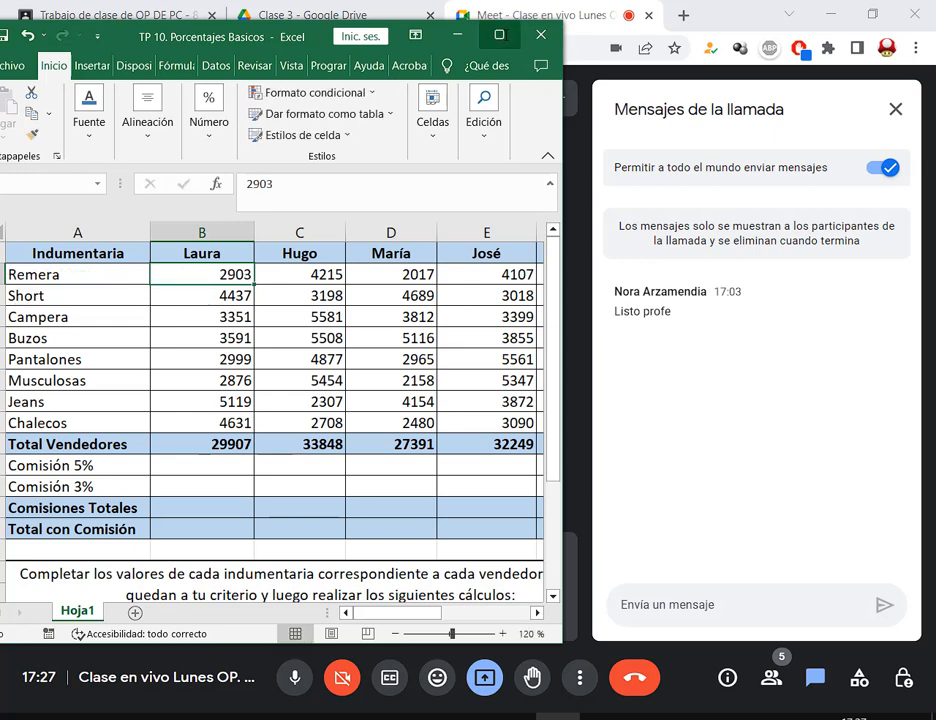
Maximize the workbook window and clear all the sales values in B2:G9.
double_click(246, 277)
click(499, 36)
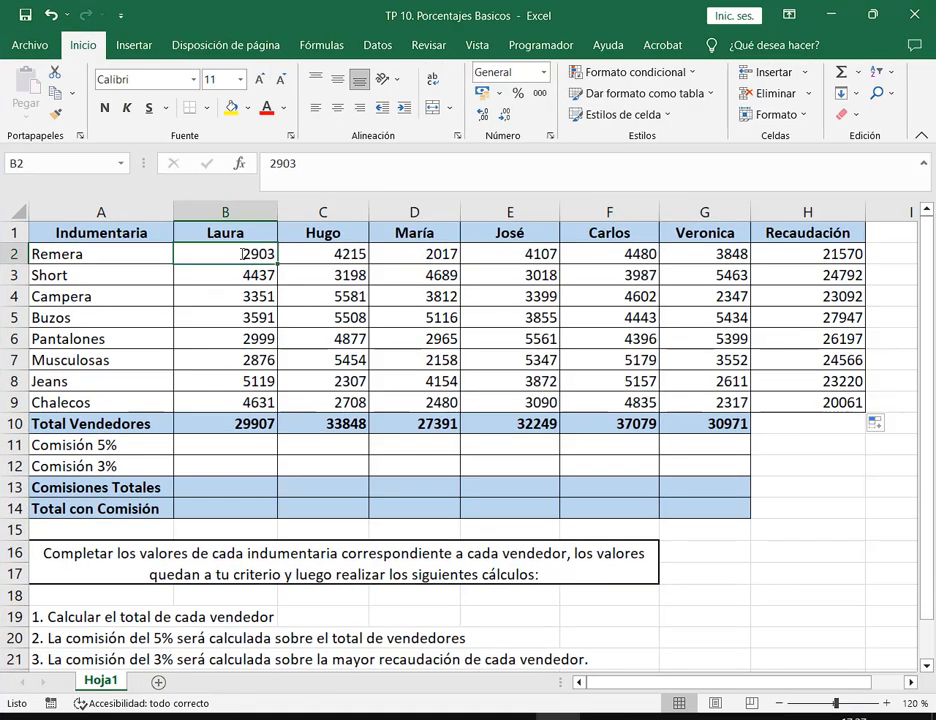
double_click(242, 254)
key(Escape)
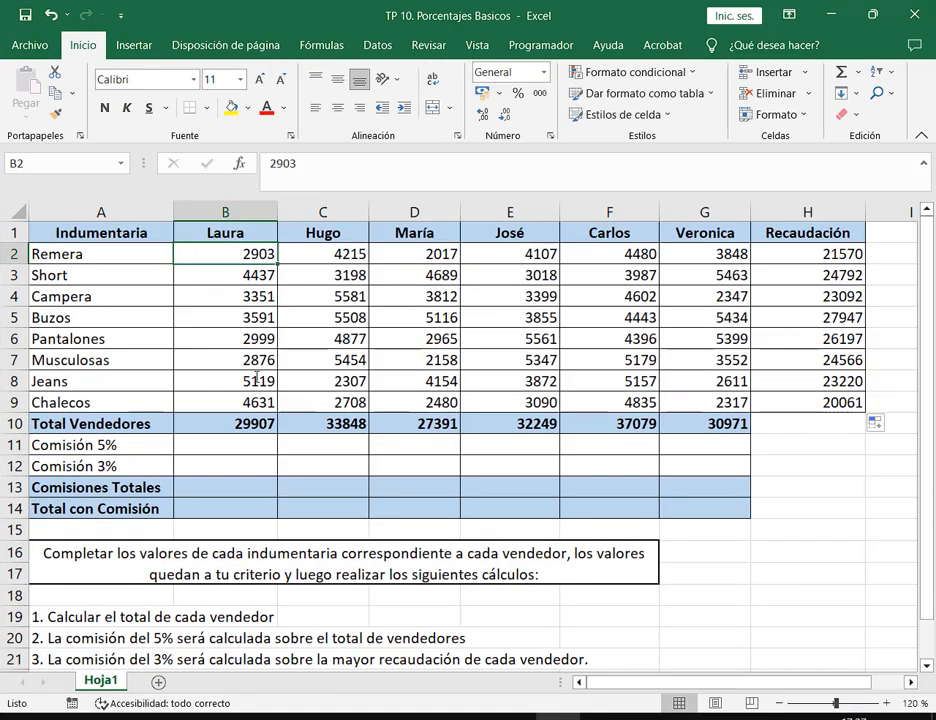
click(257, 398)
mouse_move(257, 398)
mouse_down()
mouse_move(257, 256)
mouse_move(250, 403)
mouse_up()
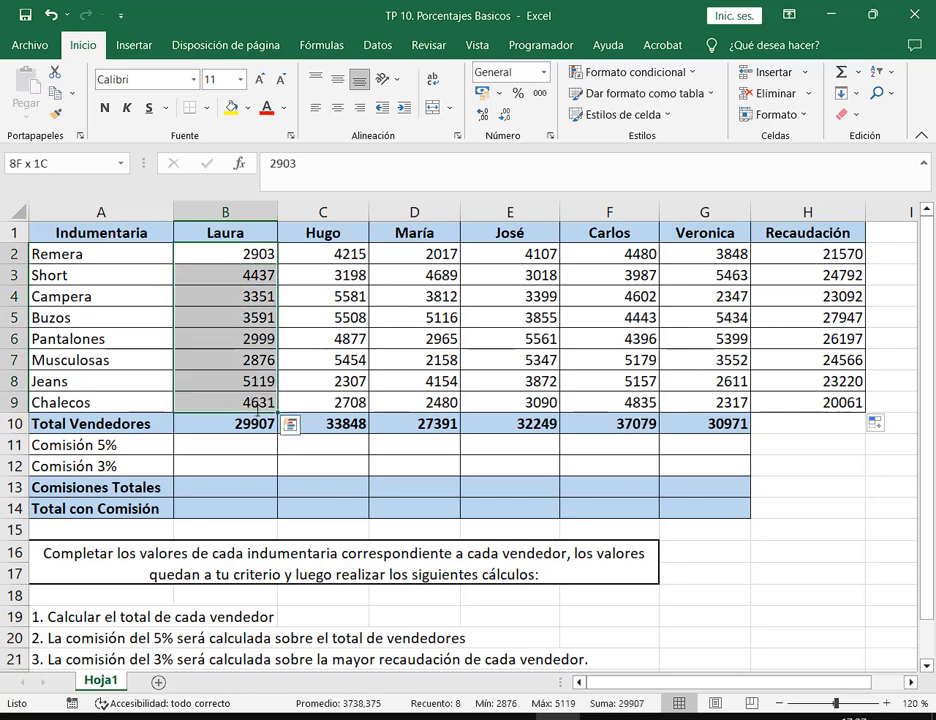
click(260, 254)
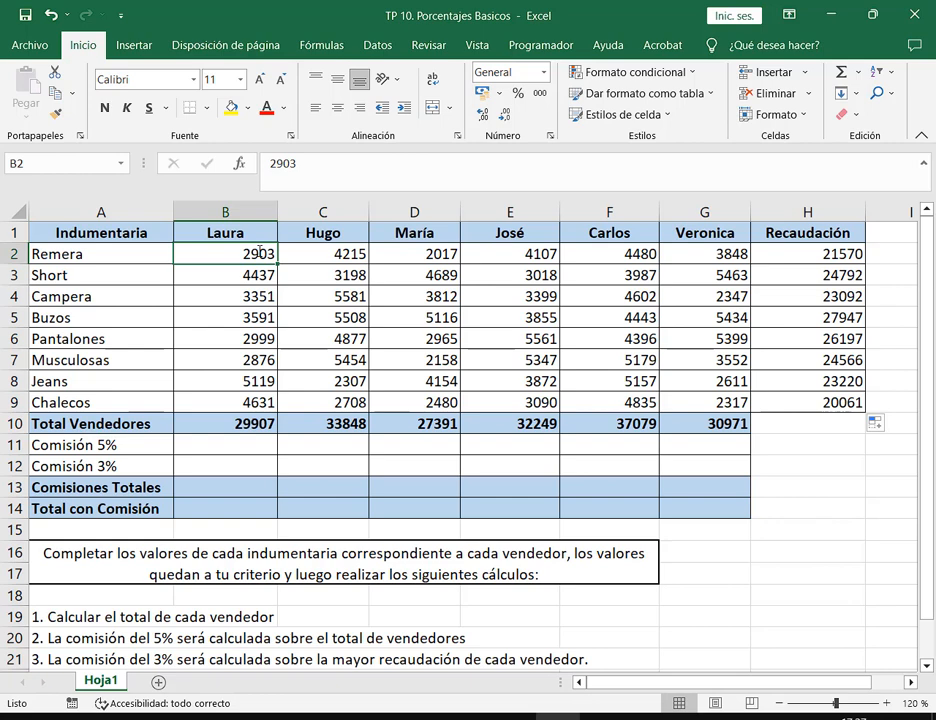
drag(260, 254, 705, 402)
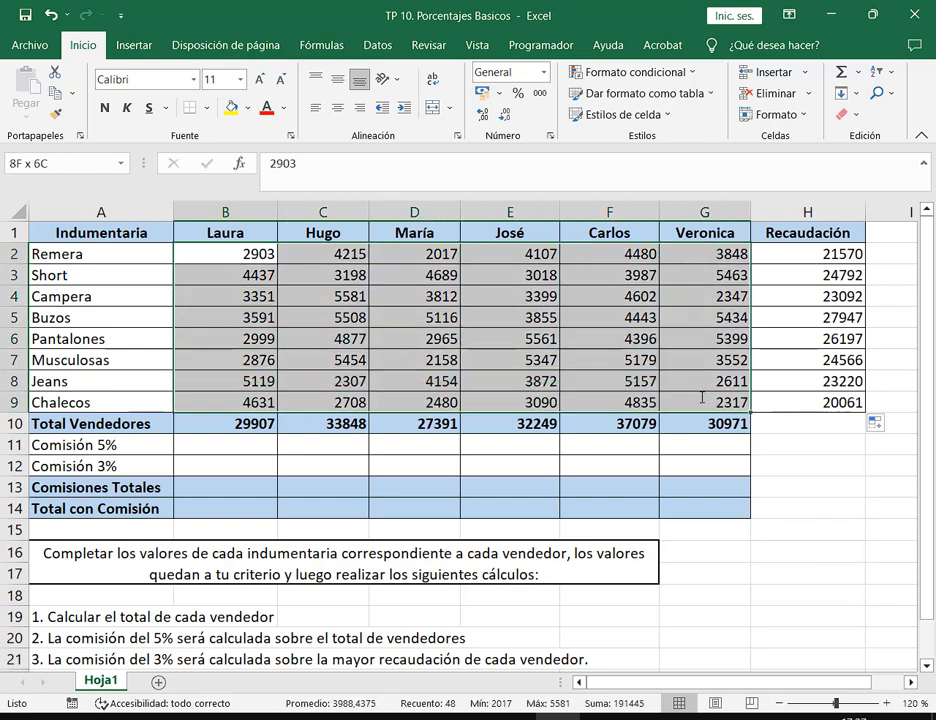
key(Delete)
Examine the emptied sales range B2:G9 and the SUMA formula in B10 that depends on it.
click(229, 261)
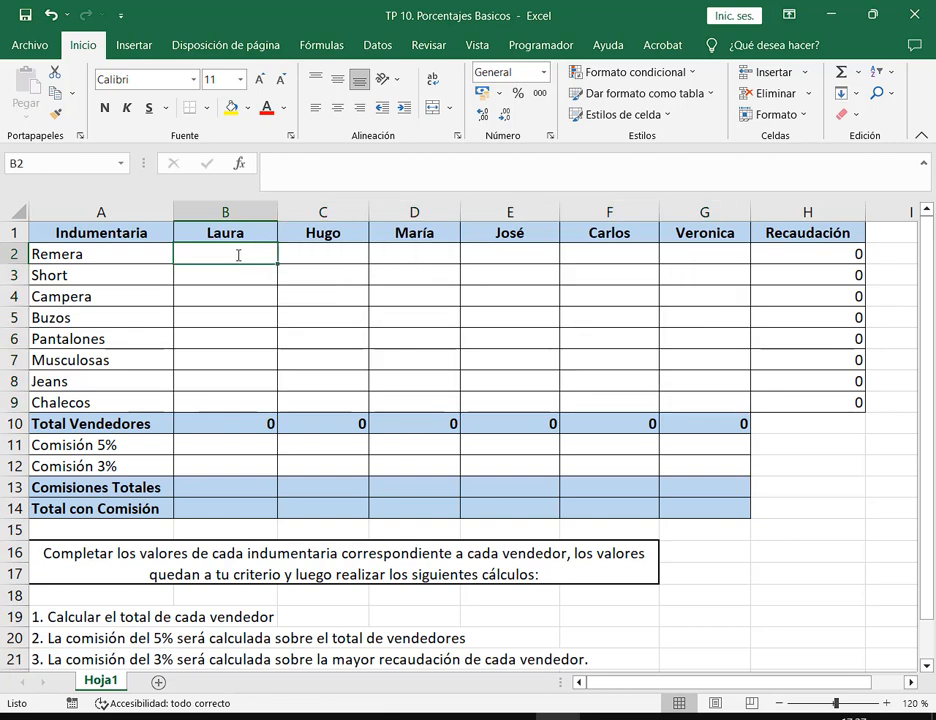
drag(226, 254, 723, 403)
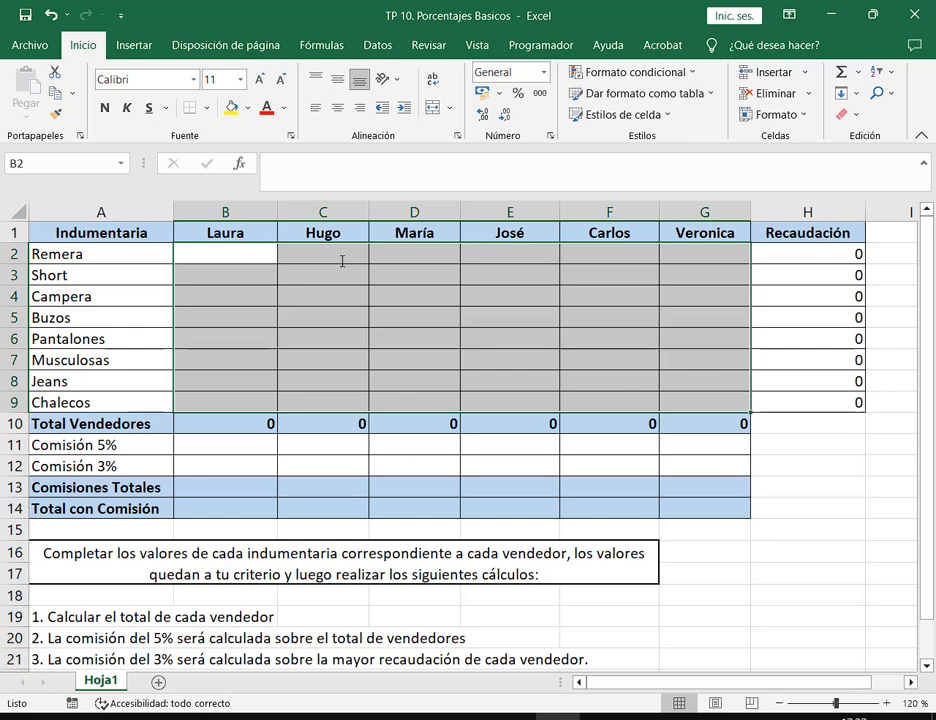
click(234, 427)
double_click(234, 427)
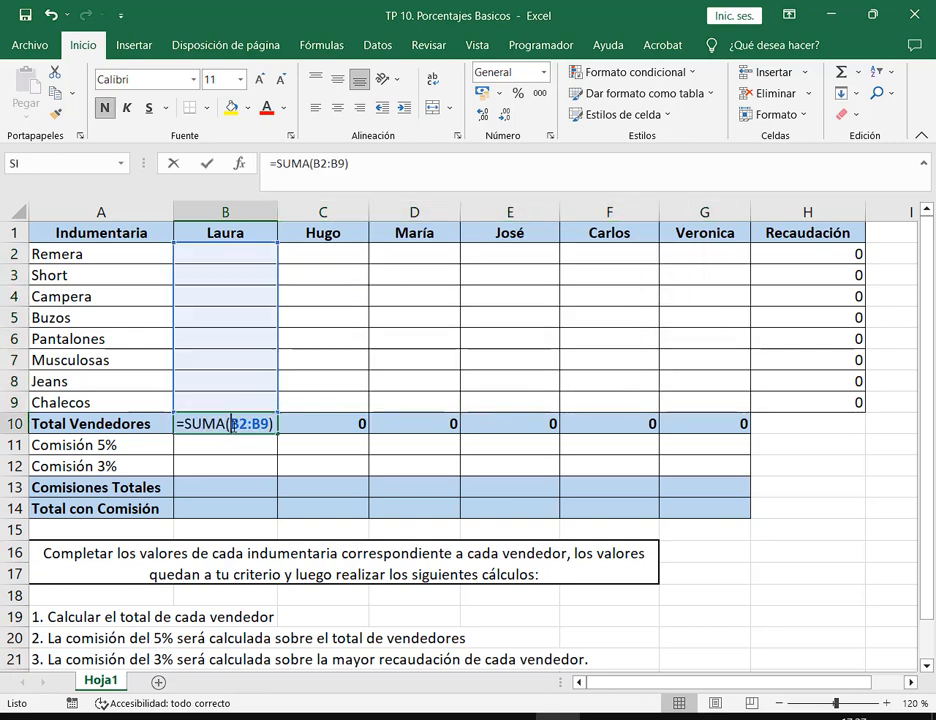
key(Escape)
click(246, 257)
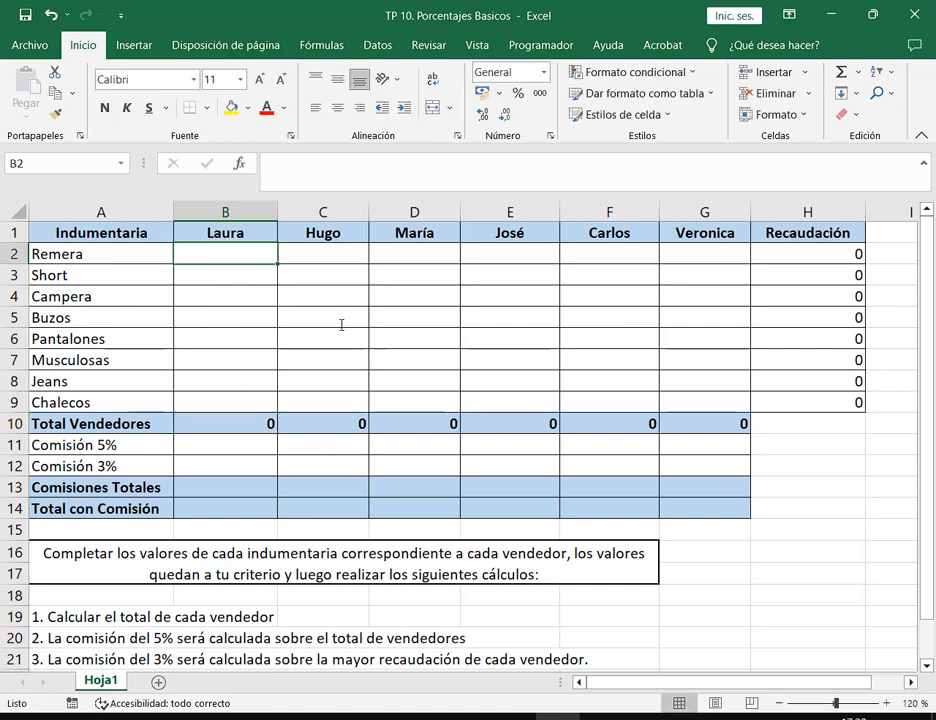
click(209, 421)
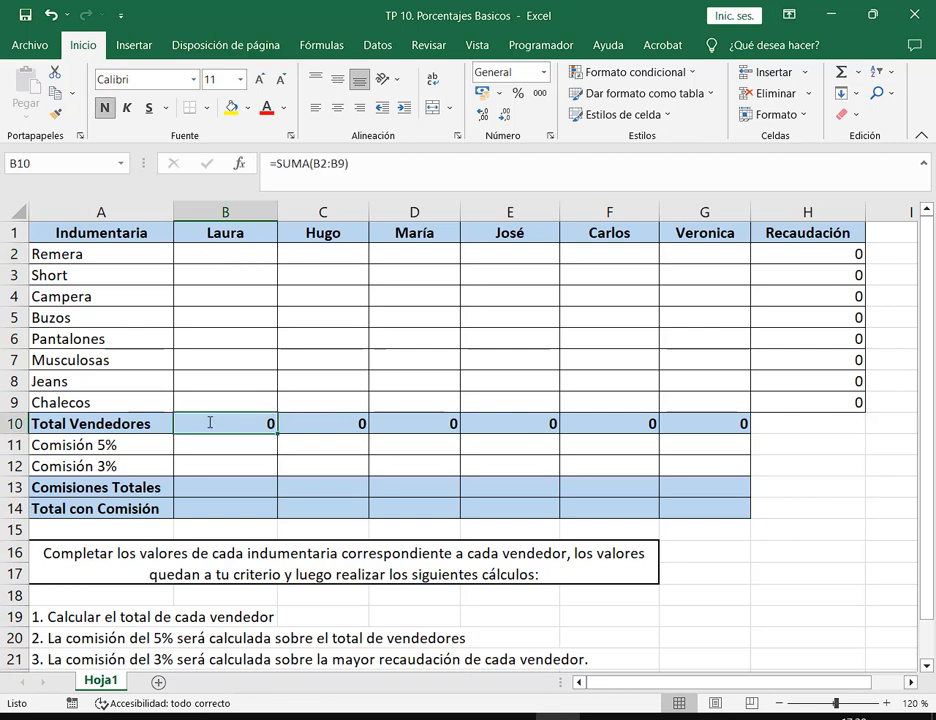
click(234, 253)
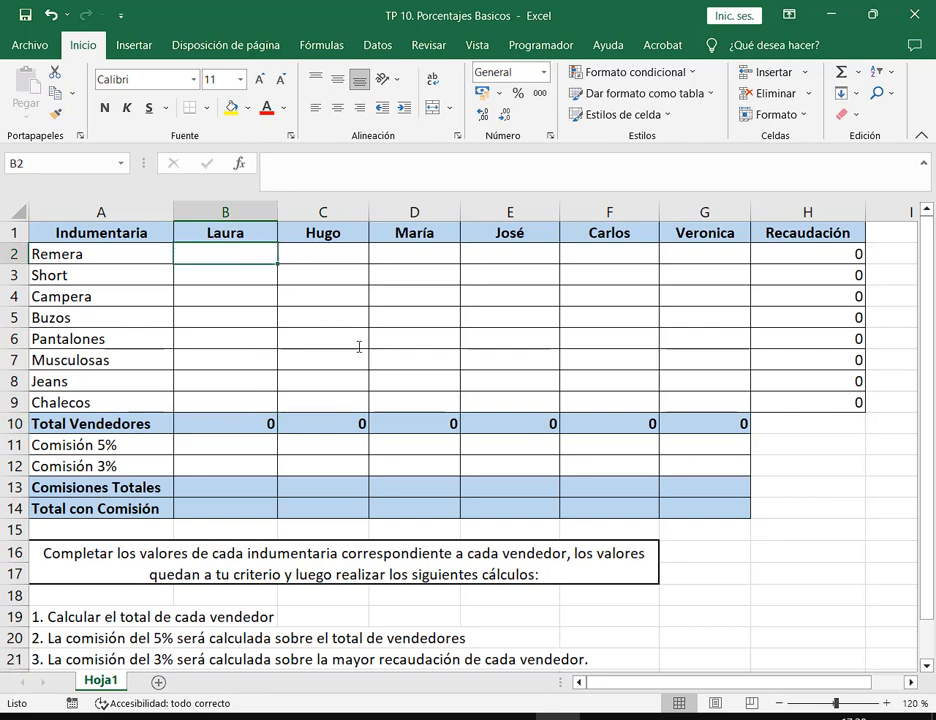
click(246, 424)
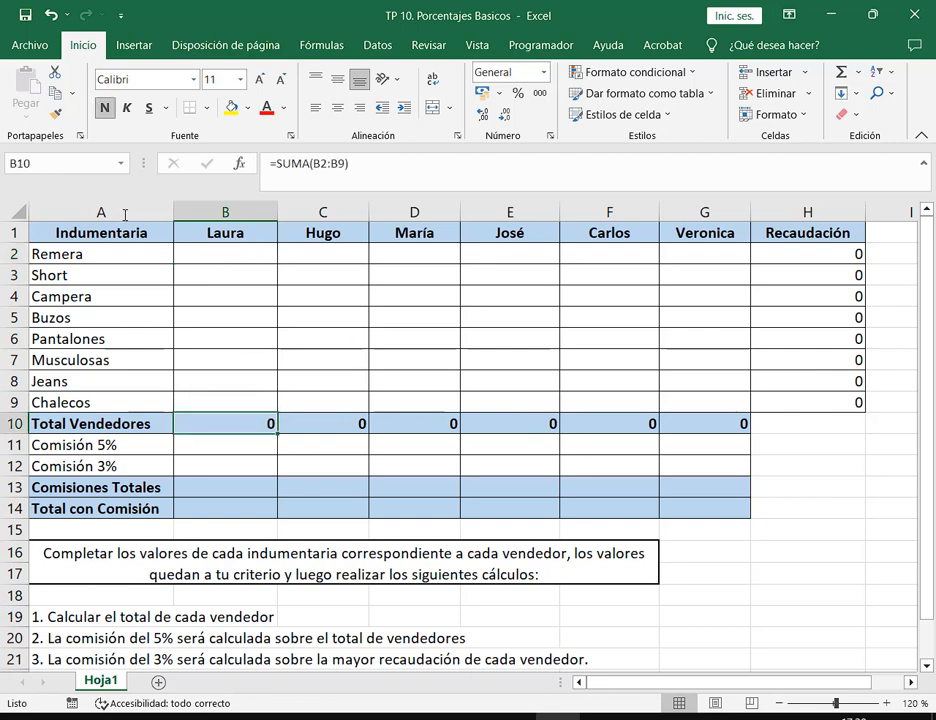
click(232, 258)
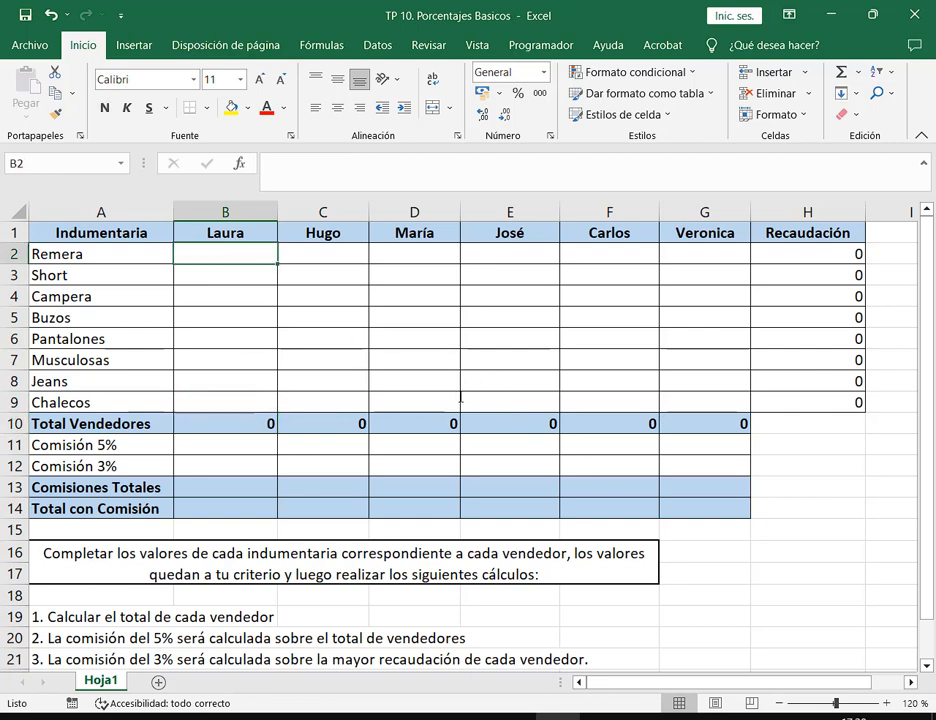
Fill the whole range B2:G9 at once with the formula =ALEATORIO.ENTRE(2000;5600).
drag(257, 261, 681, 400)
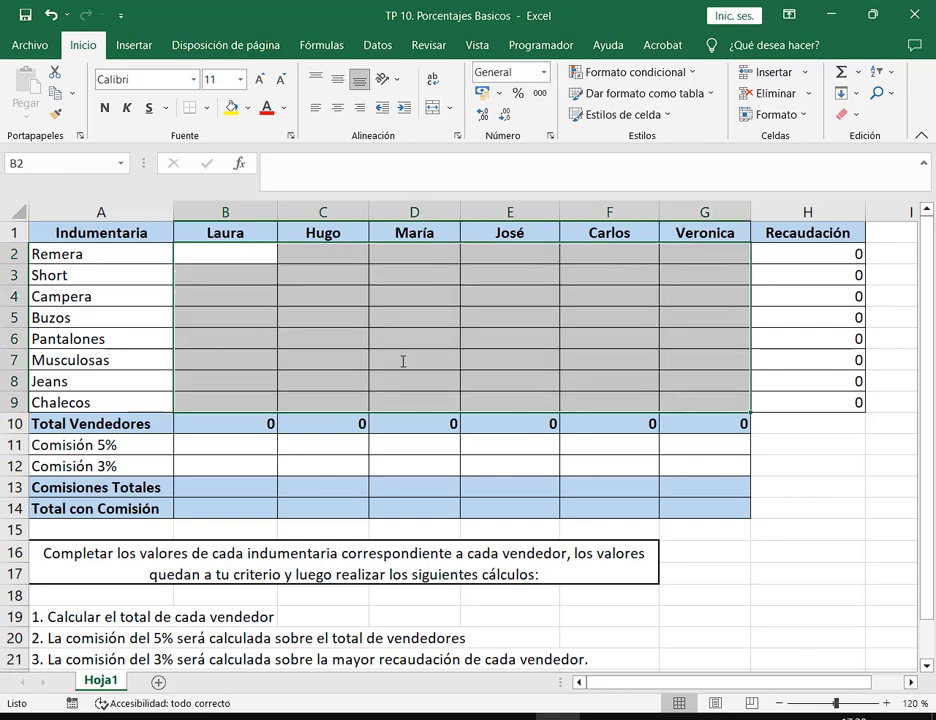
text(=ale)
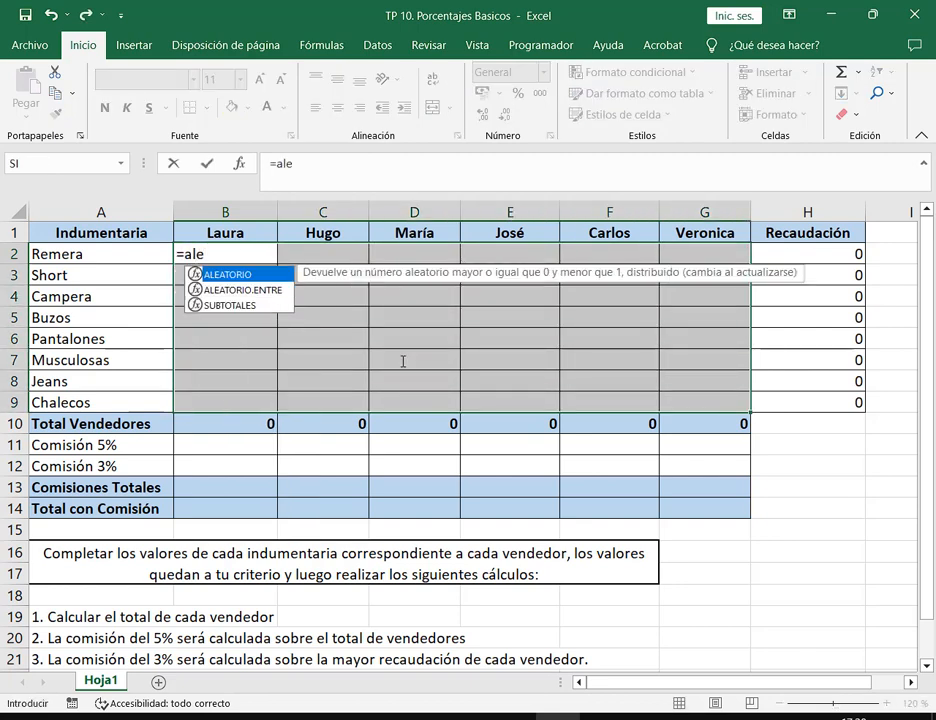
key(Down)
key(Tab)
text(2000;)
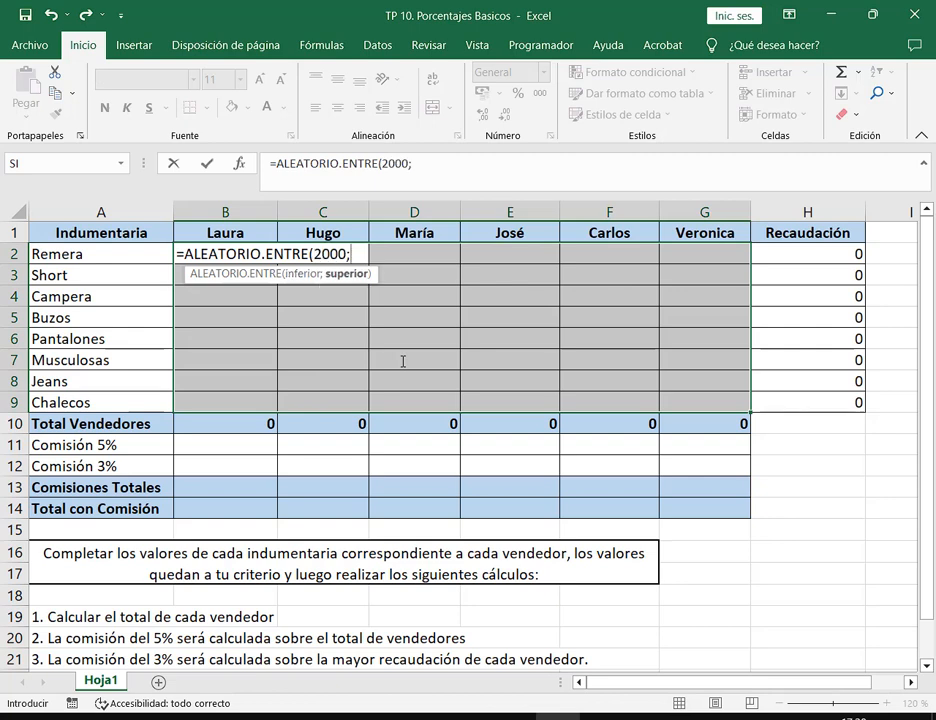
text(3)
key(BackSpace)
text(5600)
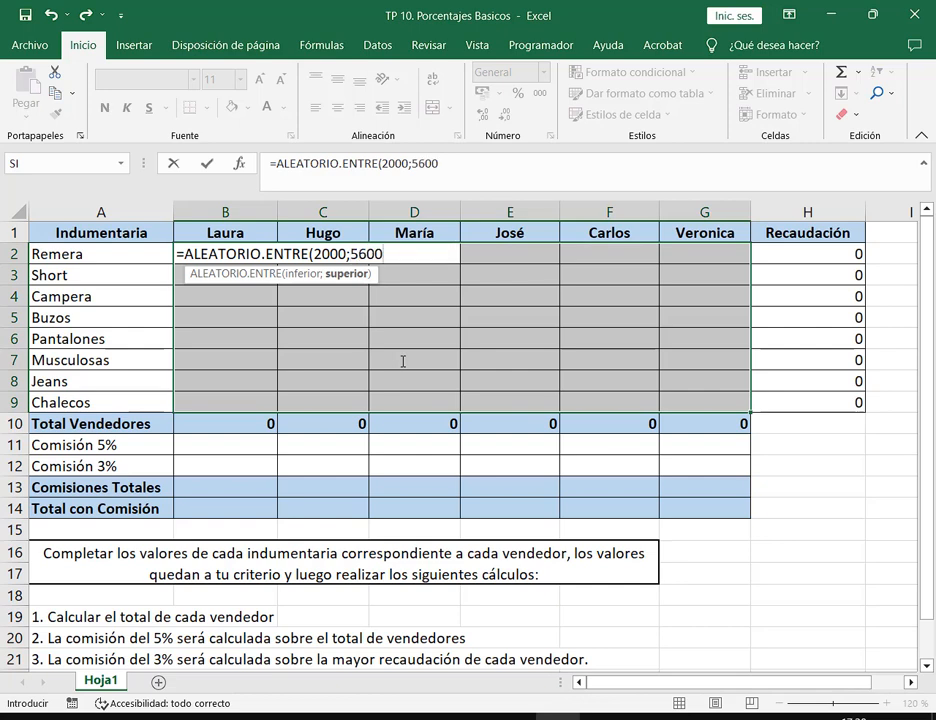
text())
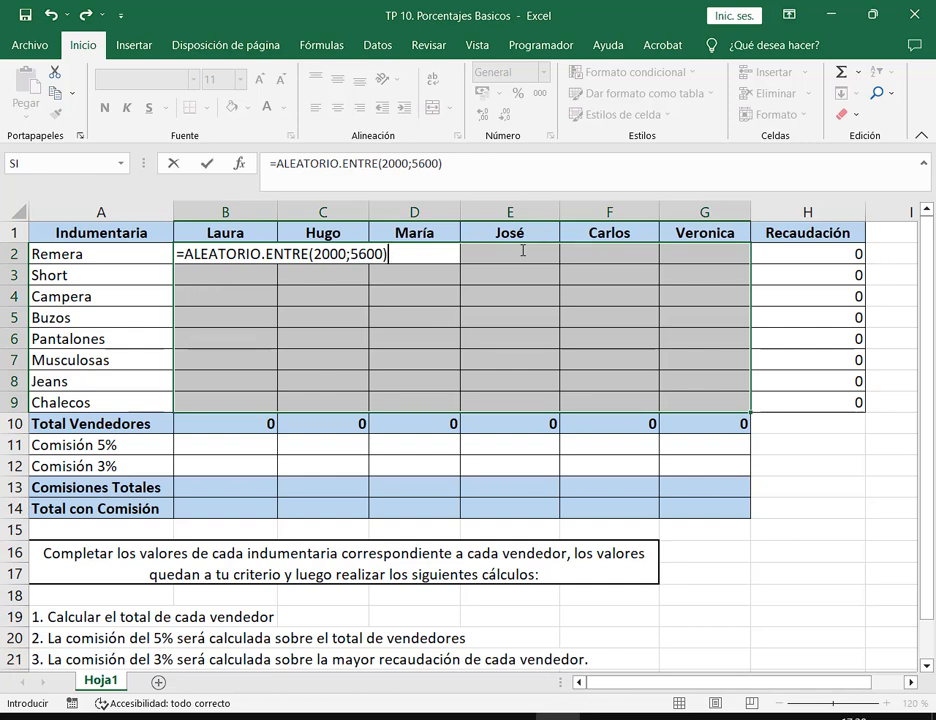
key(ctrl+Return)
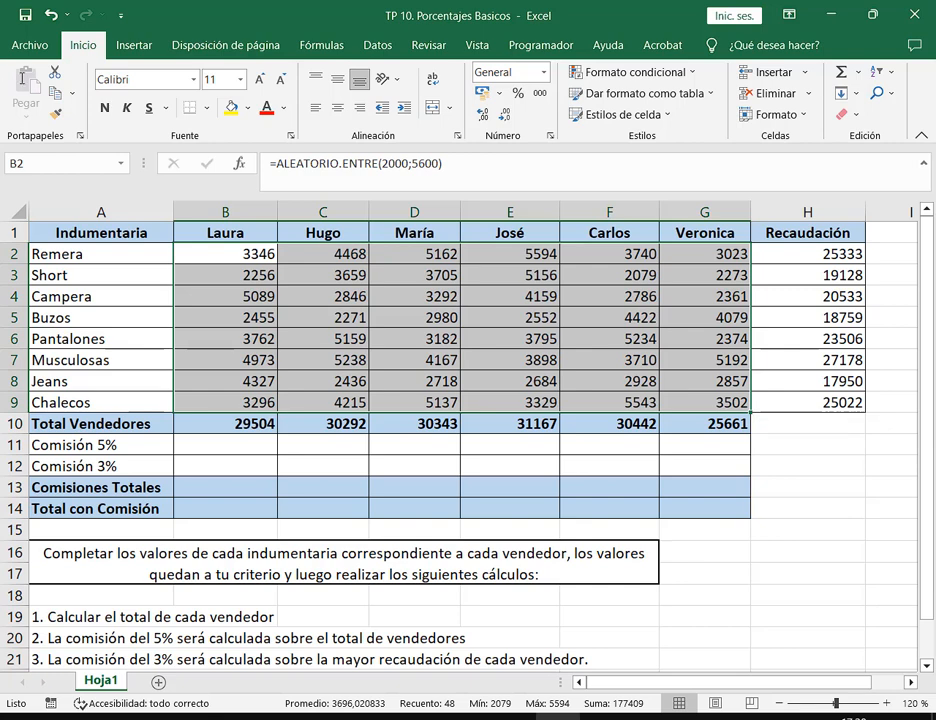
Replace the random formulas in B2:G9 with fixed numbers by copying the range and pasting it over itself as values.
key(ctrl+c)
click(26, 108)
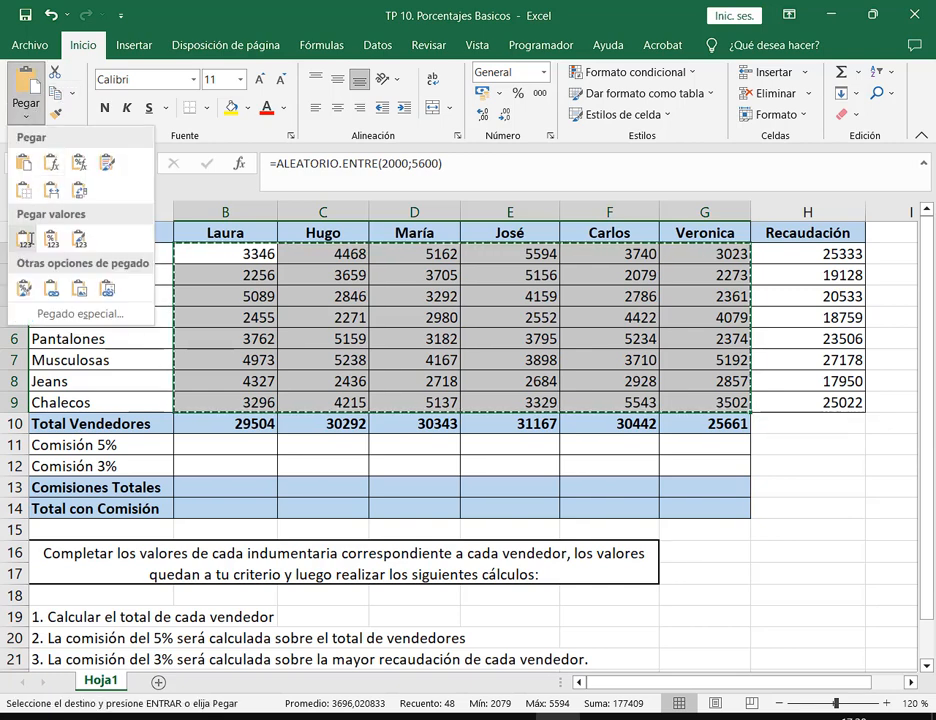
click(24, 238)
key(Escape)
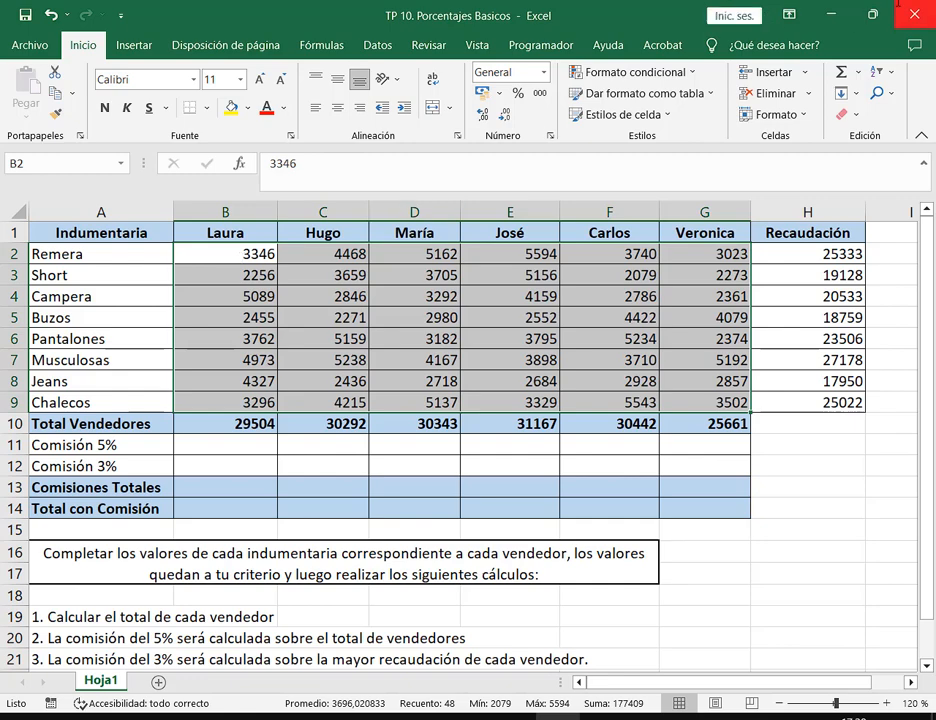
Restore the workbook window to a smaller size and replace B2's value with an ALEATORIO.ENTRE formula begun with 2000 as the inferior argument.
click(872, 15)
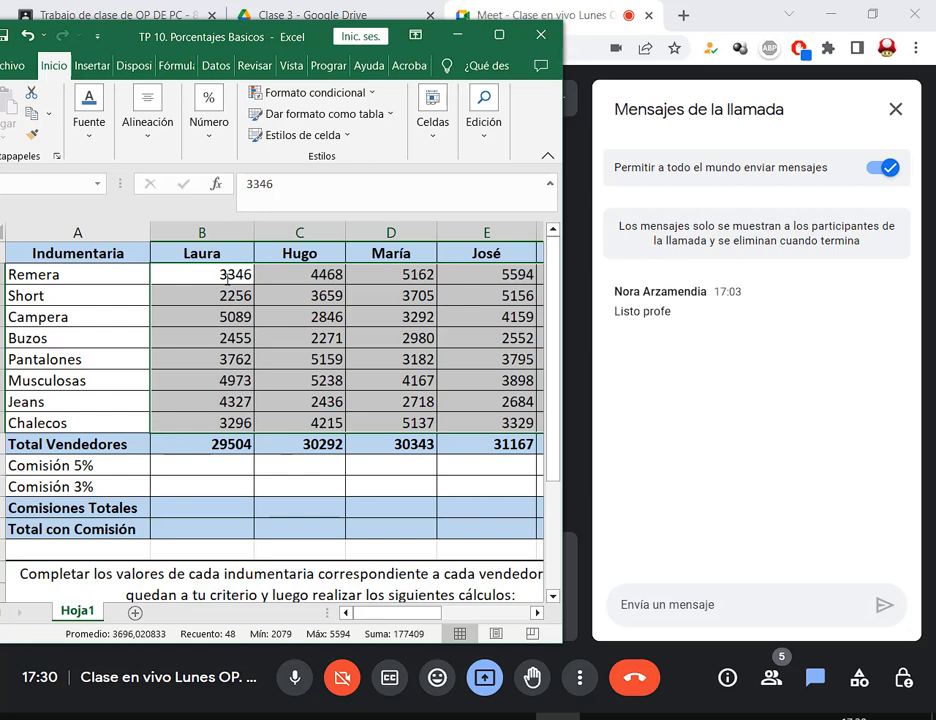
click(229, 277)
key(BackSpace)
text(=ale)
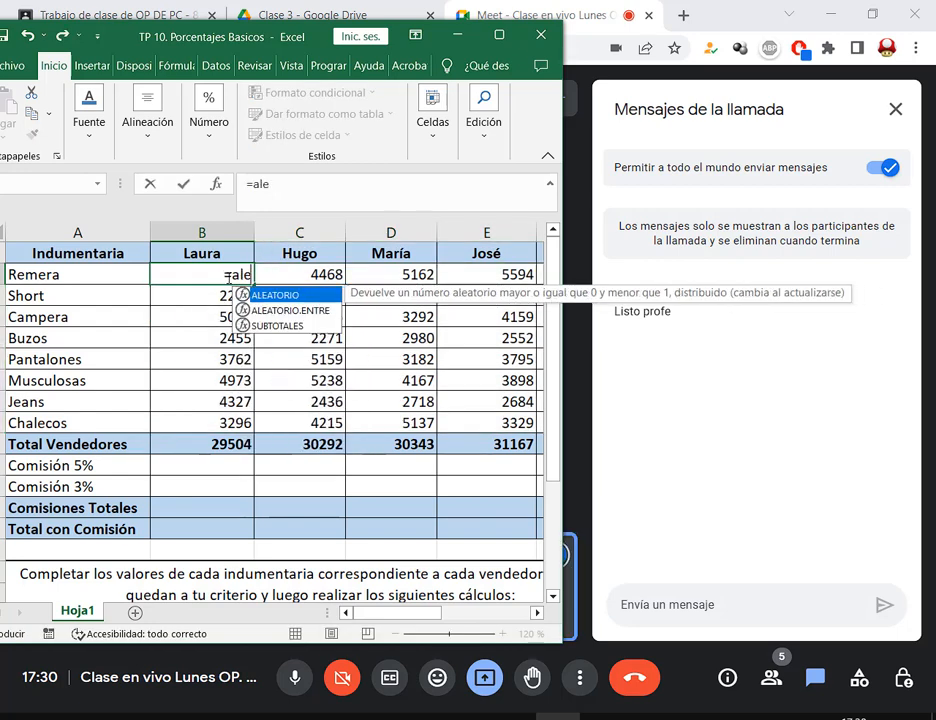
key(Down)
key(Tab)
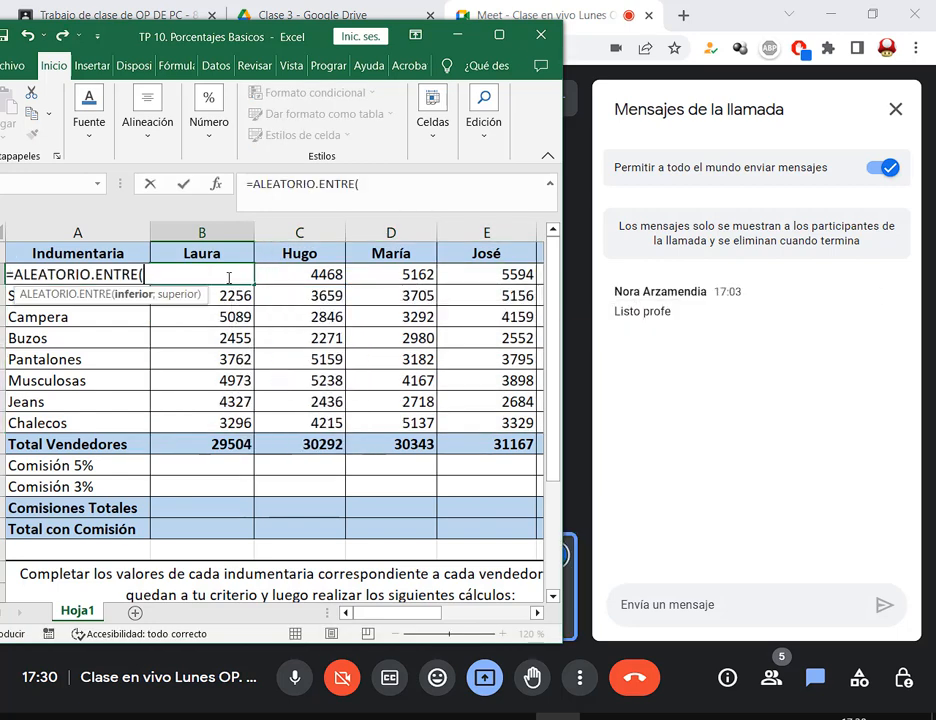
click(370, 183)
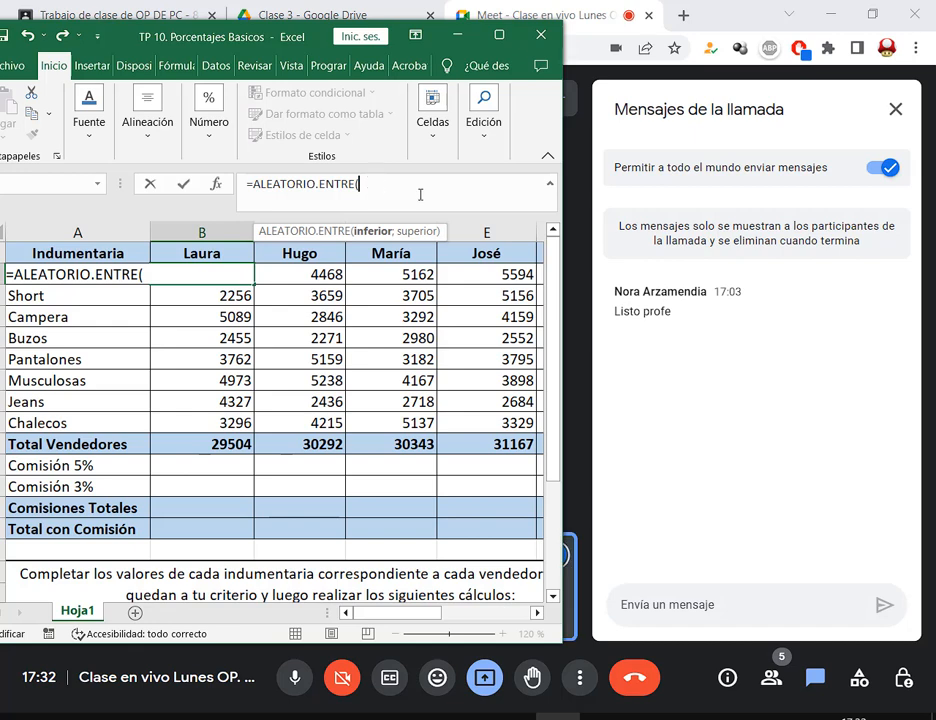
text(2000)
drag(348, 225, 446, 240)
text(;)
drag(390, 221, 441, 242)
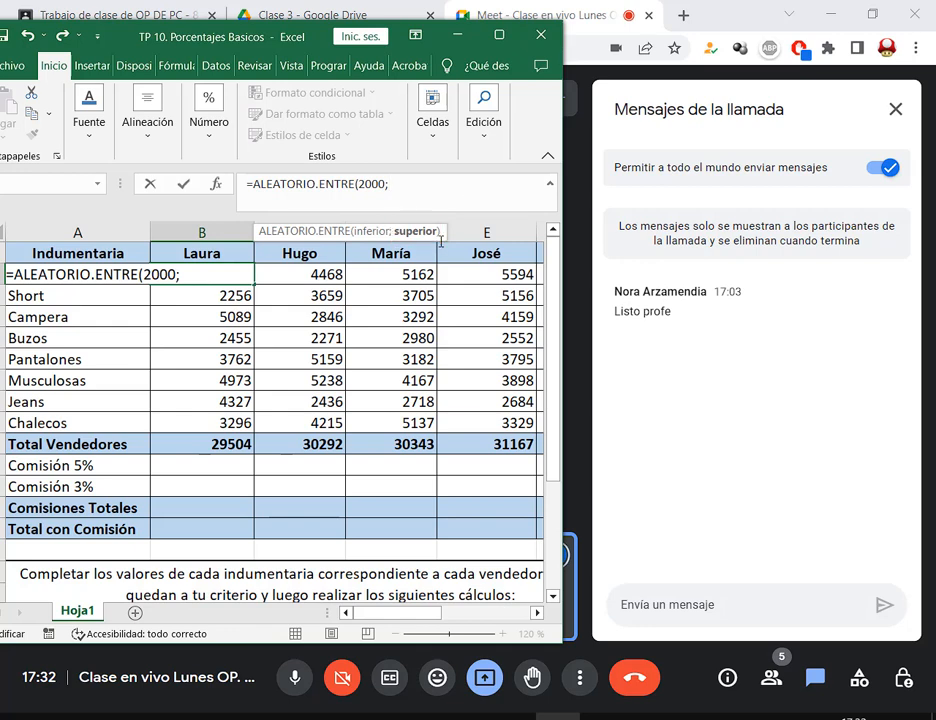
Try a comma in place of the semicolon after 2000 in B2's formula, restoring the semicolon at the end.
click(399, 183)
key(BackSpace)
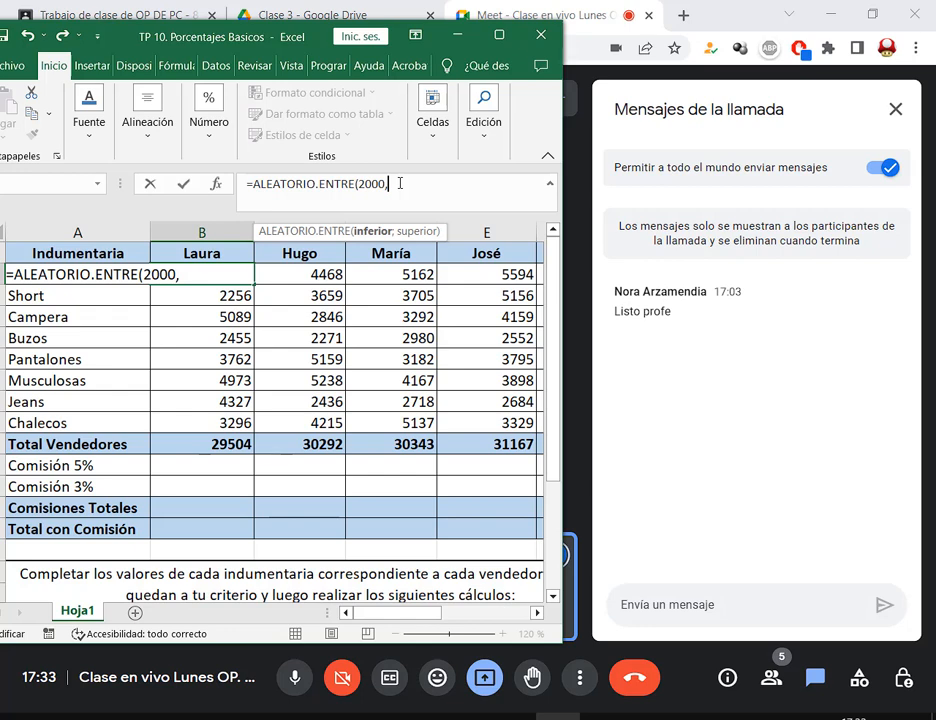
key(BackSpace)
text(;)
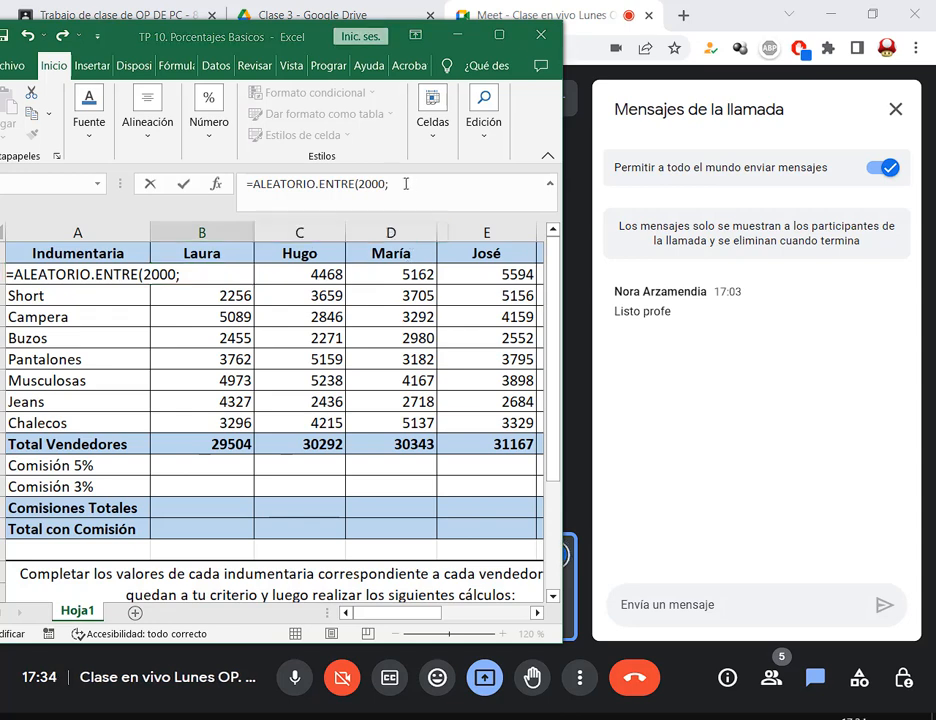
Complete B2's formula as =ALEATORIO.ENTRE(2000;5600) and fill it down to B9.
click(406, 183)
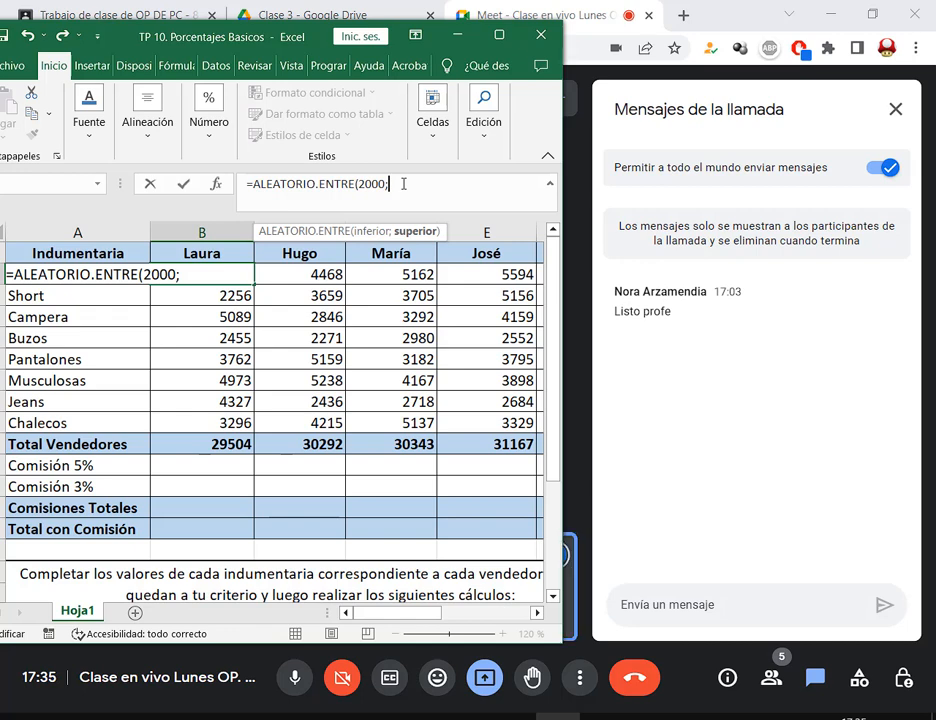
text(5600))
key(Return)
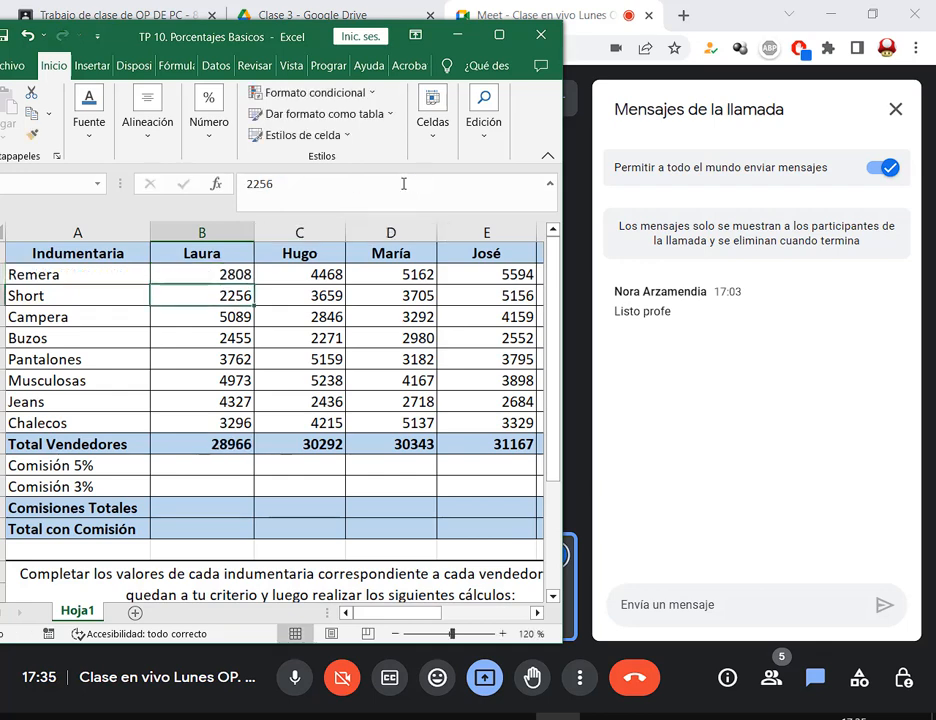
key(Up)
drag(252, 284, 251, 428)
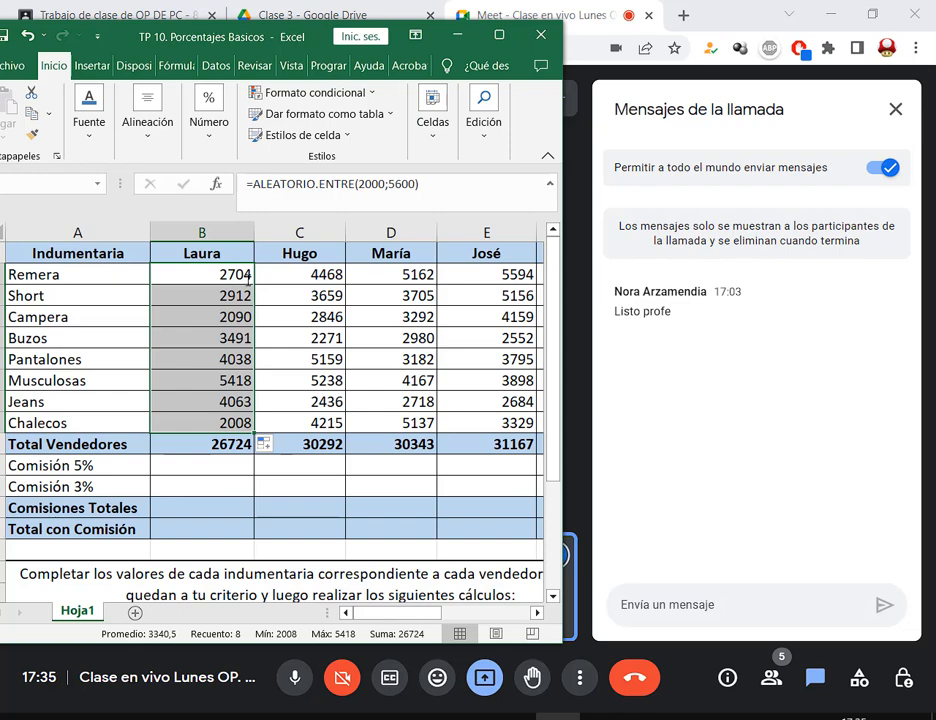
Move the workbook window fully into view and replace the formulas in B2:B9 with their values using copy and paste values.
click(96, 31)
drag(172, 31, 258, 24)
click(117, 107)
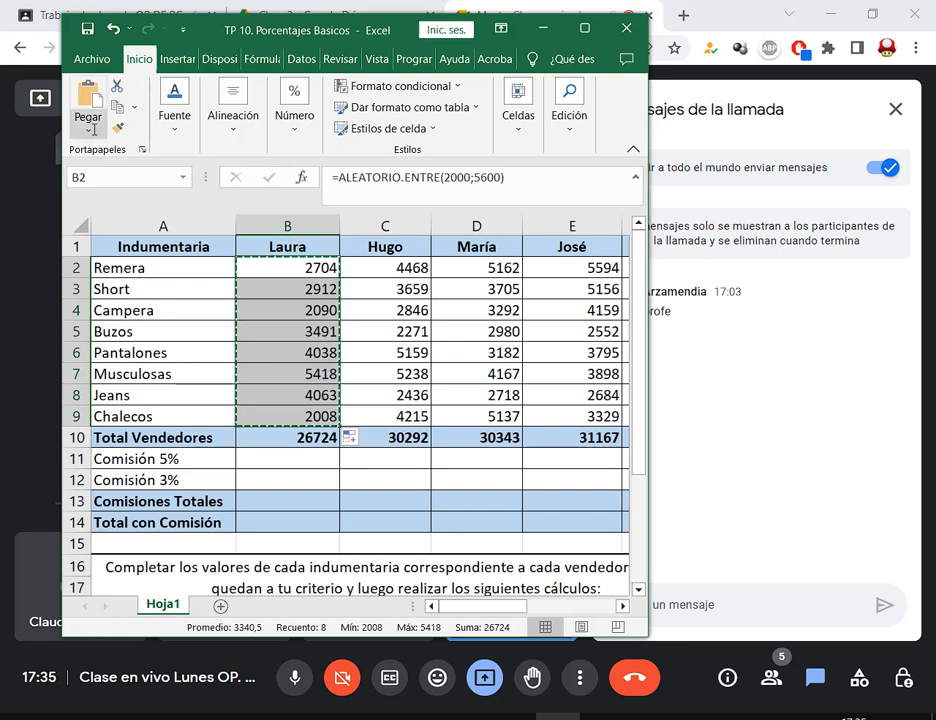
click(88, 131)
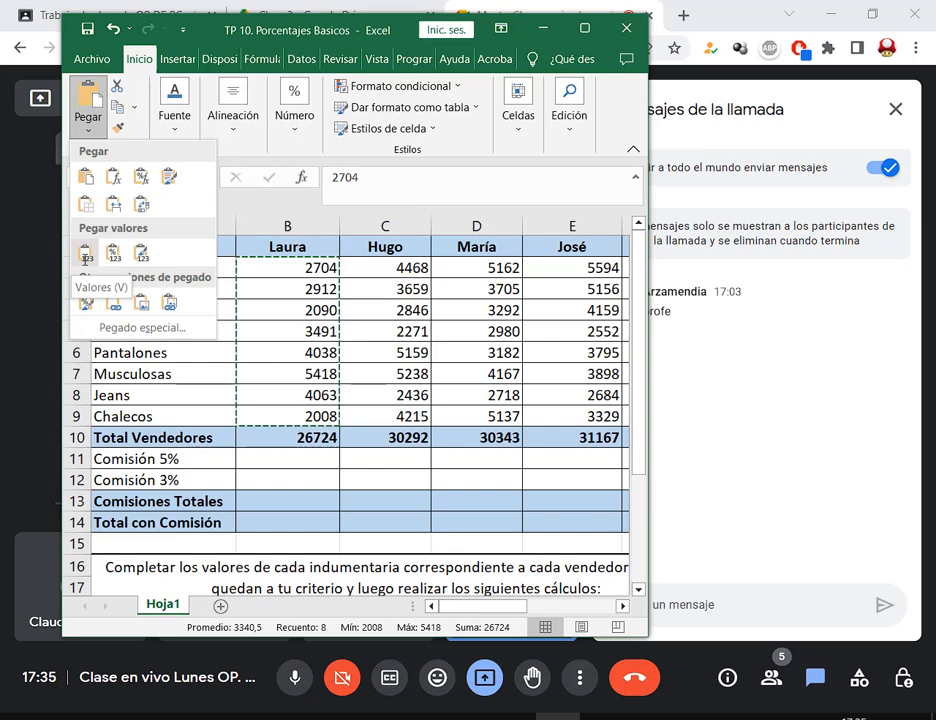
click(85, 254)
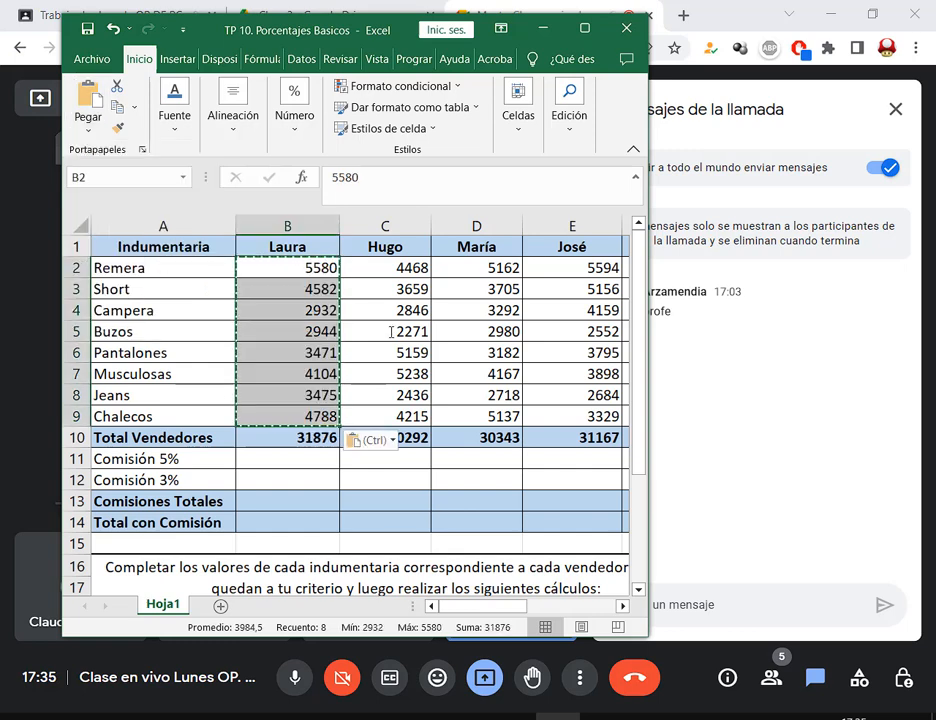
key(Escape)
click(388, 267)
click(316, 267)
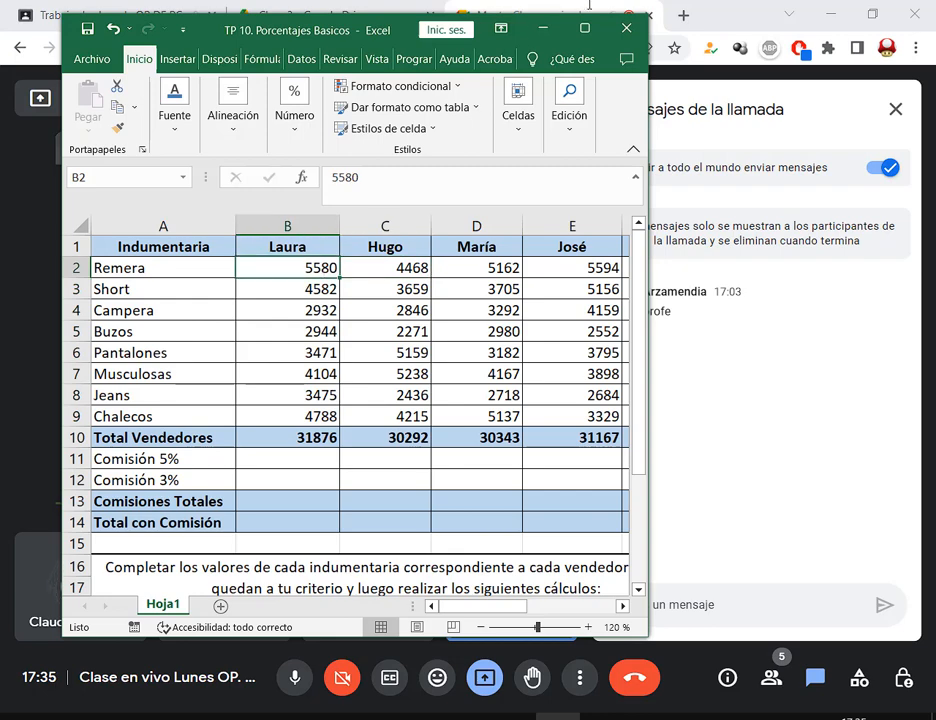
Maximize the workbook window and review the values in B2:B9, the Recaudación column and the seller totals in row 10.
click(585, 29)
drag(259, 253, 258, 403)
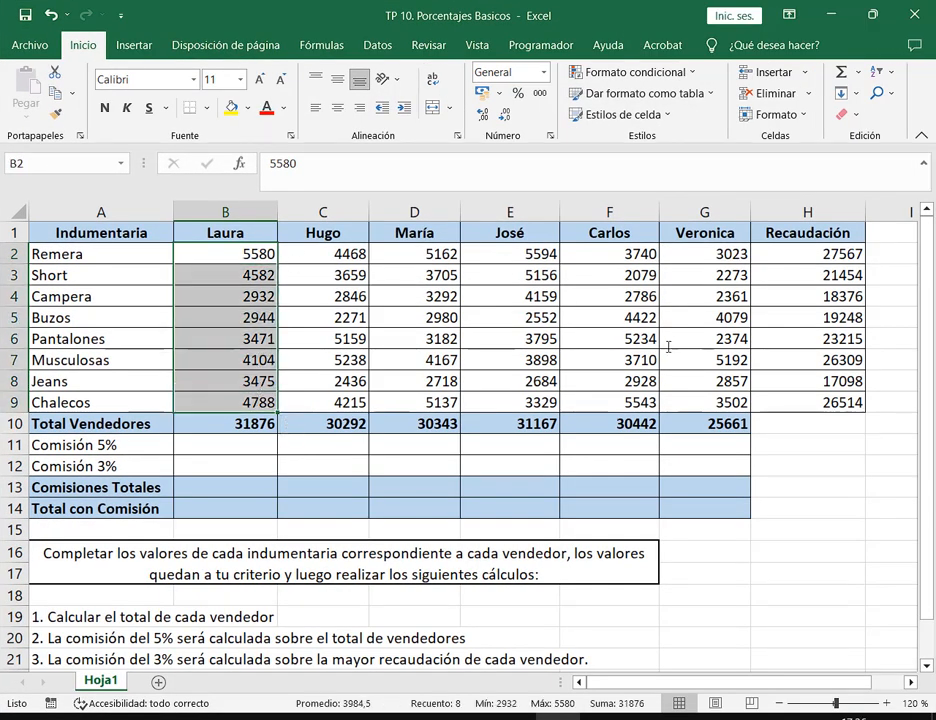
click(336, 254)
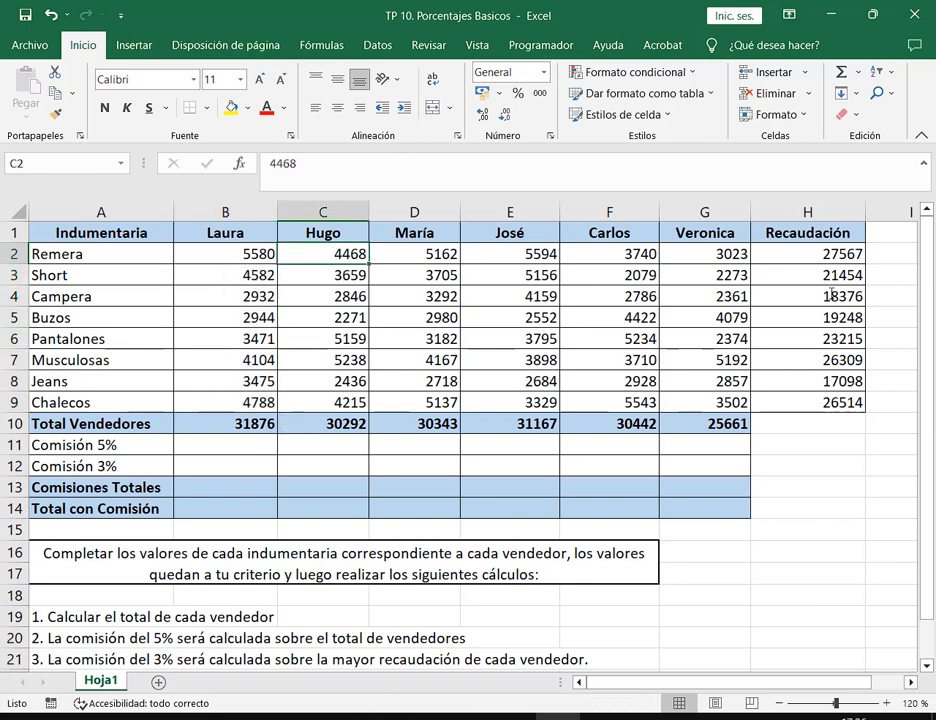
drag(775, 254, 790, 402)
drag(718, 425, 225, 424)
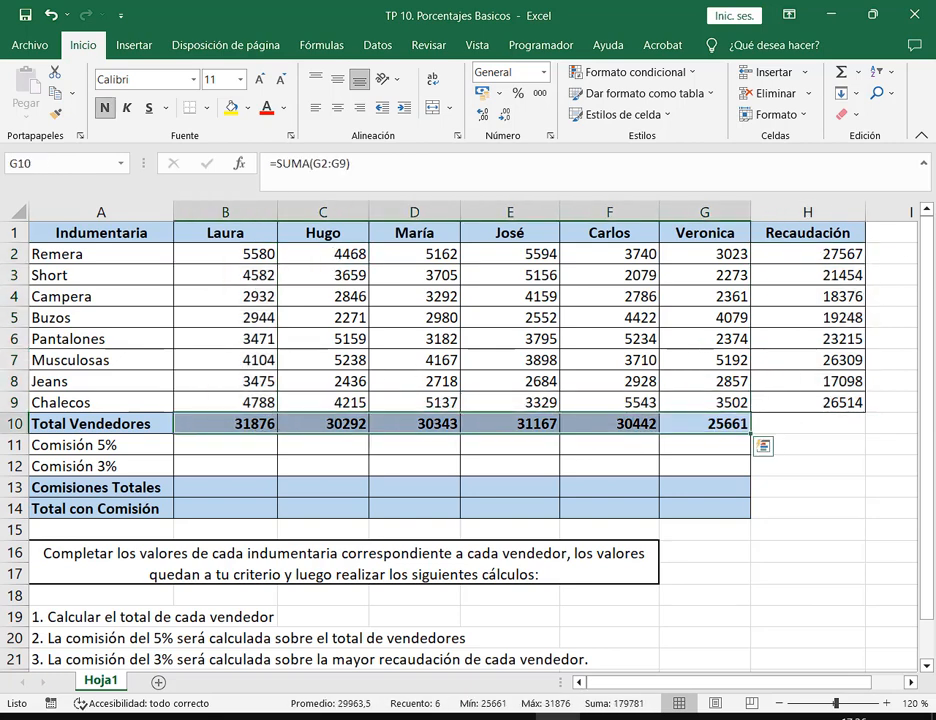
click(215, 427)
click(316, 427)
click(440, 425)
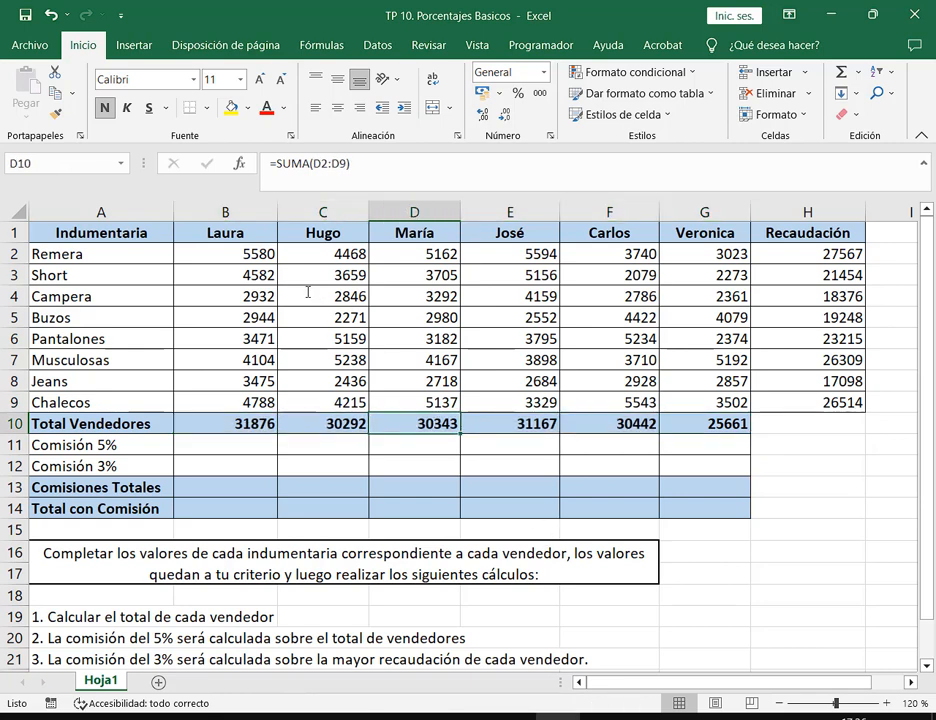
Copy B2:B9 and paste it over itself as values once more.
drag(229, 250, 225, 402)
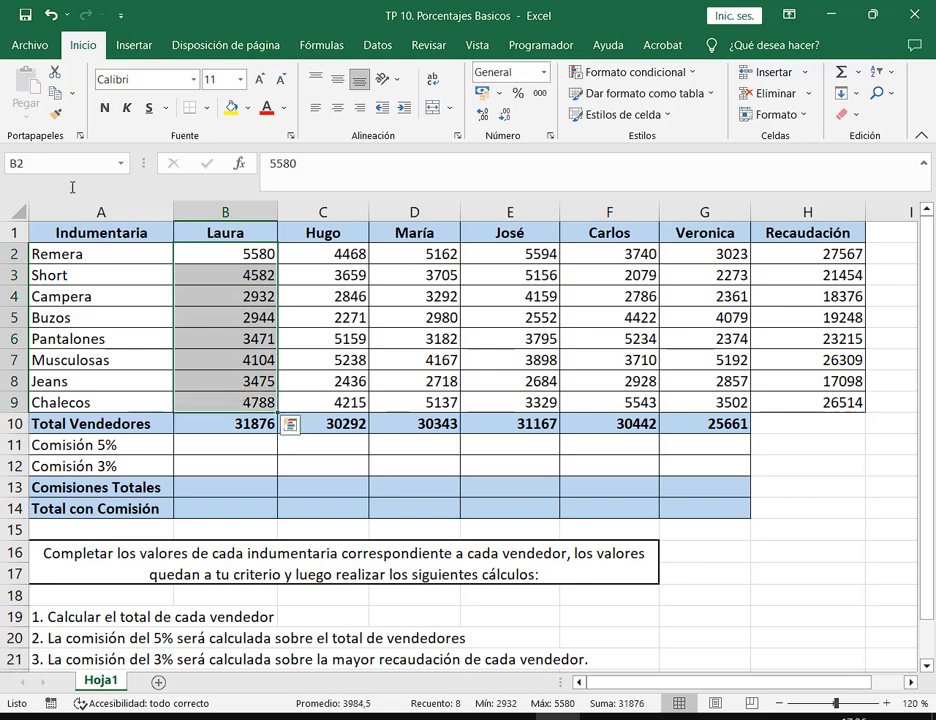
click(57, 93)
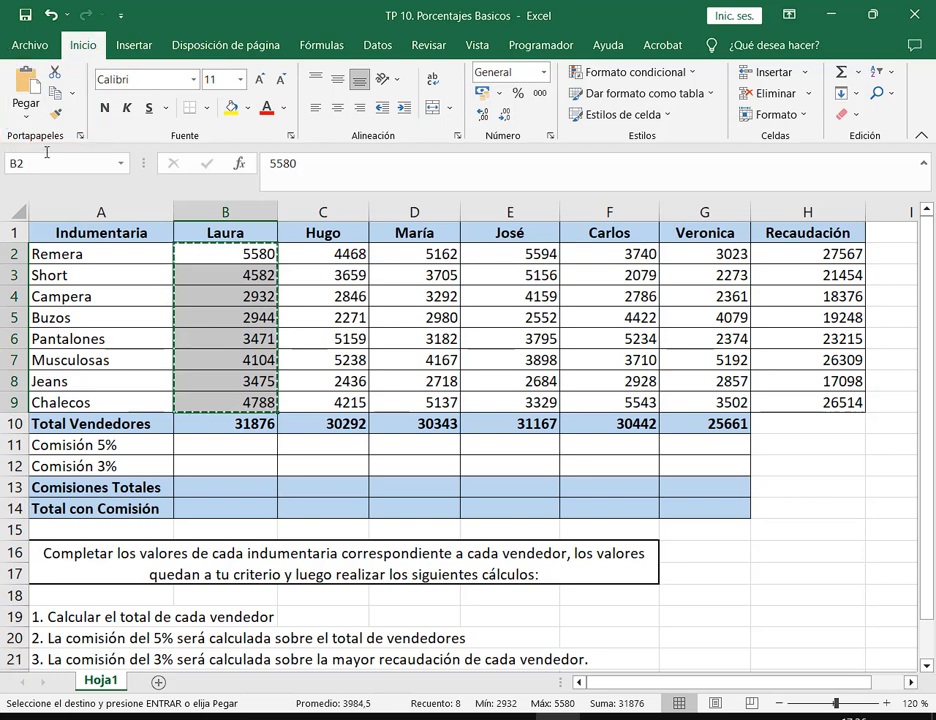
click(25, 118)
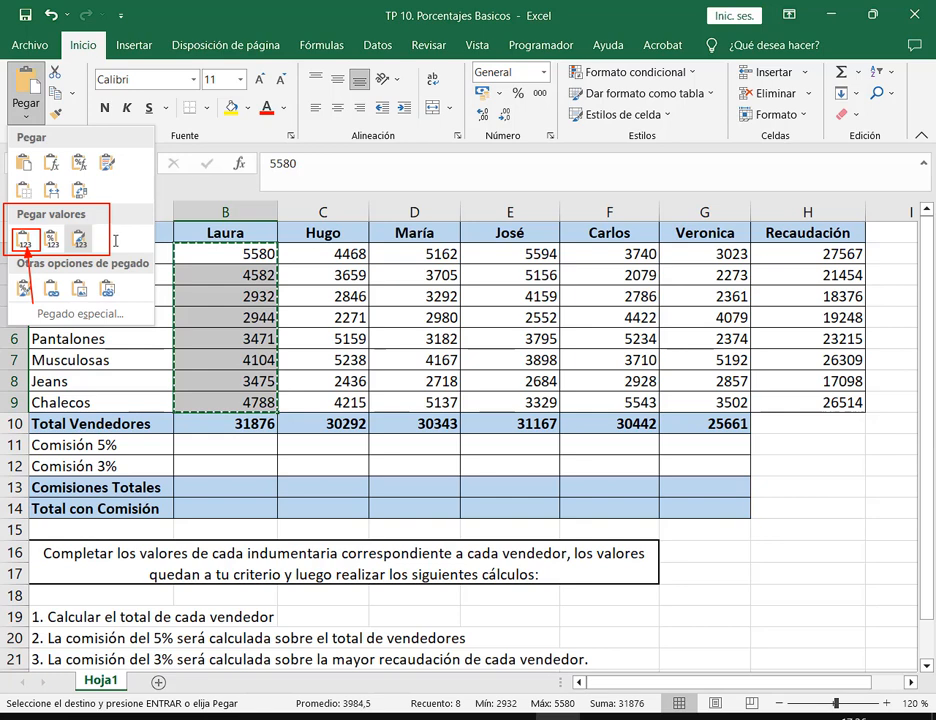
click(23, 238)
key(Escape)
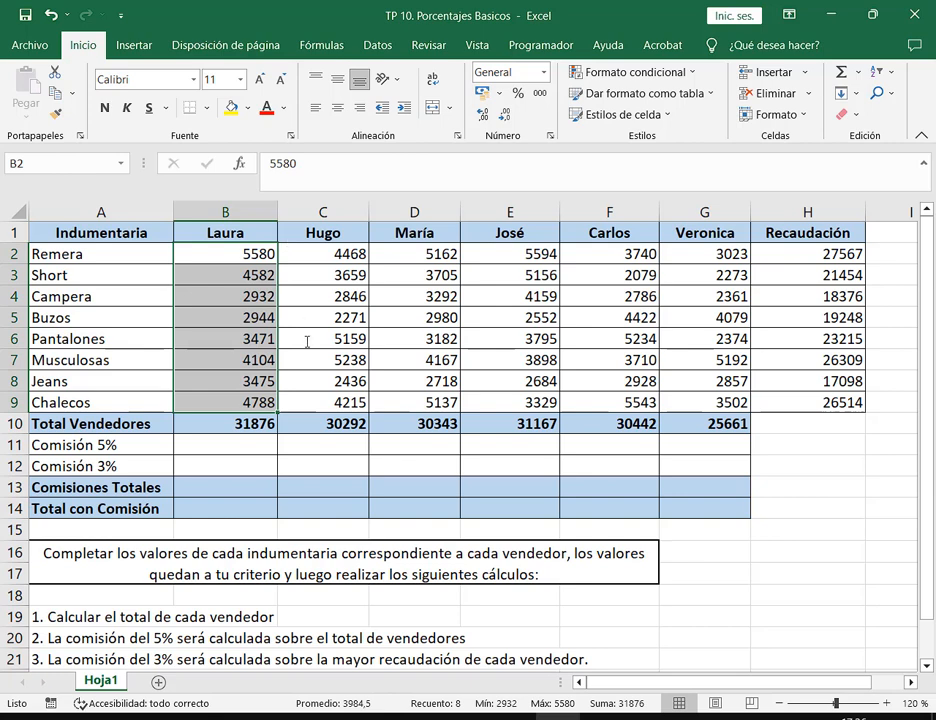
Examine the sales values in C2:G2 and the Total Vendedores amounts in B10:G10 that serve as the base for the 5% commission.
click(337, 256)
click(424, 255)
click(521, 256)
click(620, 254)
click(725, 254)
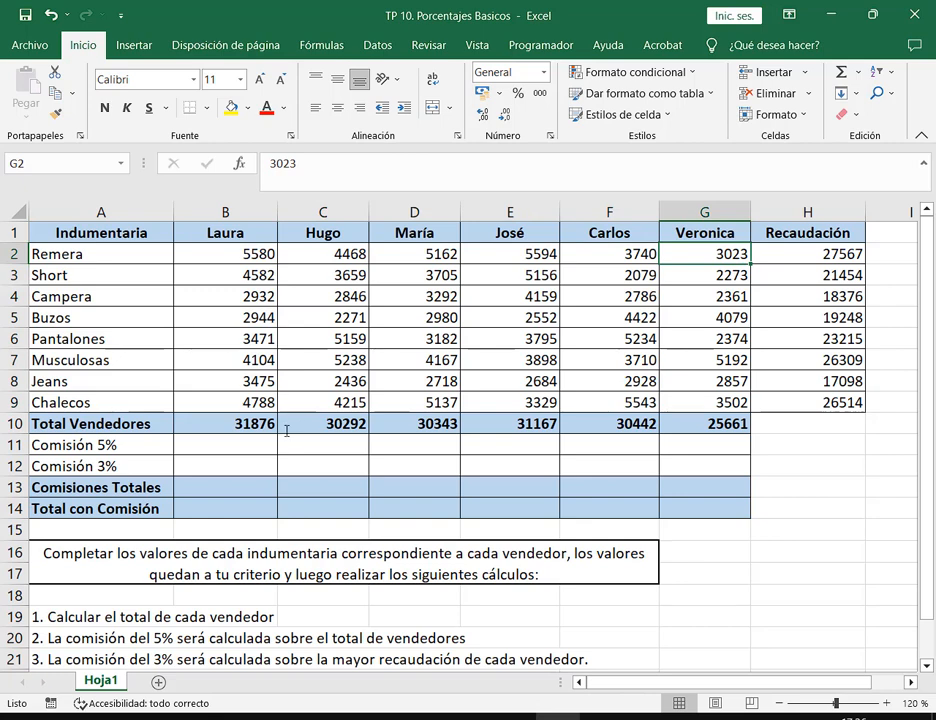
click(246, 447)
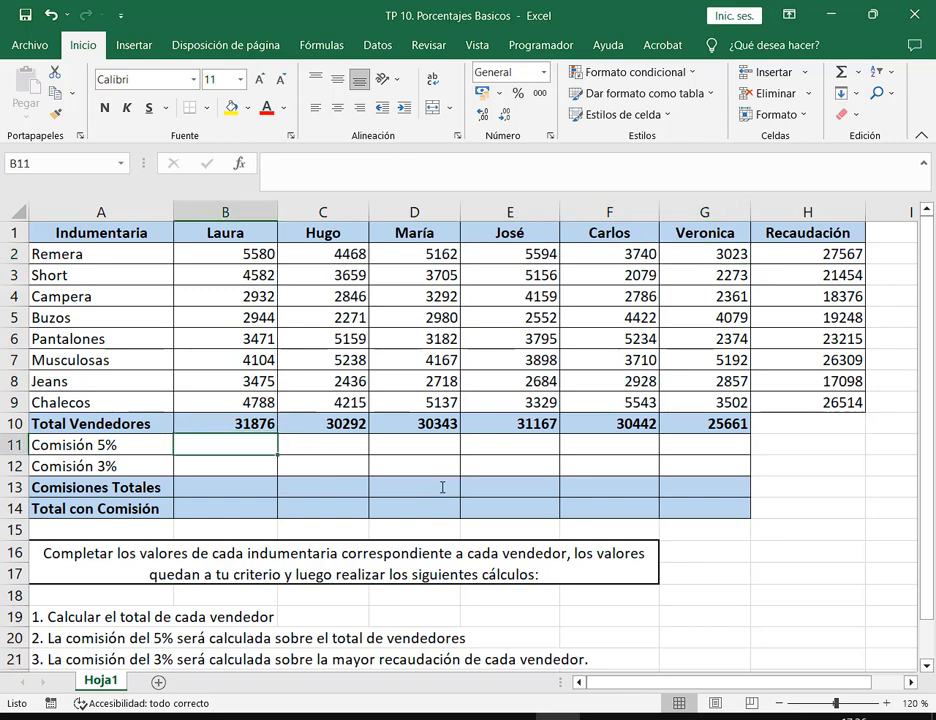
mouse_move(225, 447)
mouse_down()
mouse_move(517, 453)
mouse_move(633, 466)
mouse_move(217, 445)
mouse_move(689, 441)
mouse_move(240, 445)
mouse_move(690, 423)
mouse_up()
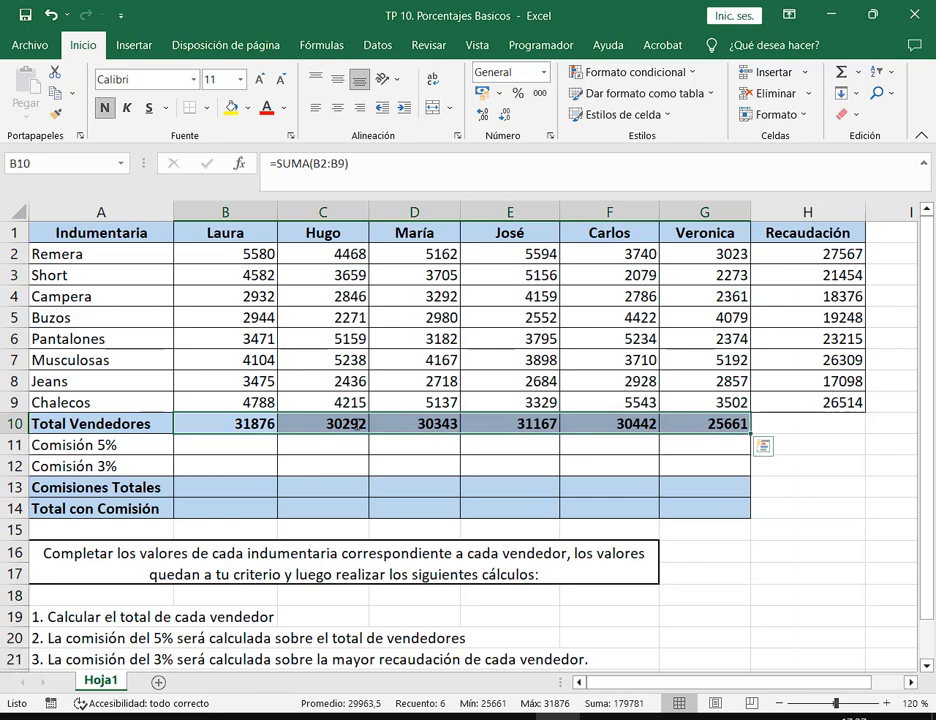
drag(171, 412, 750, 434)
drag(814, 446, 756, 428)
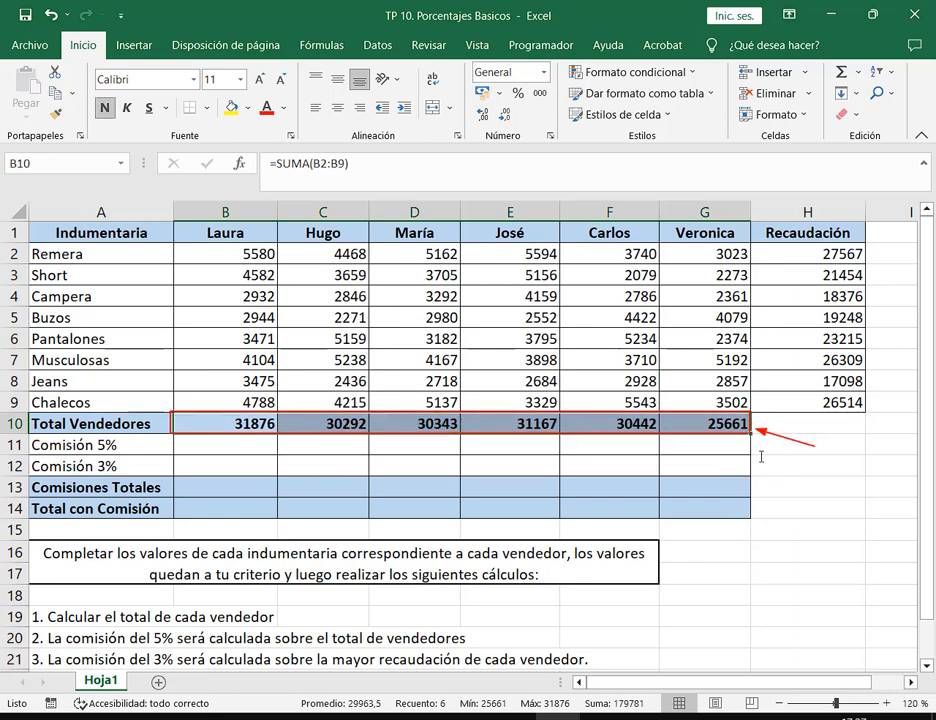
click(225, 445)
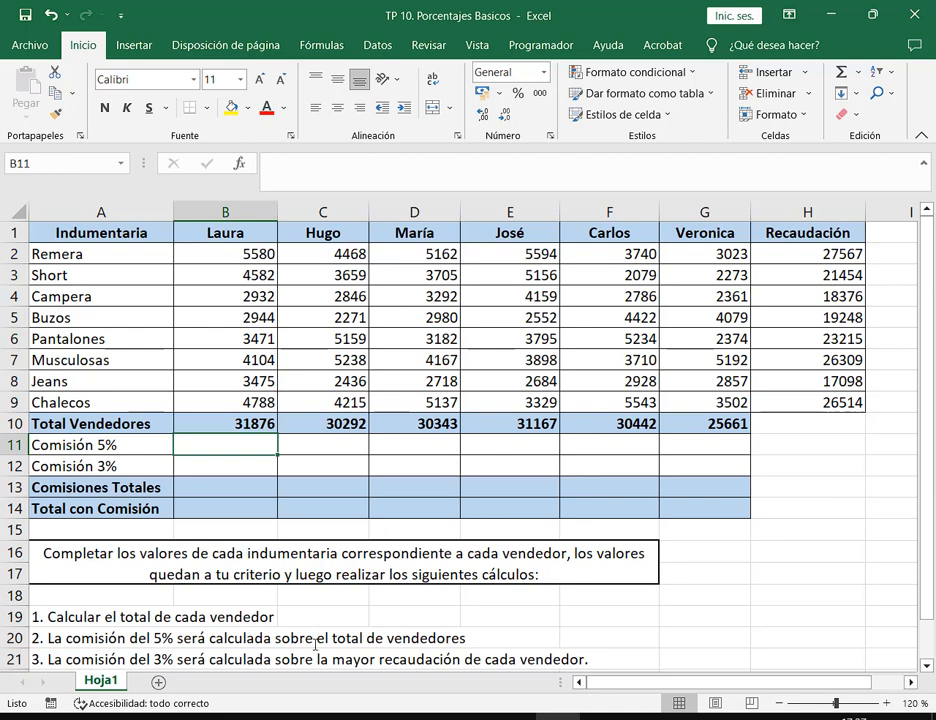
Examine the 5% commission instruction in row 20 and the first seller's total in B10 that it applies to.
drag(328, 628, 472, 648)
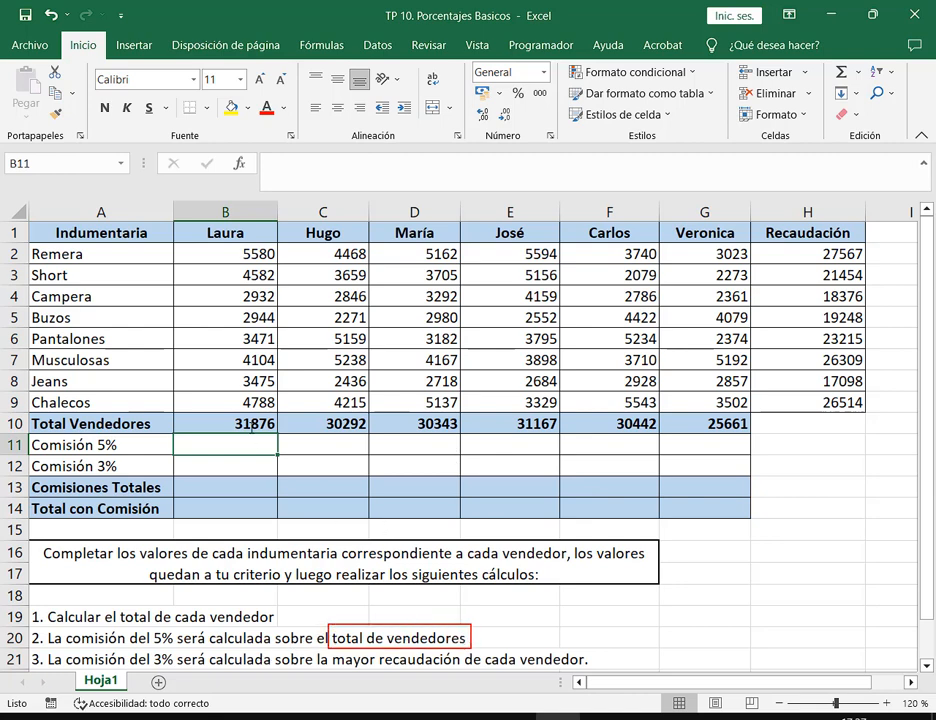
drag(224, 414, 278, 436)
key(Escape)
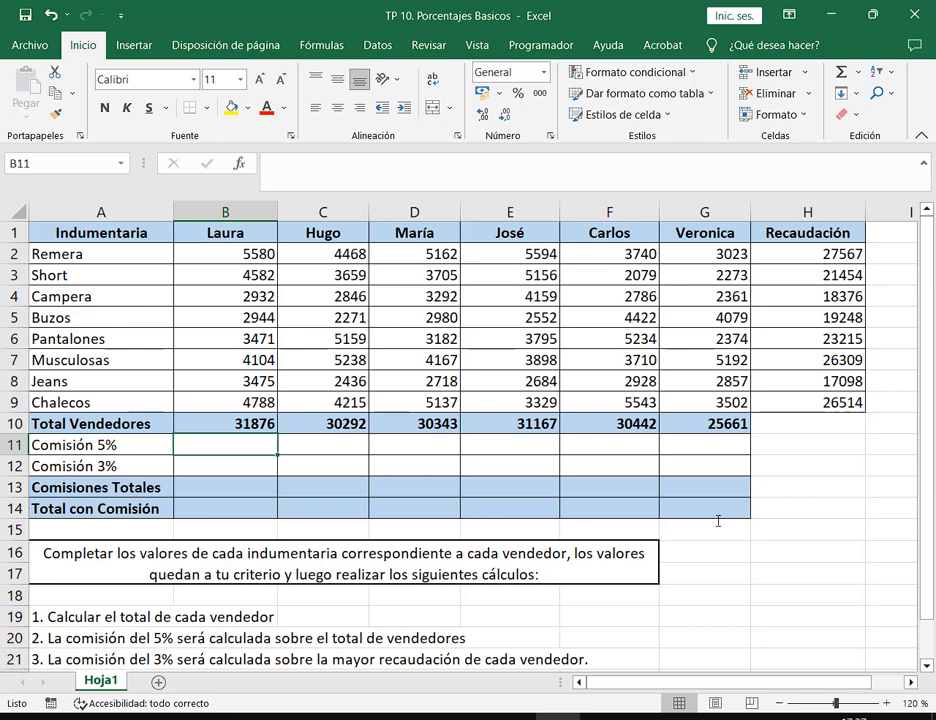
Clear the sales values in C2:G9.
click(352, 256)
drag(345, 256, 705, 402)
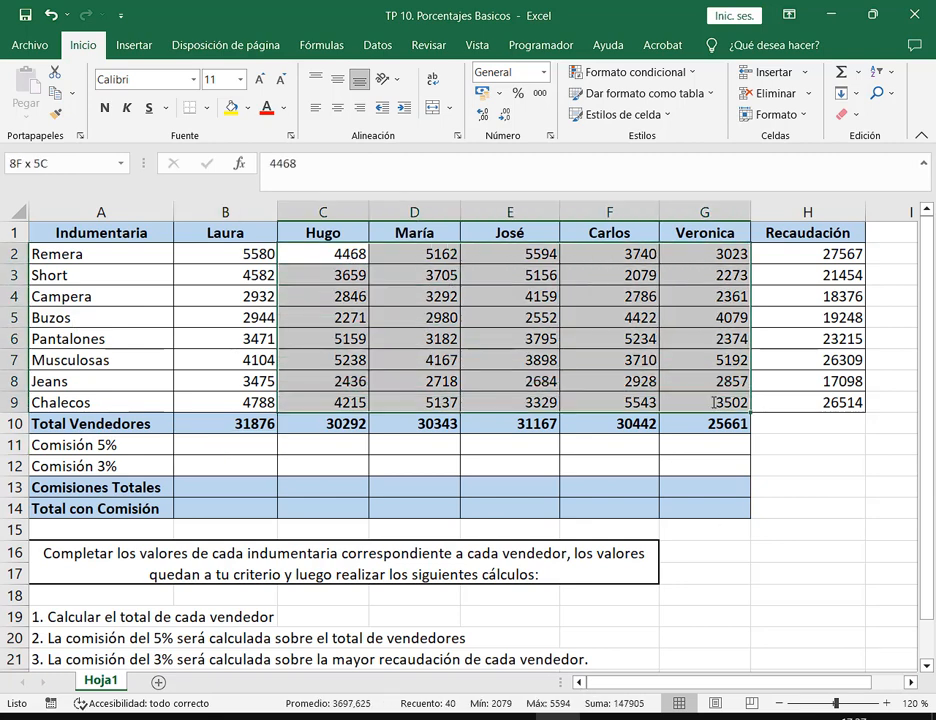
click(345, 256)
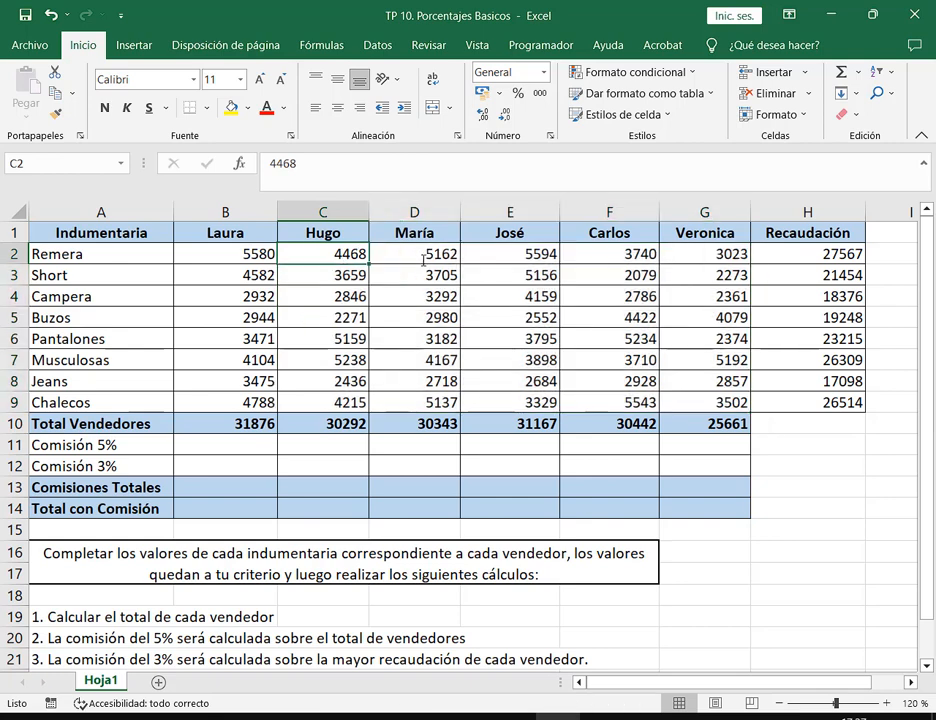
key(Right)
key(Right)
key(Right)
drag(330, 254, 705, 402)
key(Delete)
click(324, 251)
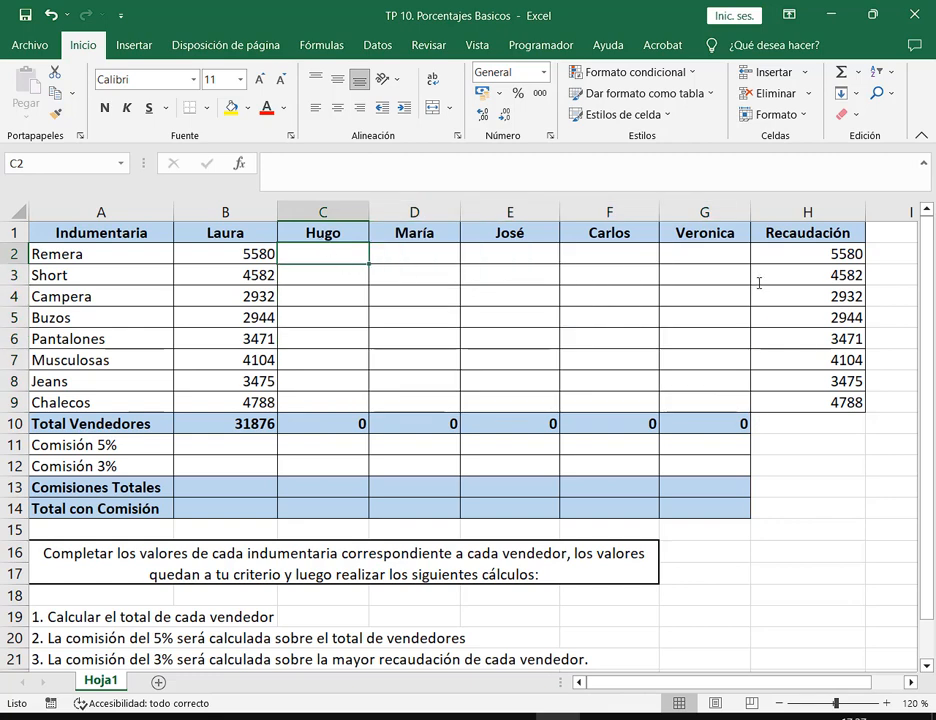
Fill the whole range C2:G9 at once with the formula =ALEATORIO.ENTRE(2000;5600).
drag(341, 254, 716, 406)
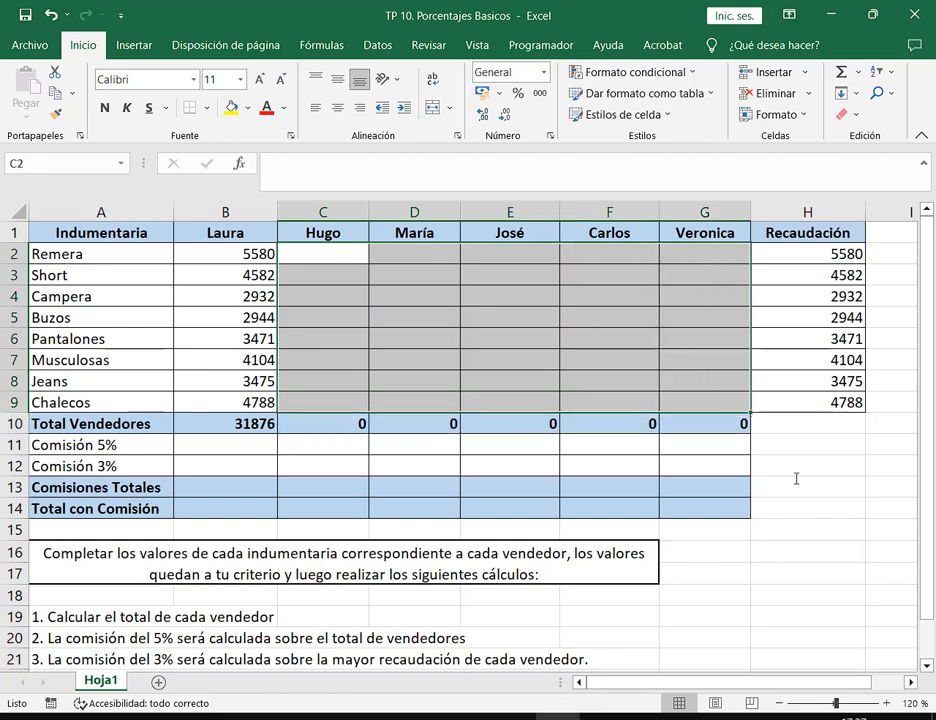
text(=ALEA)
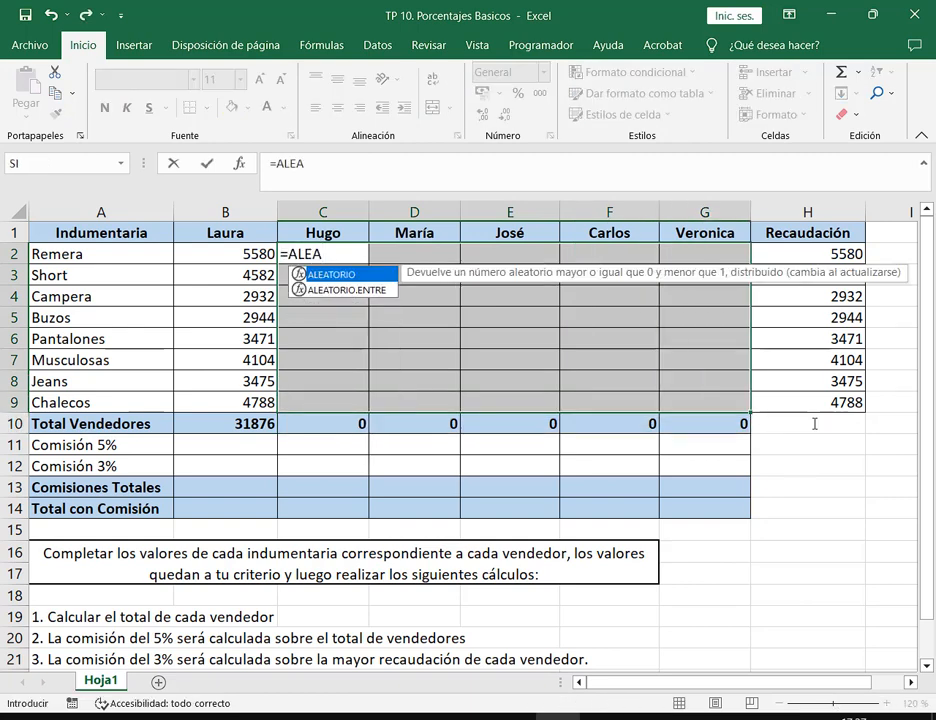
key(Down)
key(Tab)
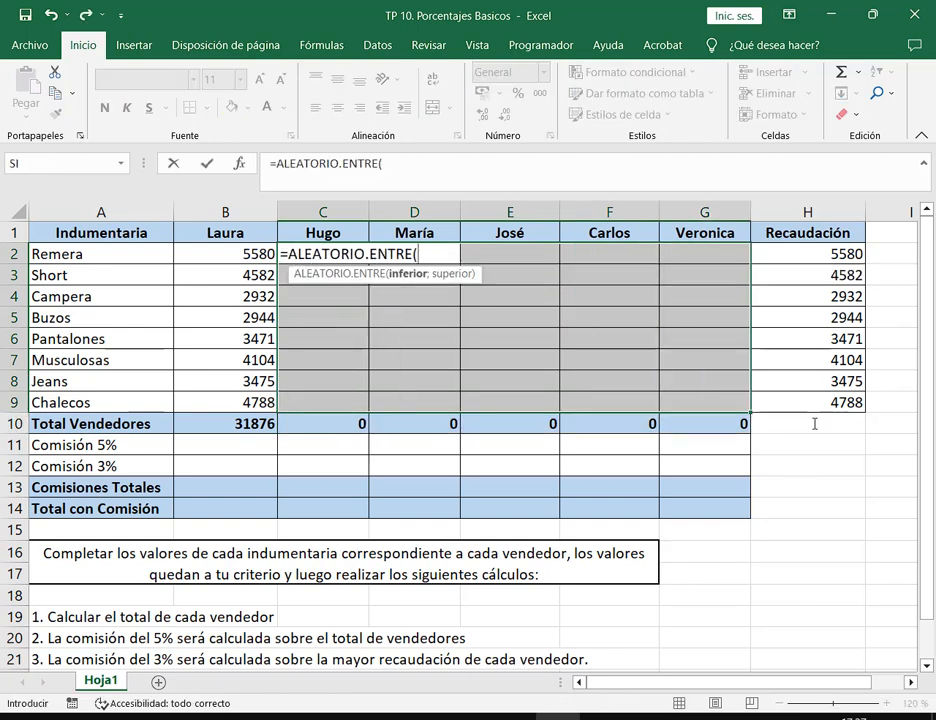
text(2000;56)
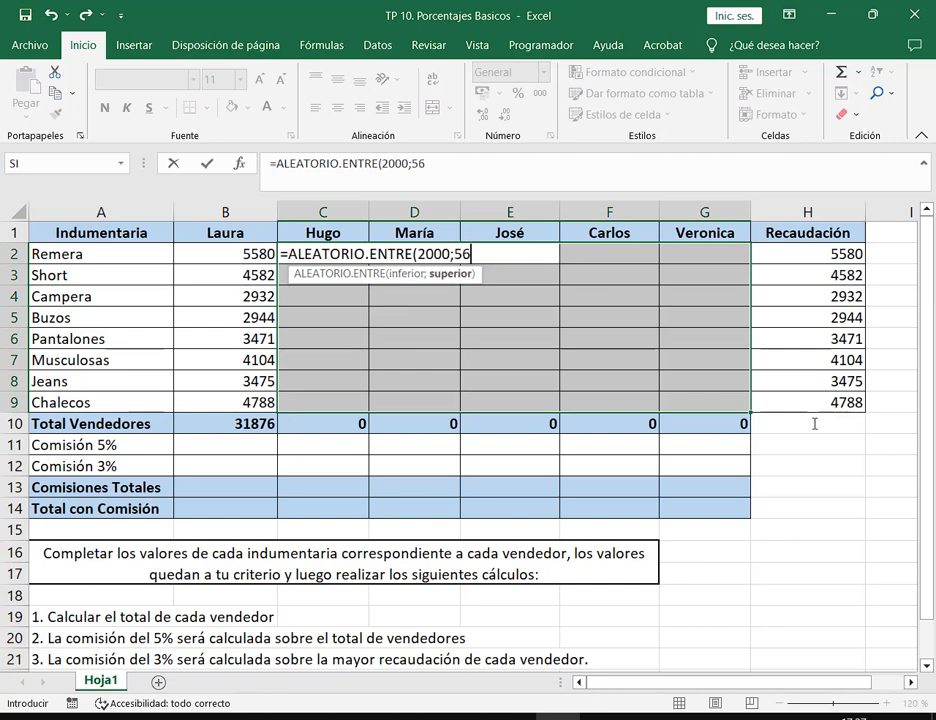
text(00))
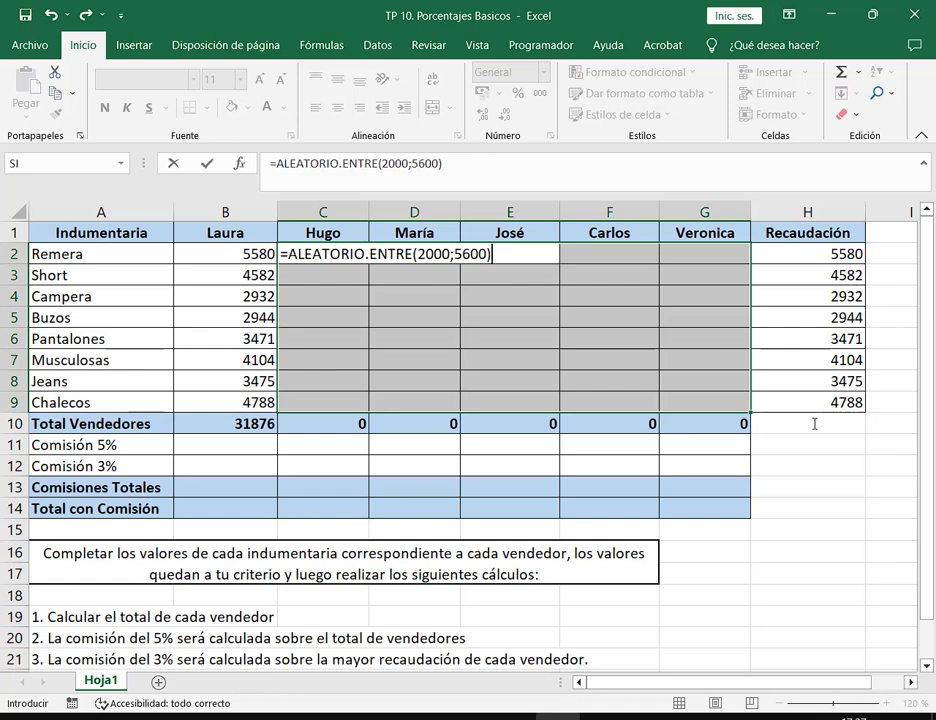
key(ctrl+Return)
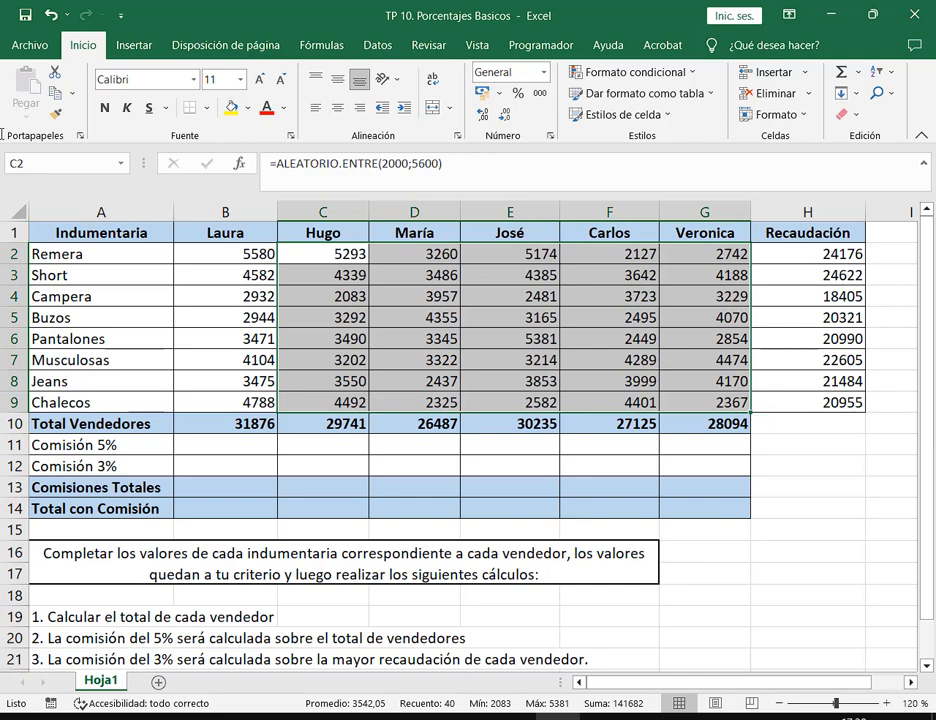
Replace the random-number formulas in C2:G9 with their values by copying and pasting values over the same range.
click(72, 93)
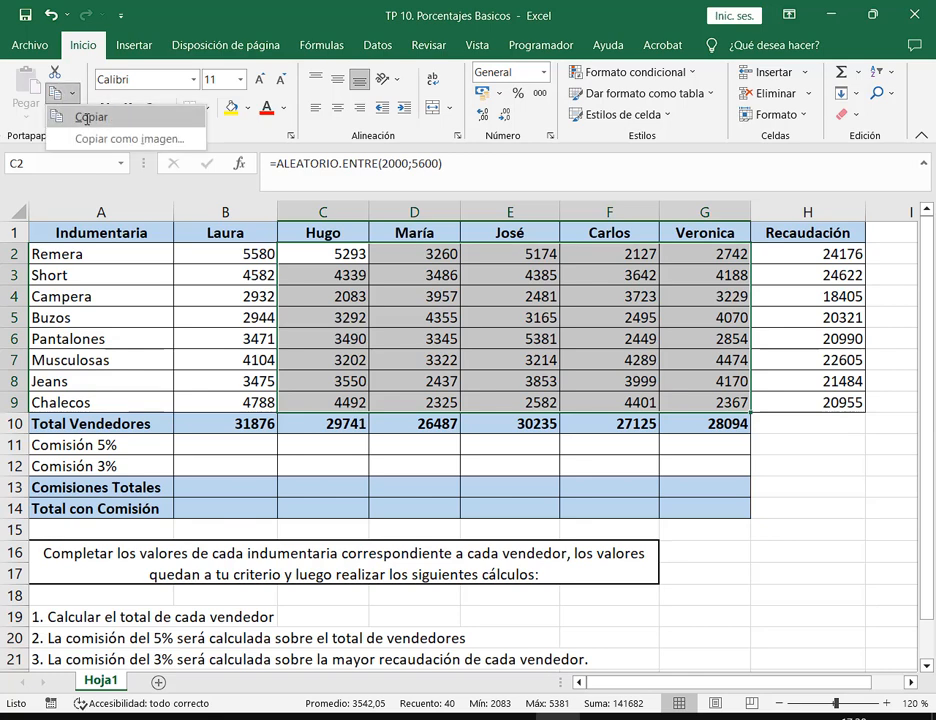
click(87, 119)
click(26, 110)
click(22, 243)
key(Escape)
click(790, 529)
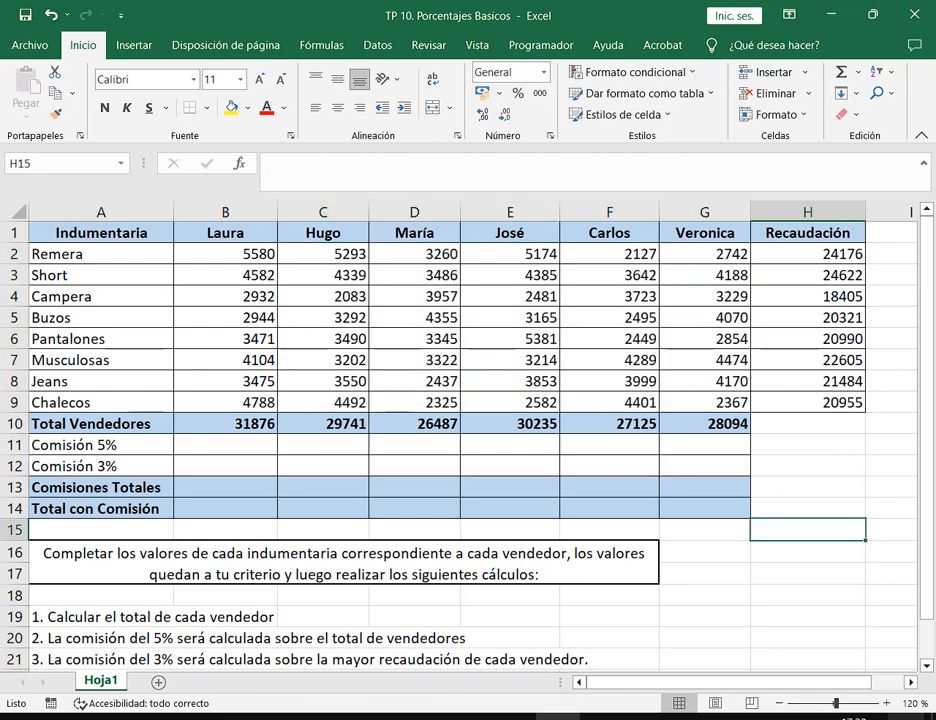
Fill L2:L12 with the date 29/05/2023 in a single entry, and clear the range again.
scroll(700, 247, right, 5)
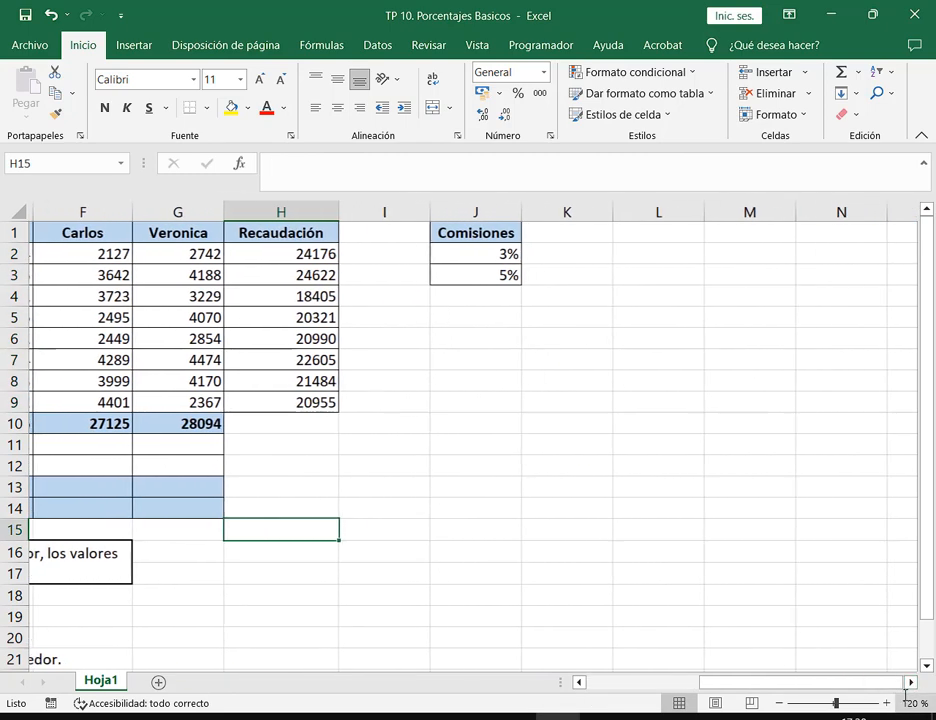
drag(700, 247, 660, 465)
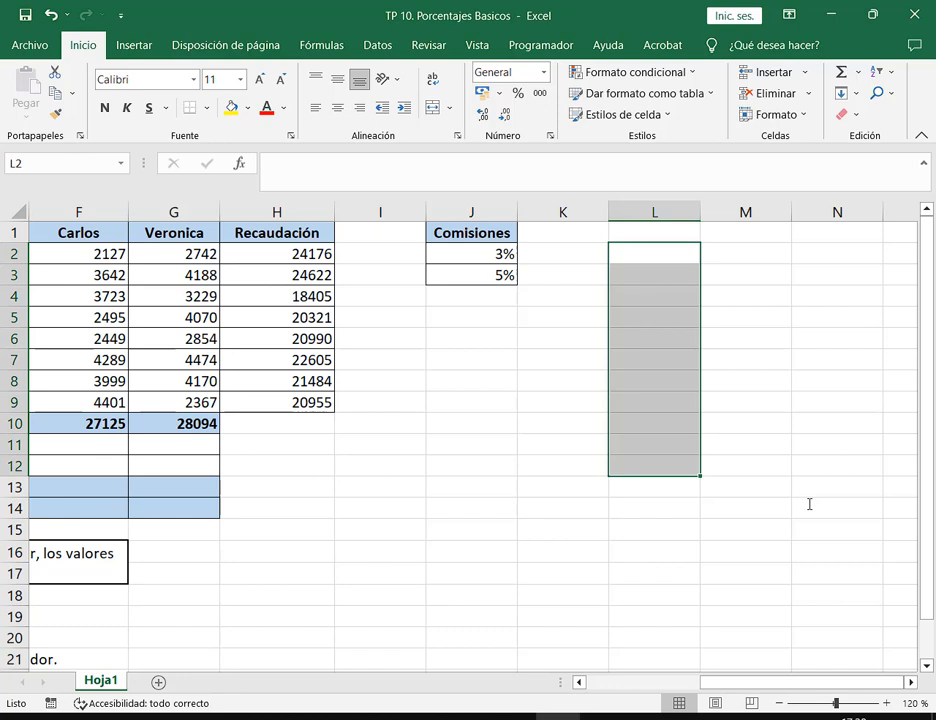
text(2)
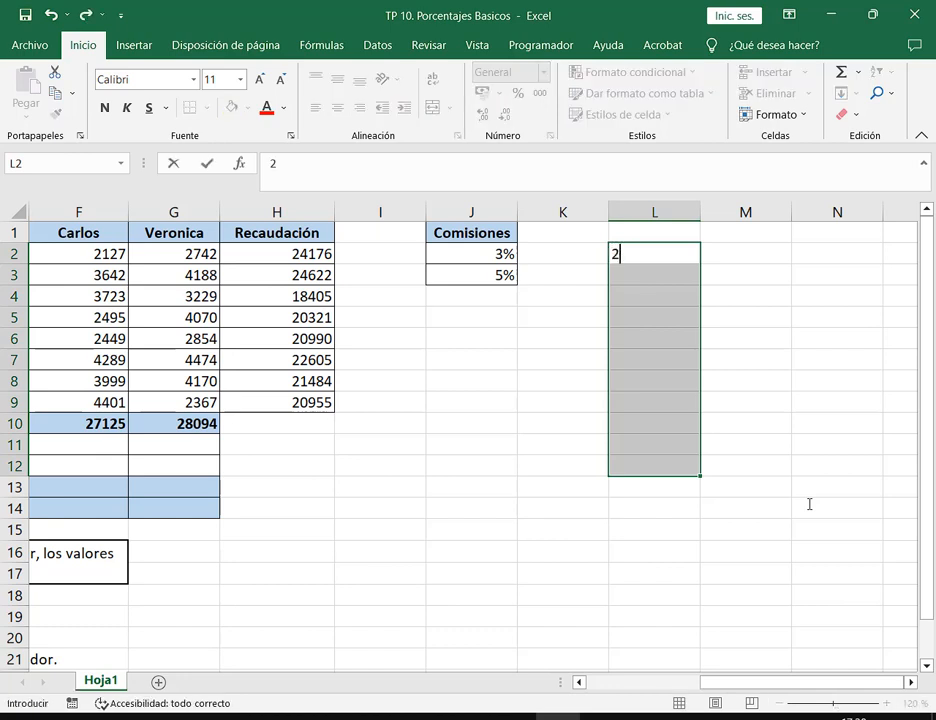
text(9/05/2023)
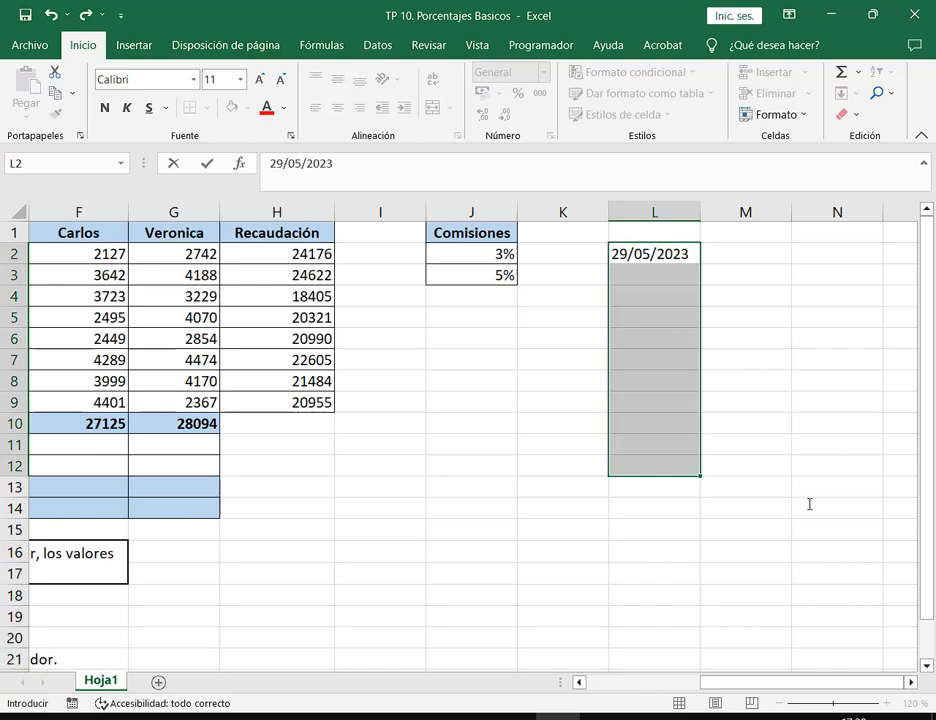
key(ctrl+Return)
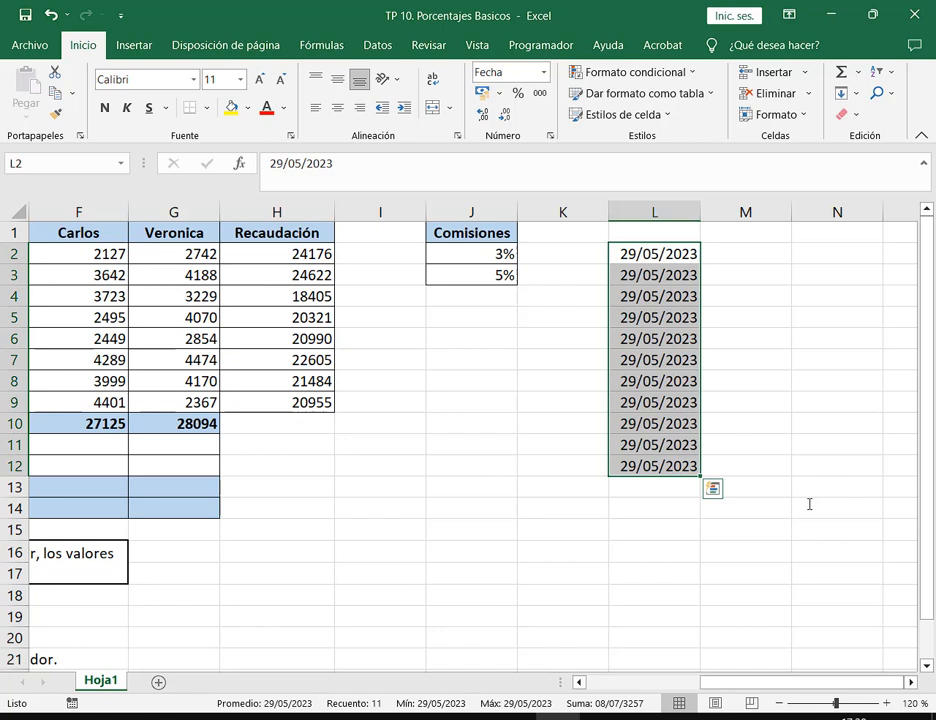
key(Delete)
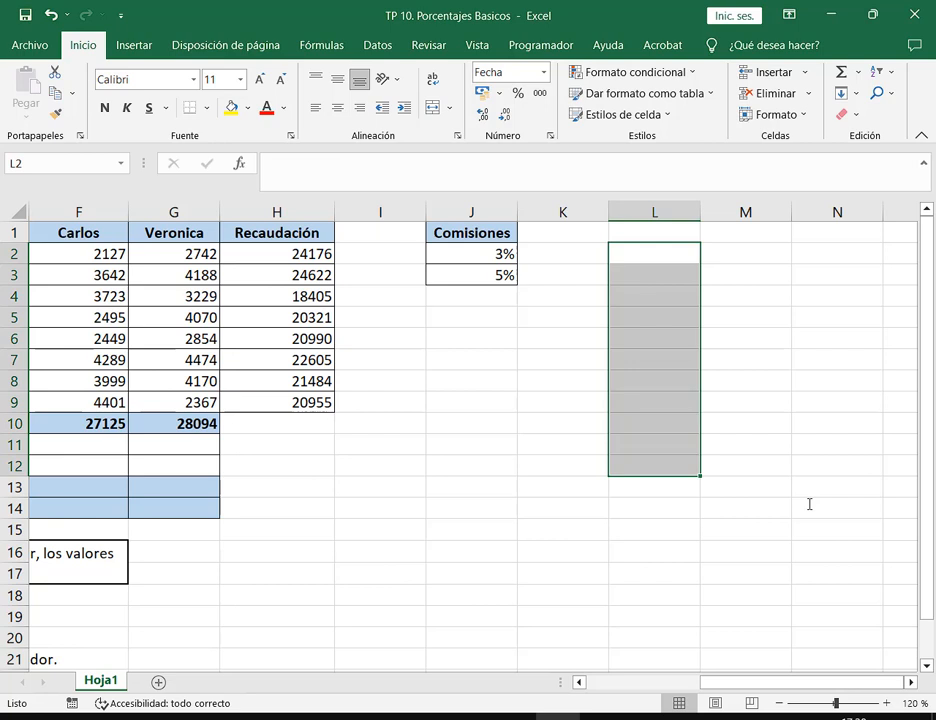
Fill J8:M15 with the text HOLA in a single entry, and clear the range again.
drag(441, 382, 735, 533)
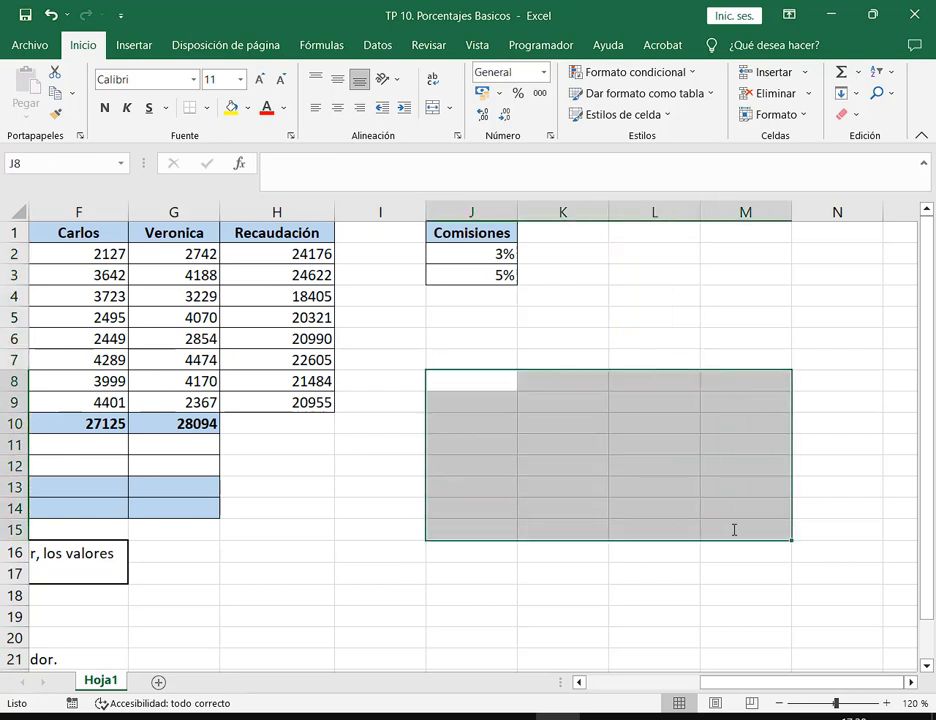
text(HOLA)
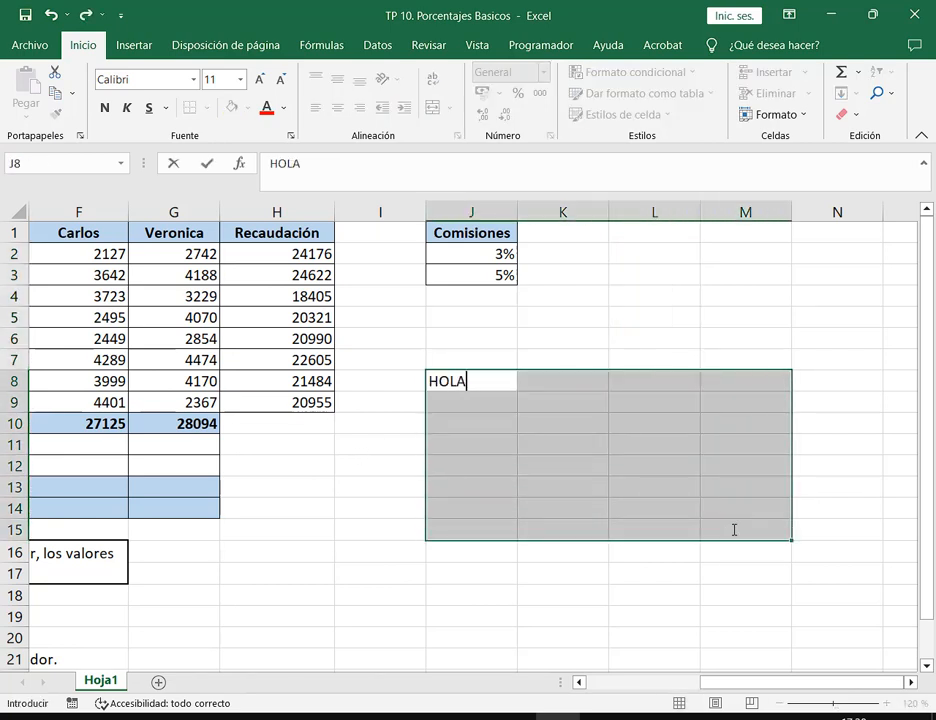
key(Escape)
drag(445, 385, 739, 528)
text(HOLA)
key(ctrl+Return)
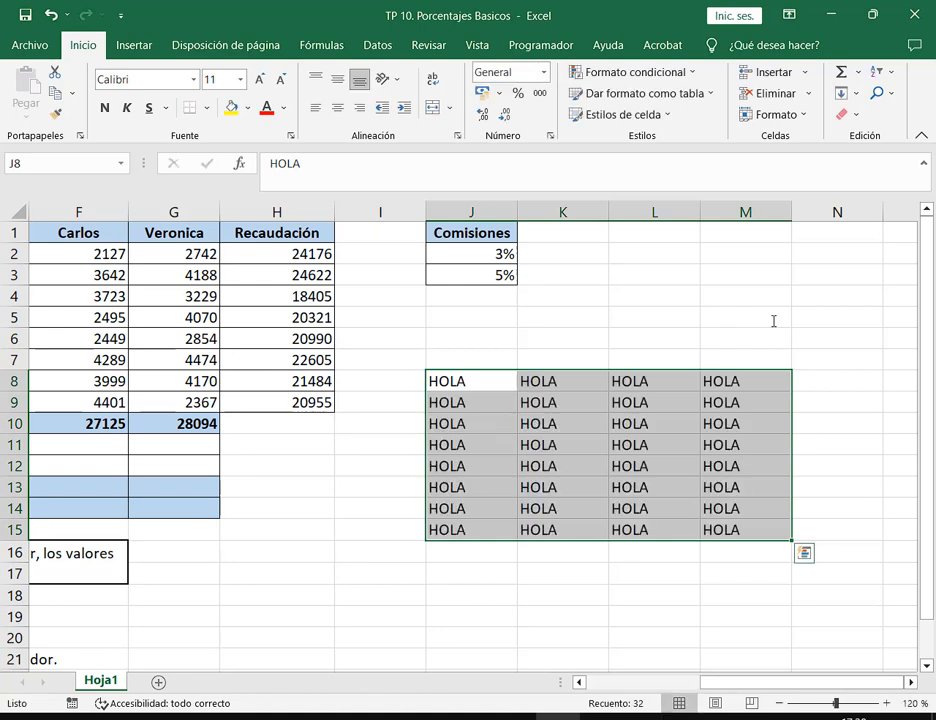
key(Delete)
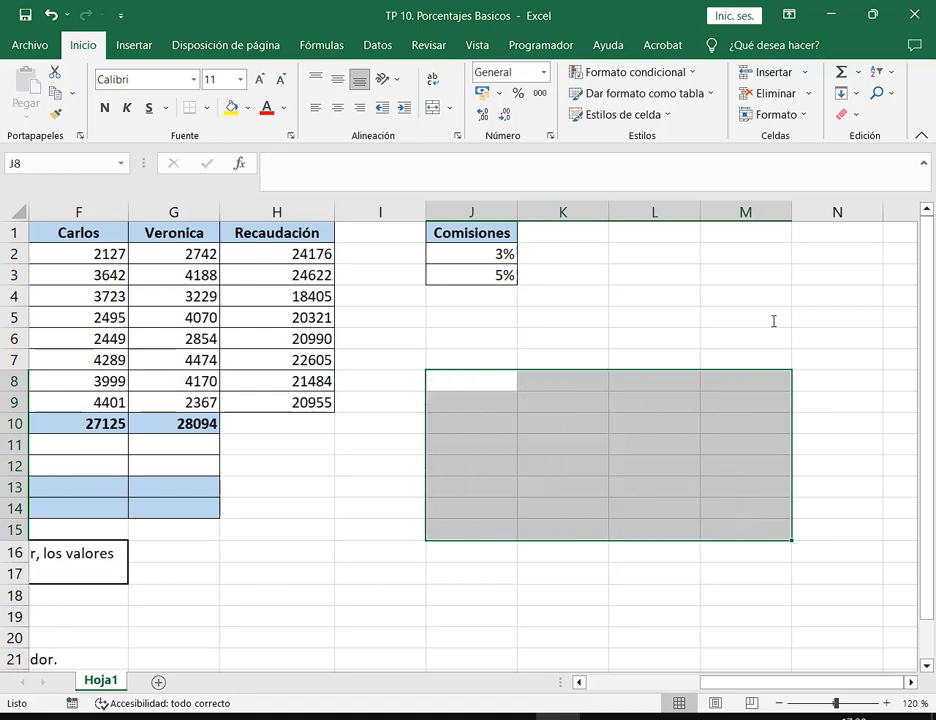
click(773, 321)
drag(804, 682, 645, 699)
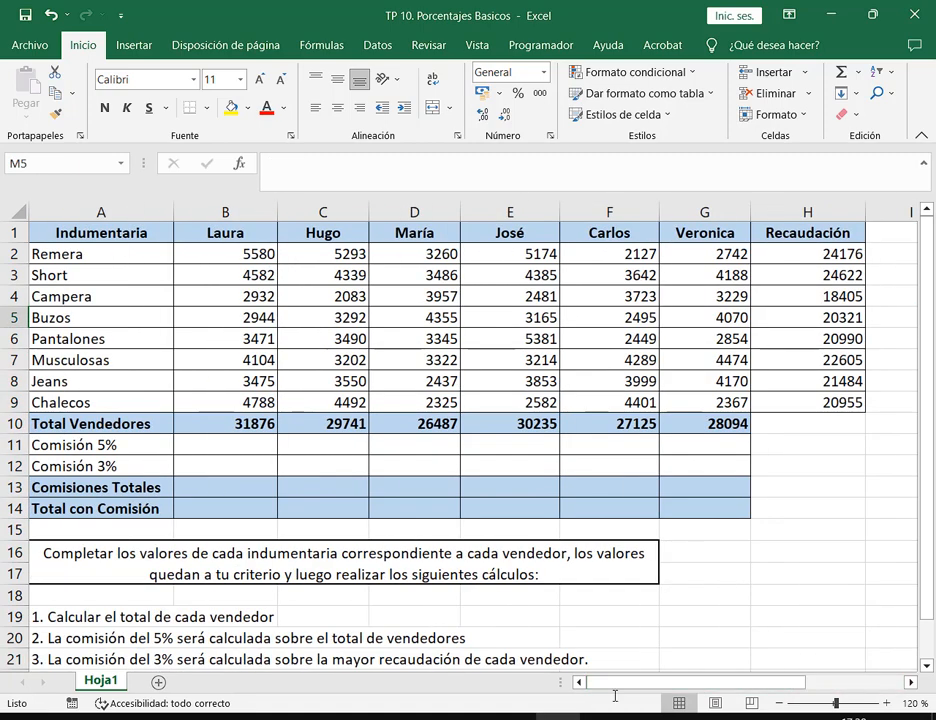
Review the sales values in B2:G9 and check that they are stored as fixed numbers.
click(240, 445)
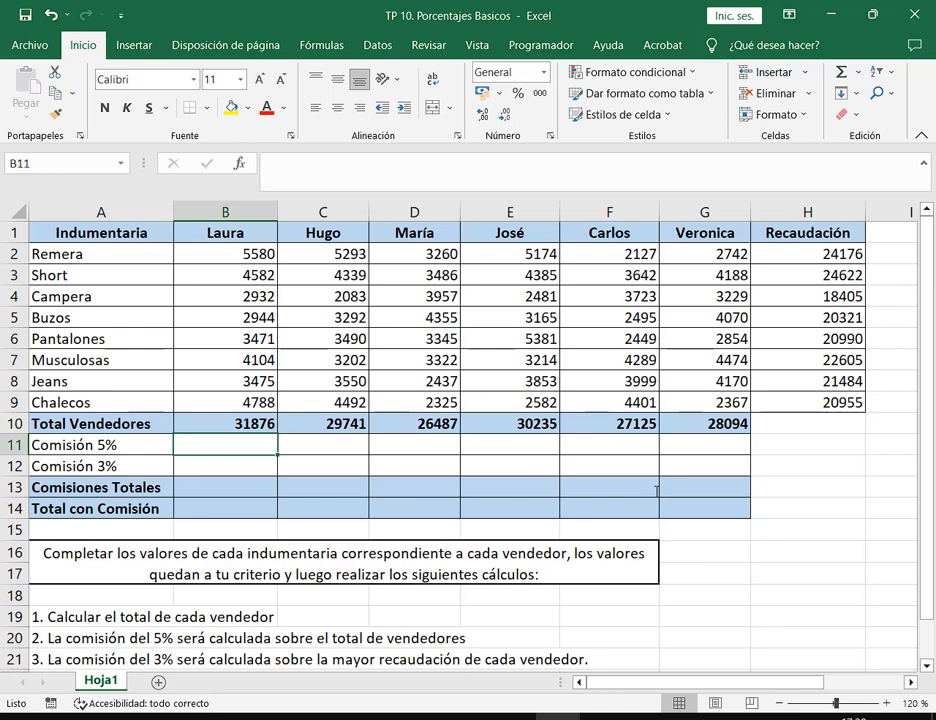
click(318, 253)
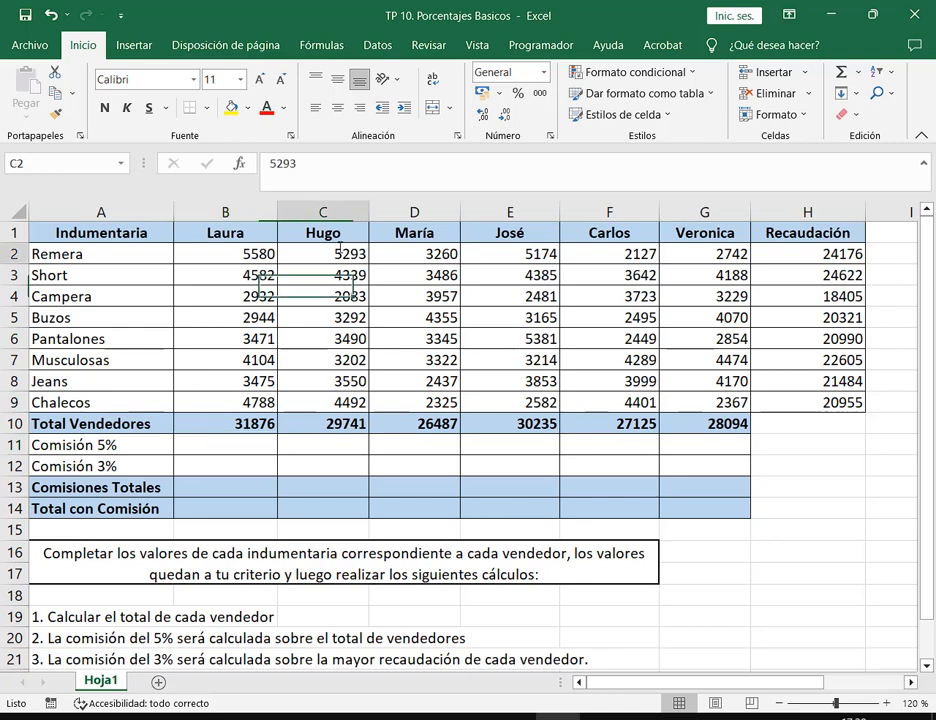
drag(243, 254, 737, 398)
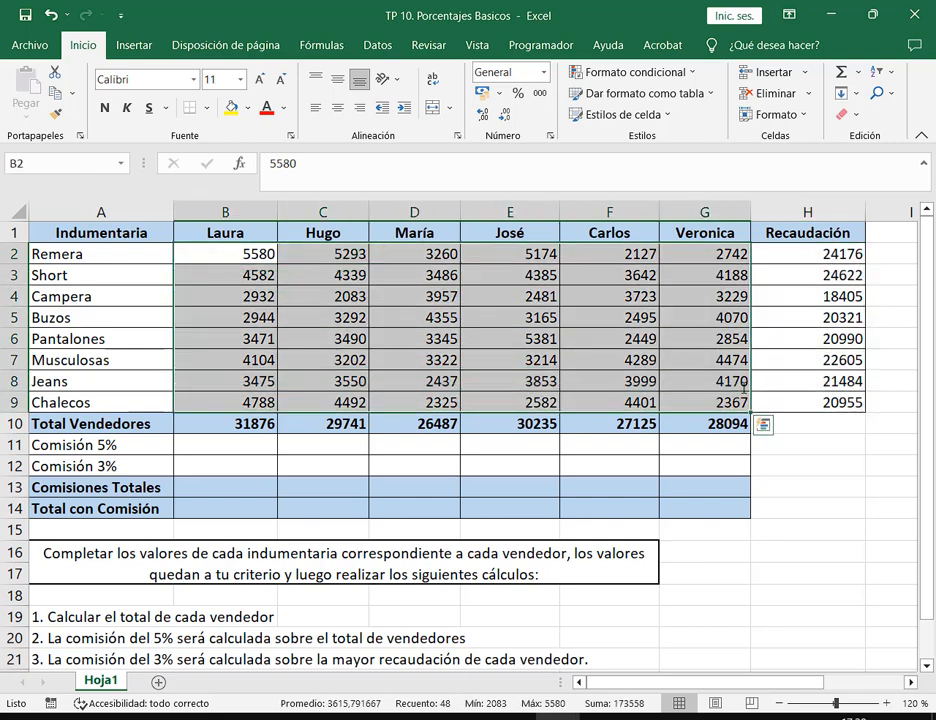
click(505, 318)
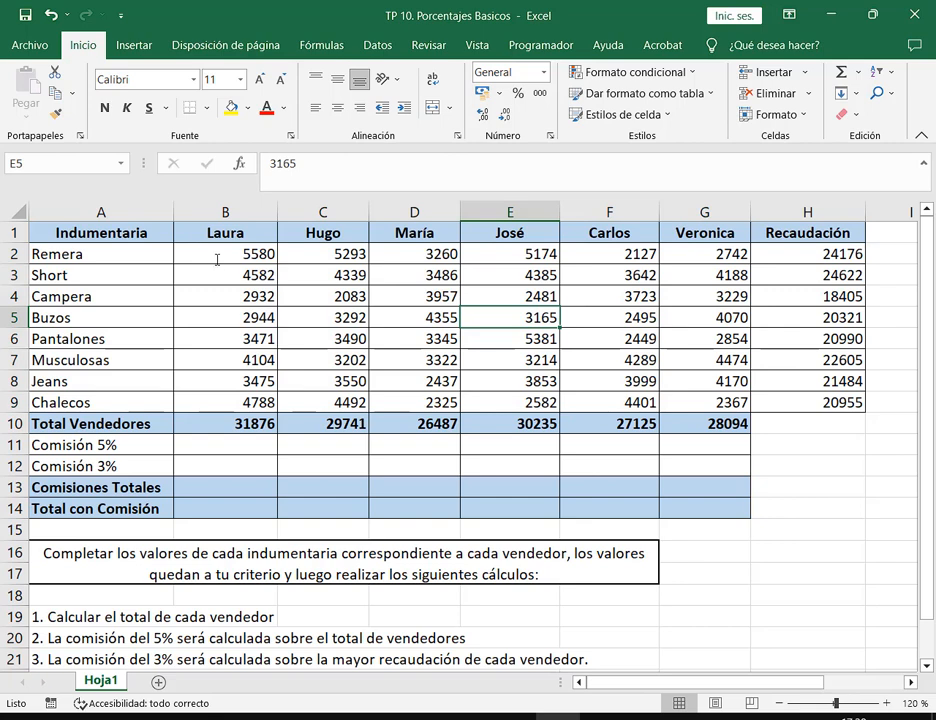
drag(218, 255, 683, 398)
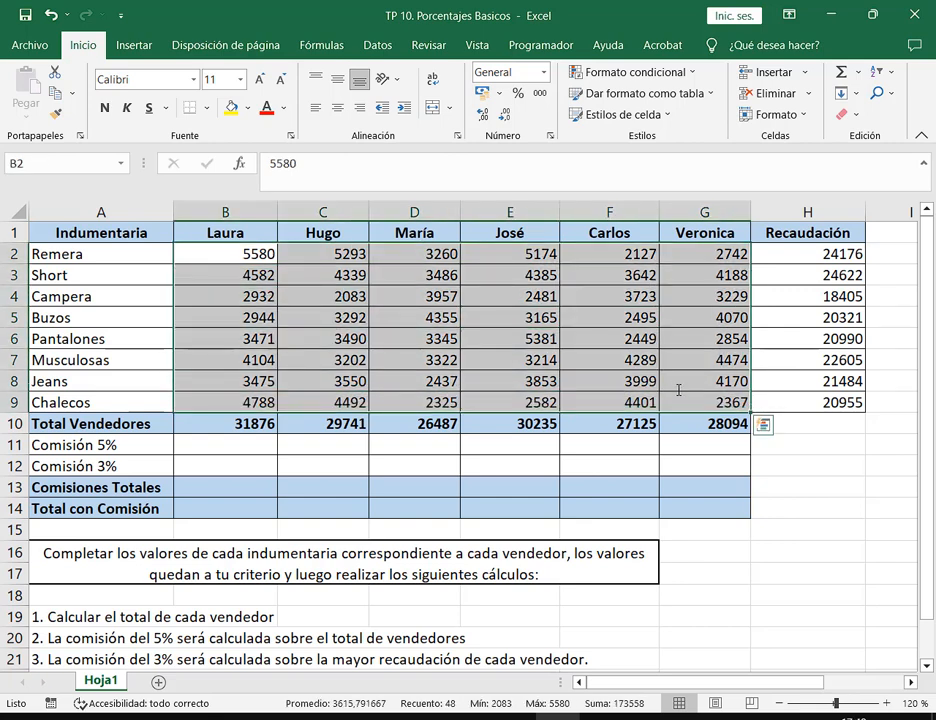
click(238, 443)
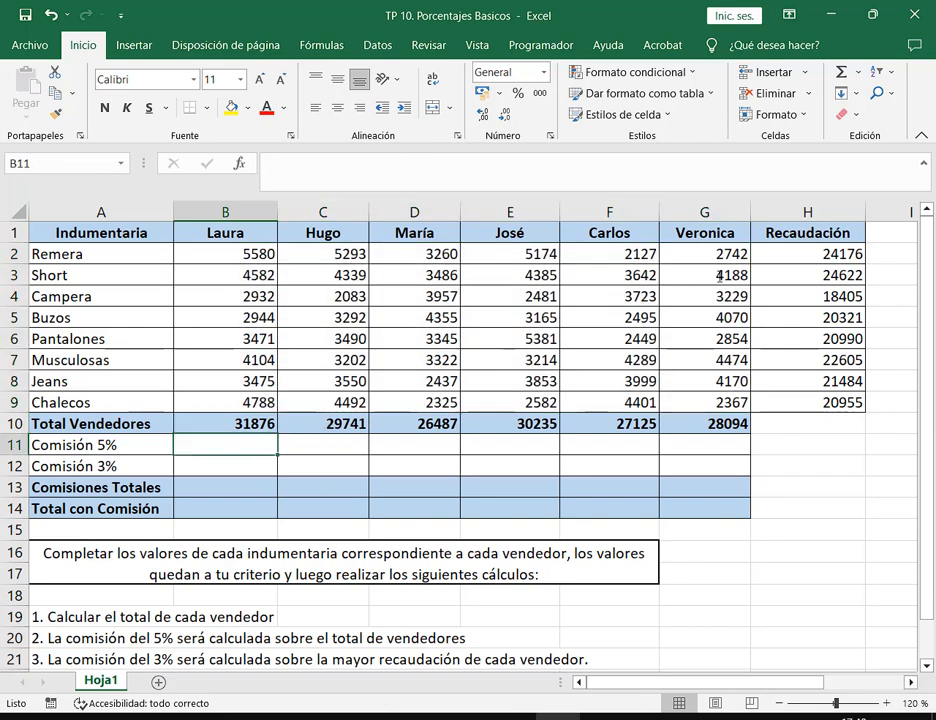
Copy B2:G9 and examine the available paste-values options without pasting.
drag(222, 252, 678, 403)
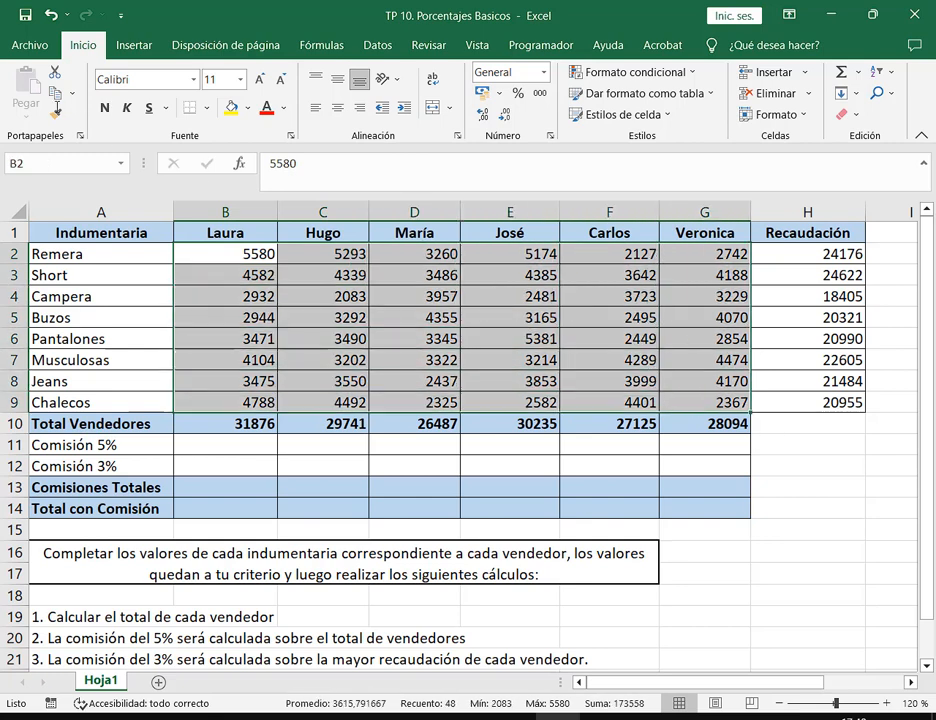
drag(2, 60, 92, 143)
drag(44, 84, 70, 107)
drag(87, 155, 62, 98)
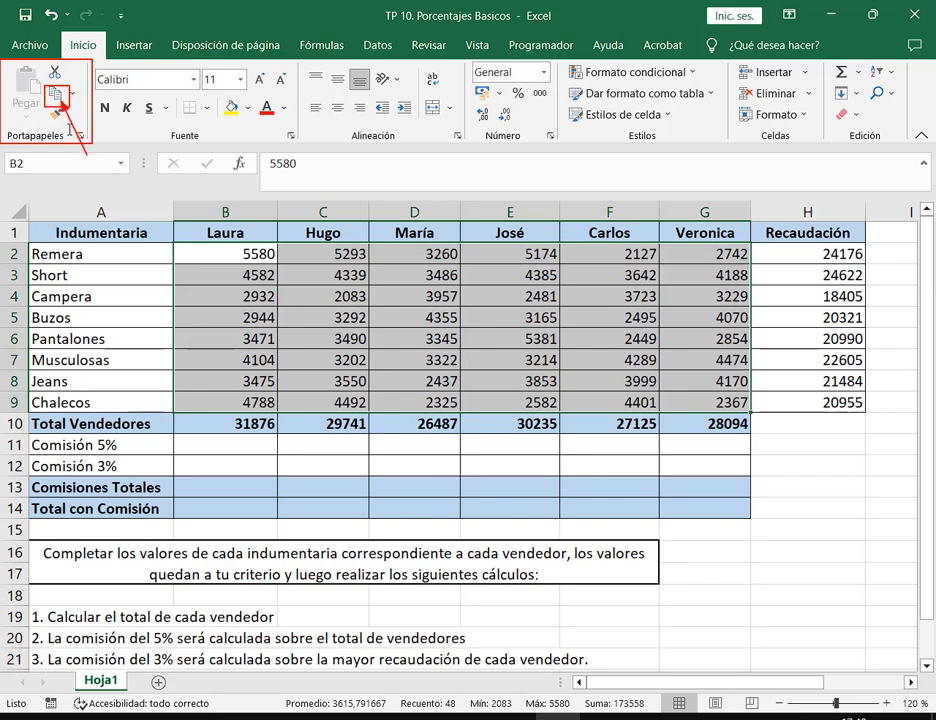
key(Escape)
click(55, 92)
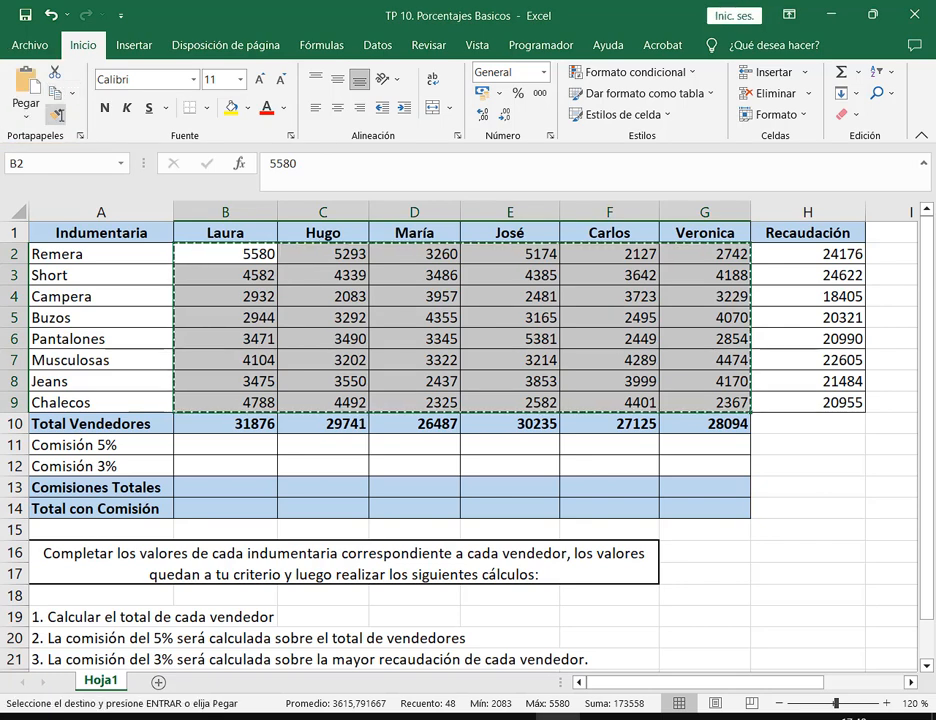
click(26, 110)
drag(7, 219, 116, 257)
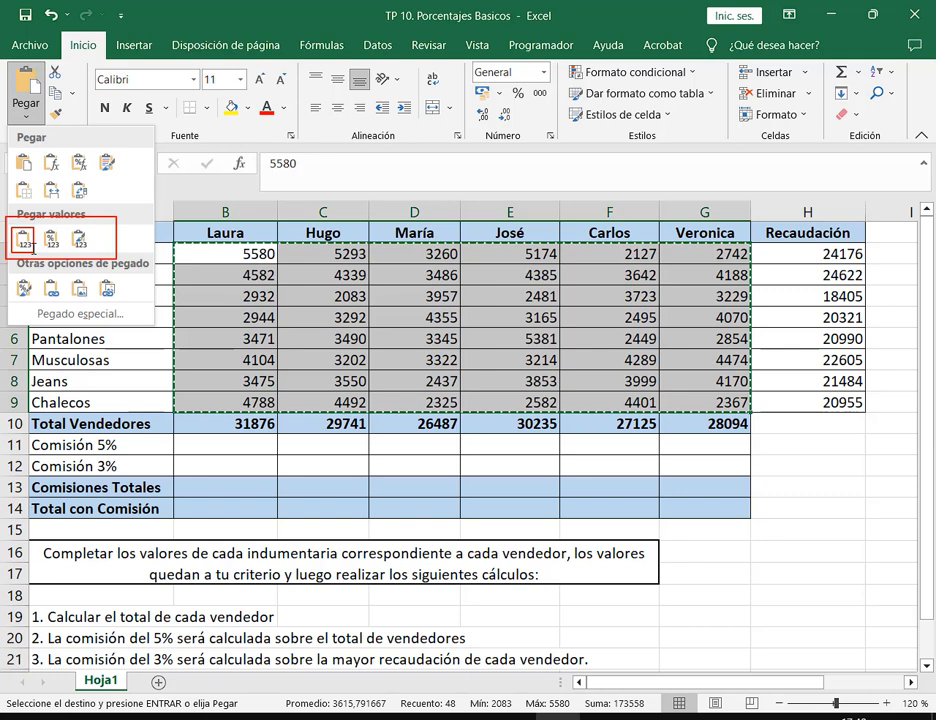
click(255, 489)
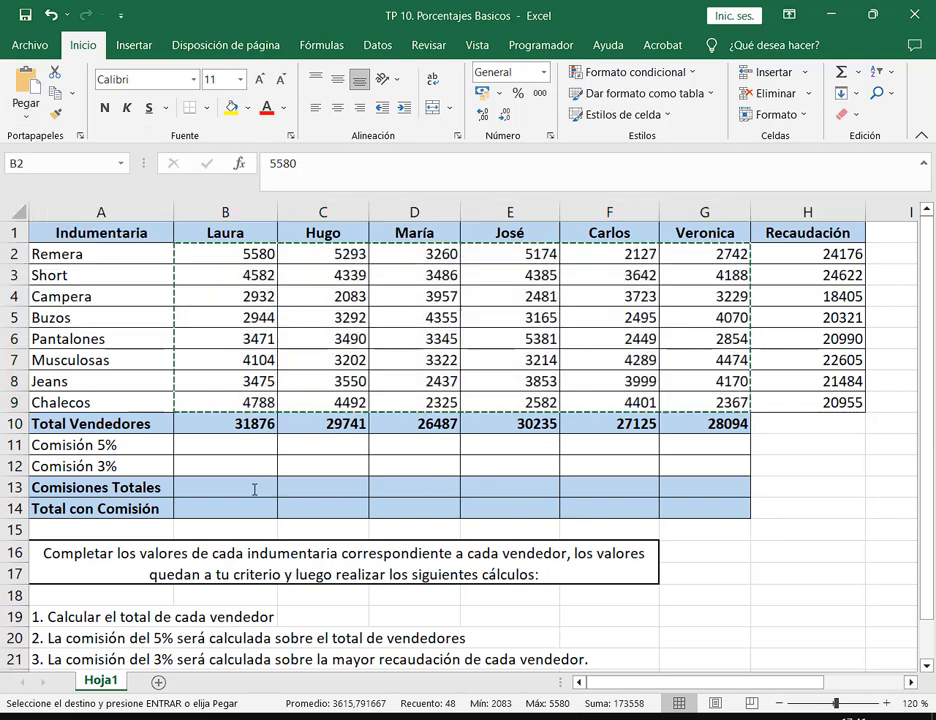
Cancel the pending copy of B2:G9 and start the 5% commission formula in B11 with a reference to B10.
click(220, 443)
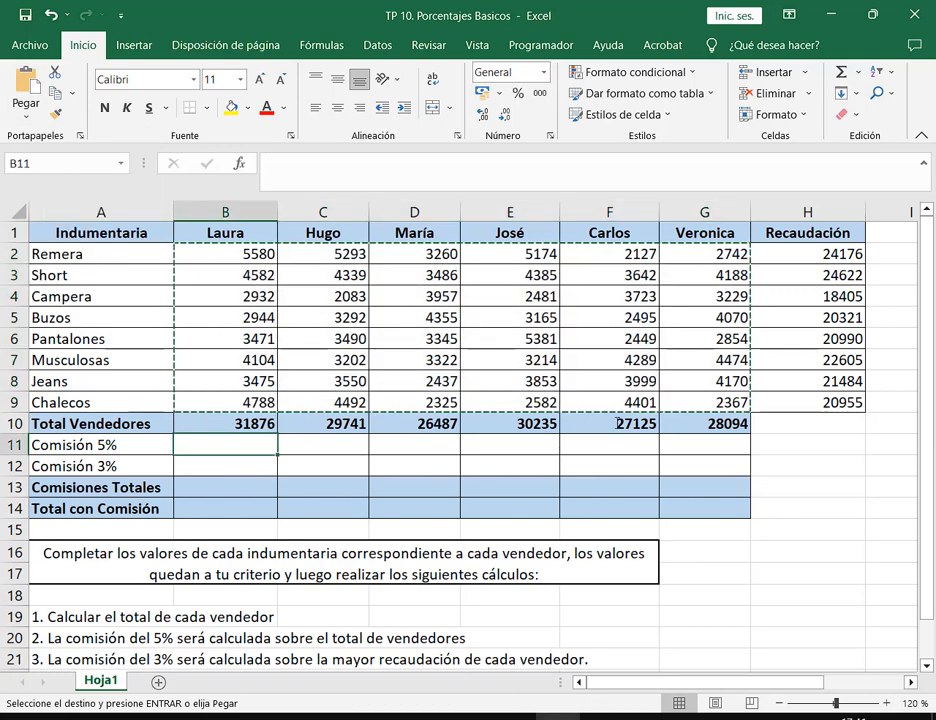
key(Escape)
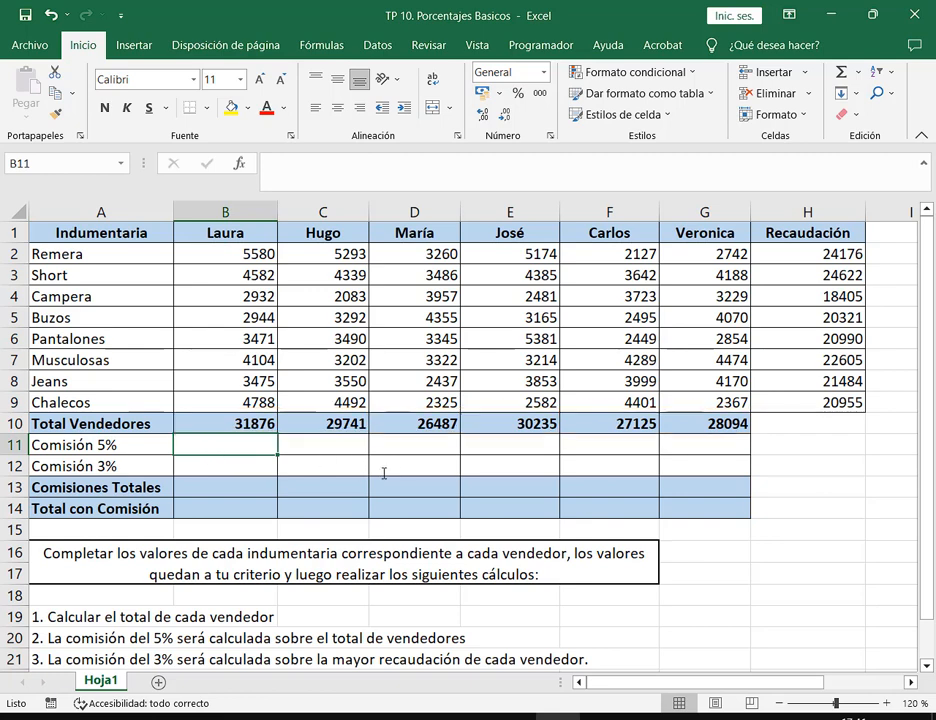
text(=)
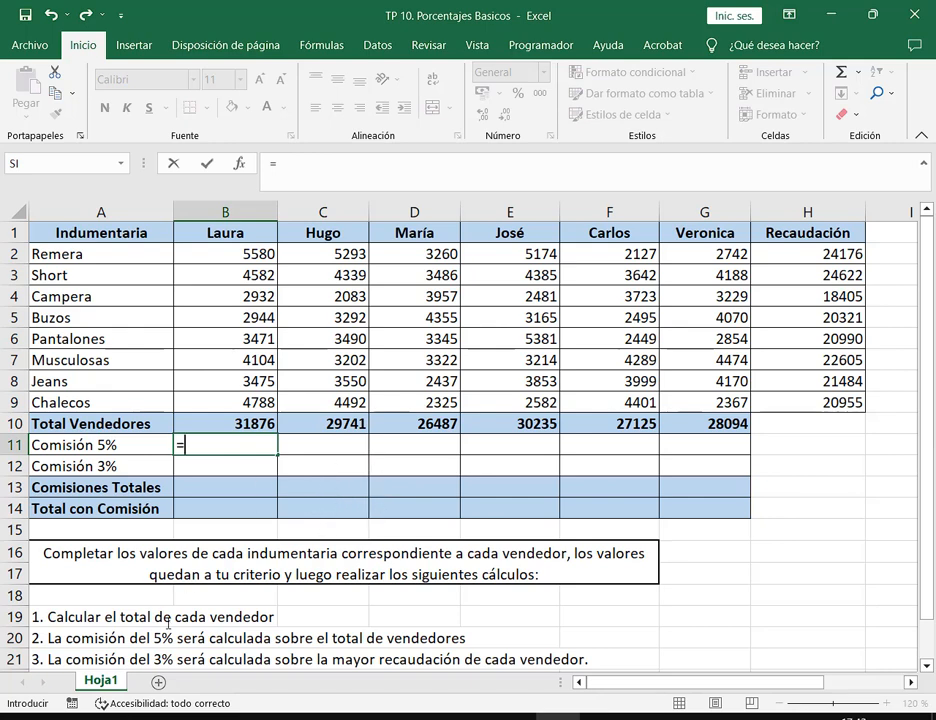
click(235, 423)
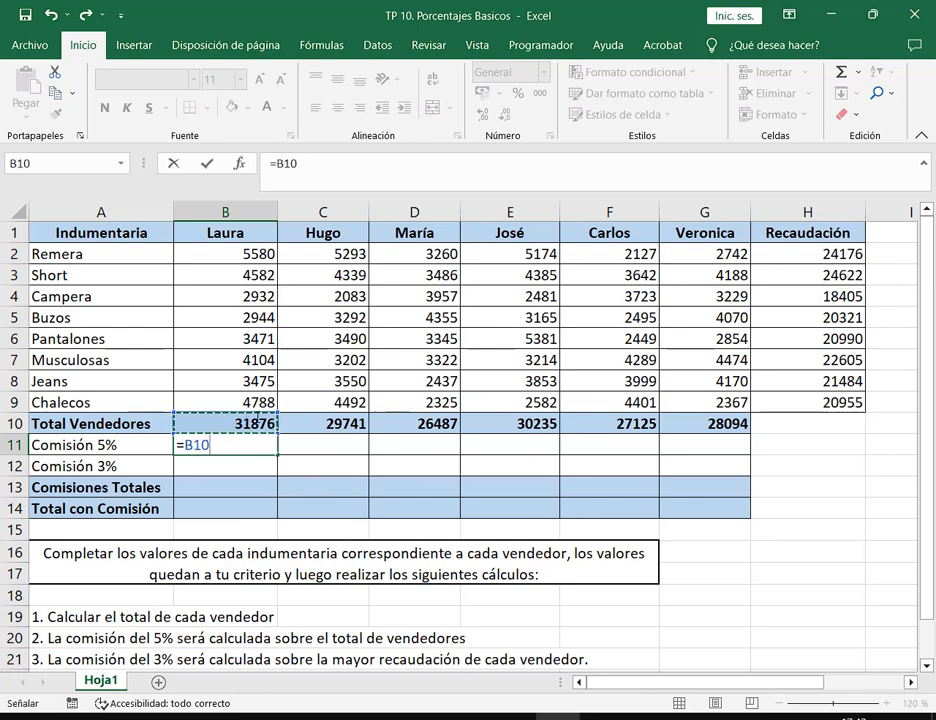
click(912, 682)
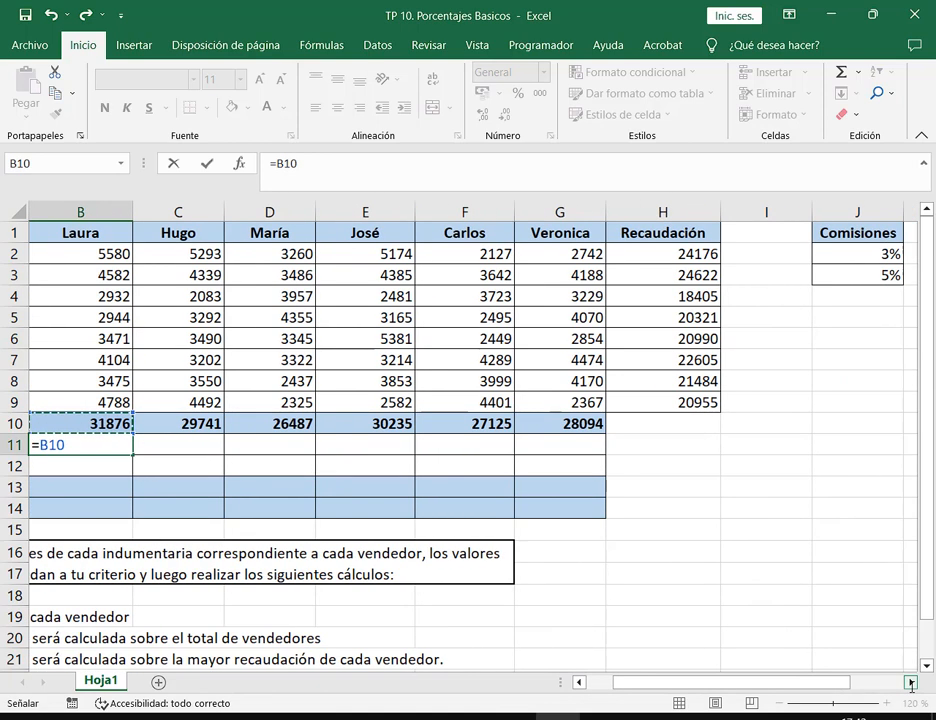
click(912, 682)
drag(769, 682, 731, 682)
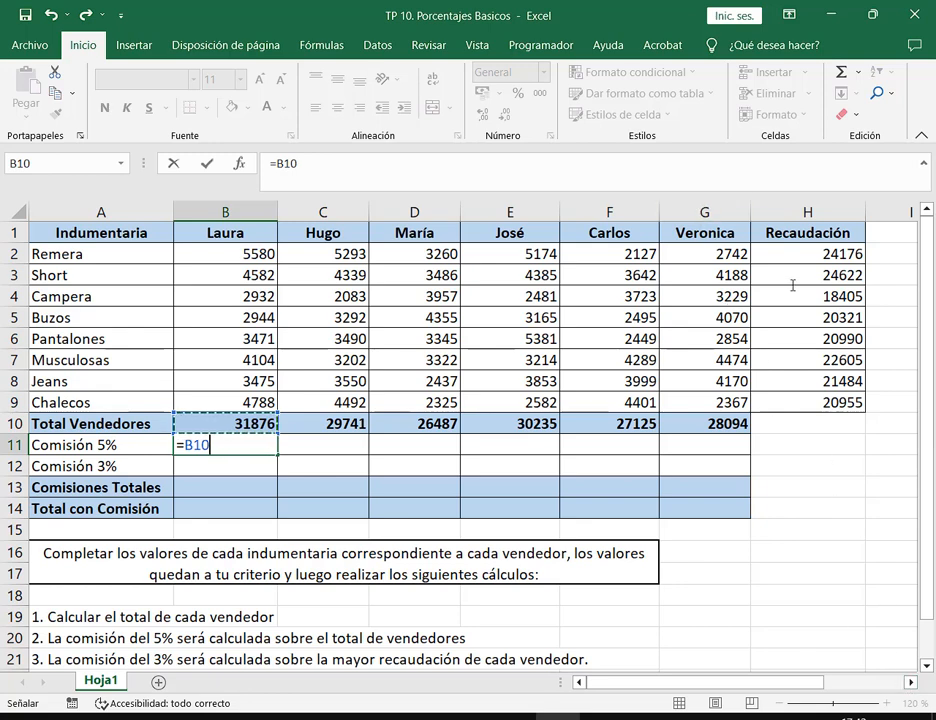
click(911, 682)
click(911, 682)
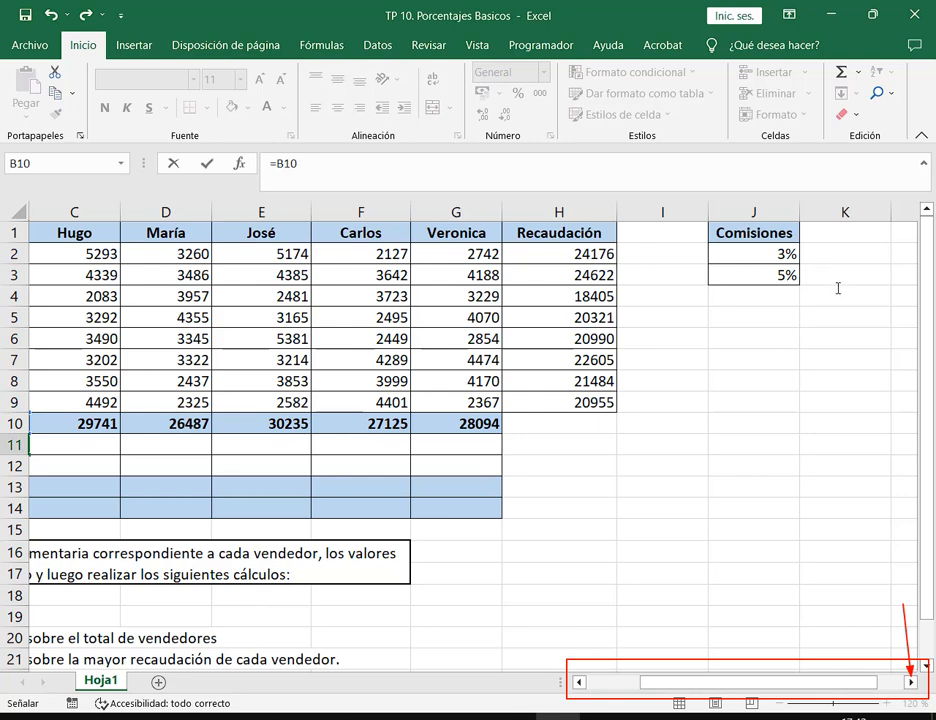
click(760, 254)
drag(784, 673, 690, 673)
click(220, 441)
key(BackSpace)
key(BackSpace)
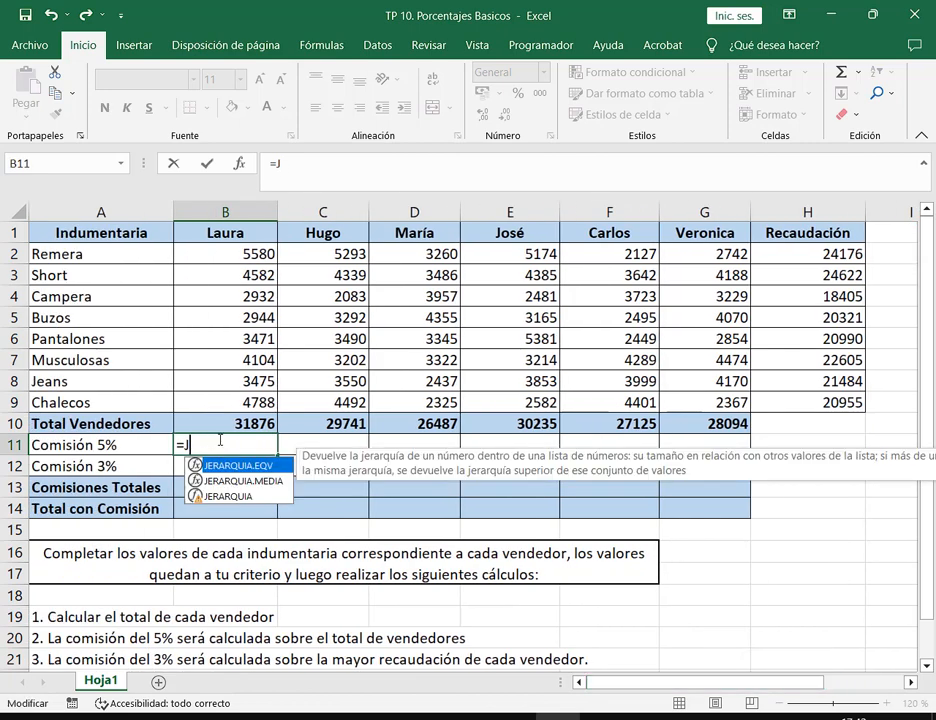
Build the formula =B10*J3 in B11, multiplying the seller's total by the 5% rate.
click(197, 424)
text(*)
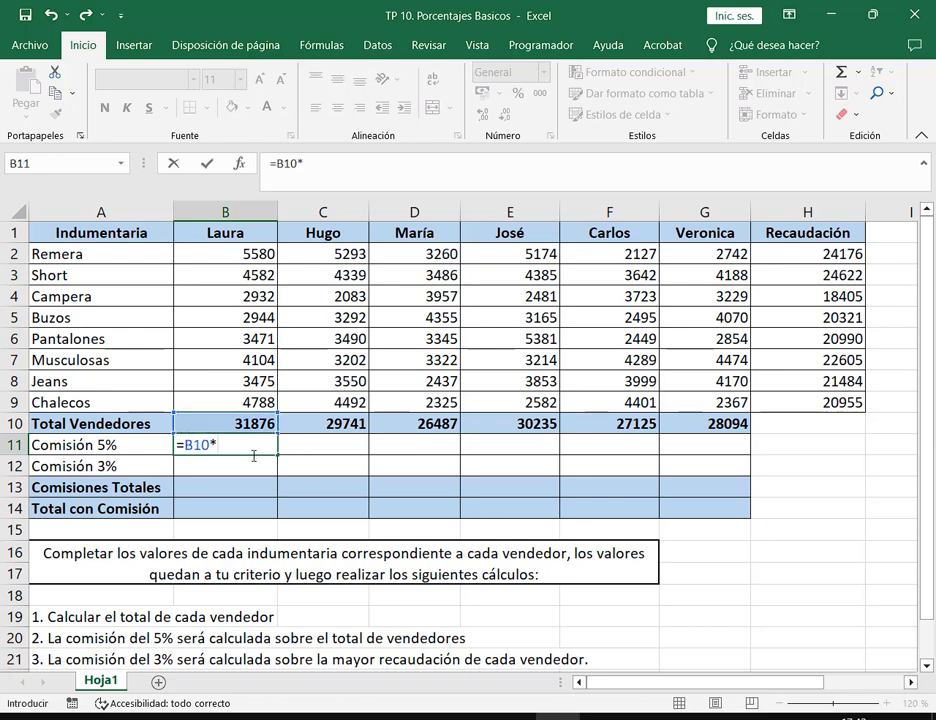
click(911, 681)
click(911, 681)
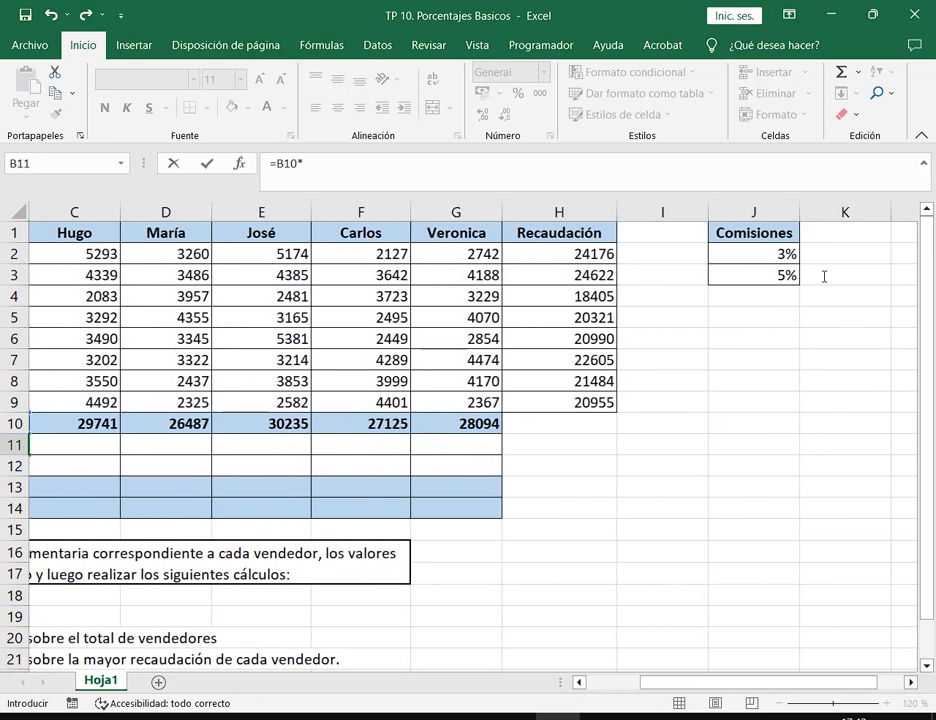
click(777, 274)
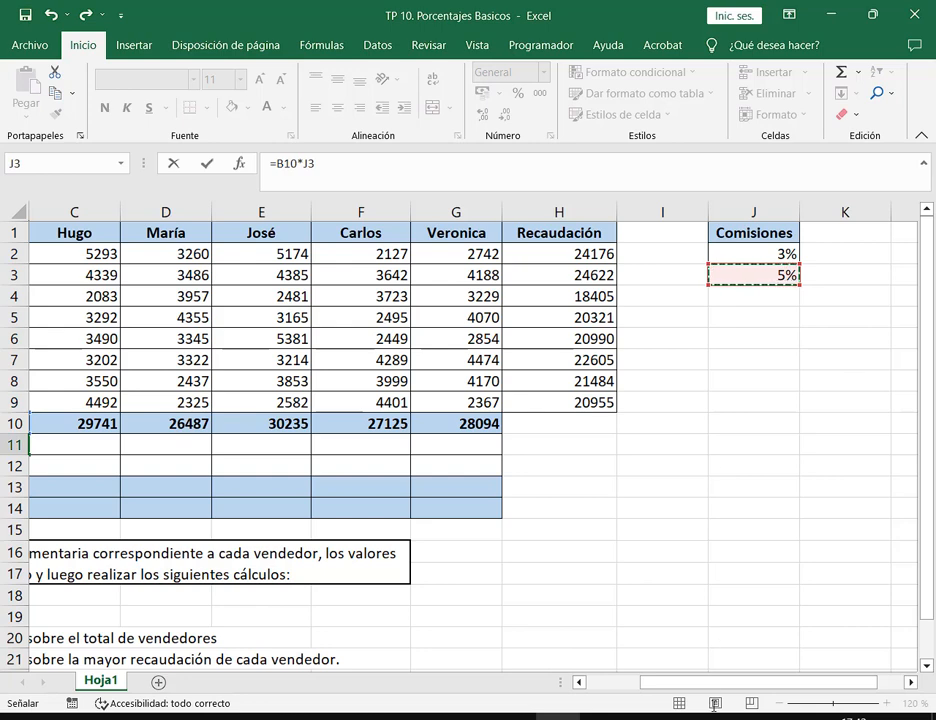
Make the rate reference absolute so that B11 holds =B10*$J$3, and confirm the formula.
drag(706, 683, 652, 683)
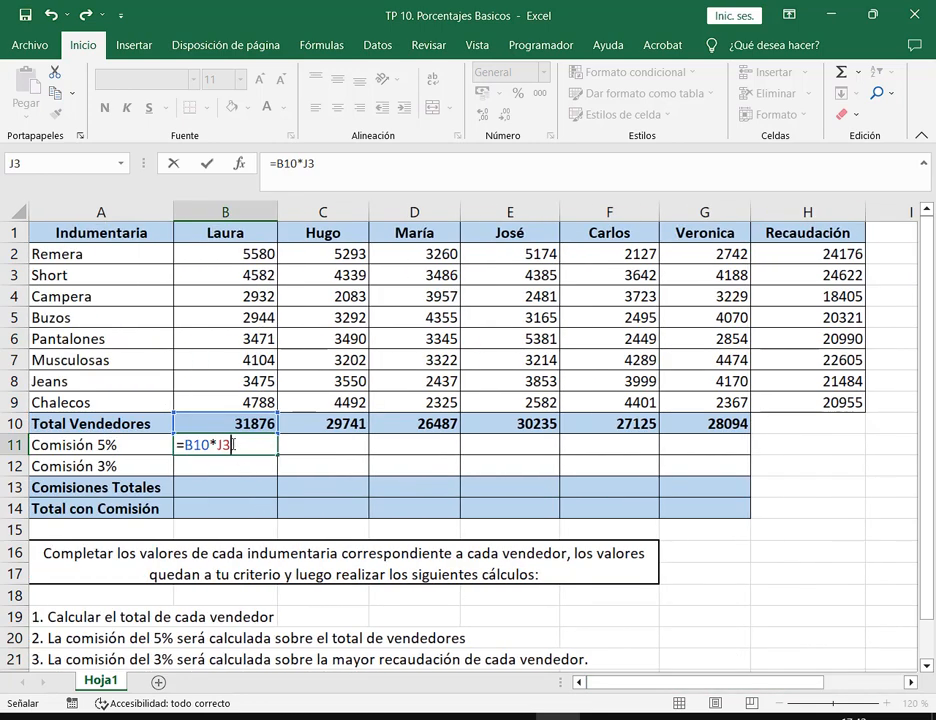
key(F2)
key(Left)
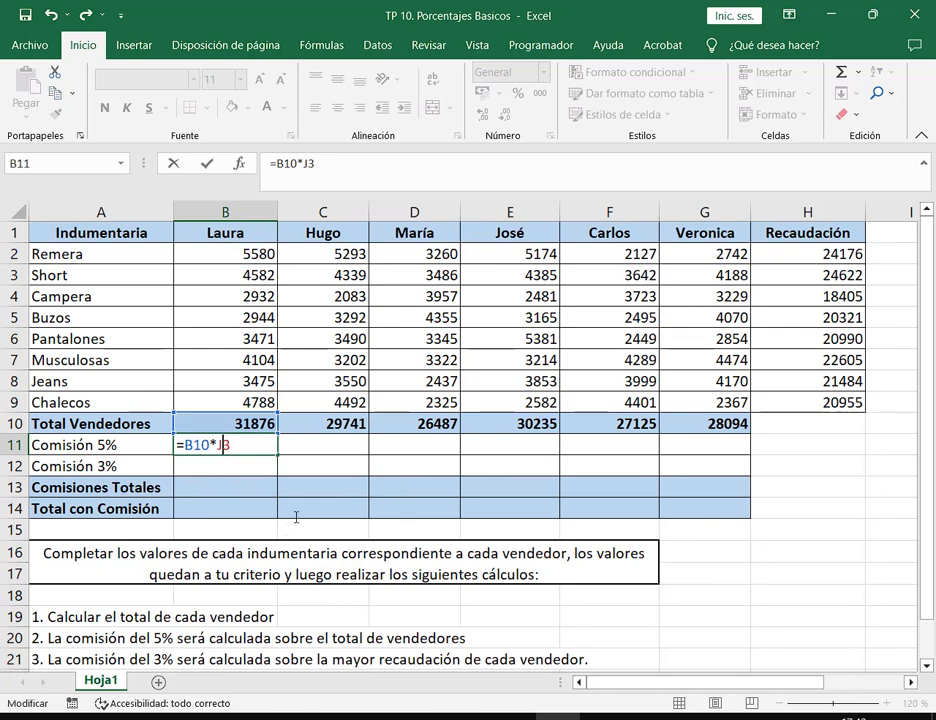
mouse_move(275, 435)
mouse_down()
mouse_move(520, 455)
mouse_move(752, 457)
mouse_up()
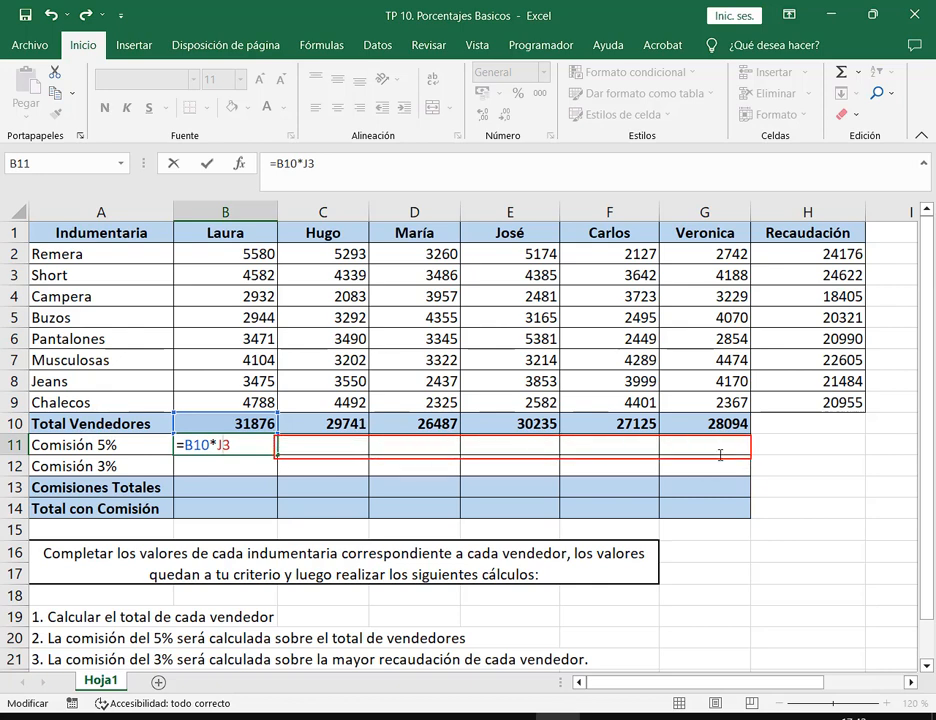
drag(285, 445, 483, 446)
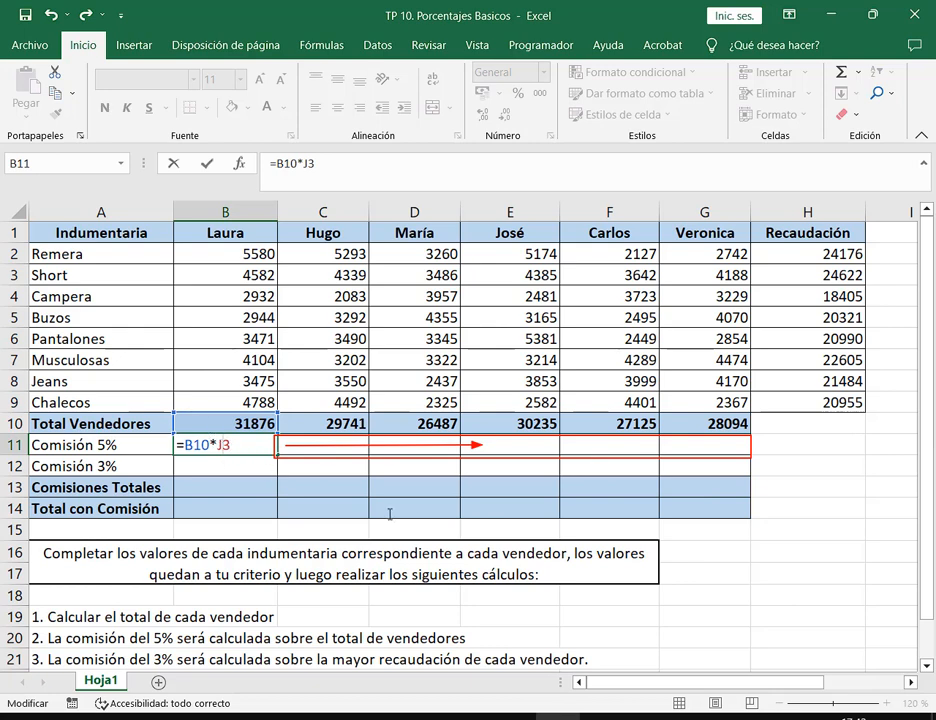
key(Escape)
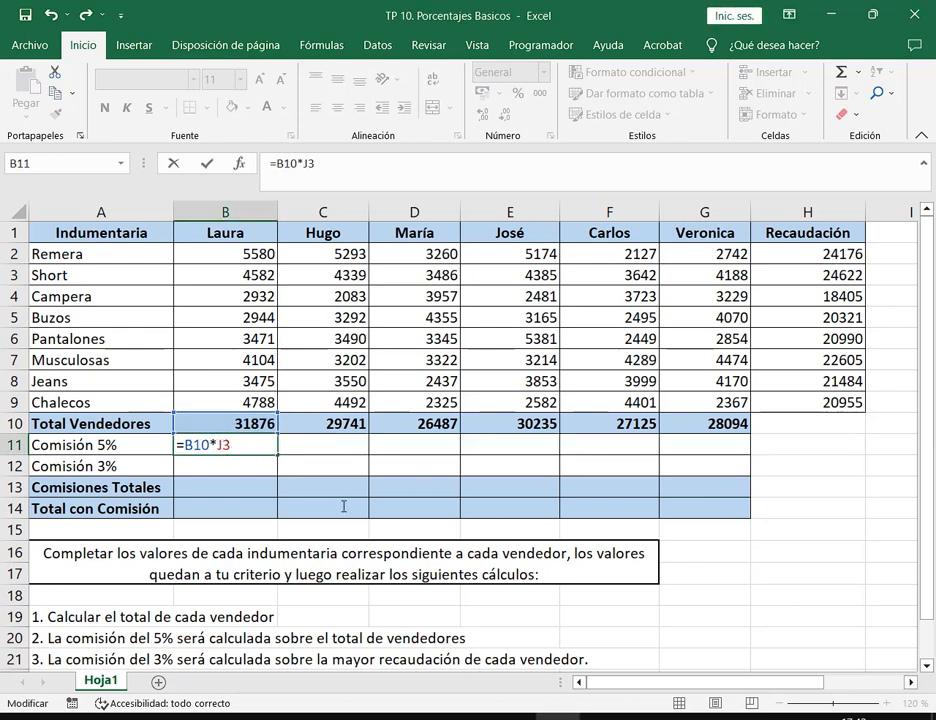
key(F4)
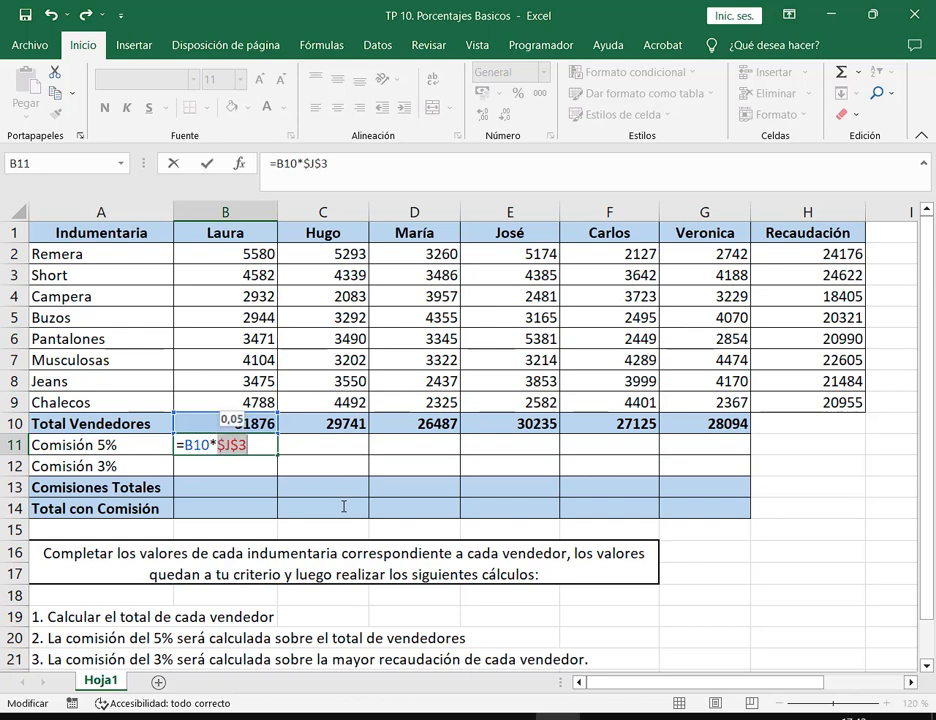
key(Return)
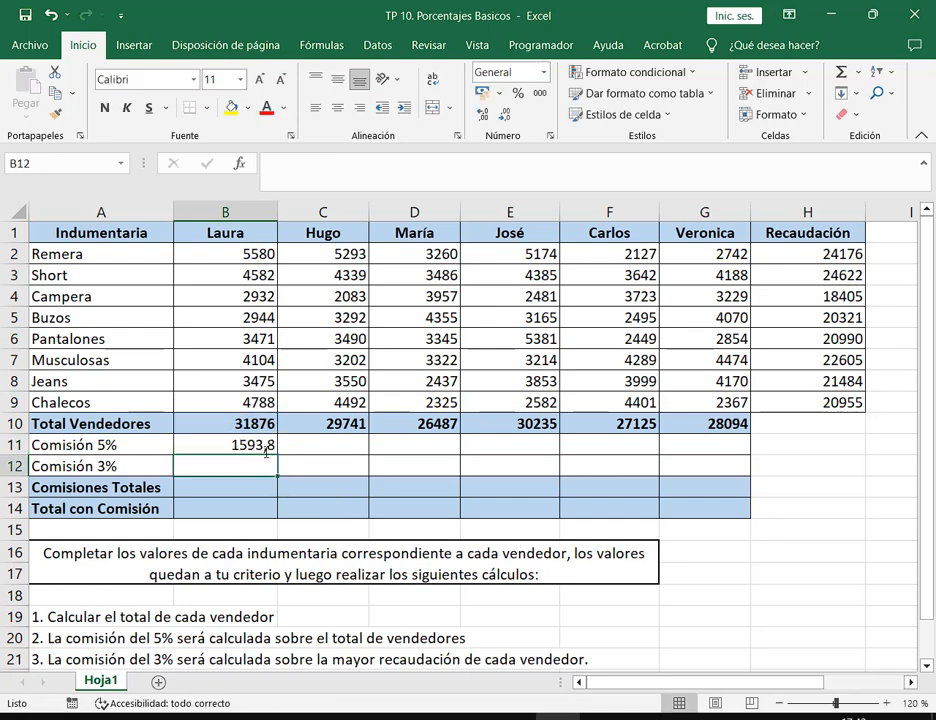
Check the 5% rate in J3 and fill the B11 commission formula across to G11.
key(Up)
drag(787, 690, 840, 690)
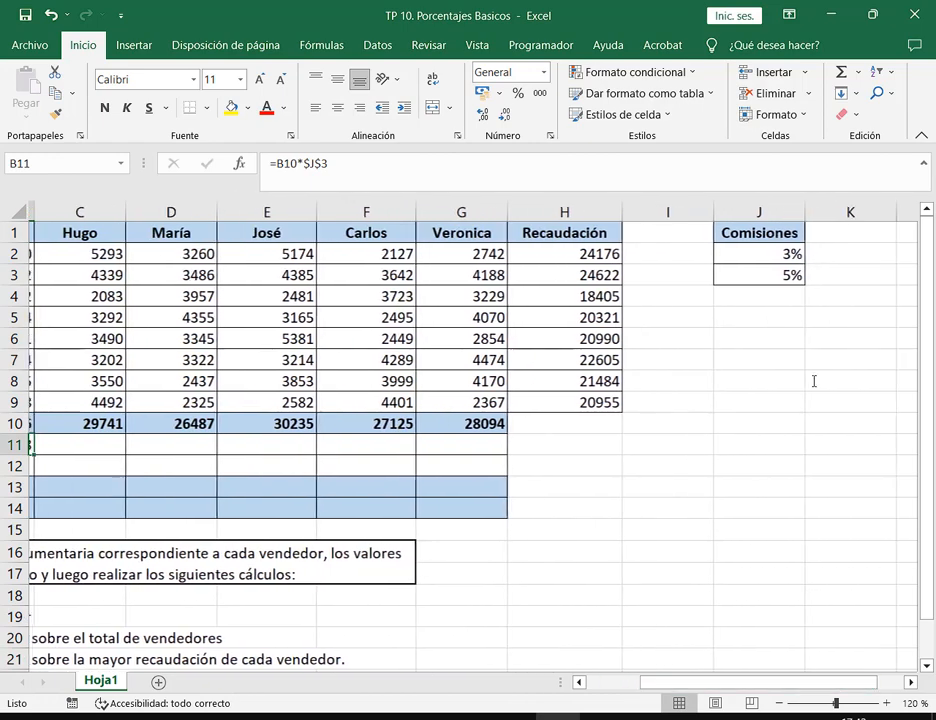
click(785, 275)
drag(742, 686, 690, 686)
click(228, 445)
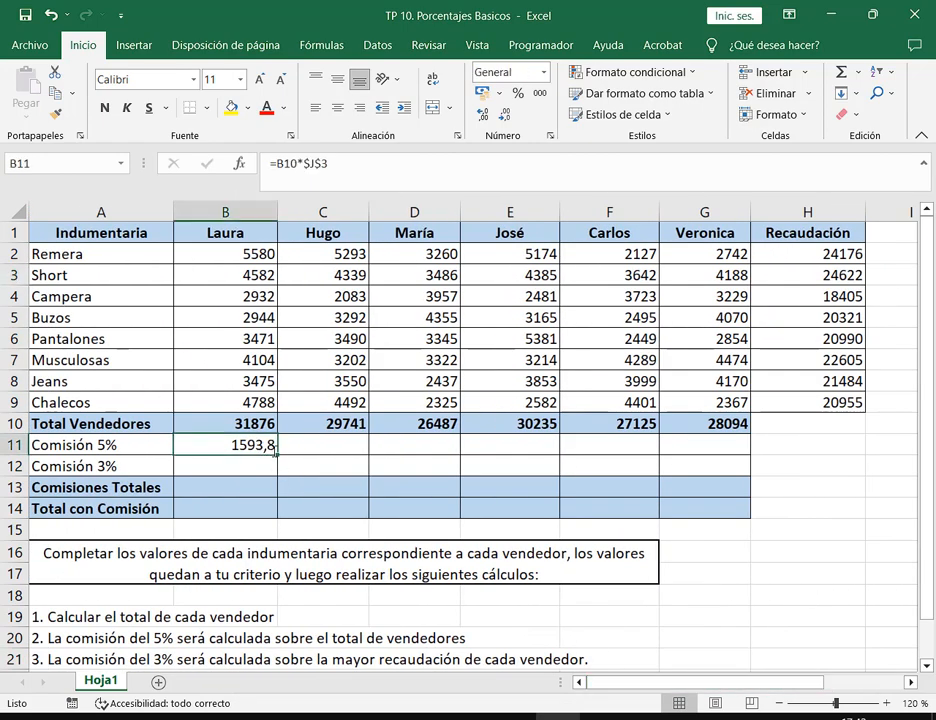
drag(277, 454, 706, 457)
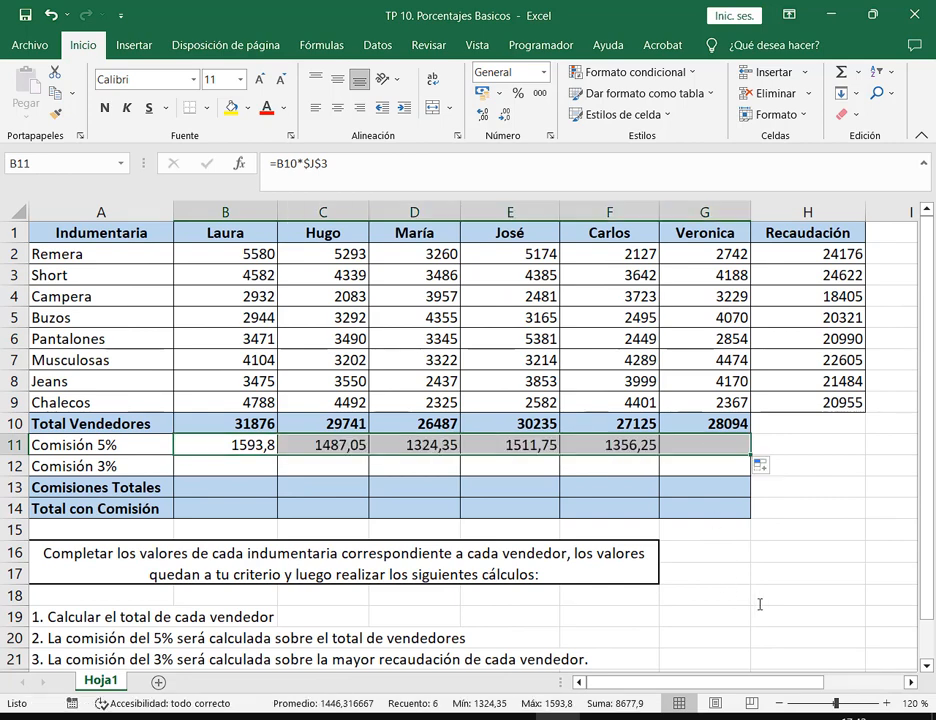
Review the commission formulas in C11:G11, comparing the relative total reference with the absolute rate reference.
double_click(341, 445)
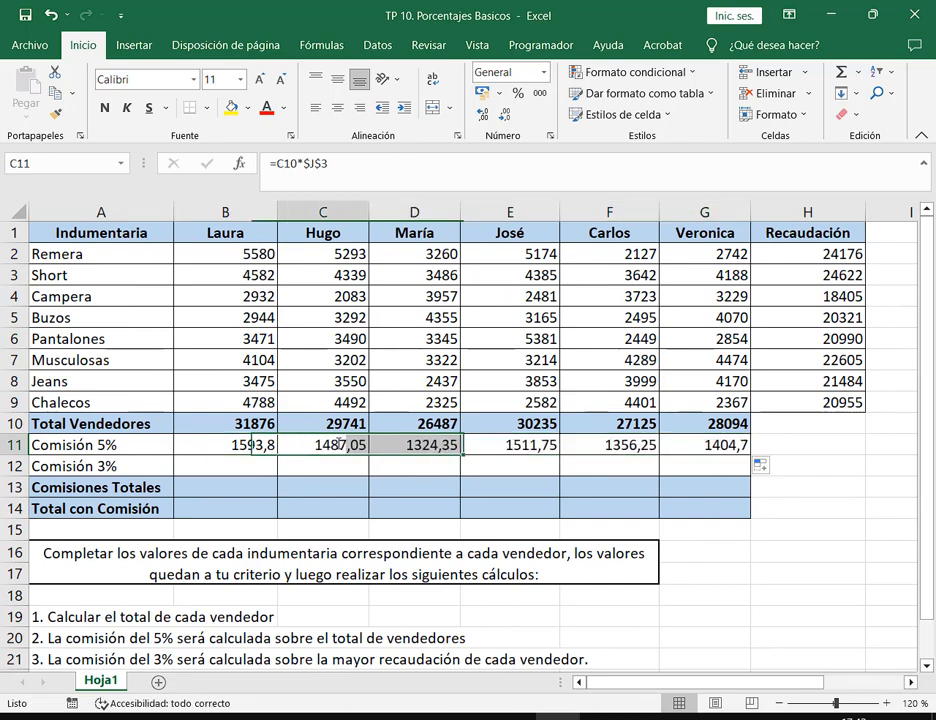
click(435, 447)
double_click(440, 445)
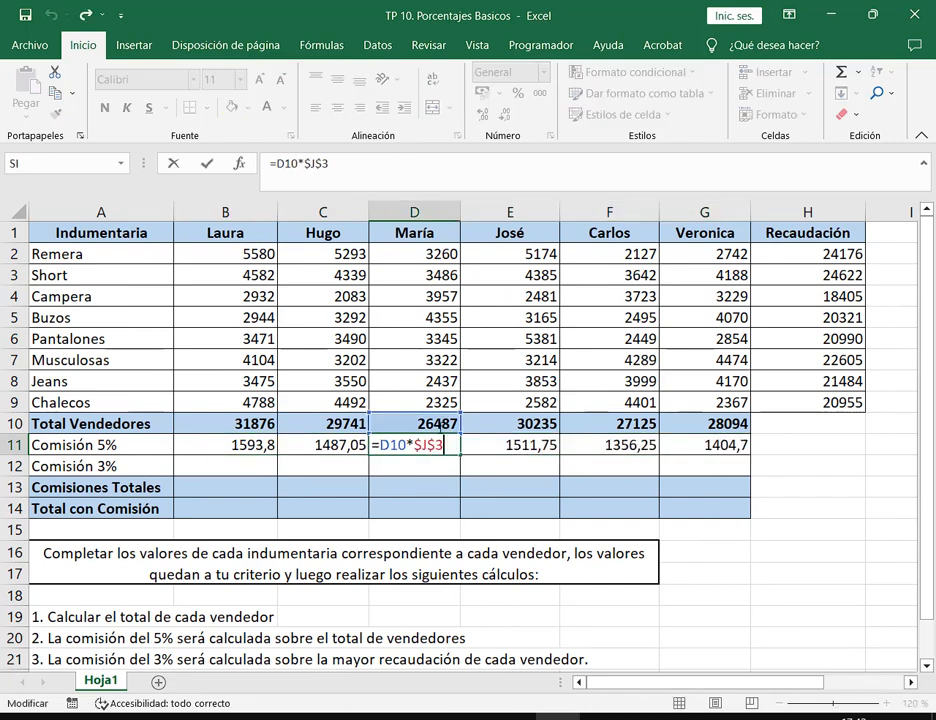
click(510, 445)
double_click(533, 440)
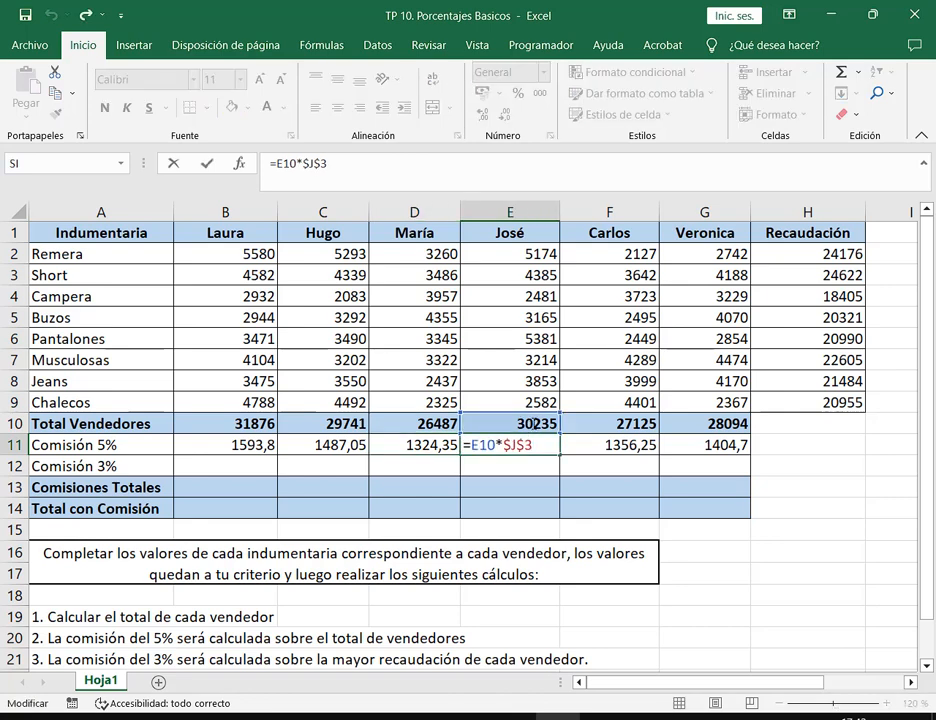
key(Escape)
double_click(610, 445)
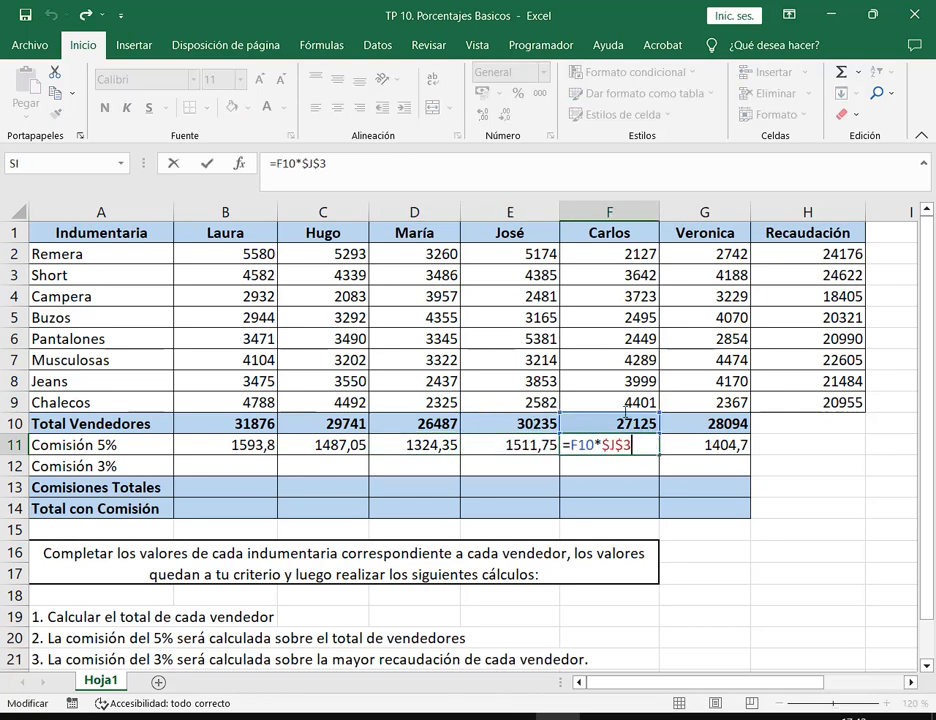
click(705, 445)
key(F2)
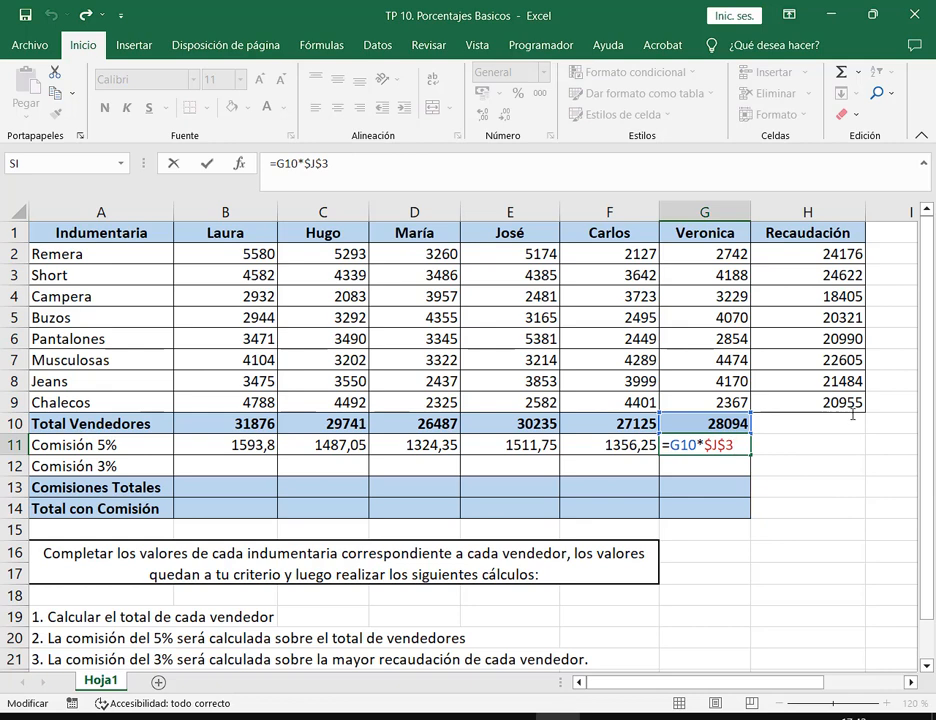
key(Escape)
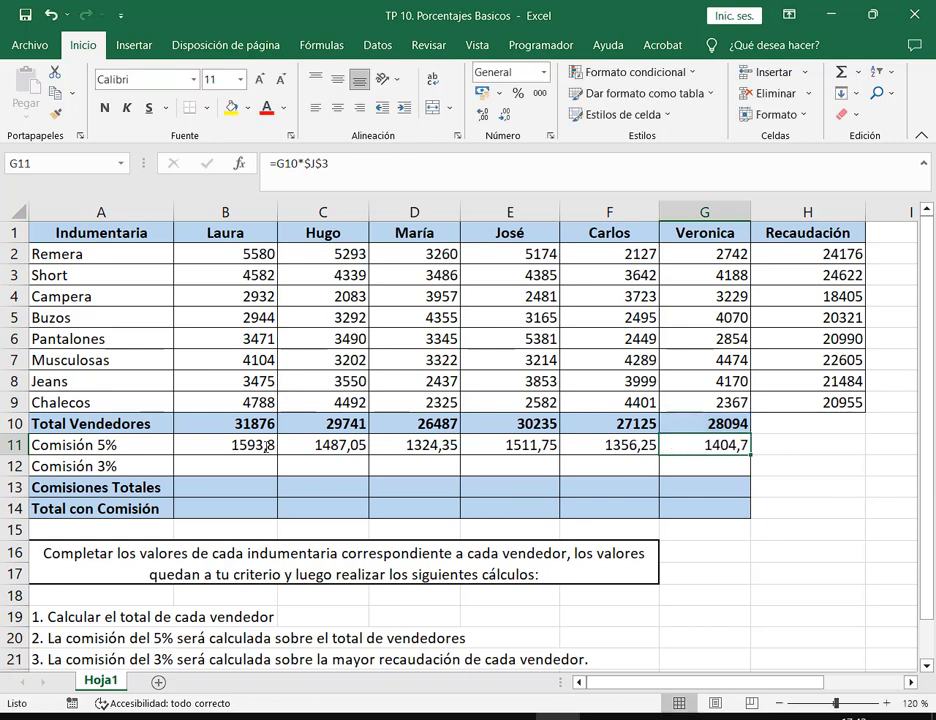
Examine the absolute reference $J$3 in the B11 formula in a reduced window, and maximize the workbook again.
double_click(269, 444)
double_click(401, 27)
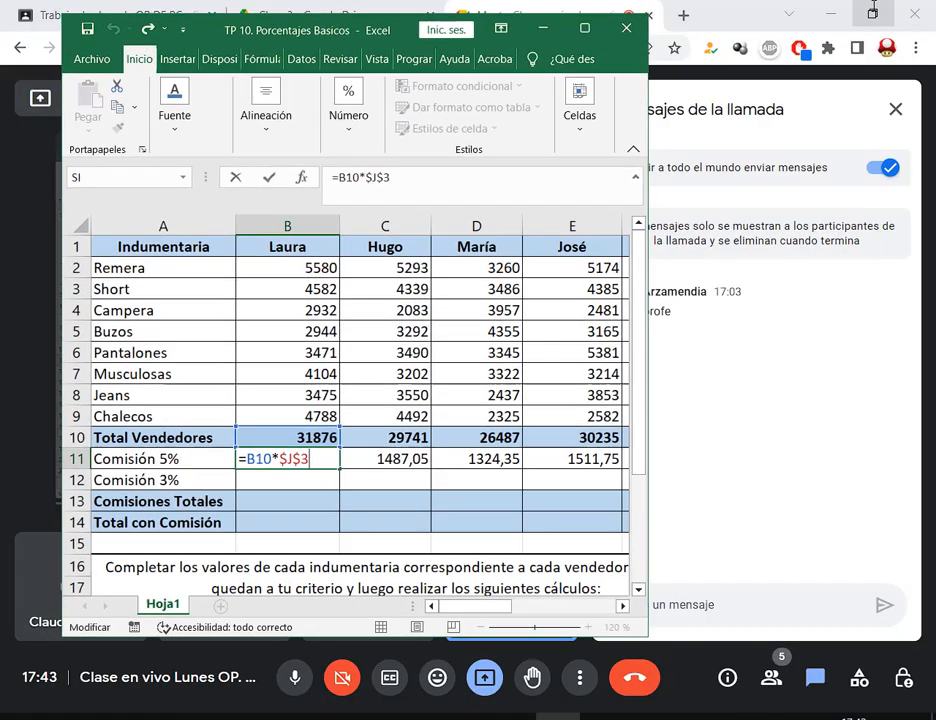
drag(401, 27, 339, 21)
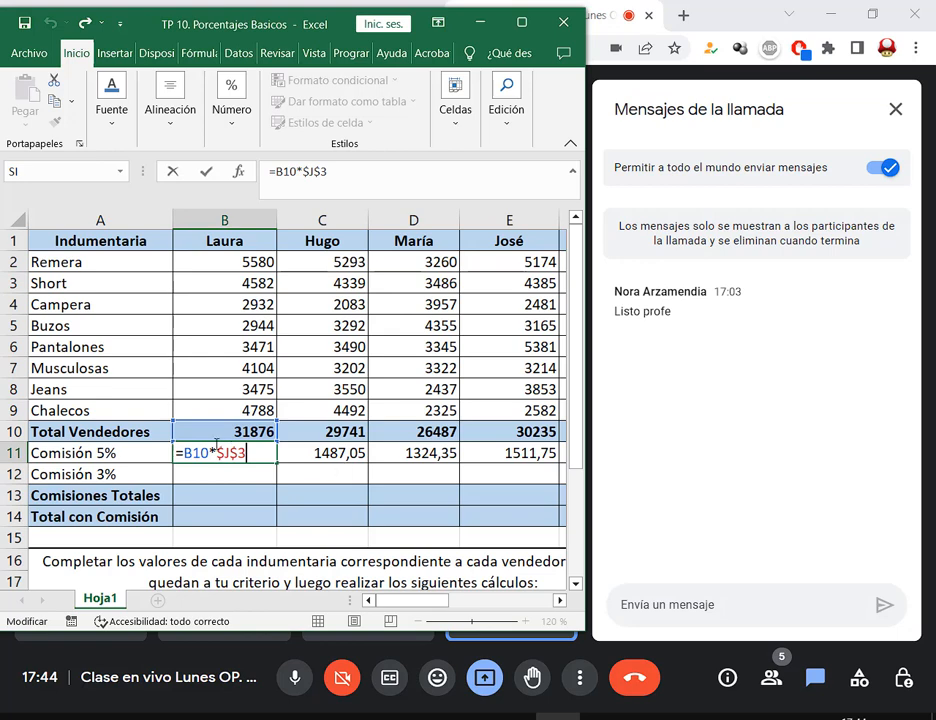
mouse_move(212, 444)
mouse_down()
mouse_move(249, 467)
mouse_move(214, 467)
mouse_move(236, 465)
mouse_up()
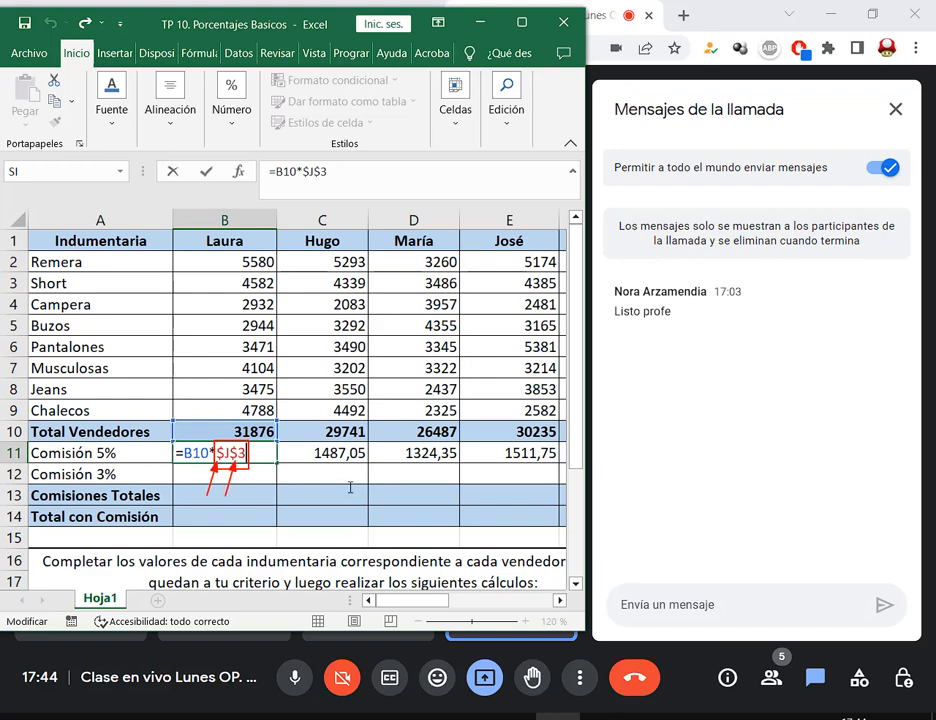
key(Escape)
key(Escape)
click(525, 21)
Clear the 5% commissions in B11:G11 and re-enter the first seller's formula in B11 as =B10*J3.
shift+click(696, 449)
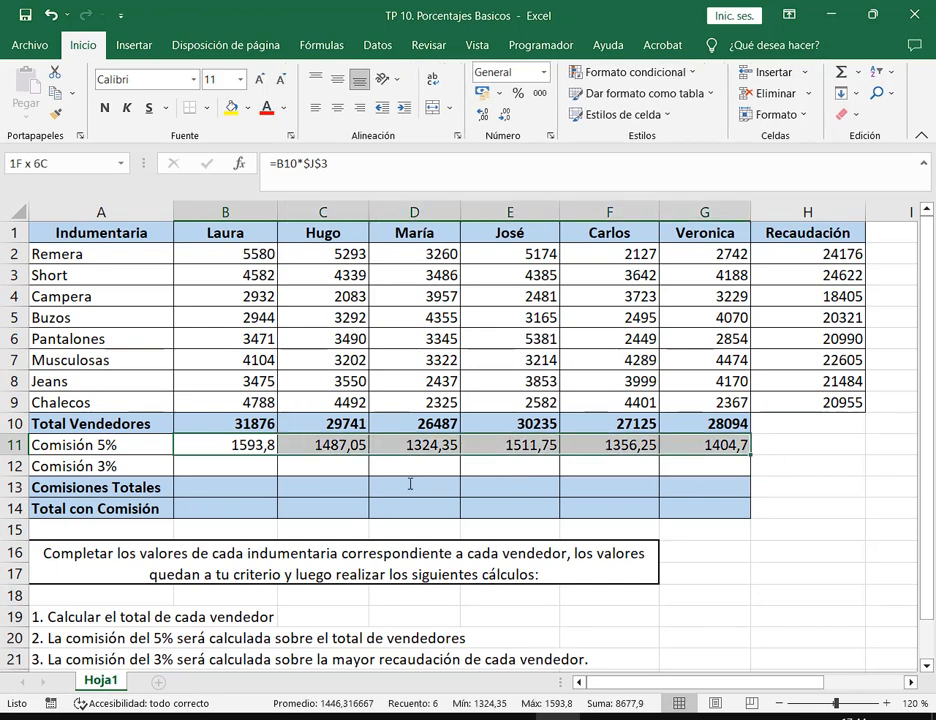
key(Delete)
click(260, 448)
text(=)
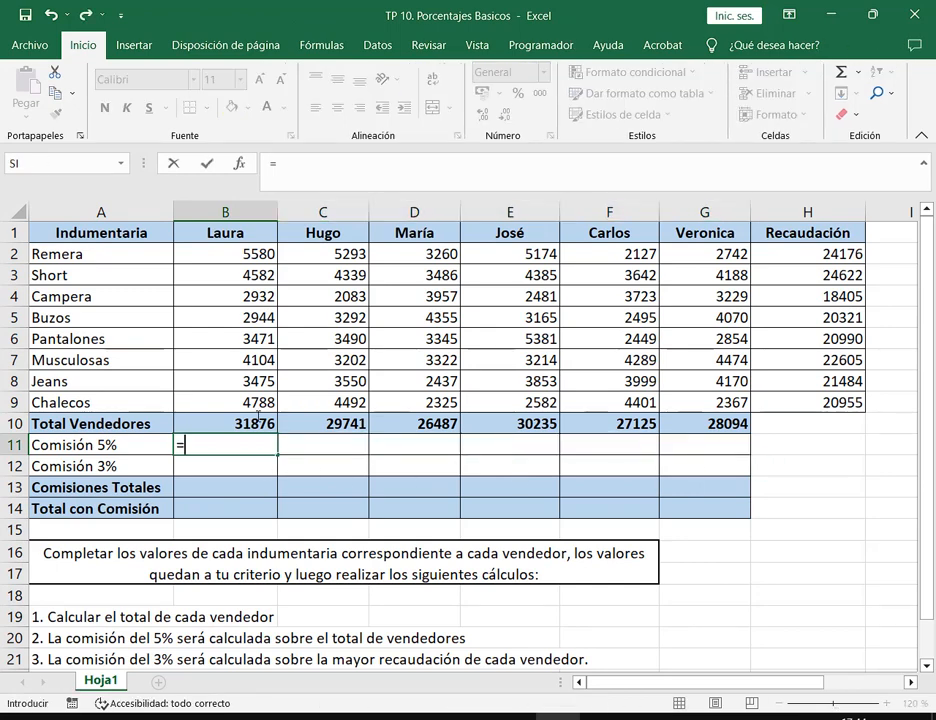
click(258, 424)
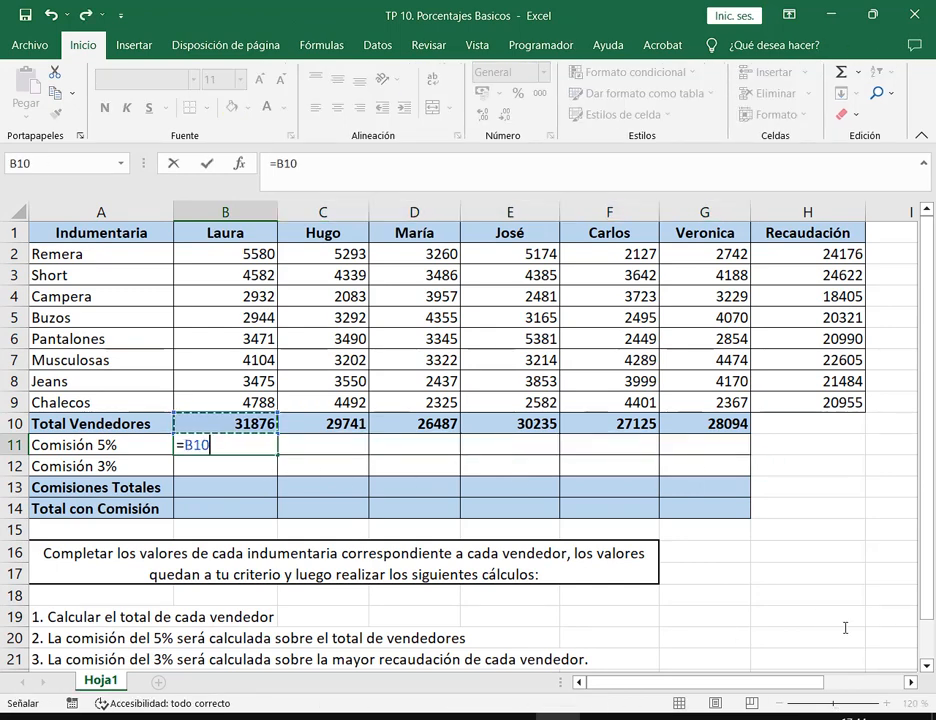
text(*)
click(910, 681)
click(910, 681)
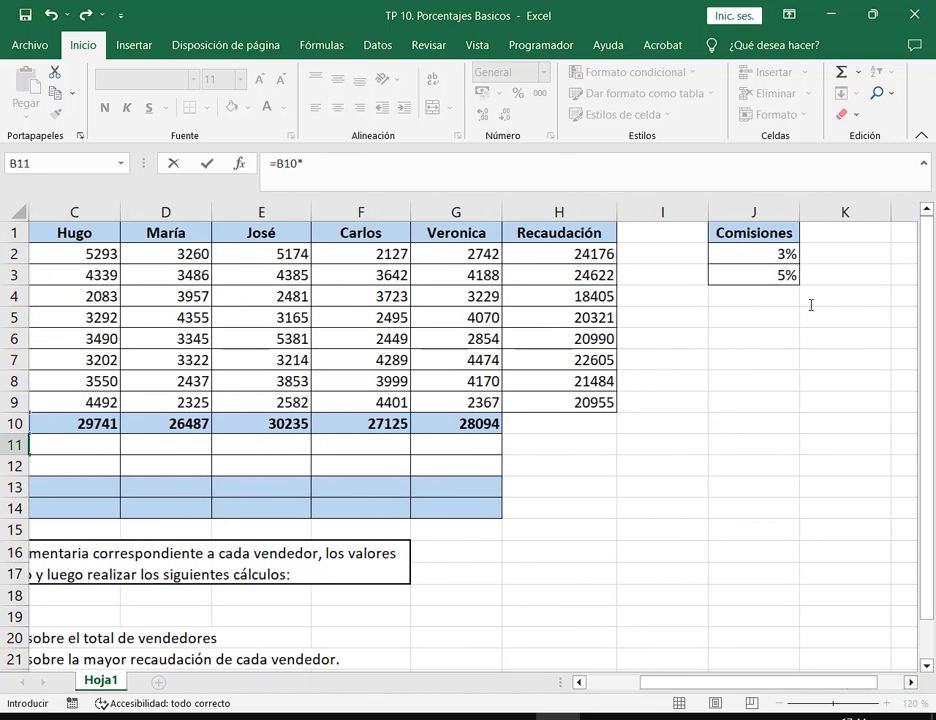
click(754, 275)
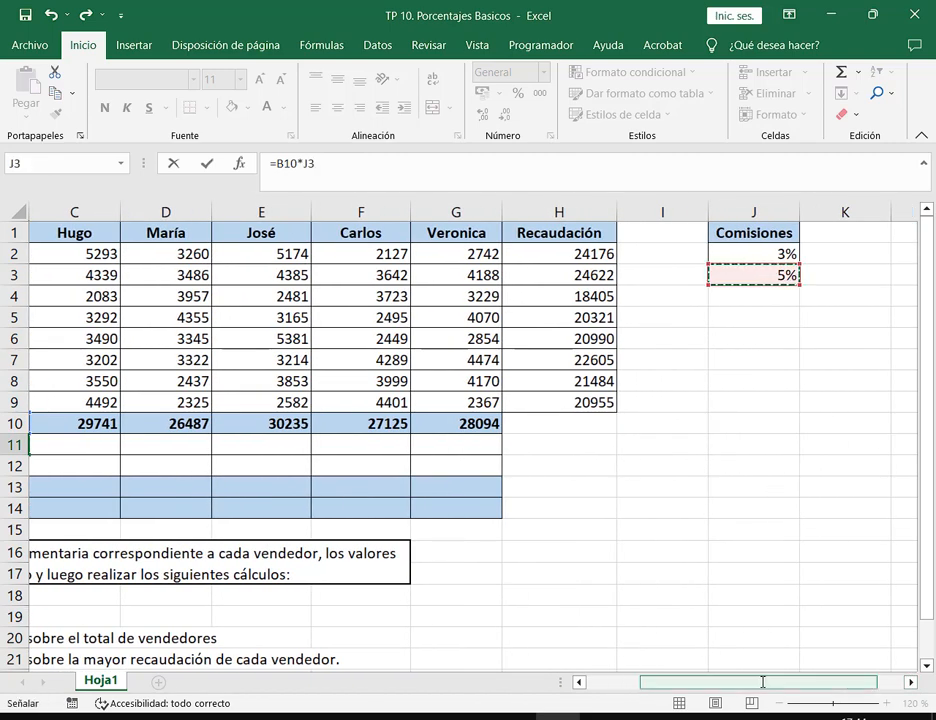
Make the rate reference in B11 absolute so the formula reads =B10*$J$3, and fill it across to G11.
drag(760, 681, 708, 681)
click(225, 444)
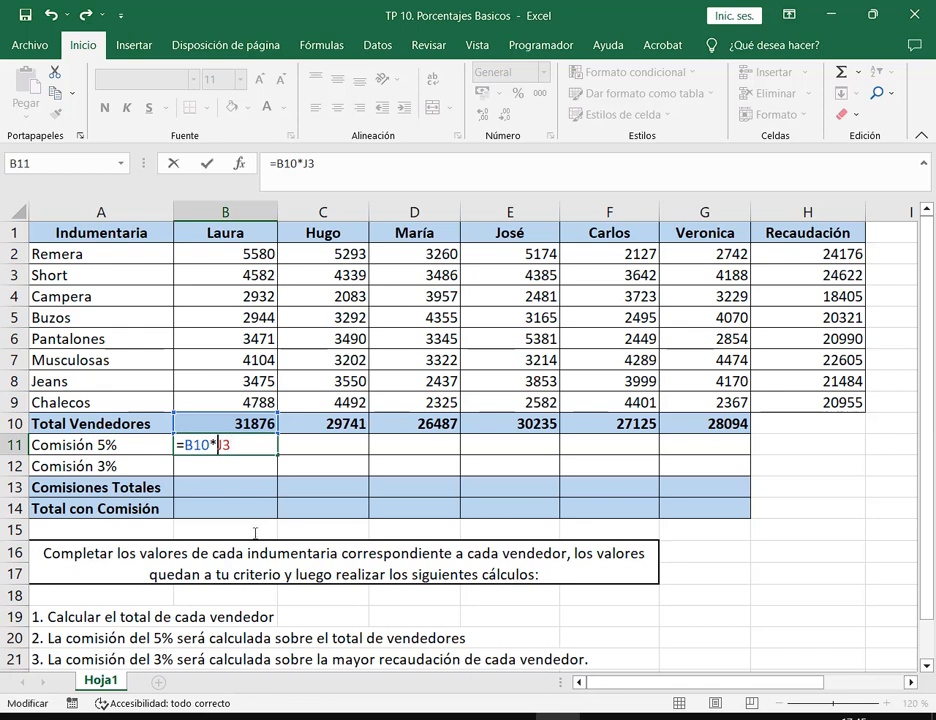
text($)
click(232, 445)
text($)
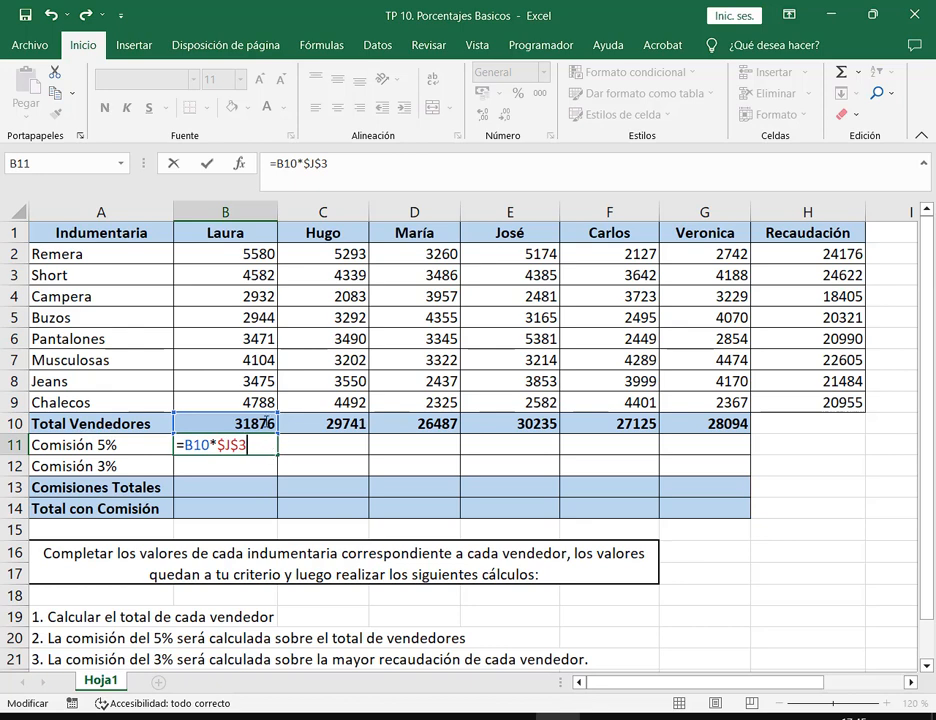
drag(217, 445, 248, 445)
click(270, 450)
key(ctrl+Return)
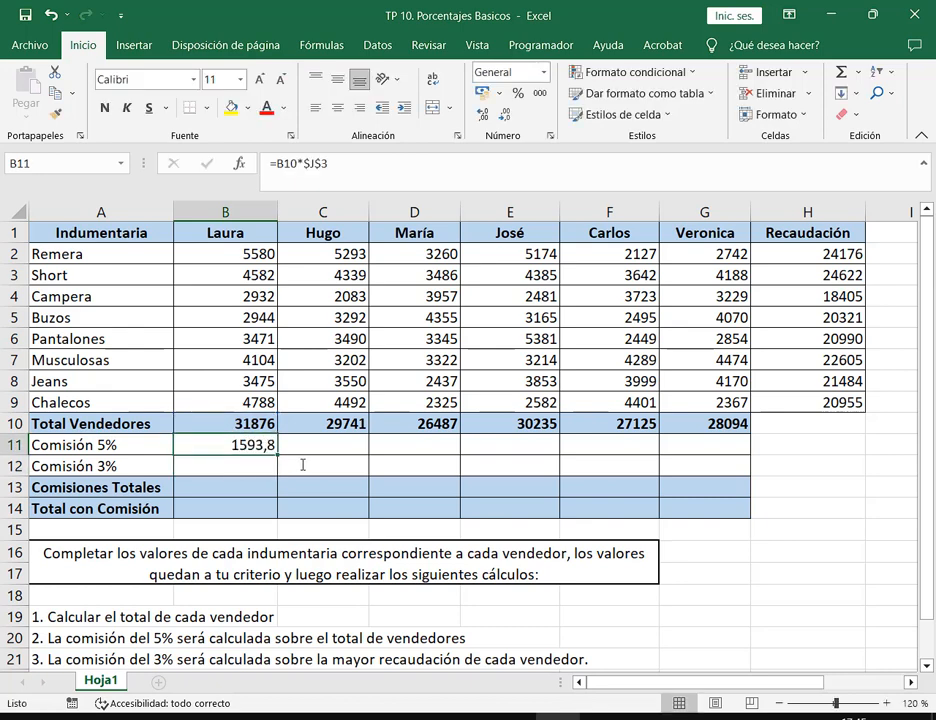
drag(277, 455, 717, 445)
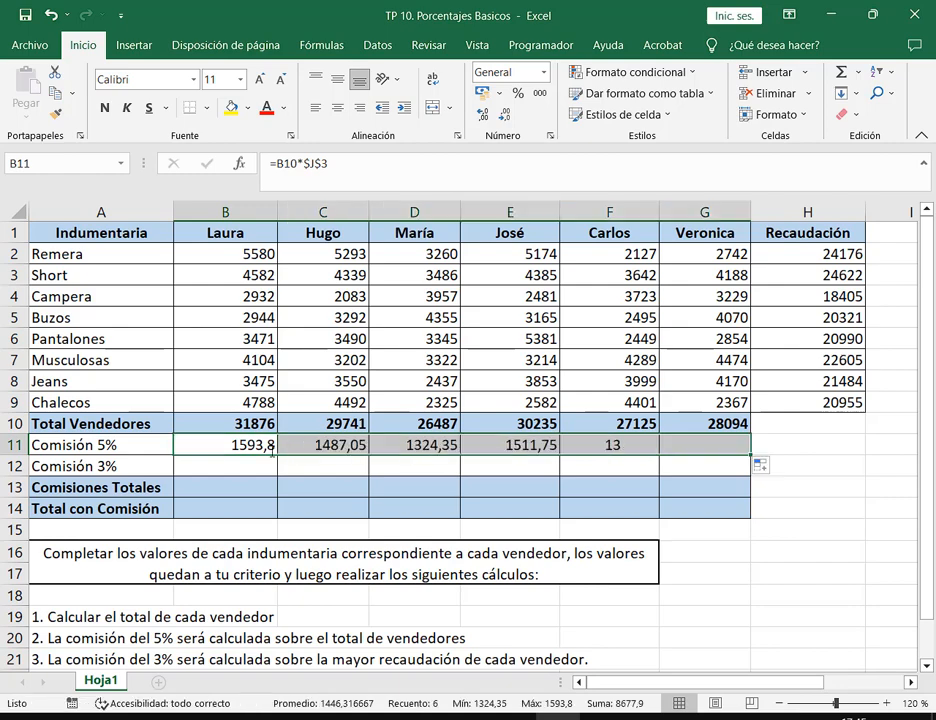
Enlarge the sheet and examine the absolute reference $J$3 in B11 in a reduced window, and maximize the workbook again.
ctrl+scroll(716, 678, up, 2)
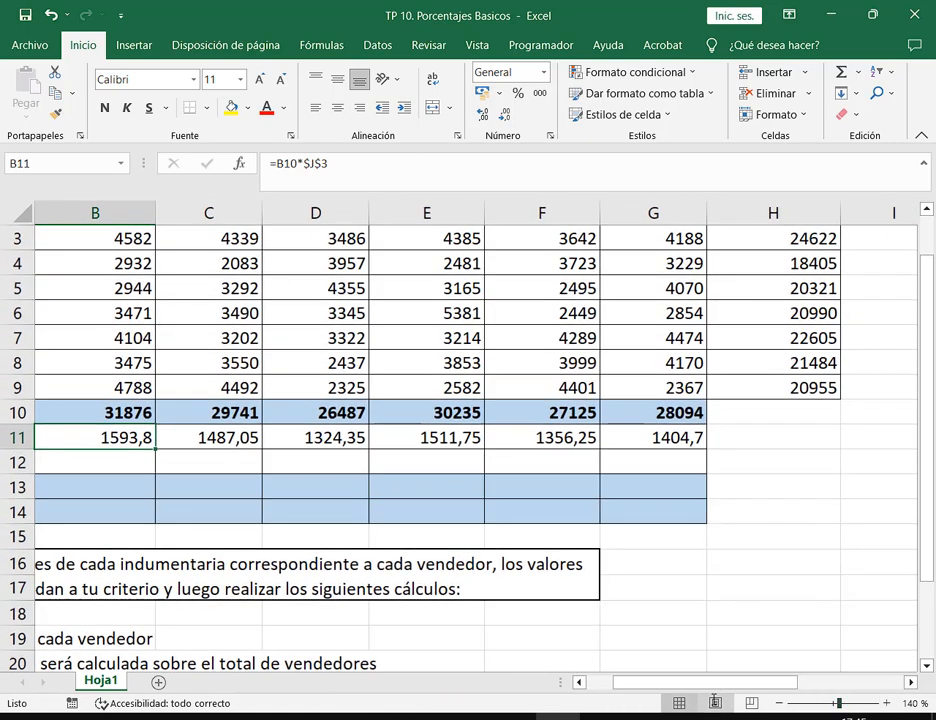
drag(716, 678, 686, 679)
double_click(307, 431)
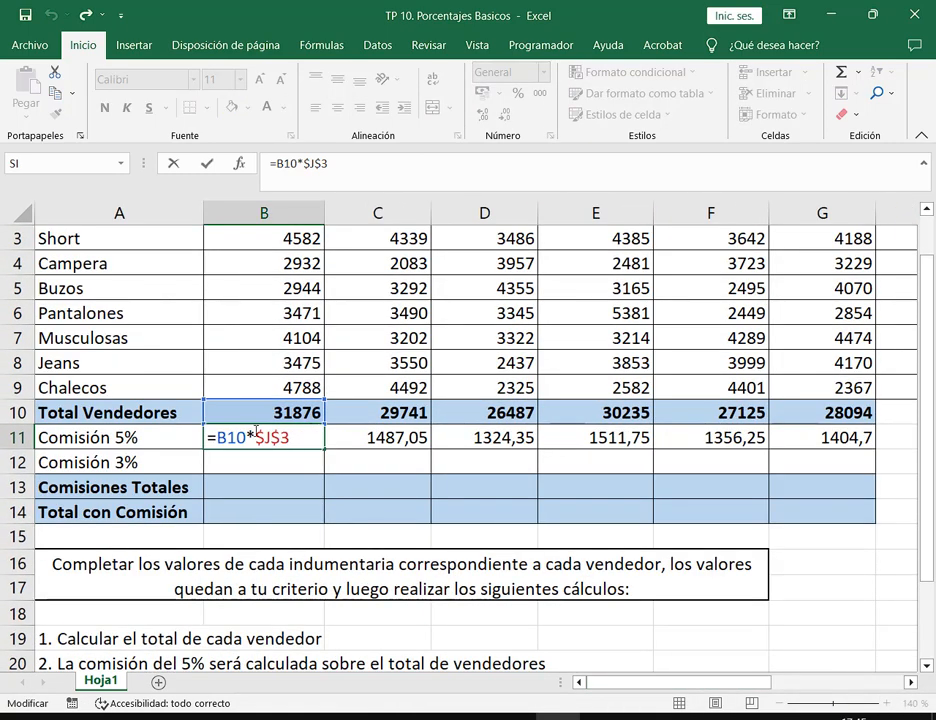
drag(258, 437, 290, 437)
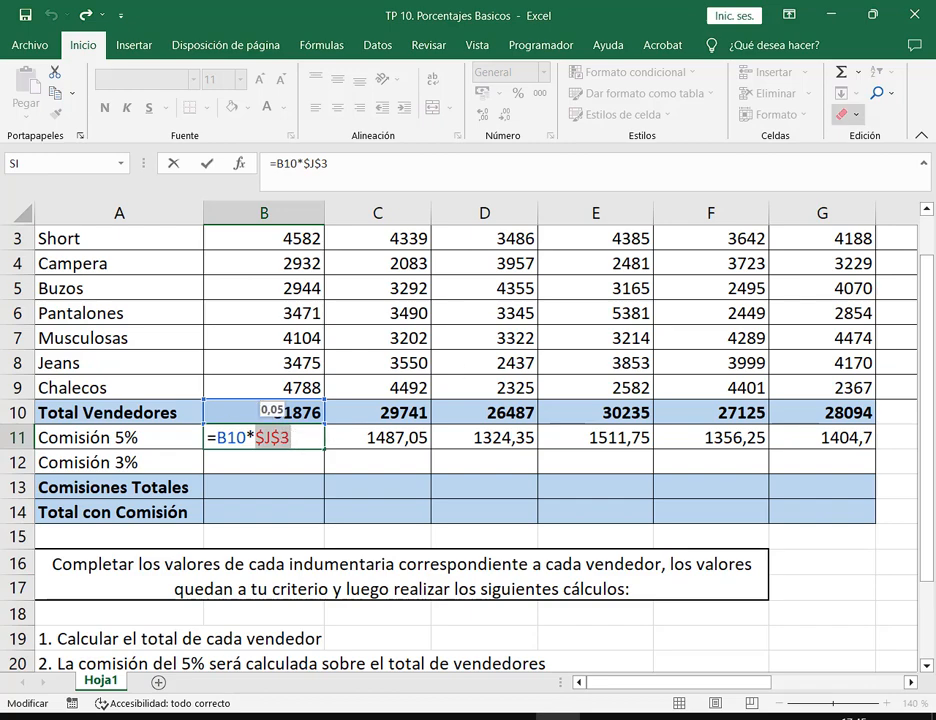
mouse_move(770, 684)
mouse_down()
mouse_move(808, 688)
mouse_move(776, 688)
mouse_up()
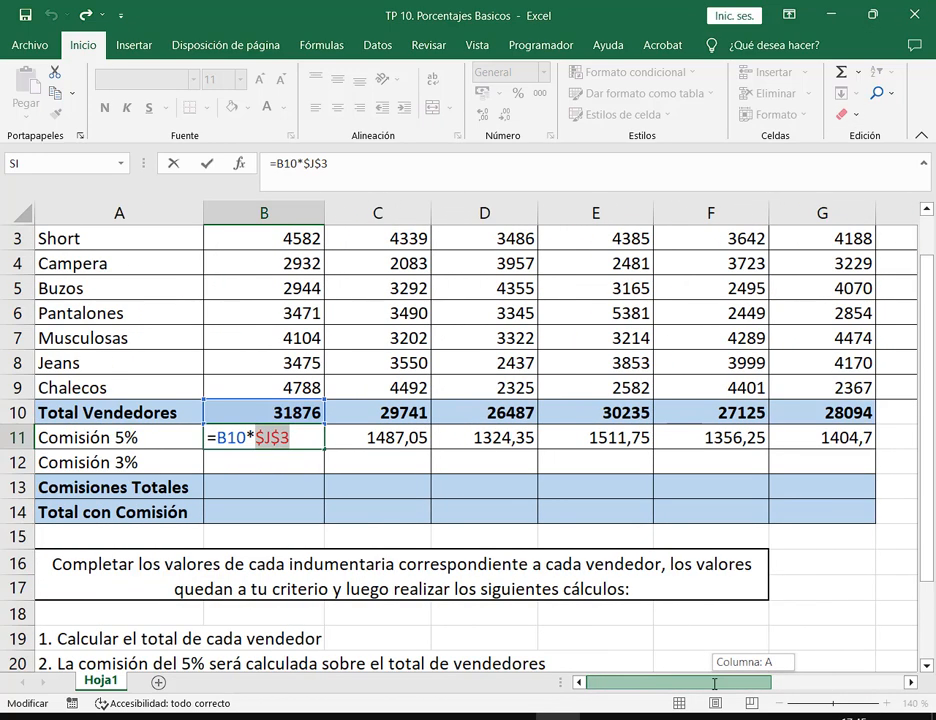
click(873, 14)
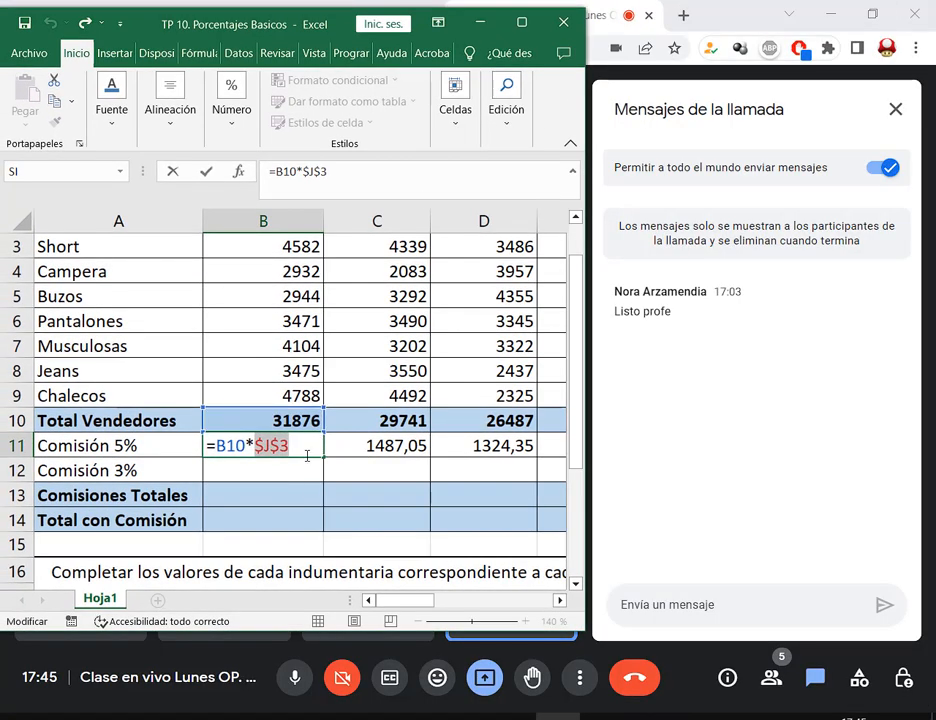
click(306, 443)
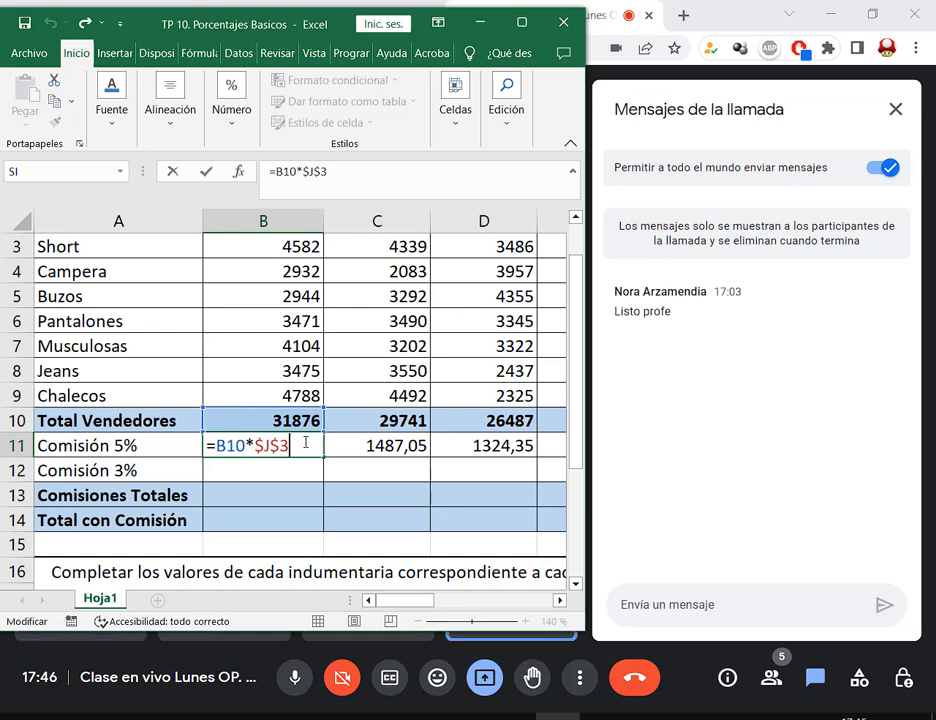
key(Return)
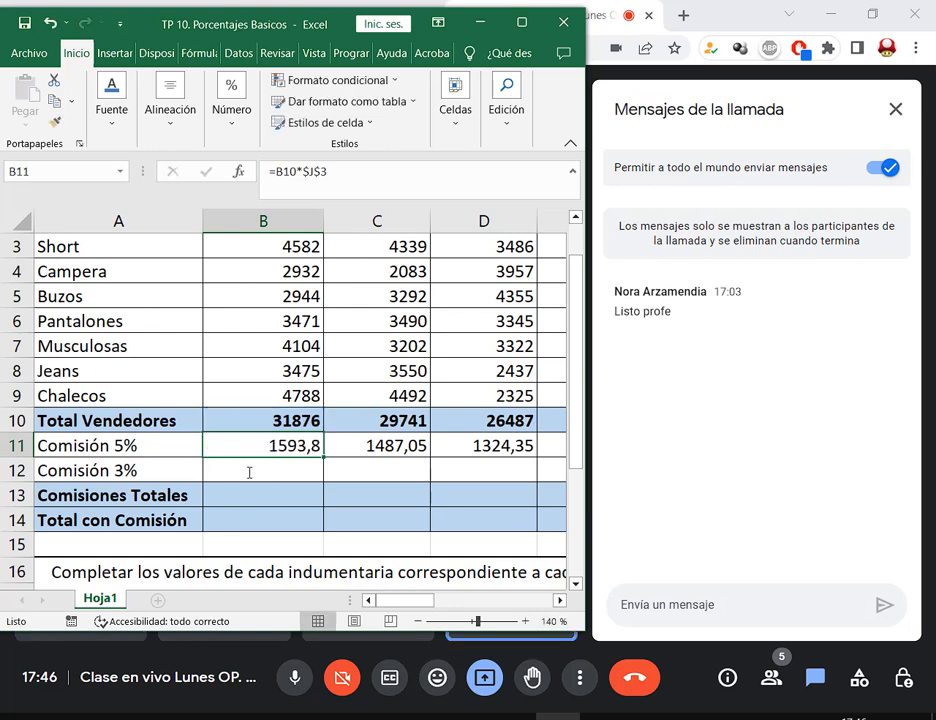
click(522, 20)
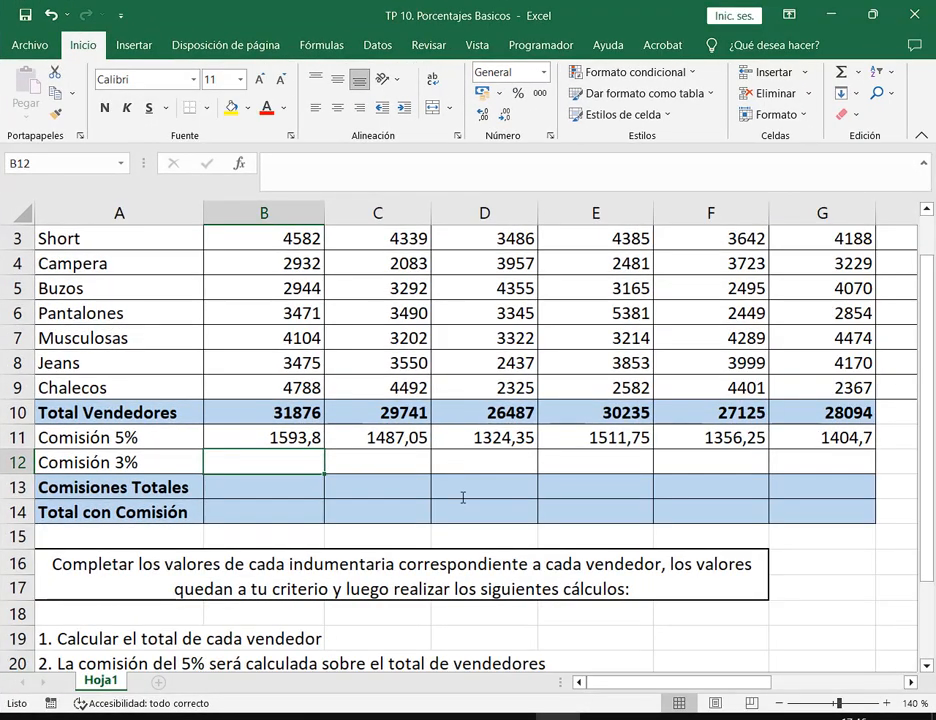
Read instruction 3 below the table on which amount the 3% commission is based.
scroll(464, 505, down, 1)
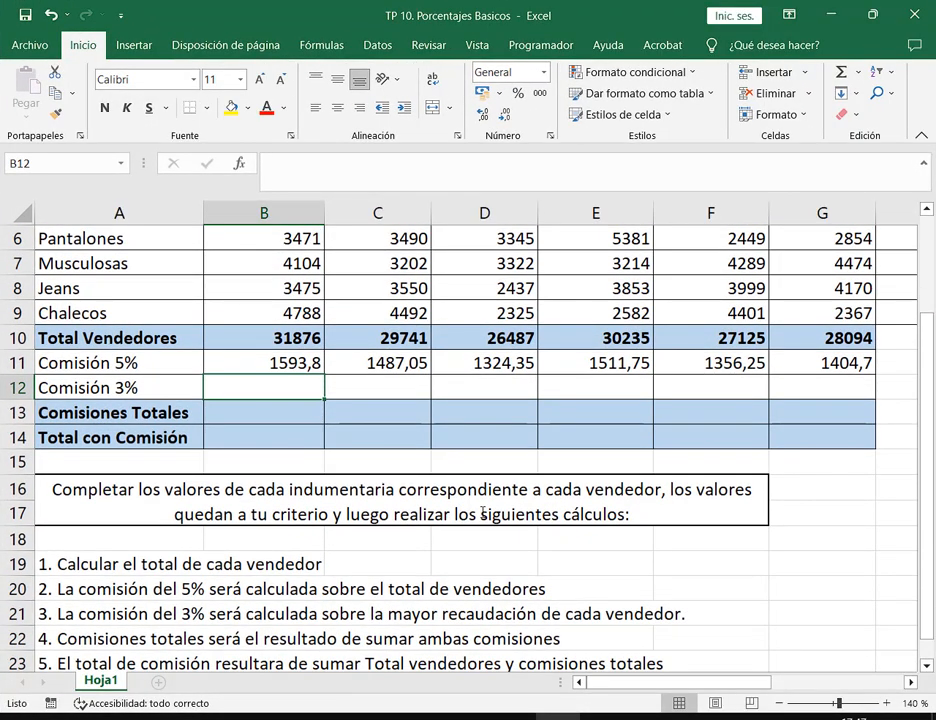
mouse_move(56, 601)
mouse_down()
mouse_move(145, 626)
mouse_move(690, 620)
mouse_up()
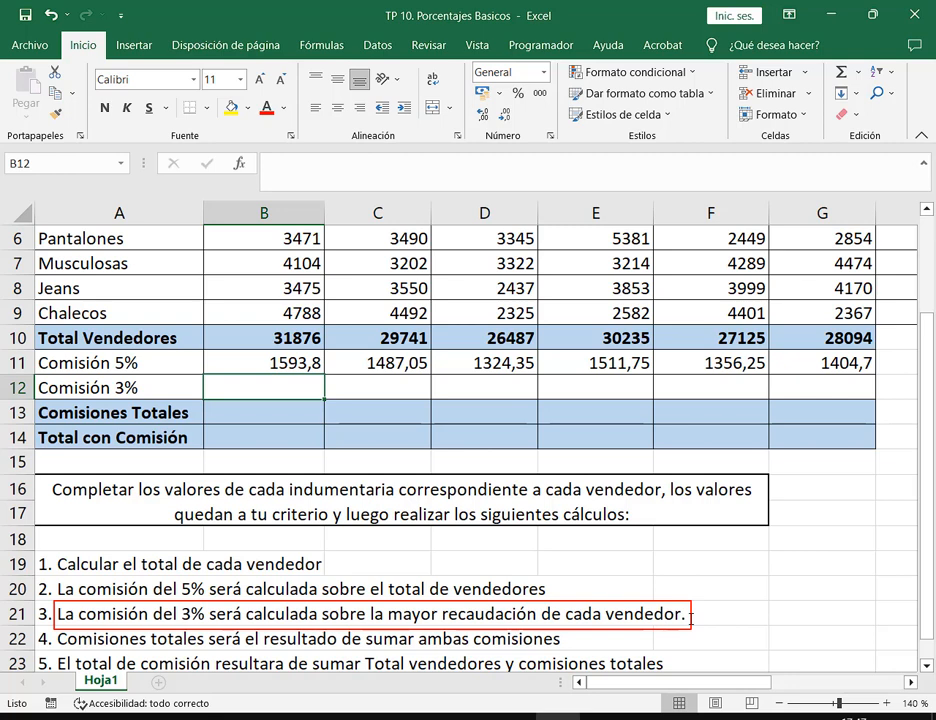
scroll(362, 472, up, 1)
scroll(362, 472, up, 1)
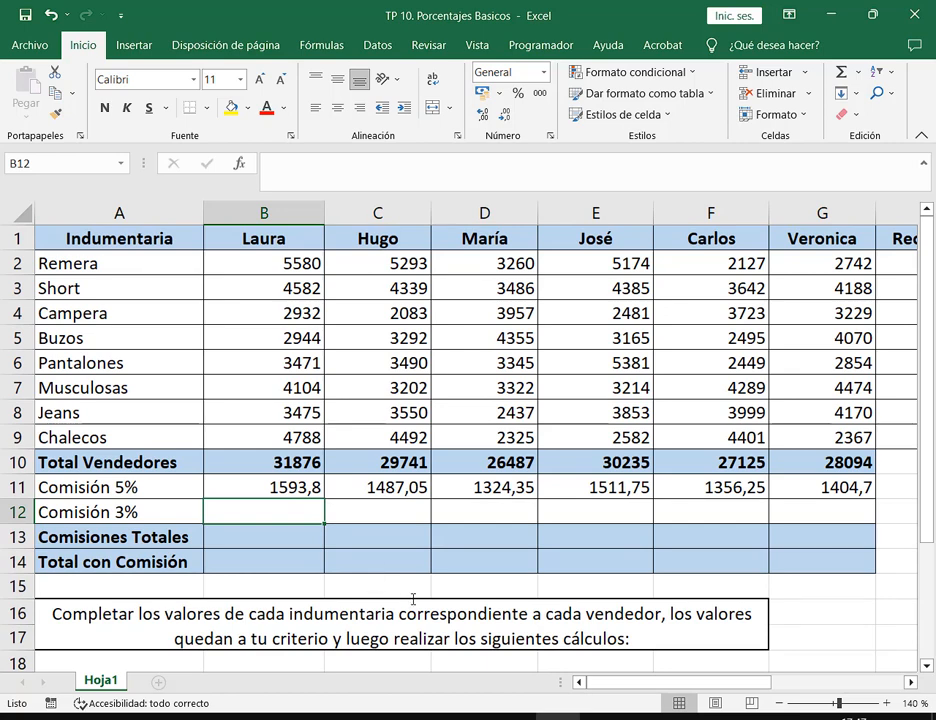
text(?)
key(BackSpace)
text(=)
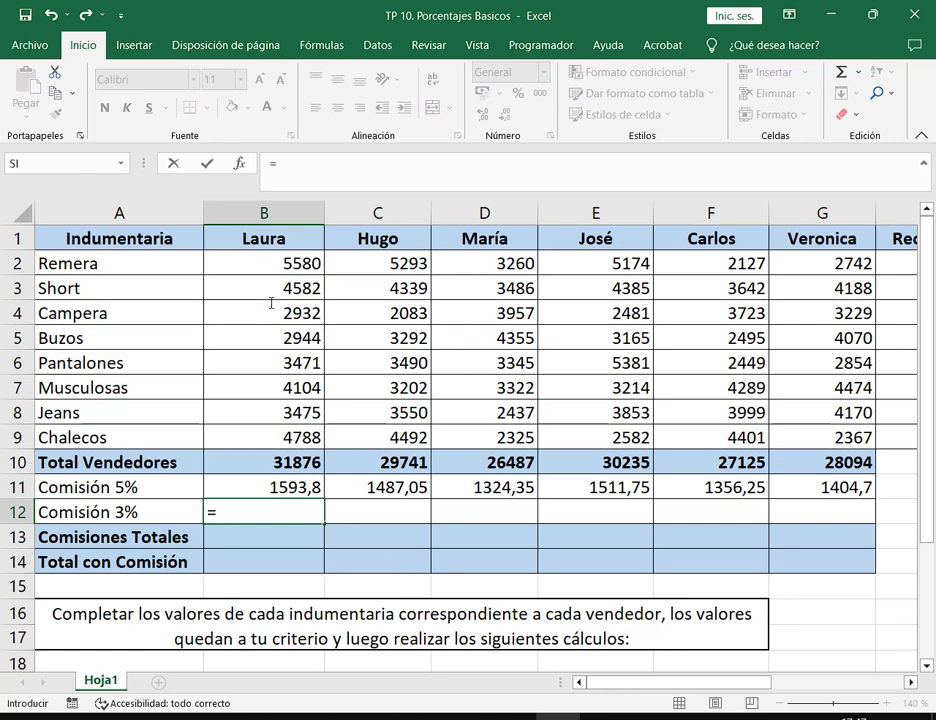
click(213, 265)
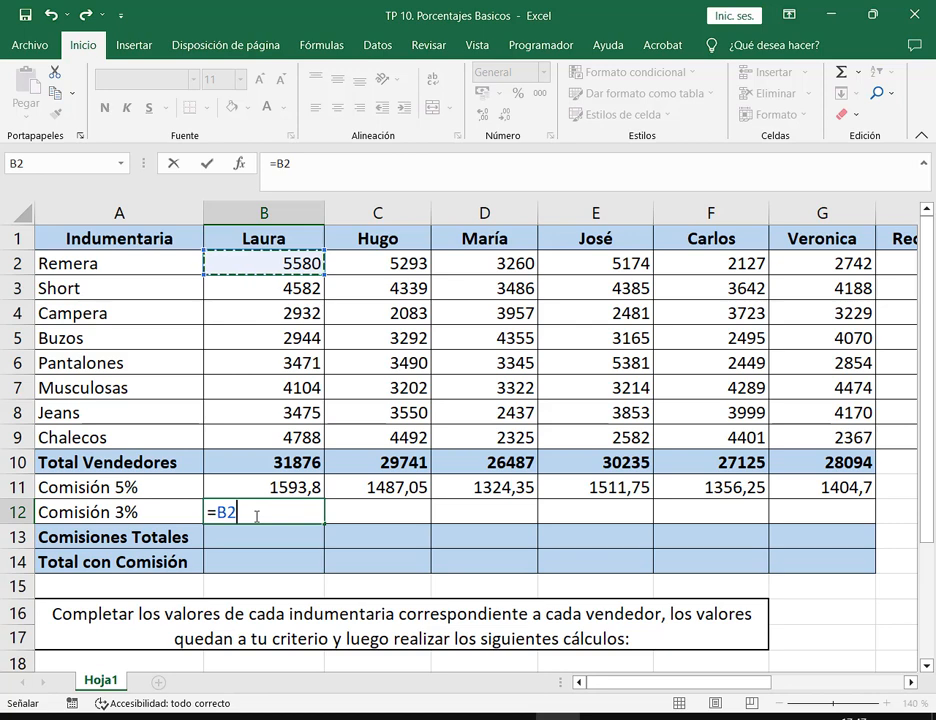
key(Escape)
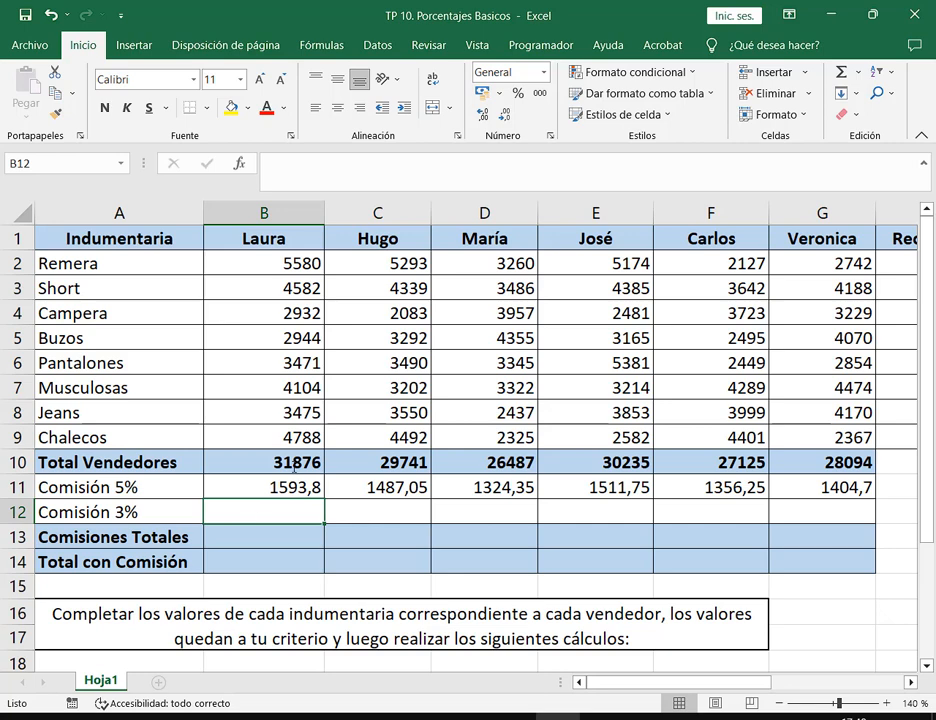
click(858, 74)
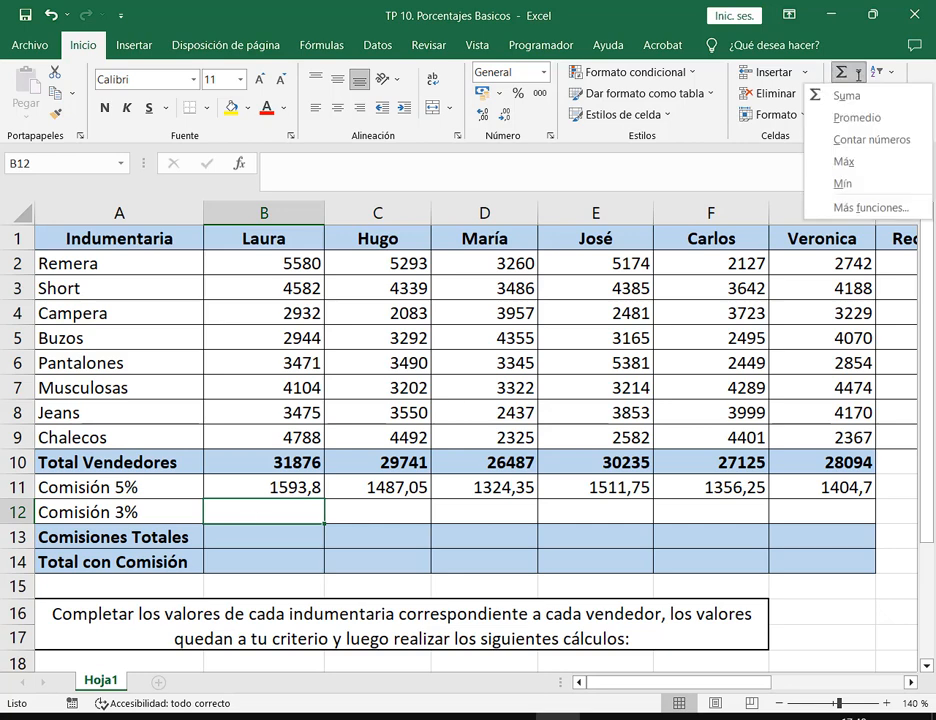
click(246, 510)
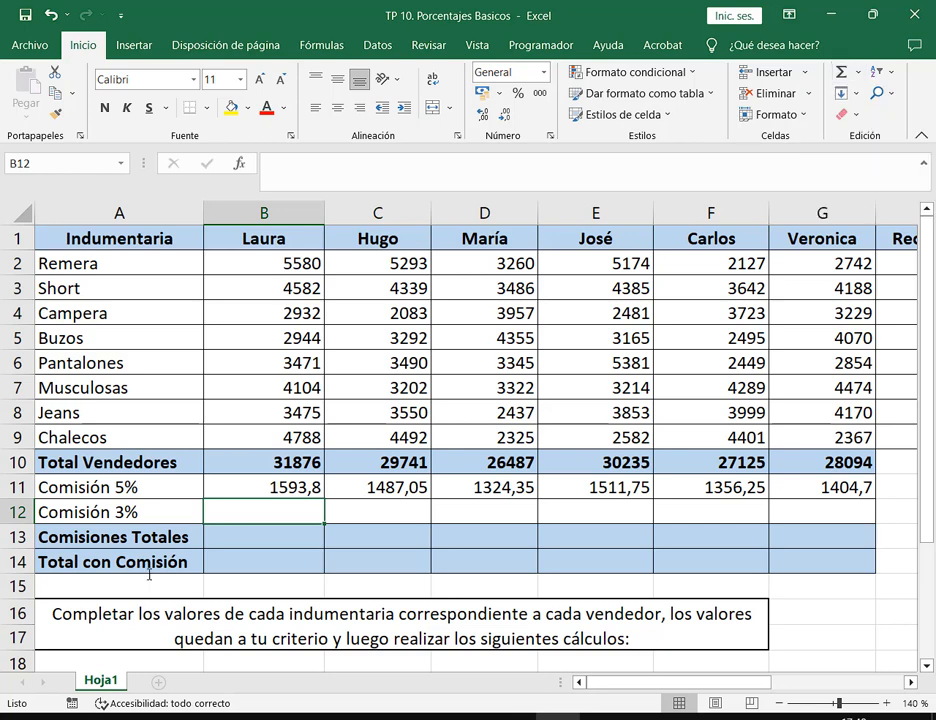
Insert a MAX function in B12 over the first seller's garment sales, =MAX(B2:B9).
click(857, 74)
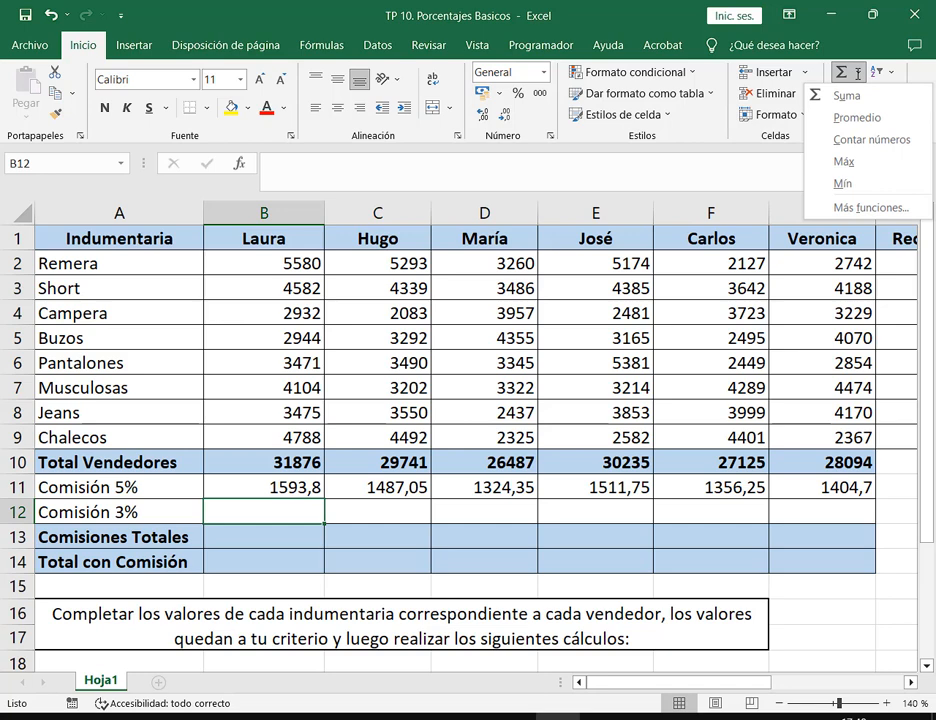
click(860, 160)
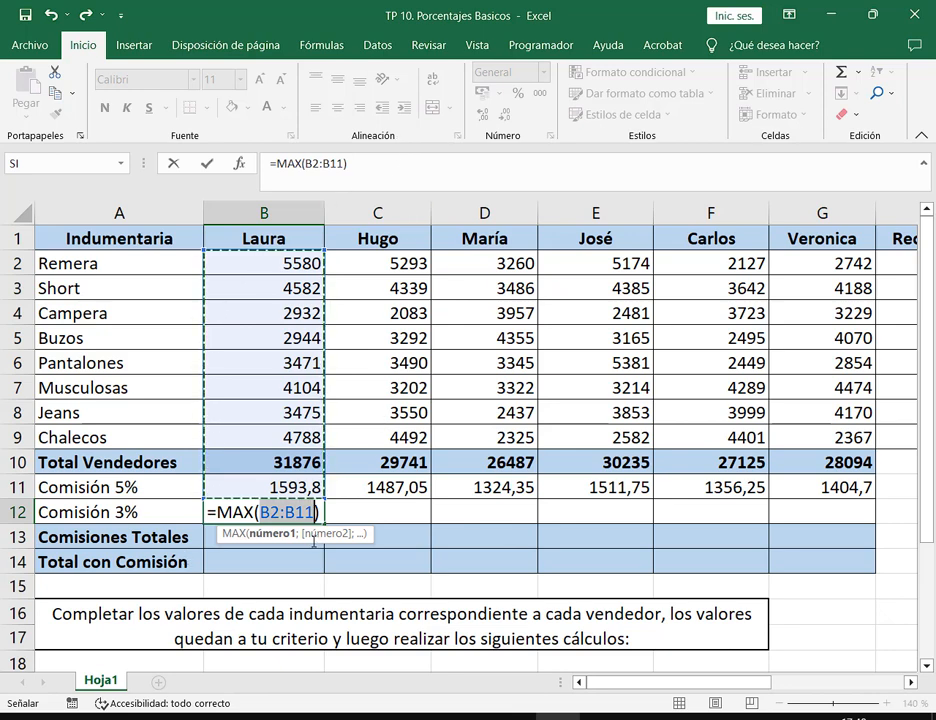
drag(205, 252, 323, 446)
drag(290, 262, 300, 440)
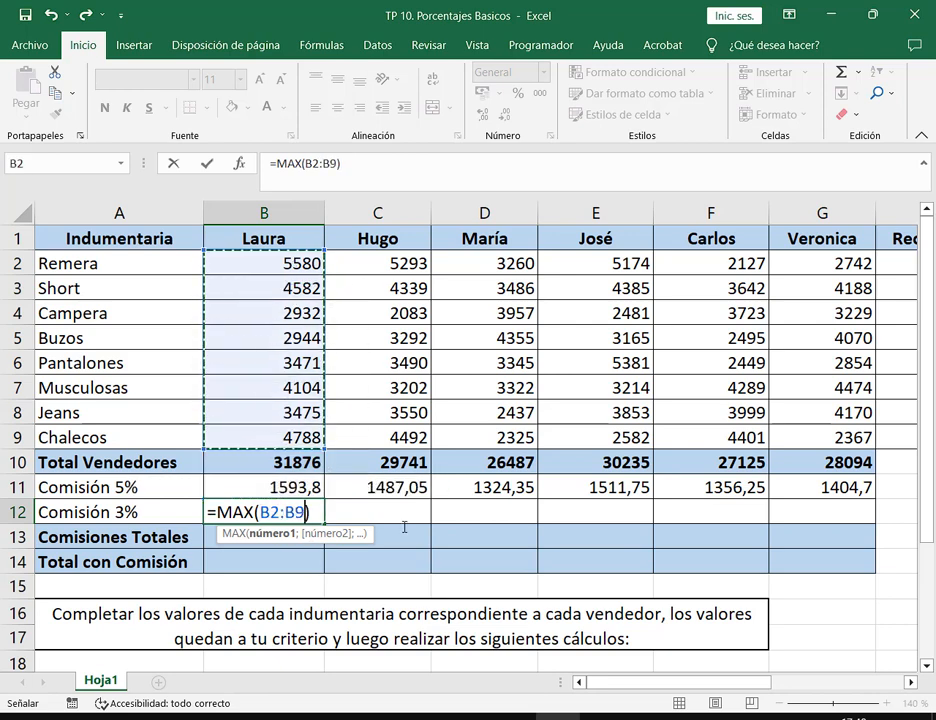
key(Return)
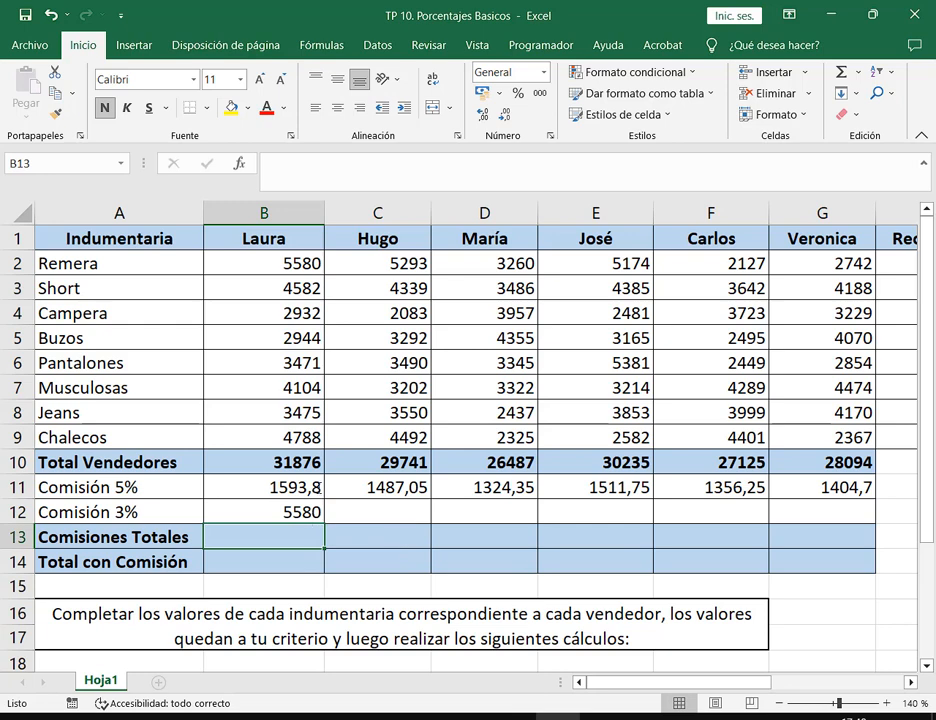
Multiply the maximum in B12 by the 3% rate with an absolute reference, so the formula reads =MAX(B2:B9)*$J$2.
double_click(305, 511)
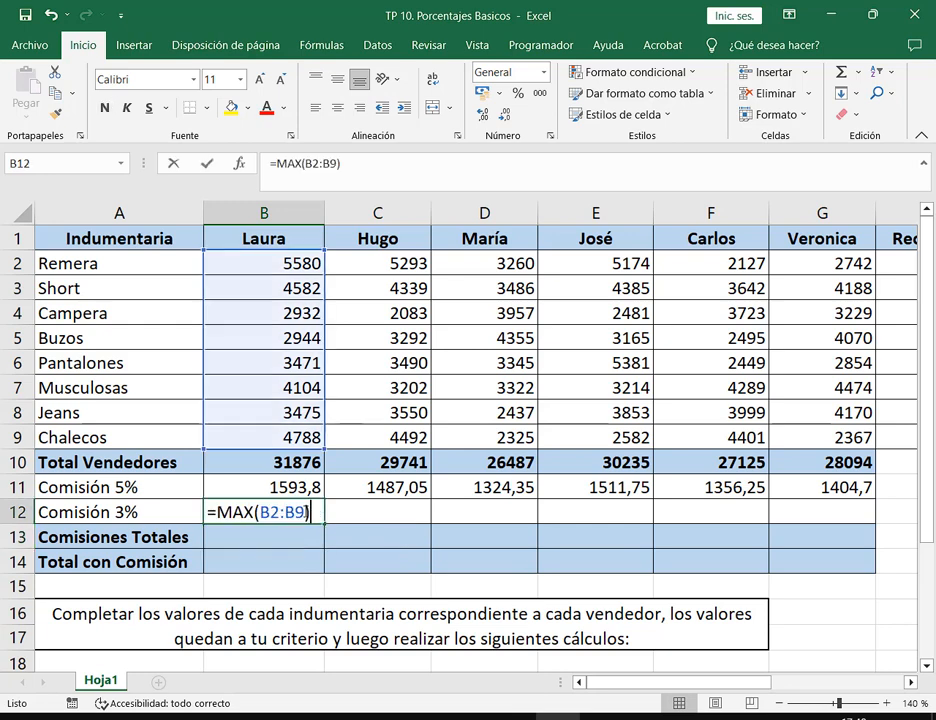
click(312, 515)
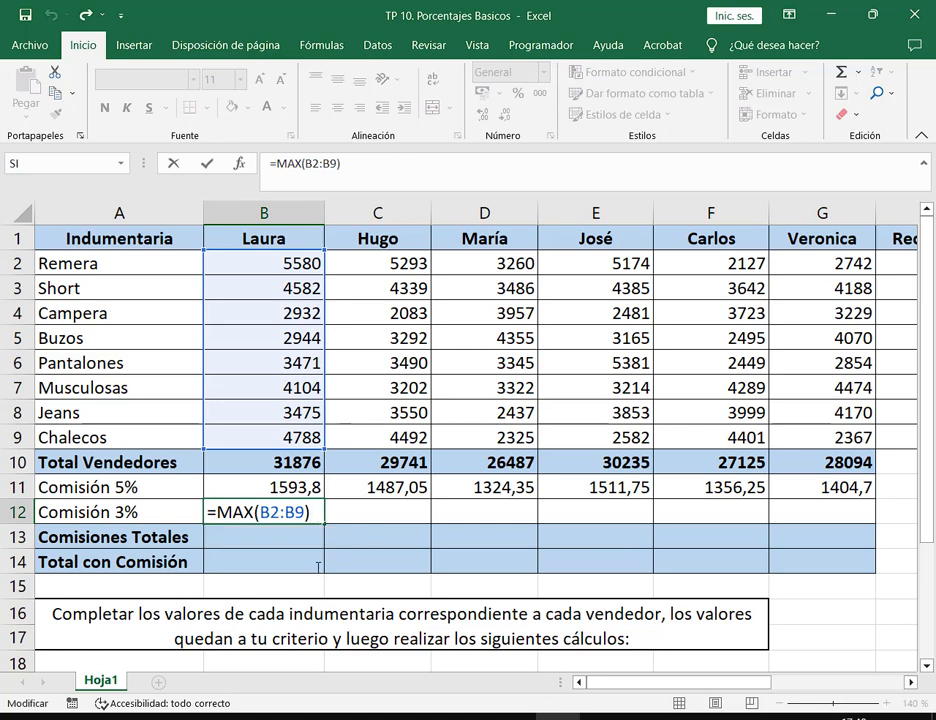
click(296, 512)
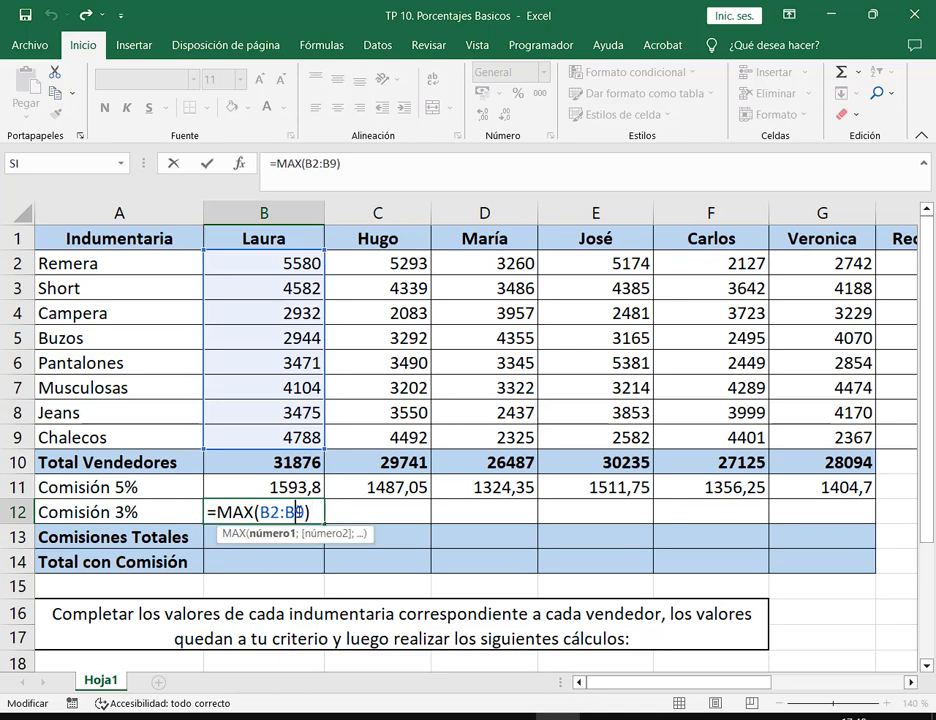
click(315, 512)
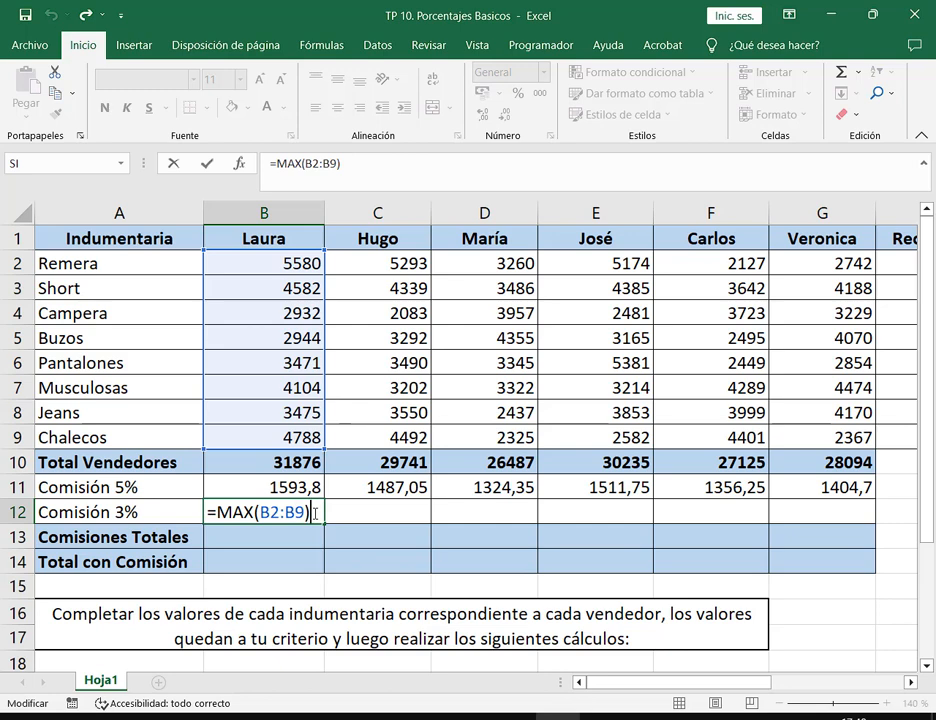
text(*)
drag(680, 682, 763, 682)
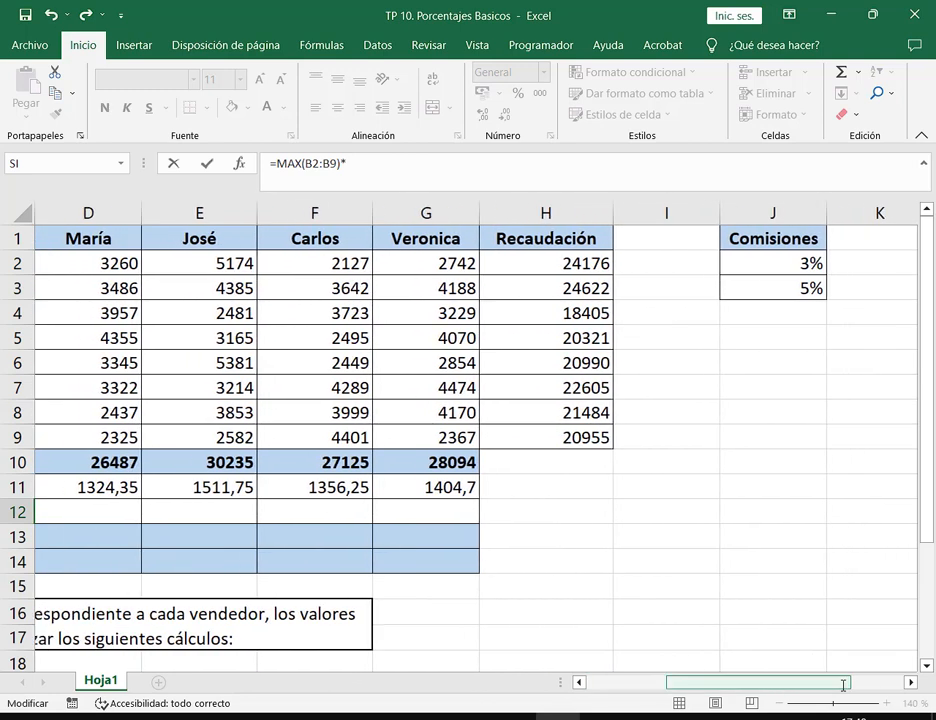
click(811, 260)
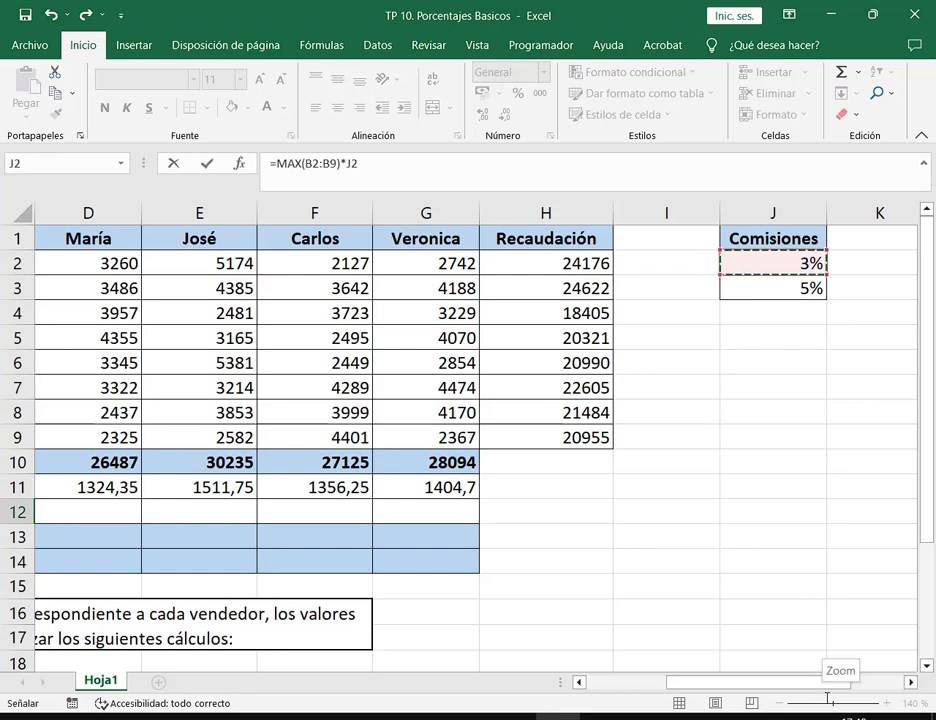
key(F4)
click(374, 515)
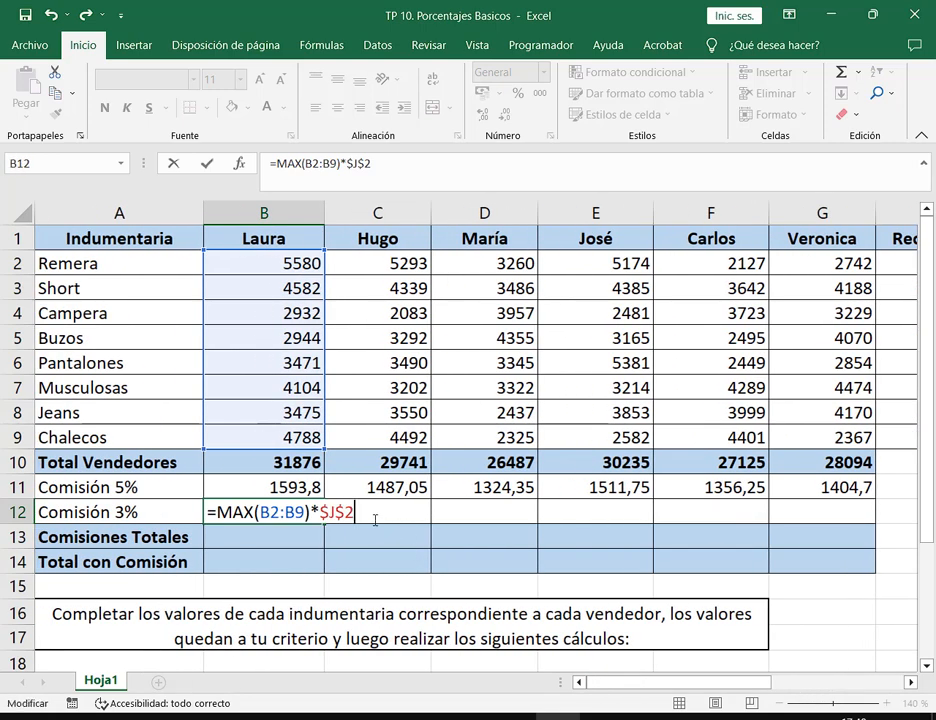
key(Return)
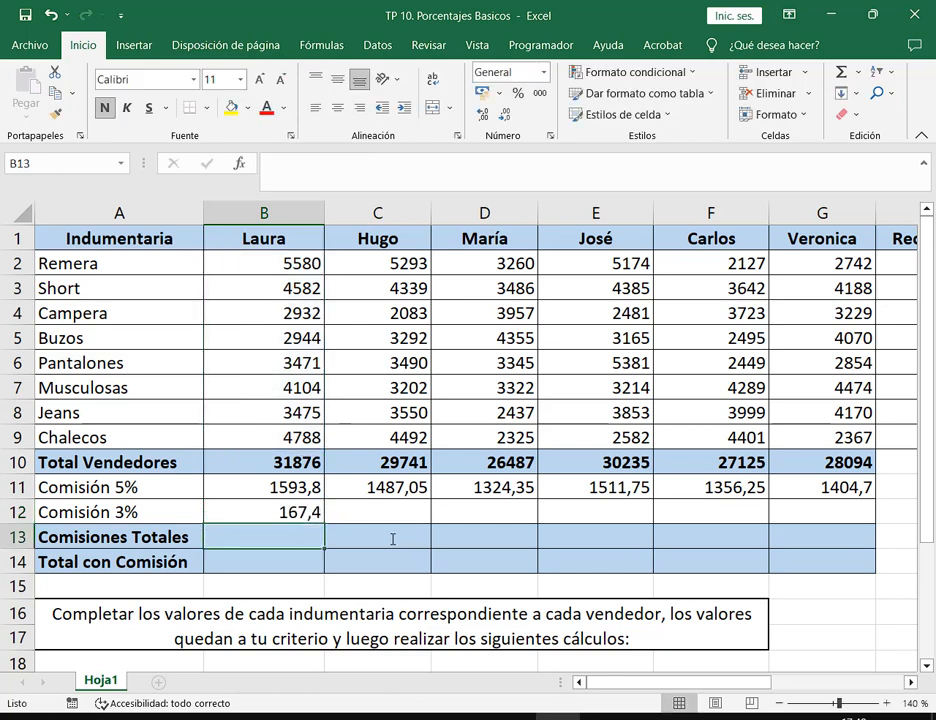
Examine the B12 formula, relating its MAX part to the first seller's sales and $J$2 to the commission rate.
double_click(281, 511)
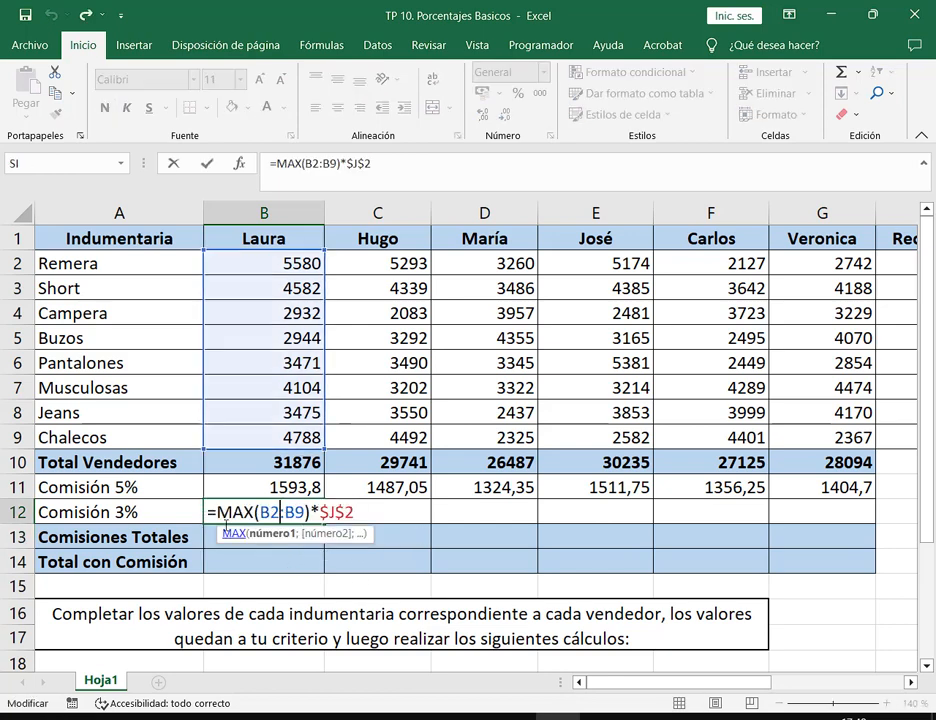
drag(204, 500, 309, 526)
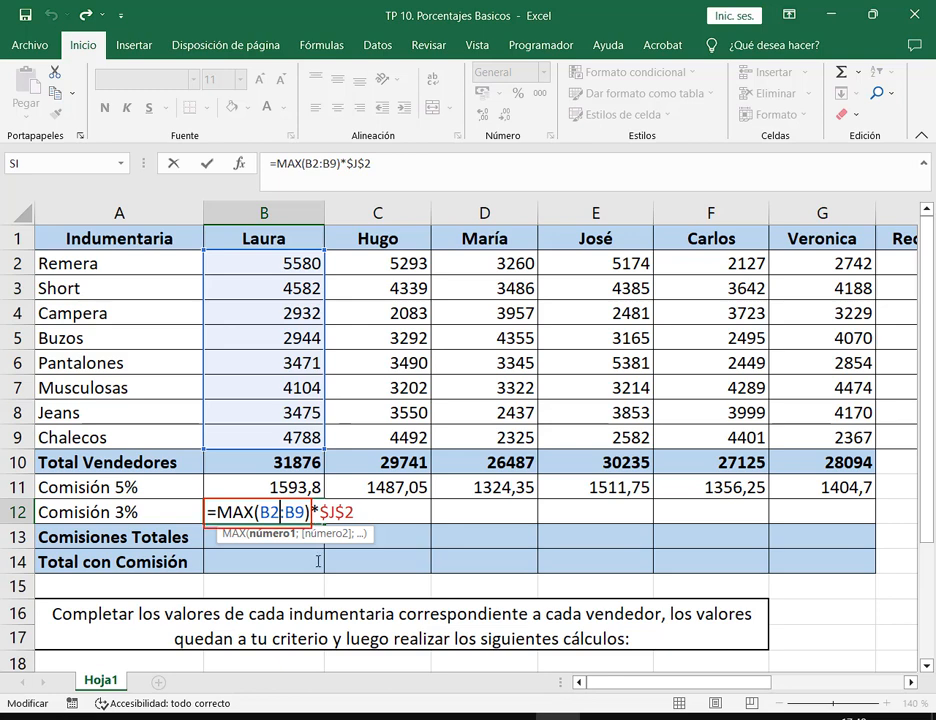
mouse_move(297, 303)
mouse_down()
mouse_move(322, 347)
mouse_move(323, 450)
mouse_up()
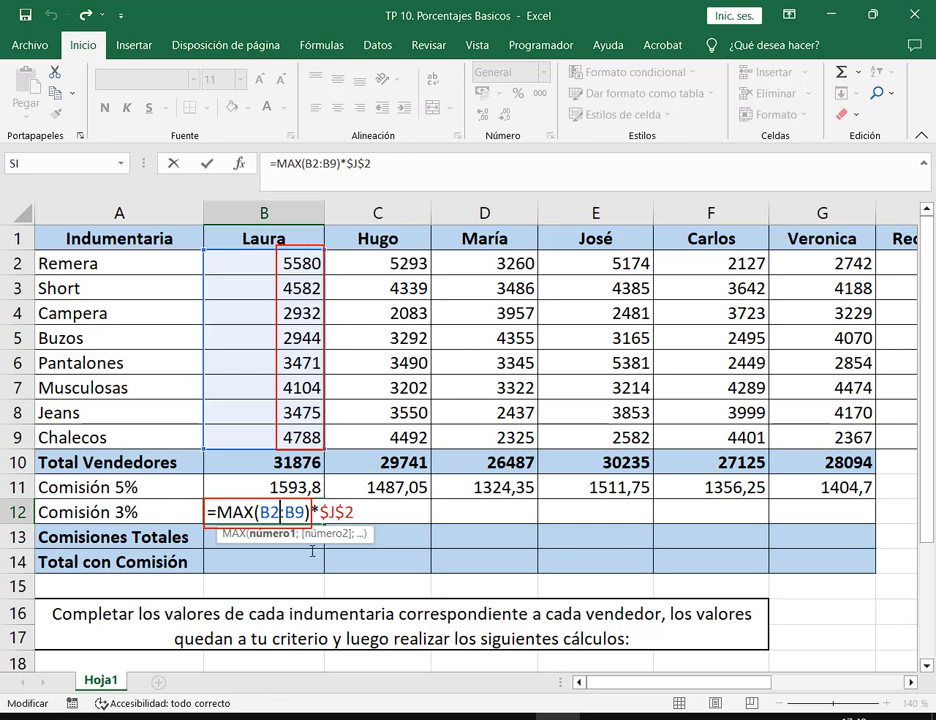
drag(279, 253, 322, 275)
drag(315, 498, 366, 528)
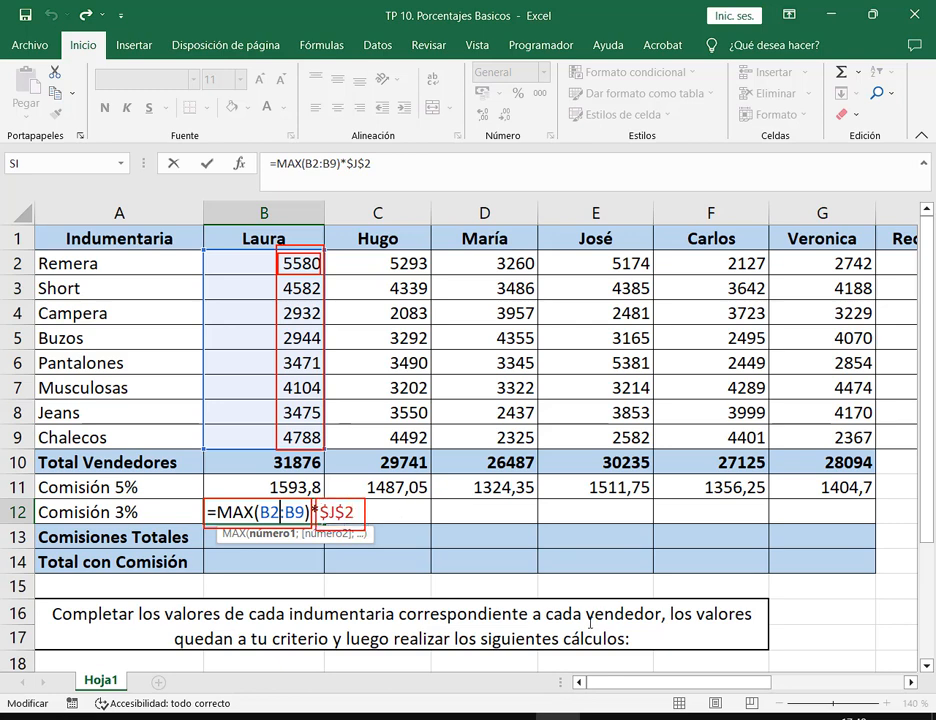
key(Escape)
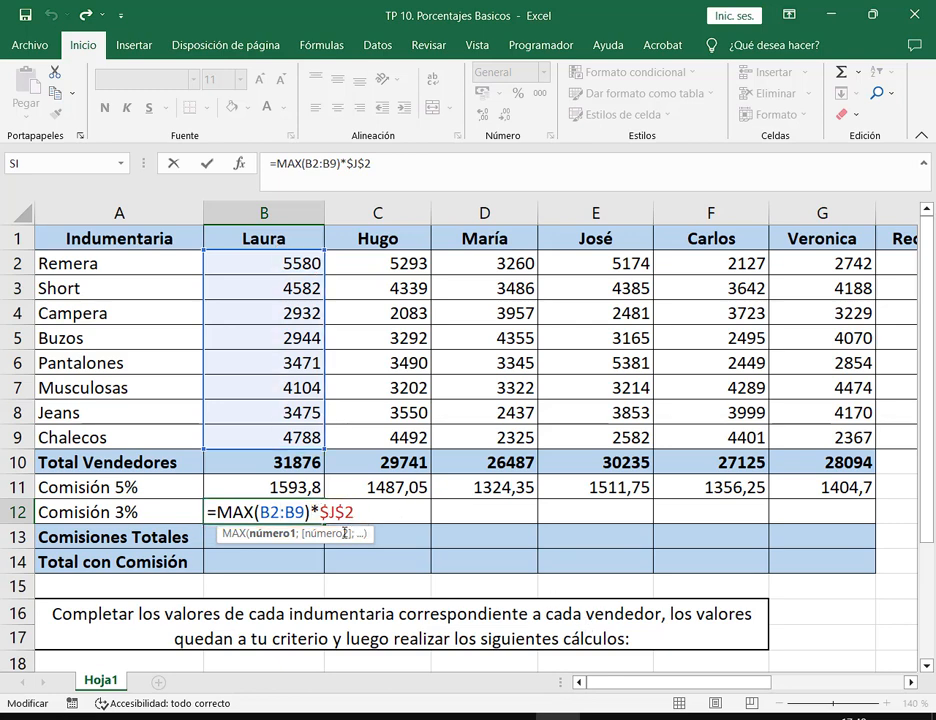
key(ctrl+Return)
Check the 3% commission with a temporary formula =B2*3% in B13, and clear the cell.
click(292, 531)
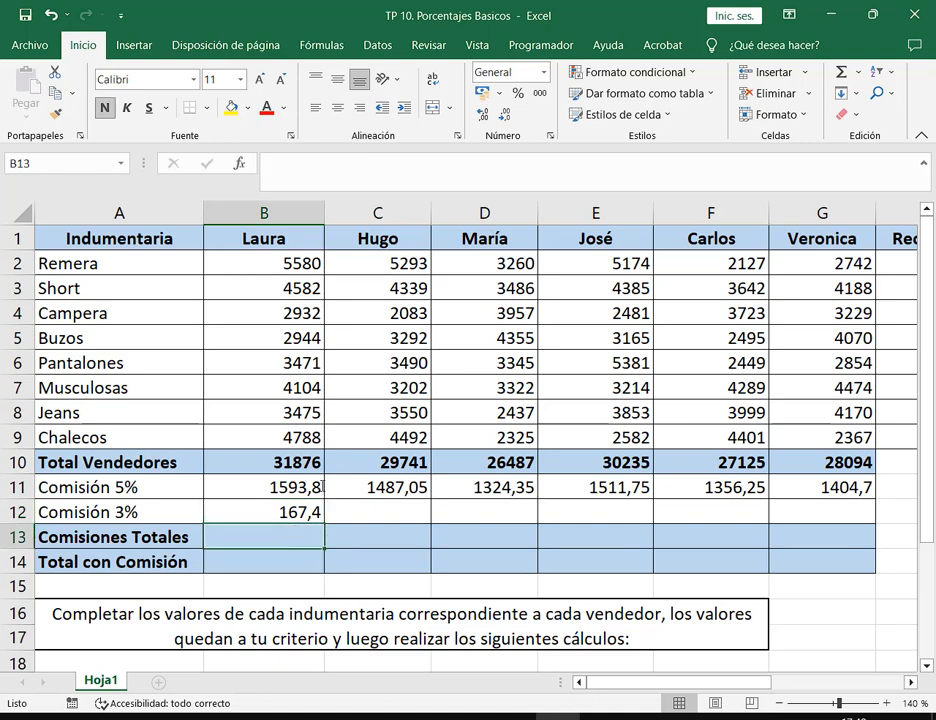
text(=)
click(315, 270)
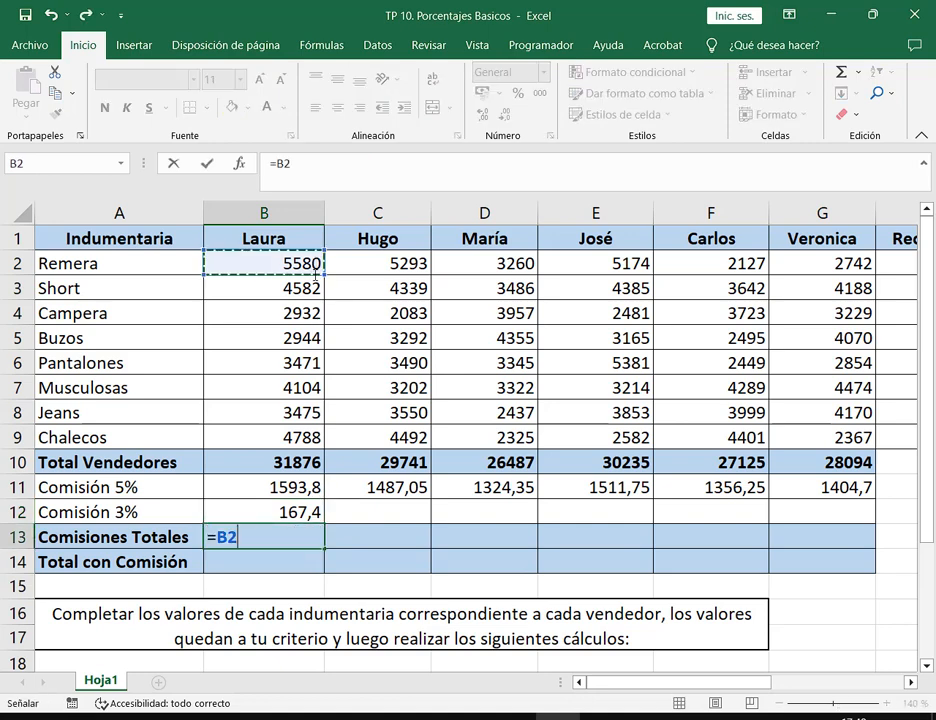
text(*)
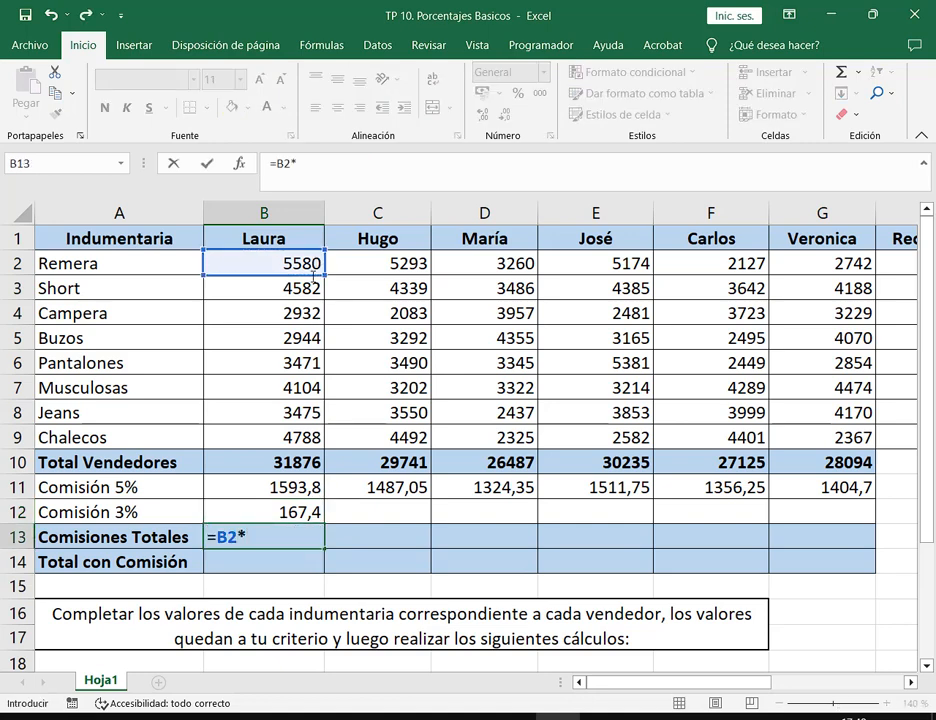
text(3%)
key(Return)
key(Up)
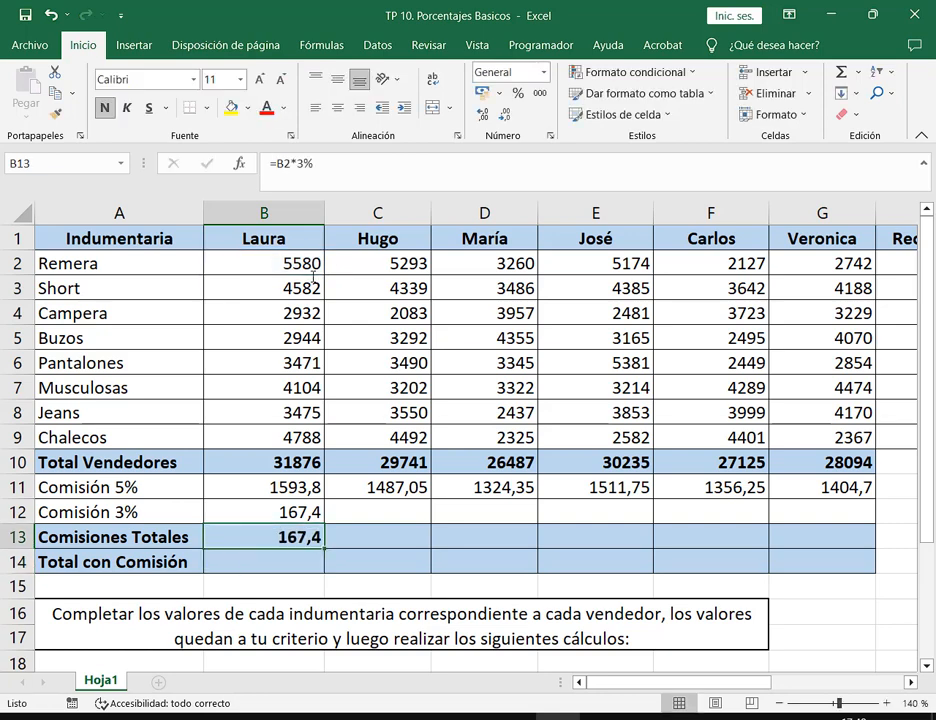
key(Delete)
key(Up)
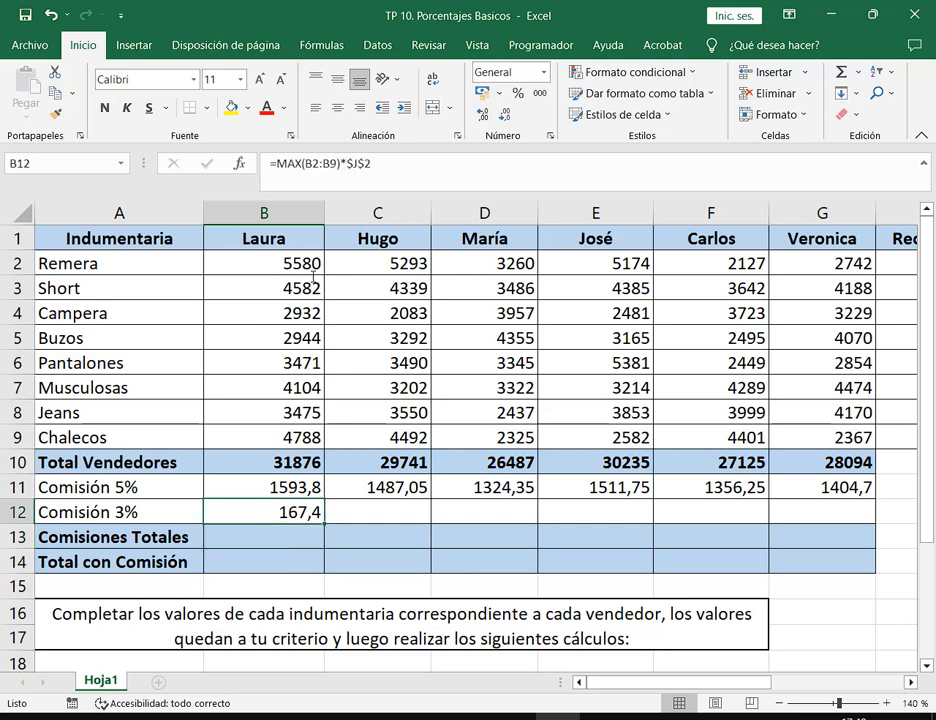
Set the first seller's Jeans sales in B8 to 7800 to test the B12 formula.
key(F2)
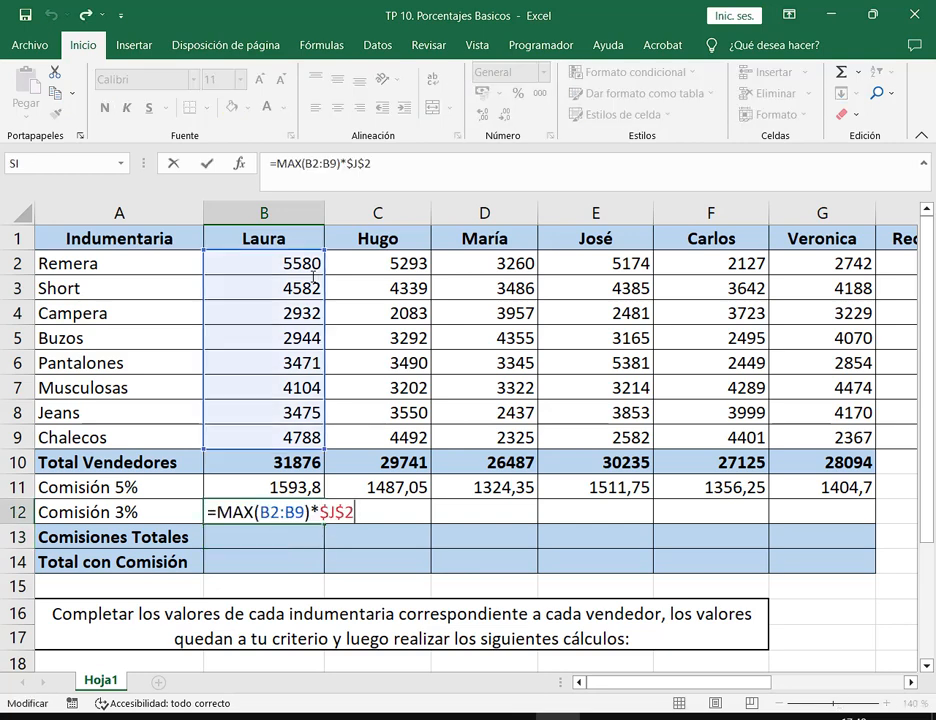
key(ctrl+Return)
key(Up)
key(Up)
key(Up)
key(Up)
key(Up)
key(Up)
key(Up)
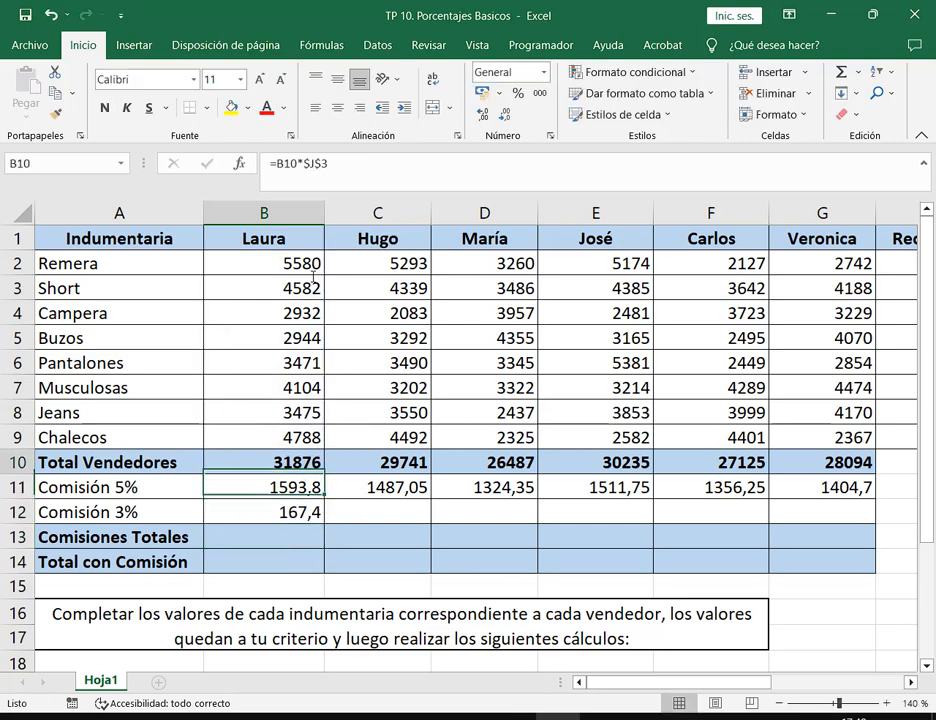
key(Down)
key(Down)
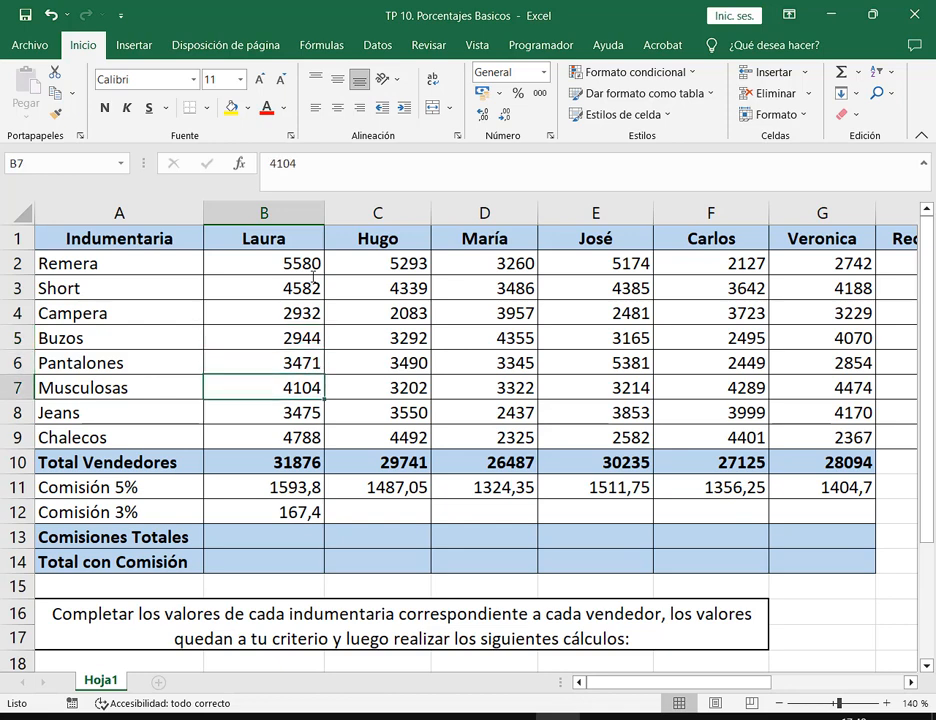
key(Down)
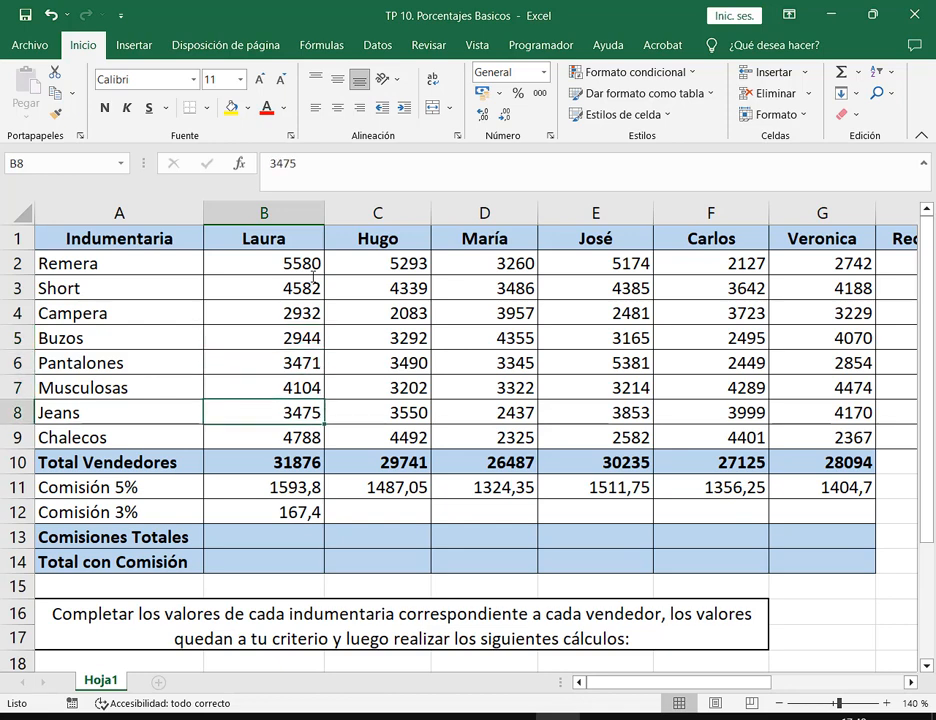
text(6)
key(BackSpace)
text(7800)
key(Return)
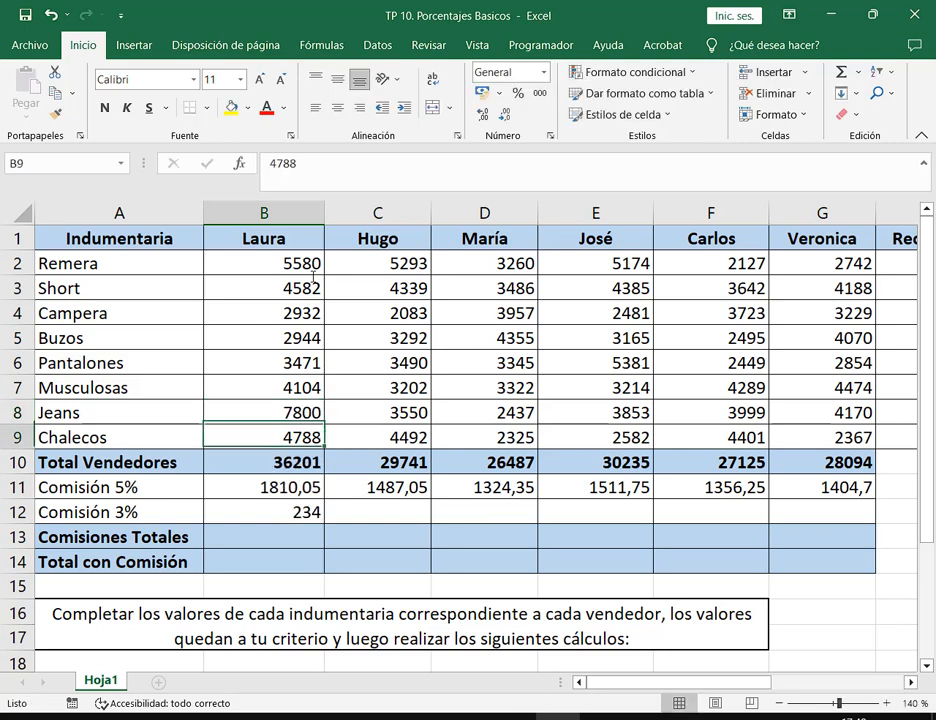
Examine the MAX part and the rate reference in B12, and undo the last change to the Jeans sales.
double_click(305, 511)
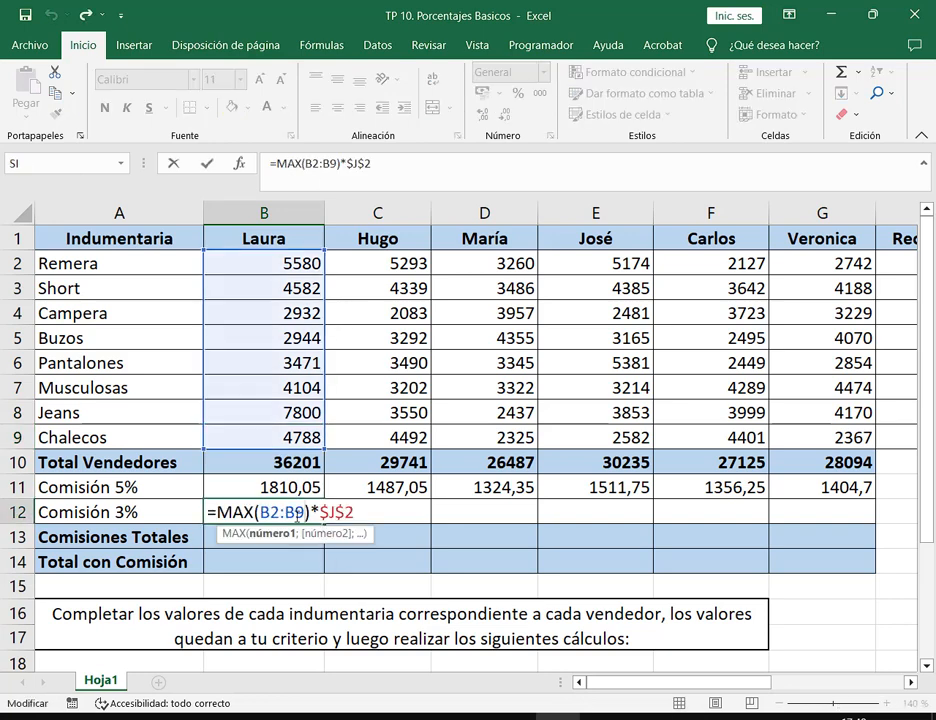
drag(218, 511, 320, 511)
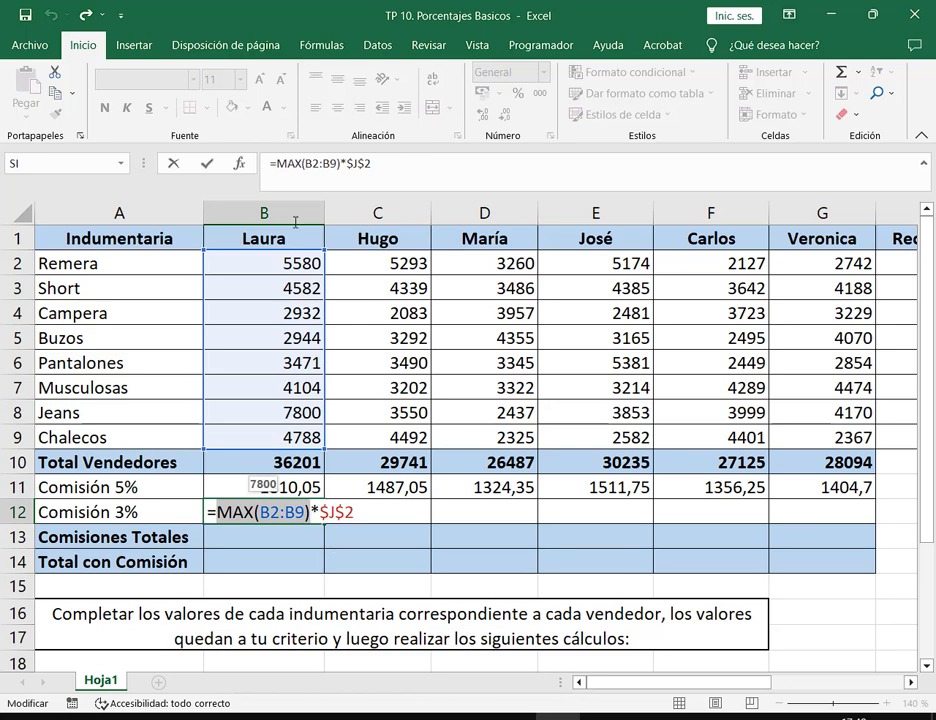
drag(282, 403, 324, 424)
drag(318, 498, 362, 529)
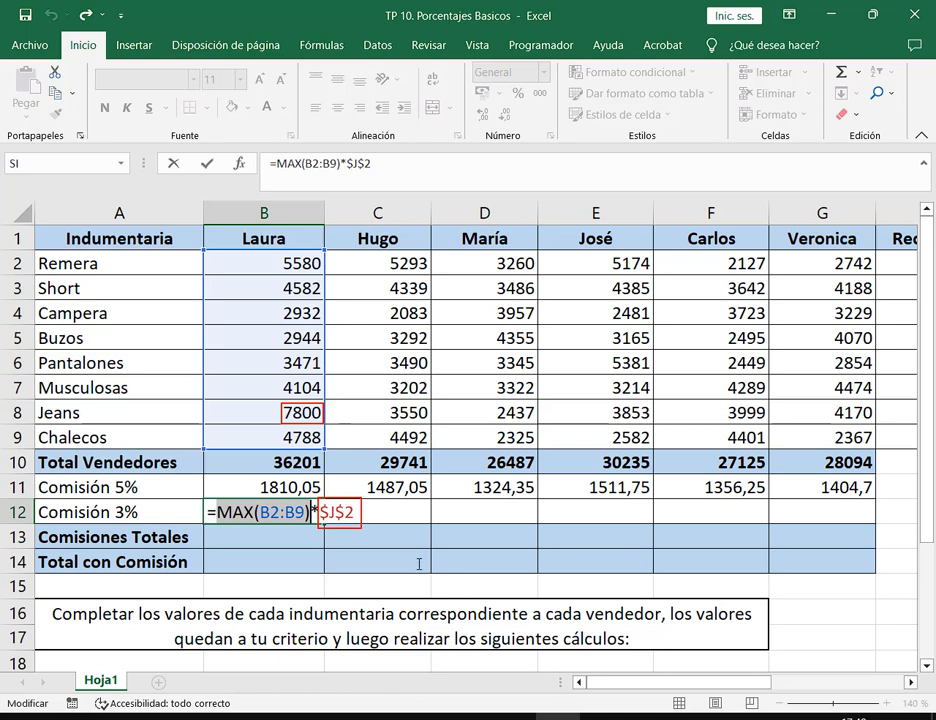
key(Escape)
key(ctrl+z)
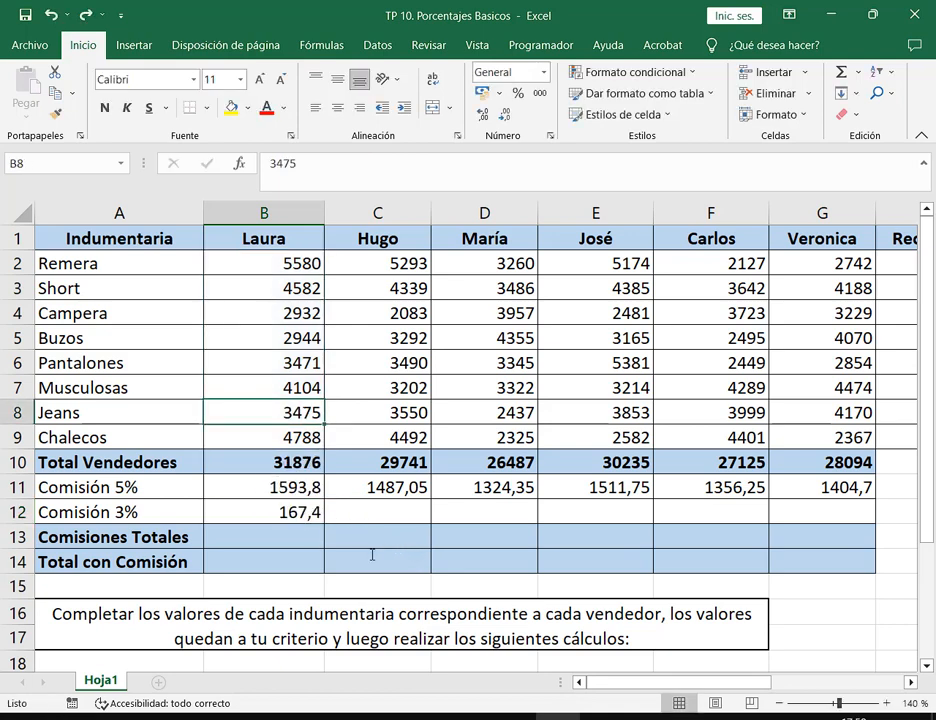
Fill the 3% commission formula from B12 across to G12.
double_click(314, 511)
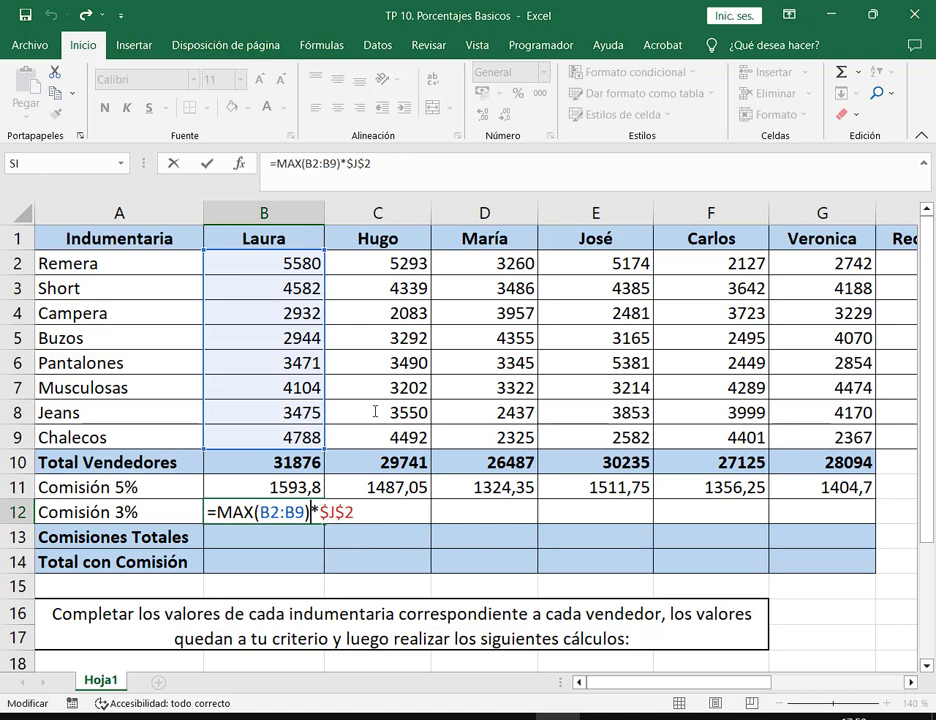
key(ctrl+Return)
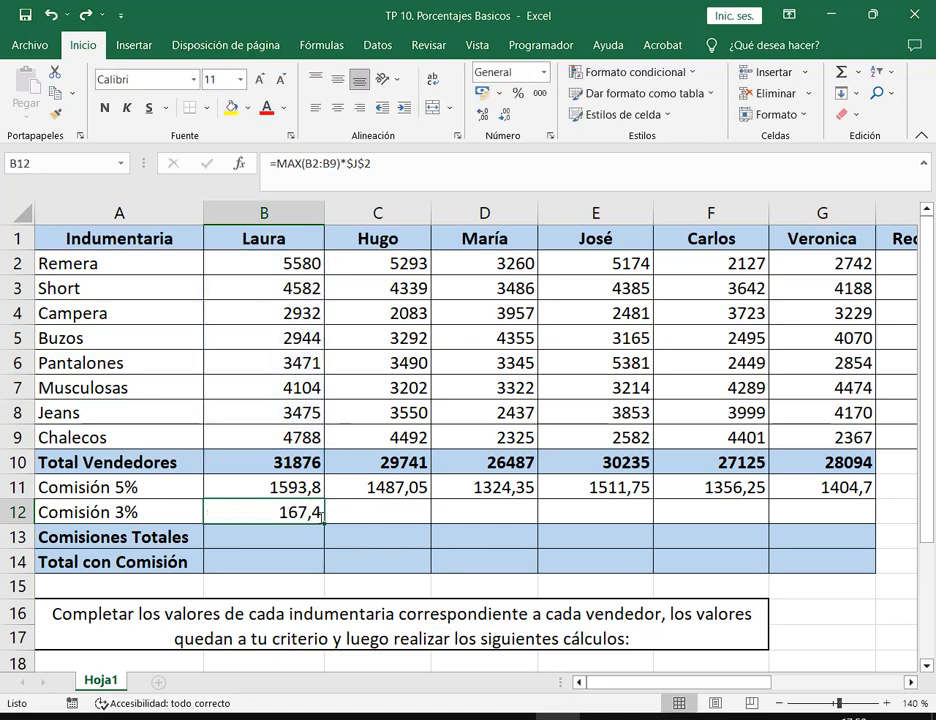
double_click(320, 512)
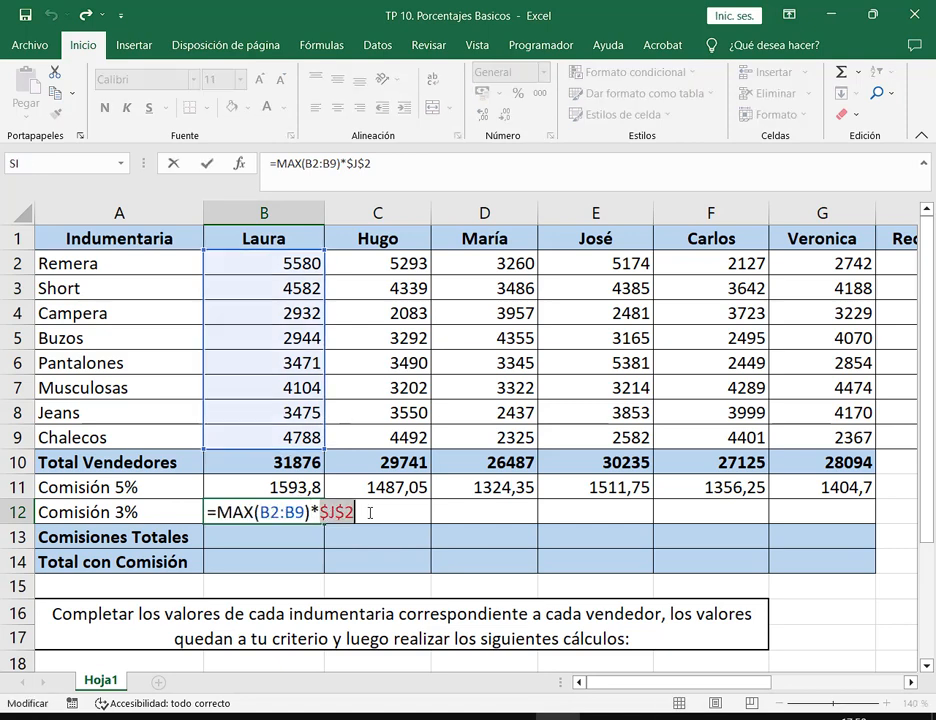
key(Escape)
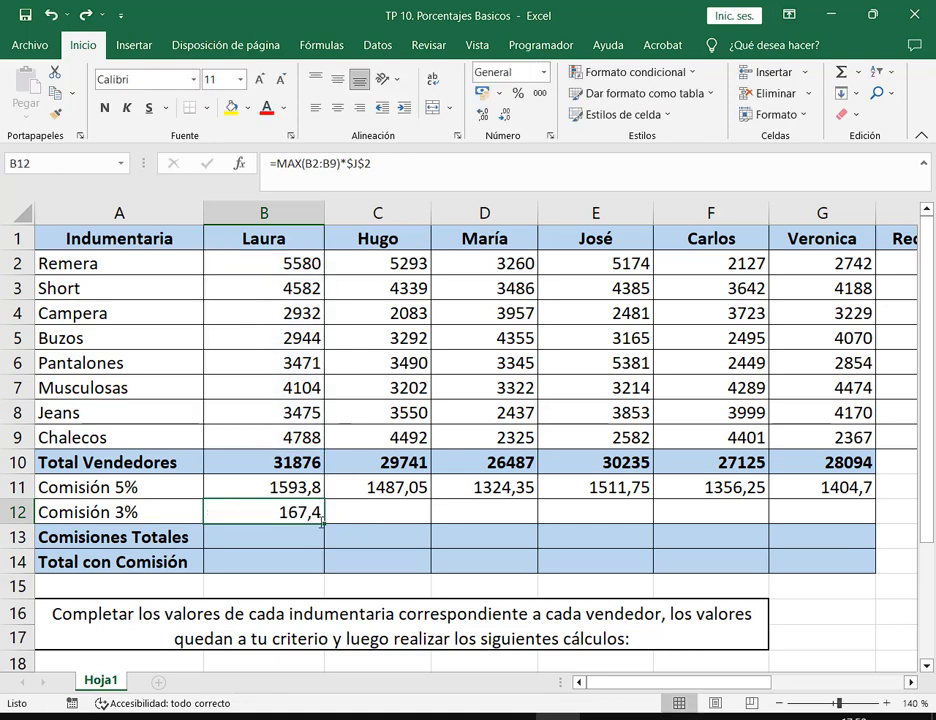
drag(324, 521, 850, 525)
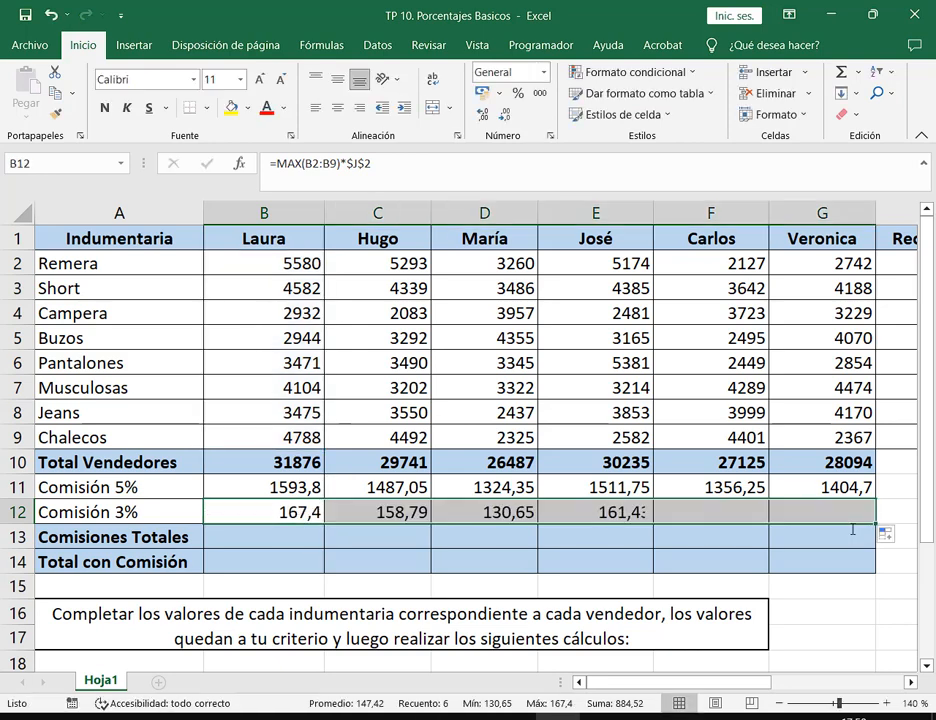
Inspect the B12 formula in a reduced window, and undo the last fill across row 12 and the clearing of B13.
double_click(210, 512)
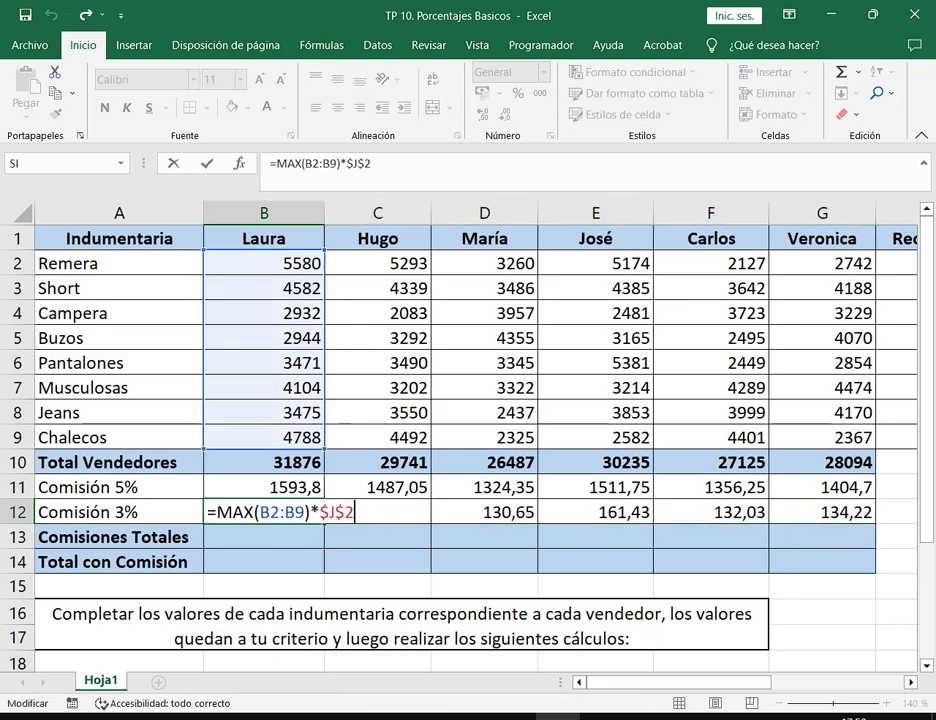
click(877, 11)
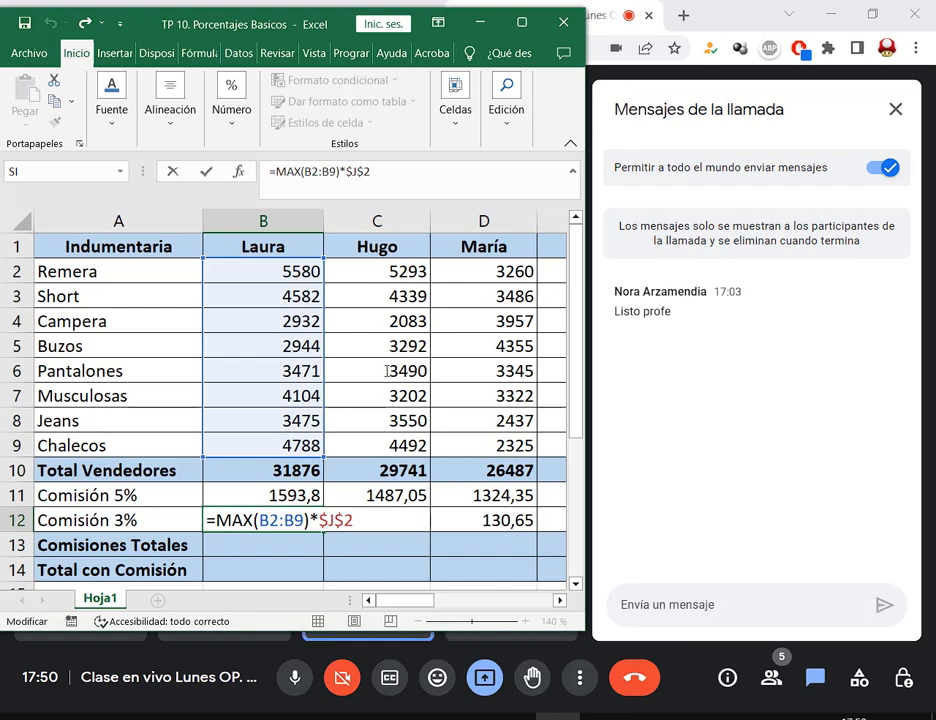
key(Escape)
key(ctrl+z)
key(ctrl+z)
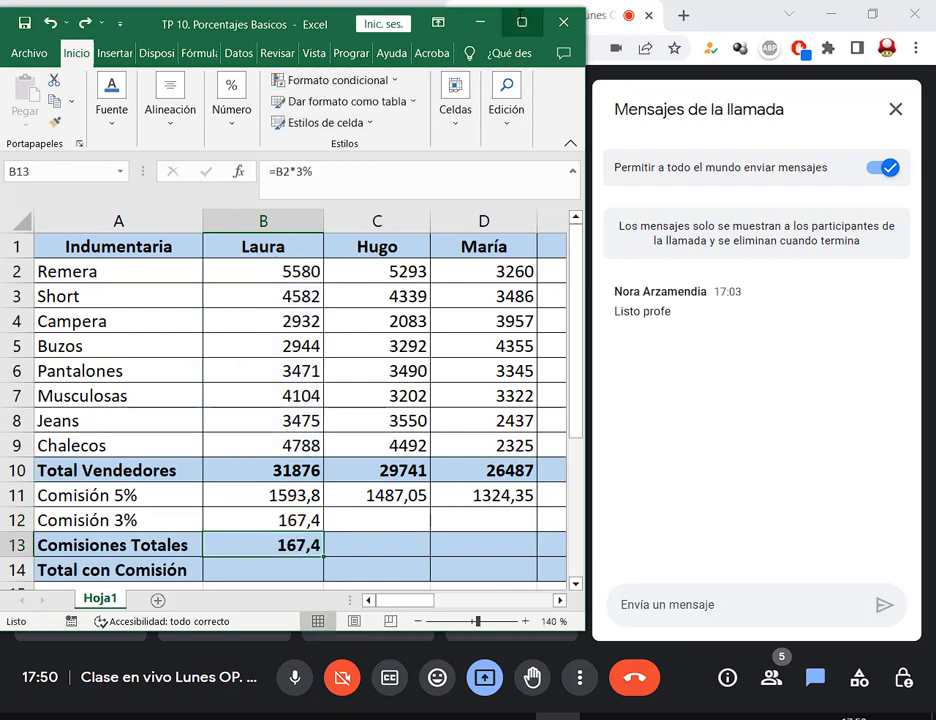
Enlarge the window, clear the formulas in B12 and B13, and select B12.
double_click(380, 11)
drag(300, 512, 297, 528)
key(Delete)
click(312, 519)
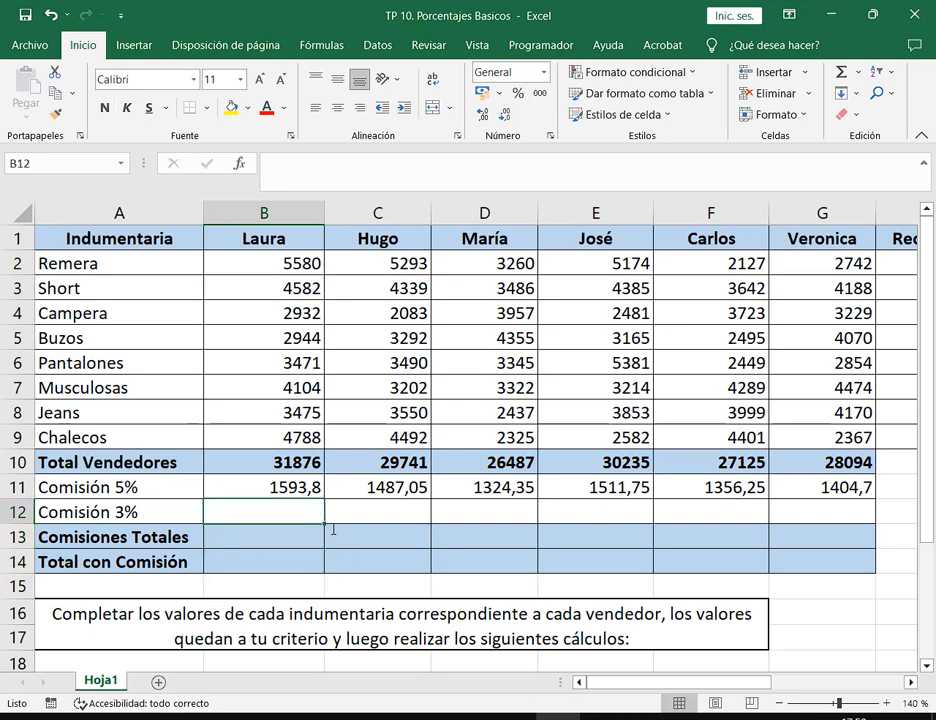
Review the commission instructions in rows 19 to 23 against the first seller's total in B10 and individual sales in B2:B9.
scroll(333, 530, down, 2)
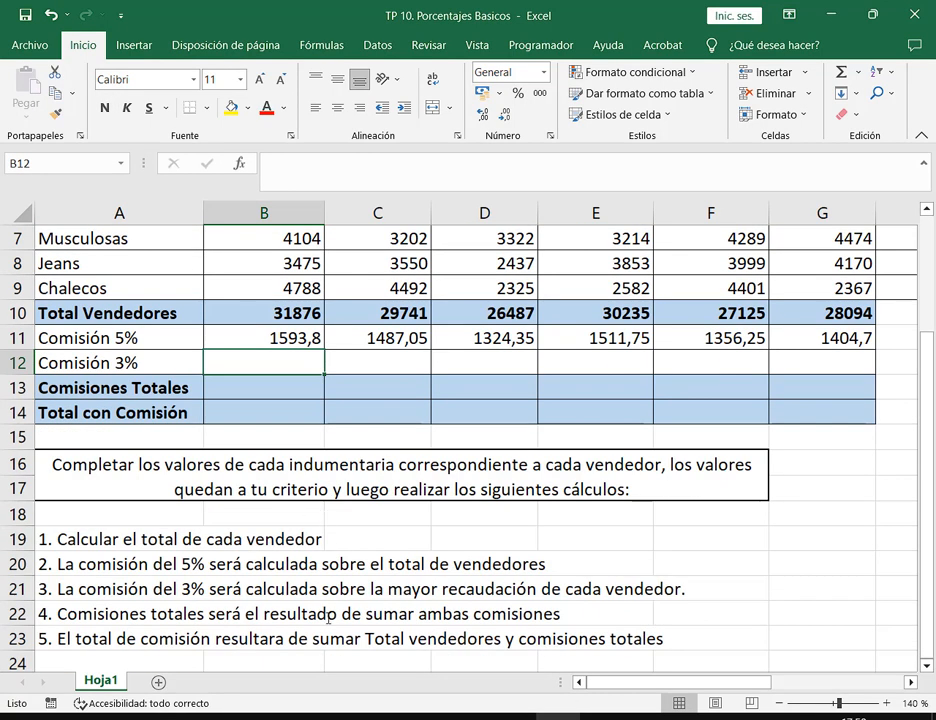
click(175, 358)
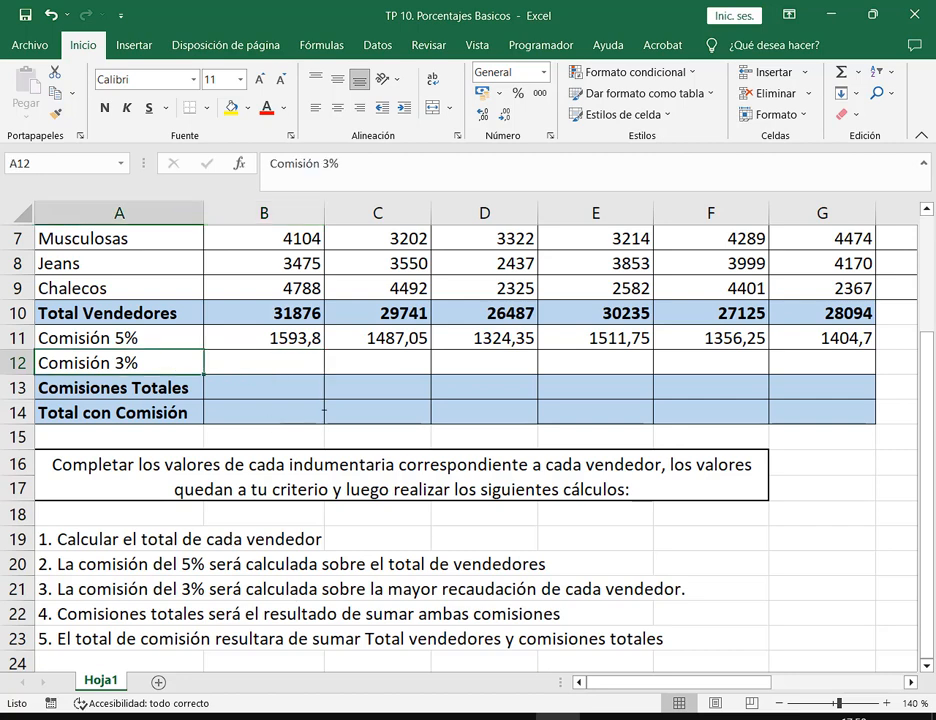
scroll(318, 398, up, 1)
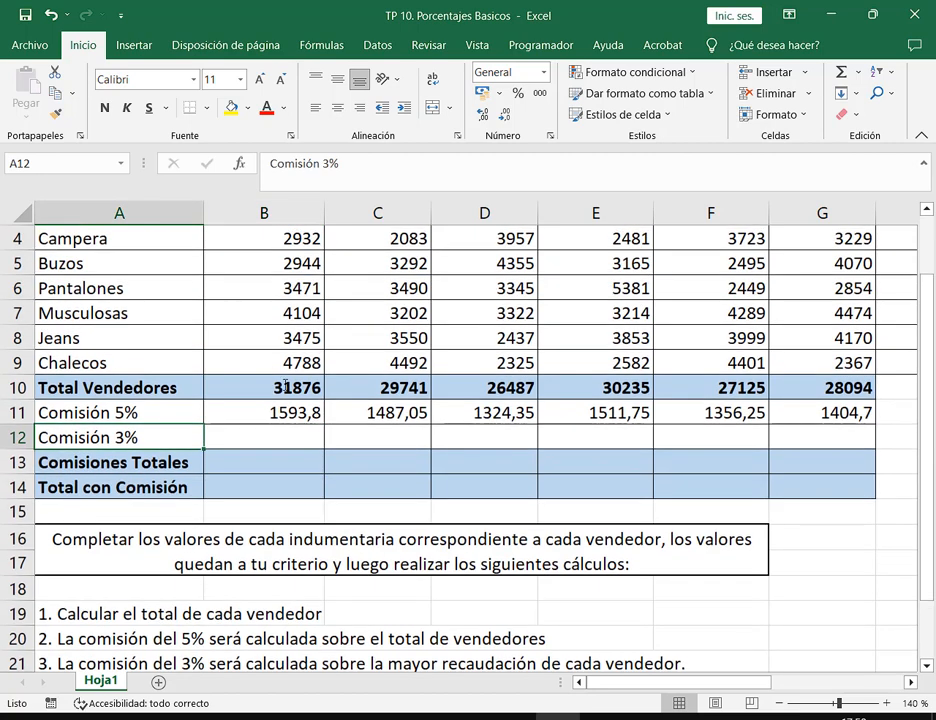
drag(268, 374, 323, 398)
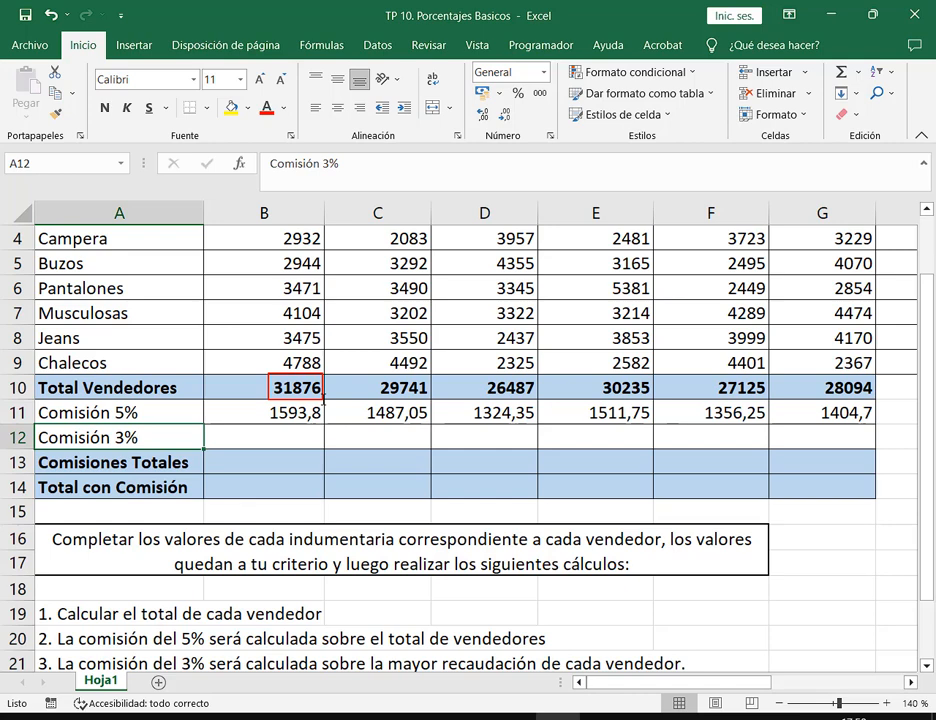
scroll(318, 390, up, 1)
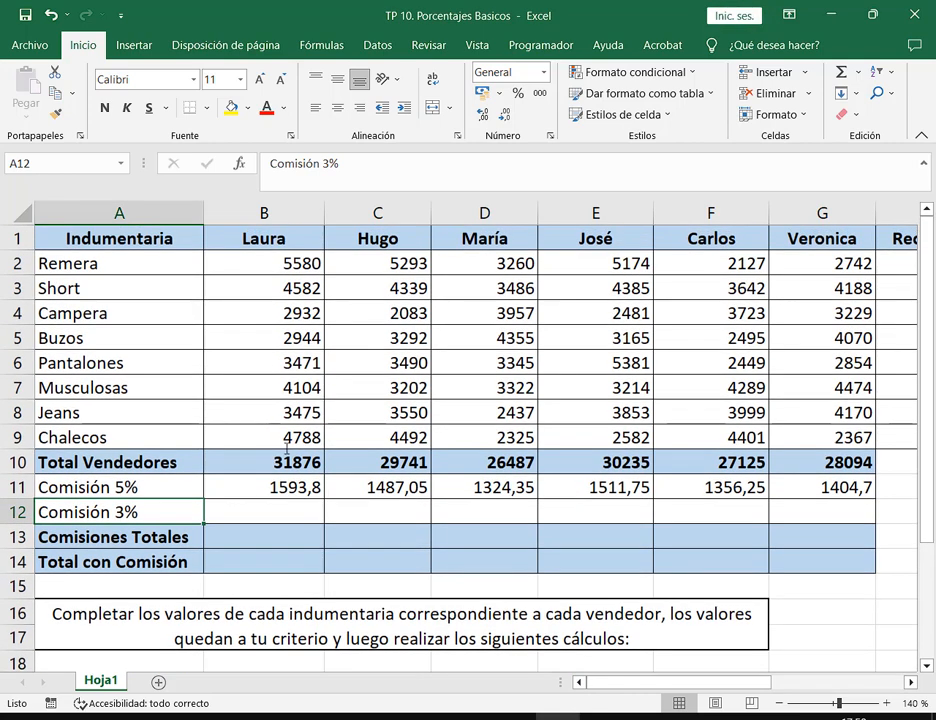
mouse_move(269, 452)
mouse_down()
mouse_move(323, 480)
mouse_move(873, 472)
mouse_move(323, 474)
mouse_up()
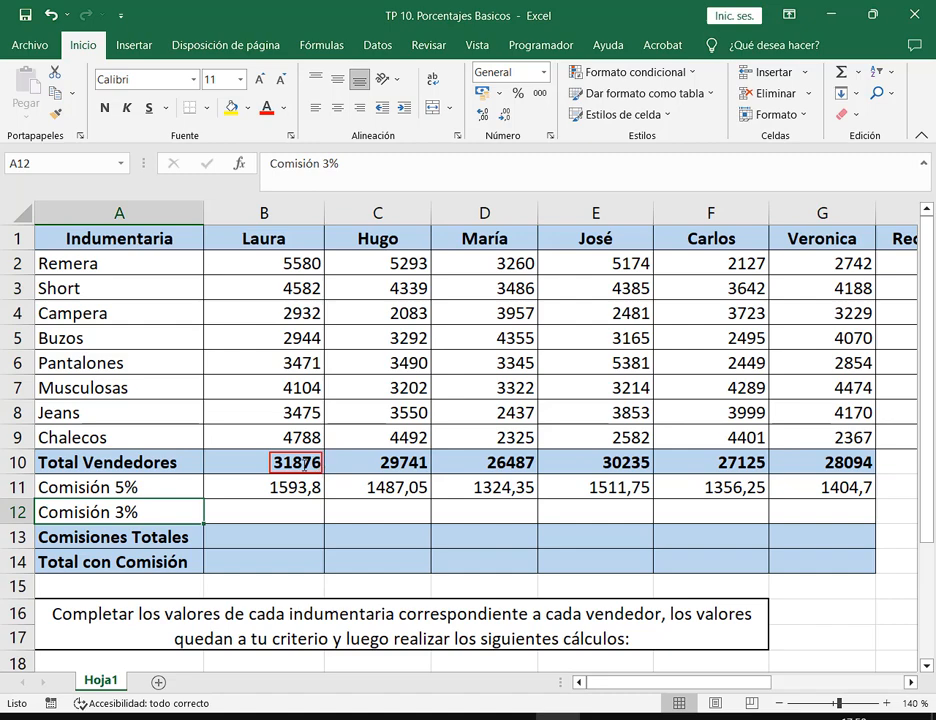
scroll(447, 528, down, 3)
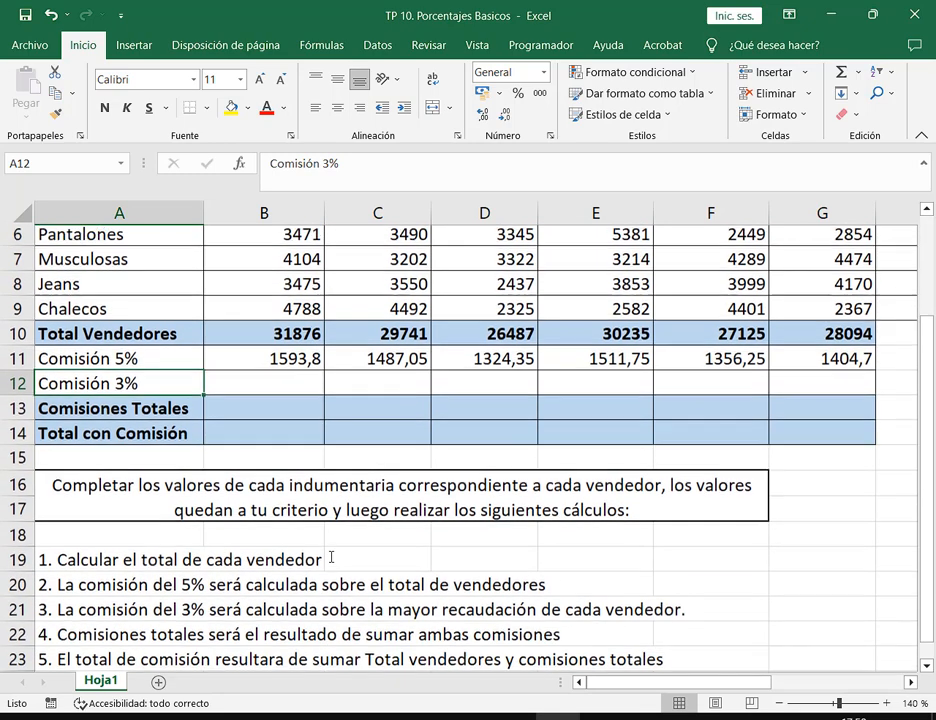
click(440, 522)
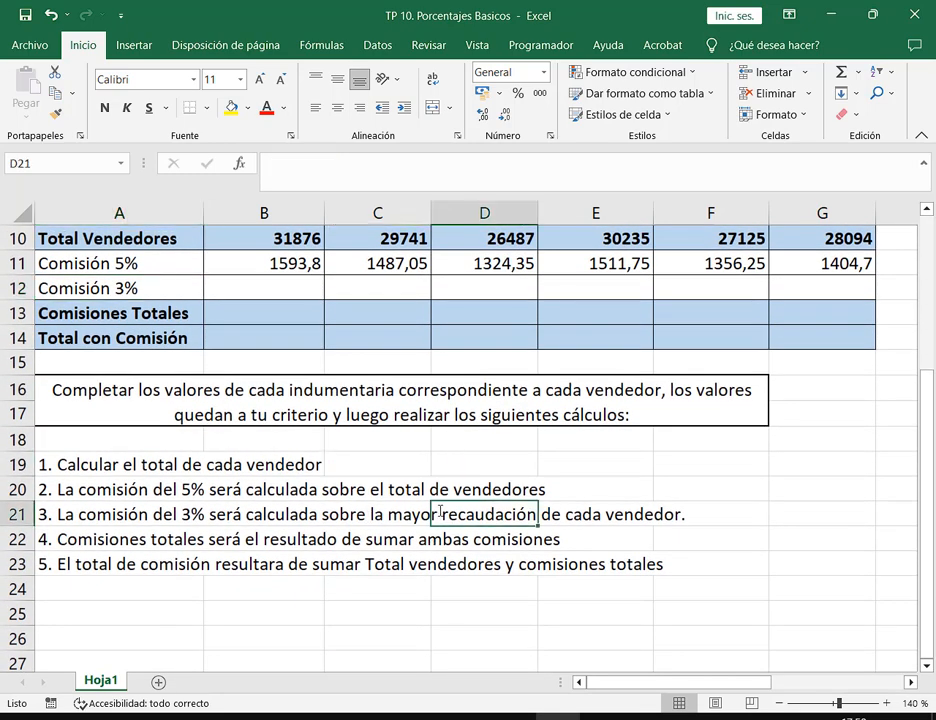
scroll(441, 508, up, 3)
mouse_move(280, 248)
mouse_down()
mouse_move(316, 375)
mouse_move(323, 448)
mouse_up()
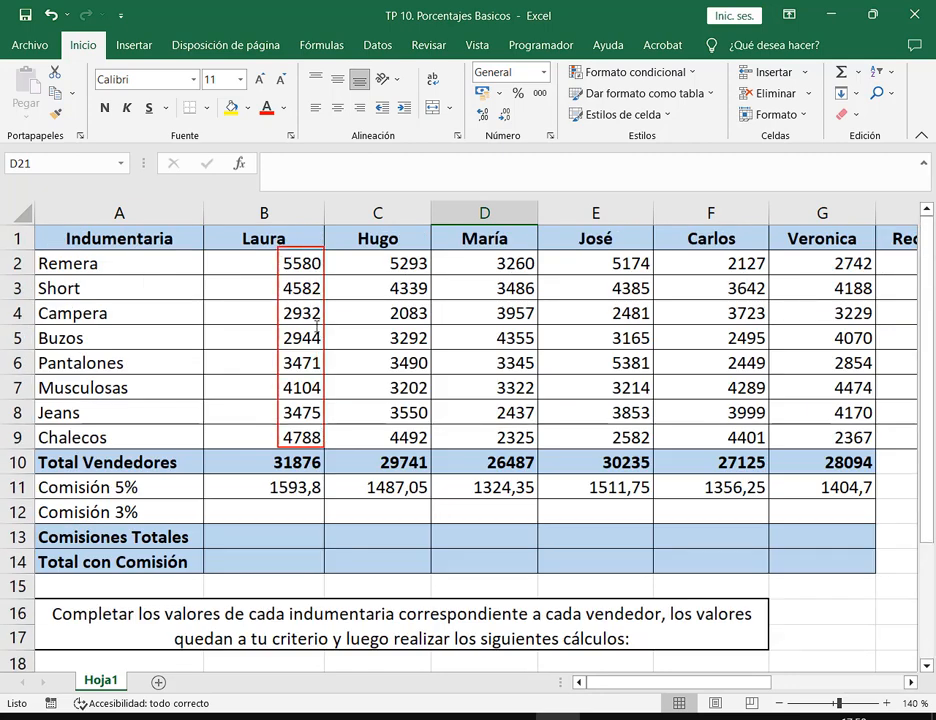
With B12 selected, examine the AutoSum function list and its maximum function.
click(284, 509)
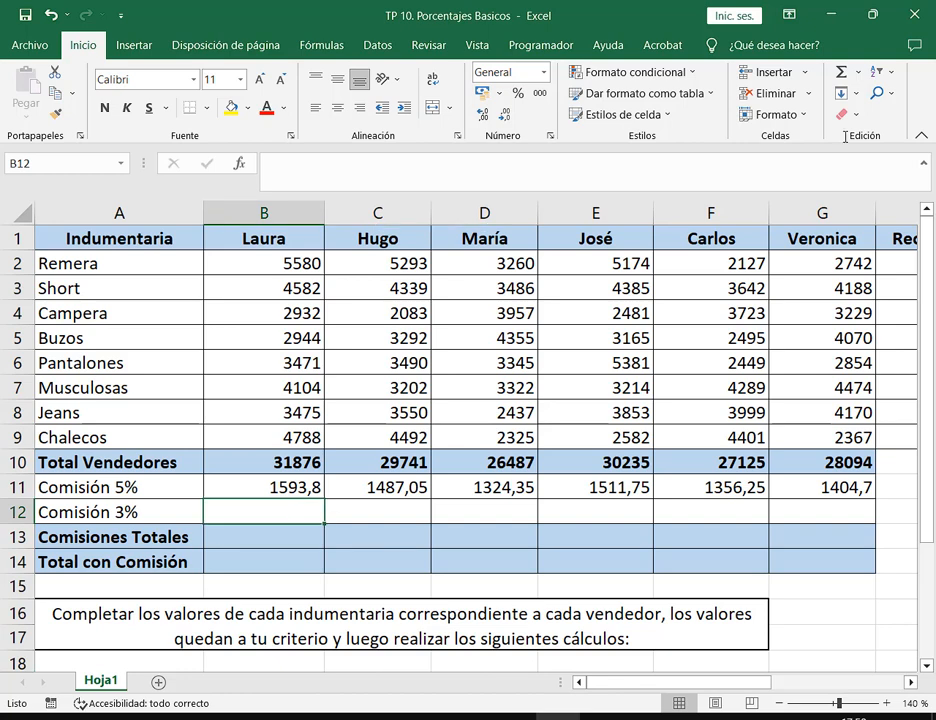
click(858, 72)
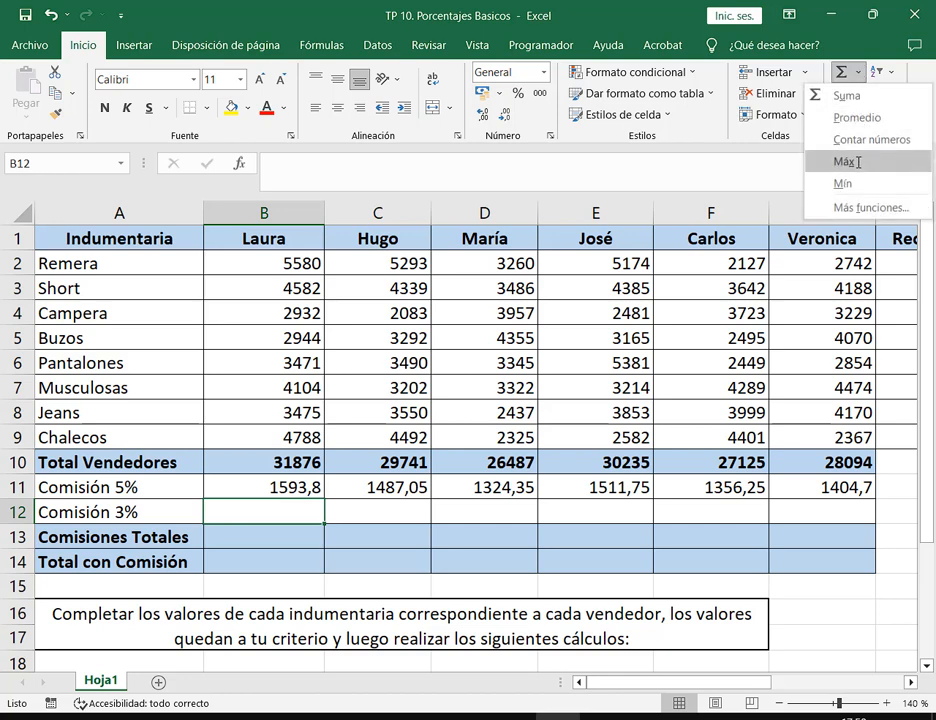
click(838, 30)
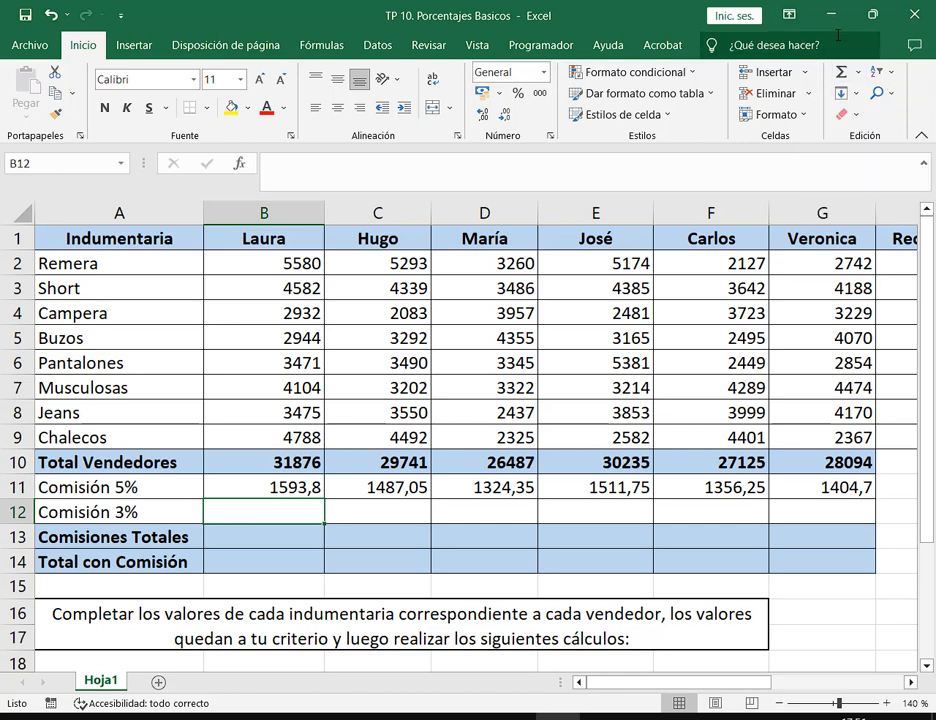
drag(823, 58, 913, 145)
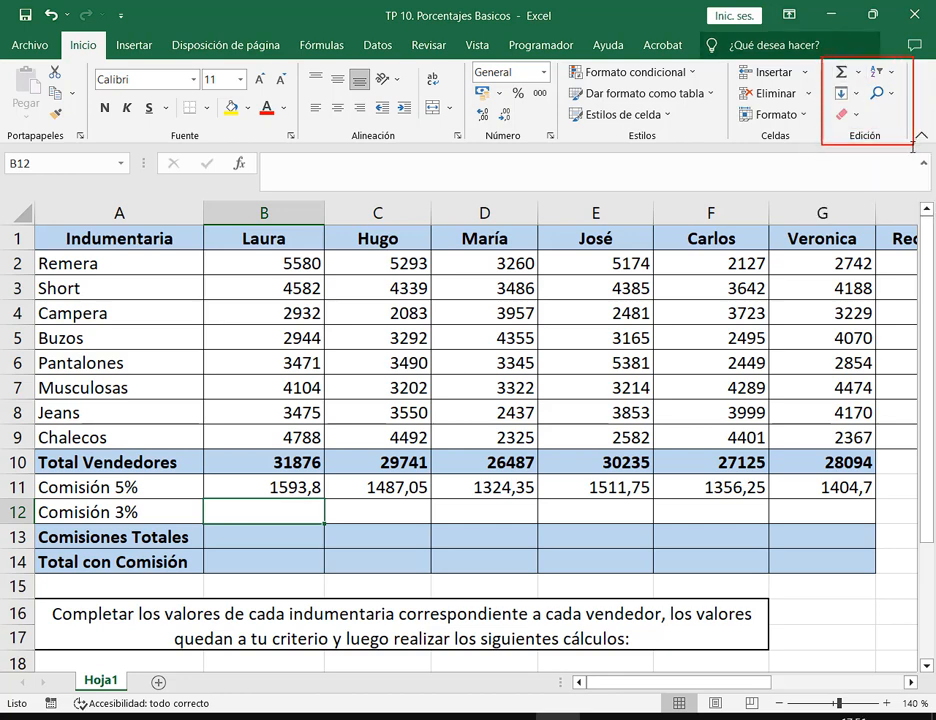
mouse_move(829, 59)
mouse_down()
mouse_move(870, 84)
mouse_move(864, 71)
mouse_up()
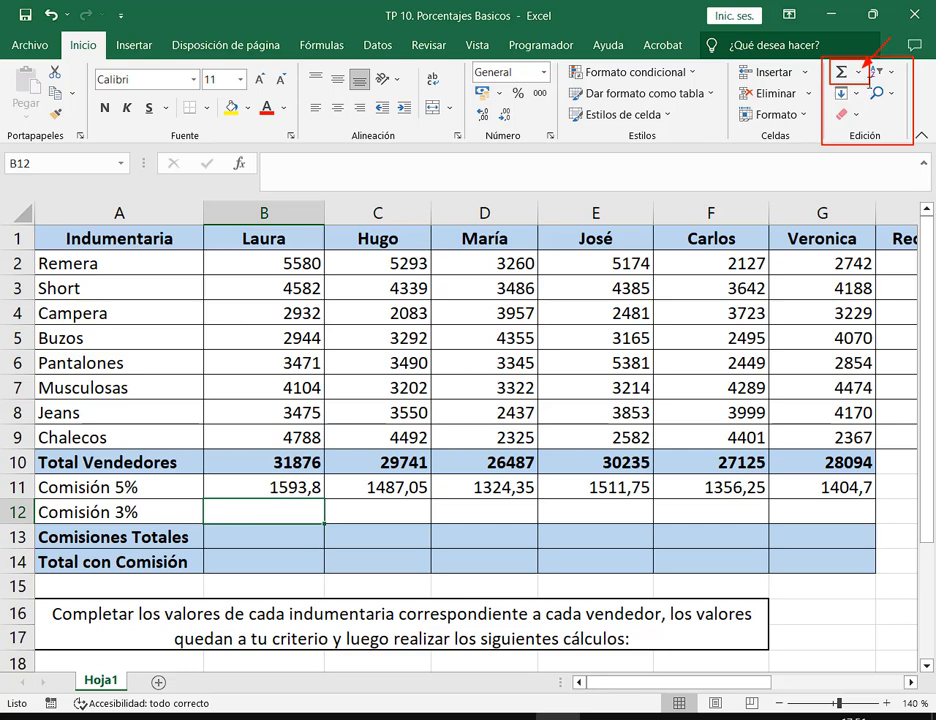
click(861, 72)
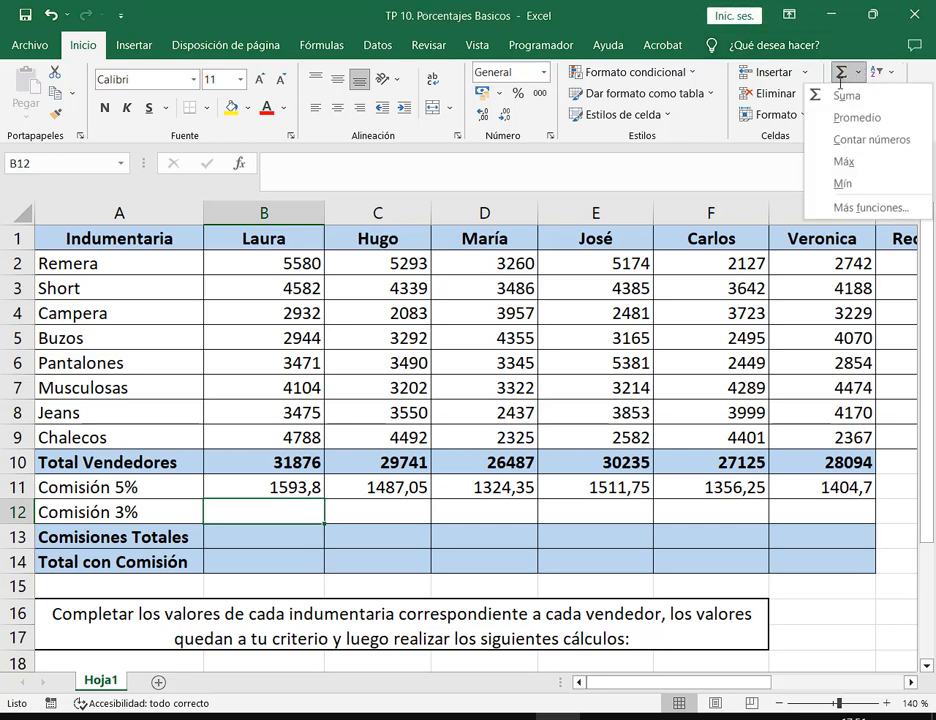
drag(826, 90, 924, 198)
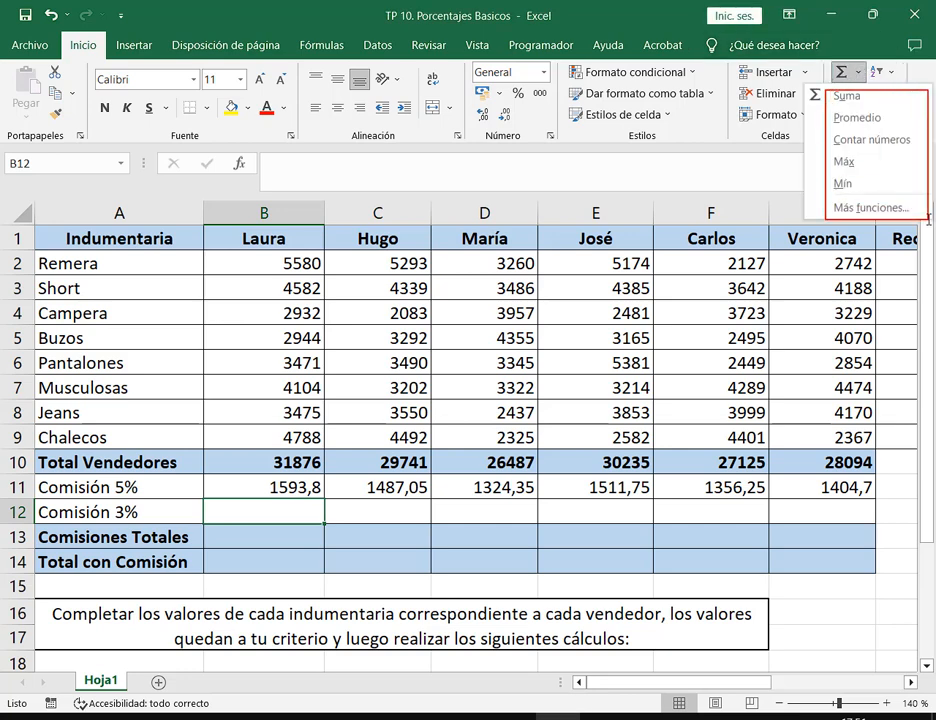
mouse_move(826, 148)
mouse_down()
mouse_move(864, 177)
mouse_move(889, 160)
mouse_move(866, 159)
mouse_up()
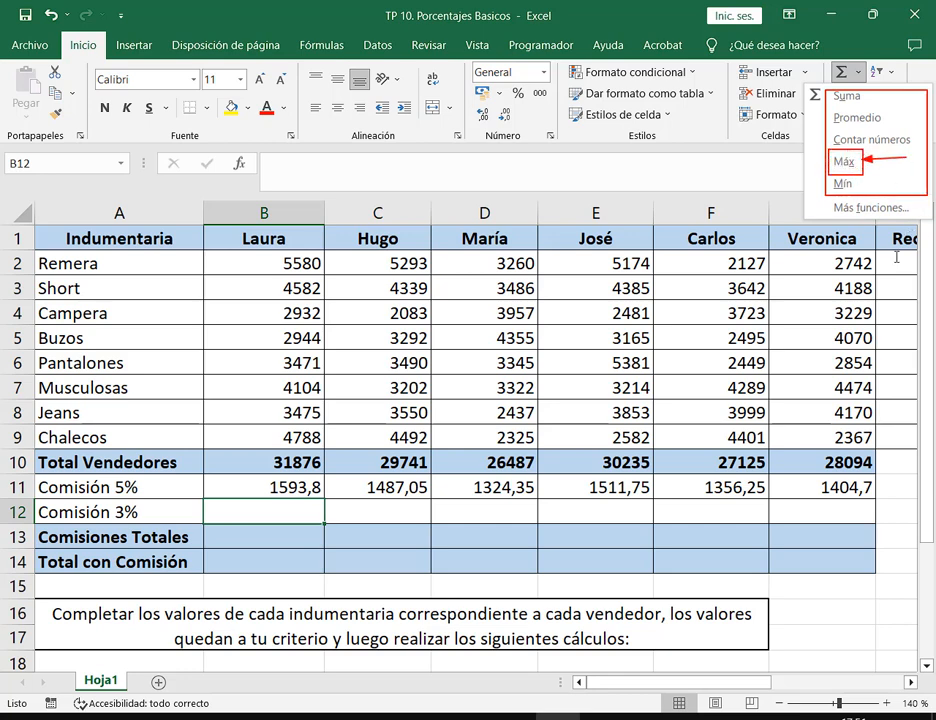
key(Escape)
Insert a MAX function in B12 covering only the first seller's item sales, B2:B9.
click(858, 72)
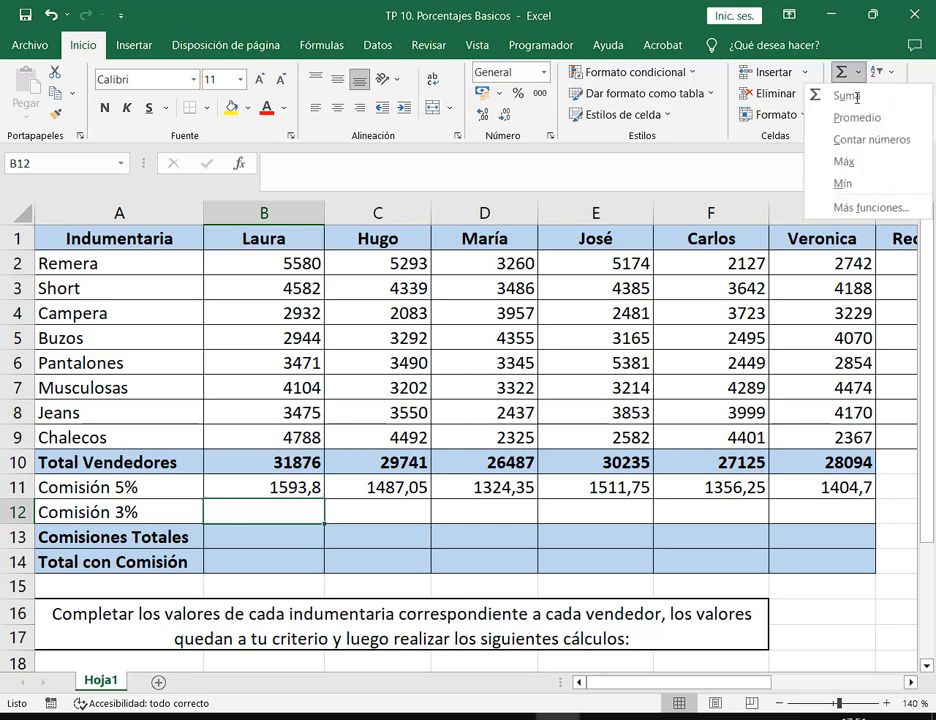
click(843, 161)
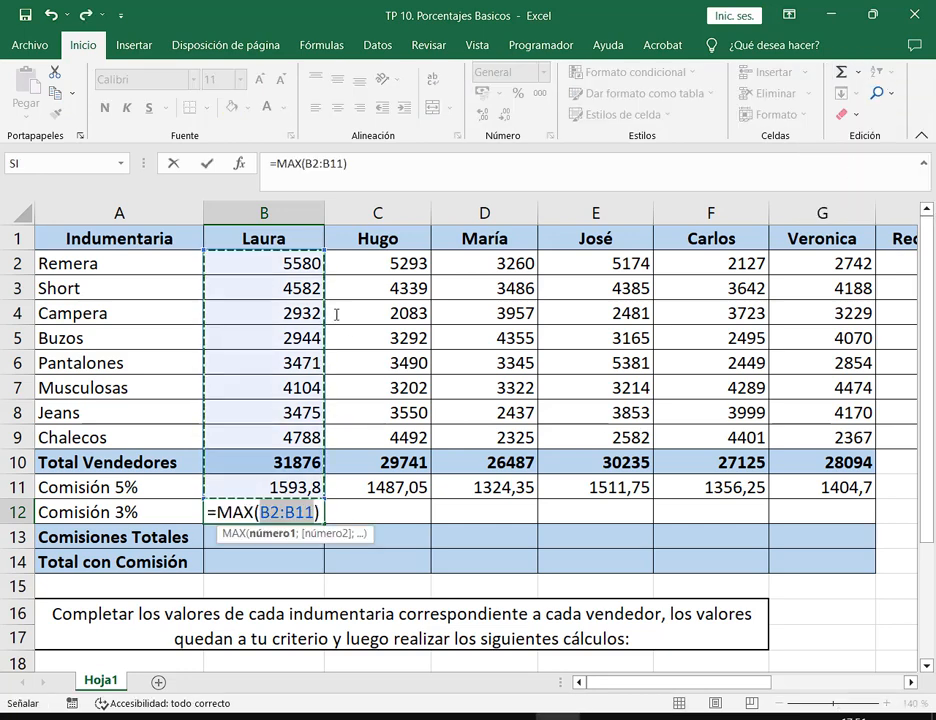
drag(302, 263, 300, 437)
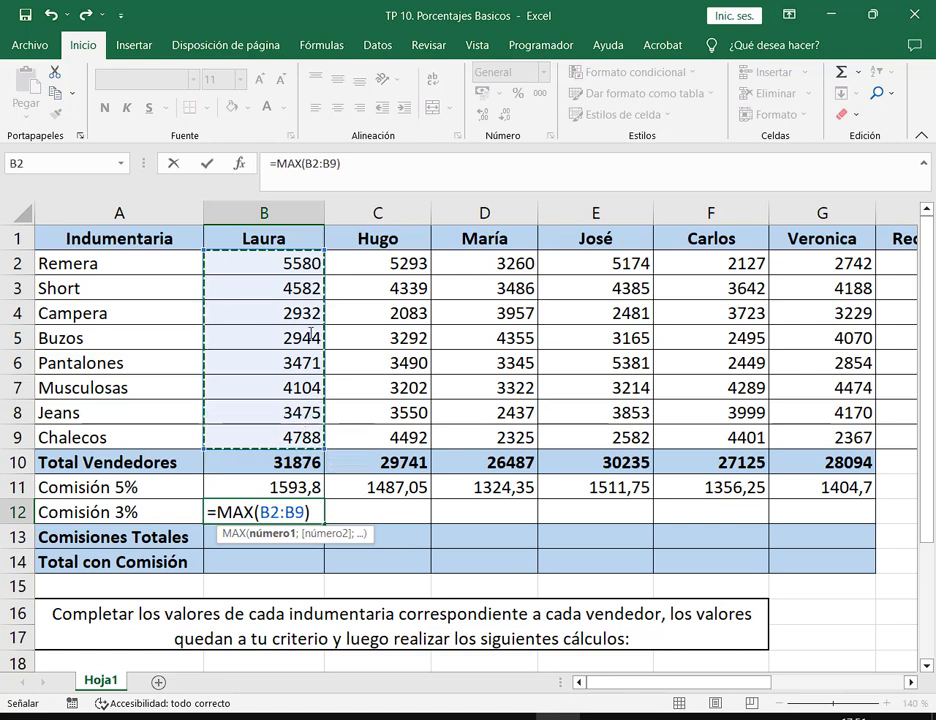
mouse_move(280, 251)
mouse_down()
mouse_move(325, 400)
mouse_move(327, 451)
mouse_up()
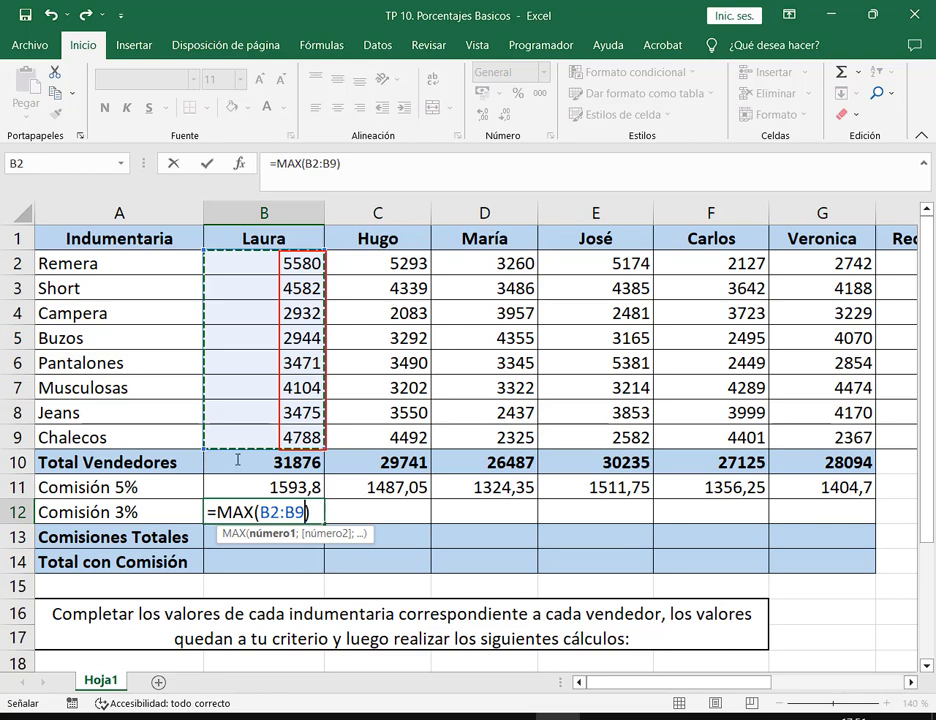
mouse_move(245, 458)
mouse_down()
mouse_move(270, 458)
mouse_move(309, 488)
mouse_up()
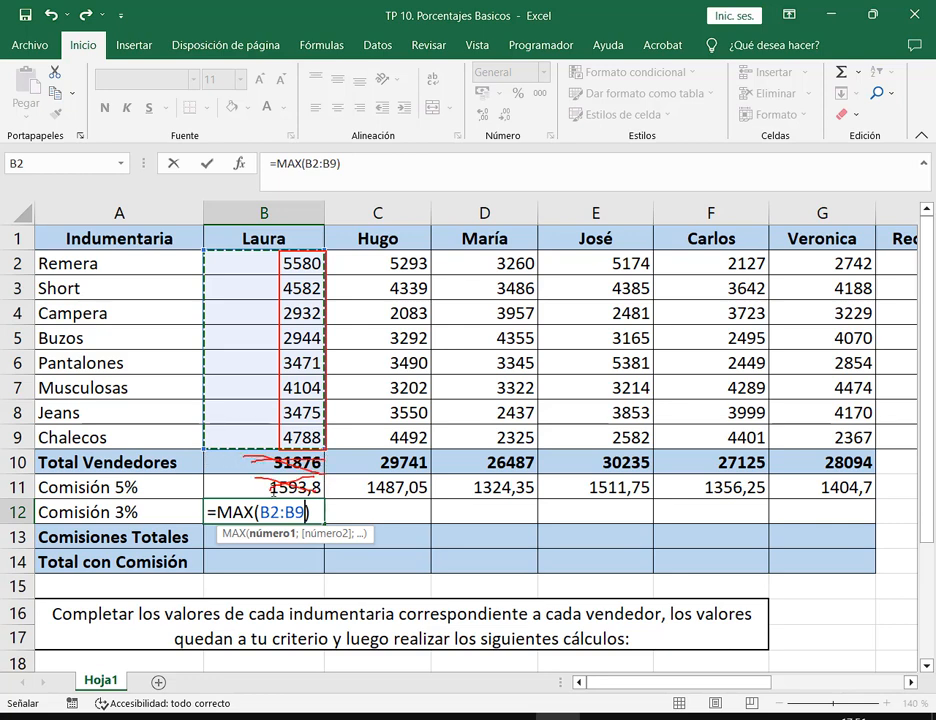
key(Escape)
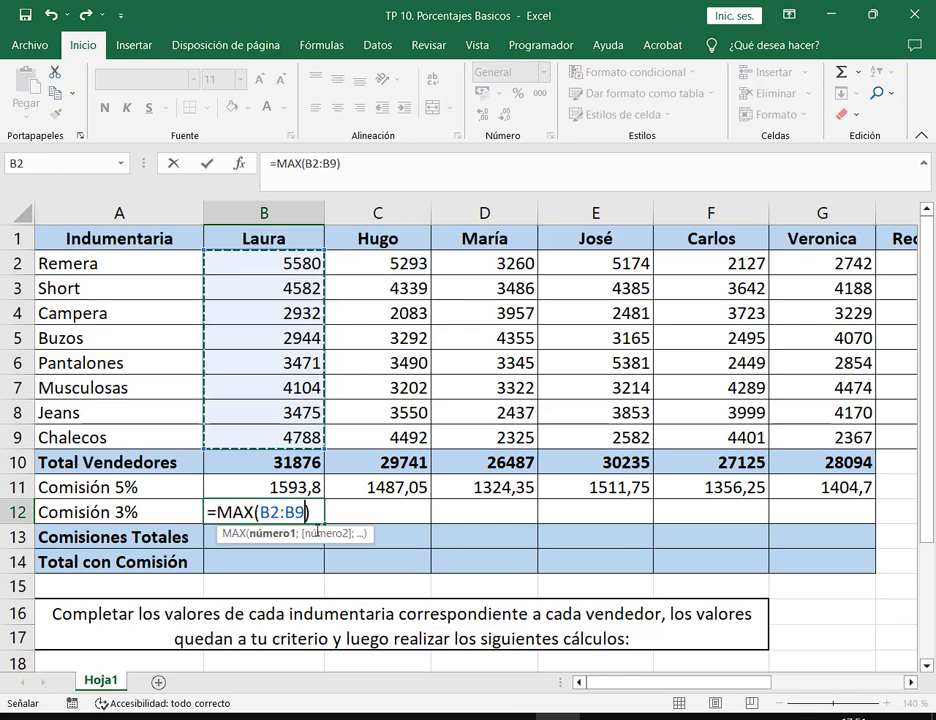
Multiply the B12 maximum by the 3% rate as the absolute reference $J$2, and fill the formula across to G12.
click(317, 520)
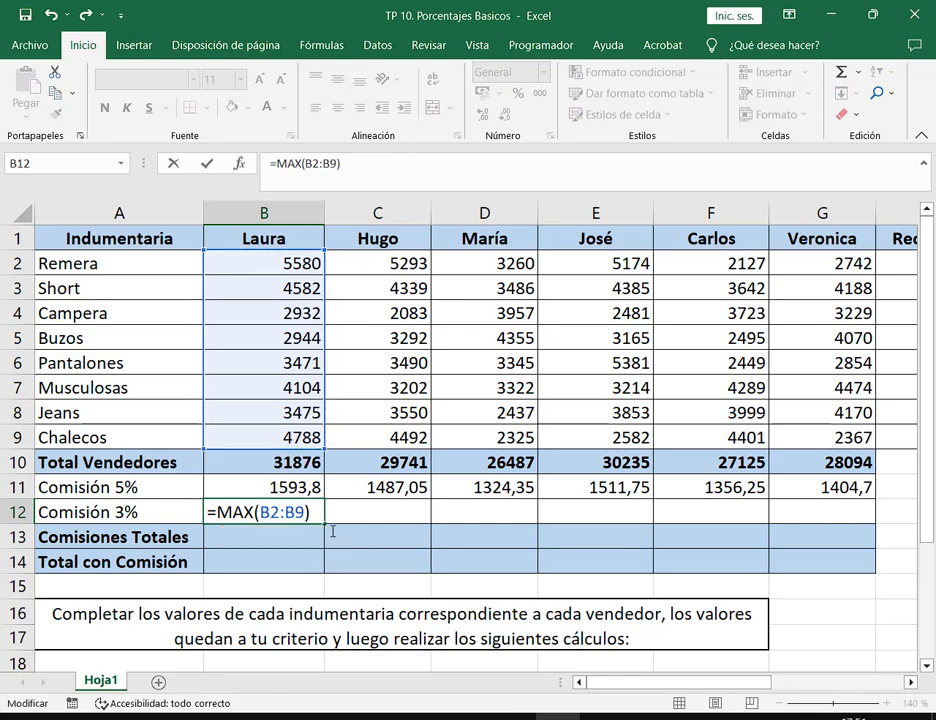
click(303, 512)
click(321, 515)
scroll(668, 500, right, 3)
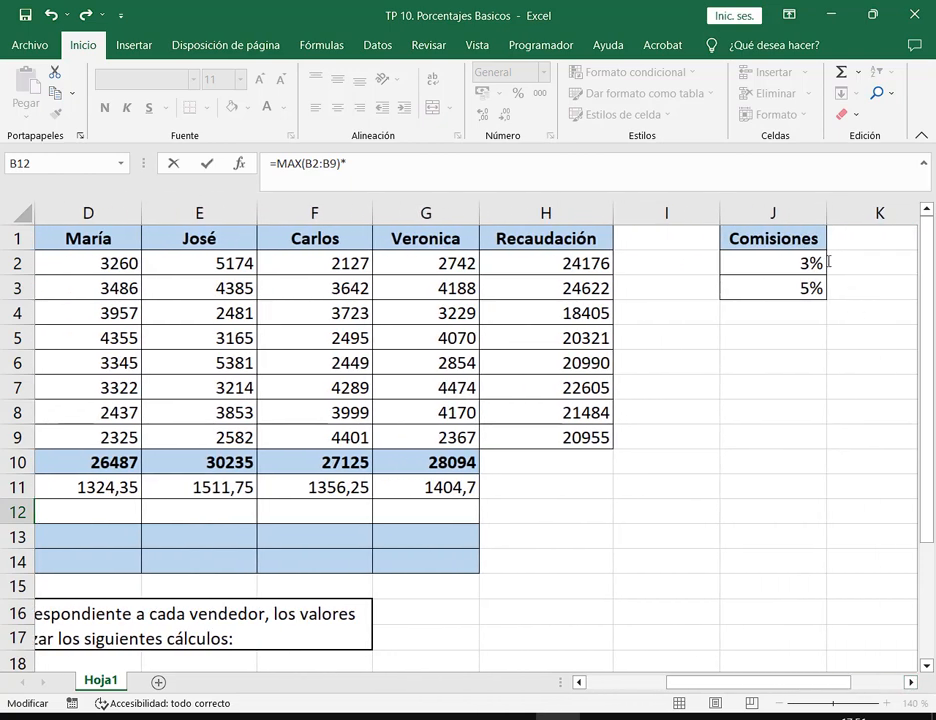
click(822, 263)
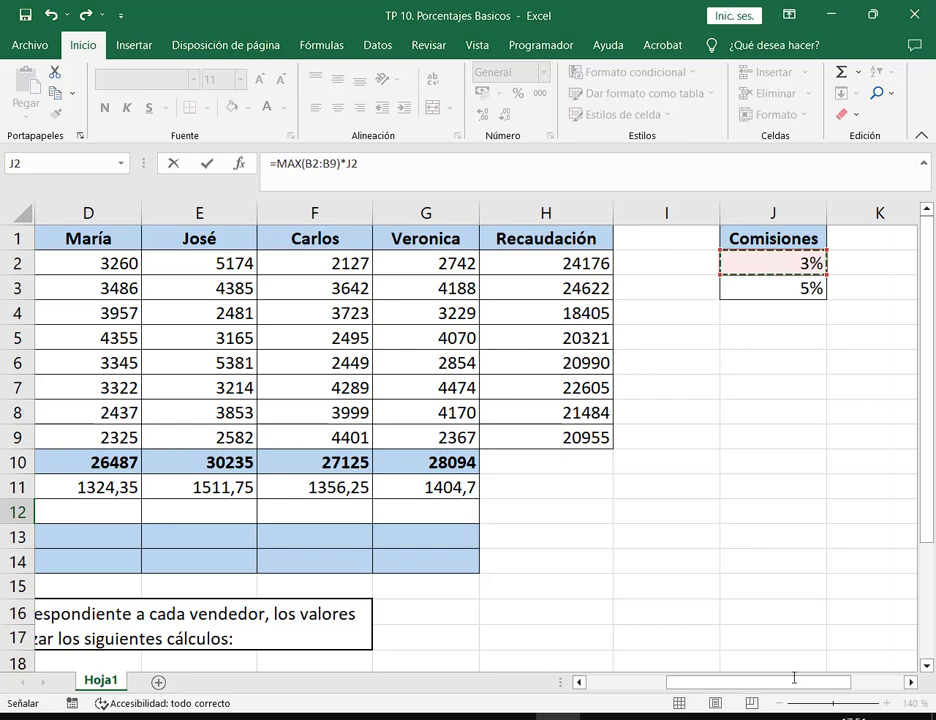
drag(794, 671, 748, 671)
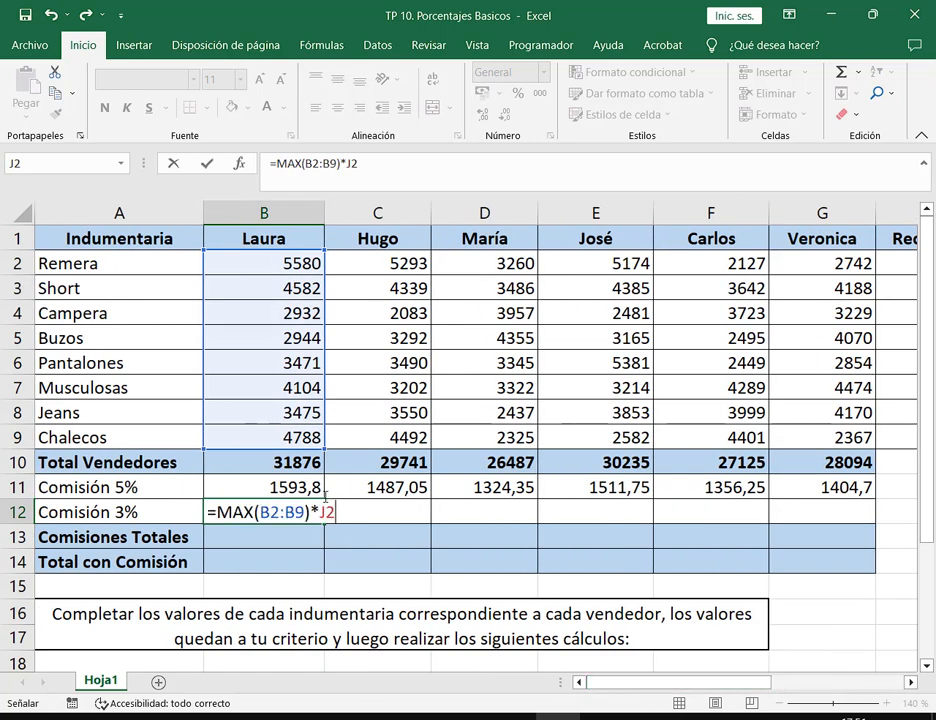
click(346, 510)
key(F4)
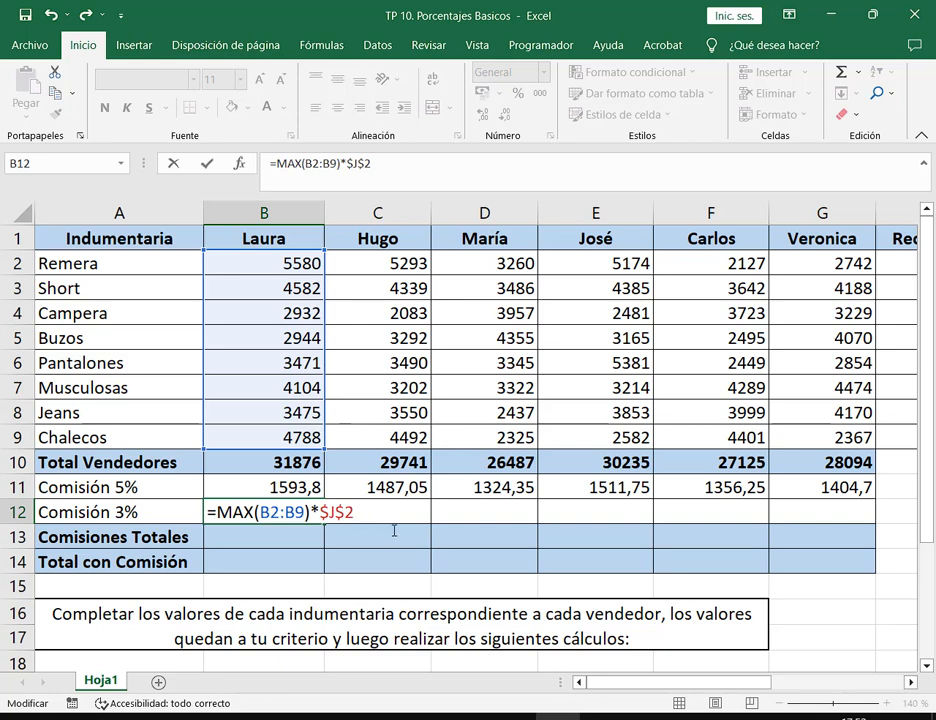
key(Return)
click(321, 518)
drag(326, 520, 831, 526)
Open the B12 formula in a reduced window and examine its MAX(B2:B9) part and the rate reference.
double_click(303, 510)
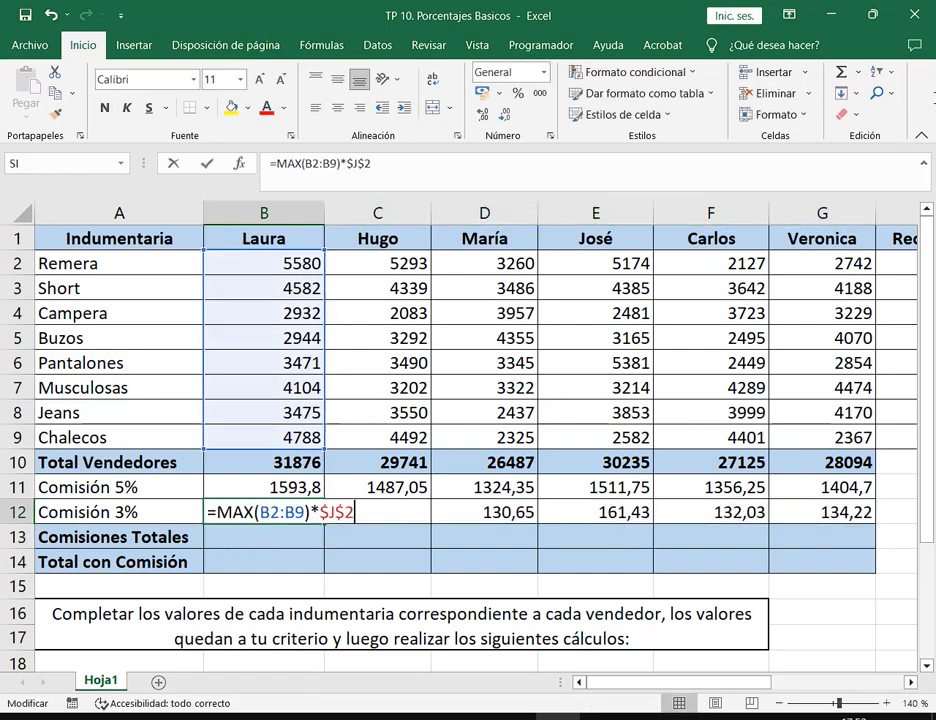
click(873, 14)
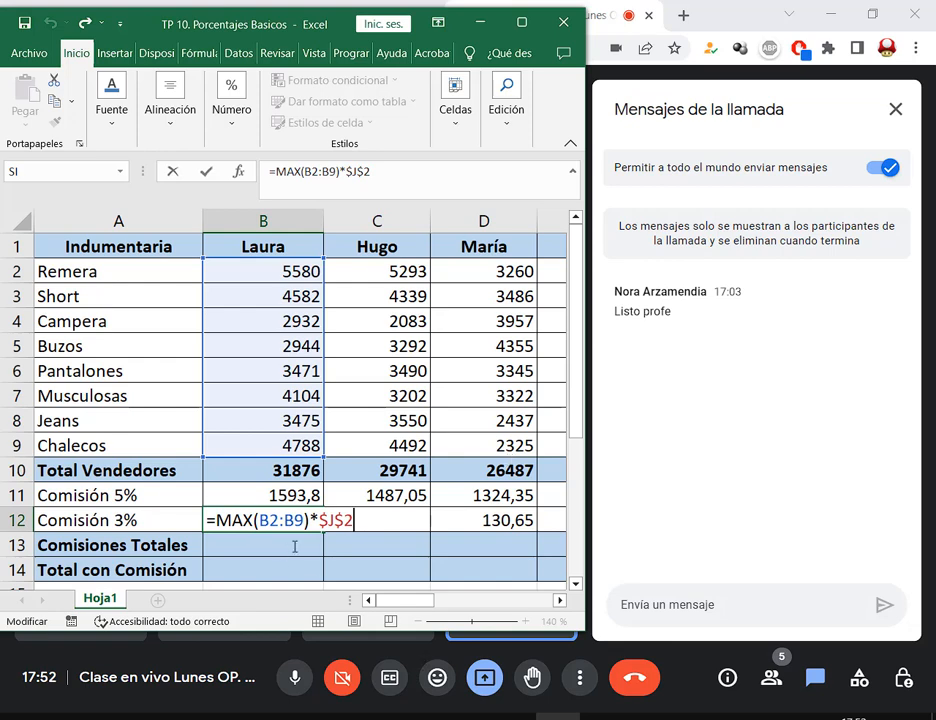
drag(213, 508, 369, 546)
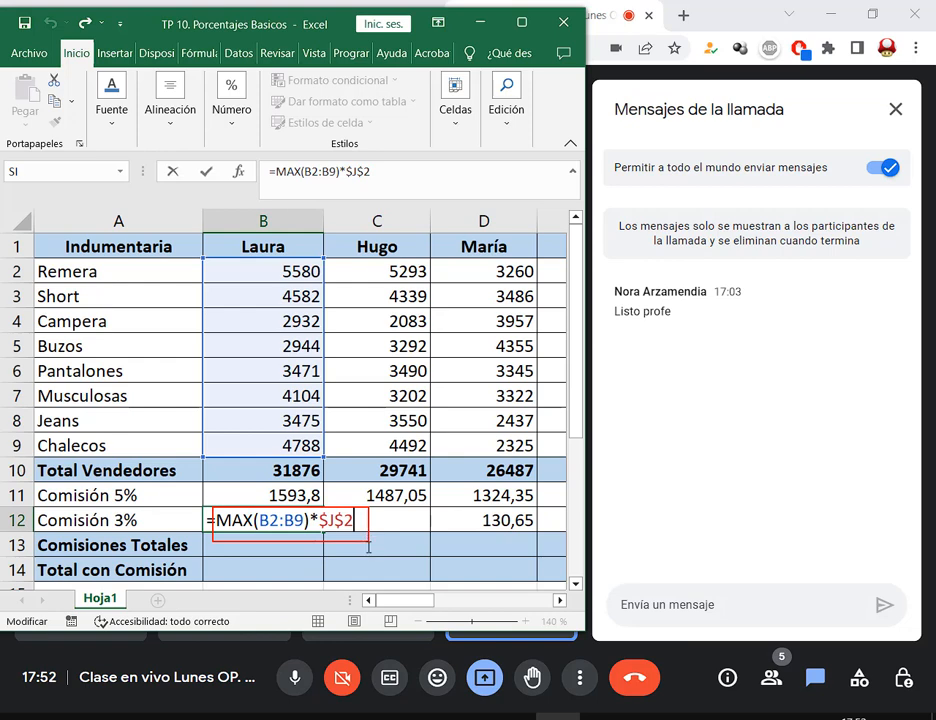
drag(271, 523, 309, 541)
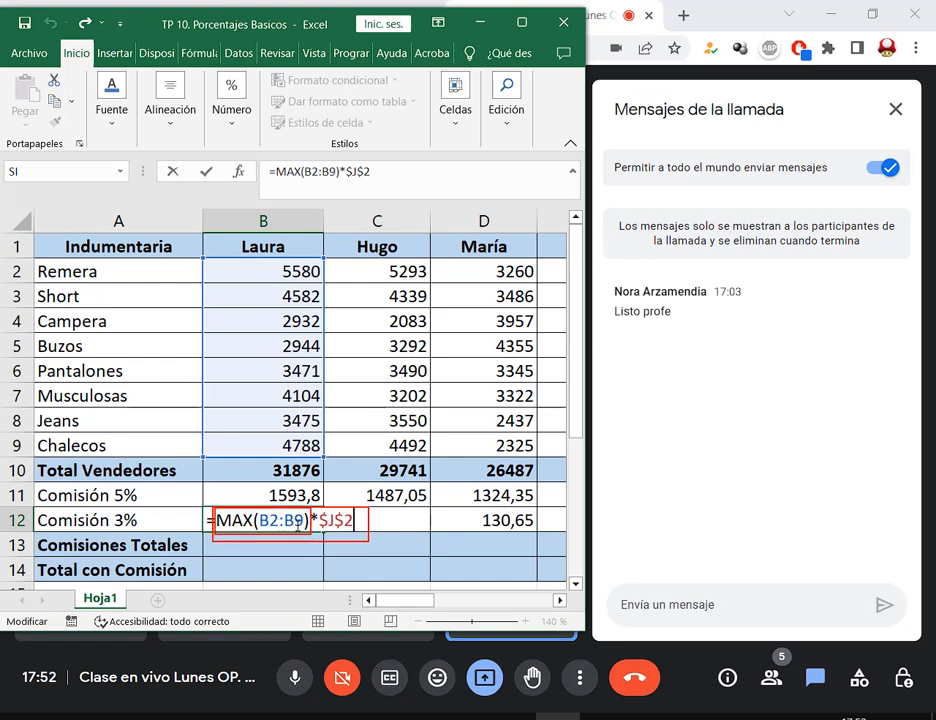
mouse_move(285, 540)
mouse_down()
mouse_move(312, 550)
mouse_move(343, 535)
mouse_up()
key(Escape)
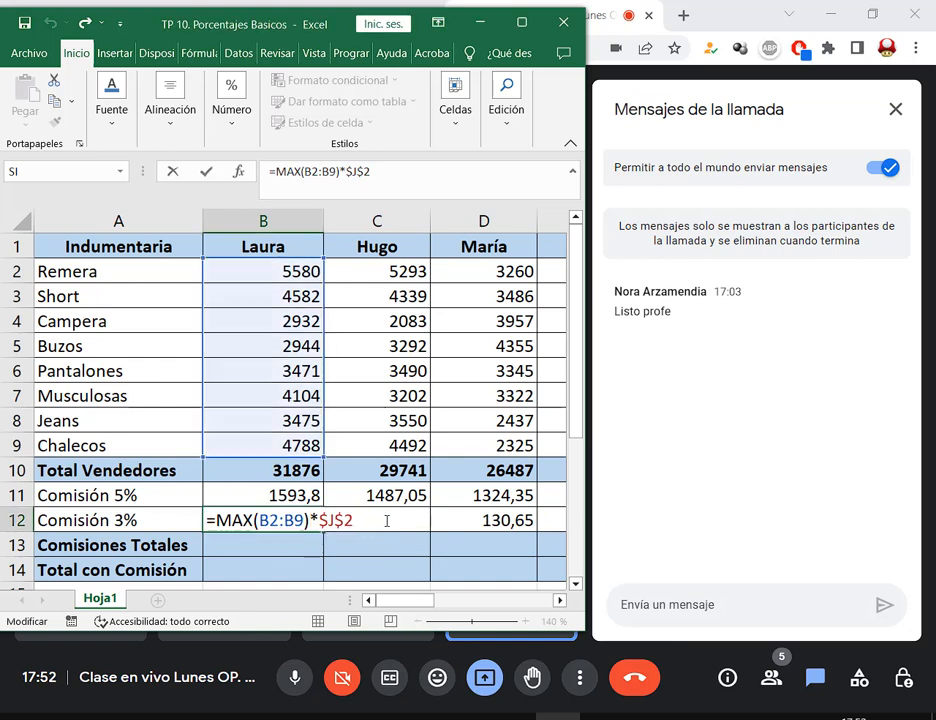
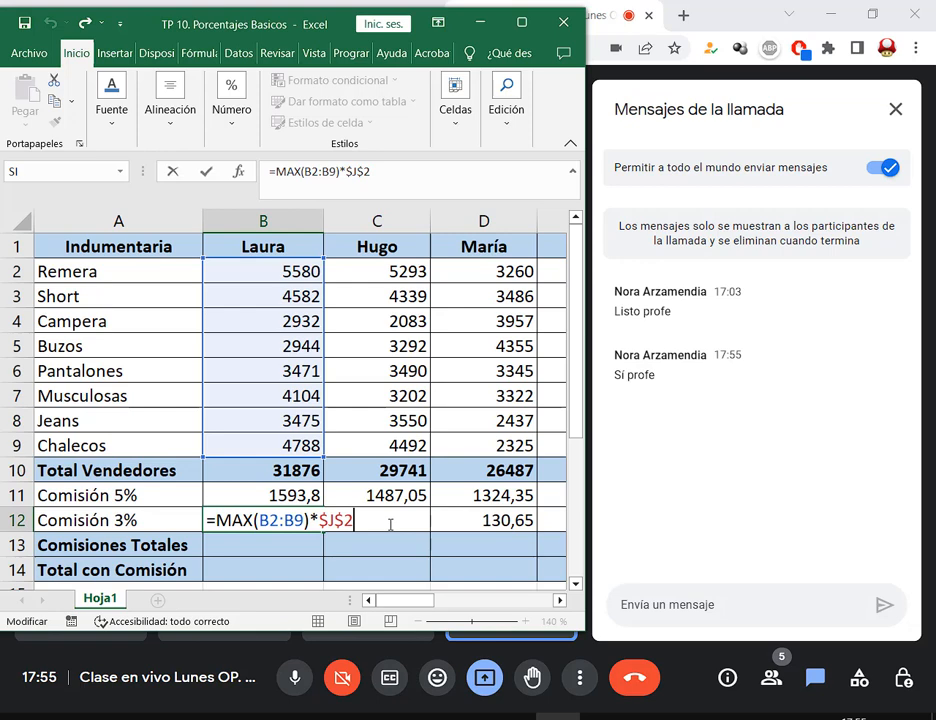
Close the B12 formula, maximize the workbook window and read the total commissions instruction with B13 selected.
key(ctrl+Return)
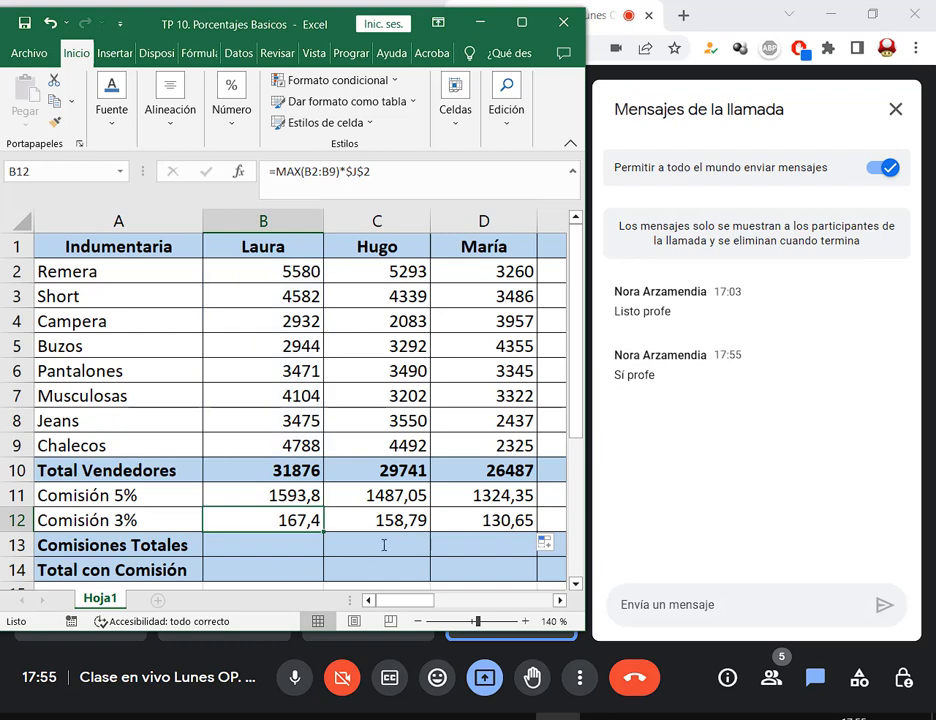
scroll(403, 575, down, 1)
click(303, 476)
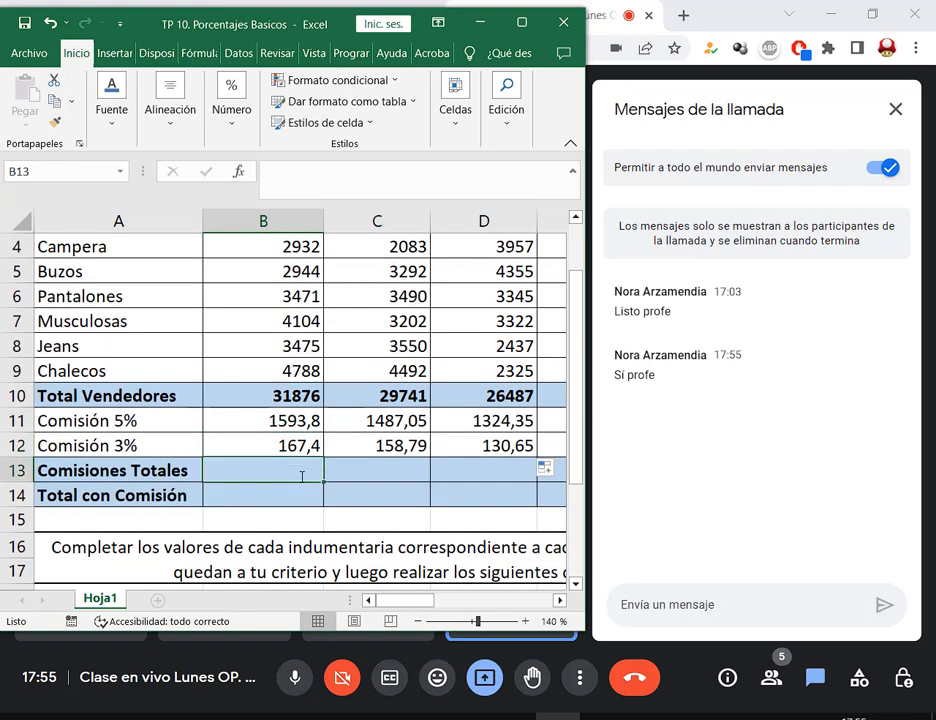
click(522, 22)
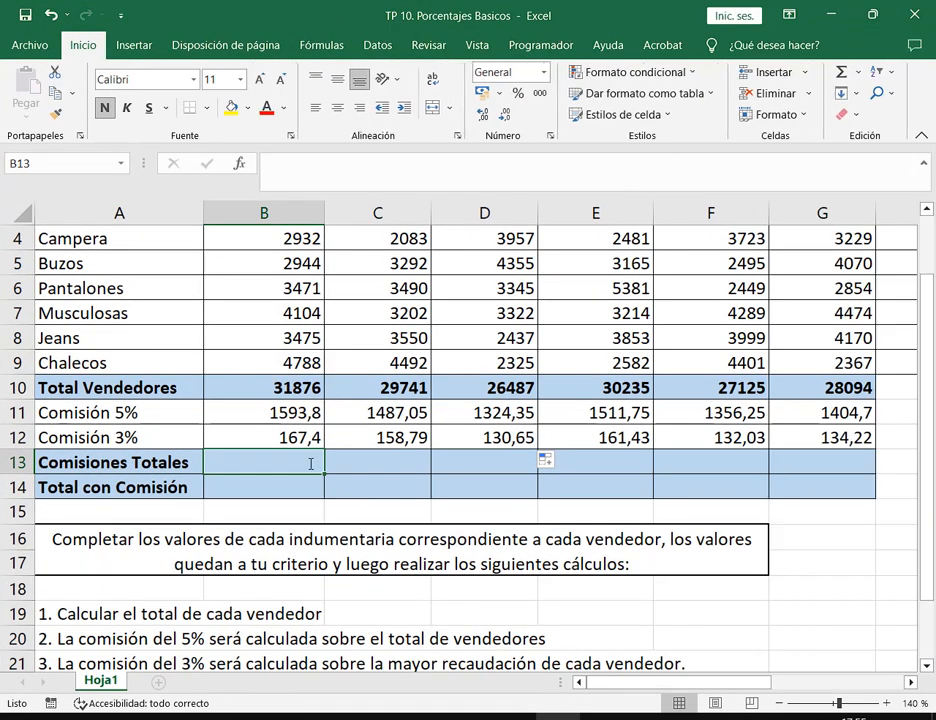
scroll(309, 474, down, 2)
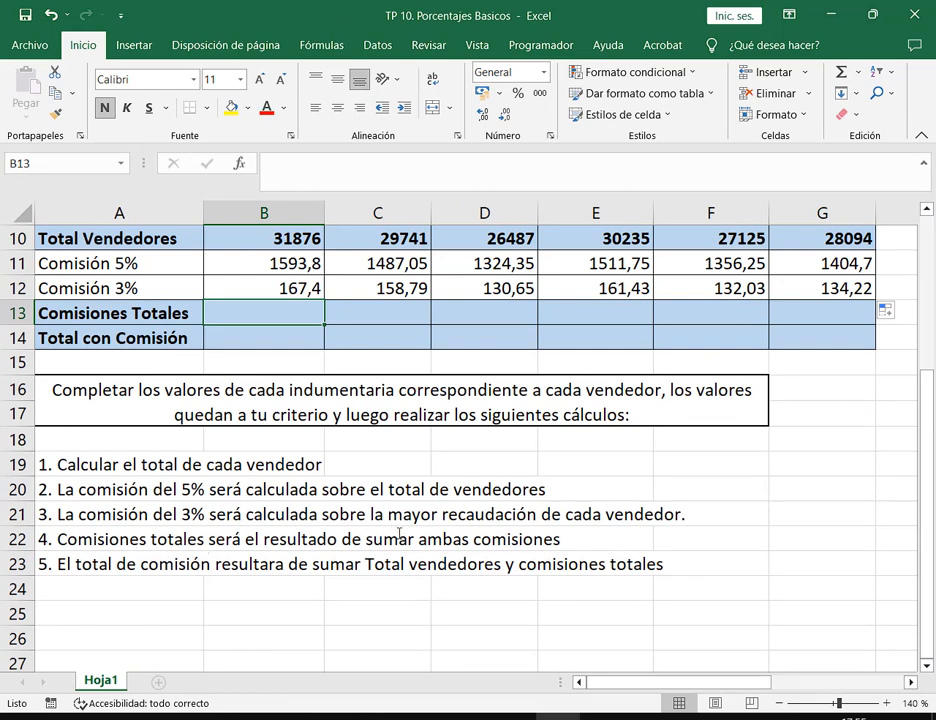
scroll(457, 541, up, 1)
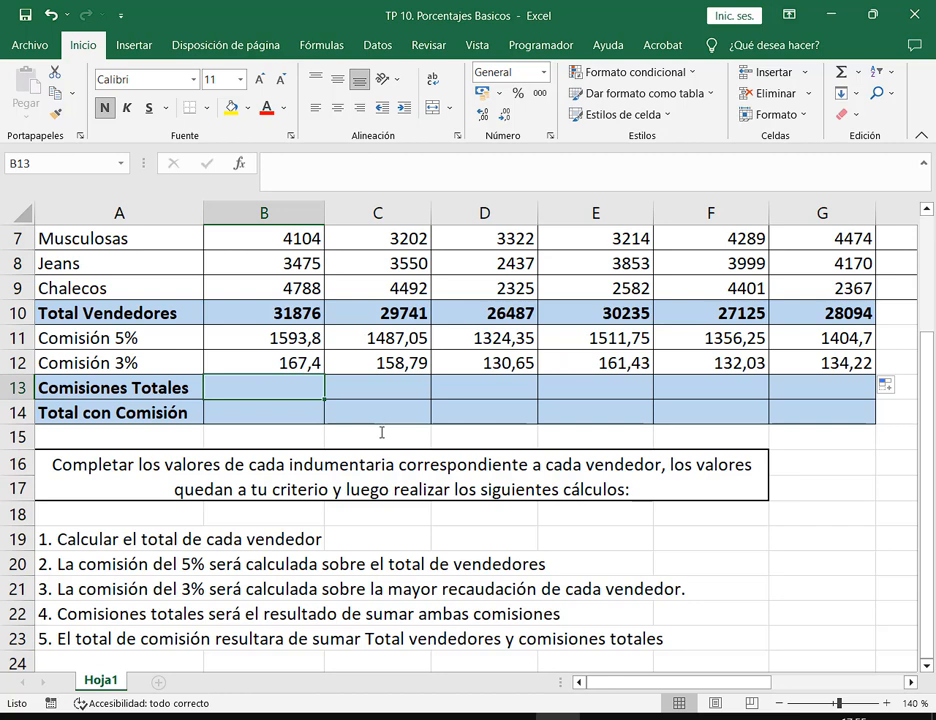
Add the two commissions in B13 with =B11+B12, fill the formula across to G13 and review the B13 formula.
text(?)
key(BackSpace)
text(=)
click(265, 338)
text(+)
click(288, 358)
text(+)
key(BackSpace)
key(Return)
click(253, 390)
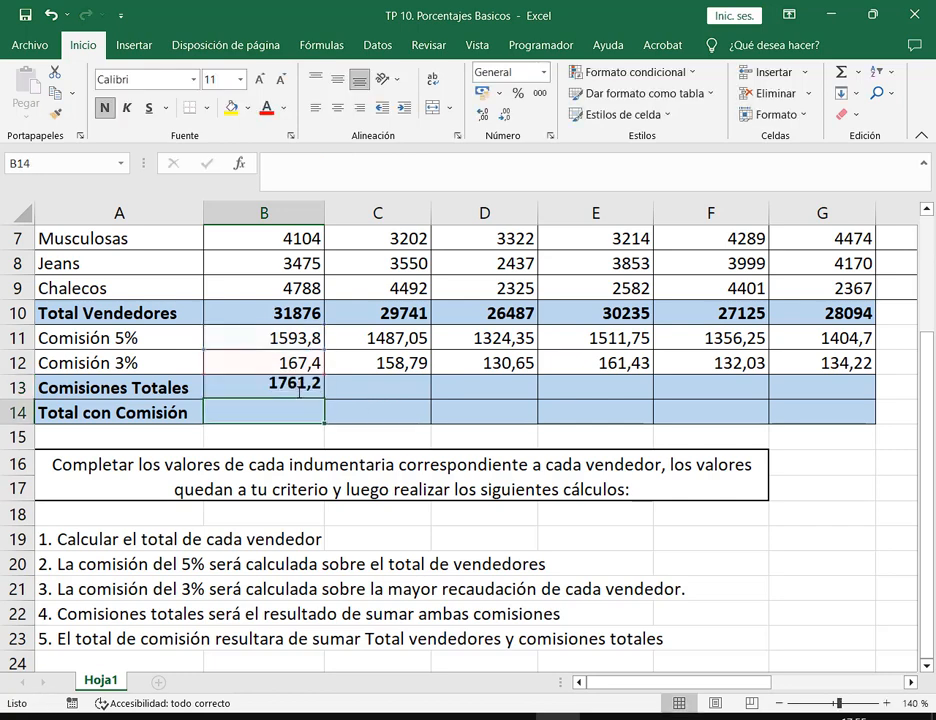
drag(326, 401, 894, 403)
click(251, 414)
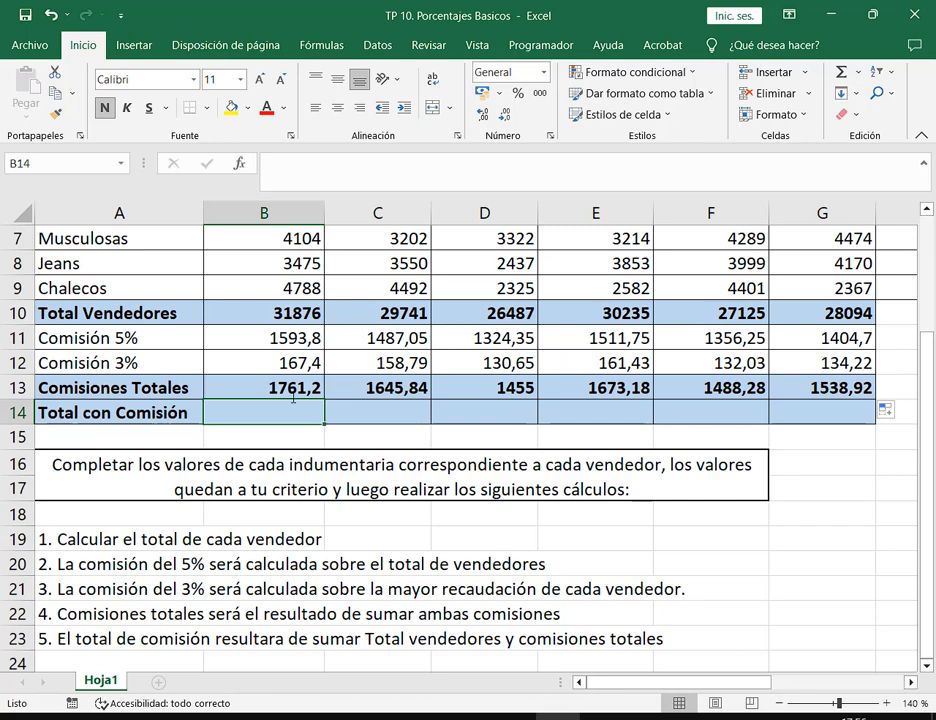
double_click(318, 388)
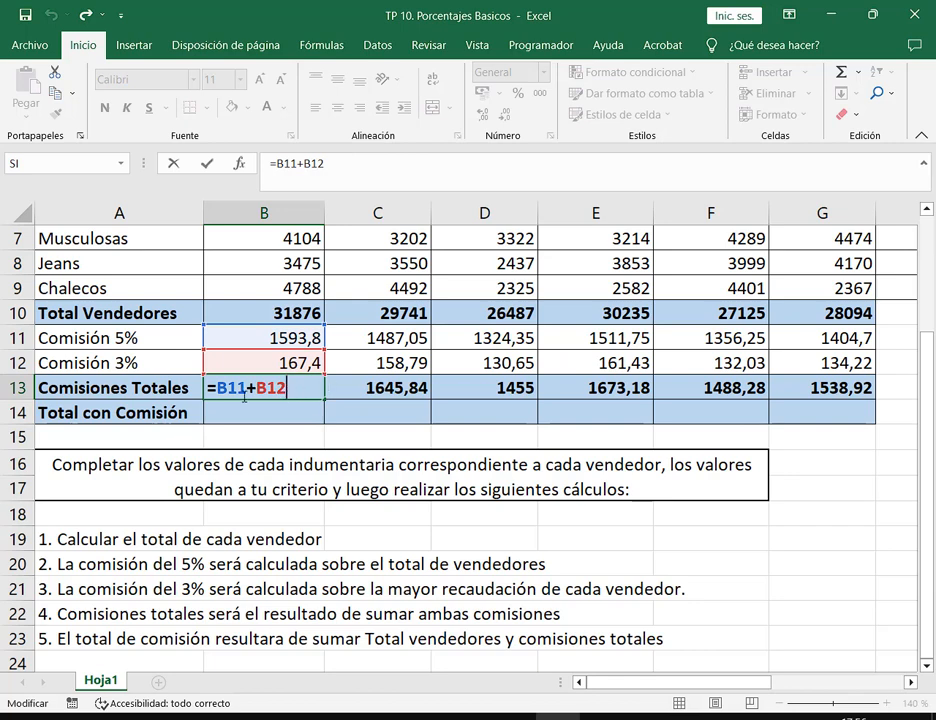
key(ctrl+Return)
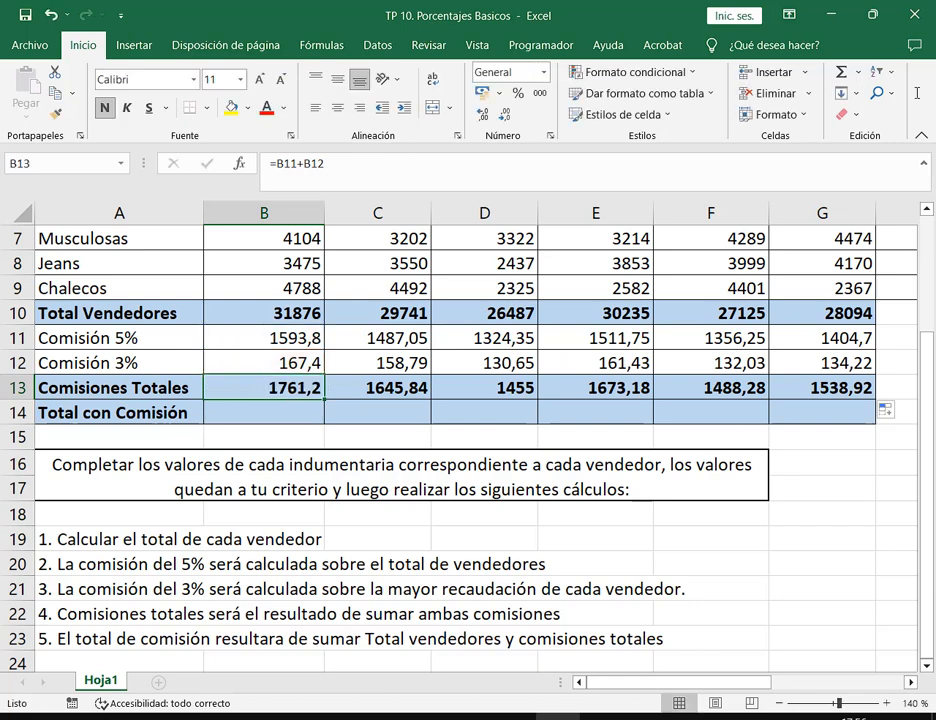
Enter an AutoSum of B11:B12 in B13 and fill it across to G13.
click(857, 72)
click(844, 94)
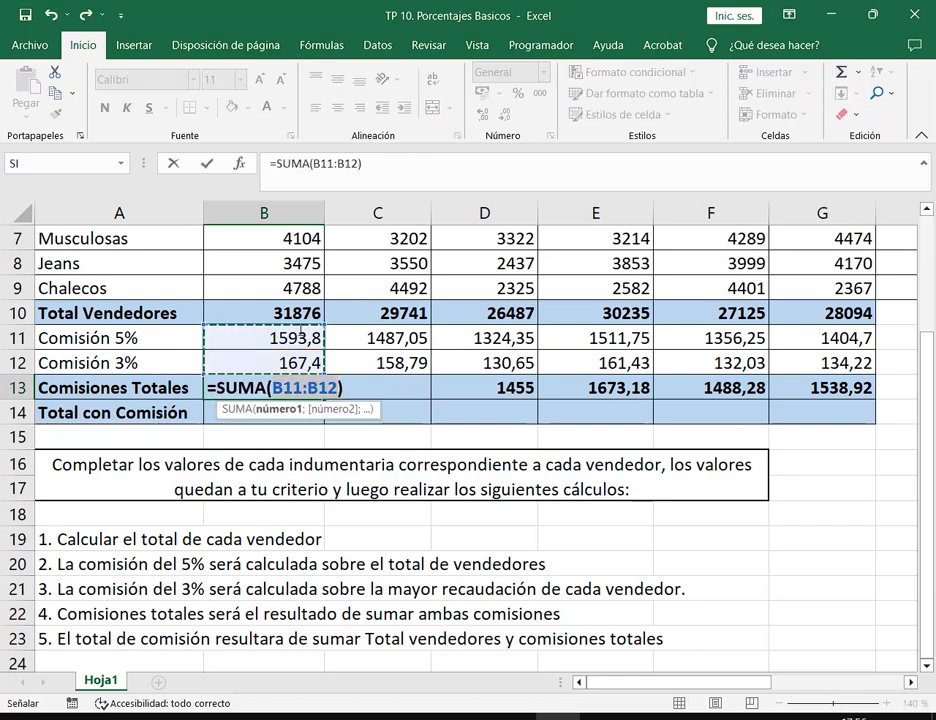
key(Return)
click(304, 392)
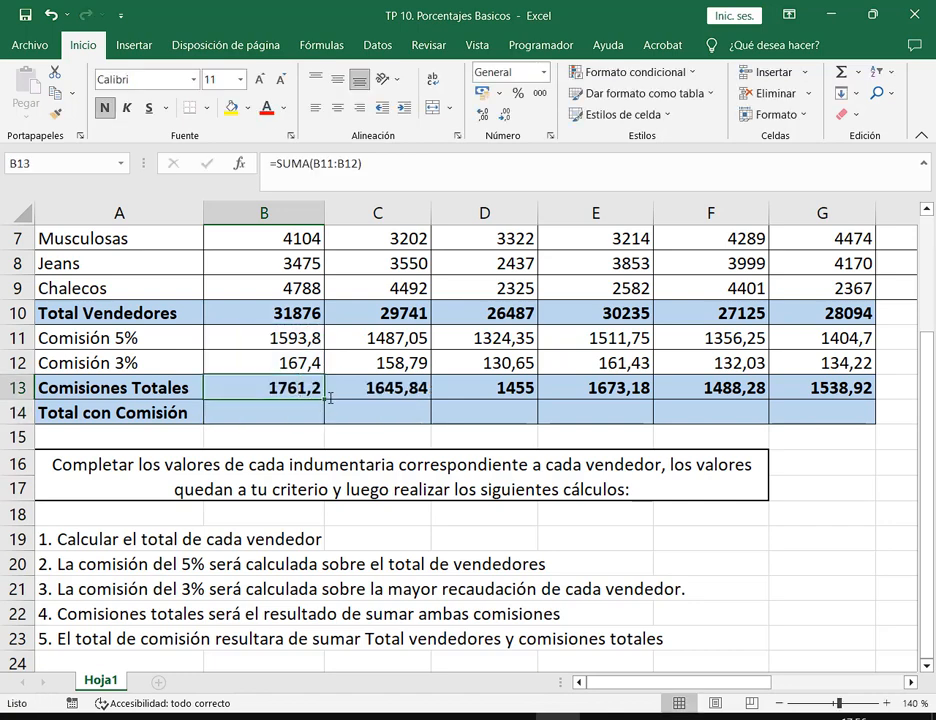
drag(325, 398, 870, 395)
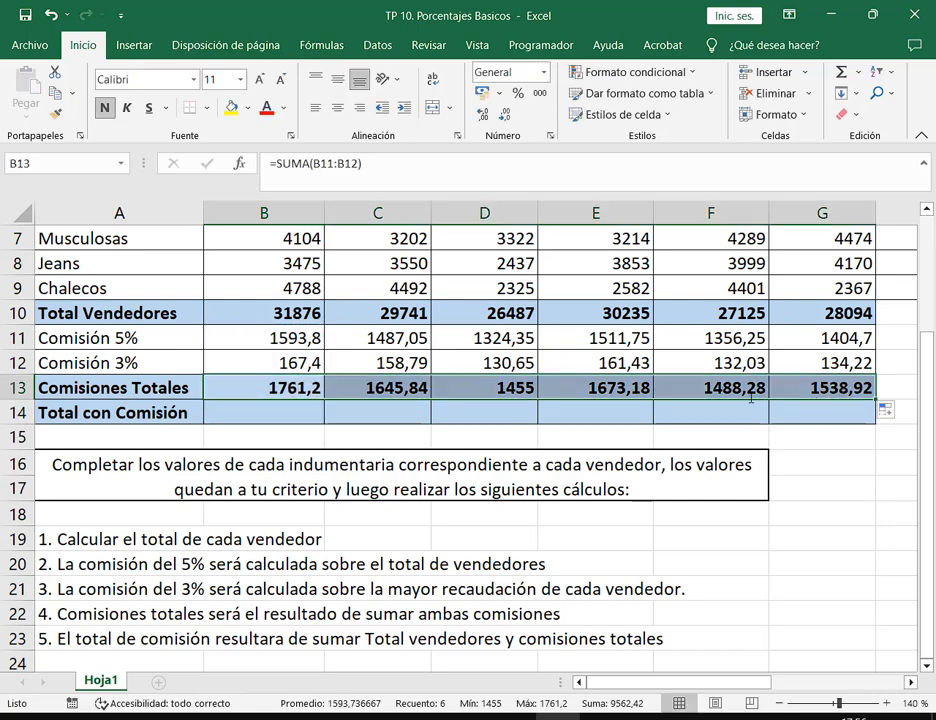
Examine the B13 sum formula and temporarily mark the seller total in B10 and the total commissions in B13.
click(268, 409)
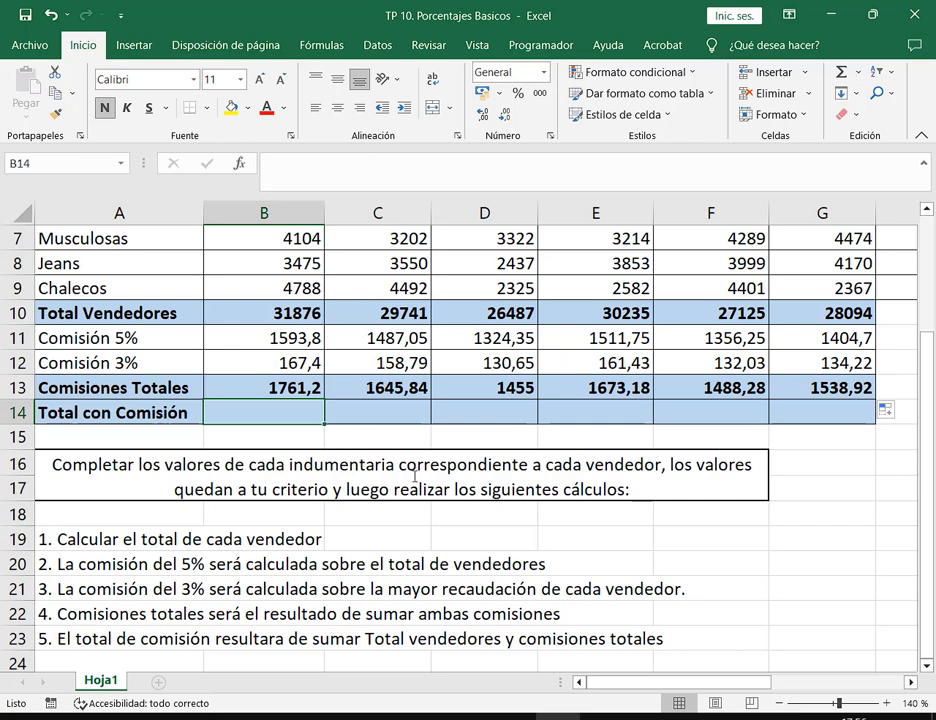
click(303, 386)
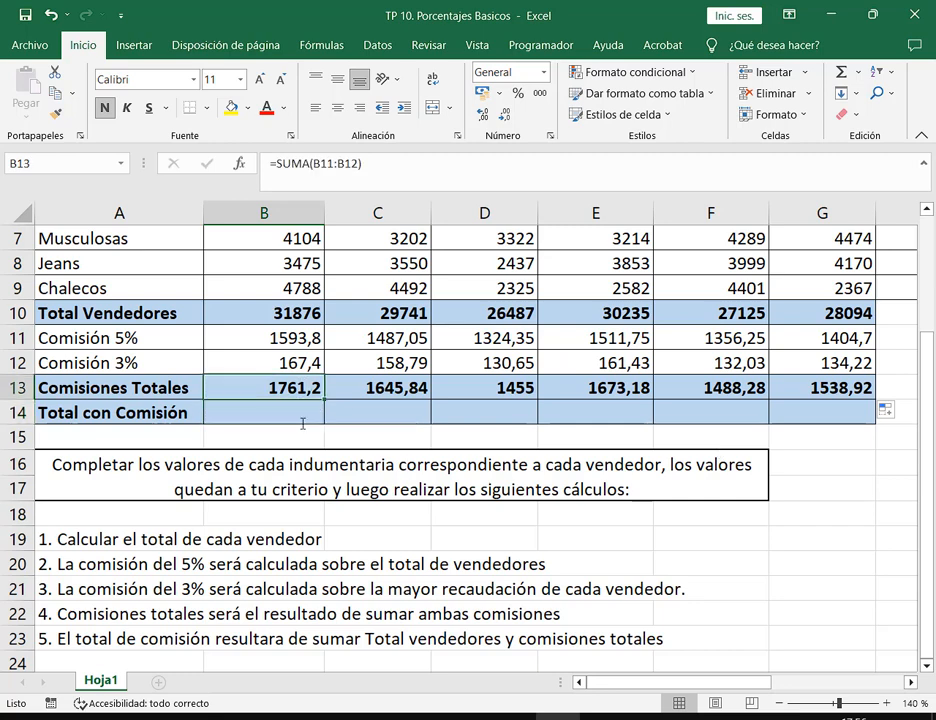
key(F2)
key(Return)
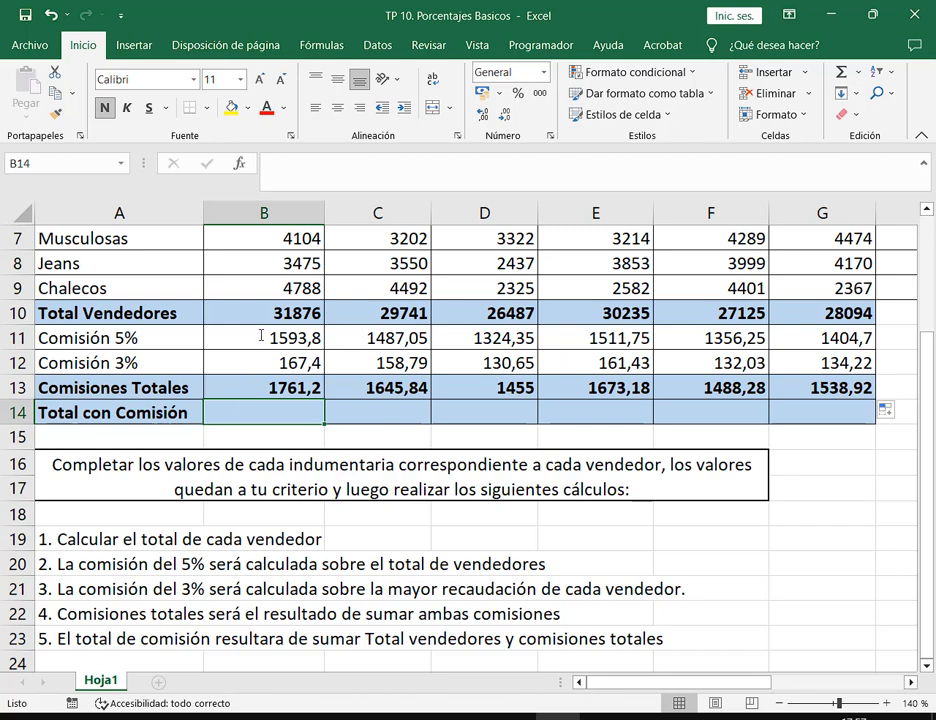
drag(267, 303, 325, 322)
mouse_move(266, 377)
mouse_down()
mouse_move(306, 404)
mouse_move(323, 401)
mouse_up()
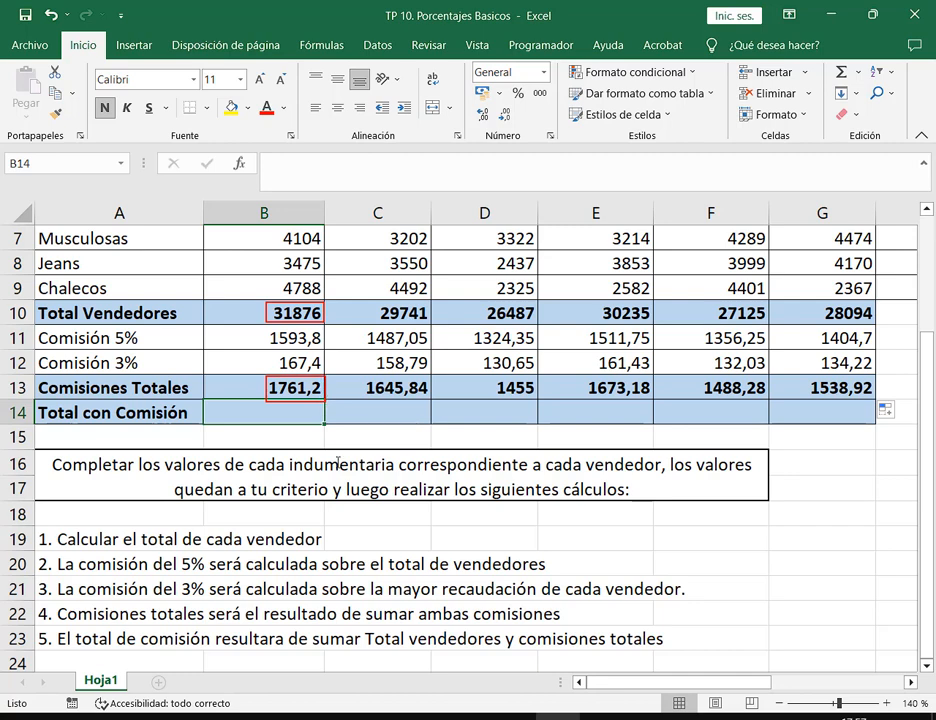
key(Escape)
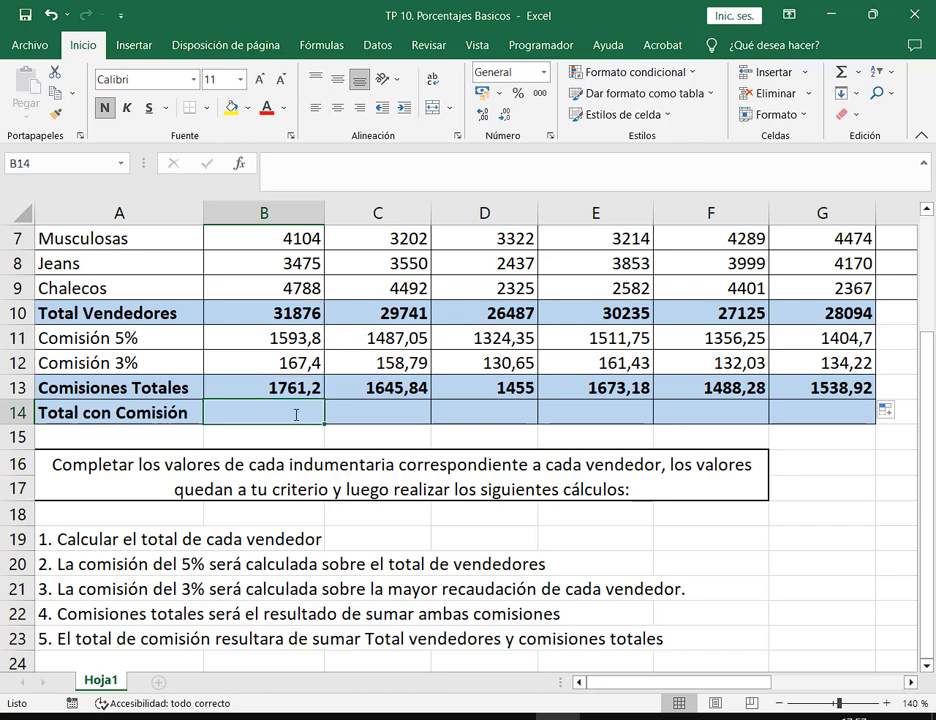
Calculate the total with commission in B14 as =B10+B13 and fill the formula across to G14.
double_click(295, 414)
text(=)
click(293, 316)
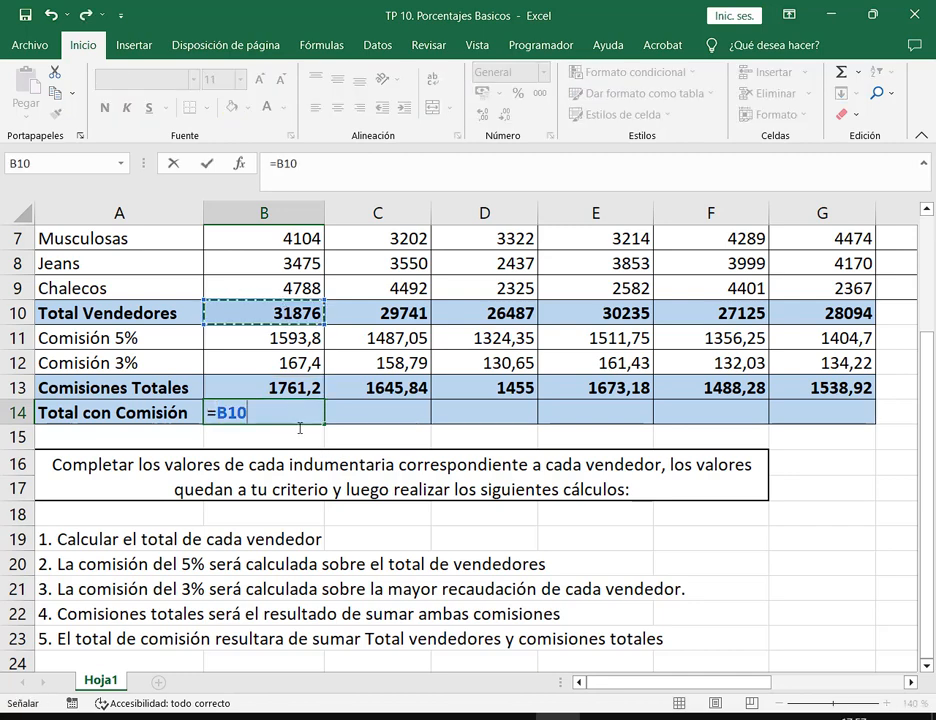
text(+)
click(295, 391)
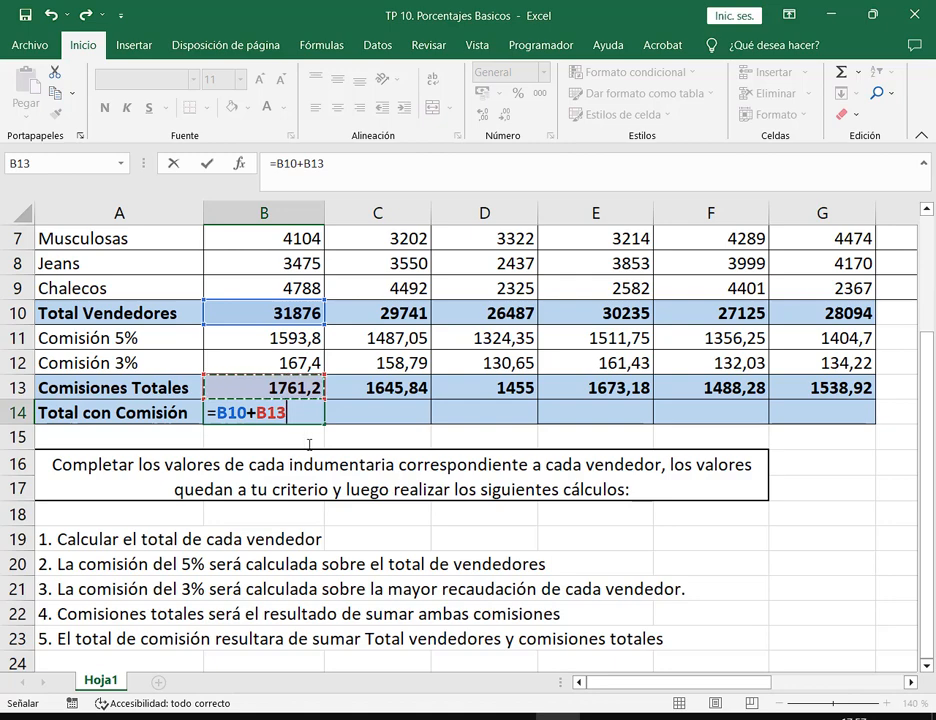
key(Return)
click(300, 414)
drag(326, 426, 846, 413)
Examine the B14 formula in a reduced window and review the exercise instructions below the table.
key(F2)
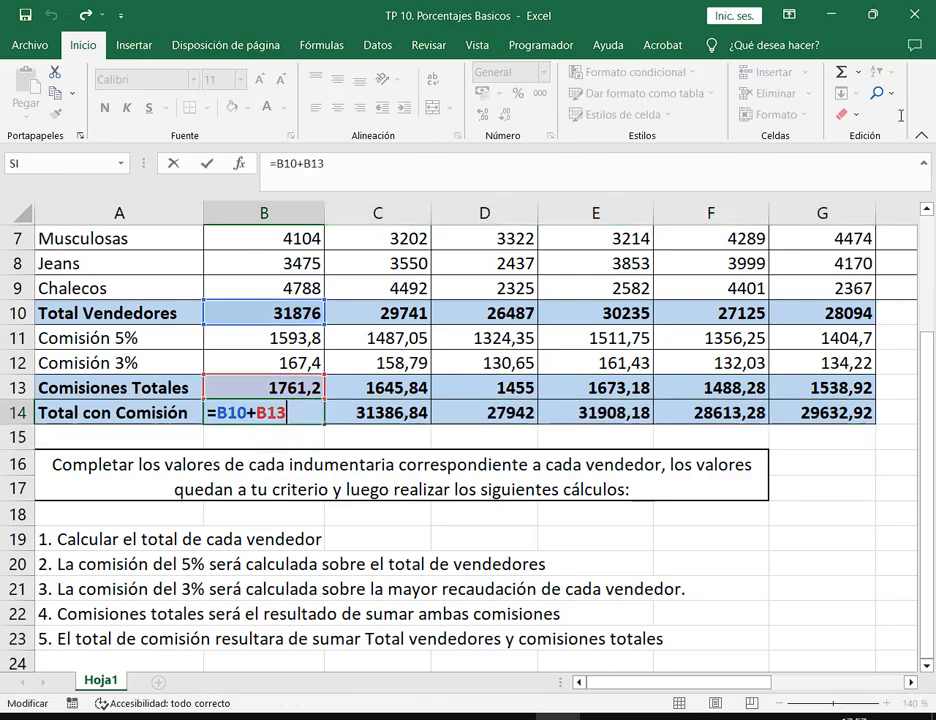
click(873, 14)
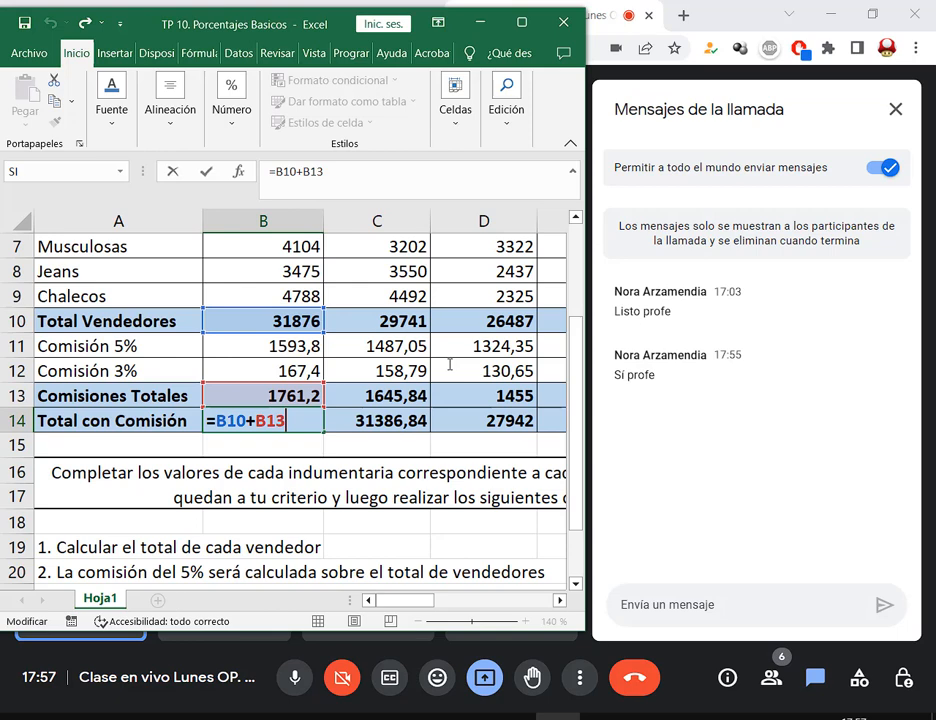
key(Return)
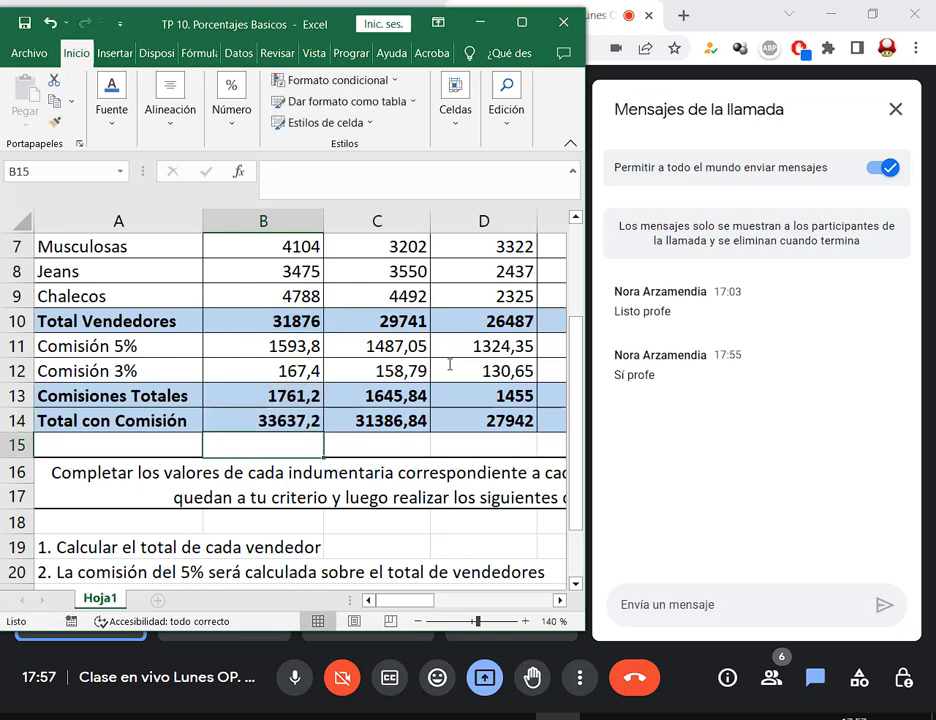
scroll(450, 364, down, 3)
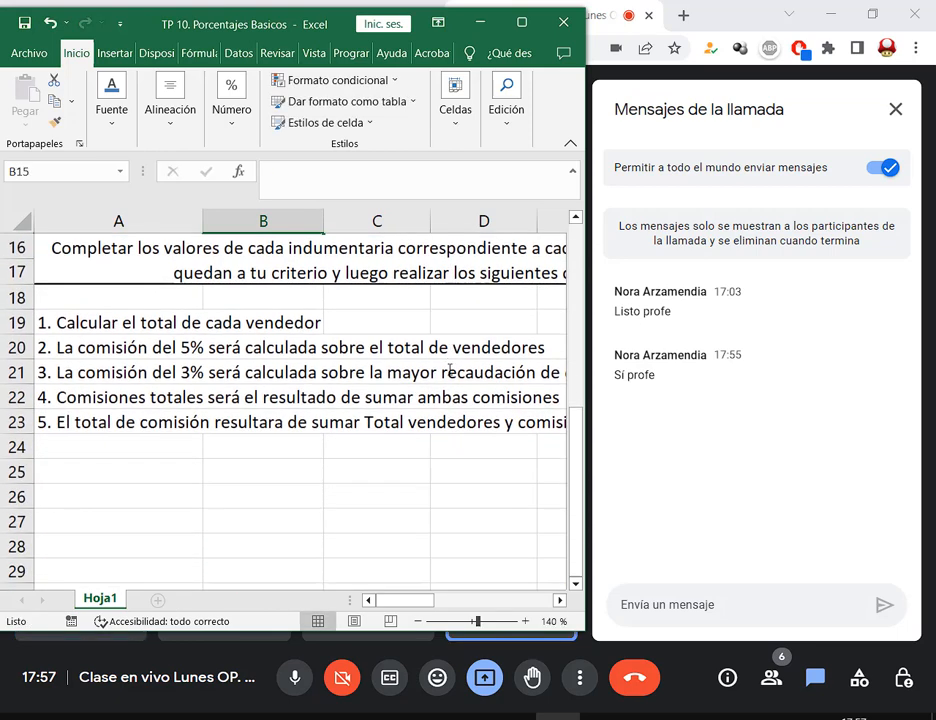
scroll(470, 442, up, 1)
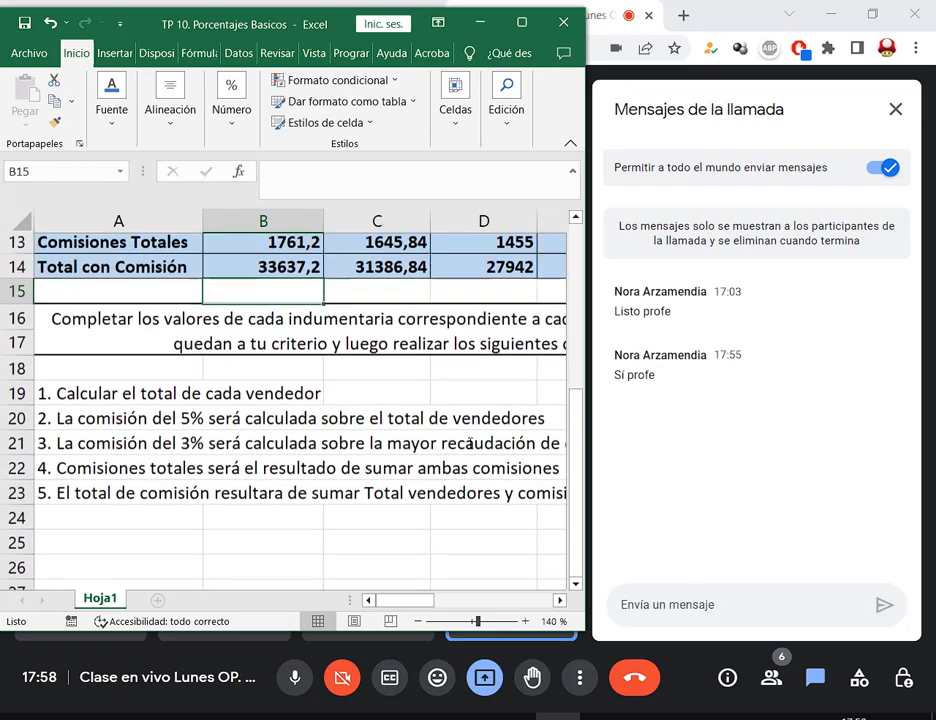
scroll(470, 442, up, 2)
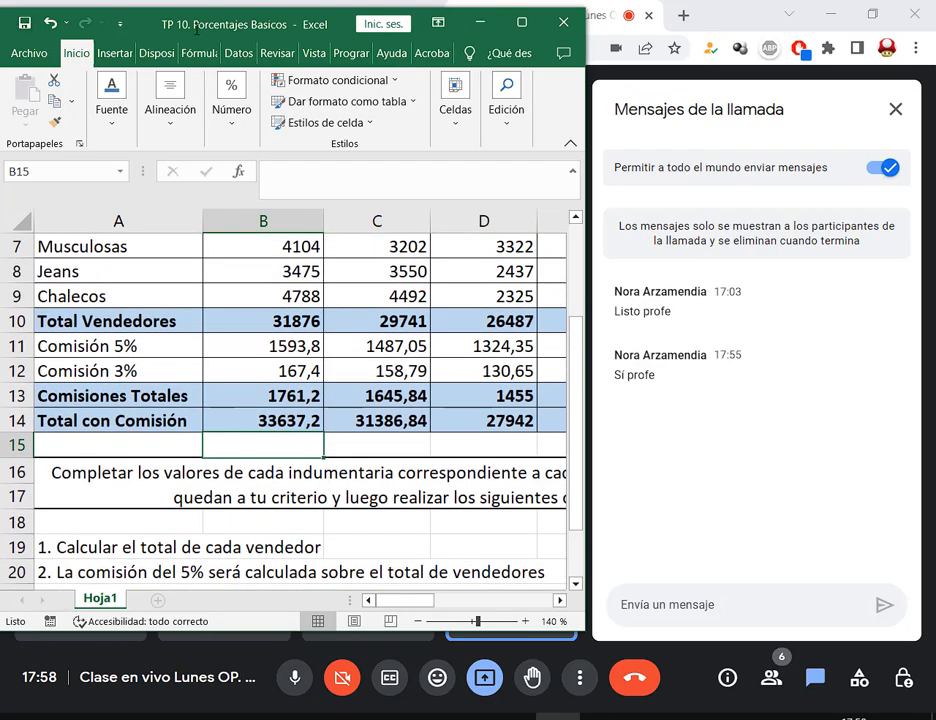
Close the workbook and select TP 13. Porcentajes Completos.xls in the Clase 3 Google Drive folder.
drag(197, 30, 216, 29)
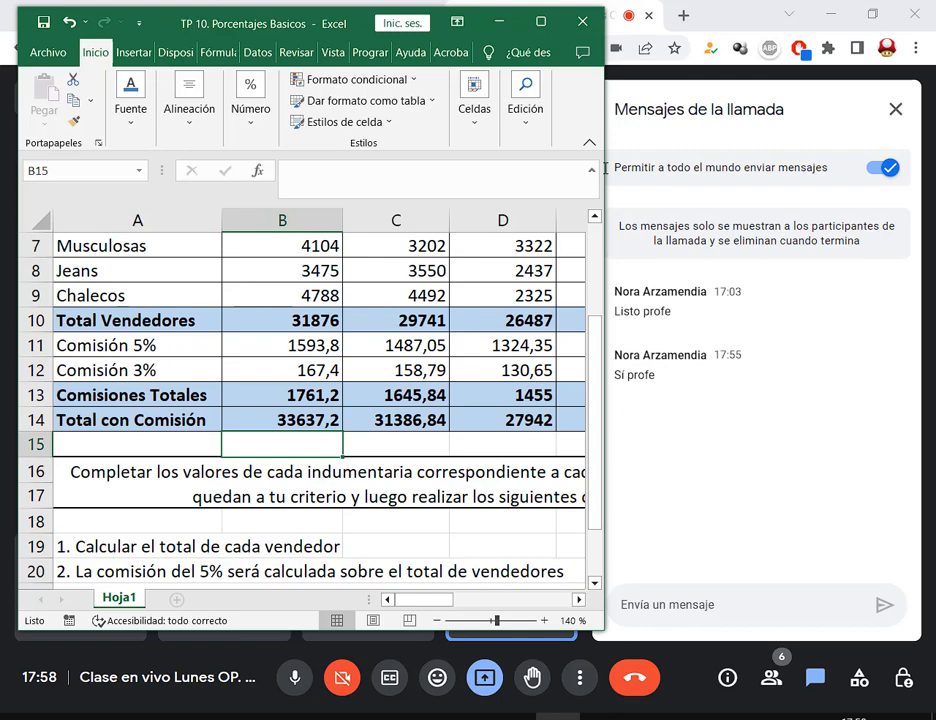
click(583, 21)
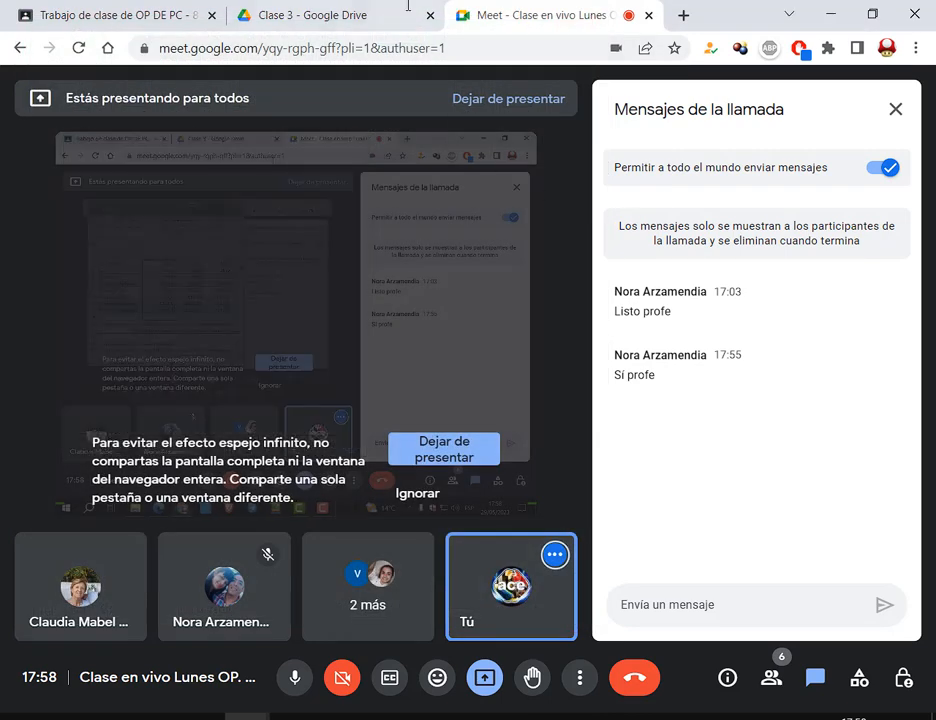
click(385, 13)
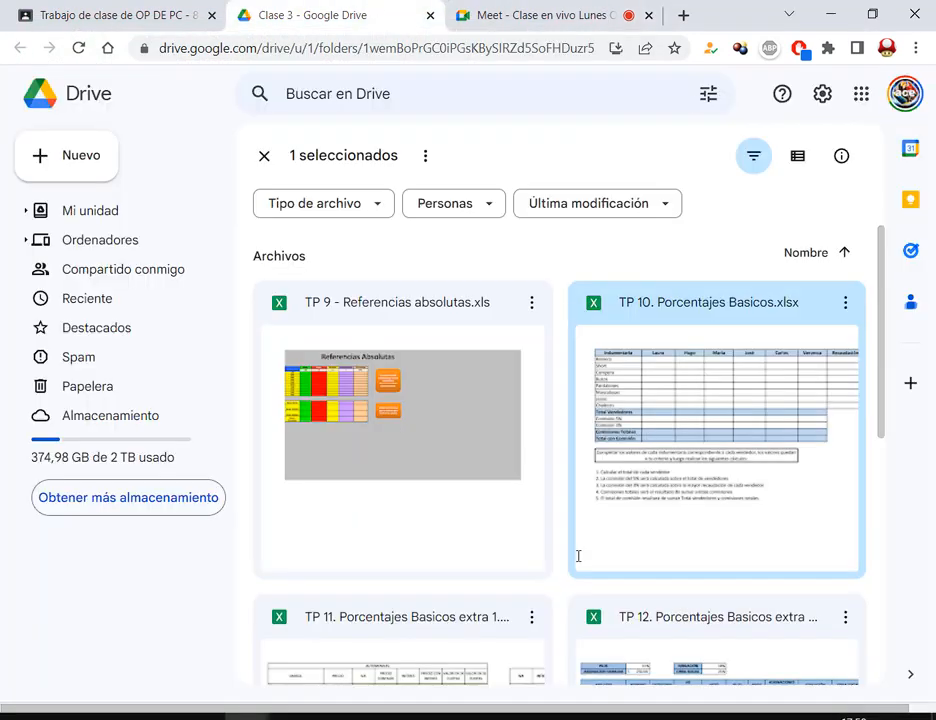
scroll(742, 401, down, 2)
click(478, 562)
click(679, 511)
scroll(683, 507, down, 2)
scroll(447, 593, down, 1)
click(428, 412)
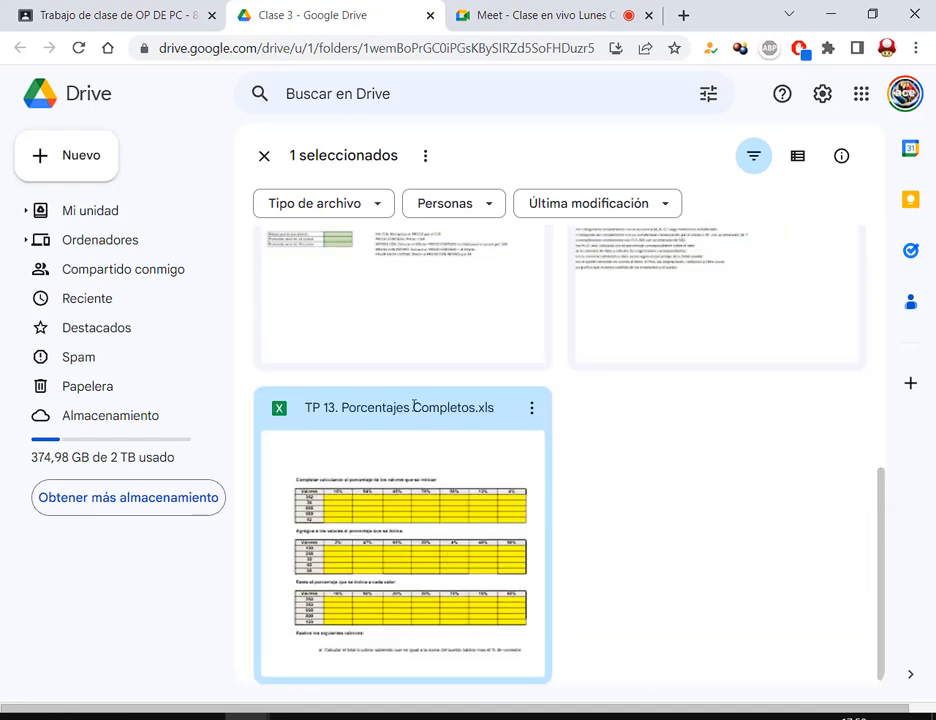
Switch to the incognito Classroom window and open the Clase 3 Drive folder from the Excel - Clase 3 Tarea in the classwork.
mouse_move(240, 715)
click(320, 655)
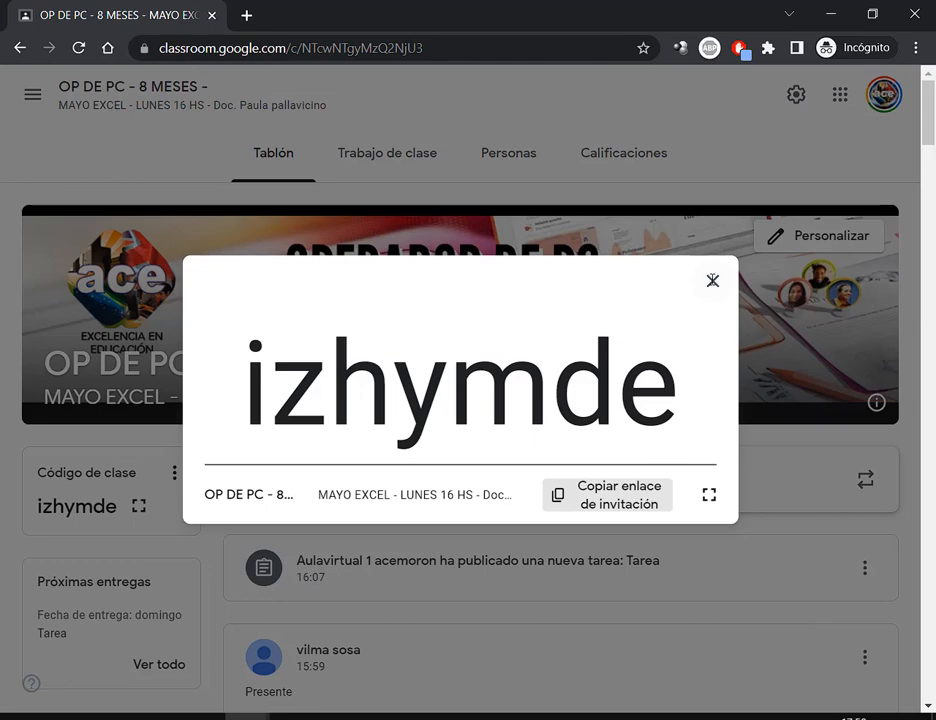
click(712, 280)
click(387, 152)
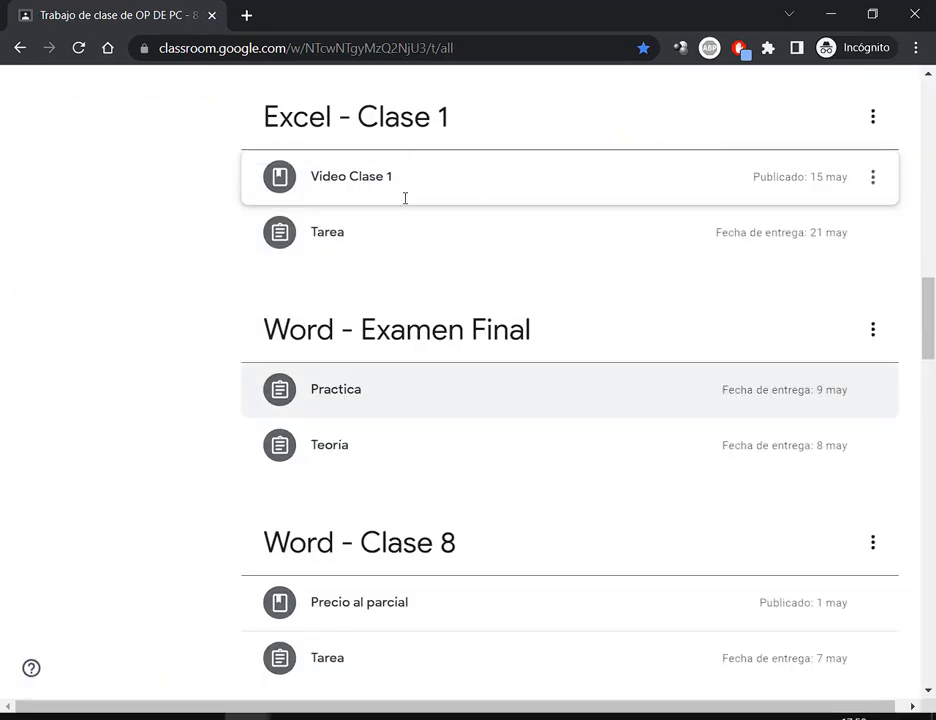
scroll(400, 240, up, 5)
scroll(650, 380, up, 2)
scroll(607, 414, up, 3)
click(330, 446)
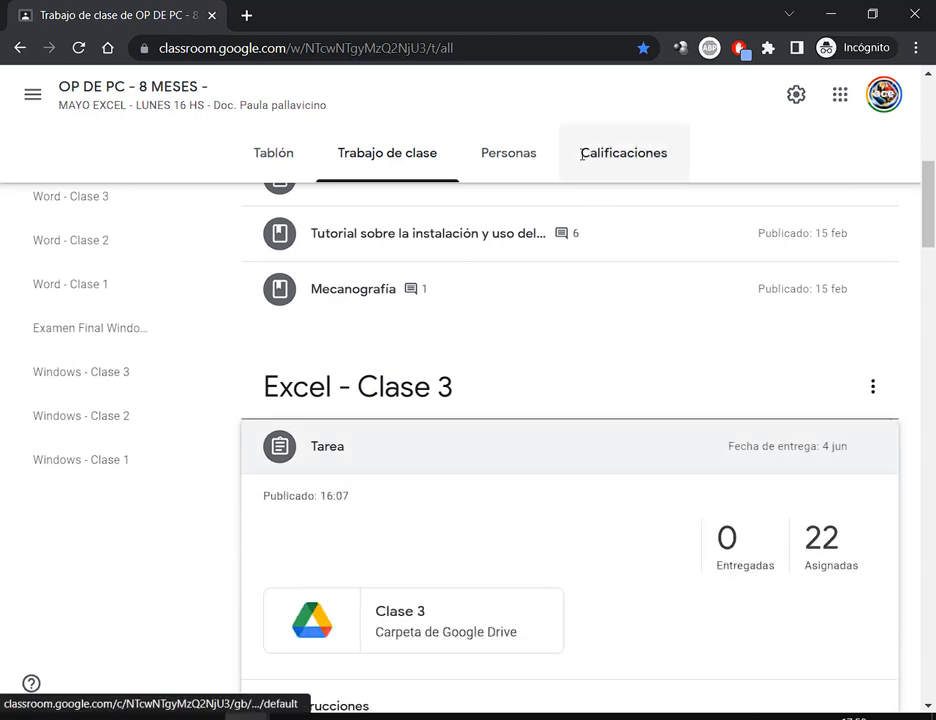
click(395, 610)
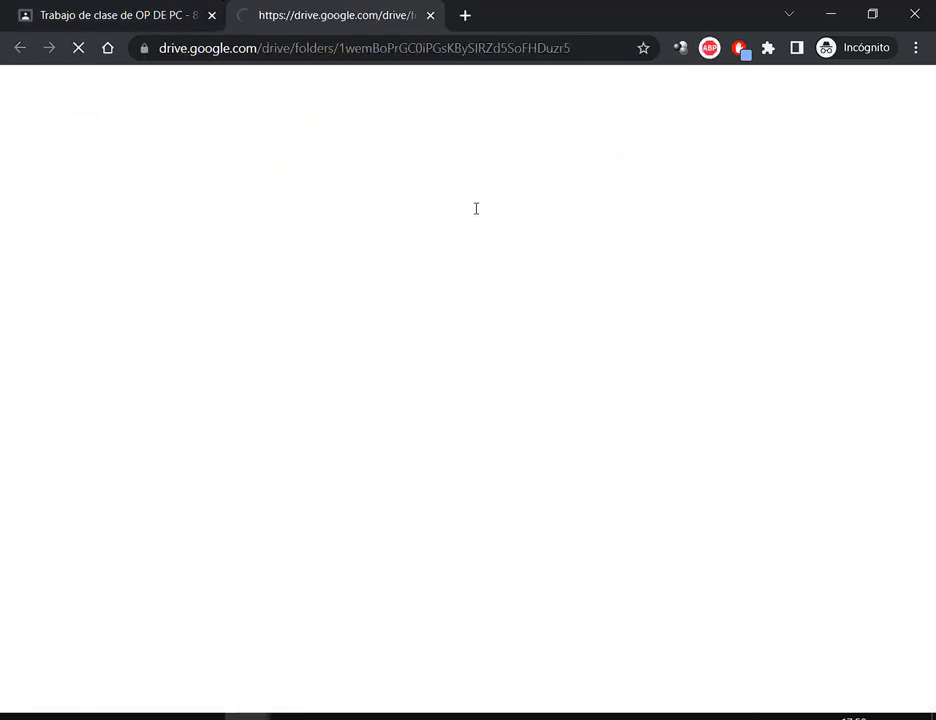
Remove TP 13. Porcentajes Completos.xls from the Clase 3 Drive folder.
scroll(764, 443, down, 3)
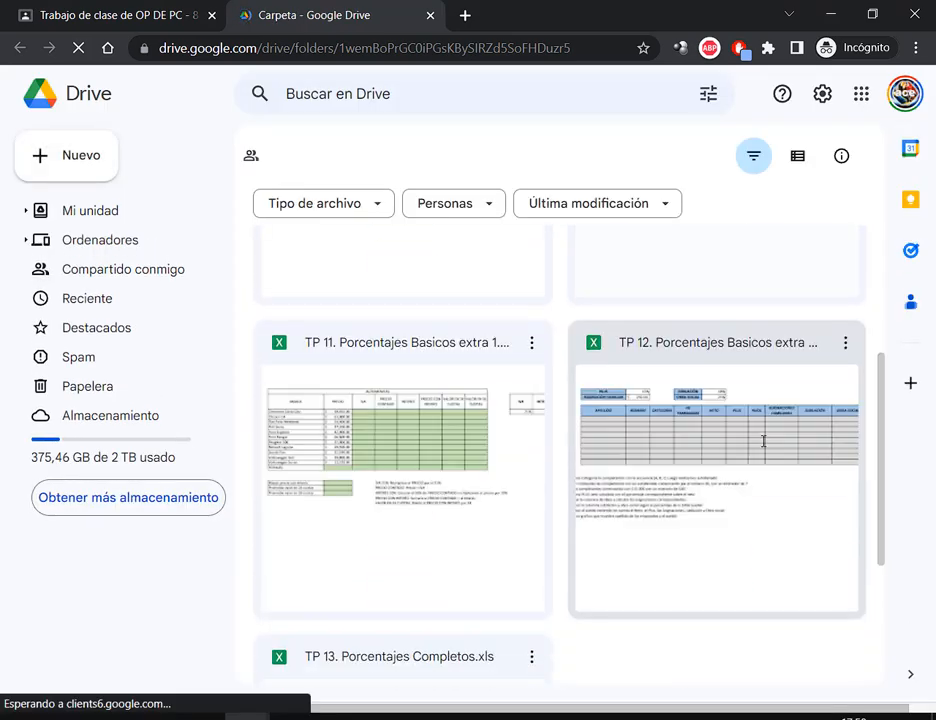
scroll(430, 526, down, 3)
right_click(430, 526)
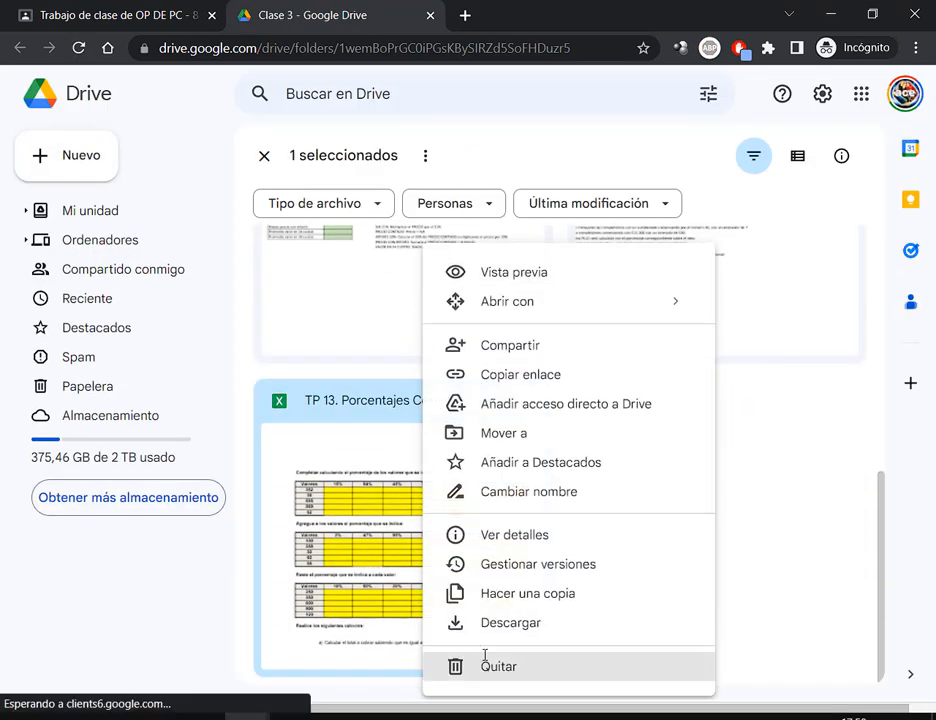
click(485, 662)
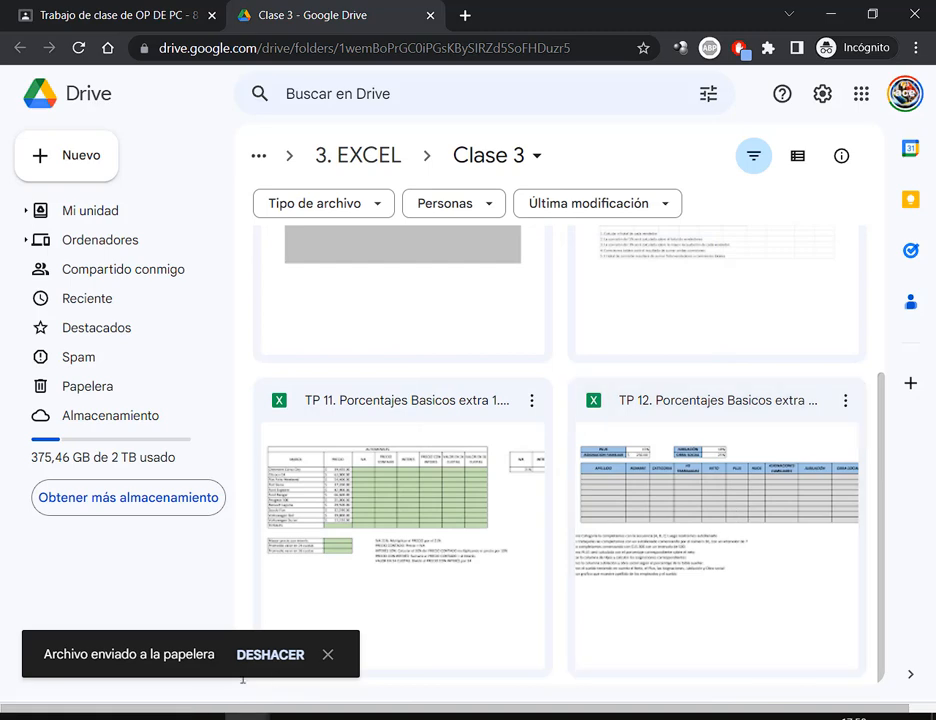
mouse_move(248, 716)
click(322, 681)
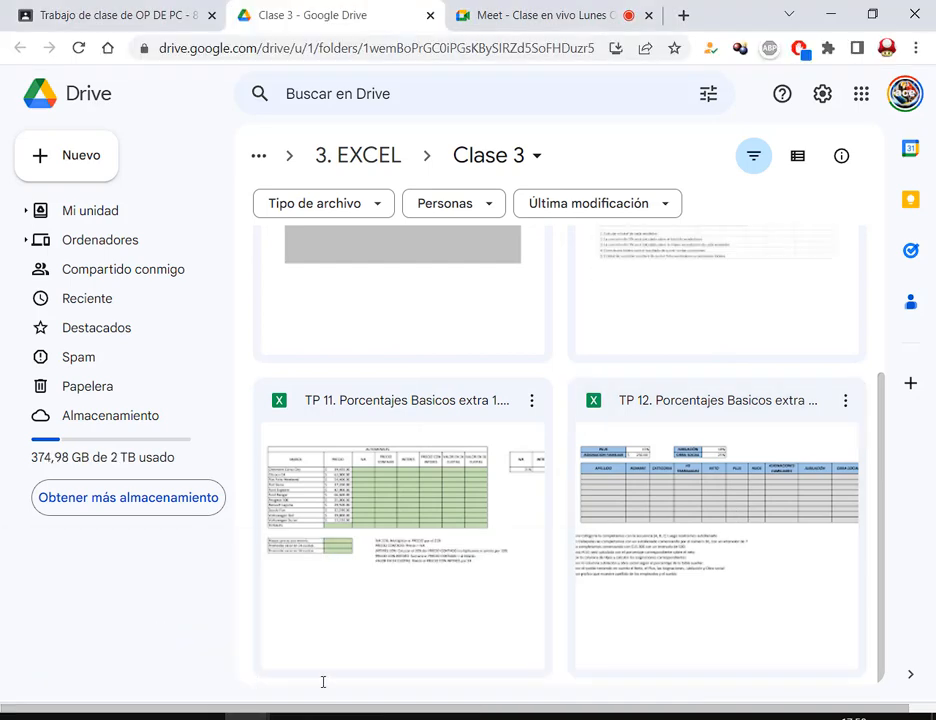
double_click(462, 478)
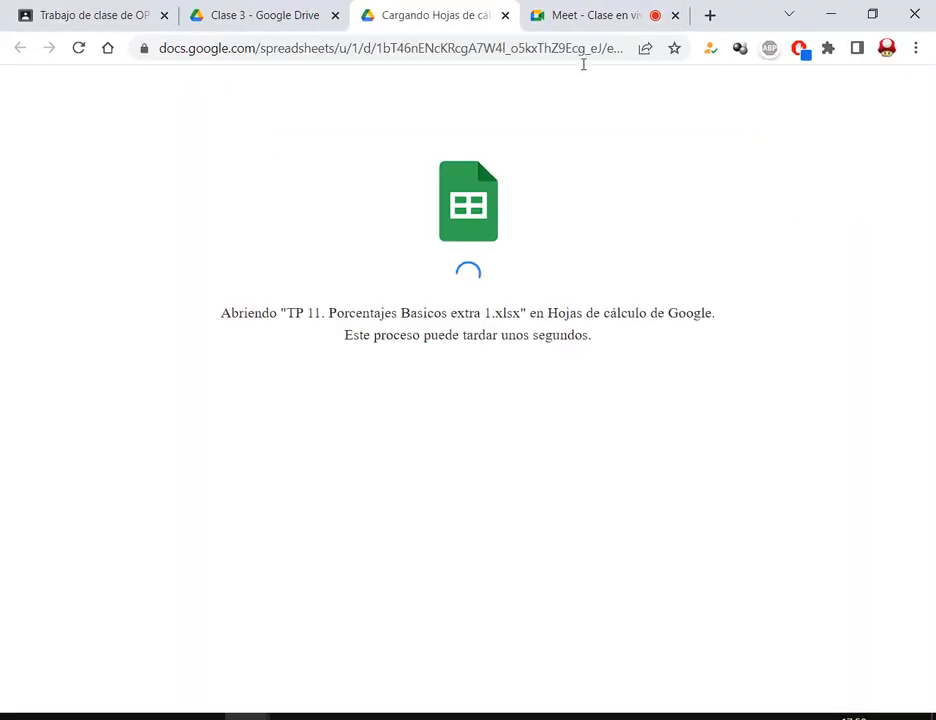
click(505, 15)
Switch to the EXCEL folder in File Explorer, open the TP 11. Porcentajes Basicos extra 1 workbook and enable editing.
mouse_move(155, 716)
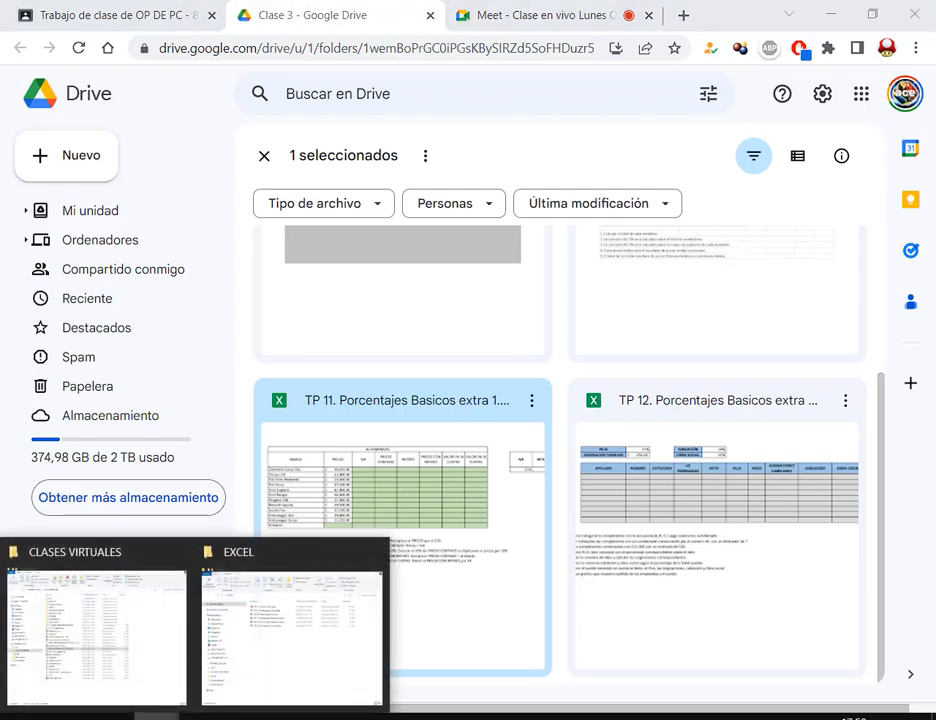
click(290, 630)
click(300, 262)
double_click(300, 262)
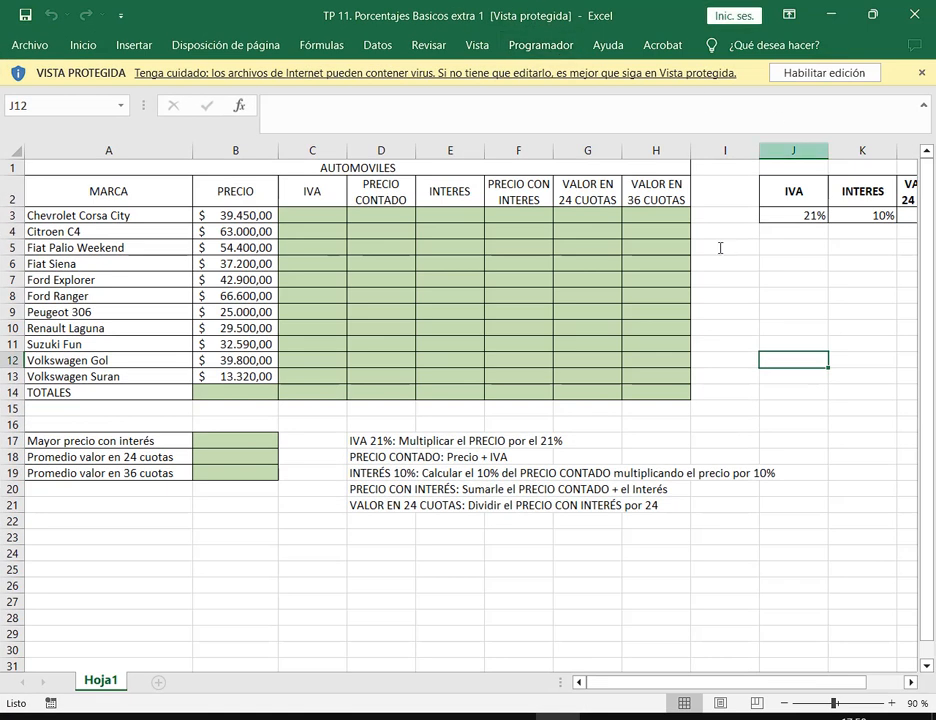
click(824, 72)
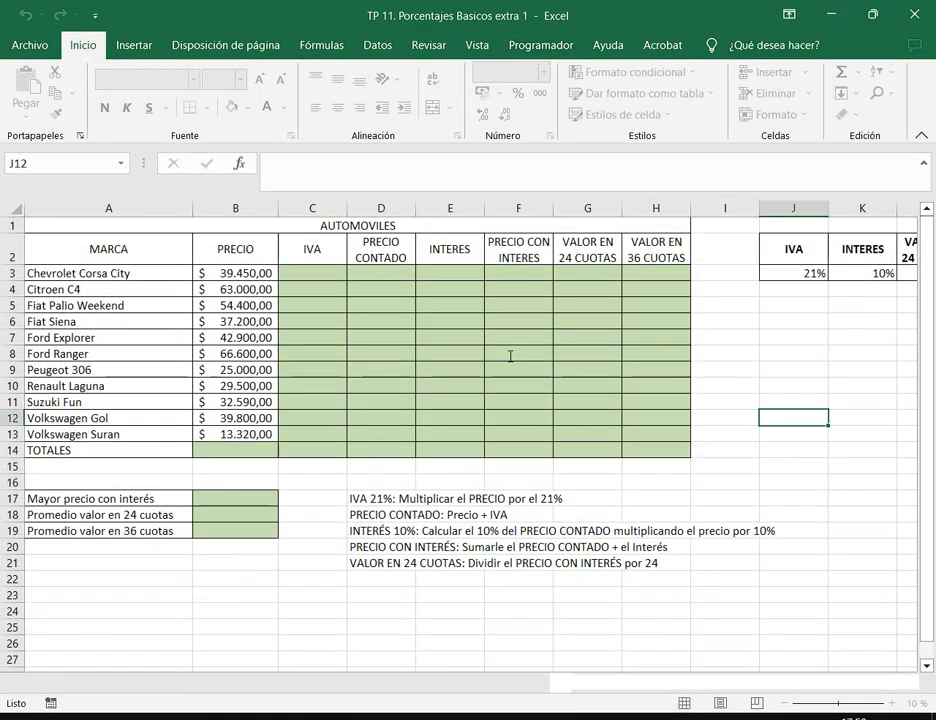
Examine the exercise instructions below the AUTOMOVILES table and the IVA, INTERES and cuotas parameters in J2:M3.
drag(370, 499, 381, 564)
drag(376, 499, 546, 500)
click(703, 481)
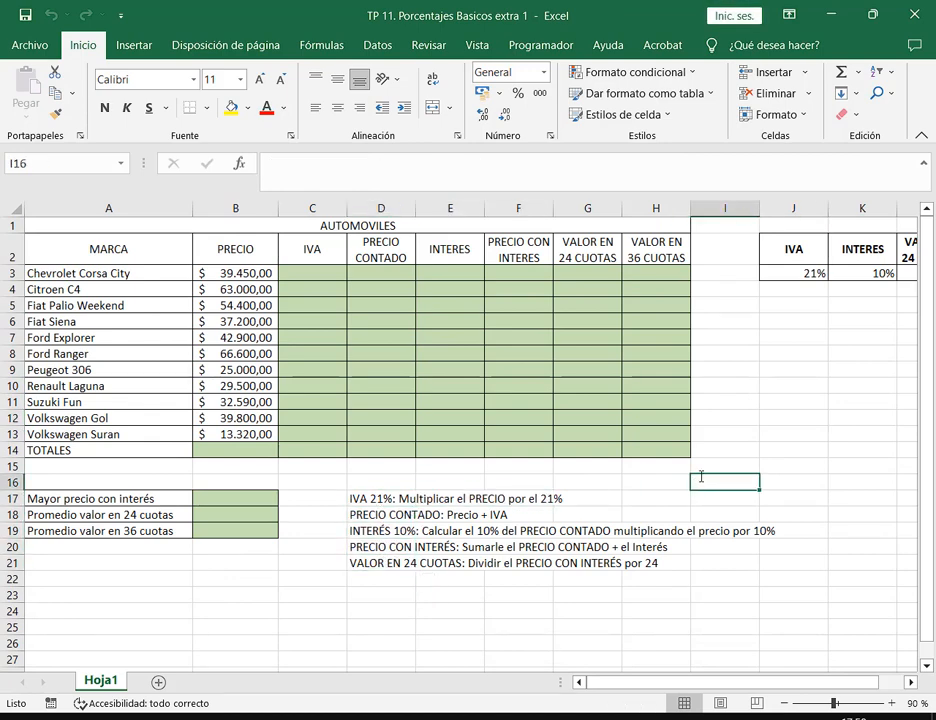
drag(880, 681, 897, 680)
drag(580, 225, 872, 291)
drag(630, 325, 634, 279)
drag(698, 338, 701, 291)
drag(785, 344, 783, 303)
drag(842, 351, 837, 301)
key(Escape)
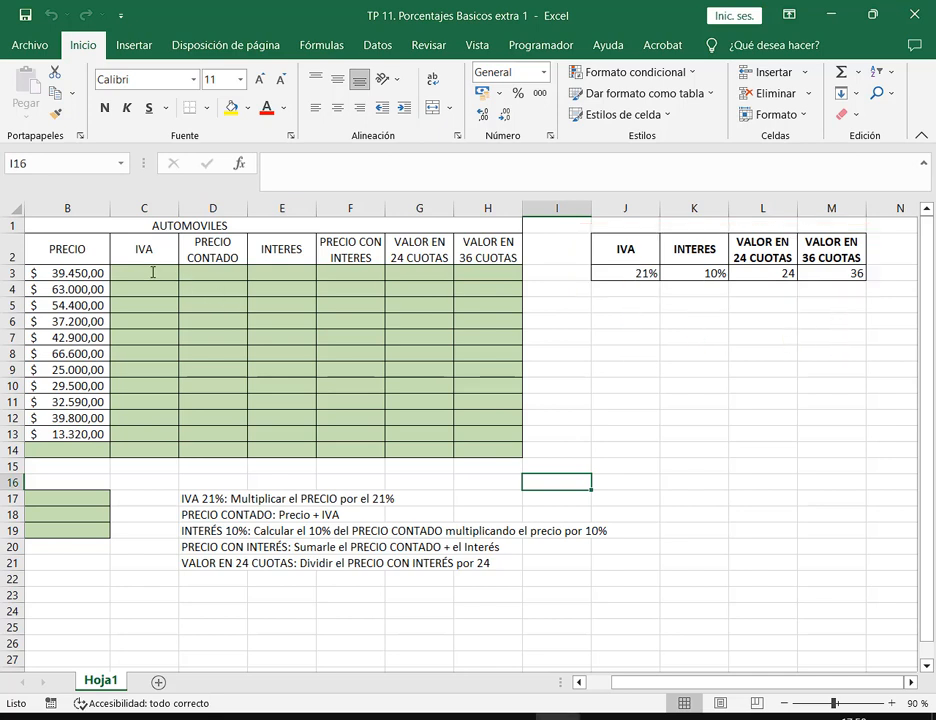
Calculate the IVA for the Chevrolet Corsa City in C3 as =B3*$J$3, with an absolute reference to the IVA rate.
click(153, 272)
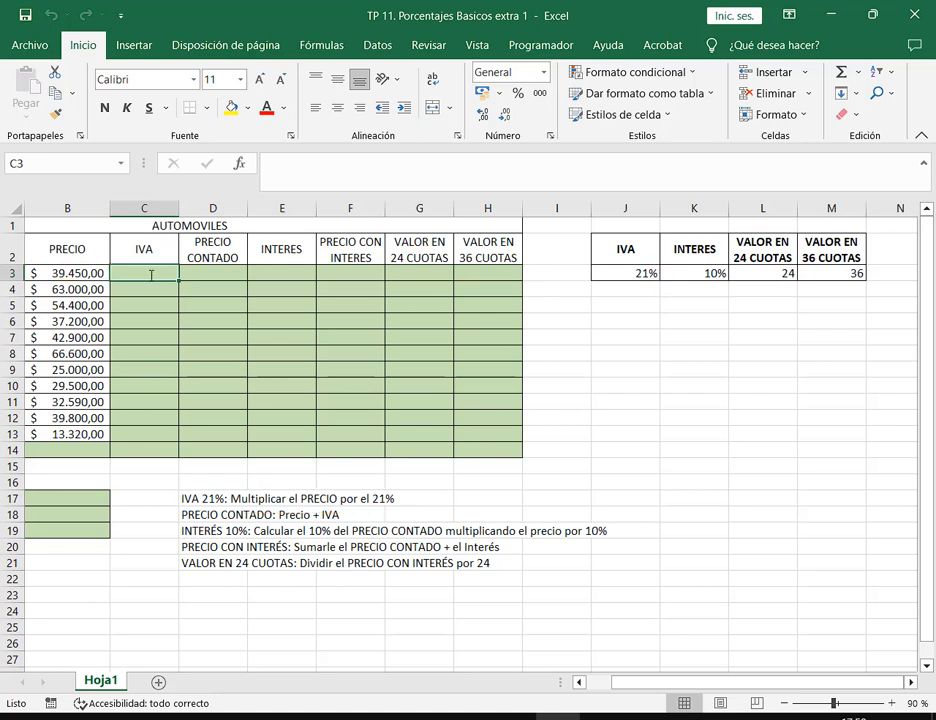
text(=)
click(95, 273)
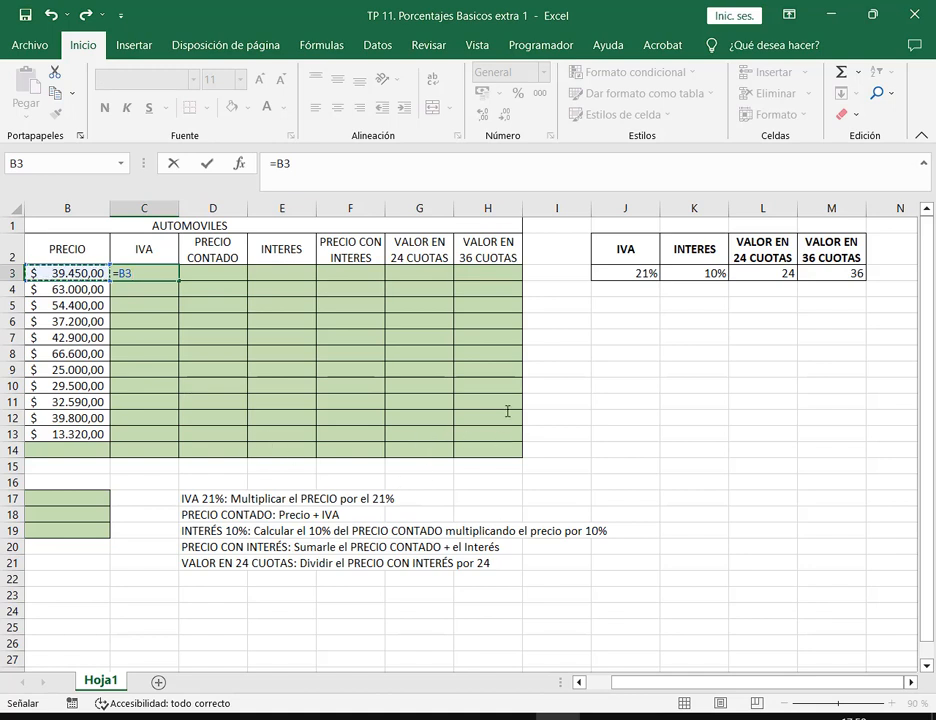
text(*)
click(620, 275)
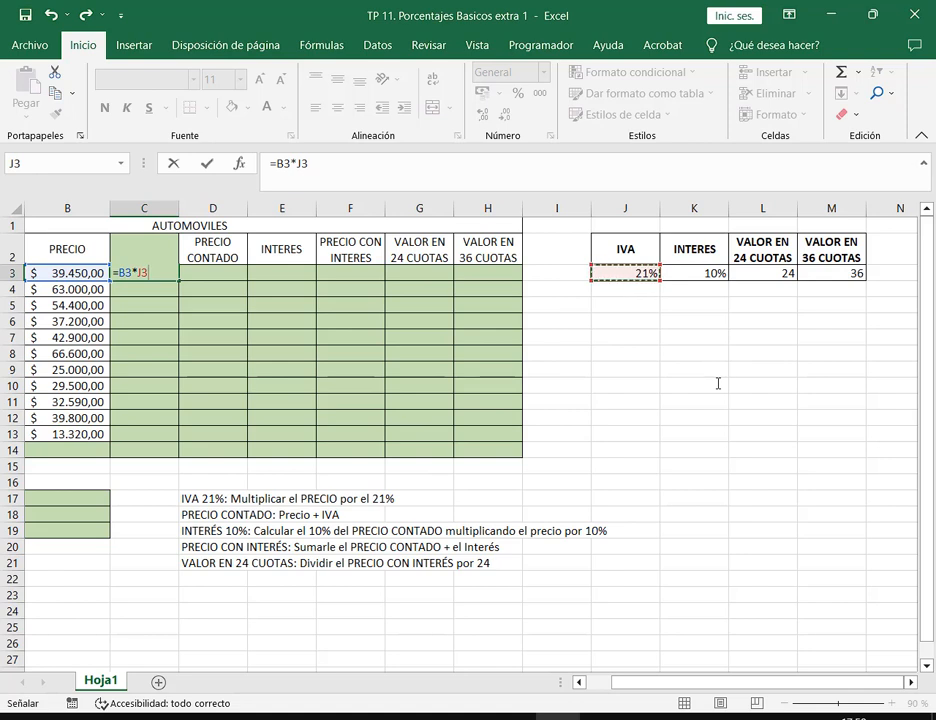
drag(586, 221, 873, 289)
drag(629, 327, 632, 285)
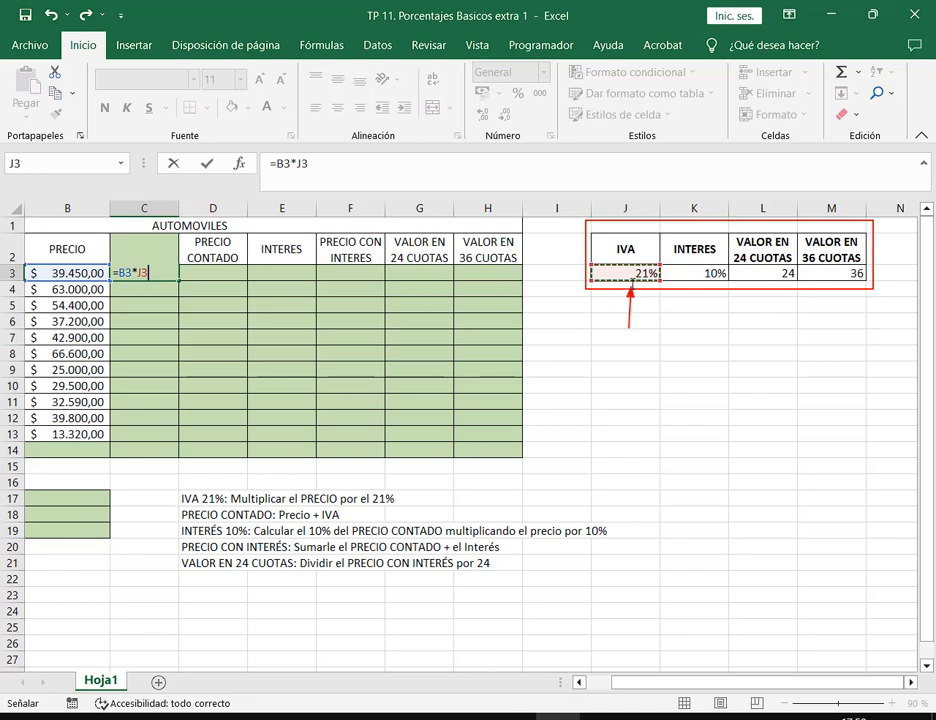
drag(684, 332, 695, 284)
drag(744, 328, 757, 284)
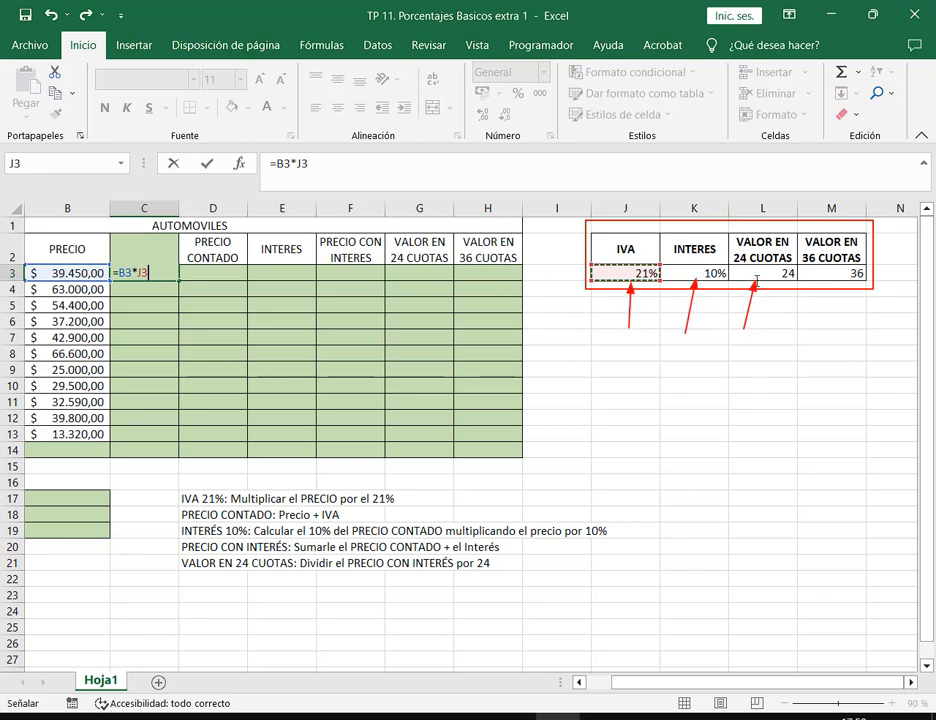
drag(823, 330, 824, 283)
click(141, 273)
key(F4)
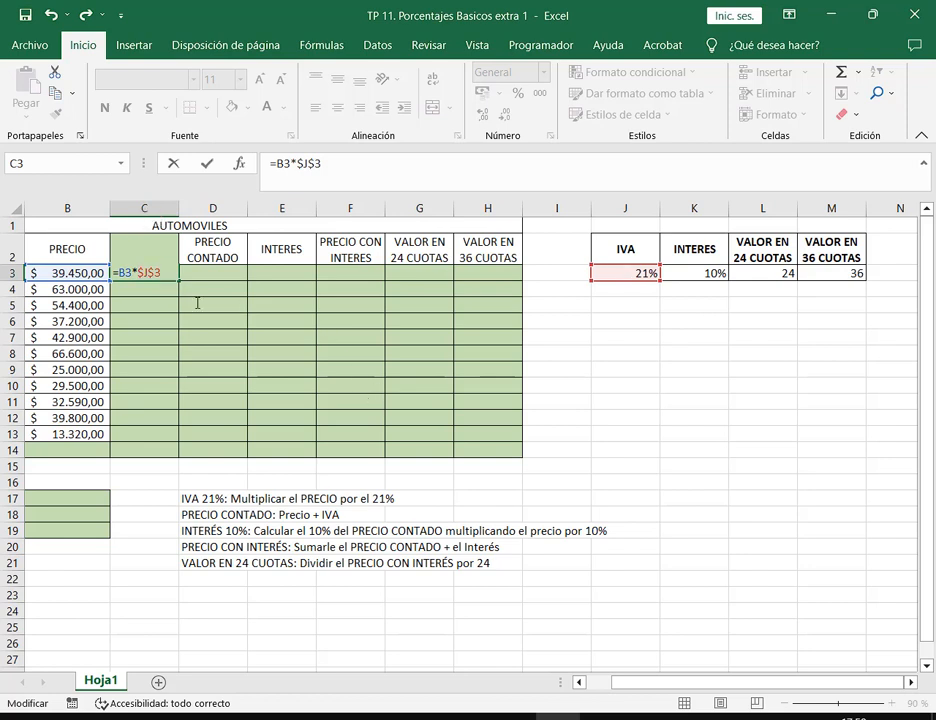
key(Return)
Fill the IVA formula from C3 down to C13 and widen column C.
key(Up)
drag(181, 284, 176, 435)
drag(179, 209, 196, 298)
Examine the IVA formulas in column C, comparing the relative price references with the fixed reference to the parameter table.
click(174, 402)
key(F2)
key(Escape)
double_click(181, 434)
key(Escape)
drag(92, 272, 100, 435)
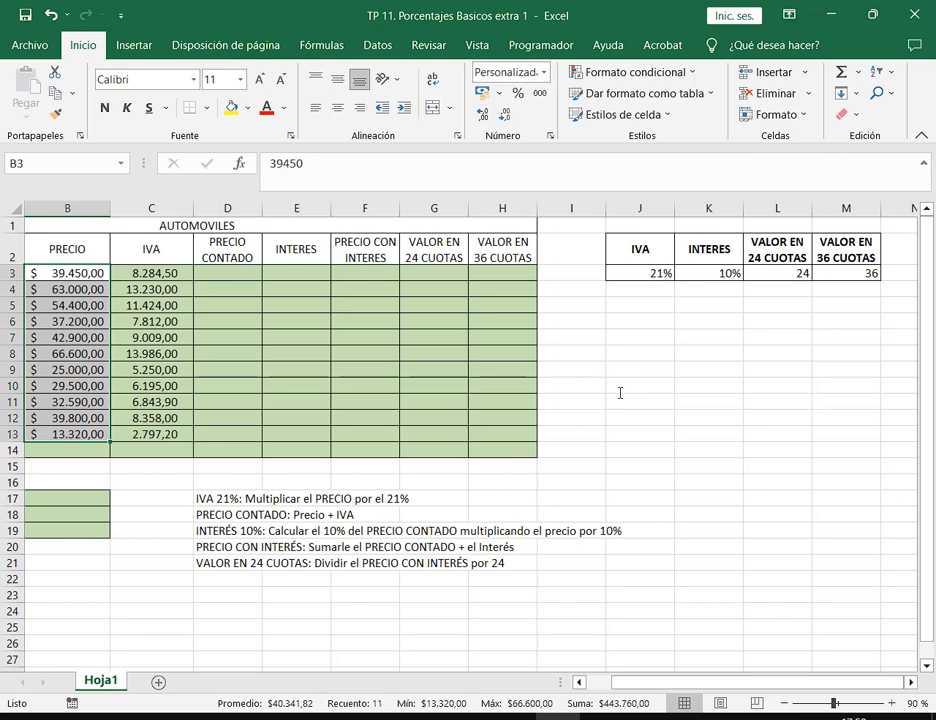
click(160, 273)
click(148, 290)
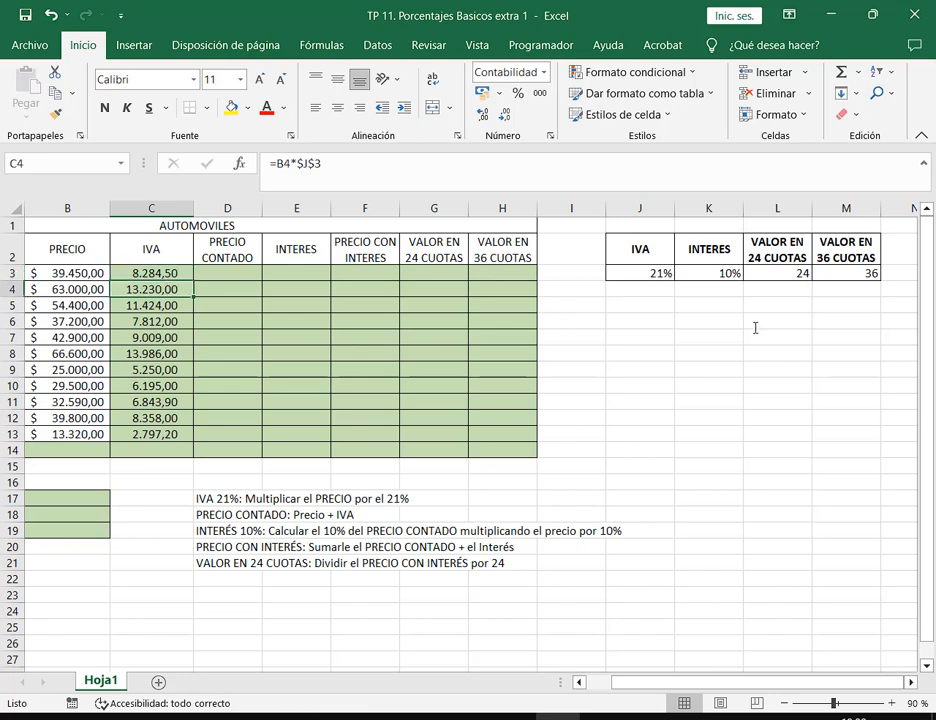
double_click(174, 271)
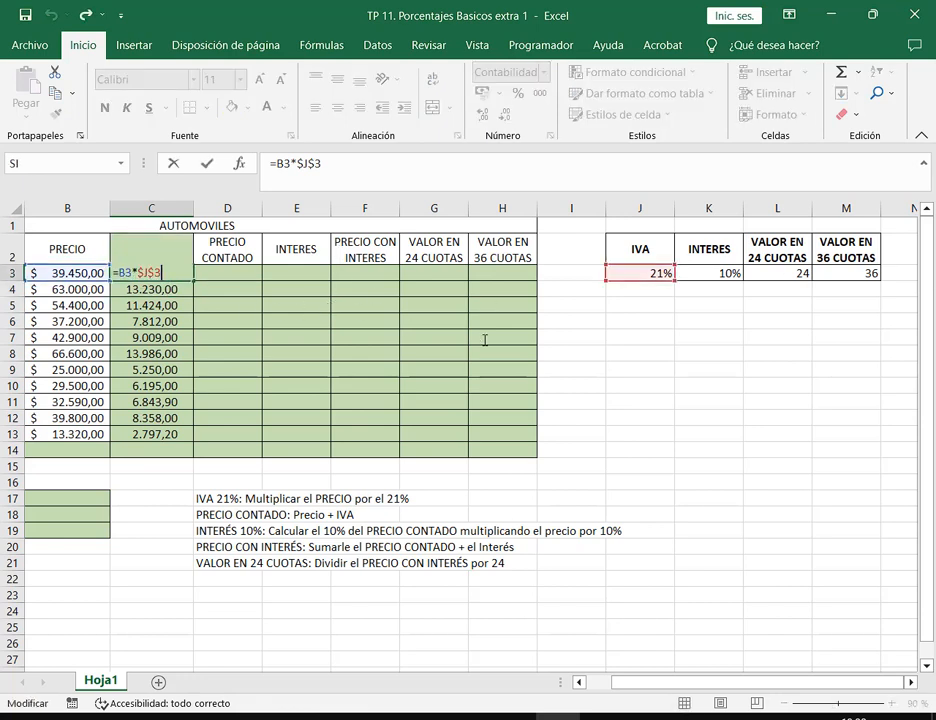
mouse_move(596, 222)
mouse_down()
mouse_move(906, 299)
mouse_move(885, 299)
mouse_up()
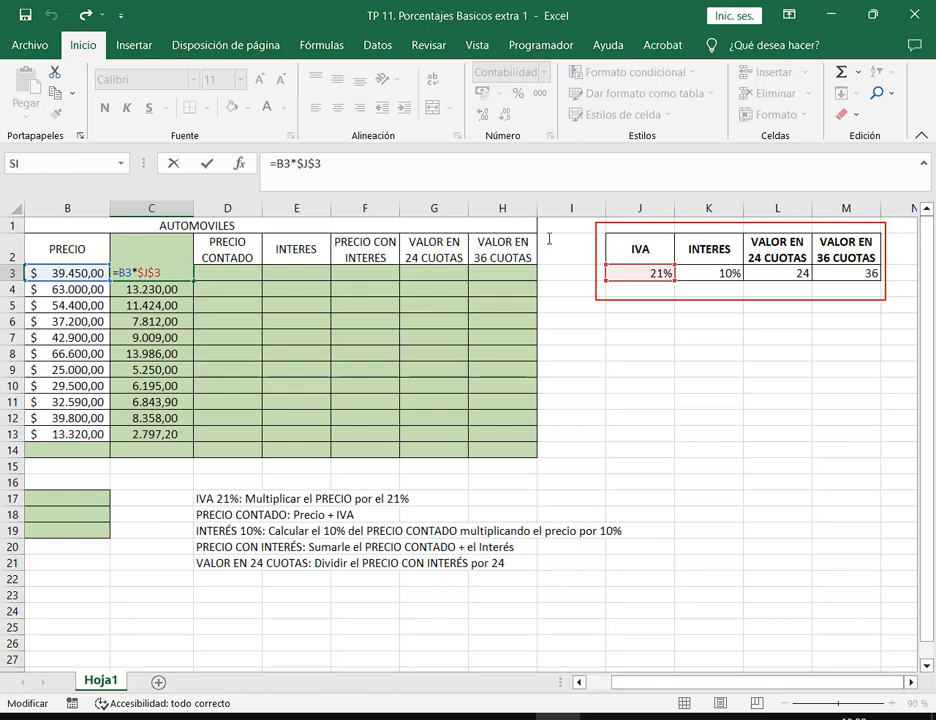
key(Return)
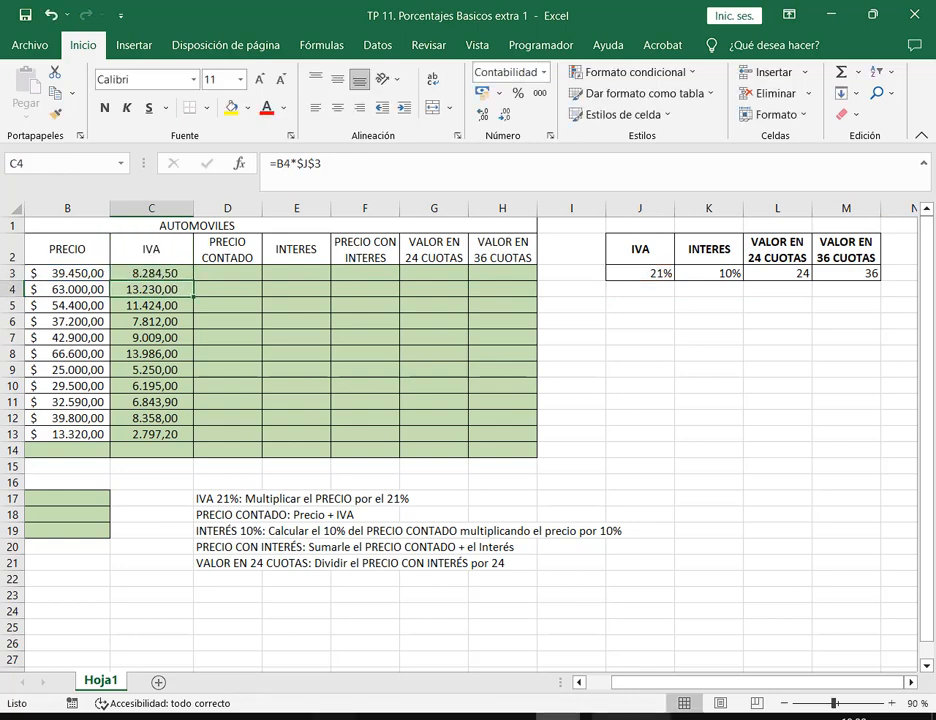
Examine the Mayor precio con interés and Promedio cells B17:B19 alongside the 24 and 36 cuotas columns.
drag(635, 690, 662, 681)
click(176, 277)
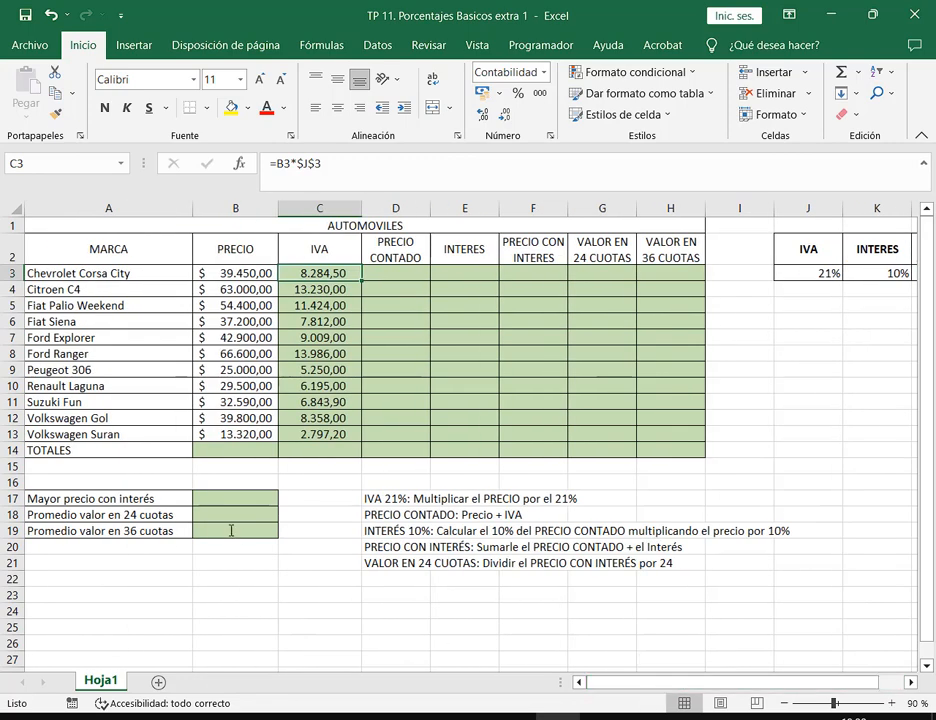
click(259, 528)
click(230, 516)
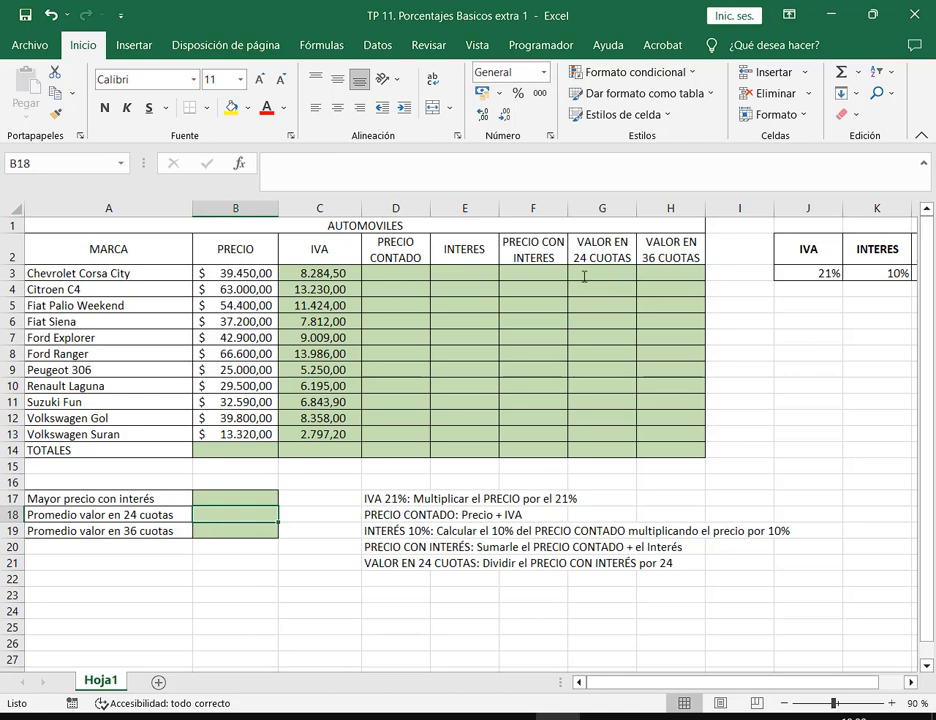
drag(570, 265, 638, 442)
drag(647, 205, 623, 264)
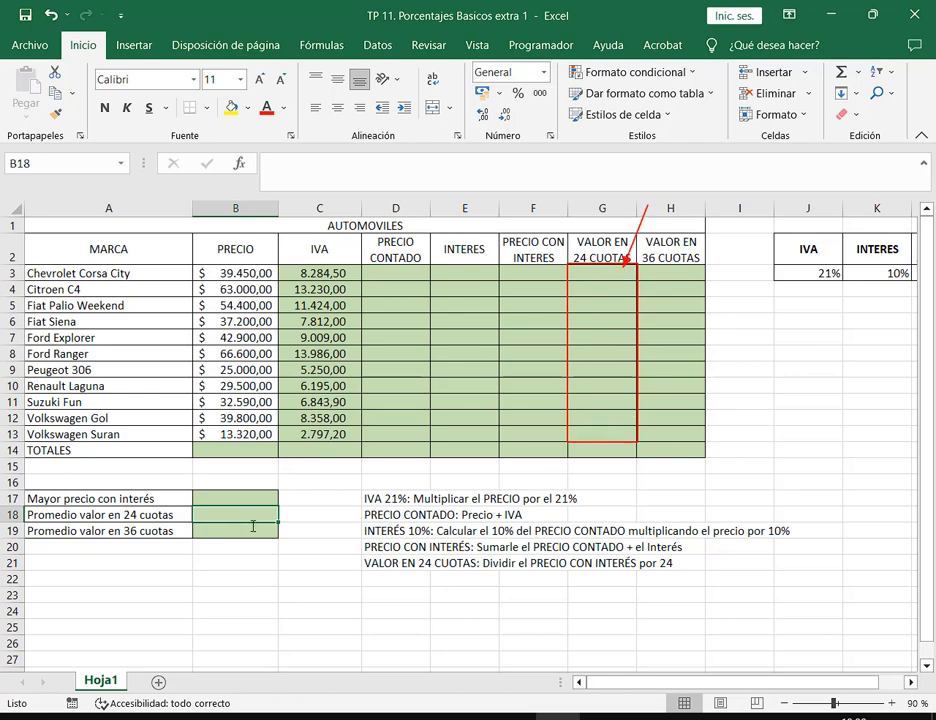
mouse_move(26, 523)
mouse_down()
mouse_move(158, 545)
mouse_move(84, 545)
mouse_move(180, 545)
mouse_up()
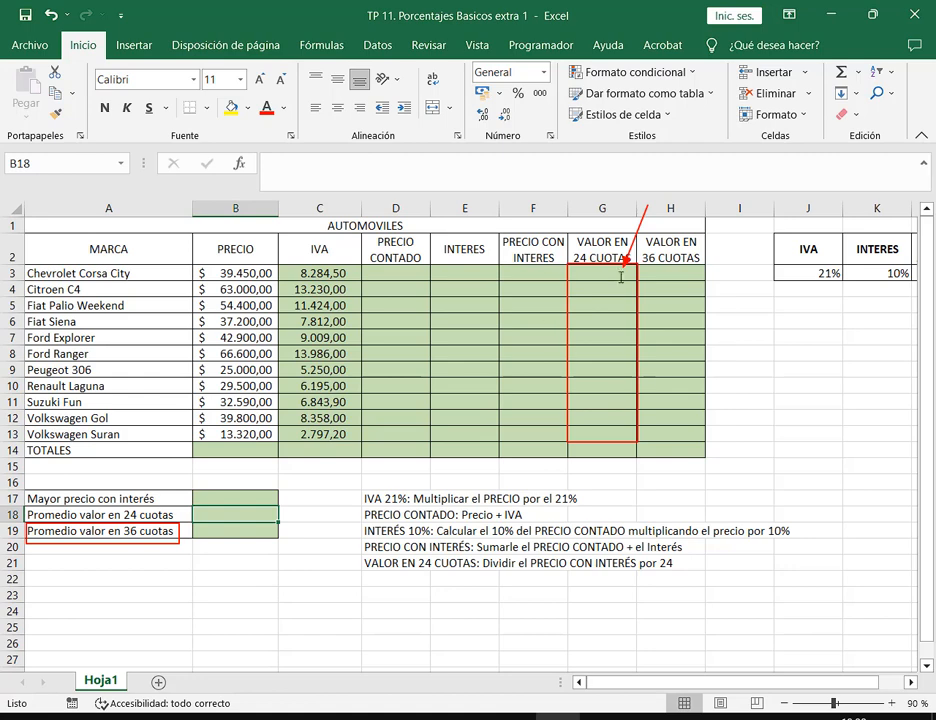
key(Escape)
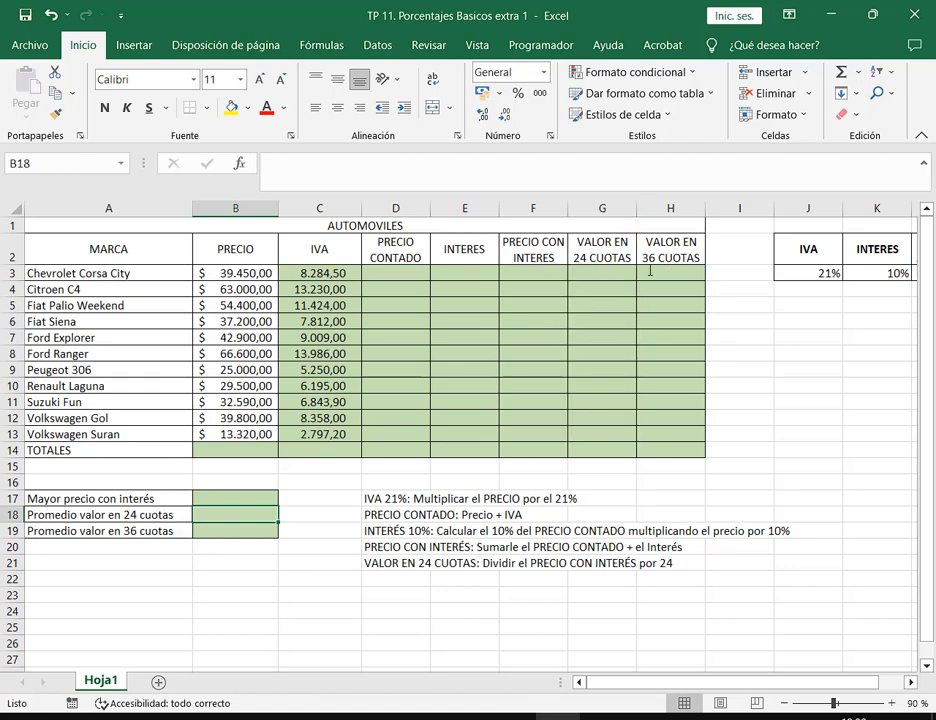
mouse_move(636, 264)
mouse_down()
mouse_move(691, 386)
mouse_move(696, 445)
mouse_move(707, 442)
mouse_up()
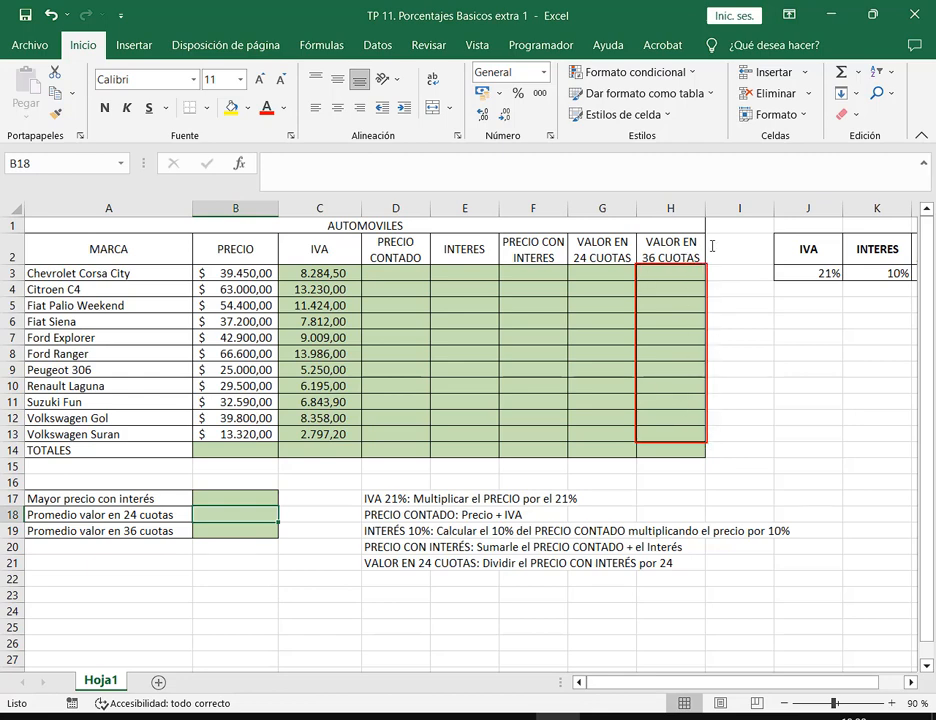
key(Escape)
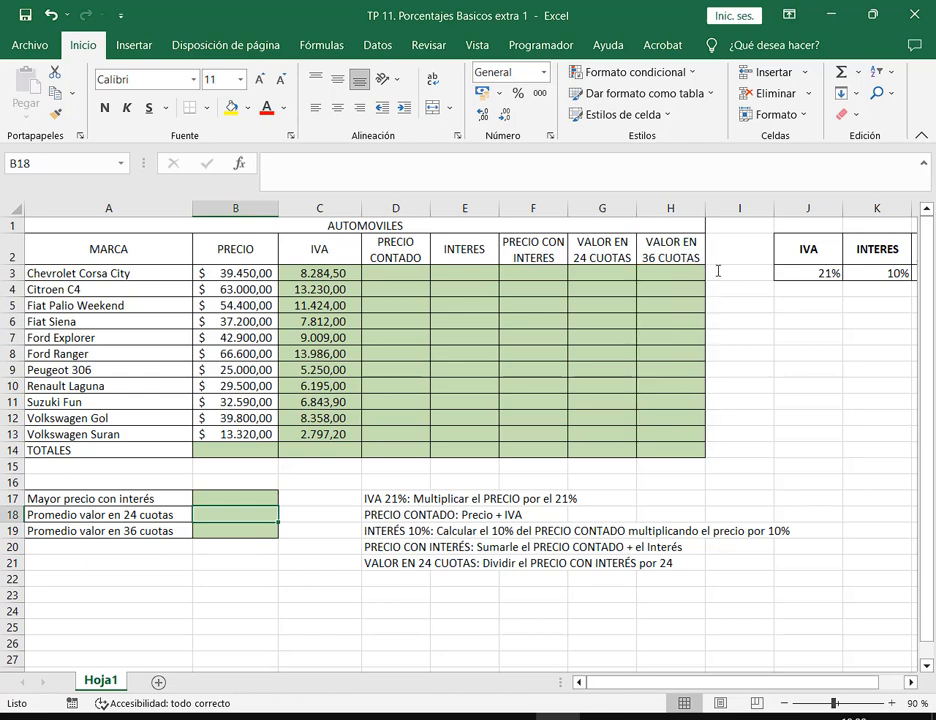
click(258, 503)
mouse_move(254, 497)
mouse_down()
mouse_move(255, 522)
mouse_move(259, 495)
mouse_up()
click(256, 520)
click(263, 530)
click(268, 499)
click(267, 513)
click(267, 530)
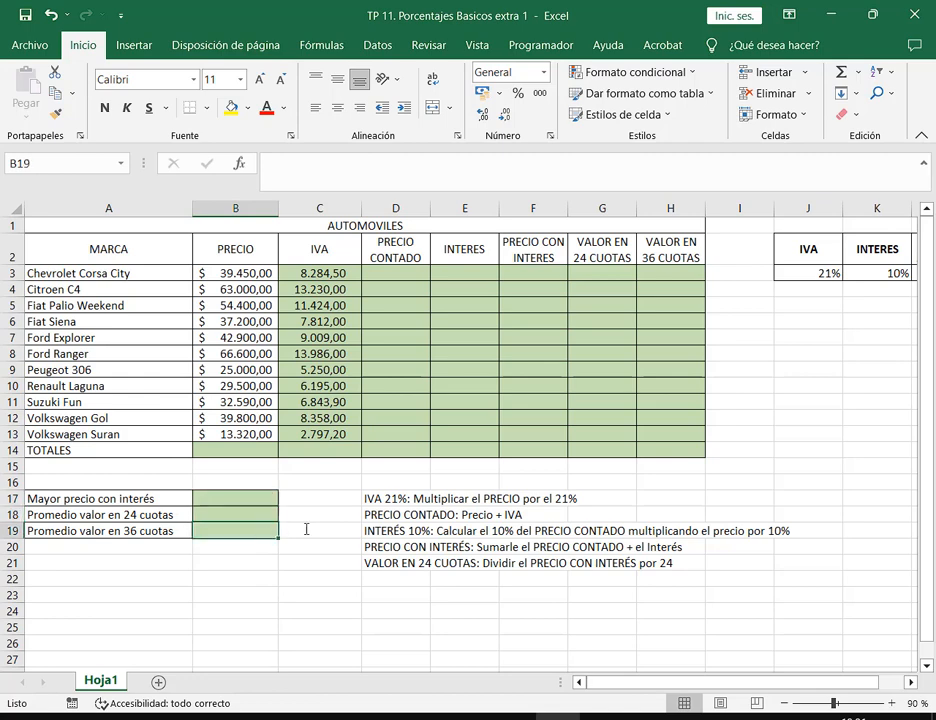
Clear the copied IVA formulas from C4:C13, keeping the original in C3.
drag(345, 290, 347, 434)
key(Delete)
click(350, 274)
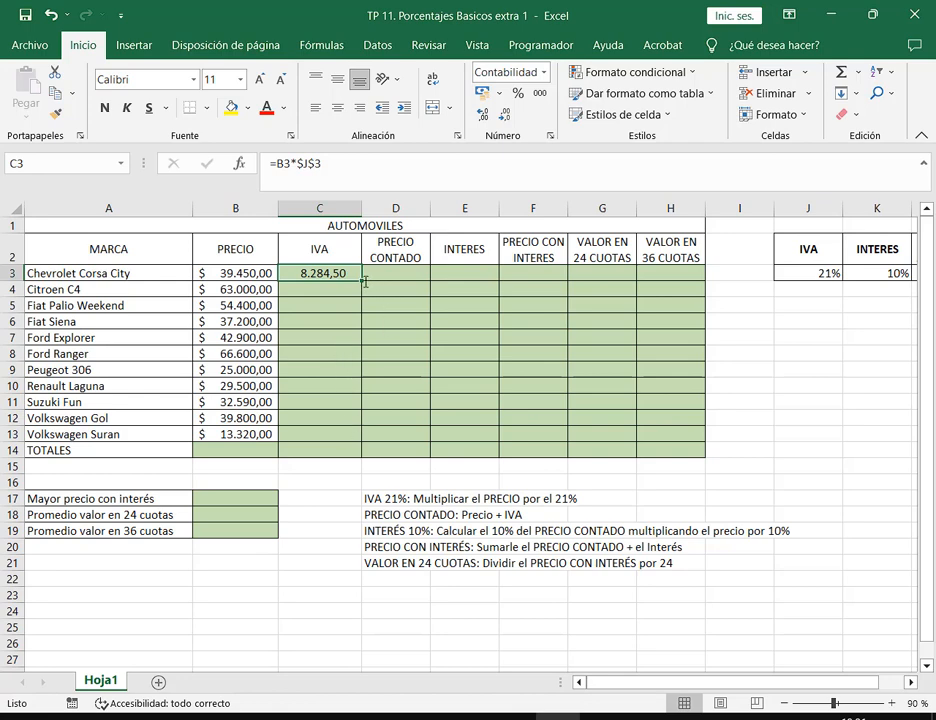
mouse_move(364, 281)
mouse_down()
mouse_move(343, 430)
mouse_move(359, 270)
mouse_up()
key(ctrl+z)
Review the =B3*$J$3 formula in C3 and fill it down again through C13.
scroll(877, 660, right, 1)
key(F2)
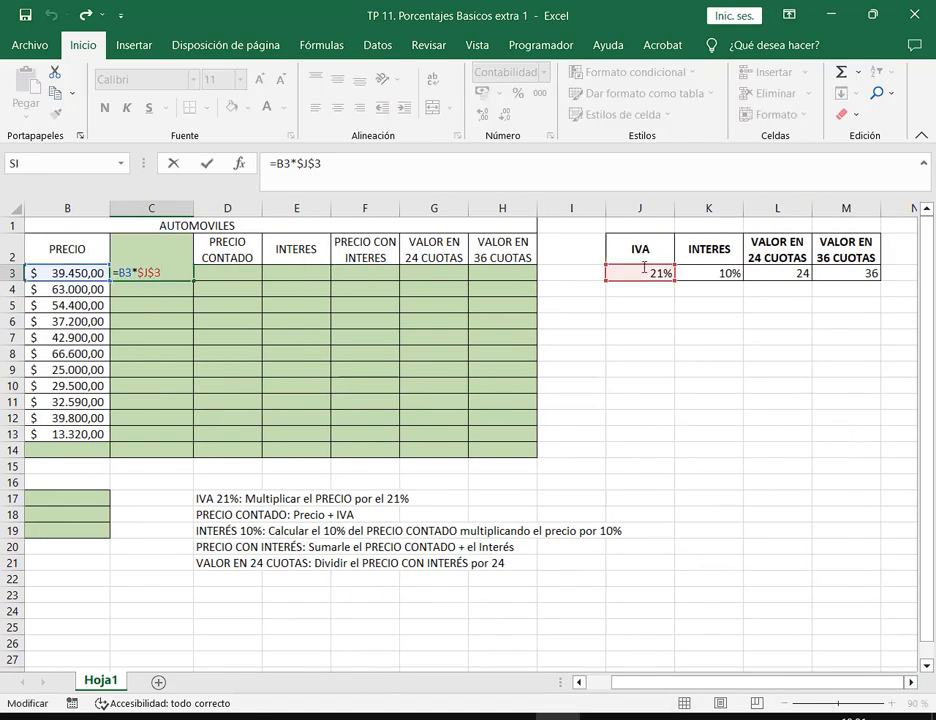
drag(597, 226, 897, 293)
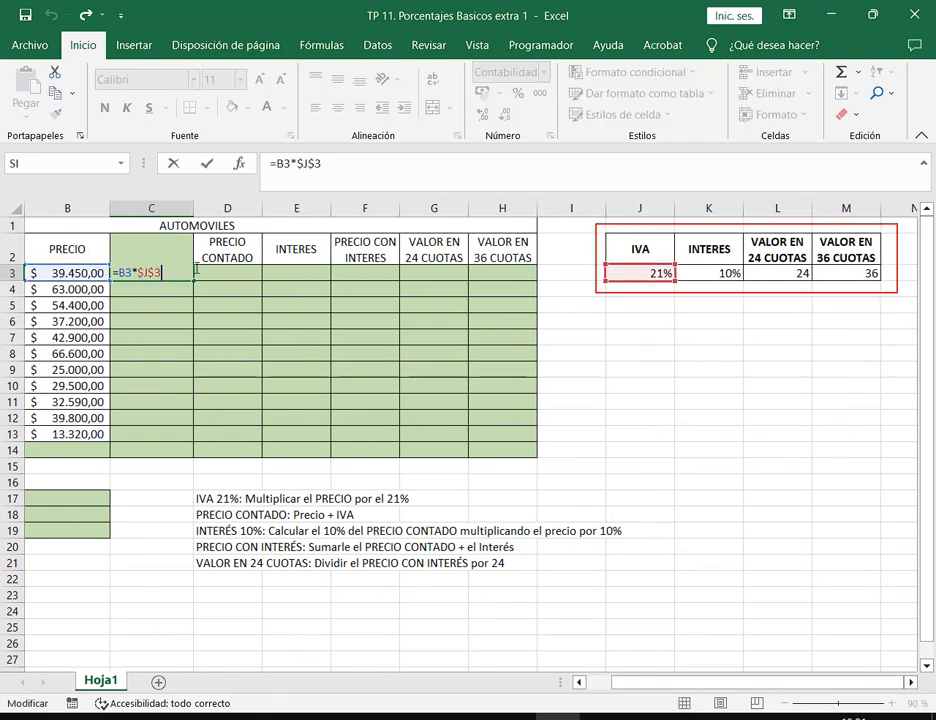
mouse_move(222, 306)
mouse_down()
mouse_move(170, 276)
mouse_move(193, 428)
mouse_up()
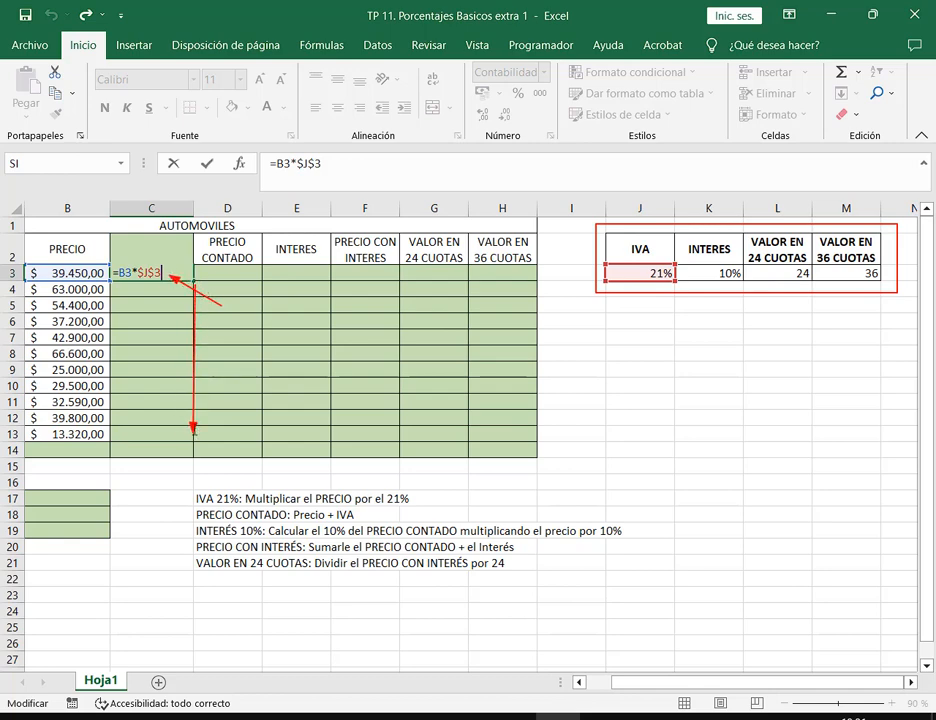
key(Escape)
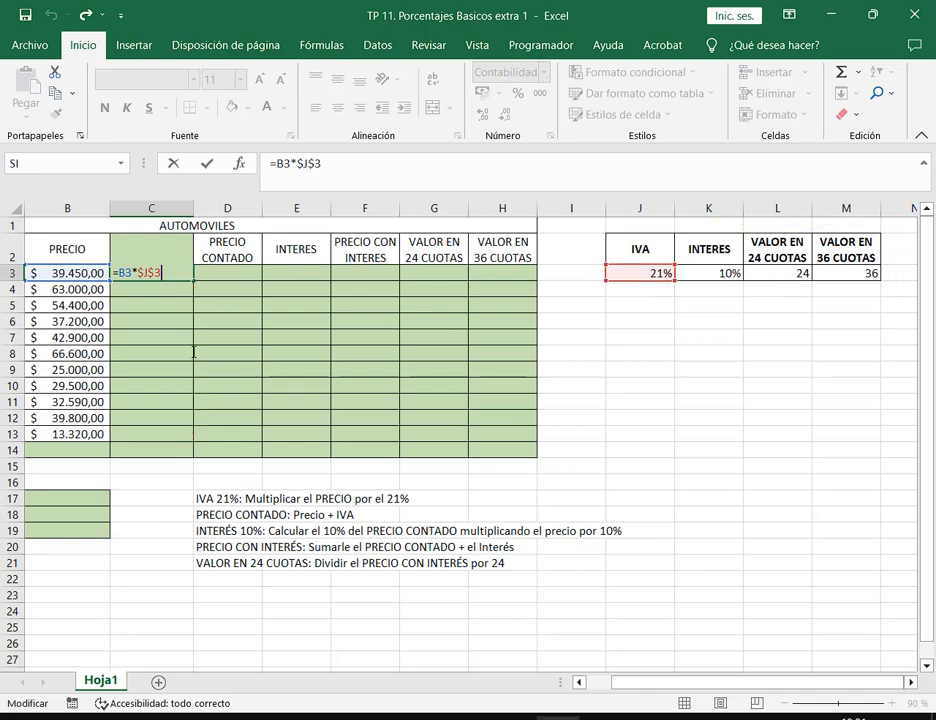
key(Escape)
drag(194, 281, 194, 434)
click(740, 353)
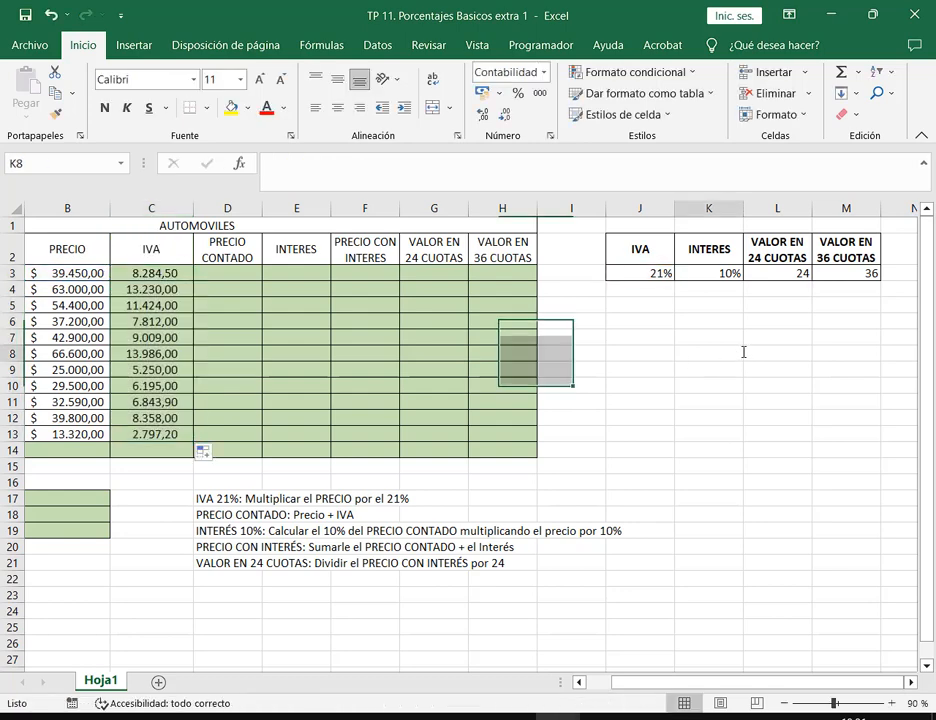
Examine the IVA, Interés and cuotas parameter values in J2:M3.
click(660, 273)
drag(601, 222, 888, 292)
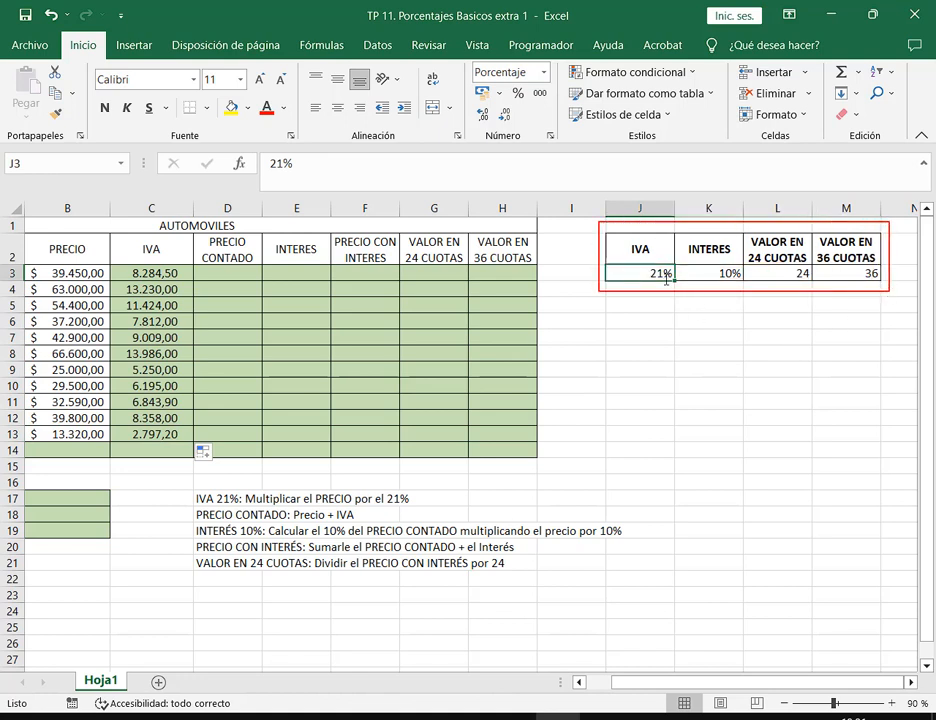
mouse_move(603, 262)
mouse_down()
mouse_move(676, 290)
mouse_move(745, 283)
mouse_up()
key(Escape)
click(854, 307)
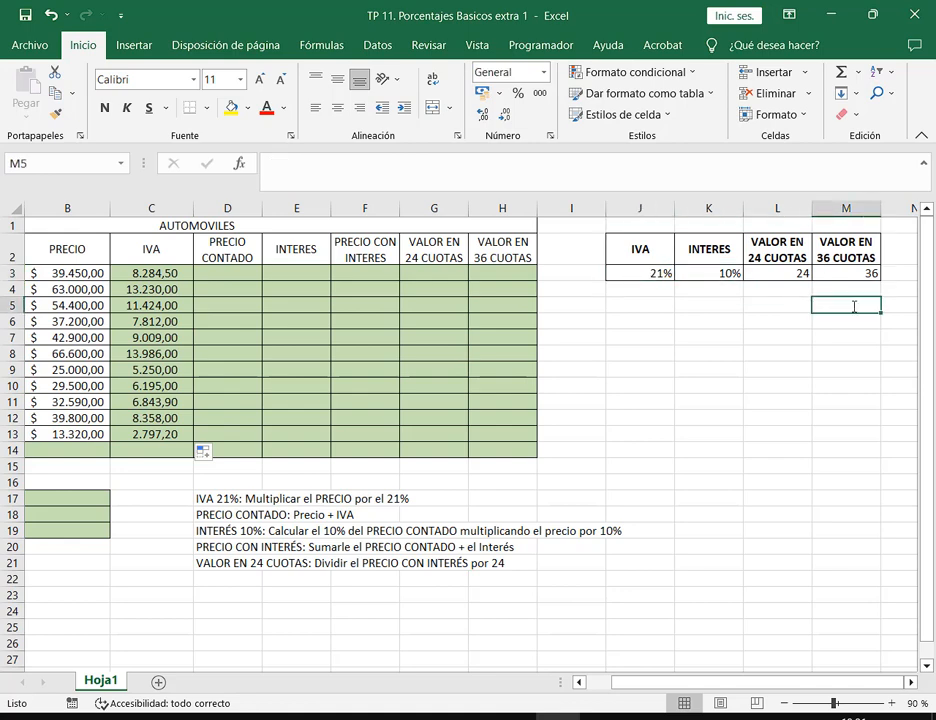
Close the TP 11 workbook without saving, open TP 12. Porcentajes Basicos extra 2, and enable editing.
click(917, 17)
click(494, 390)
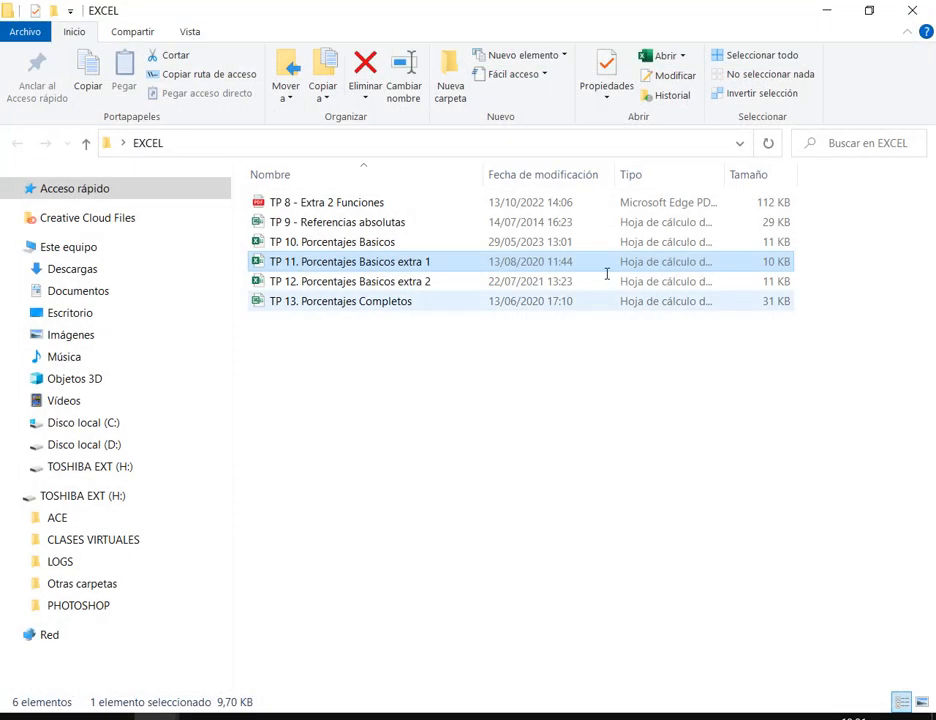
click(393, 283)
double_click(393, 285)
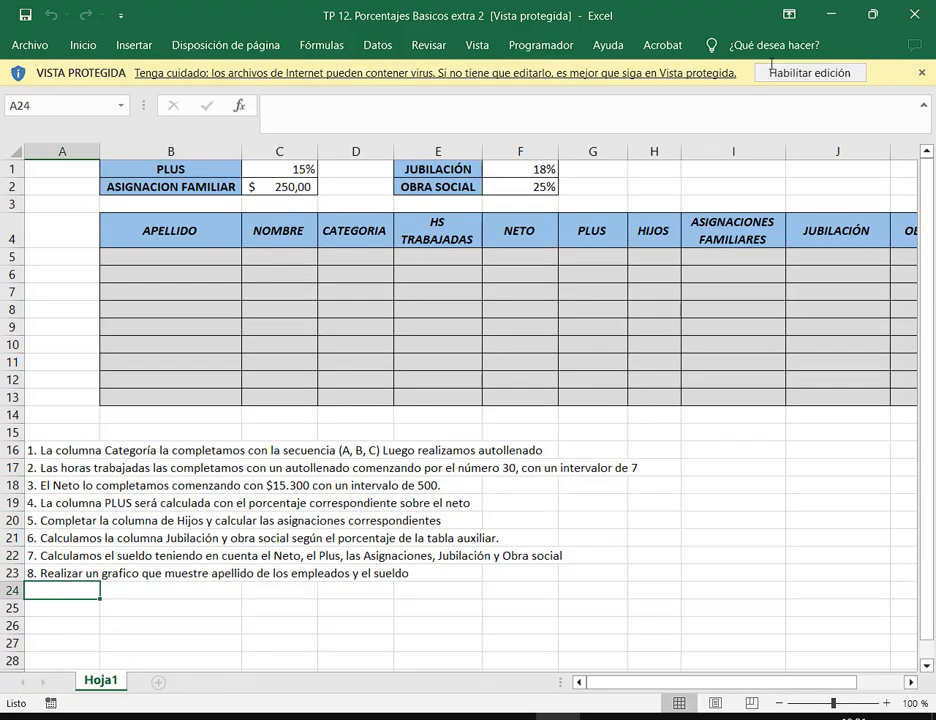
click(809, 73)
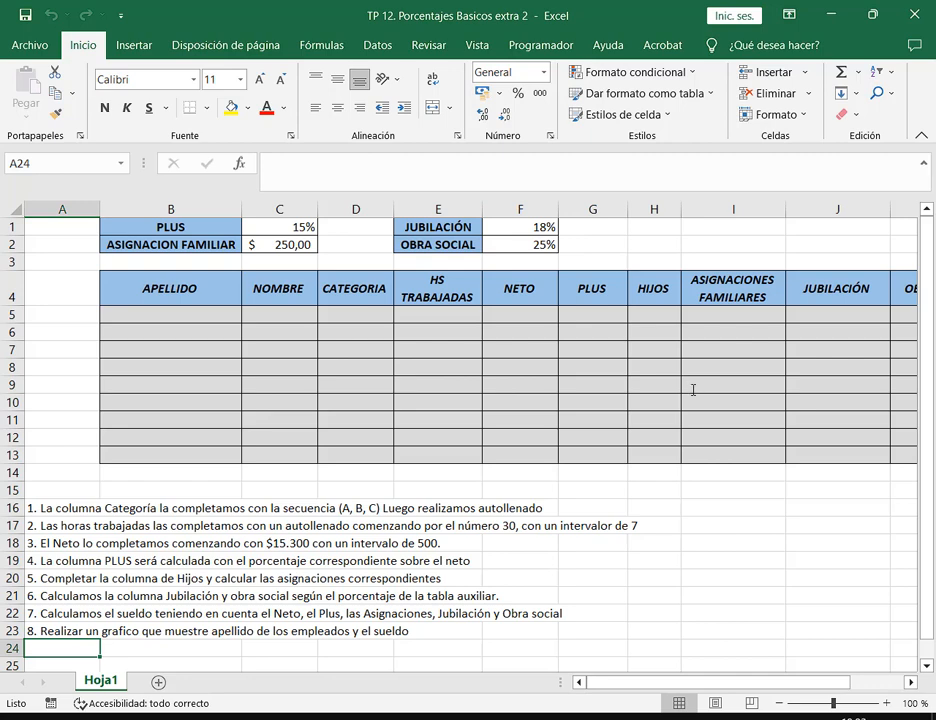
Read the eight task instructions in A16:A23, relating the A, B, C sequence to the Categoria column.
click(415, 543)
click(107, 557)
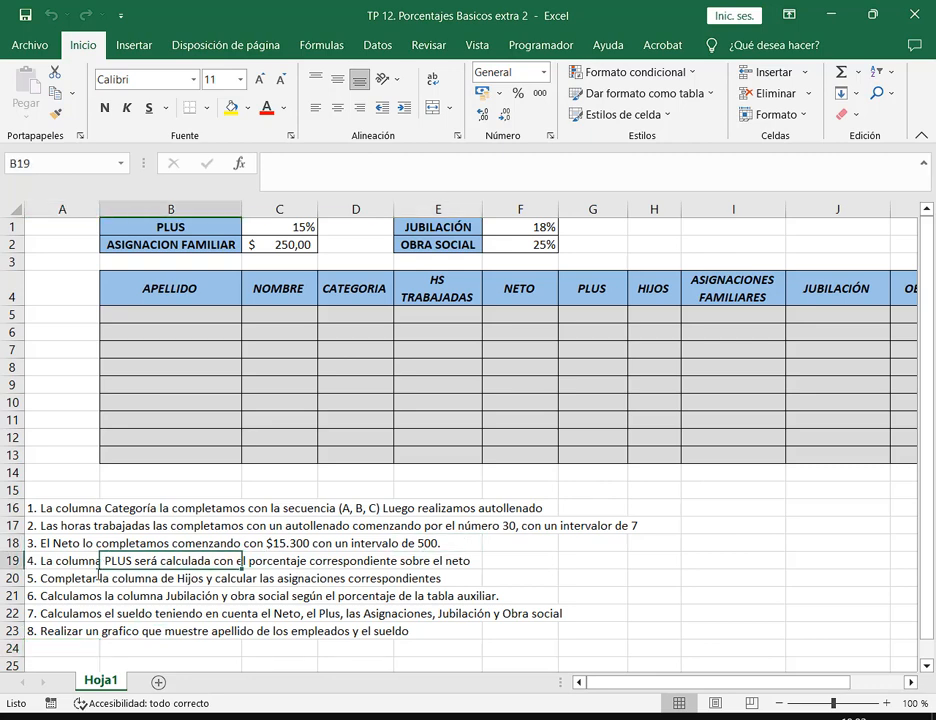
click(96, 577)
click(98, 594)
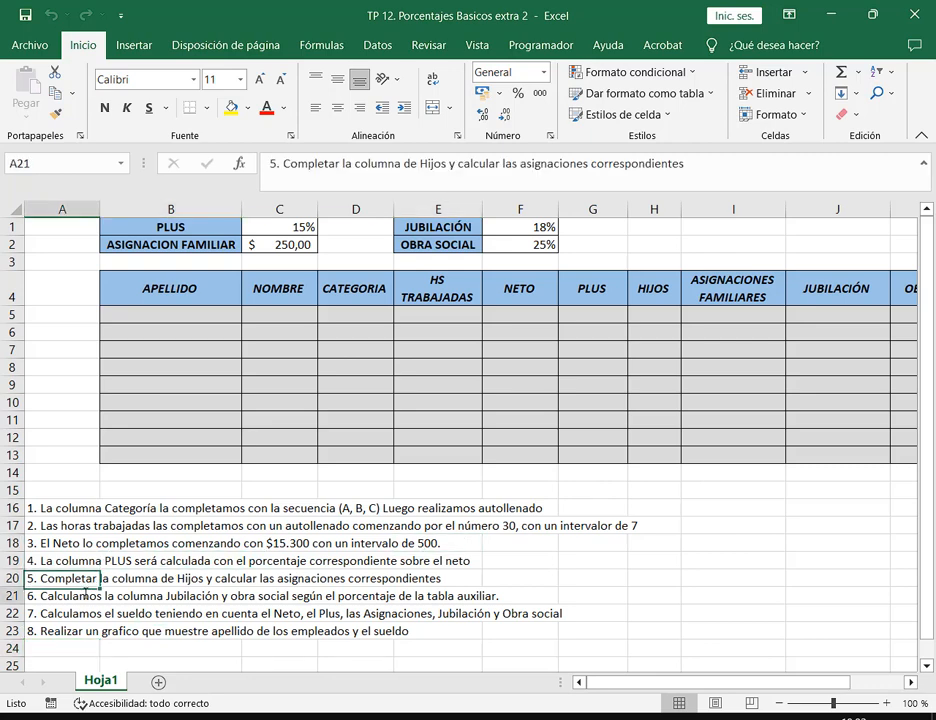
click(84, 630)
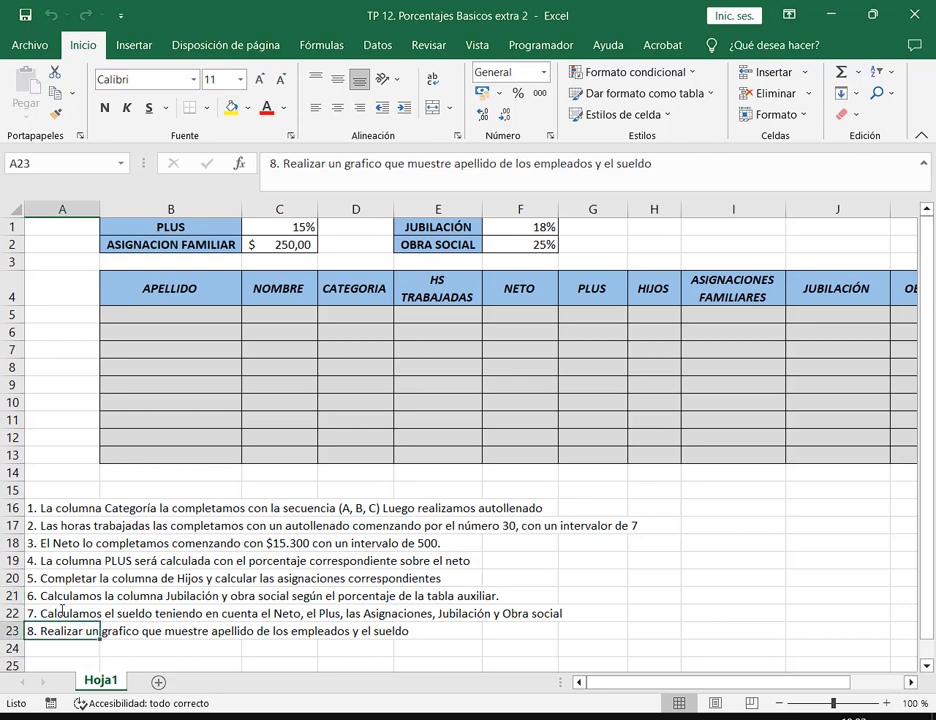
click(60, 509)
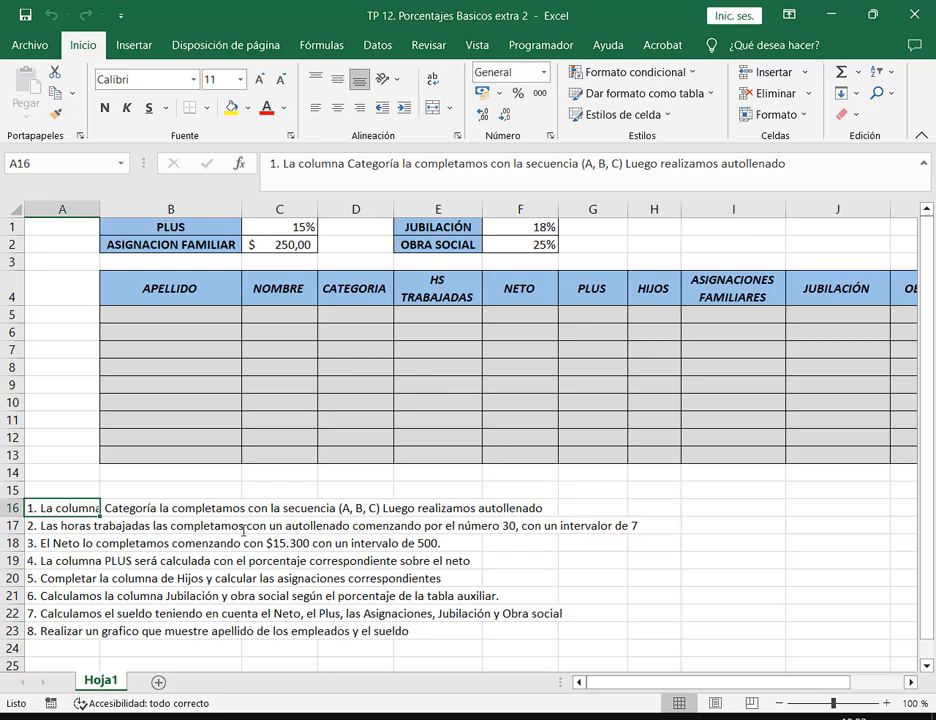
drag(126, 280, 285, 437)
mouse_move(319, 272)
mouse_down()
mouse_move(382, 464)
mouse_move(394, 465)
mouse_up()
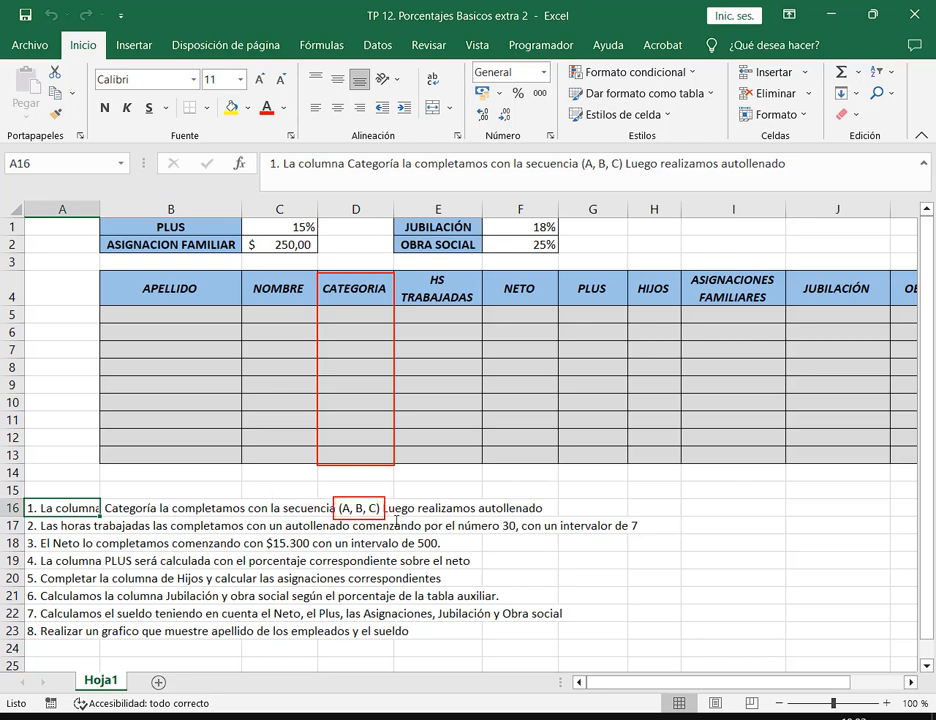
Enter the categories A, B and C in cells D5, D6 and D7.
click(389, 316)
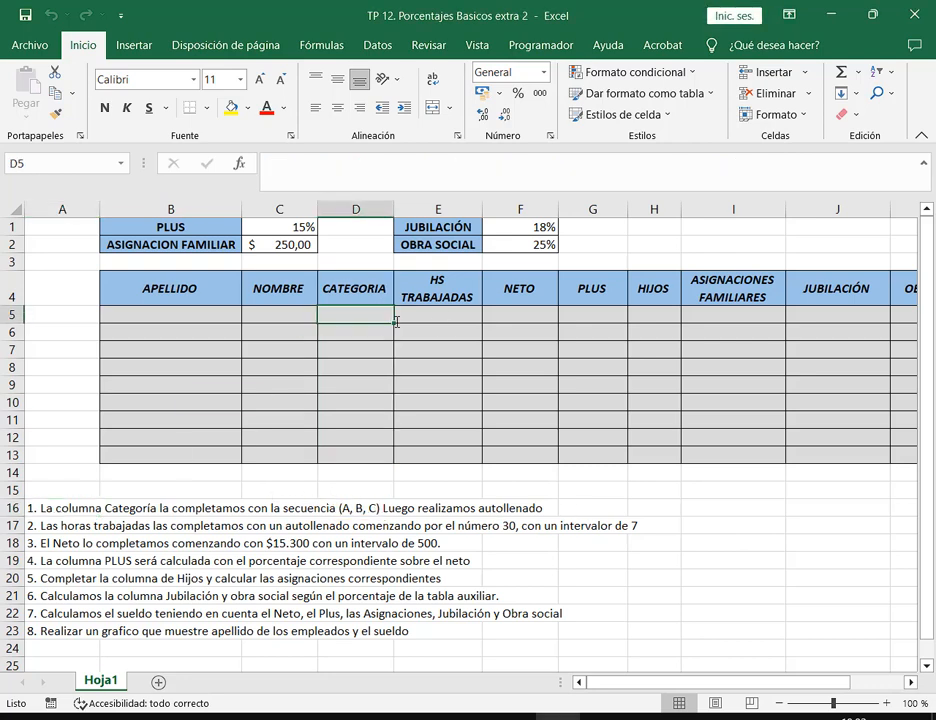
text(A)
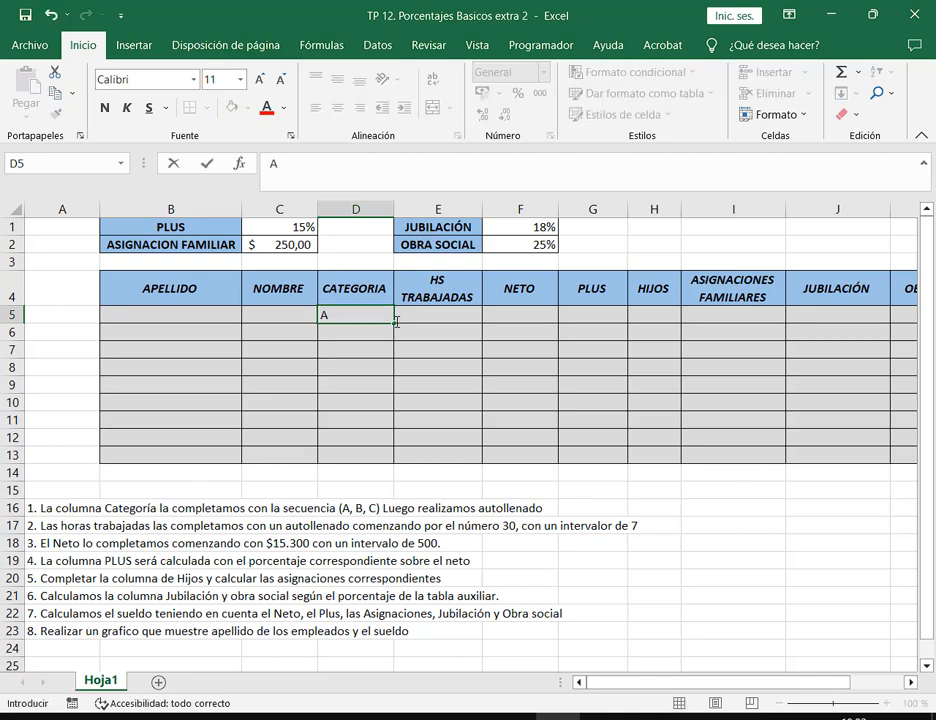
key(Return)
text(B)
key(Return)
text(C)
key(Return)
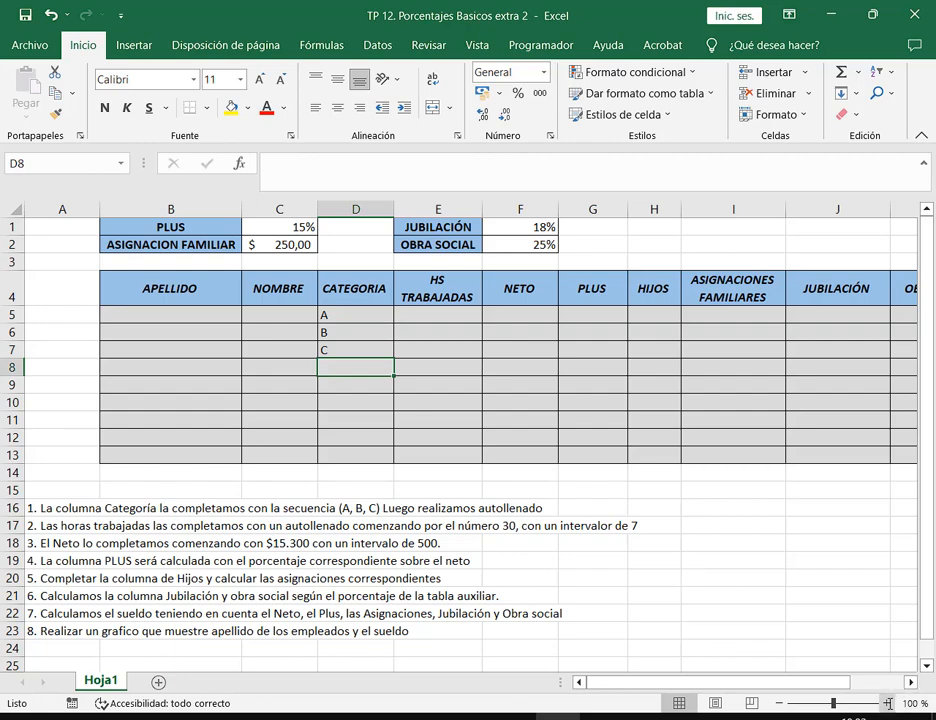
Fill the A, B, C sequence from D5:D7 down through D13, and undo that fill.
scroll(396, 321, up, 3)
drag(375, 277, 380, 326)
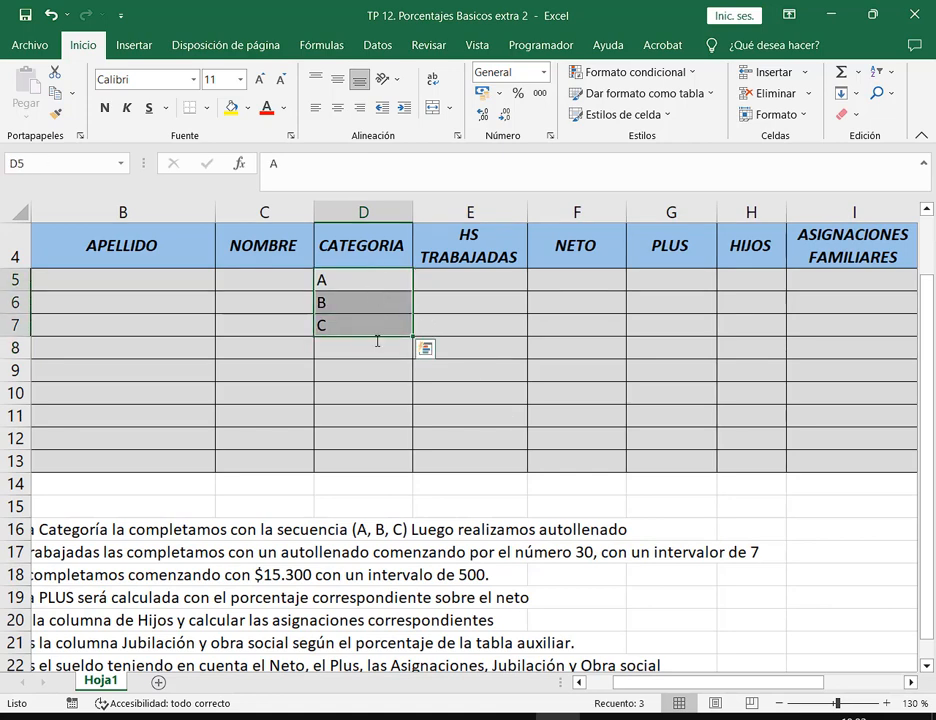
drag(413, 336, 414, 470)
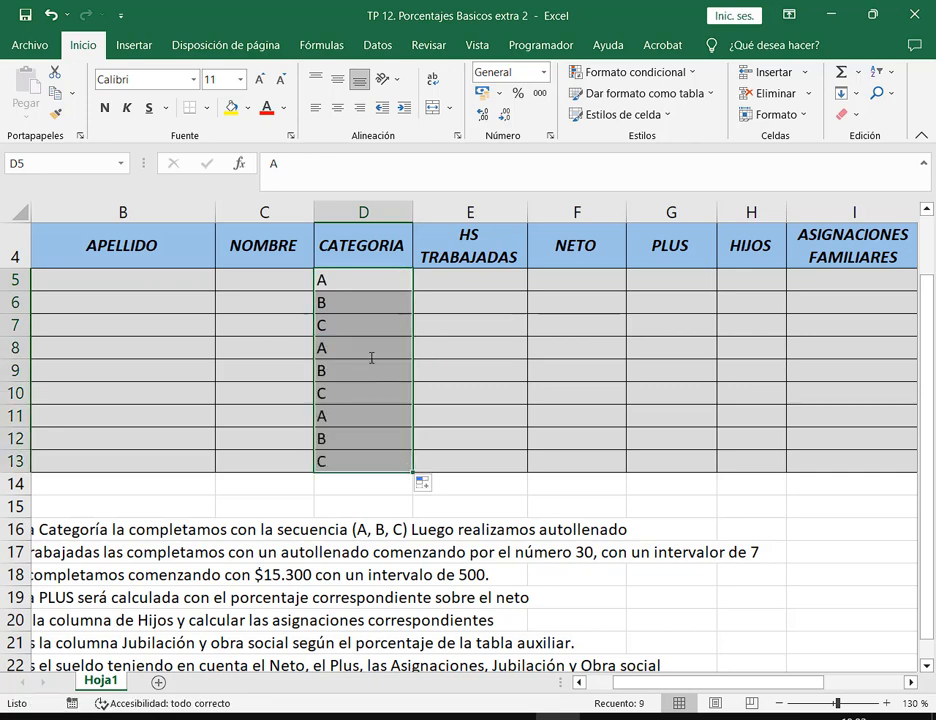
key(ctrl+z)
Try filling only the A from D5 down the Categoria column, and undo that fill.
click(368, 283)
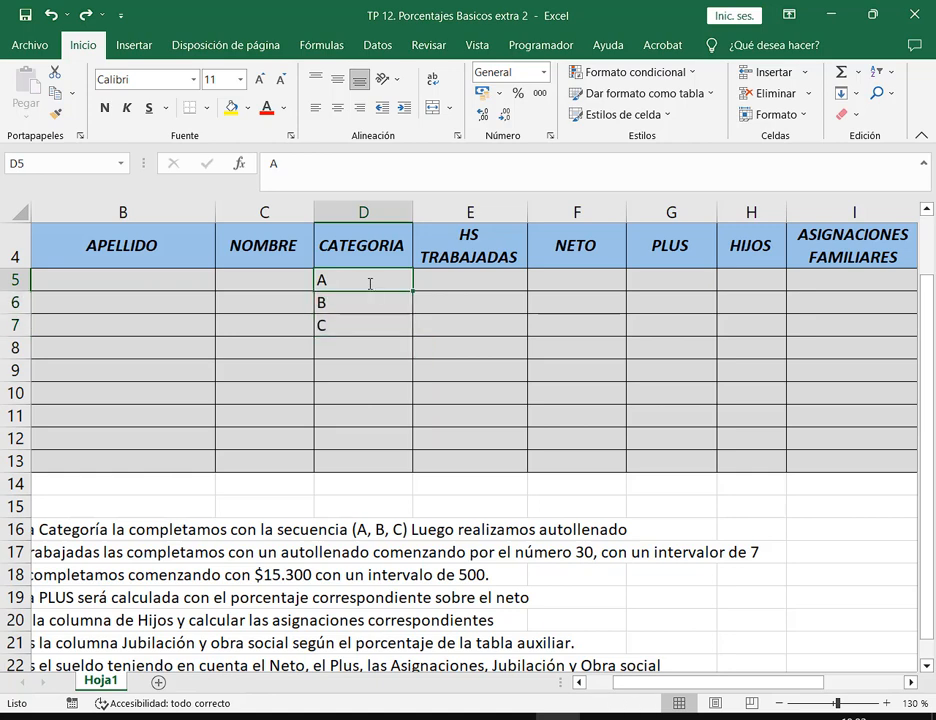
drag(371, 278, 368, 324)
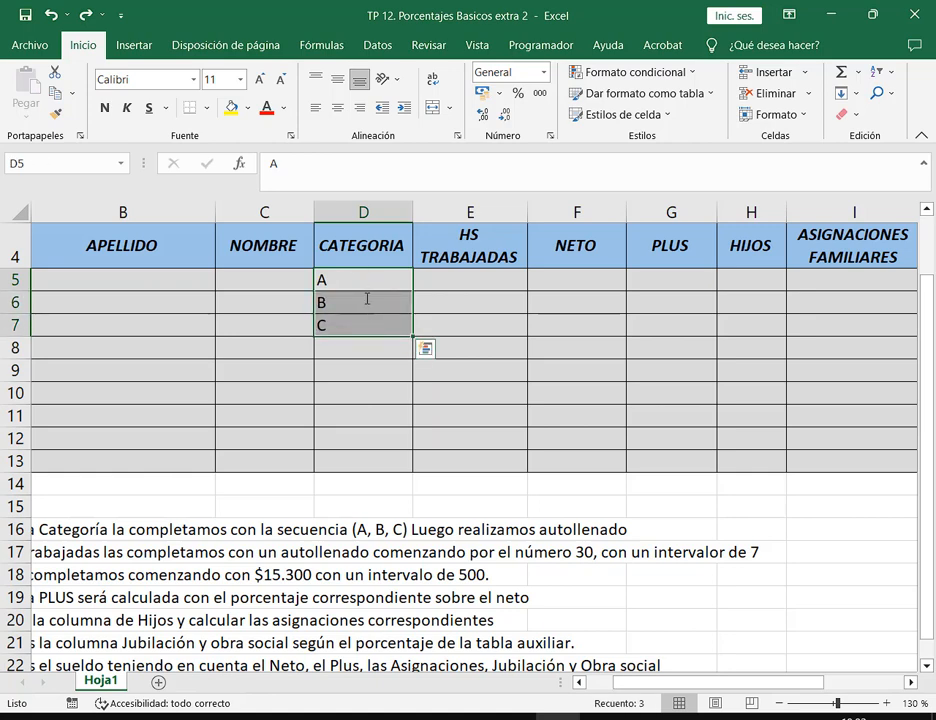
click(364, 279)
drag(413, 292, 400, 458)
key(ctrl+z)
Fill the A, B, C sequence from D5:D7 down through D13 again and check the repeating groups.
drag(386, 284, 403, 316)
drag(413, 336, 420, 443)
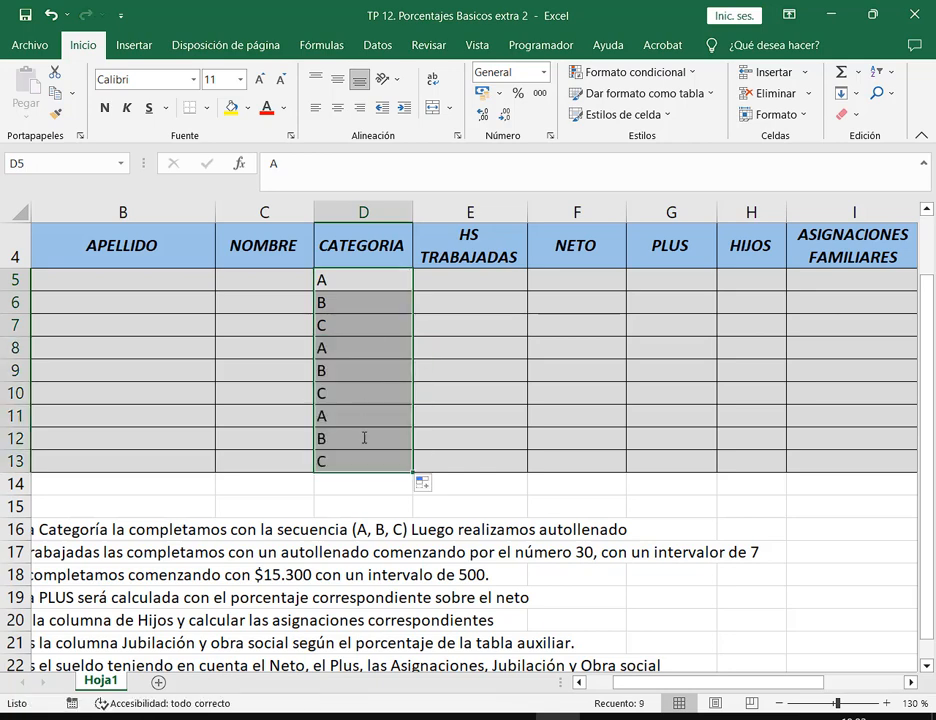
mouse_move(313, 269)
mouse_down()
mouse_move(335, 332)
mouse_move(331, 468)
mouse_up()
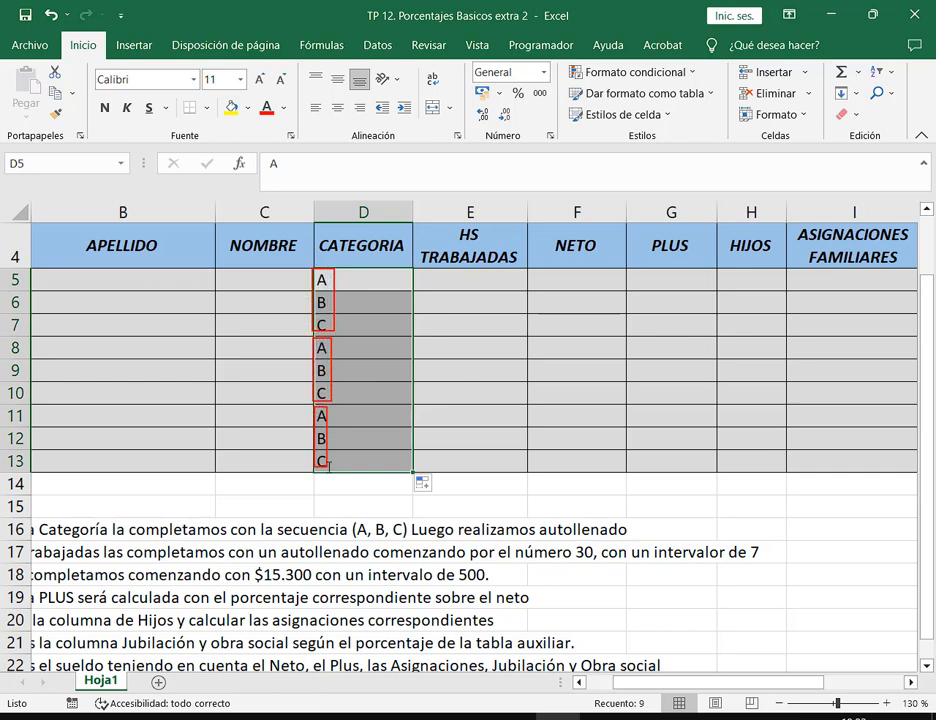
key(Escape)
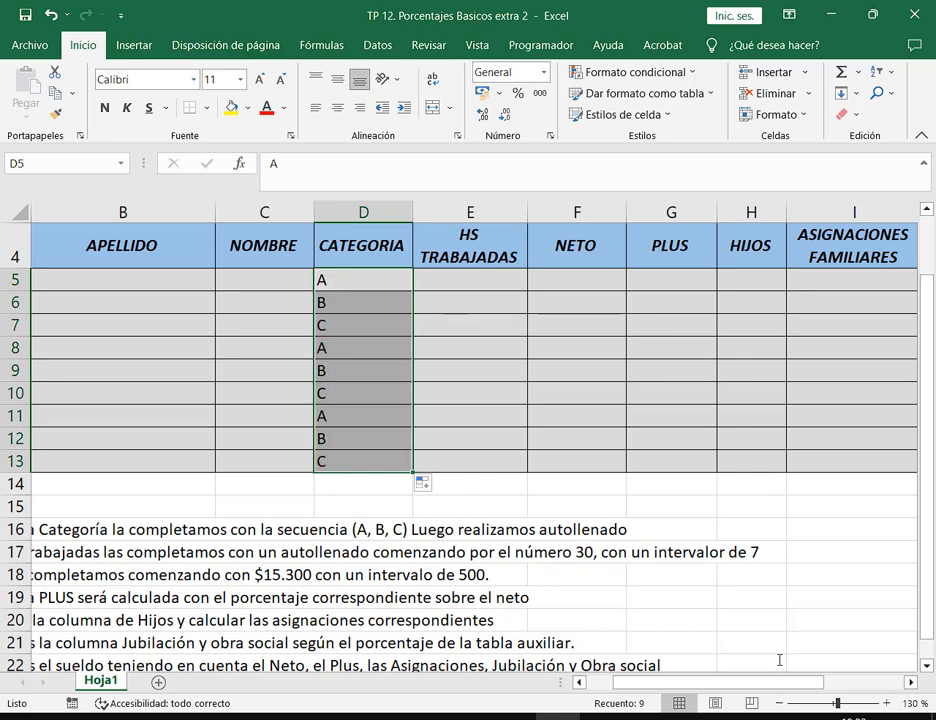
Clear the letters from D5:D13 and enter 1, 2 and 3 in D5:D7.
scroll(462, 500, left, 1)
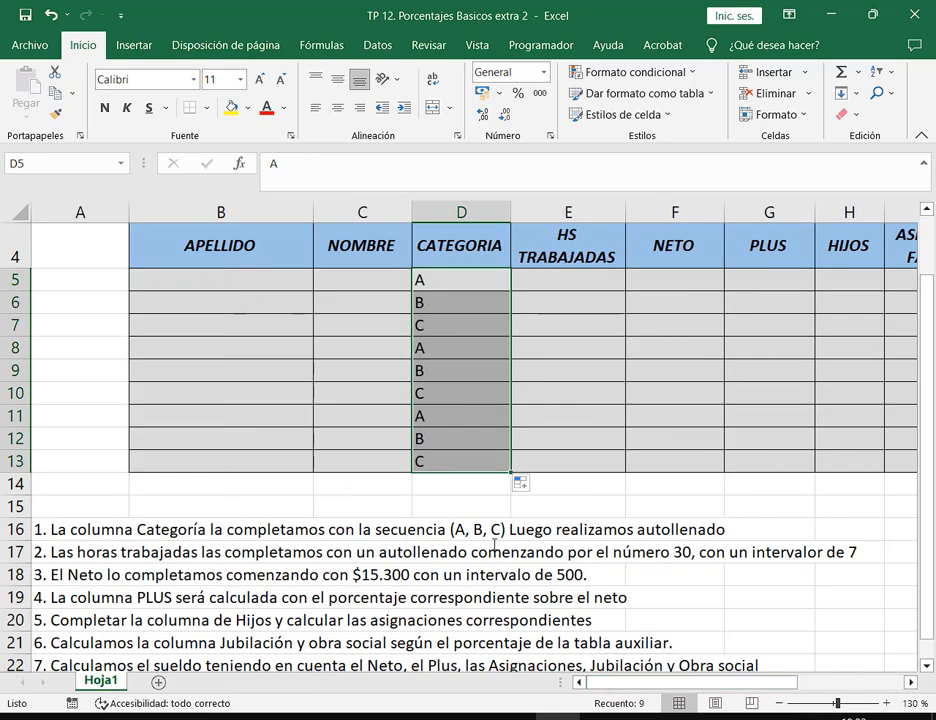
scroll(494, 545, down, 1)
scroll(486, 550, up, 1)
key(Delete)
click(489, 280)
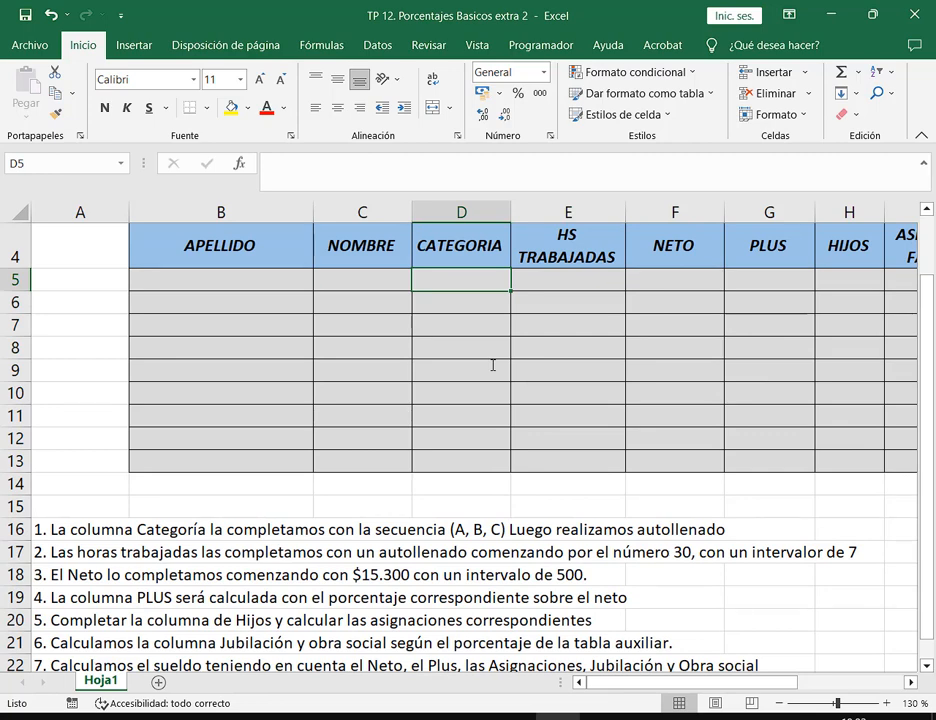
text(1)
key(Return)
text(2)
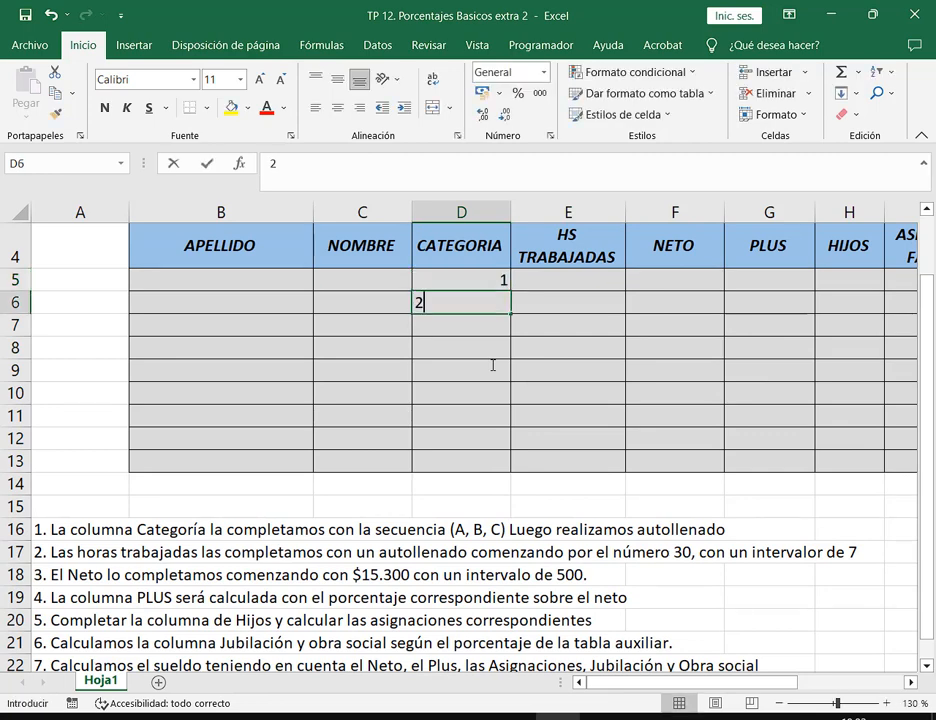
key(Return)
text(2)
key(BackSpace)
text(3)
key(Return)
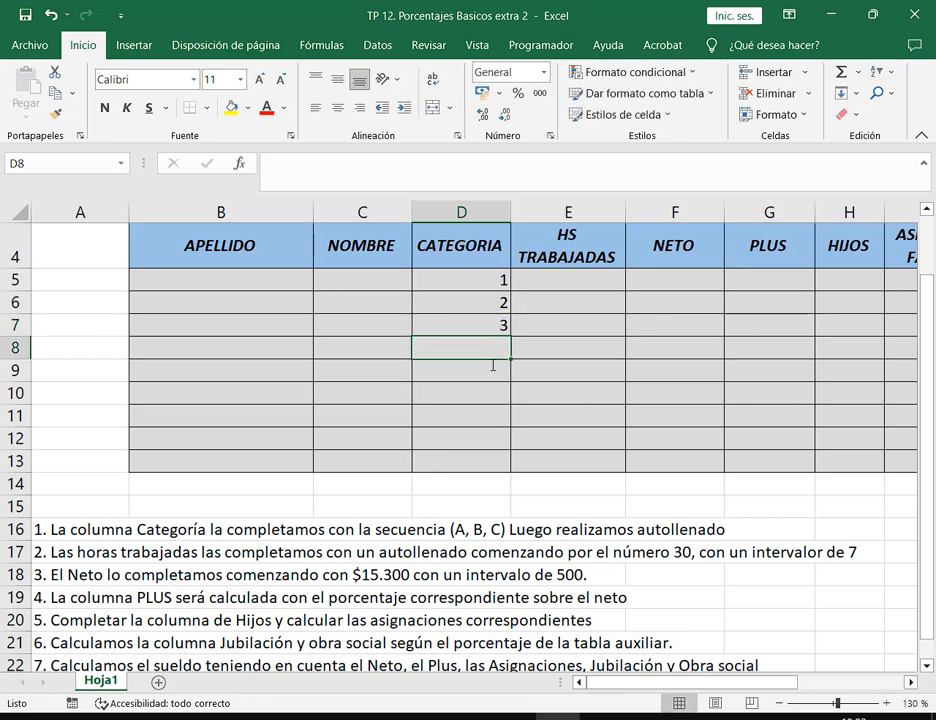
Fill the numbers in D5:D7 down through D13 and change the autofill option to Copiar celdas.
drag(472, 278, 514, 465)
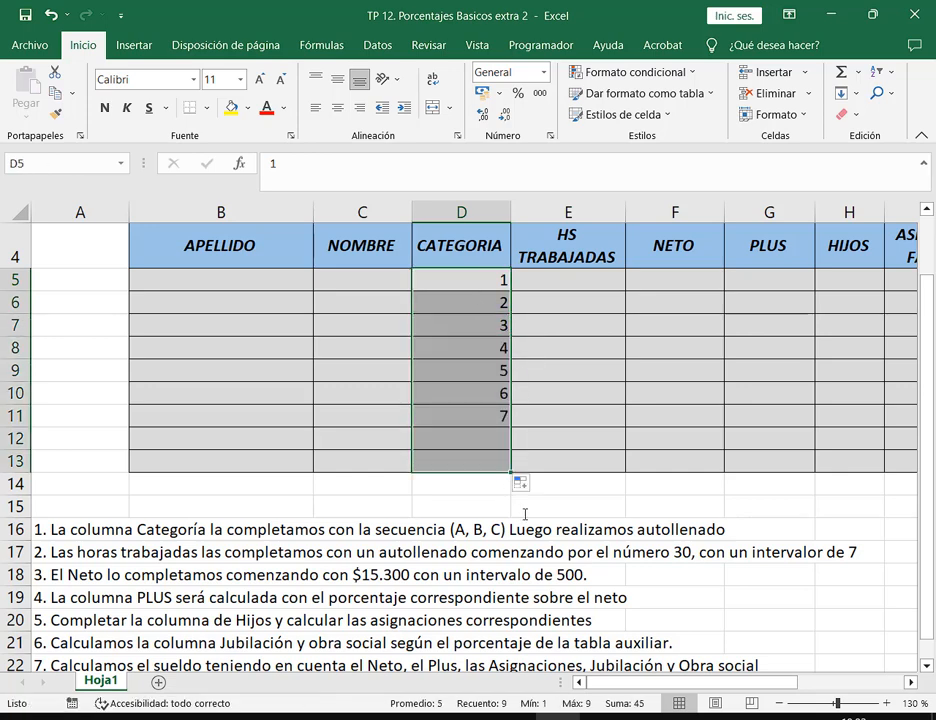
drag(495, 272, 512, 342)
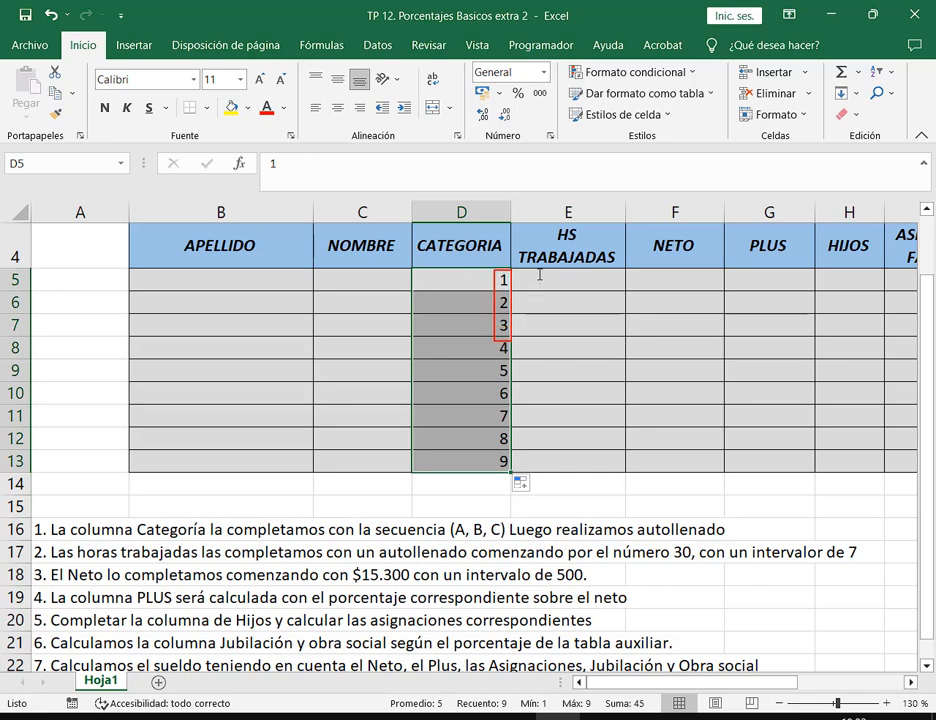
drag(516, 342, 514, 460)
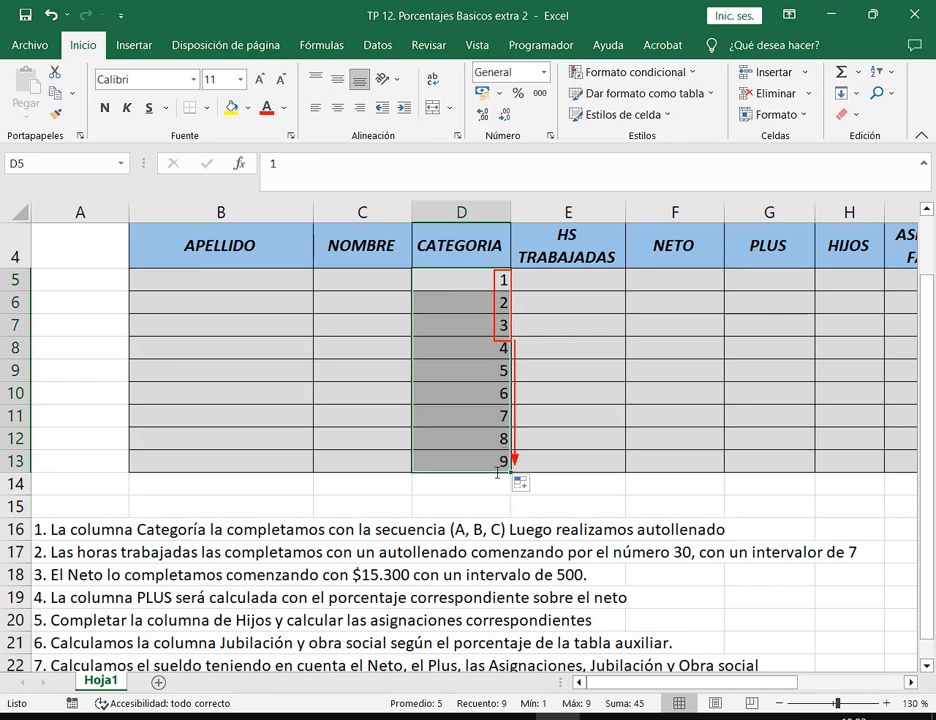
key(Escape)
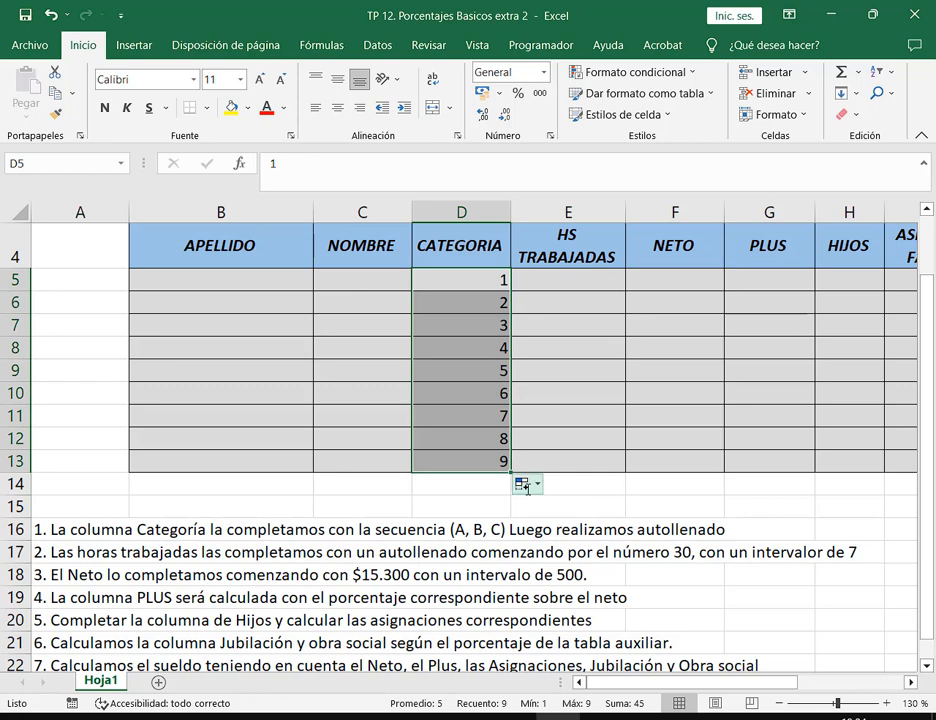
click(527, 486)
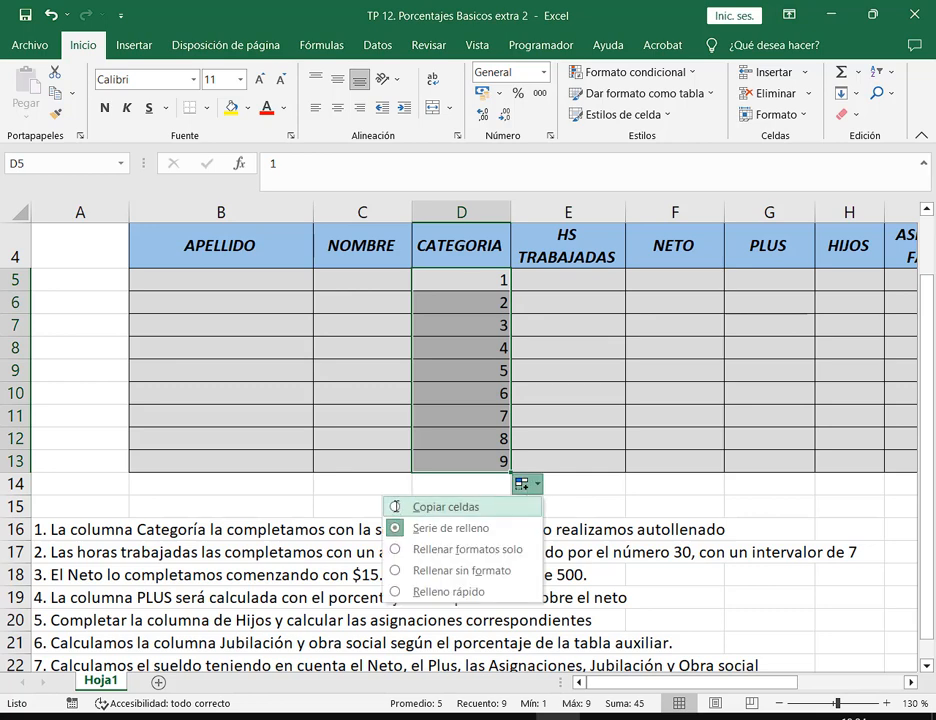
click(466, 508)
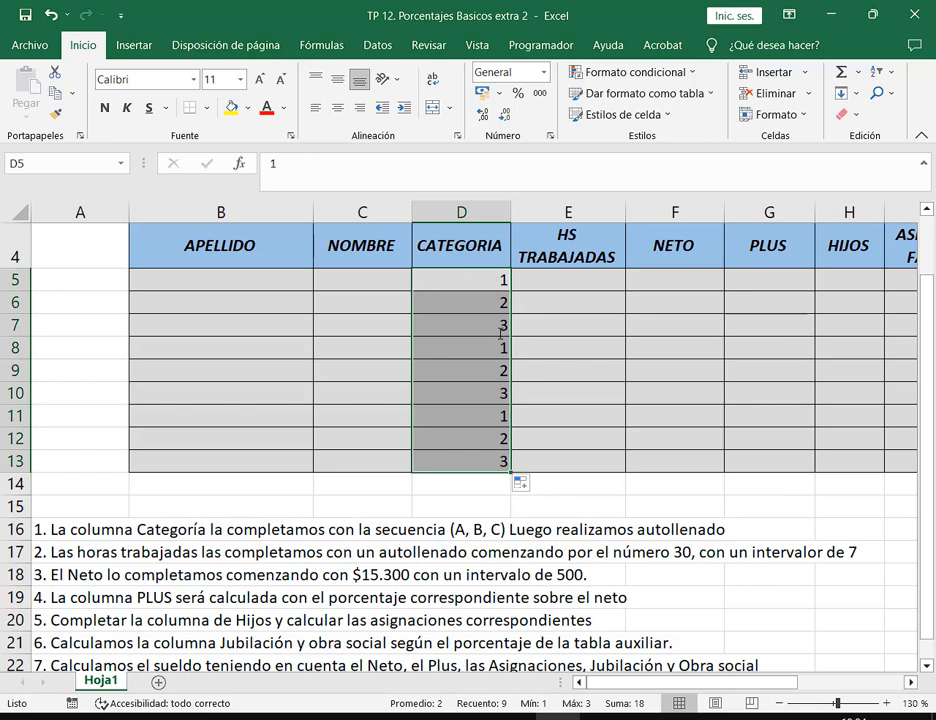
drag(495, 272, 498, 452)
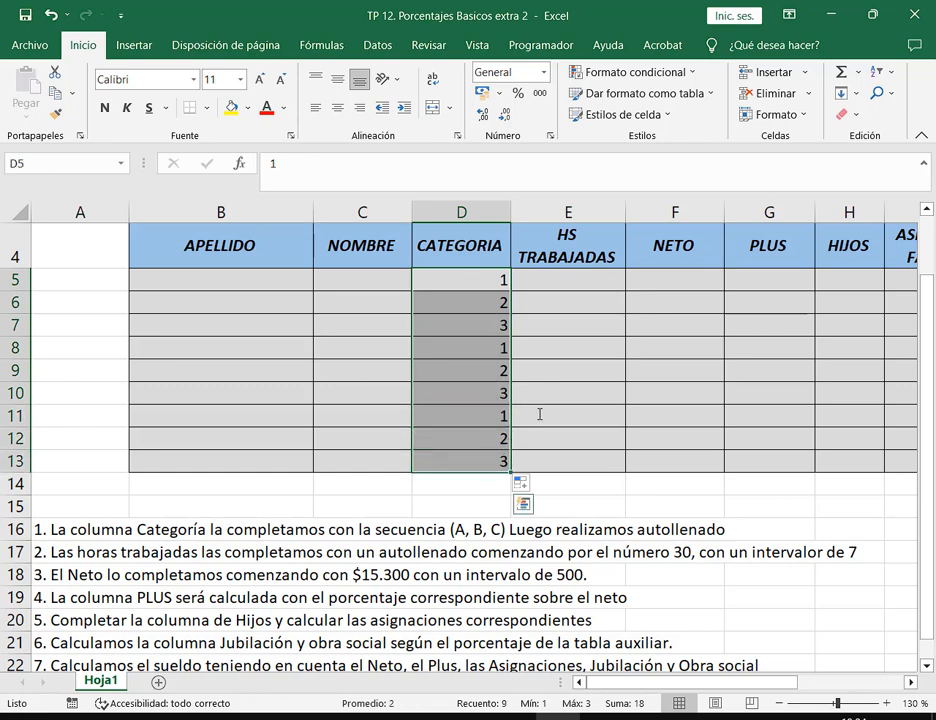
Clear the numbers from D5:D13 in the Categoria column and enter A, B and C in D5:D7.
click(479, 282)
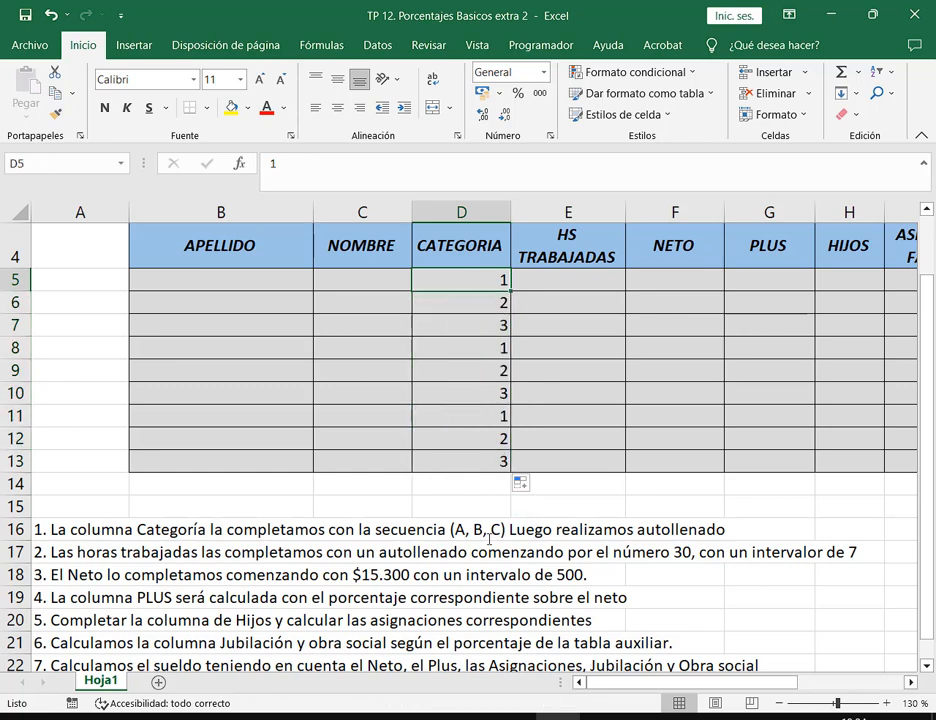
drag(483, 287, 495, 455)
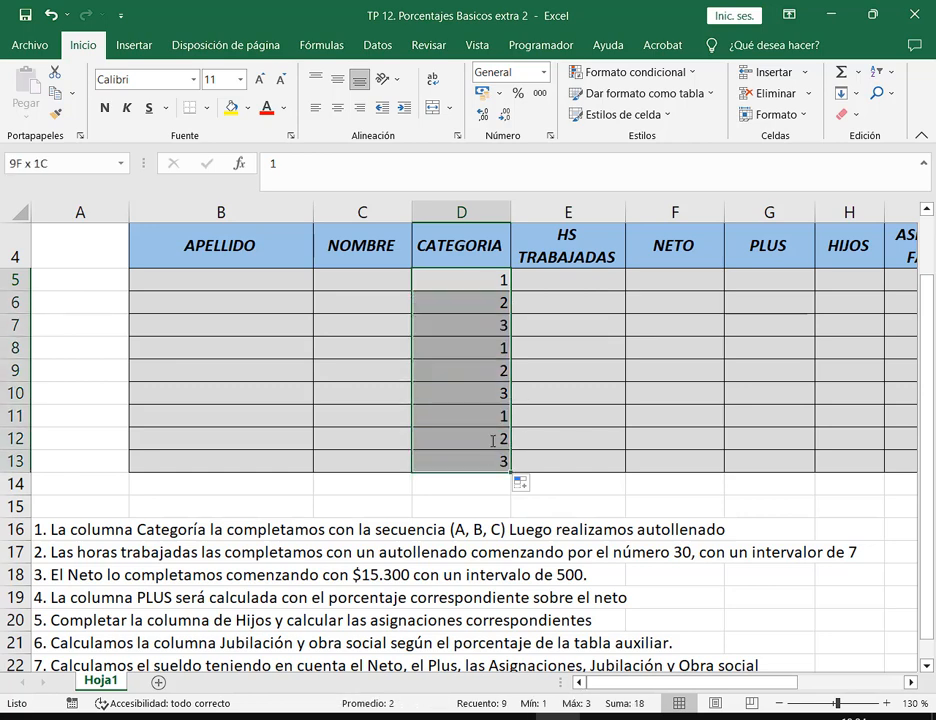
key(Delete)
click(491, 280)
text(IU)
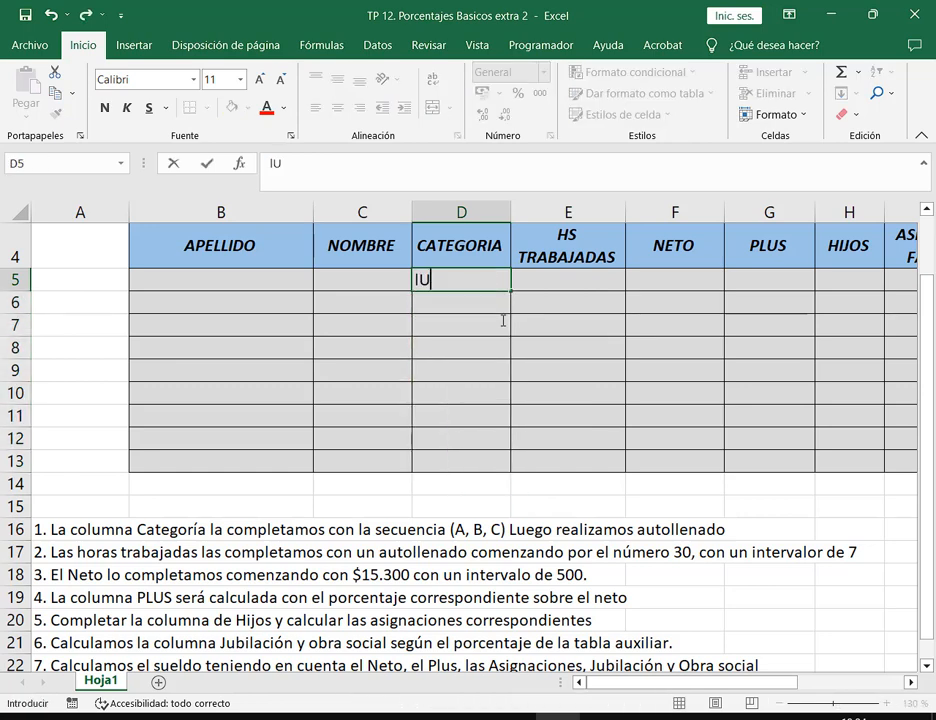
key(BackSpace)
key(BackSpace)
text(A)
key(Return)
text(B)
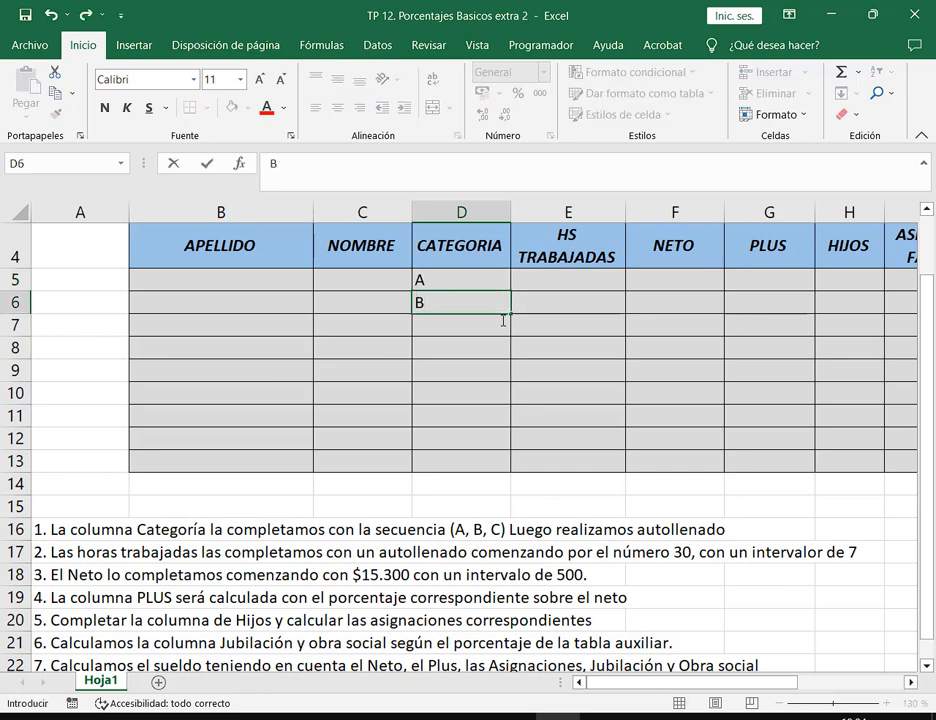
key(Return)
text(C)
key(Return)
Fill the A, B, C sequence from D5:D7 down through D13, and clear the filled range.
drag(493, 280, 511, 462)
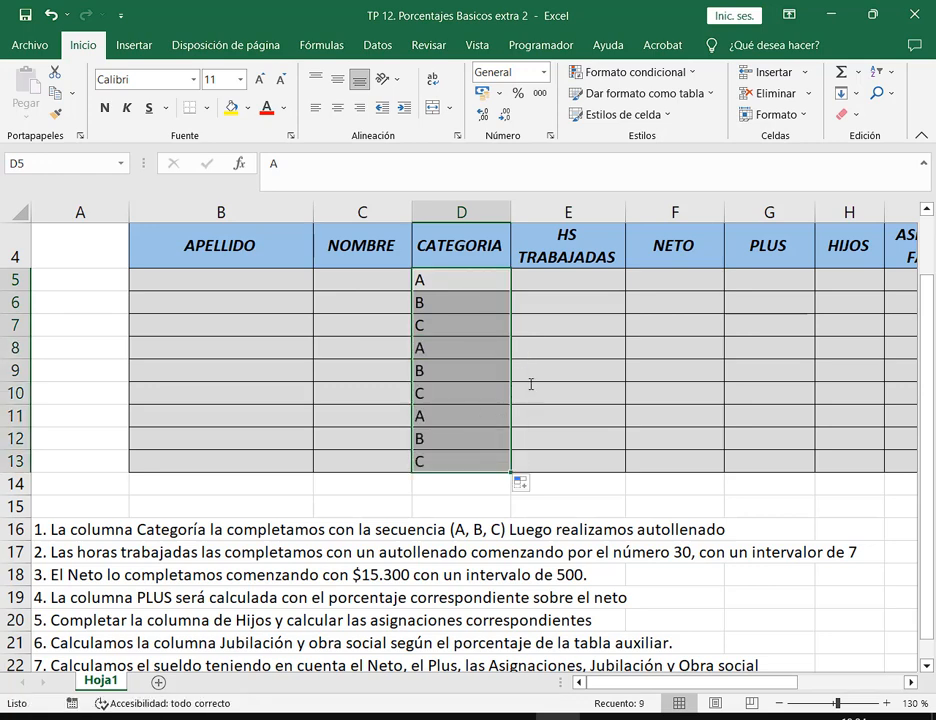
key(Delete)
click(547, 373)
Enter the weekdays LUNES, MARTES and MIERCOLES in D5:D7.
click(466, 282)
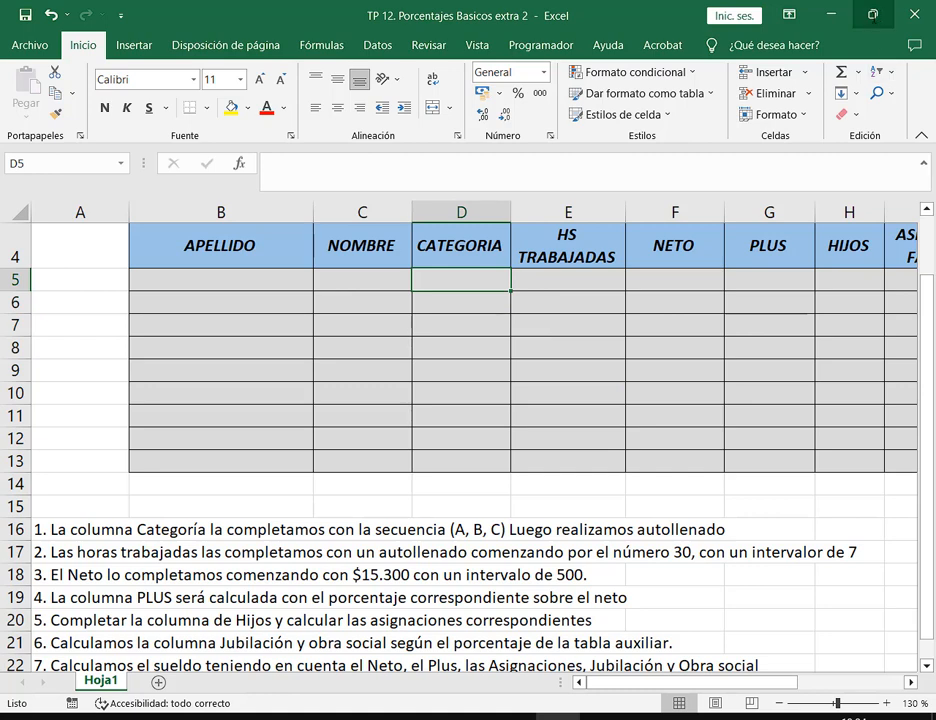
text(LUNES)
key(Return)
text(MARTES)
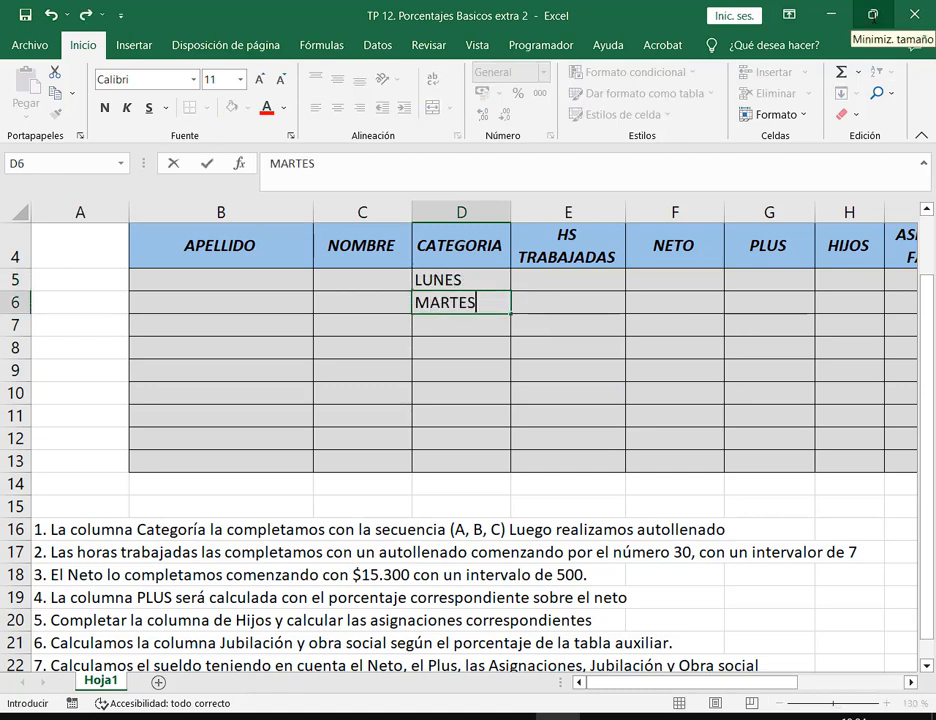
key(Return)
text(MIERCOLES)
key(Return)
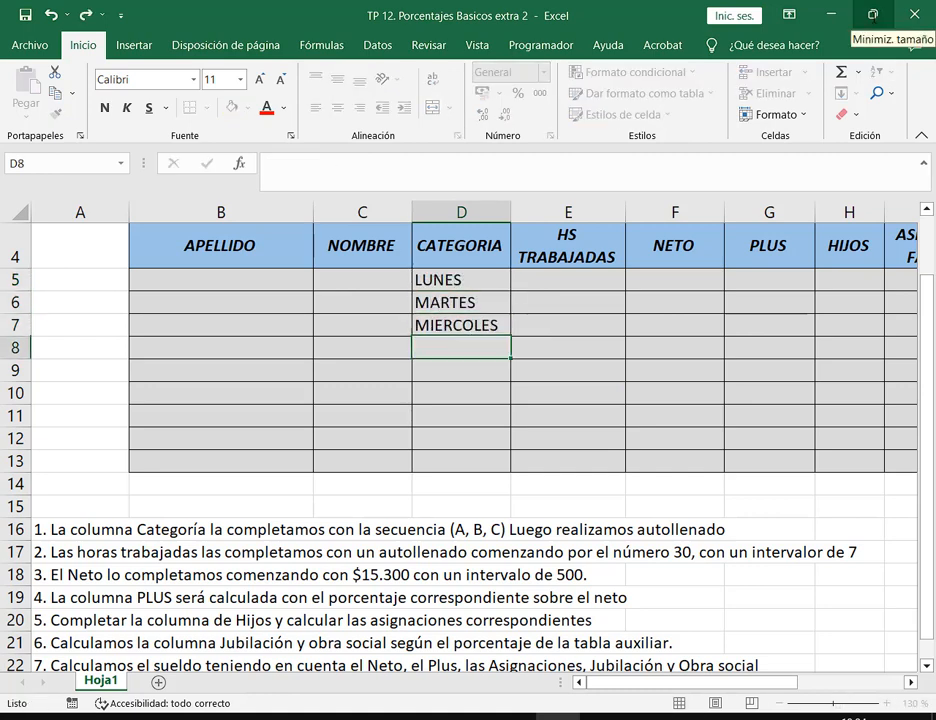
Fill the weekdays in D5:D7 down through D13 and change the autofill option to Copiar celdas.
drag(466, 283, 512, 466)
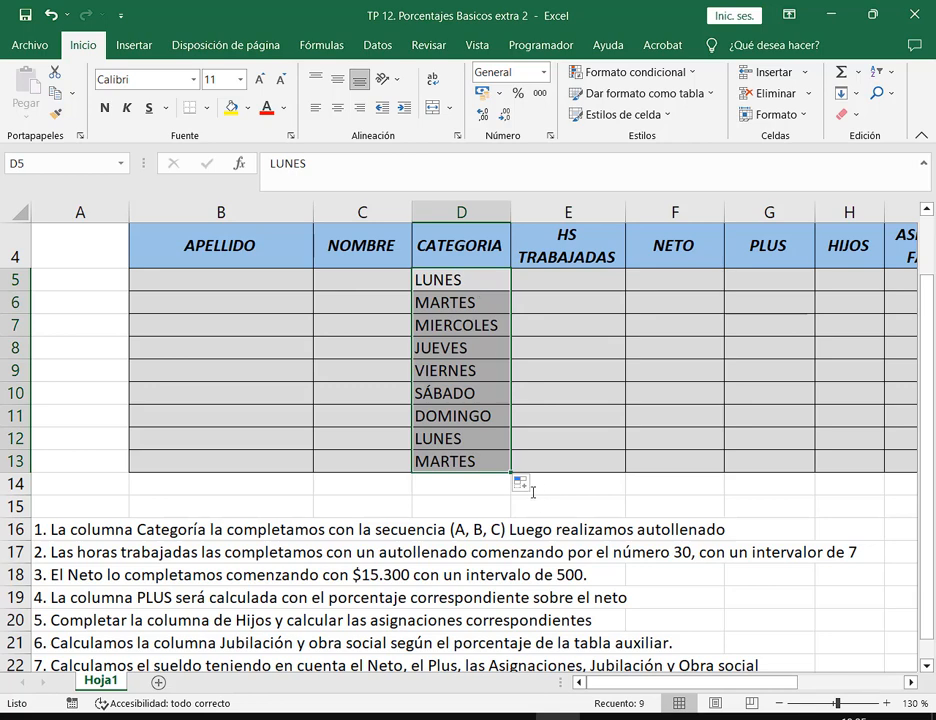
click(522, 485)
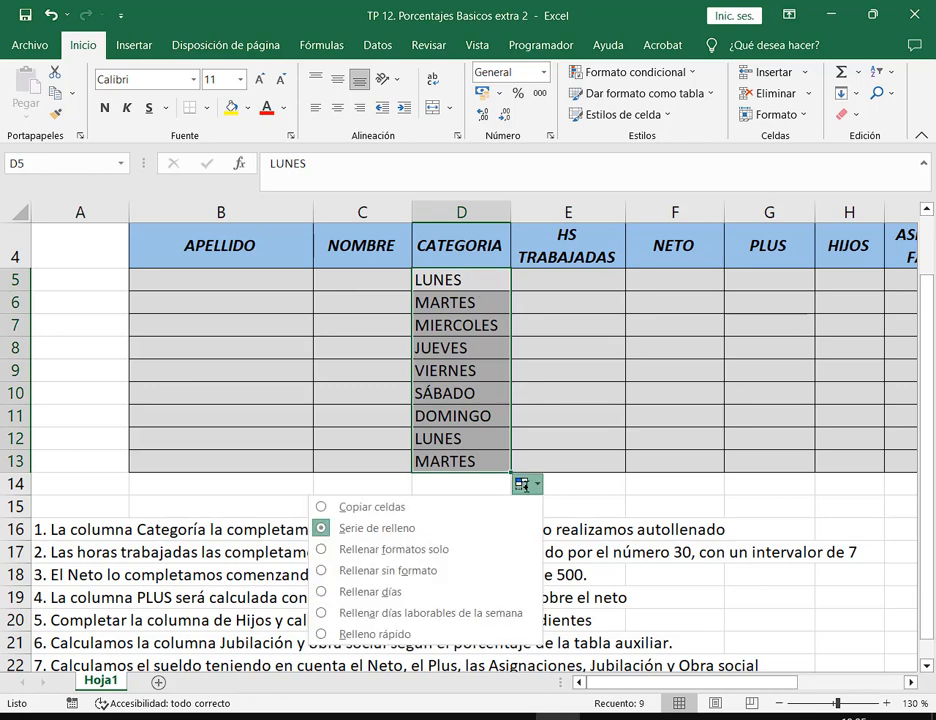
click(357, 508)
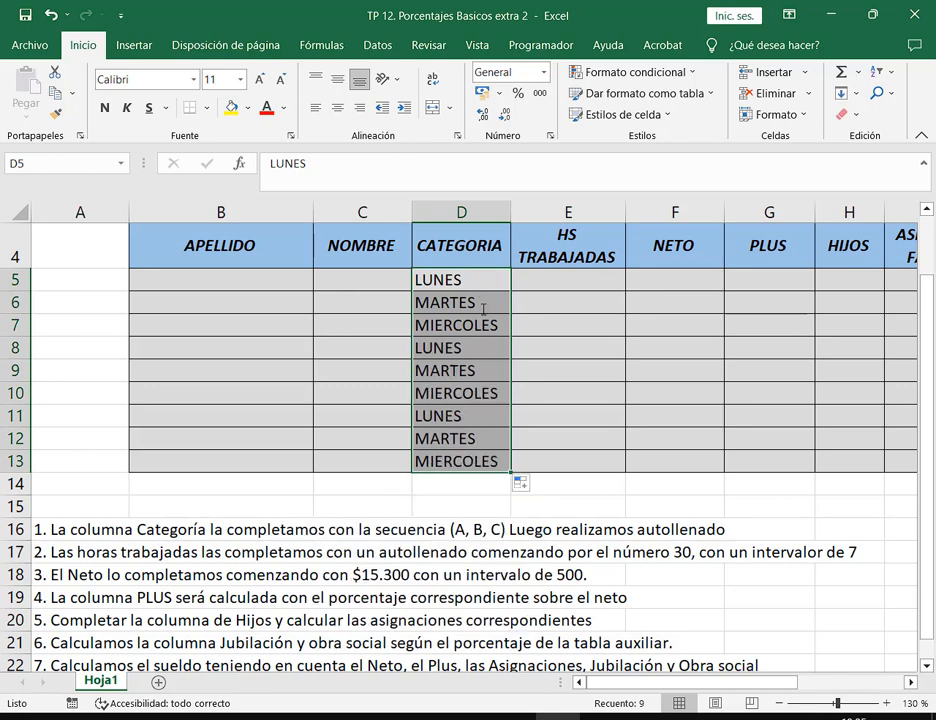
Clear the weekday names from D5:D13.
drag(445, 280, 478, 466)
key(Delete)
click(655, 480)
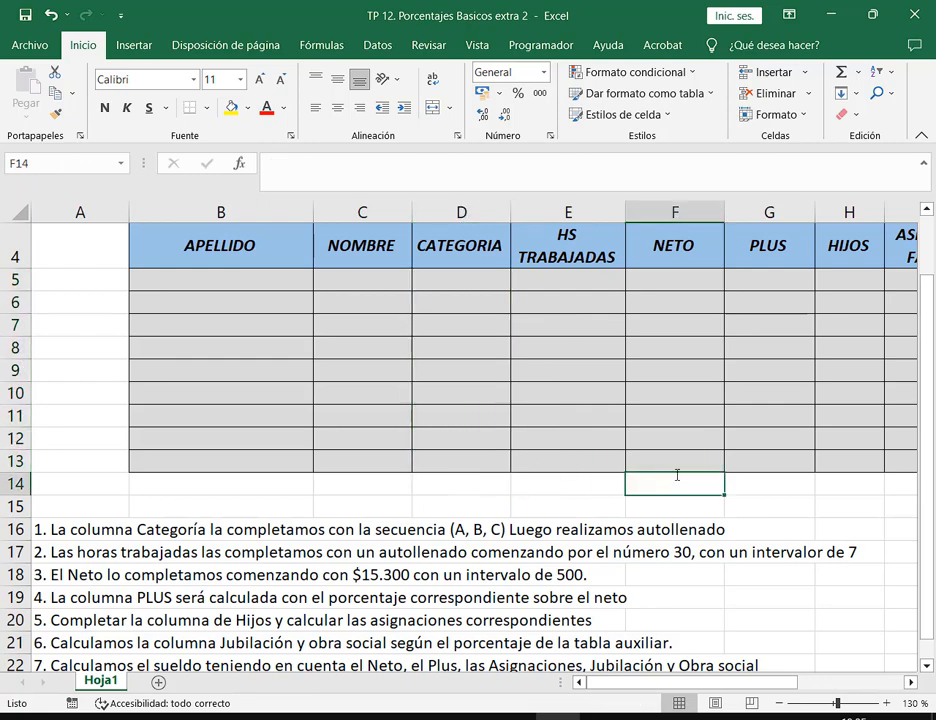
Examine the auxiliary tables in B1:C2 and E1:F2 with the Plus, Asignacion Familiar, Jubilación and Obra Social values.
click(781, 704)
click(781, 704)
scroll(536, 261, down, 2)
scroll(536, 261, up, 3)
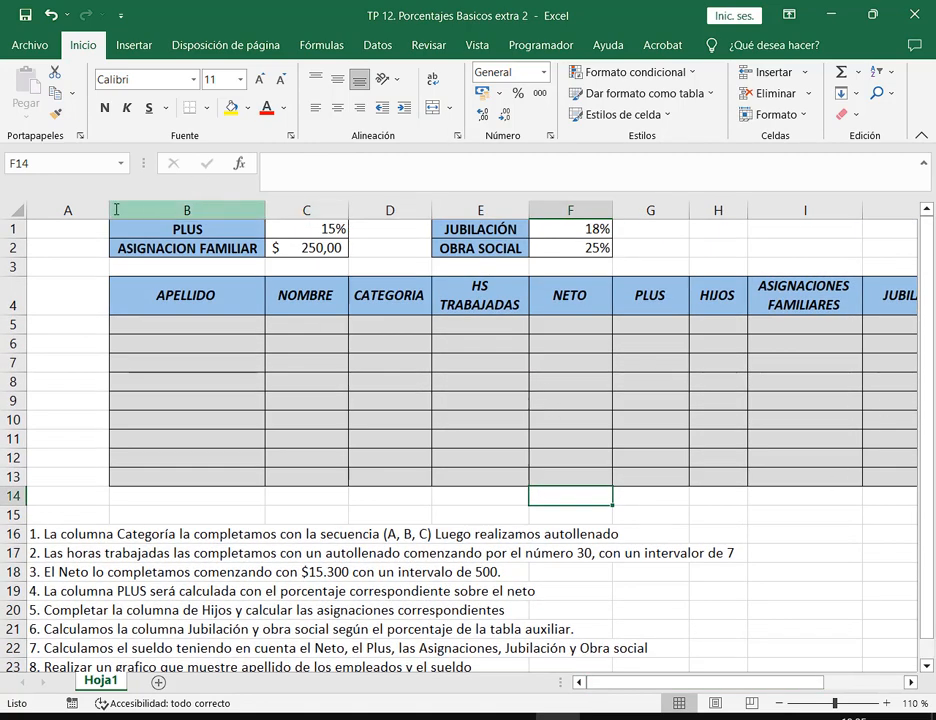
mouse_move(108, 212)
mouse_down()
mouse_move(630, 236)
mouse_move(564, 267)
mouse_move(354, 263)
mouse_up()
drag(424, 213, 620, 260)
drag(321, 167, 305, 214)
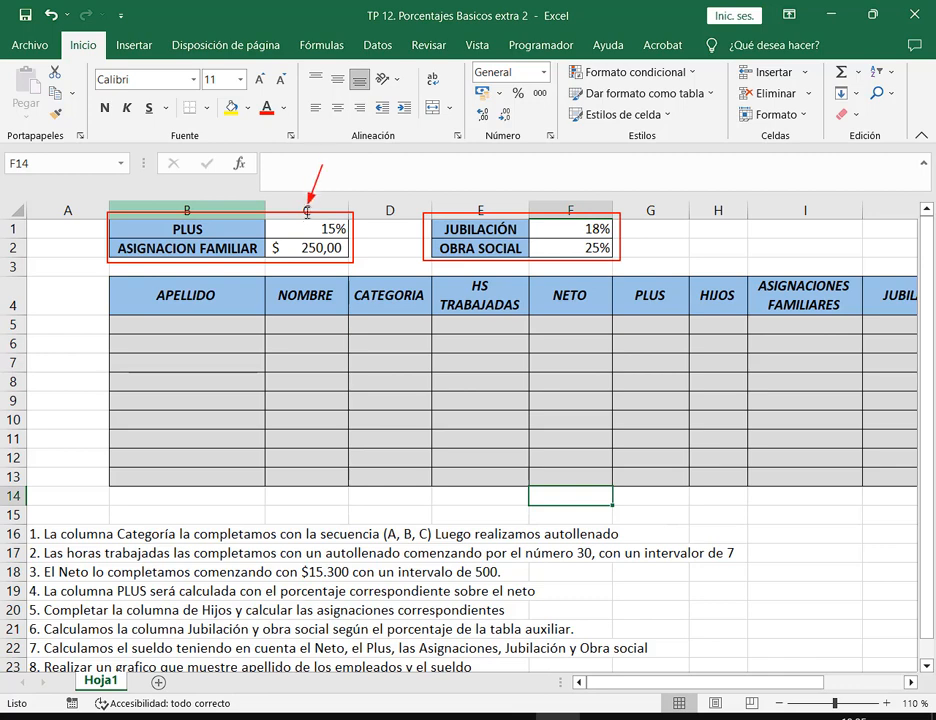
drag(593, 168, 577, 215)
key(Escape)
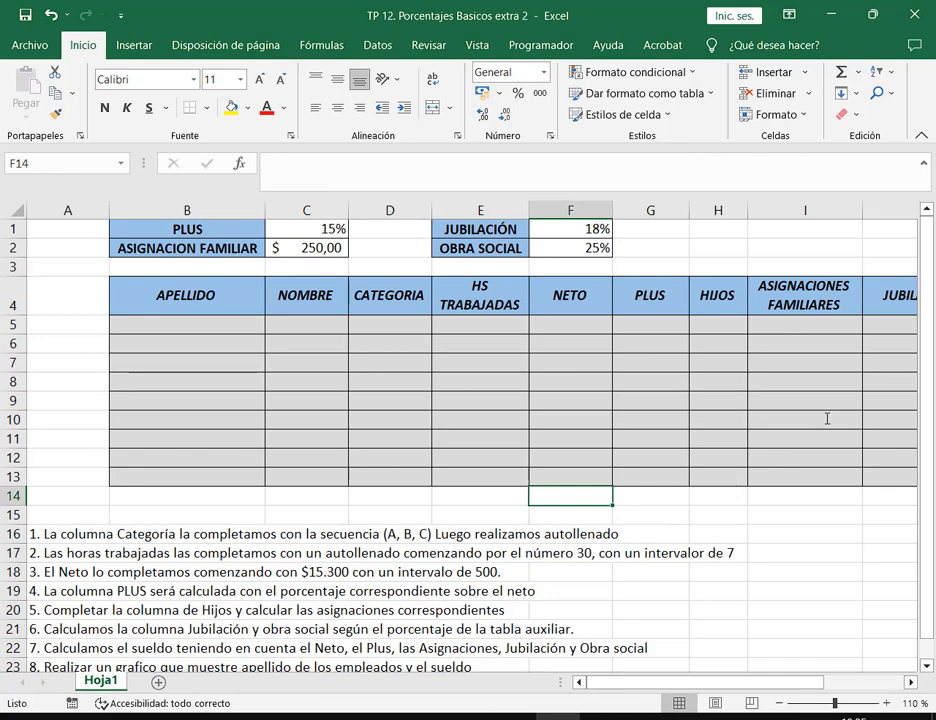
Close the TP 12 workbook without saving and switch to the Clase 3 folder of Google Drive in Chrome.
click(918, 17)
click(493, 389)
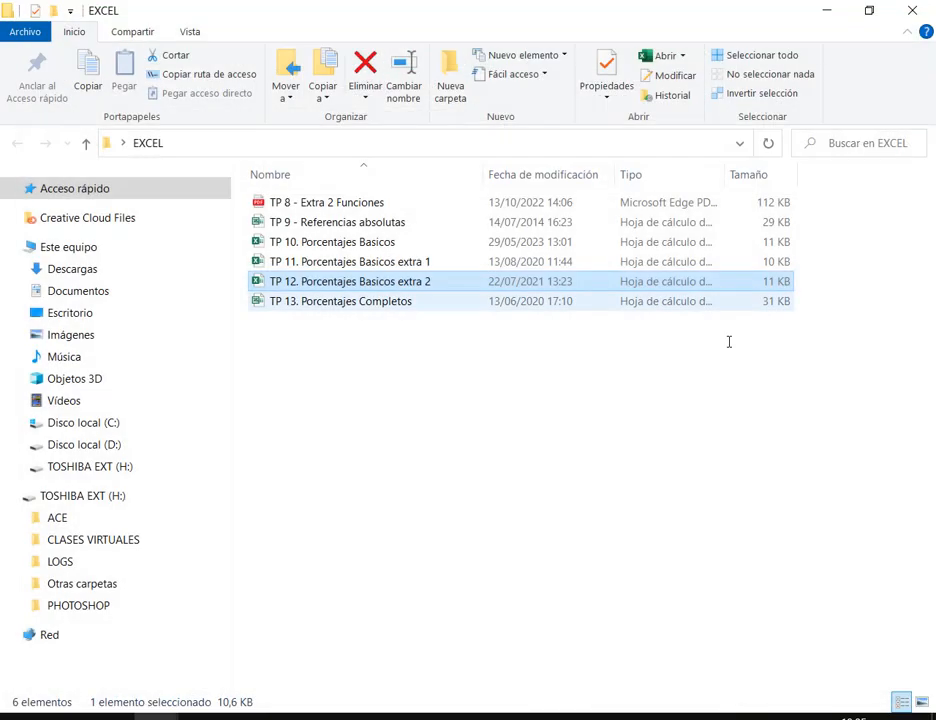
mouse_move(246, 716)
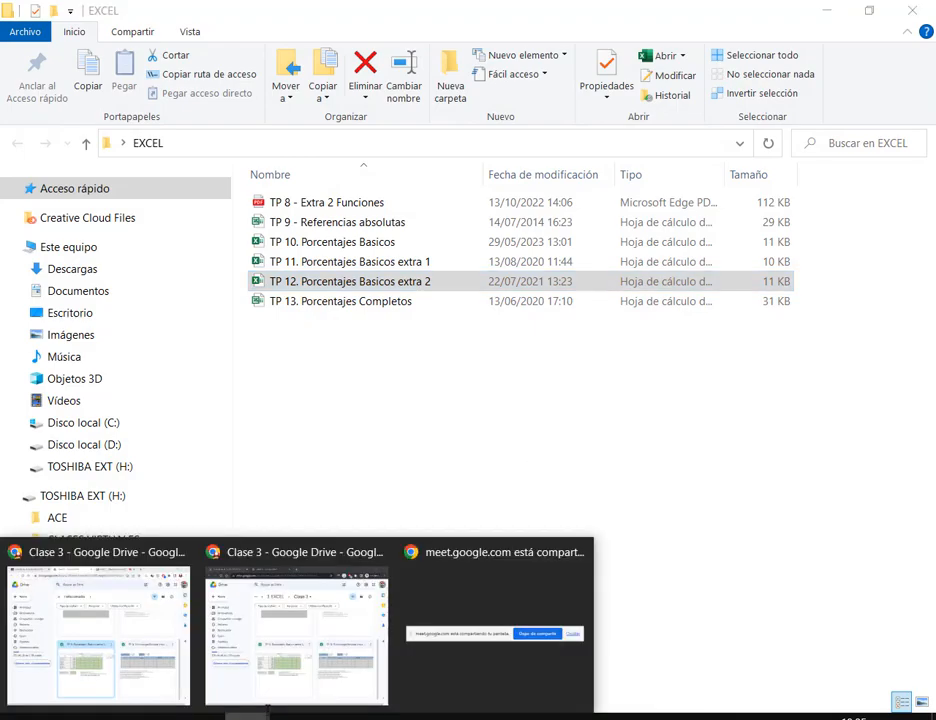
click(119, 612)
Review exercise files TP 9 to TP 12 in the Clase 3 Drive folder, and switch to the Google Meet call.
click(520, 15)
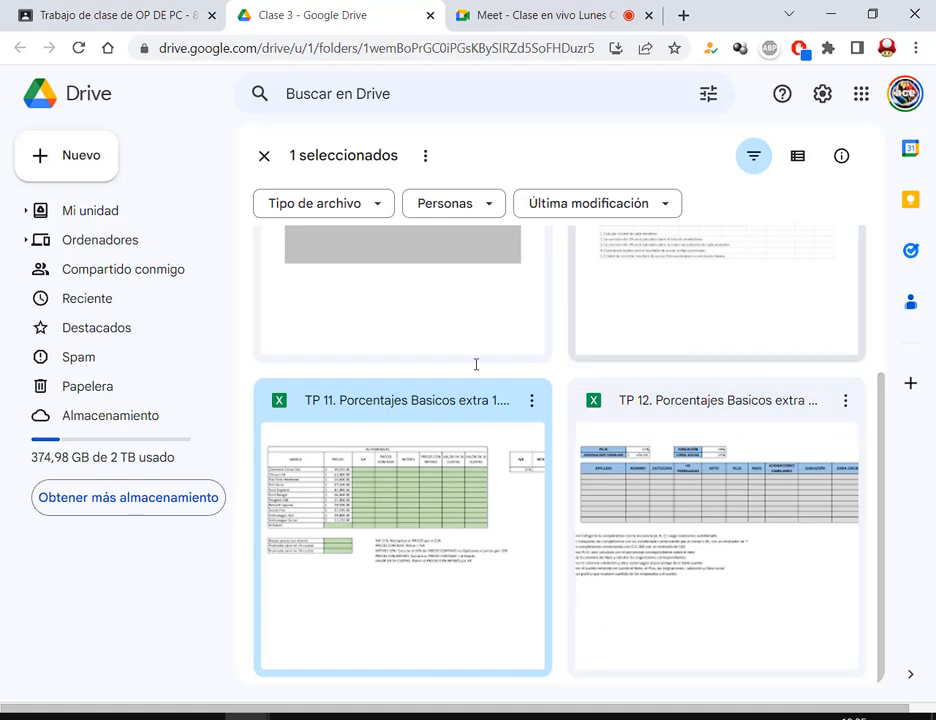
scroll(572, 418, up, 3)
scroll(547, 393, down, 3)
scroll(625, 334, up, 3)
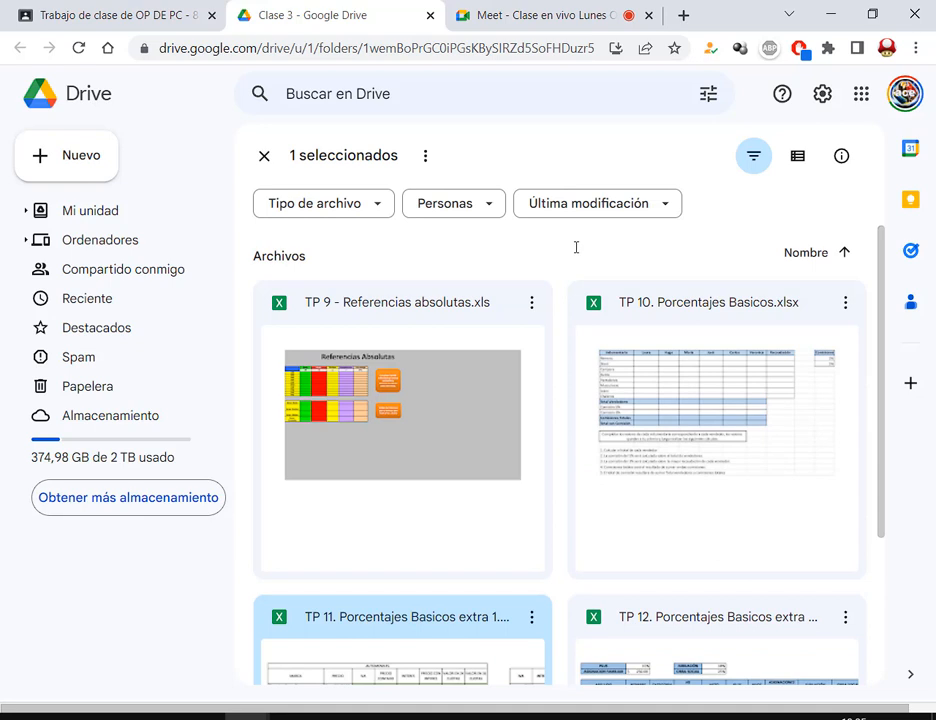
scroll(577, 240, down, 3)
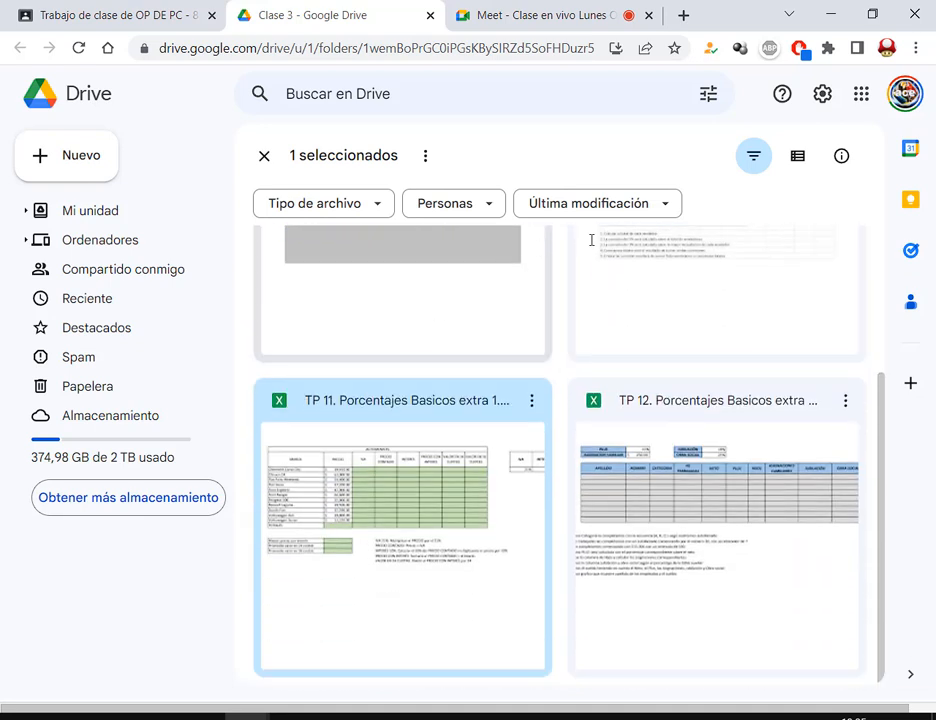
scroll(630, 380, up, 2)
click(609, 463)
scroll(609, 463, down, 2)
click(324, 413)
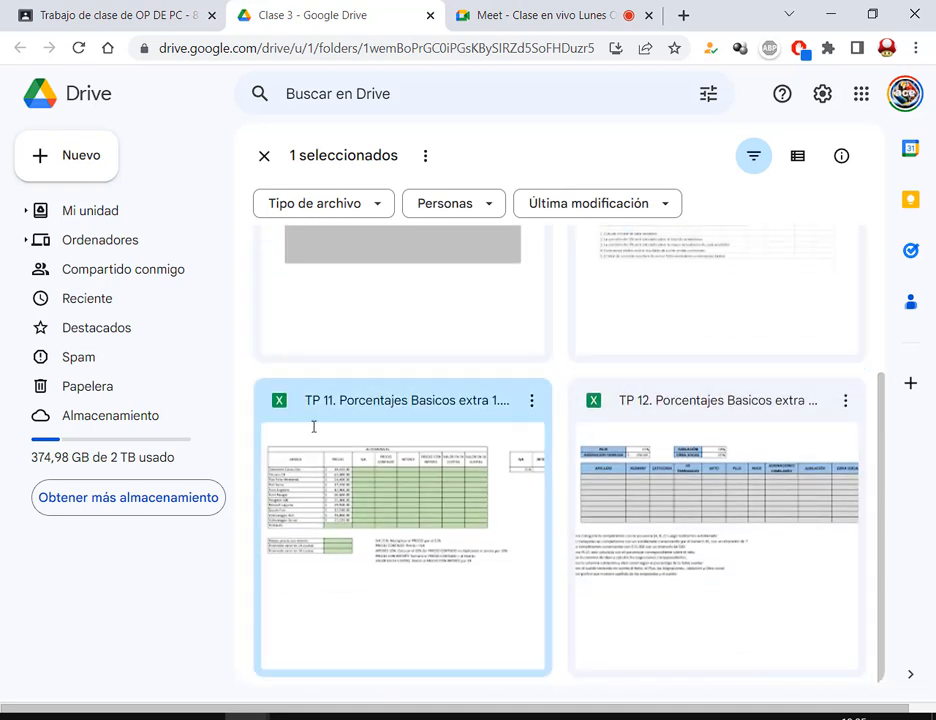
click(577, 483)
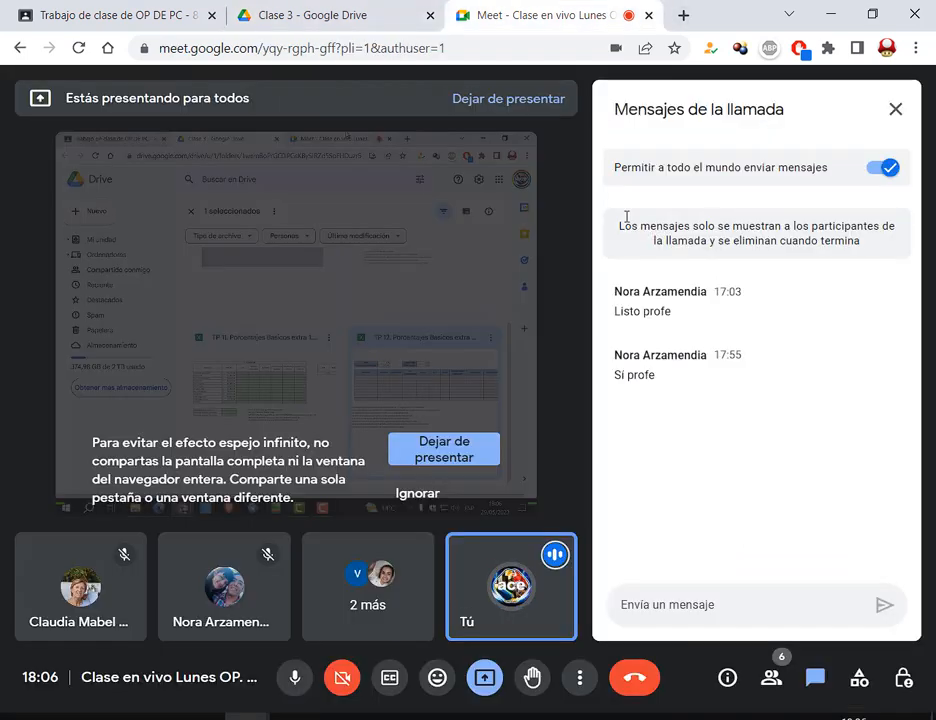
click(540, 15)
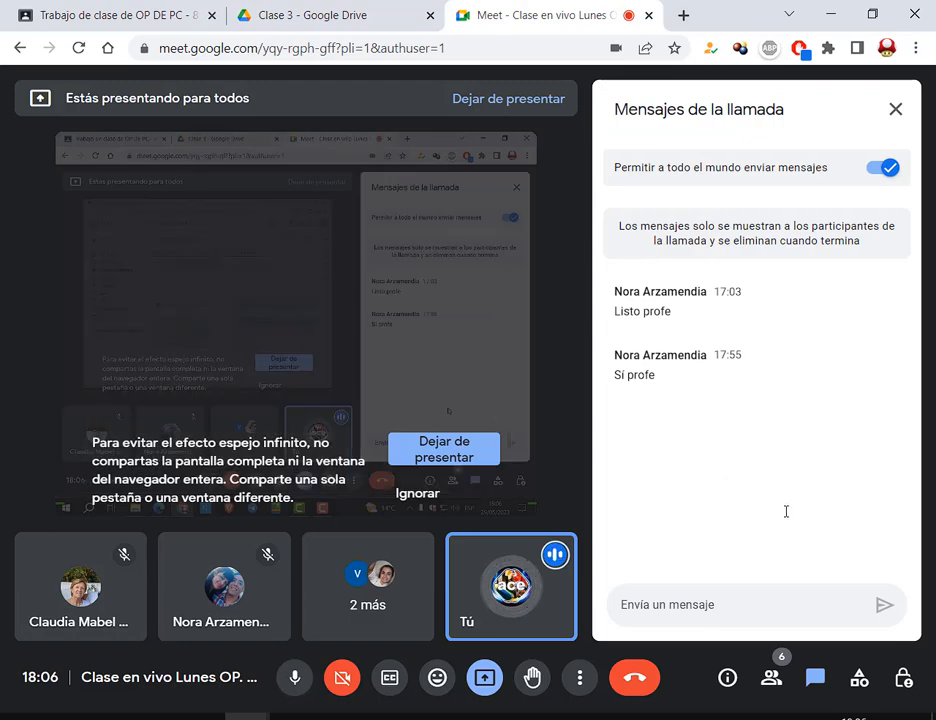